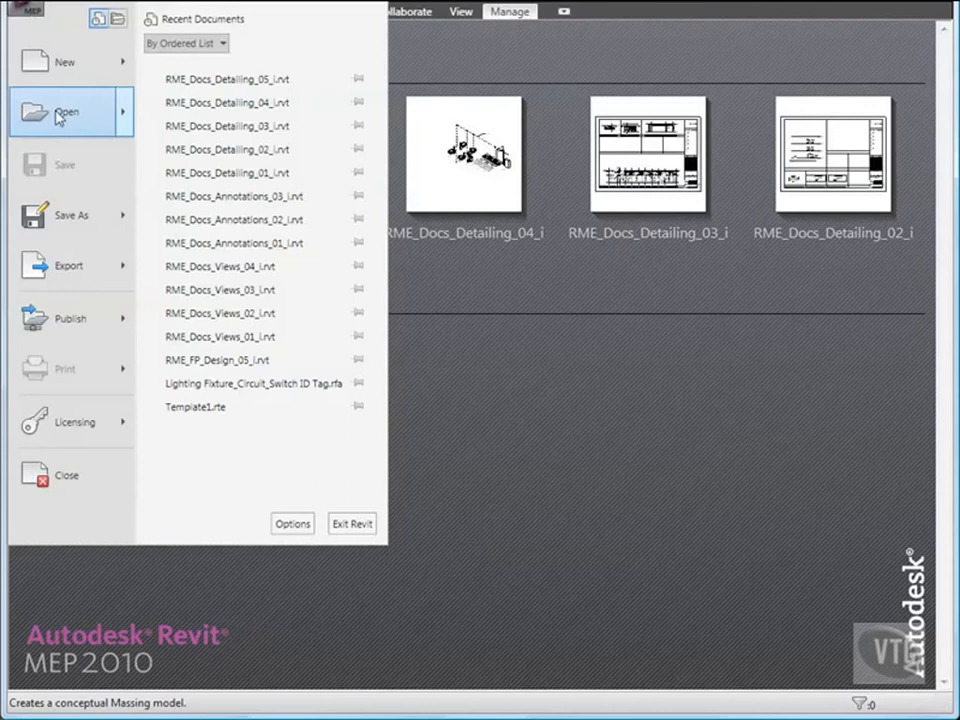
Open the Exhaust Ventilator - Downblast family from the Family Editor folder and display it with thin lines.
click(57, 114)
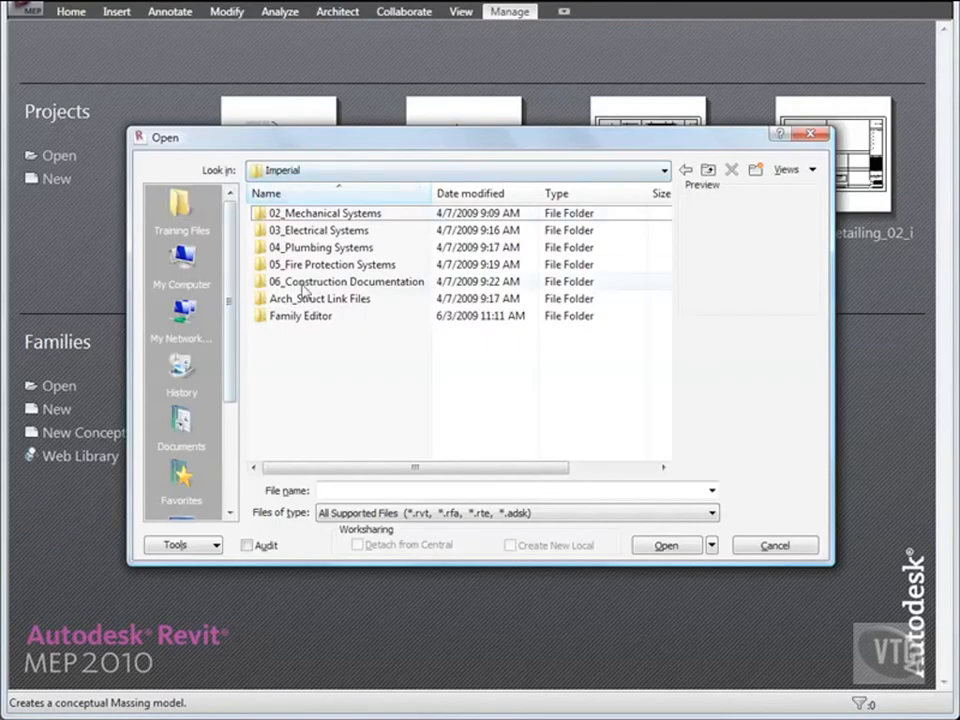
double_click(305, 316)
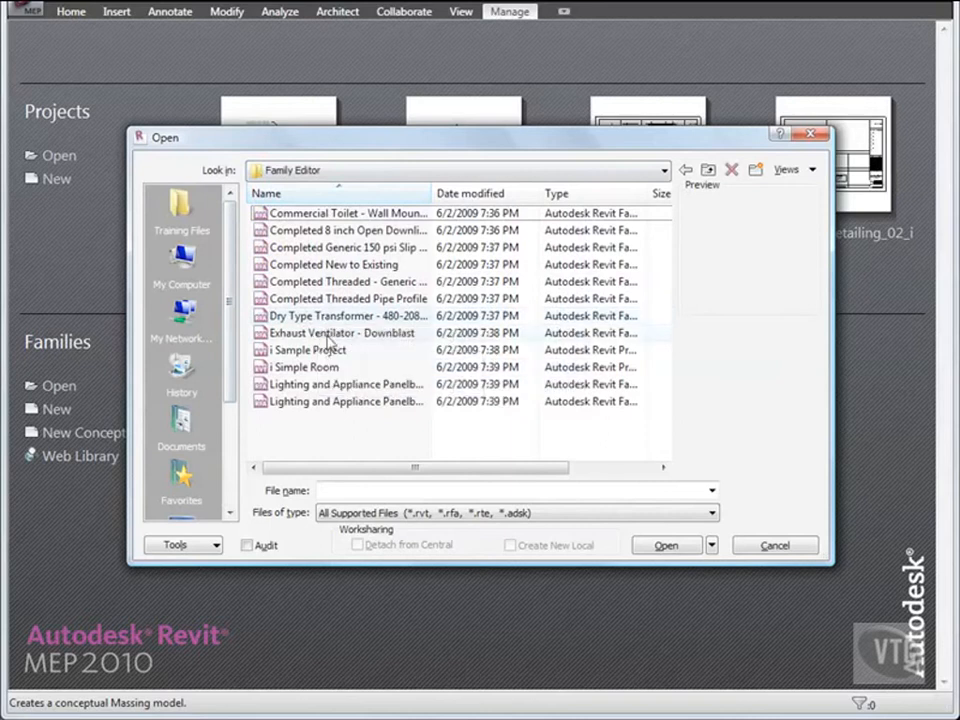
double_click(329, 334)
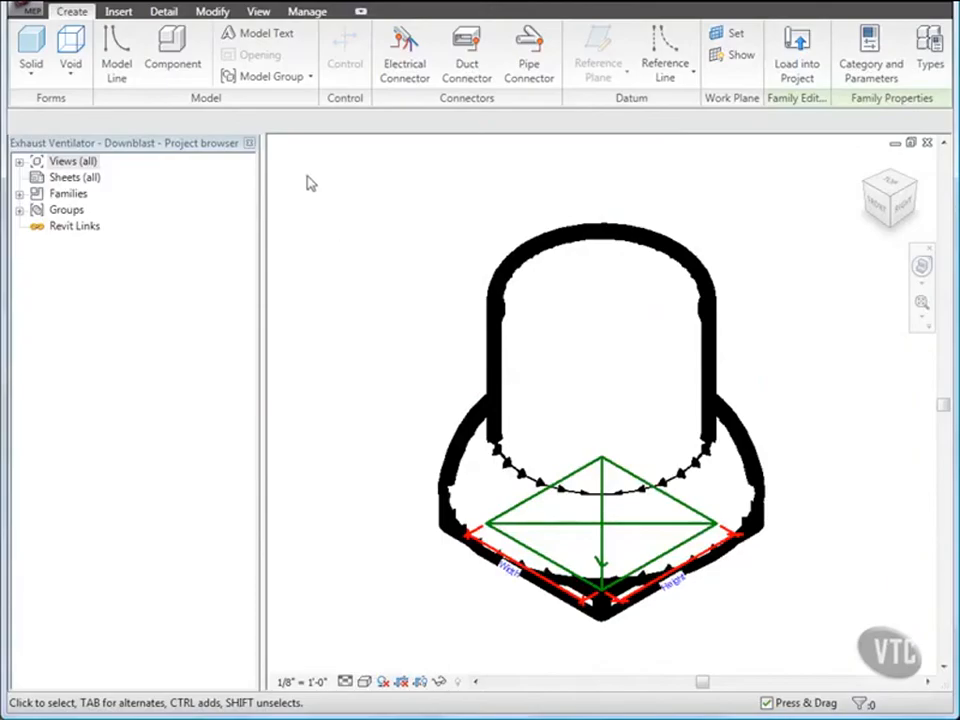
click(259, 12)
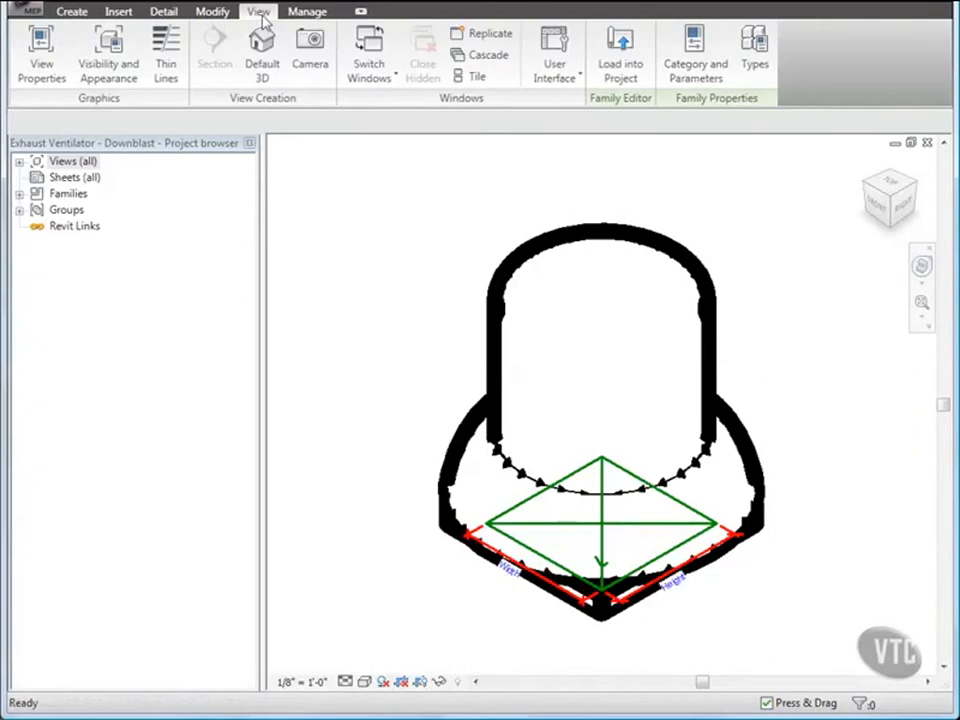
click(166, 58)
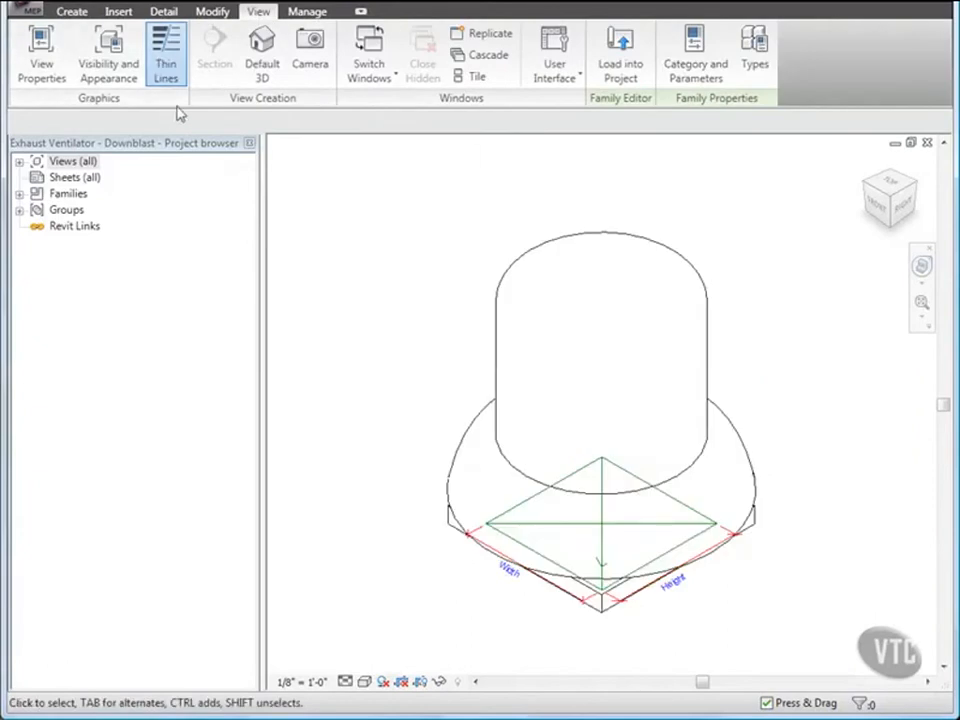
Check the format used for current among the Electrical project units.
click(312, 14)
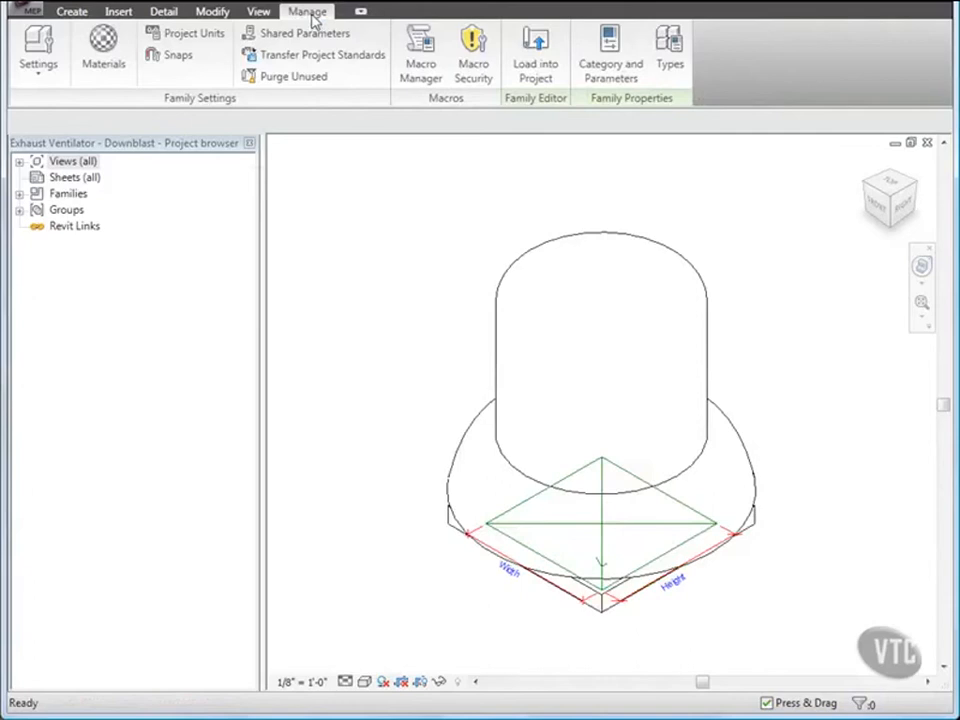
click(197, 35)
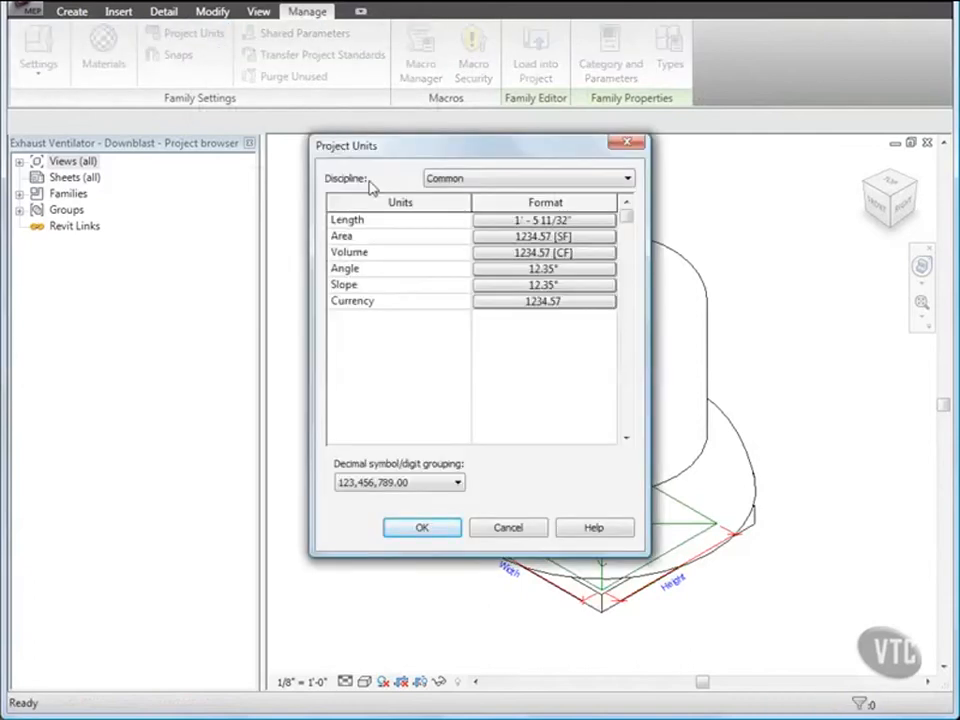
click(460, 180)
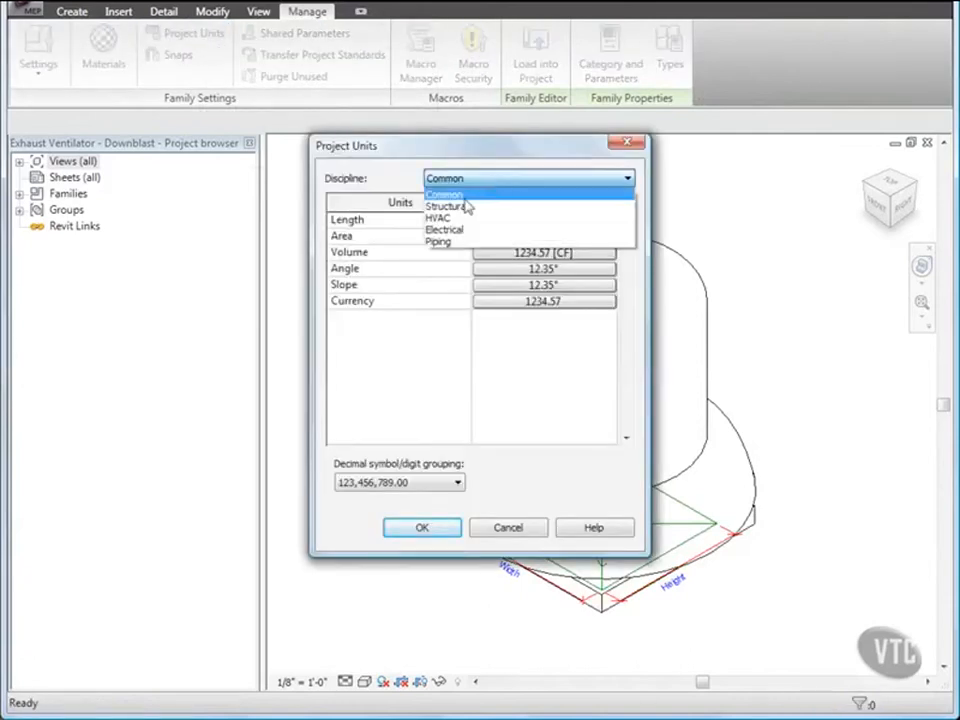
click(460, 229)
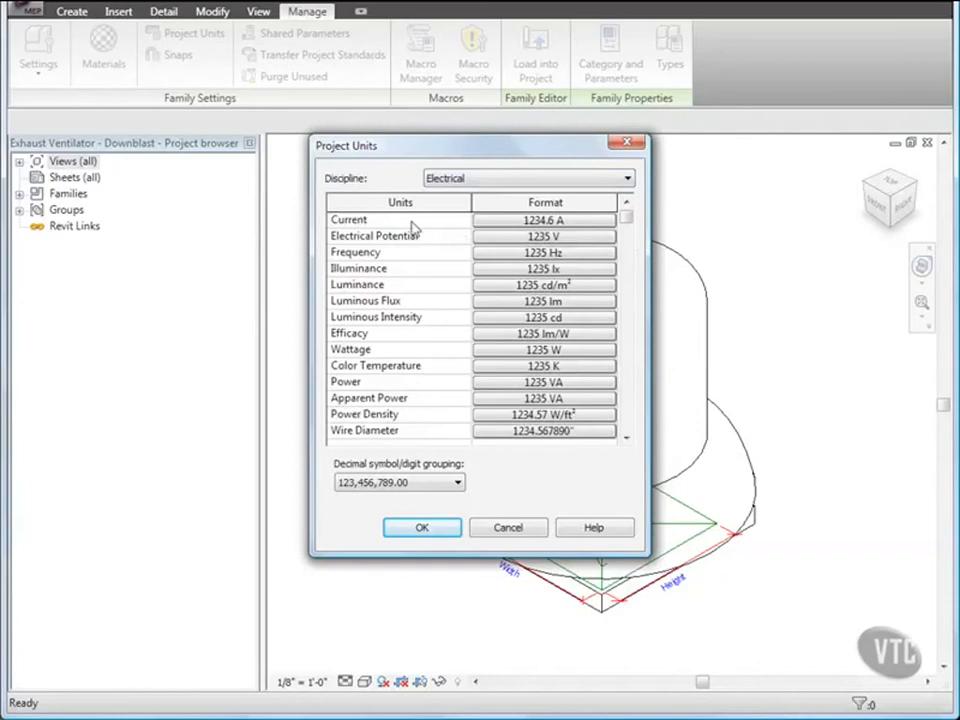
click(514, 220)
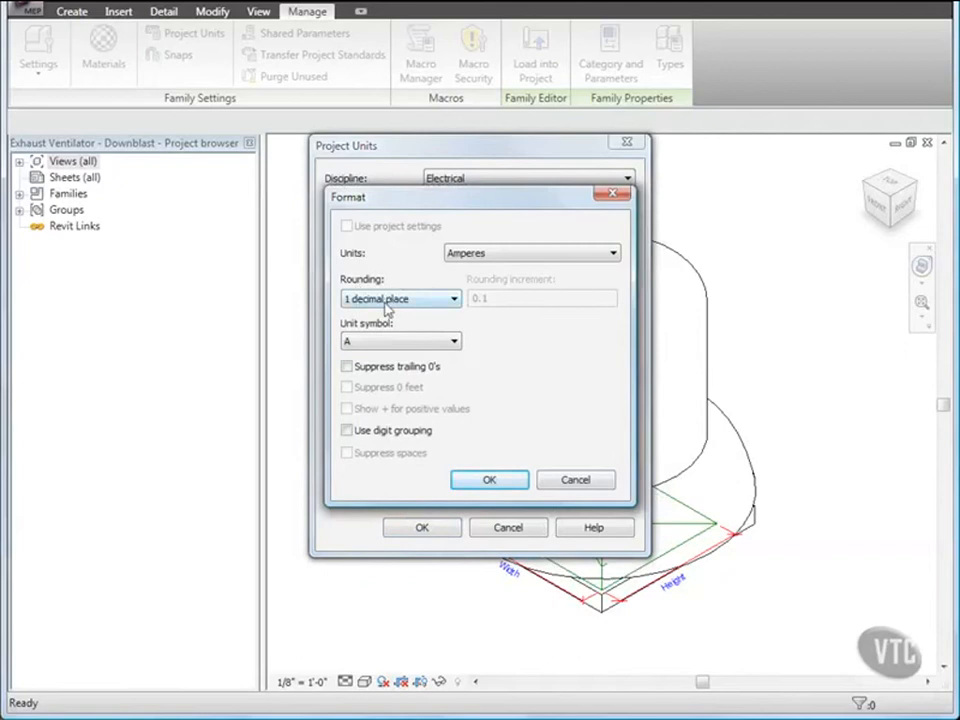
click(486, 481)
click(450, 522)
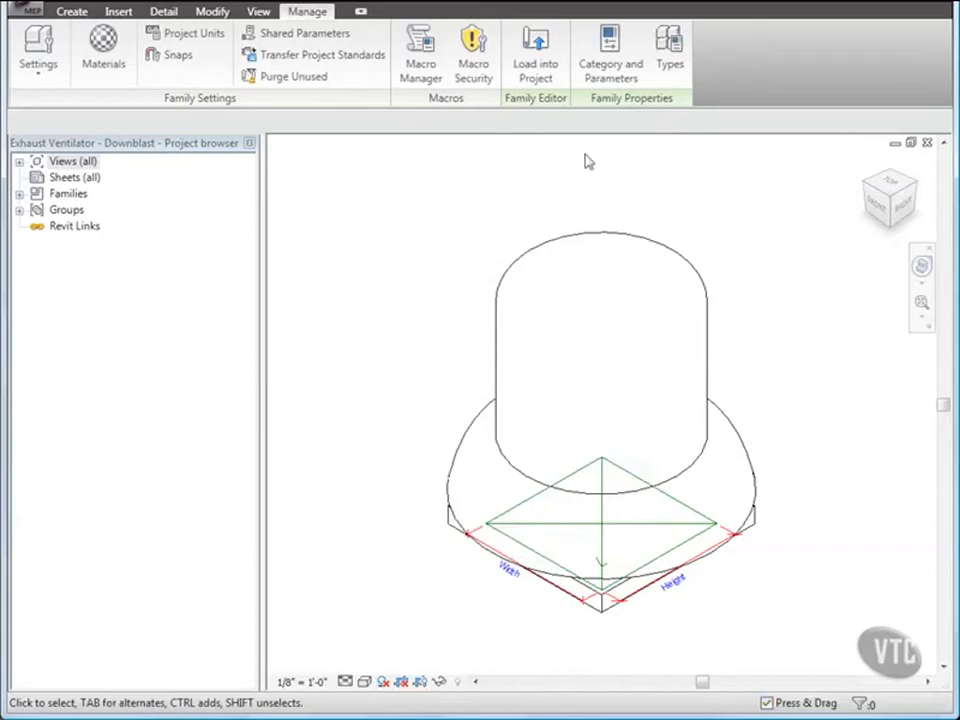
Start adding a shared parameter to the family types and agree to choose a shared parameter file.
click(670, 52)
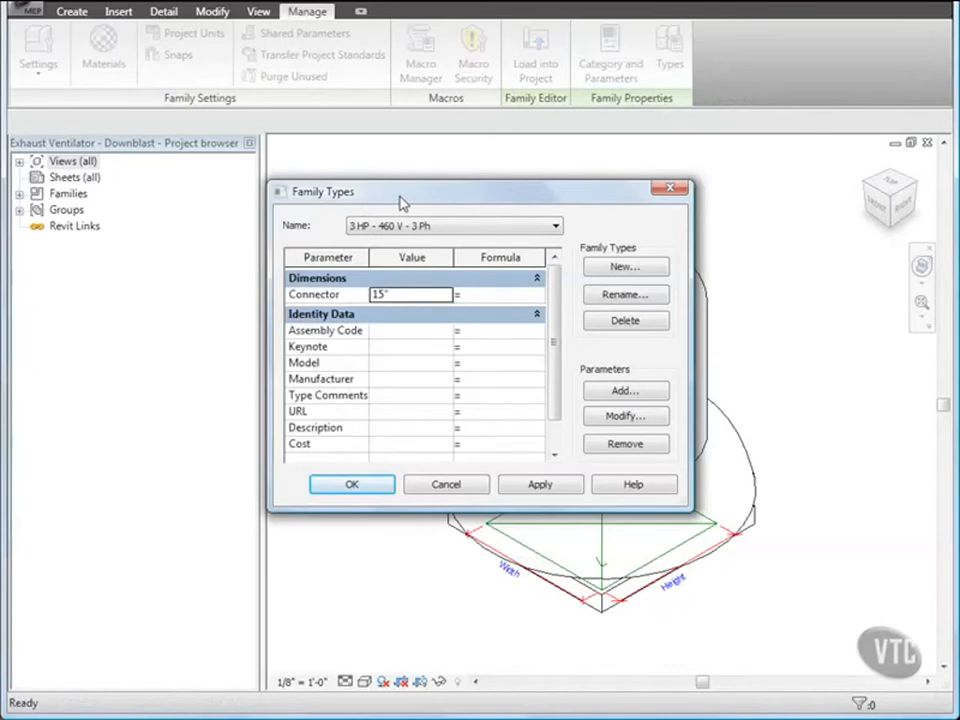
click(630, 393)
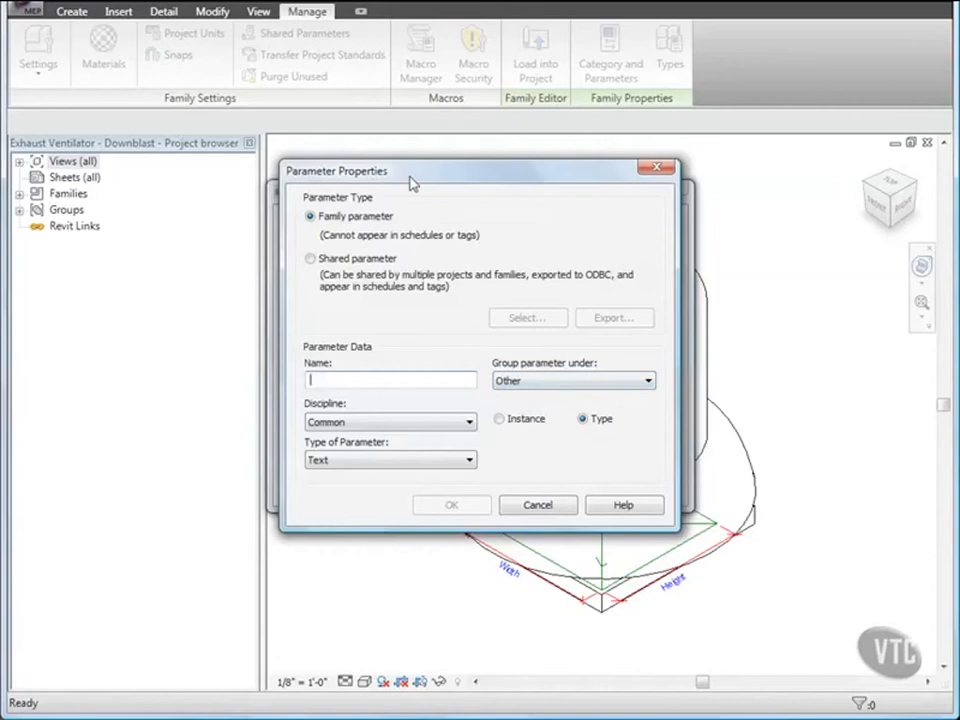
click(310, 259)
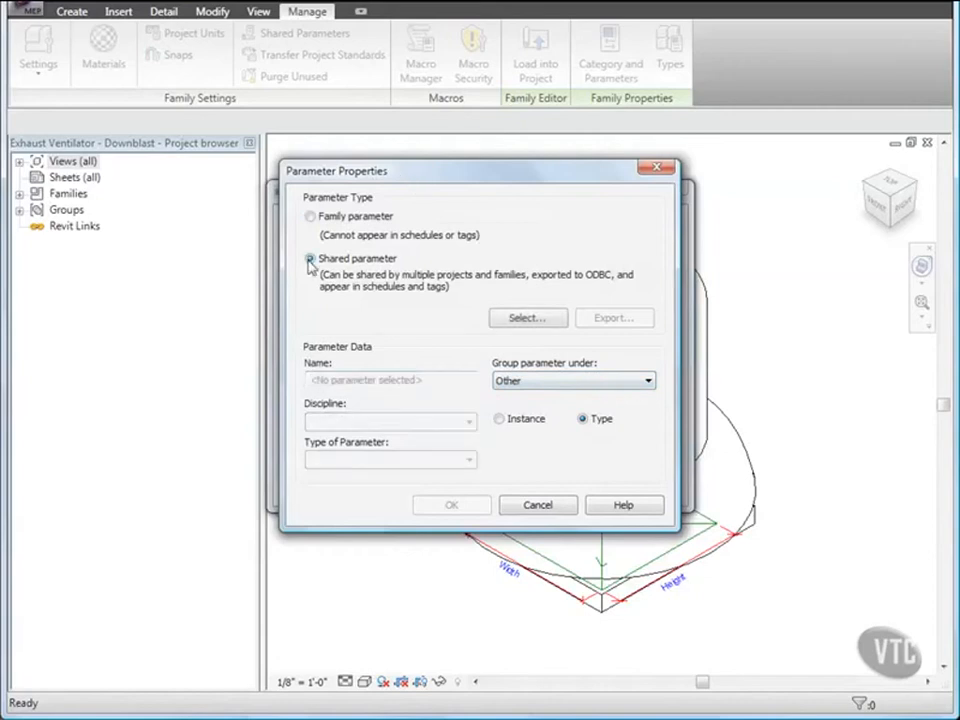
click(527, 318)
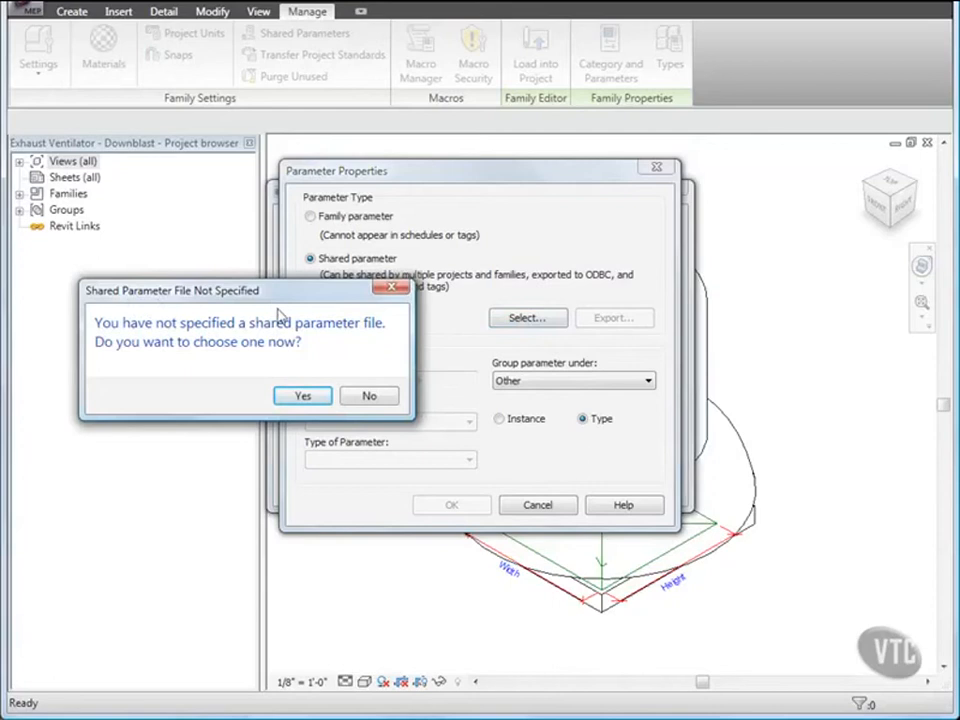
click(303, 397)
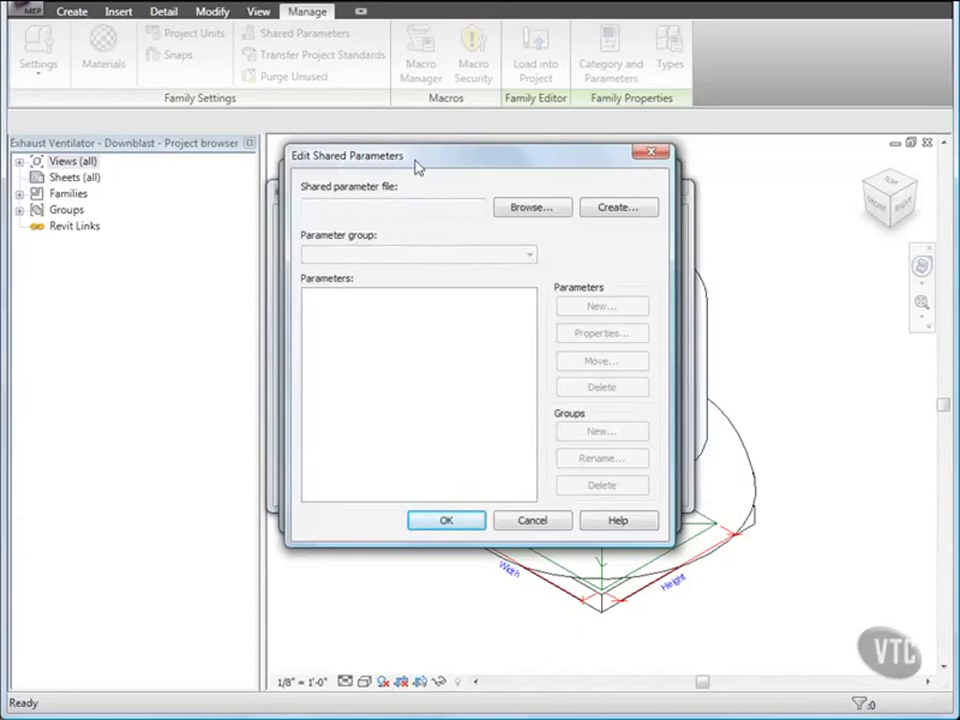
Create a shared parameter file named shared_parameters on the Desktop.
click(621, 212)
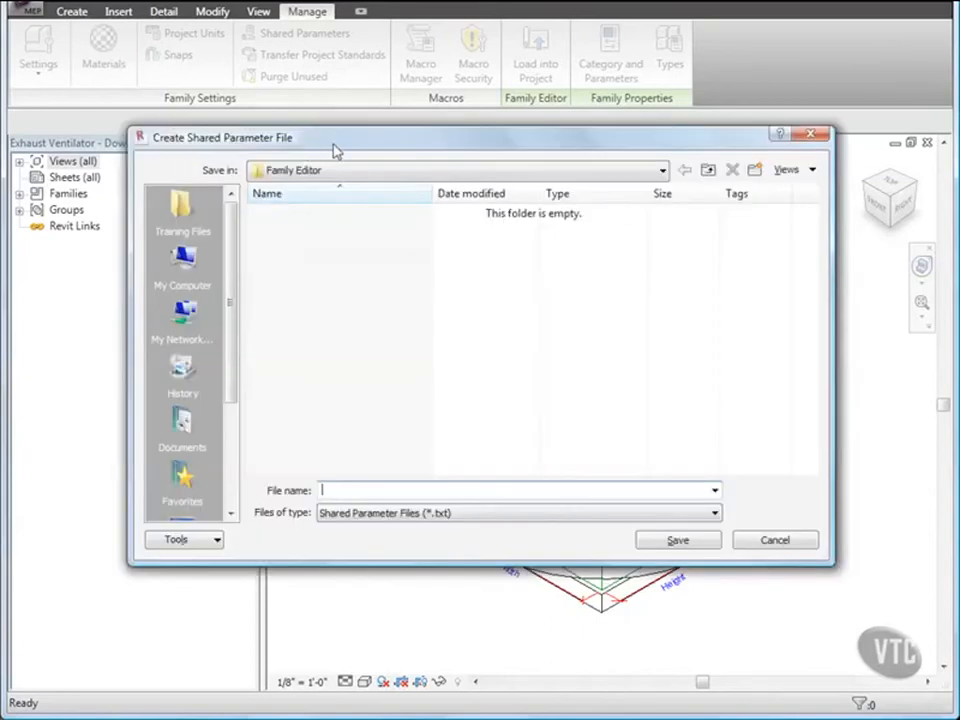
drag(238, 347, 236, 439)
click(184, 368)
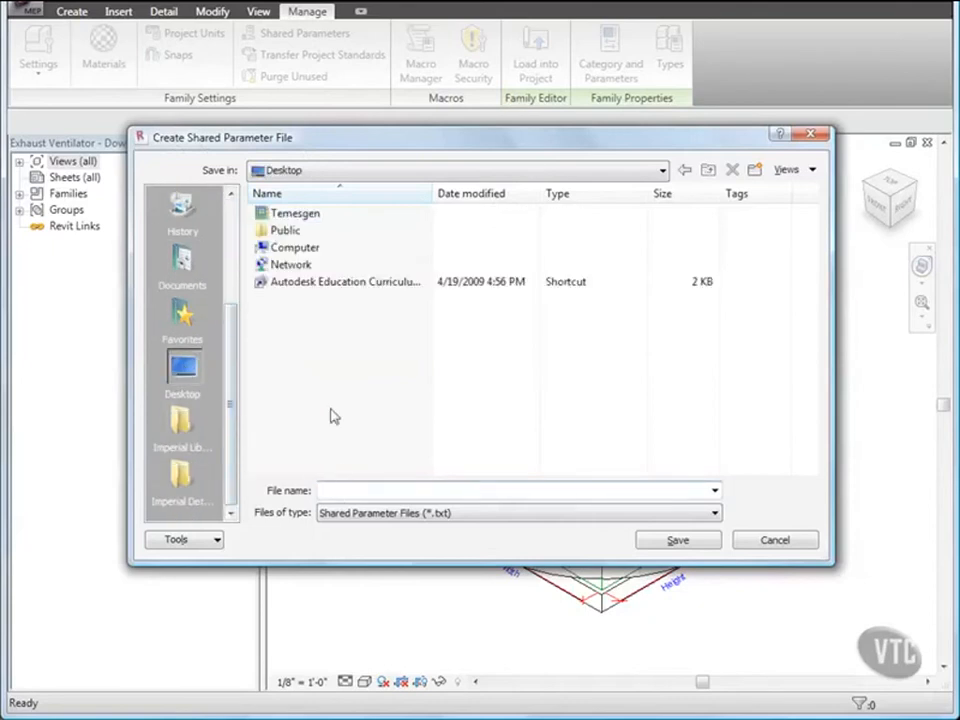
text(shared_parameters)
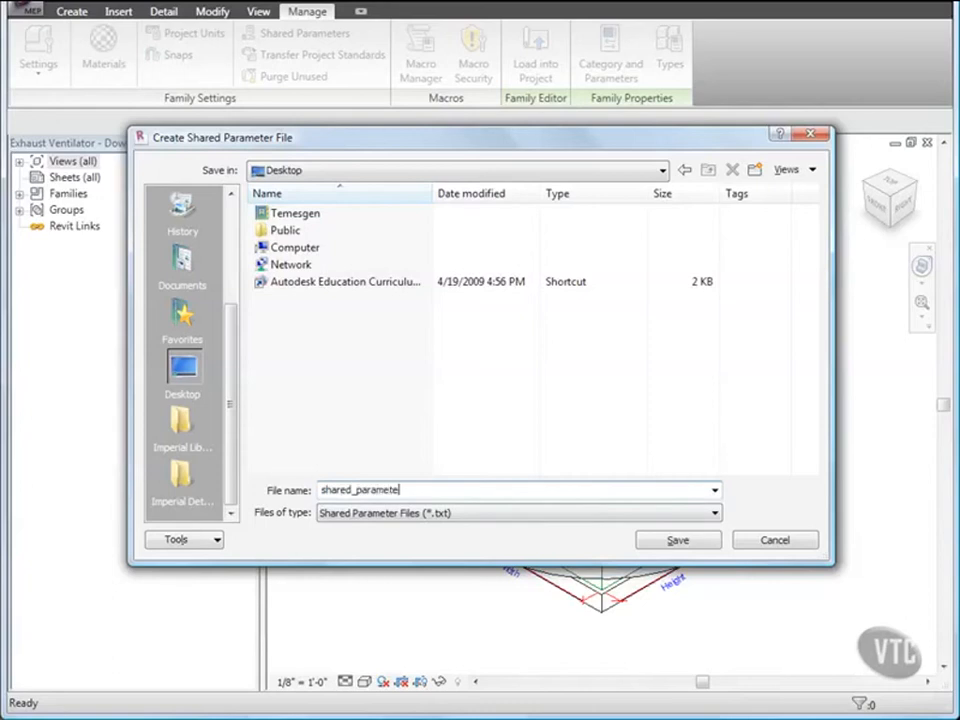
click(677, 540)
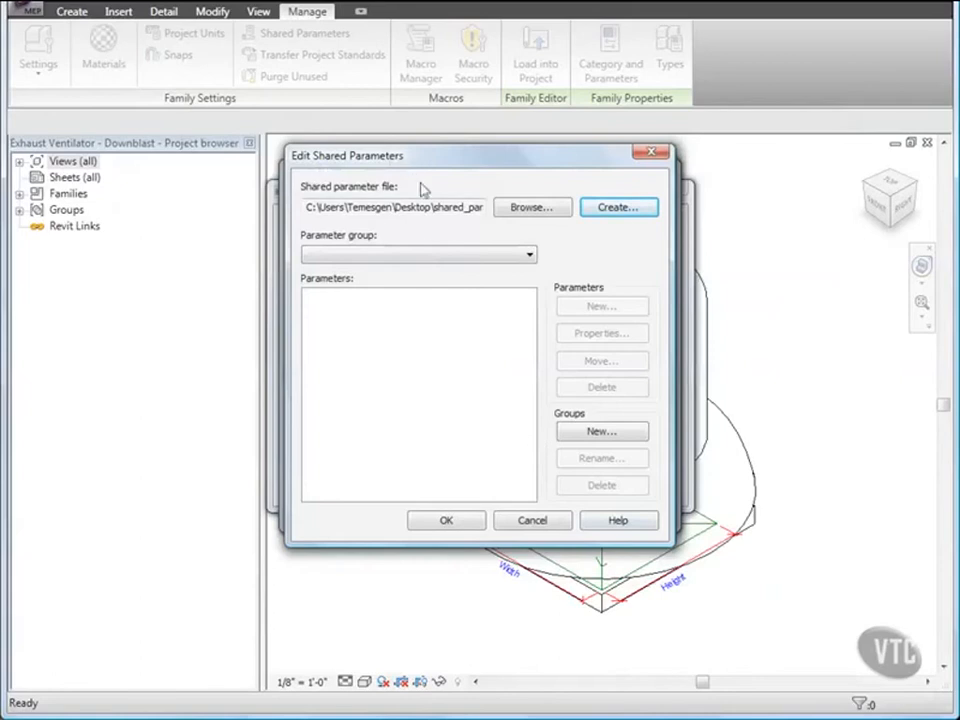
Add a parameter group named MEP to the shared parameter file.
click(602, 431)
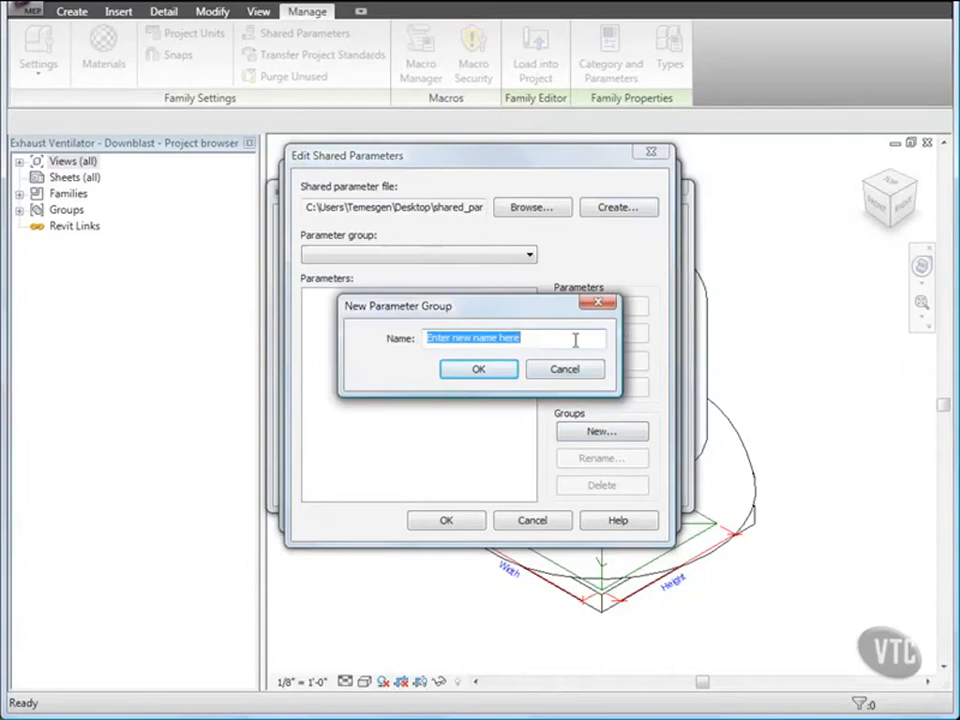
text(MEP)
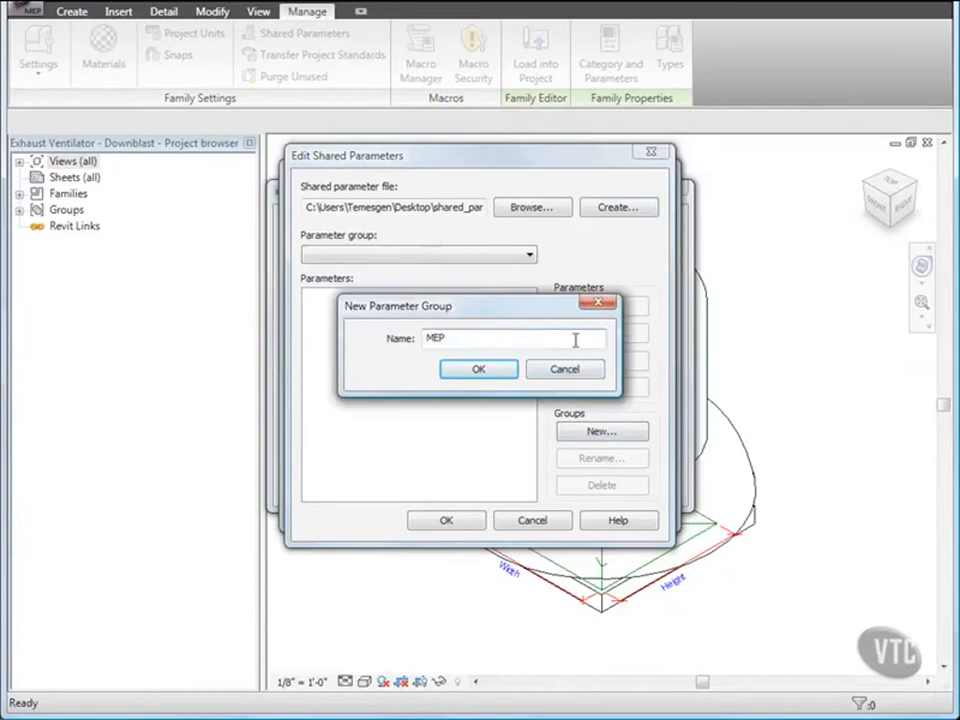
click(480, 370)
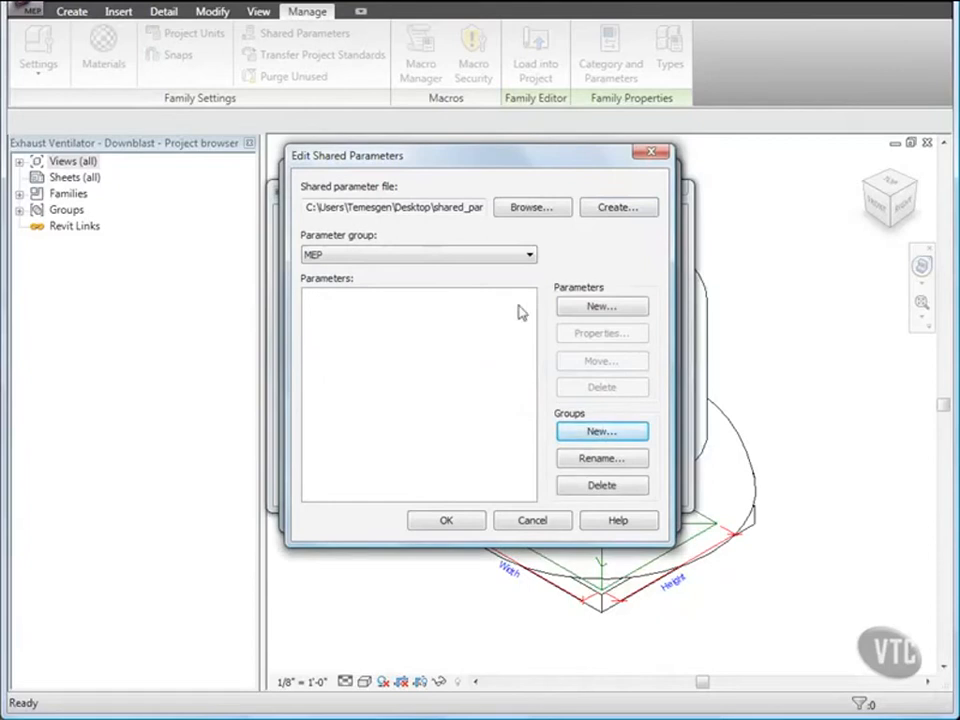
Add a shared parameter named Motor HP to the MEP group with discipline Common and type Text.
click(605, 308)
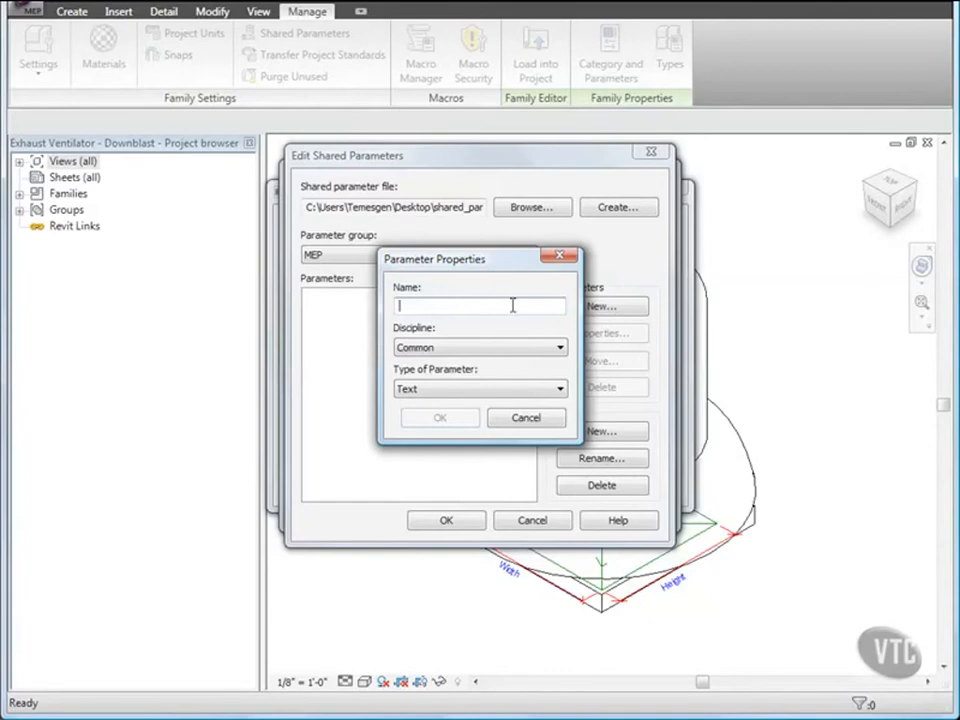
text(Motor HP)
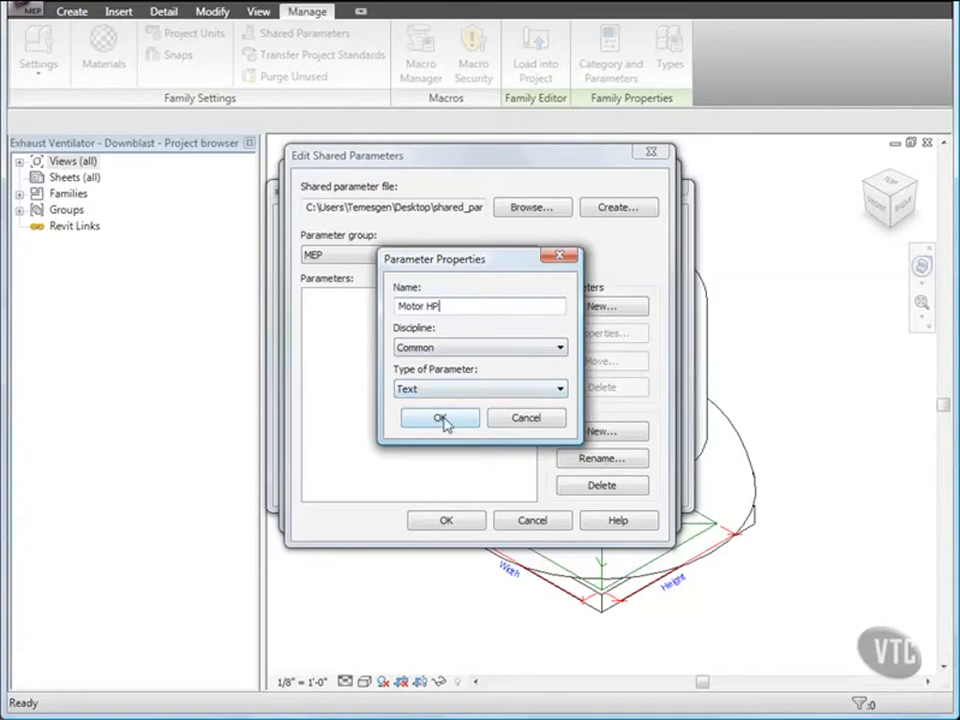
click(440, 418)
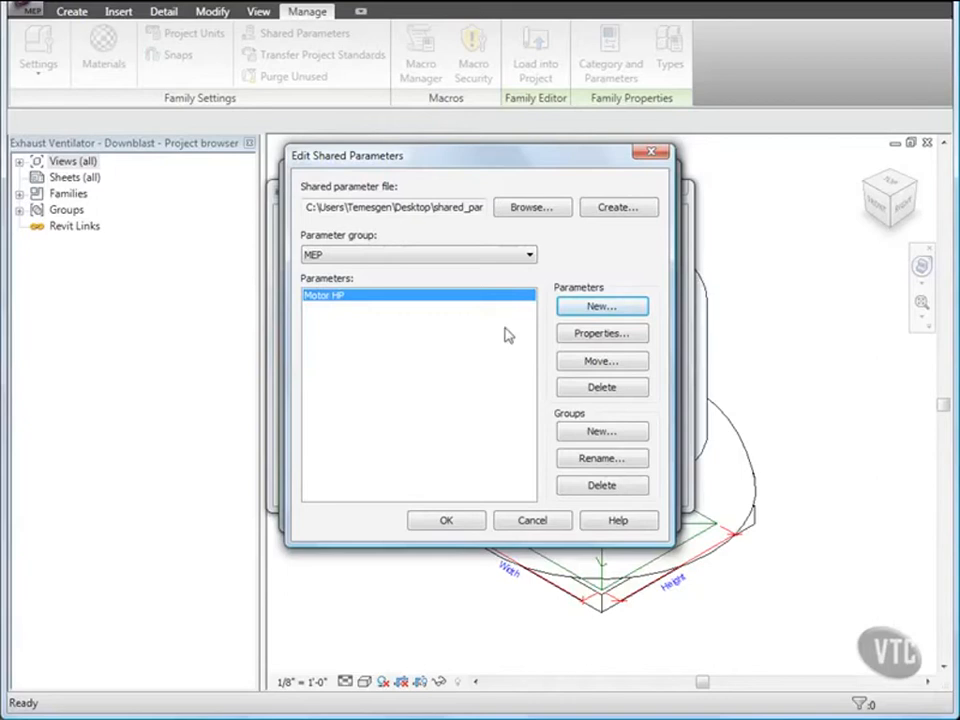
Add two Electrical shared parameters to the MEP group: Voltage of type Electrical Potential and Motor FLA of type Current.
click(598, 306)
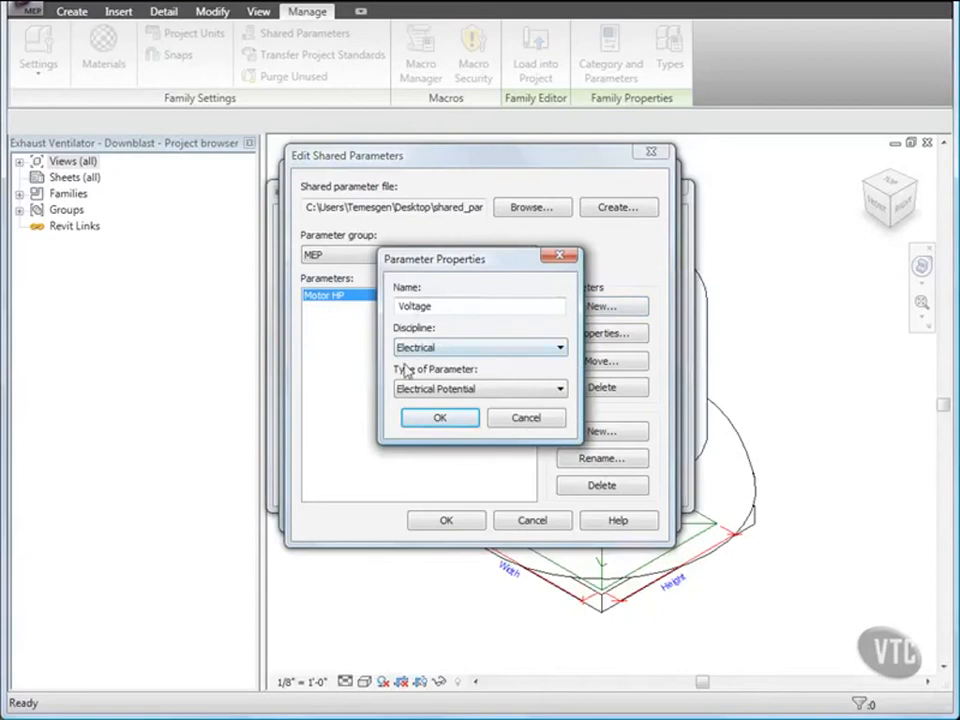
click(441, 418)
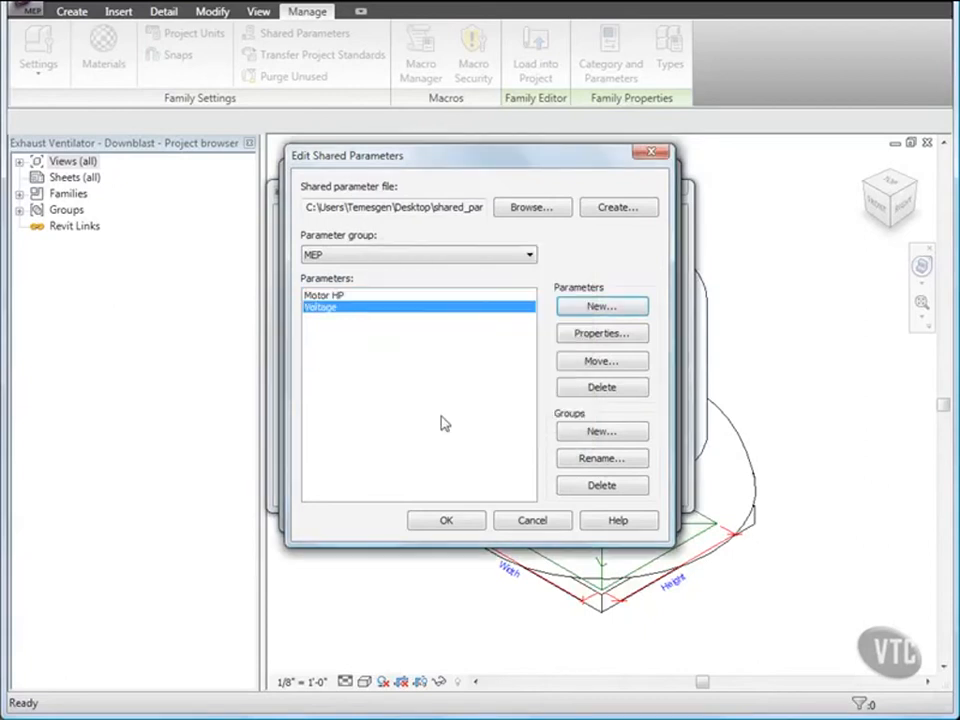
click(584, 312)
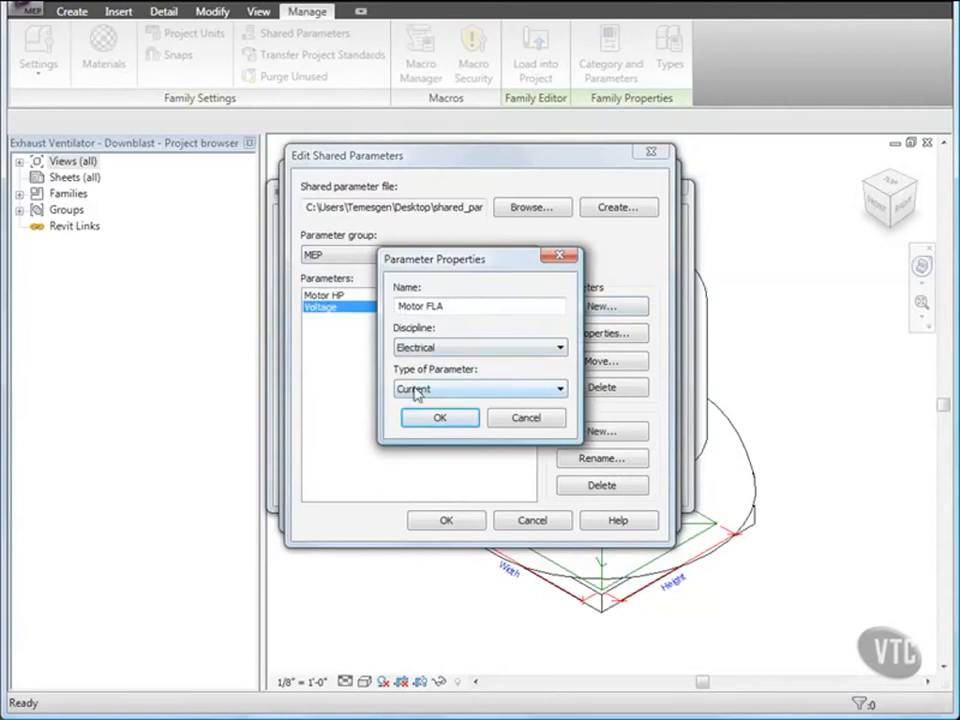
click(446, 421)
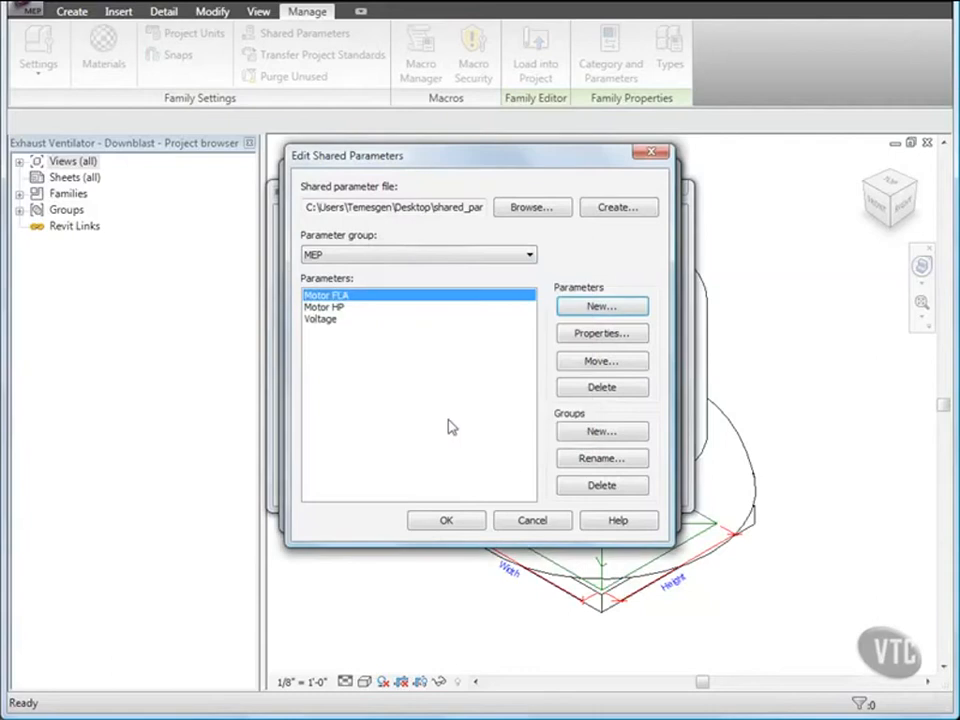
Add the shared parameters Power (Electrical discipline, type Power) and Phase (Common discipline, type Integer) to the MEP group.
click(589, 313)
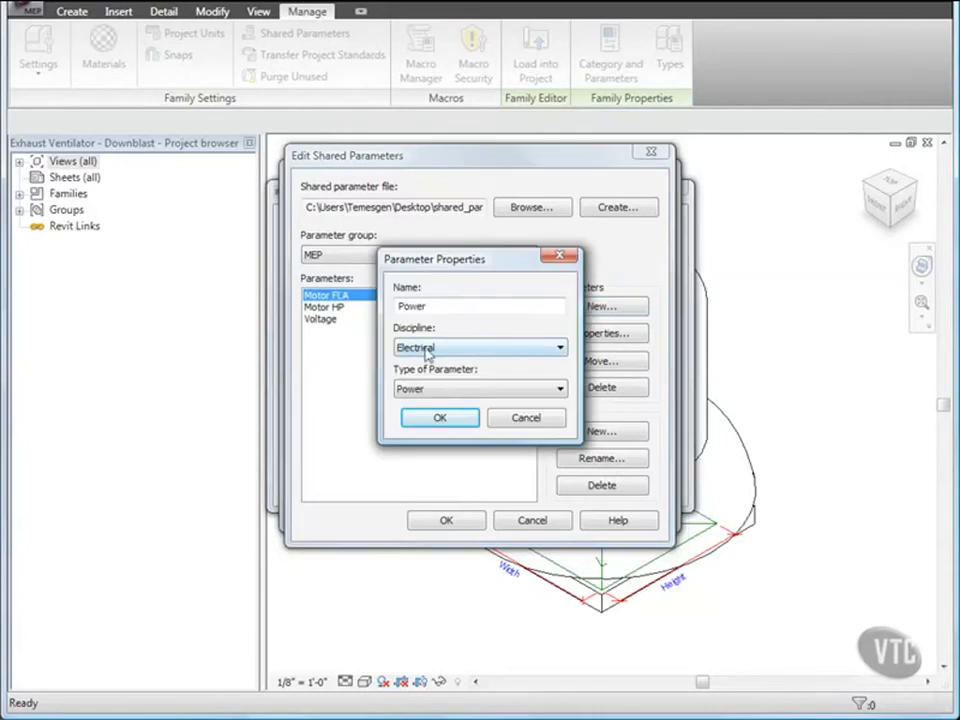
click(441, 417)
click(601, 306)
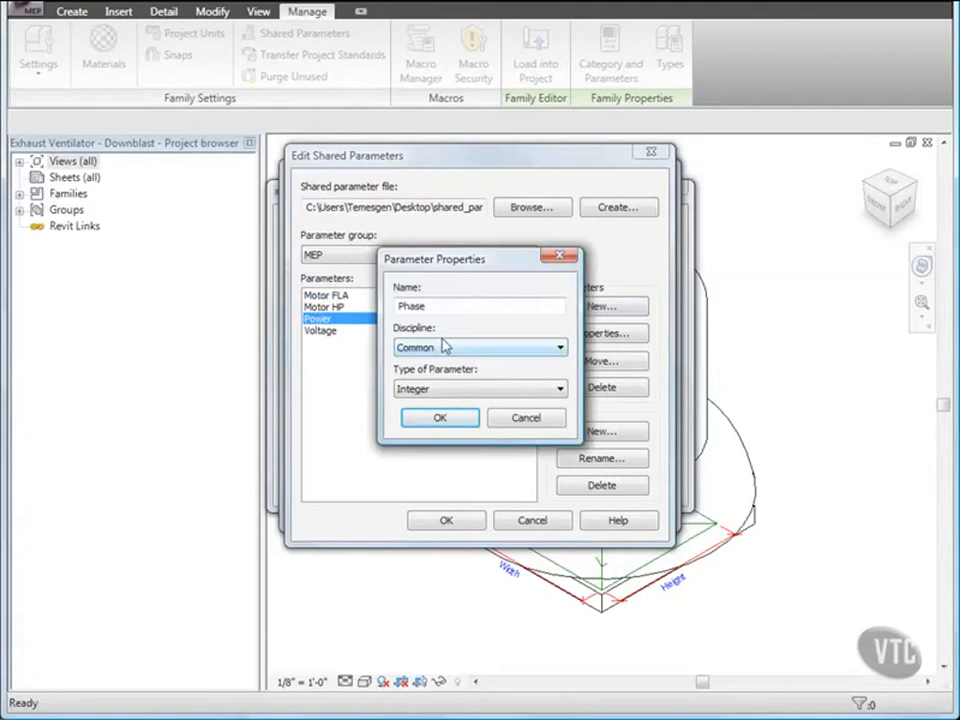
click(443, 420)
Add the Electrical shared parameter Number of Poles of type Number of Poles, and accept the edited shared parameters.
click(590, 310)
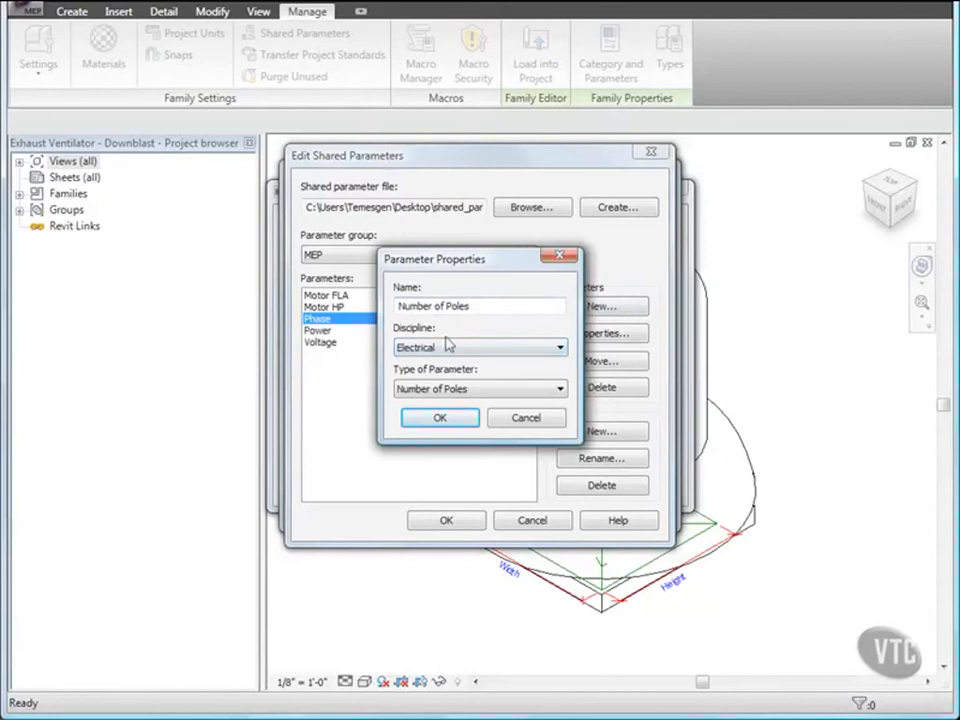
click(440, 418)
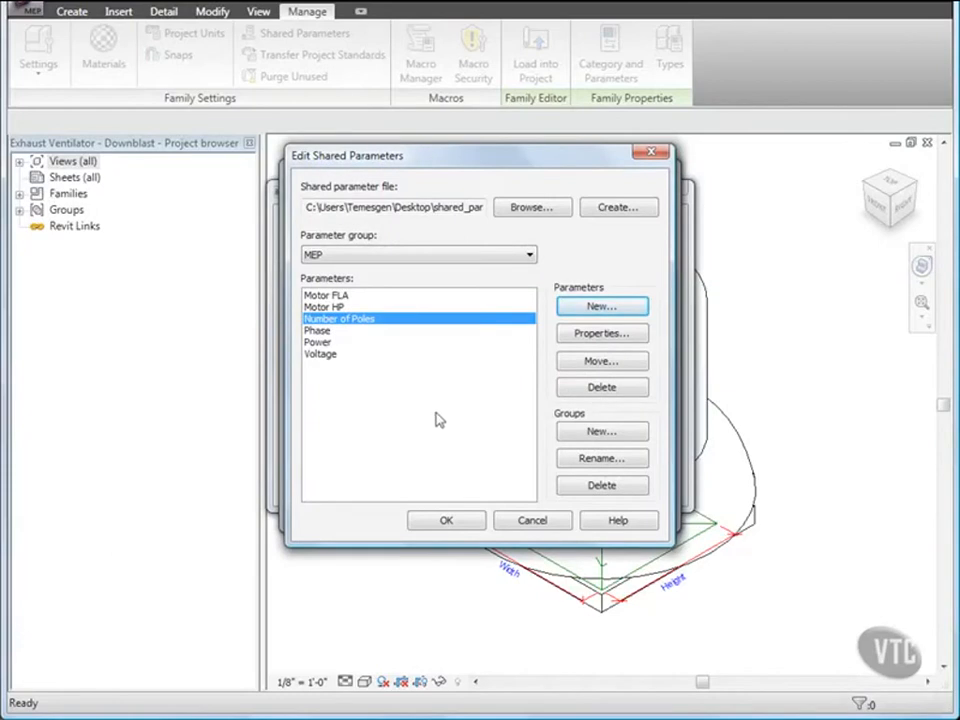
click(443, 519)
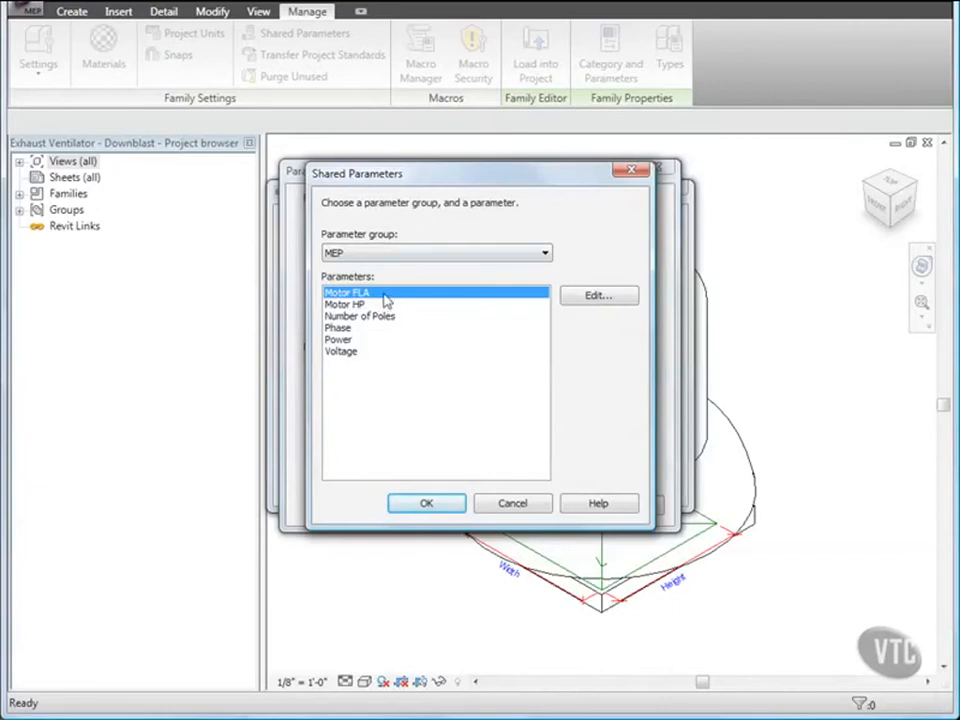
Add the shared parameter Motor FLA to the family as a type parameter grouped under Electrical Engineering.
click(425, 507)
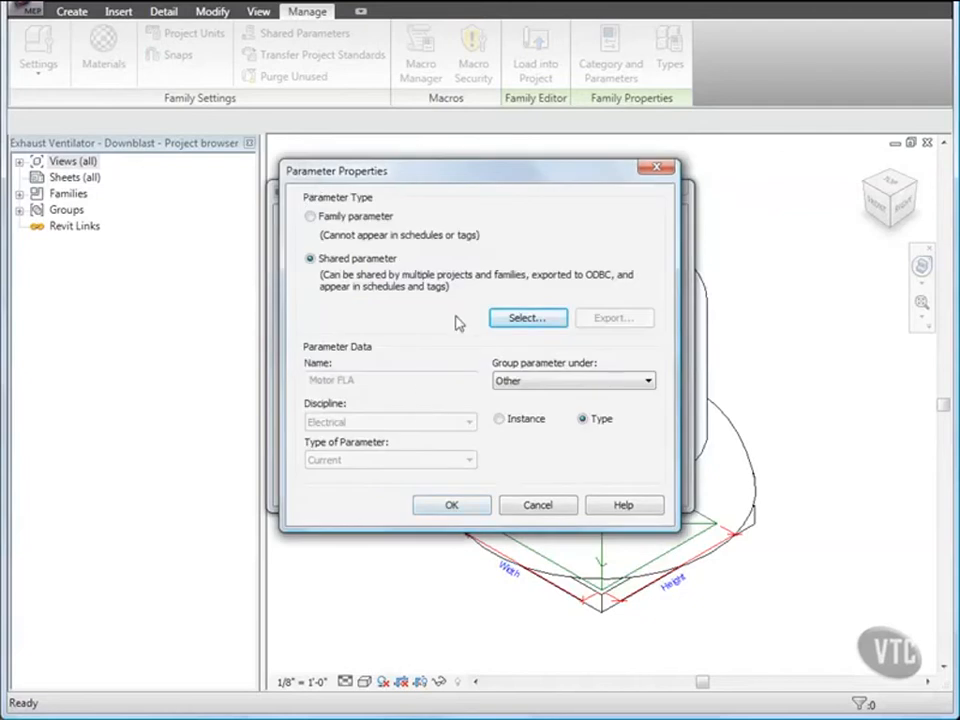
click(613, 382)
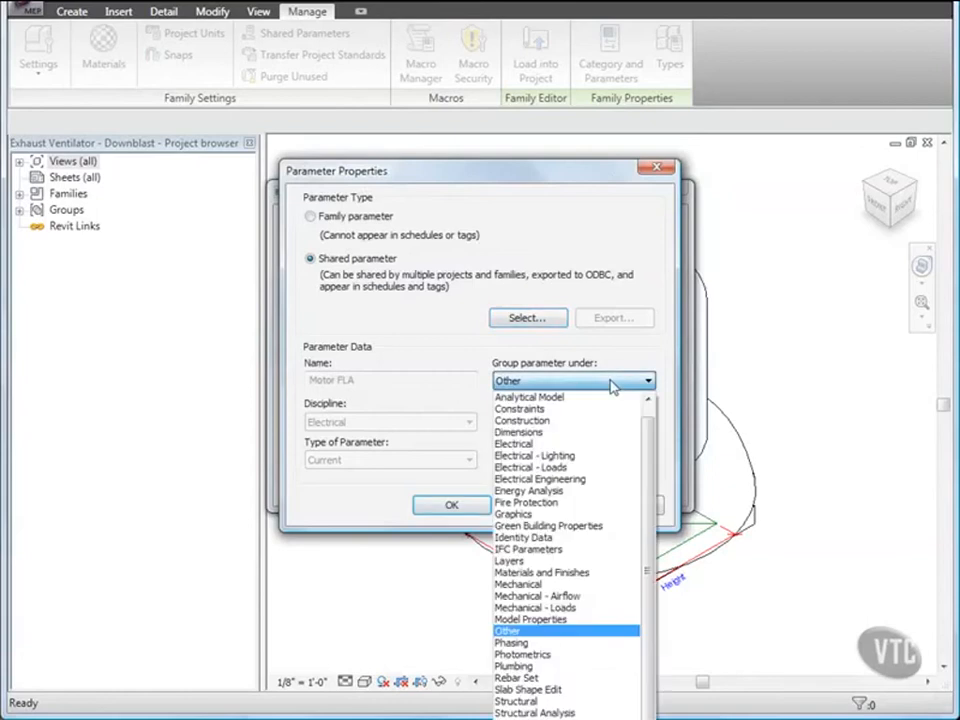
click(546, 484)
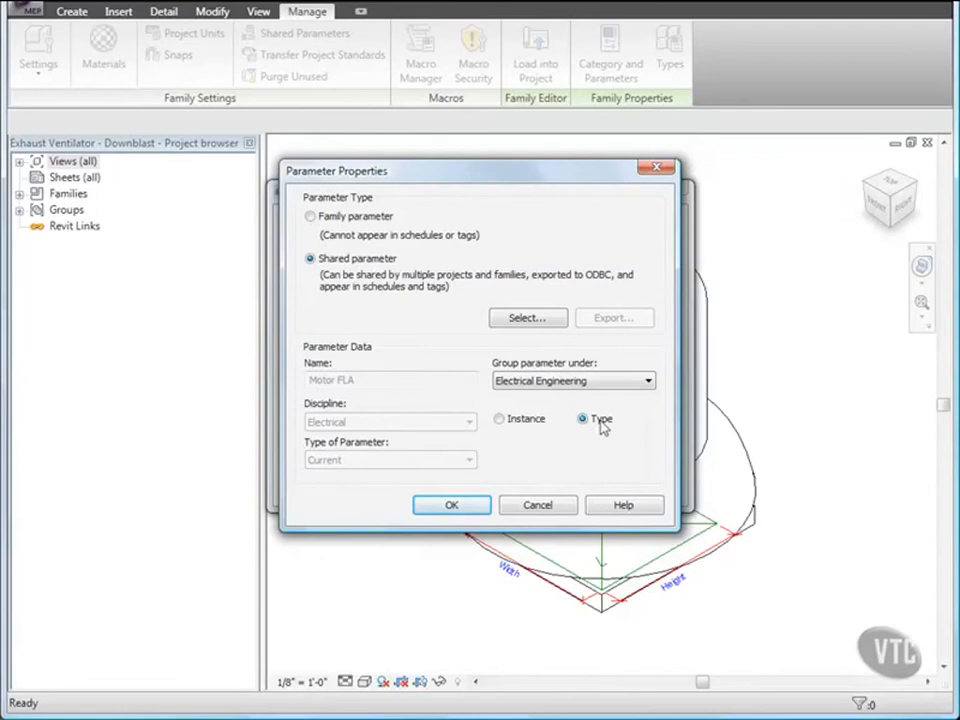
click(465, 509)
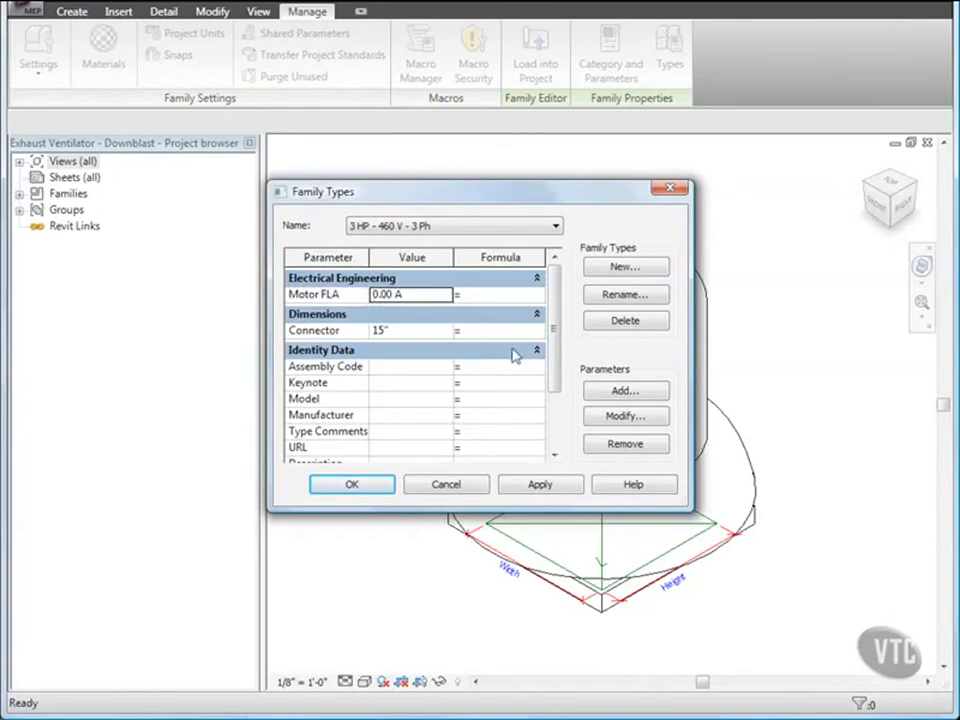
Add the shared parameter Voltage from the MEP group as a type parameter grouped under Electrical Engineering.
click(626, 392)
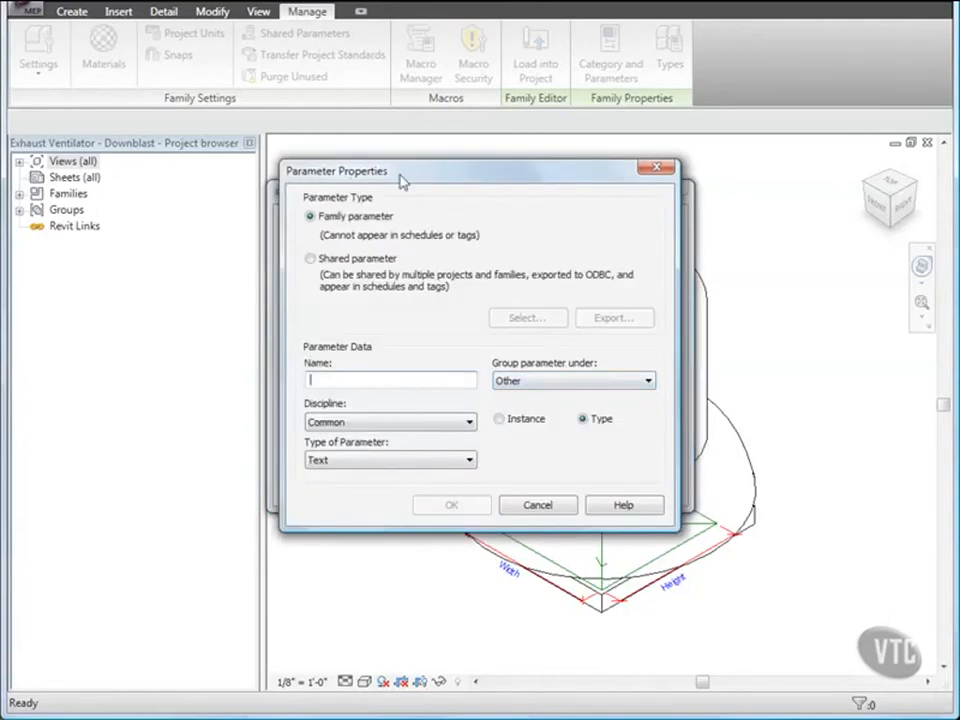
click(312, 260)
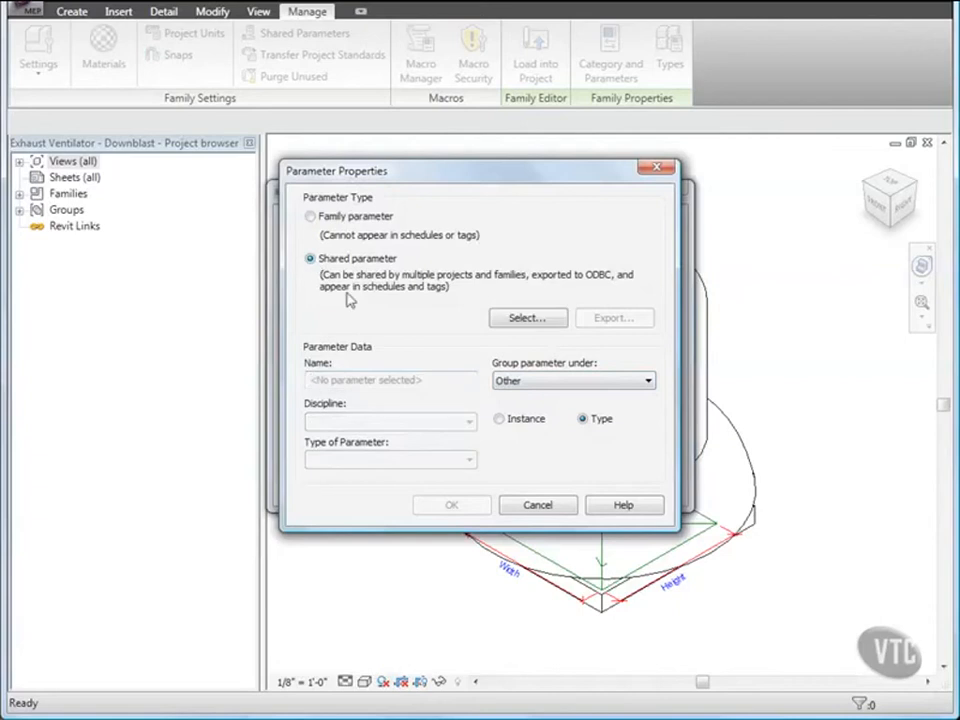
click(514, 320)
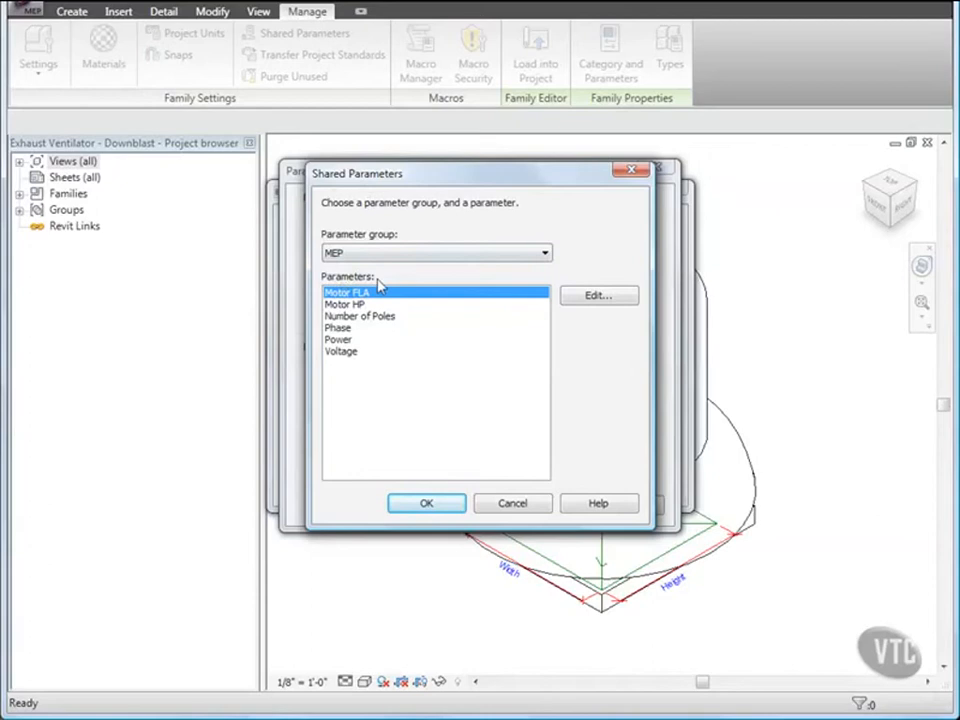
click(345, 352)
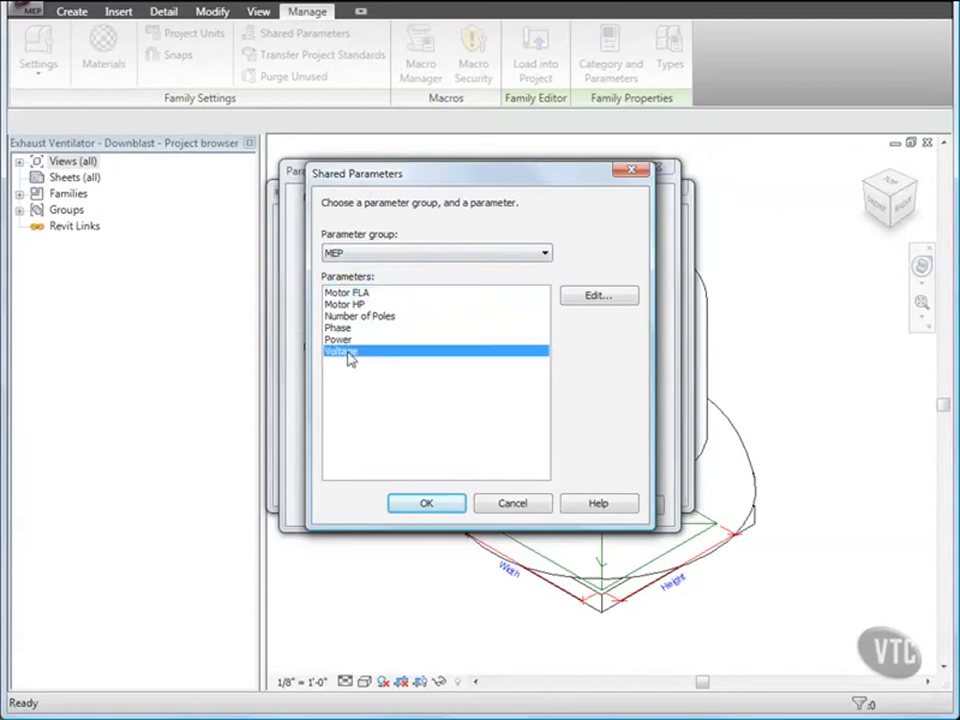
click(426, 505)
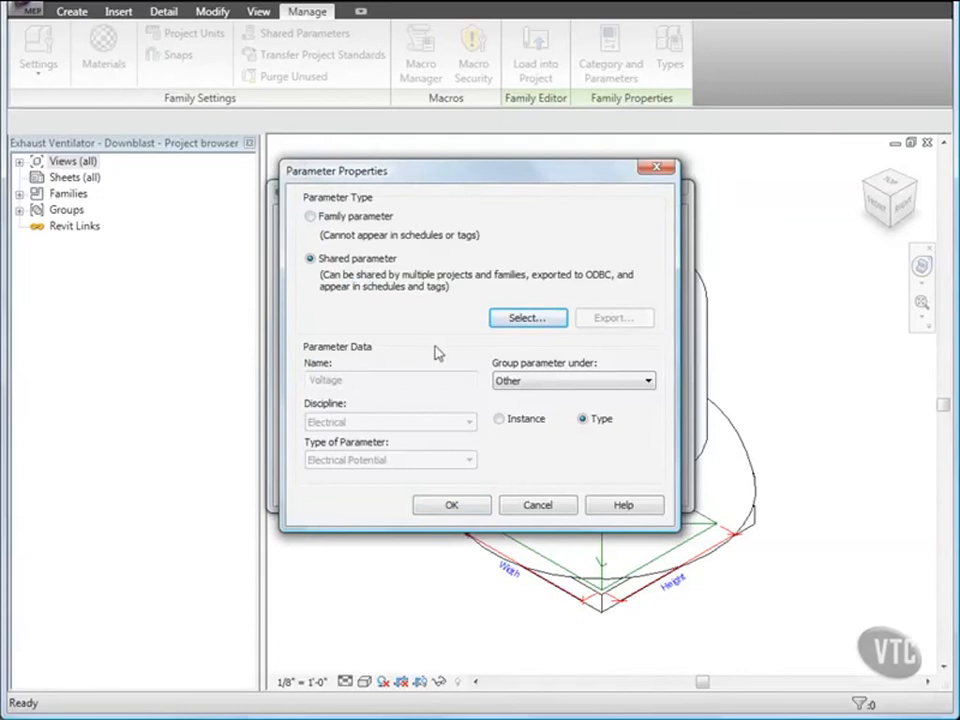
click(591, 381)
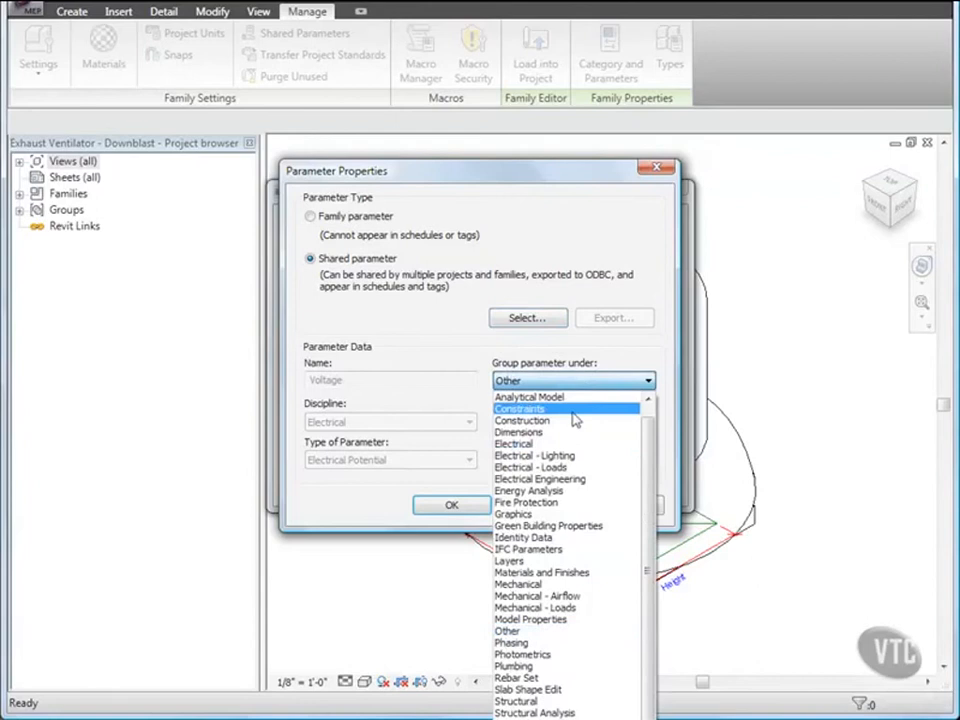
click(574, 480)
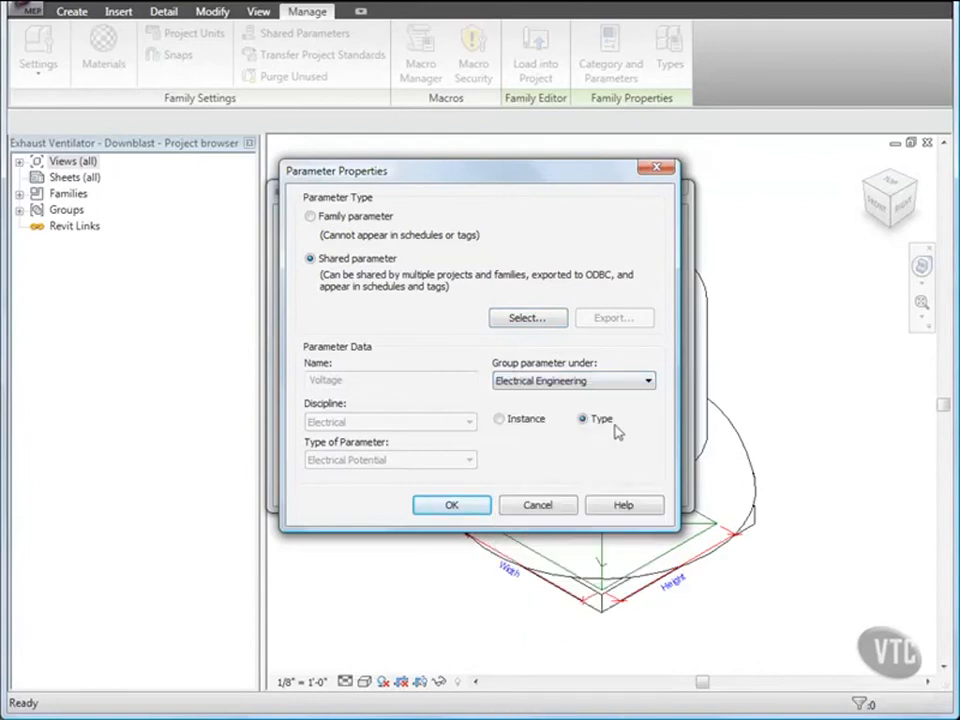
click(453, 505)
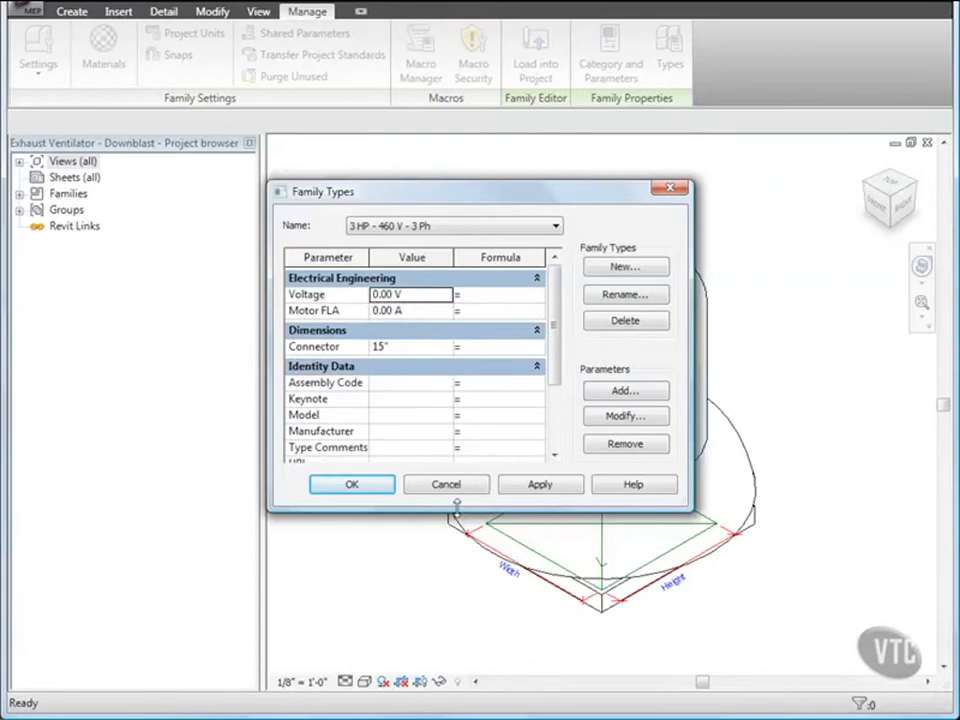
Add the shared parameter Phase from the MEP group as a type parameter grouped under Electrical Engineering.
click(620, 391)
click(318, 262)
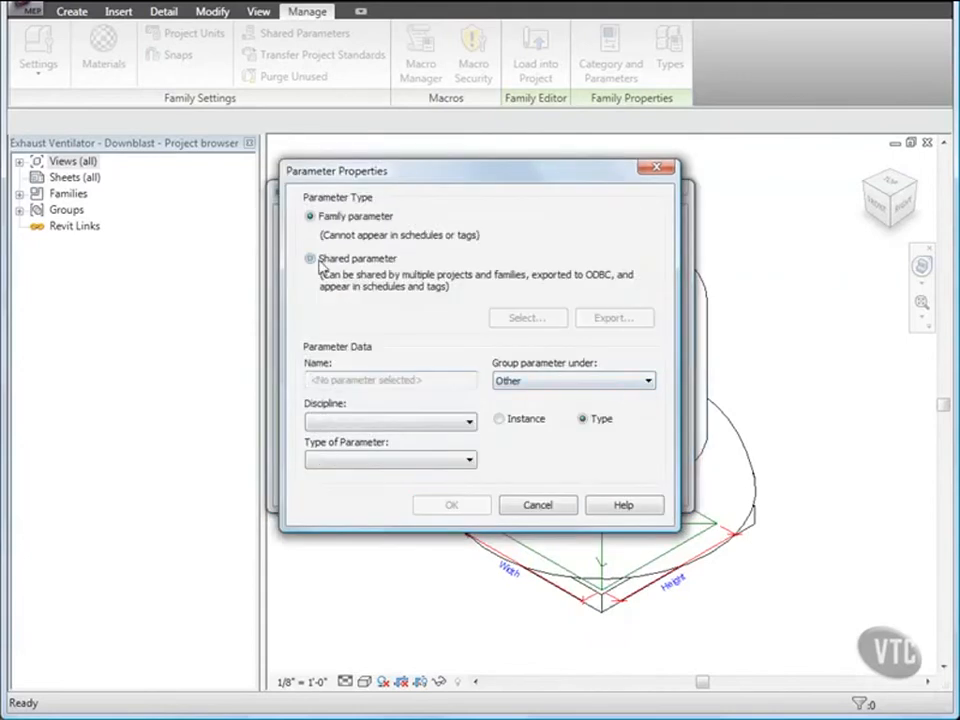
click(529, 318)
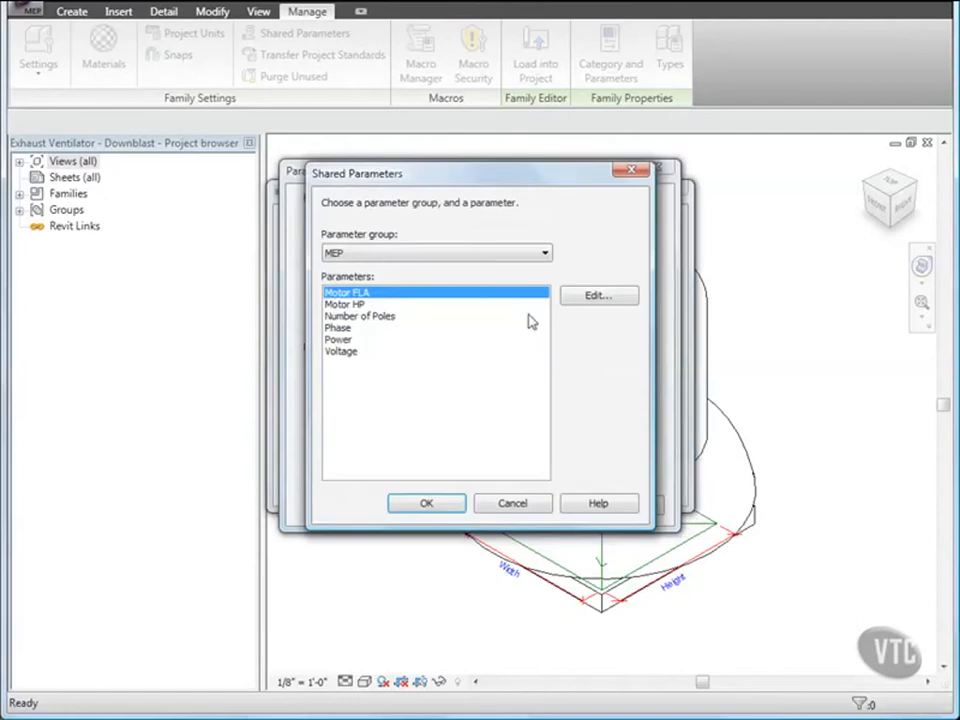
click(338, 329)
click(437, 502)
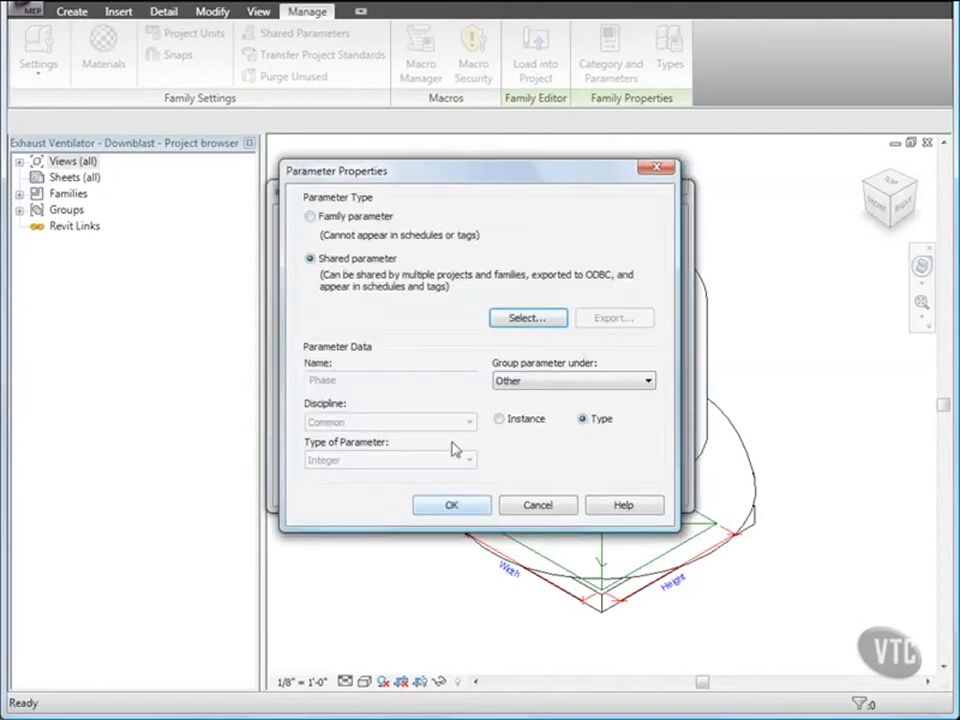
click(595, 388)
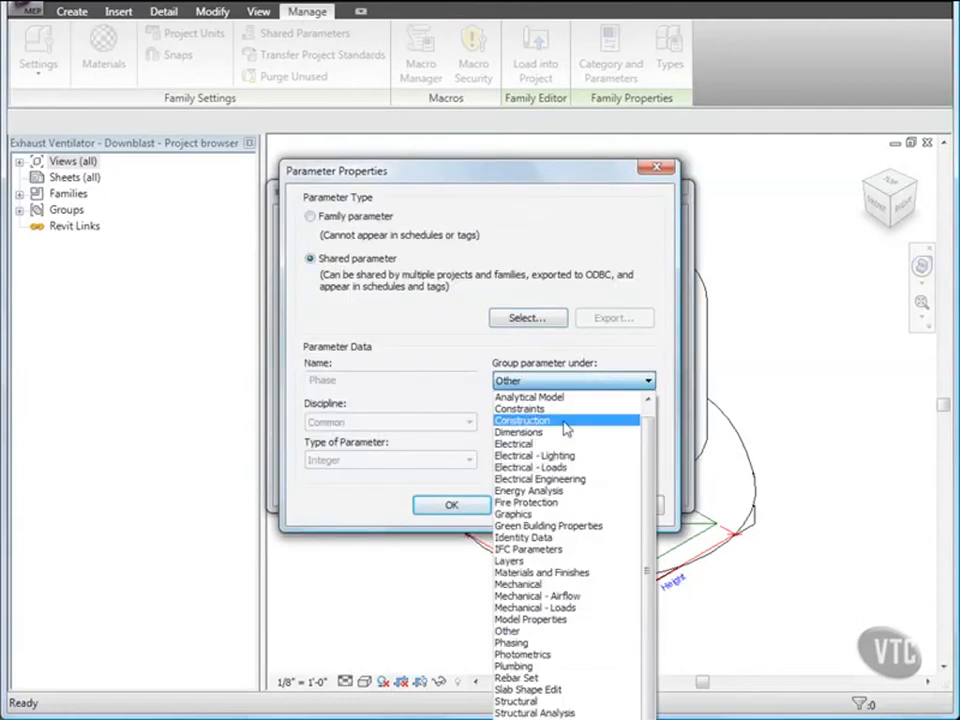
click(549, 482)
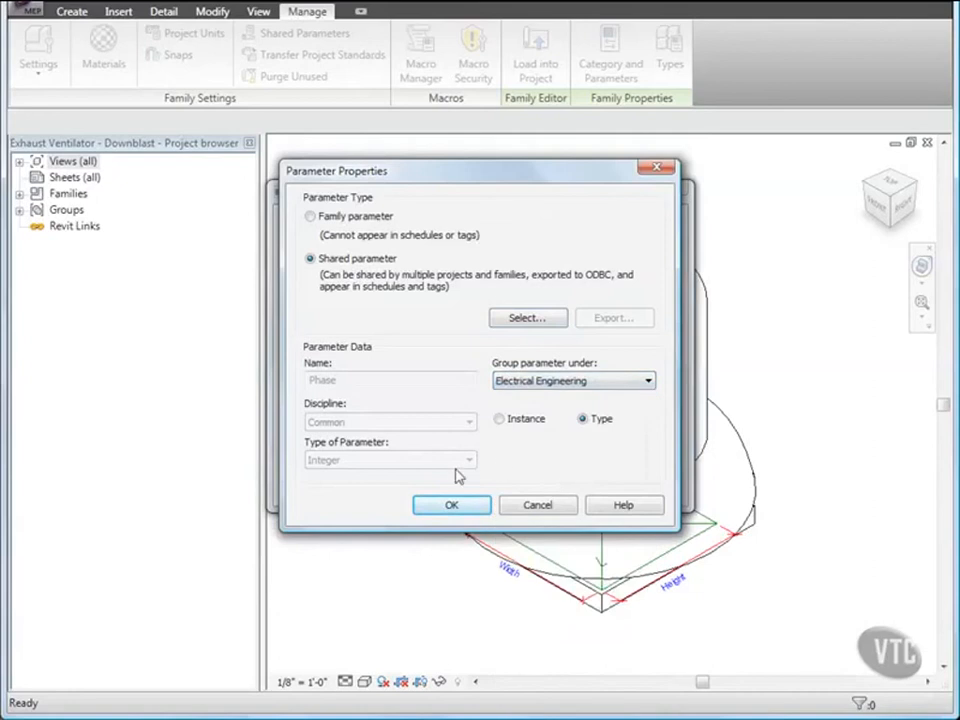
click(448, 508)
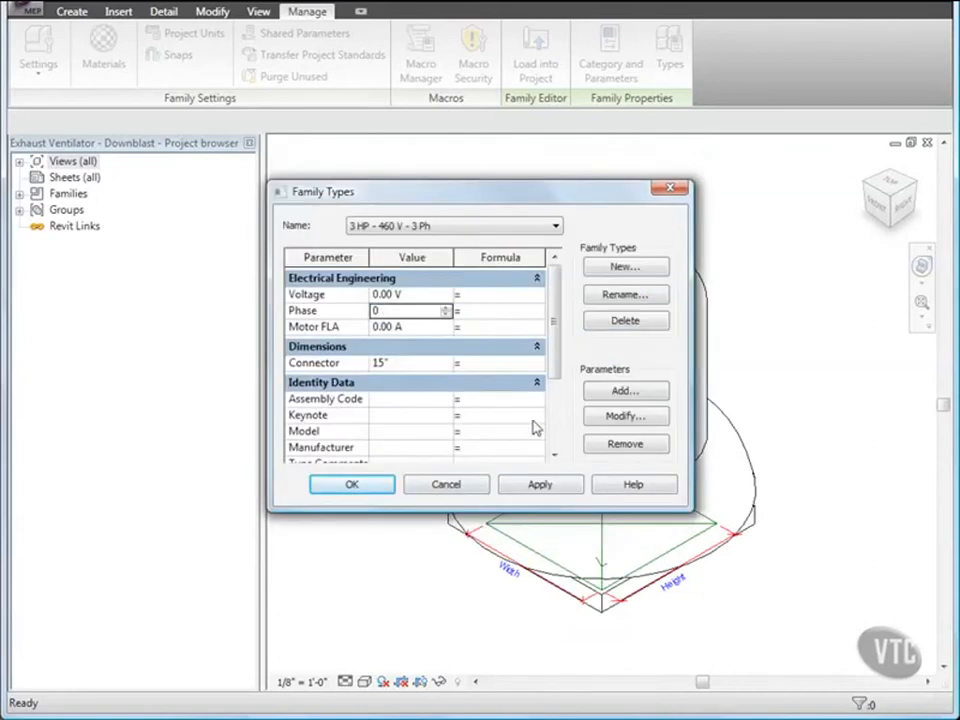
Add the shared parameter Number of Poles from the MEP group as a type parameter grouped under Electrical Engineering.
click(624, 391)
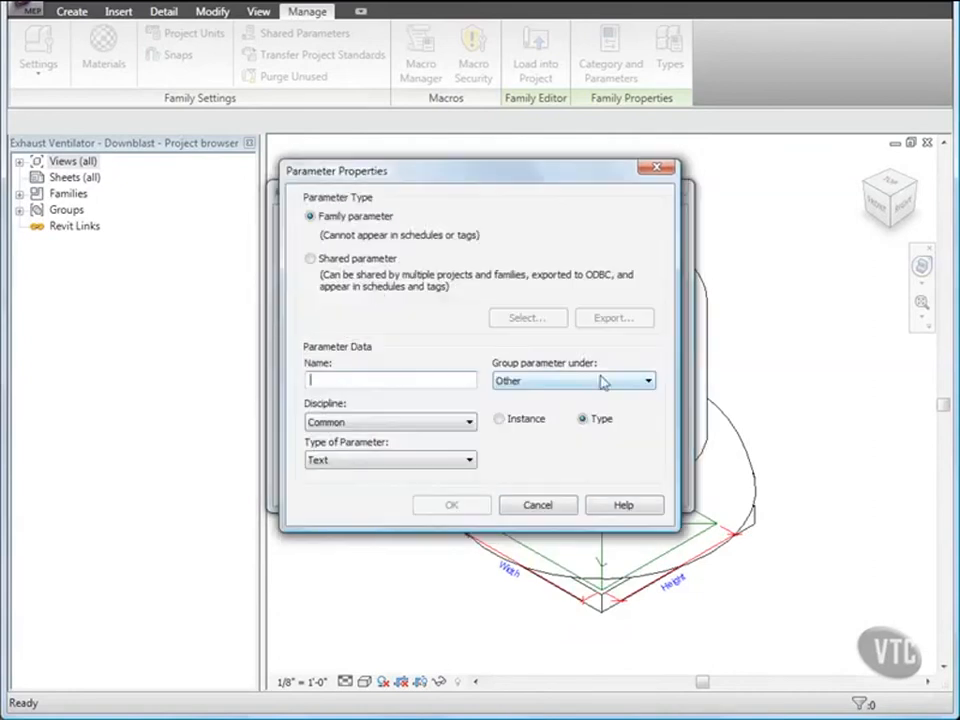
click(311, 258)
click(521, 317)
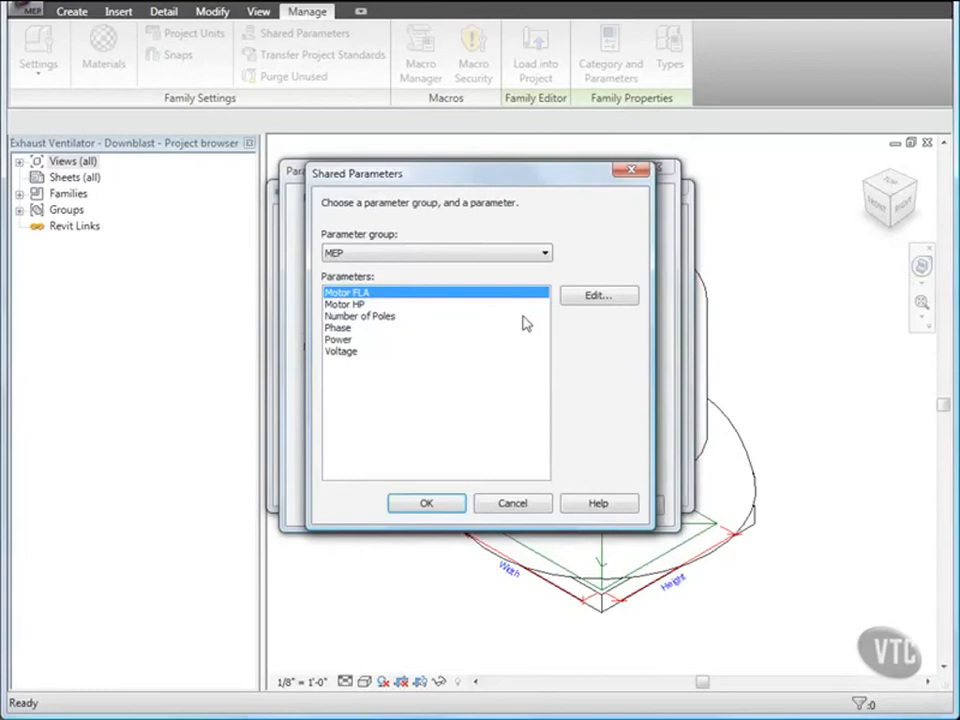
click(378, 317)
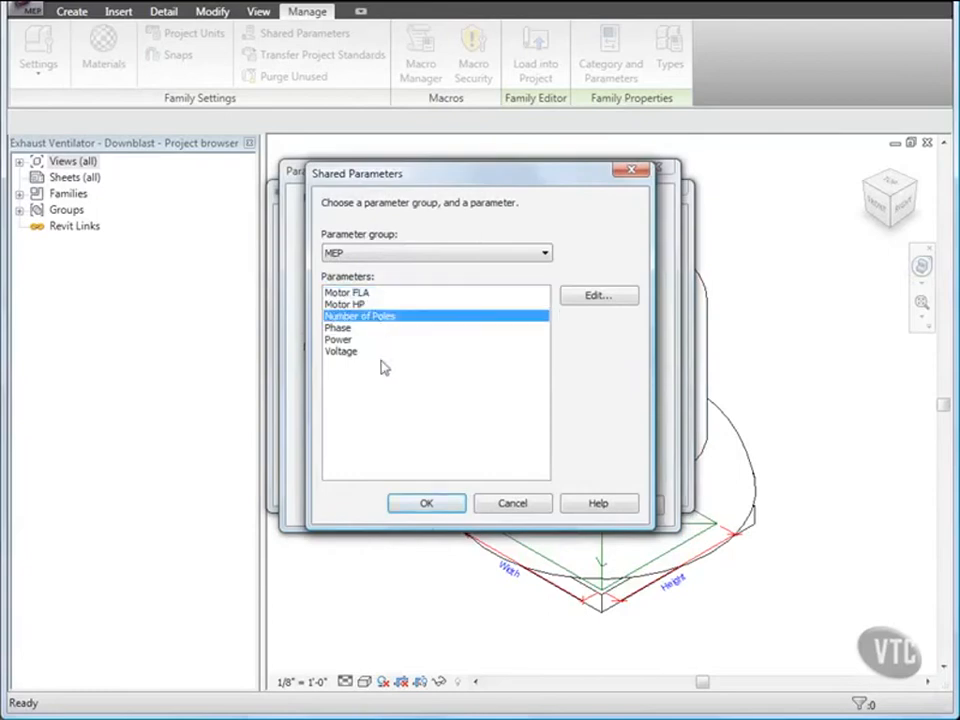
click(429, 506)
click(583, 385)
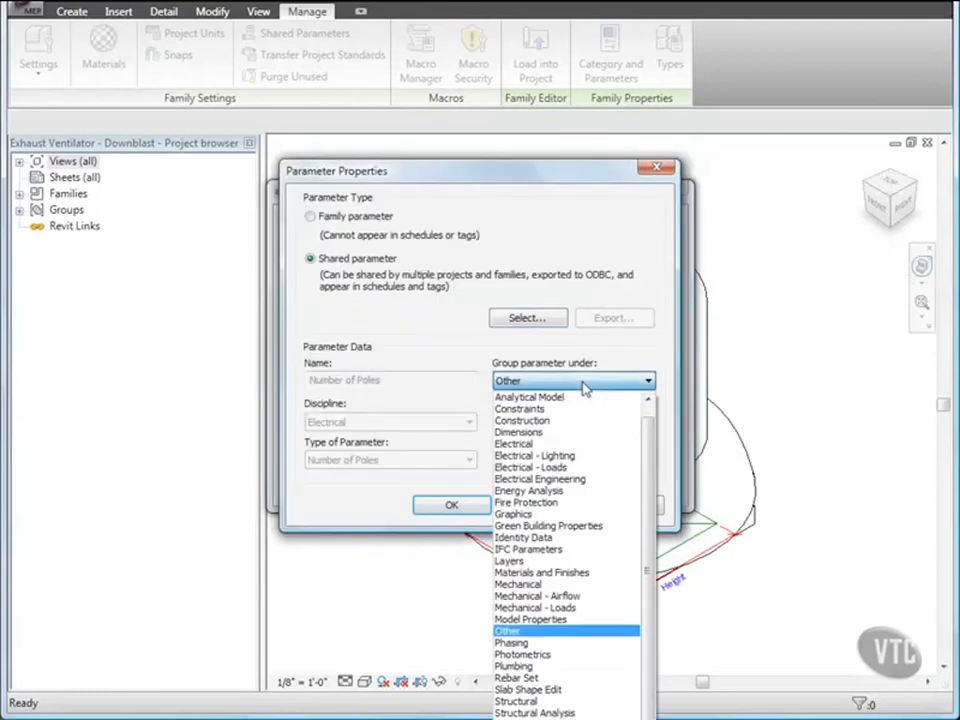
click(552, 479)
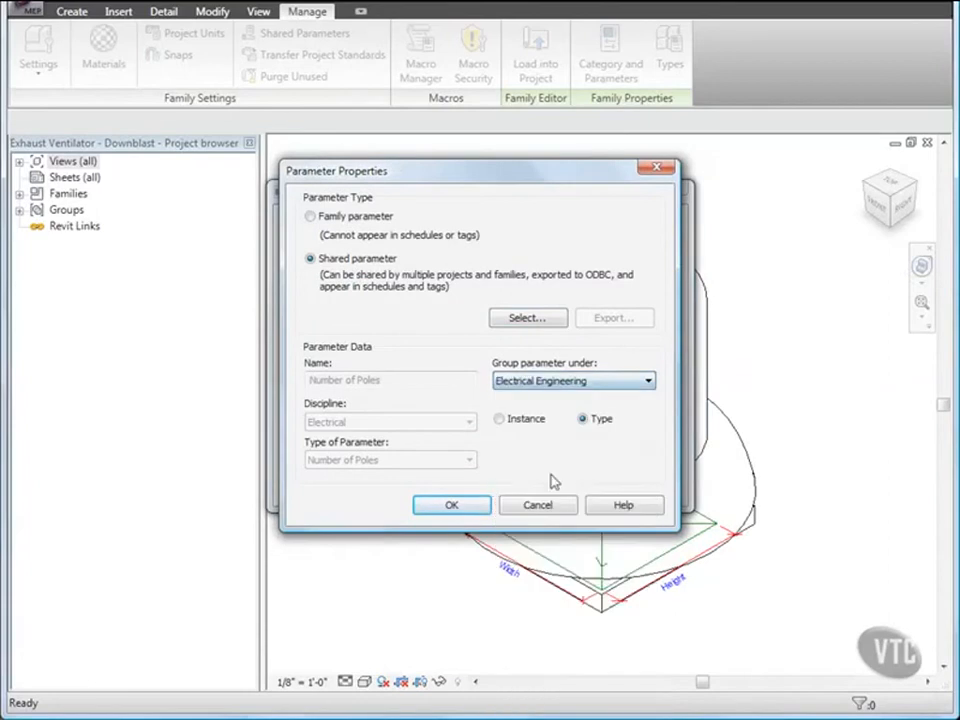
click(460, 506)
Add the shared parameter Motor HP from the MEP group as a type parameter grouped under Mechanical.
click(612, 392)
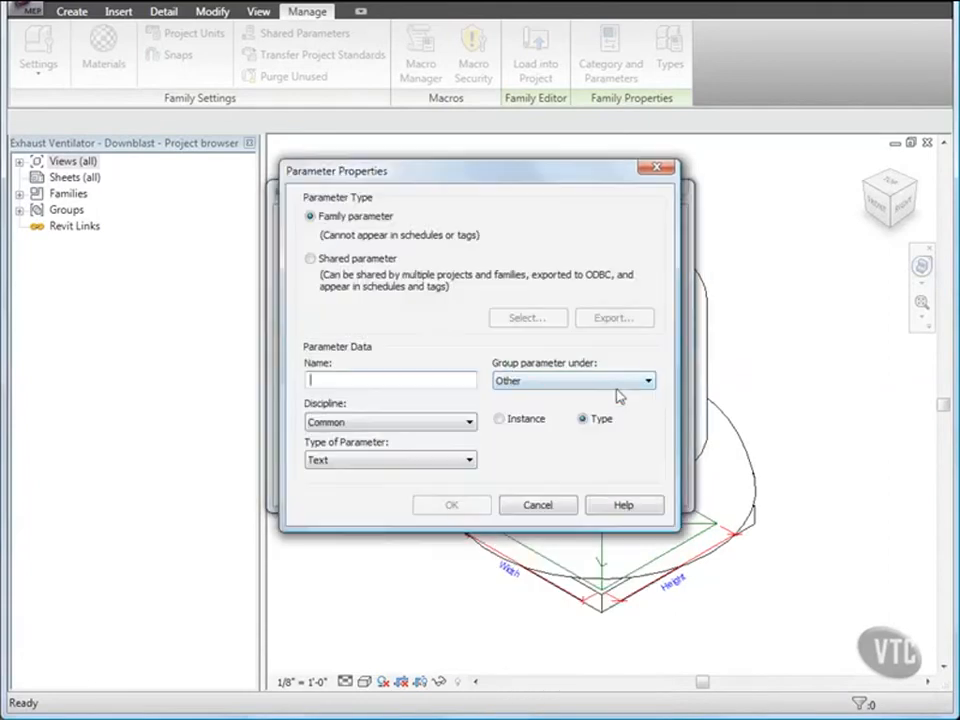
click(311, 259)
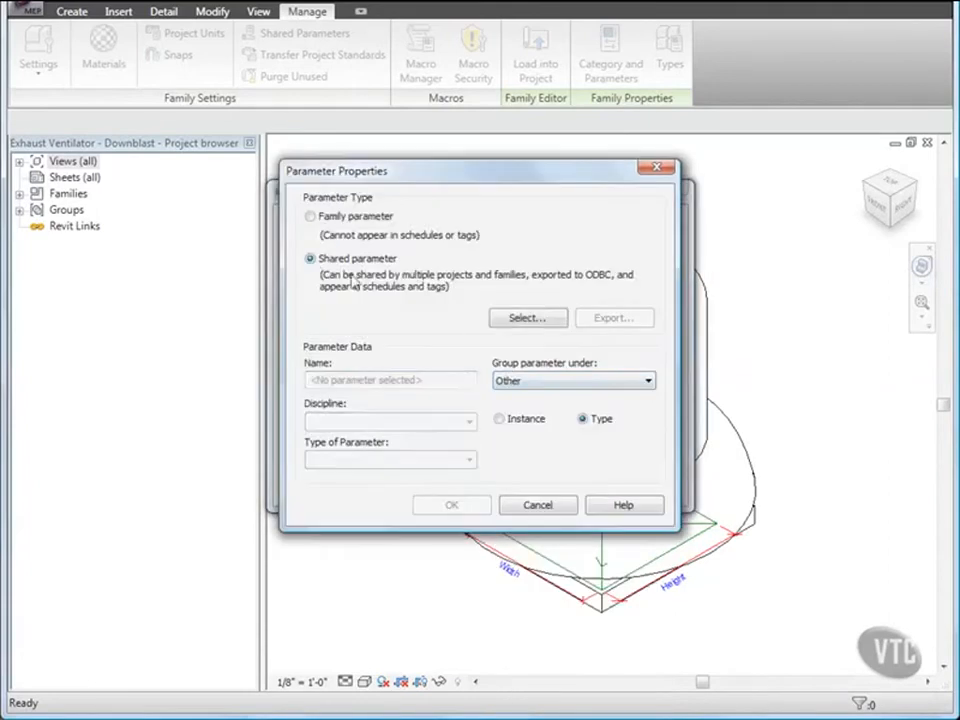
click(527, 320)
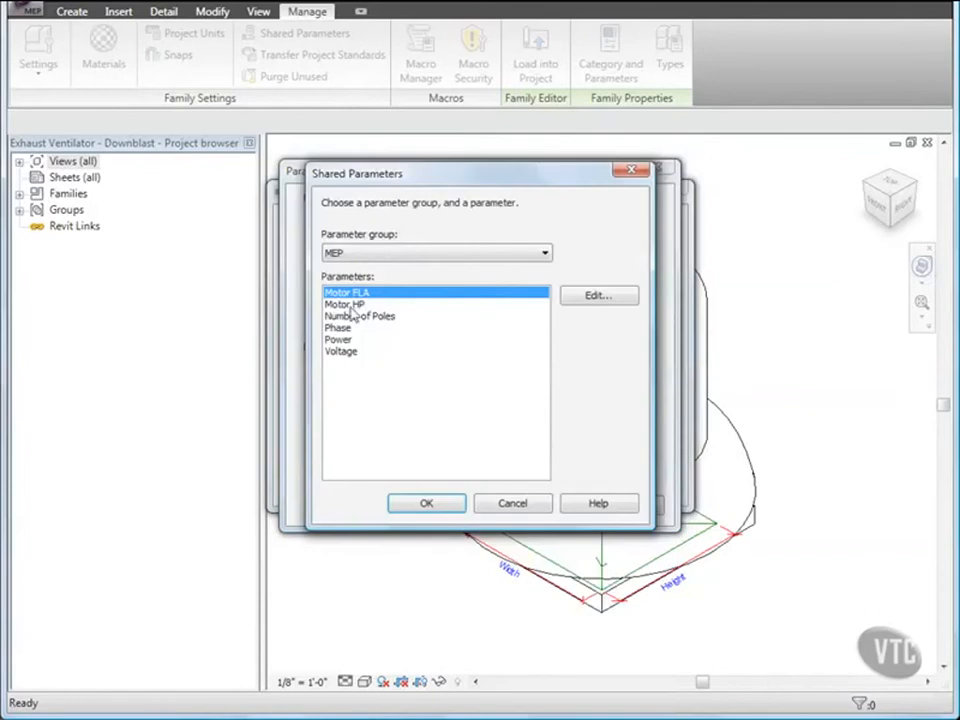
click(345, 305)
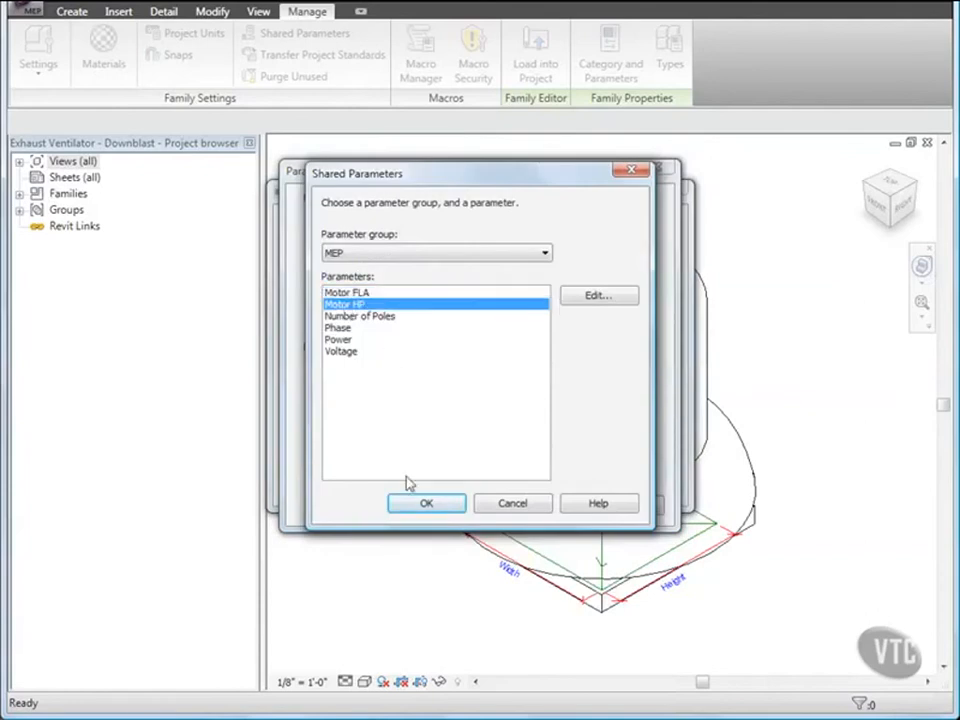
click(428, 503)
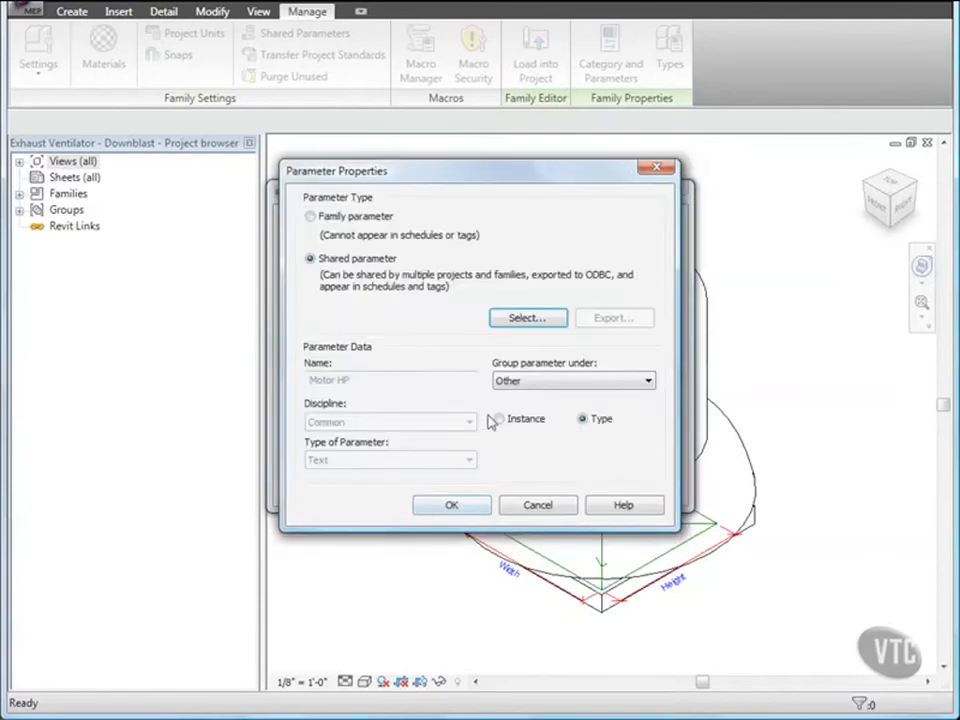
click(568, 383)
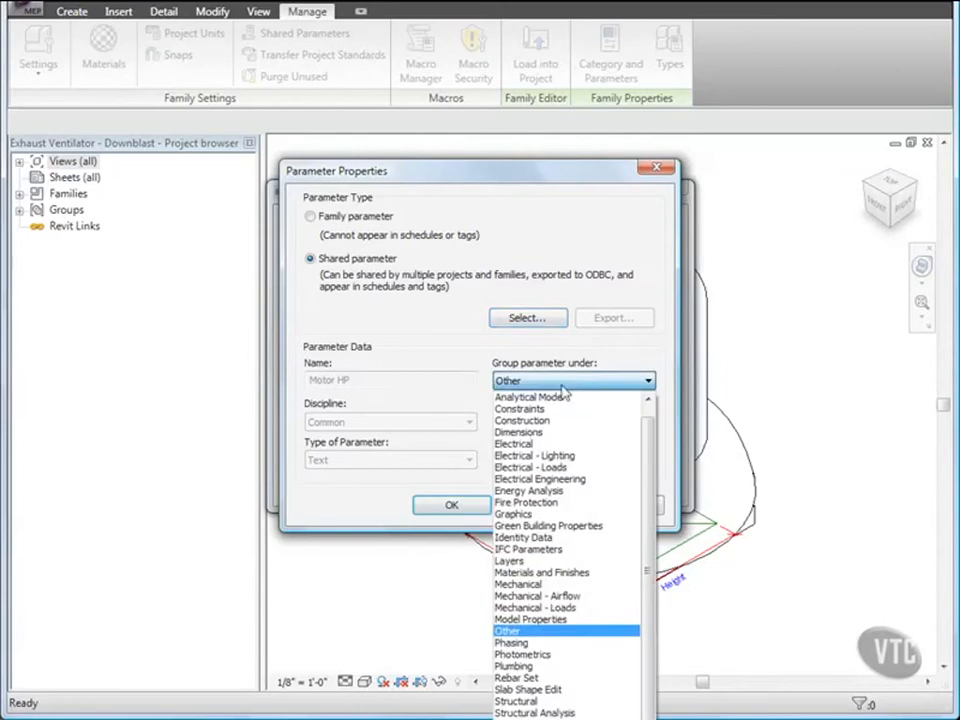
click(540, 584)
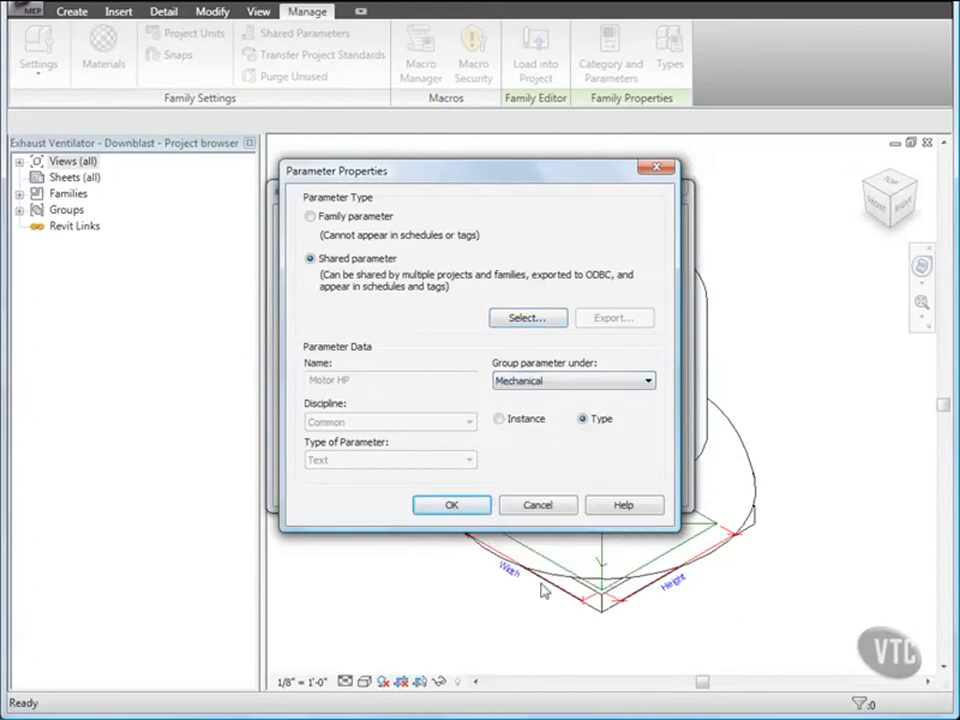
click(454, 506)
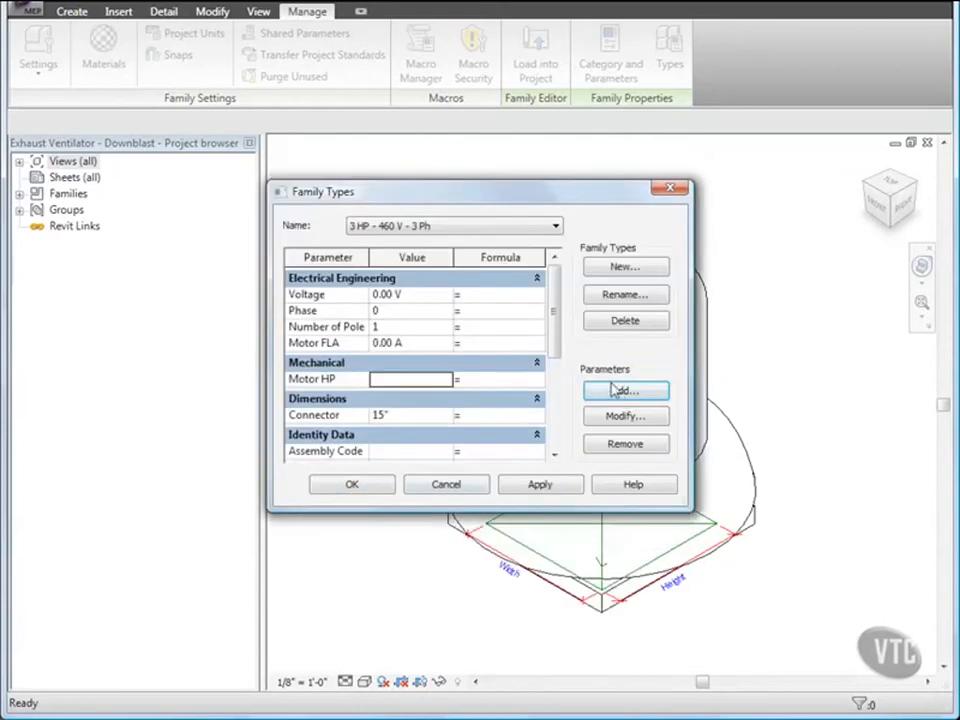
Add the shared parameter Power from the MEP group as a type parameter grouped under Electrical Engineering.
click(623, 392)
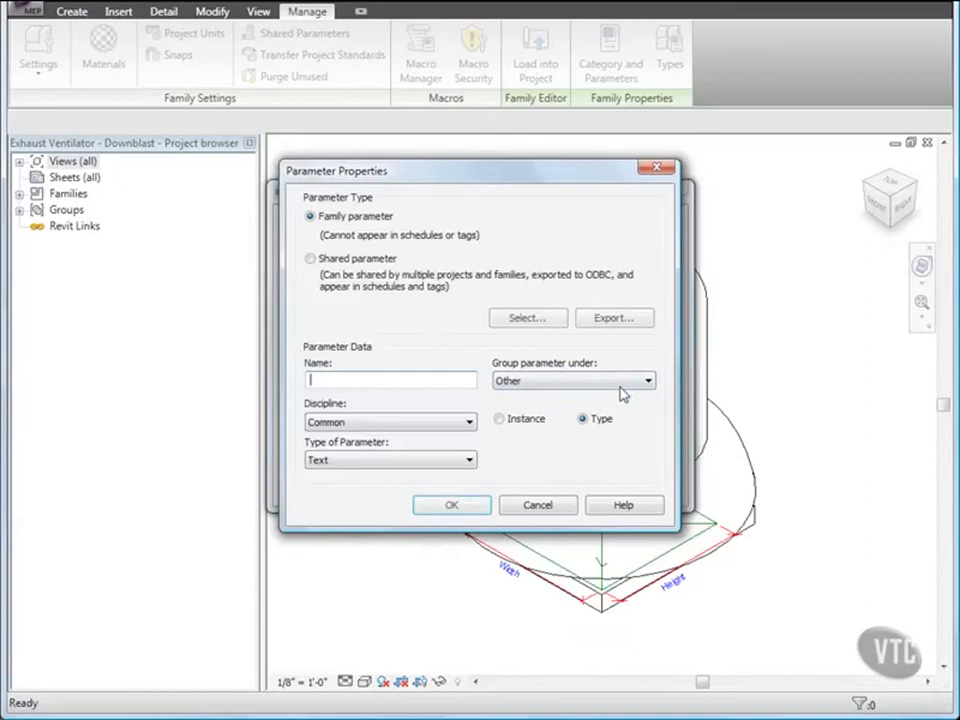
click(310, 259)
click(522, 320)
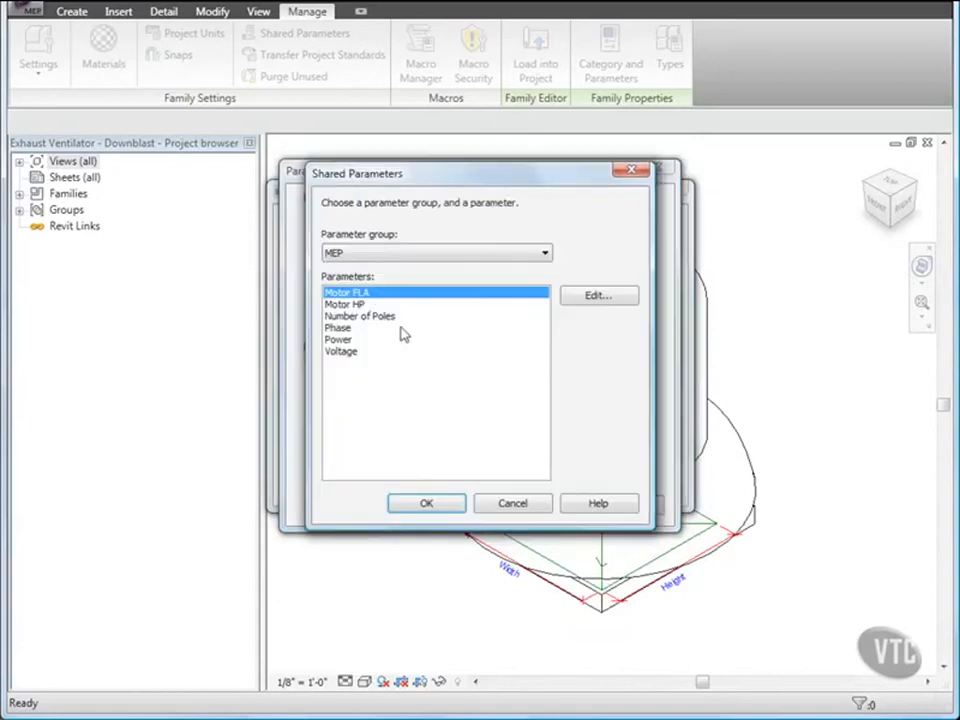
click(338, 339)
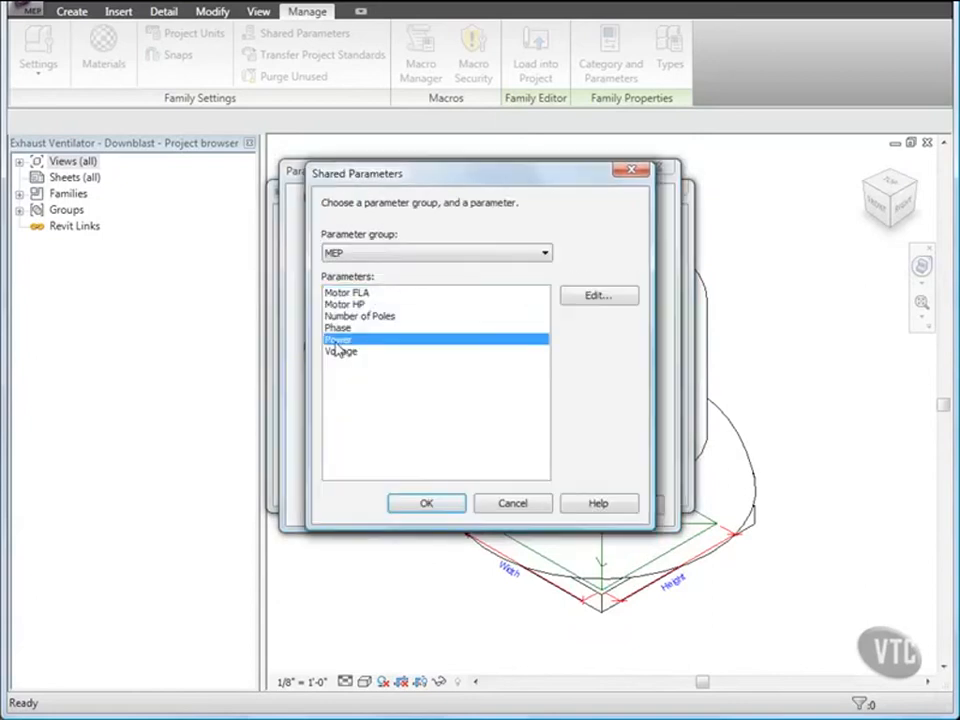
click(445, 507)
click(548, 383)
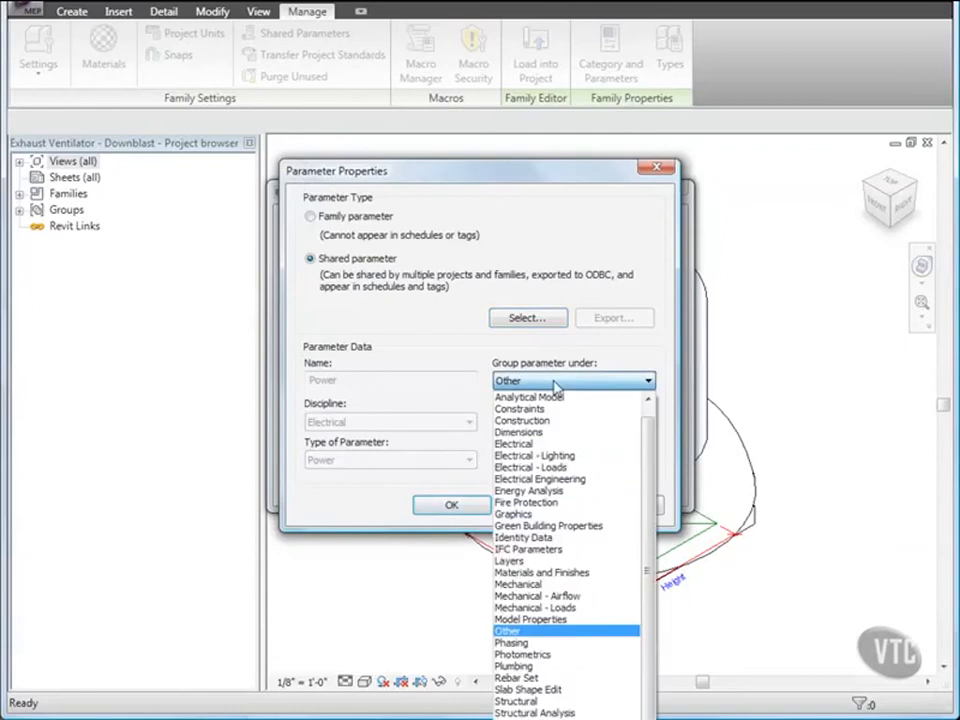
click(535, 479)
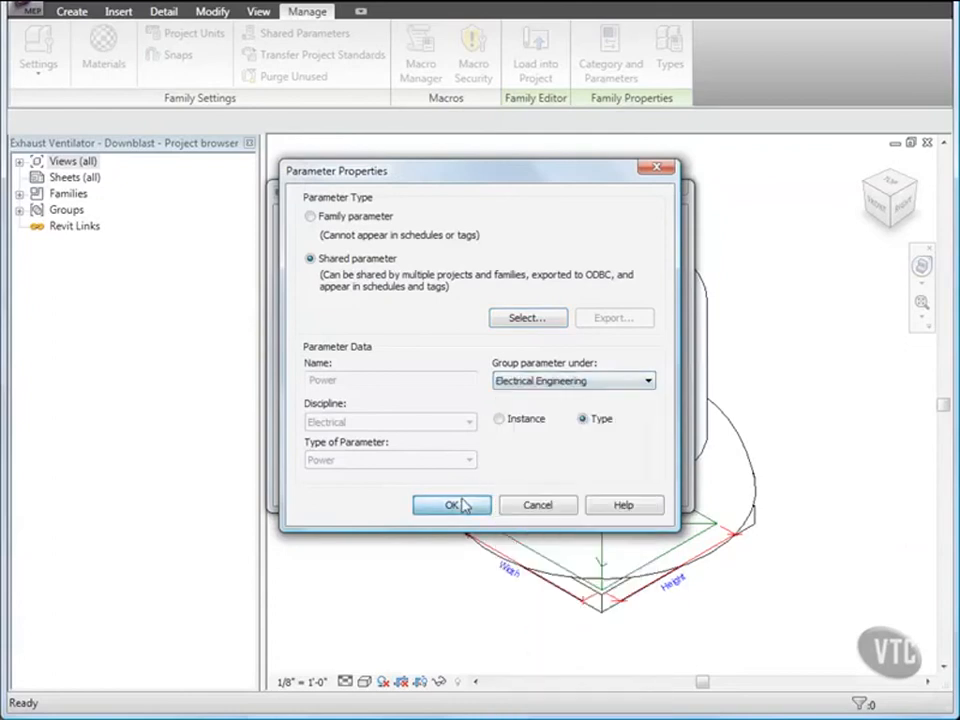
click(455, 506)
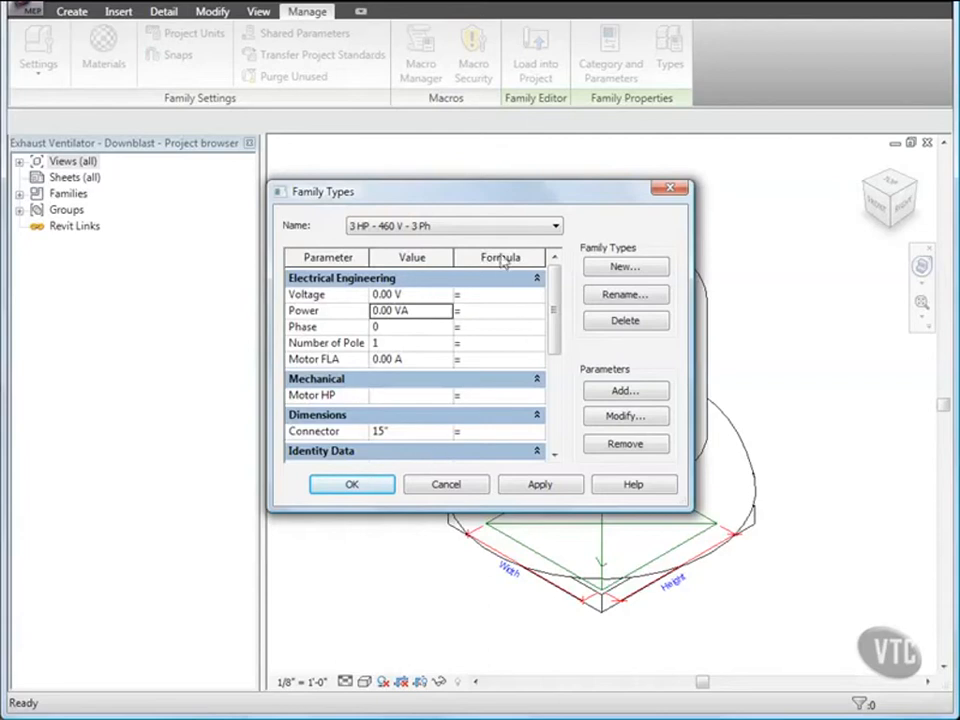
Enter the formula Voltage * Motor FLA * sqrt(if(Phase = 3, 3, 1)) for the Power parameter, widening the Family Types dialog to fit it.
click(499, 314)
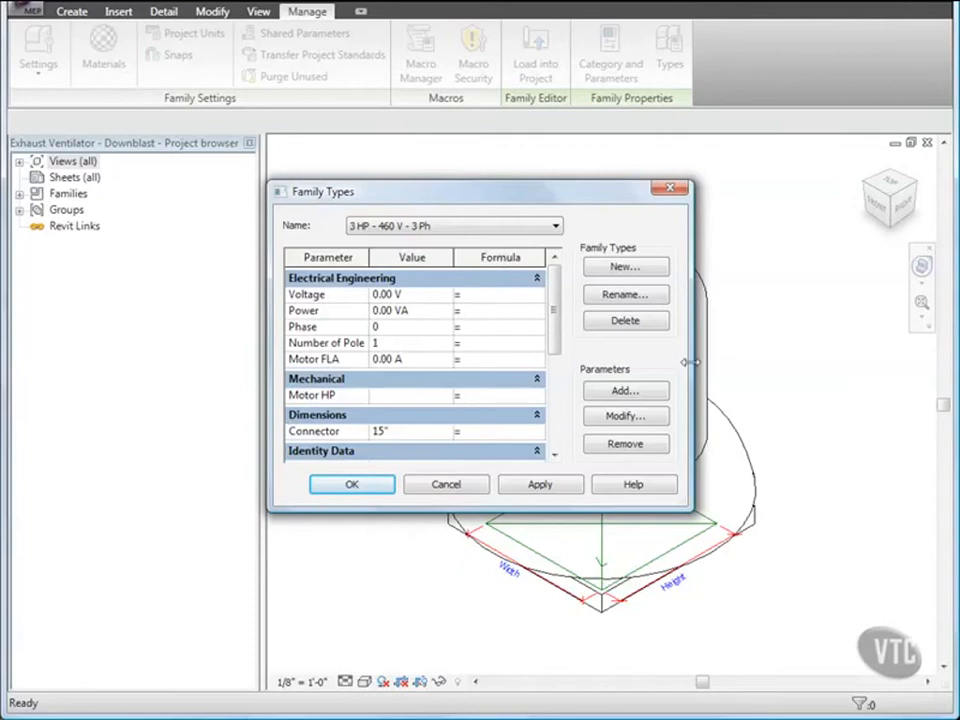
drag(688, 362, 884, 350)
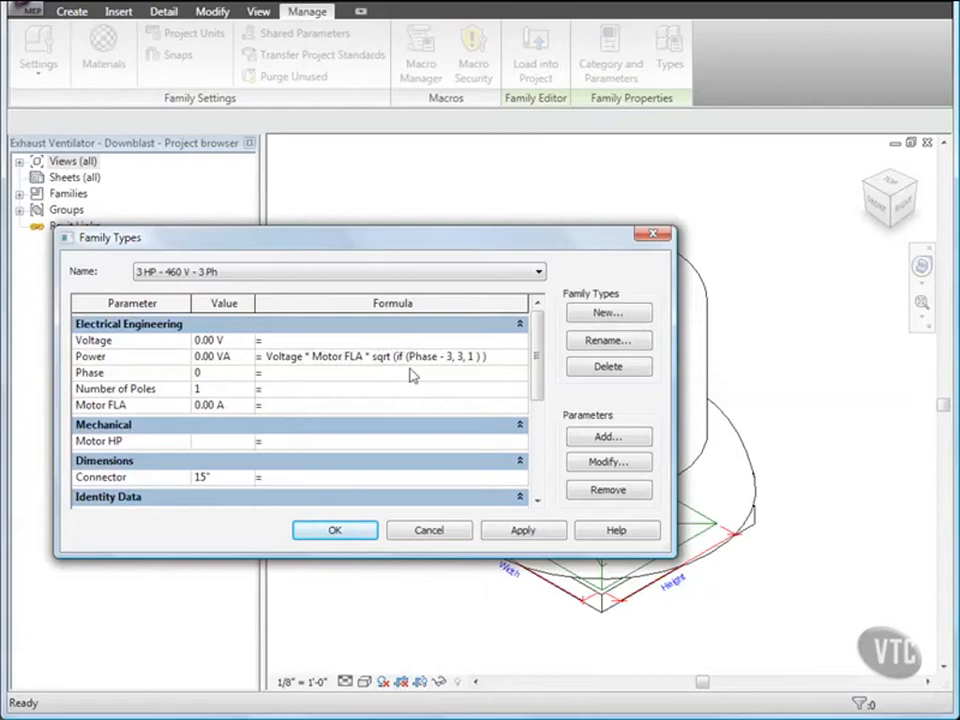
click(437, 357)
key(BackSpace)
text(=)
drag(418, 250, 543, 229)
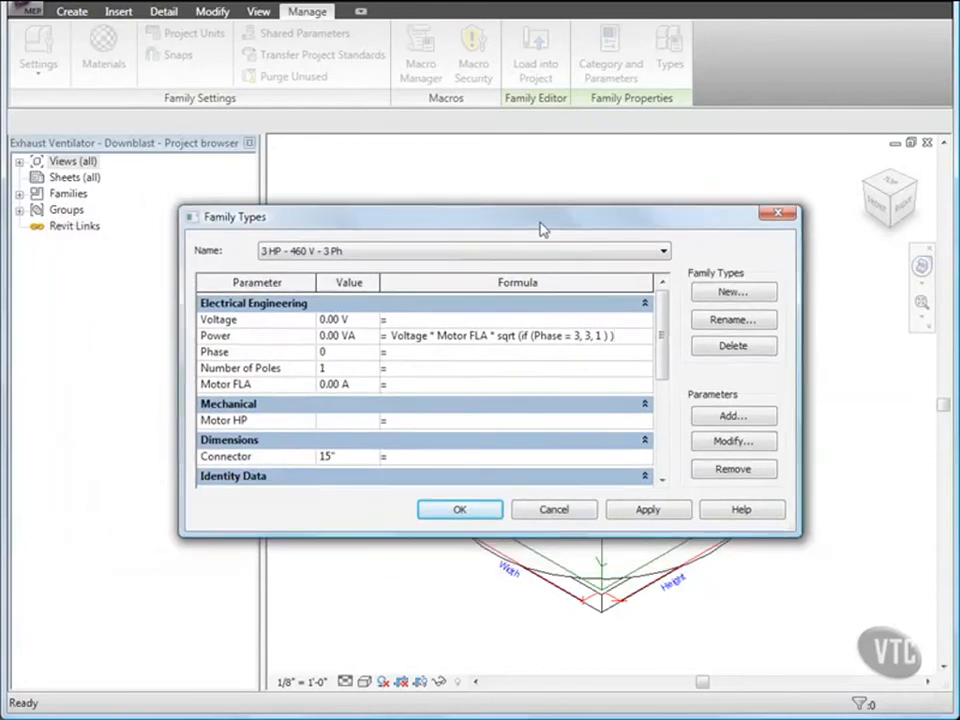
click(600, 336)
Create a new family type named 1/6 HP - 115 V - 1 Ph.
click(733, 292)
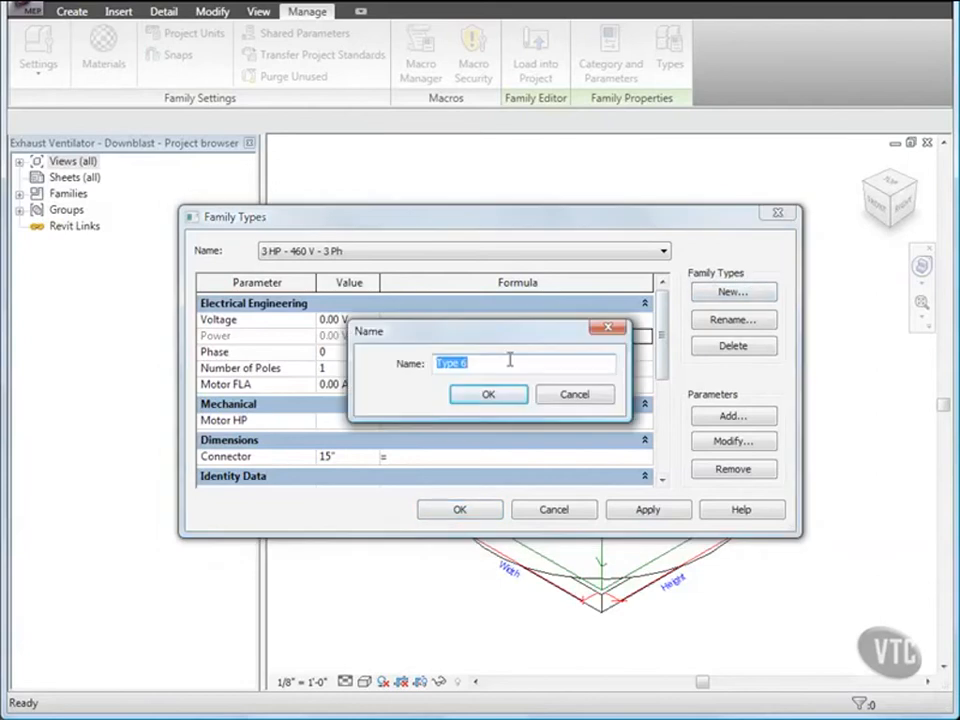
text(1/6 HP - 115 V - 1 Ph)
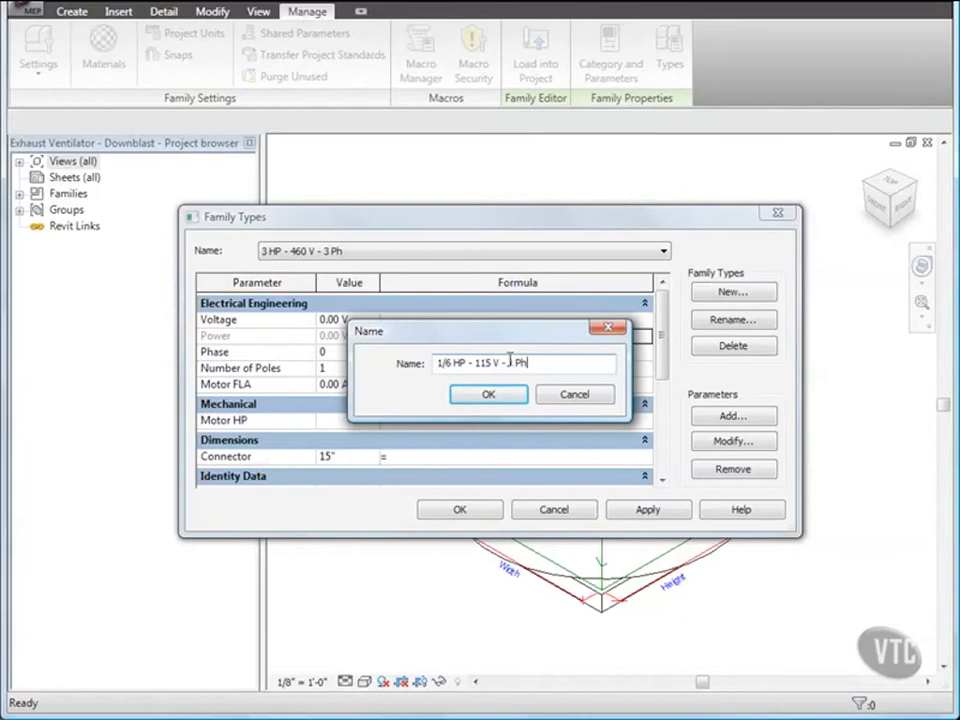
click(489, 395)
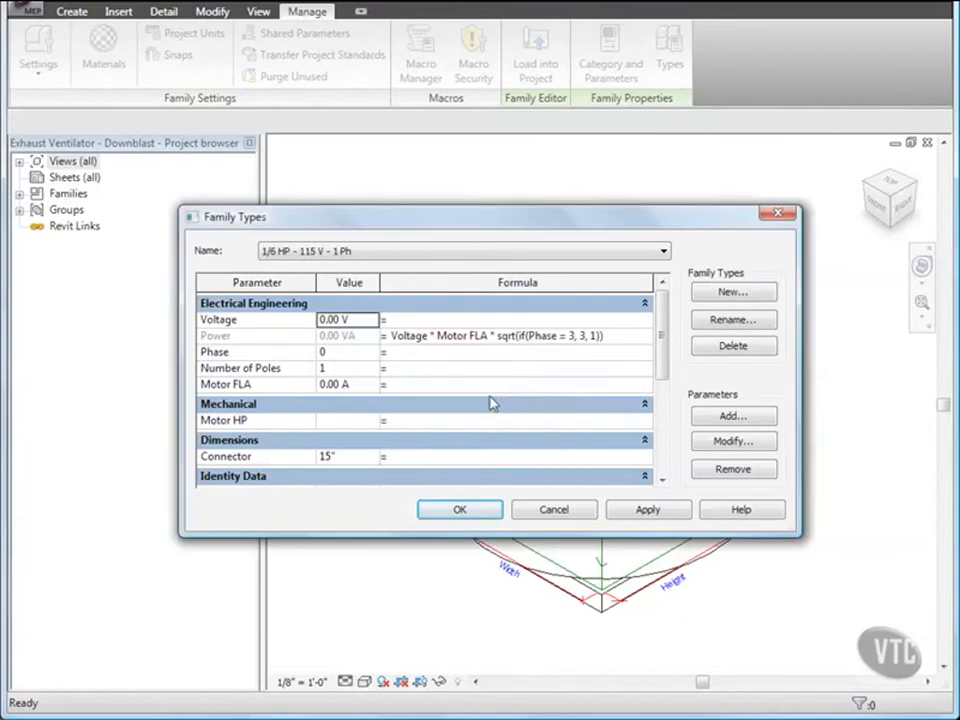
Set the Voltage of the 1/6 HP - 115 V - 1 Ph type to 115 V and its Phase to 1.
click(396, 321)
text(11)
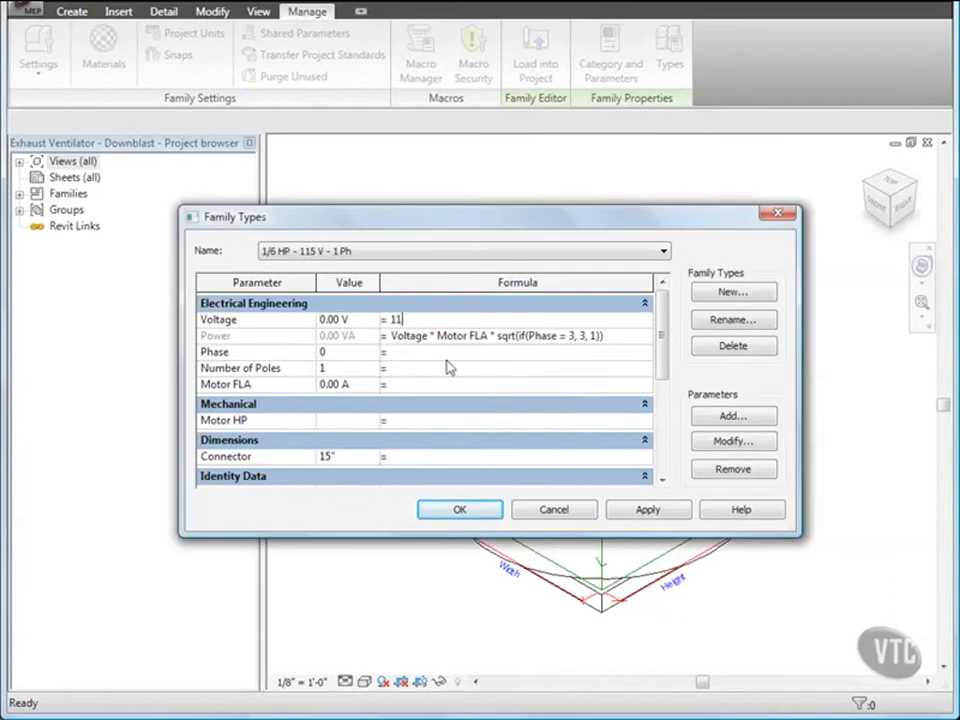
text(5 V)
click(404, 352)
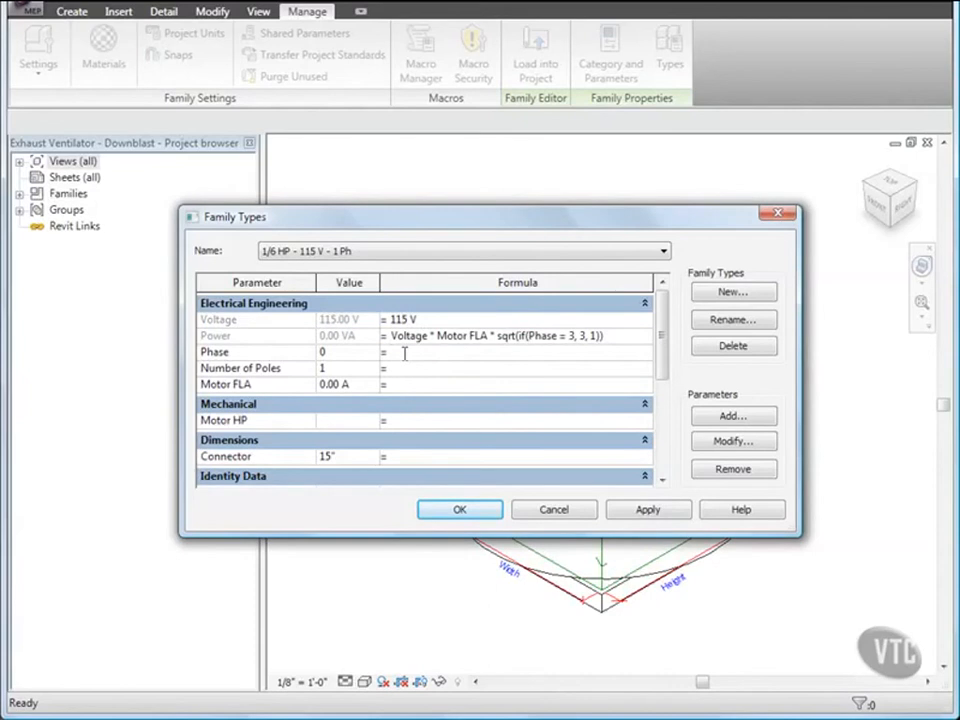
click(337, 351)
text(1)
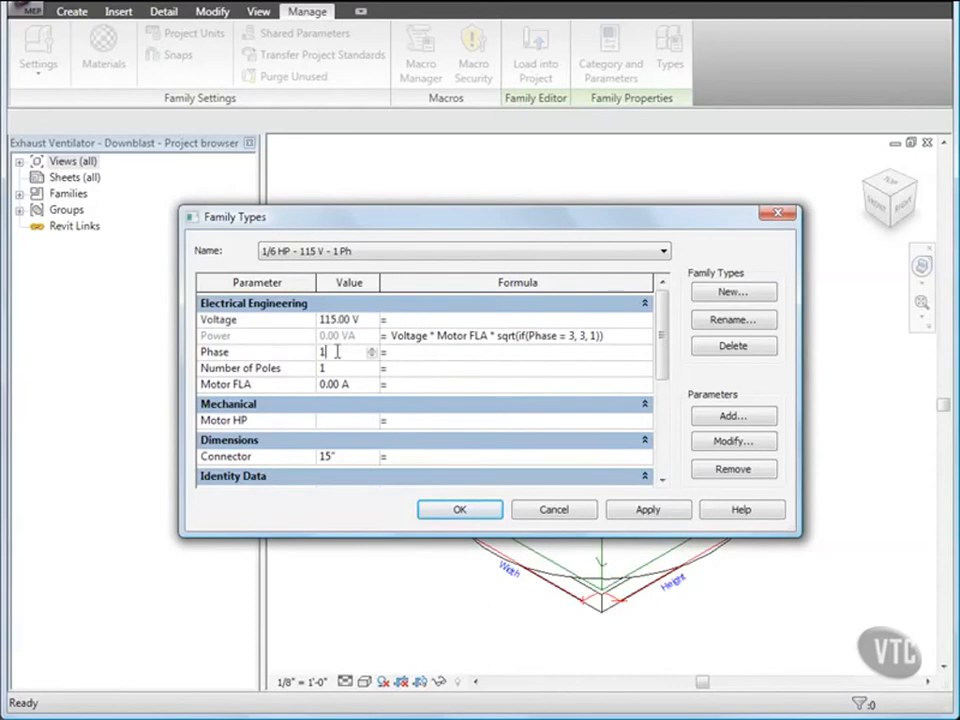
Set the Motor FLA of the 1/6 HP type to 4.4 A and accept the family type changes.
click(335, 368)
click(338, 386)
text(4.4)
click(326, 420)
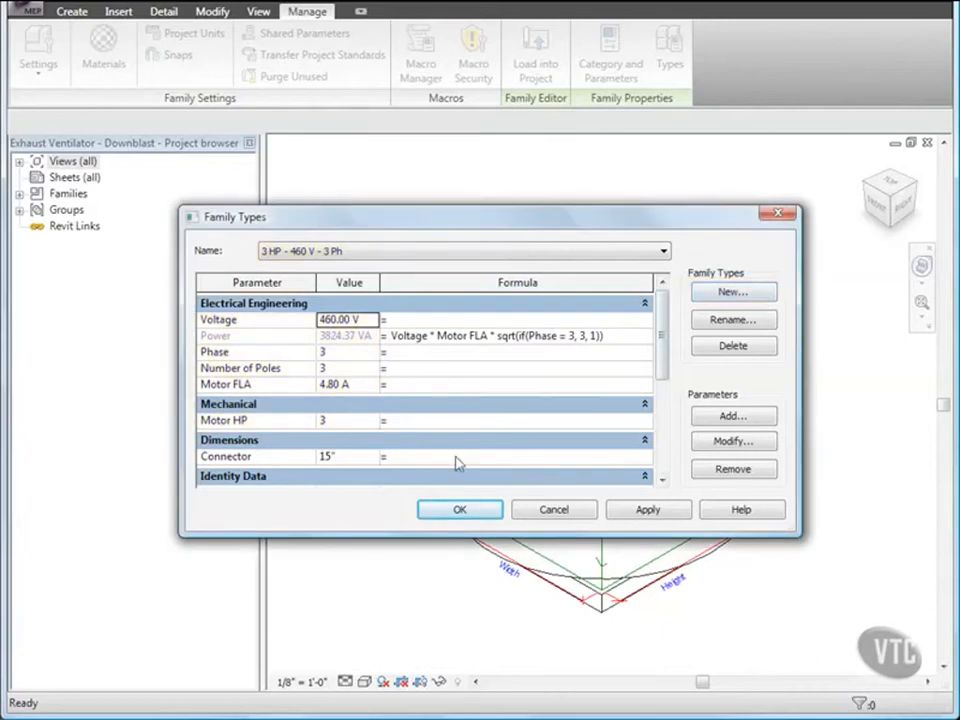
click(460, 511)
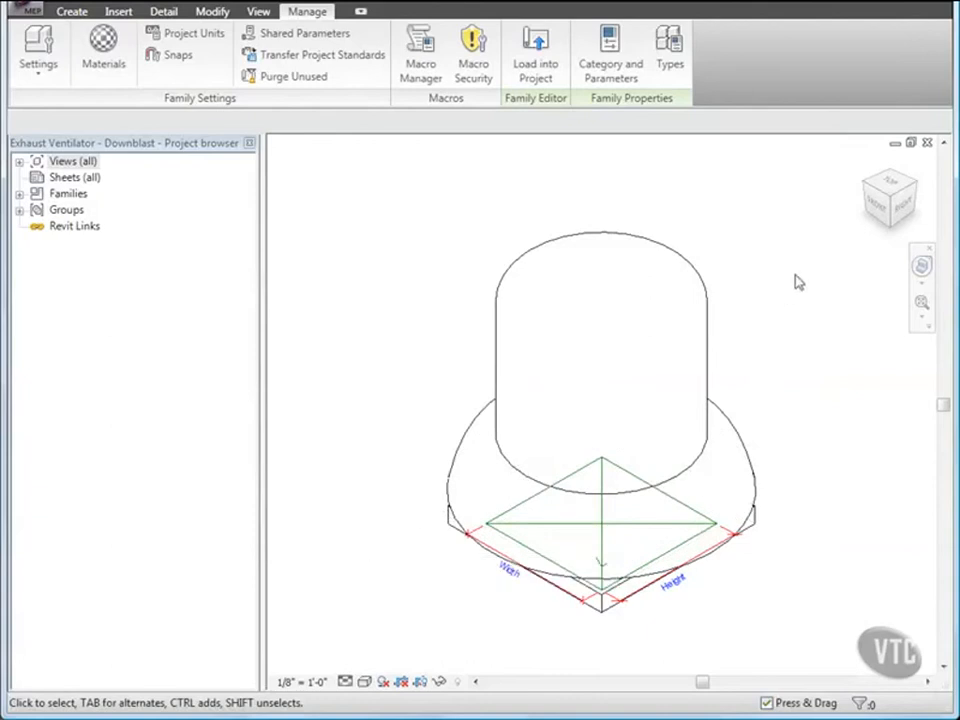
Place a Power - Balanced electrical connector on the vertical side face of the ventilator's square base.
mouse_move(895, 225)
mouse_down()
mouse_move(887, 166)
mouse_move(874, 229)
mouse_up()
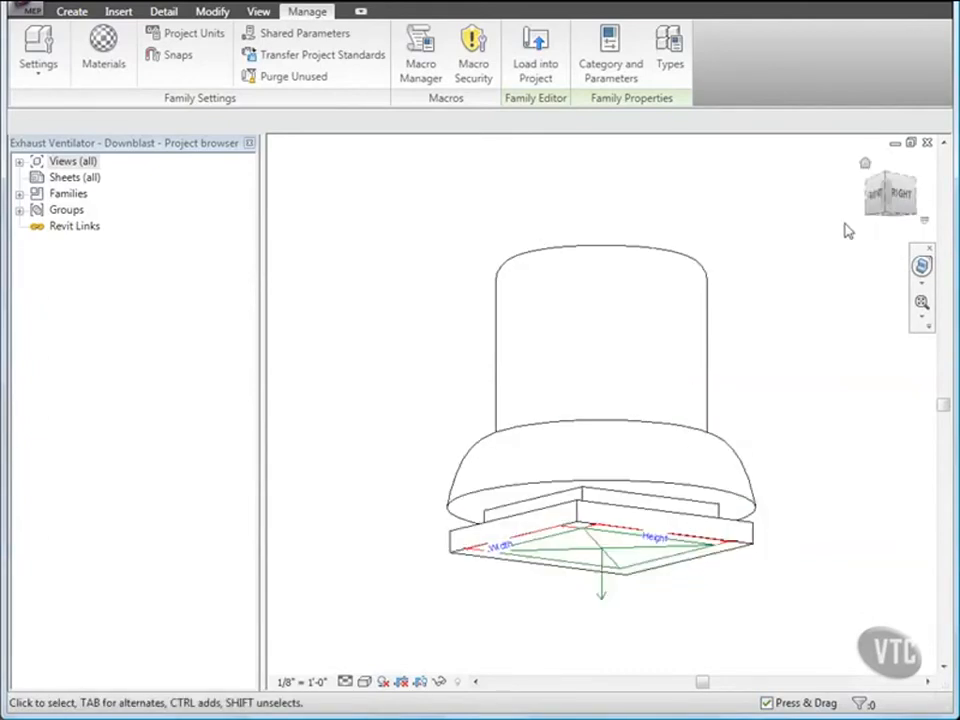
click(72, 12)
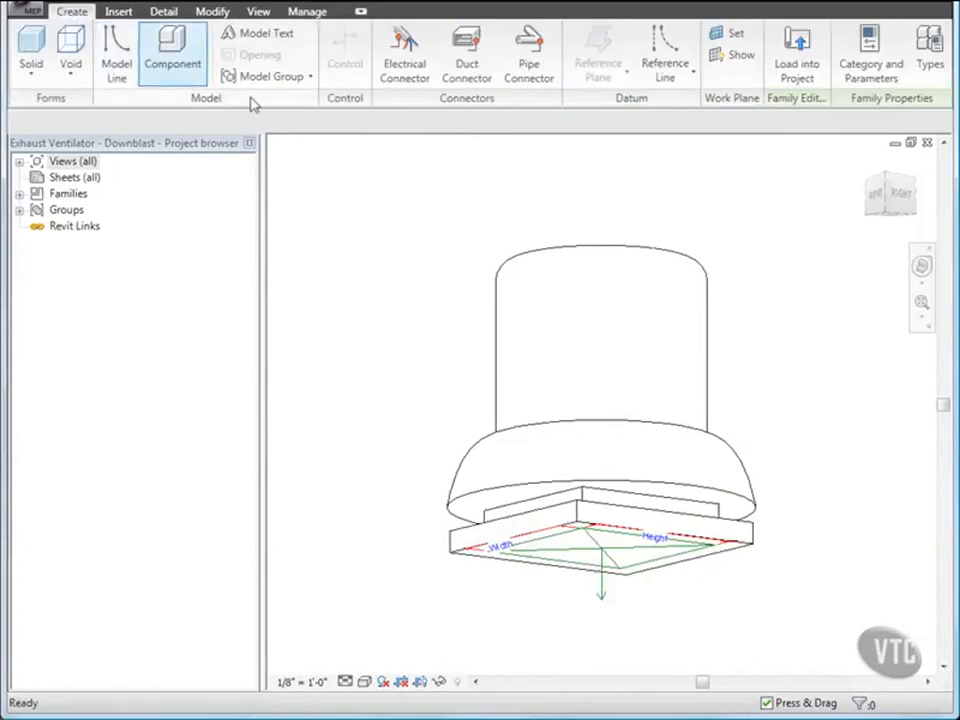
click(400, 75)
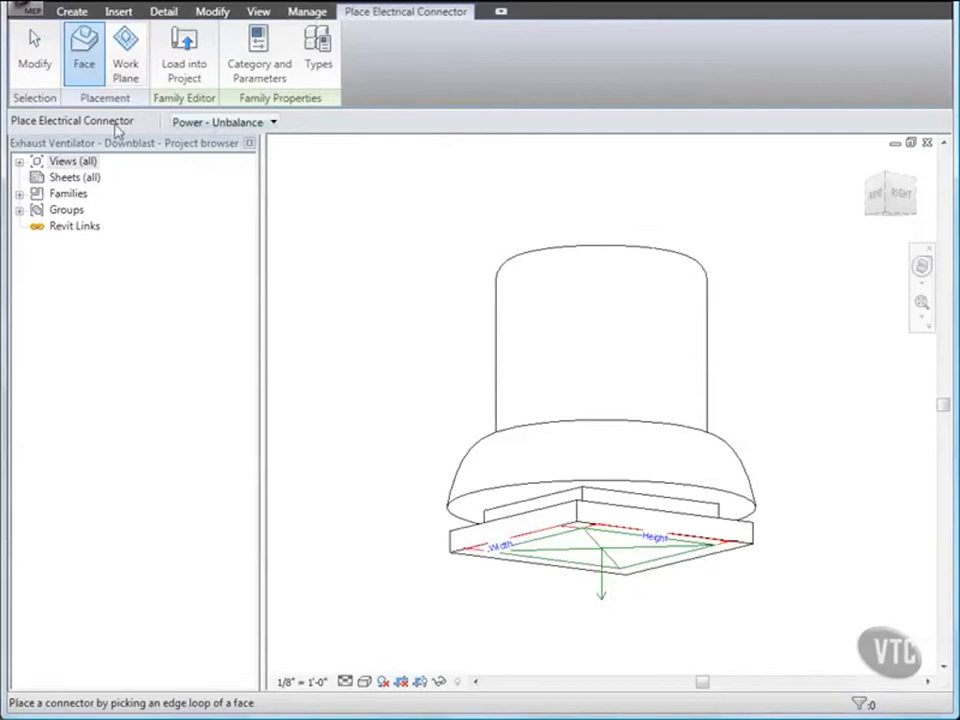
click(222, 125)
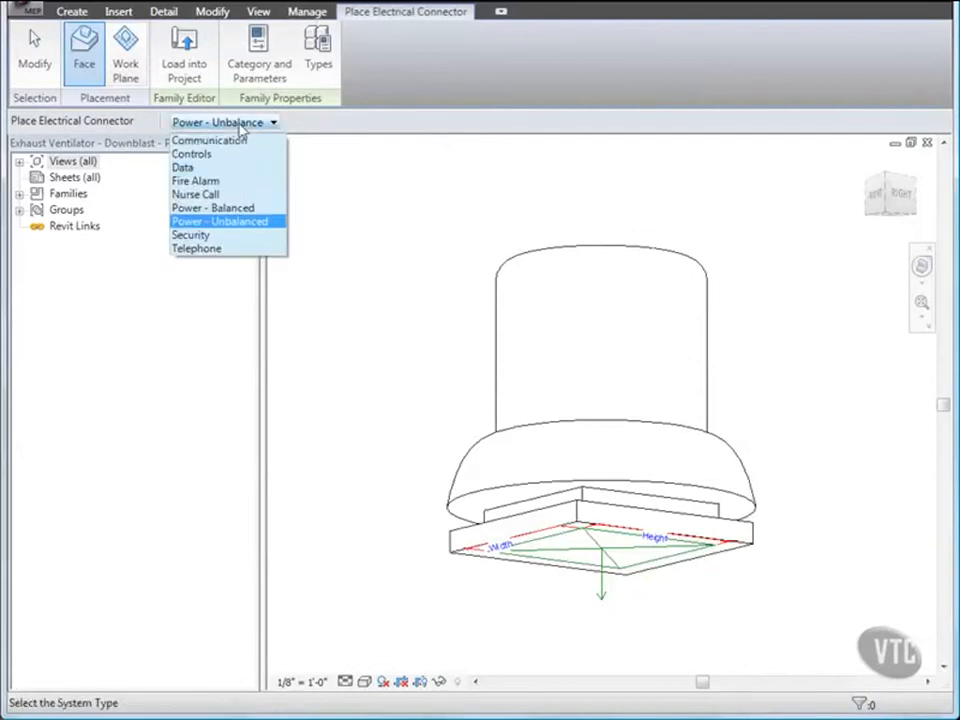
click(238, 209)
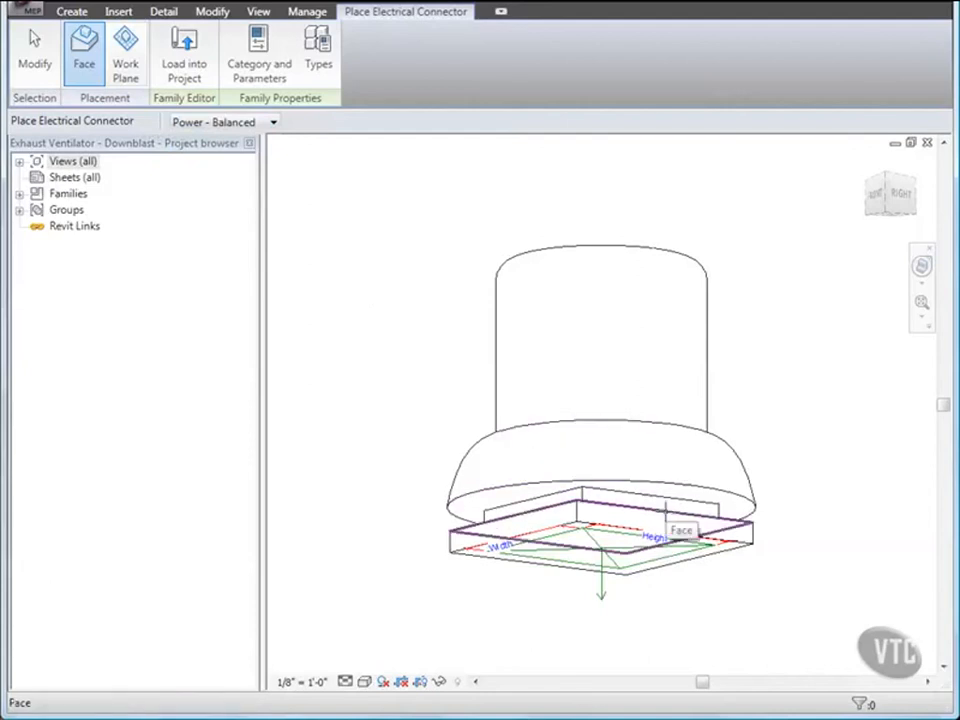
key(Tab)
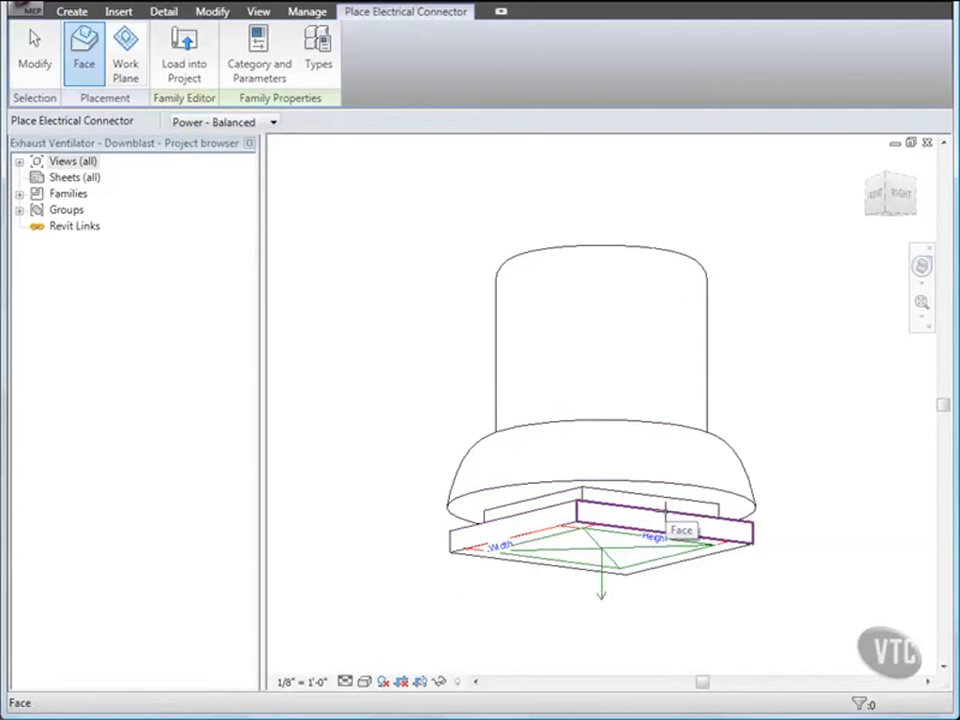
click(666, 514)
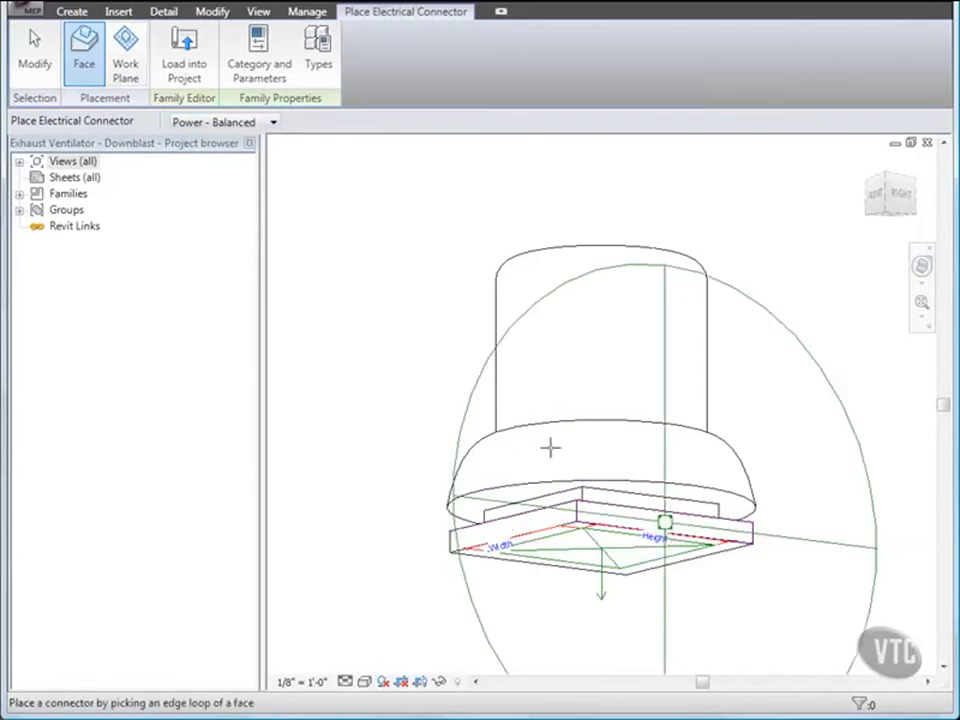
click(34, 66)
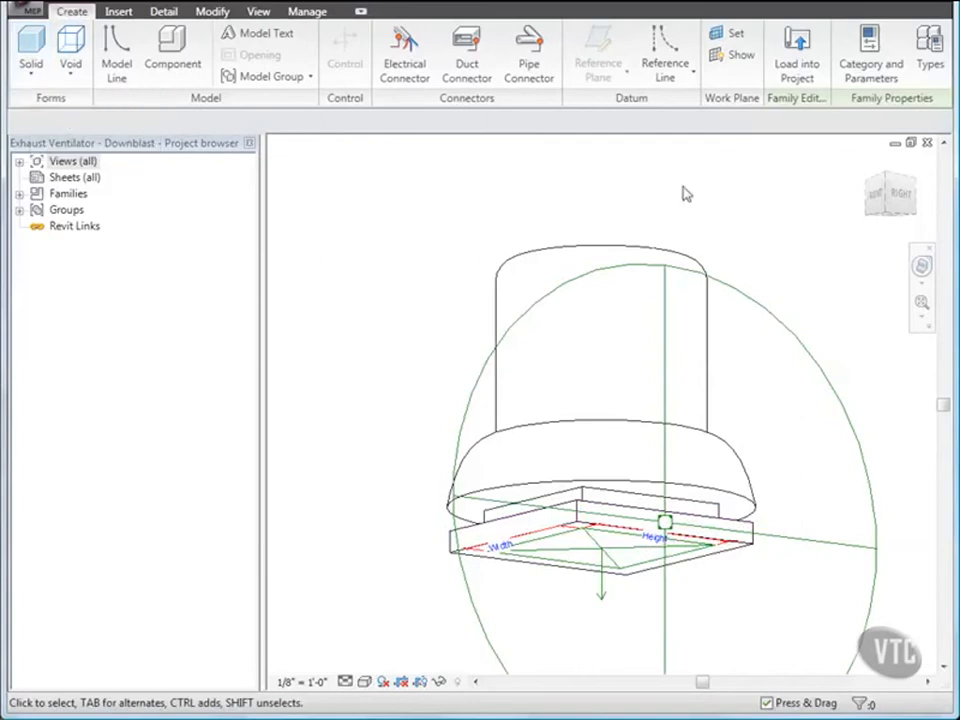
Associate the electrical connector's Voltage property with the family parameter Voltage.
click(929, 55)
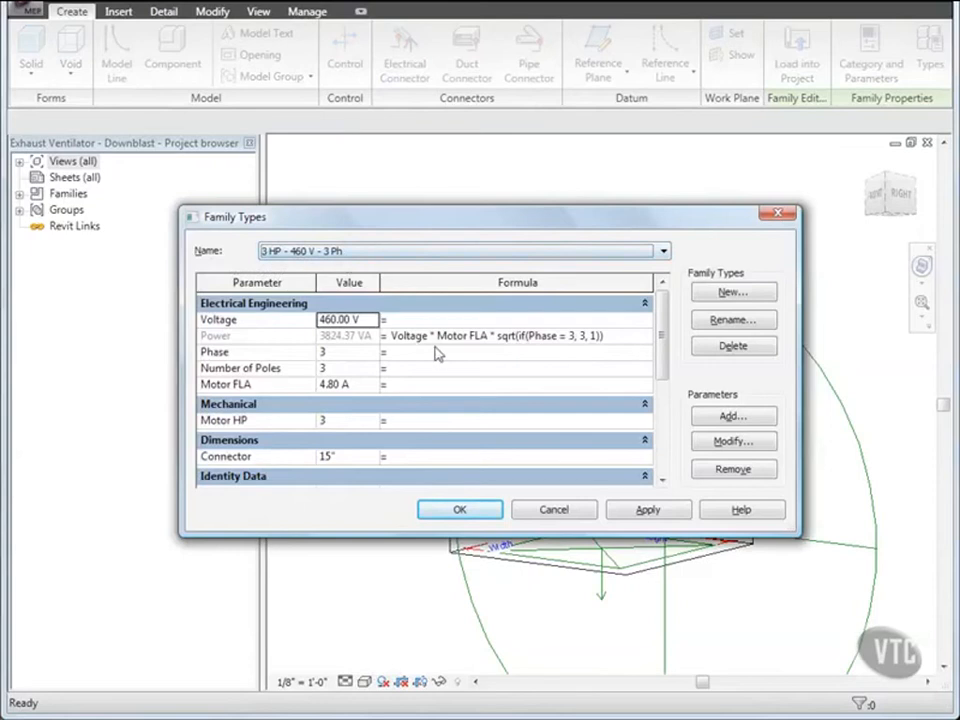
click(466, 511)
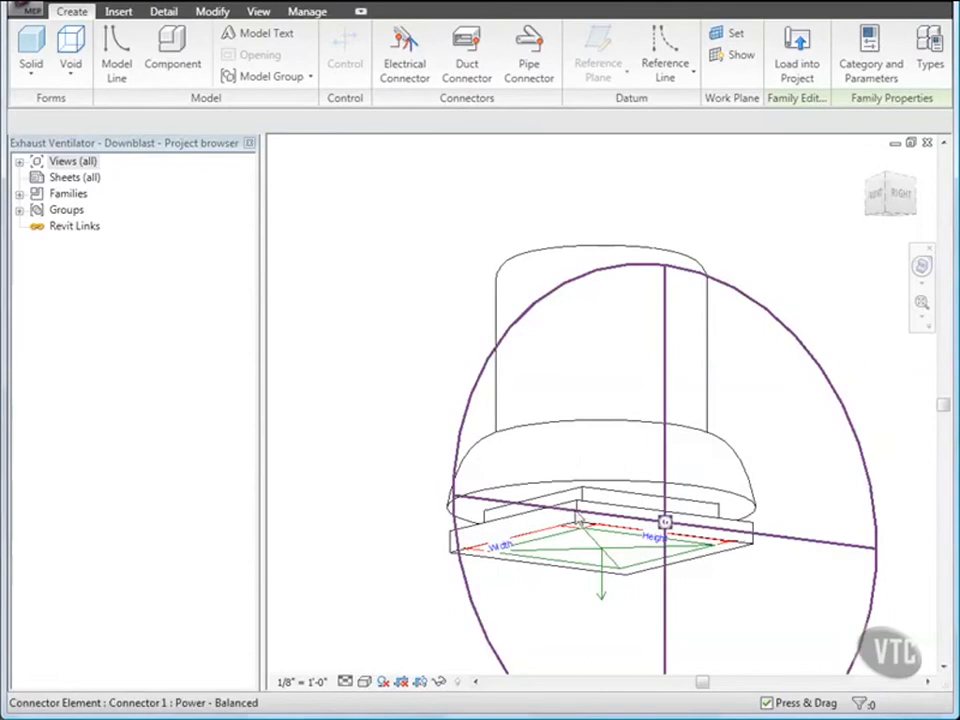
click(646, 527)
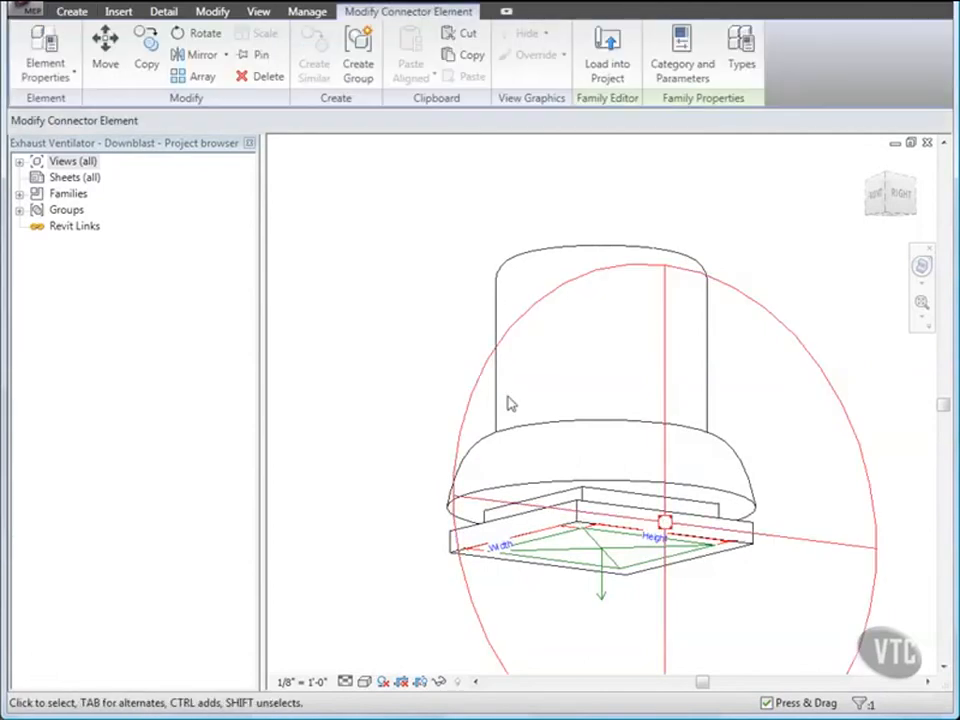
click(72, 80)
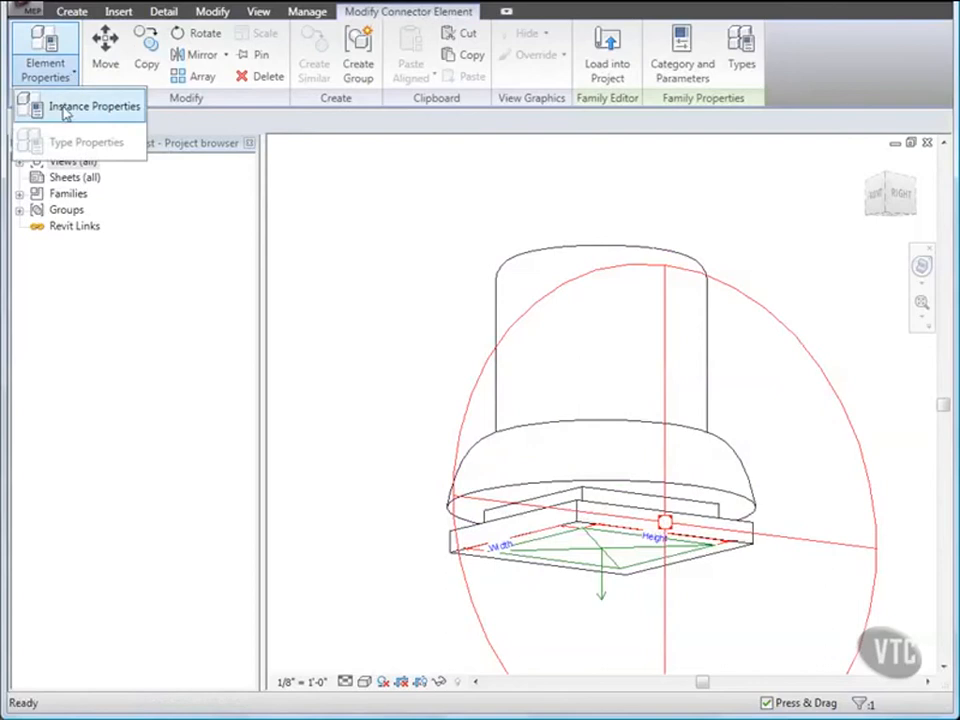
click(67, 115)
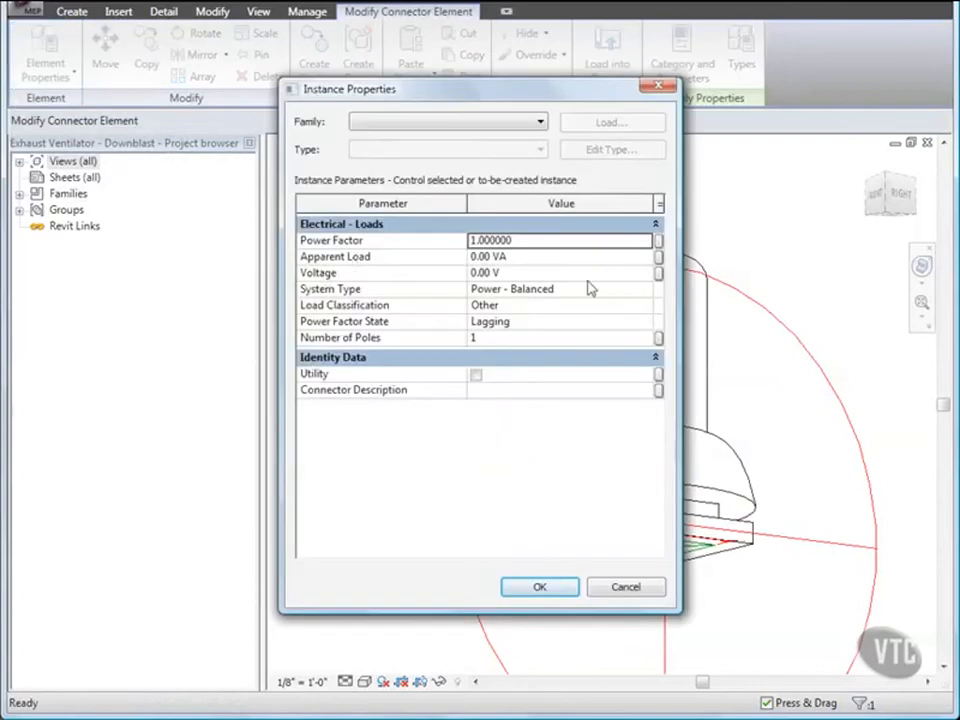
click(658, 273)
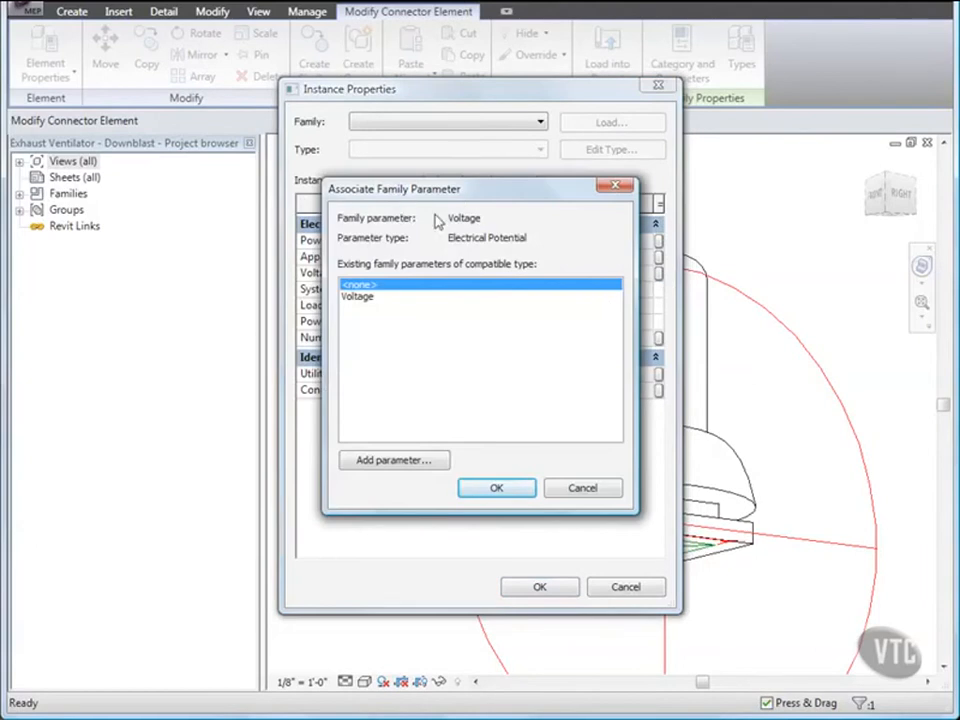
click(366, 298)
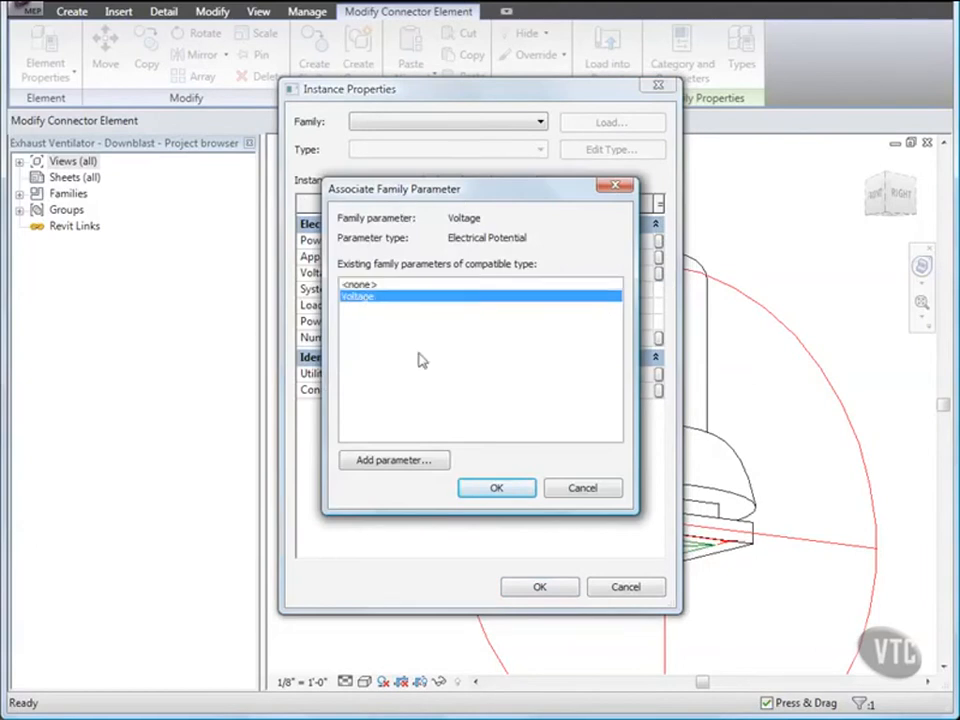
click(497, 488)
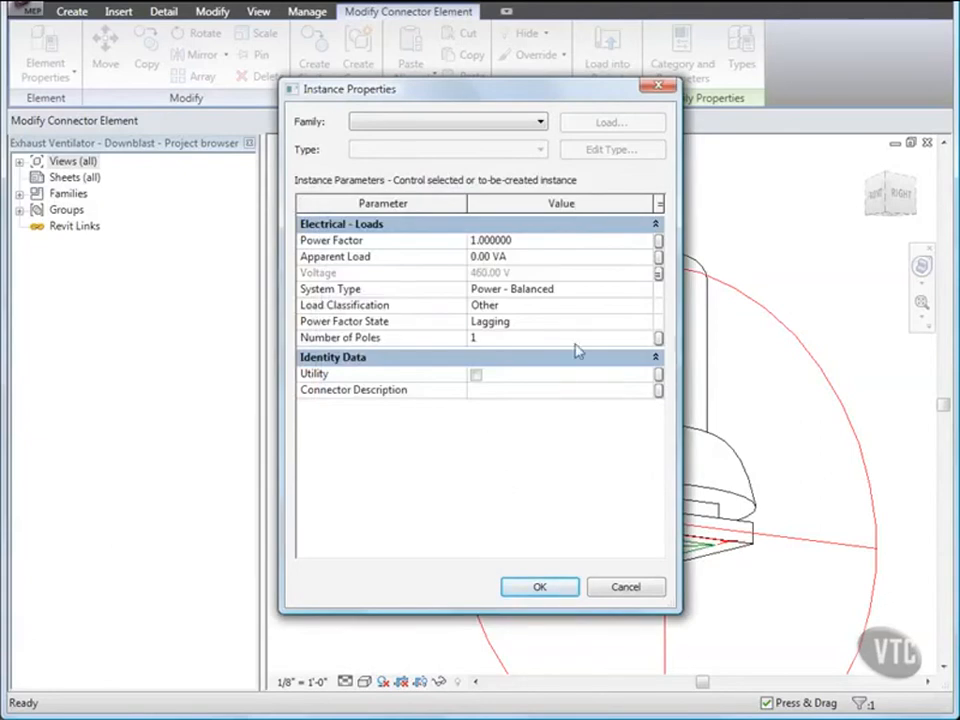
Associate the electrical connector's Number of Poles with the family parameter Number of Poles, and its Apparent Load with Power.
click(658, 339)
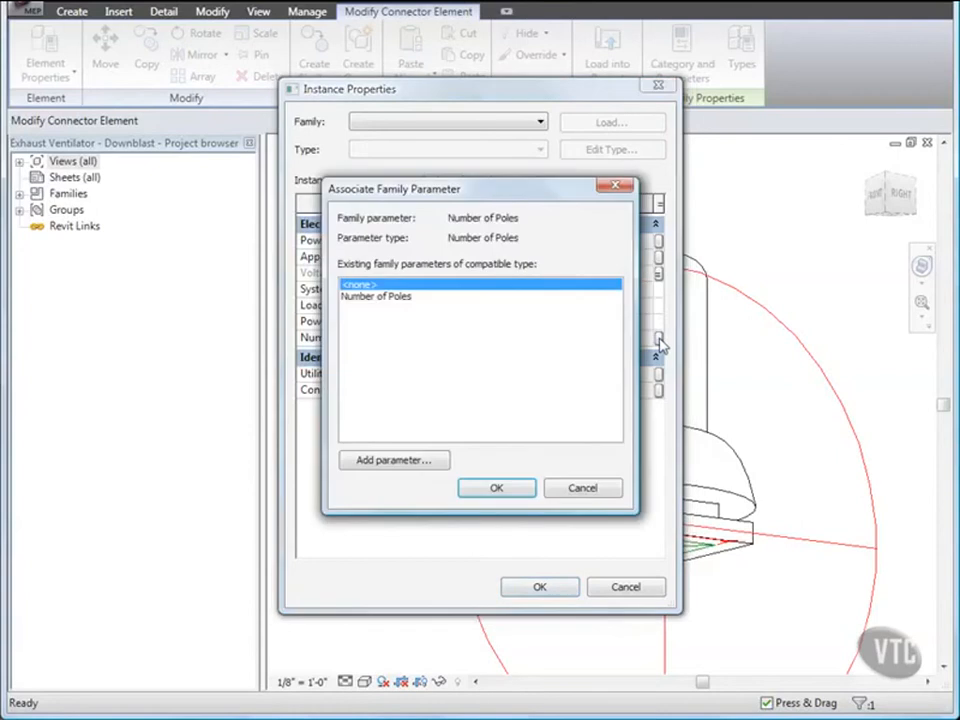
click(370, 298)
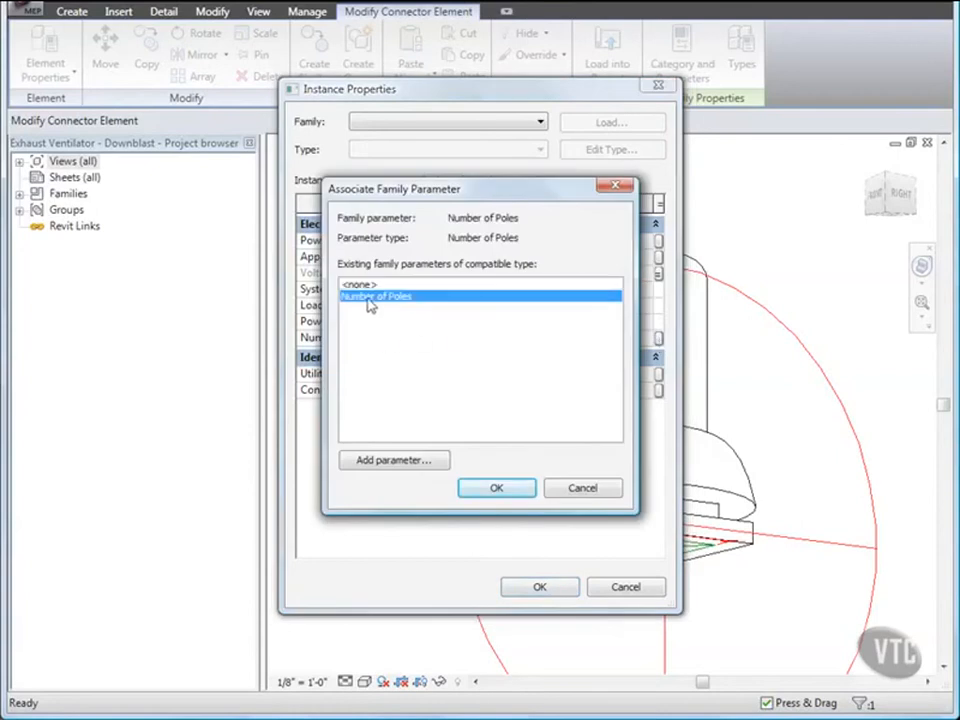
click(496, 488)
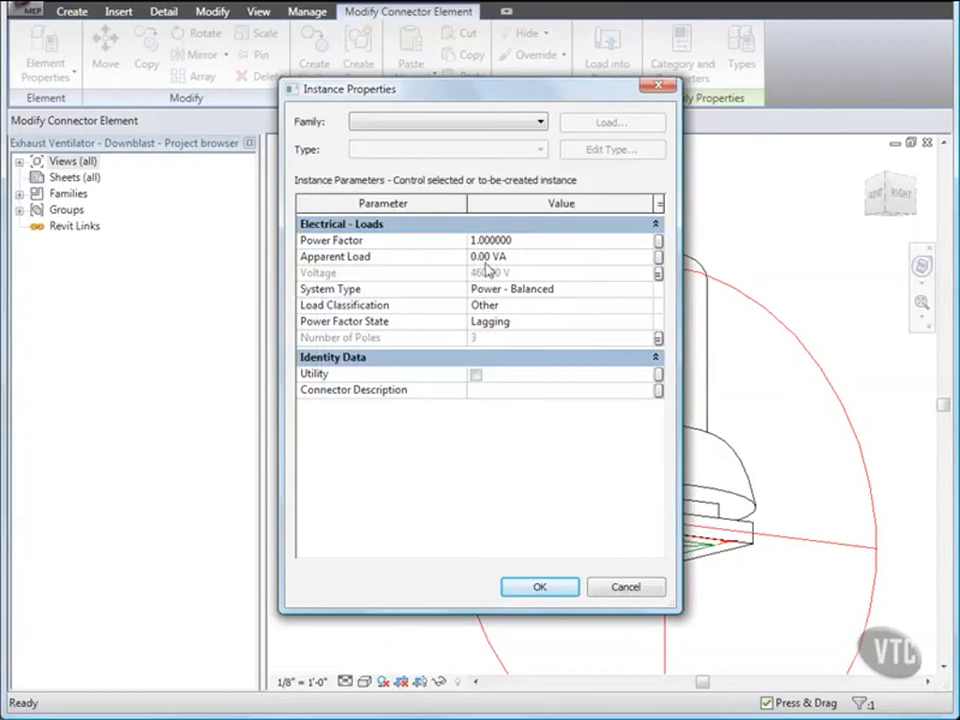
click(658, 258)
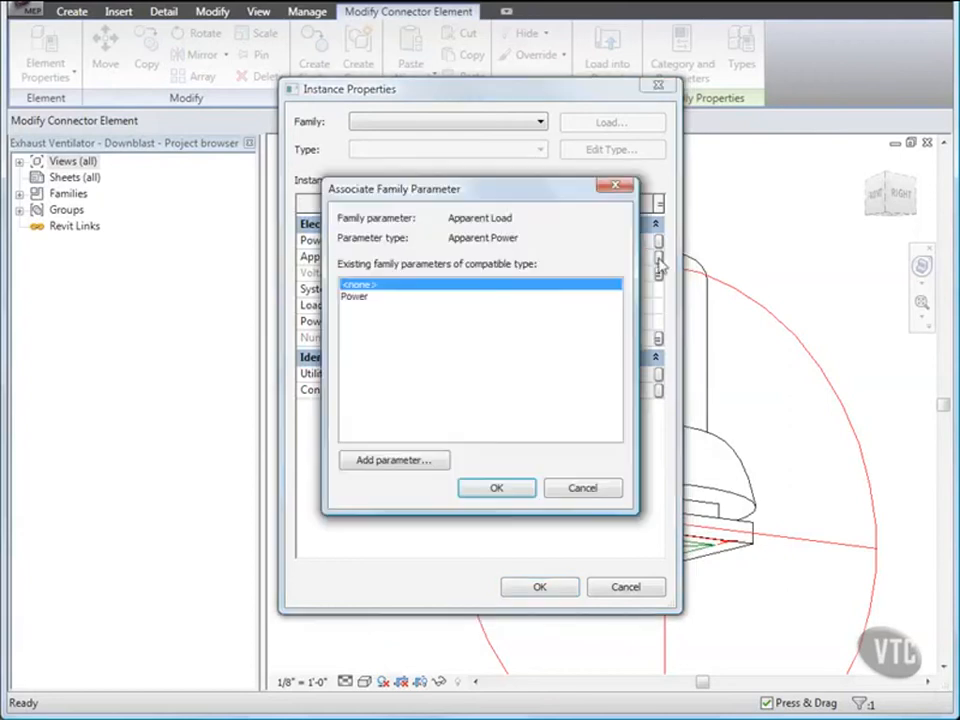
click(352, 298)
click(495, 487)
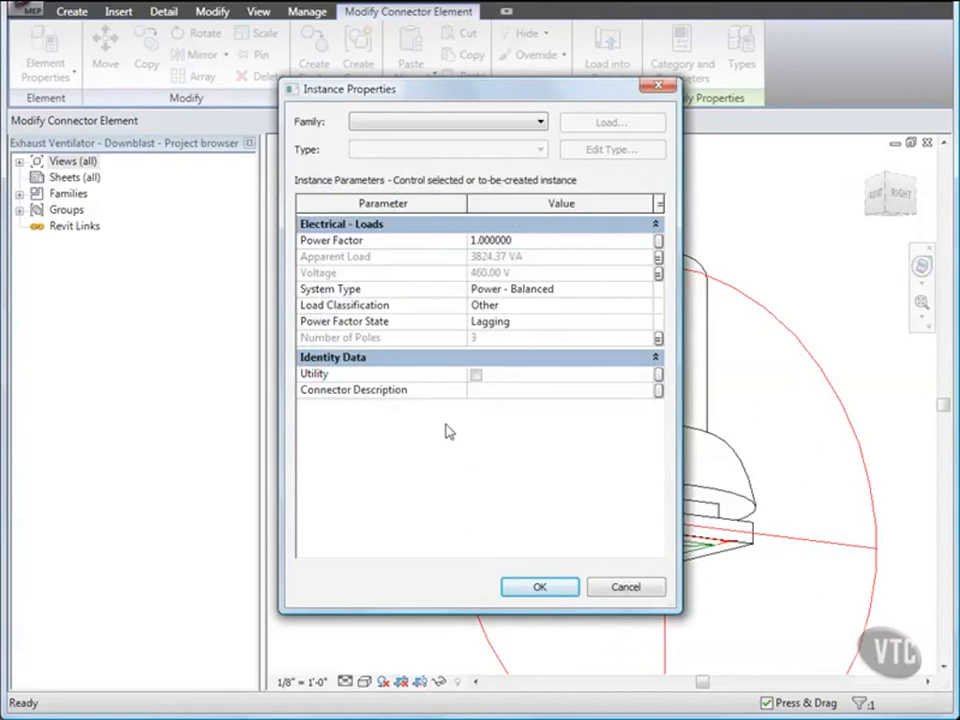
Set the electrical connector's Load Classification to HVAC and accept the connector properties.
click(560, 305)
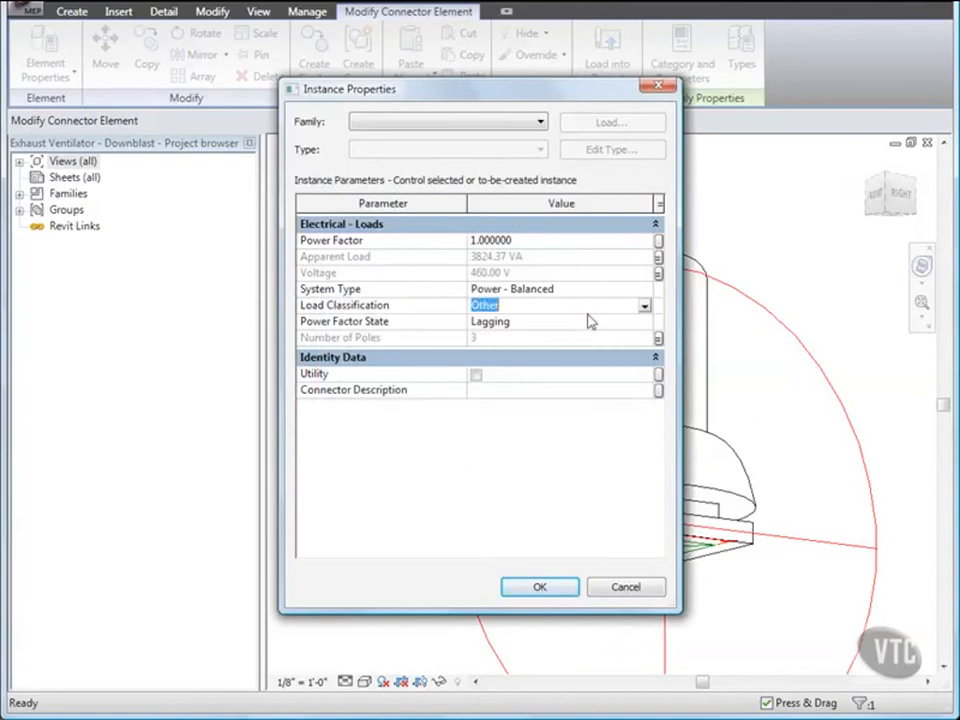
click(644, 309)
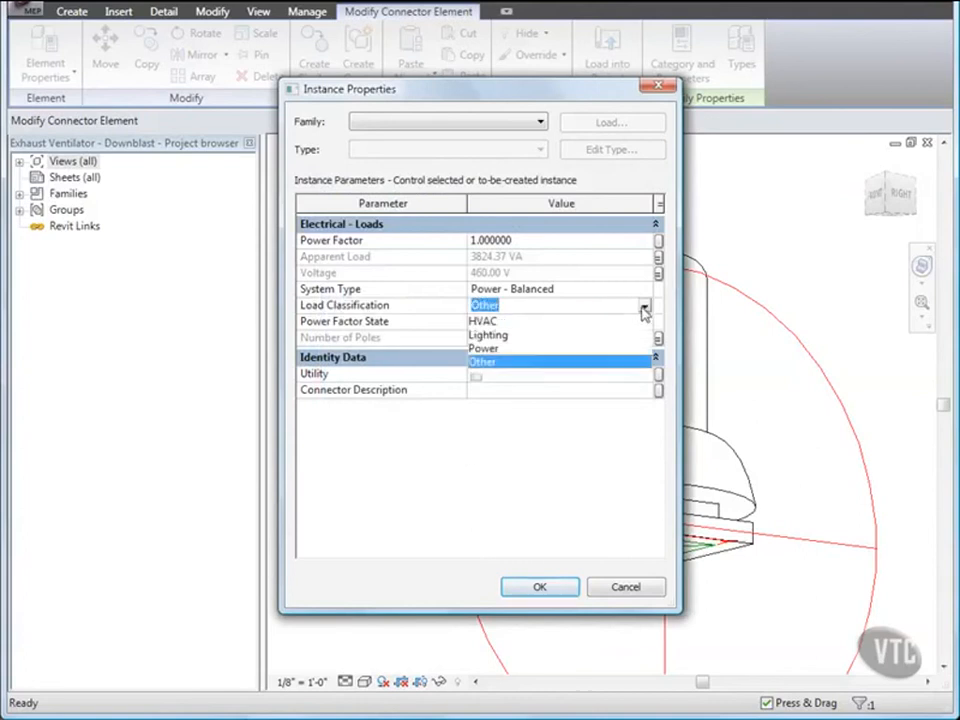
click(486, 321)
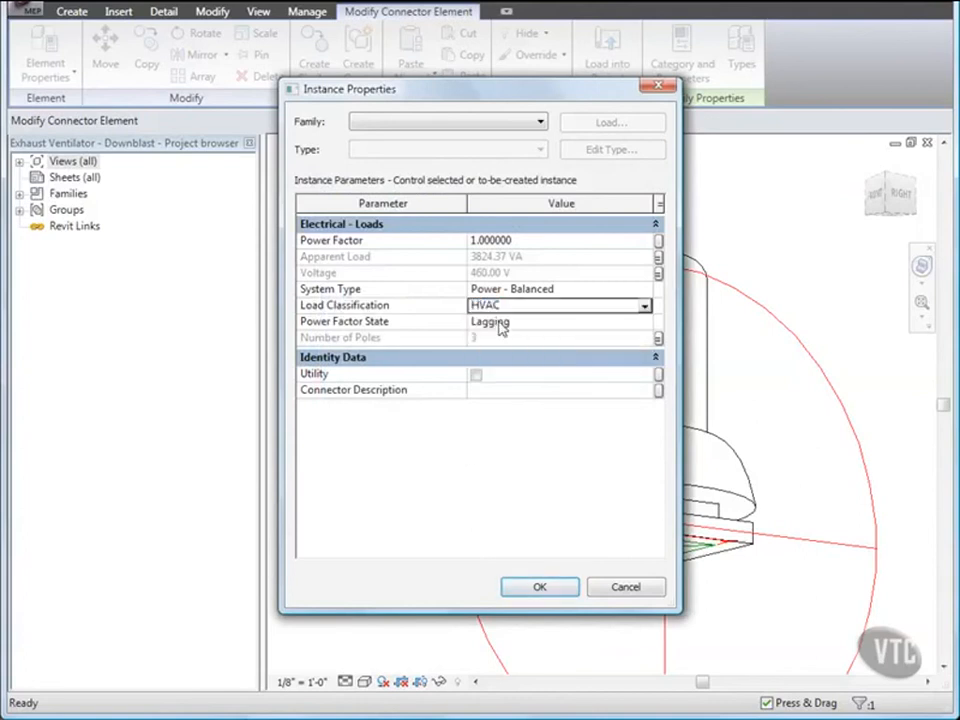
click(541, 591)
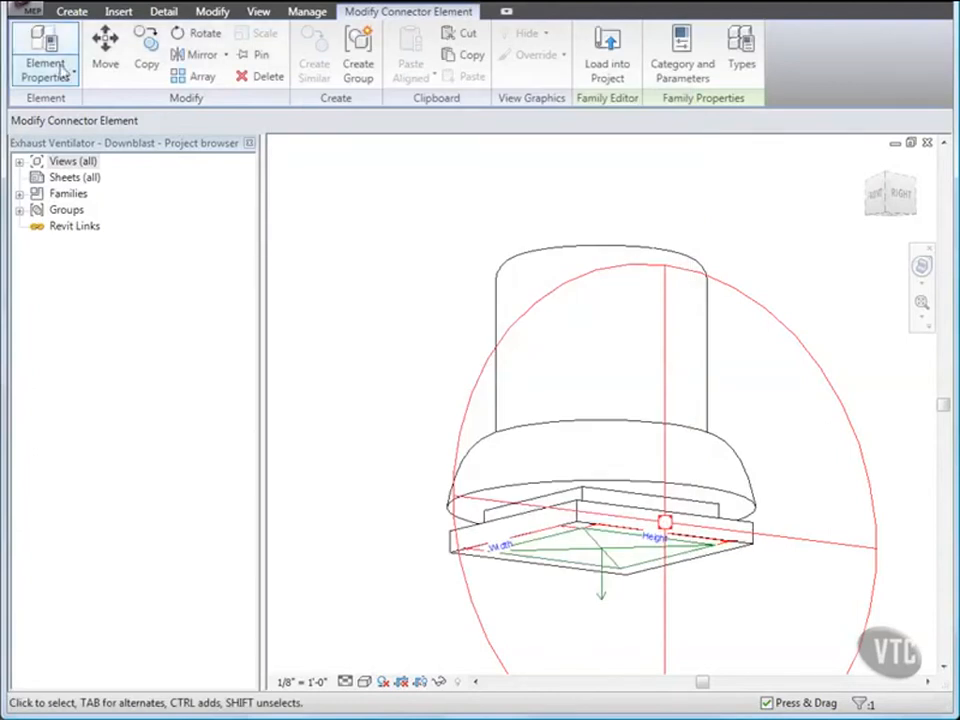
Save the family to the Desktop as My Exhaust Ventilator - Downblast.rfa.
click(30, 12)
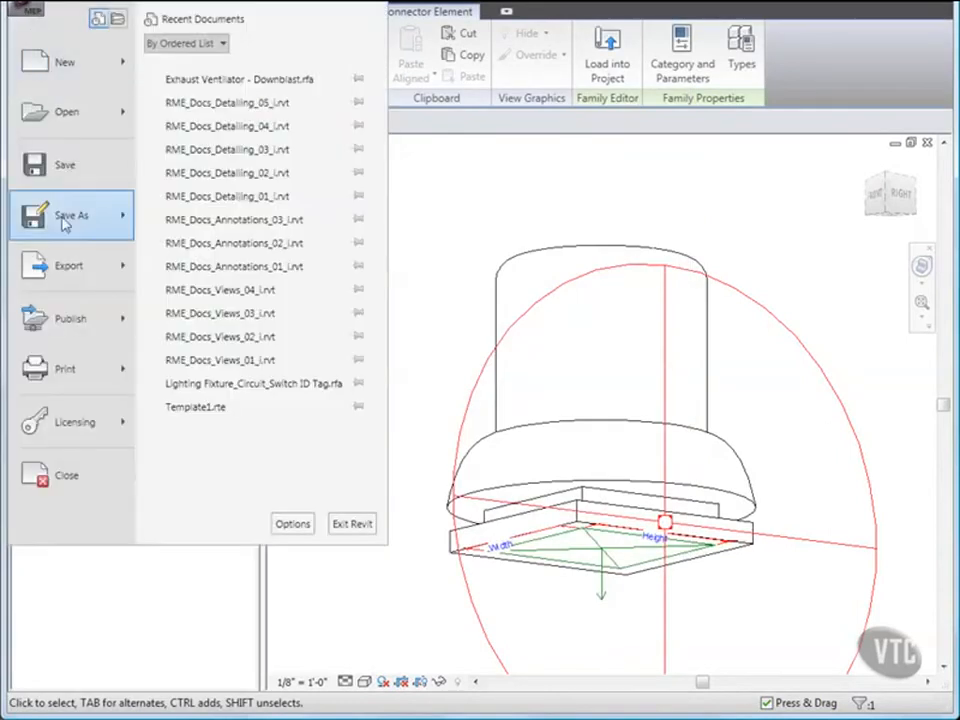
mouse_move(62, 222)
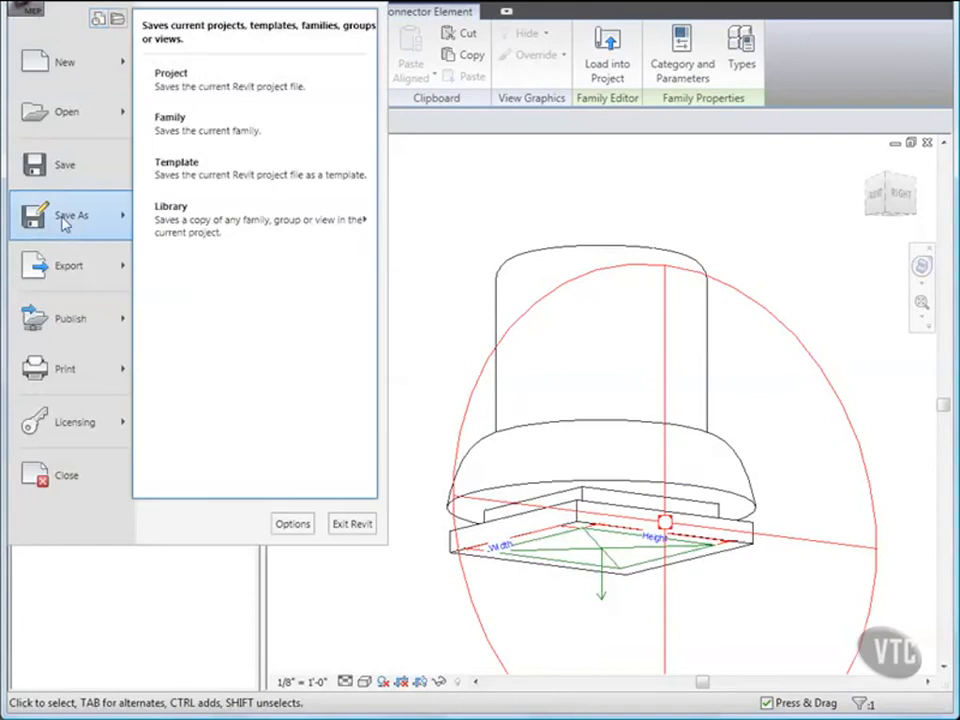
click(199, 134)
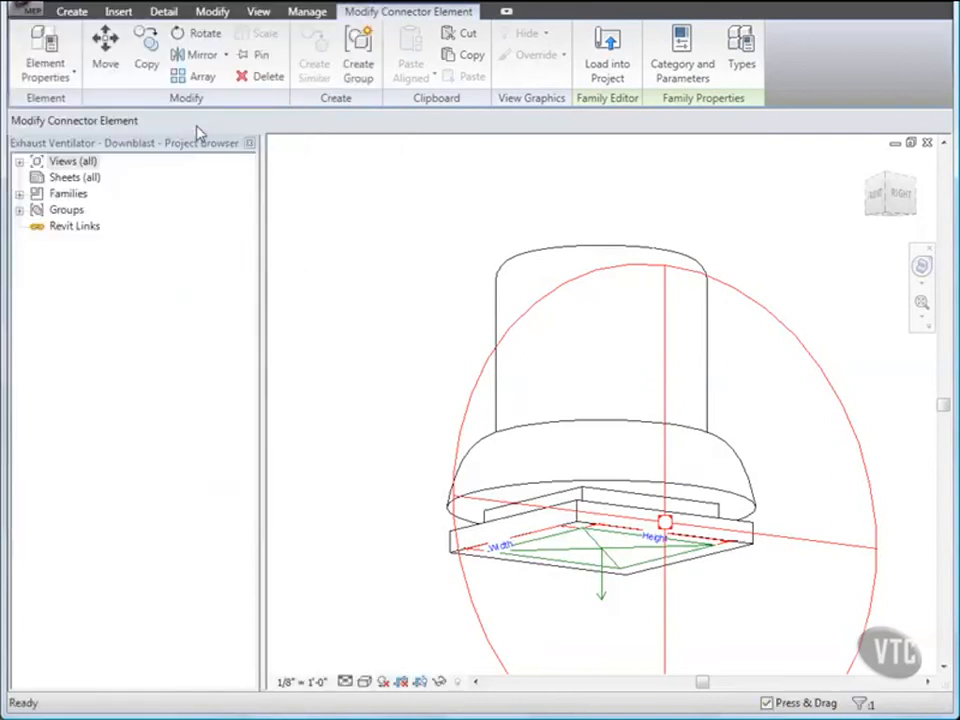
key(Home)
text(M)
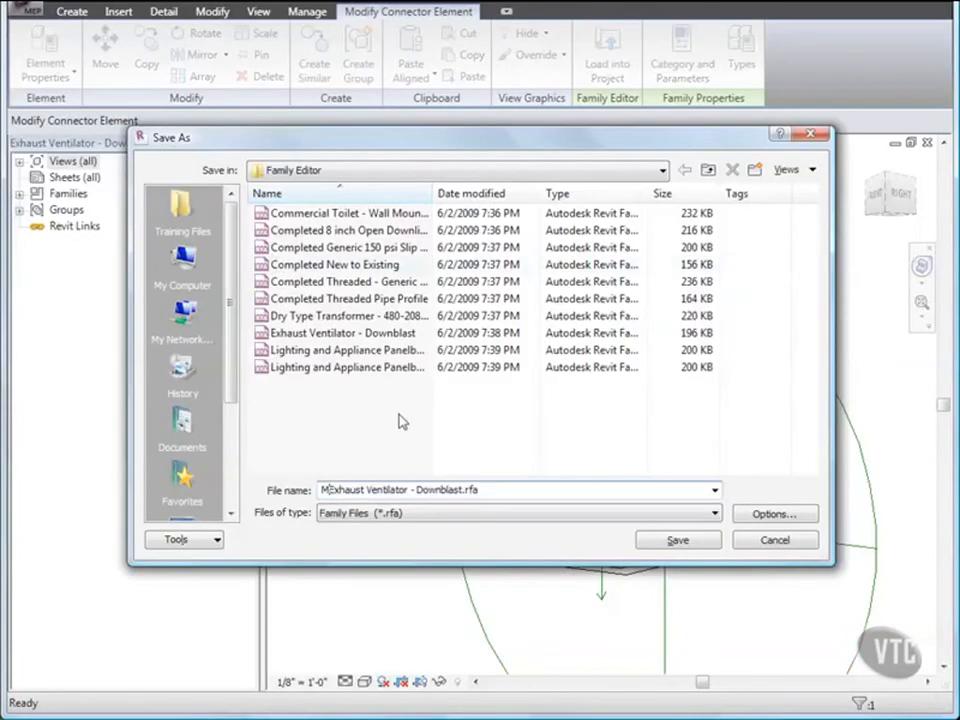
text(y)
scroll(233, 435, down, 2)
scroll(233, 435, down, 1)
click(182, 372)
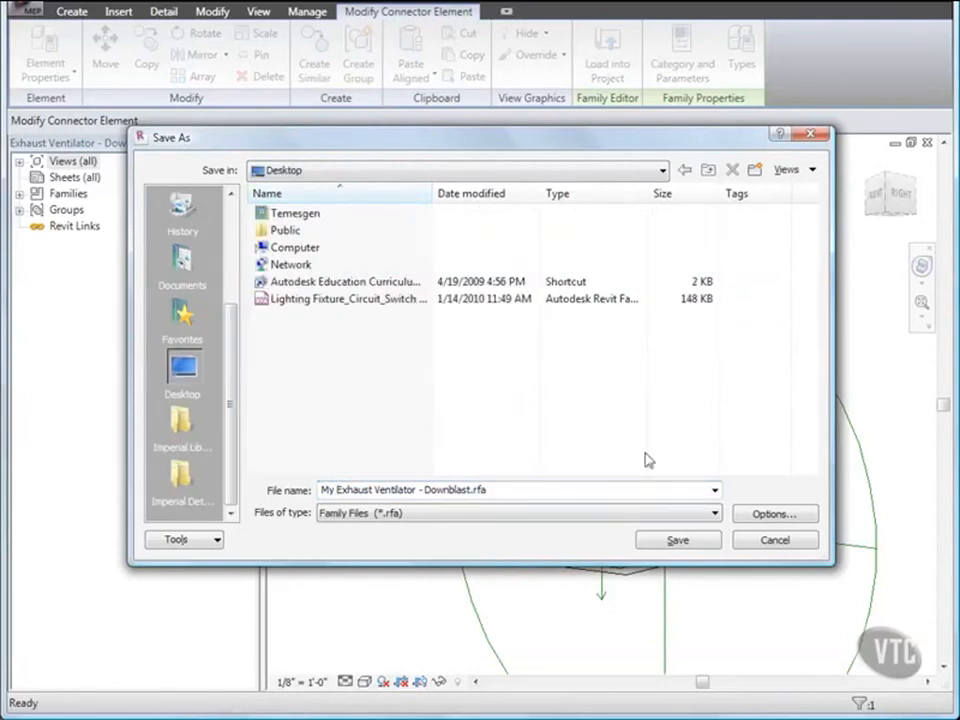
click(678, 540)
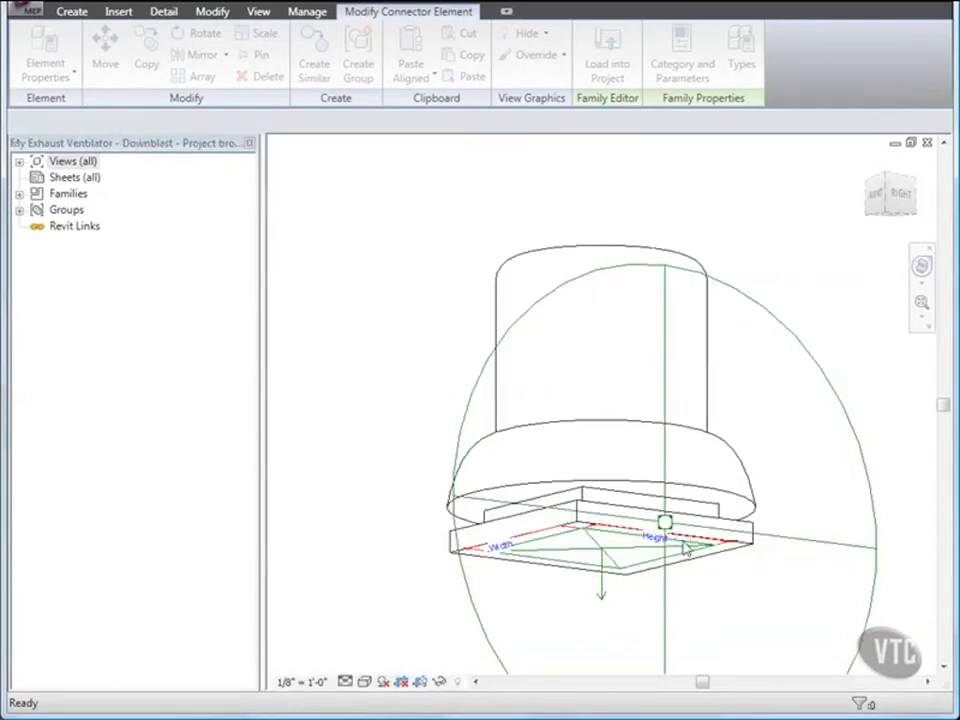
Clear the connector selection and close the exhaust ventilator family file.
key(Escape)
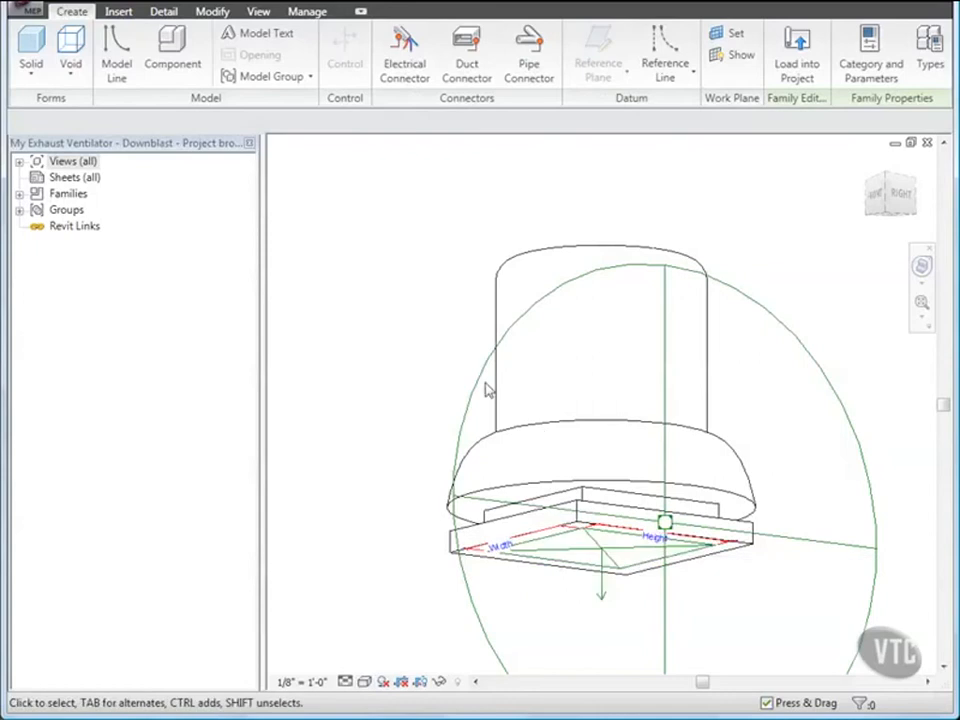
click(24, 8)
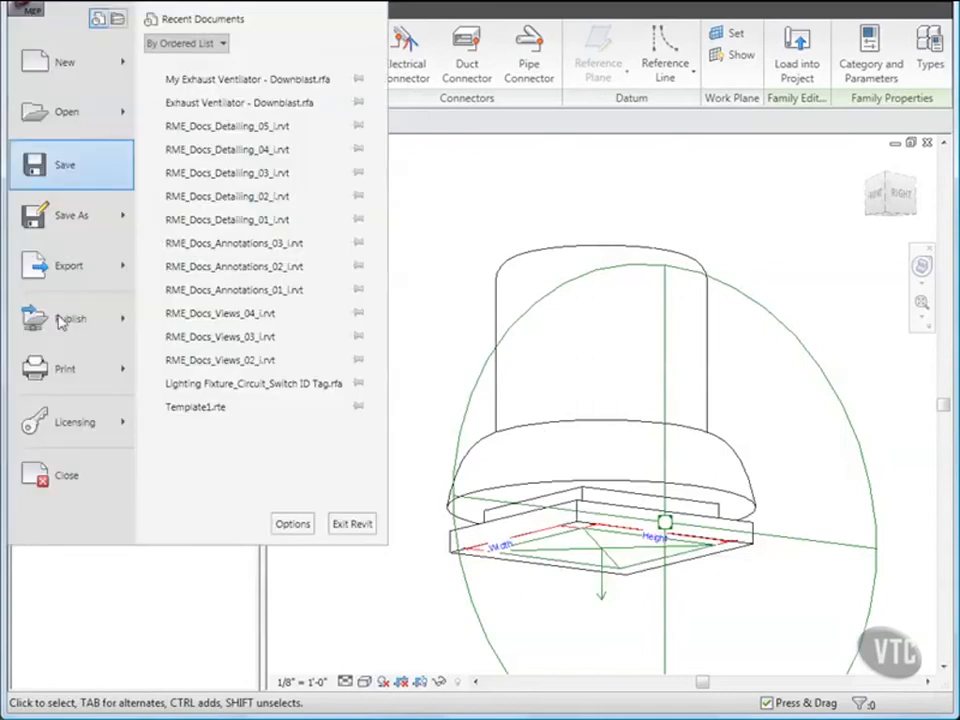
click(65, 470)
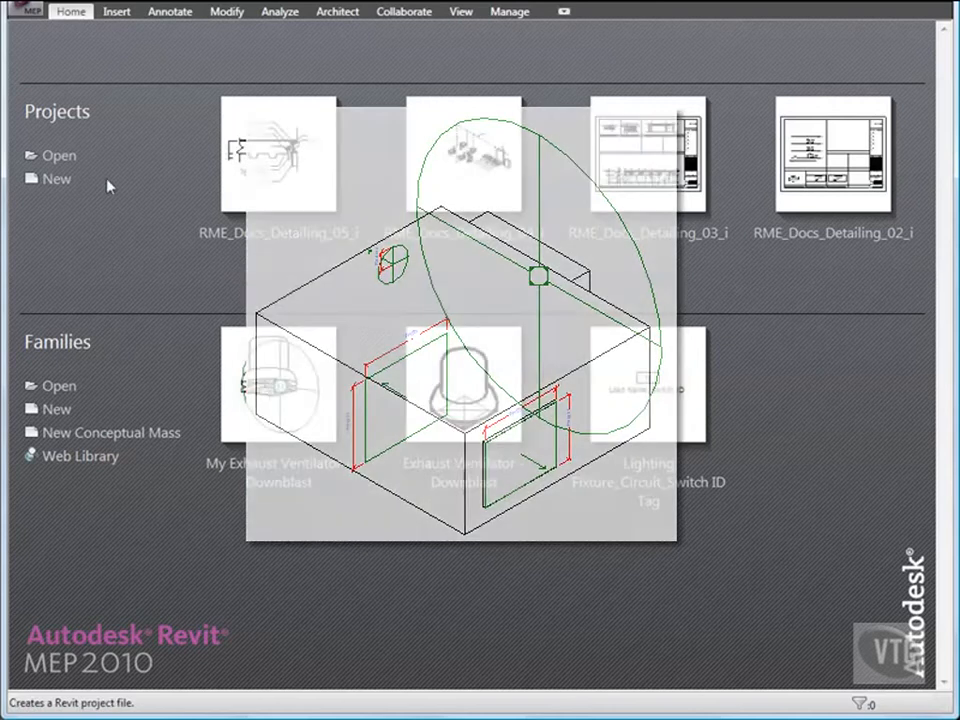
Open the project i Sample Project from the Family Editor training folder.
click(23, 14)
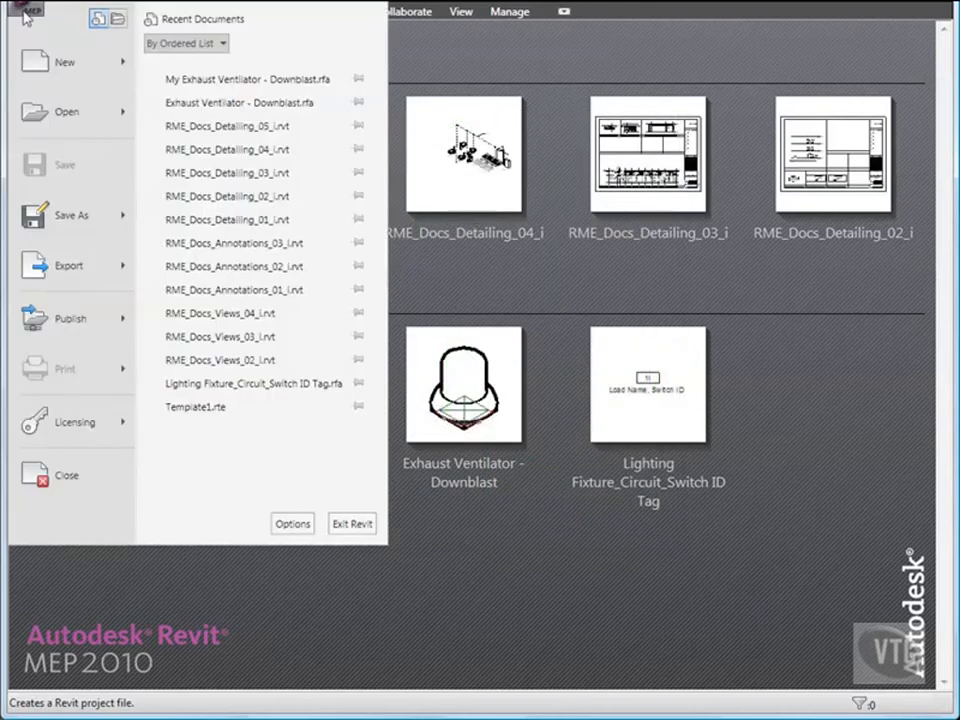
click(57, 112)
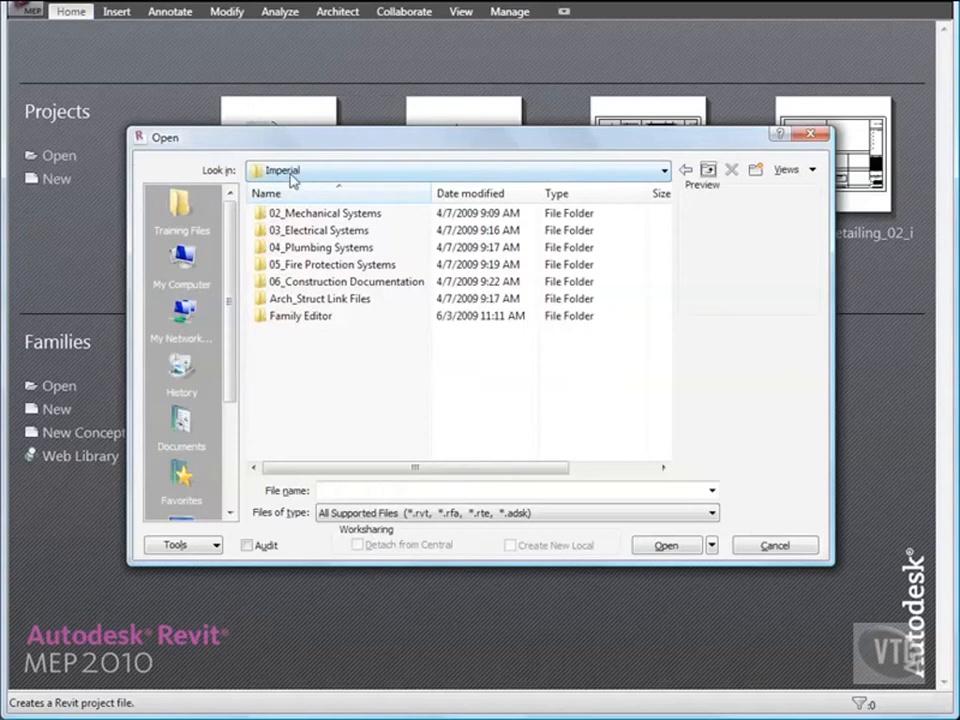
double_click(274, 317)
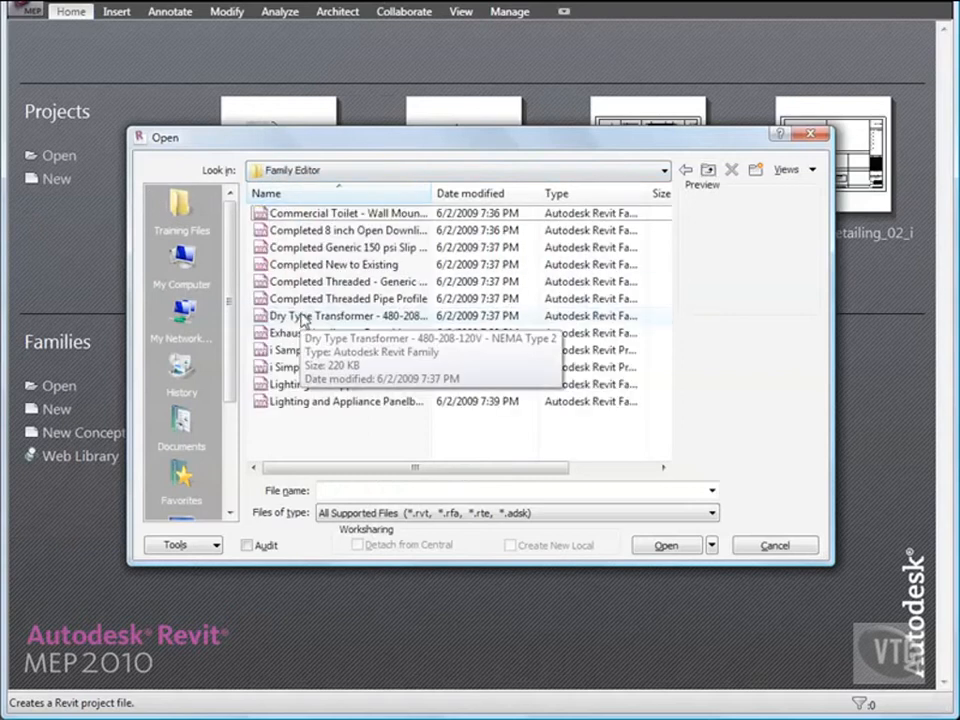
double_click(306, 351)
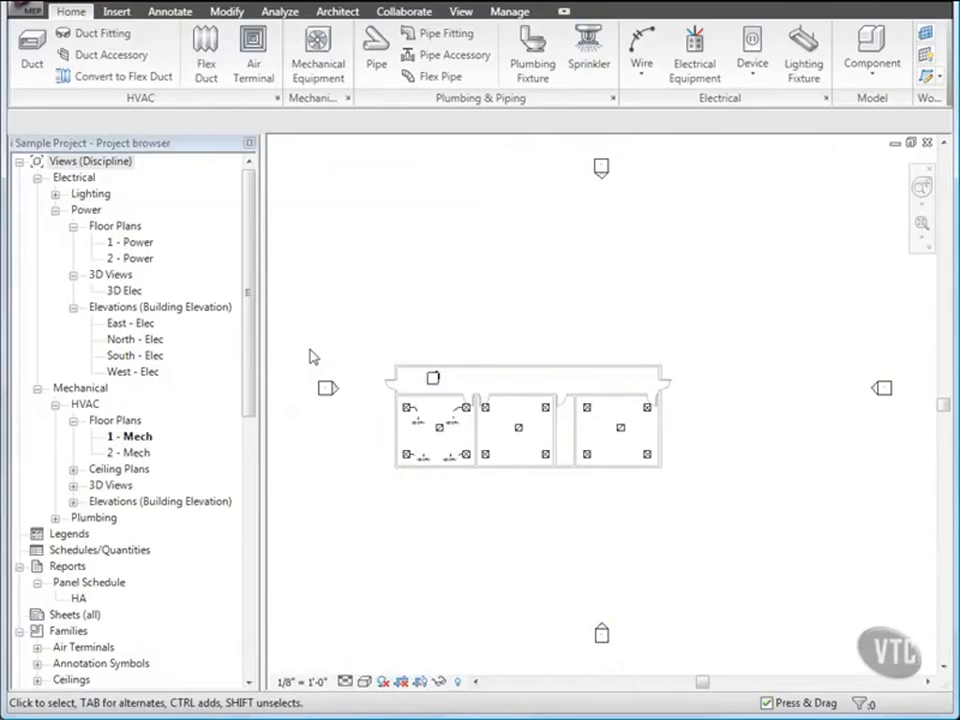
From the 1 - Power floor plan, open the corridor's Parallel Fan Powered VAV family for editing.
double_click(128, 245)
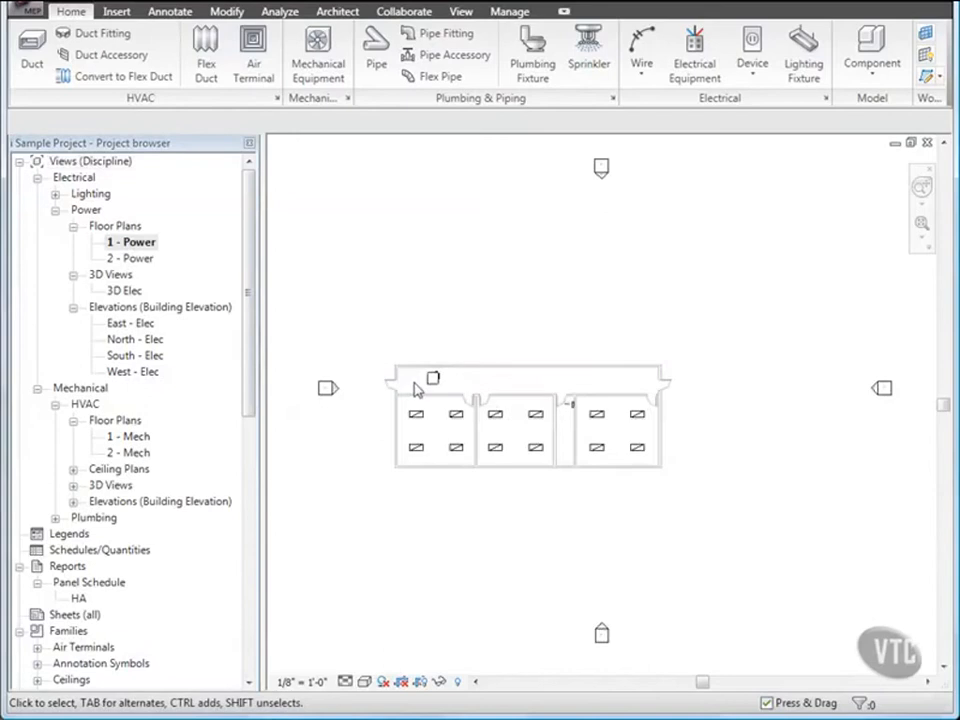
scroll(418, 390, up, 5)
middle_drag(435, 390, 435, 318)
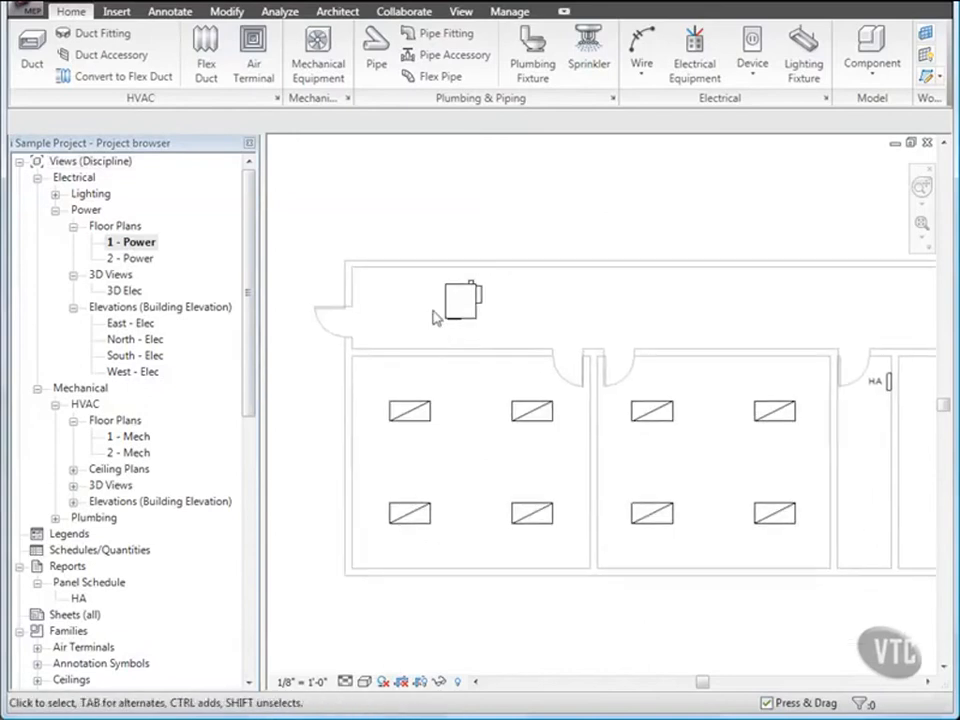
click(447, 311)
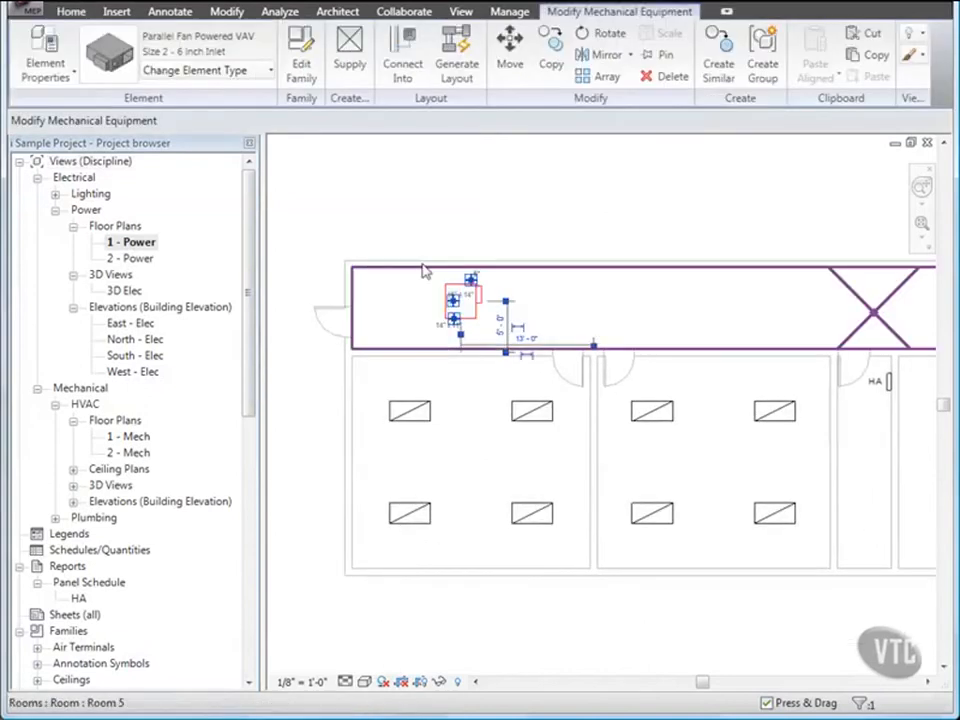
click(302, 70)
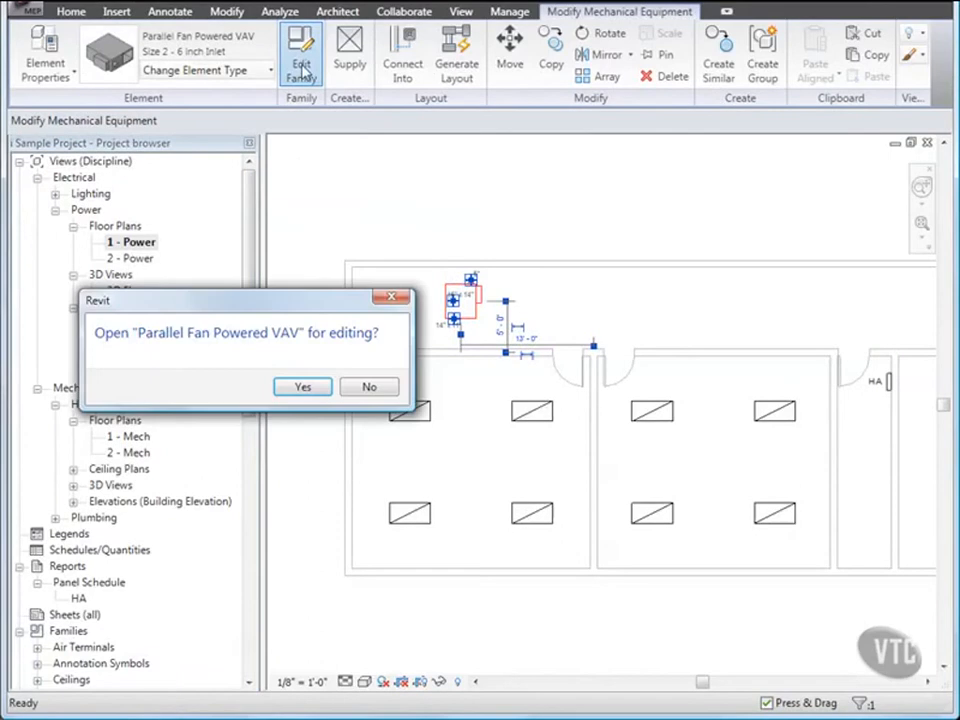
click(303, 386)
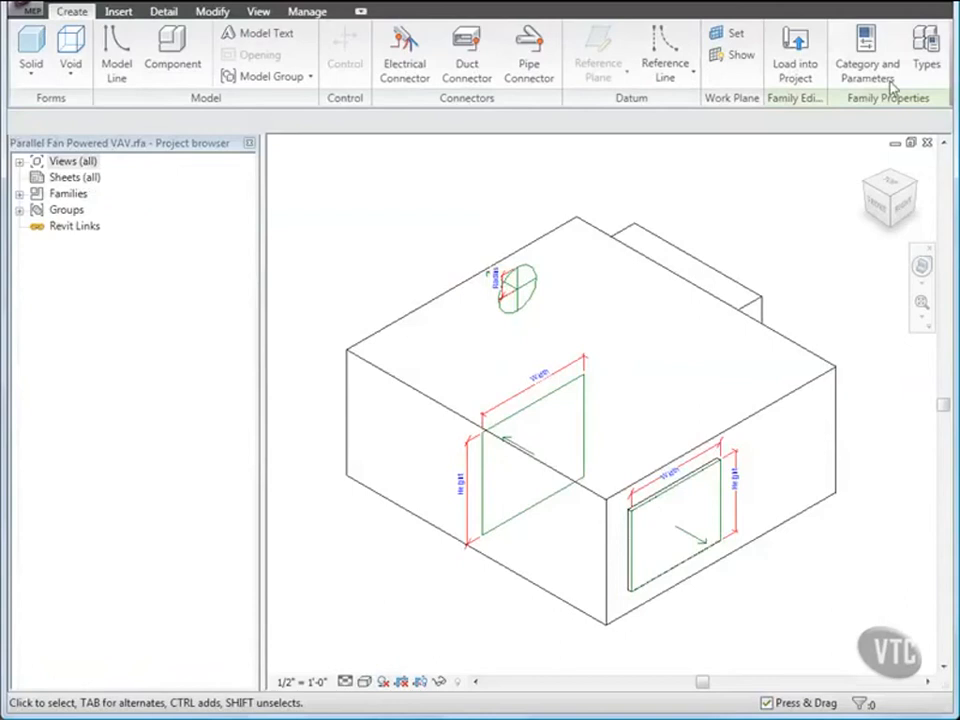
Start adding a shared parameter to the VAV family types and open the shared parameter file for editing.
click(925, 63)
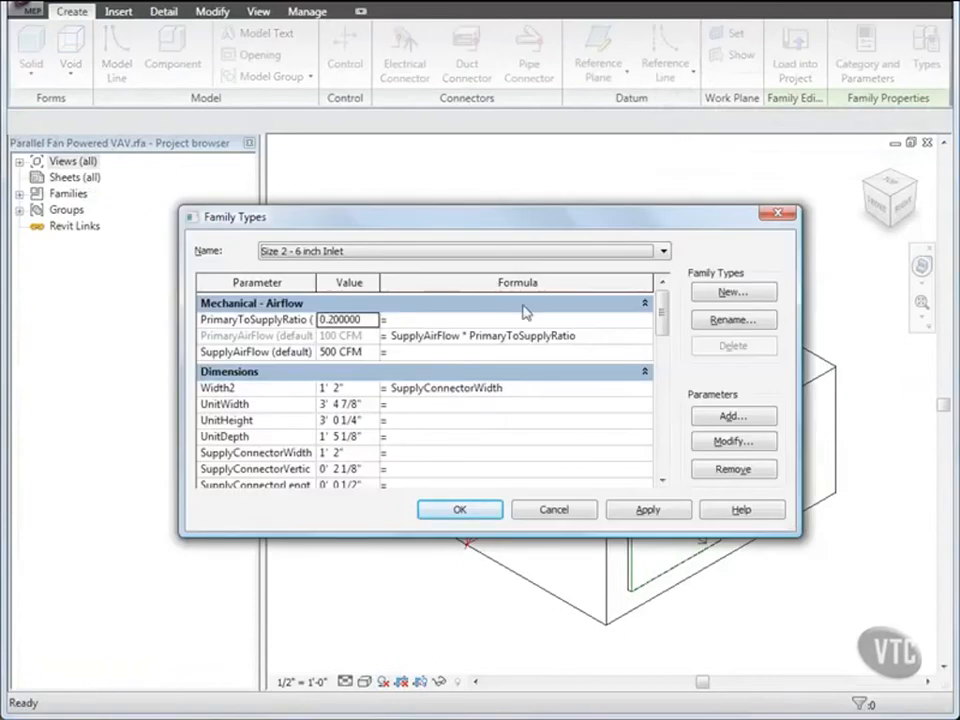
click(733, 416)
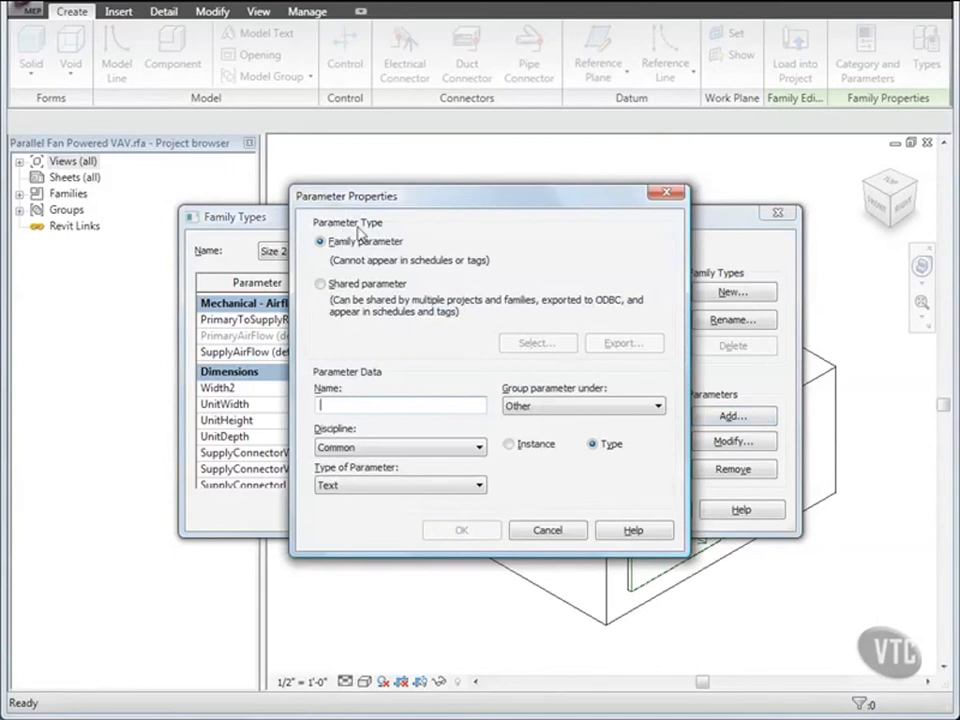
click(320, 284)
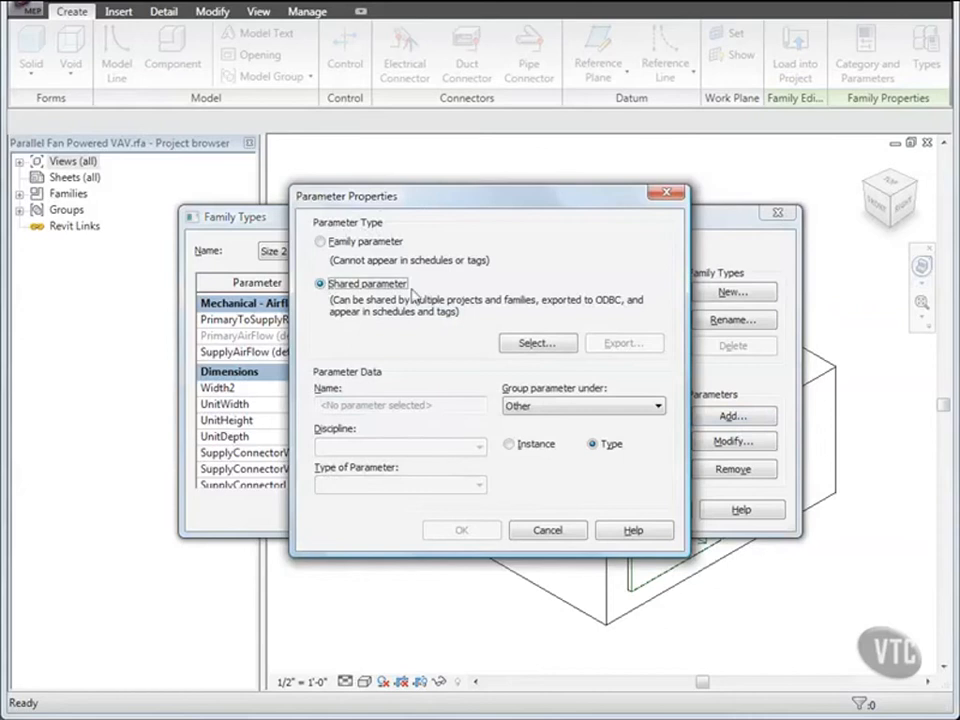
click(522, 343)
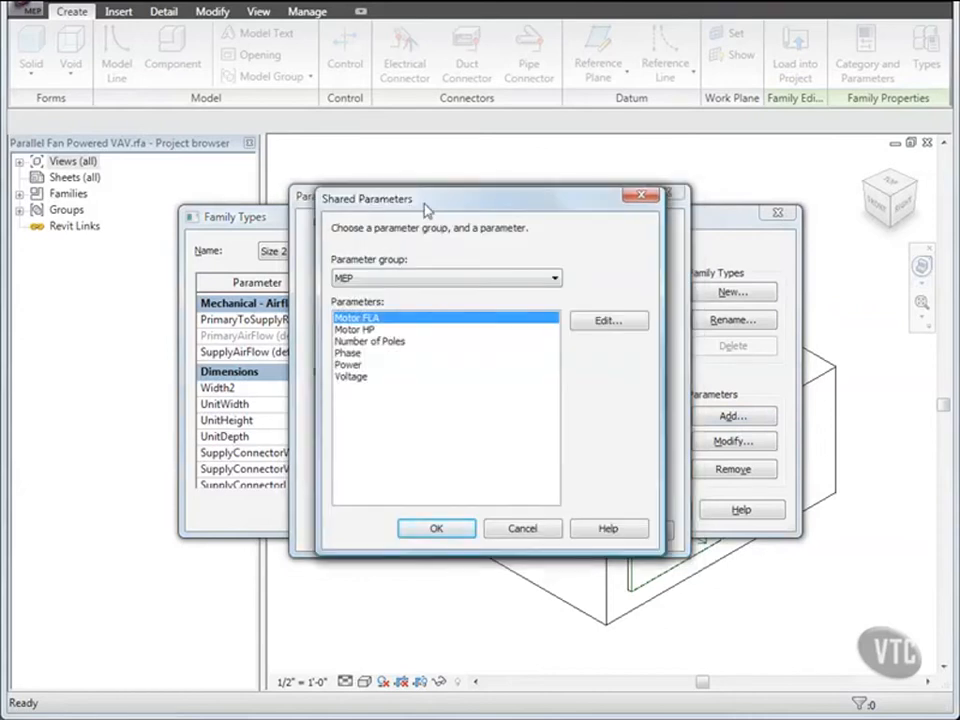
click(604, 320)
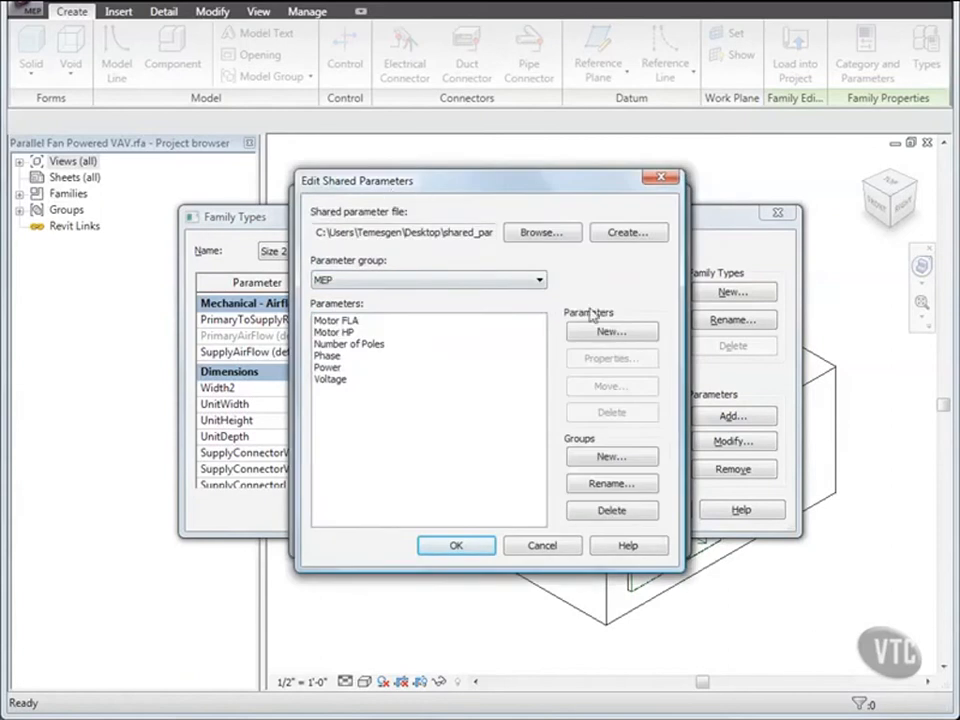
Create the shared parameter Apparent Power Phase 1 in the MEP group with discipline Electrical and type Power.
click(612, 333)
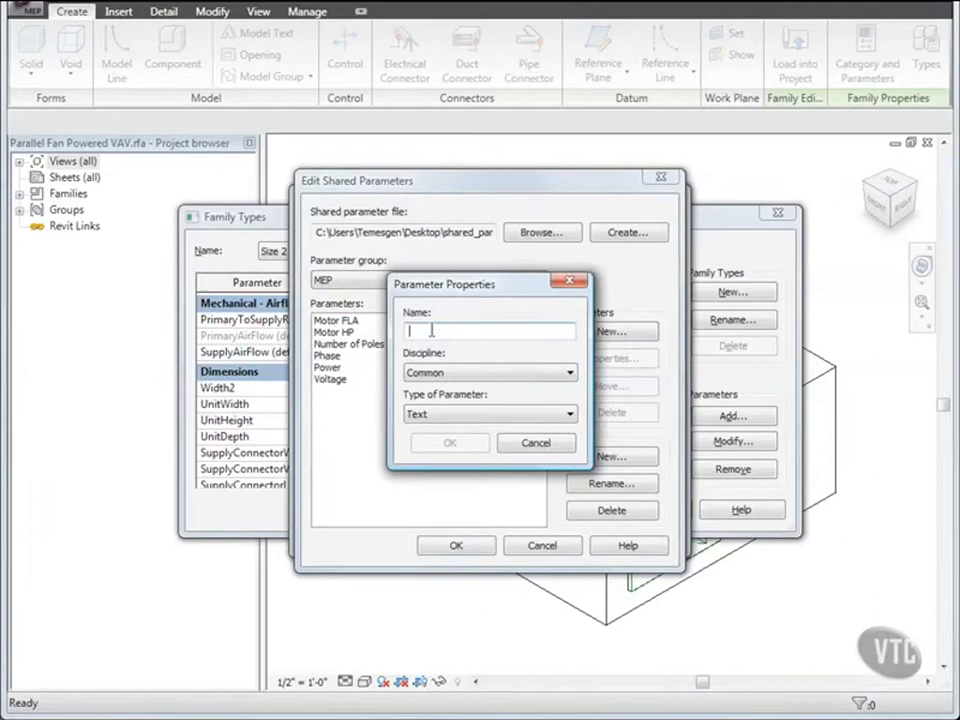
text(Apparent Power Phase 1)
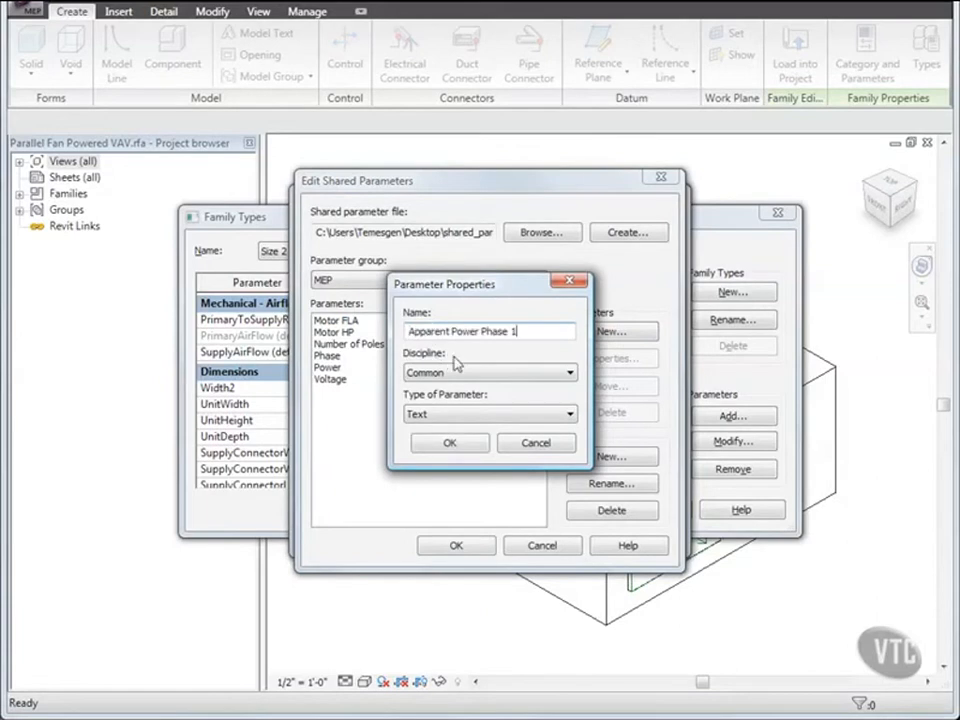
click(478, 374)
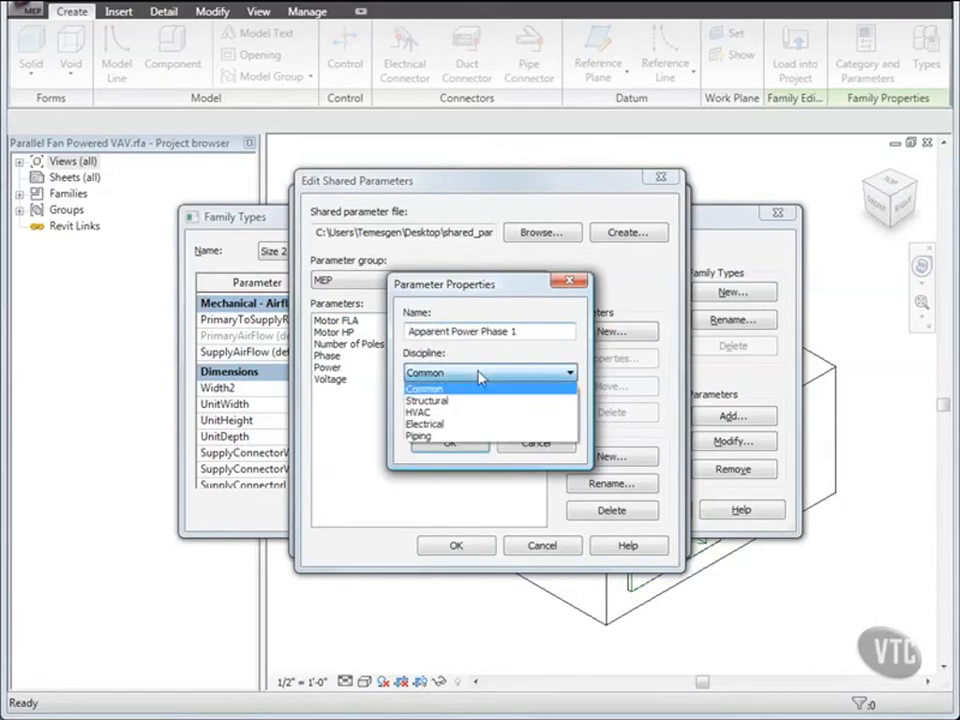
click(443, 424)
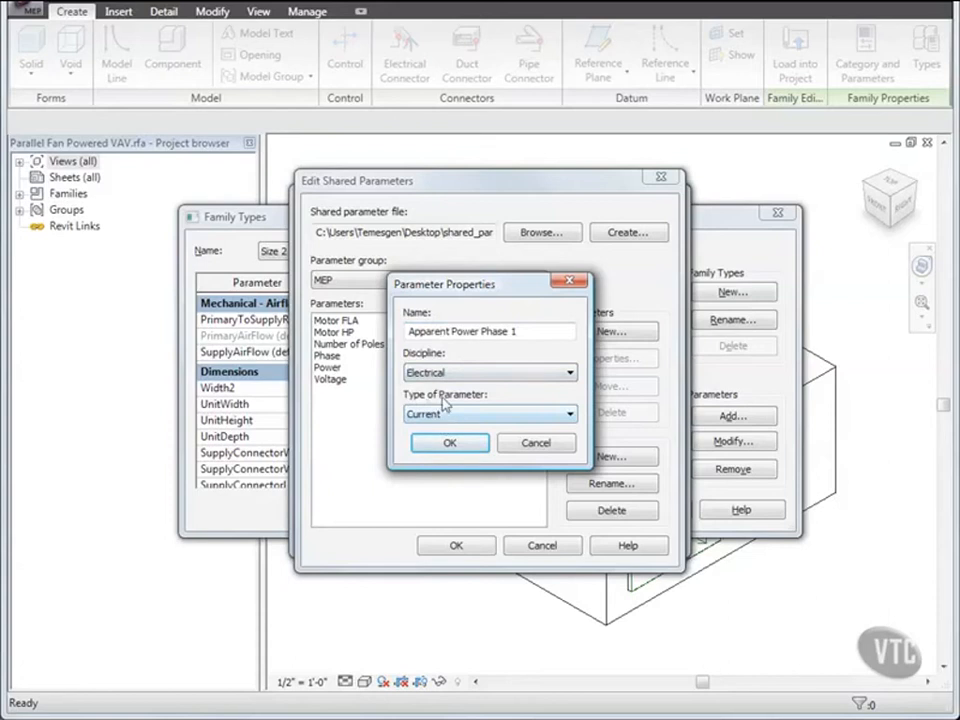
click(481, 415)
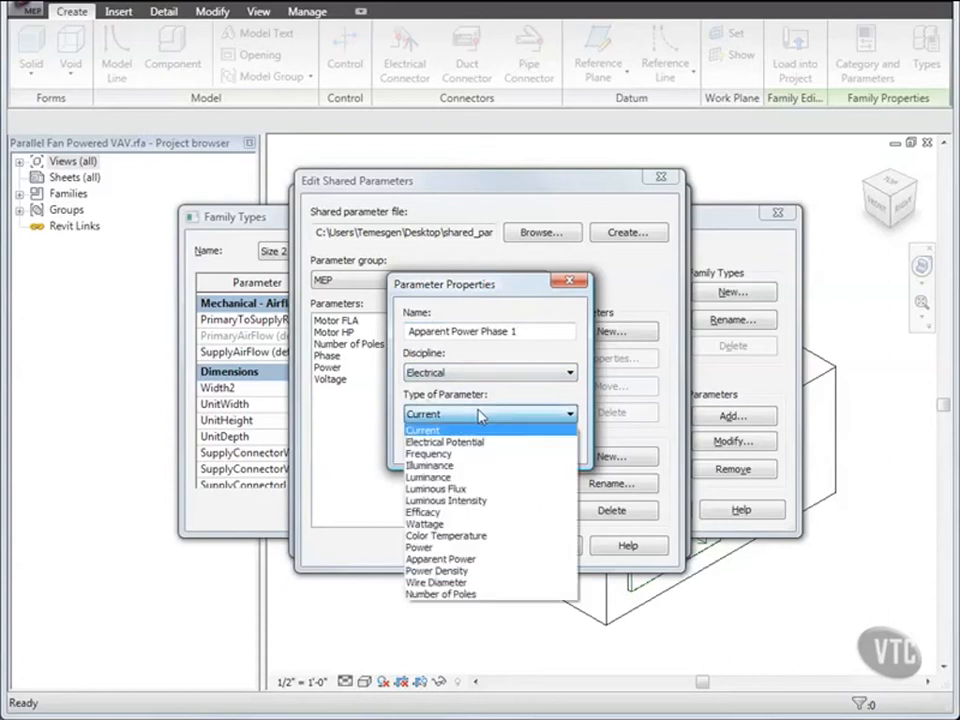
click(438, 547)
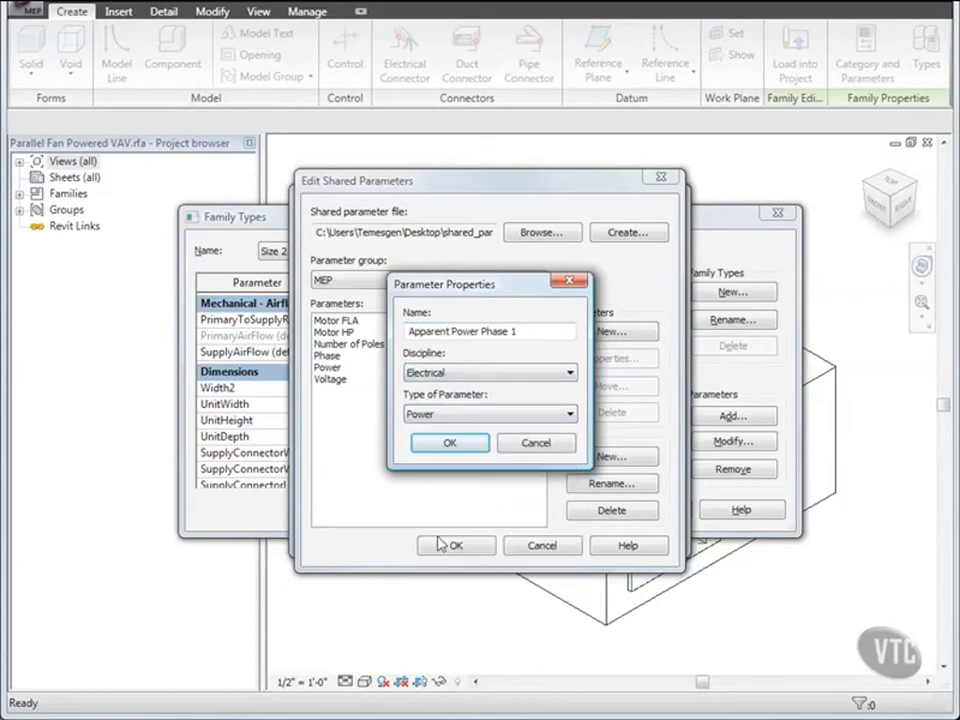
click(452, 444)
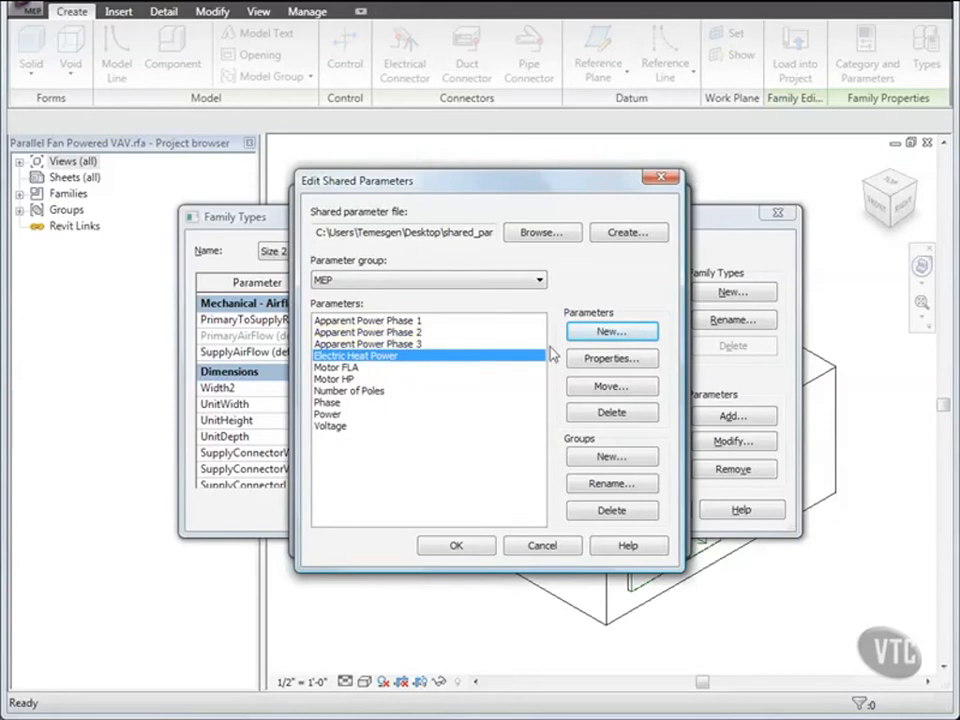
Create the shared parameter Motor On Phase in the MEP group with discipline Common and type Integer.
click(586, 332)
text(Motor On Phase)
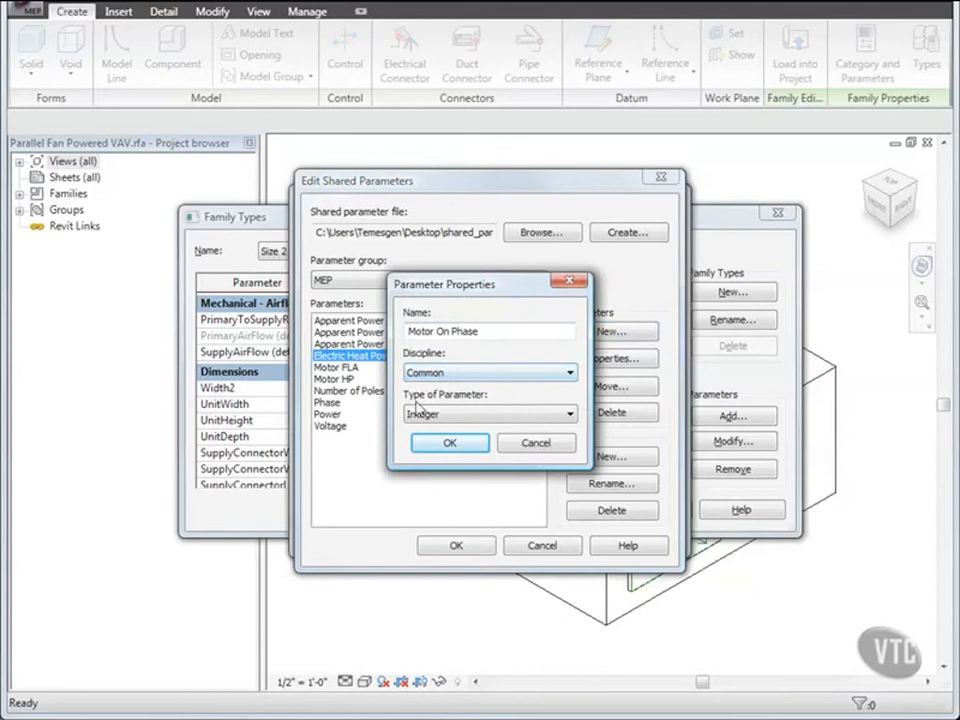
click(444, 444)
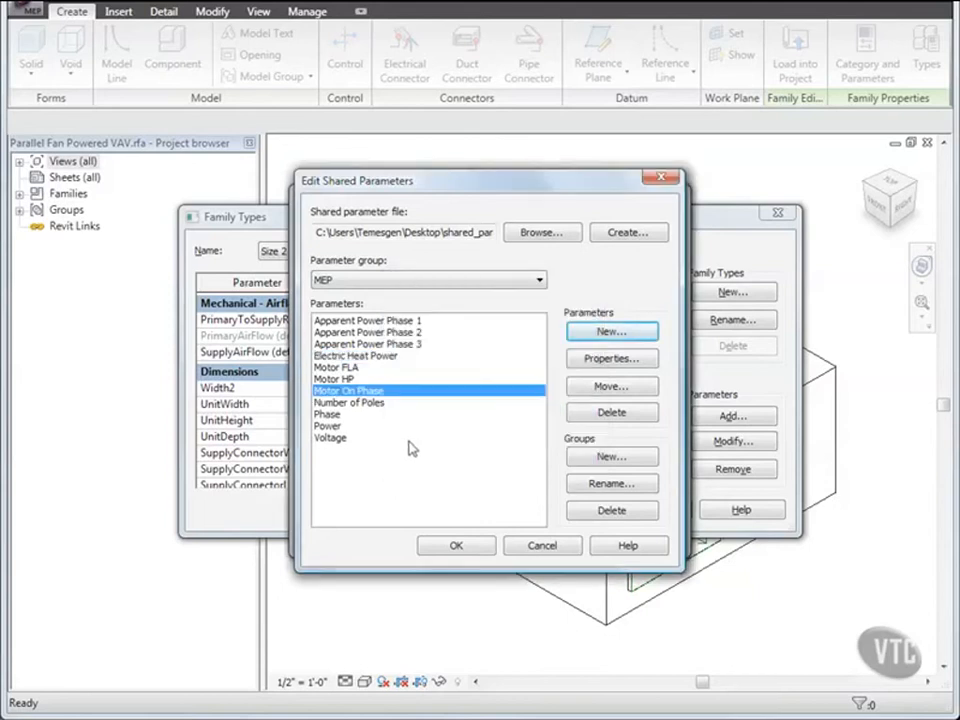
Add Apparent Power Phase 1 to the family as an instance parameter grouped under Electrical Engineering, and widen the parameter names for reading.
click(366, 321)
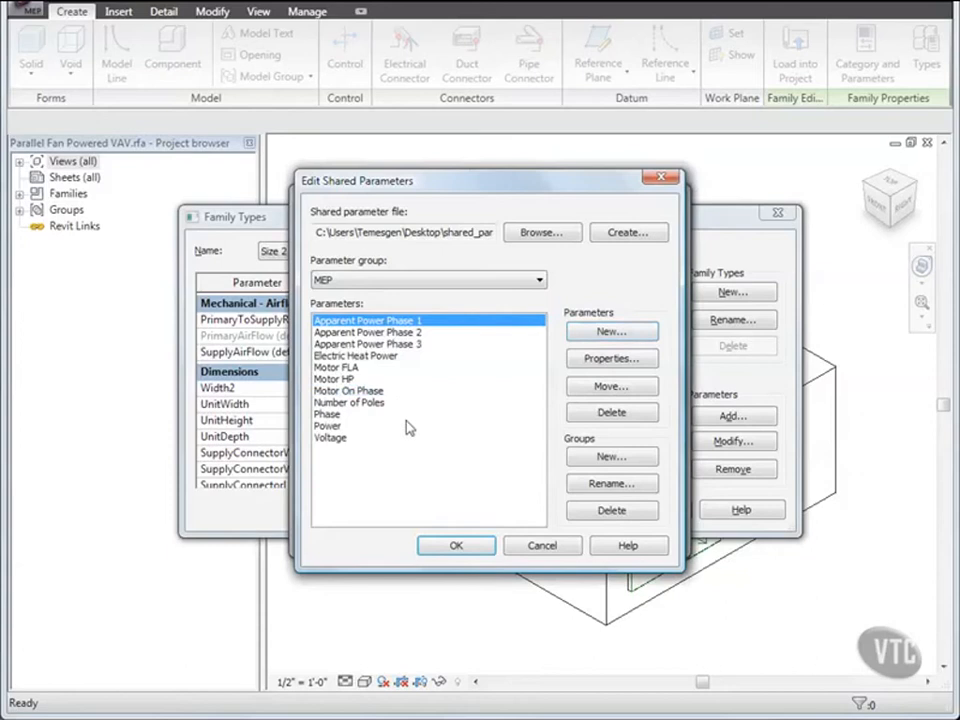
click(456, 545)
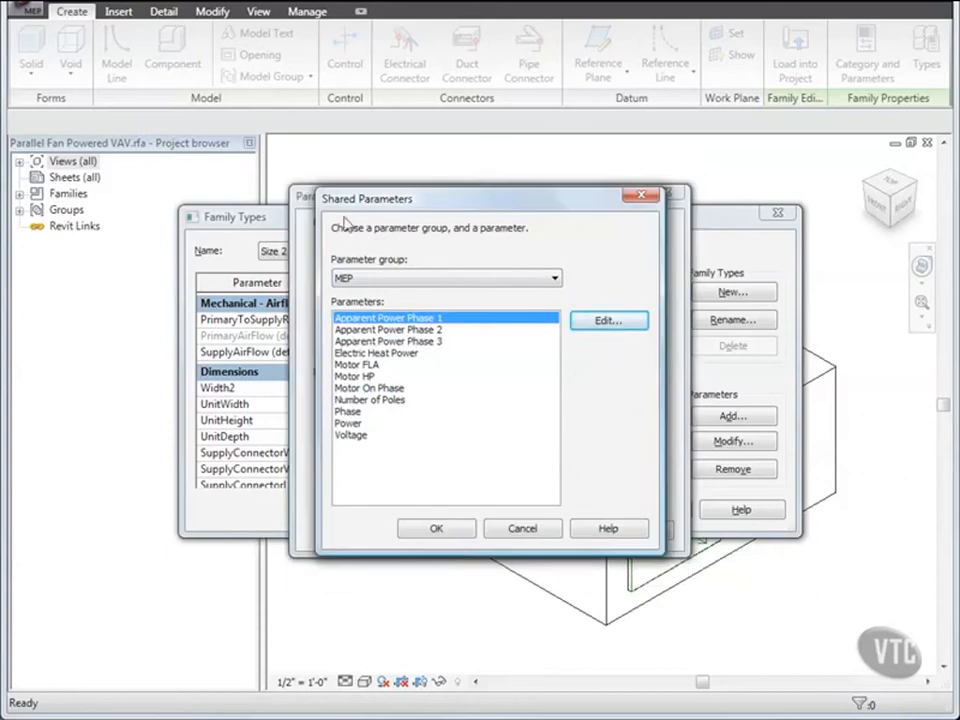
click(446, 536)
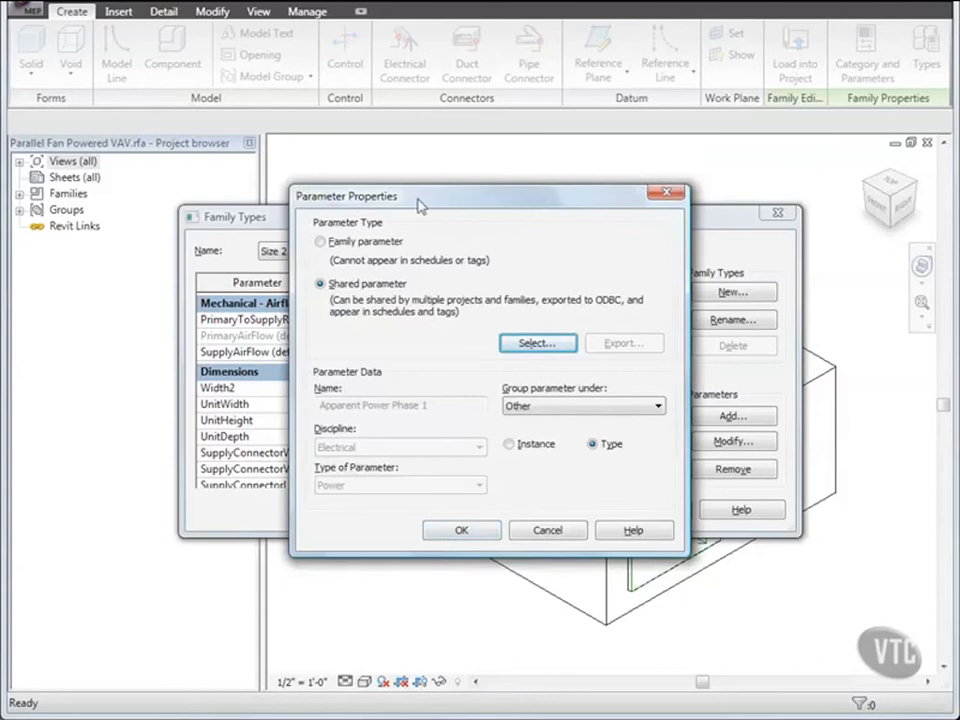
click(597, 410)
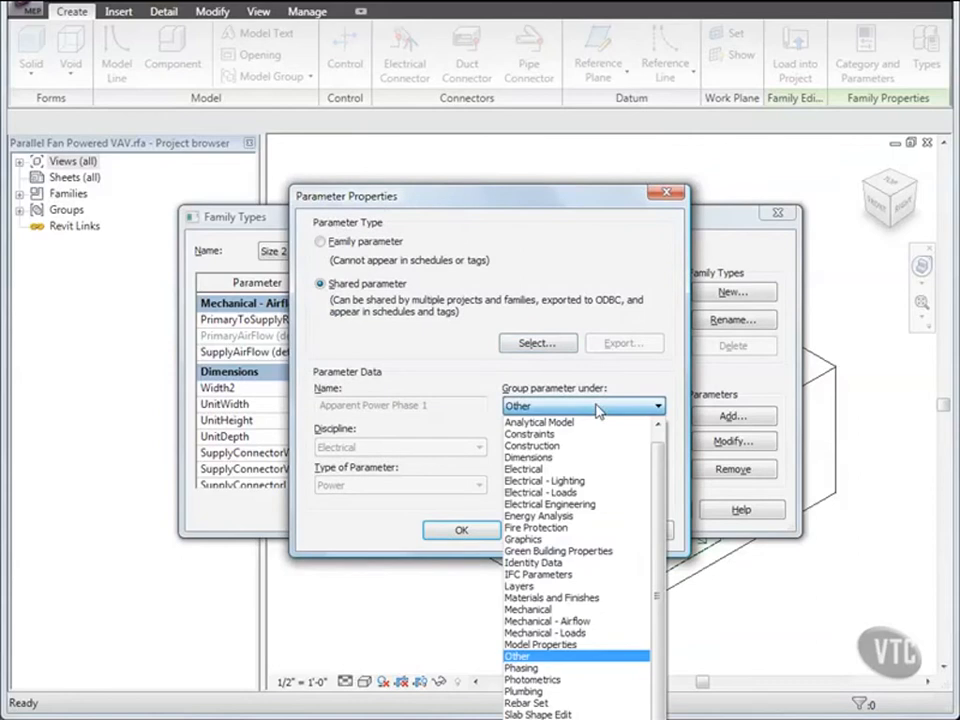
click(576, 506)
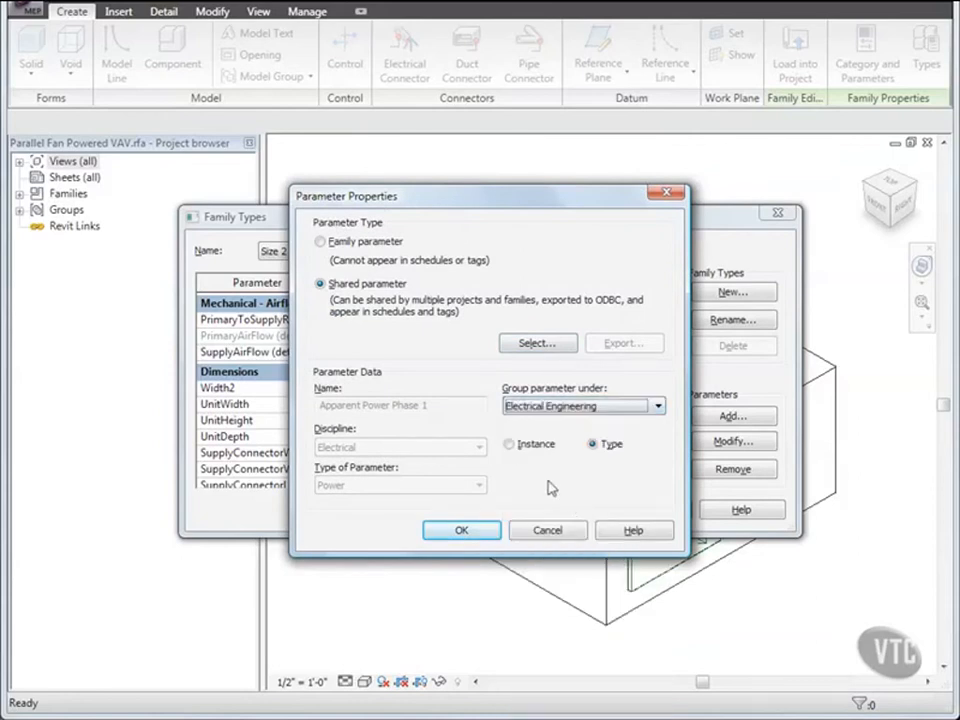
click(510, 445)
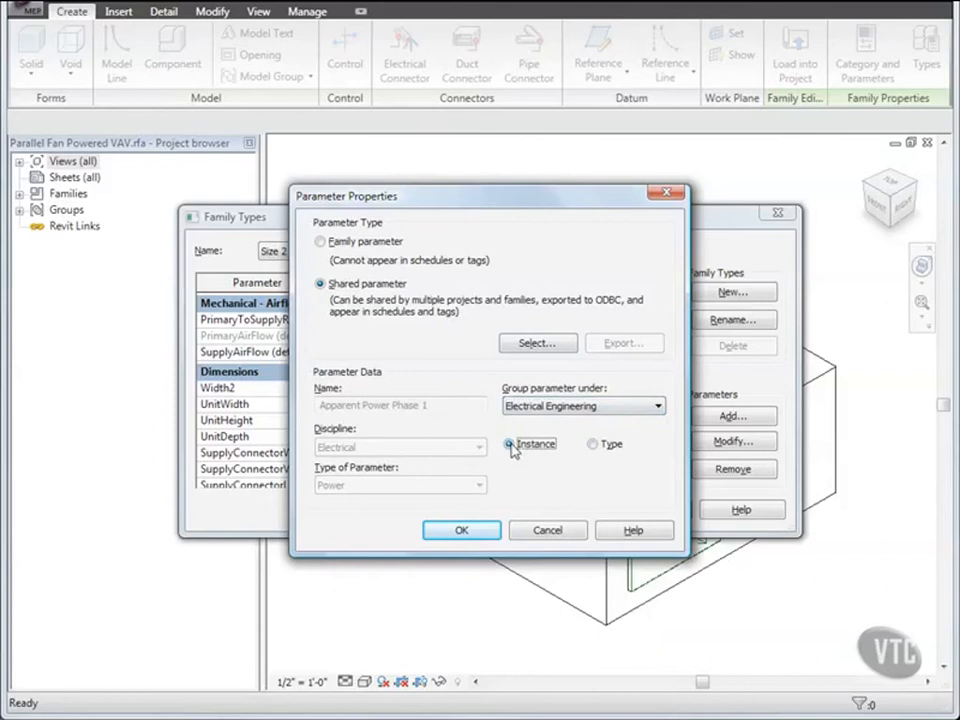
click(462, 530)
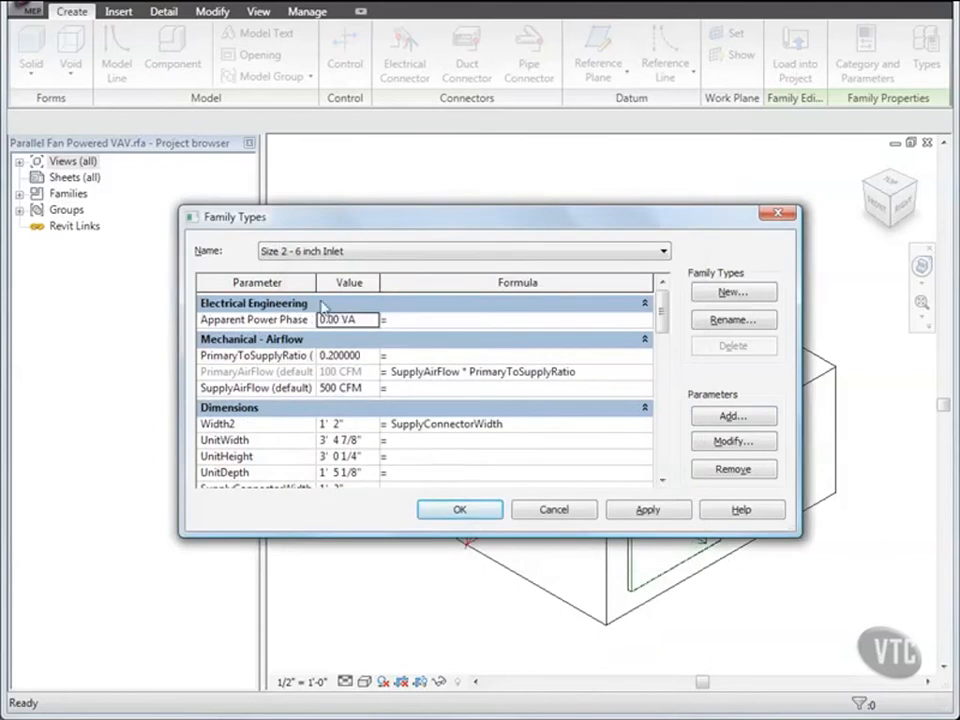
drag(315, 281, 384, 285)
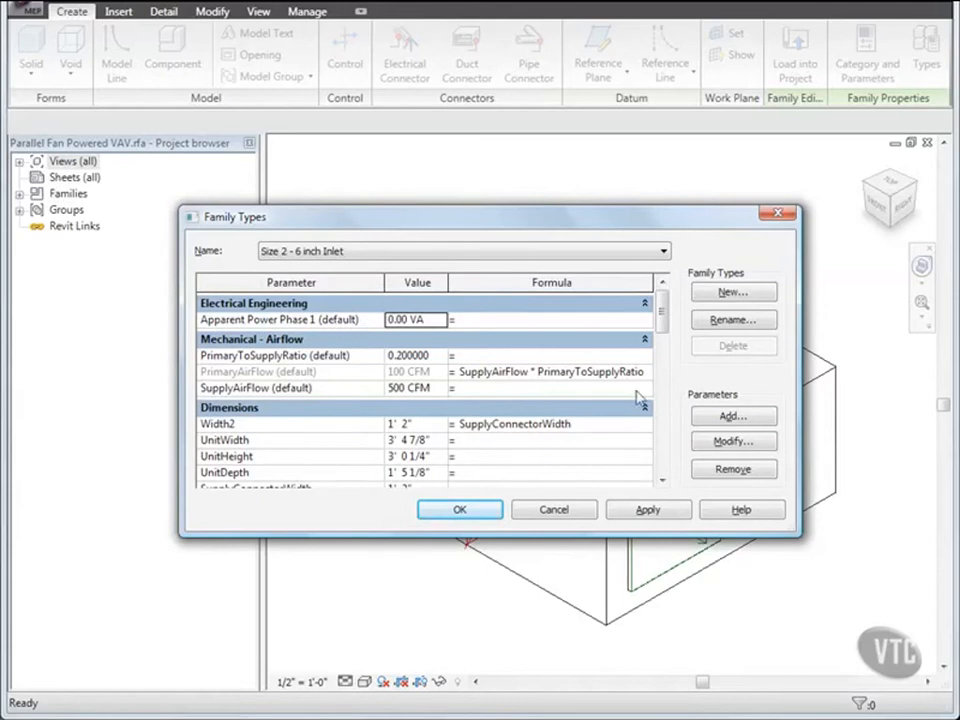
Add the shared parameter Apparent Power Phase 2 to the family as an instance parameter grouped under Electrical Engineering.
click(724, 418)
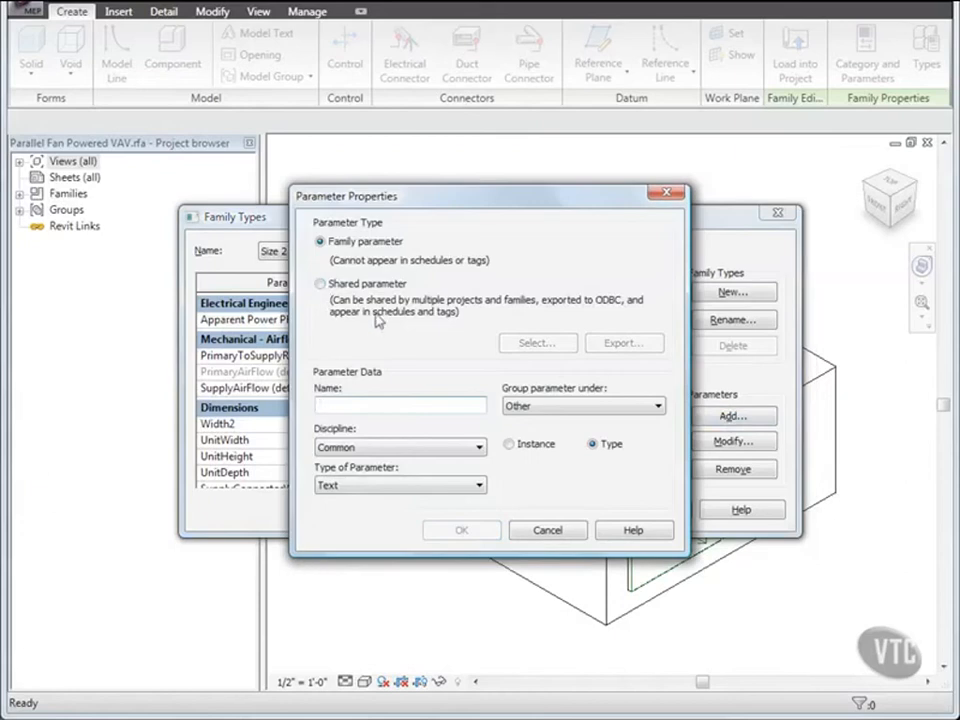
click(320, 285)
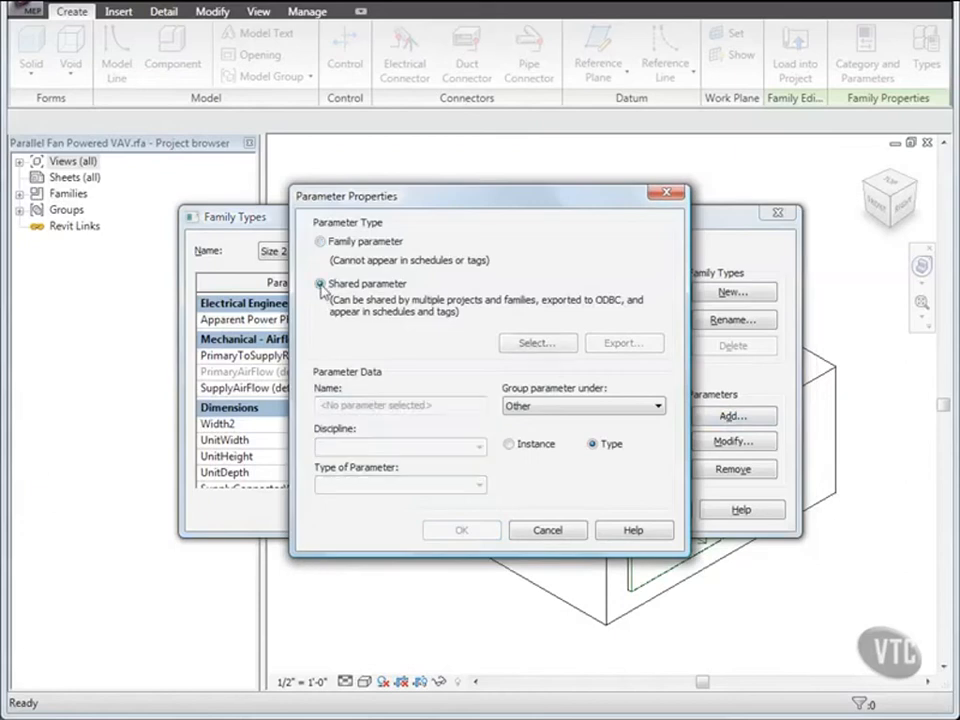
click(536, 343)
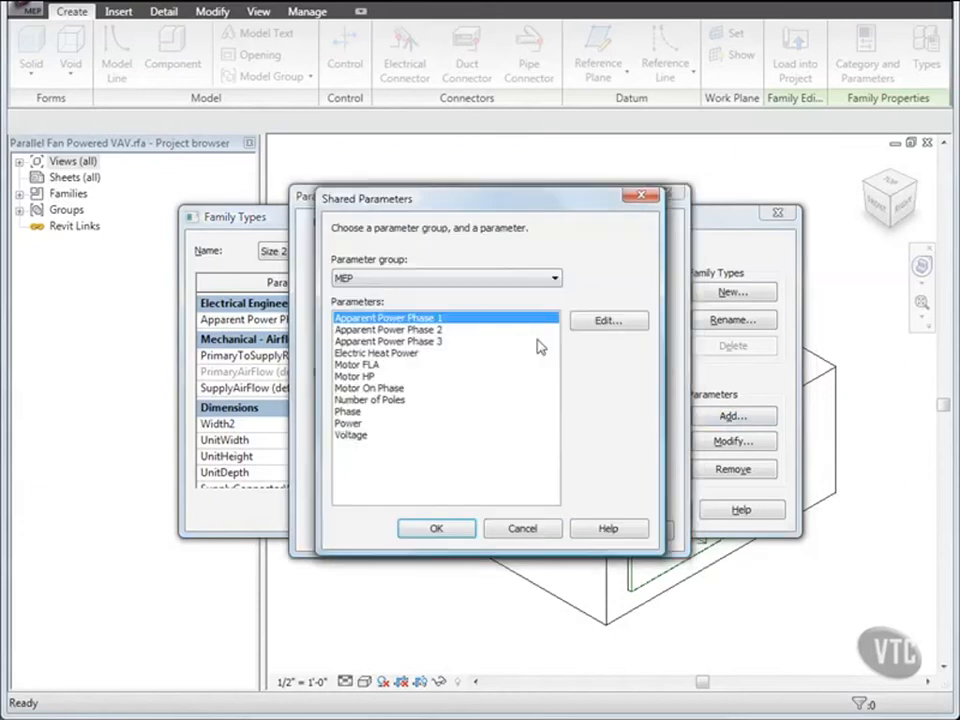
click(388, 329)
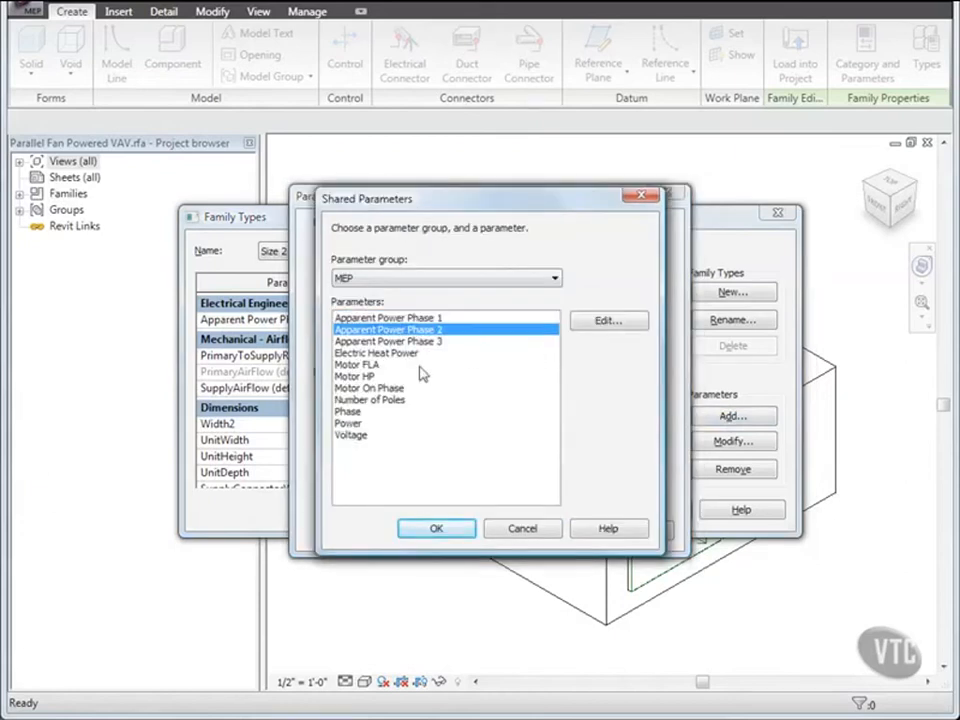
click(435, 530)
click(566, 410)
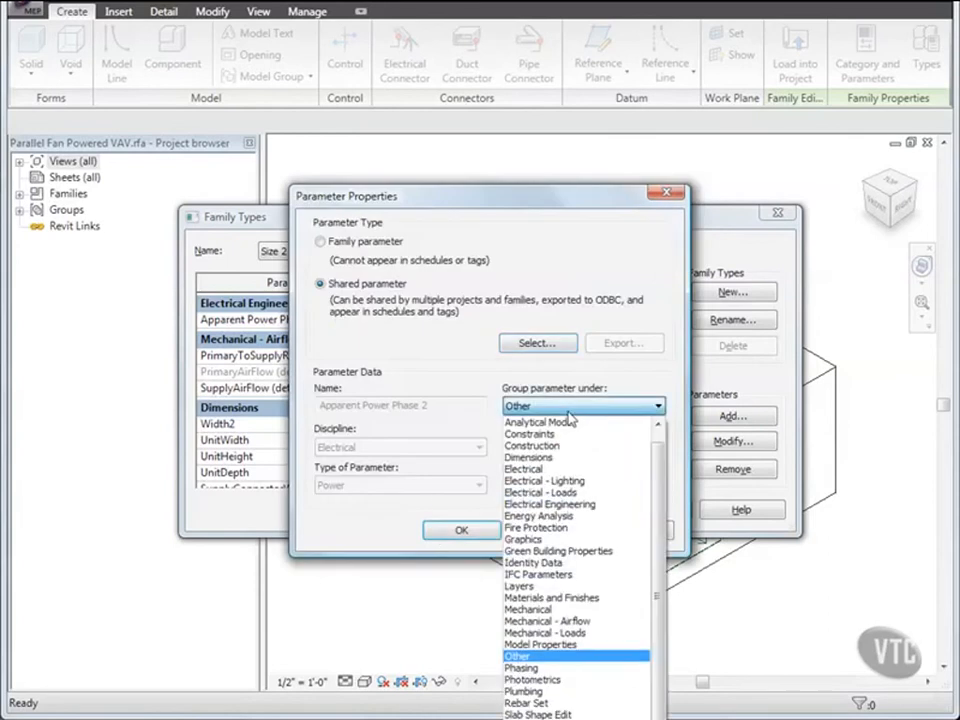
click(550, 504)
click(511, 445)
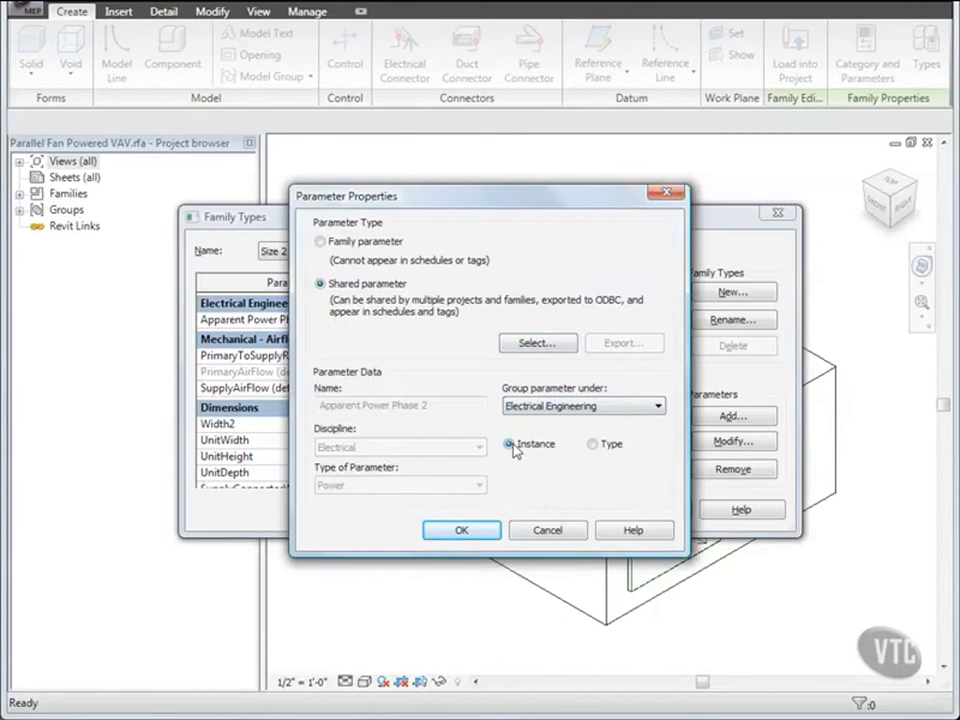
click(463, 529)
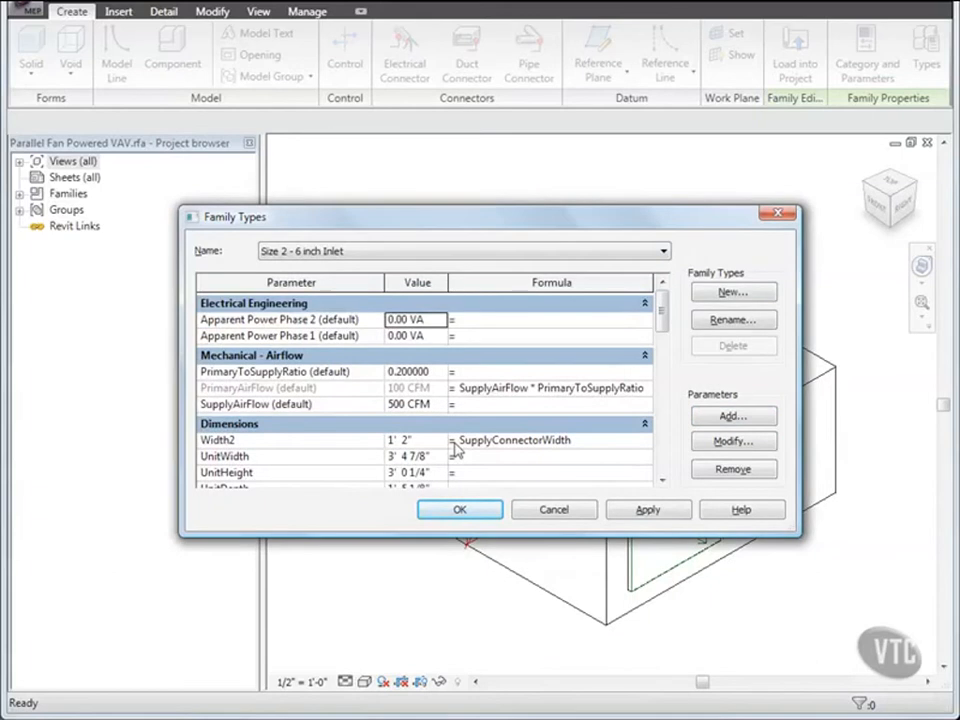
scroll(455, 450, up, 3)
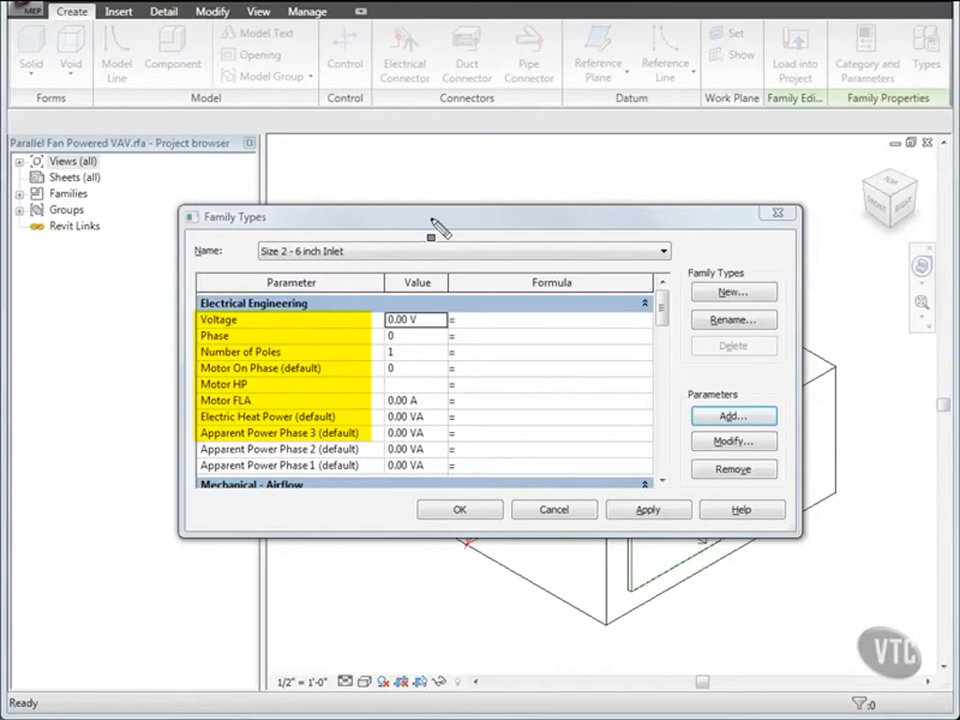
key(Escape)
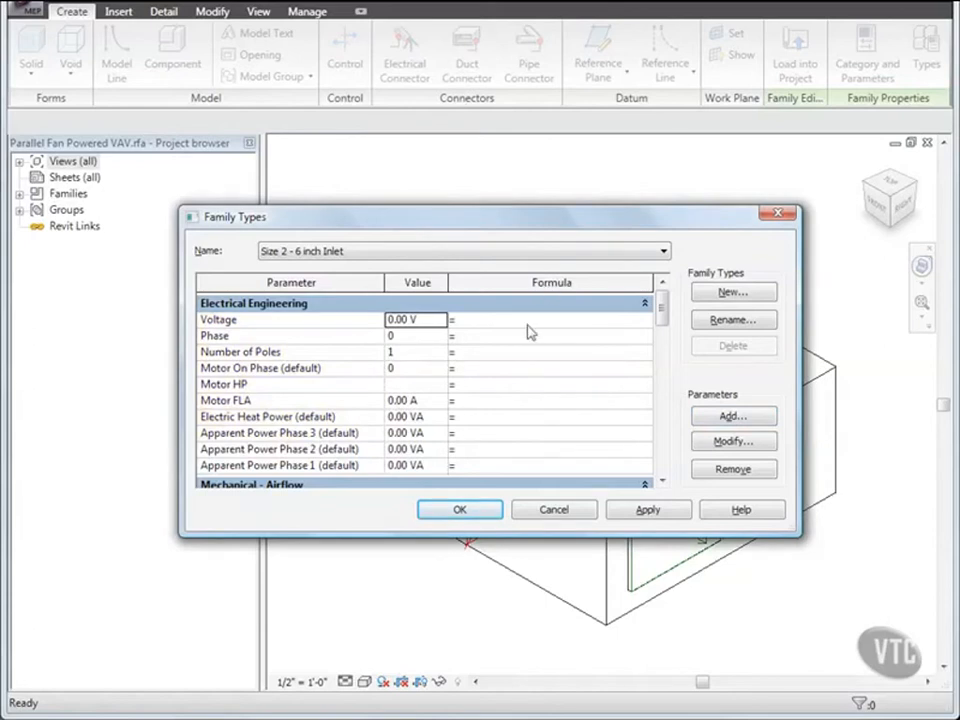
Define the Voltage parameter with the formula 480 and the Phase parameter with the formula 3.
click(476, 320)
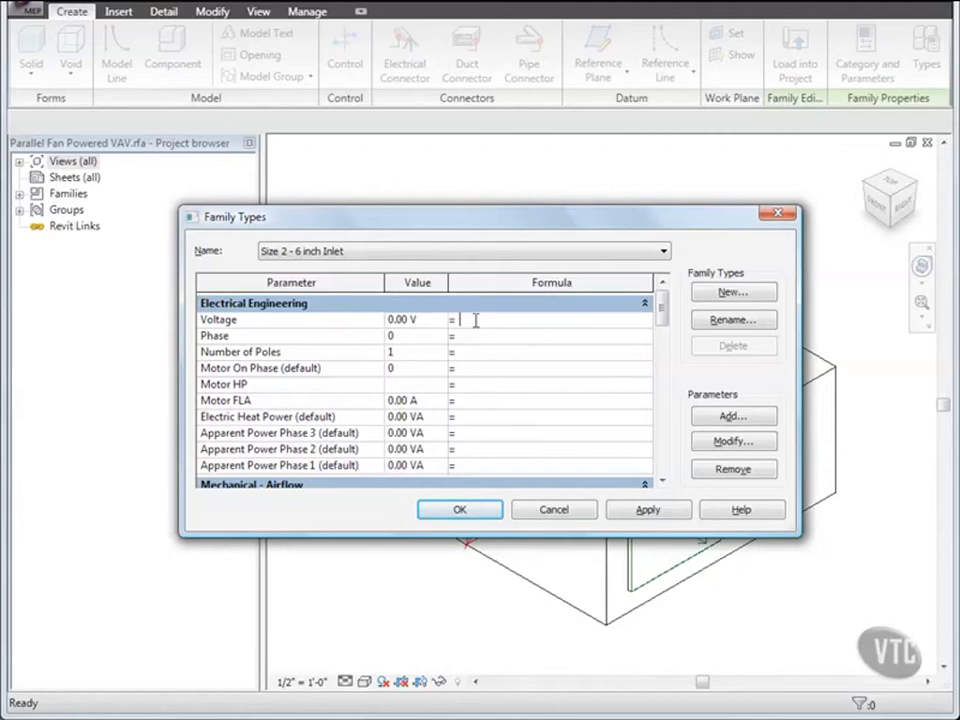
text(480)
click(476, 336)
text(3)
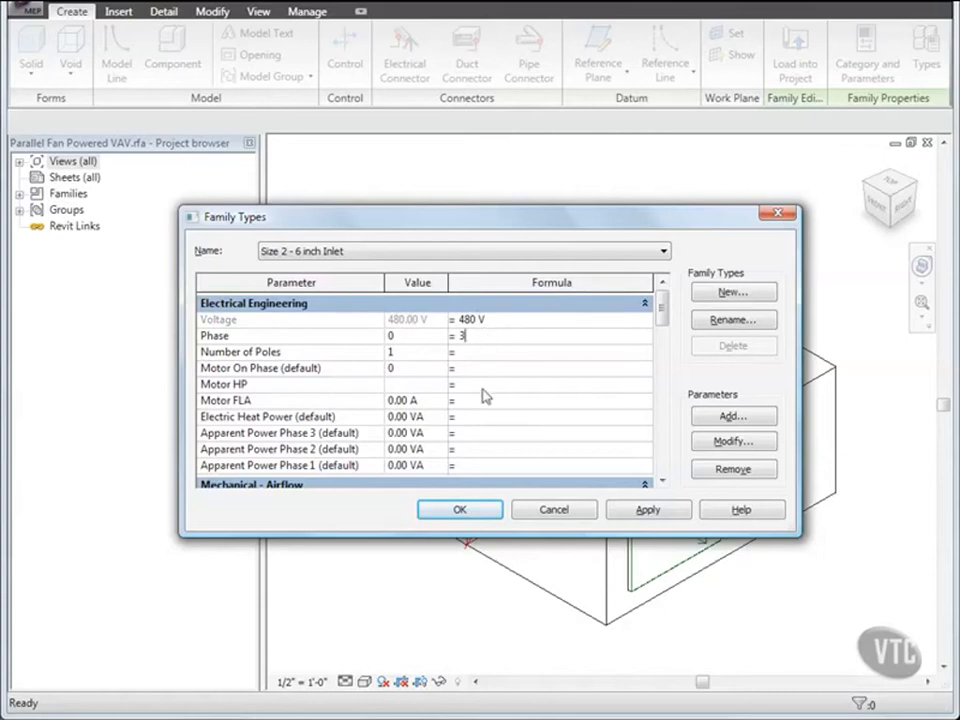
Give Apparent Power Phase 1 the formula Electric Heat Power / 3 + if(Motor On Phase = 1, Motor FLA * 277 V, 0 VA).
click(479, 465)
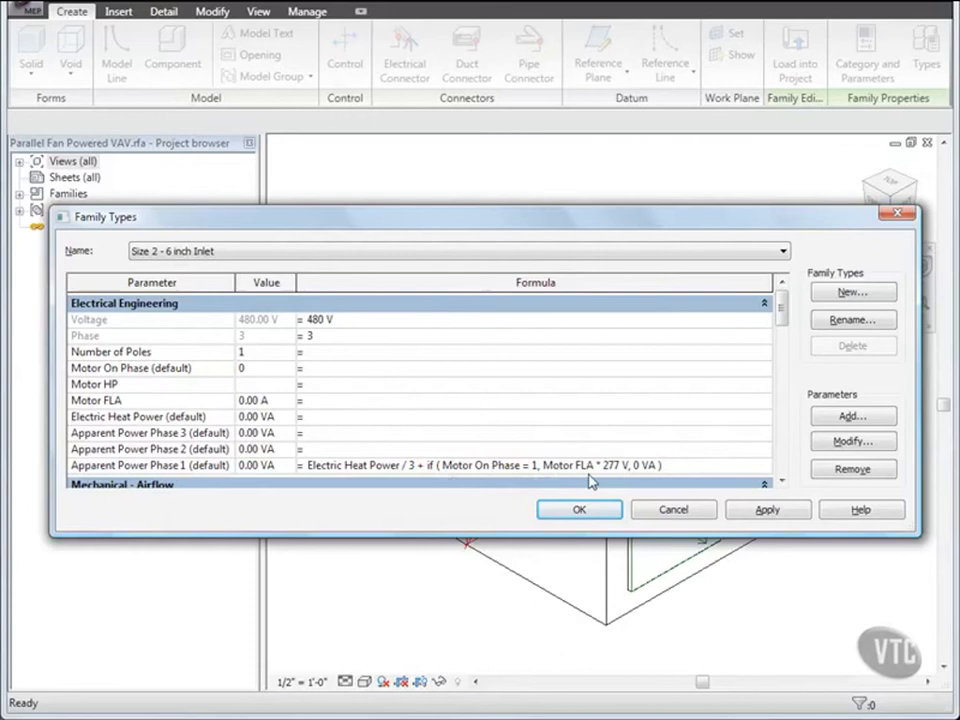
click(668, 469)
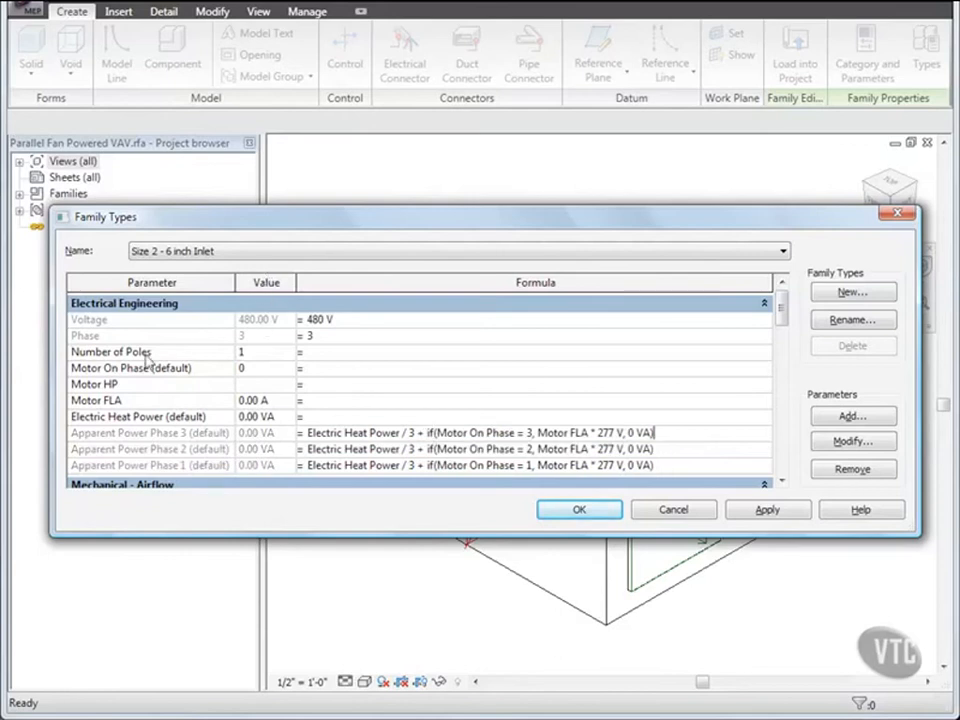
Set Number of Poles to 3 and Motor On Phase to 1 for the Size 2 - 6 inch Inlet type.
click(279, 356)
click(288, 351)
click(288, 351)
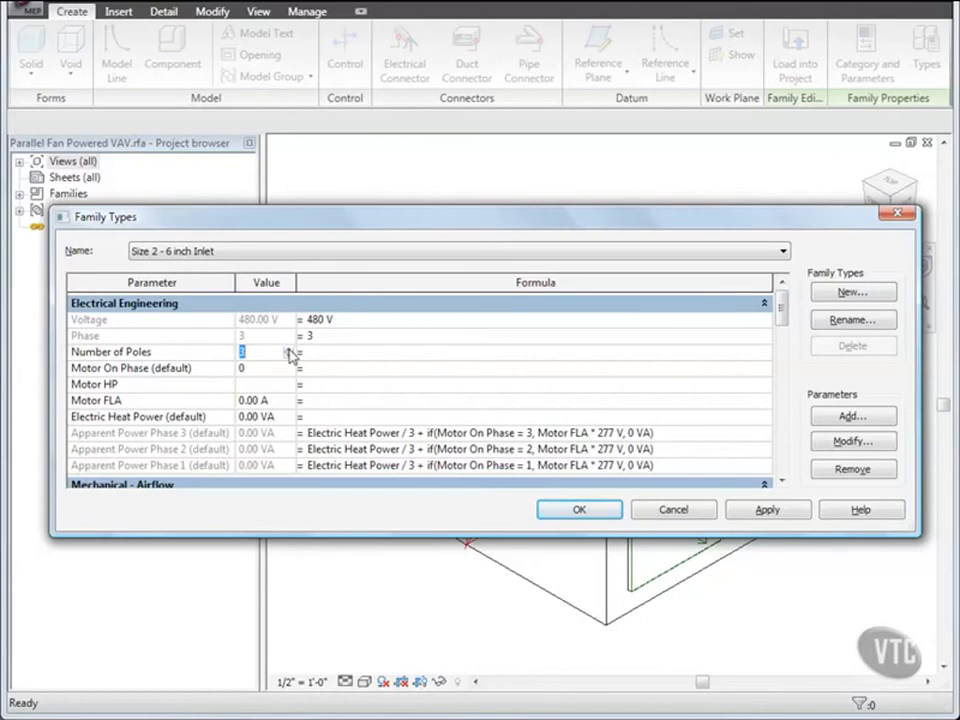
click(287, 369)
Set Motor HP to 1/6 and Motor FLA to 1.3 A for the Size 2 - 6 inch Inlet type.
click(254, 385)
text(1/6)
drag(256, 402, 206, 400)
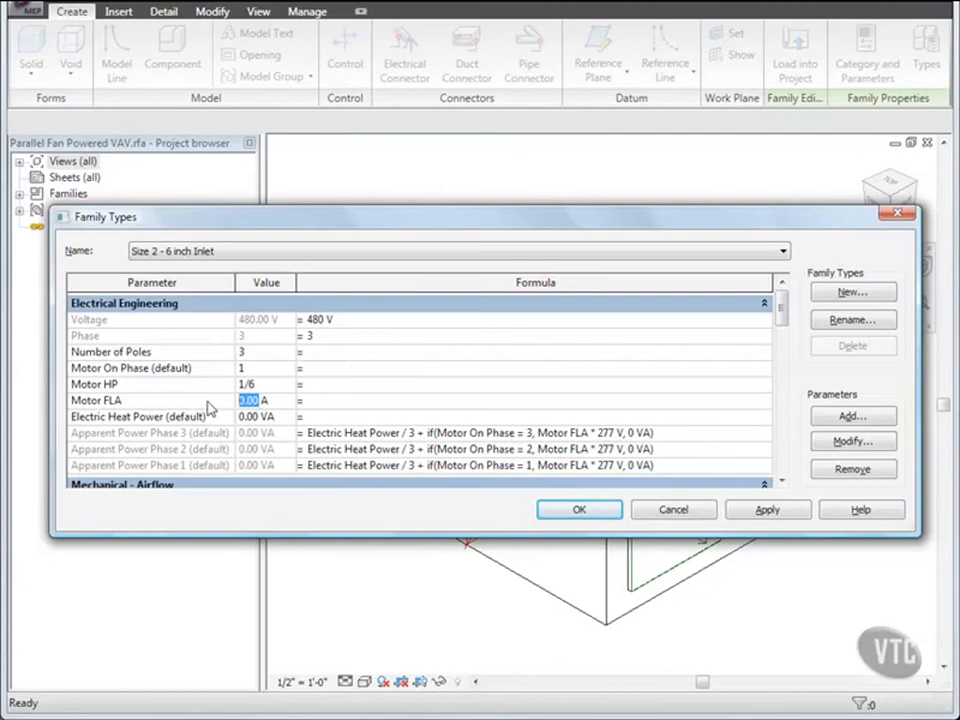
text(1.3)
key(Return)
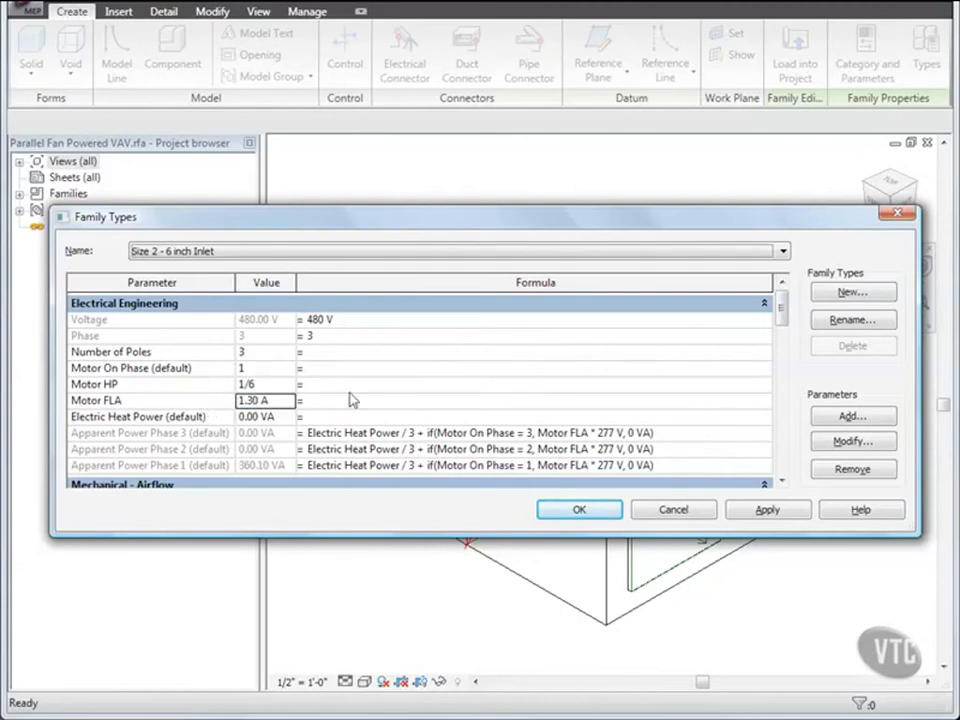
Create a new family type named Size 3 - 8 inch Inlet.
click(849, 293)
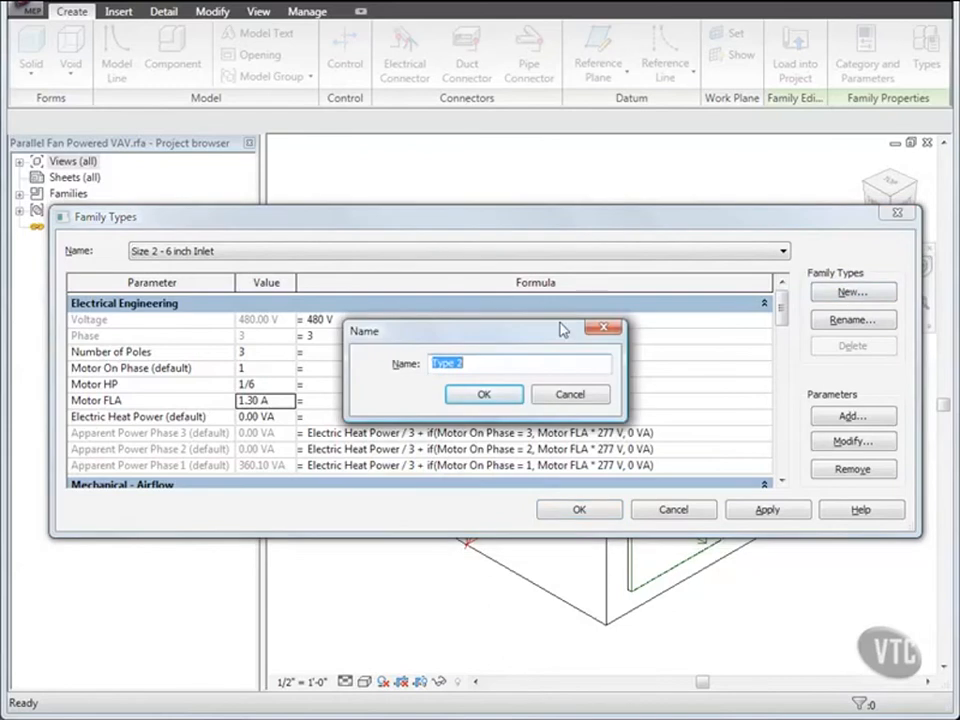
text(Size 3 - 8 inch Inlet)
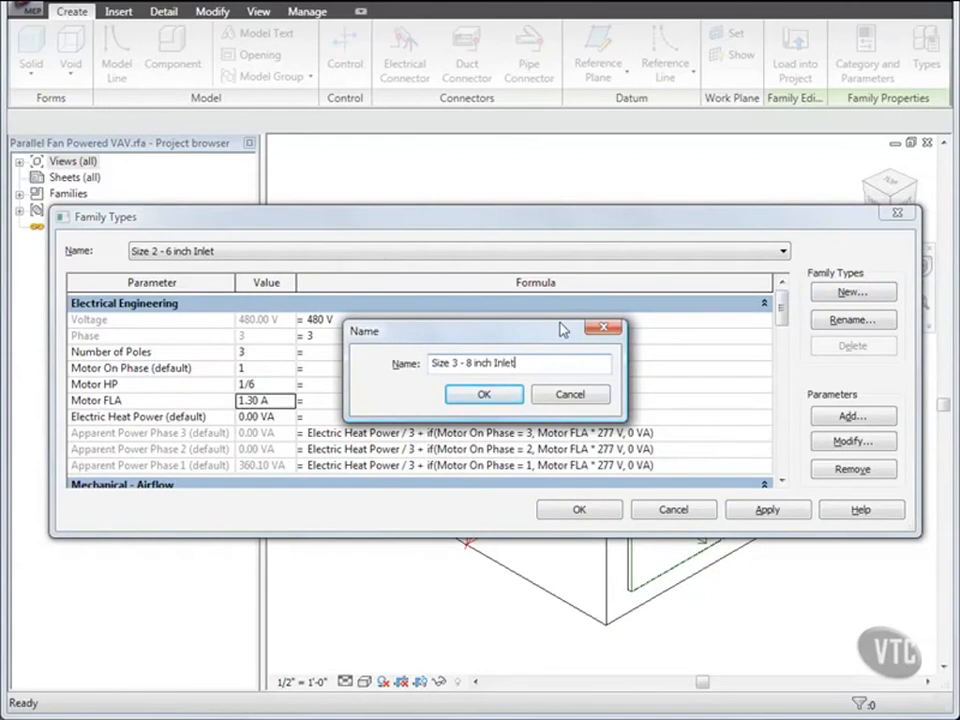
click(485, 394)
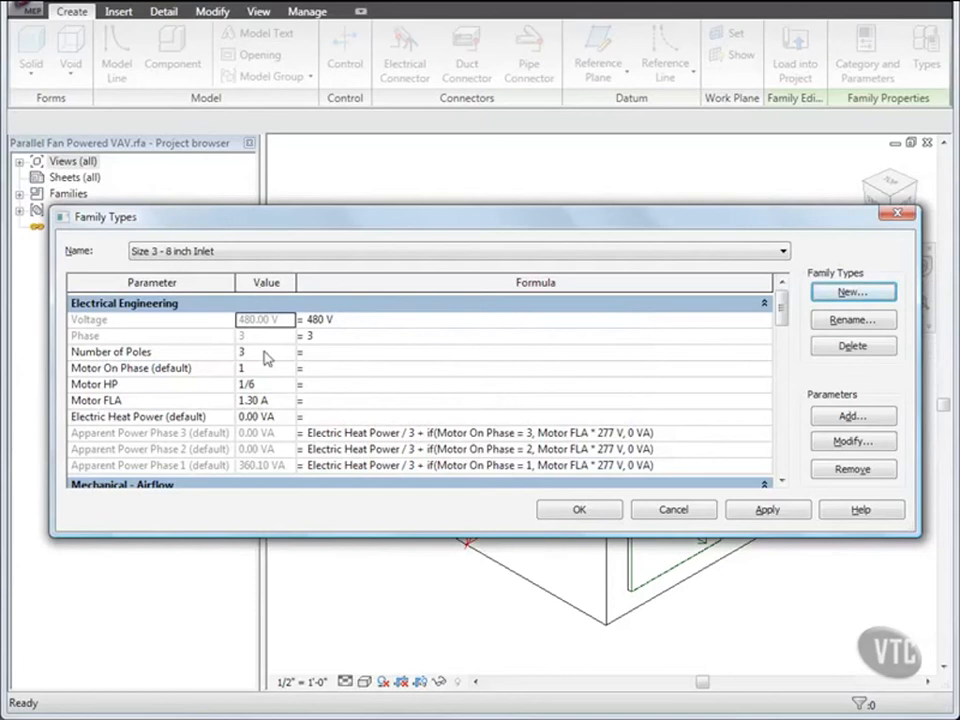
Set Motor HP to 1/4 and Motor FLA to 2.2 A for the Size 3 - 8 inch Inlet type and accept the family types.
click(256, 384)
click(262, 384)
key(BackSpace)
text(4)
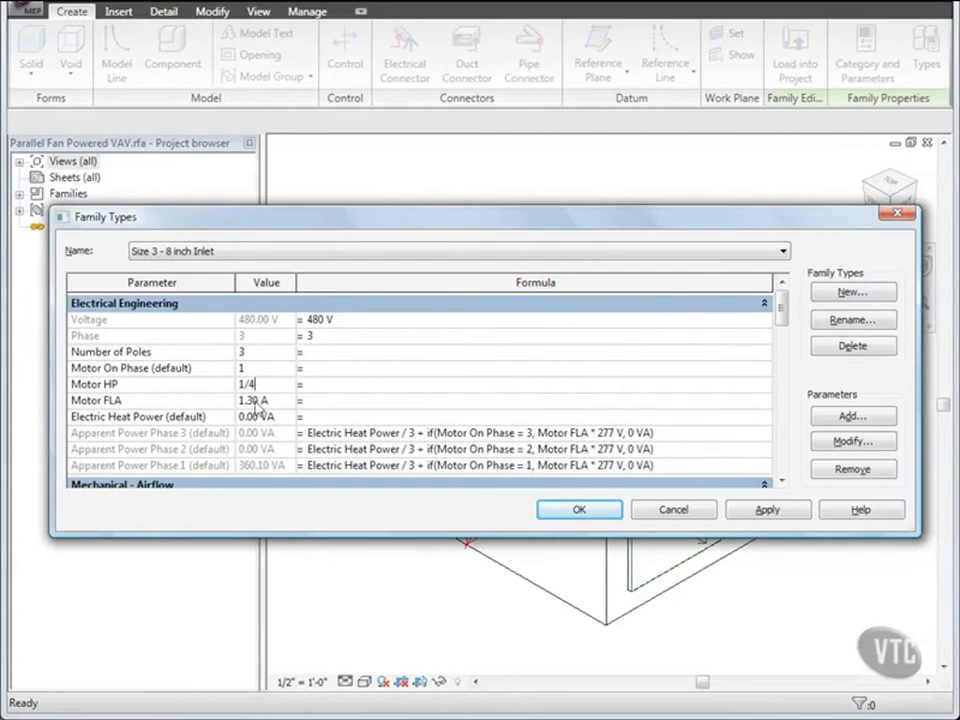
drag(255, 400, 229, 401)
text(2.2)
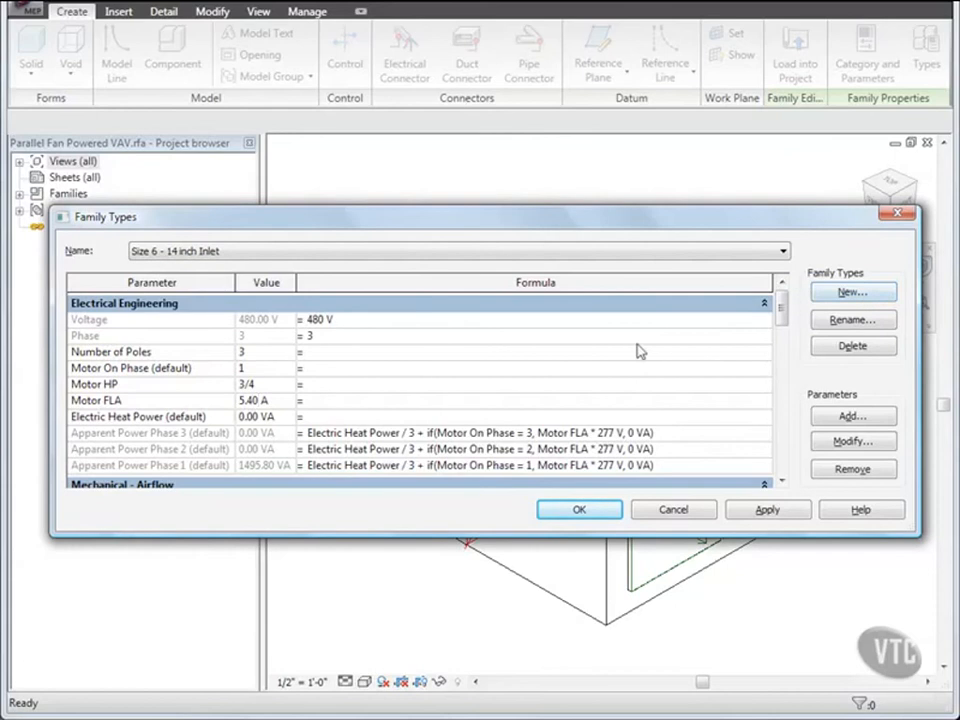
click(576, 511)
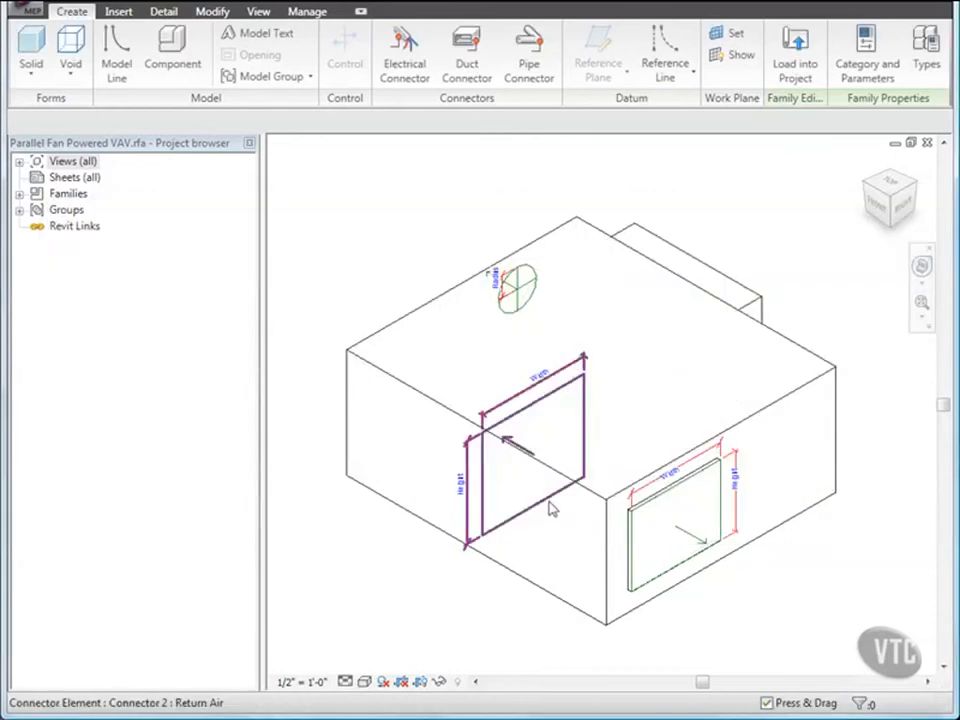
Save the family to the Desktop as Parallel Fan Powered VAV.rfa.
click(28, 11)
mouse_move(70, 228)
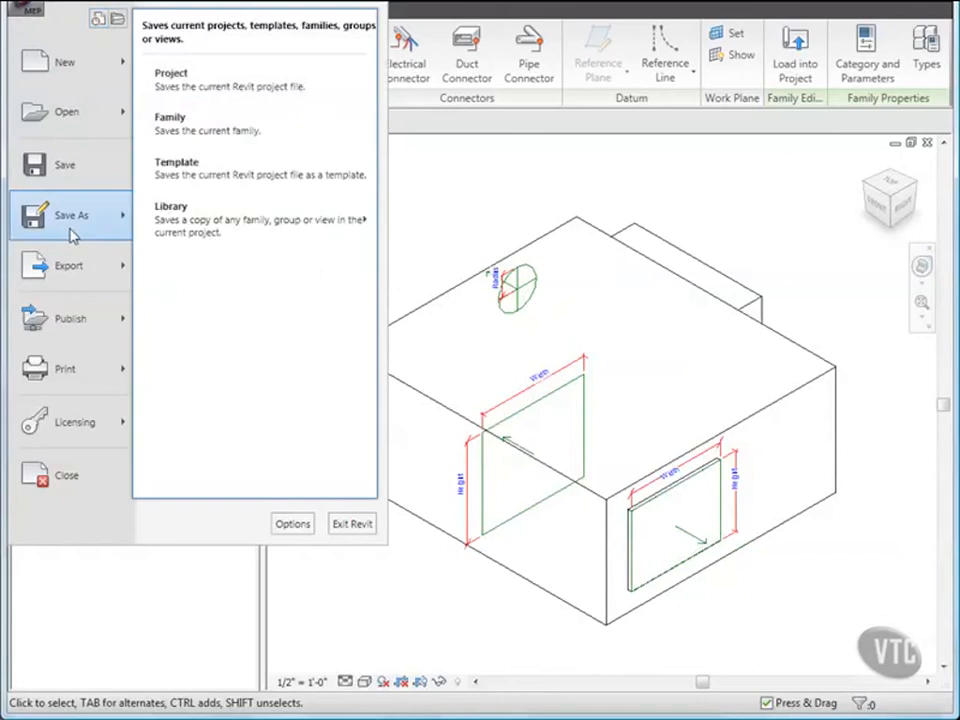
click(200, 123)
drag(231, 306, 240, 450)
click(182, 372)
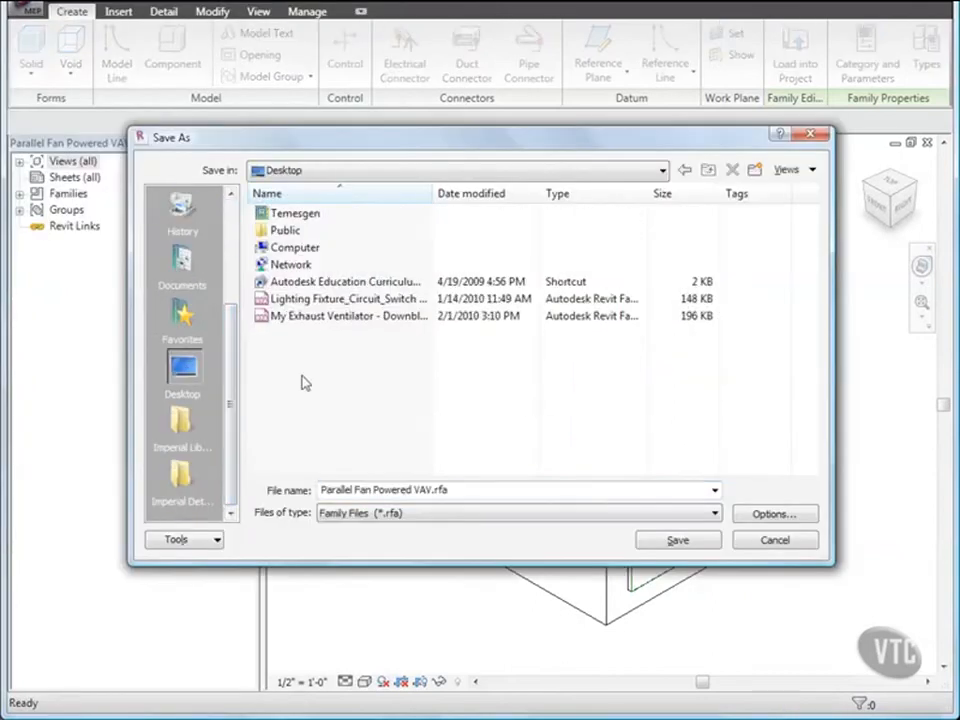
click(678, 541)
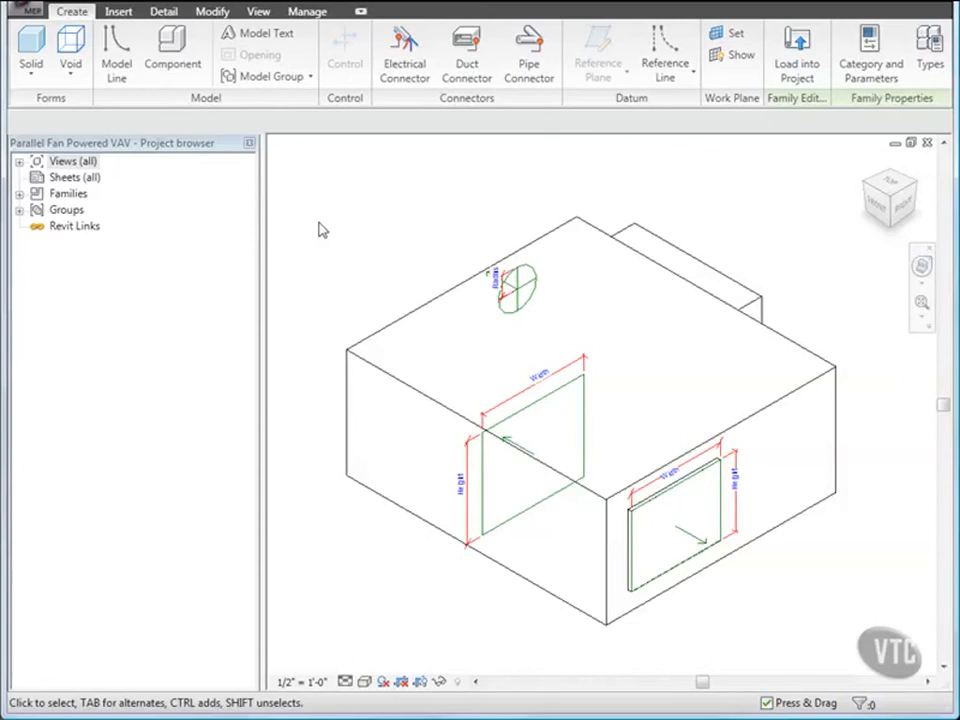
click(258, 12)
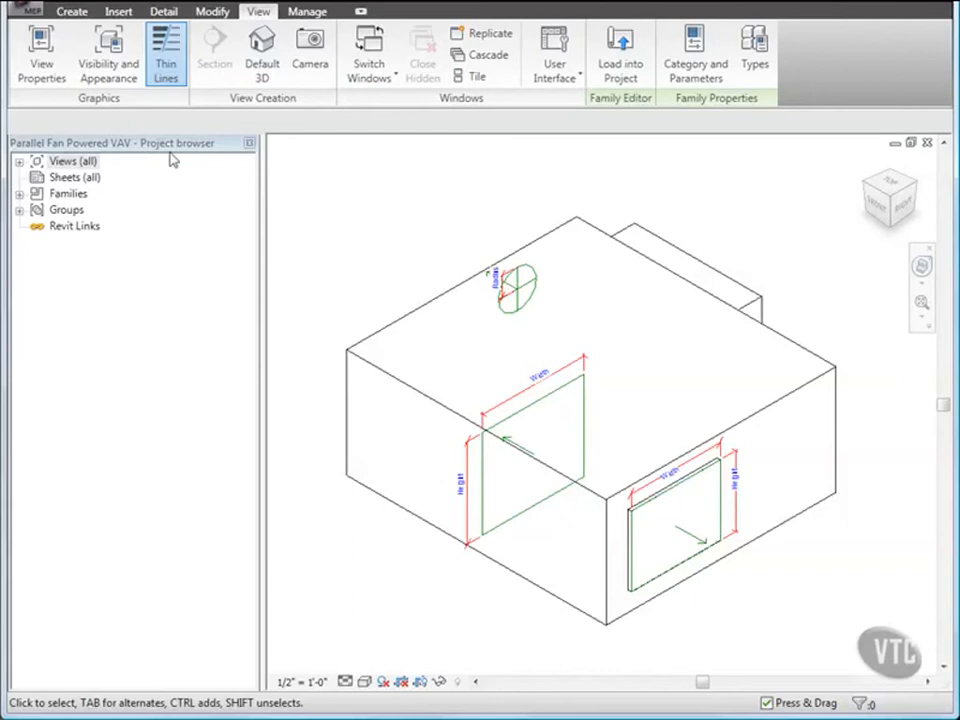
click(393, 80)
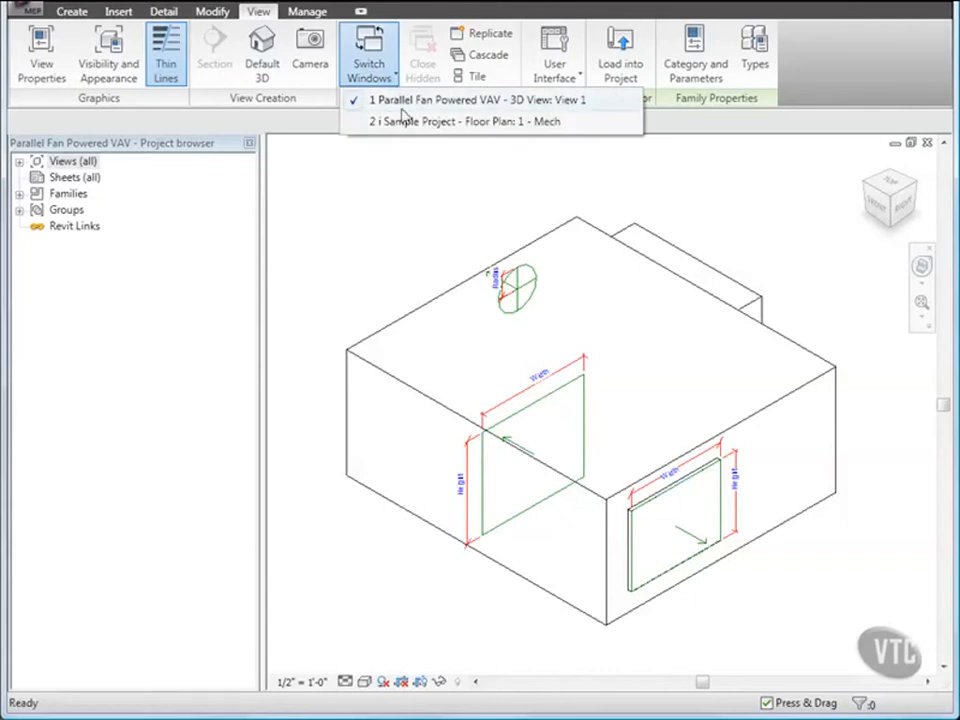
click(351, 195)
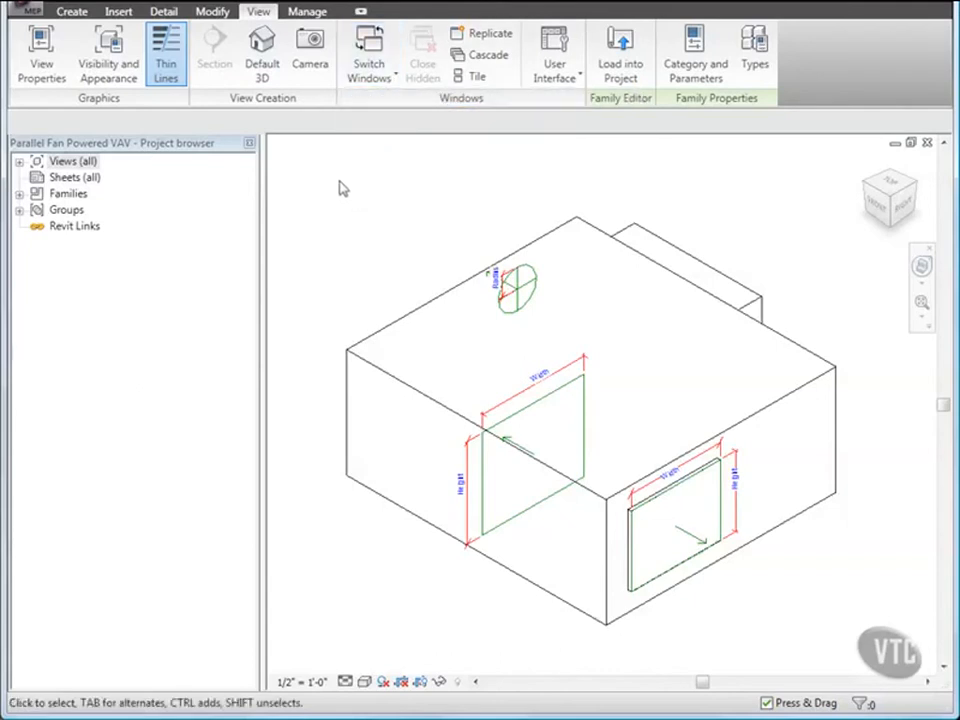
click(74, 13)
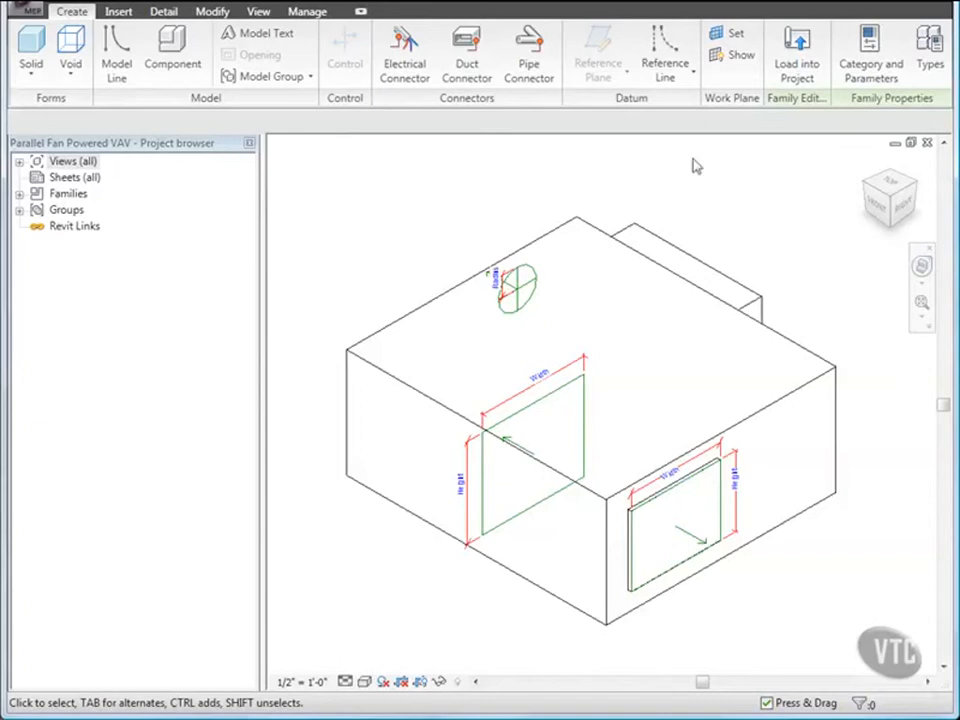
Place a Power - Unbalanced electrical connector on the outer face of the small box on the VAV unit's side.
click(893, 178)
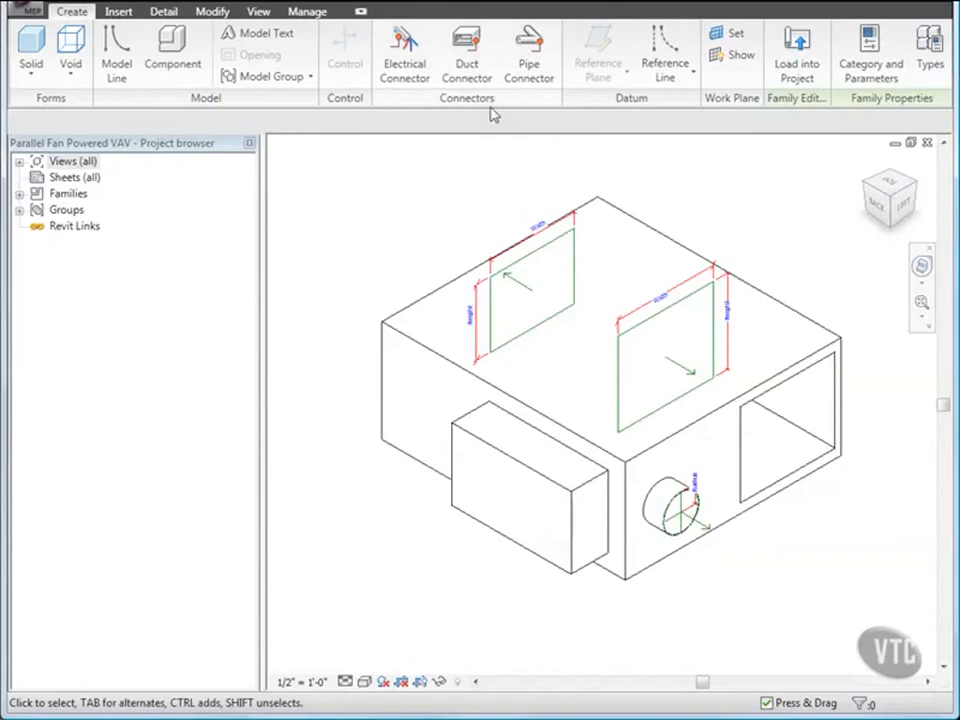
click(412, 66)
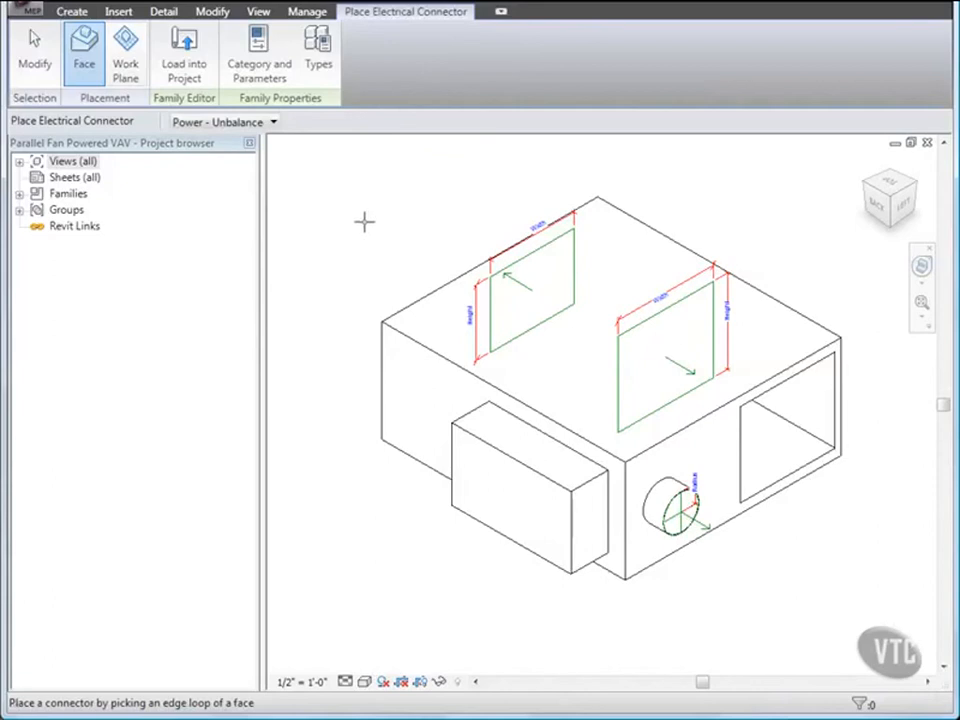
click(486, 442)
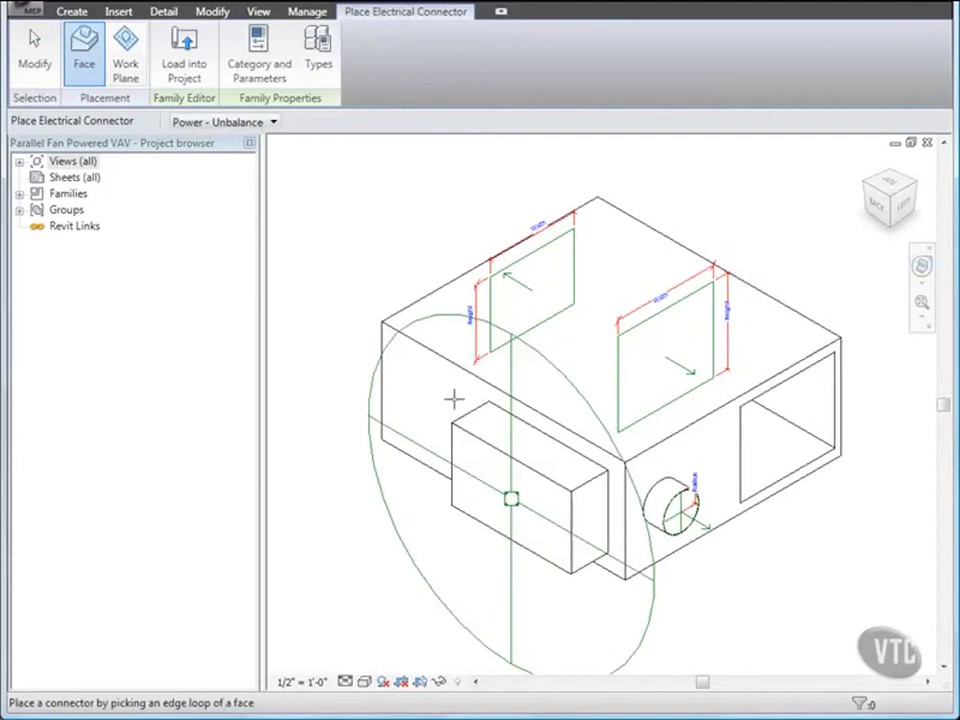
click(37, 55)
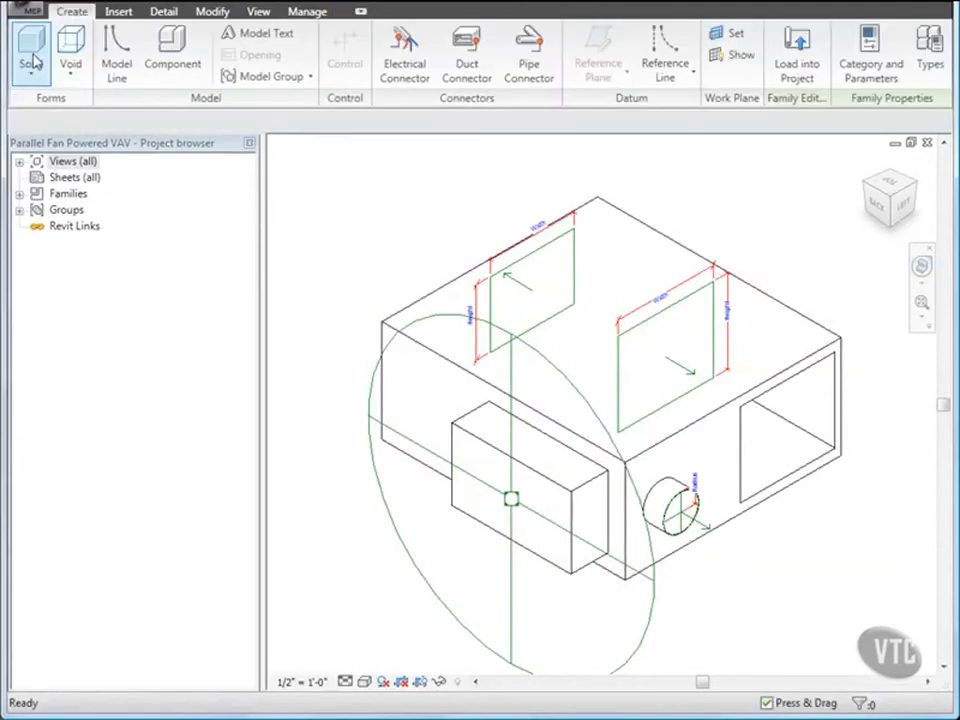
Link the electrical connector's Number of Poles and Voltage properties to the family parameters of the same names.
click(428, 326)
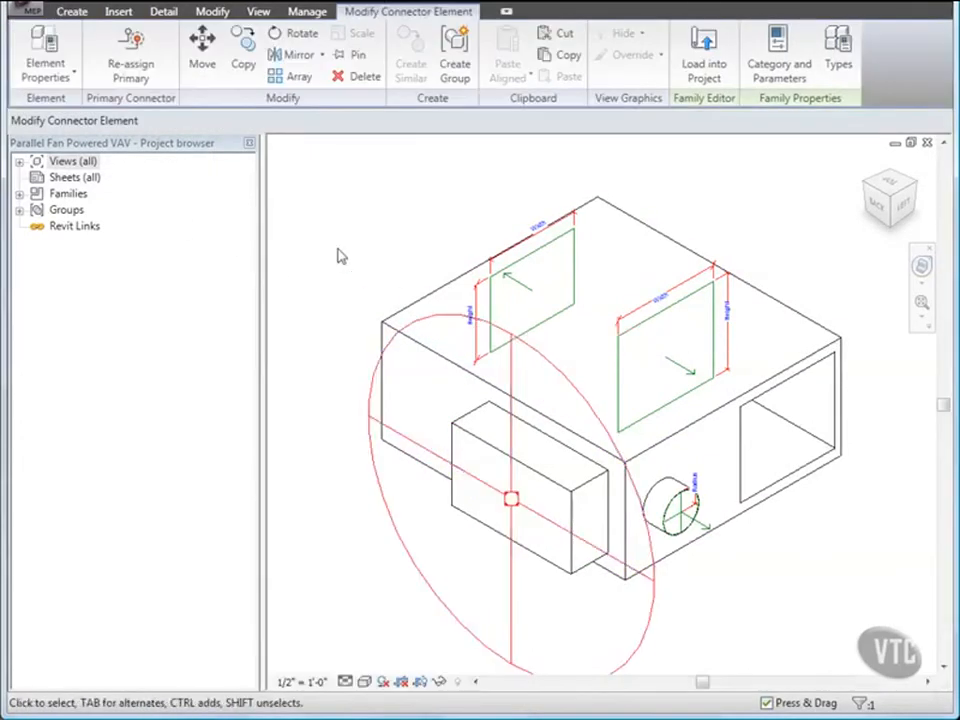
click(45, 70)
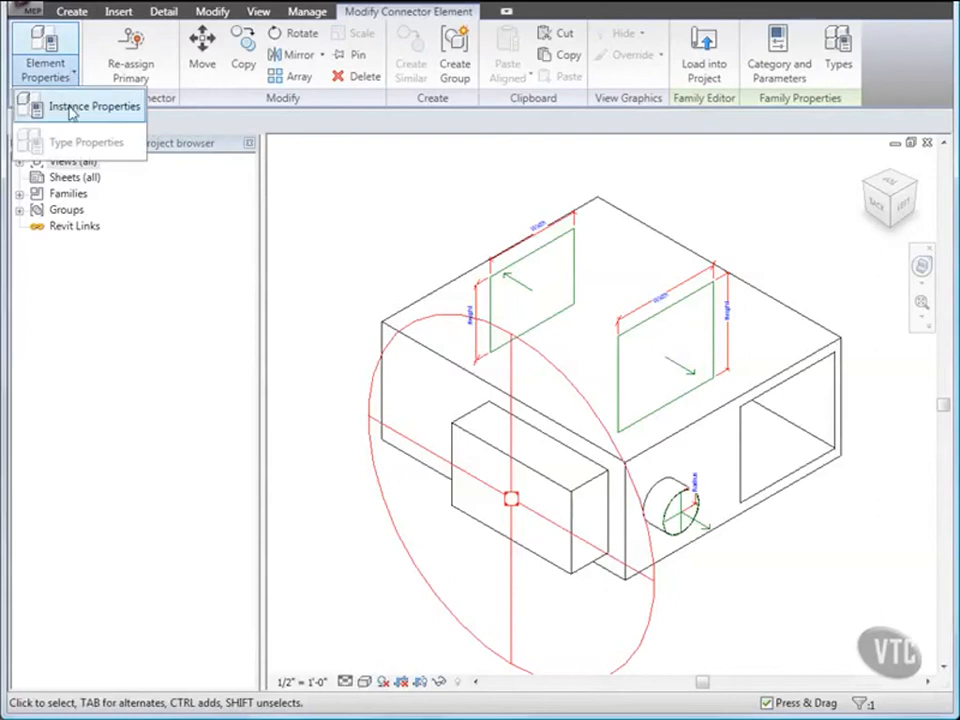
click(72, 110)
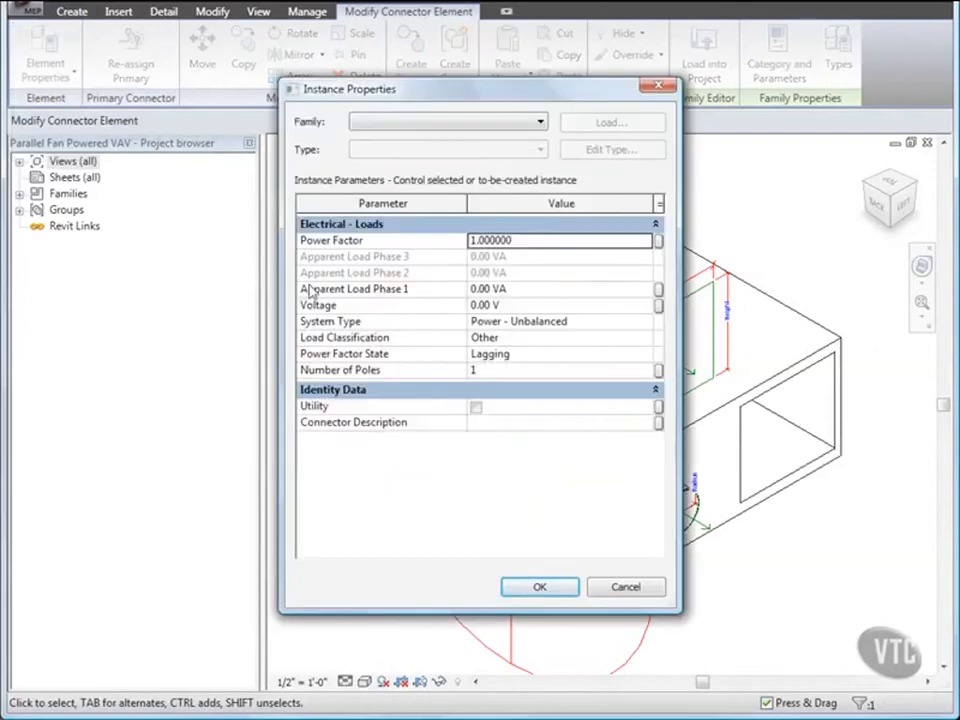
click(658, 372)
click(403, 298)
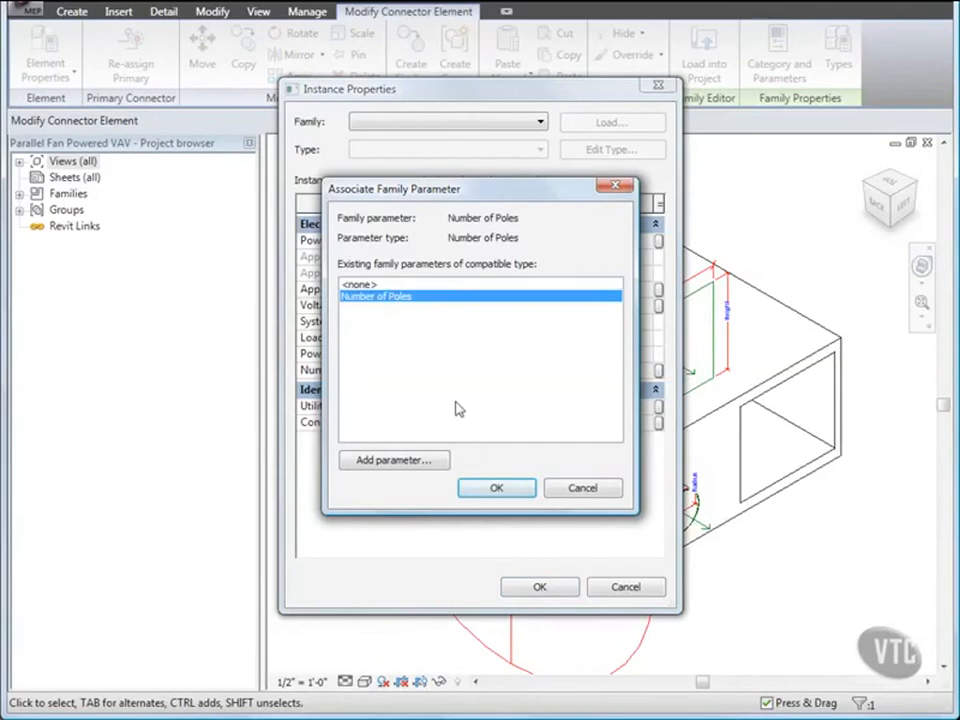
click(496, 487)
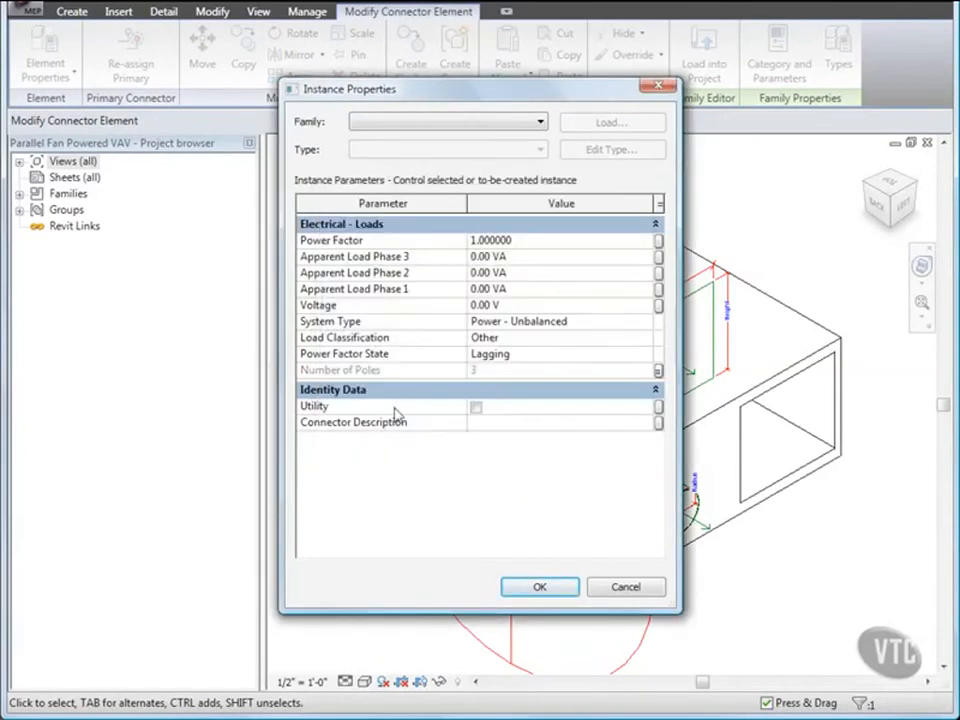
click(658, 305)
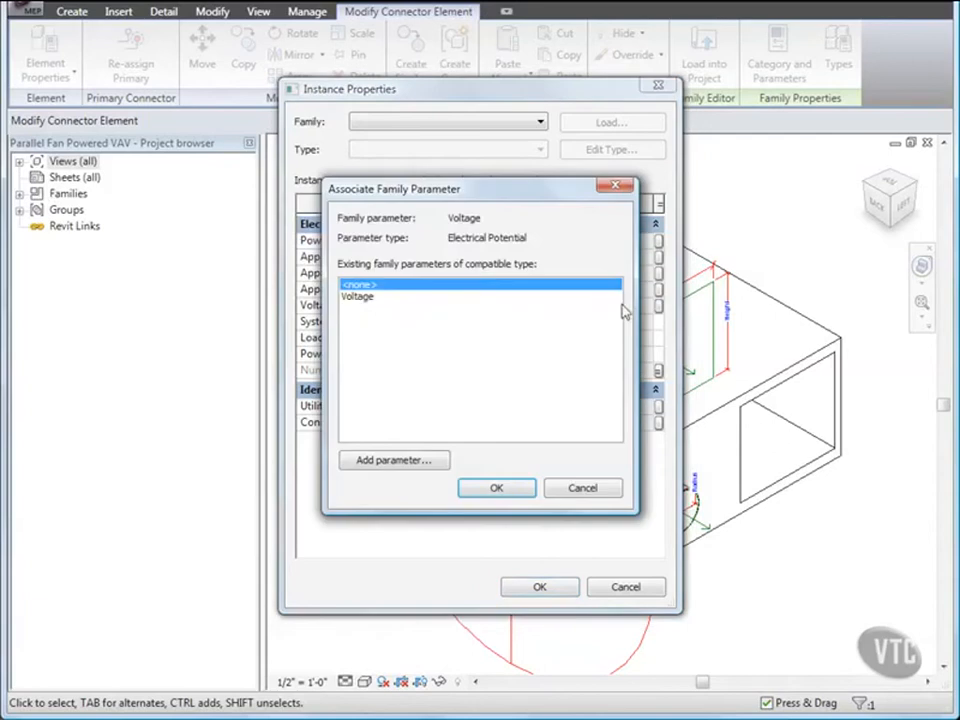
click(365, 298)
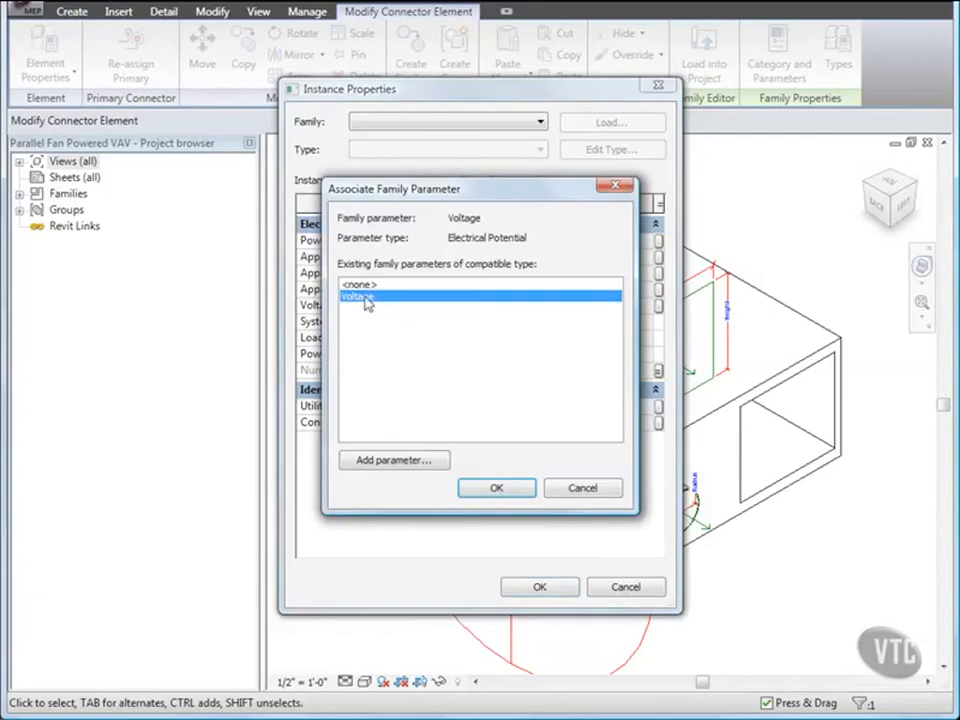
click(502, 490)
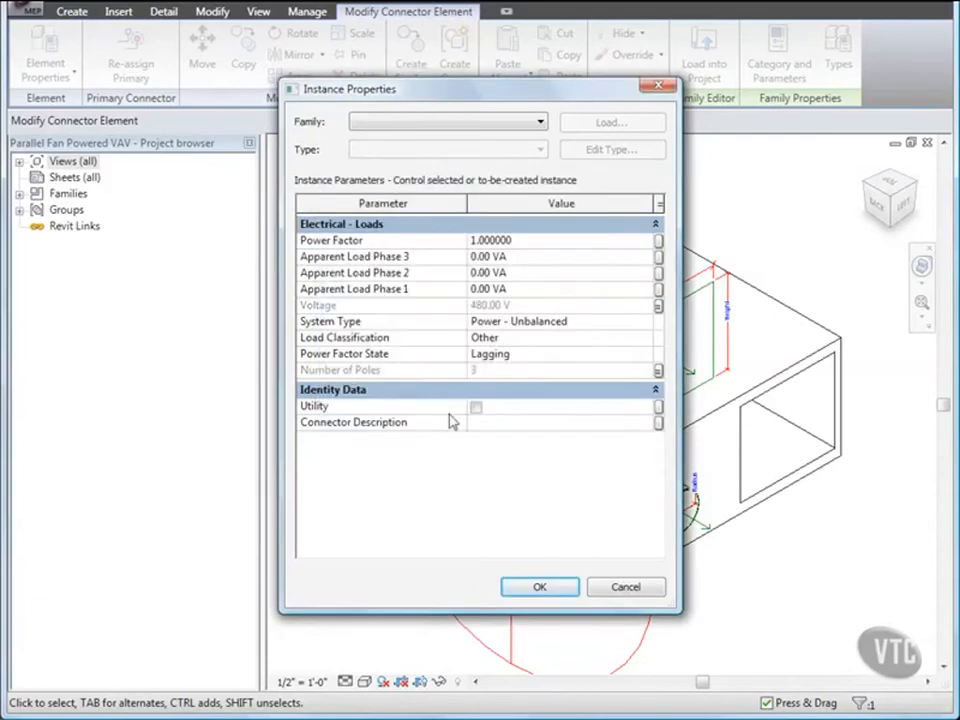
Link the connector's Apparent Load Phase 1, 2 and 3 to the Apparent Power Phase 1, 2 and 3 family parameters.
click(658, 291)
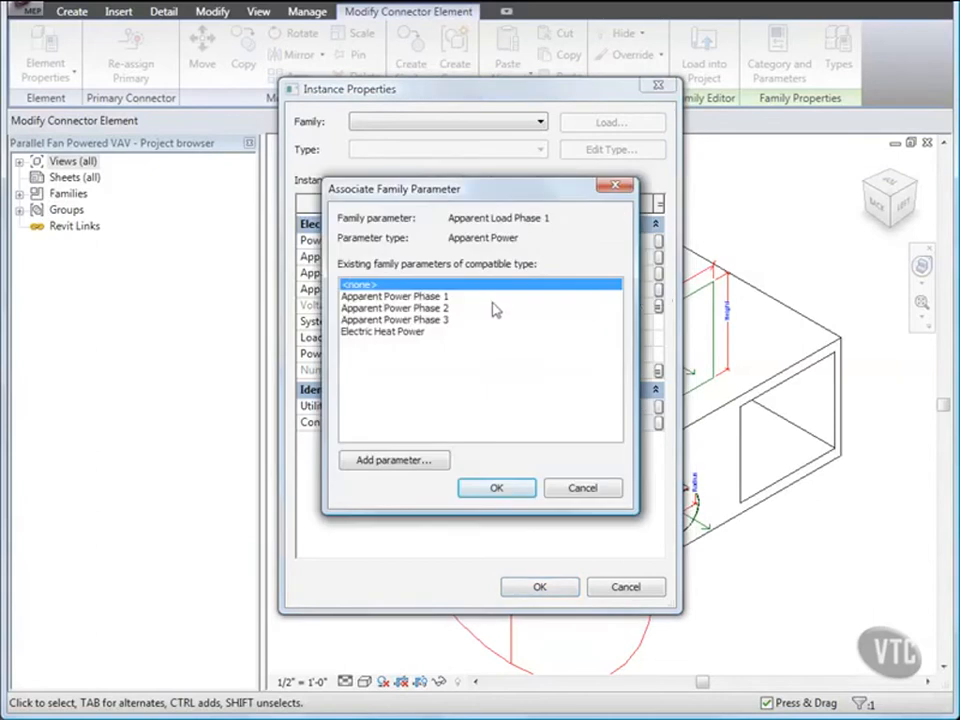
click(403, 297)
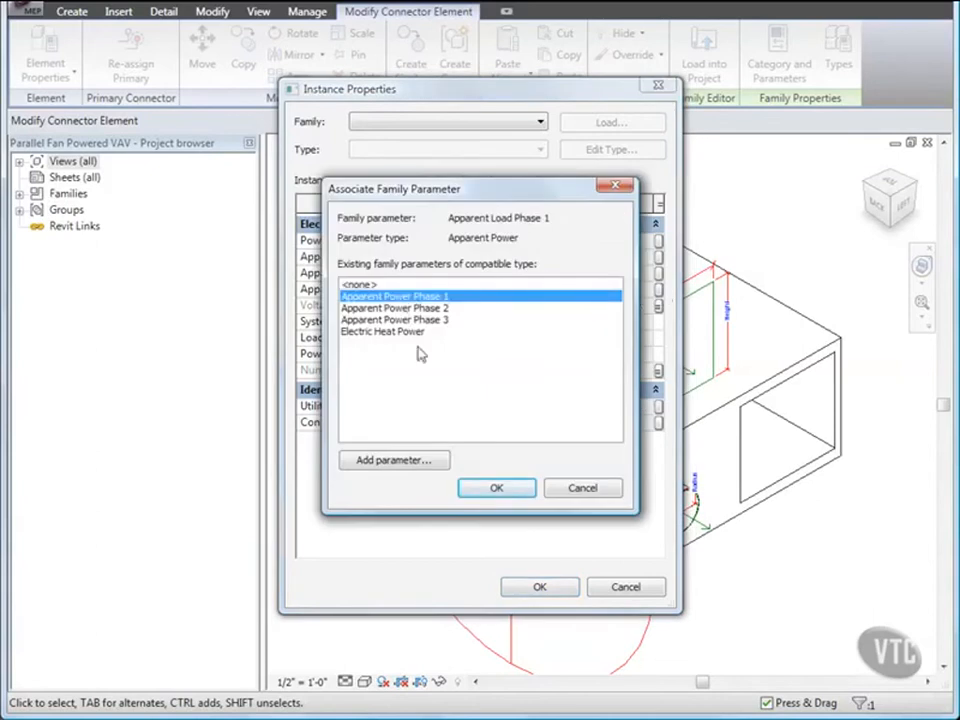
click(494, 490)
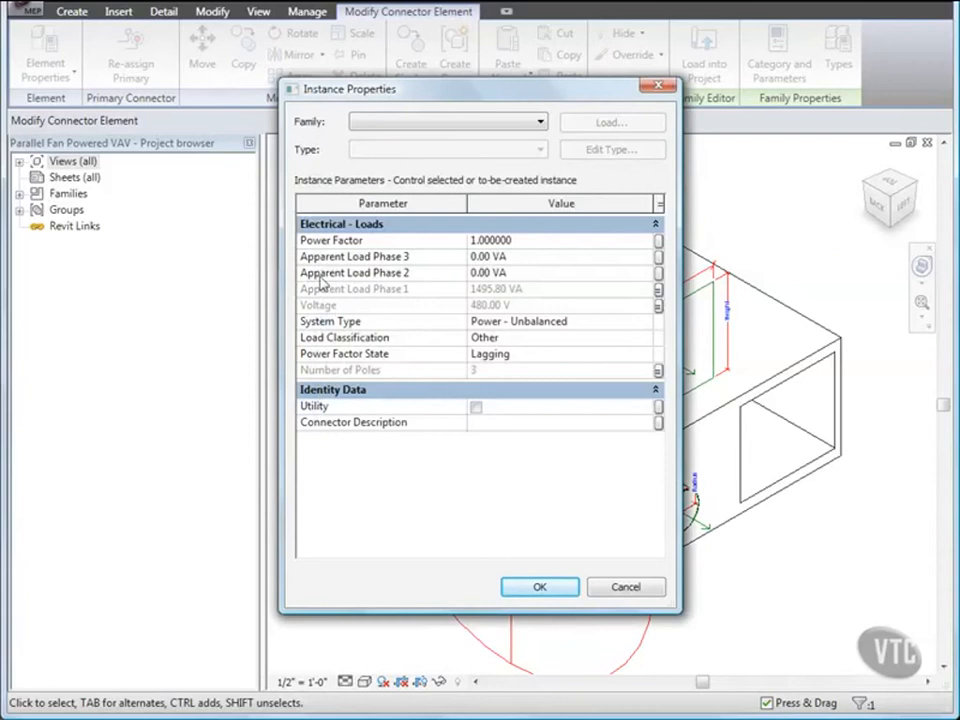
click(659, 276)
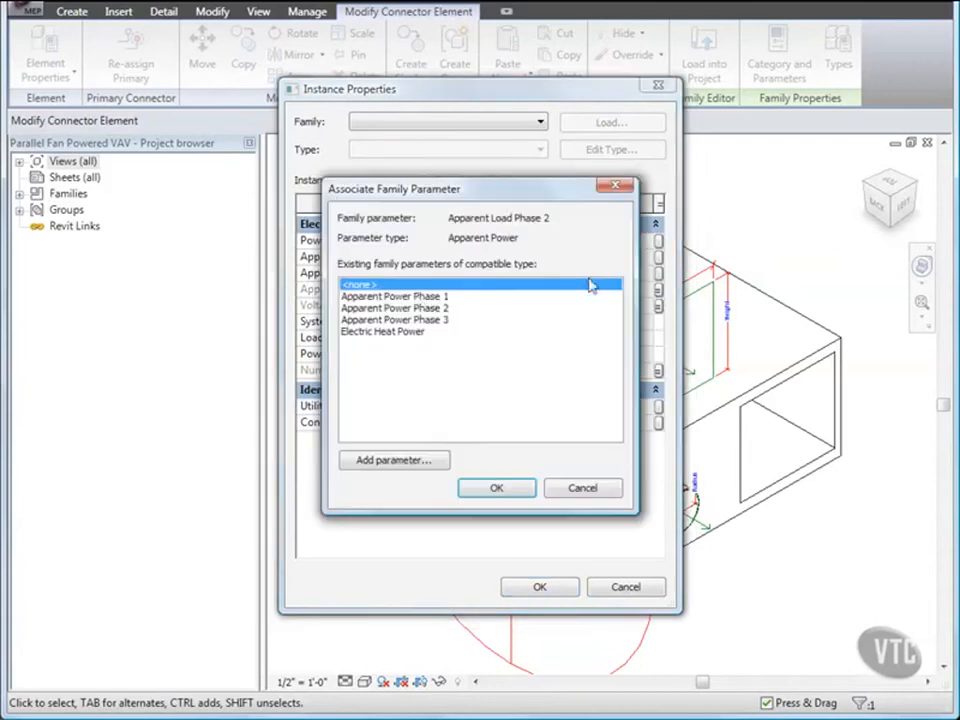
click(395, 308)
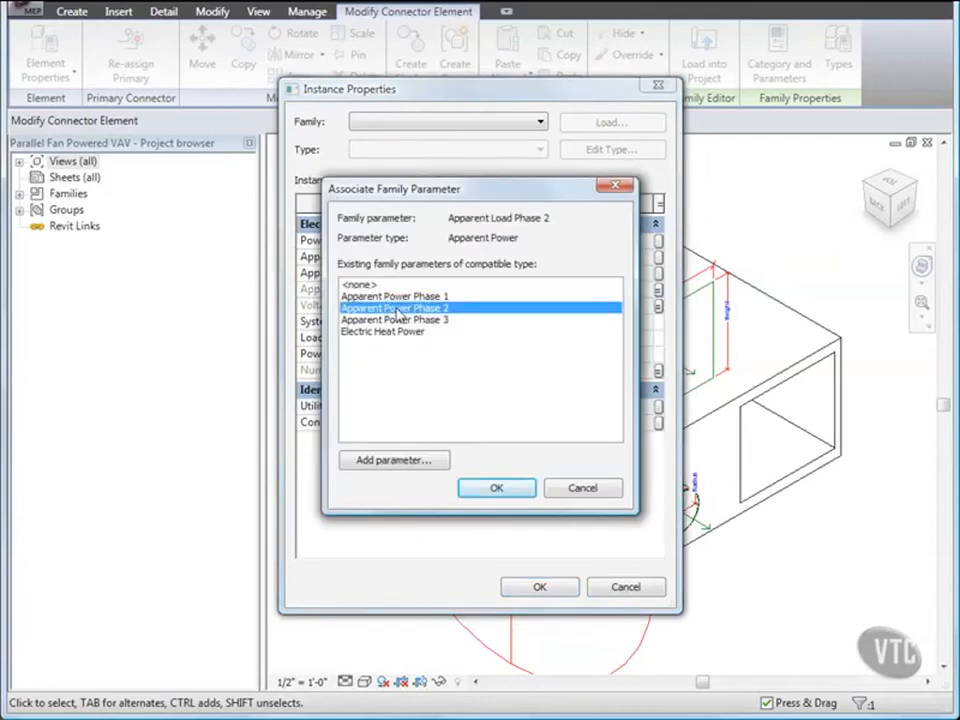
click(496, 488)
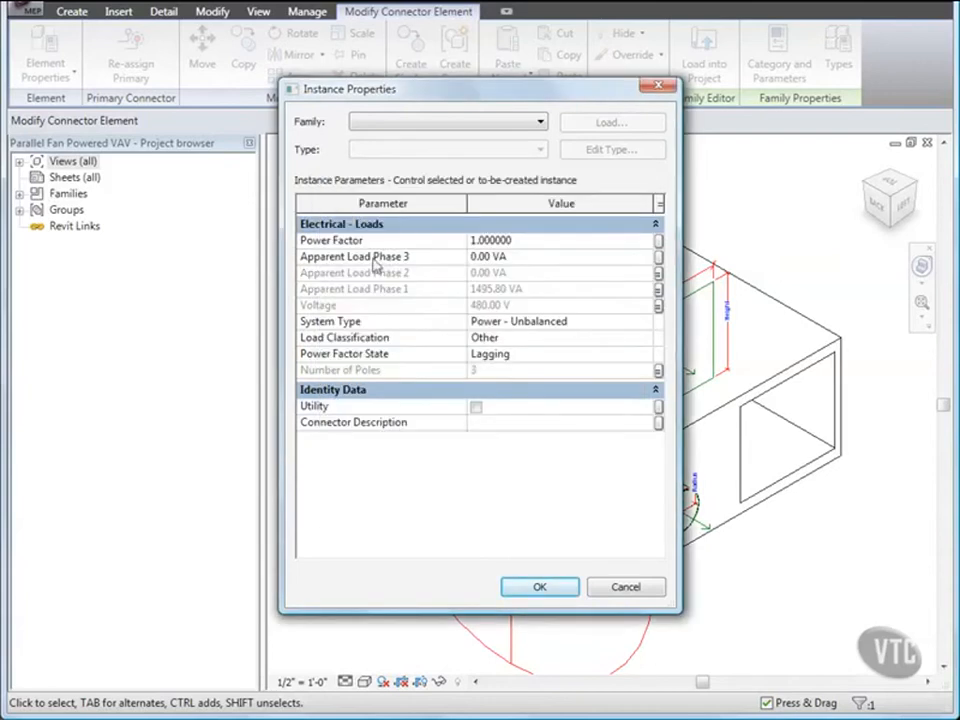
click(658, 257)
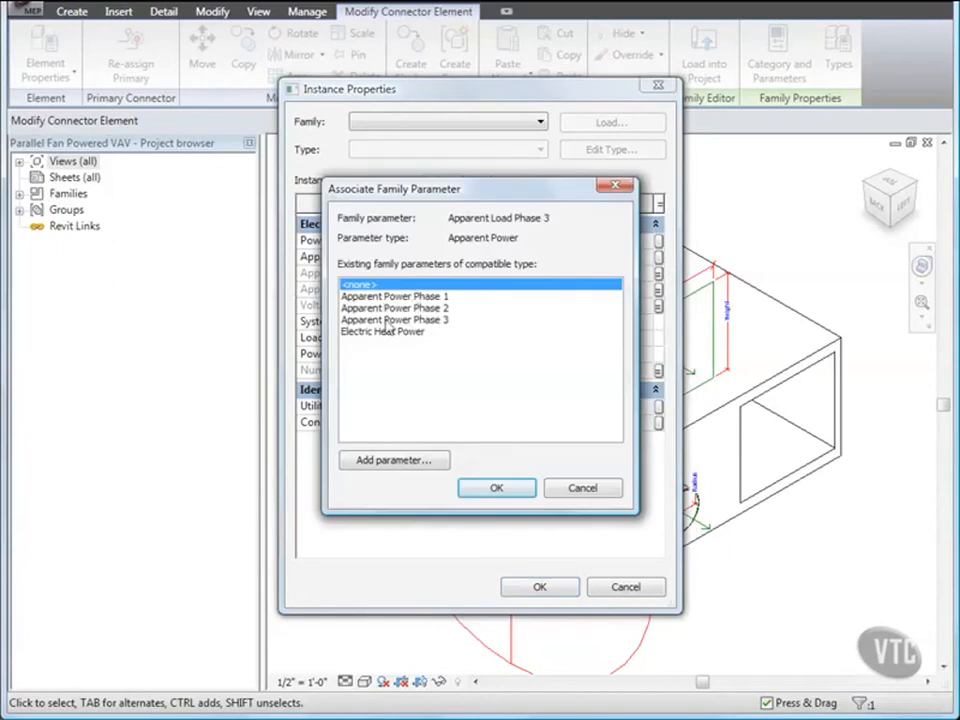
click(404, 321)
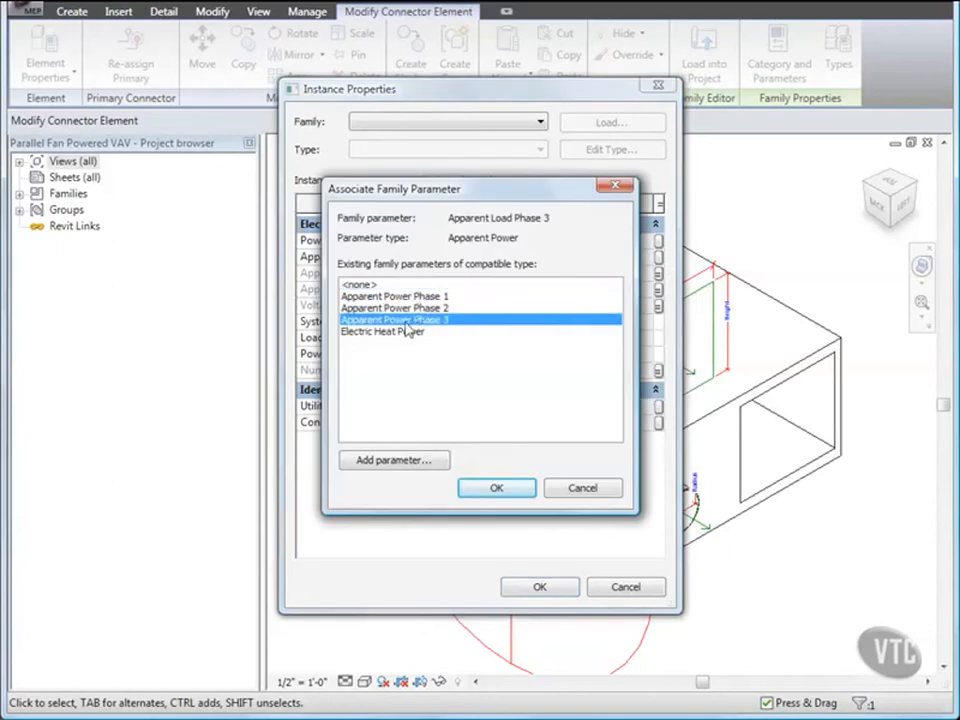
click(494, 487)
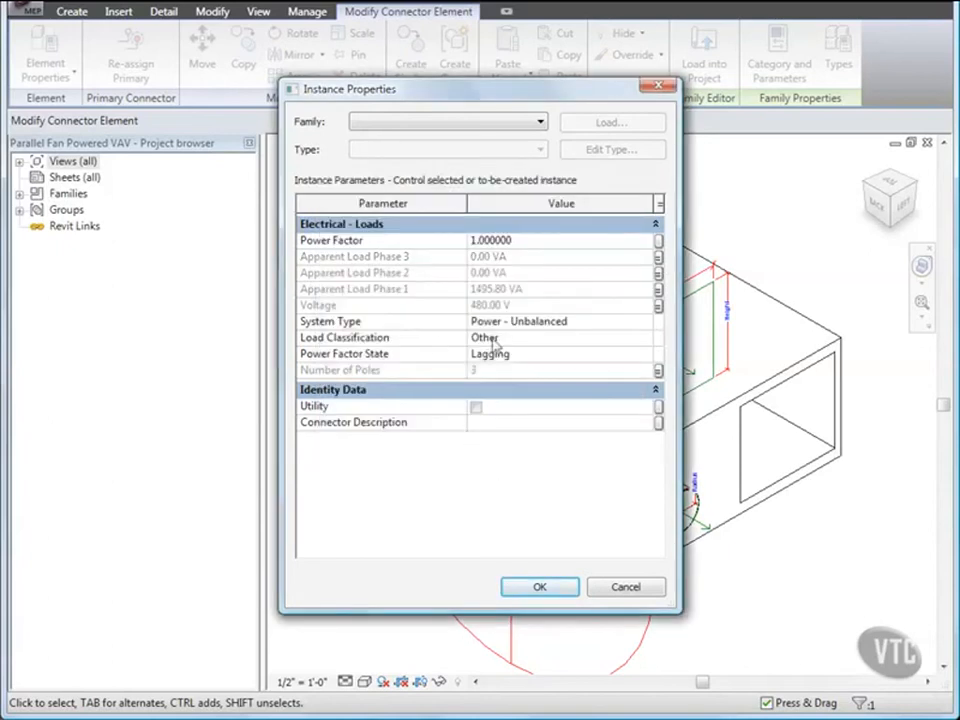
Set the electrical connector's Load Classification to HVAC and apply the connector properties.
click(577, 340)
click(644, 340)
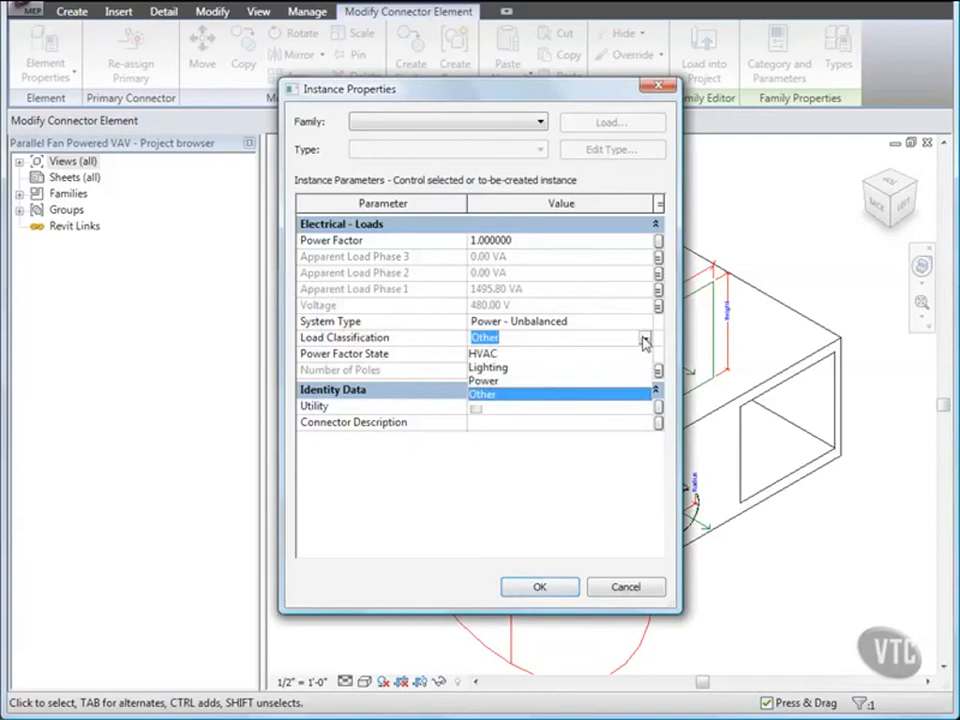
click(498, 355)
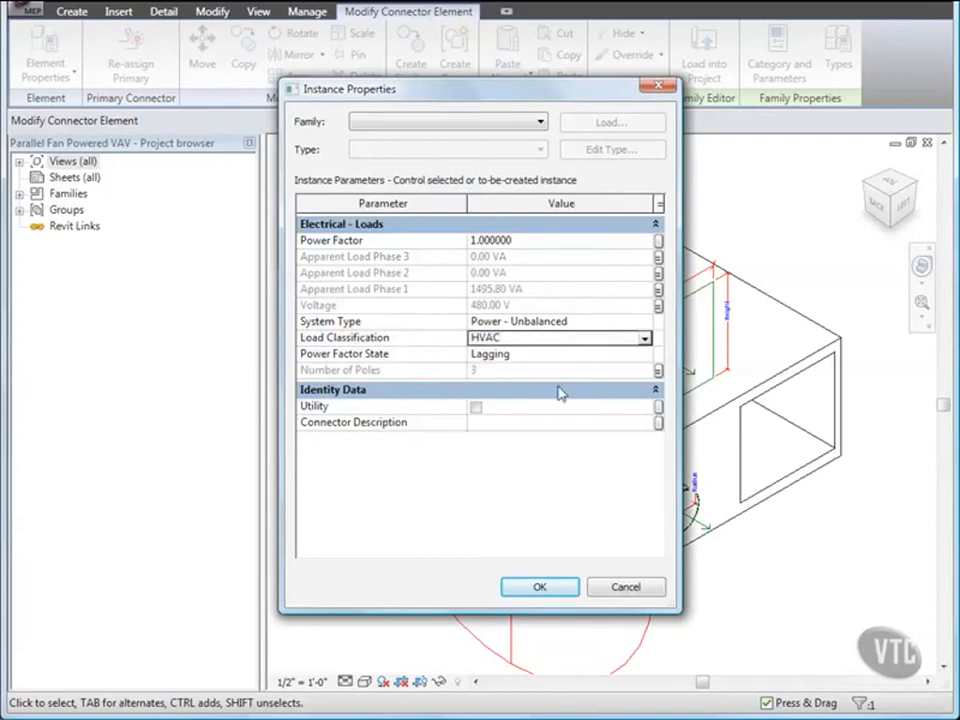
click(540, 587)
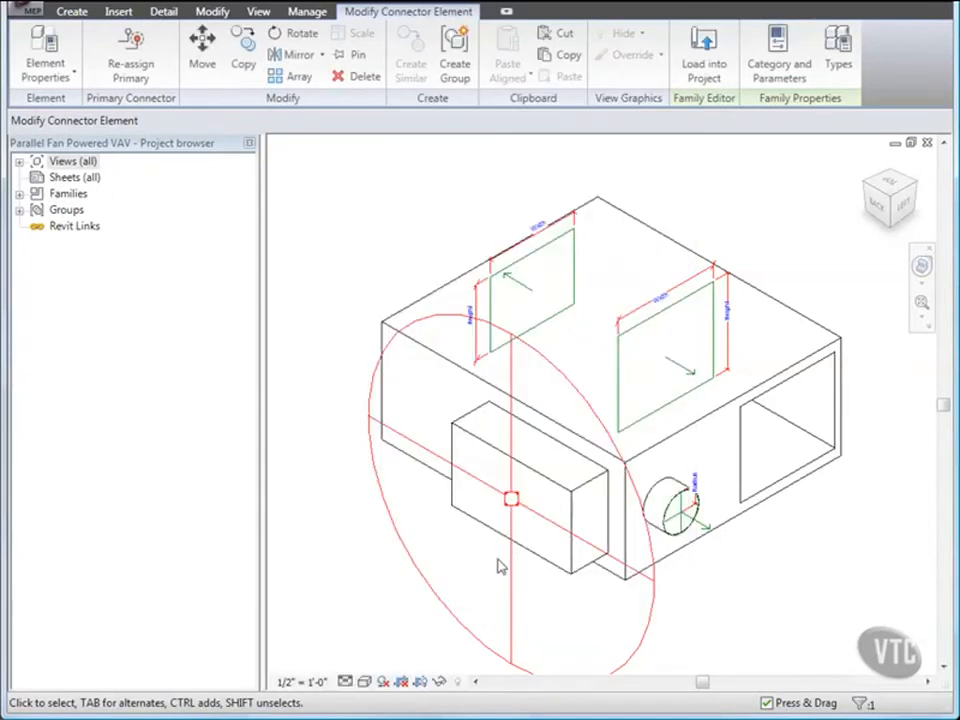
Save the family and load it into the sample project, overwriting the existing version and its parameter values.
click(28, 14)
click(56, 167)
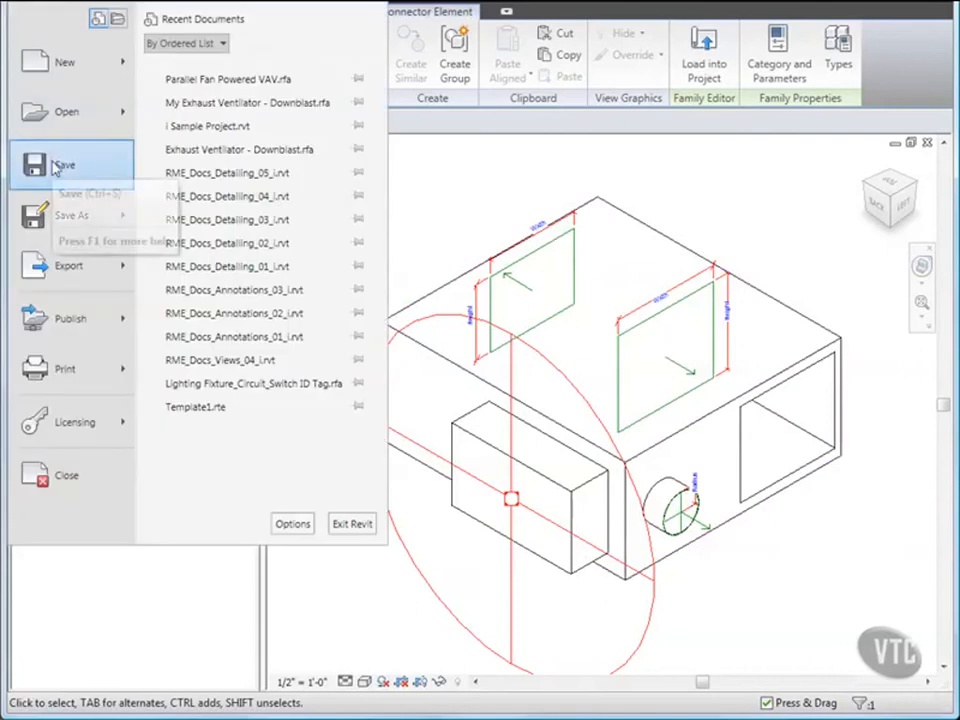
click(307, 369)
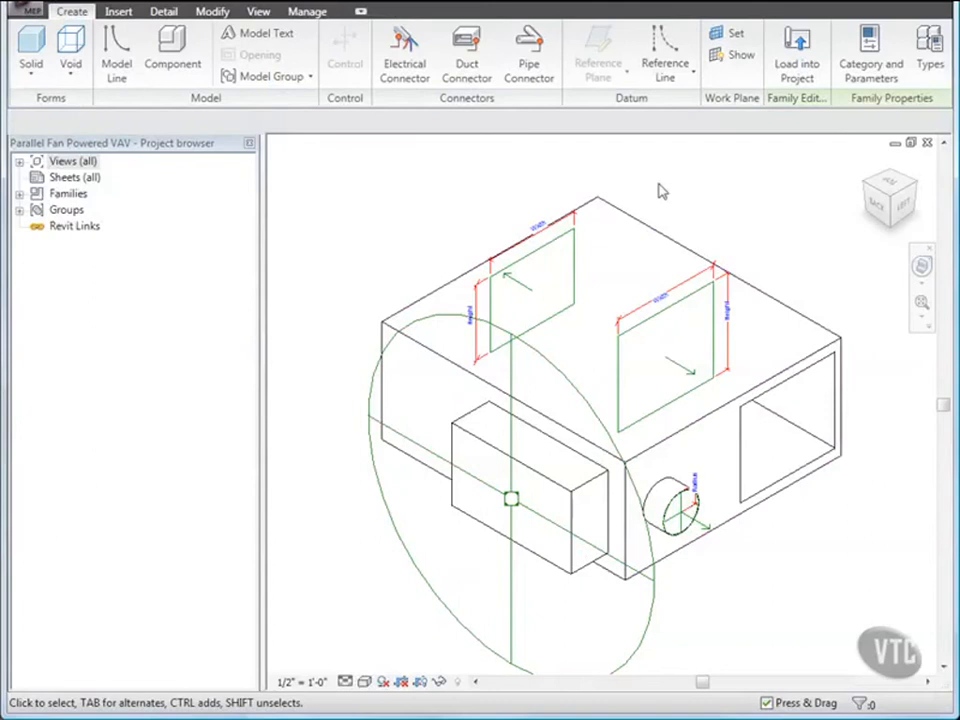
click(797, 66)
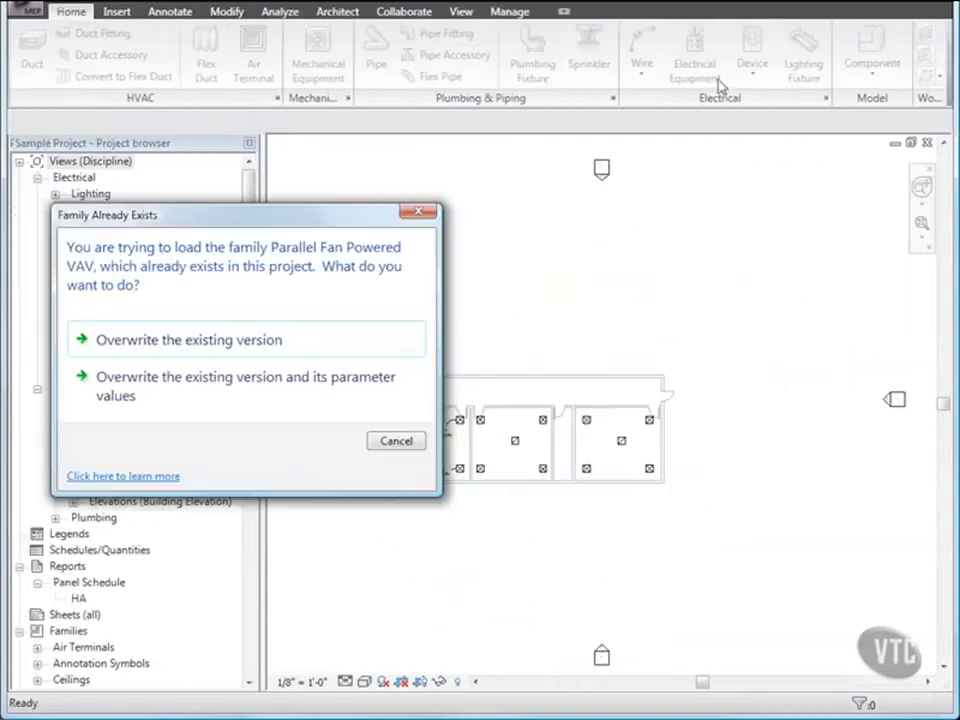
click(208, 396)
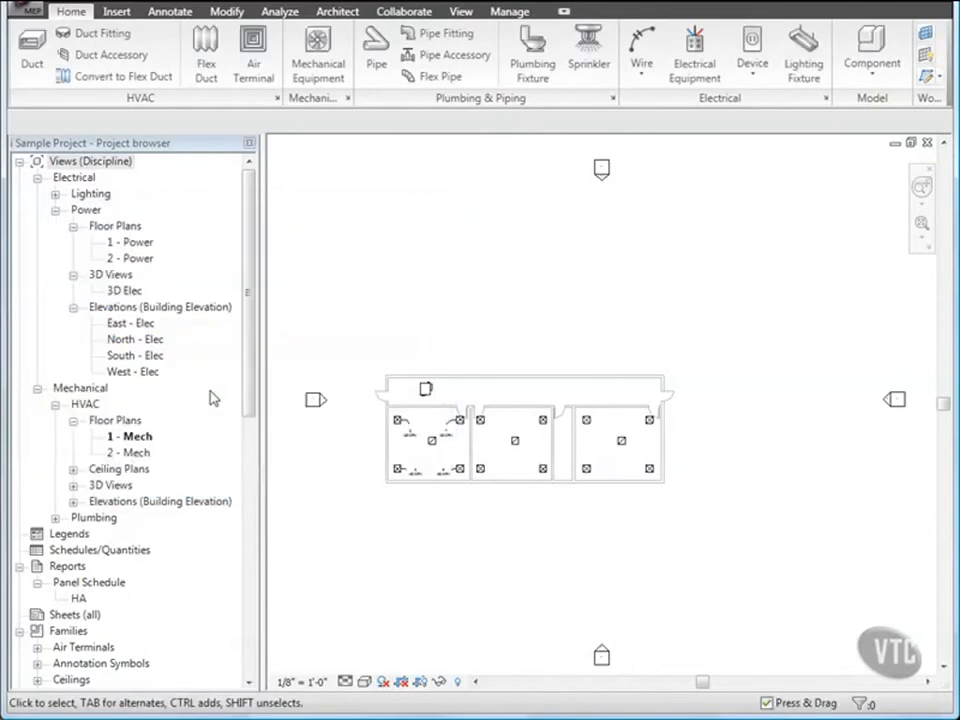
In the 1 - Power floor plan, create a power circuit for the VAV unit and assign it to panel HA.
double_click(137, 246)
scroll(424, 412, up, 3)
click(378, 343)
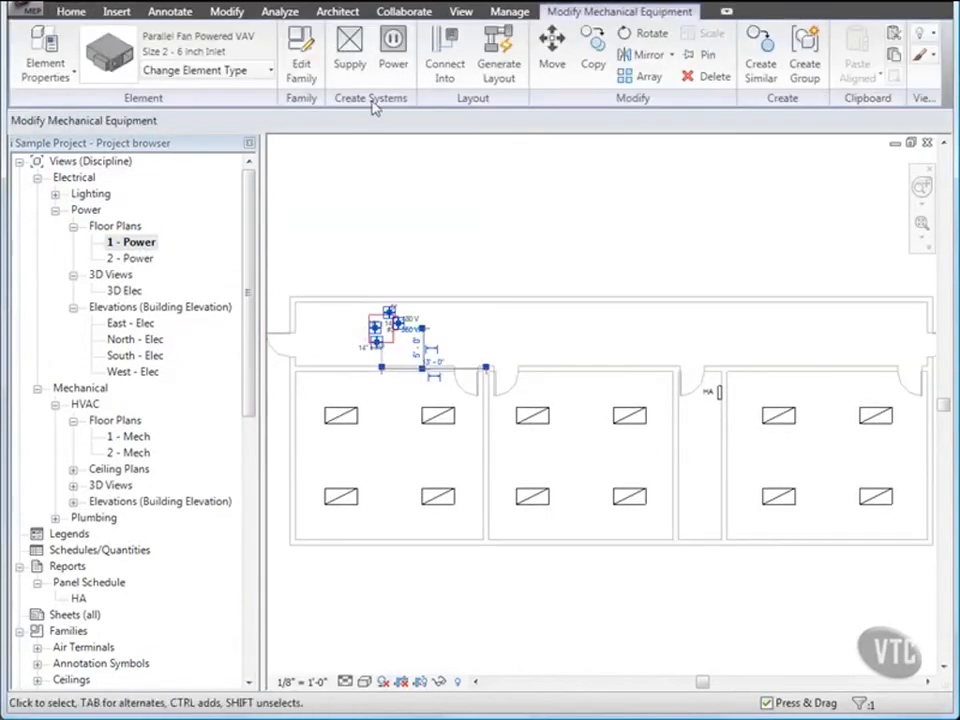
click(393, 45)
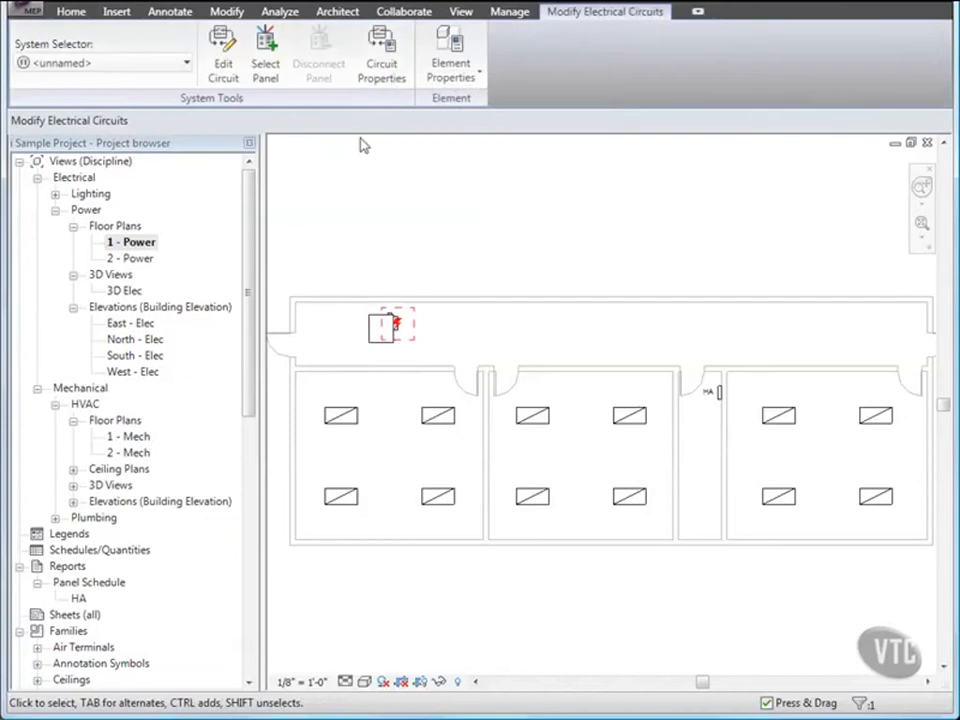
click(267, 63)
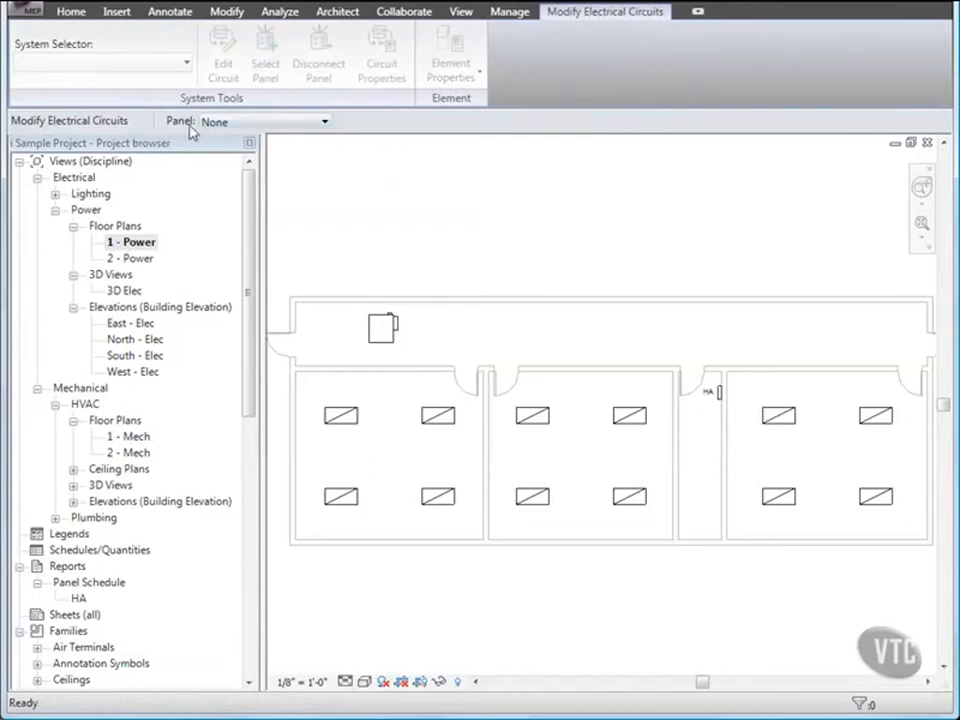
click(272, 124)
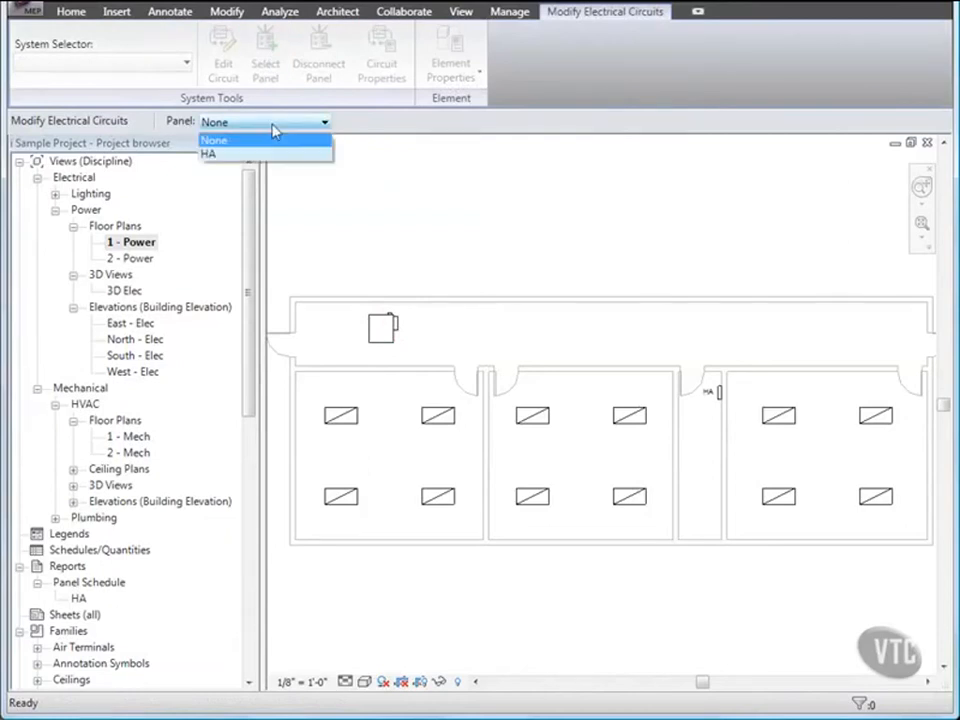
click(218, 155)
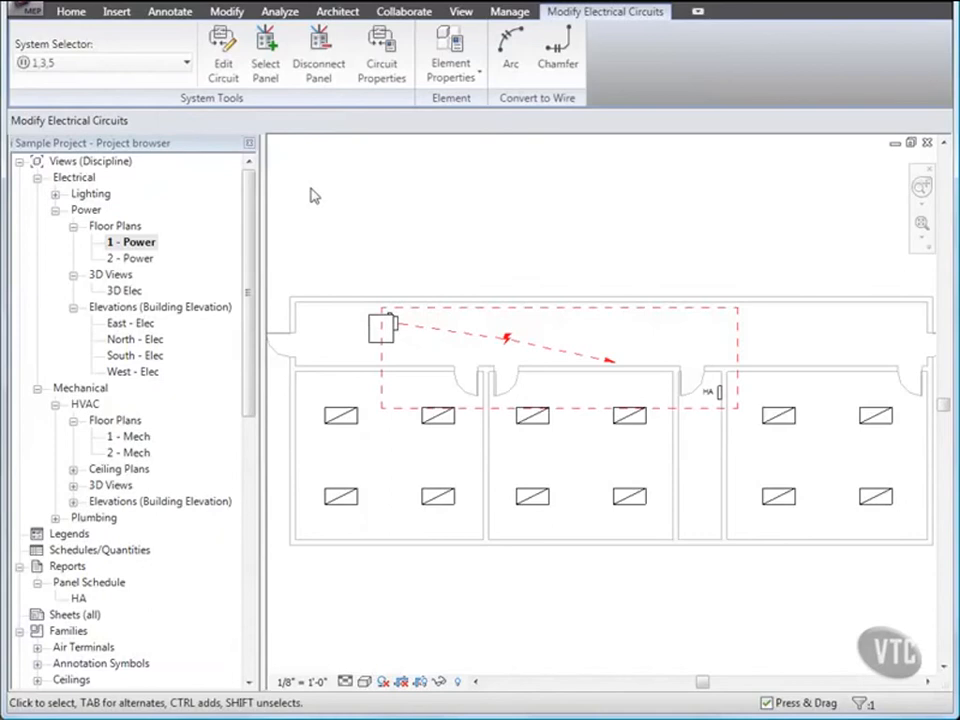
Set the VAV unit's Electric Heat Power instance parameter to 3000 W.
click(393, 348)
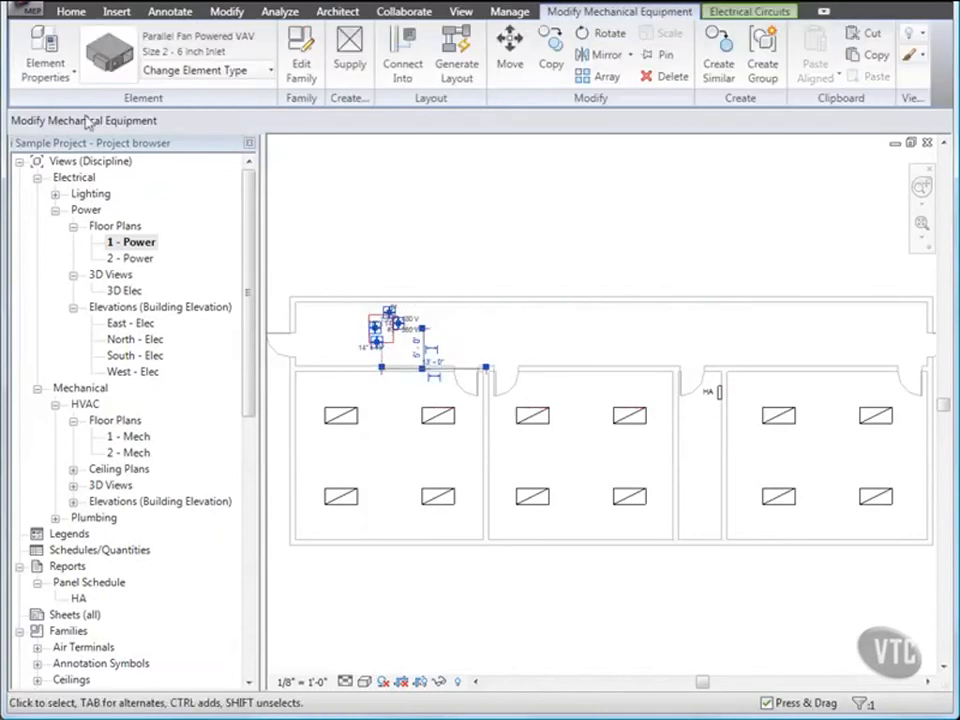
click(73, 88)
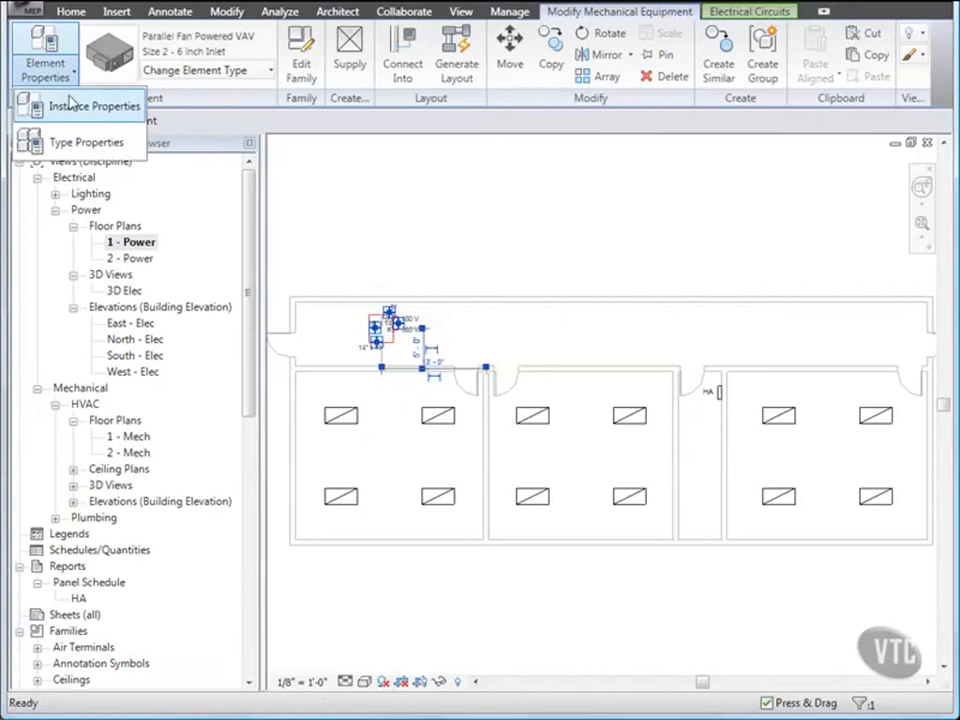
click(64, 106)
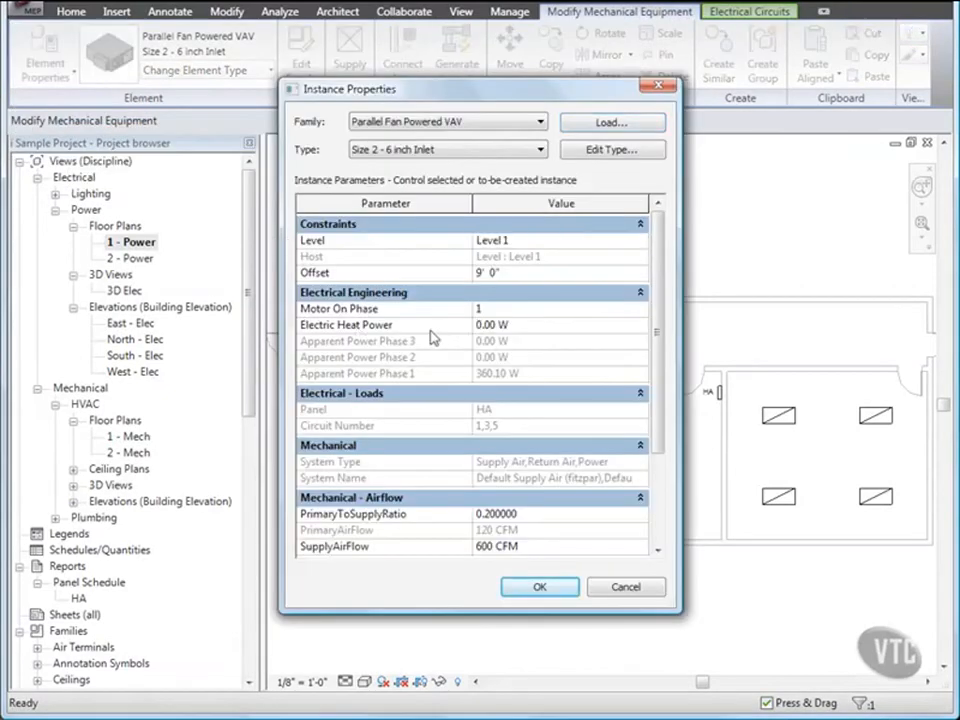
text(300)
click(541, 590)
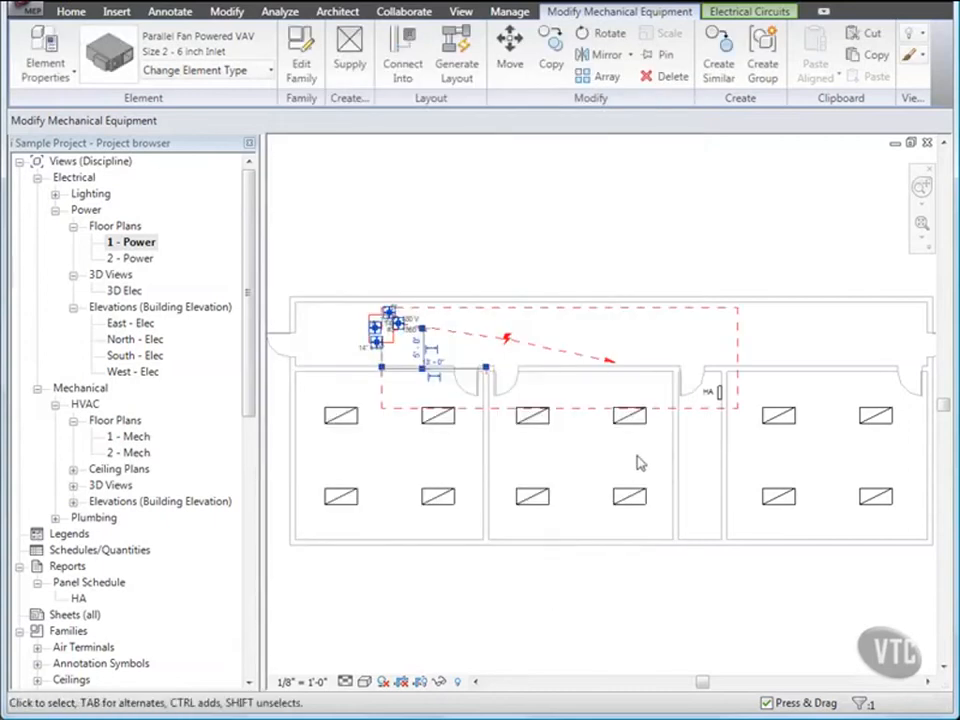
Examine the VAV circuit's load on each phase in panel HA's circuit list.
click(720, 396)
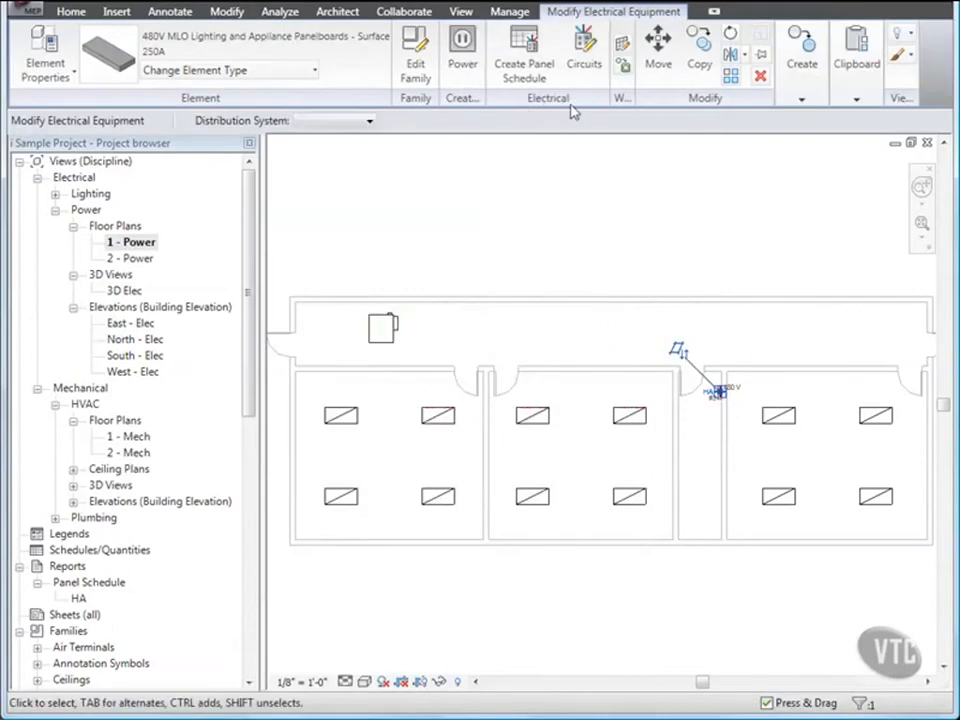
click(584, 58)
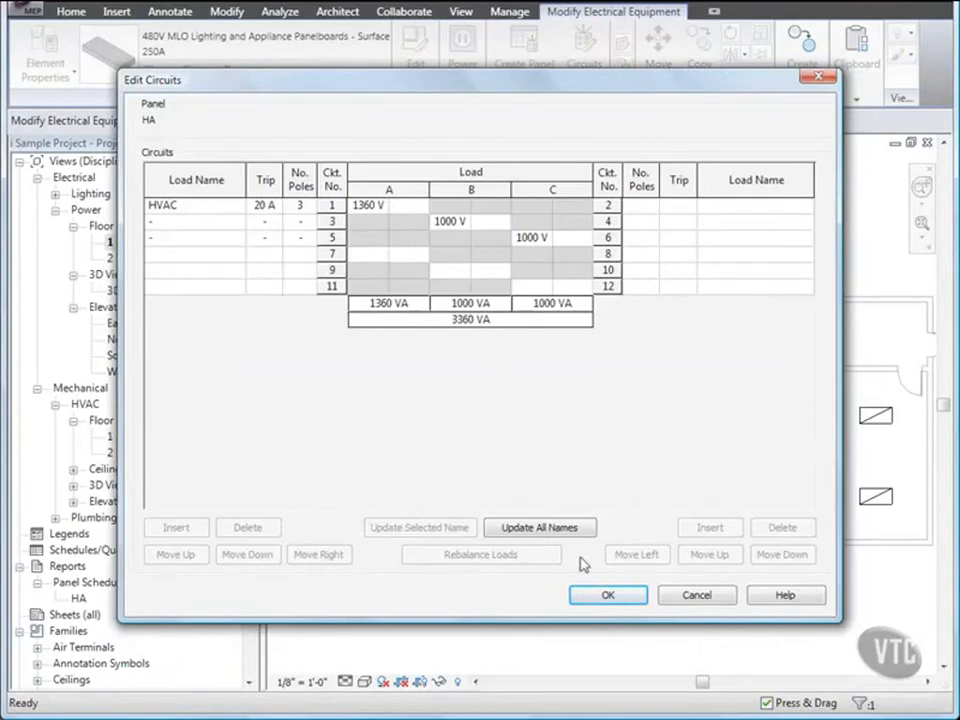
click(612, 598)
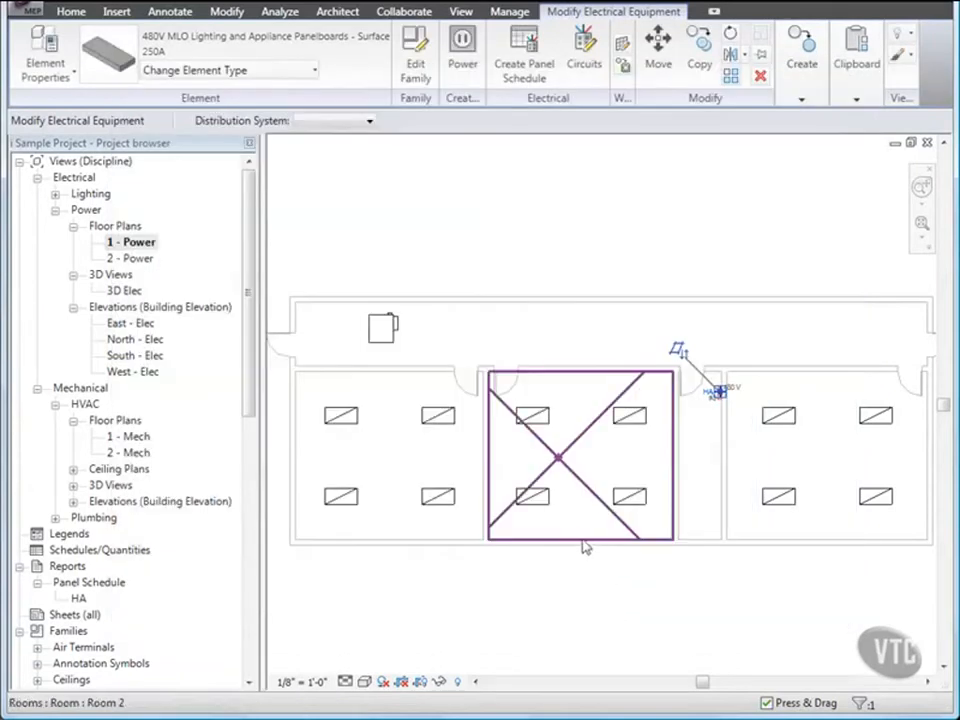
Set the VAV unit's Motor On Phase to 2 and its Electric Heat Power to 11000 W.
click(392, 349)
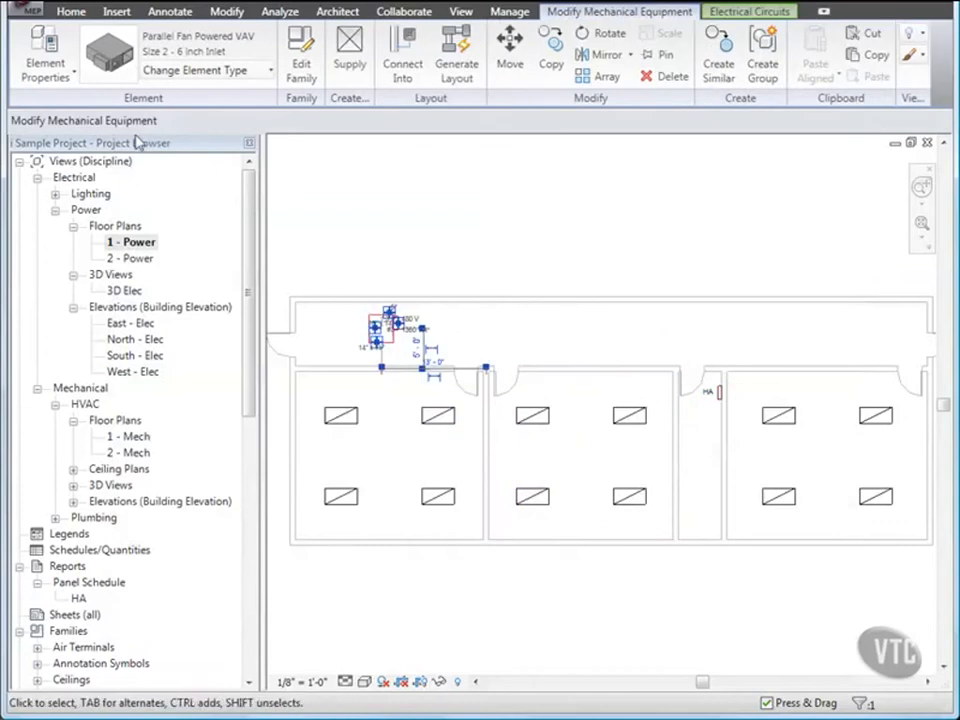
click(71, 86)
click(45, 105)
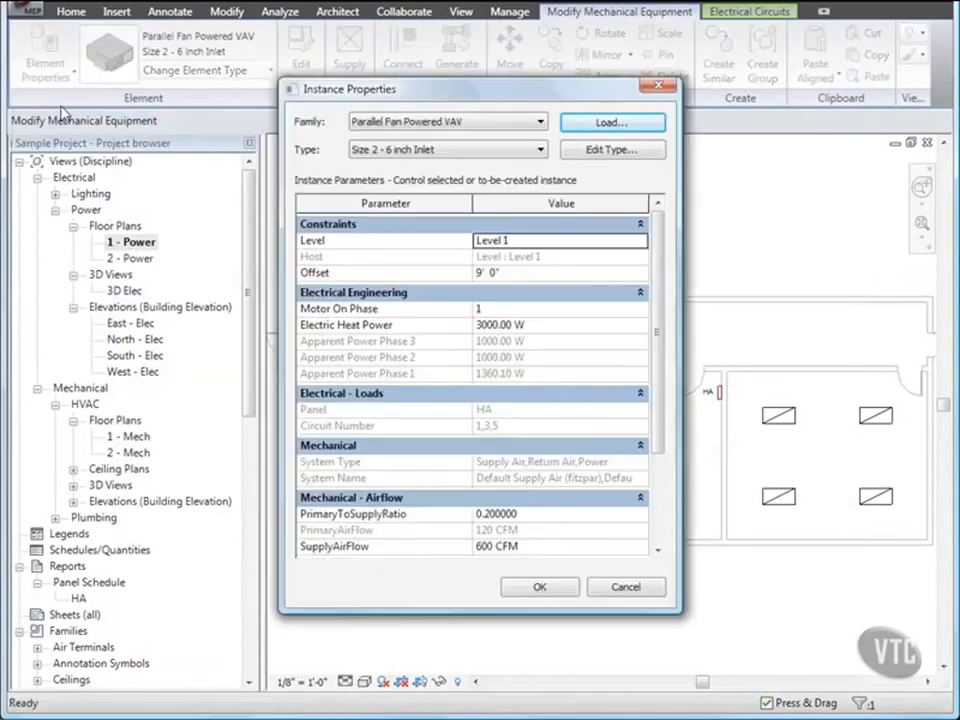
click(481, 308)
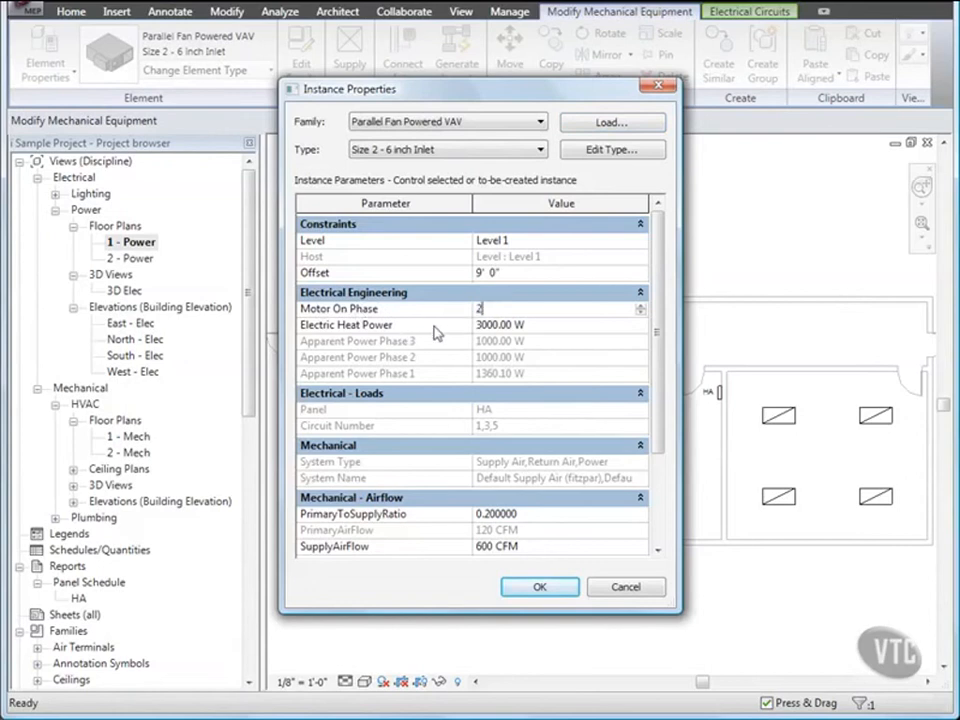
click(479, 324)
drag(479, 324, 466, 334)
text(11)
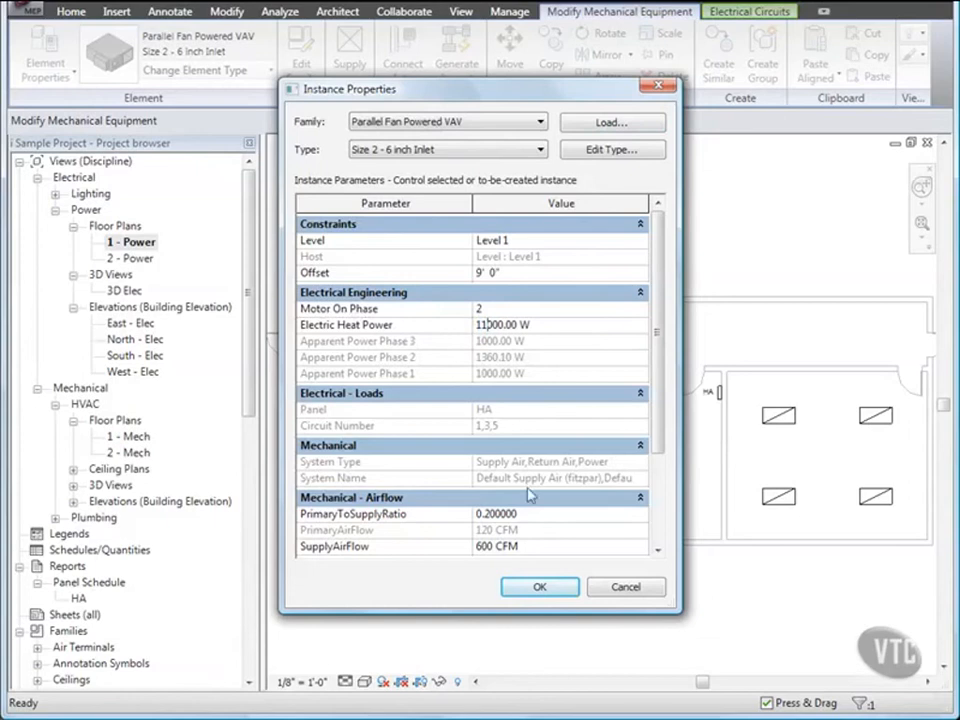
click(541, 586)
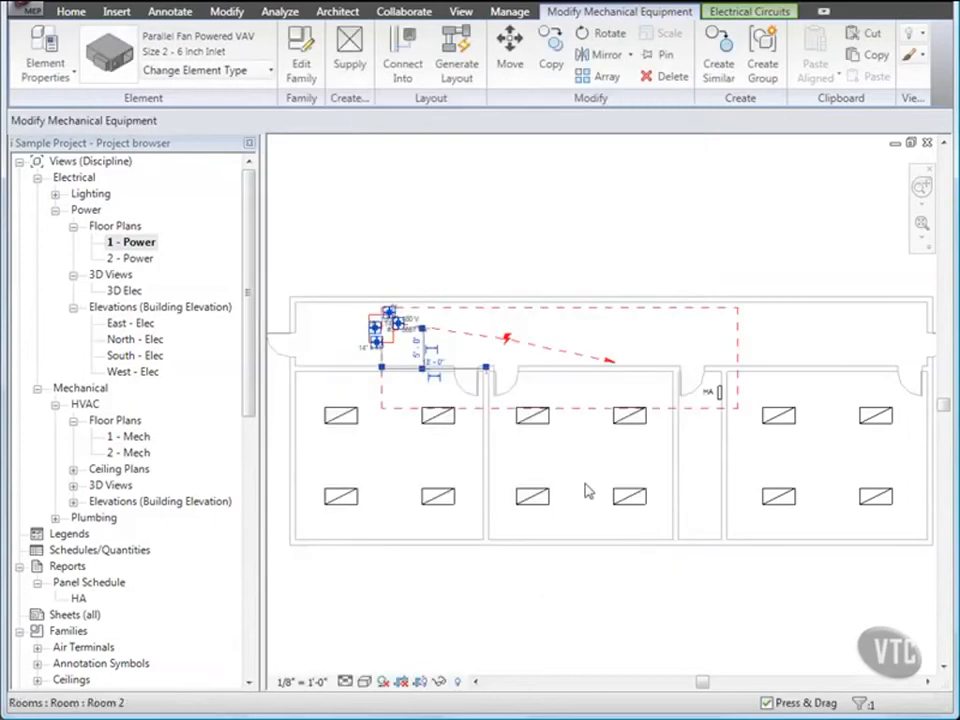
Check panel HA's phase loads again in its circuit list and clear the selection.
click(717, 392)
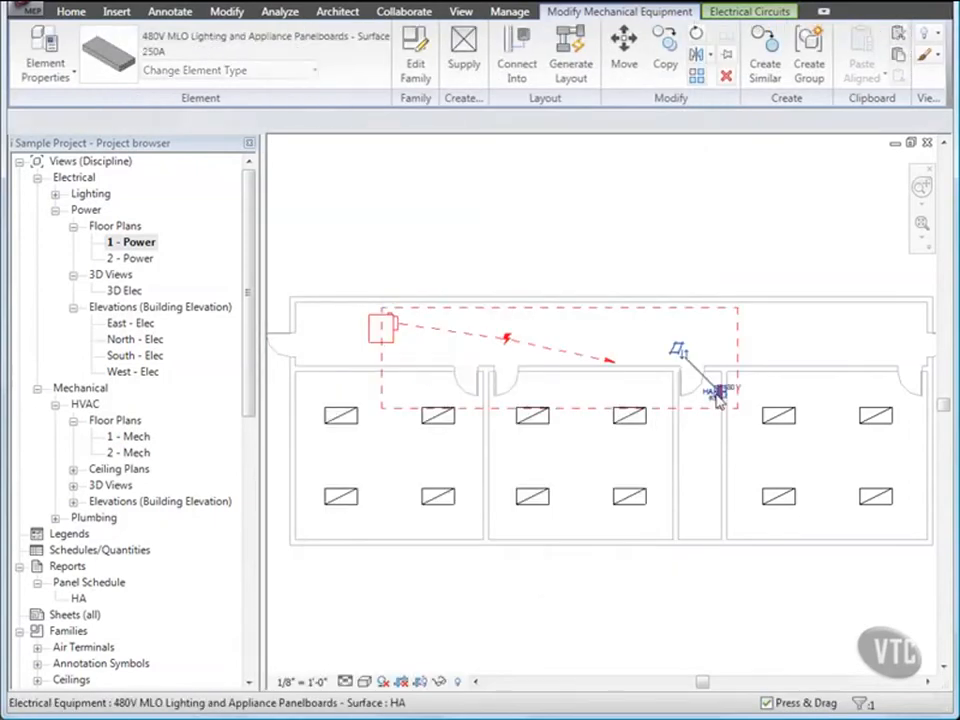
click(585, 60)
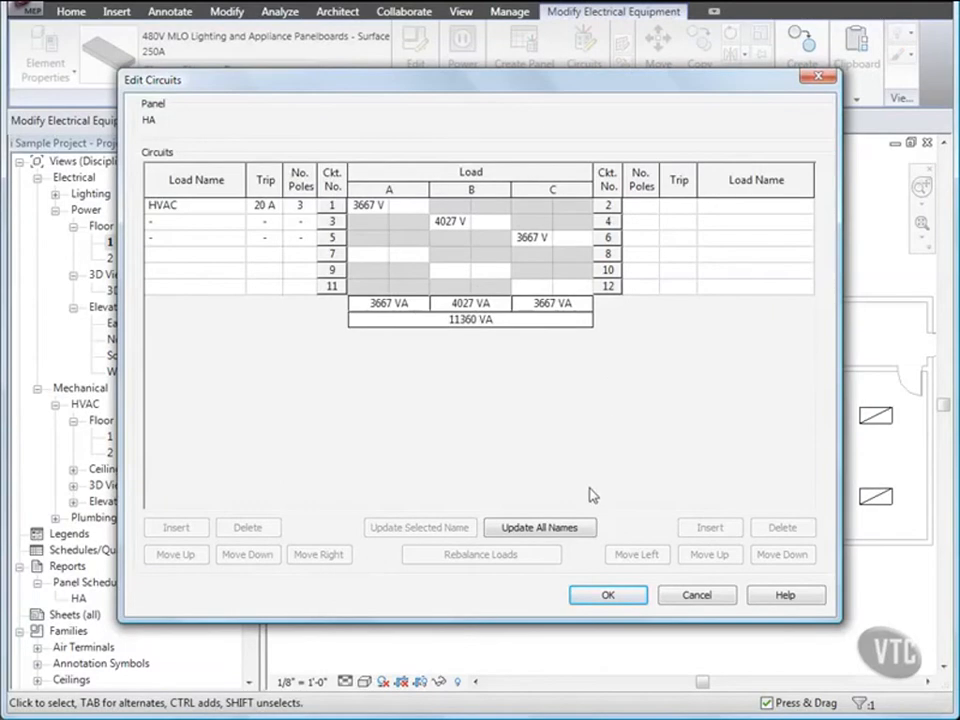
click(608, 596)
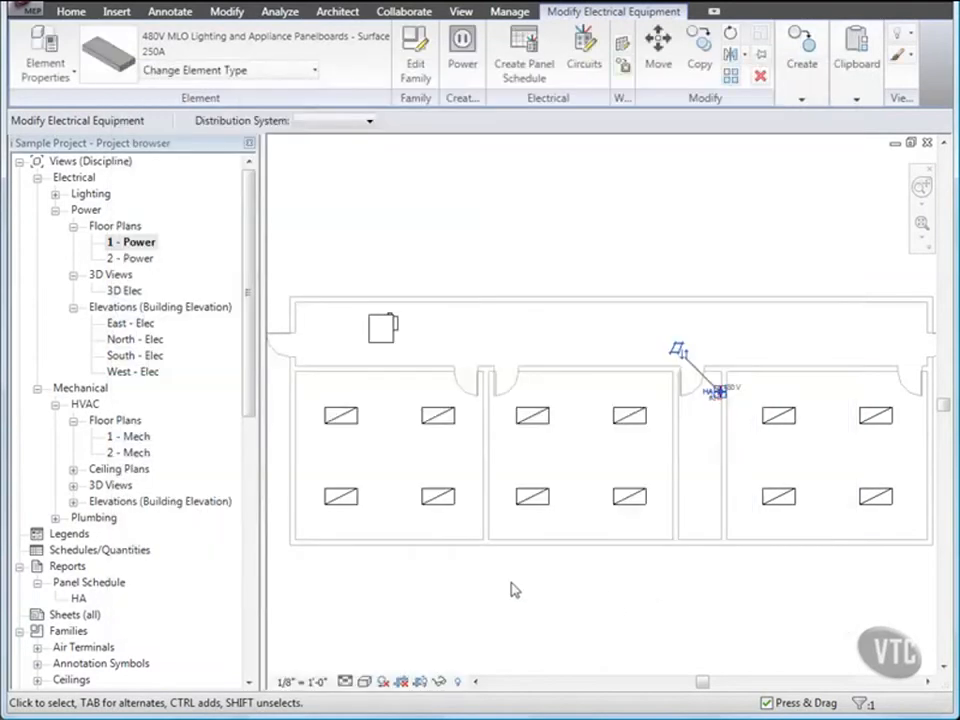
key(Escape)
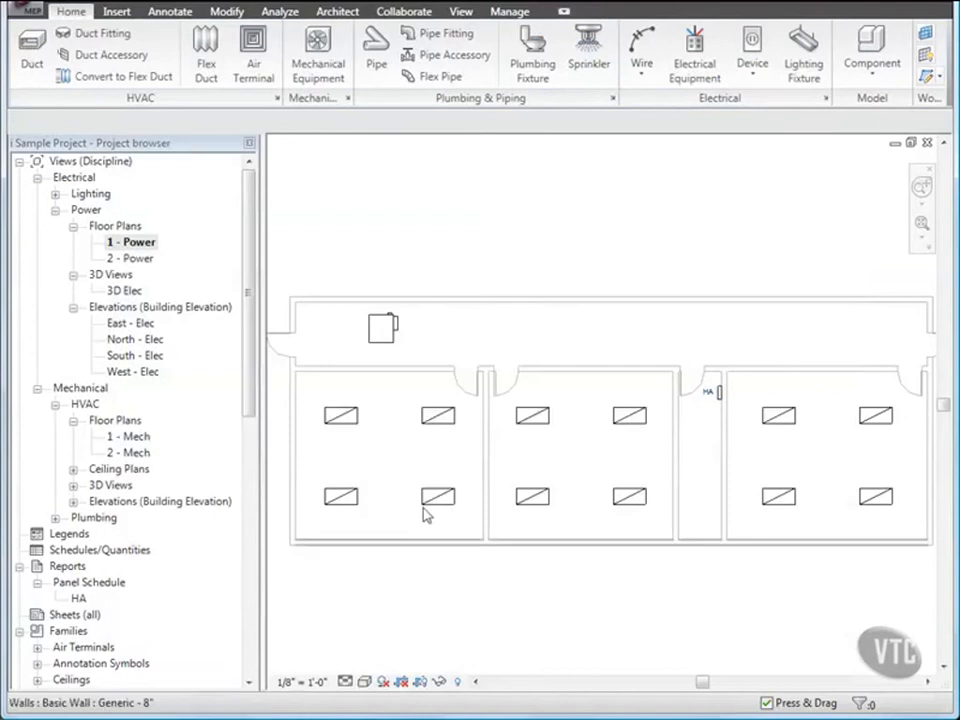
Switch to the Parallel Fan Powered VAV family and open the instance properties of the rectangular duct connector on its right face.
click(462, 12)
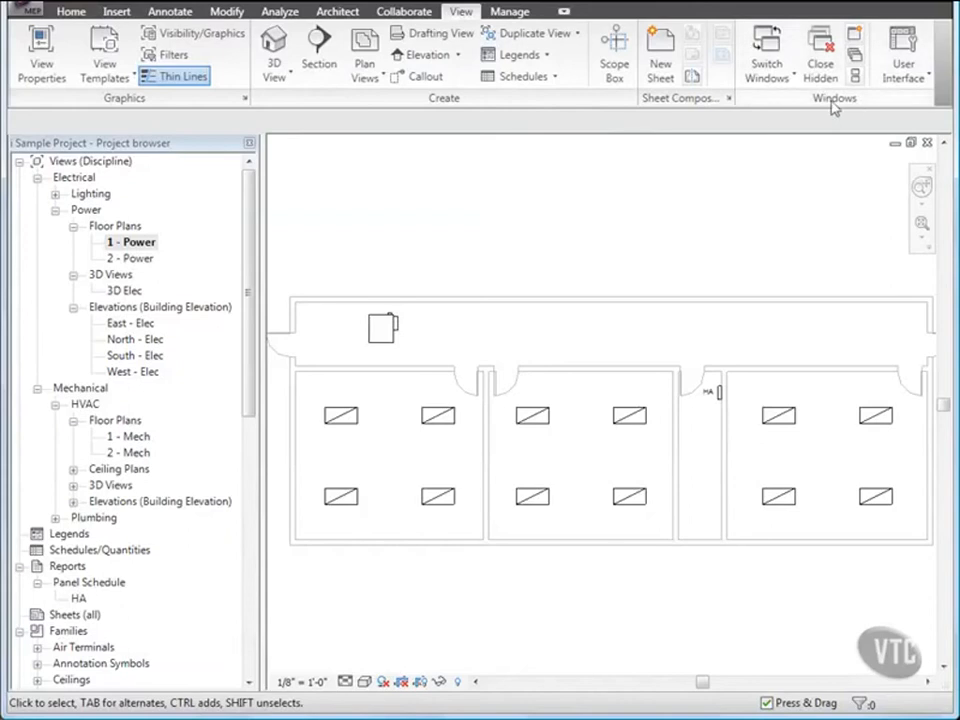
click(794, 80)
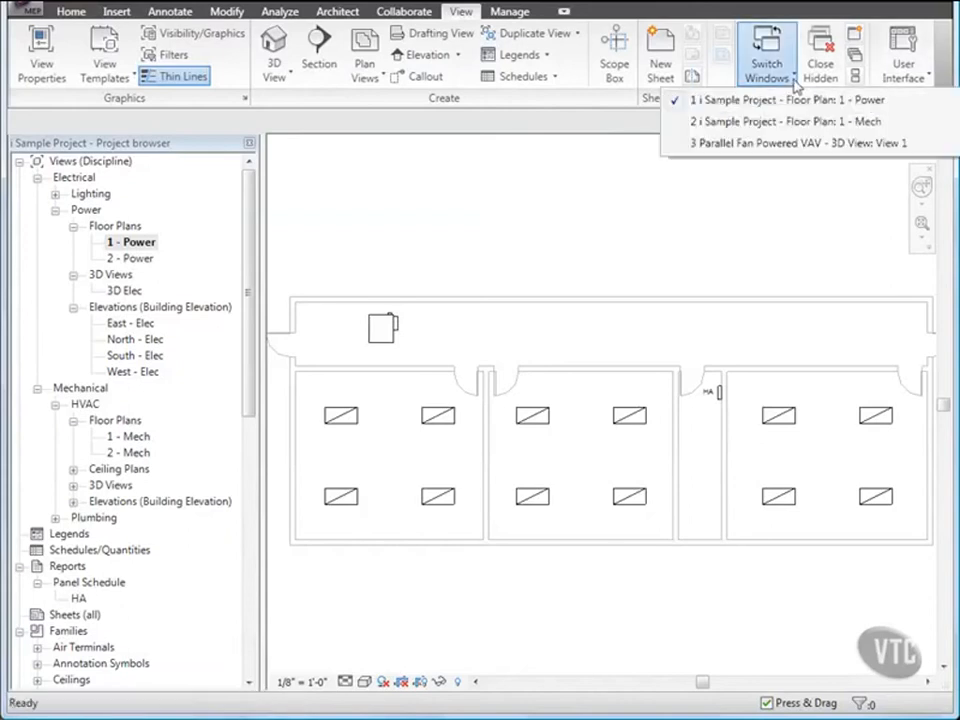
click(778, 144)
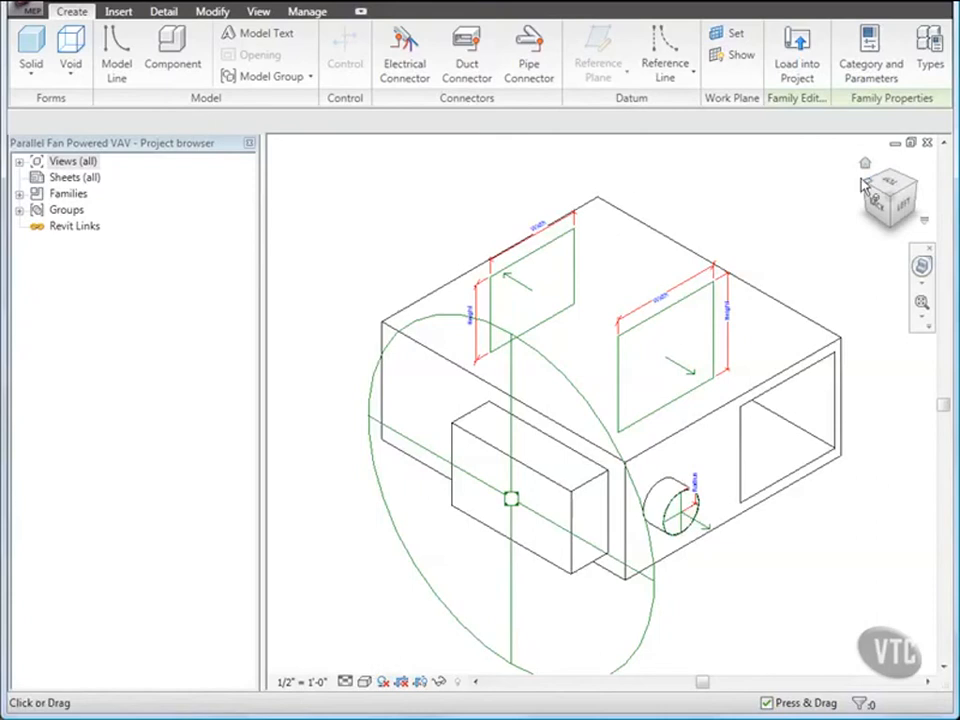
click(893, 176)
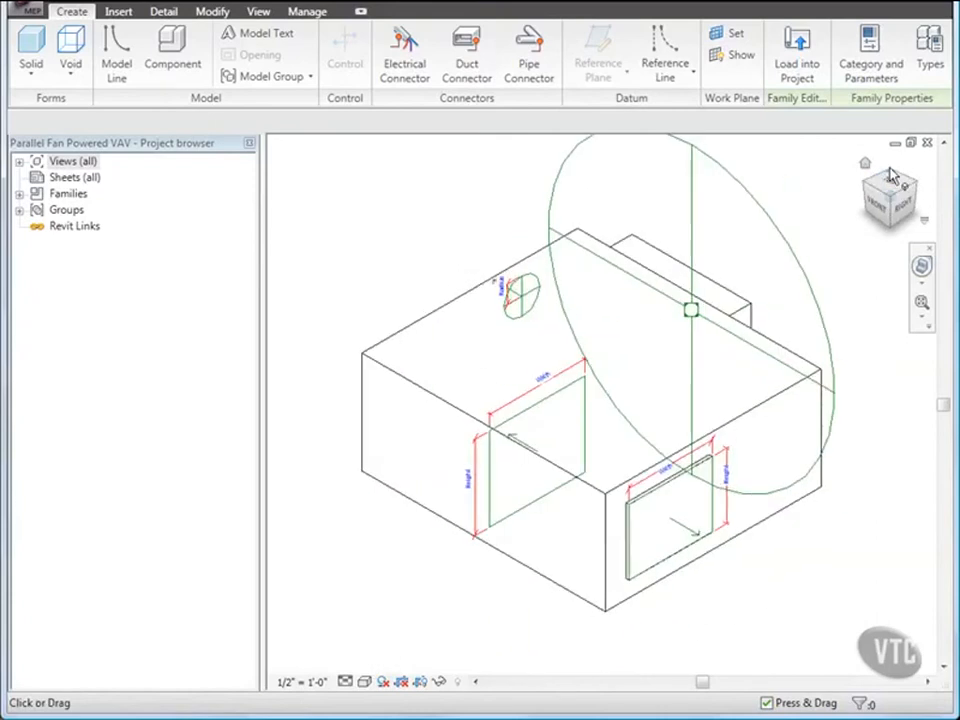
click(675, 486)
click(675, 486)
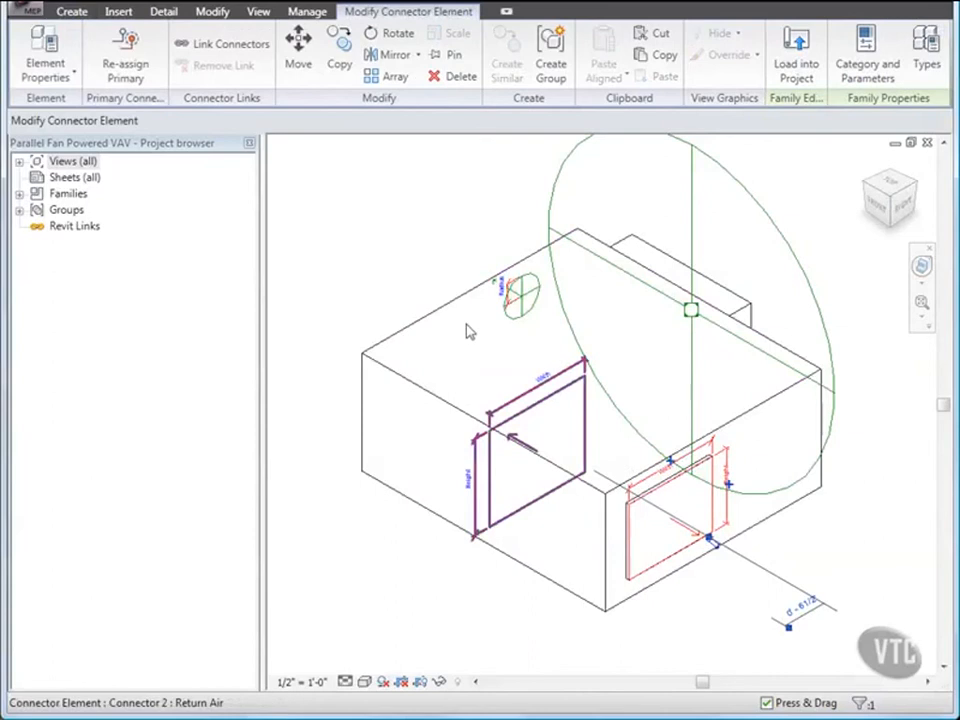
click(62, 78)
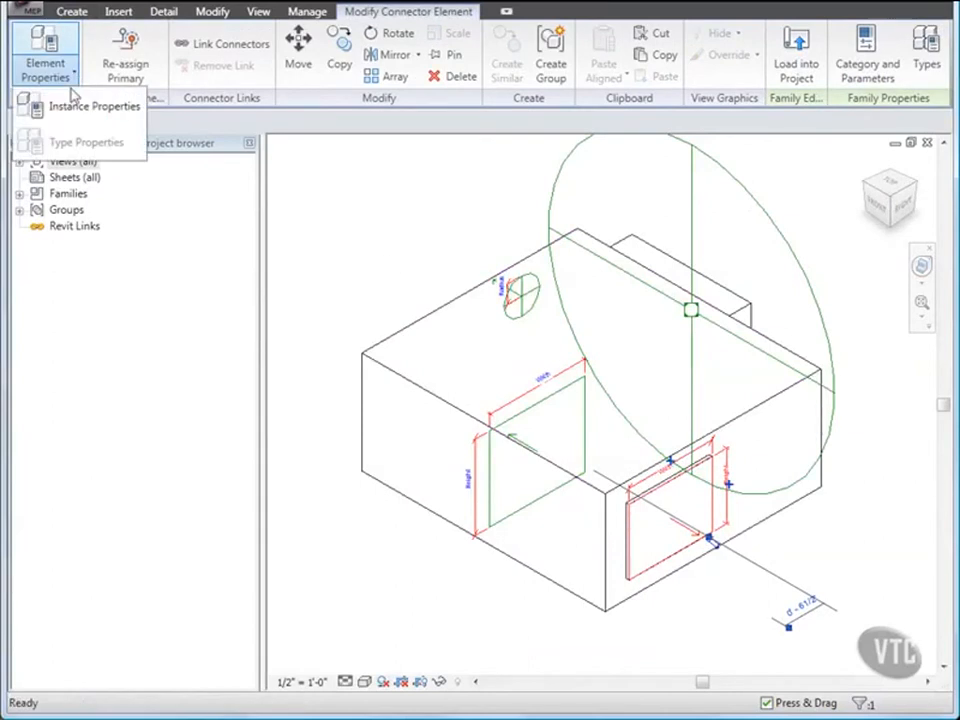
click(72, 105)
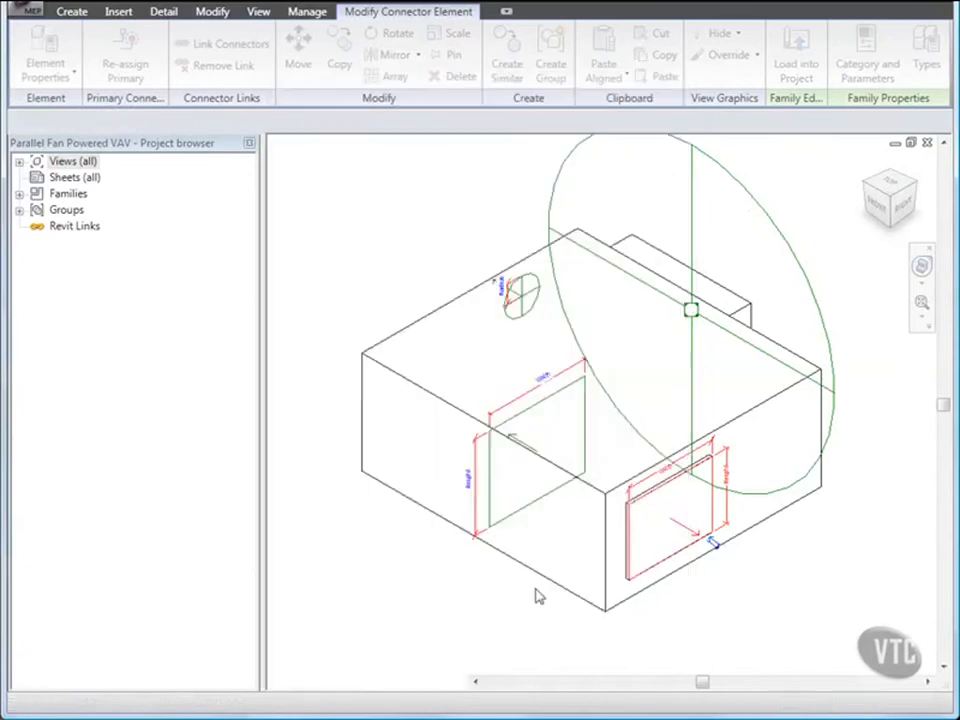
Close the duct connector's properties and load the Parallel Fan Powered VAV family into the sample project's 1 - Mech floor plan.
click(530, 588)
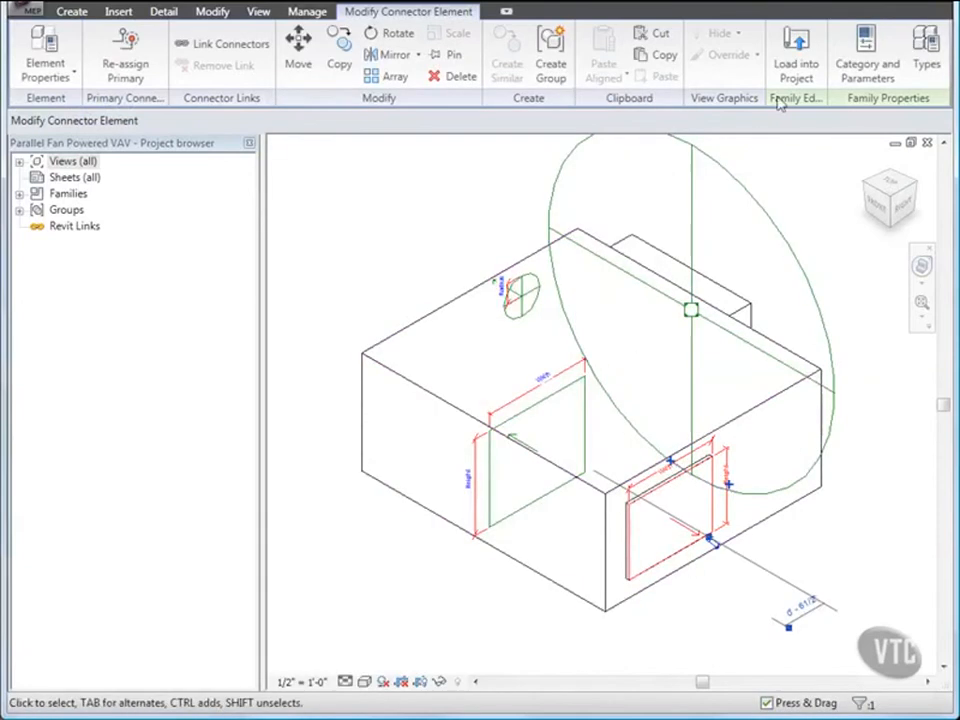
click(798, 70)
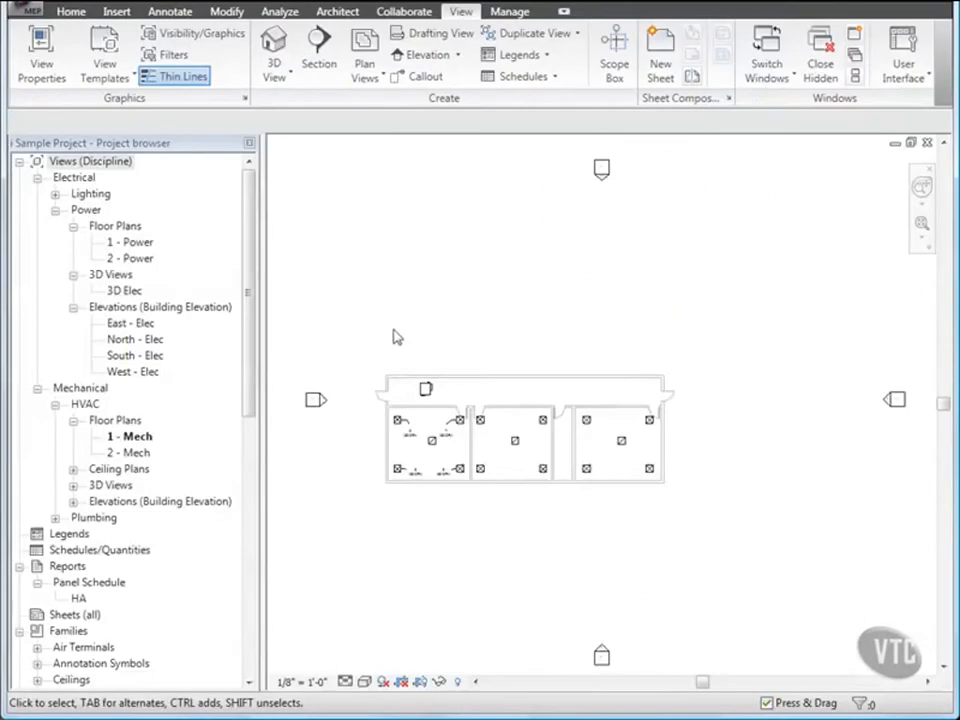
scroll(362, 390, up, 3)
middle_drag(577, 397, 506, 326)
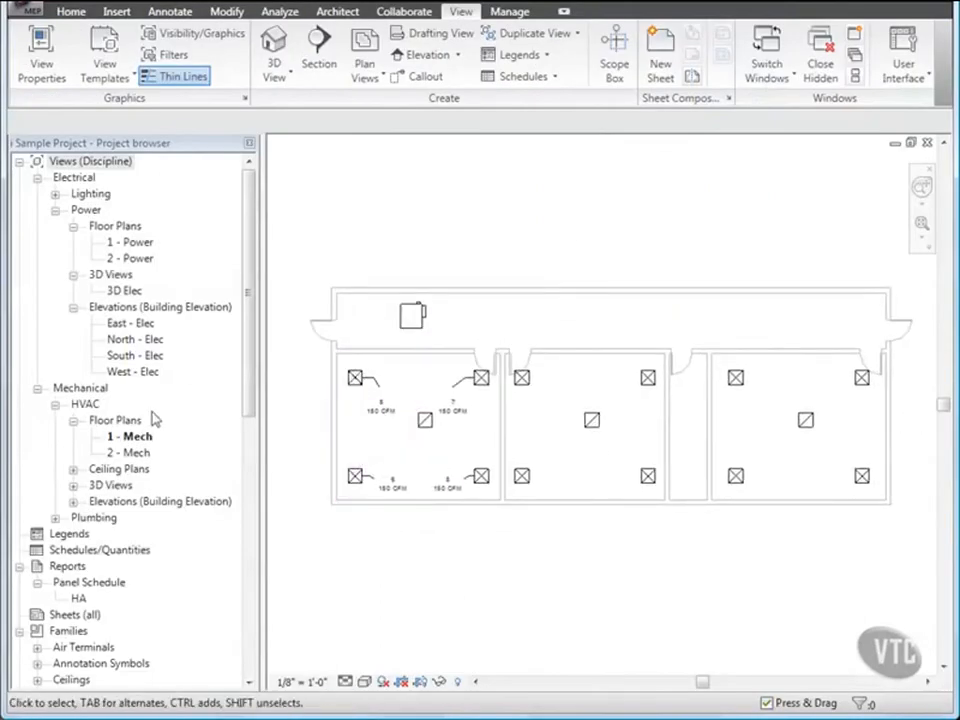
scroll(376, 440, up, 3)
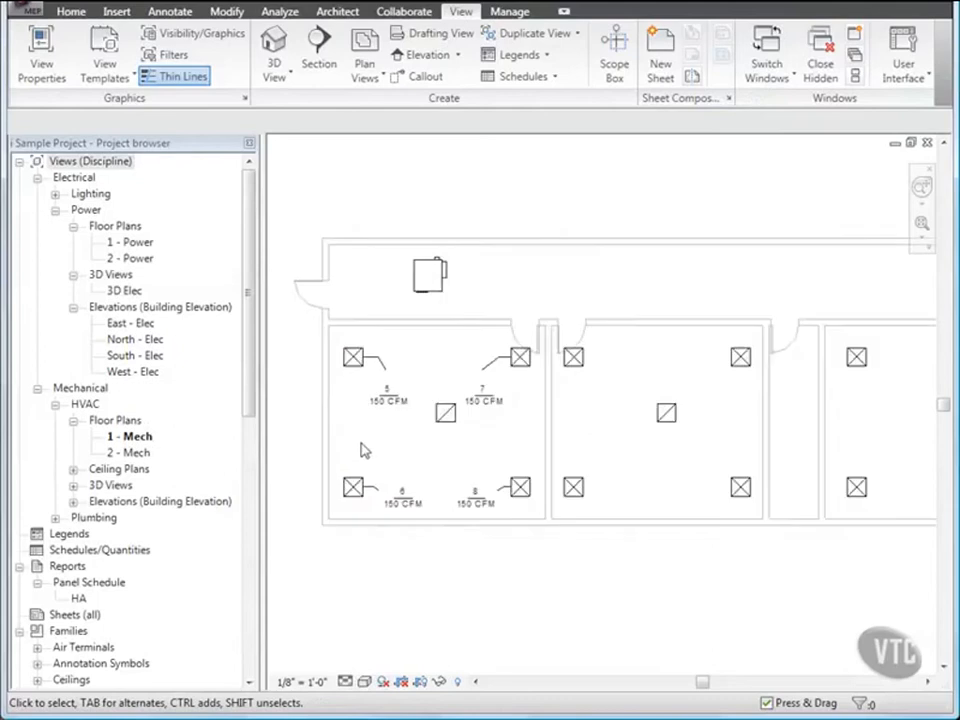
middle_drag(364, 450, 400, 446)
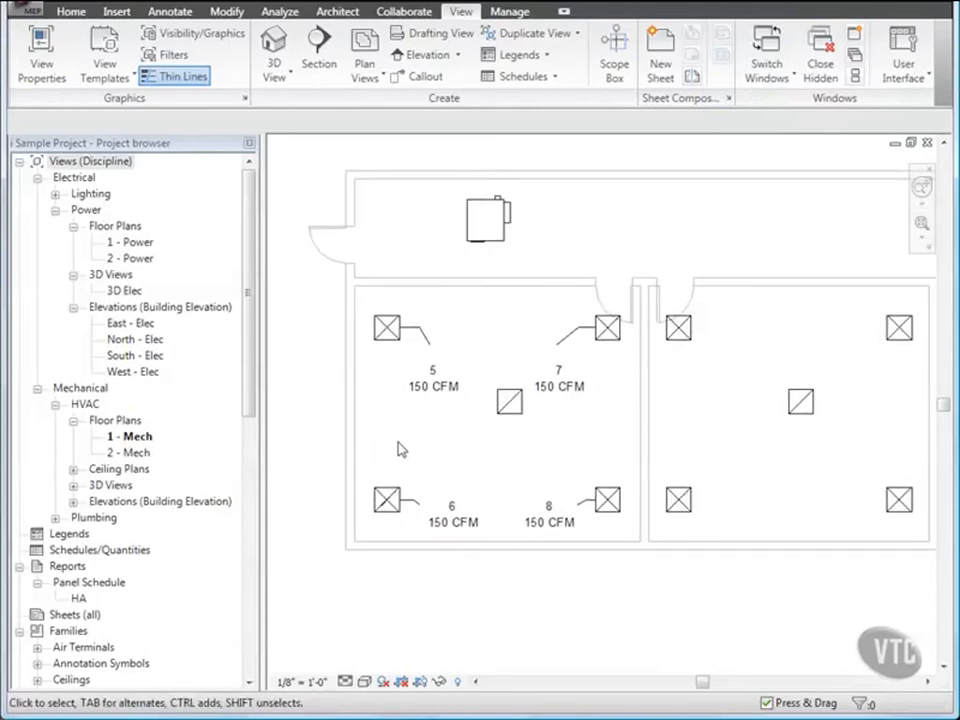
Create a supply air system from the four diffusers tagged 5 to 8 and assign the VAV unit as its equipment.
click(386, 498)
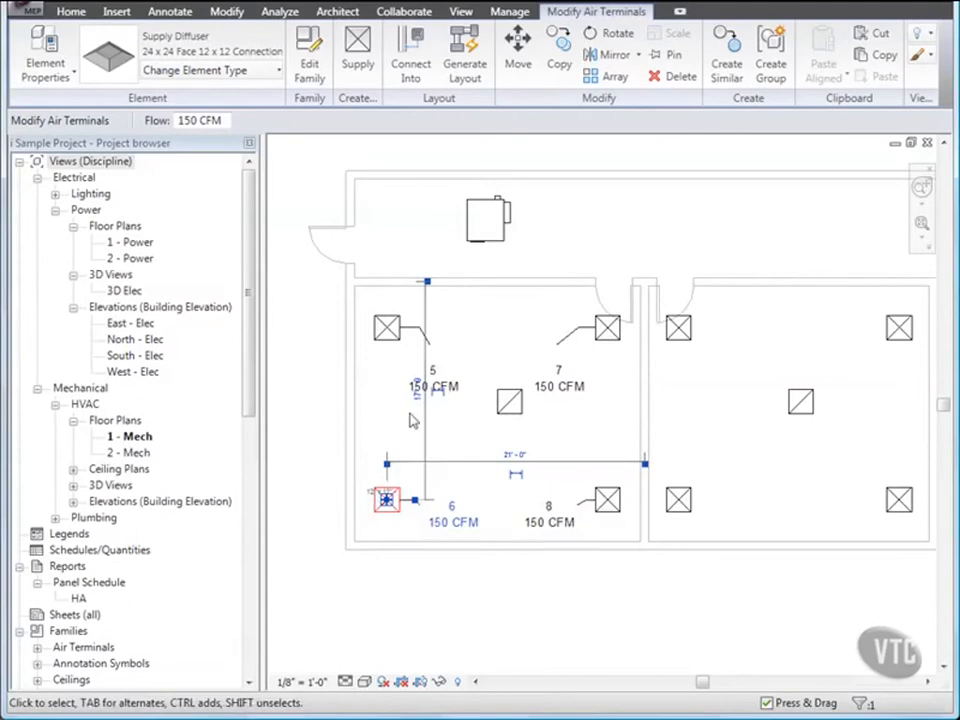
ctrl+click(392, 344)
ctrl+click(606, 344)
ctrl+click(608, 497)
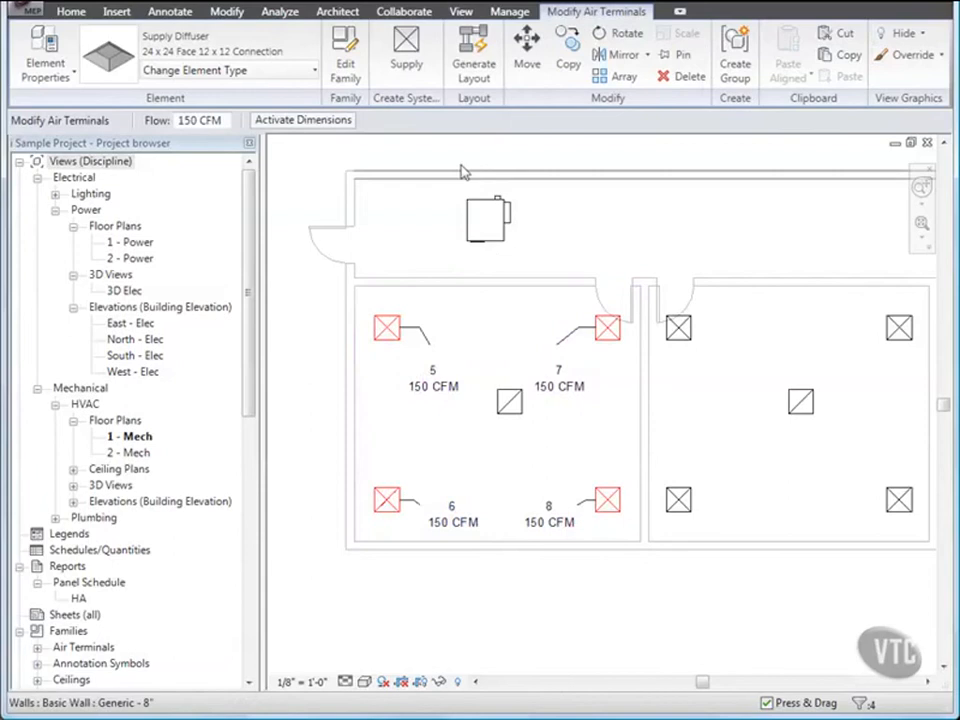
click(406, 58)
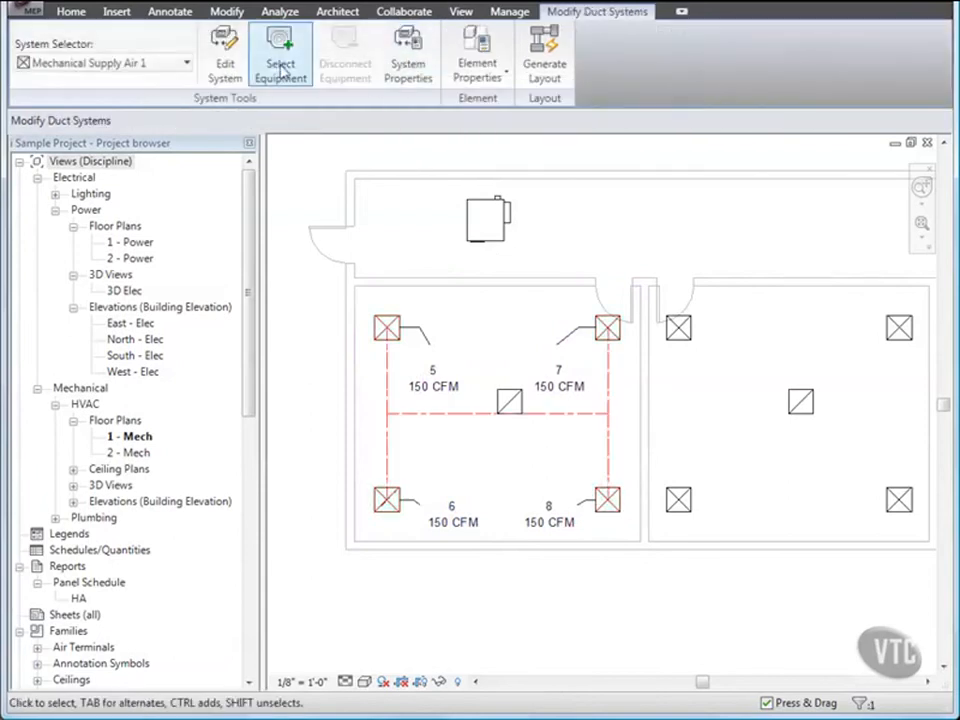
key(Escape)
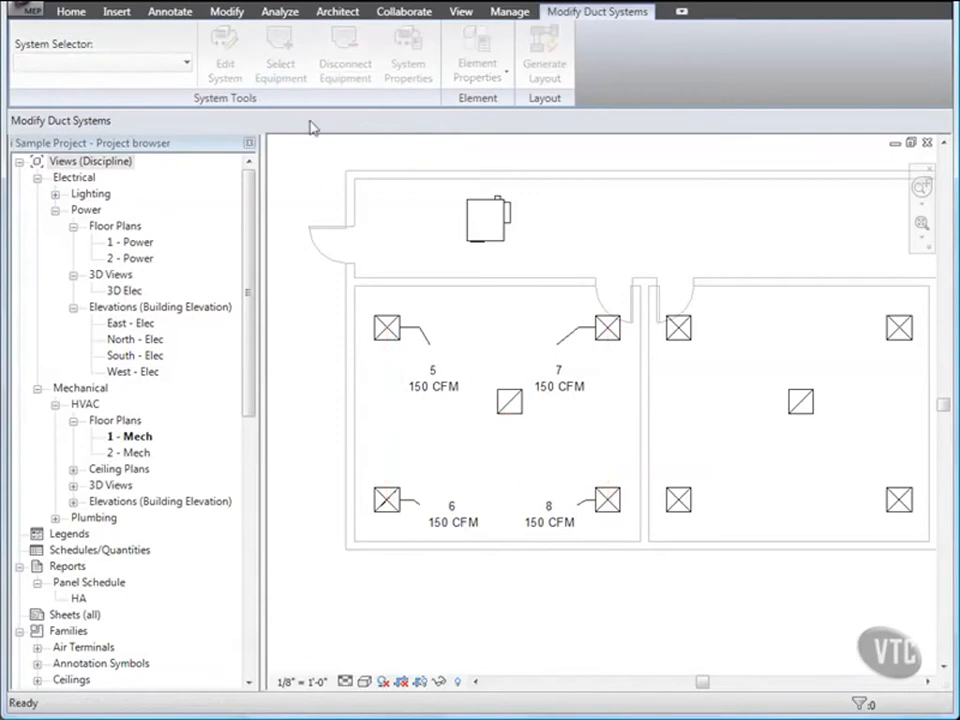
click(469, 229)
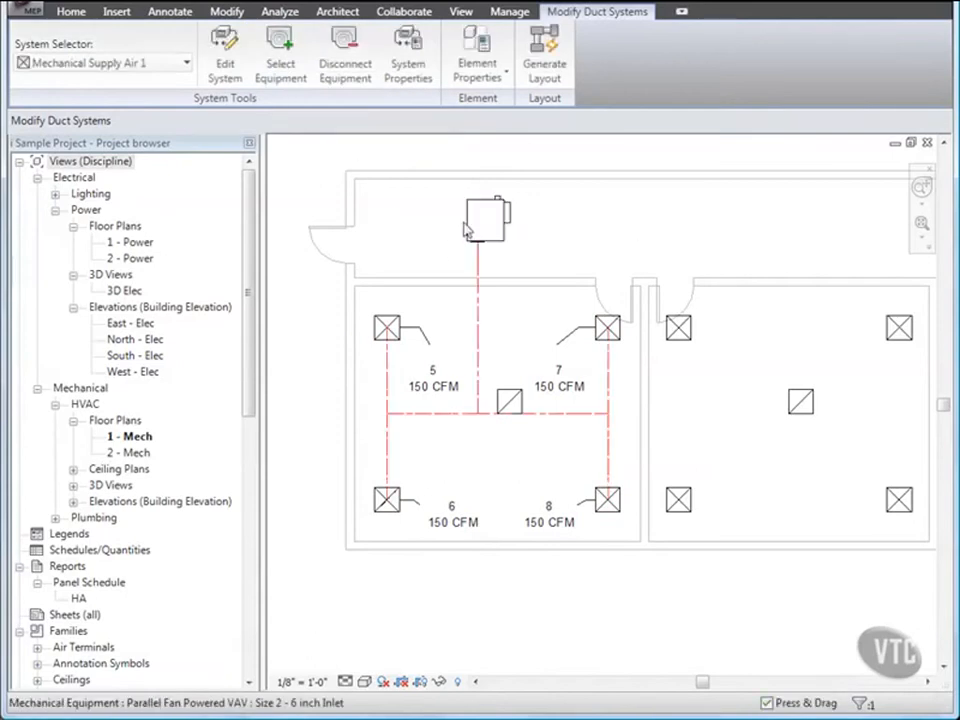
Start a Network duct layout for the supply system and choose Rectangular Duct: Mitered Elbows / Tees as the main duct type.
click(544, 62)
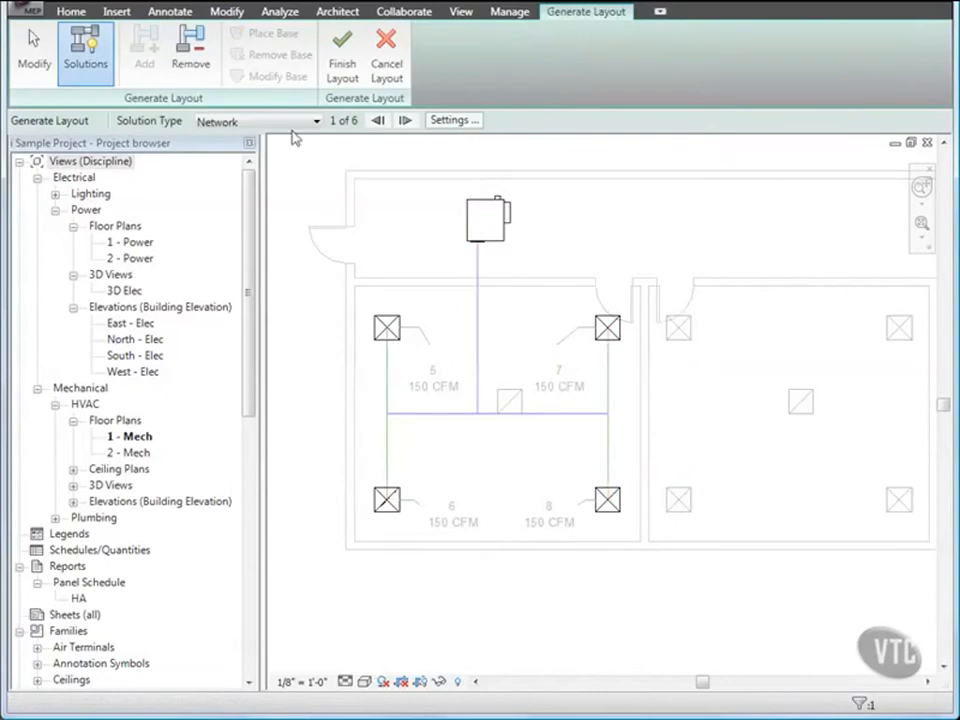
click(455, 122)
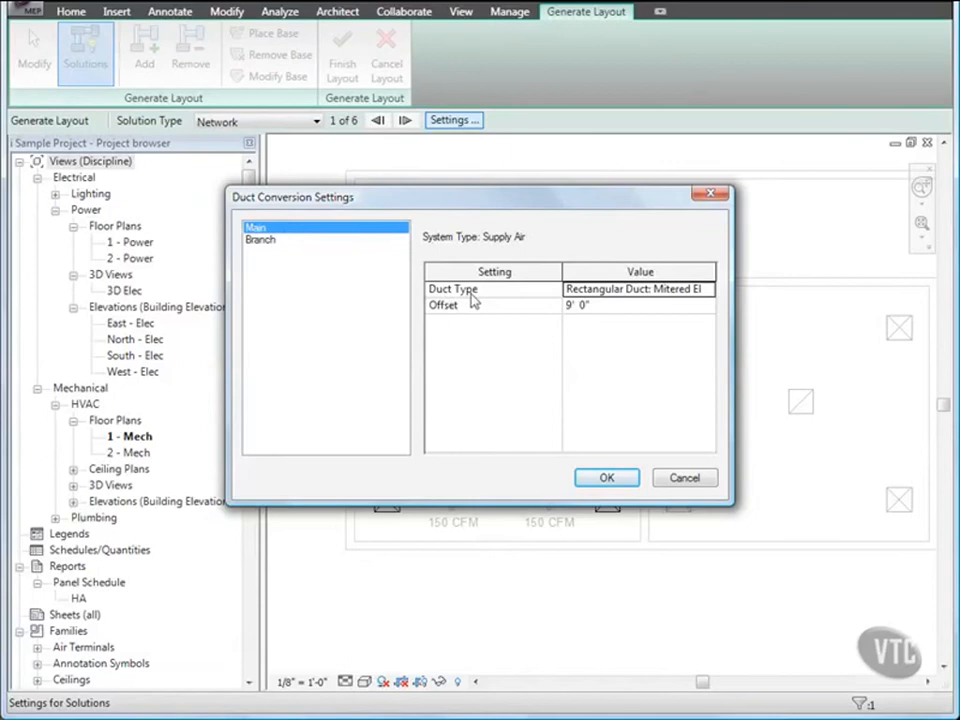
click(700, 289)
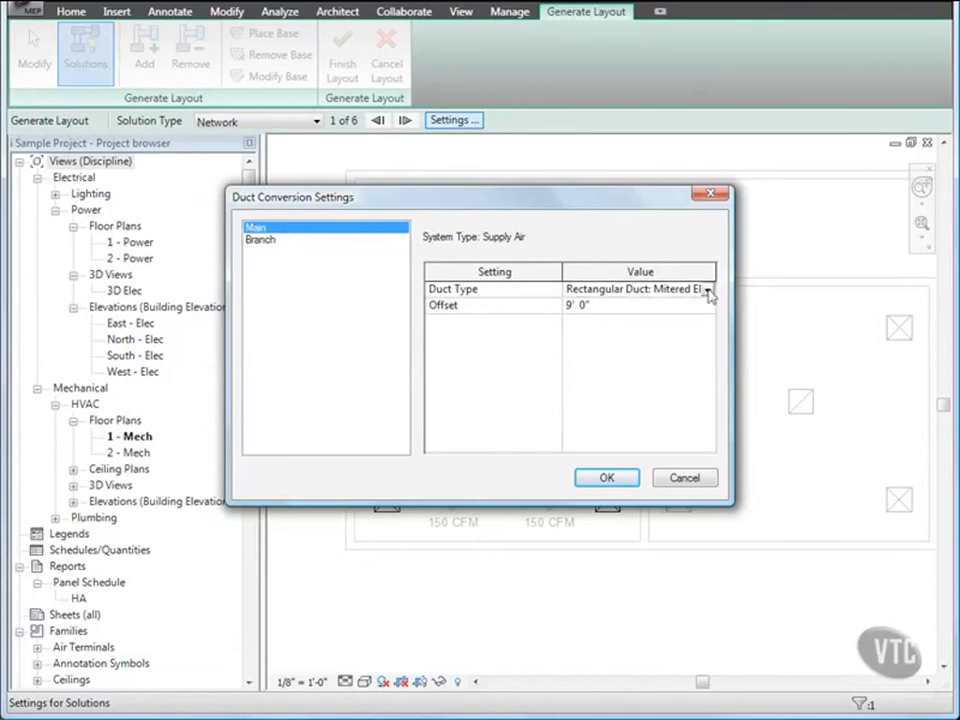
click(707, 289)
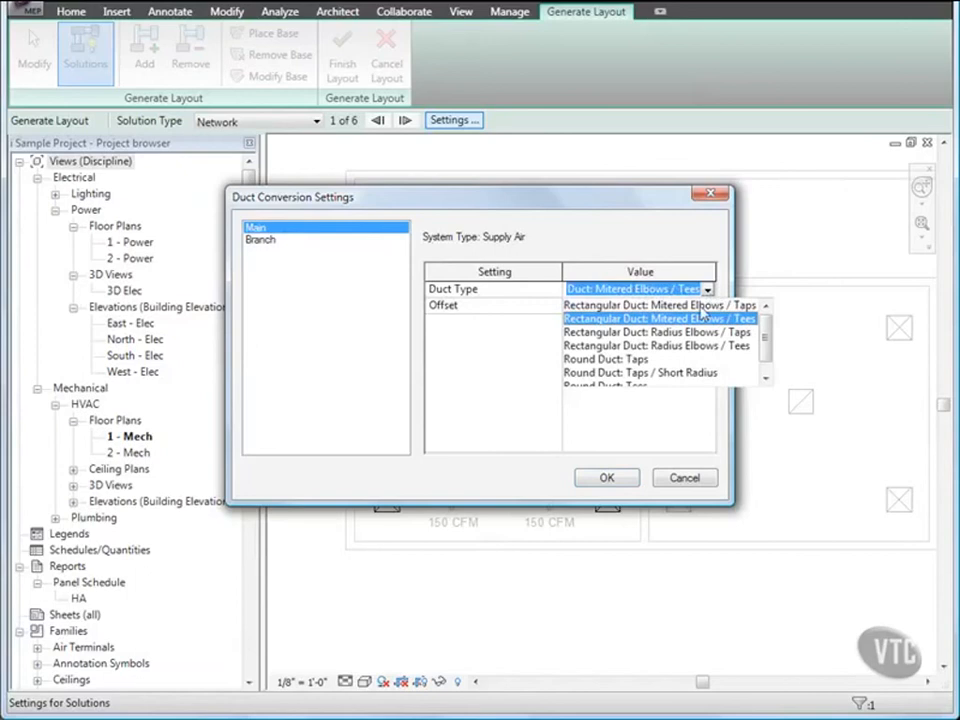
click(700, 316)
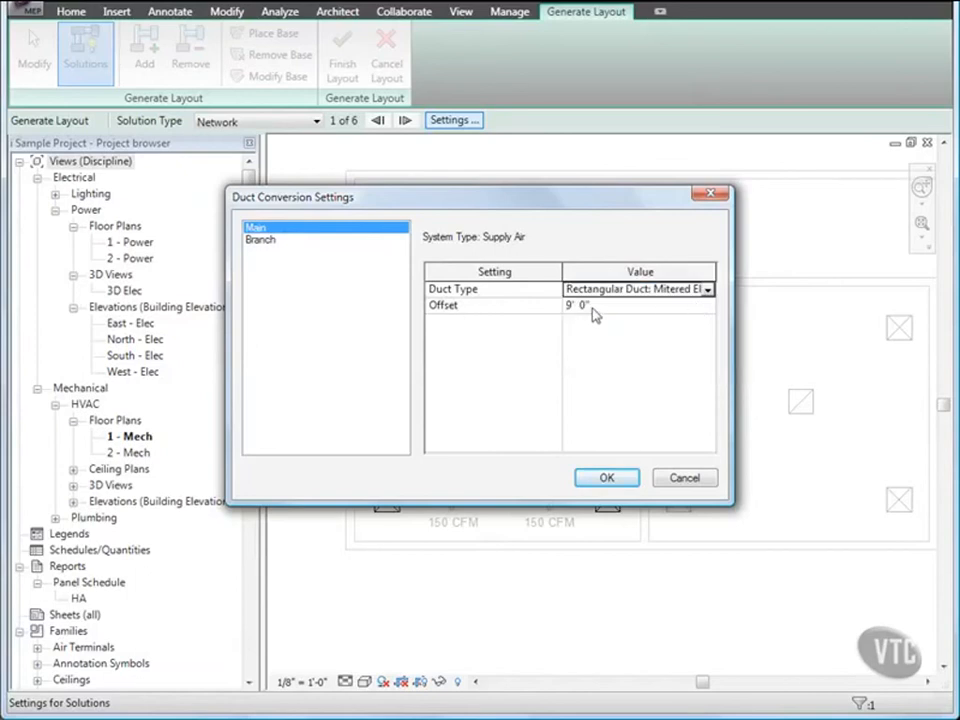
Set the branch duct type to Rectangular Duct: Mitered Elbows / Tees with Flex Duct Round : Flex - Round, and accept the conversion settings.
click(266, 243)
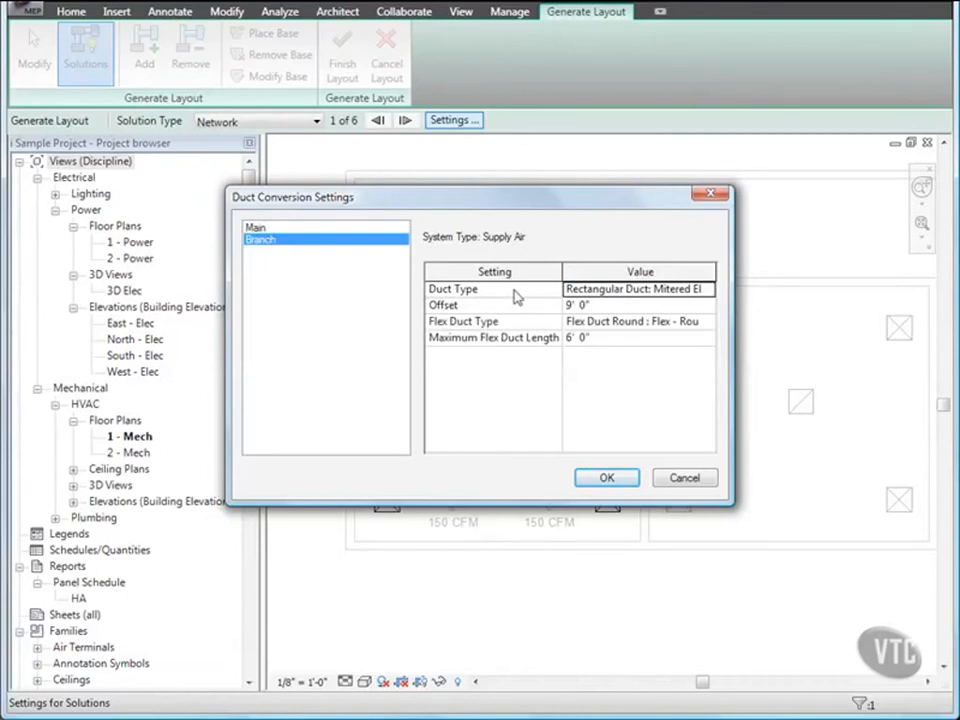
click(672, 289)
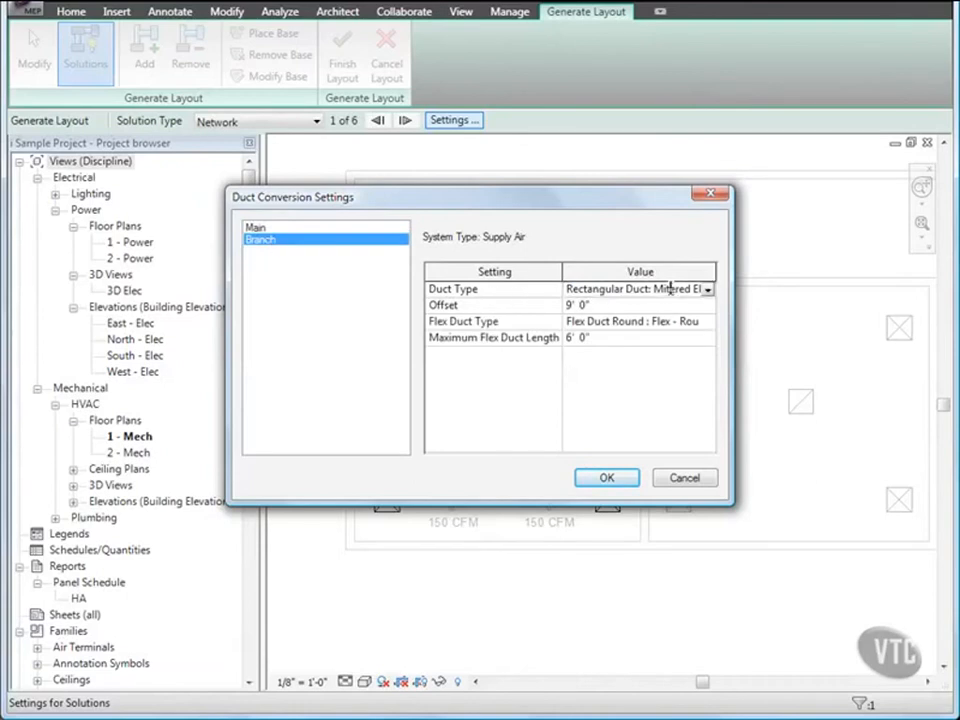
click(707, 289)
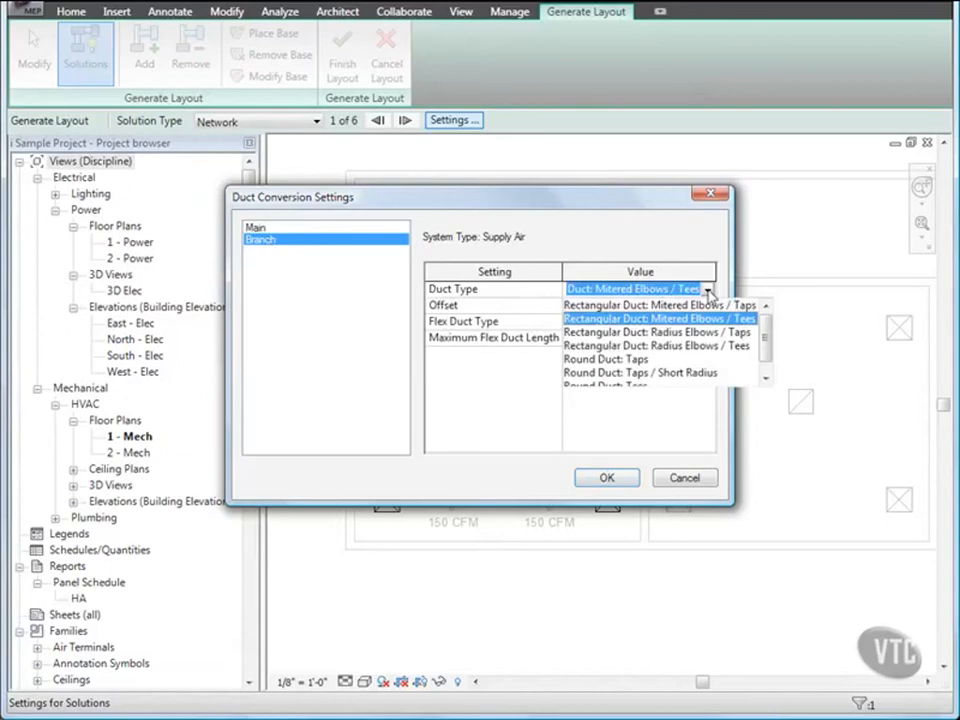
click(705, 317)
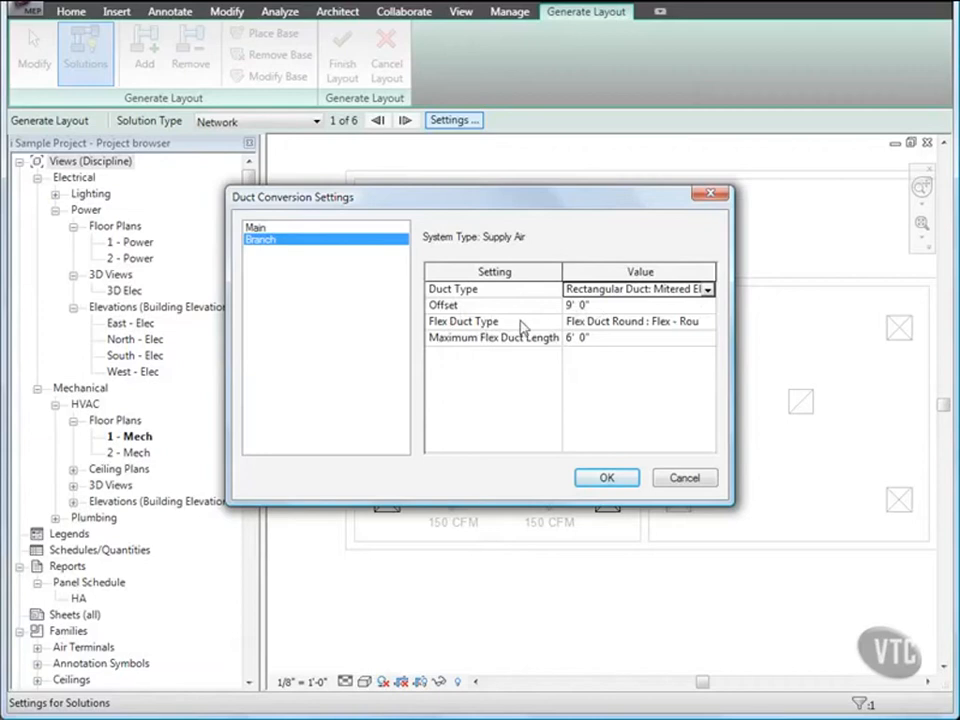
click(611, 321)
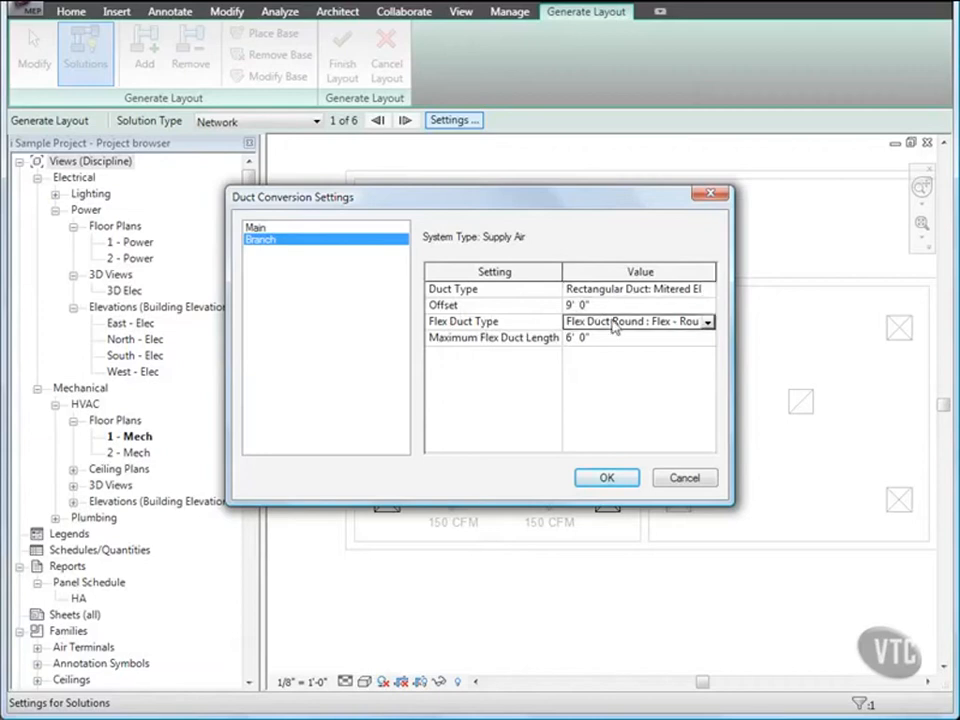
click(708, 322)
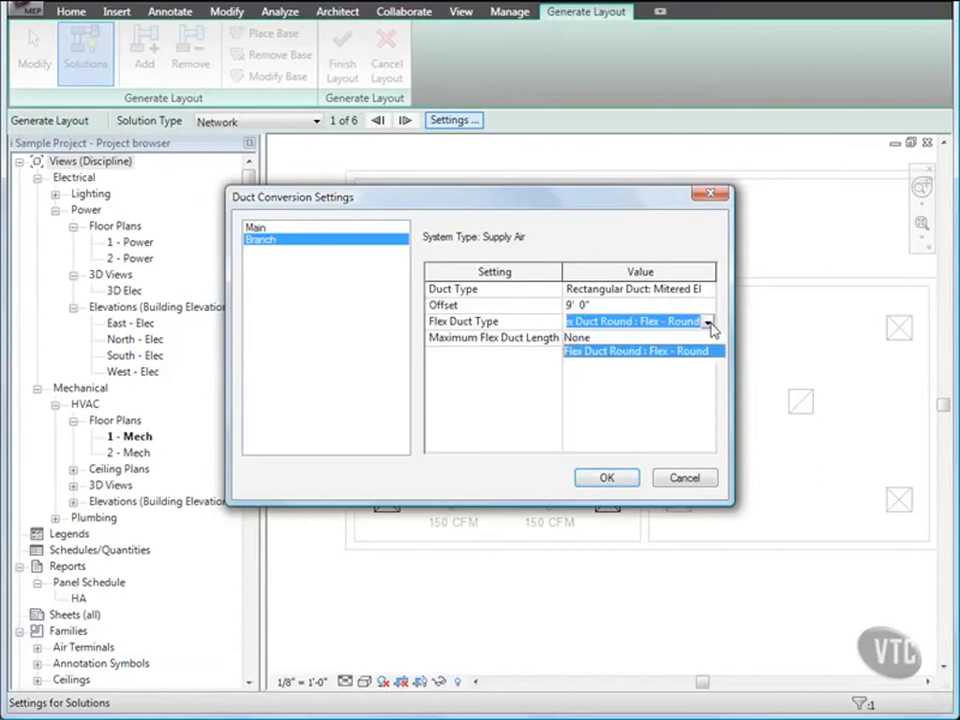
click(664, 355)
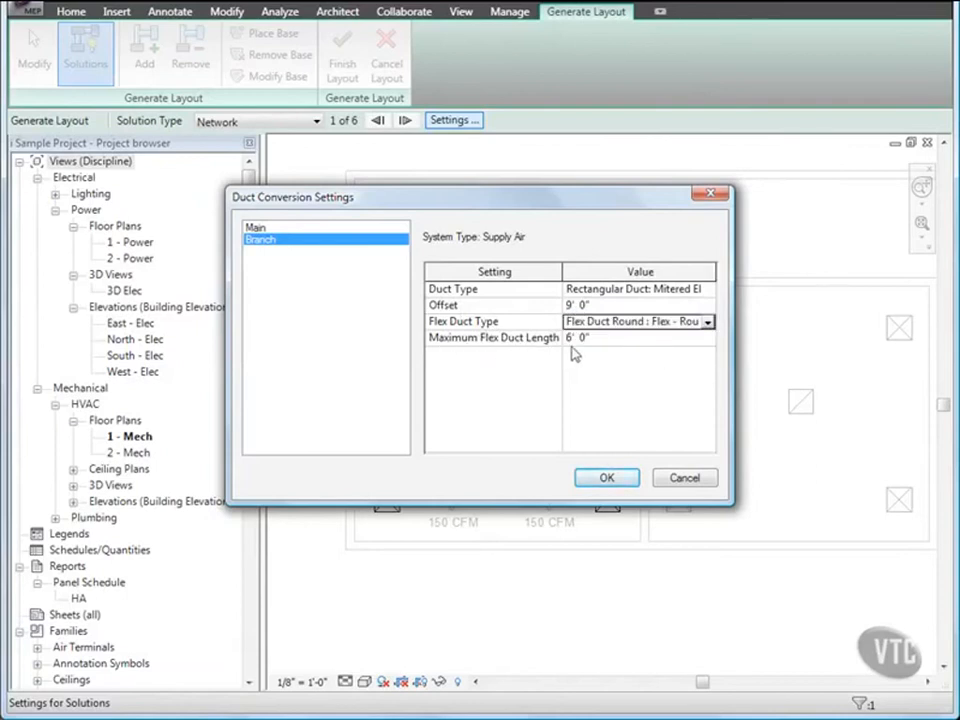
click(606, 478)
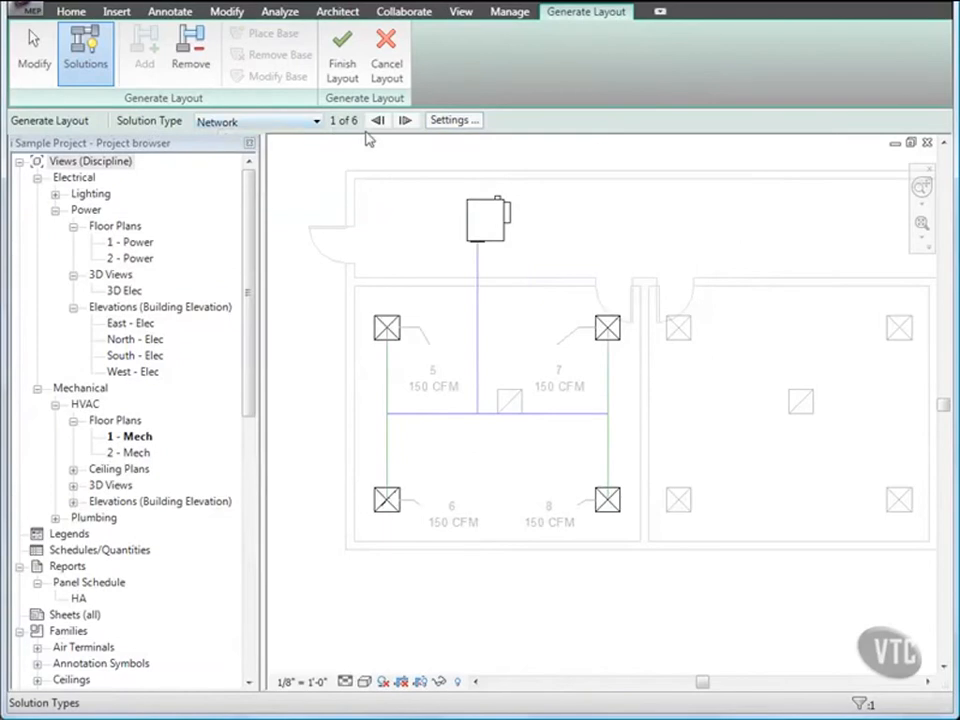
Choose Network layout solution 6 of 6 and finish the layout to generate the supply ductwork.
click(405, 121)
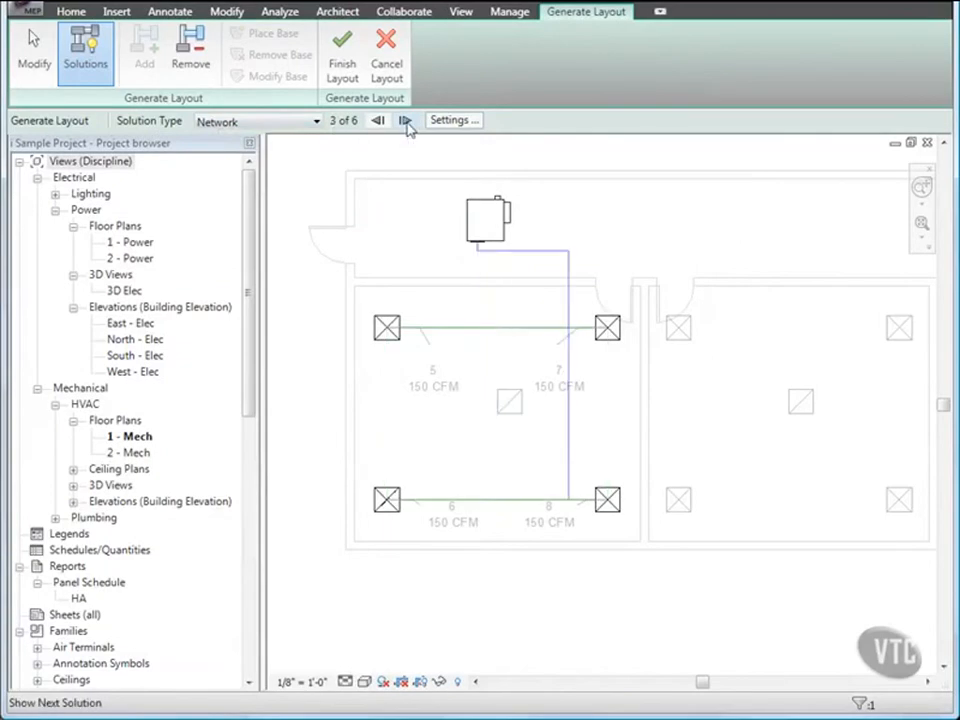
click(405, 121)
click(405, 121)
click(405, 121)
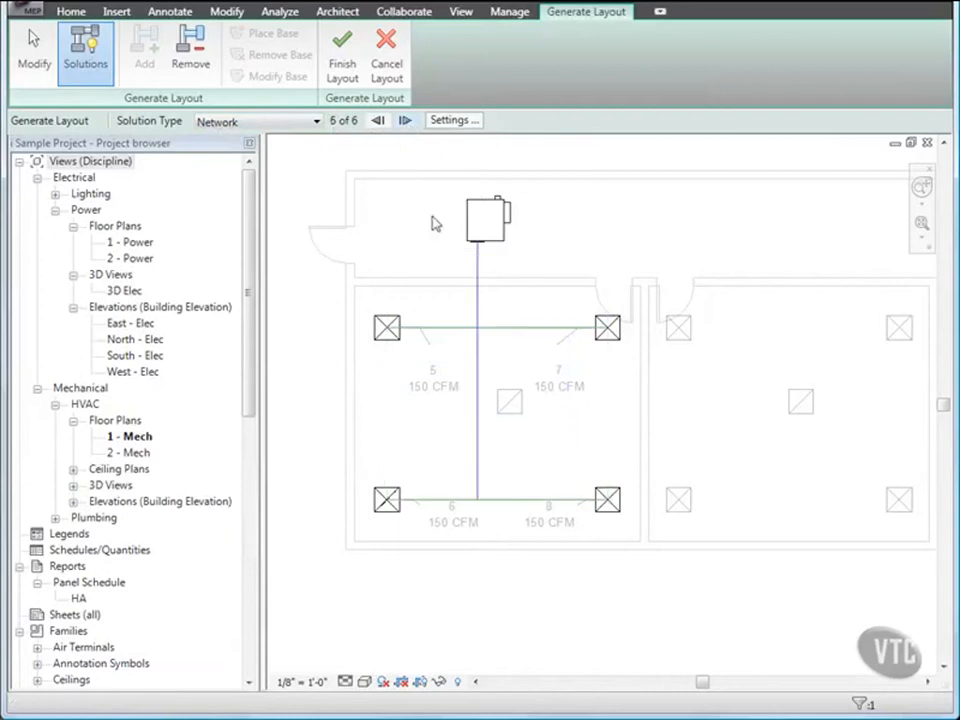
click(342, 66)
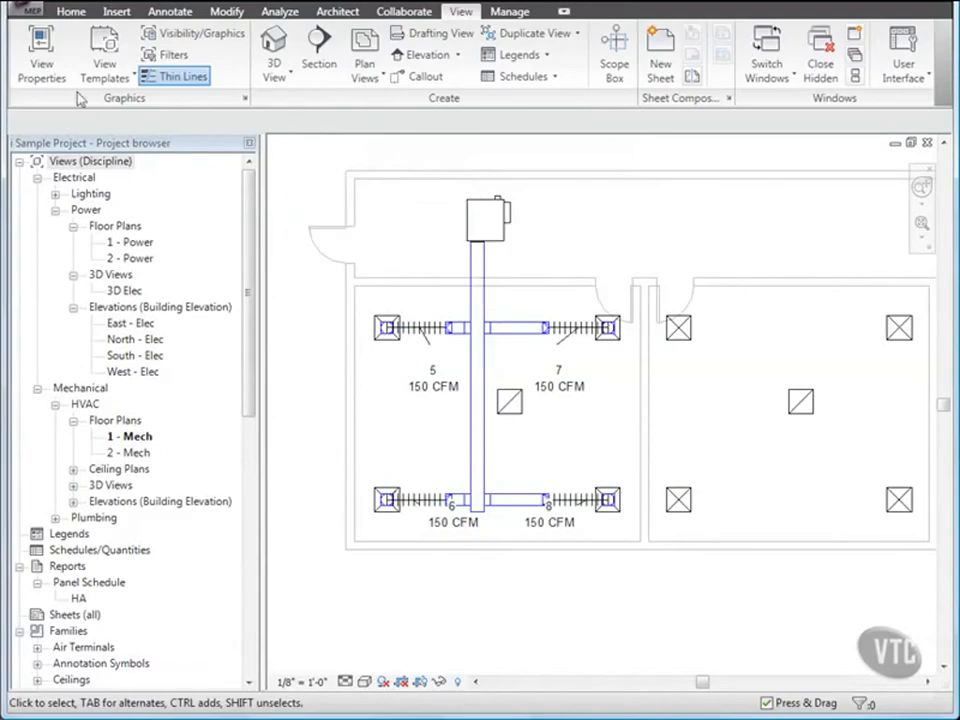
Close the sample project and the Parallel Fan Powered VAV family.
click(25, 8)
click(60, 475)
click(304, 396)
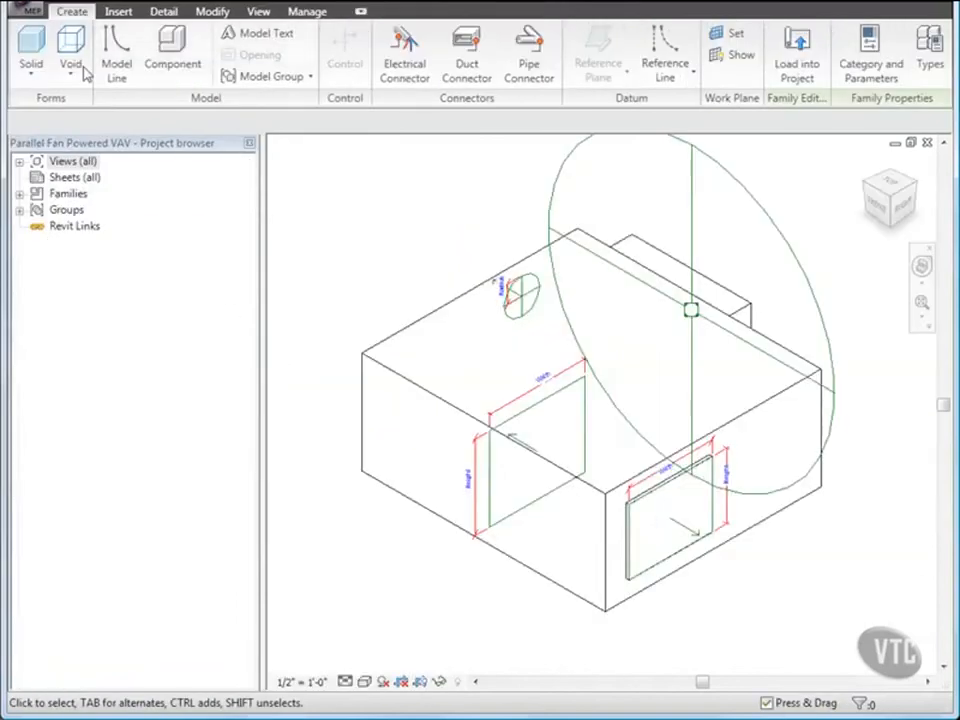
click(25, 8)
click(70, 475)
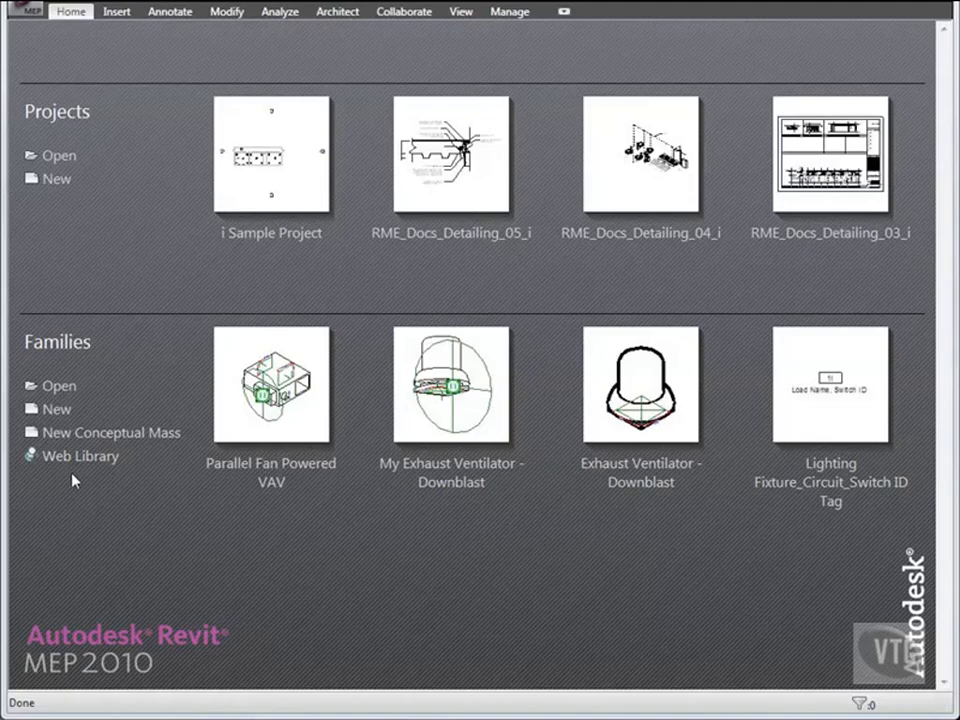
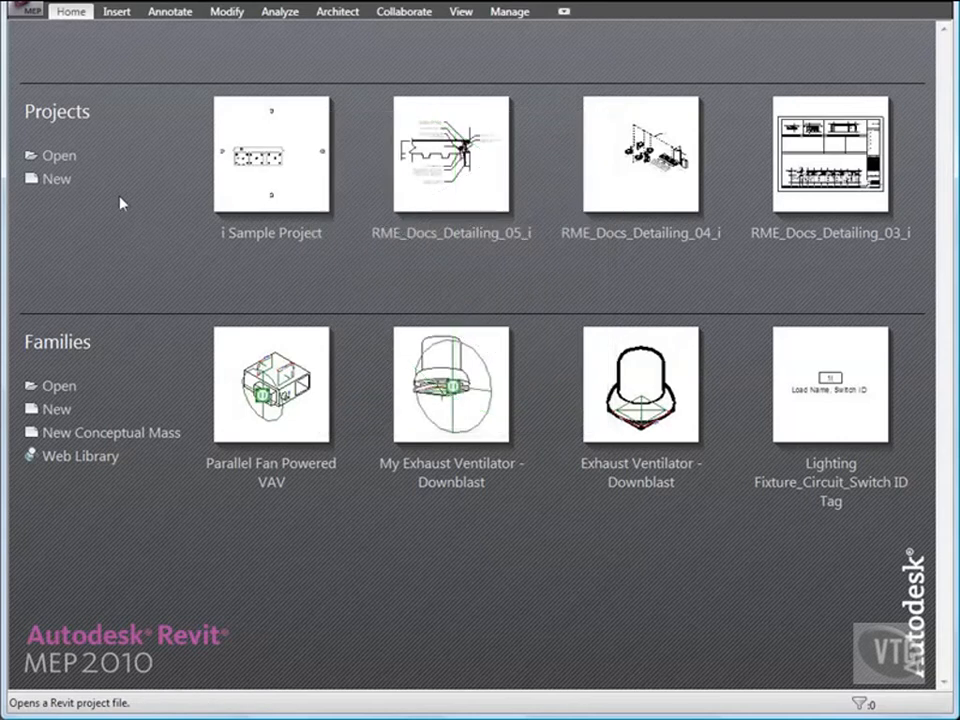
Open the Lighting and Appliance Panelboard - 208V MCB - Surface family from the Family Editor folder and select its electrical connector.
click(27, 15)
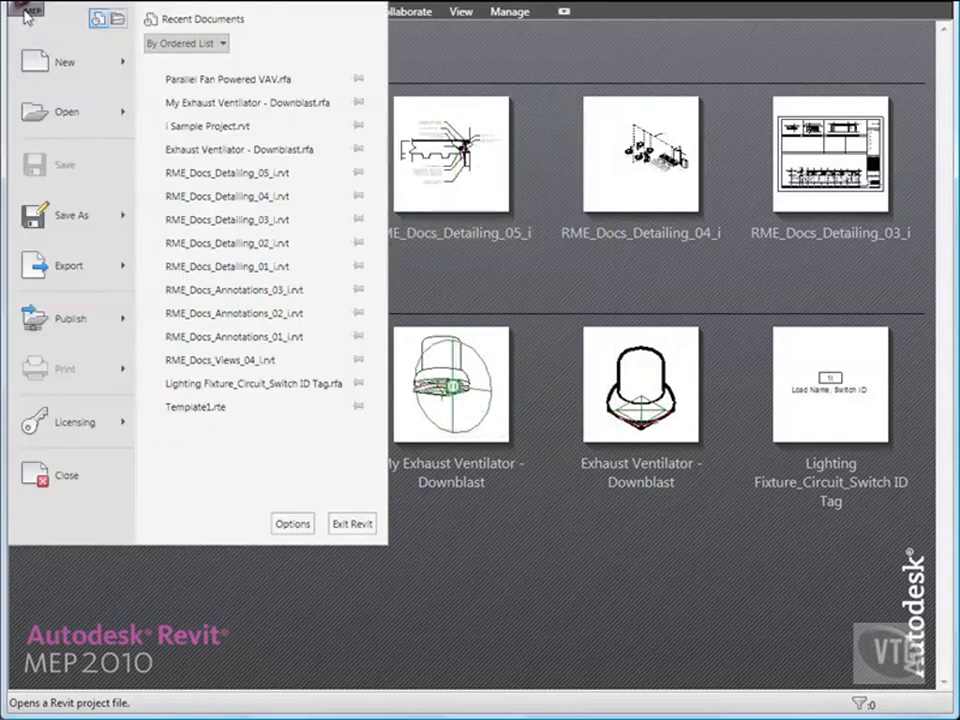
key(Escape)
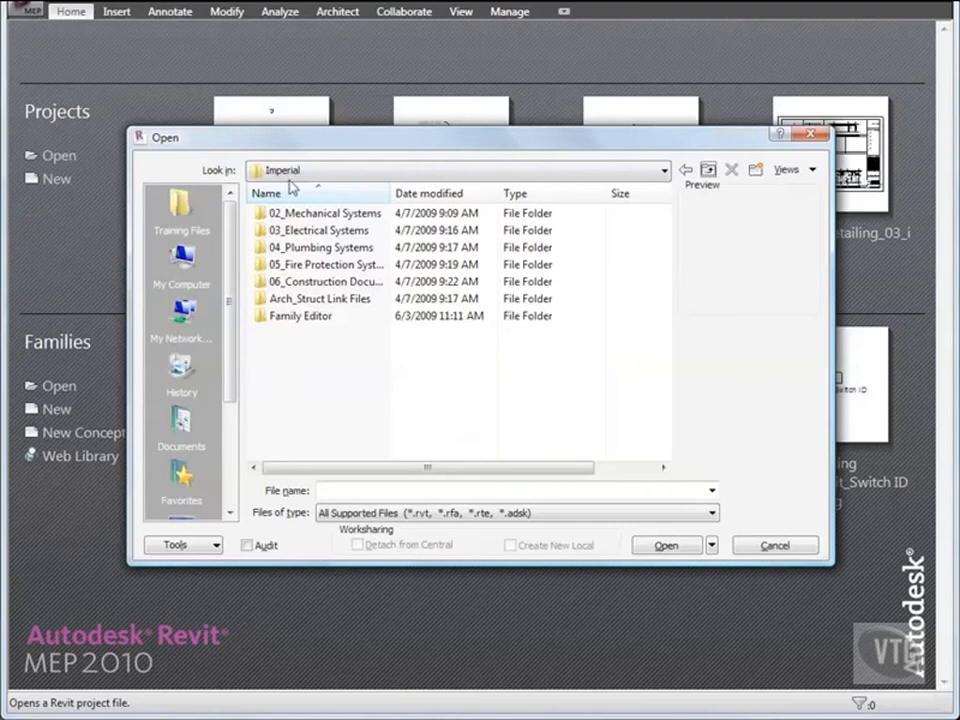
double_click(303, 318)
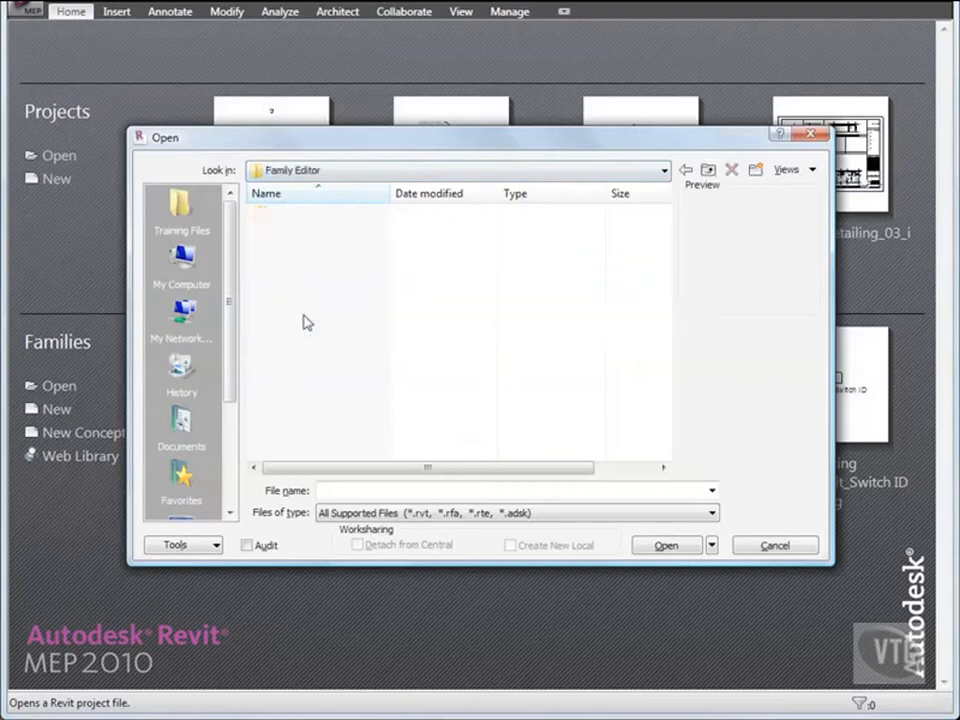
double_click(390, 194)
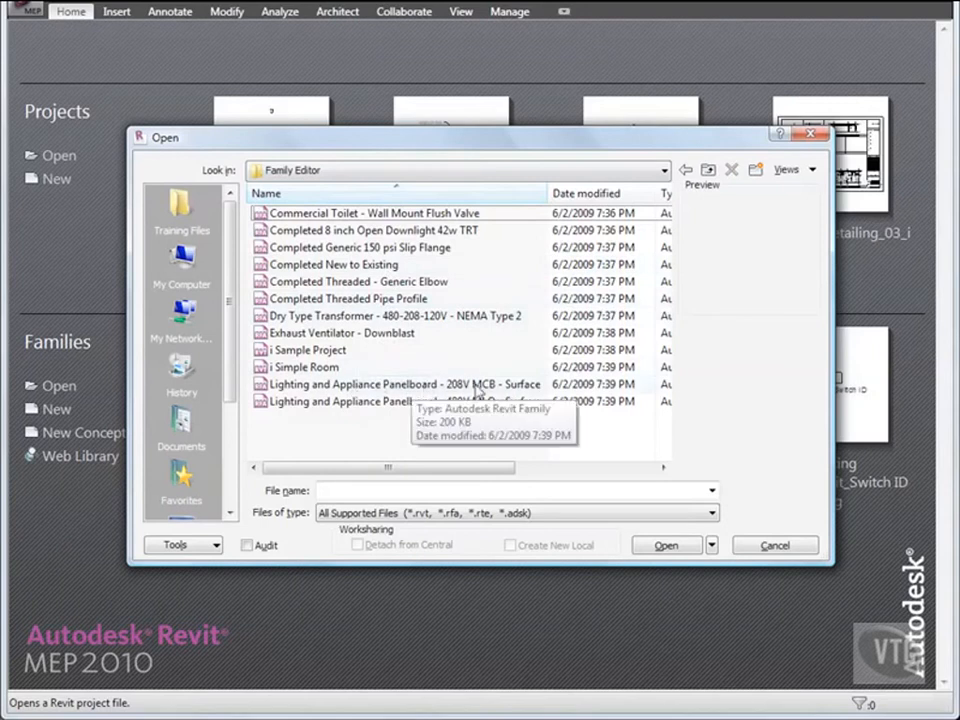
double_click(425, 386)
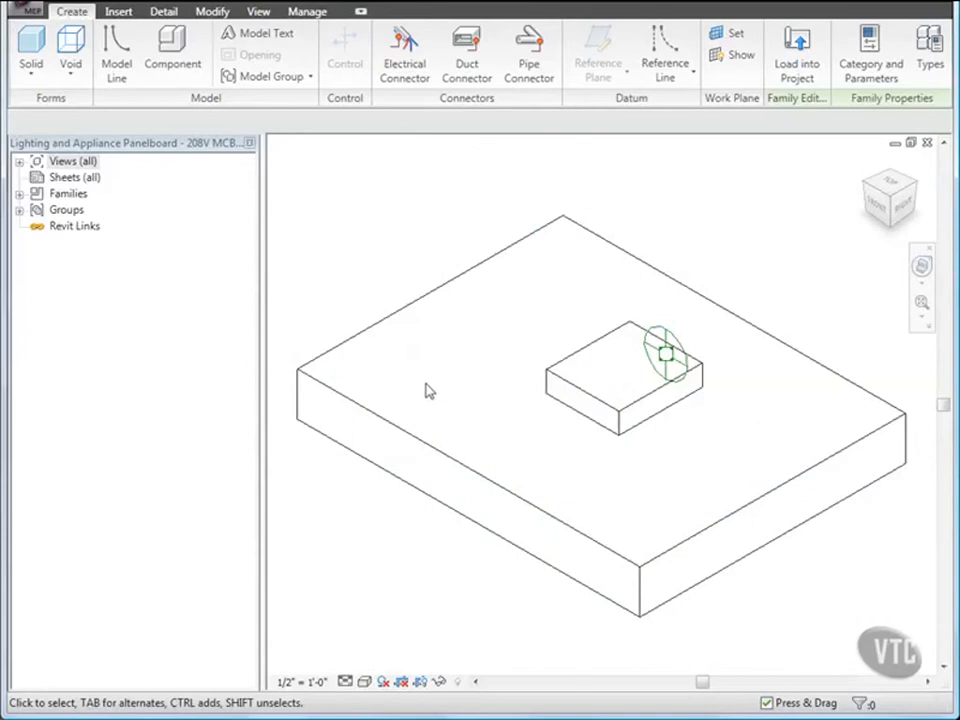
click(672, 345)
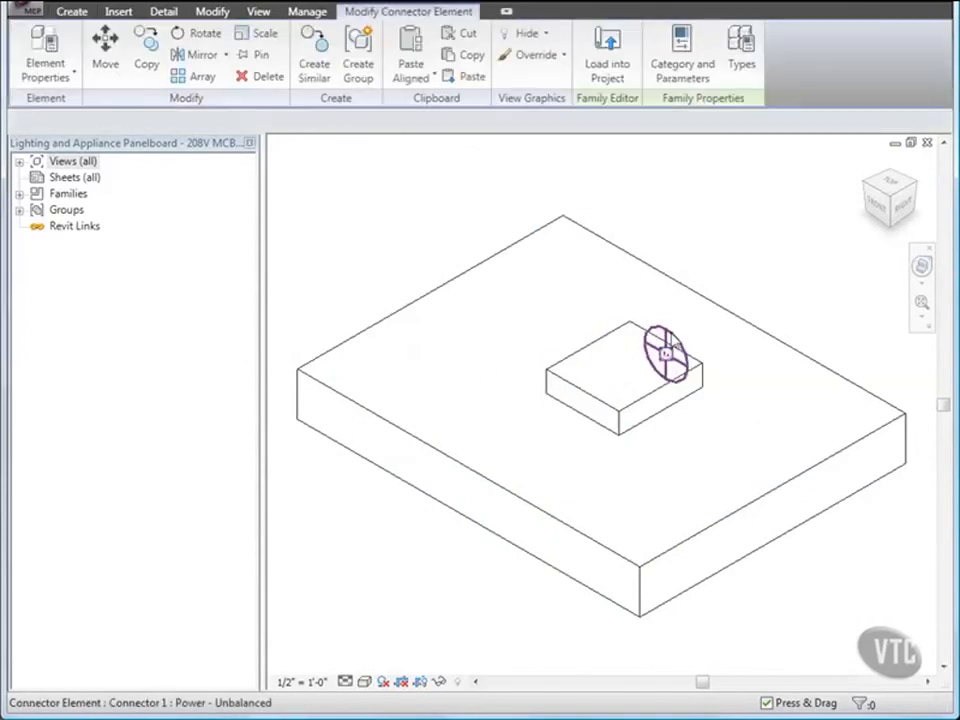
Set the panelboard connector's number of poles to 2 and its voltage to 240 V.
click(66, 77)
click(70, 112)
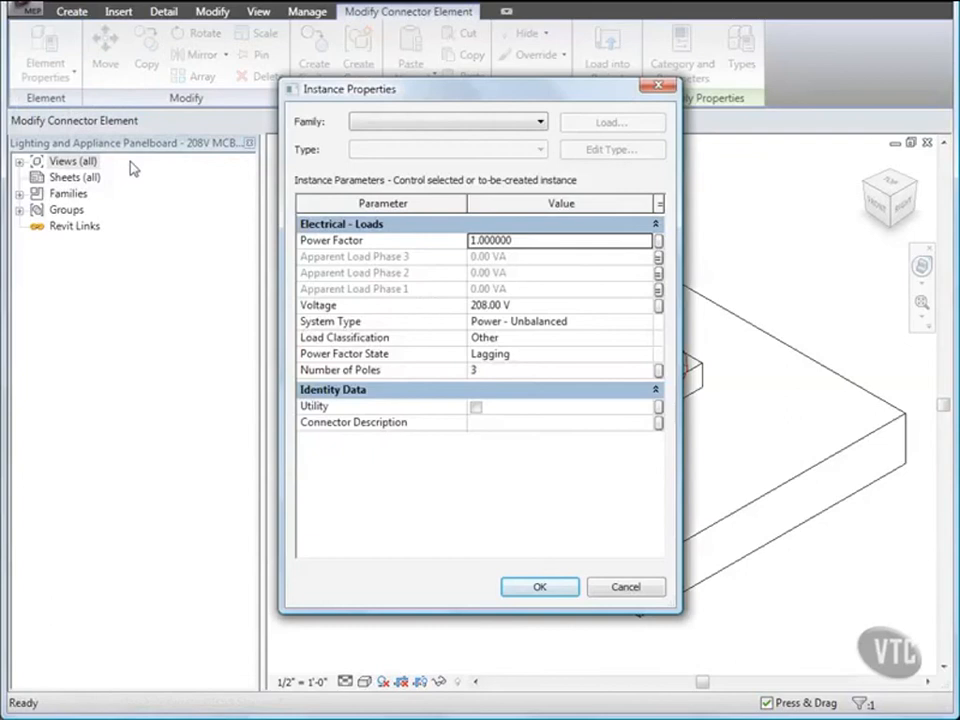
click(481, 372)
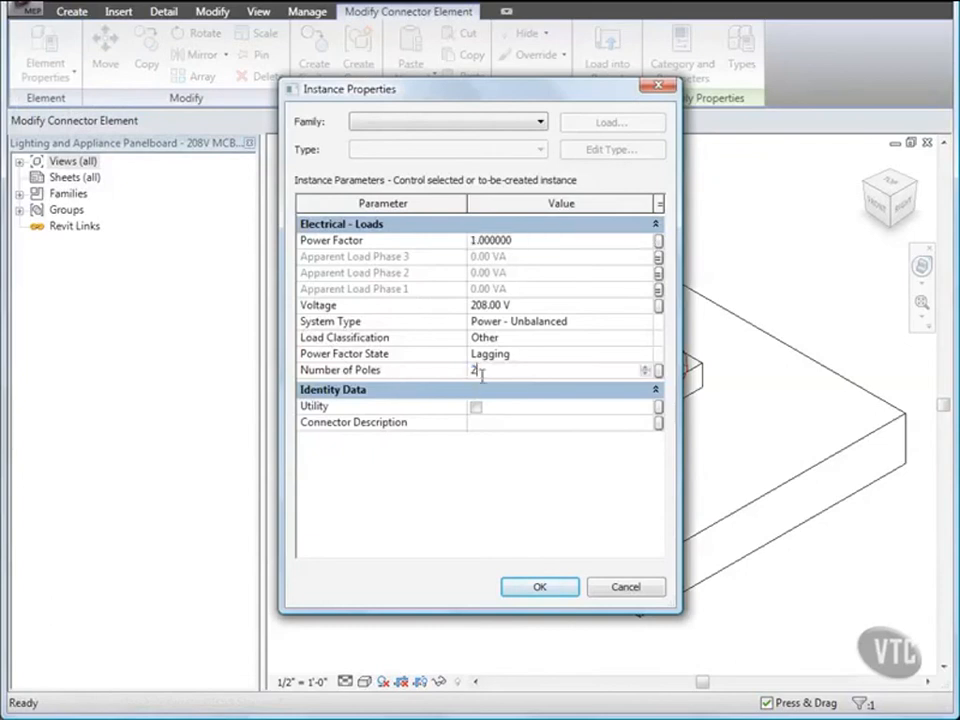
click(476, 308)
text(240)
click(538, 587)
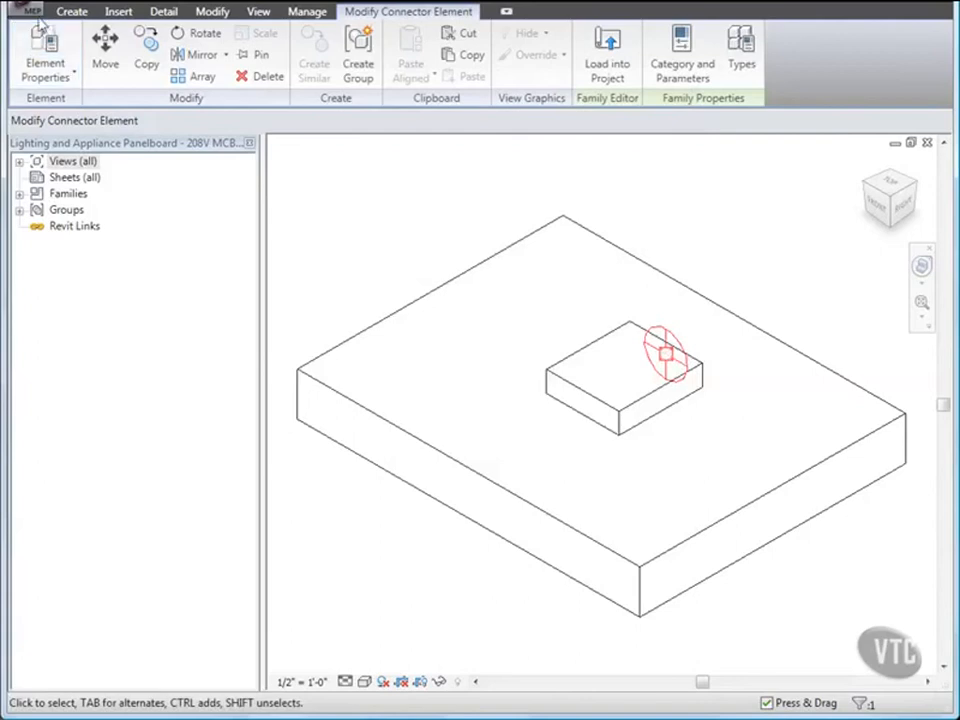
Save the family on the Desktop as Lighting and Appliance Panelboard - 240V MCB - Surface.rfa.
click(35, 14)
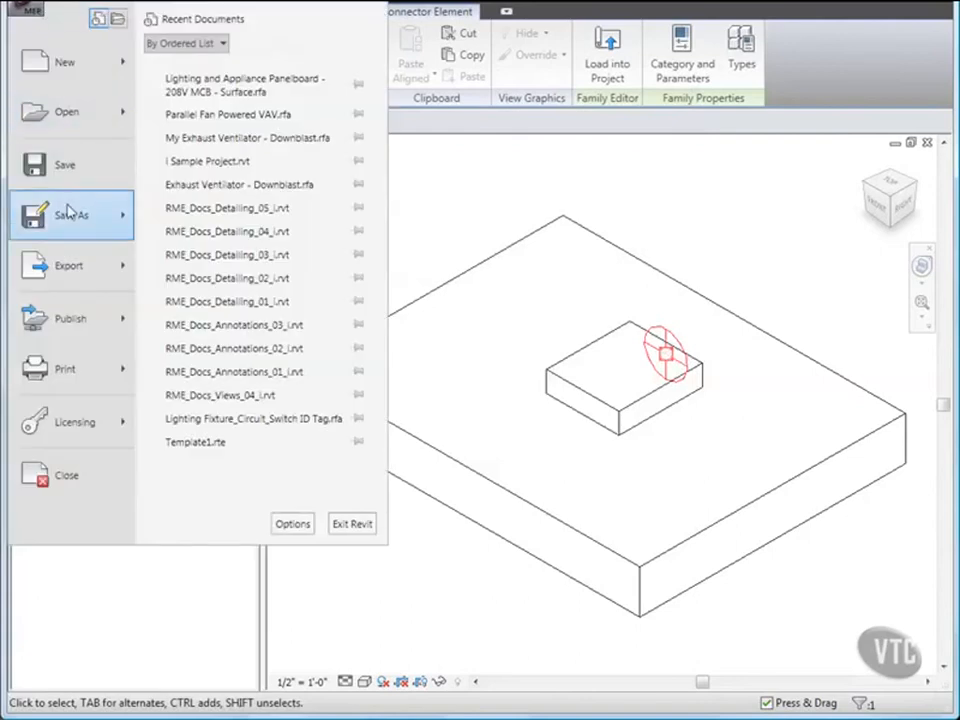
mouse_move(67, 218)
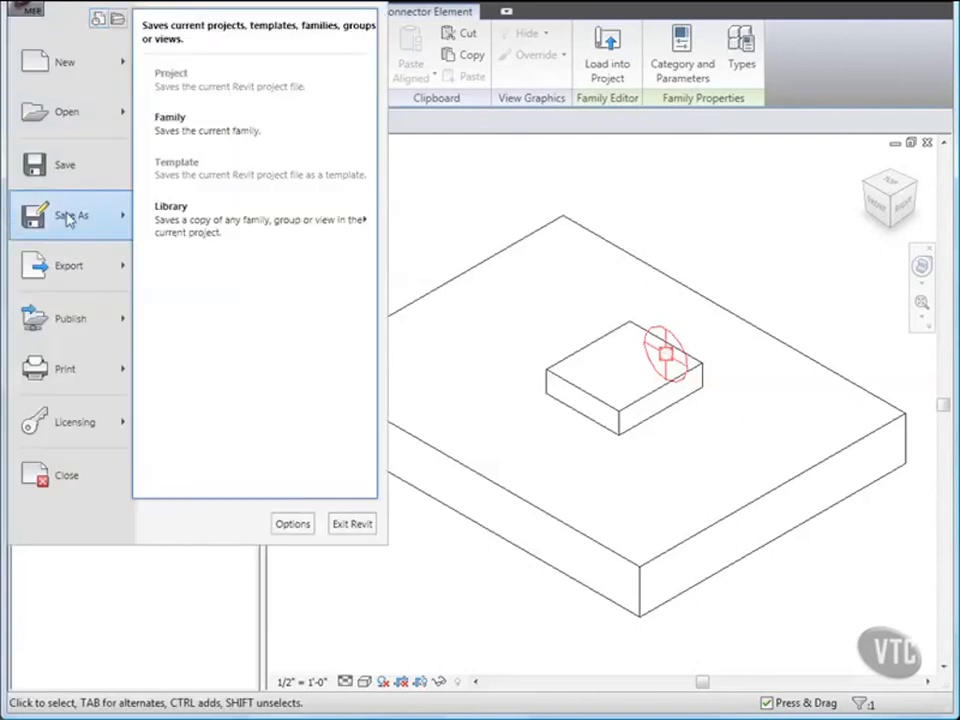
click(211, 134)
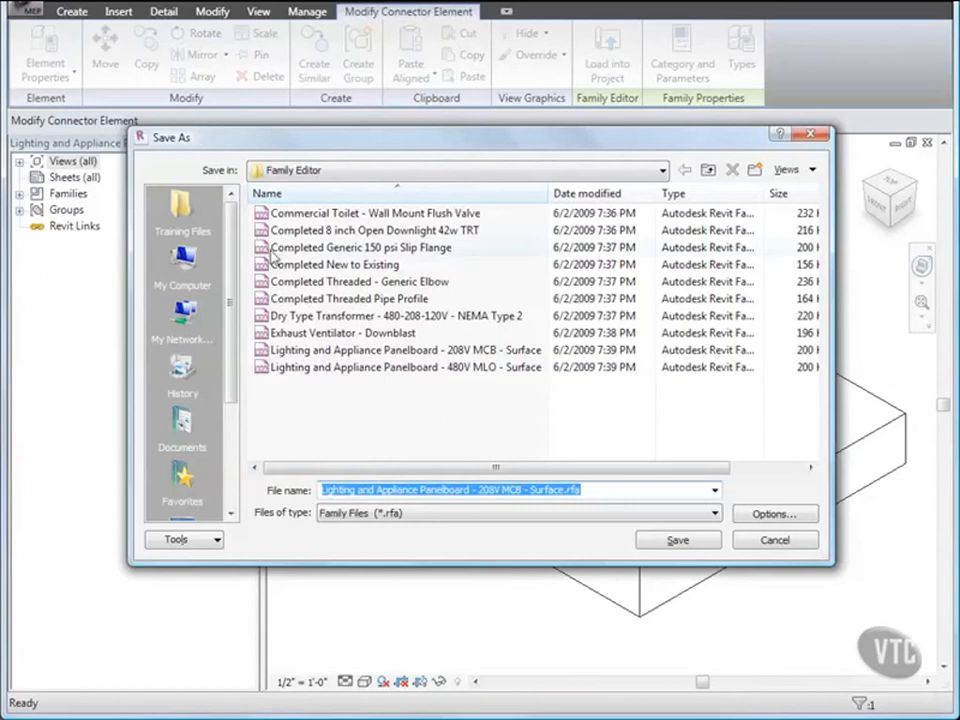
scroll(182, 330, down, 3)
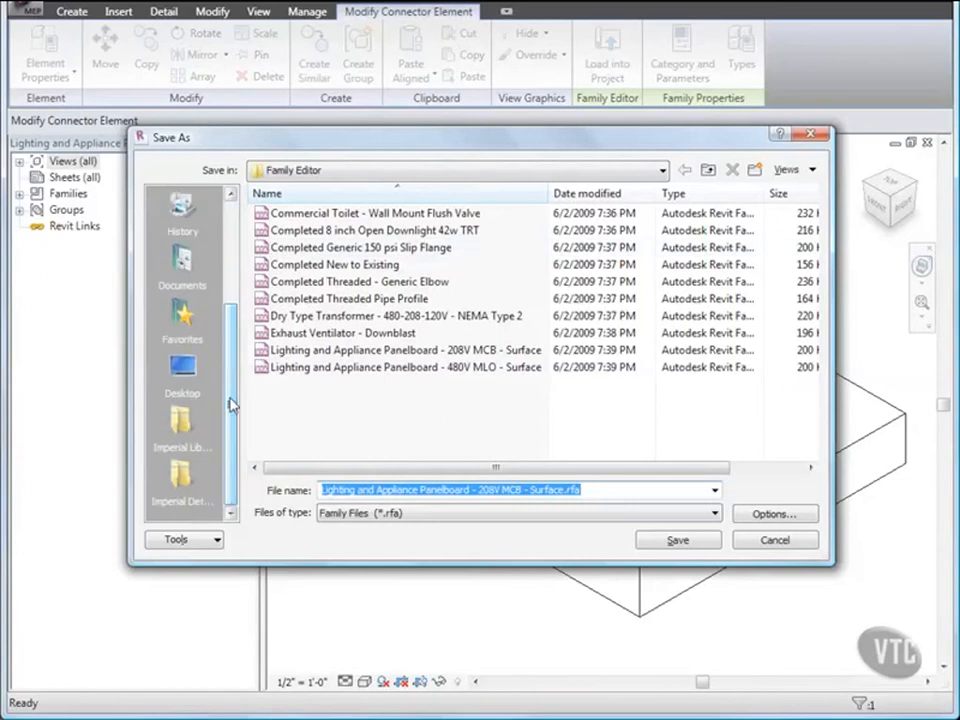
click(183, 370)
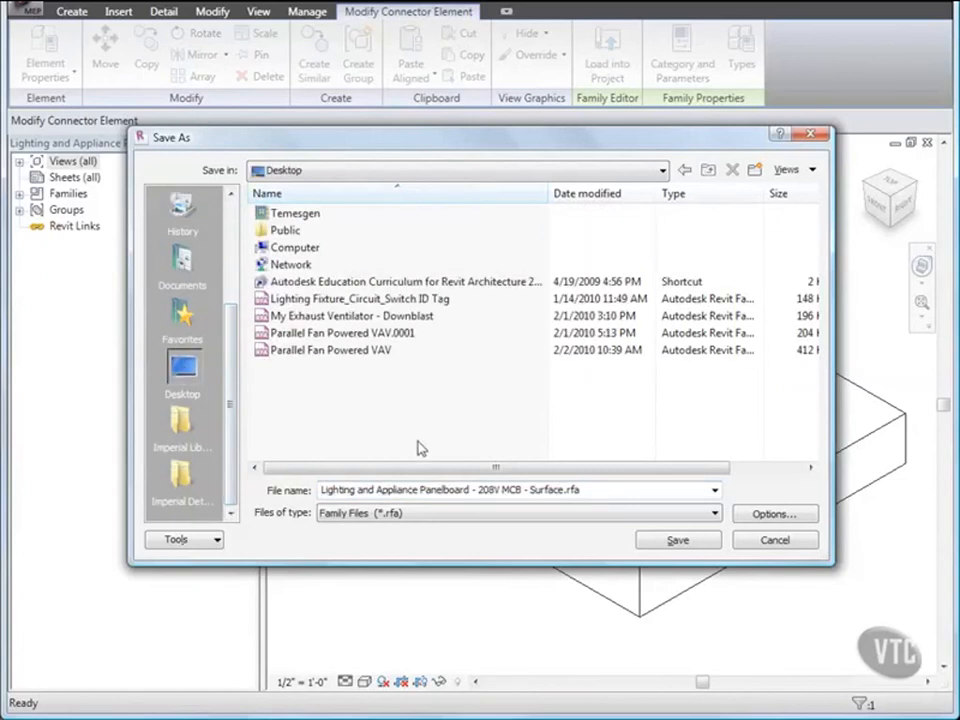
click(465, 489)
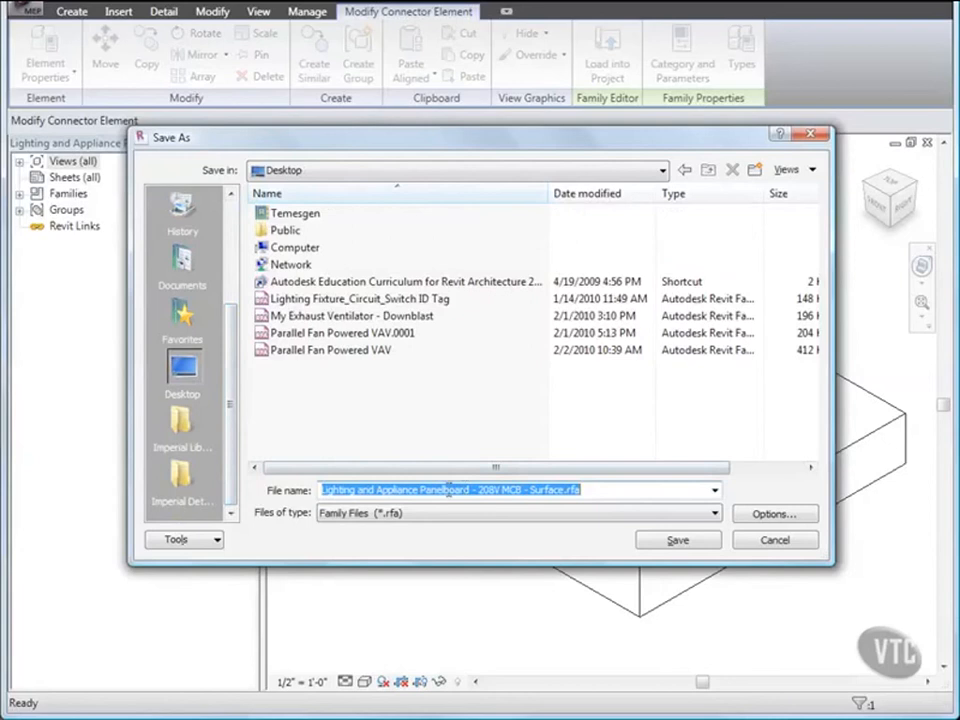
click(484, 490)
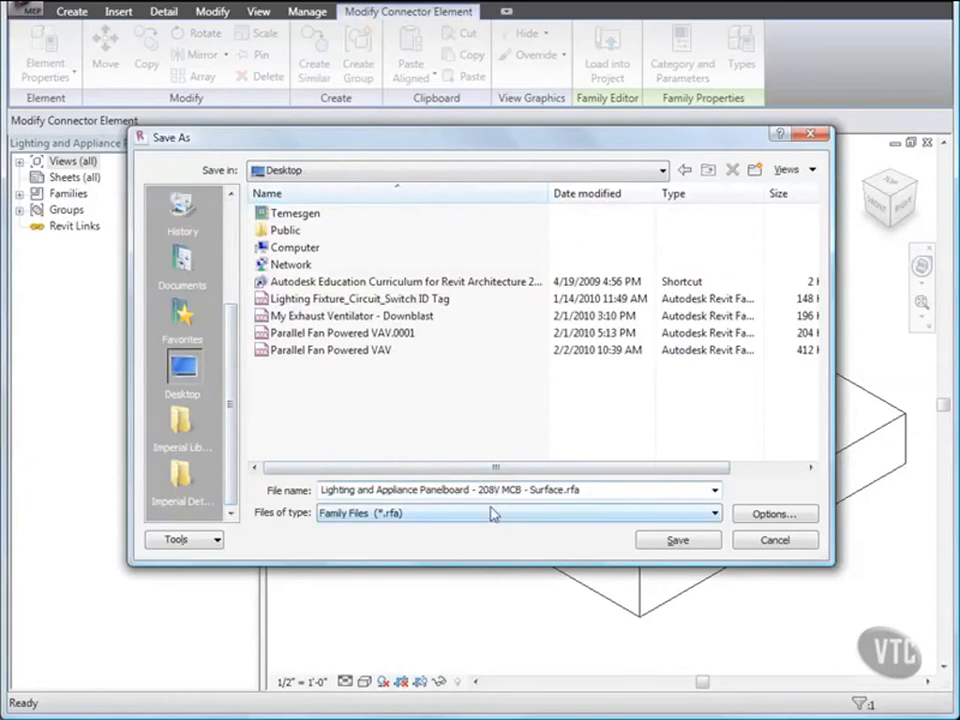
key(BackSpace)
key(BackSpace)
text(40)
click(677, 540)
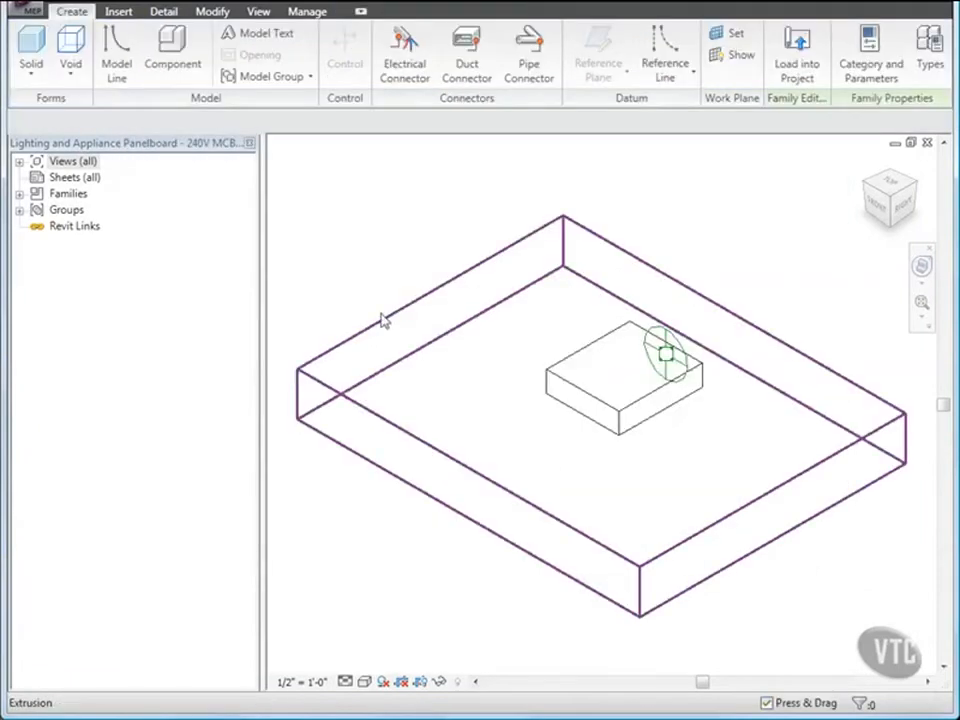
Close the panelboard family and open Dry Type Transformer - 480-208-120V - NEMA Type 2 from Training Files, Imperial, Family Editor.
click(22, 10)
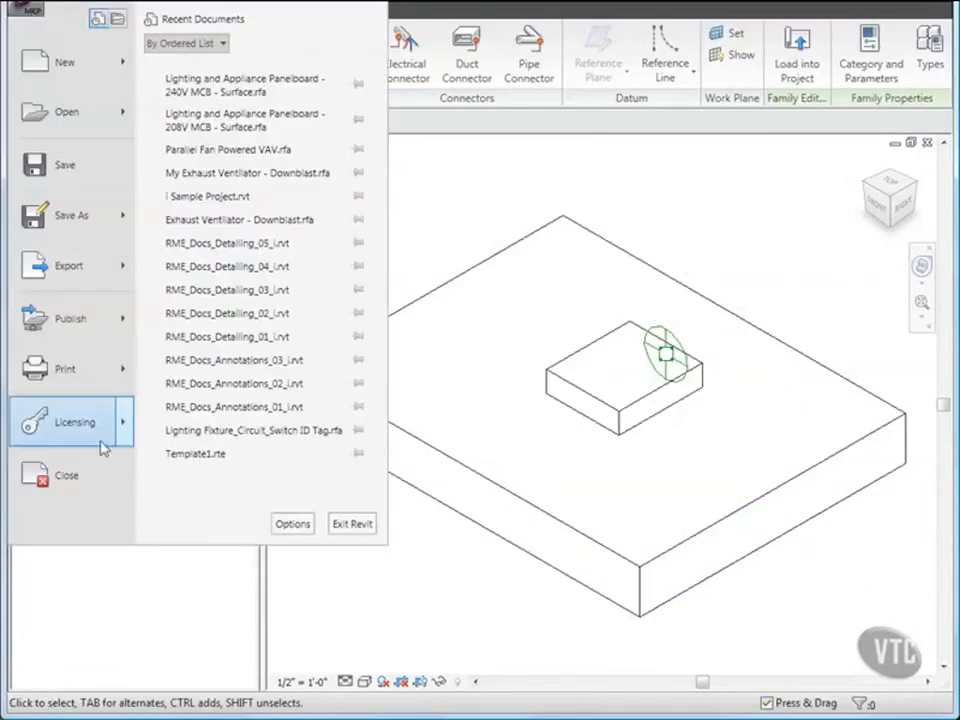
click(79, 476)
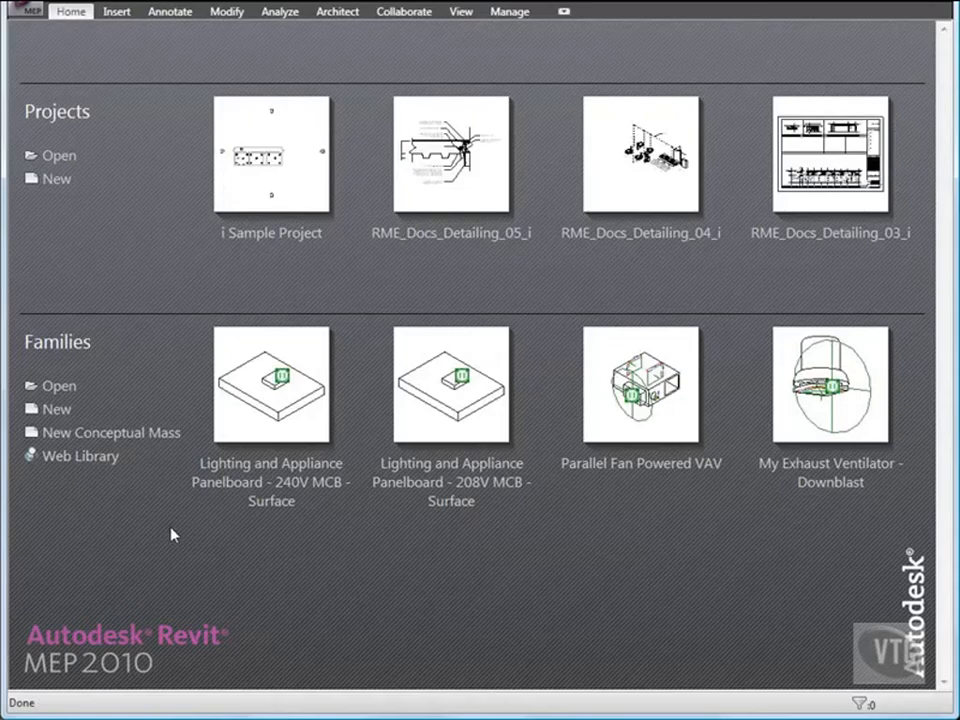
click(28, 20)
click(64, 111)
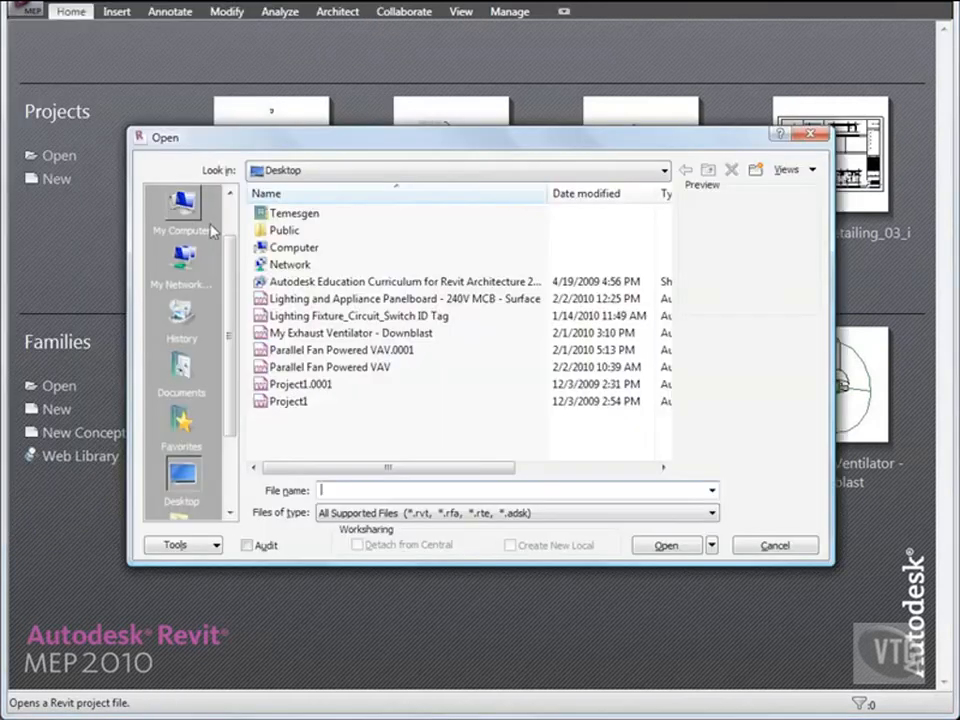
scroll(184, 222, up, 1)
click(181, 208)
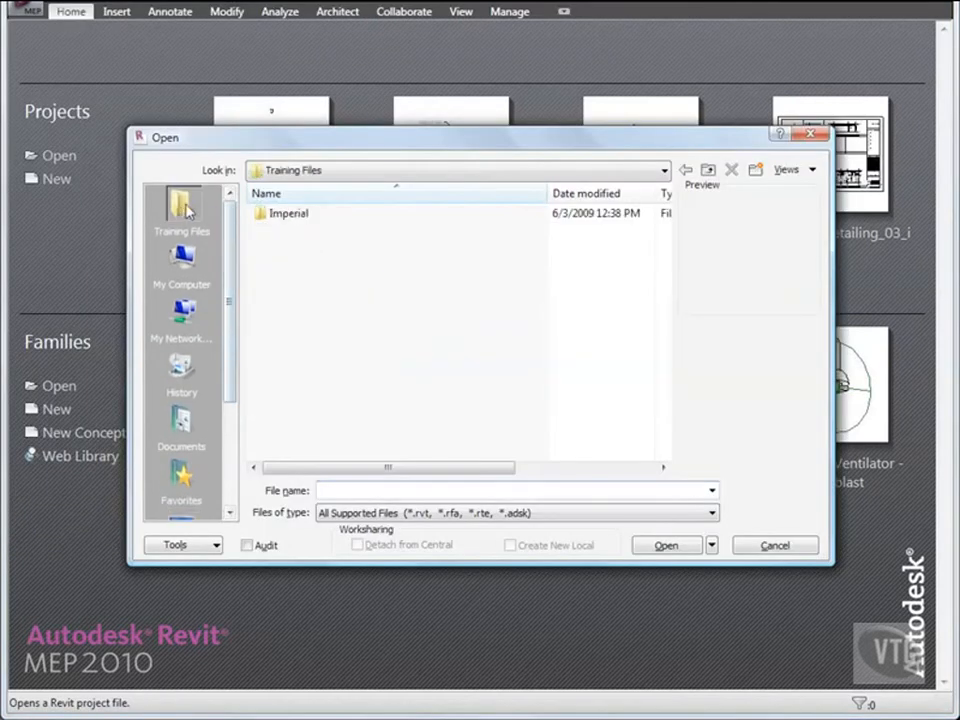
double_click(278, 216)
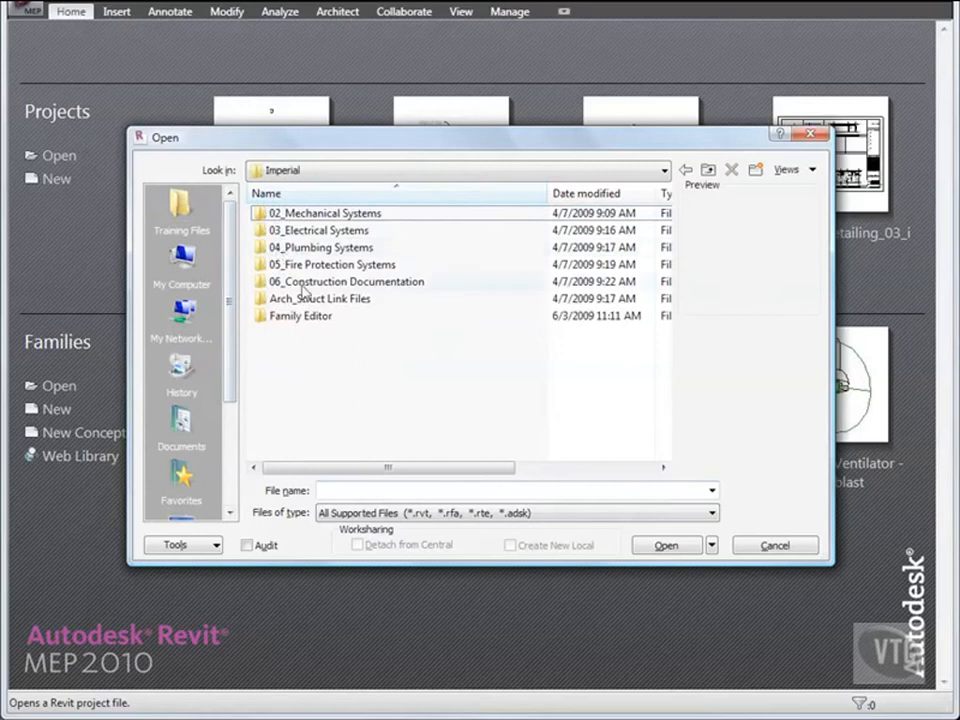
double_click(303, 316)
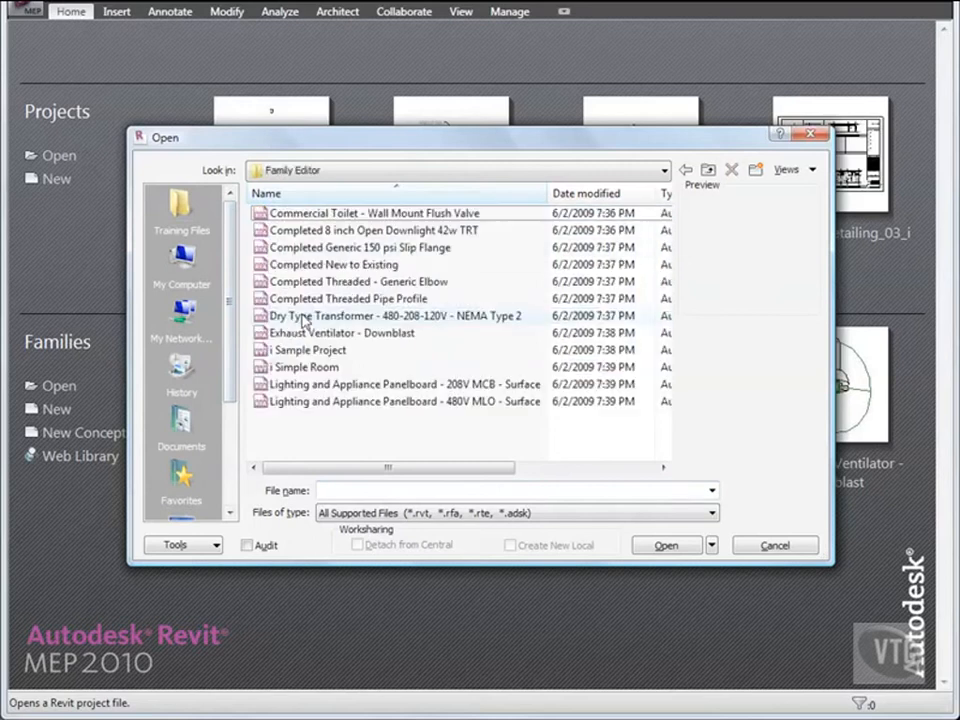
double_click(372, 316)
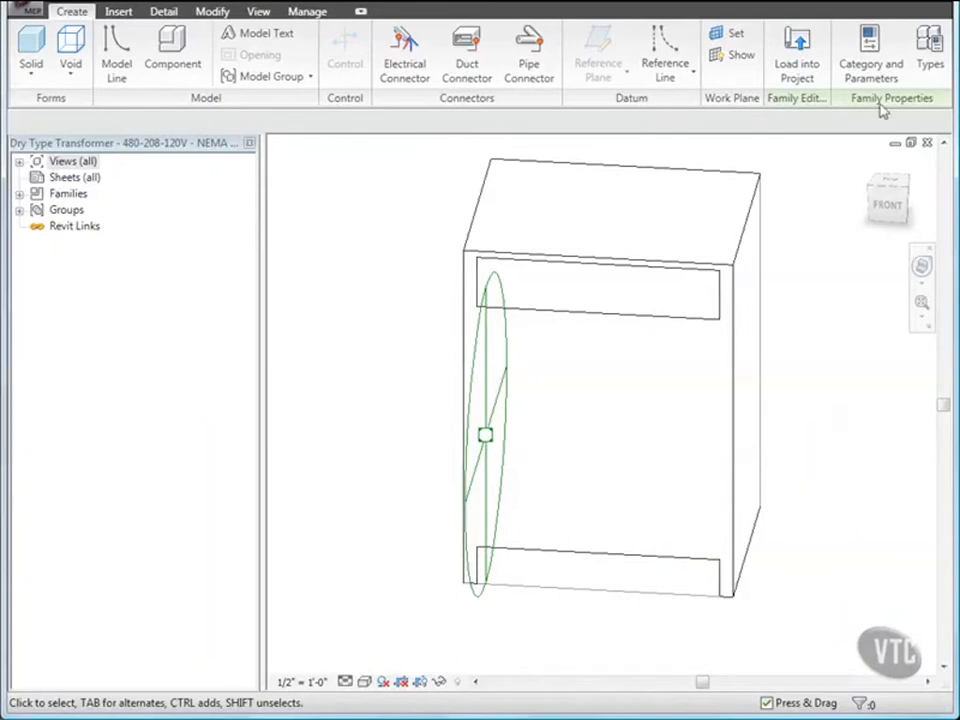
Delete all of the transformer's family types except 15 kVA, starting with 112.5 kVA.
click(927, 55)
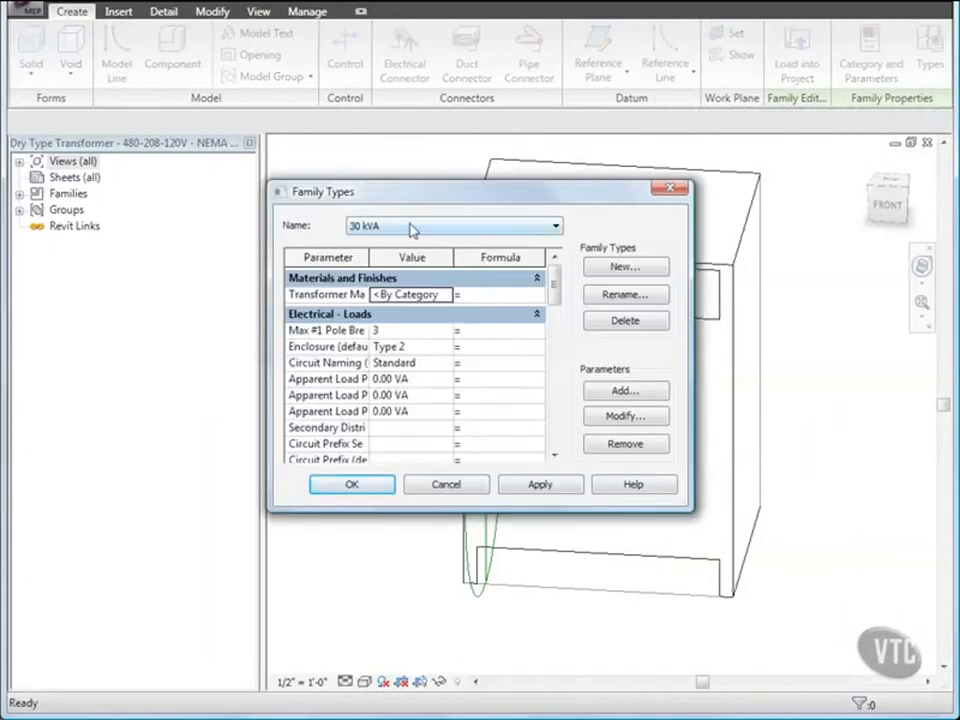
click(456, 229)
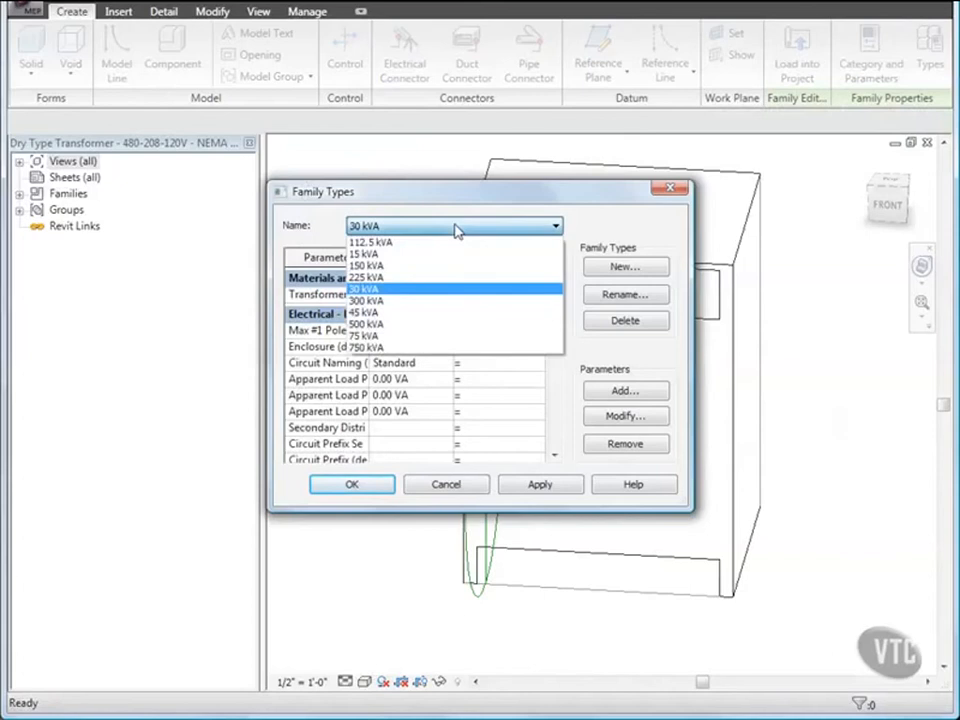
click(397, 243)
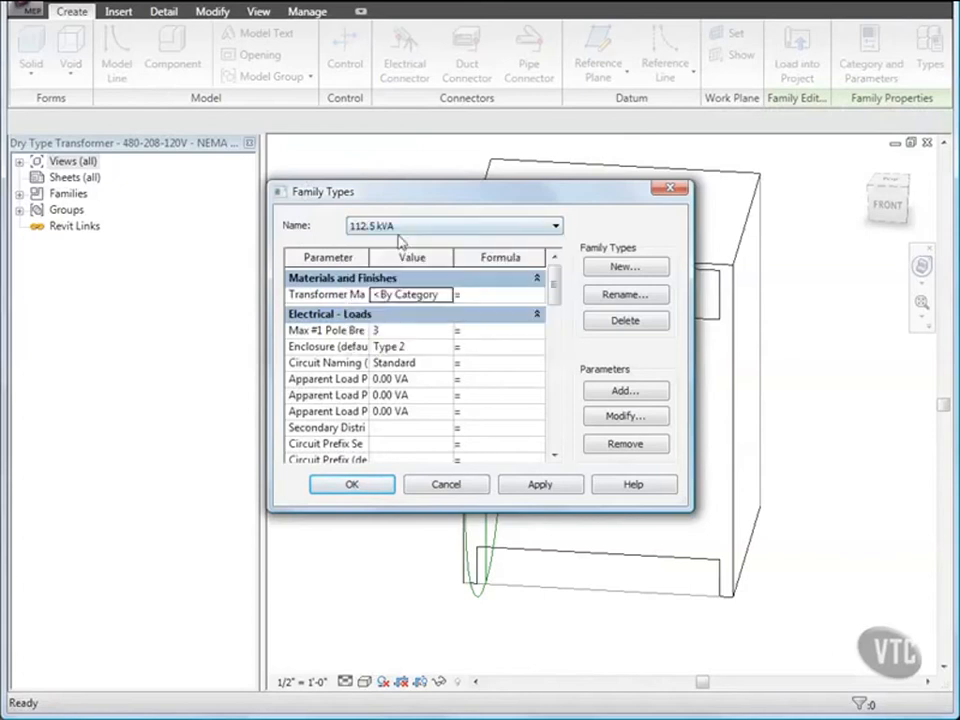
click(620, 323)
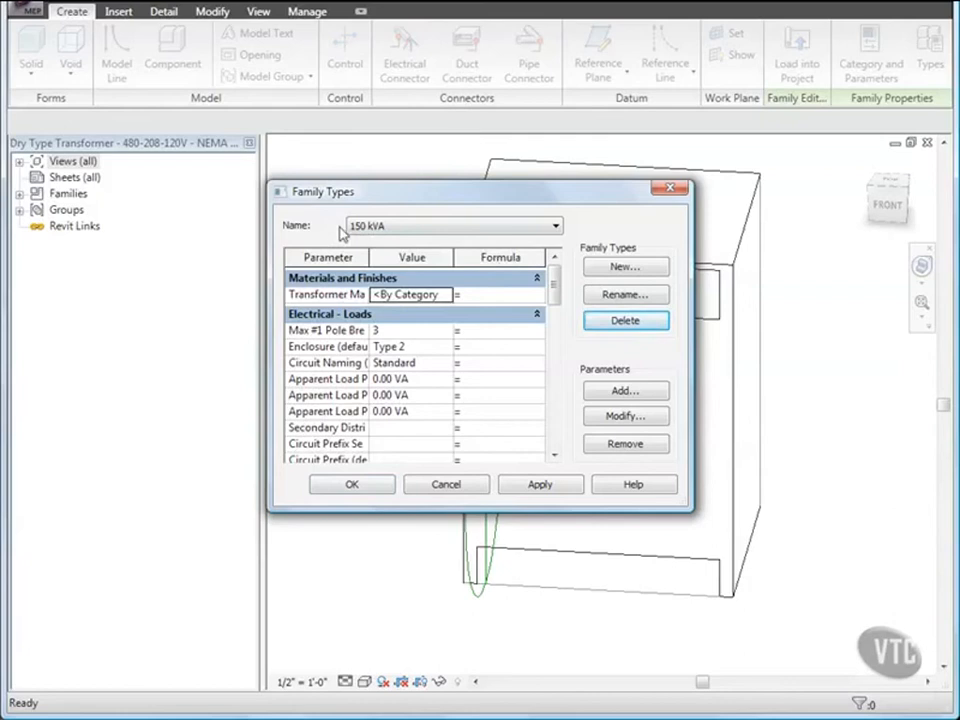
click(616, 328)
click(616, 328)
click(616, 328)
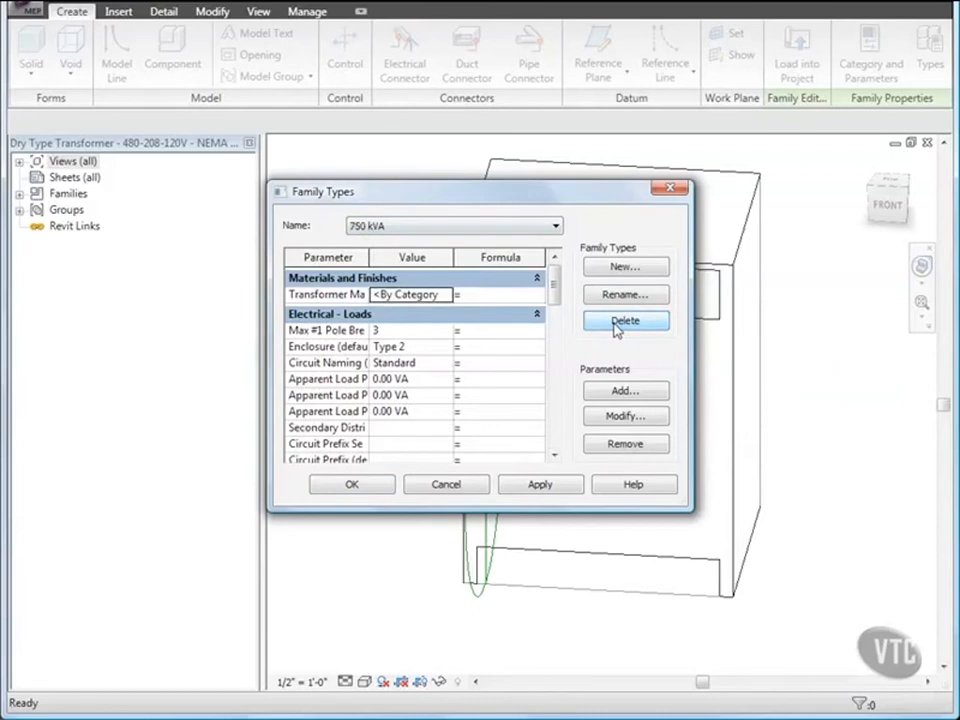
click(616, 322)
click(616, 322)
click(616, 322)
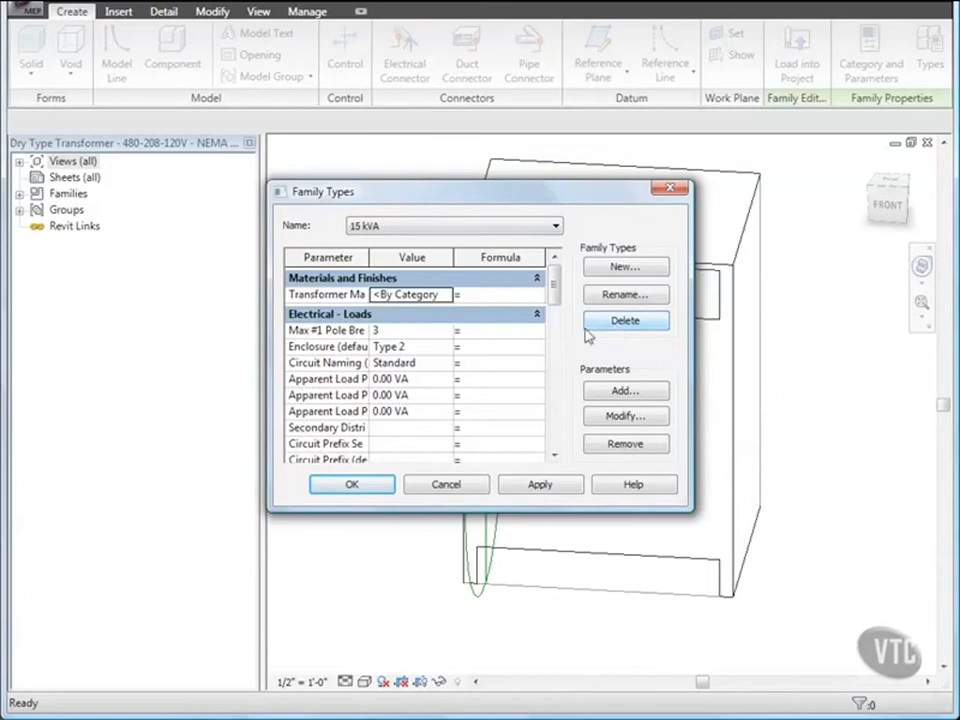
Set the Primary Number of Poles of the 15 kVA type to 2 and apply the change.
drag(556, 292, 553, 450)
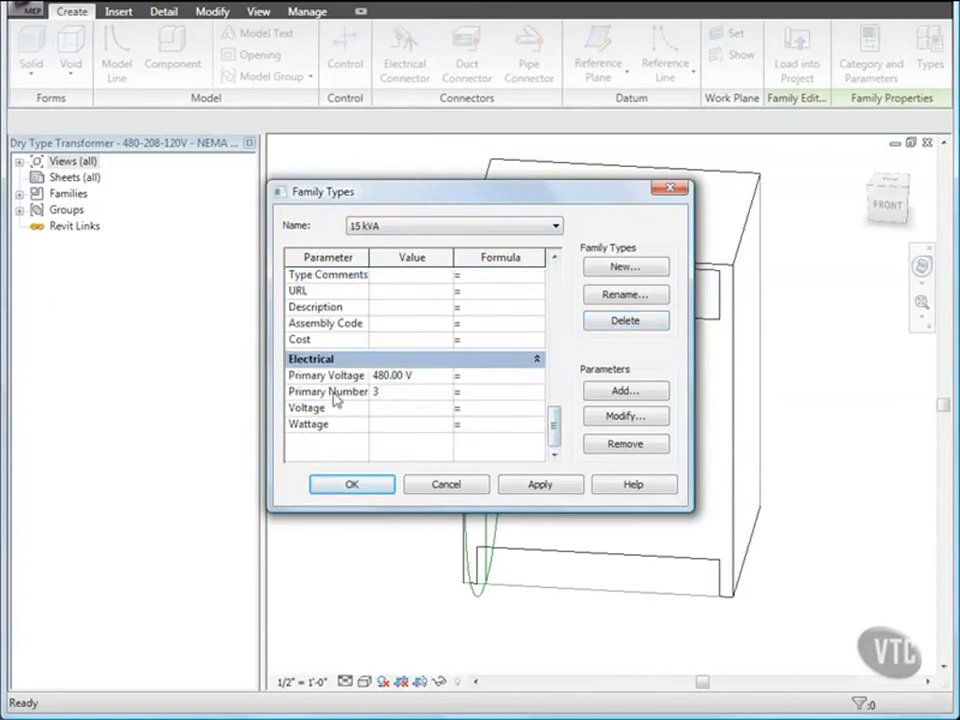
drag(690, 510, 871, 537)
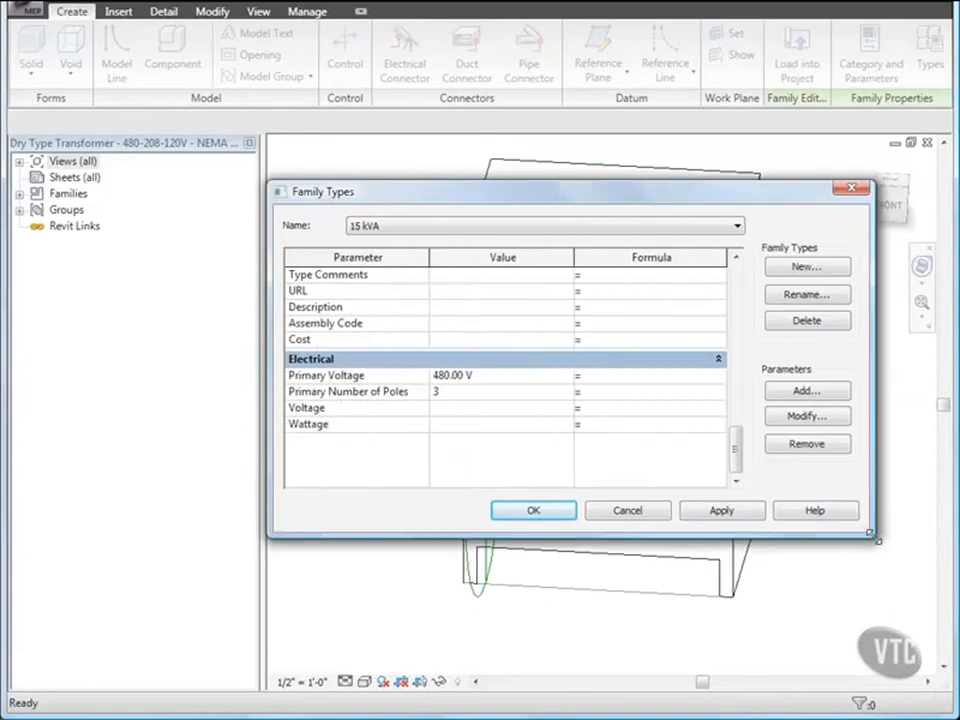
click(457, 392)
text(2)
click(719, 511)
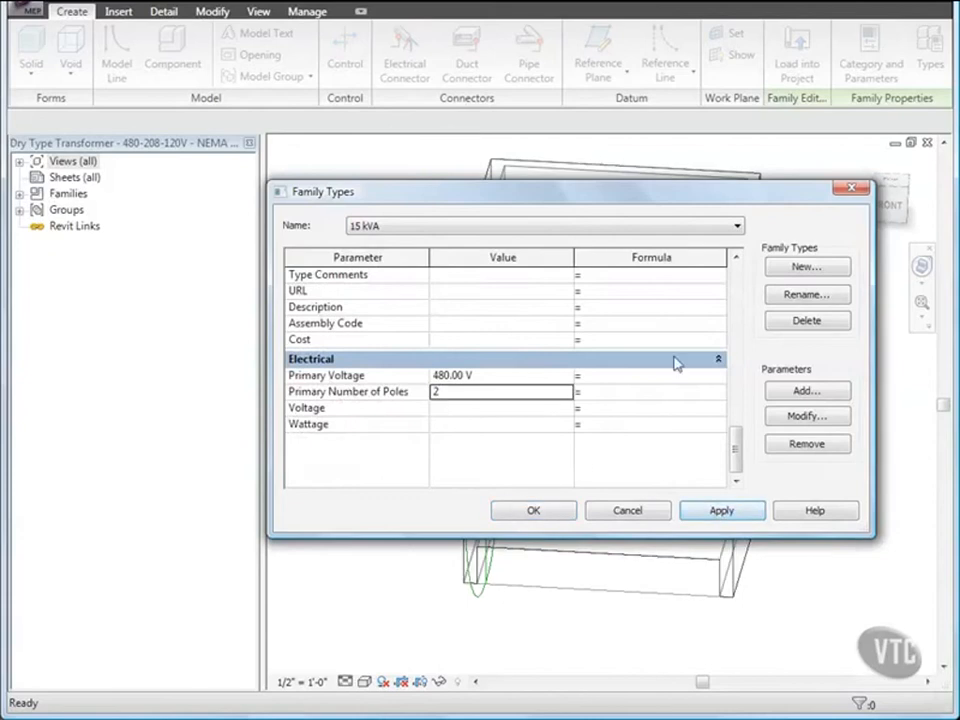
Create a new transformer family type named 3 kVA.
click(806, 267)
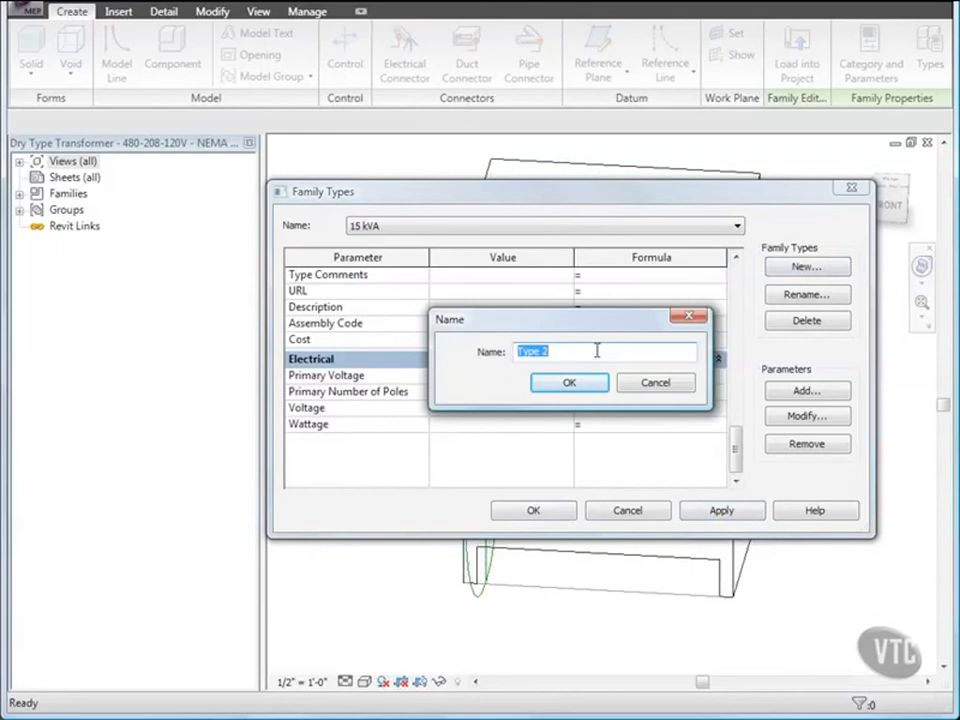
text(3 kVA)
click(568, 385)
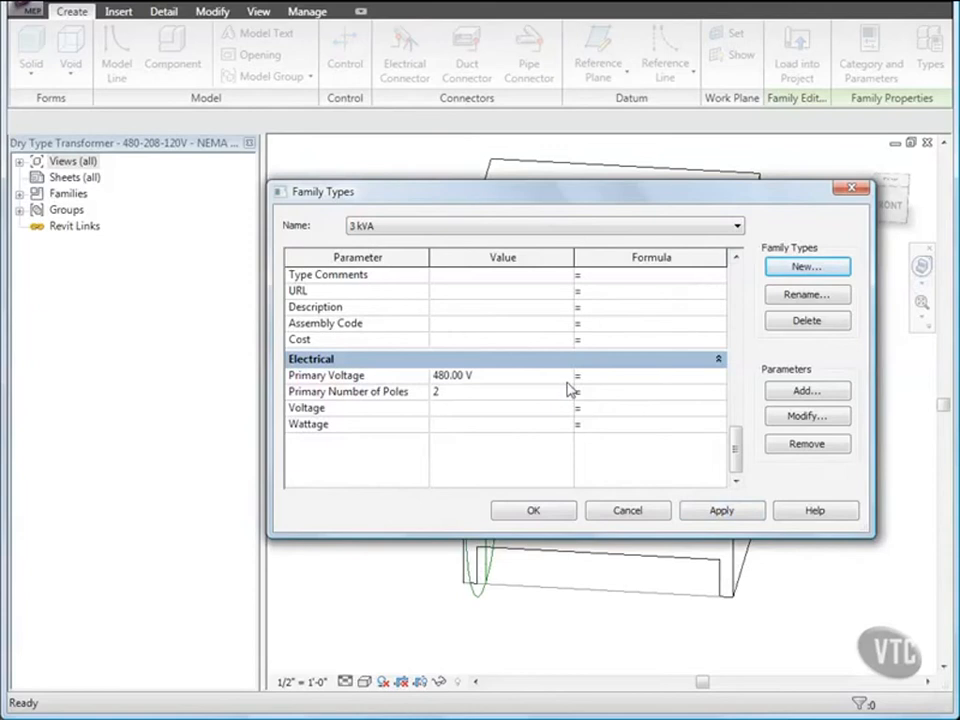
Set the 3 kVA type's Transformer Length to 6 1/2", Height to 10 1/2" and Width to 8 5/8", and accept the family types.
scroll(340, 245, up, 2)
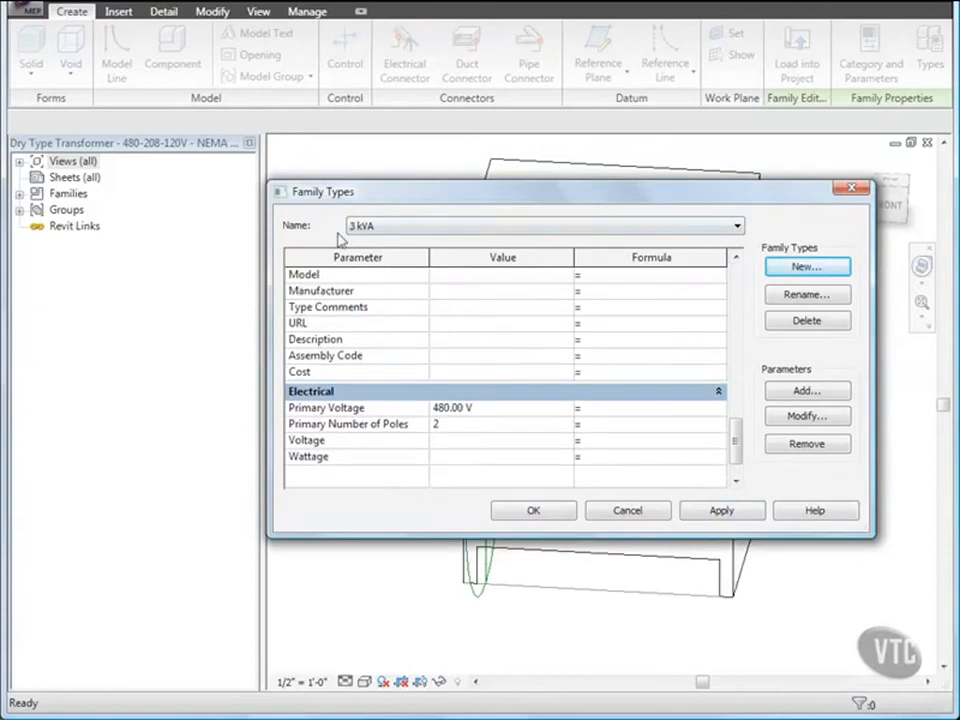
drag(739, 444, 739, 402)
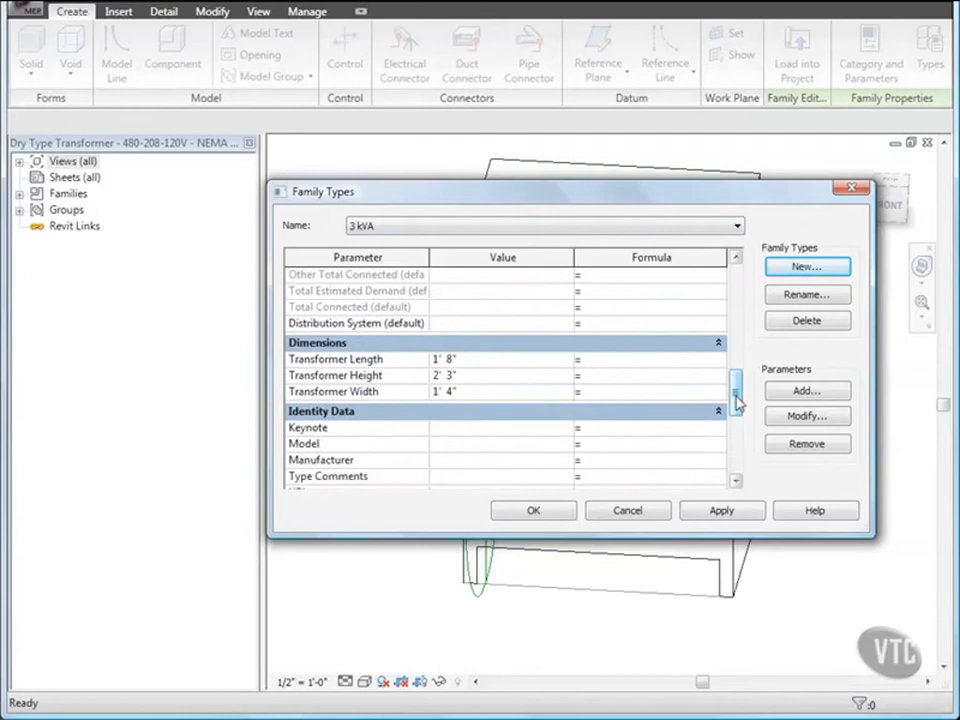
click(460, 360)
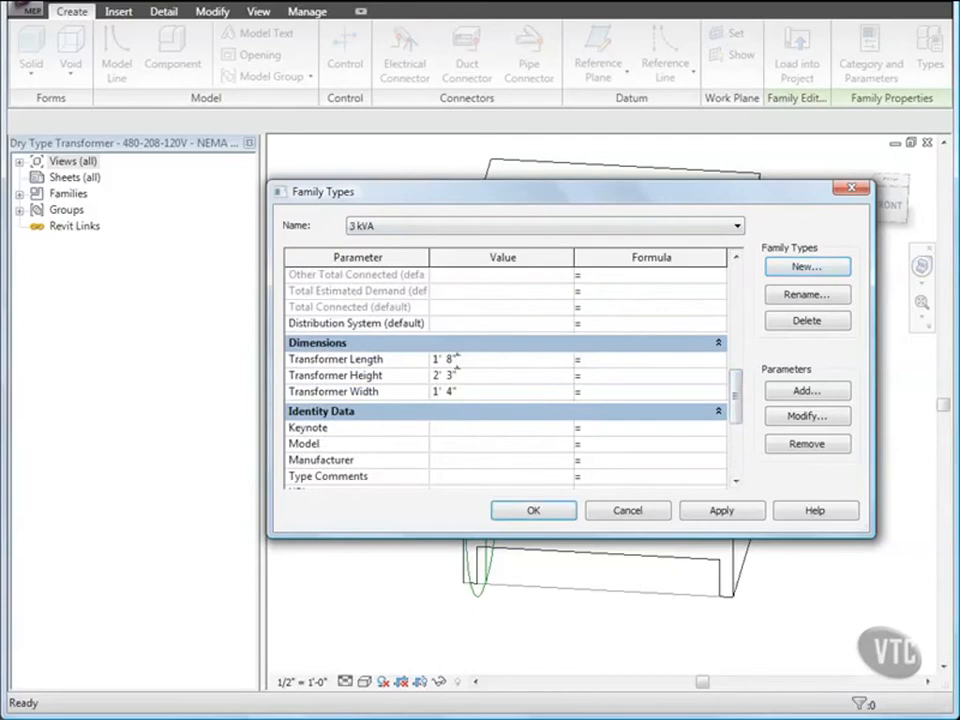
drag(480, 362, 398, 368)
text(6 1/2")
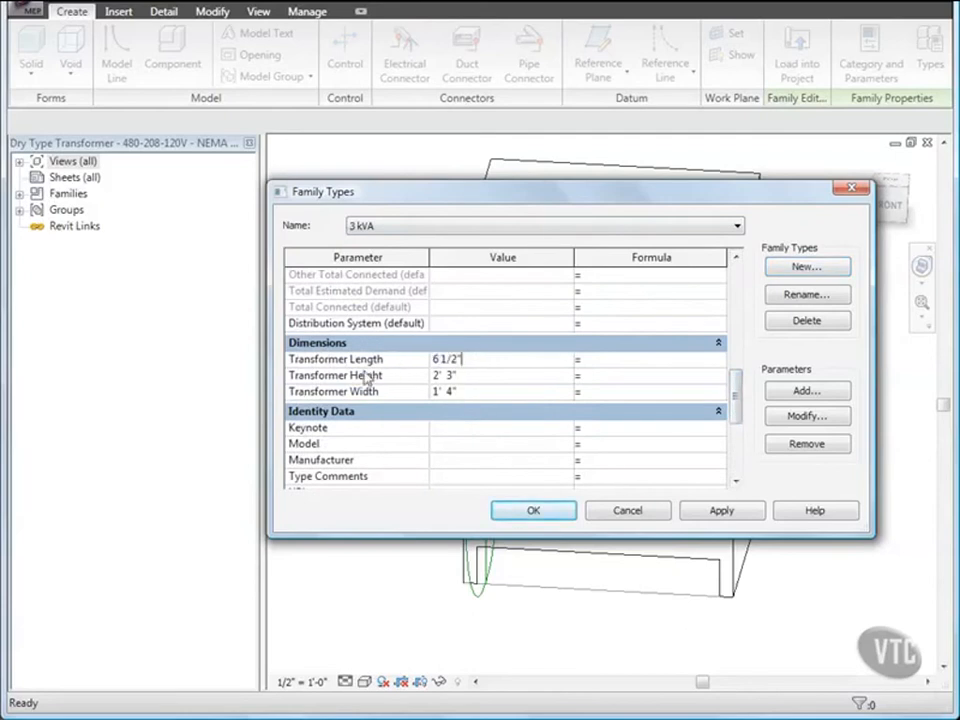
click(452, 375)
drag(451, 375, 414, 384)
text(10 1/2)
click(461, 390)
drag(461, 390, 395, 398)
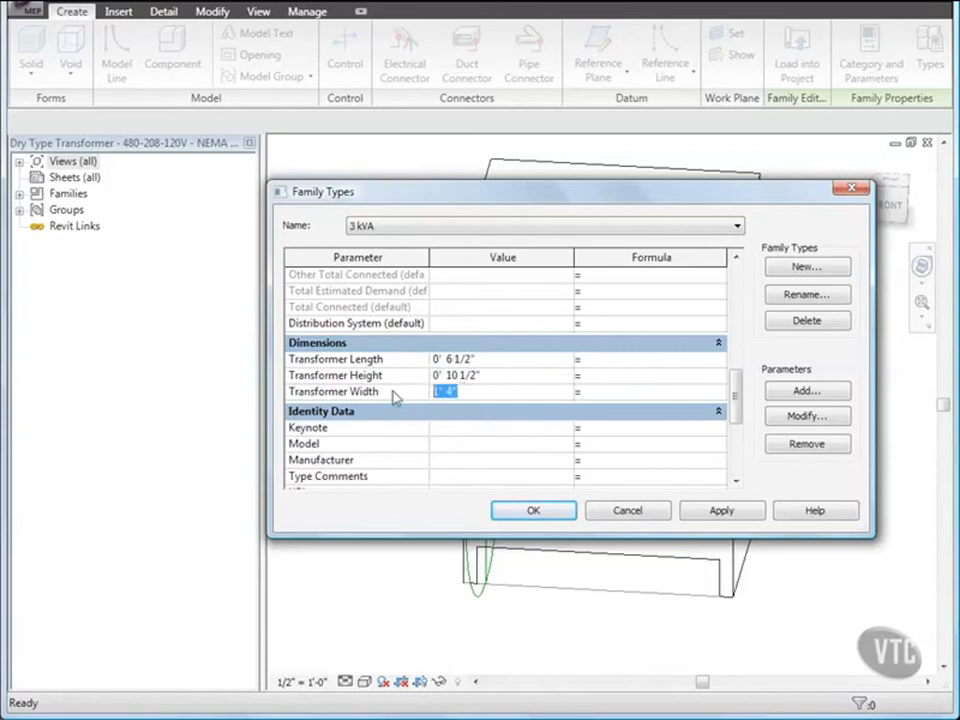
text(8 5/8)
click(533, 511)
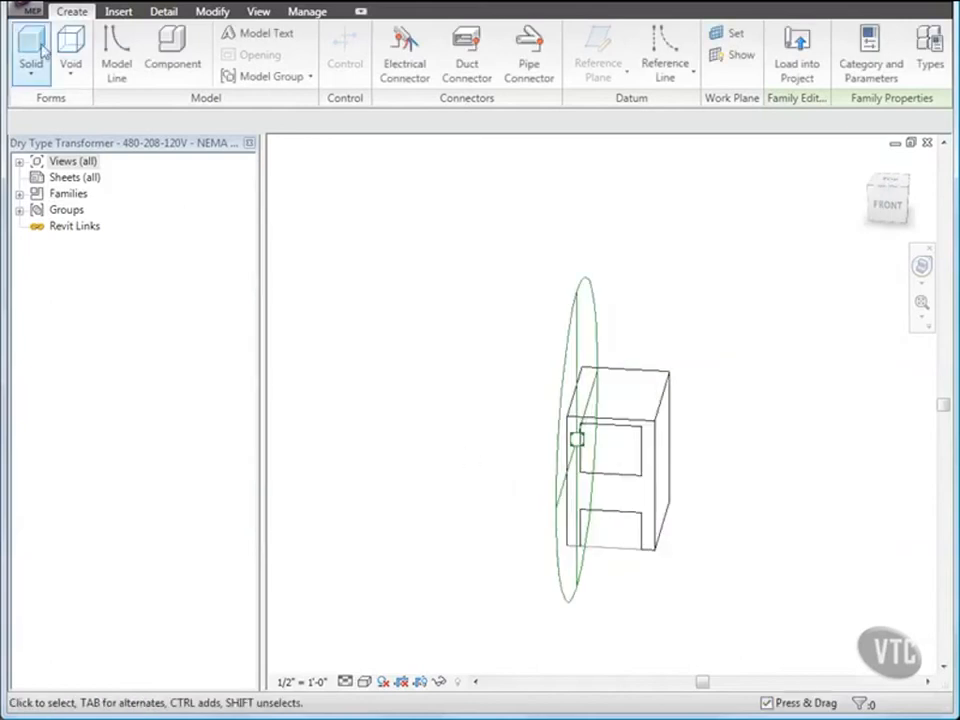
Save the transformer family to the Desktop as Single Phase Transformer - 480V Primary.rfa and close it.
click(30, 10)
mouse_move(137, 217)
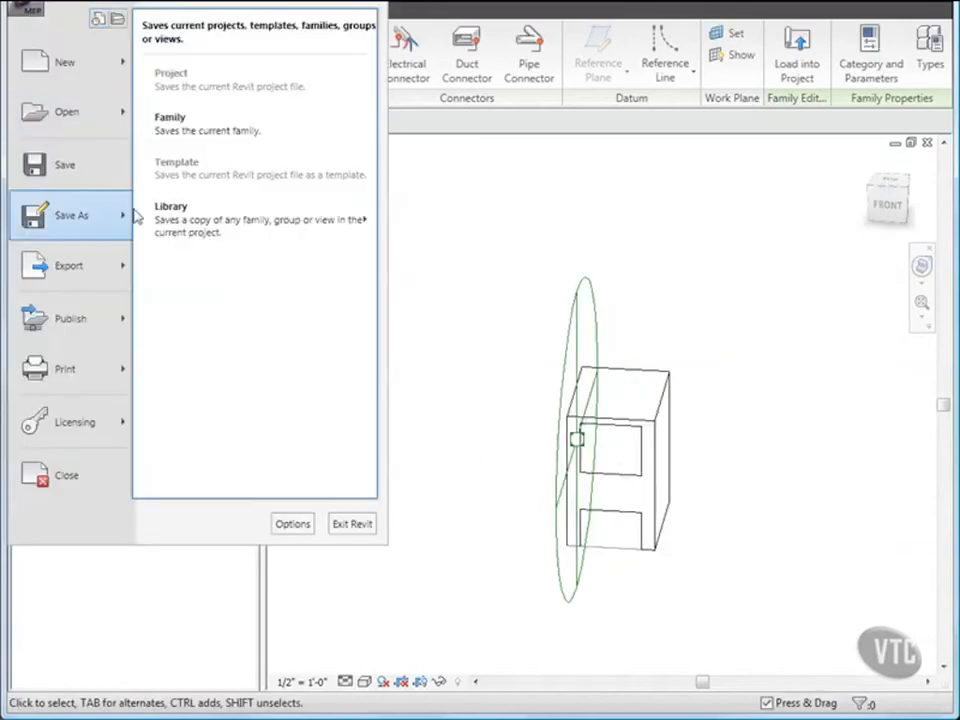
click(182, 124)
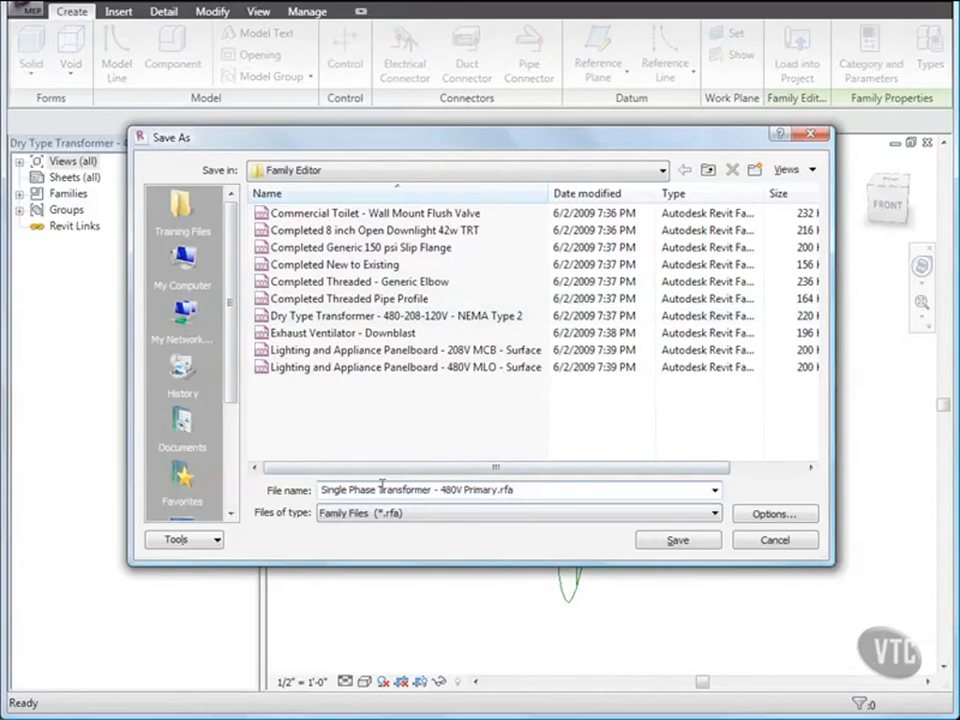
click(676, 540)
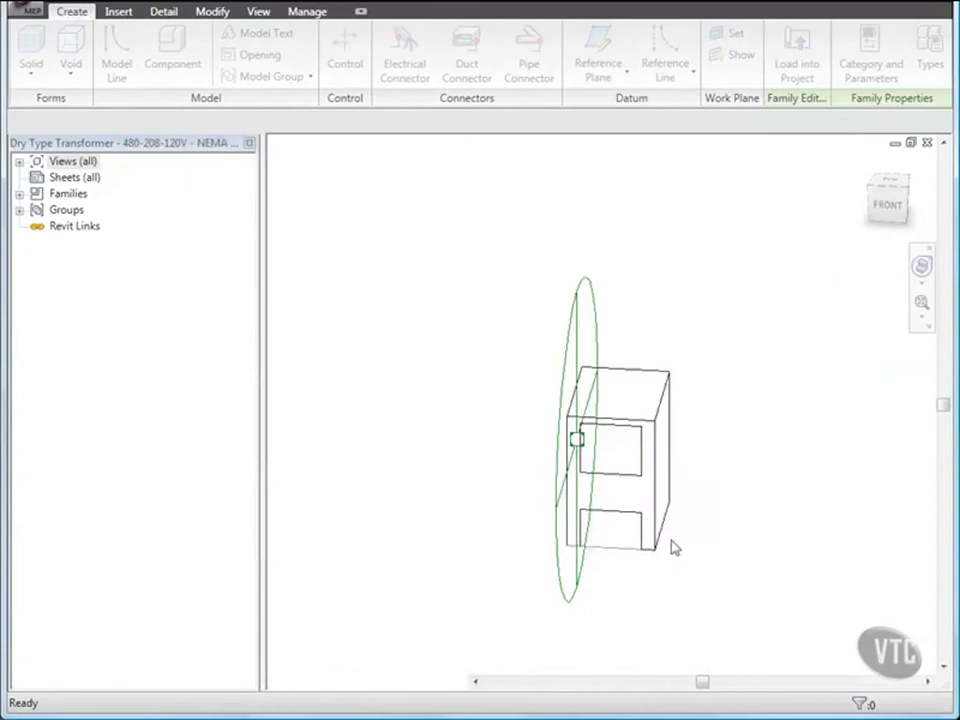
click(32, 14)
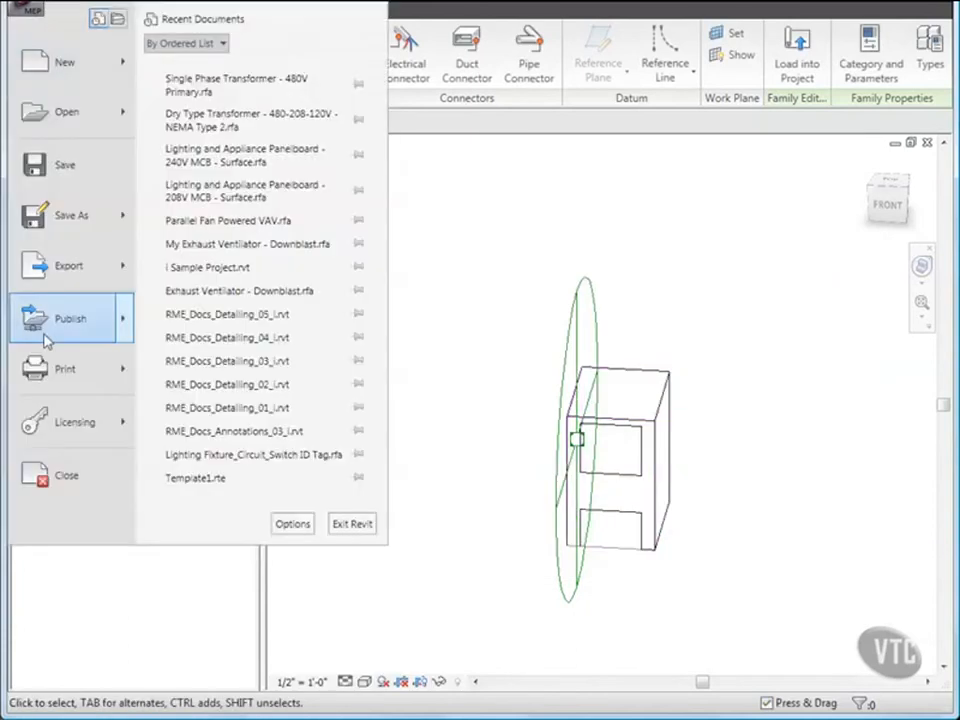
click(60, 475)
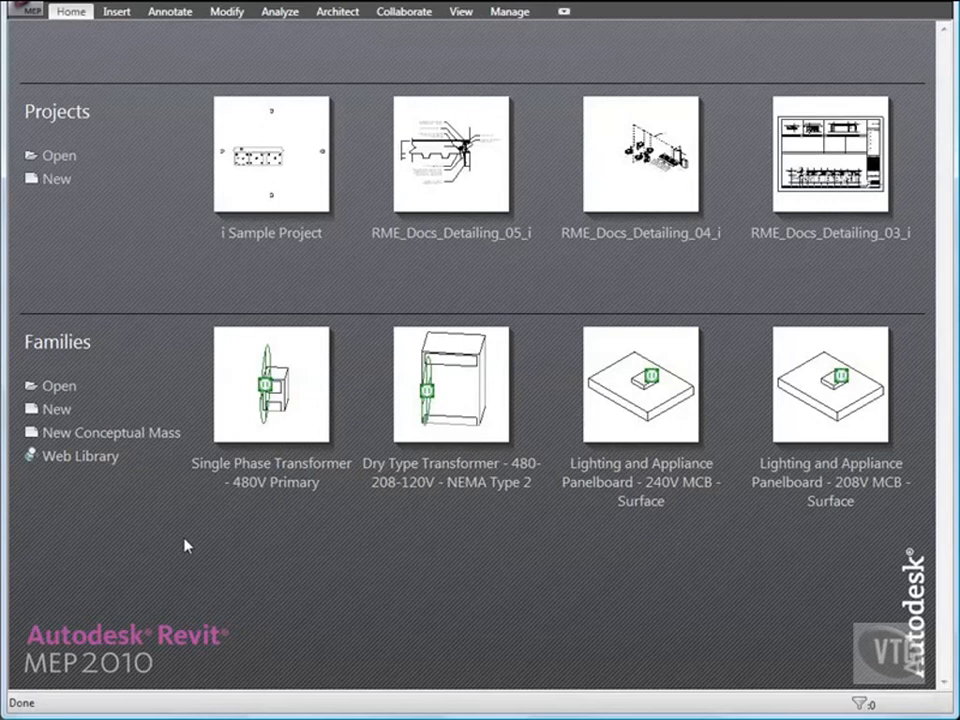
Open the i Simple Room project from the Imperial training files' Family Editor folder.
click(22, 14)
click(44, 117)
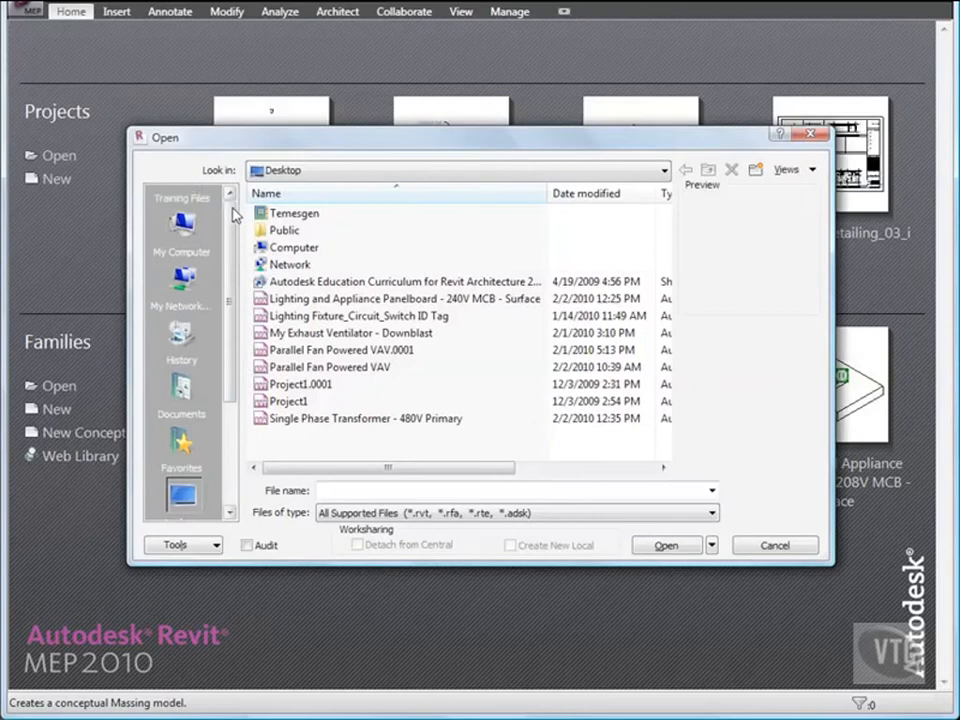
click(180, 210)
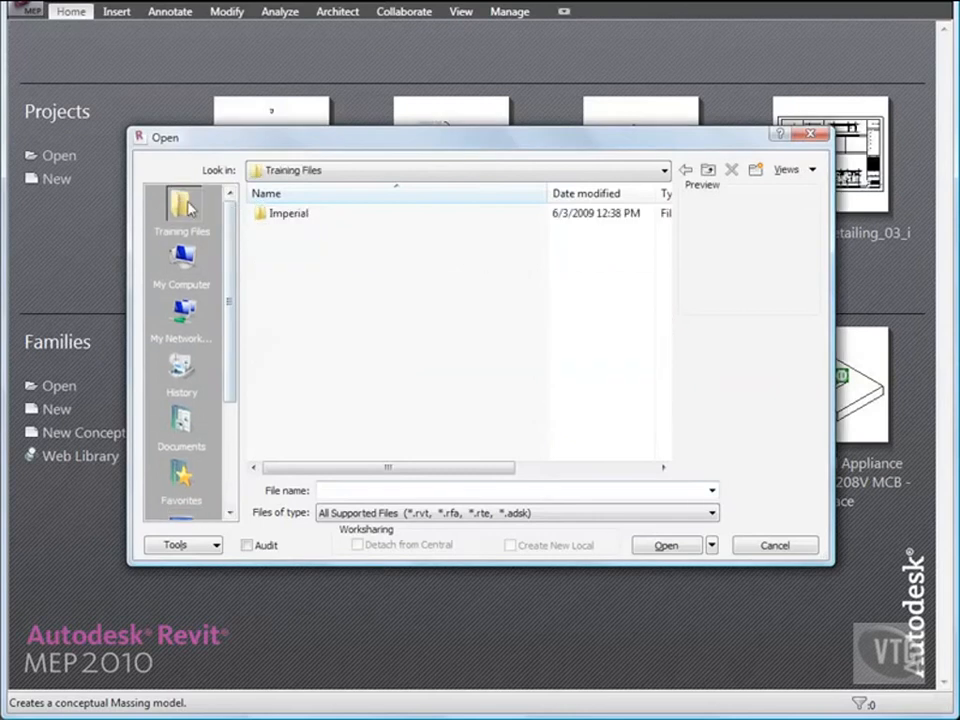
double_click(261, 214)
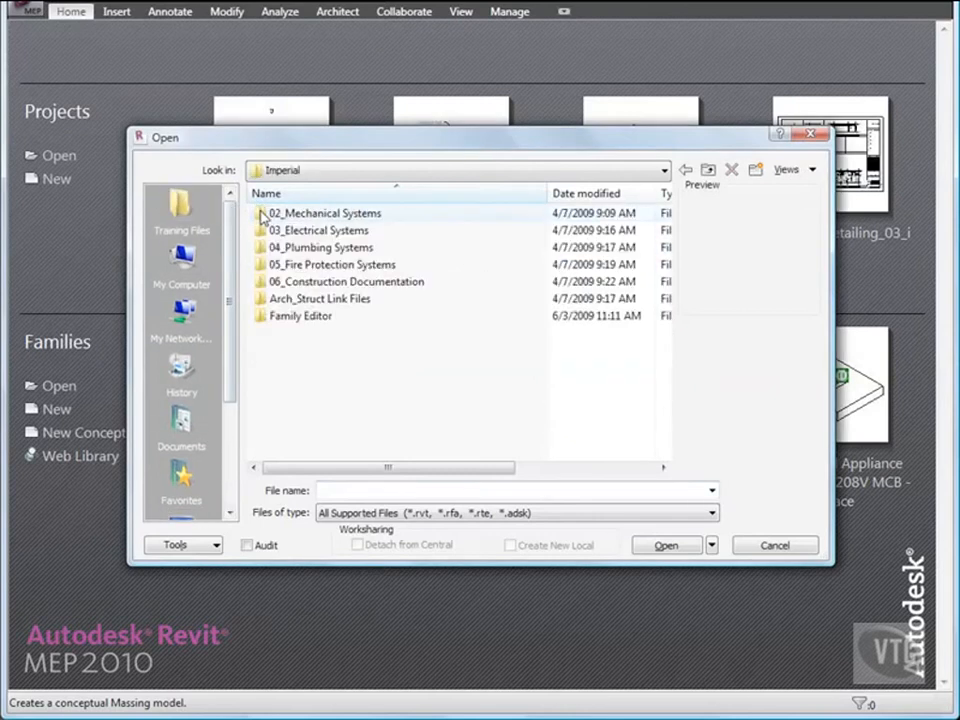
double_click(293, 316)
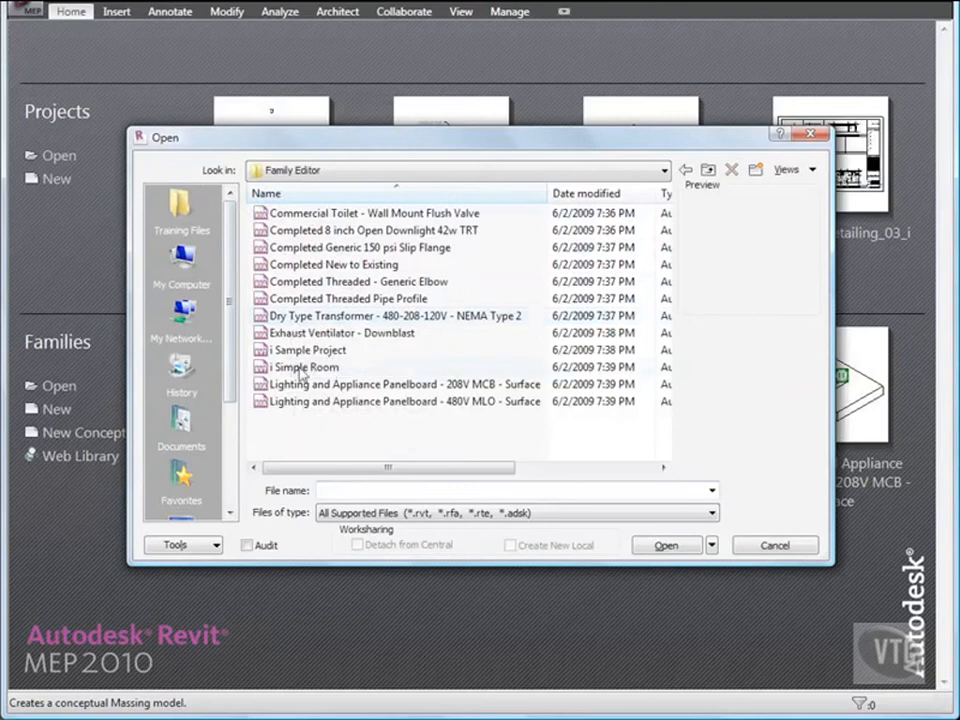
double_click(300, 368)
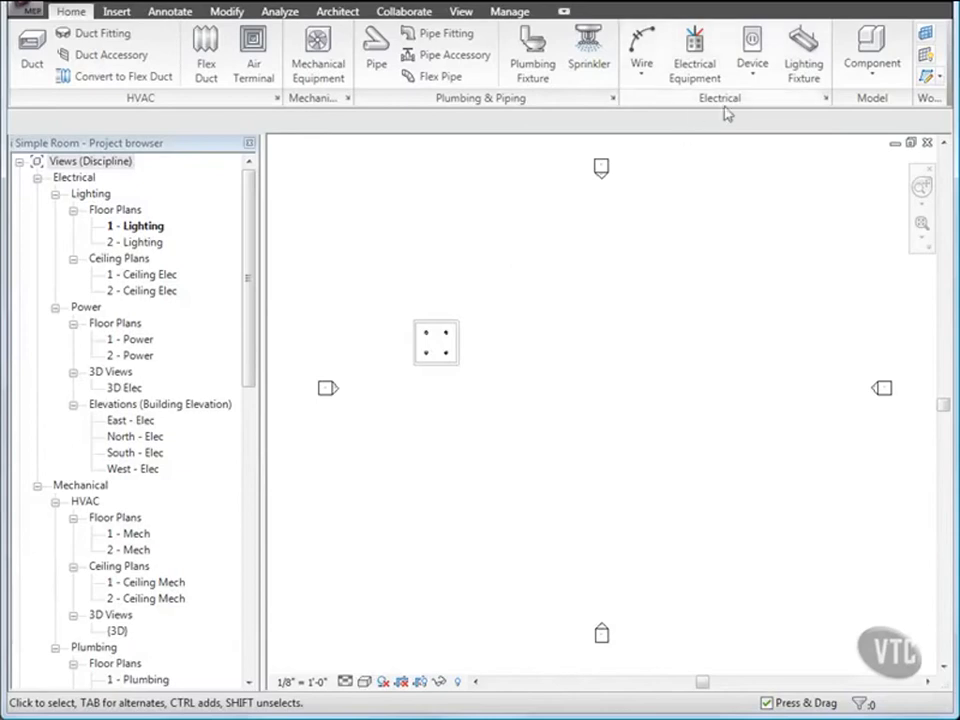
Load the Lighting and Appliance Panelboard - 240V MCB - Surface and Single Phase Transformer - 480V Primary families from the Desktop.
click(698, 68)
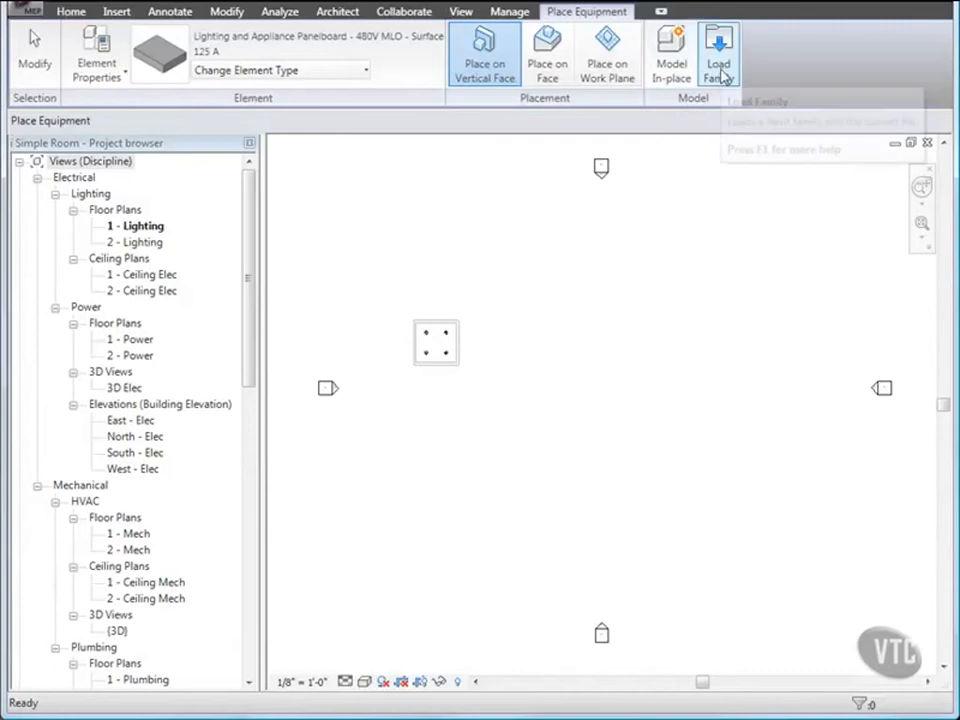
click(721, 80)
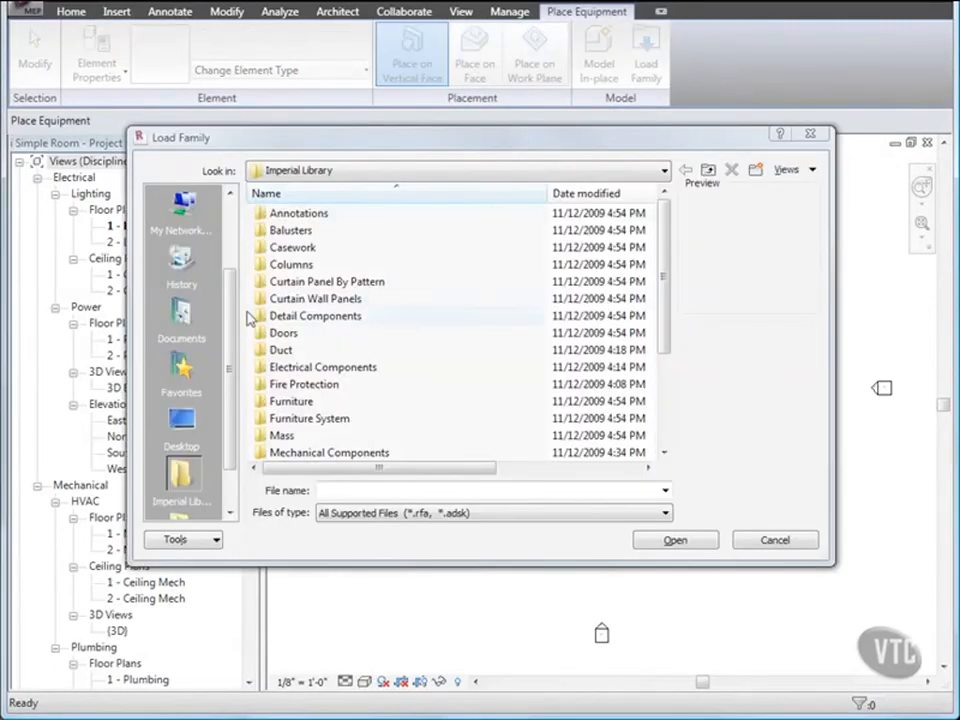
scroll(236, 322, down, 2)
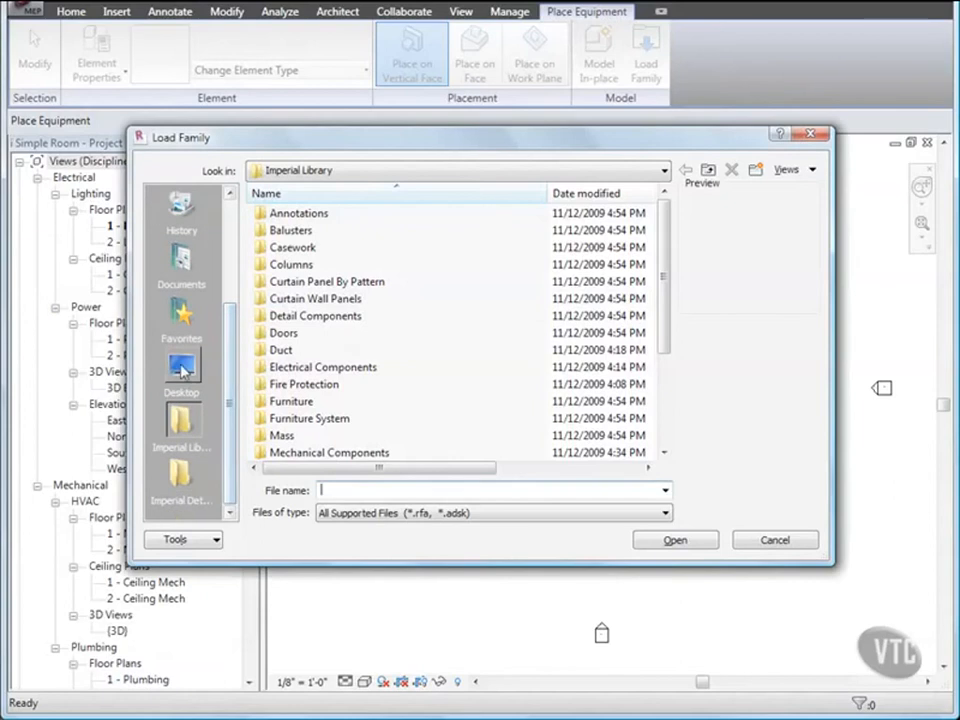
click(182, 368)
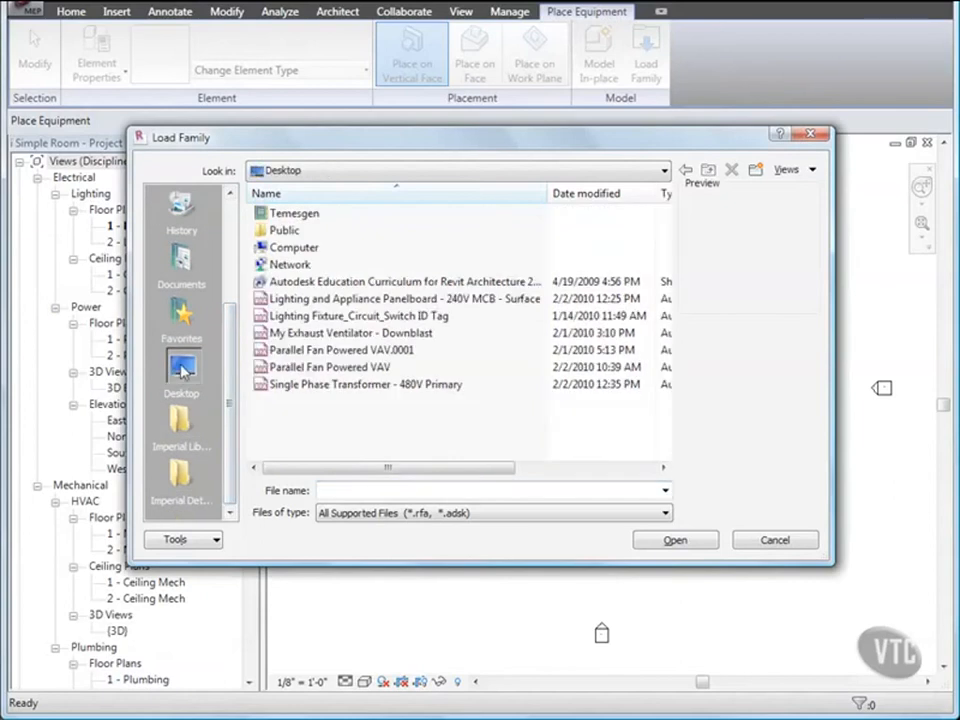
click(400, 298)
ctrl+click(340, 384)
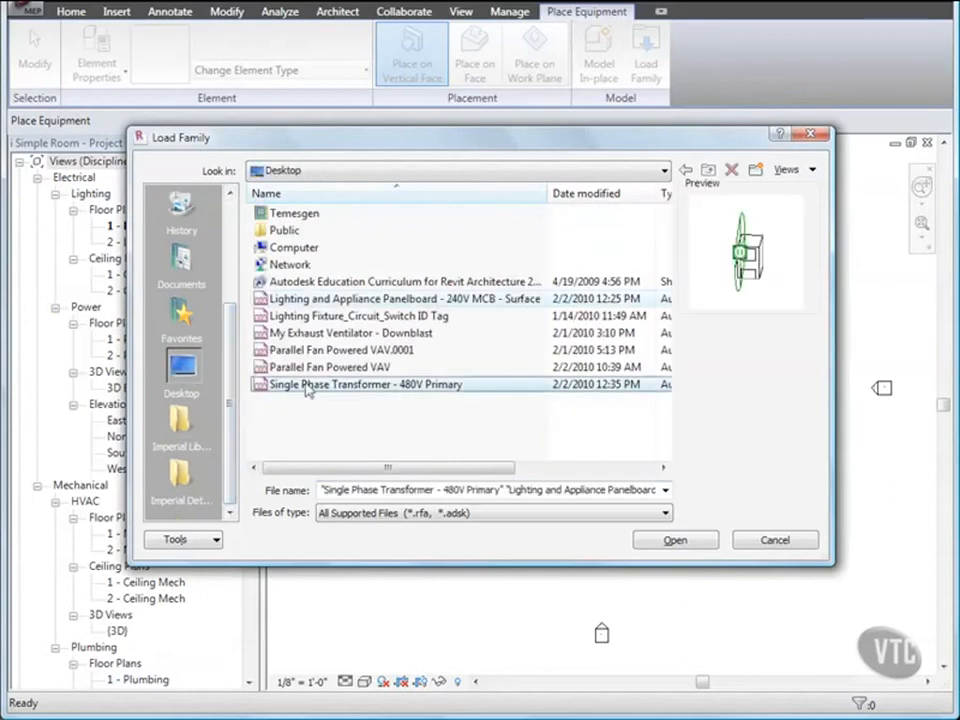
click(668, 540)
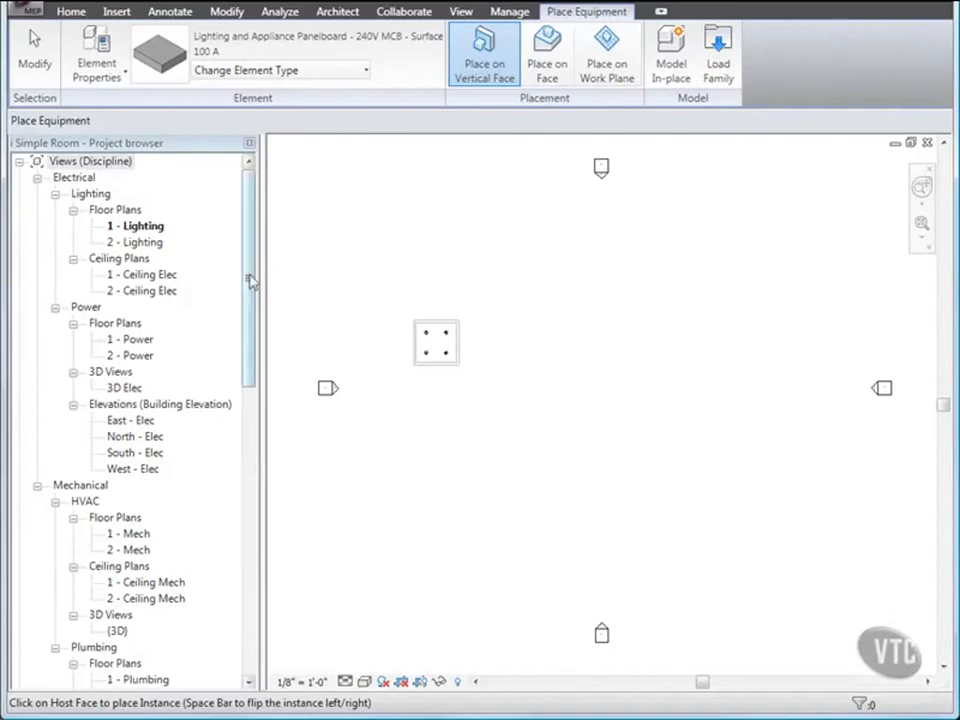
Check the loaded Electrical Equipment families in the project browser and open the 1 - Power floor plan.
drag(250, 282, 236, 497)
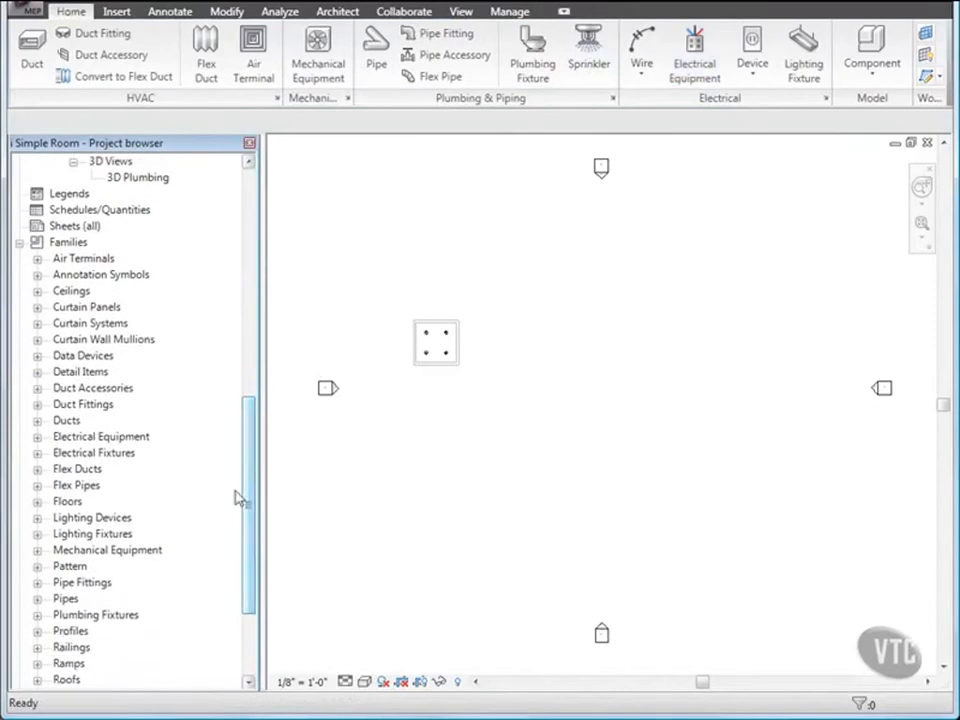
click(39, 437)
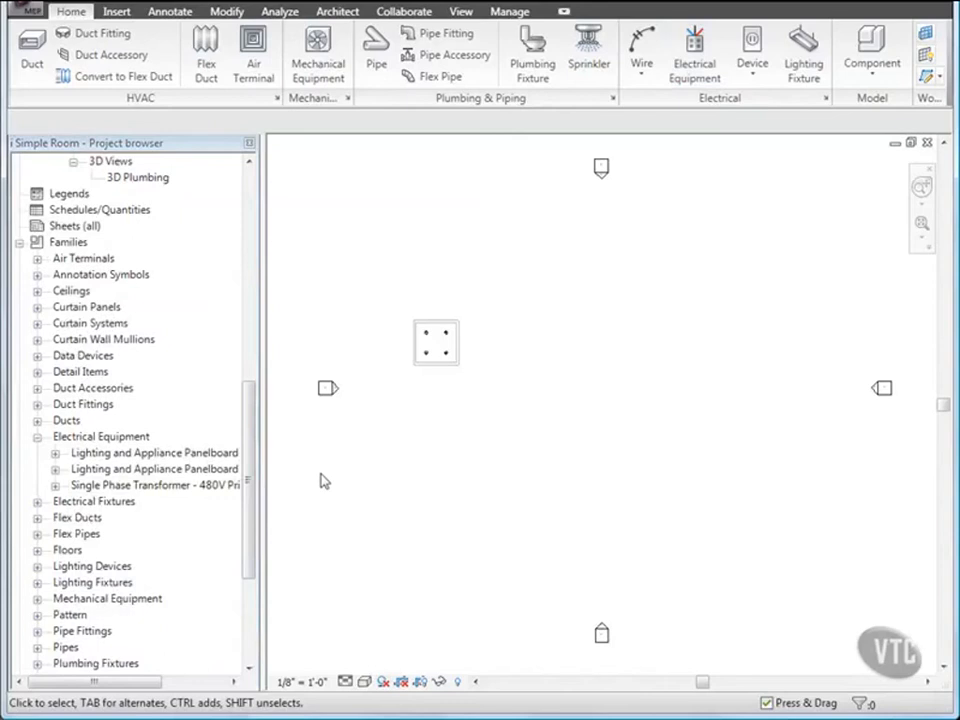
drag(251, 450, 249, 285)
double_click(131, 226)
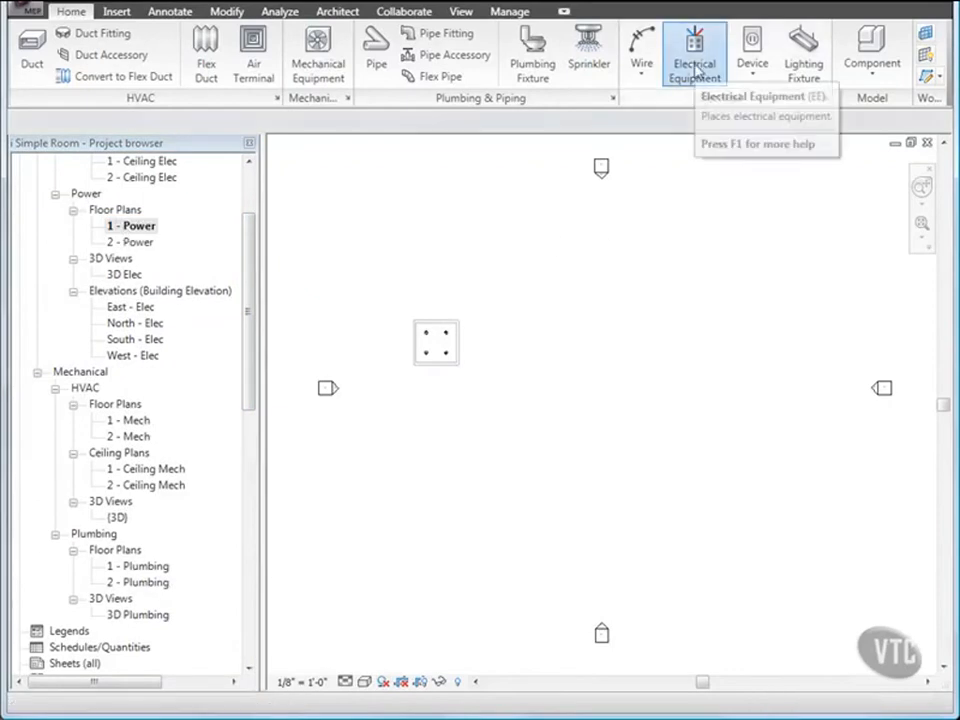
Place a 100 A 240V MCB surface panelboard on the room's south wall, about 2'-8" from the west wall.
click(697, 72)
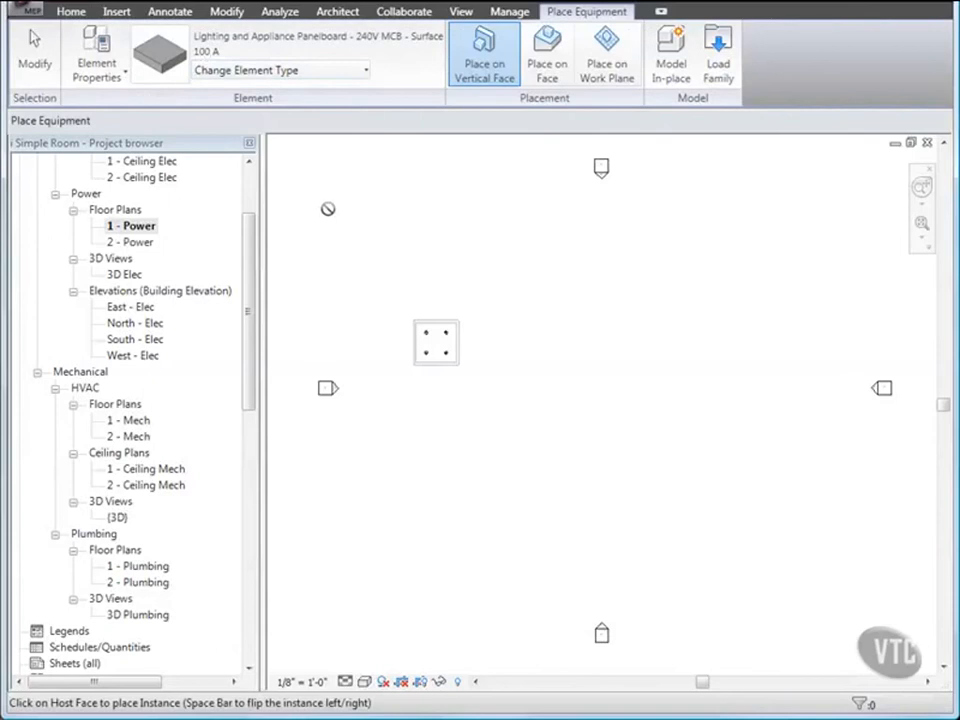
scroll(408, 366, up, 8)
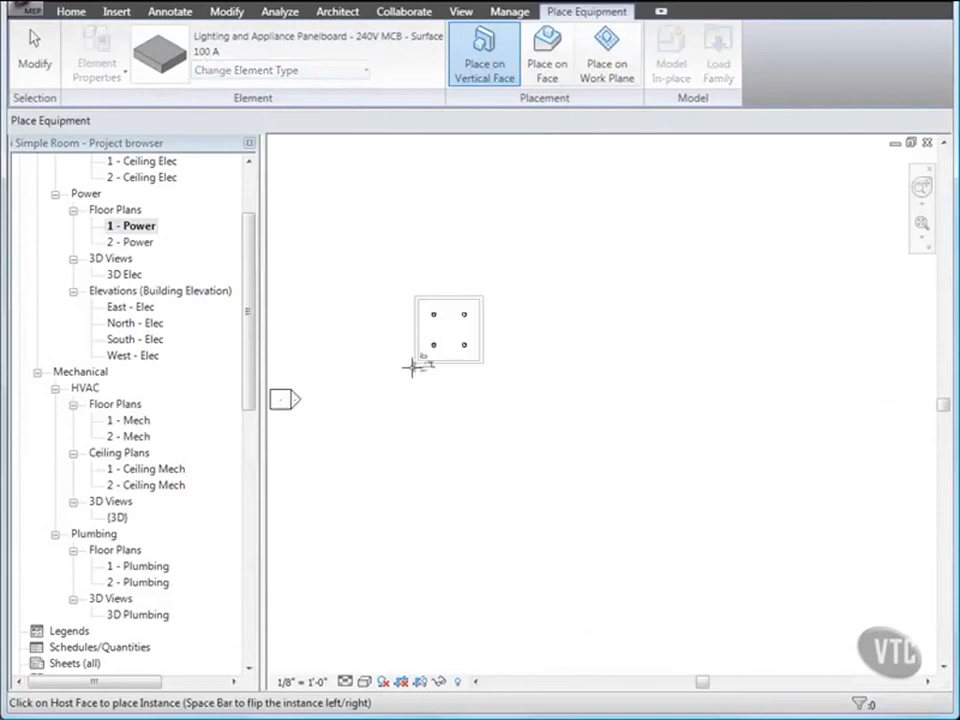
middle_drag(414, 474, 405, 502)
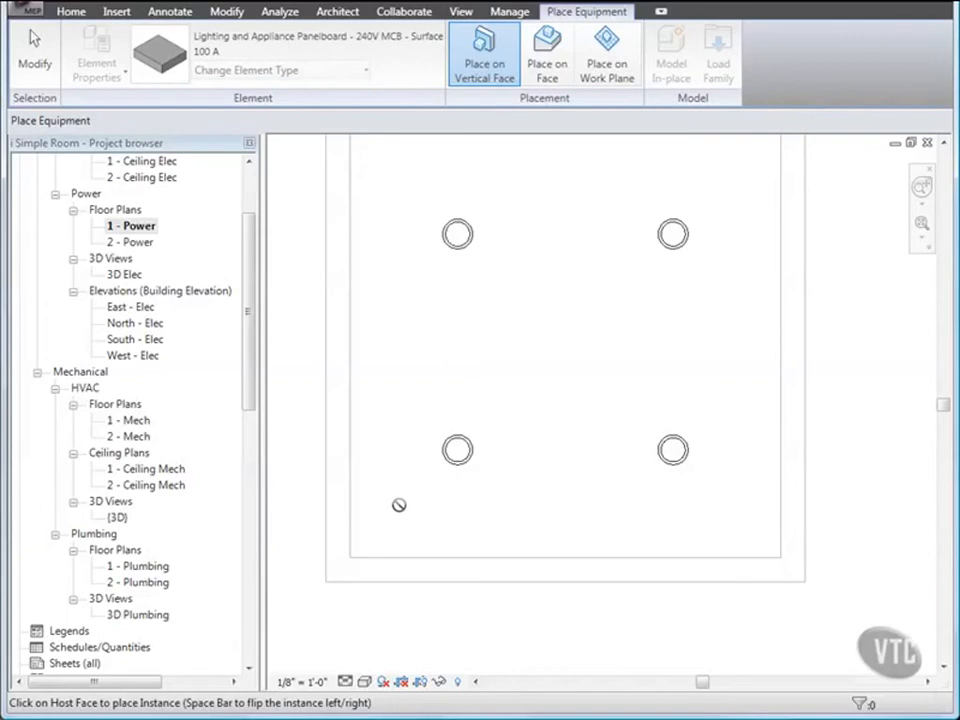
click(431, 553)
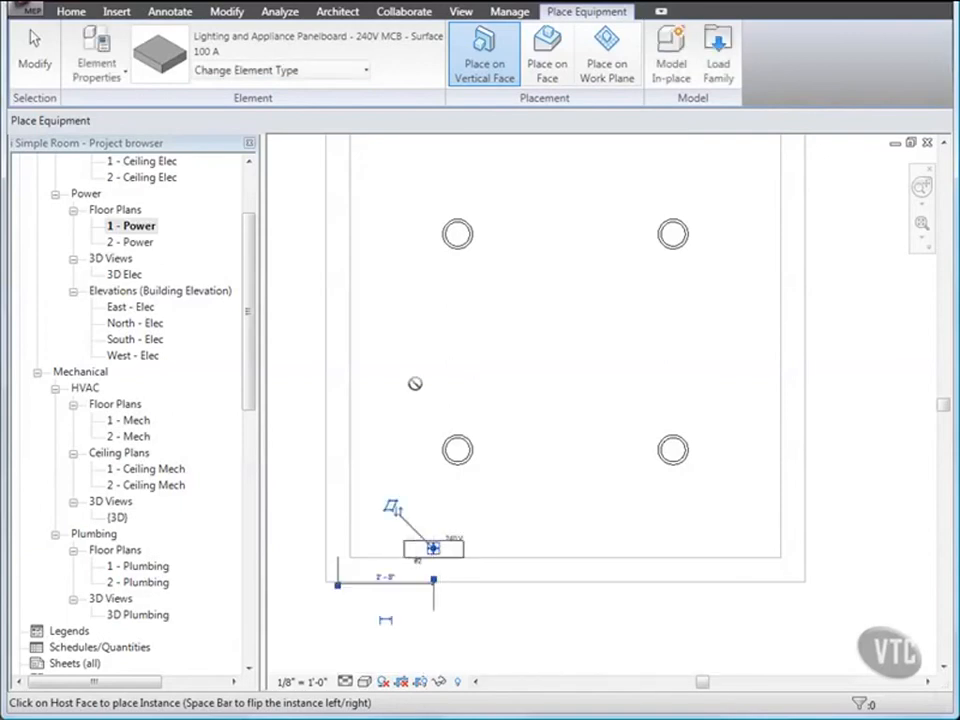
Place a 125 A 480V MLO surface panelboard on the south wall, about 8'-11" from the west wall.
click(360, 72)
mouse_move(423, 196)
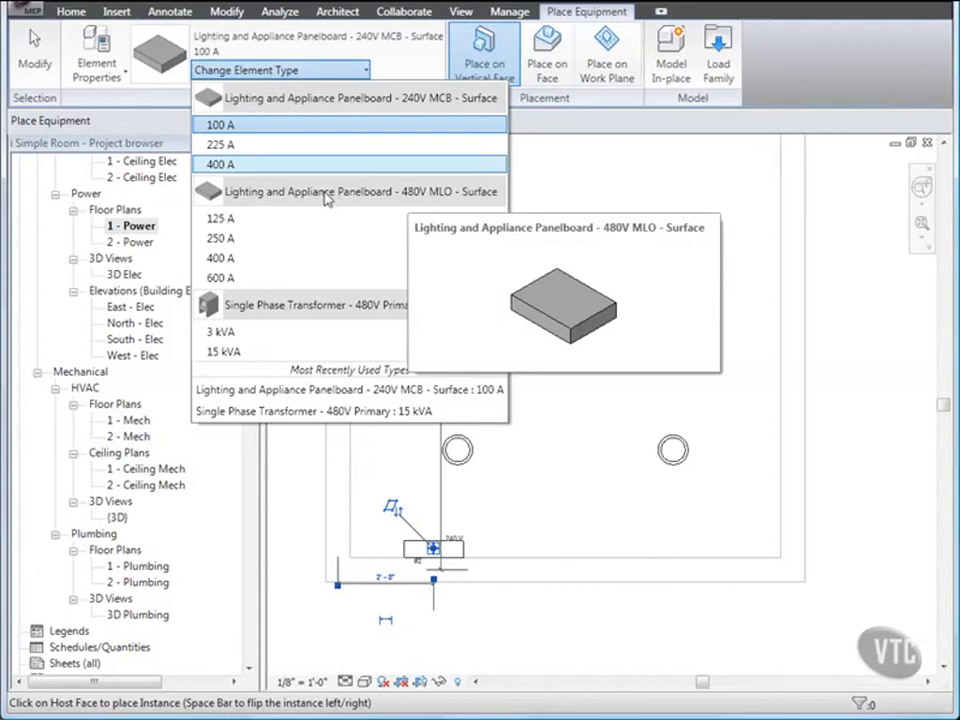
click(252, 219)
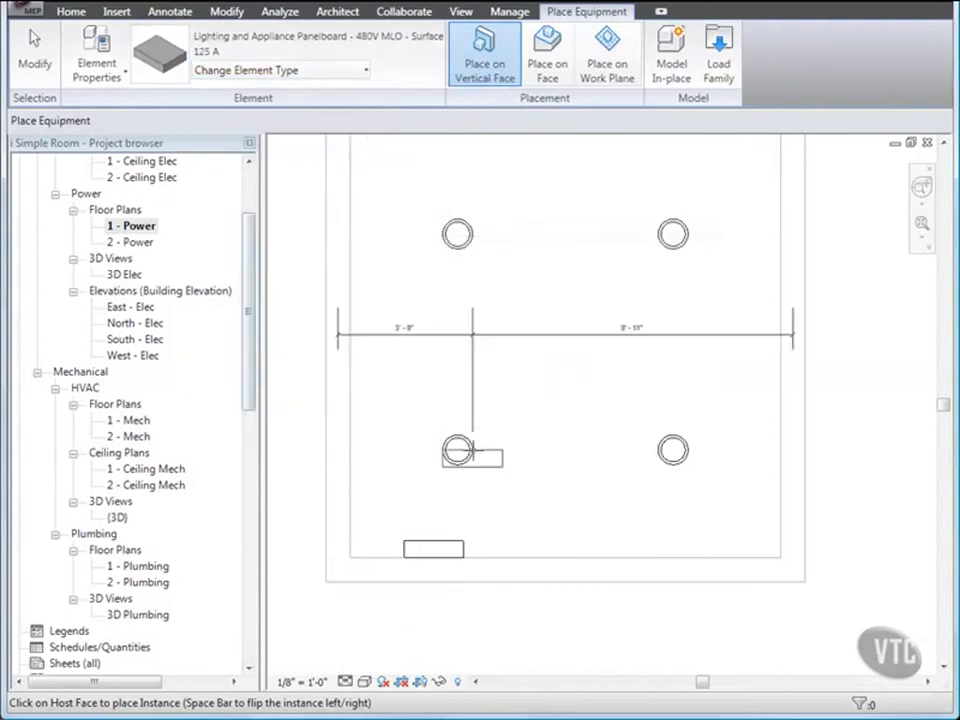
click(654, 550)
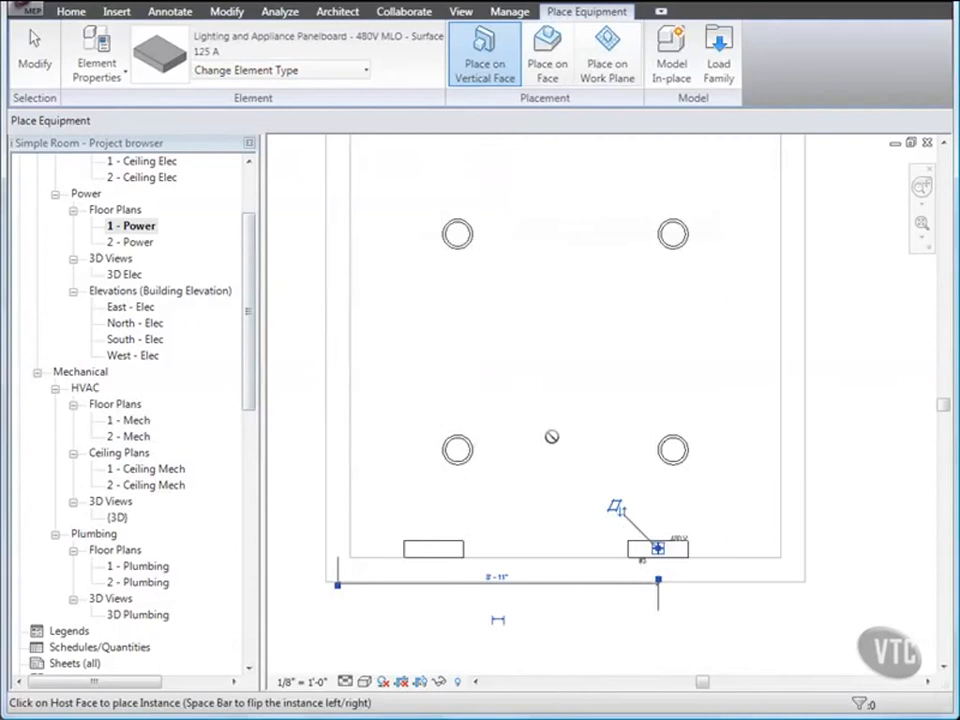
Place a rotated 15 kVA single phase transformer against the south wall between the two panelboards and end equipment placement.
click(364, 70)
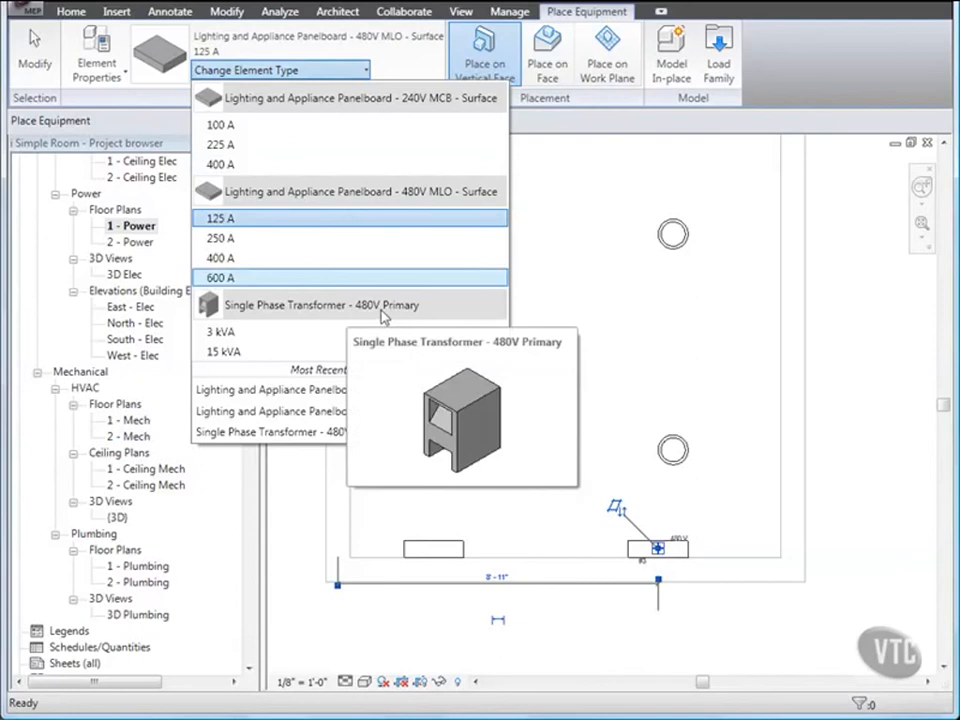
click(219, 354)
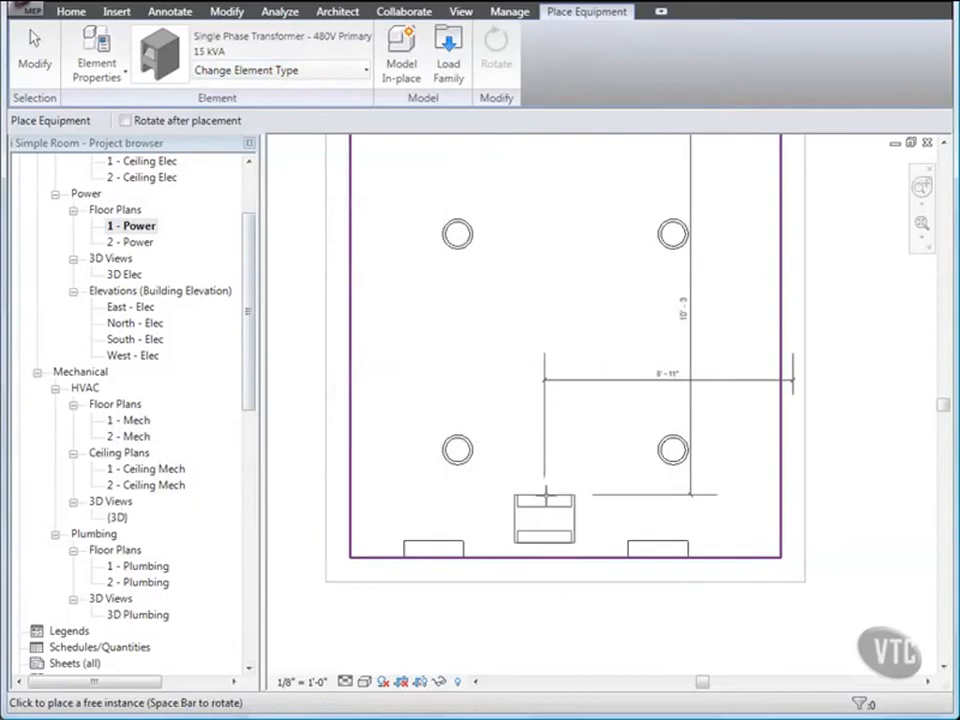
key(space)
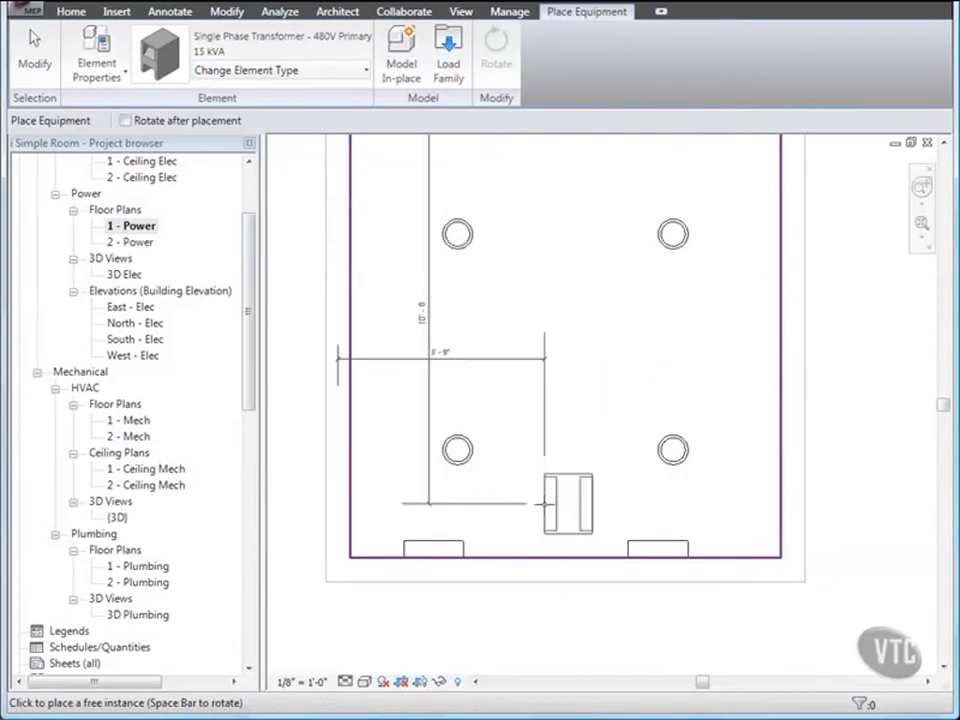
key(space)
click(548, 556)
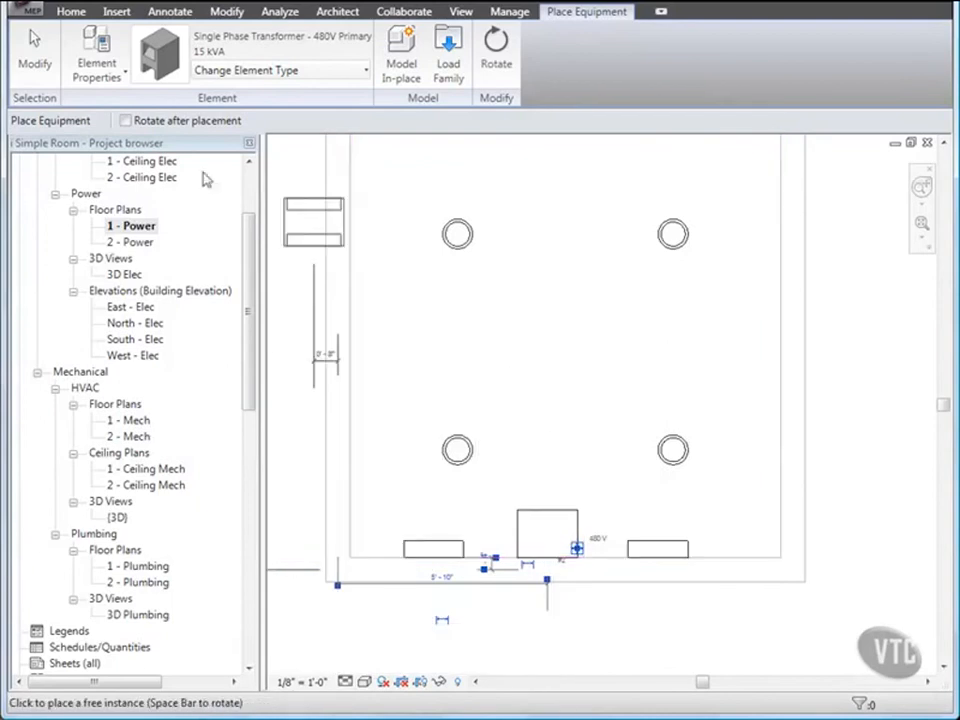
click(36, 52)
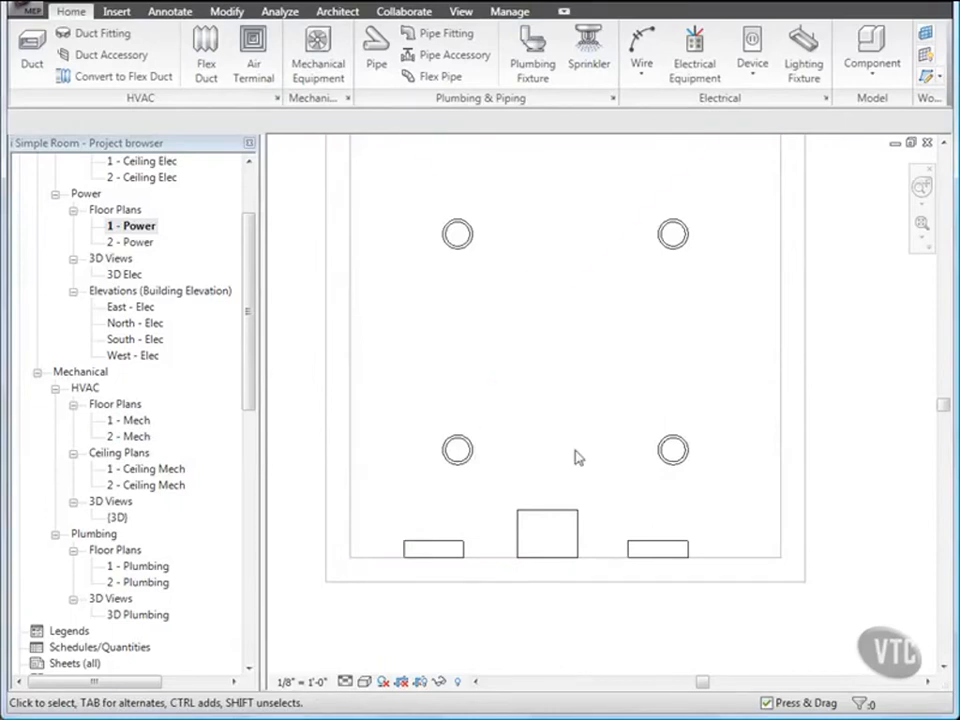
Assign the 480/277 Wye distribution system to the 480V MLO panelboard and set its panel name to DP.
click(655, 546)
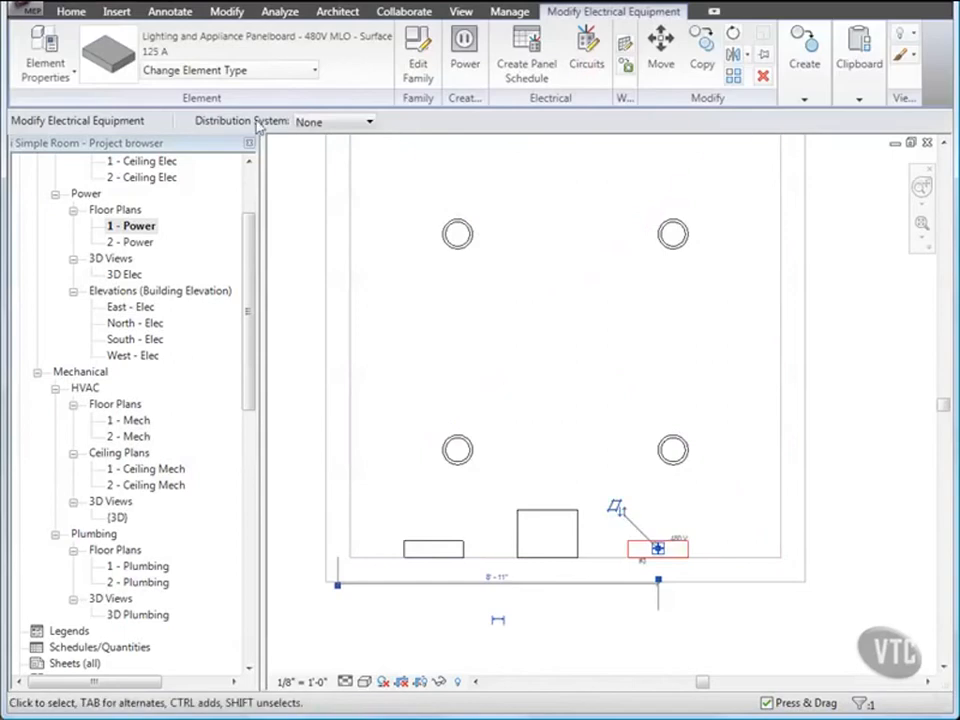
click(339, 125)
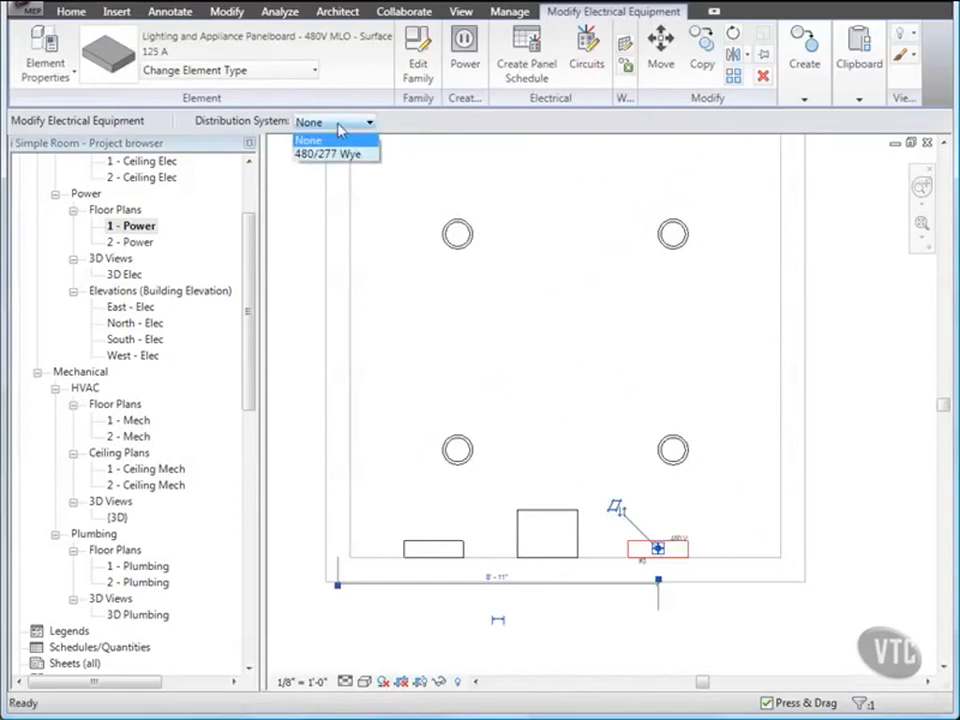
click(343, 154)
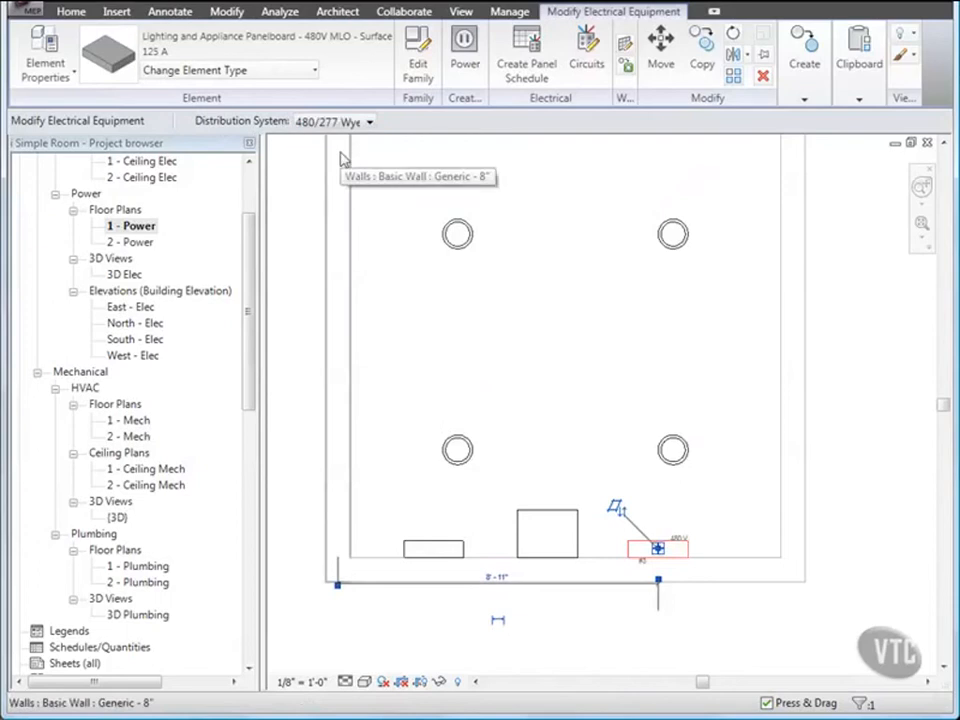
click(65, 81)
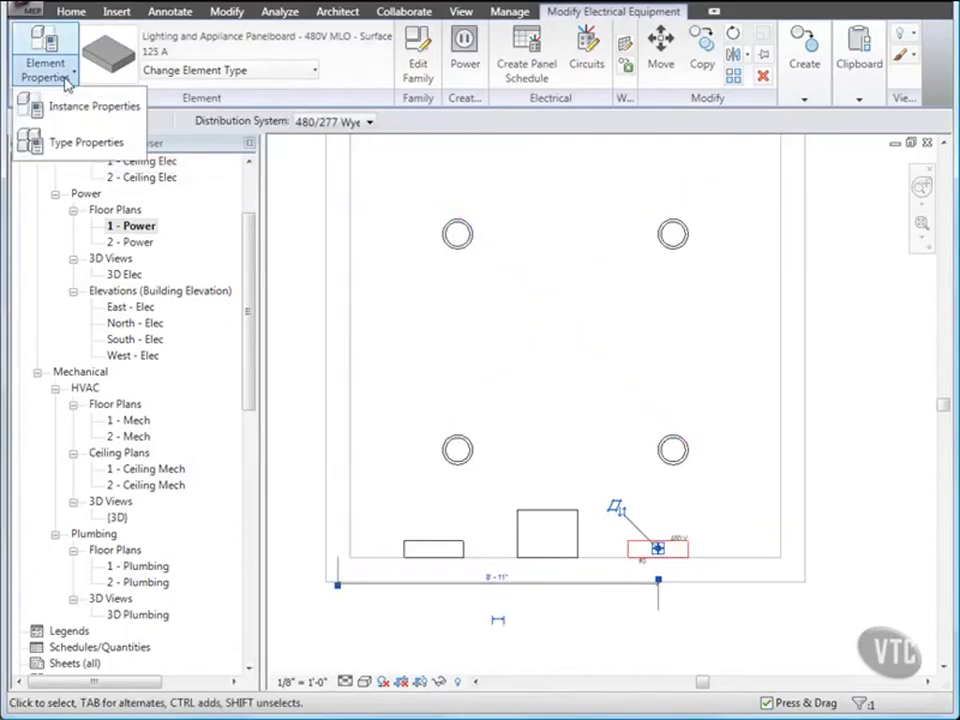
click(64, 105)
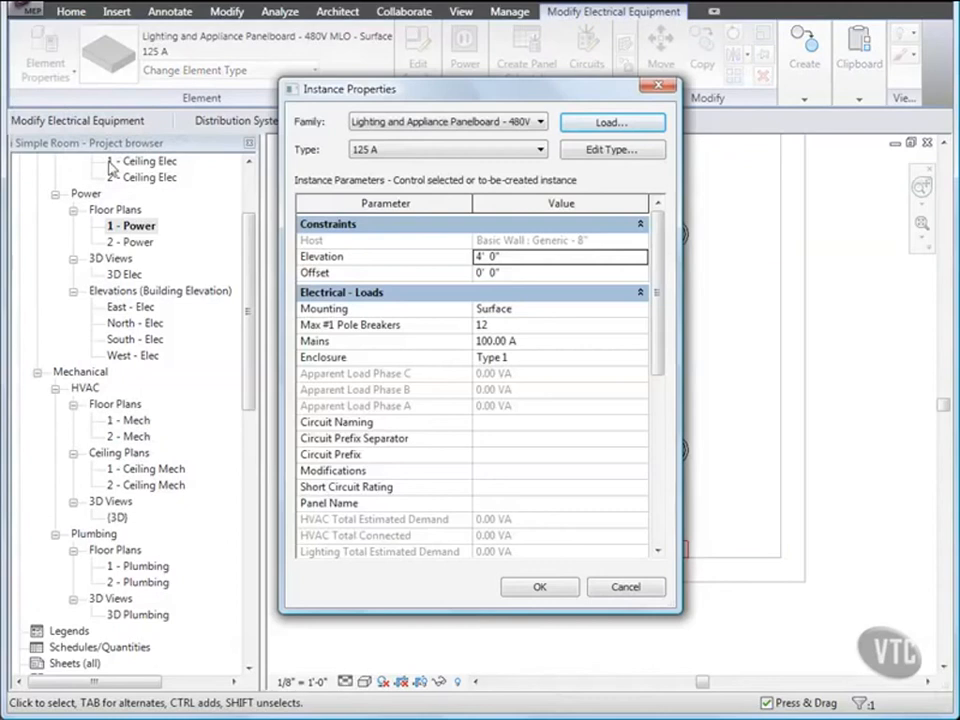
click(490, 504)
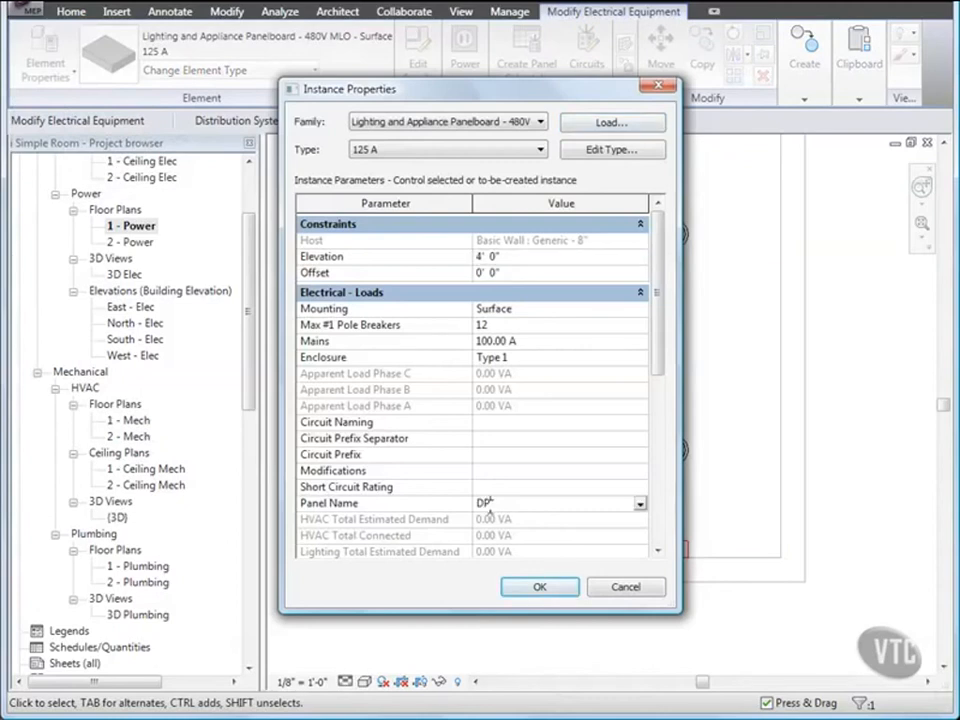
text(DP)
click(538, 587)
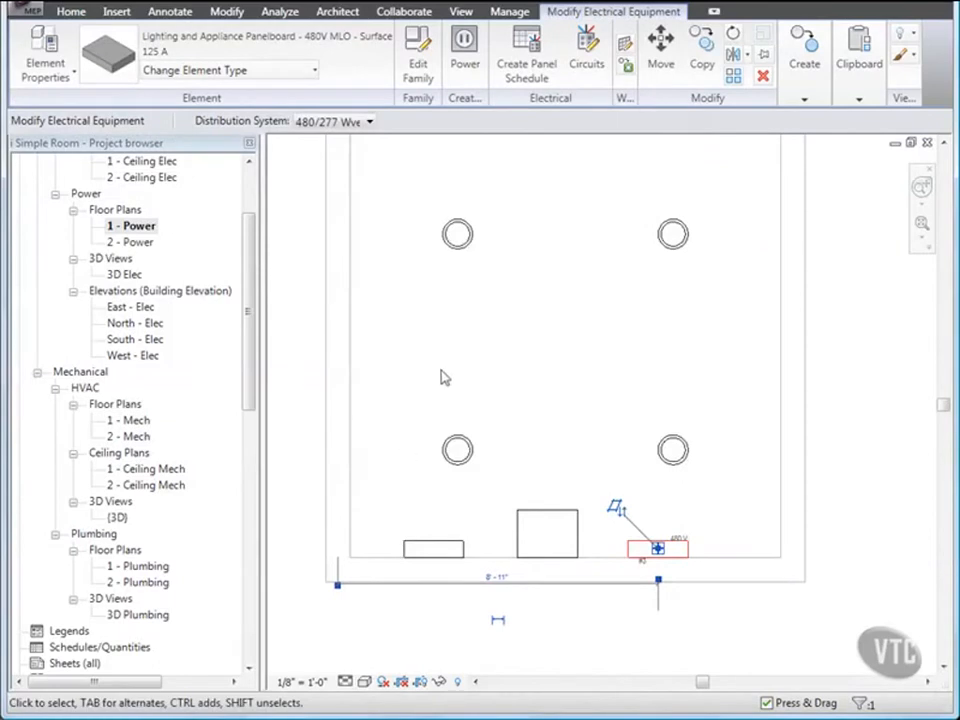
Add a new distribution system named 480 Wye in the project's electrical settings.
click(510, 12)
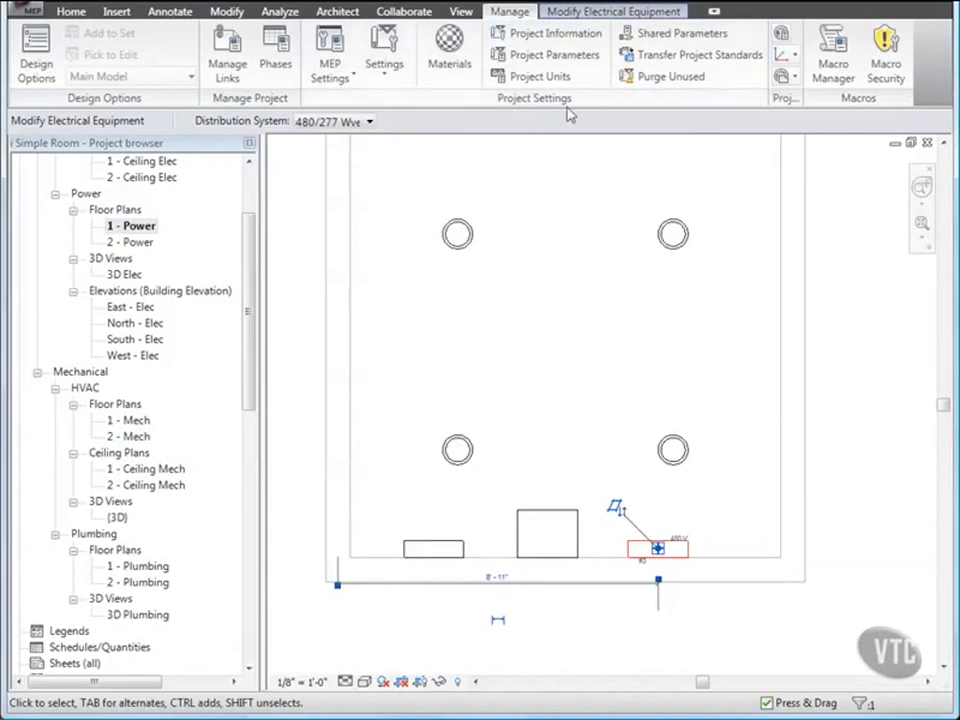
click(350, 82)
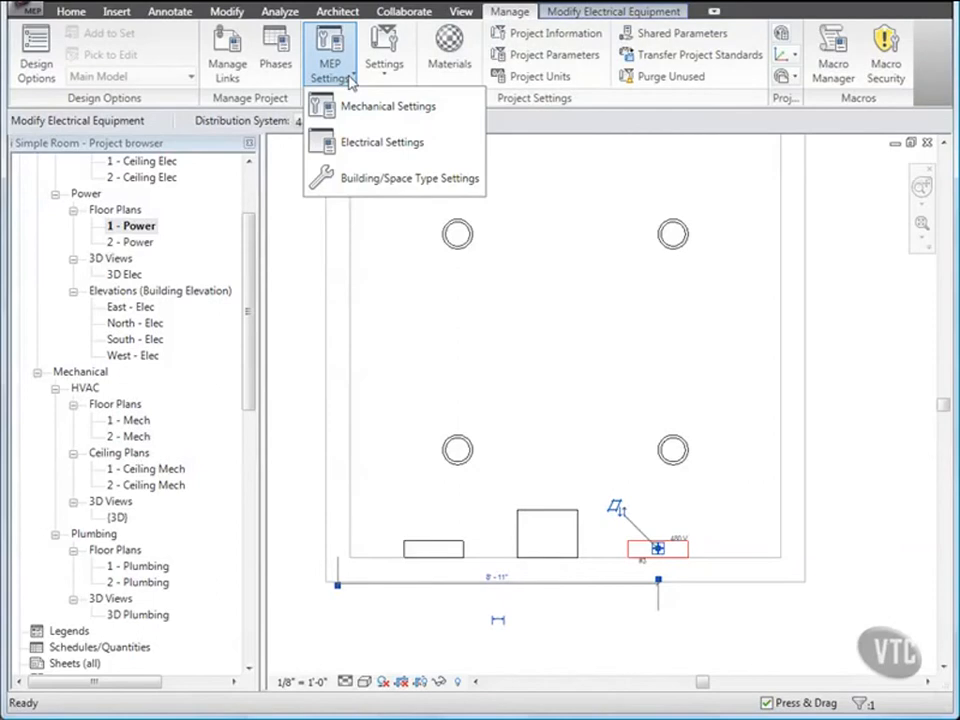
click(362, 145)
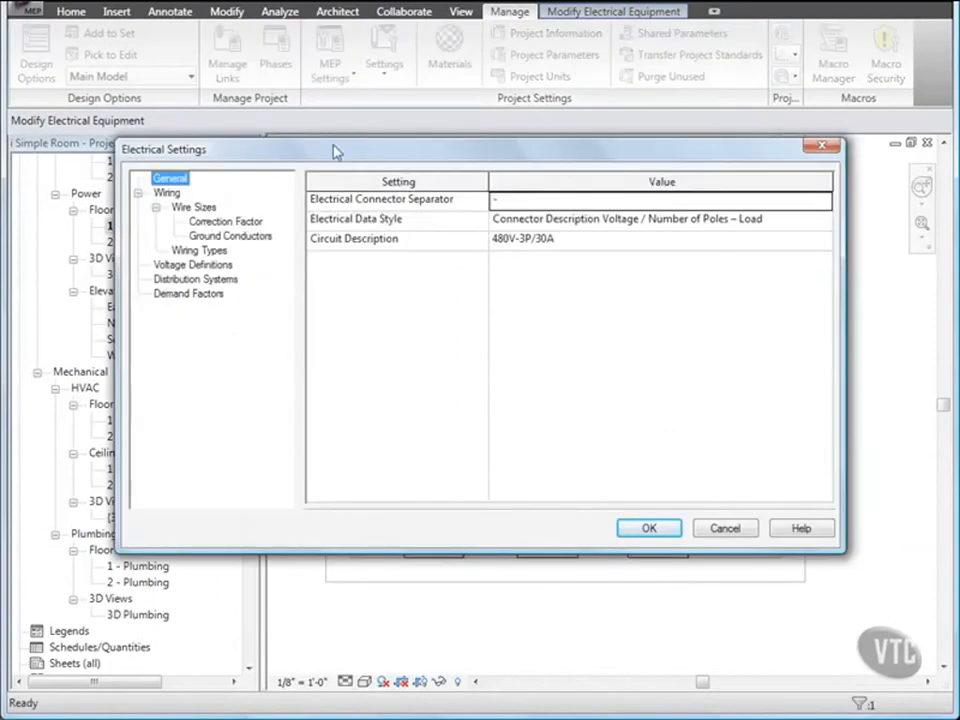
click(195, 280)
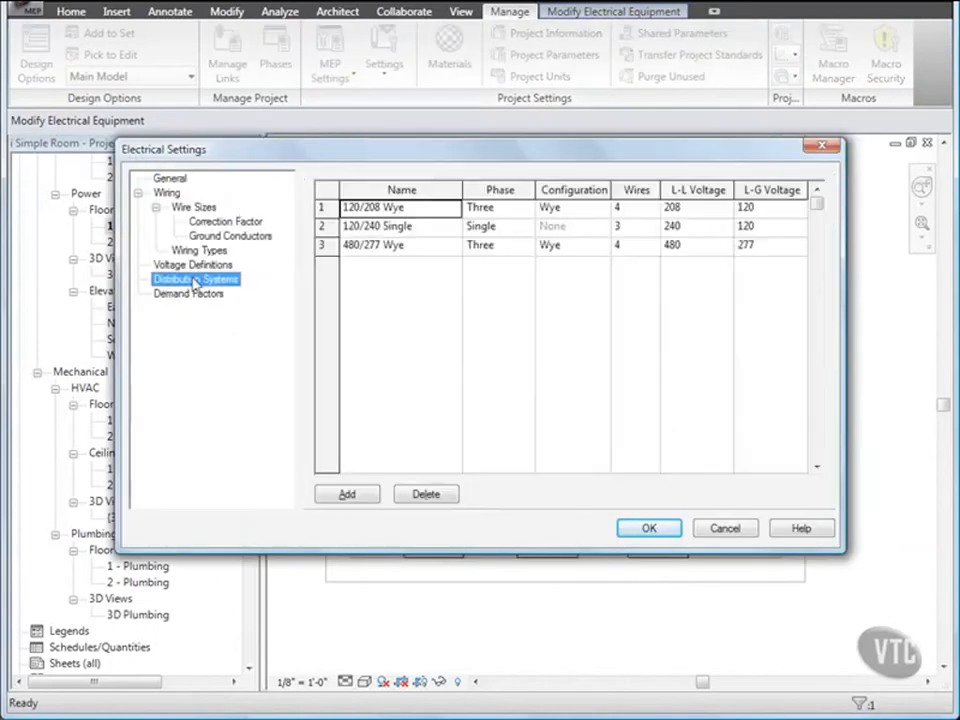
click(348, 495)
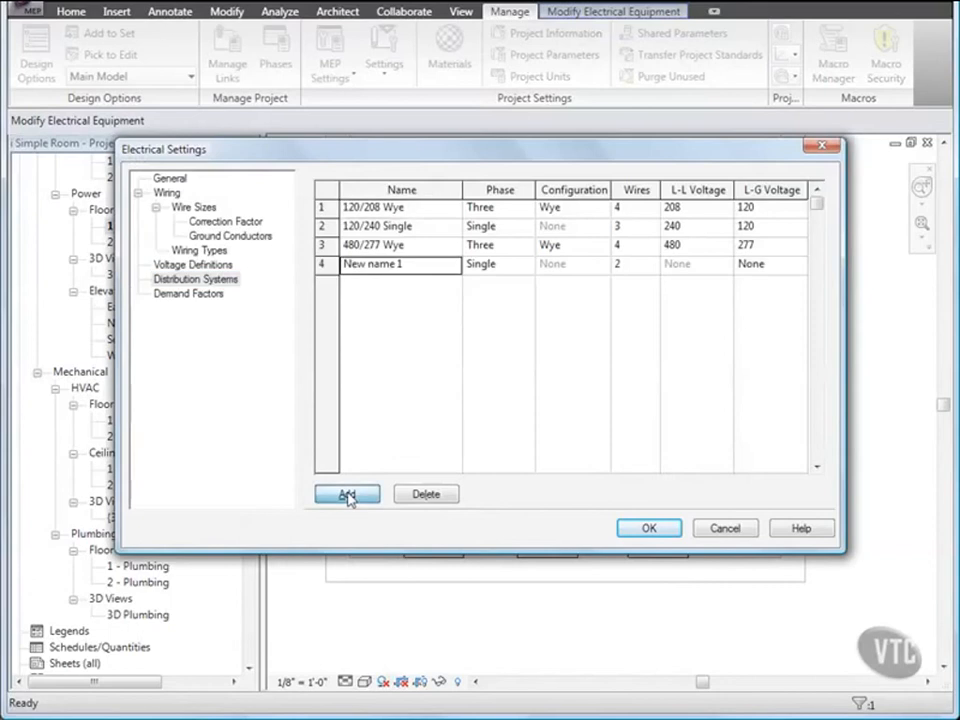
click(404, 263)
drag(404, 263, 306, 272)
text(48)
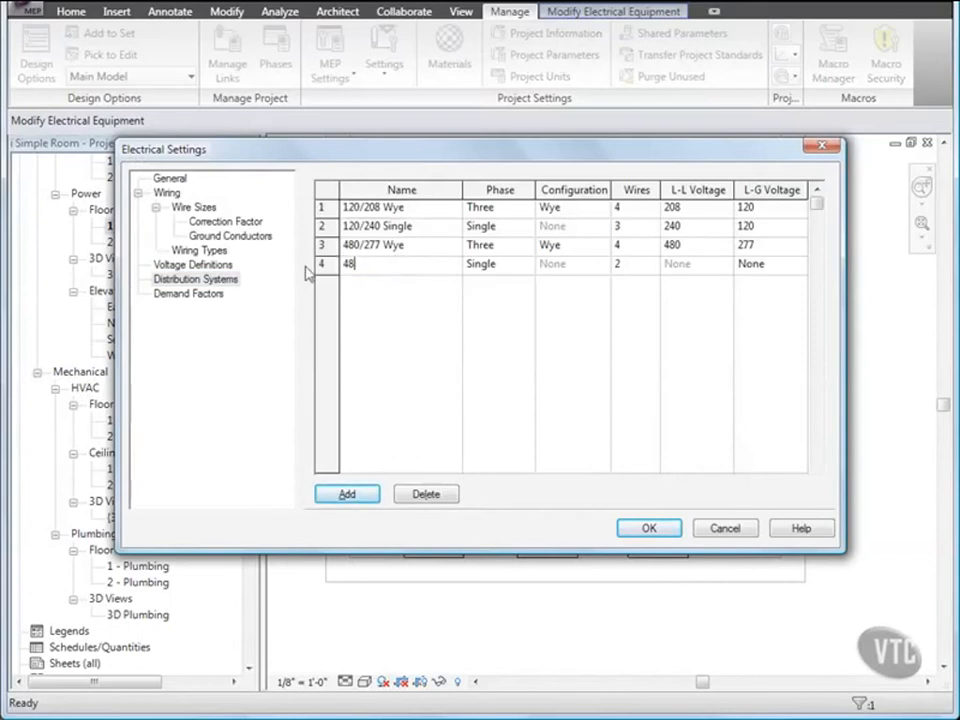
text(0 Wye)
Set the 480 Wye system to 3 wires, 480 L-L voltage and 277 L-G voltage, and accept the electrical settings.
click(648, 266)
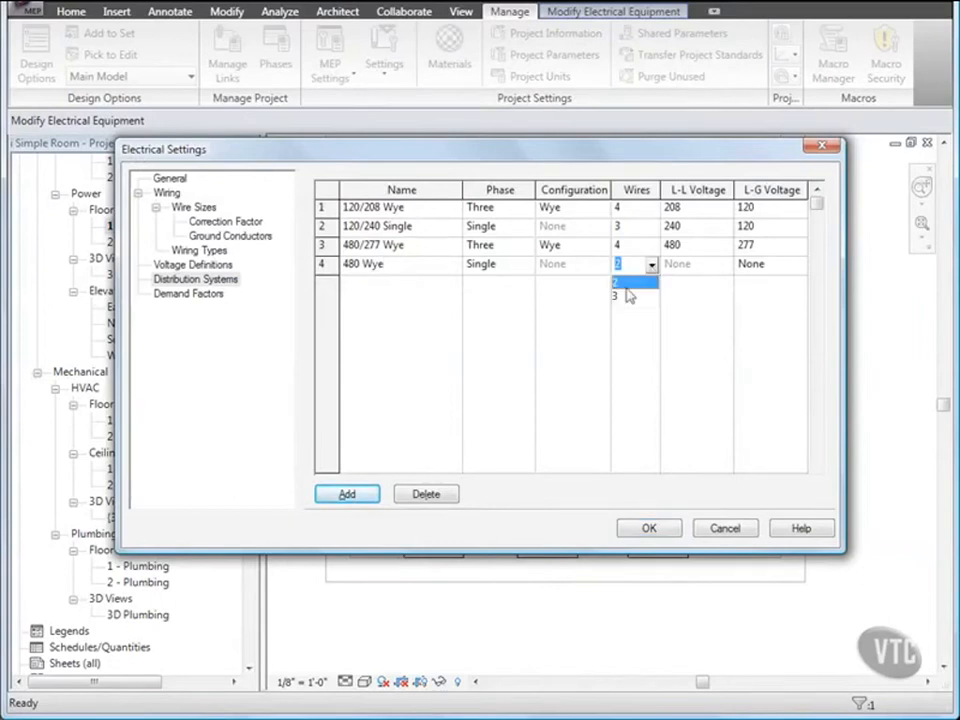
click(627, 297)
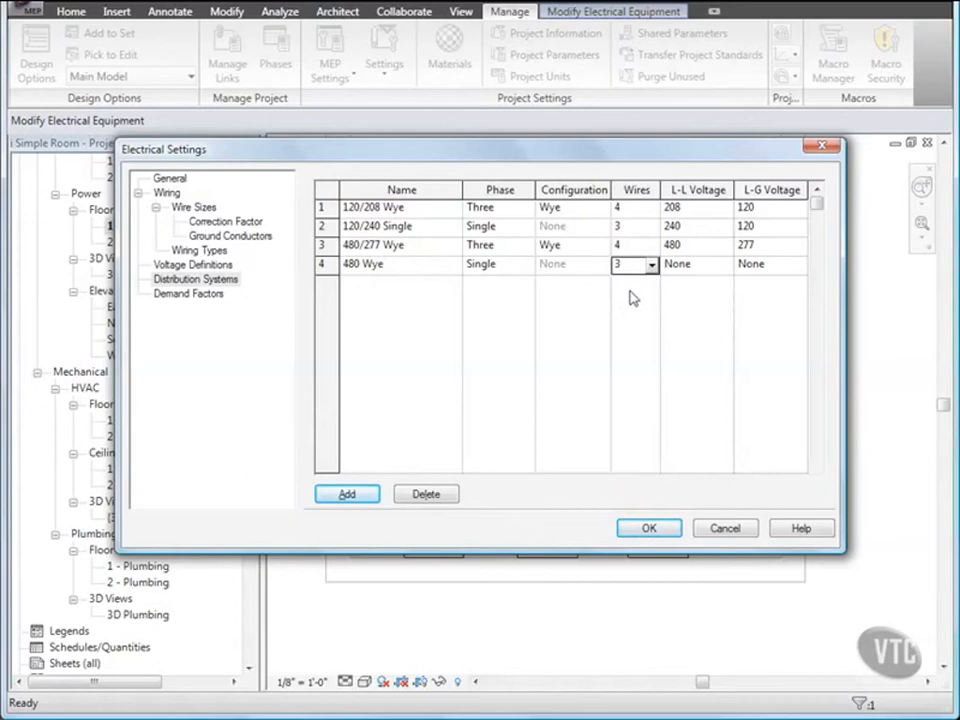
click(726, 267)
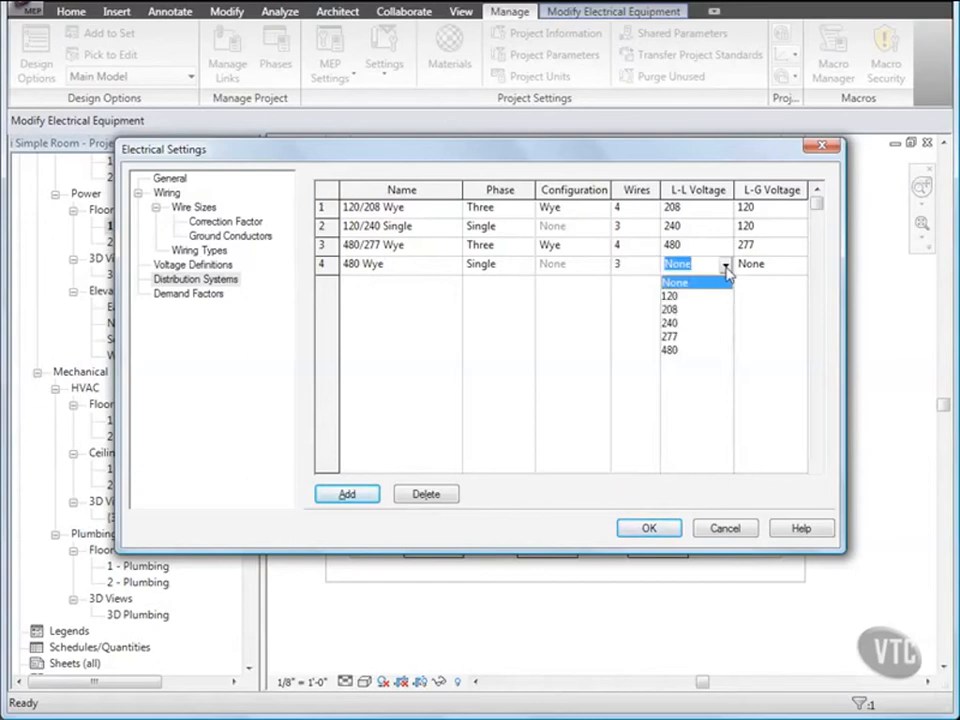
click(676, 349)
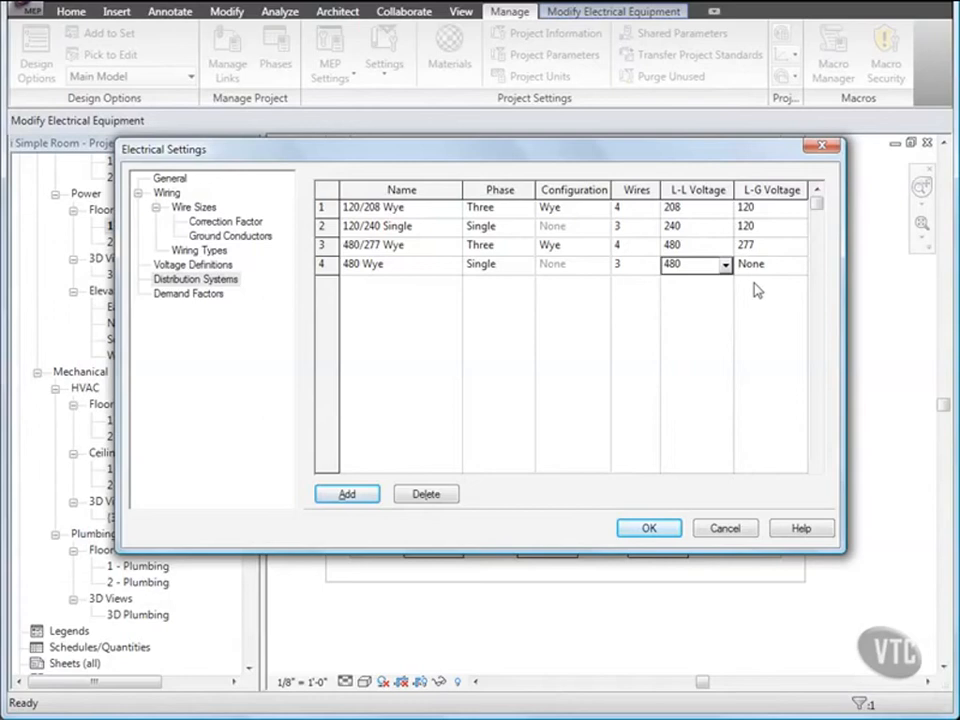
click(796, 270)
click(799, 265)
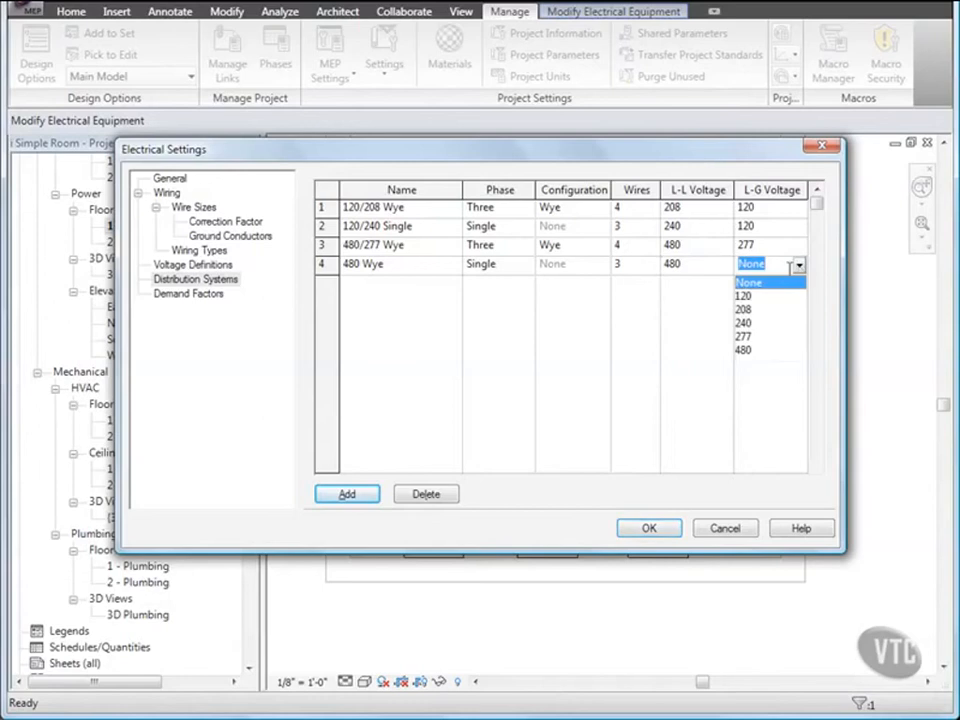
click(745, 337)
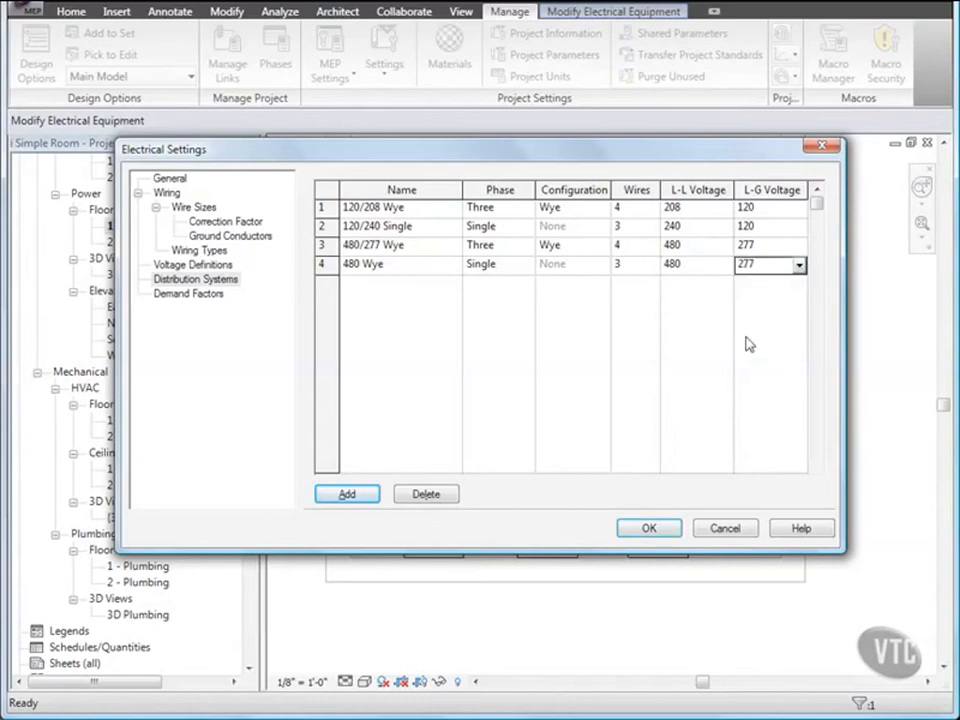
click(649, 530)
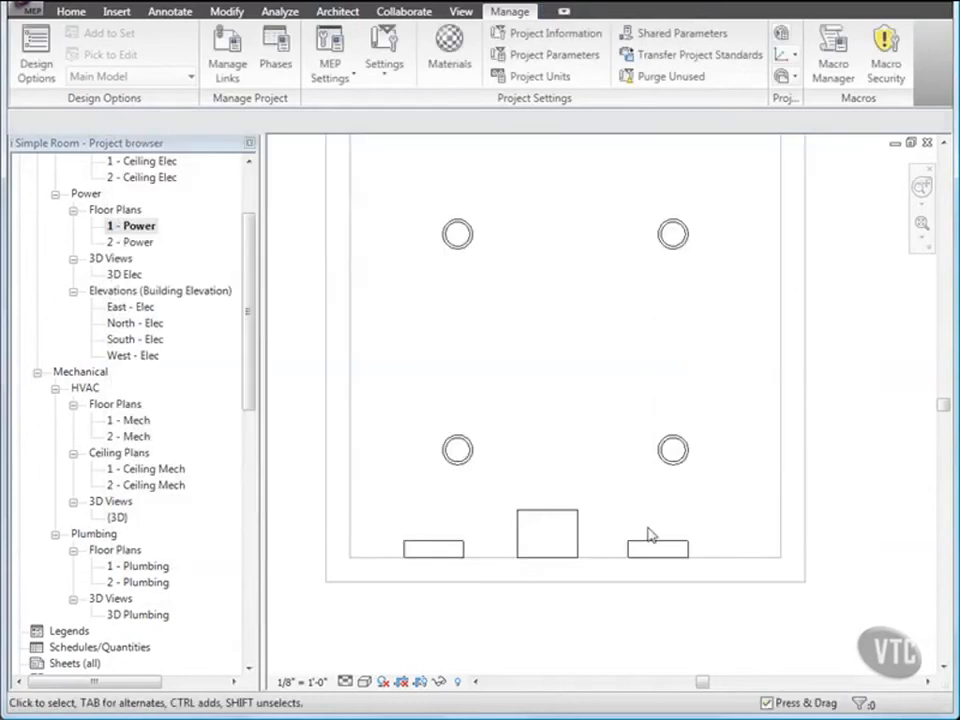
Set the 15 kVA transformer's secondary distribution system to 120/240 Single and open its panel name for editing.
click(582, 536)
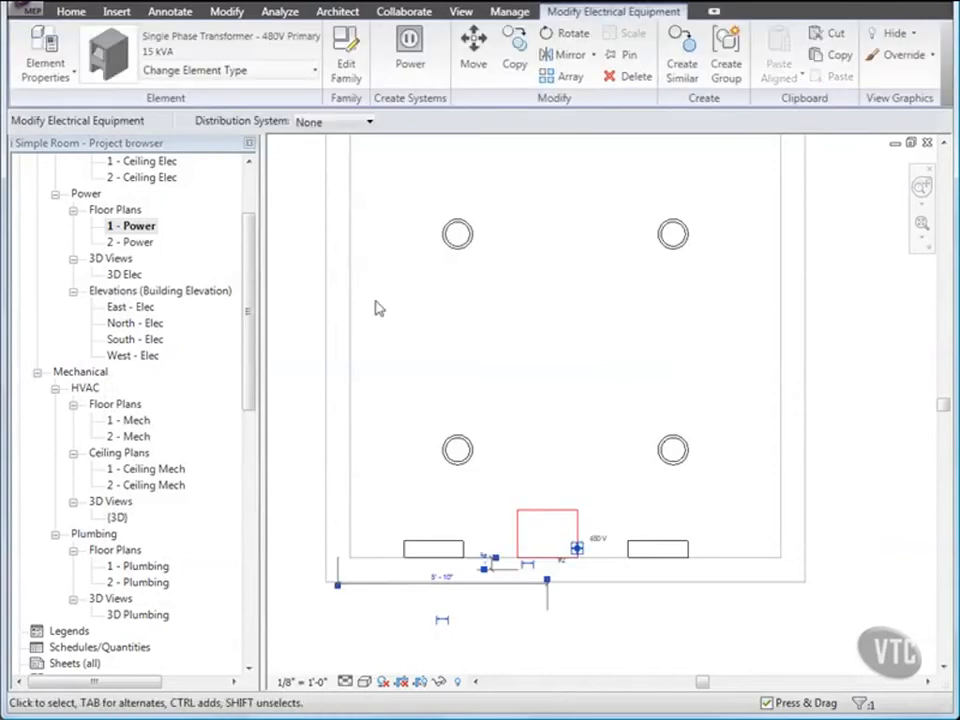
click(45, 60)
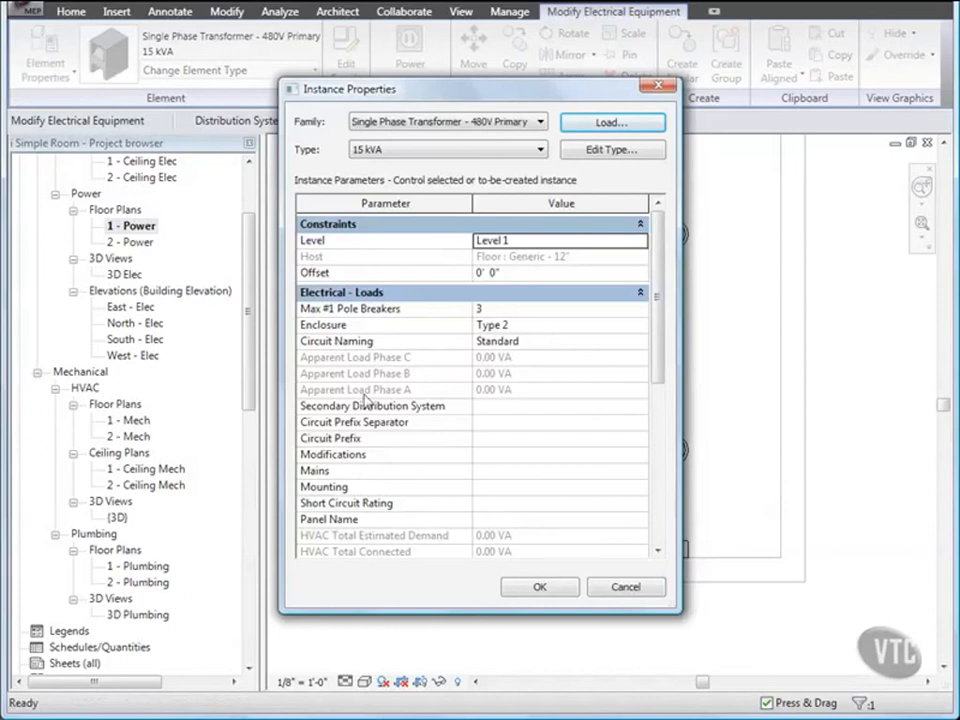
click(508, 407)
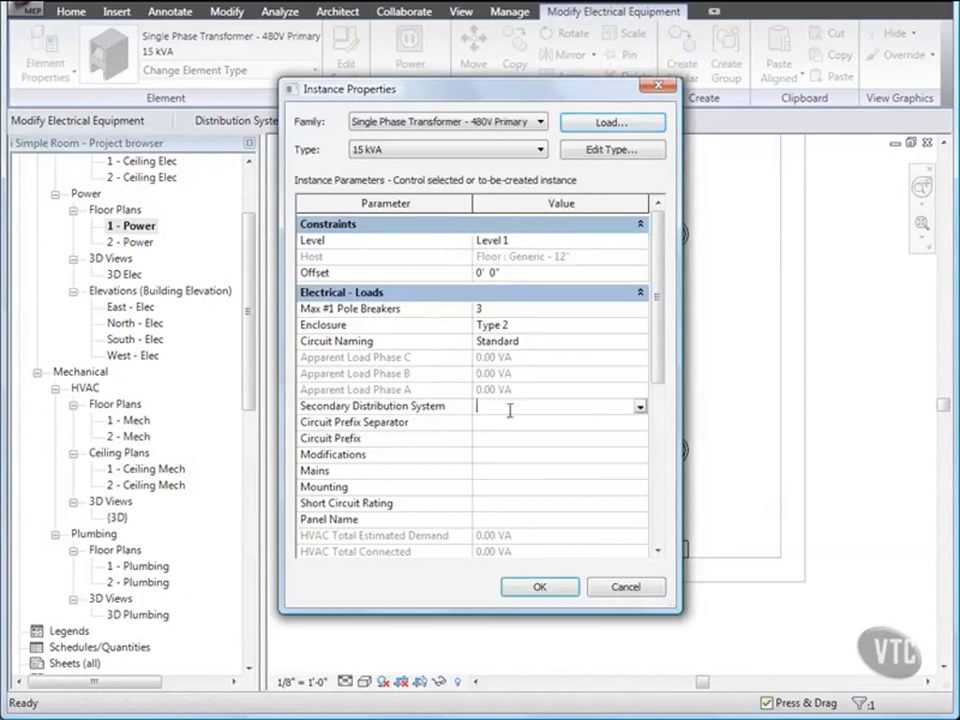
click(641, 408)
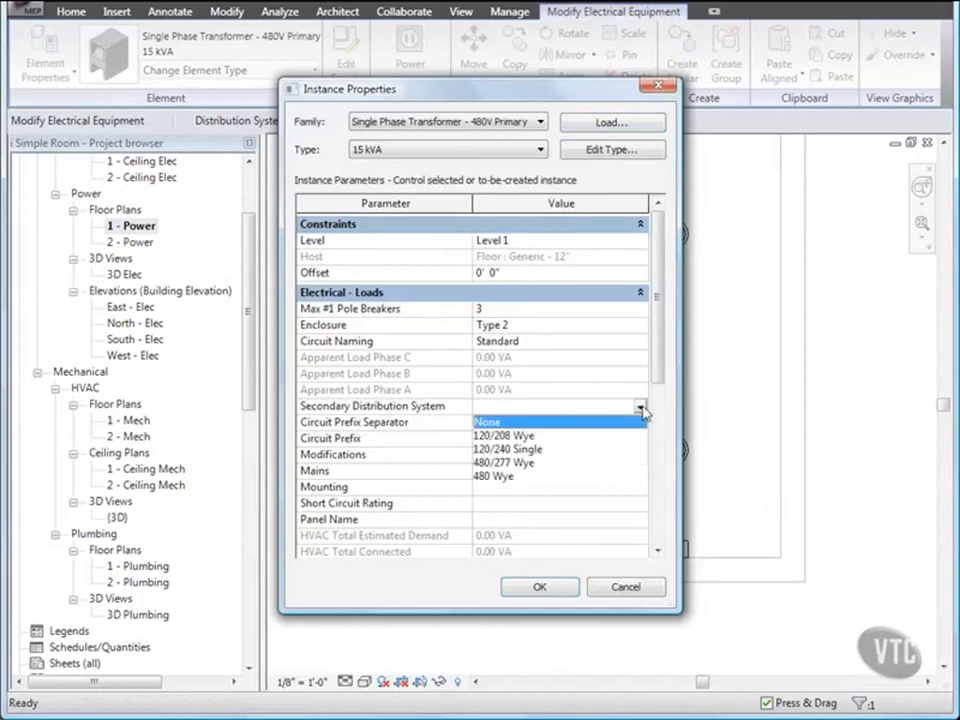
click(510, 450)
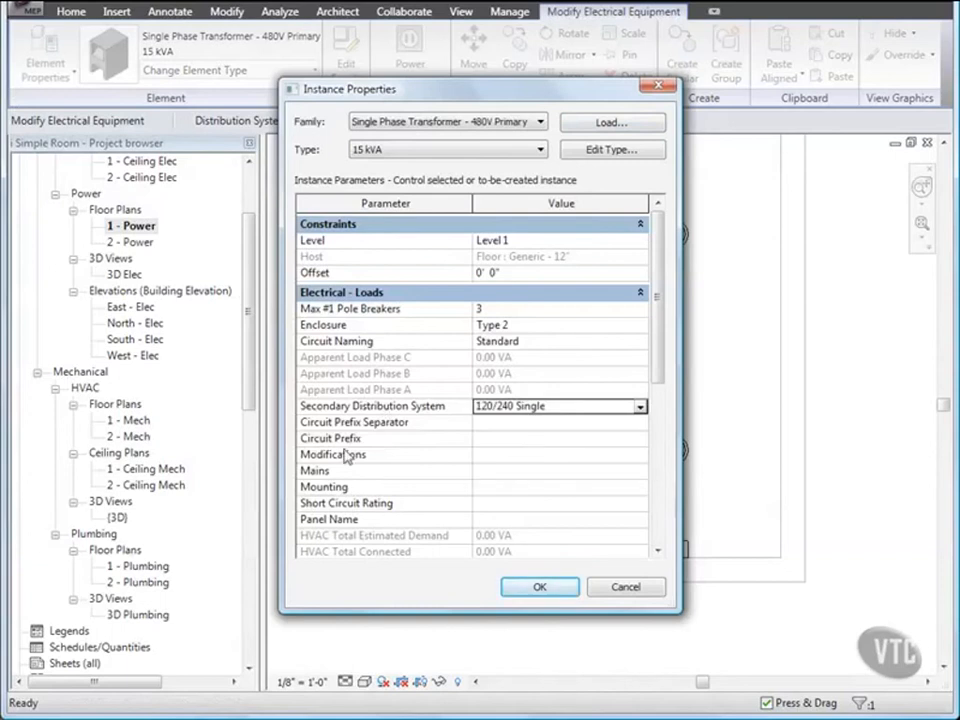
click(488, 519)
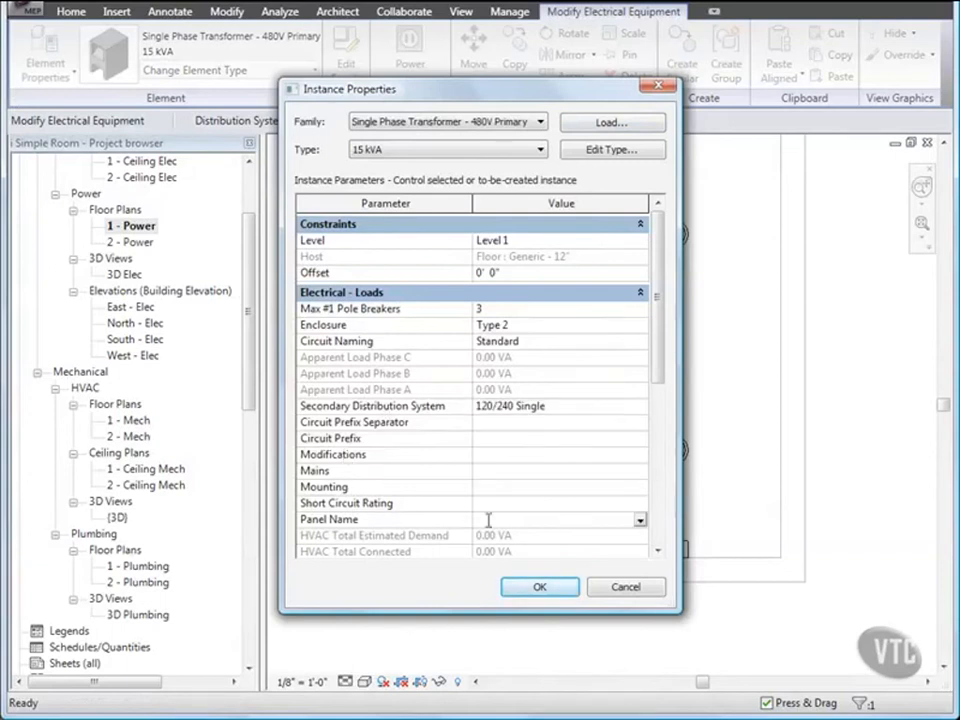
Name the single-phase transformer's panel T-LC and set its distribution system to 480 Wye.
text(T-LC)
drag(659, 343, 655, 510)
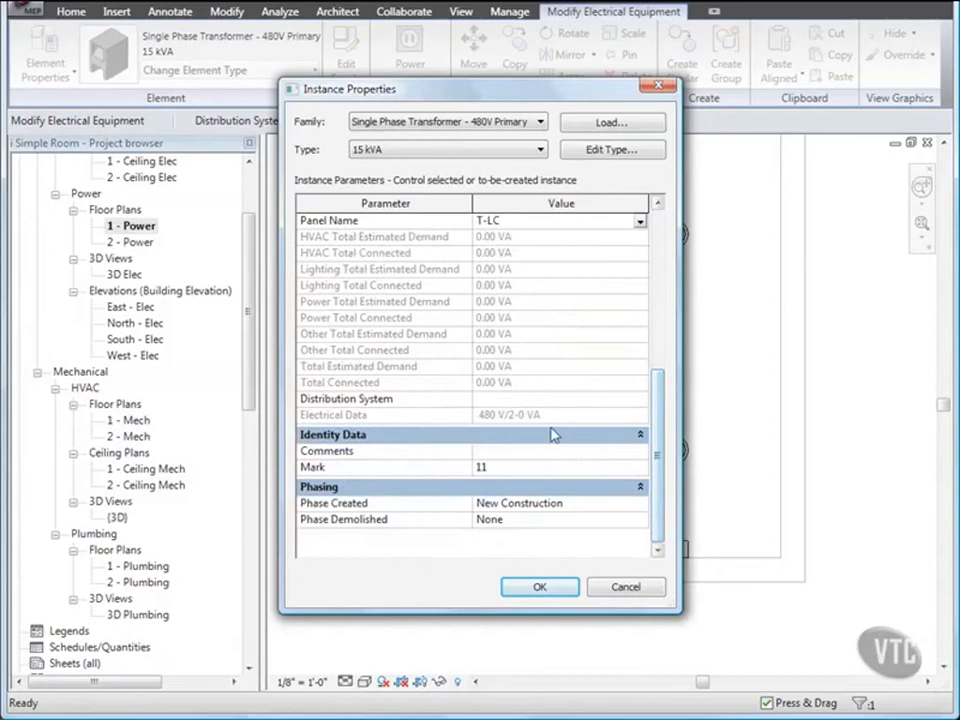
click(560, 399)
click(640, 400)
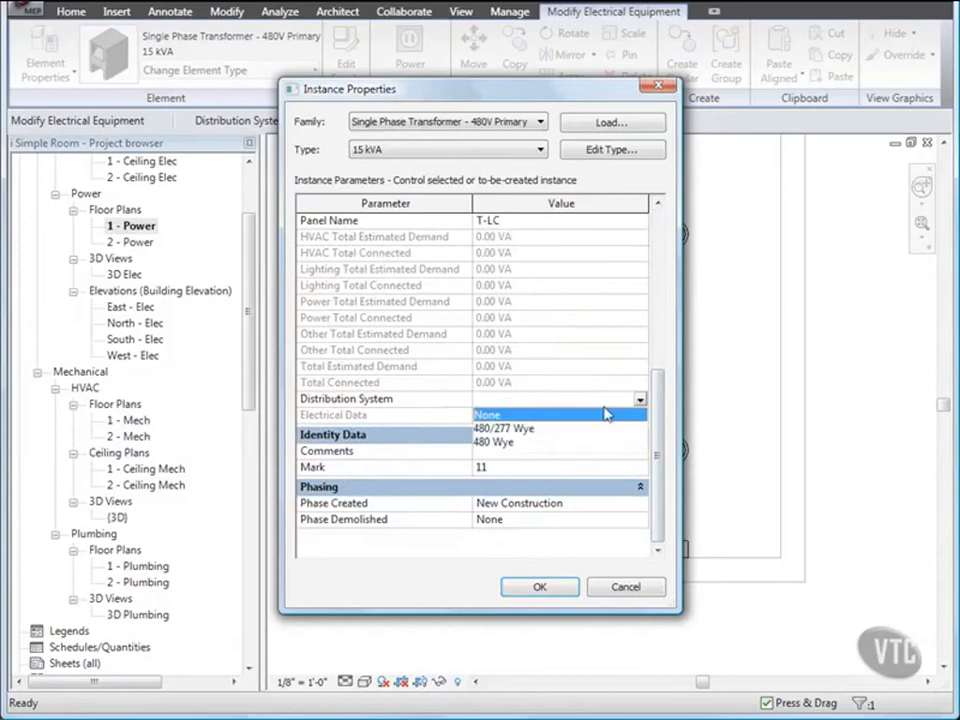
click(500, 441)
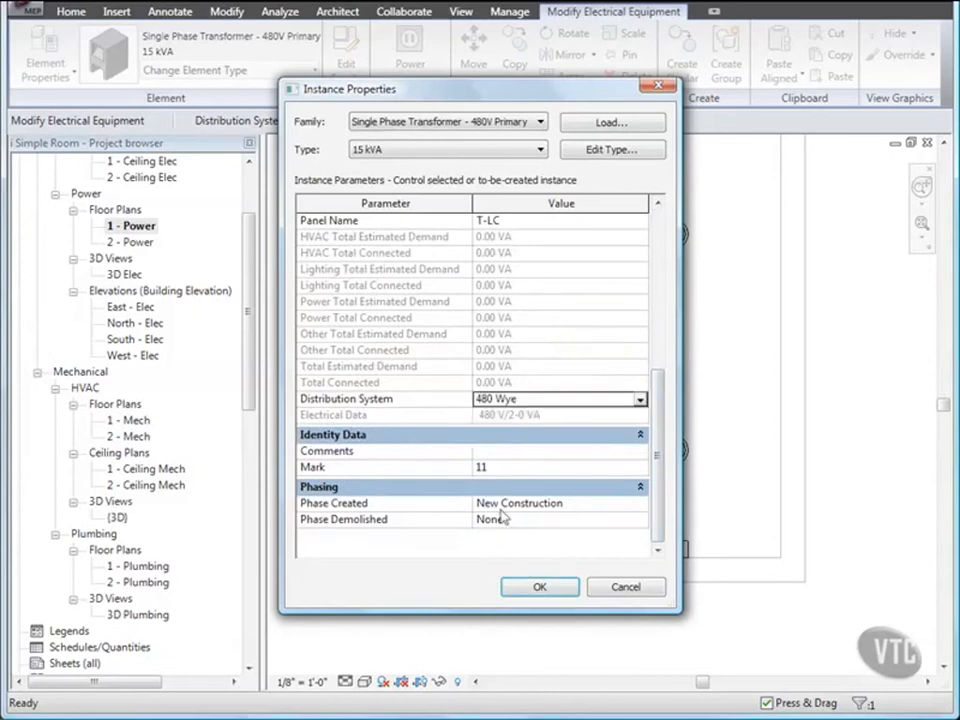
click(540, 587)
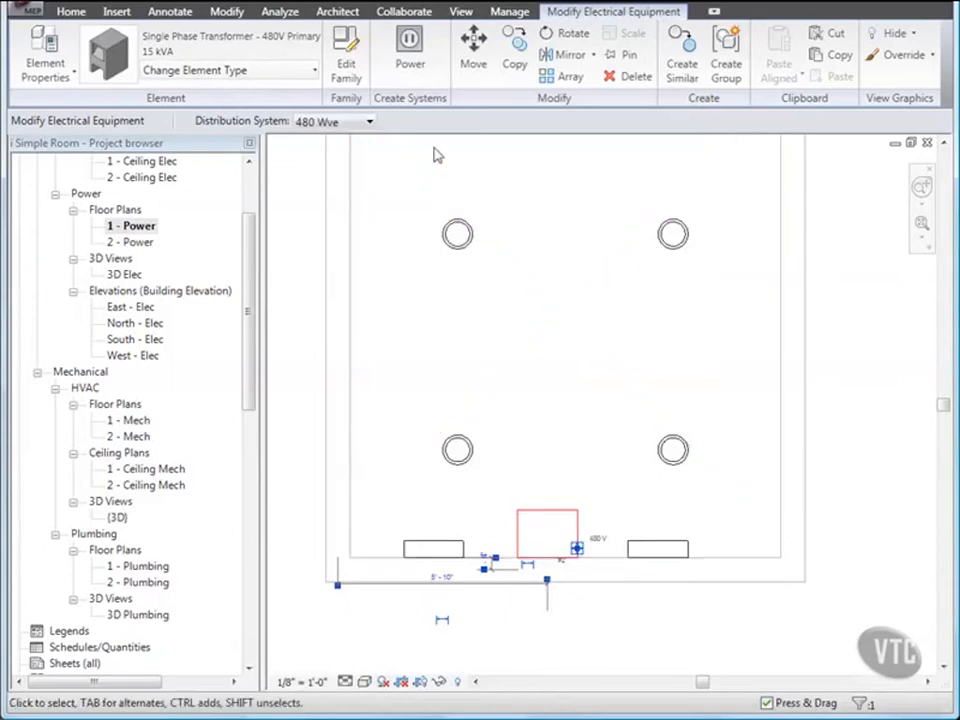
Create a power circuit for the transformer and connect it to panel DP.
click(410, 45)
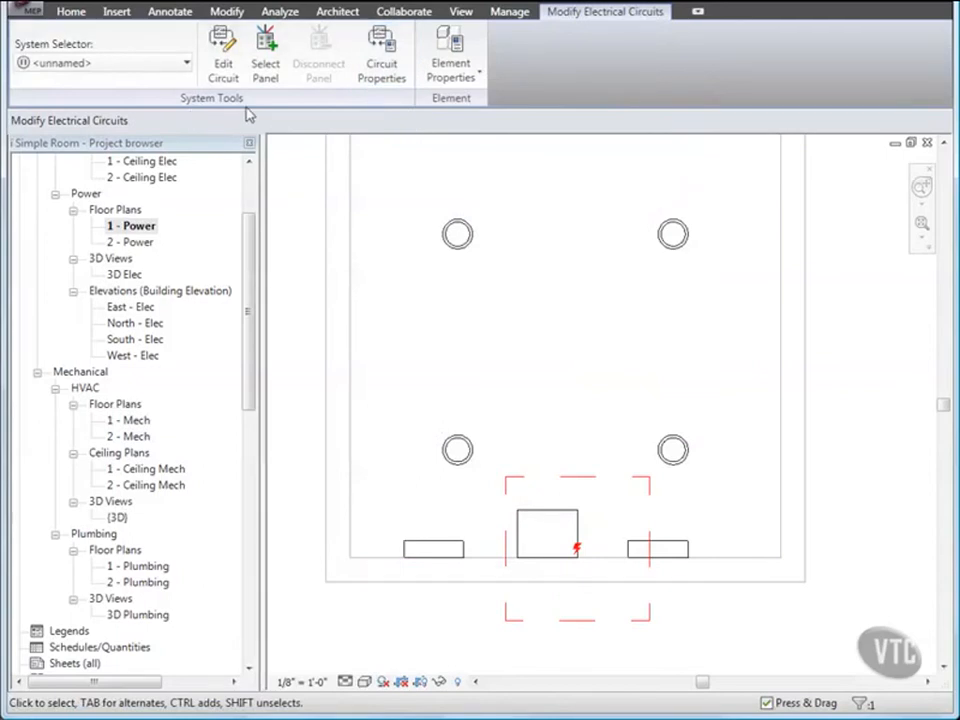
click(265, 52)
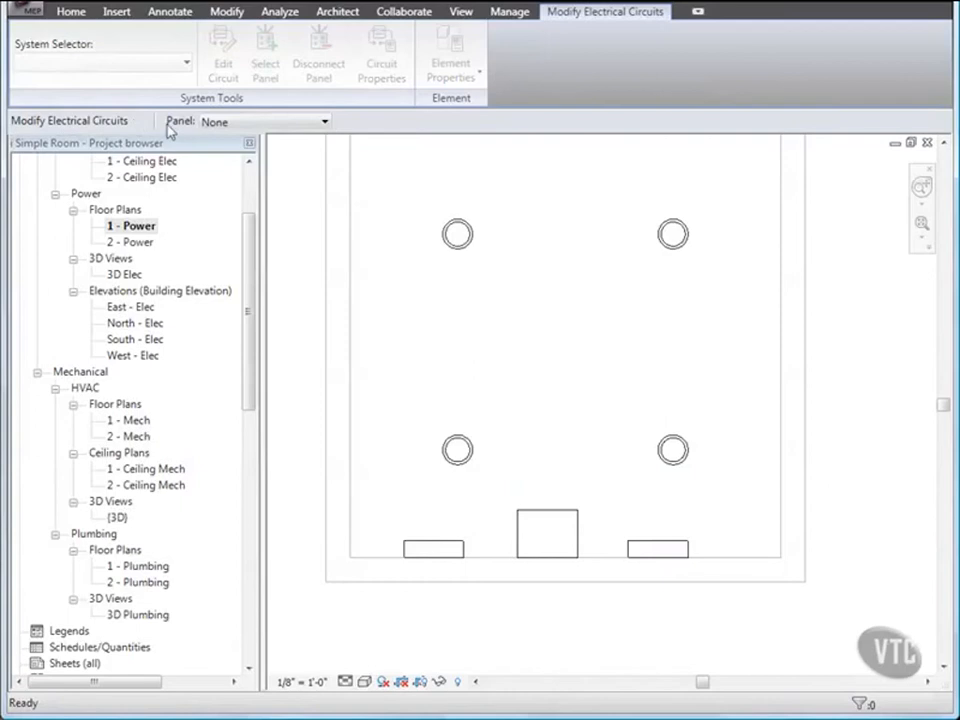
click(268, 124)
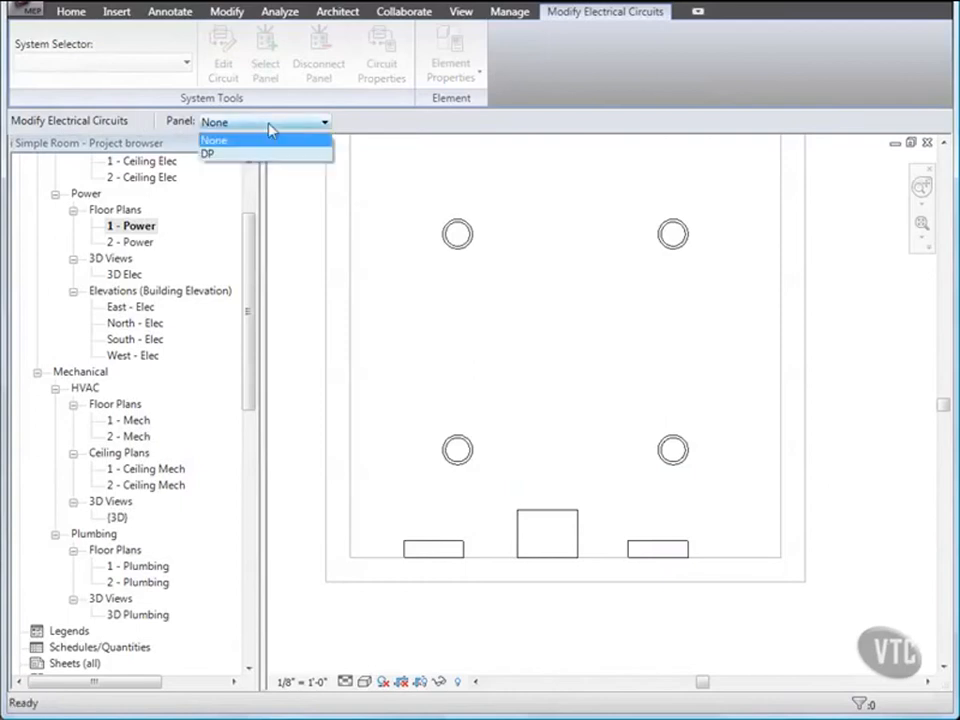
click(213, 151)
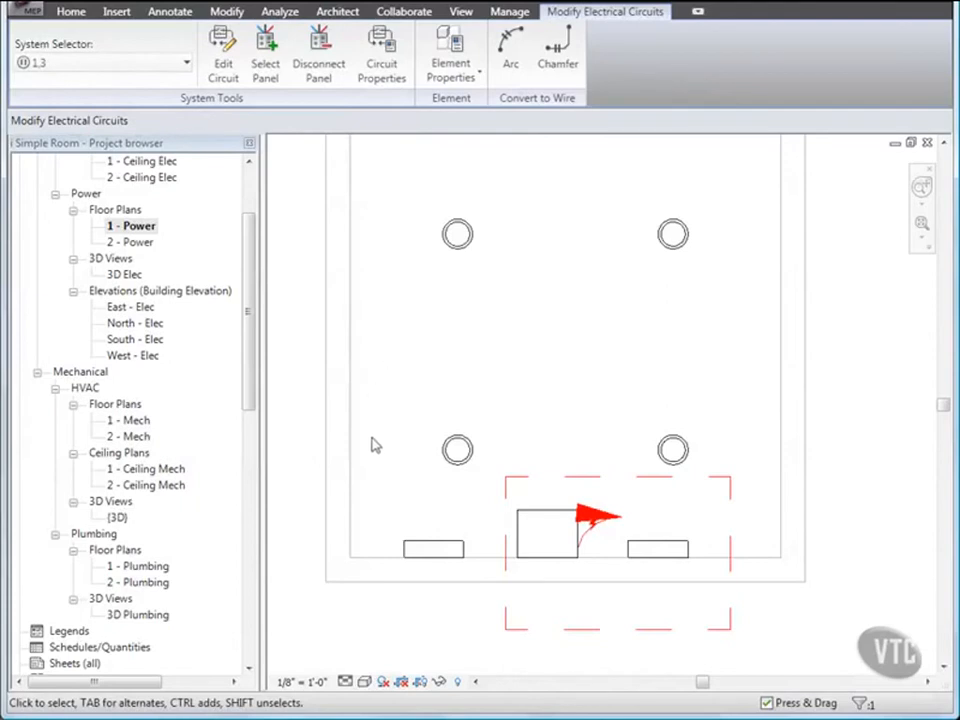
Assign the 120/240 Single distribution system to the 240V MCB surface panelboard and set its panel name to LC.
click(433, 549)
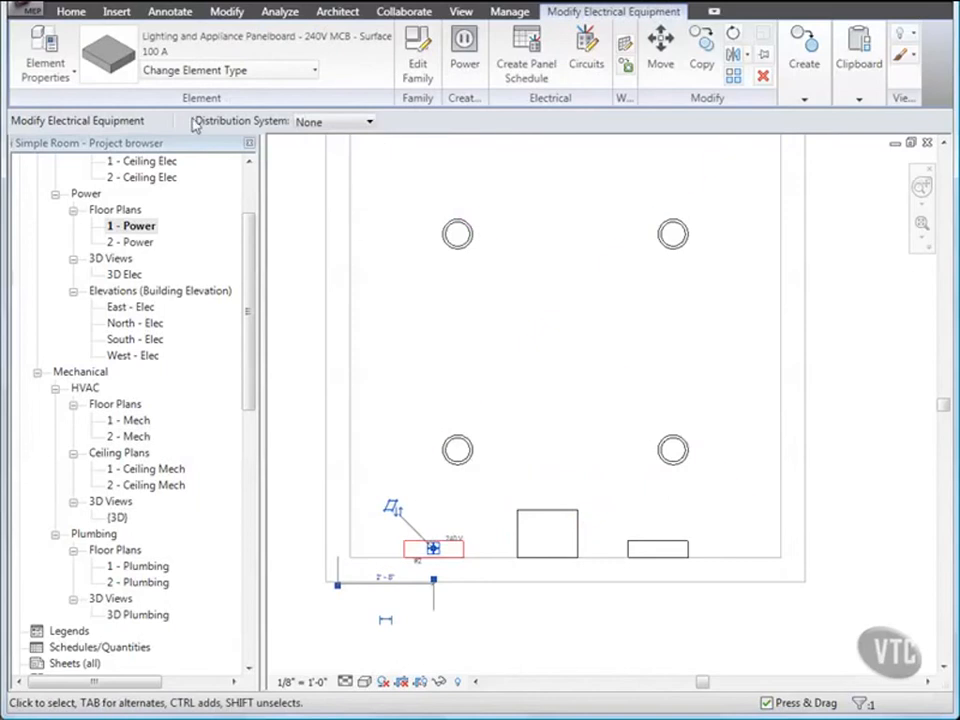
click(355, 123)
click(326, 153)
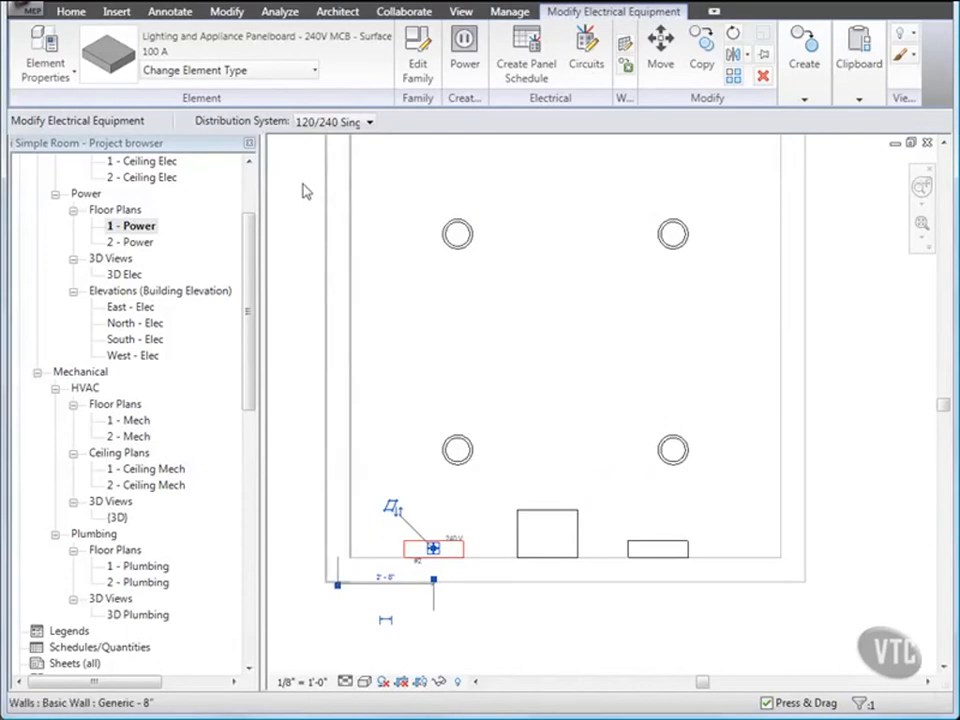
click(68, 78)
click(60, 109)
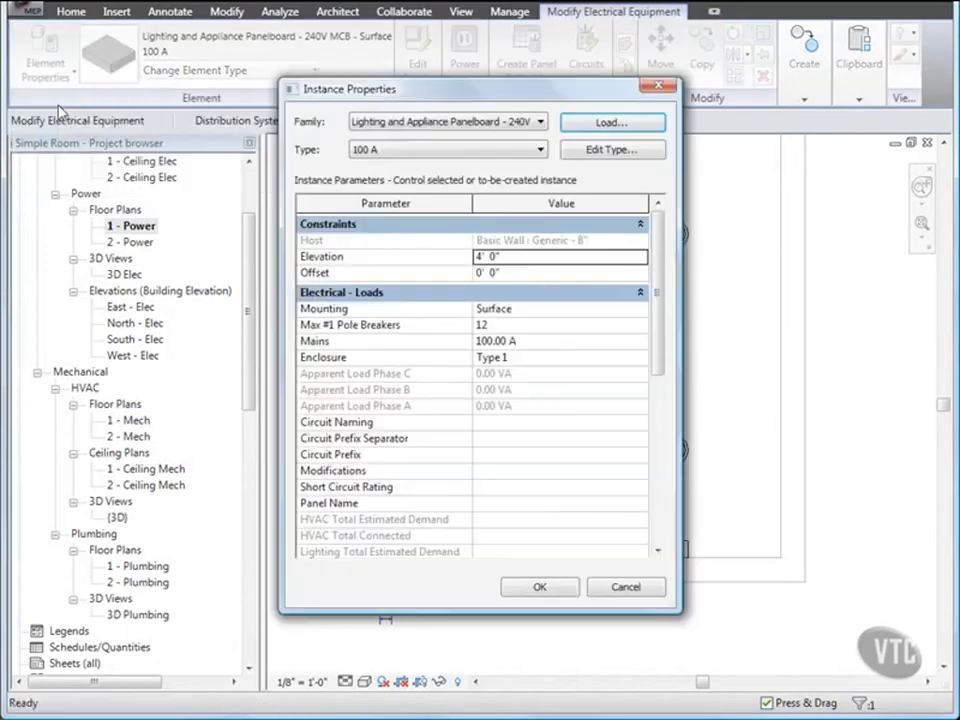
click(485, 503)
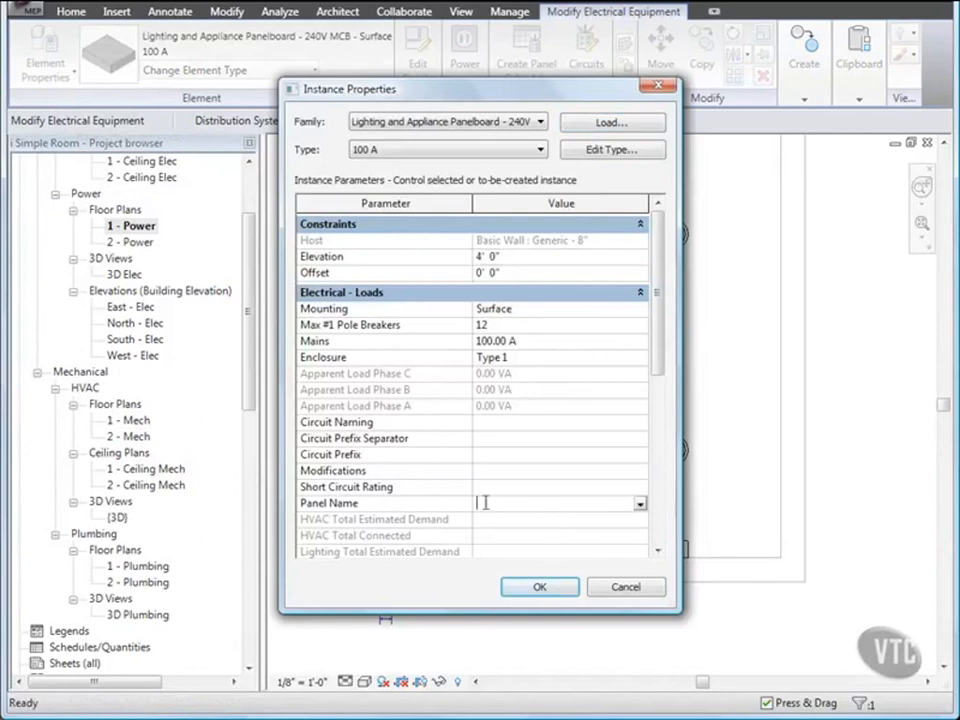
text(LC)
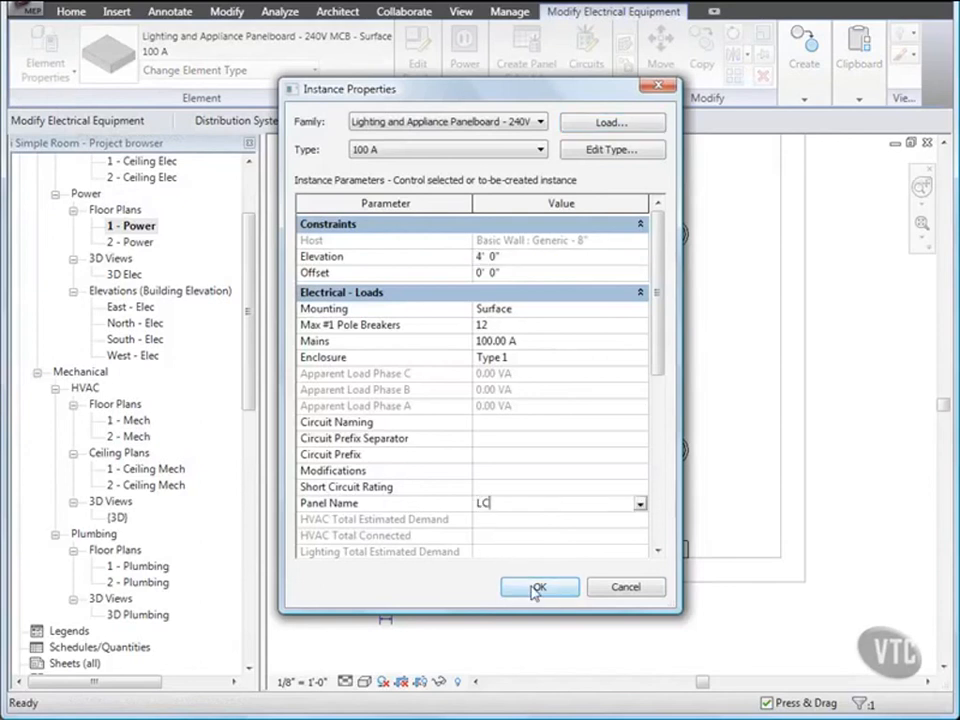
click(537, 587)
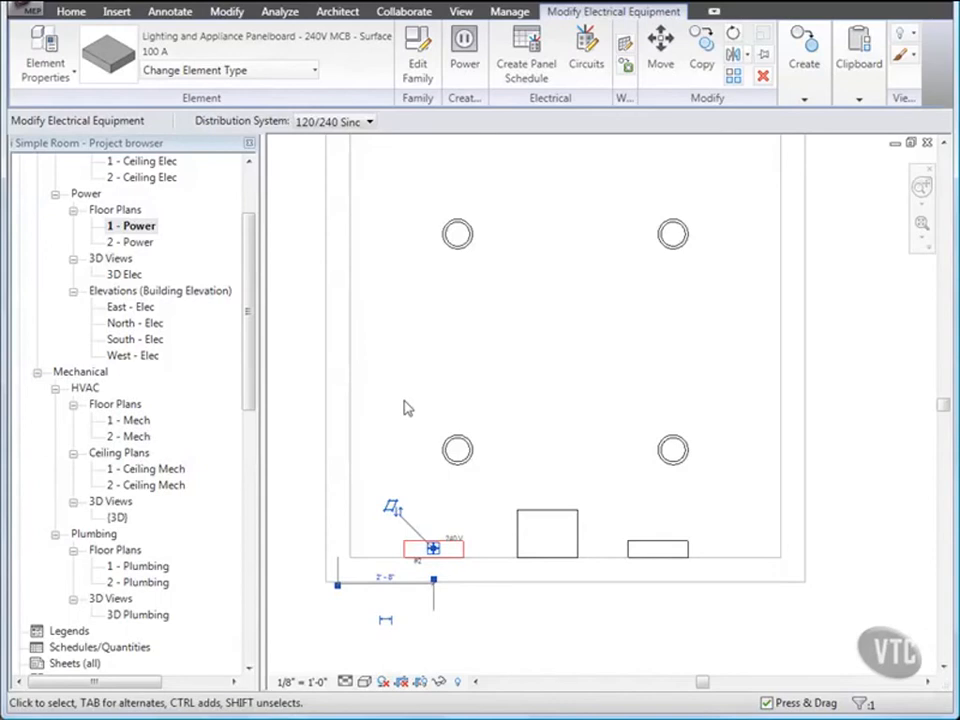
Create a power circuit for the LC panelboard and connect it to transformer T-LC.
click(349, 45)
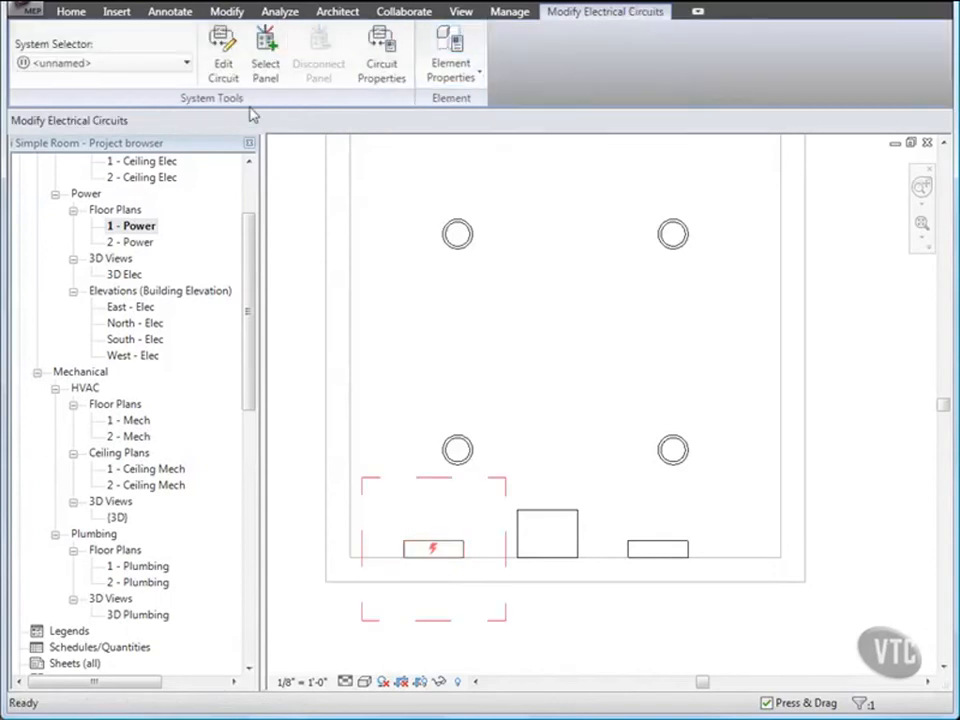
click(262, 64)
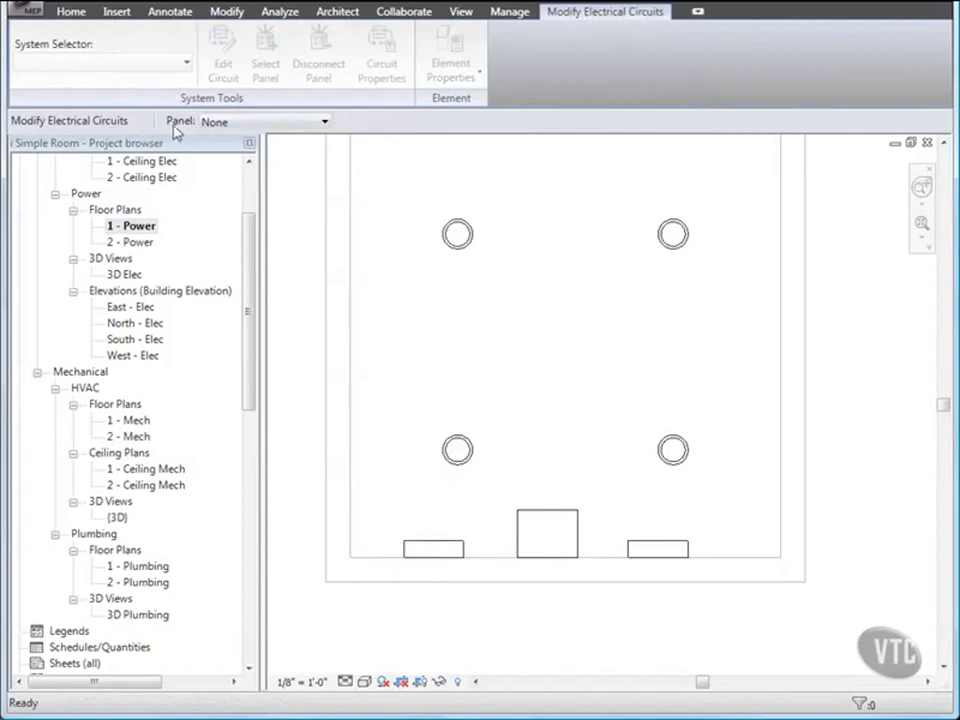
click(256, 123)
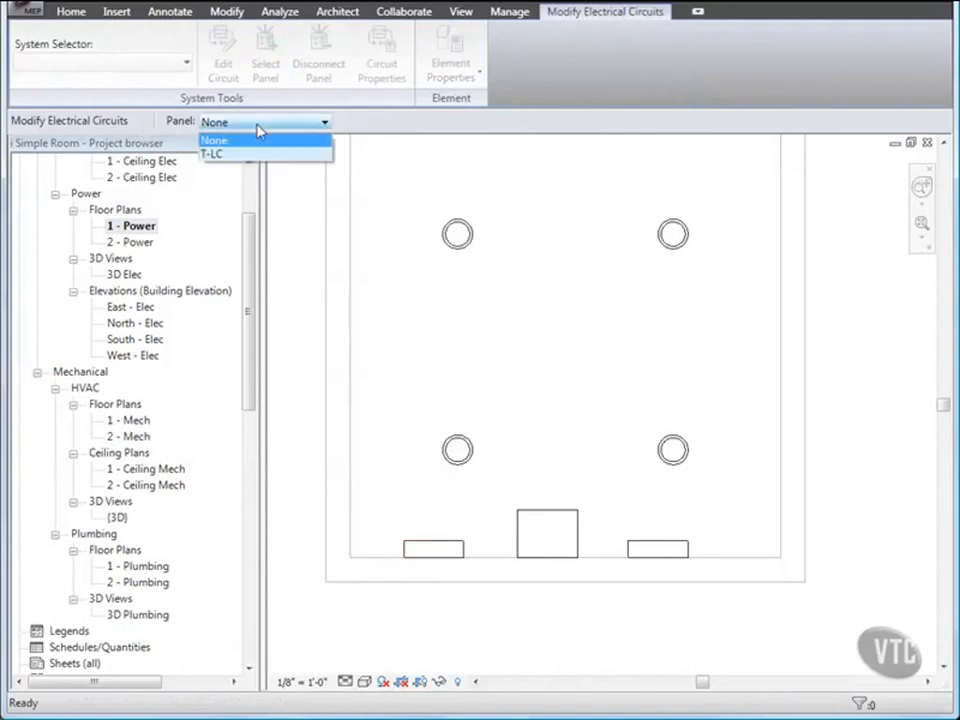
click(236, 153)
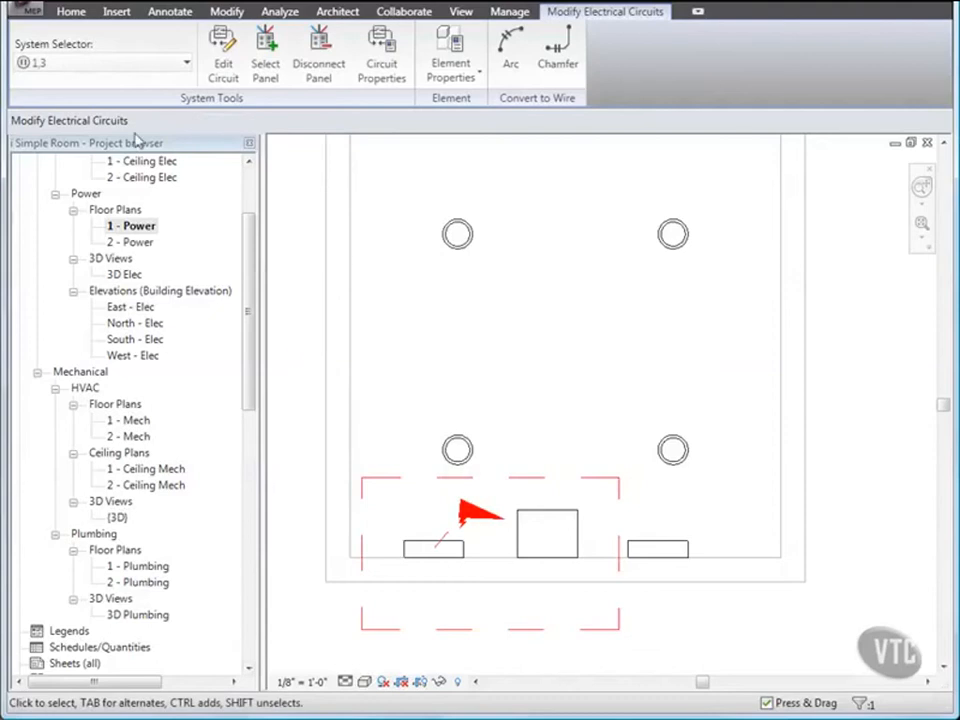
Close the project and open the family Commercial Toilet - Wall Mount Flush Valve from the Family Editor folder.
click(32, 20)
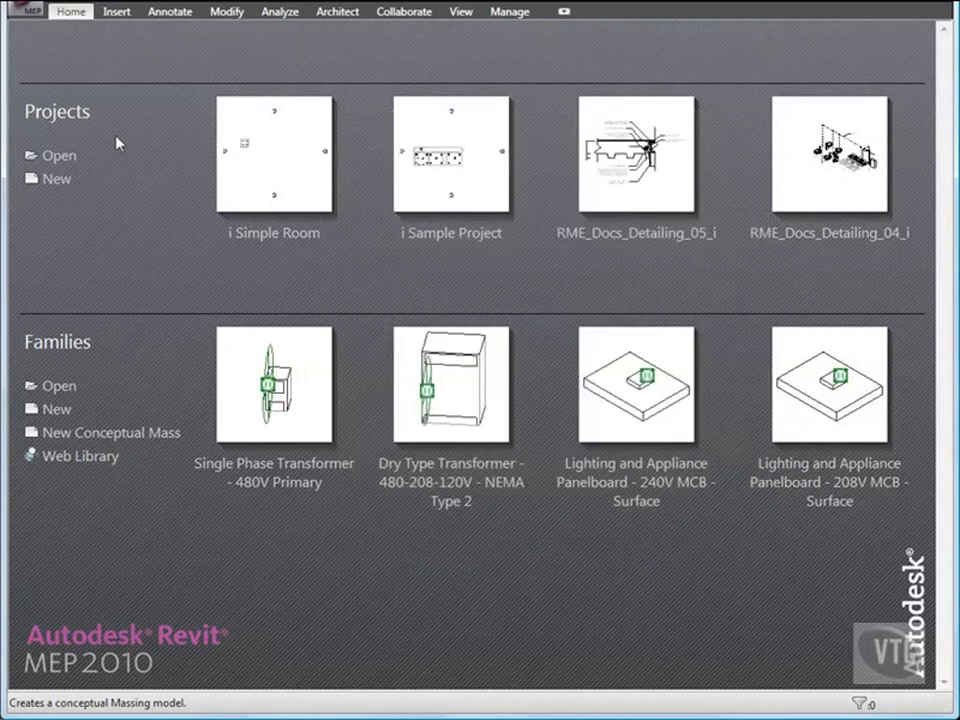
click(32, 20)
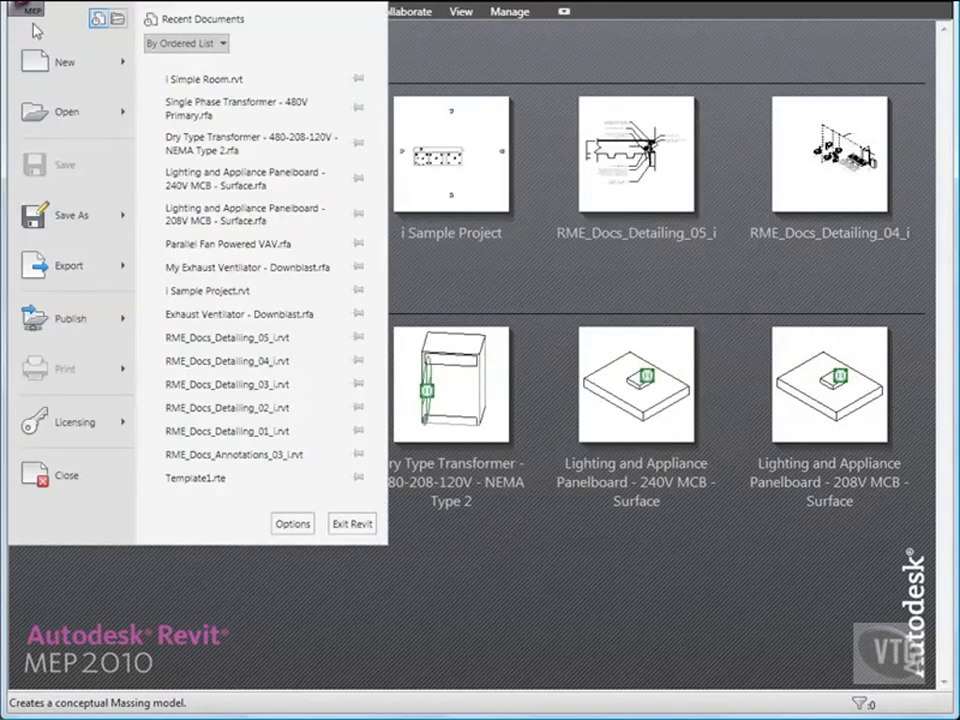
click(55, 117)
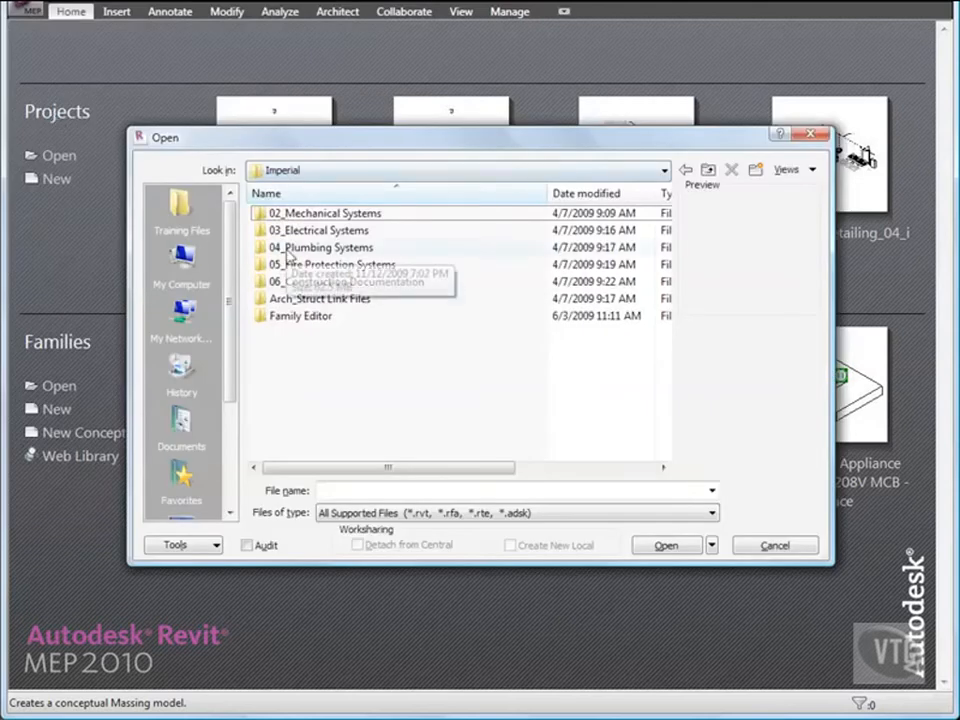
double_click(313, 318)
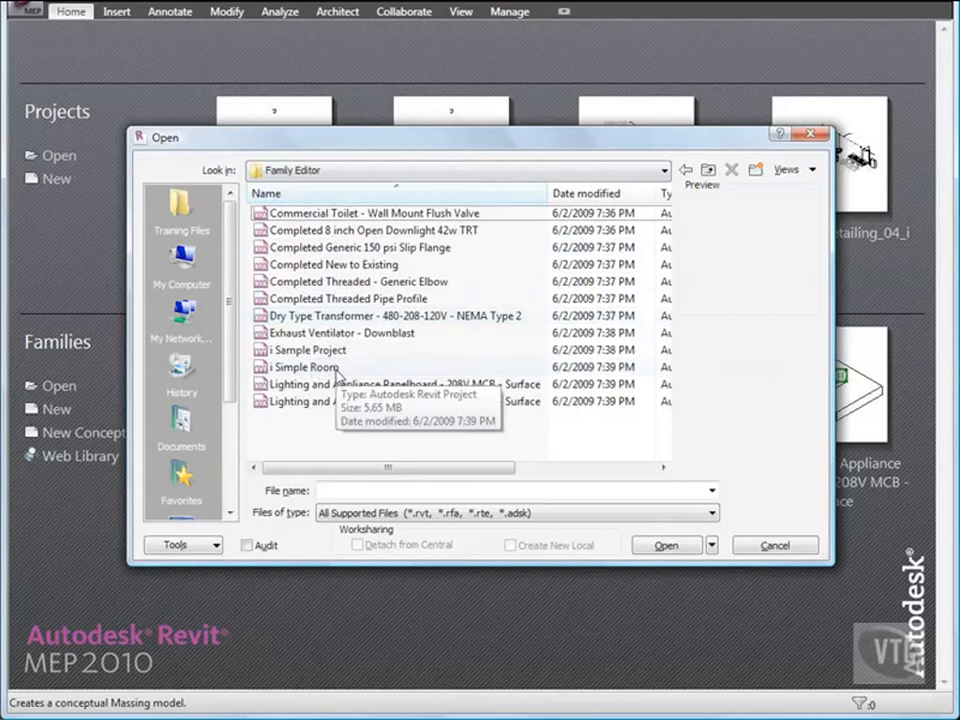
double_click(349, 214)
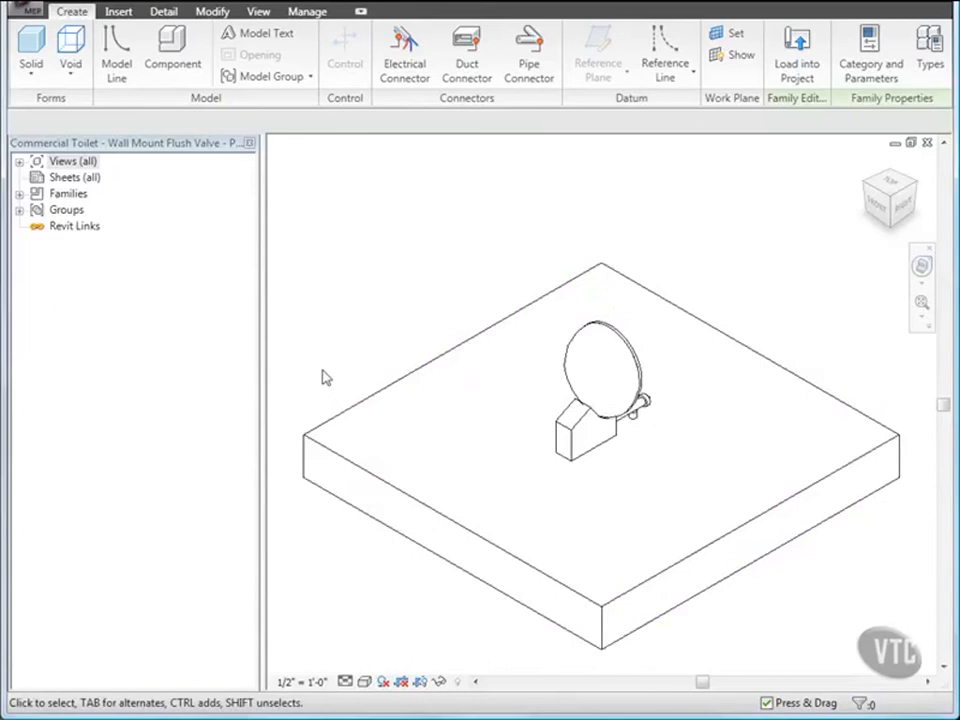
Temporarily hide the large slab extrusion around the toilet in the 3D view.
click(336, 426)
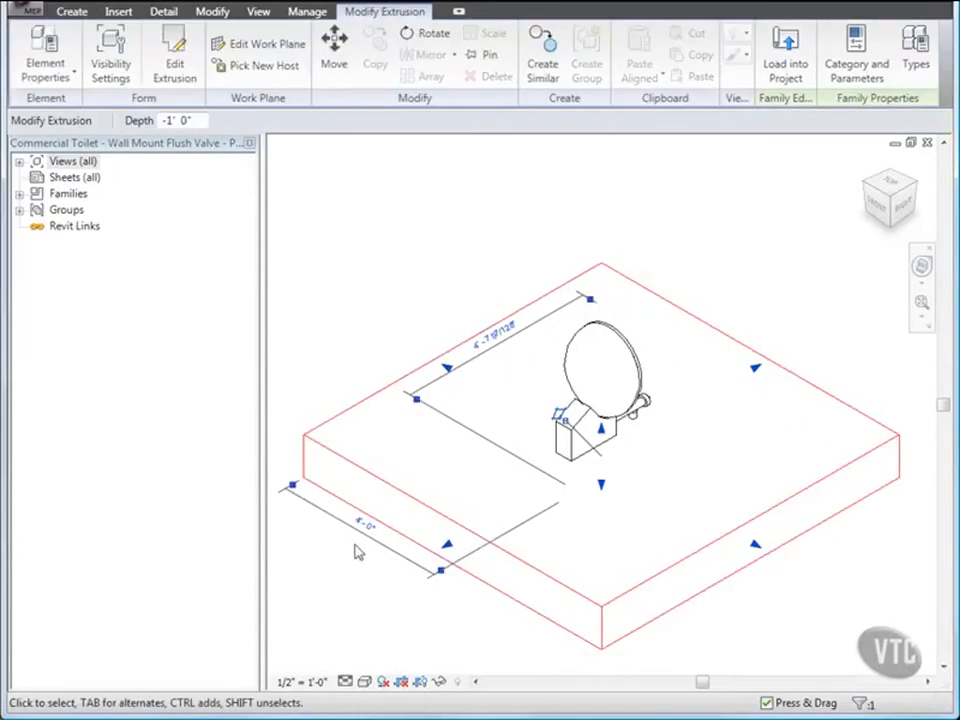
click(441, 682)
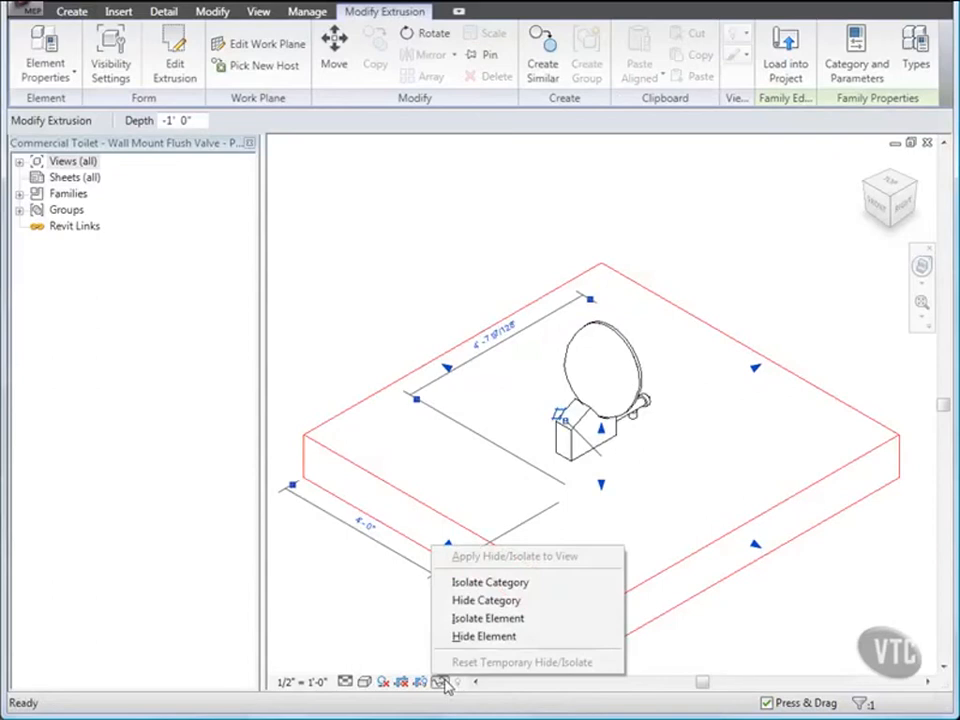
click(472, 638)
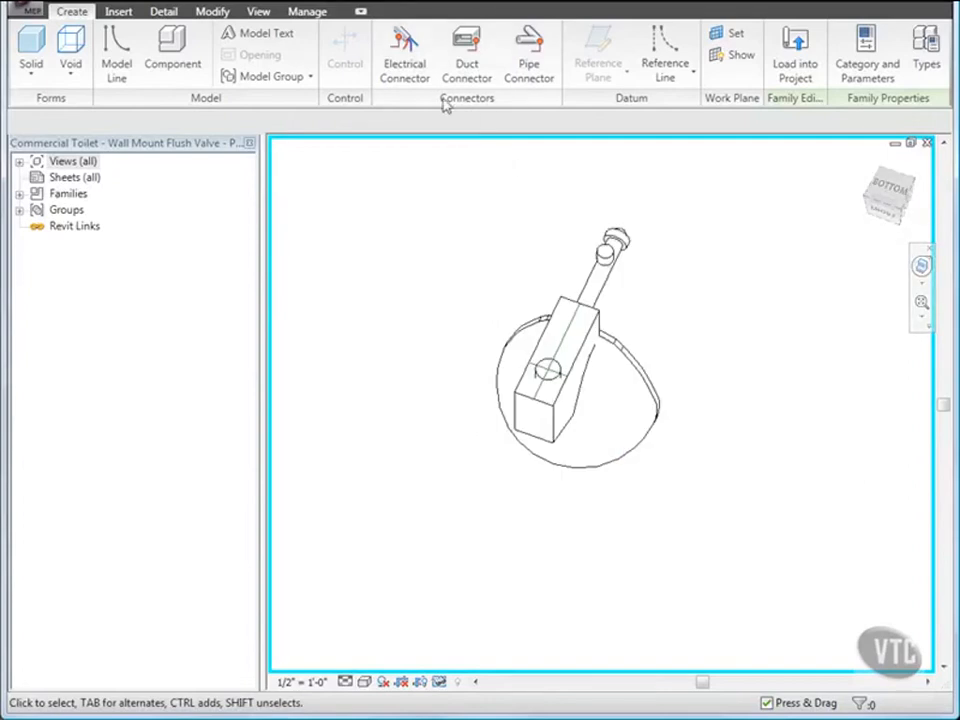
Place a Sanitary pipe connector on the circular drain face at the underside of the toilet.
click(528, 62)
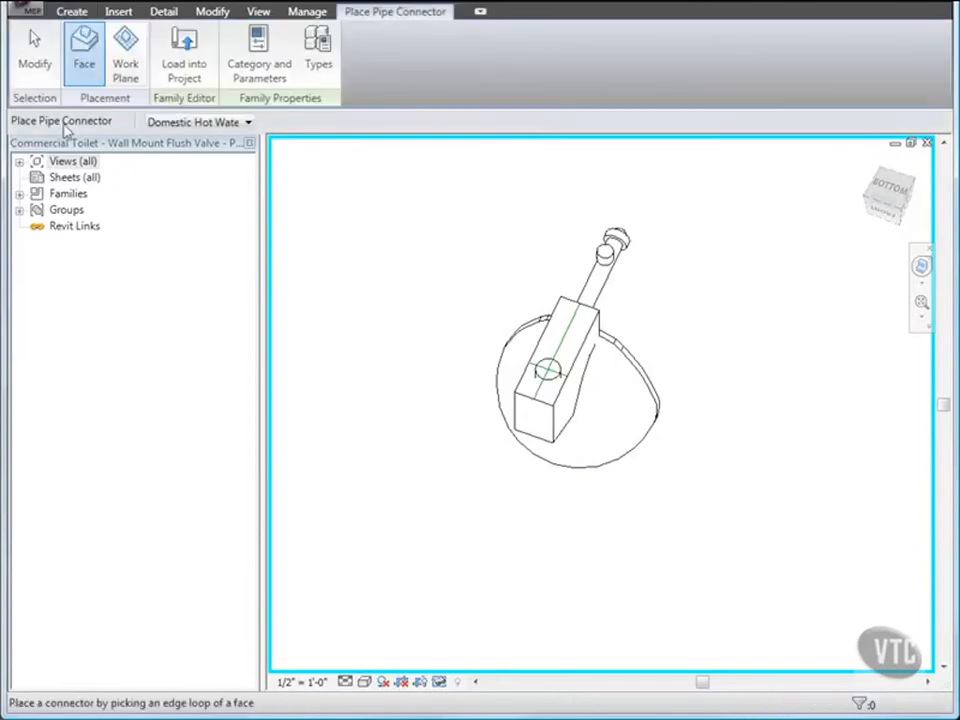
click(230, 124)
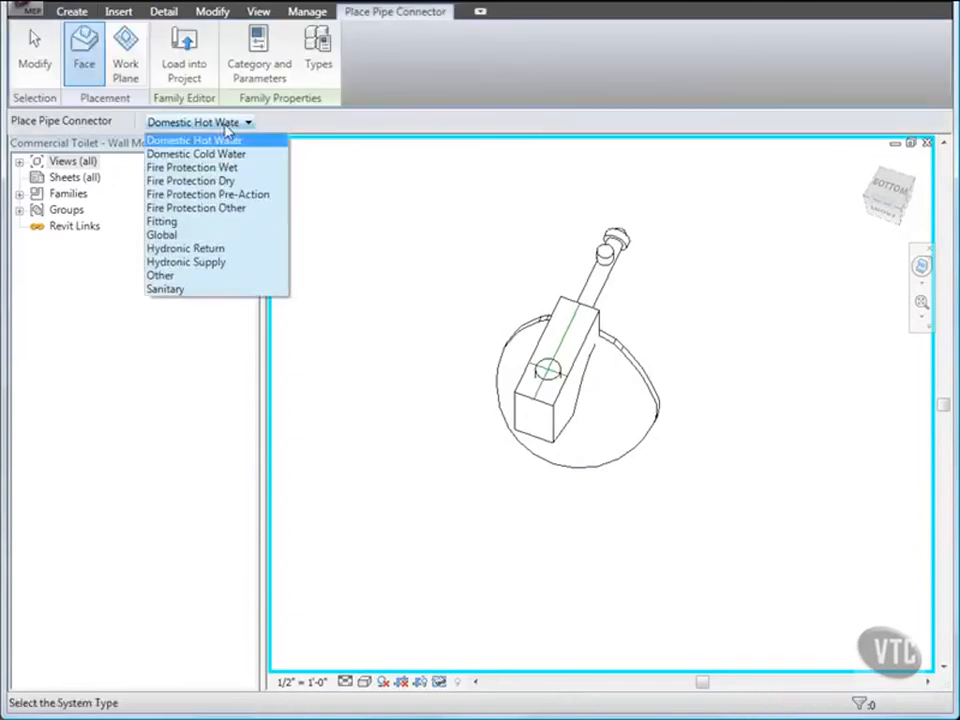
click(189, 289)
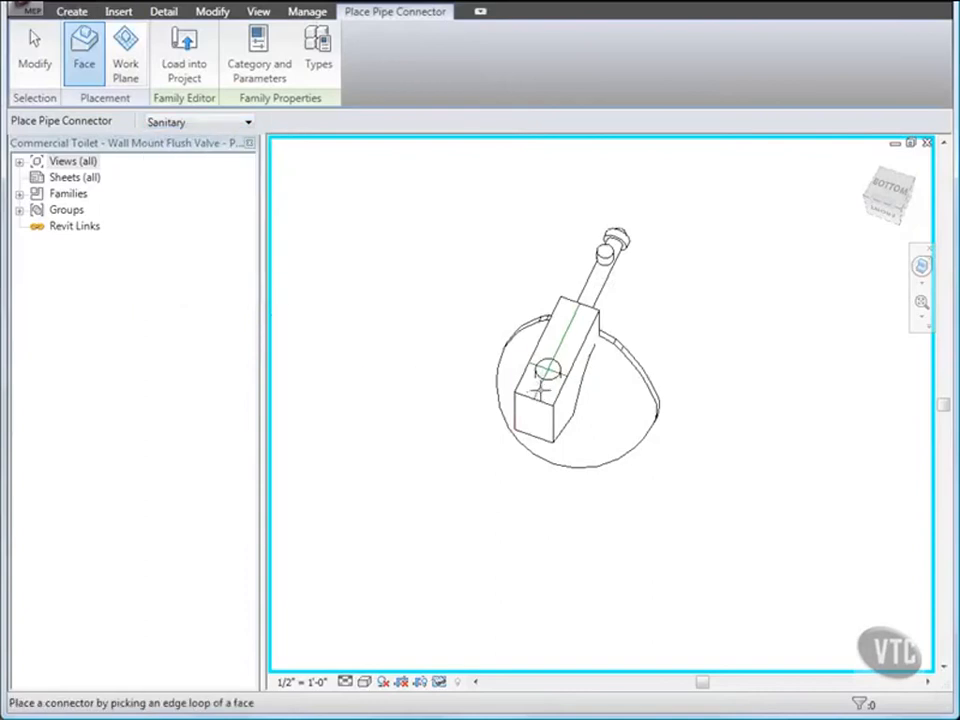
scroll(548, 378, up, 4)
scroll(548, 378, down, 4)
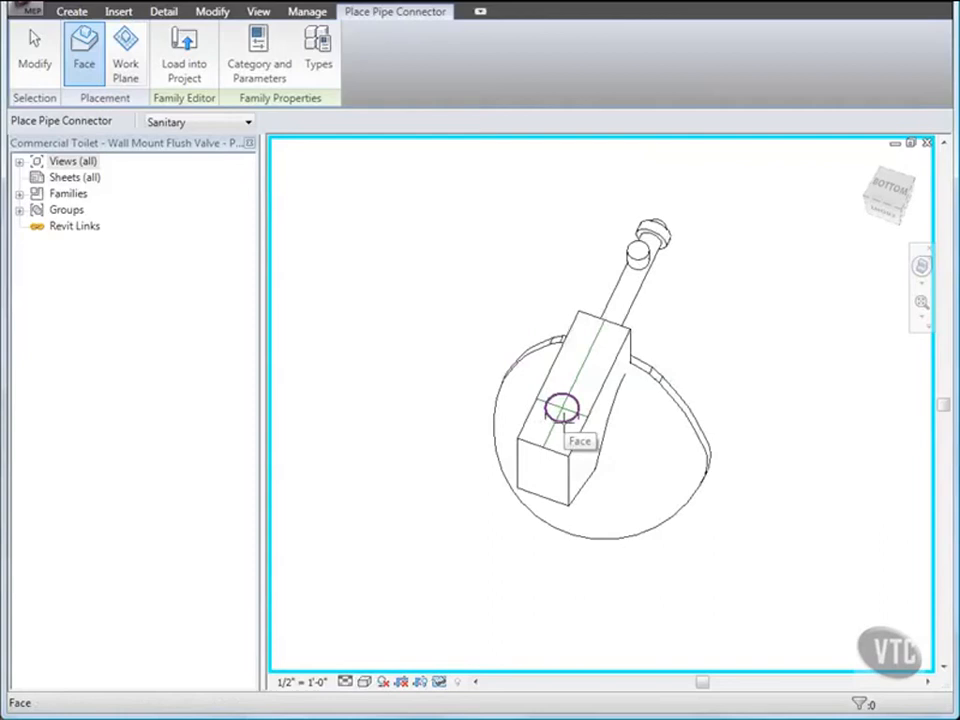
click(562, 408)
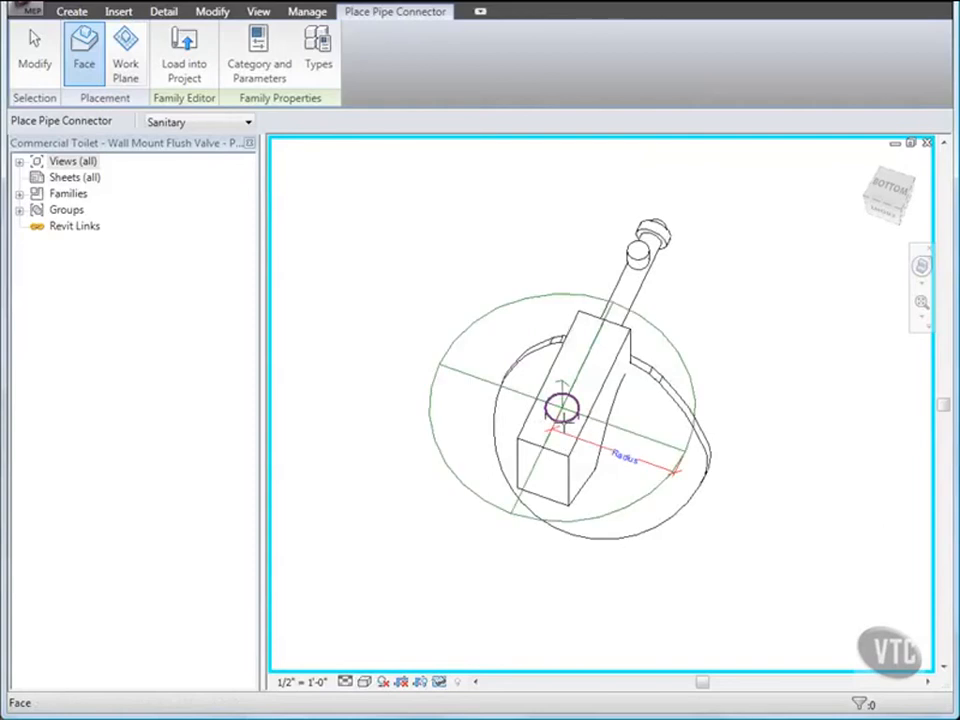
click(27, 62)
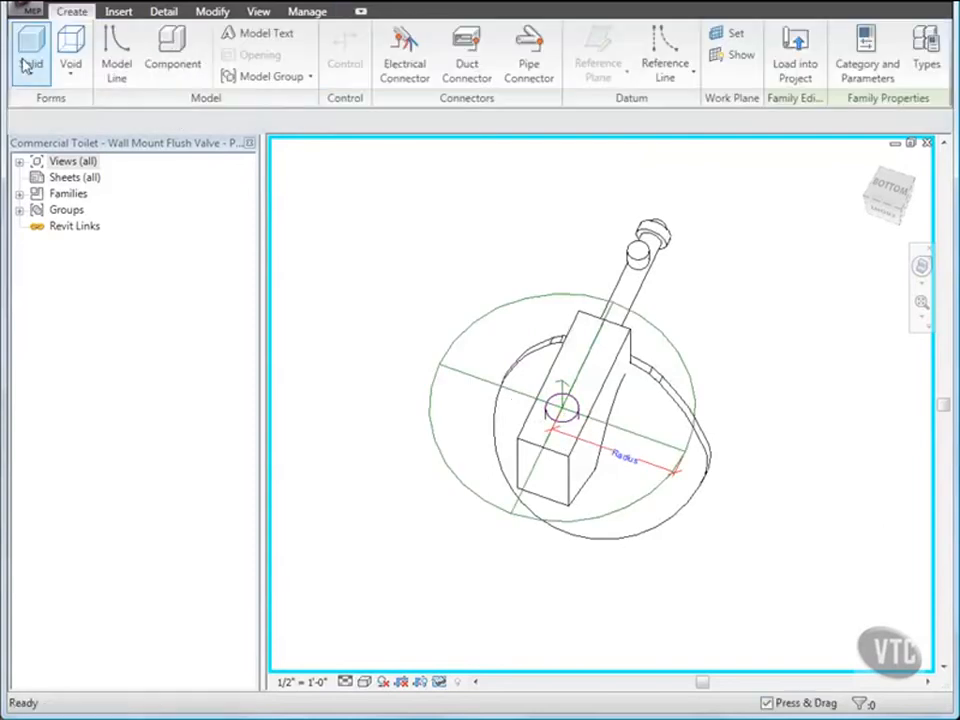
Flip the sanitary connector with respect to its reference plane and flip it back.
click(463, 374)
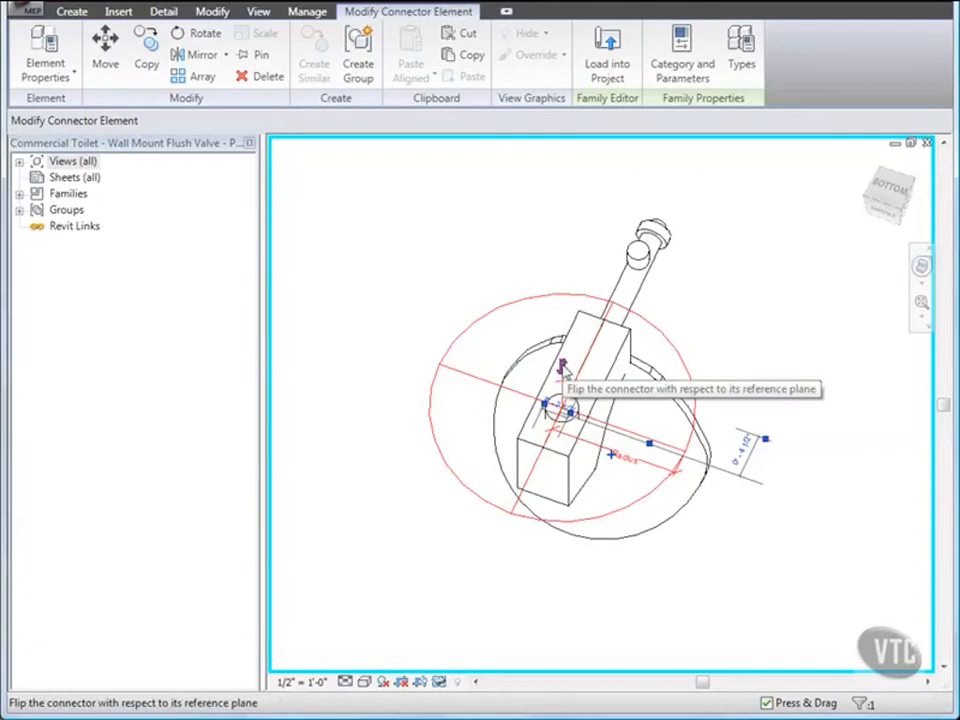
click(562, 367)
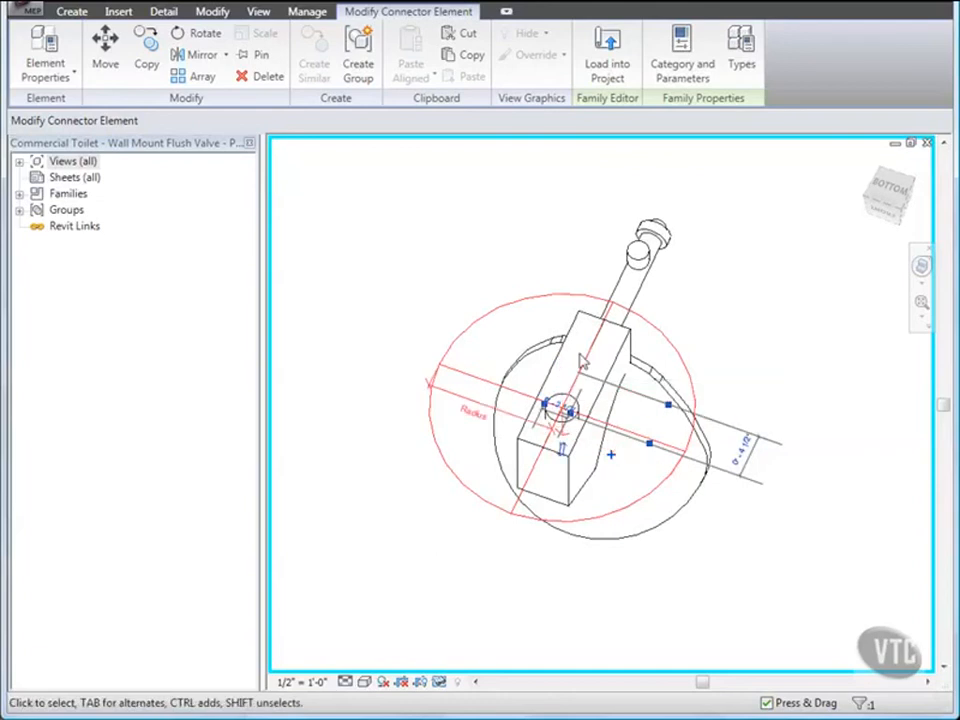
click(565, 452)
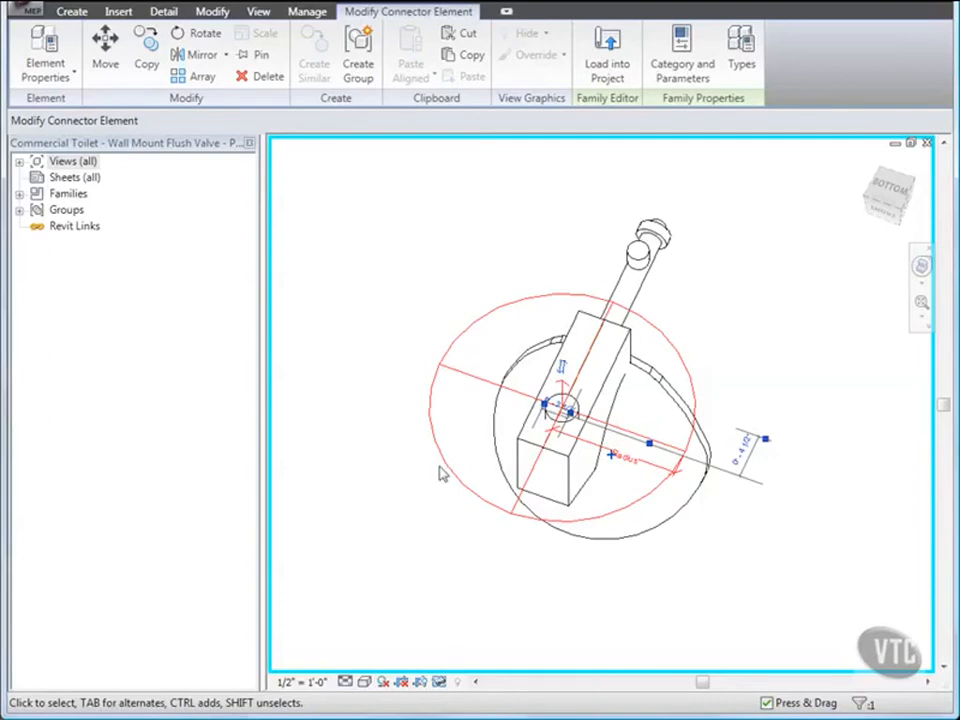
Set the sanitary connector's flow configuration to Fixture Units and flow direction to Out, and allow slope adjustments.
click(45, 50)
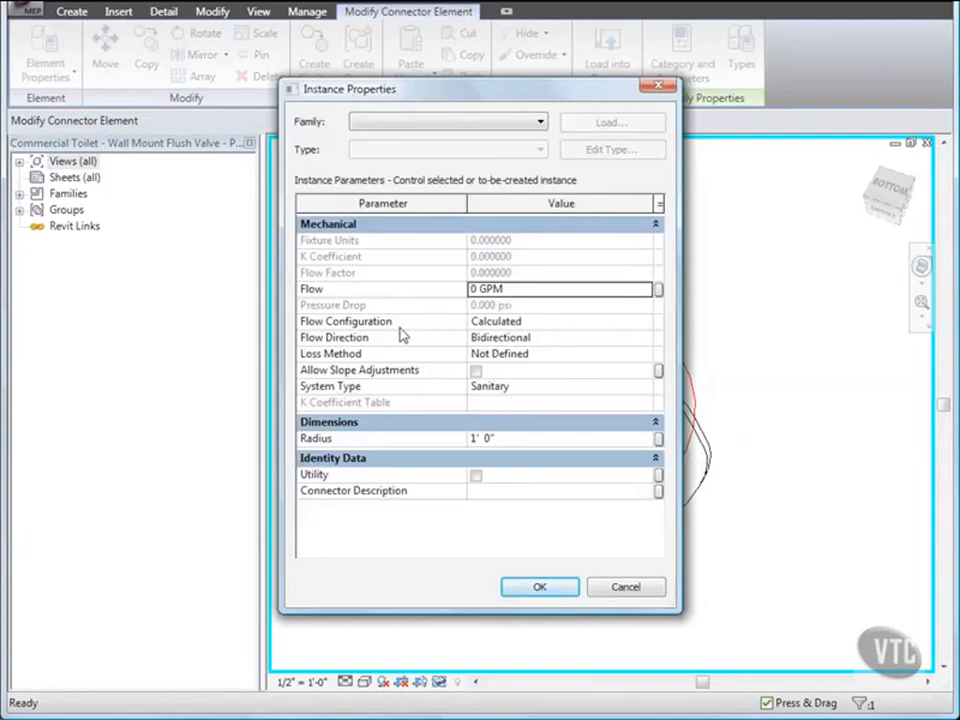
click(537, 322)
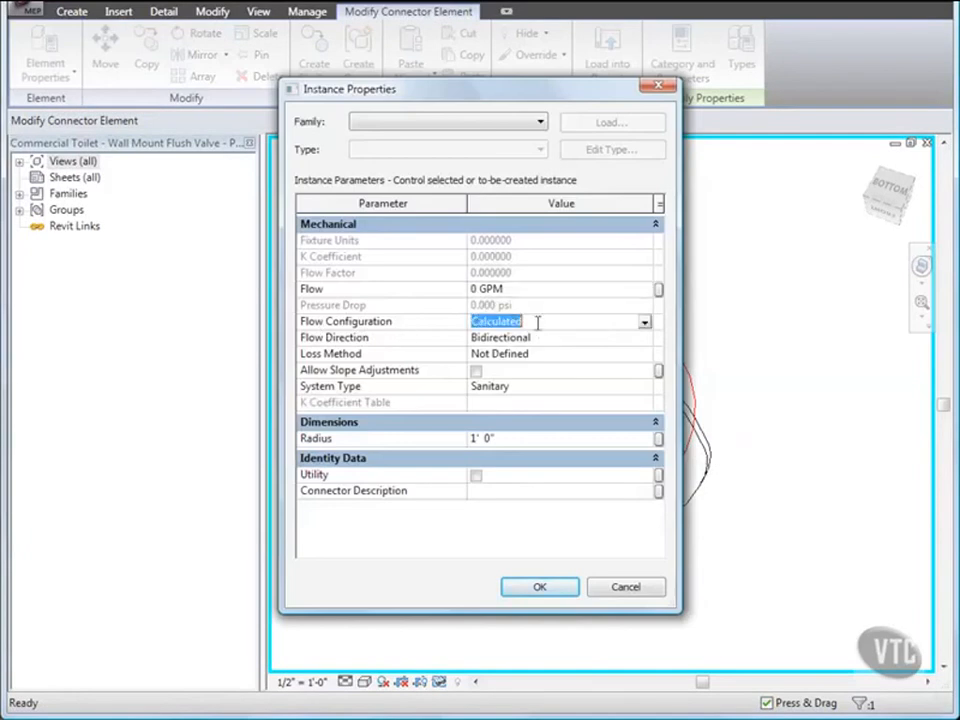
click(644, 322)
click(500, 378)
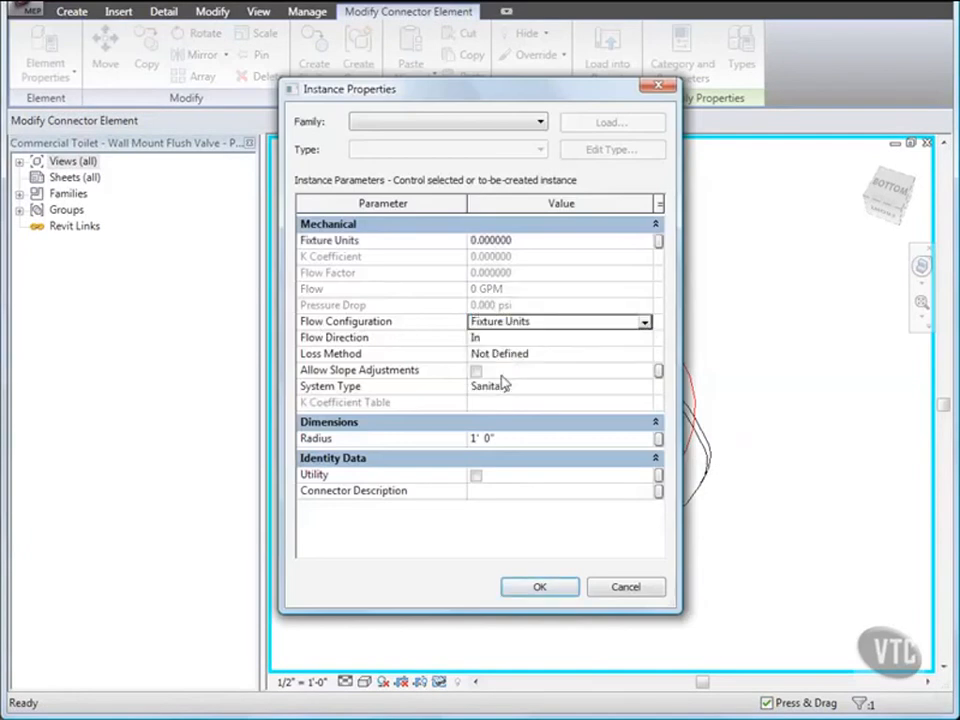
click(510, 340)
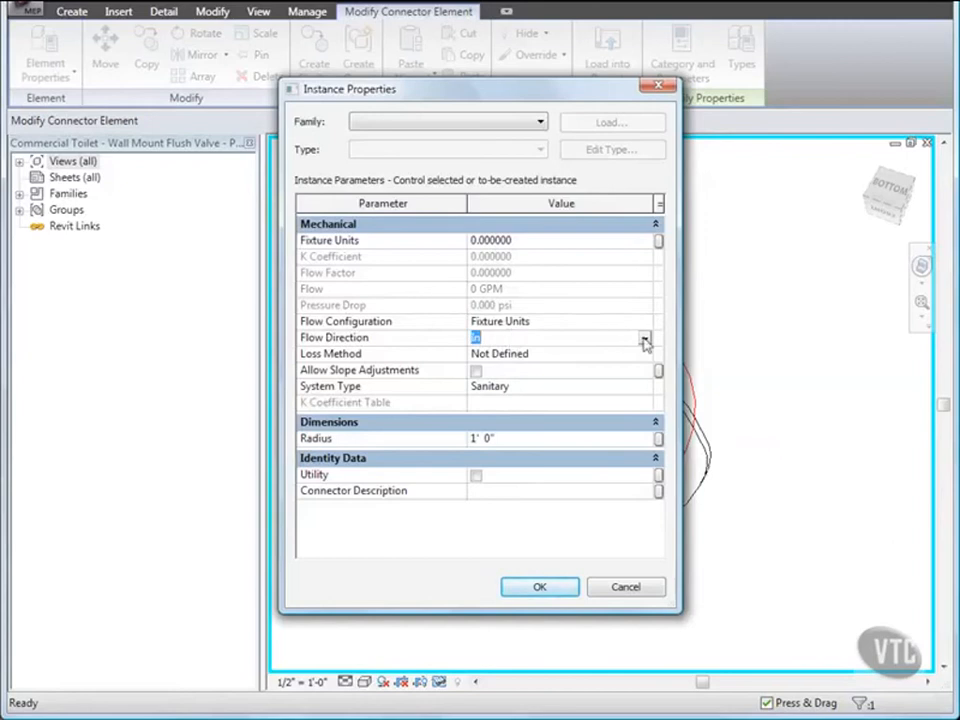
click(643, 338)
click(480, 369)
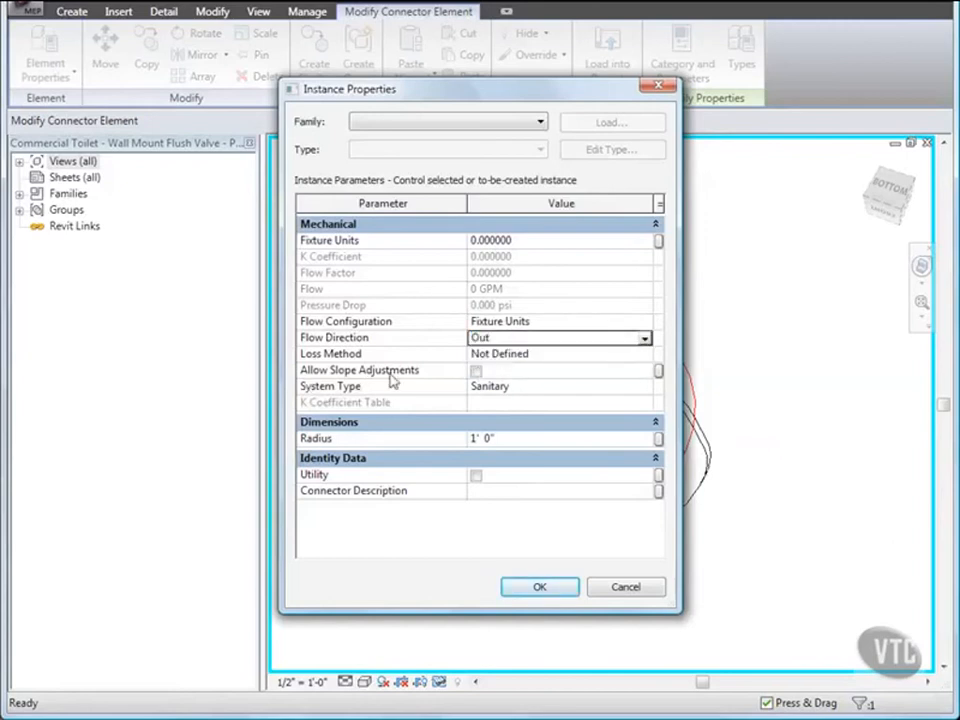
click(478, 372)
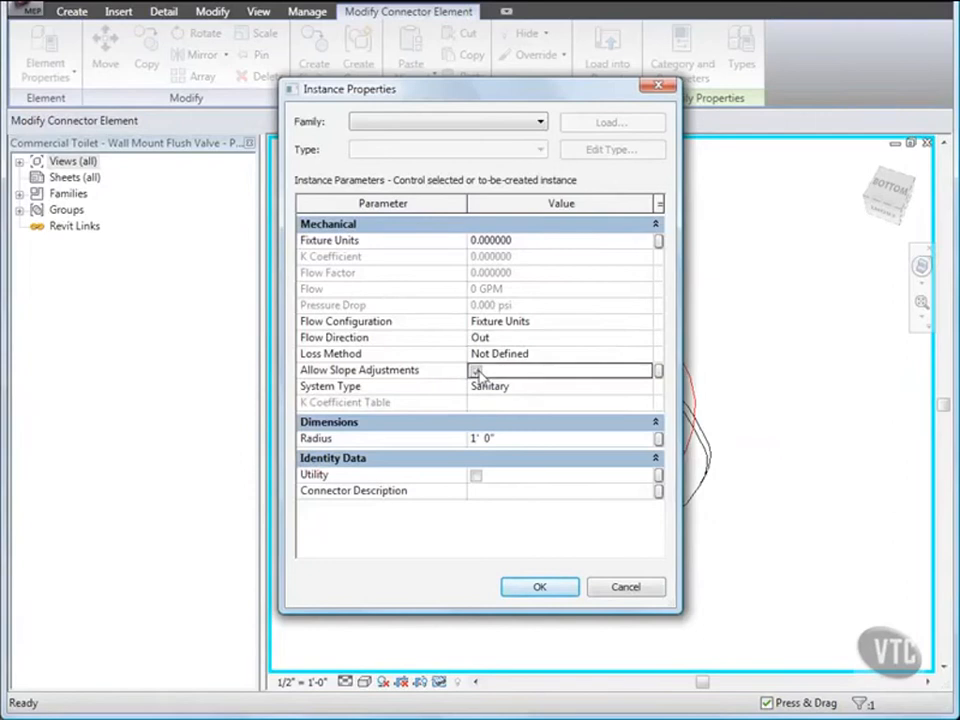
click(476, 371)
Give the sanitary connector 4 fixture units and a radius of 1 1/2", then apply the properties.
click(511, 241)
text(4)
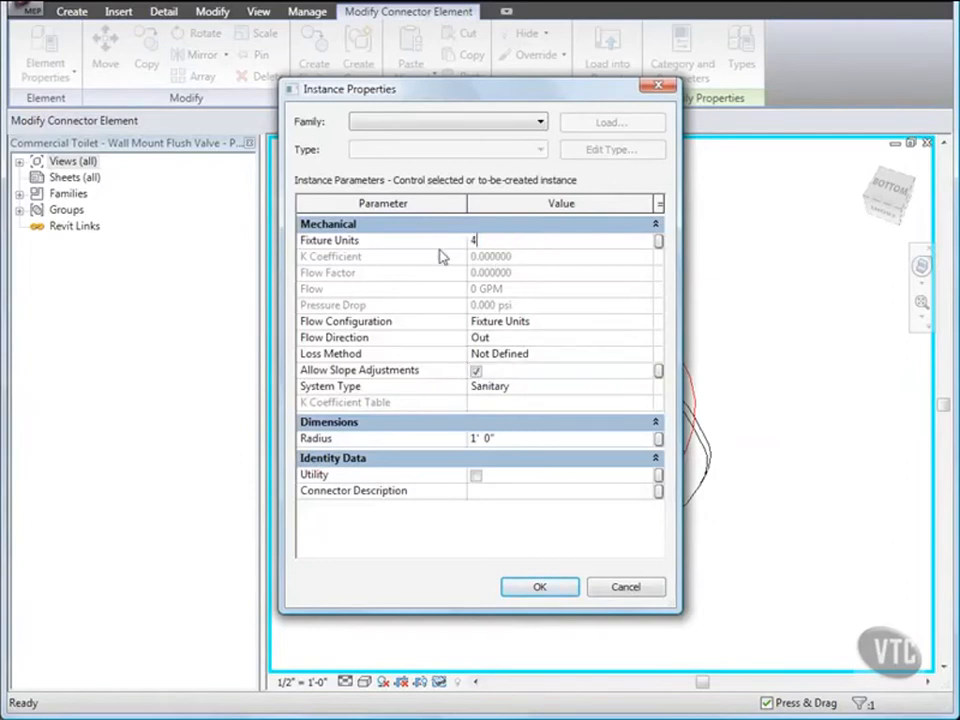
click(493, 438)
drag(502, 438, 417, 445)
text(1 1/2")
click(541, 589)
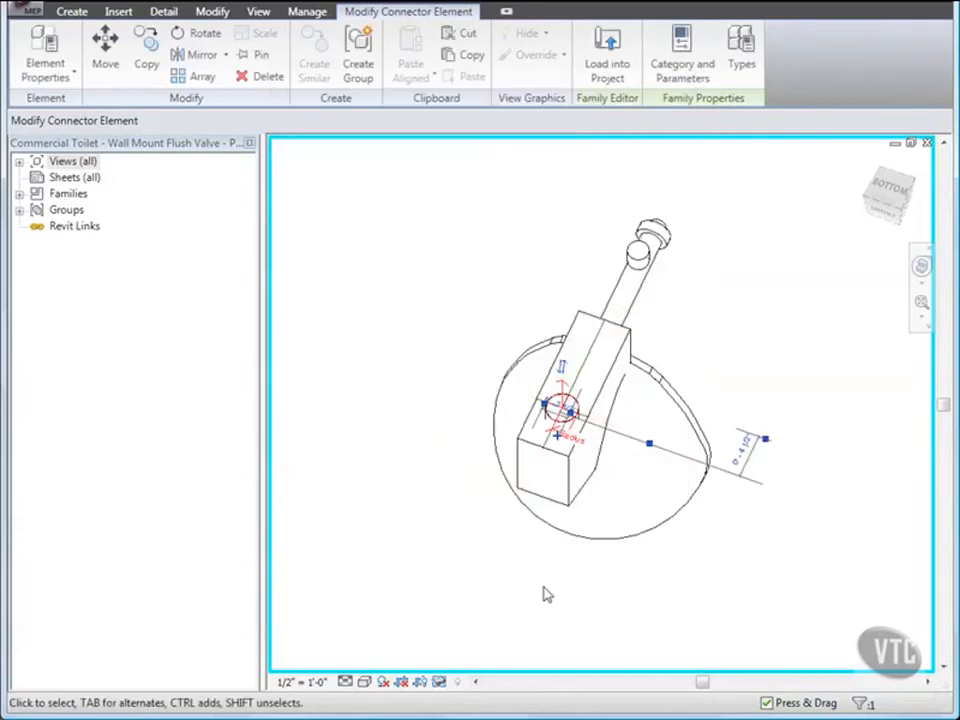
click(444, 473)
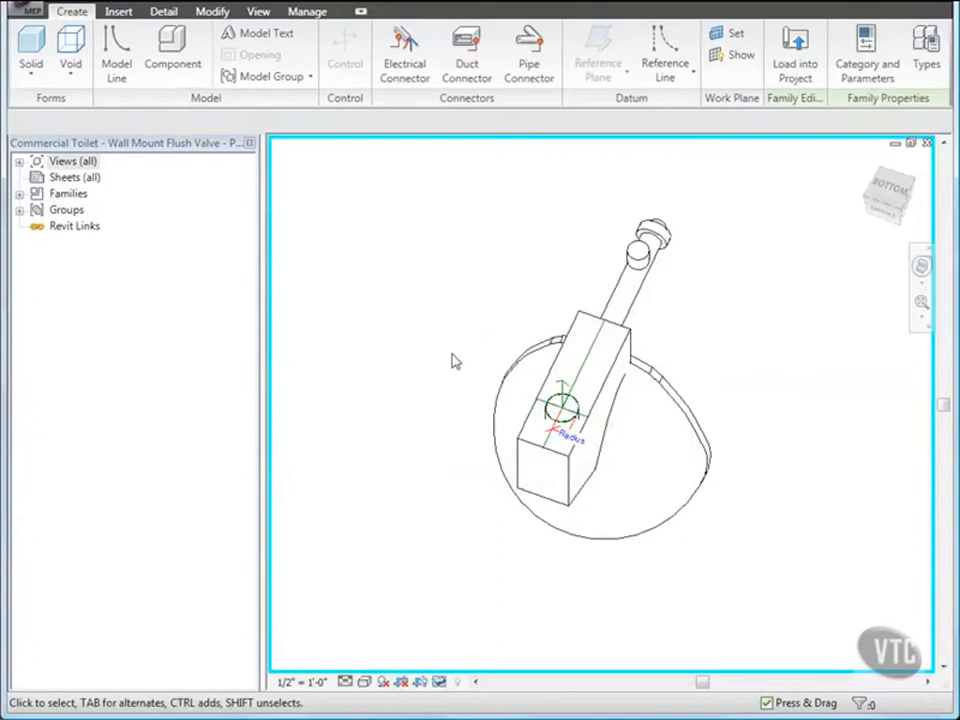
Place a Domestic Cold Water pipe connector on the circular end face of the flush valve's supply stub.
click(538, 64)
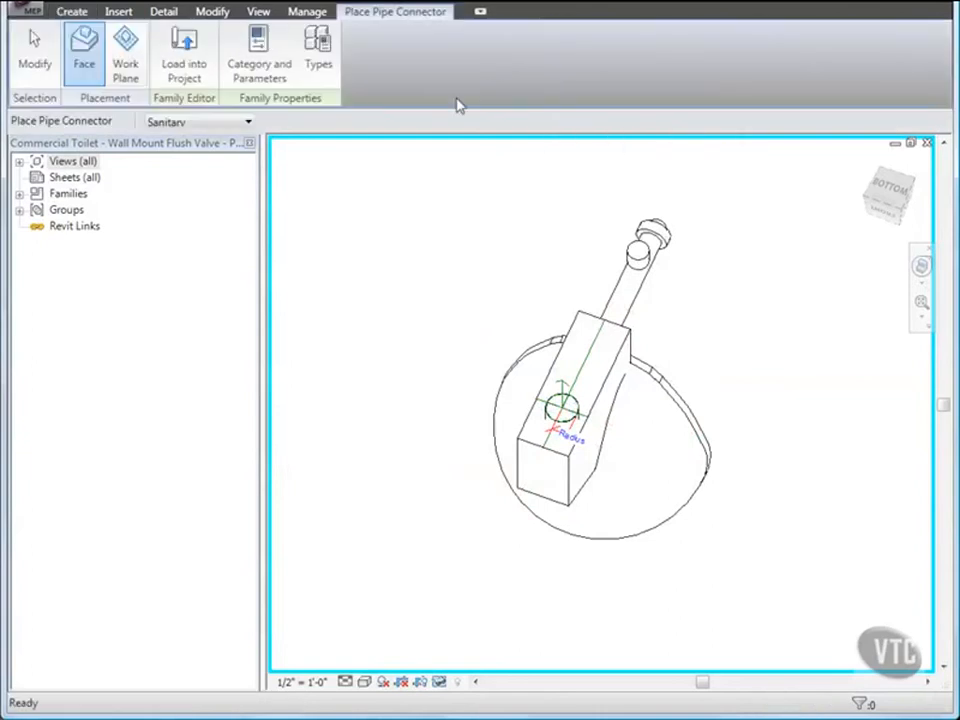
click(248, 122)
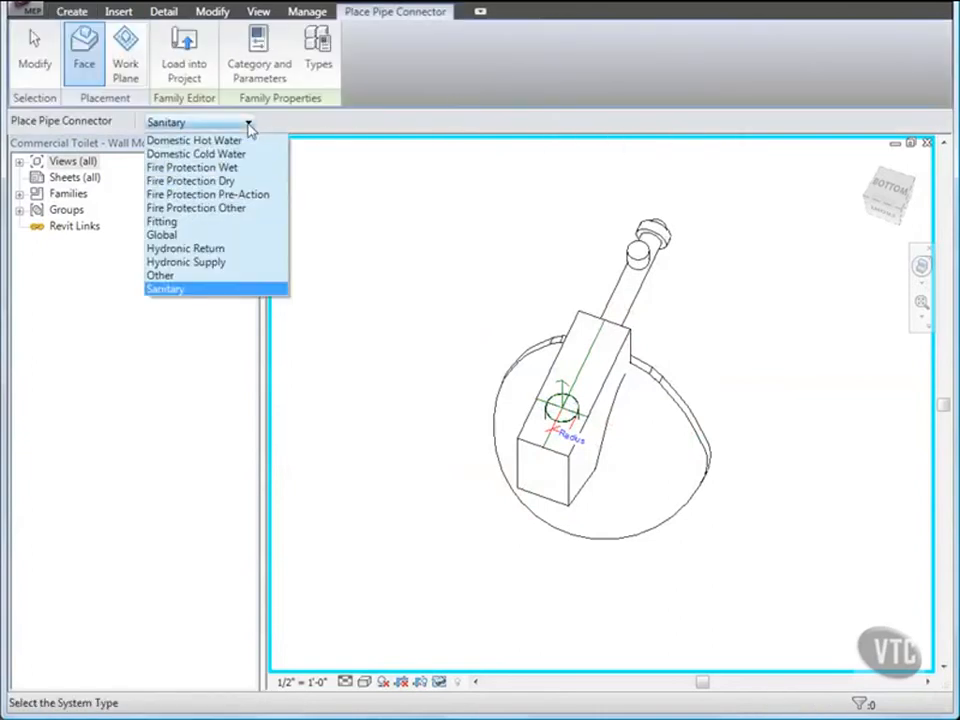
click(200, 154)
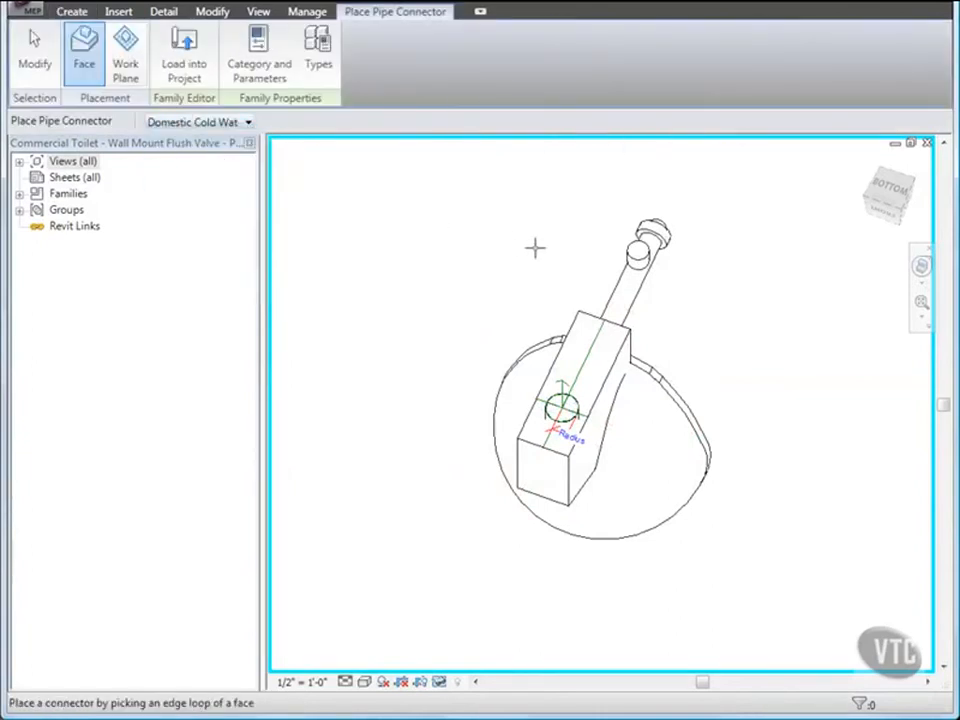
click(637, 250)
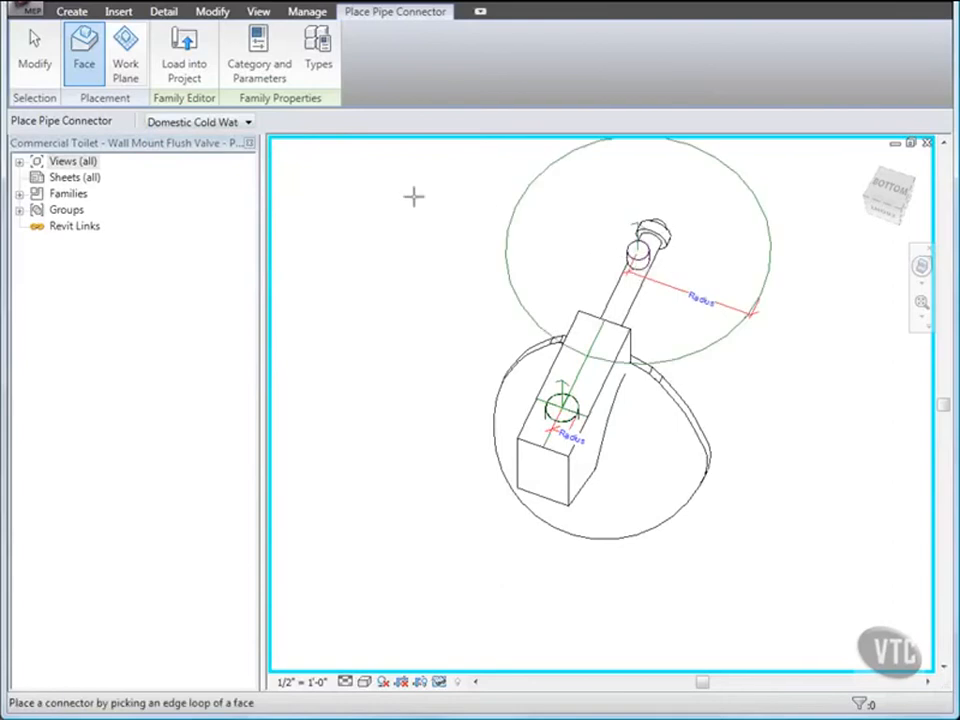
click(58, 64)
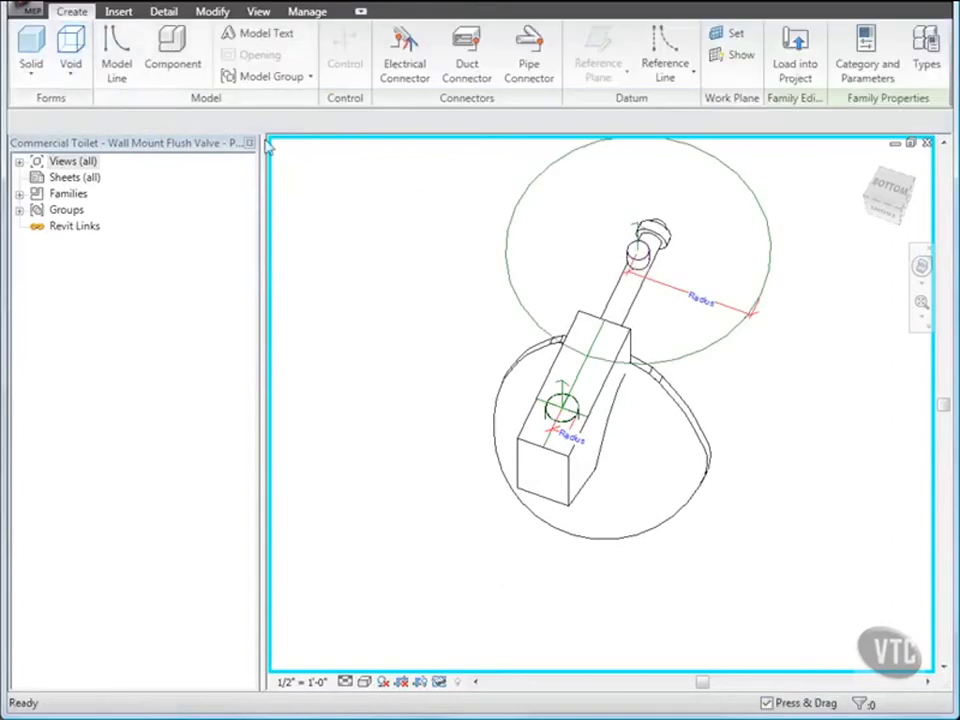
Set the cold water connector's flow direction to In and its flow configuration to Fixture Units.
click(510, 243)
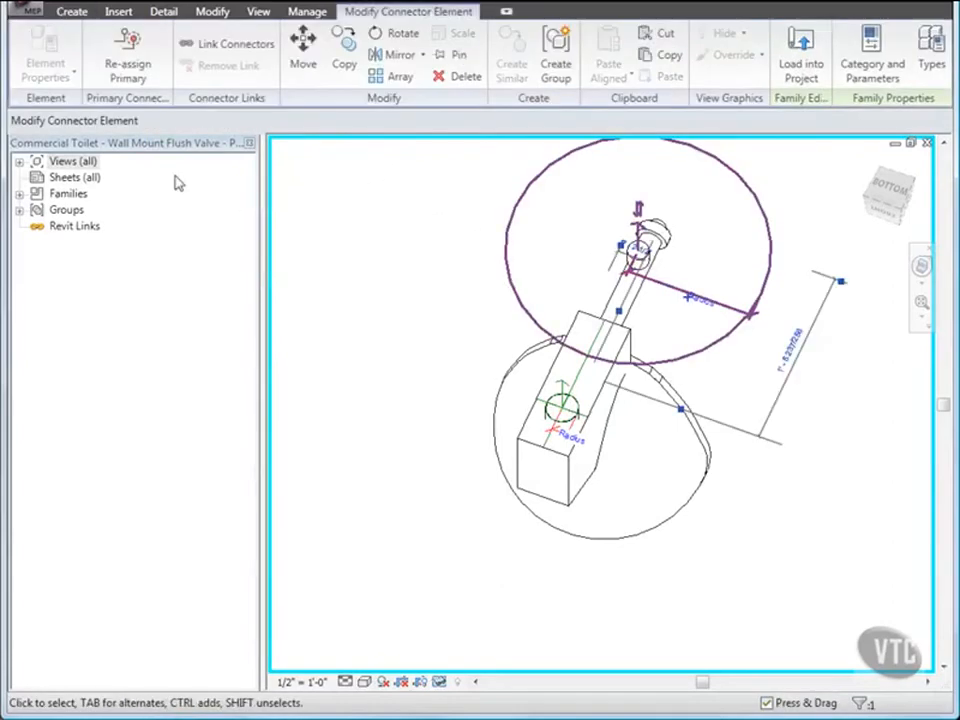
click(37, 57)
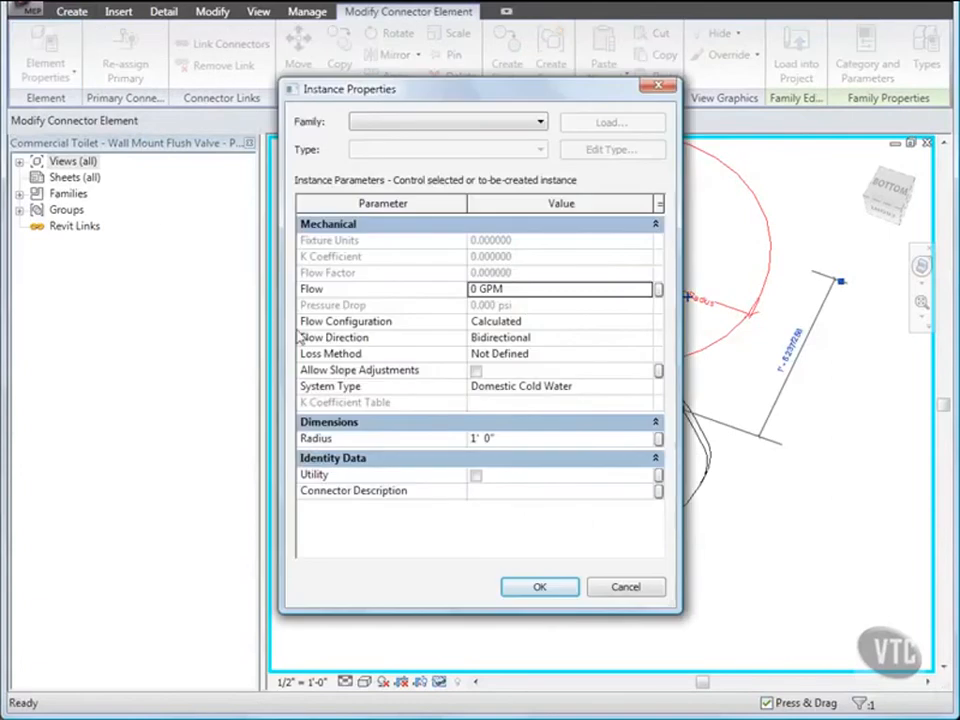
click(585, 339)
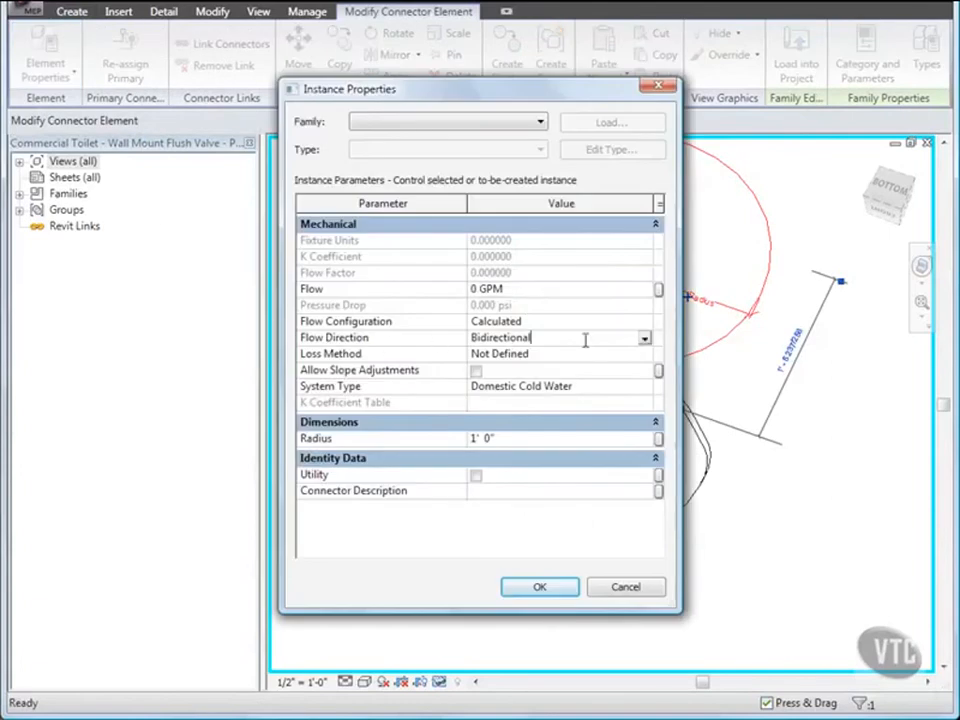
click(645, 339)
click(487, 357)
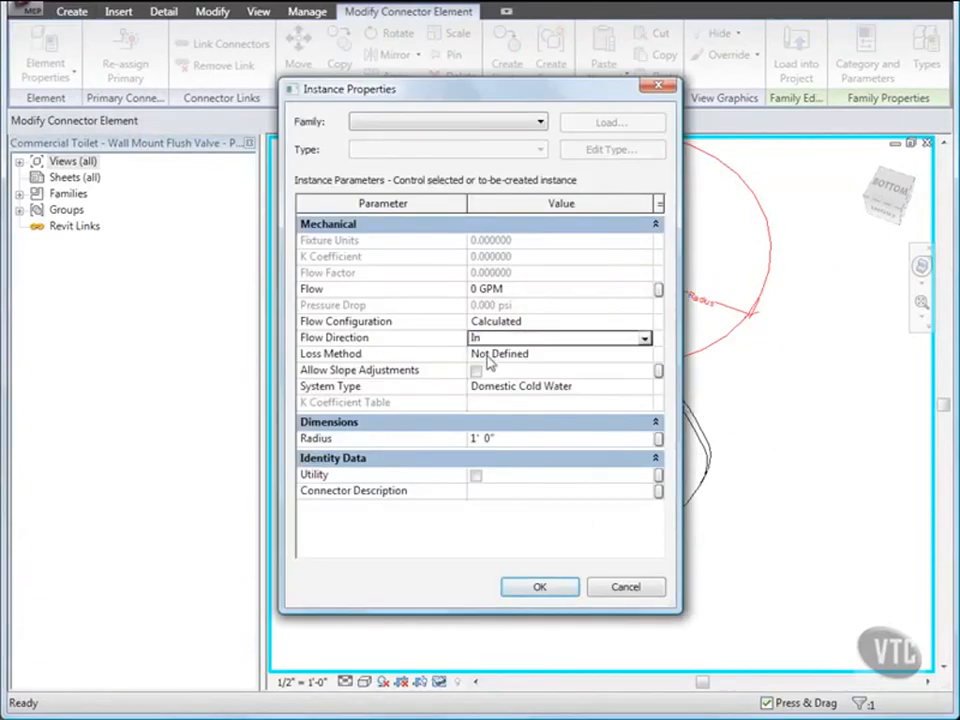
click(507, 322)
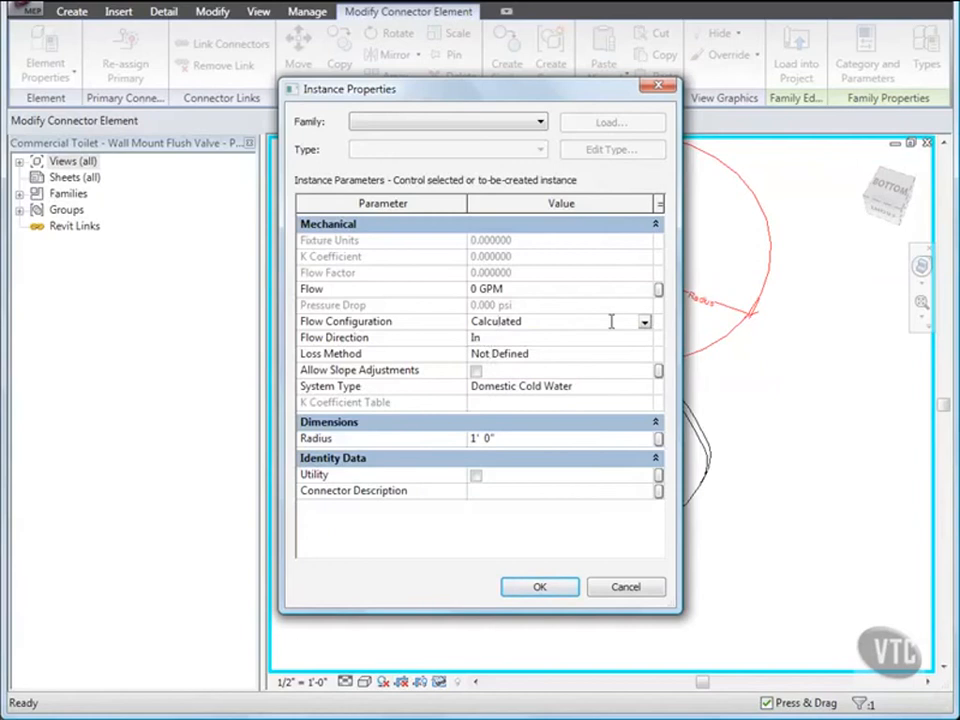
click(645, 323)
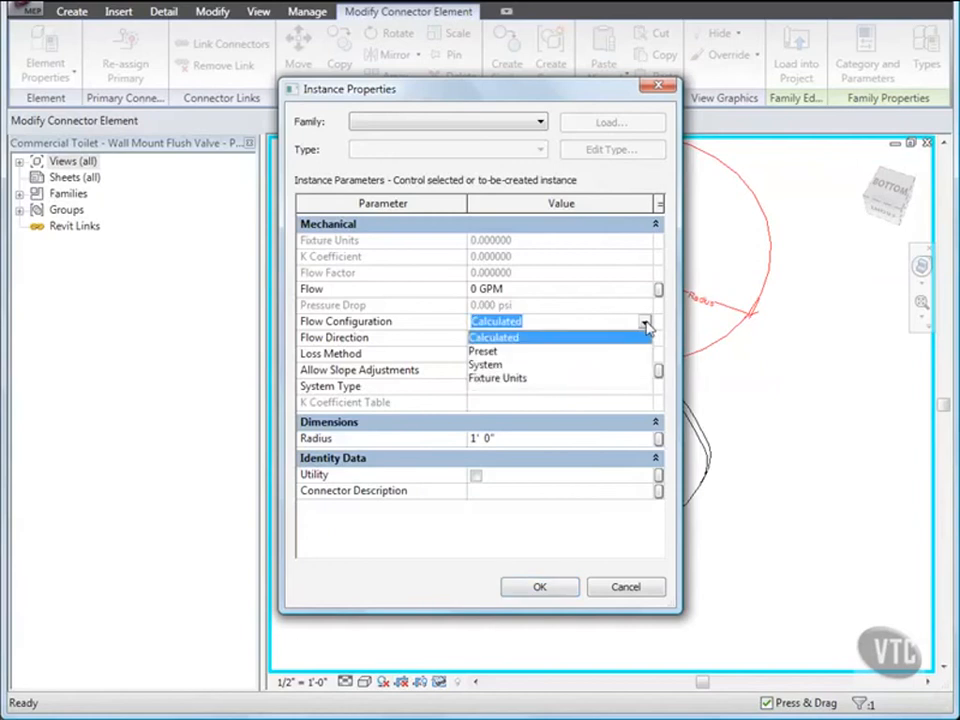
click(507, 379)
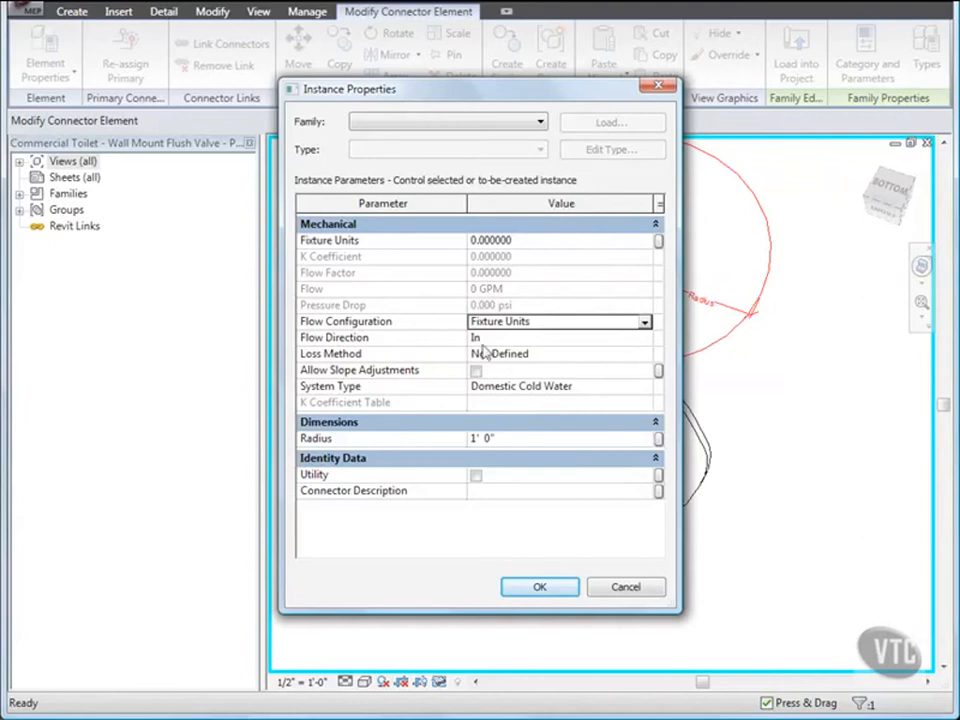
Give the cold water connector 2.5 fixture units and a radius of 3/4", then apply the properties.
click(477, 240)
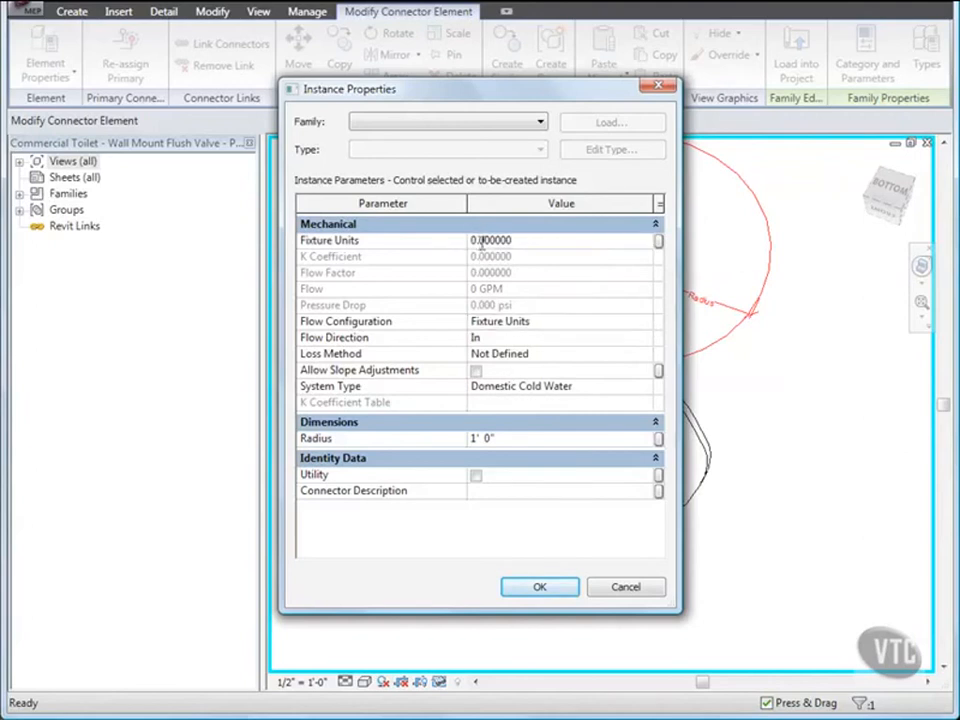
drag(521, 240, 444, 240)
text(2.5)
click(497, 440)
drag(497, 438, 392, 442)
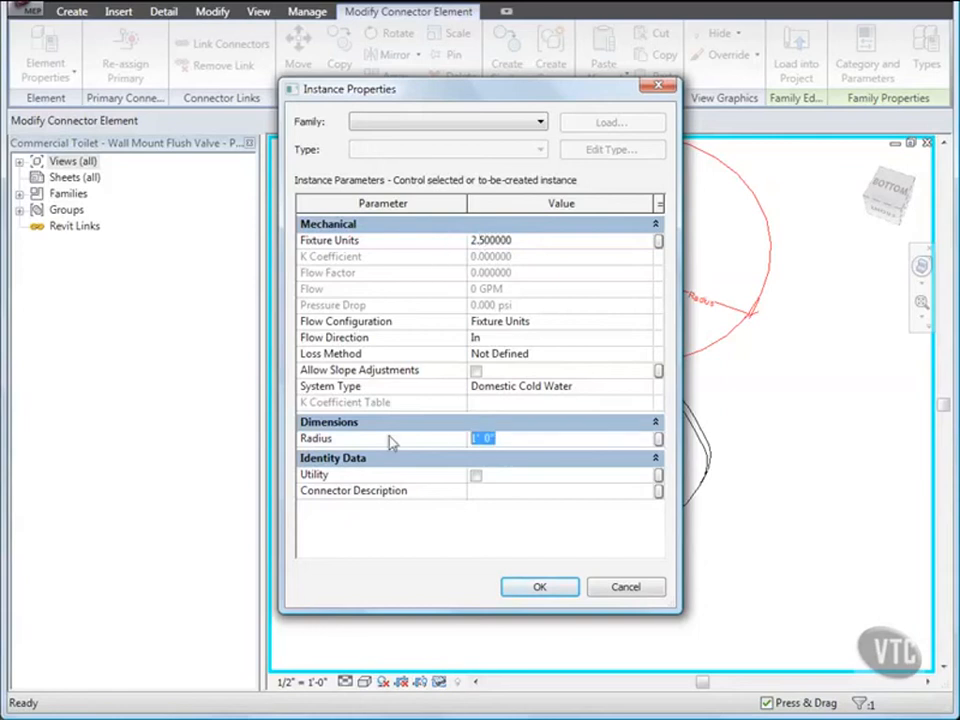
text(3/4")
click(539, 587)
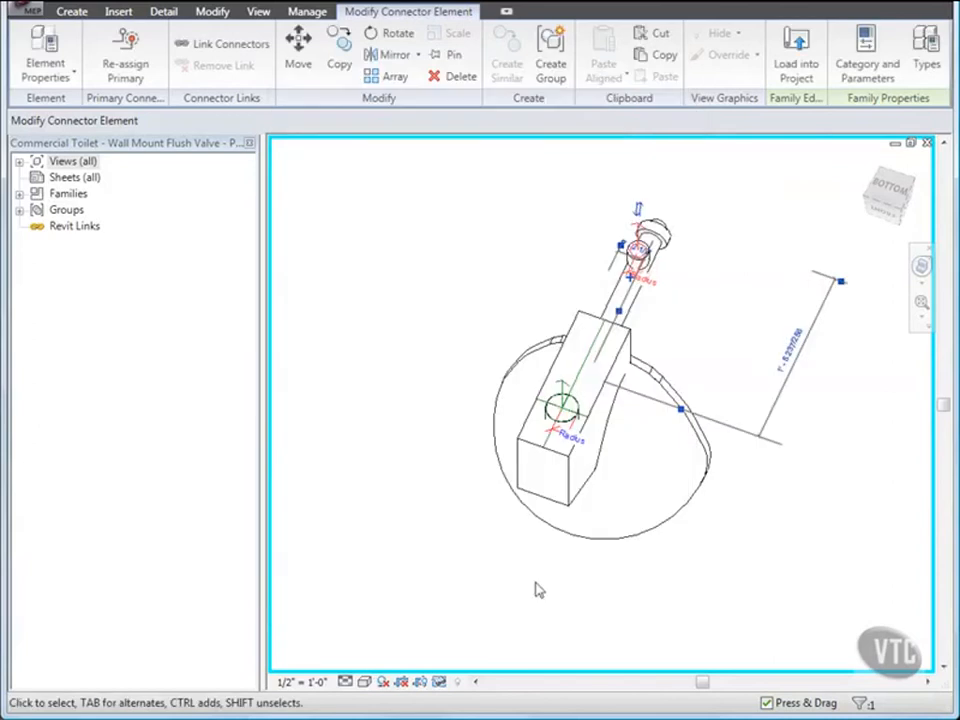
Save the family to the Desktop as Toilet - Commercial Wall Mount Flush Valve.rfa.
click(30, 9)
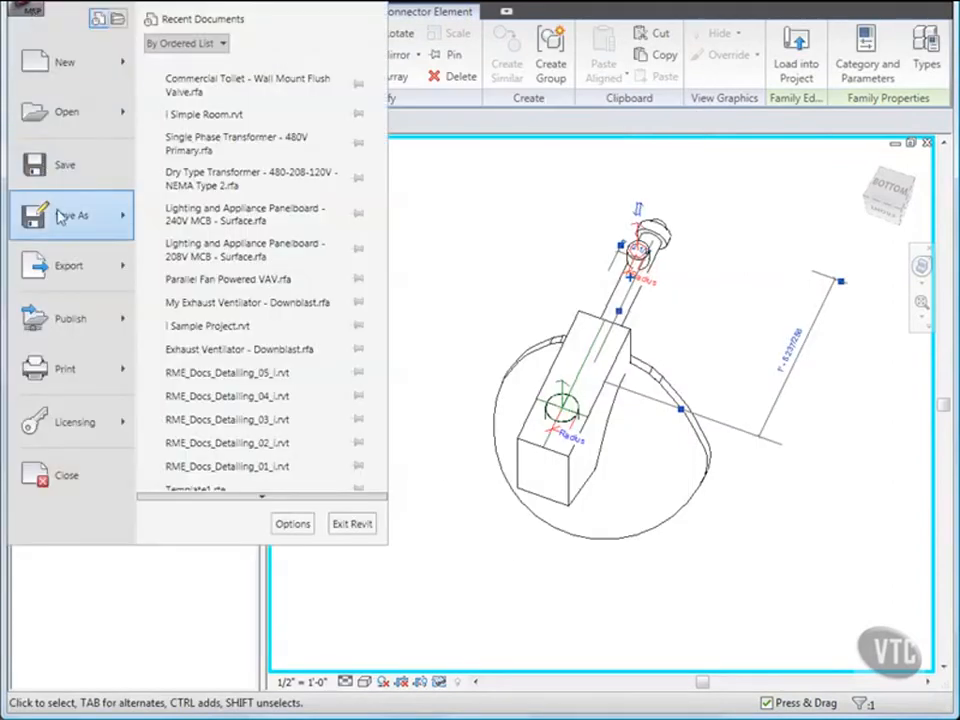
mouse_move(58, 217)
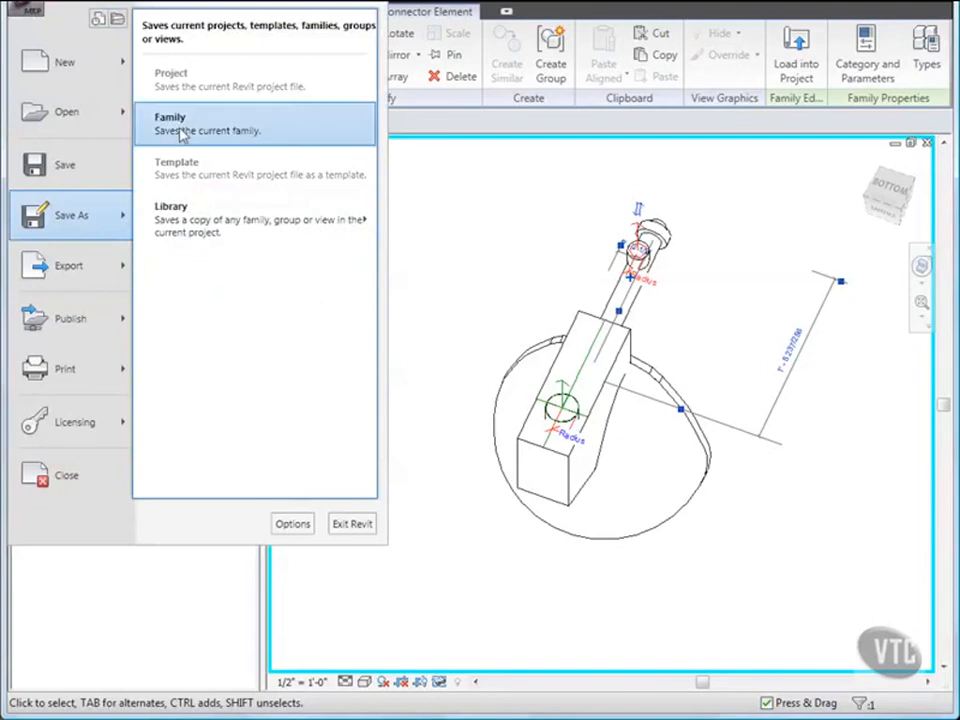
click(182, 130)
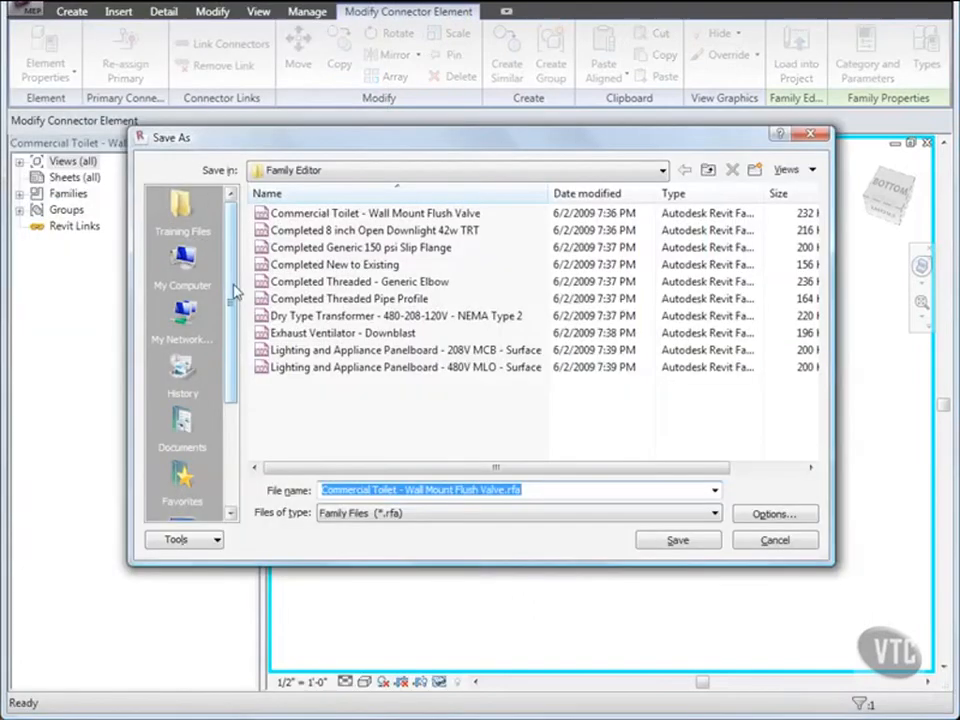
scroll(236, 296, down, 3)
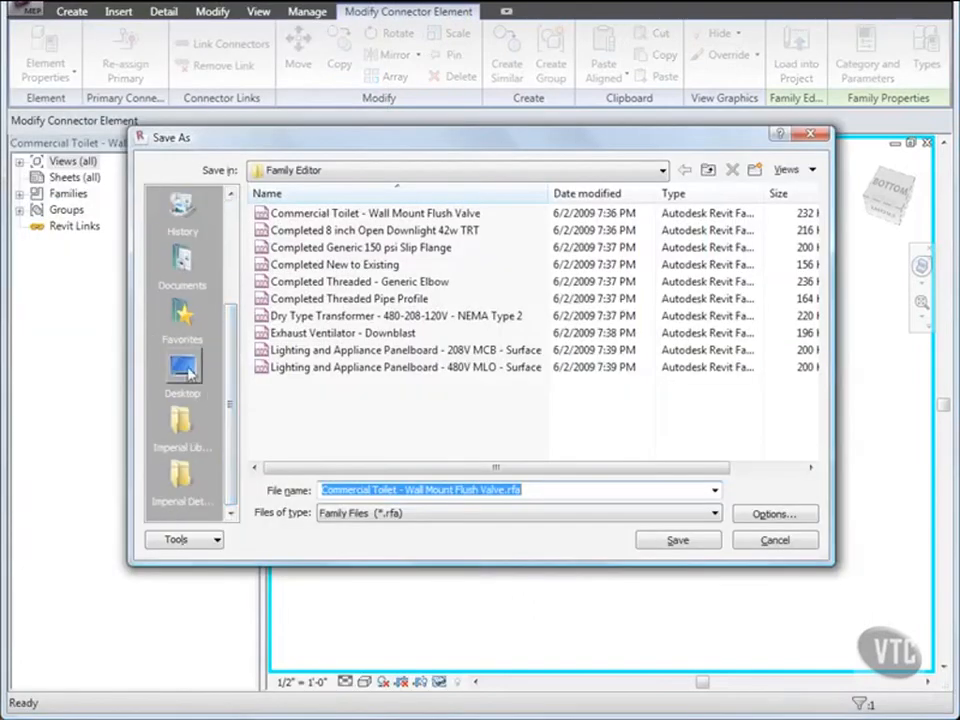
click(186, 370)
click(430, 490)
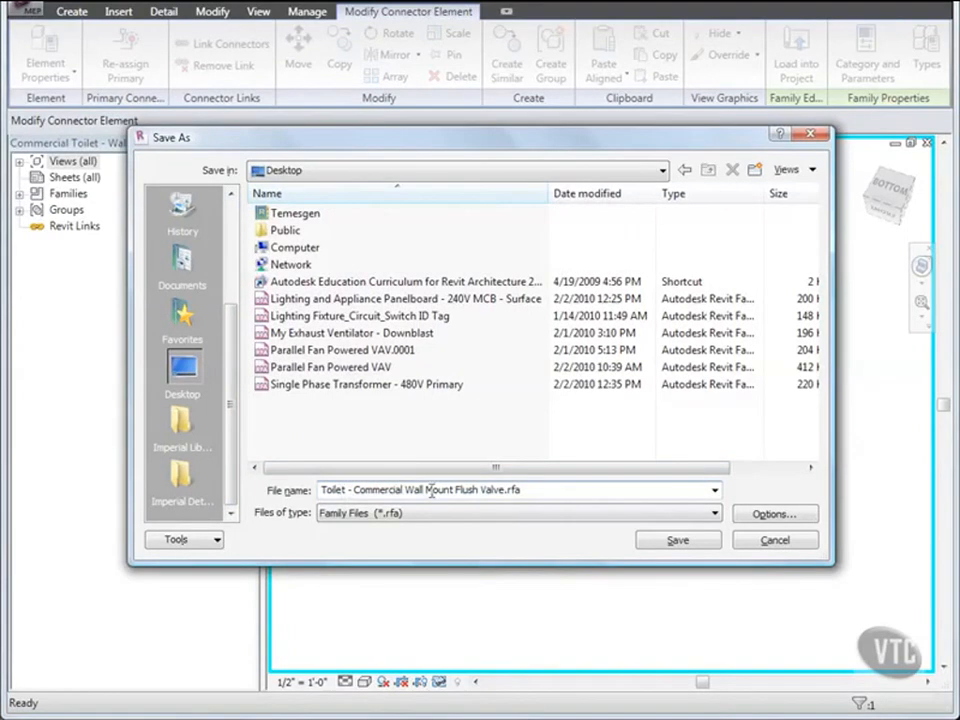
click(670, 540)
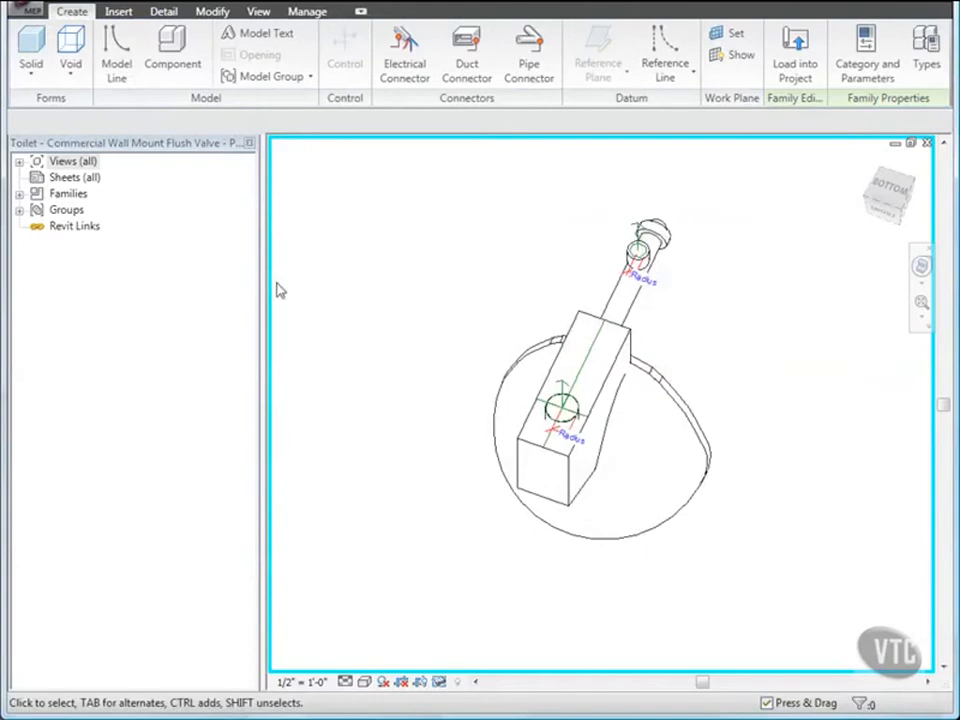
Open the project i Sample Project from the Family Editor folder of the Imperial training files.
click(31, 14)
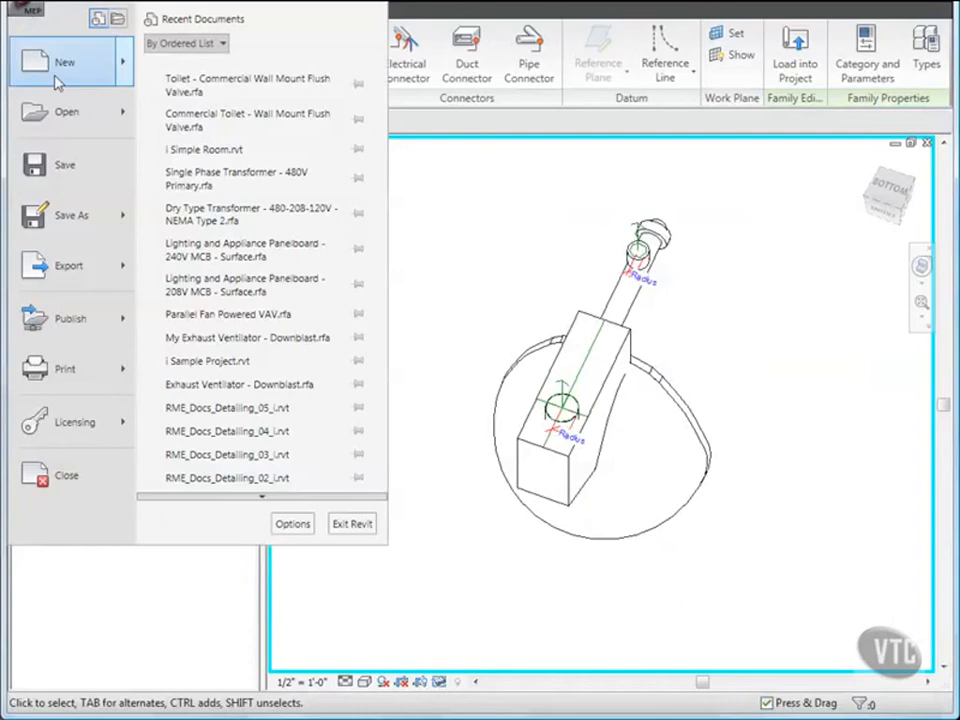
click(62, 112)
scroll(231, 218, up, 1)
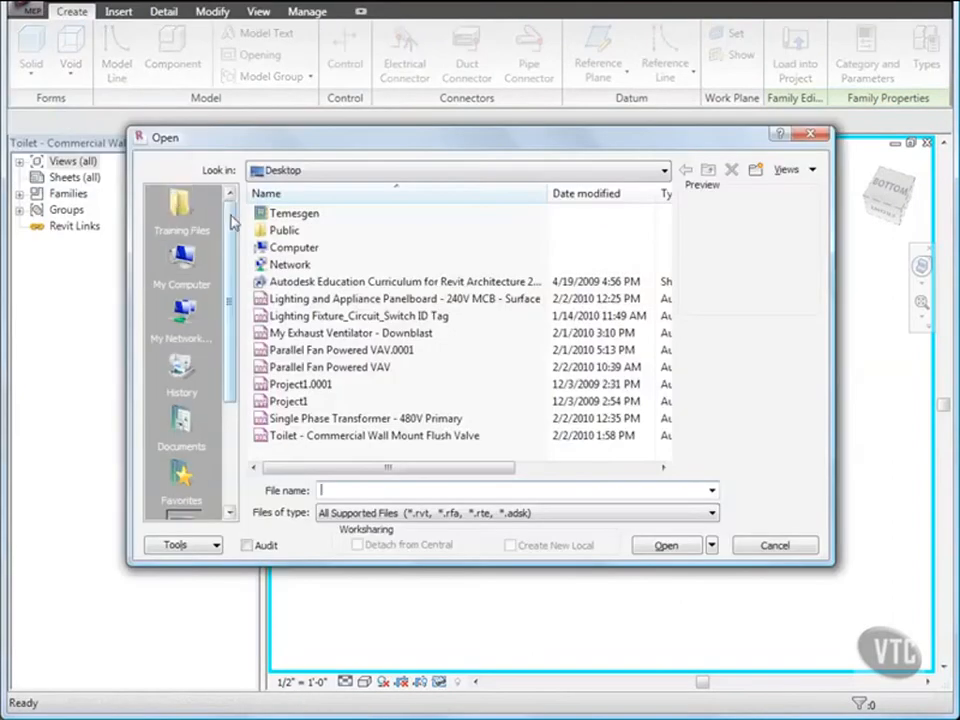
click(181, 210)
double_click(279, 215)
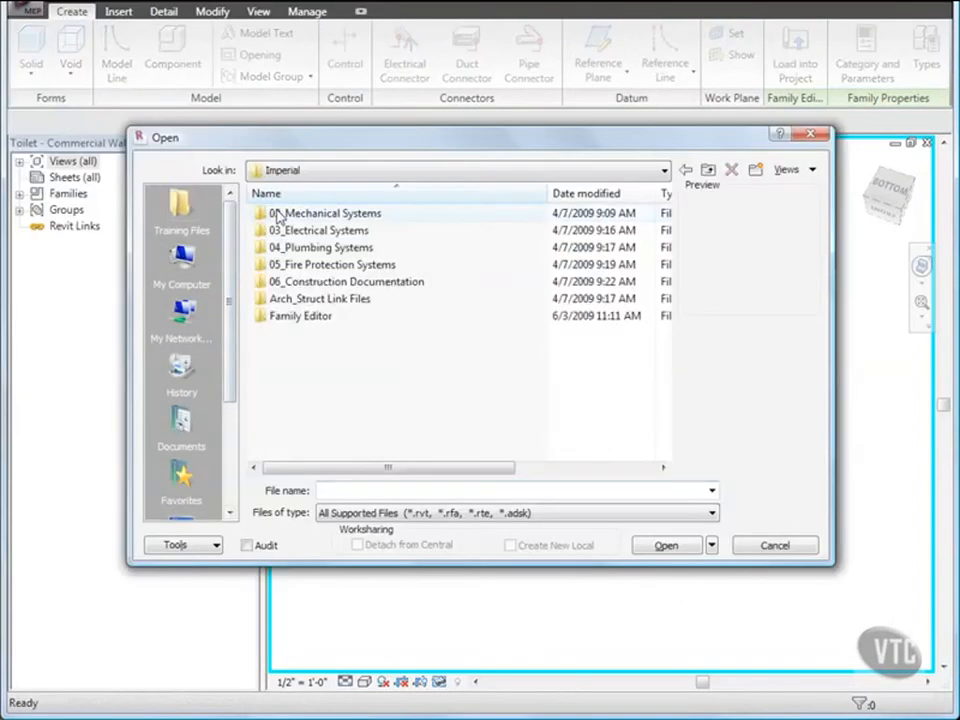
double_click(296, 317)
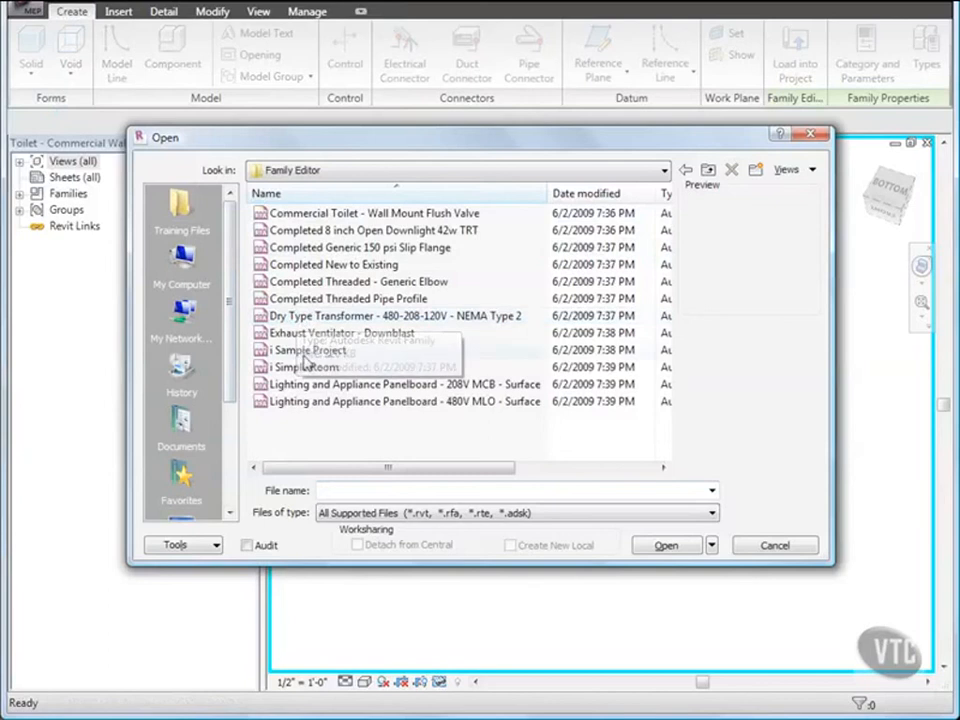
double_click(307, 350)
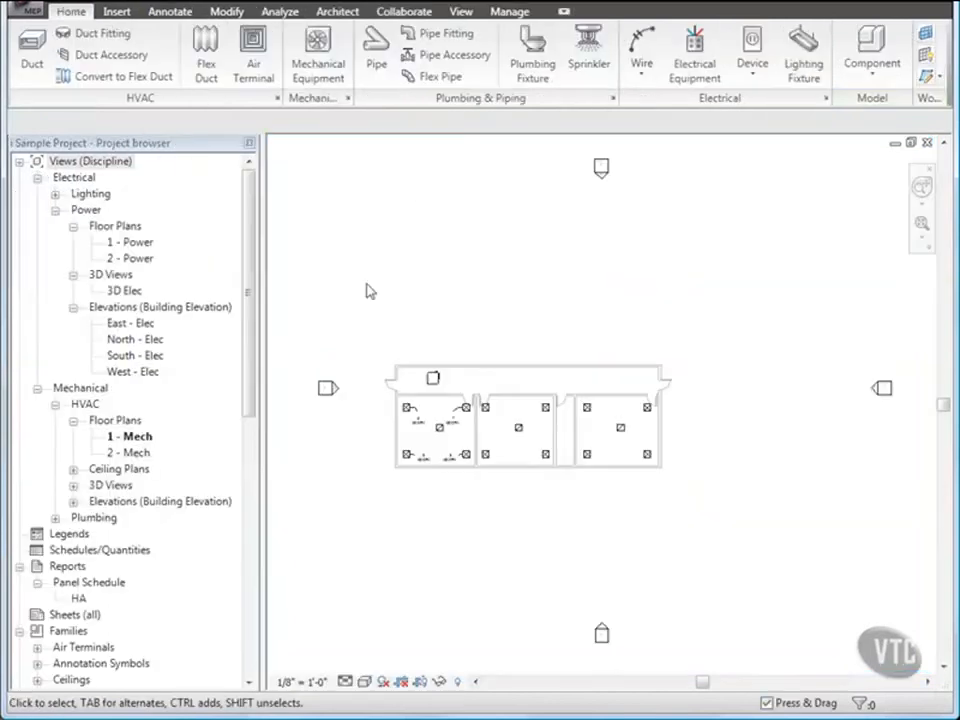
Switch to the Toilet - Commercial Wall Mount Flush Valve family's 3D view and load the family into the sample project.
click(462, 13)
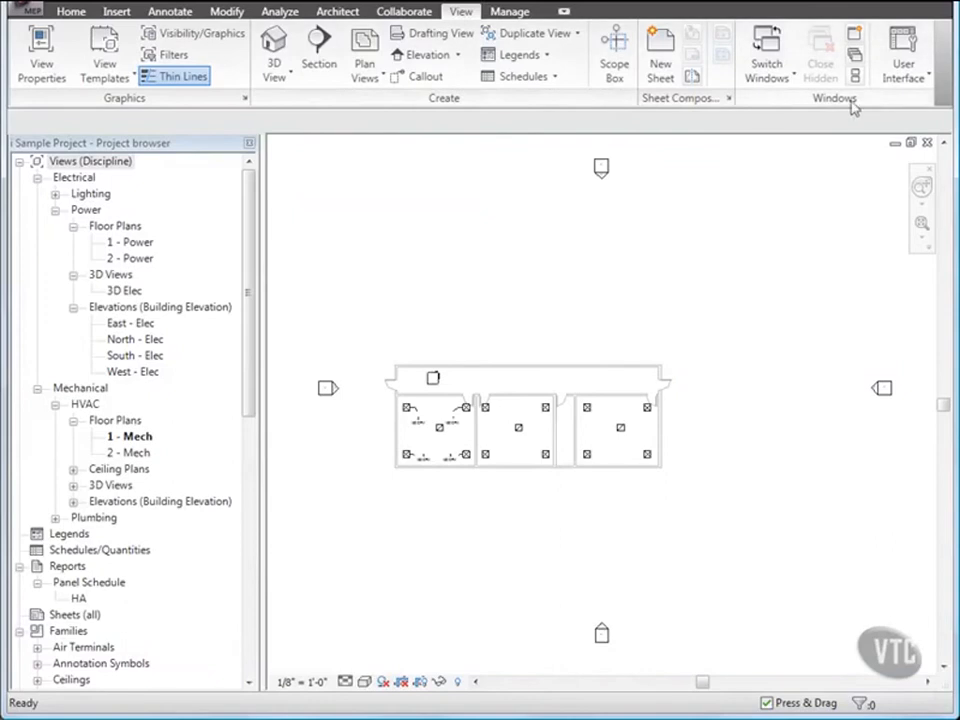
click(796, 79)
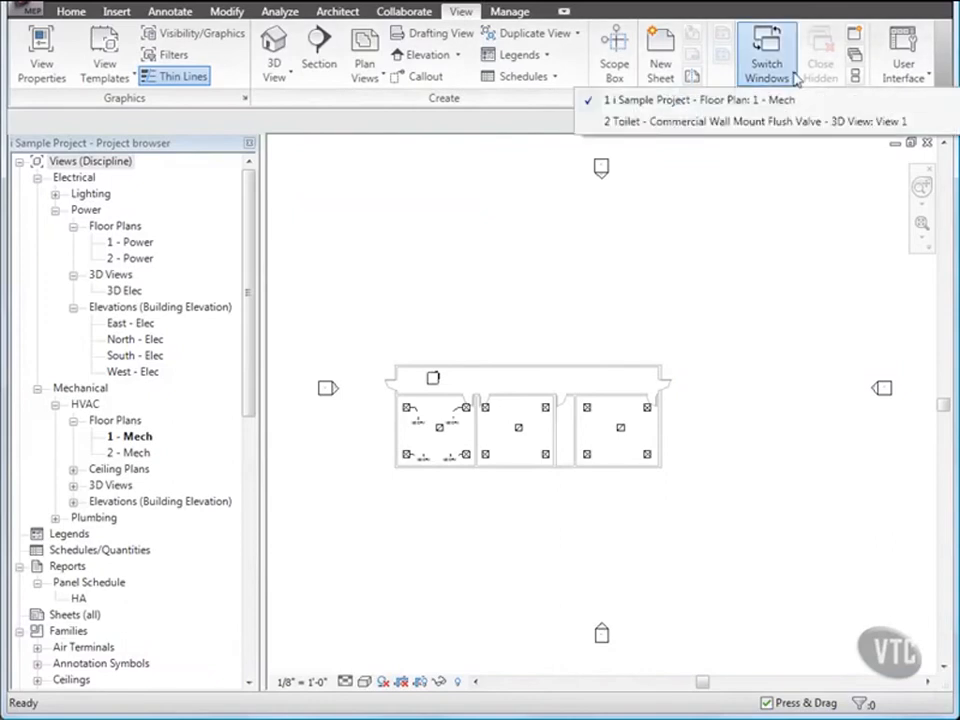
click(739, 121)
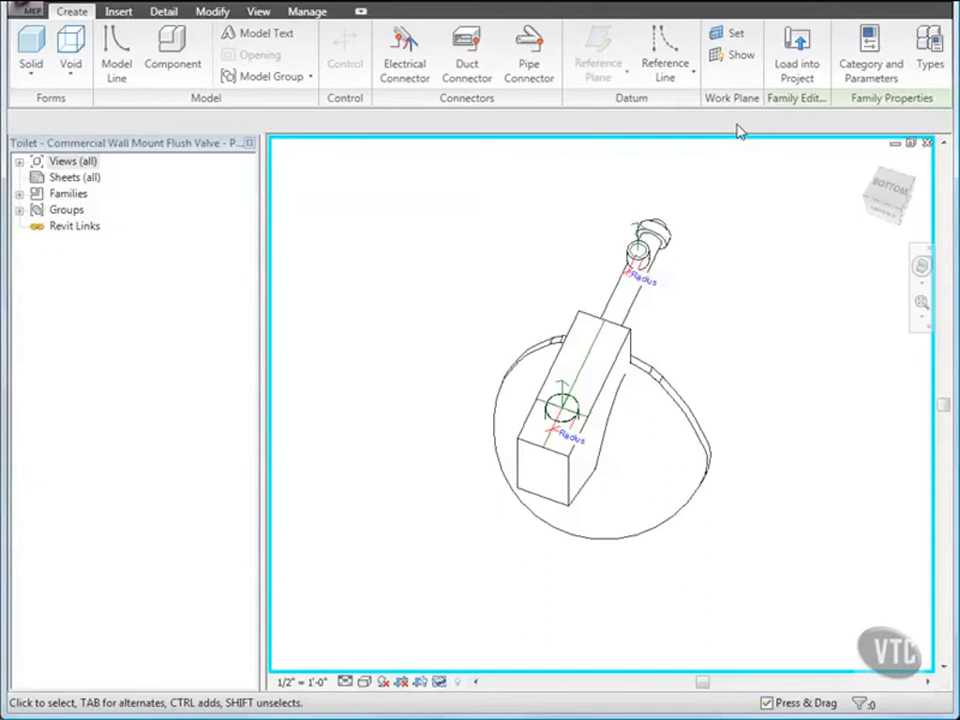
click(793, 60)
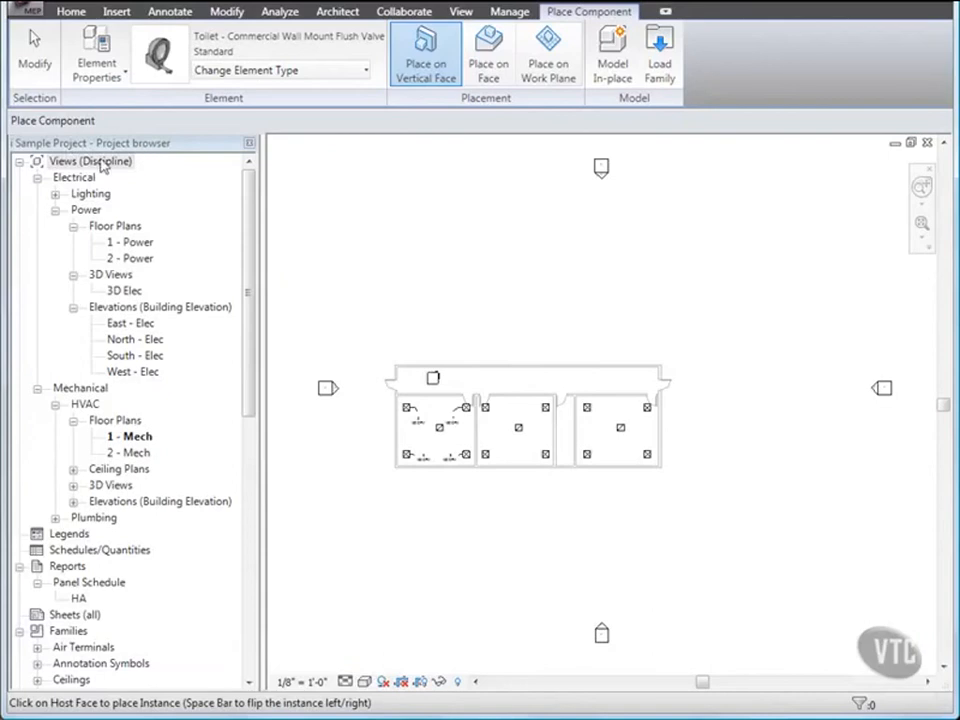
Leave component placement and open the 1 - Plumbing floor plan.
click(61, 166)
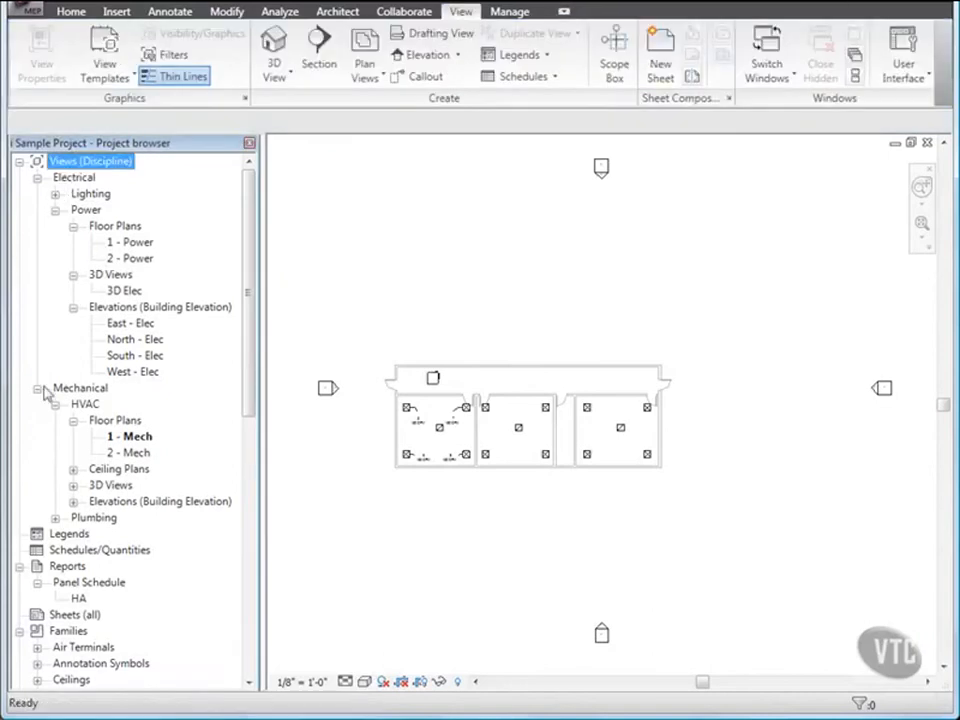
click(55, 518)
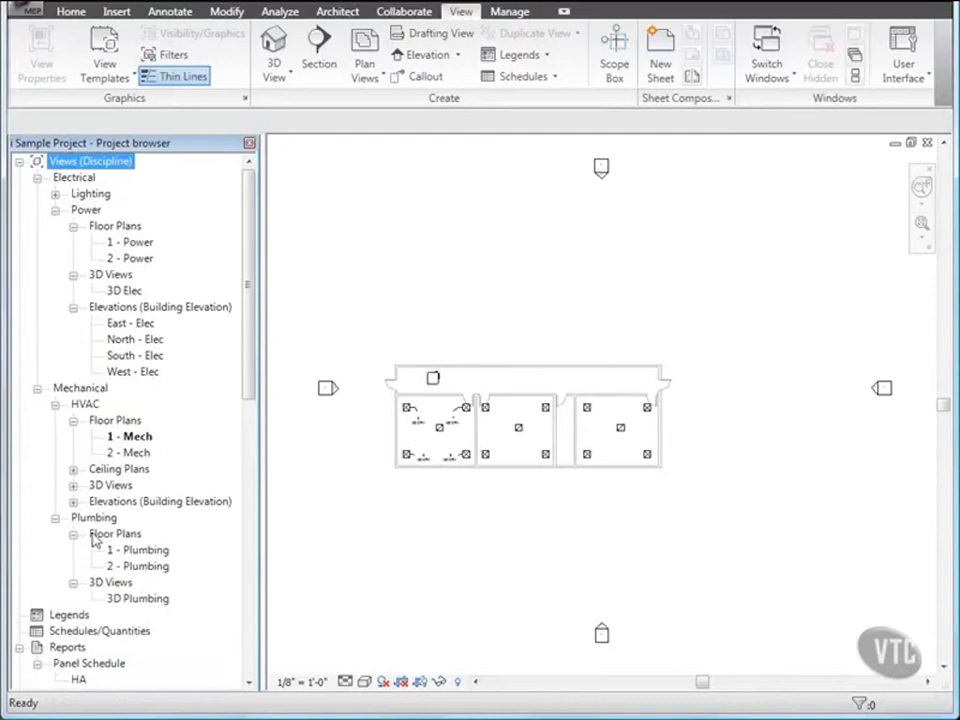
double_click(140, 550)
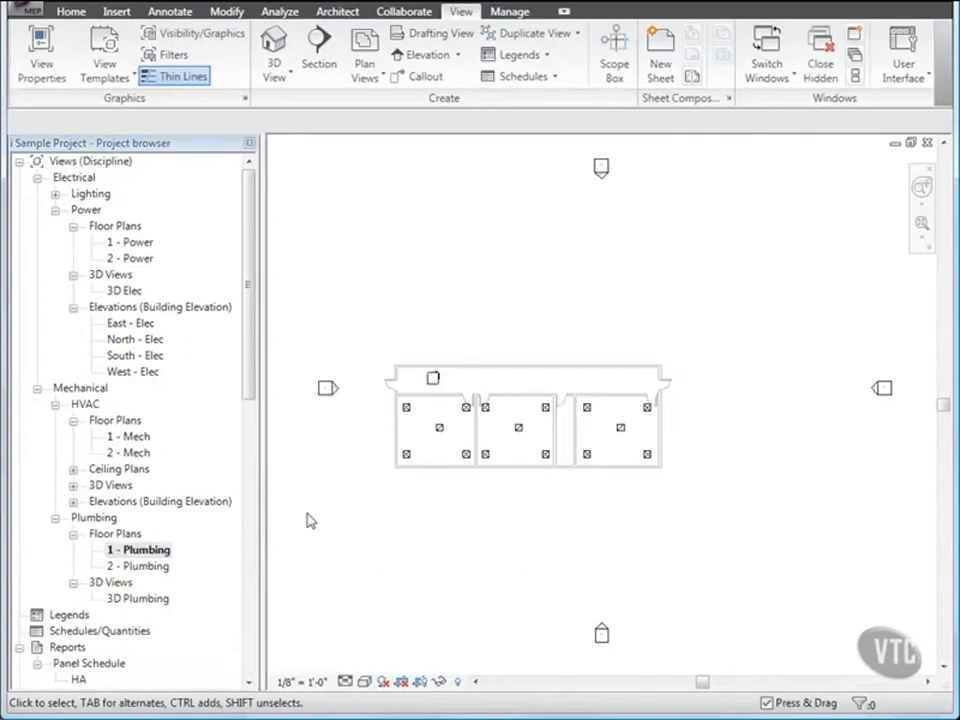
Place the Toilet - Commercial Wall Mount Flush Valve fixture on the right wall of the middle room.
click(72, 12)
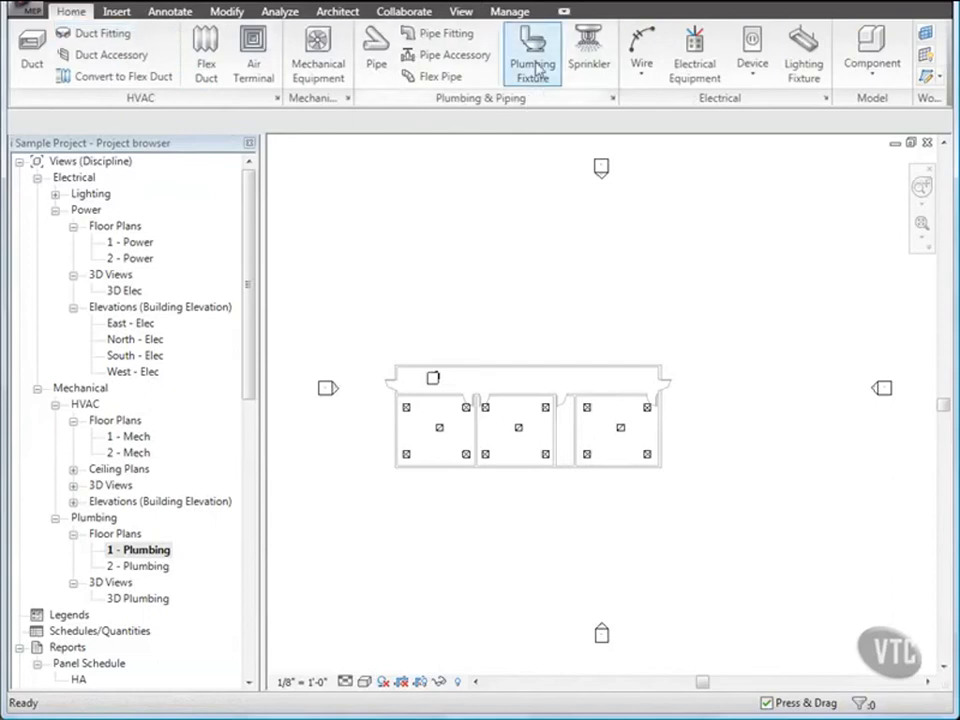
click(532, 50)
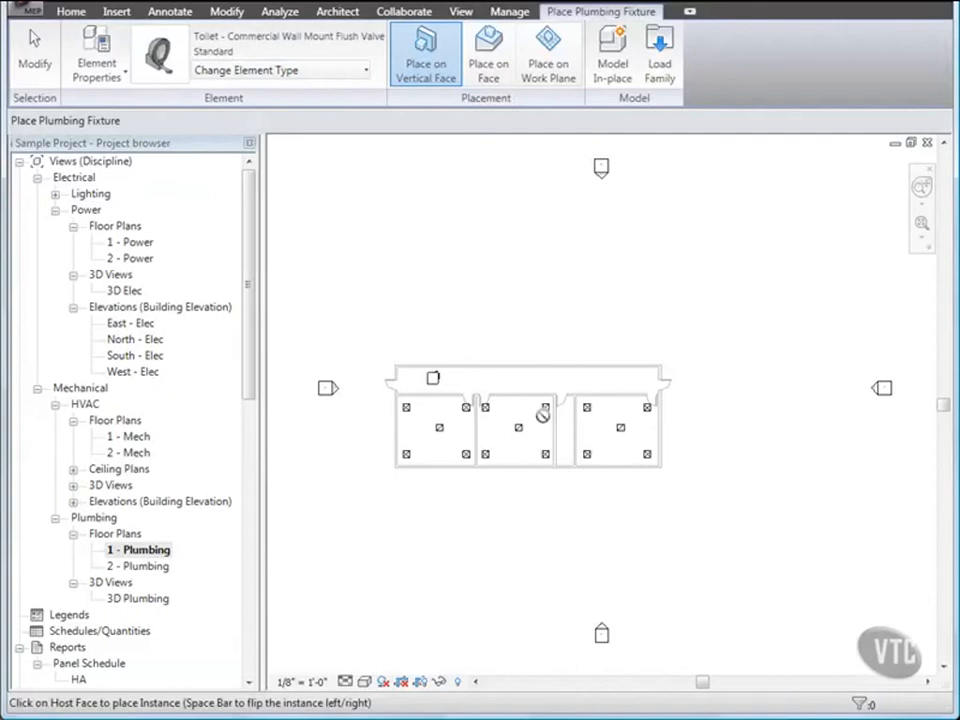
scroll(551, 480, up, 8)
middle_drag(562, 338, 530, 411)
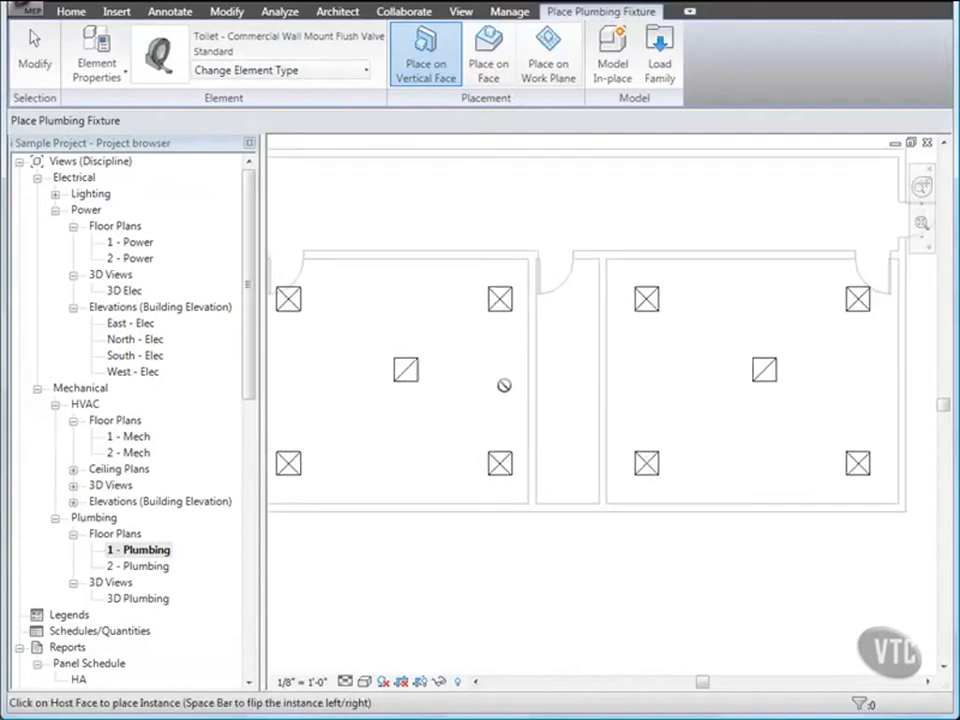
click(513, 389)
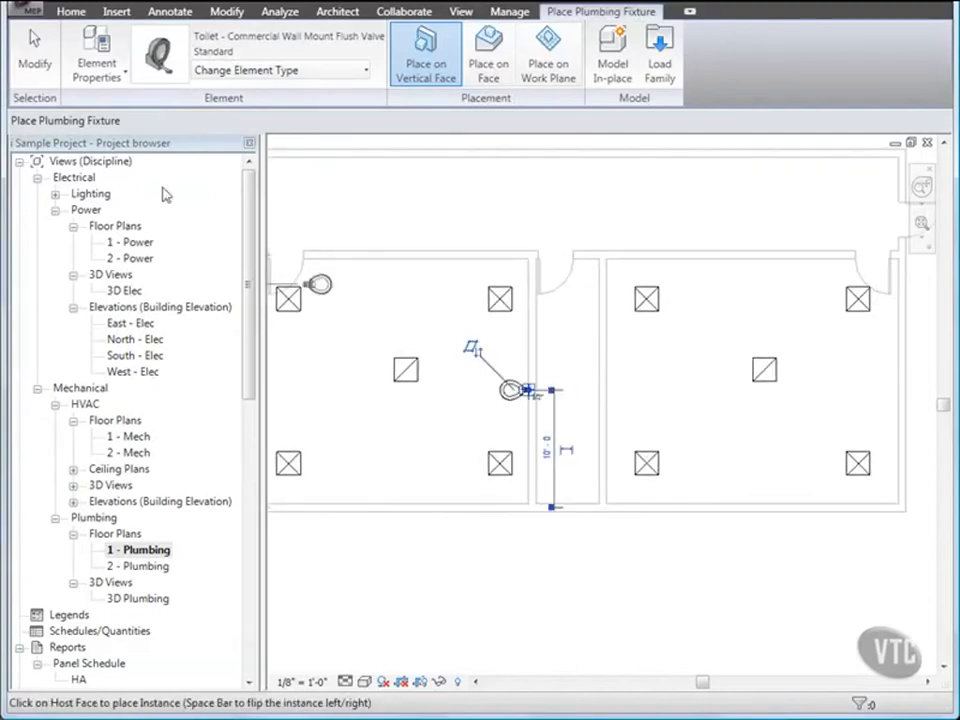
click(35, 66)
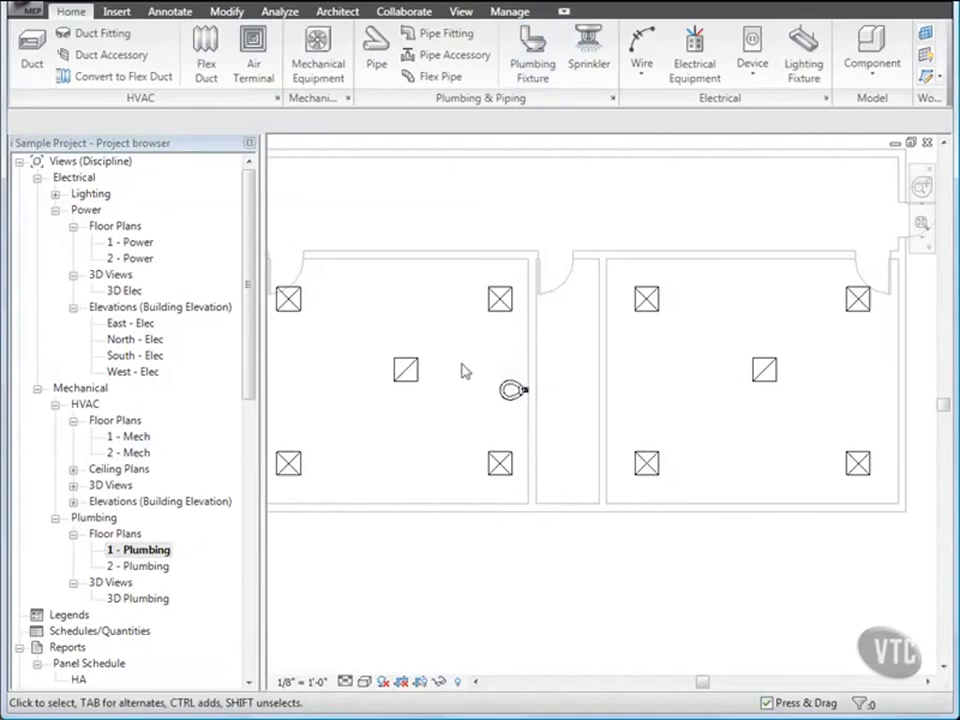
Check the placed toilet's pipe connectors by starting a pipe from its sanitary connector, and cancel without drawing the pipe.
click(505, 395)
scroll(508, 420, up, 3)
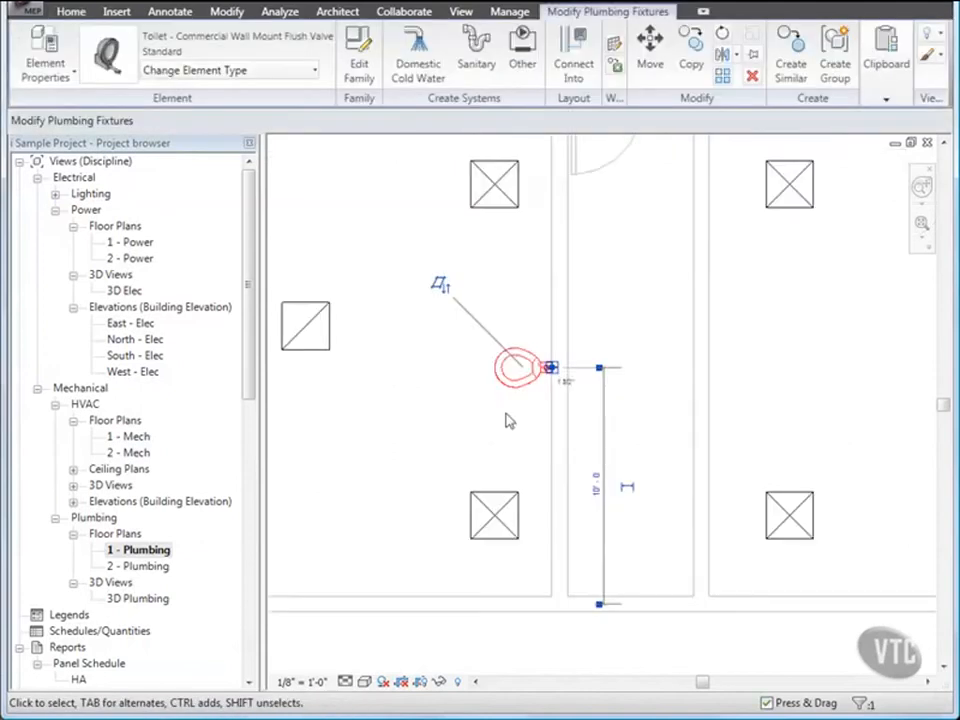
scroll(508, 420, up, 2)
scroll(537, 445, up, 1)
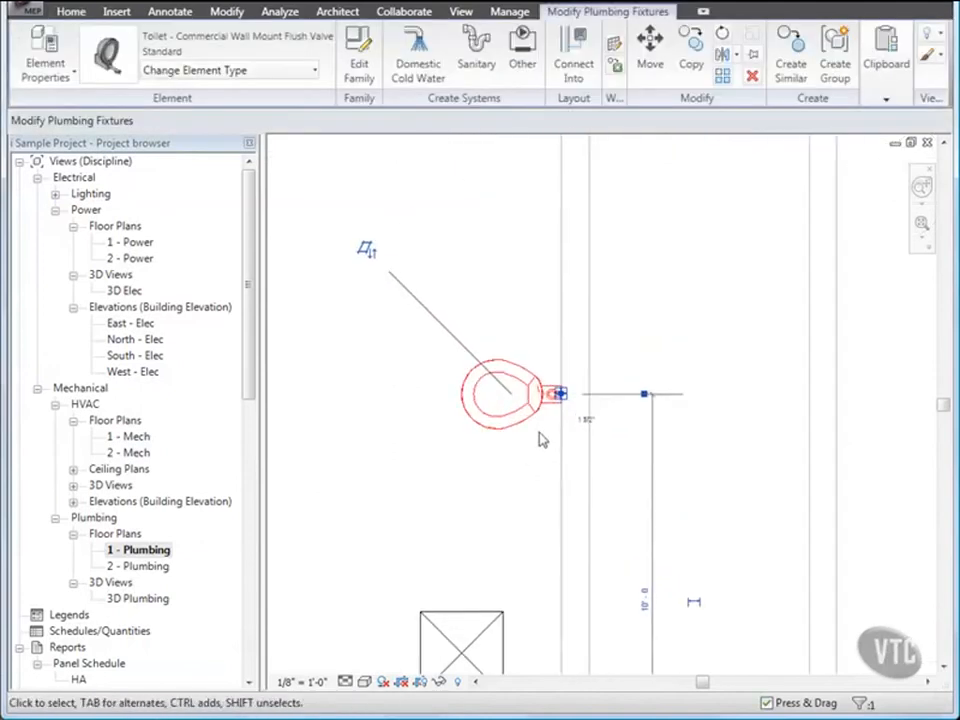
right_click(562, 397)
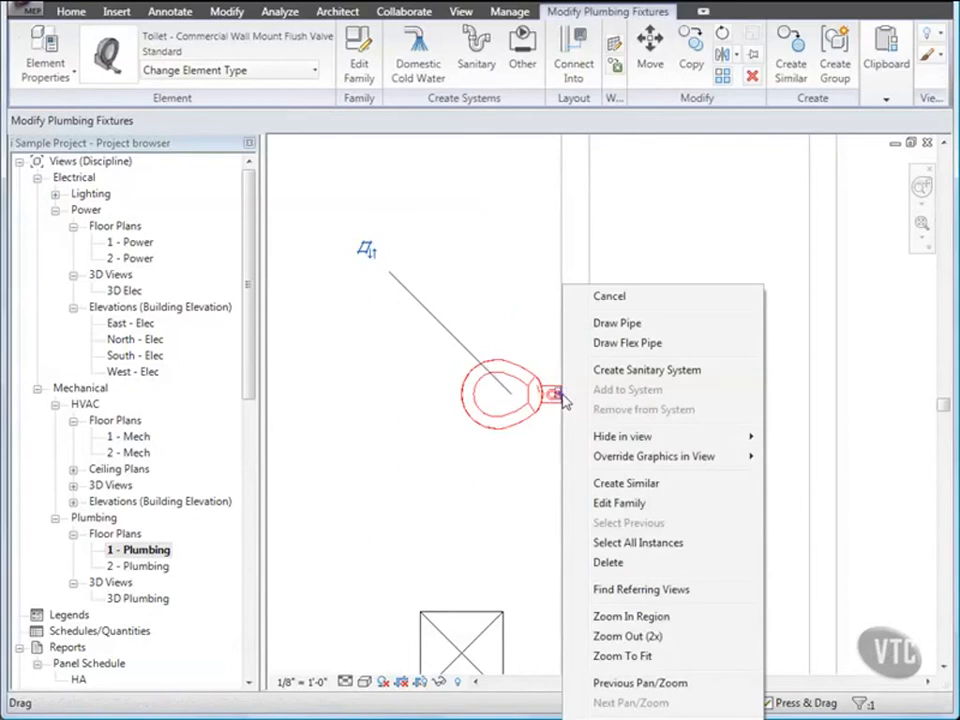
click(617, 323)
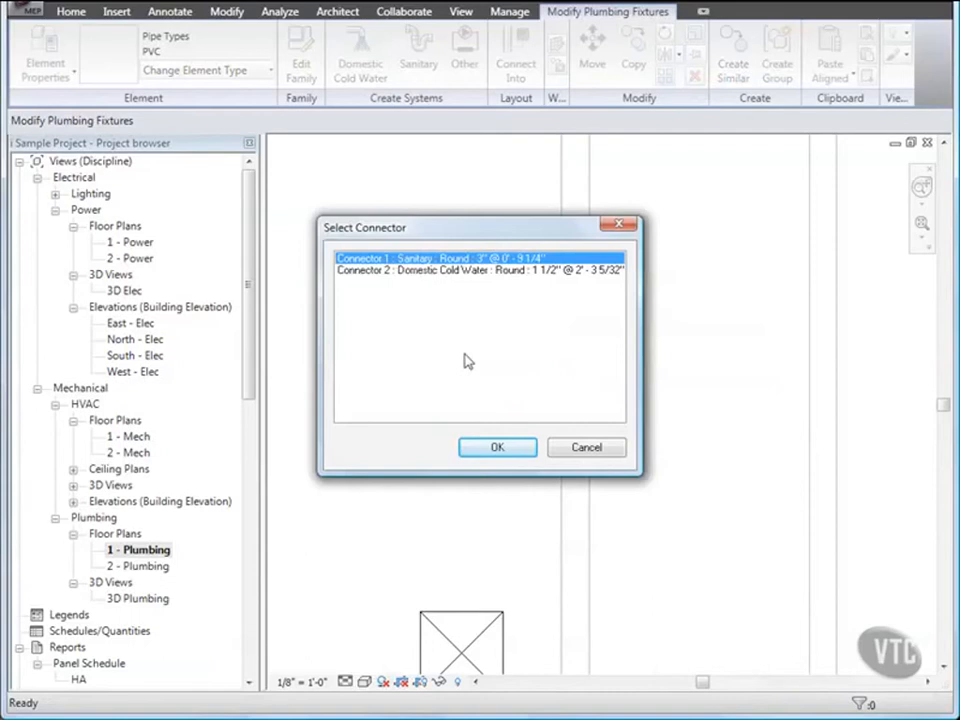
click(508, 449)
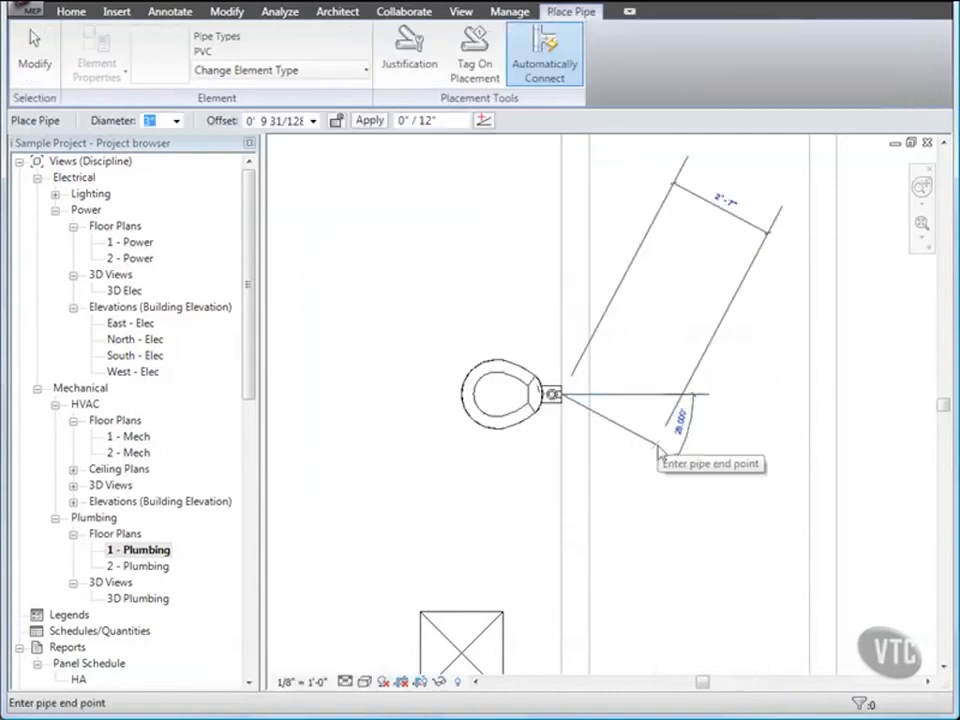
key(Escape)
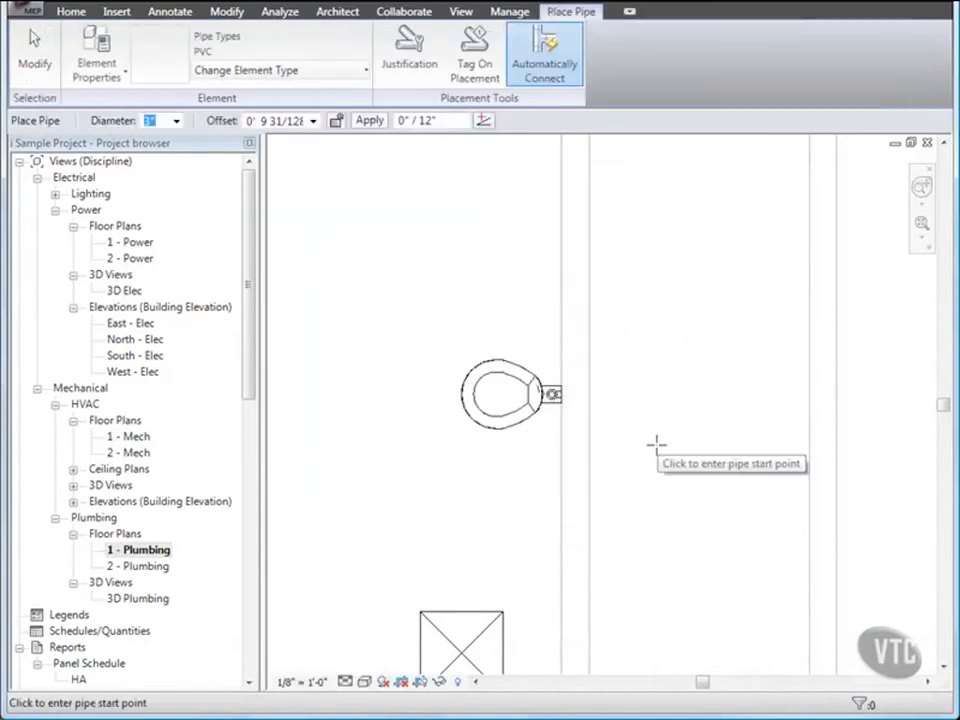
key(Escape)
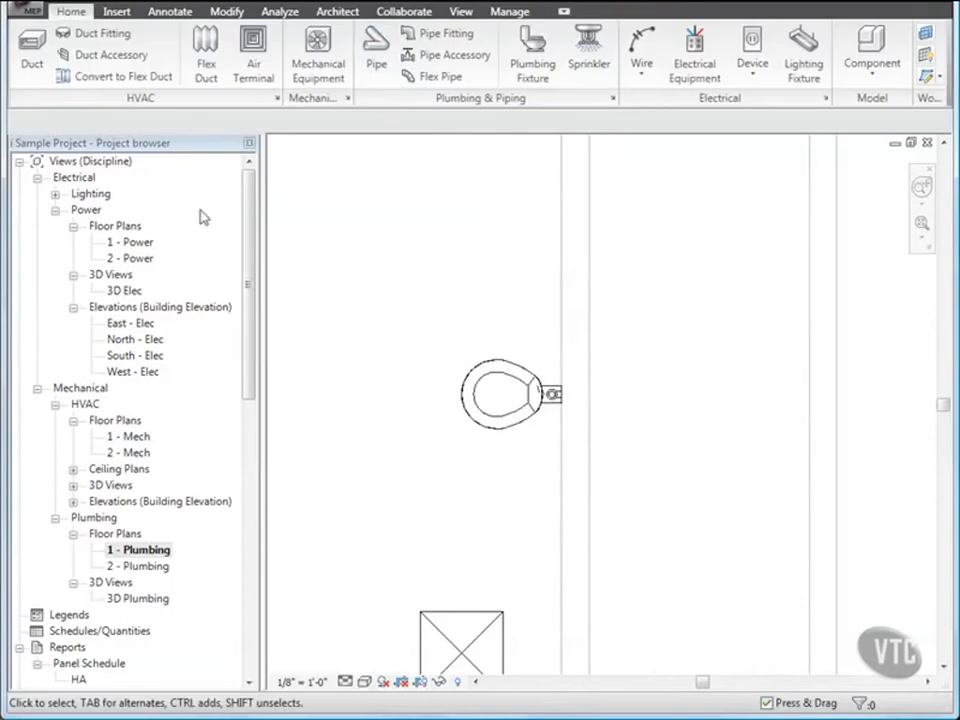
Close the current project and open i Sample Project again from the Family Editor folder.
click(22, 10)
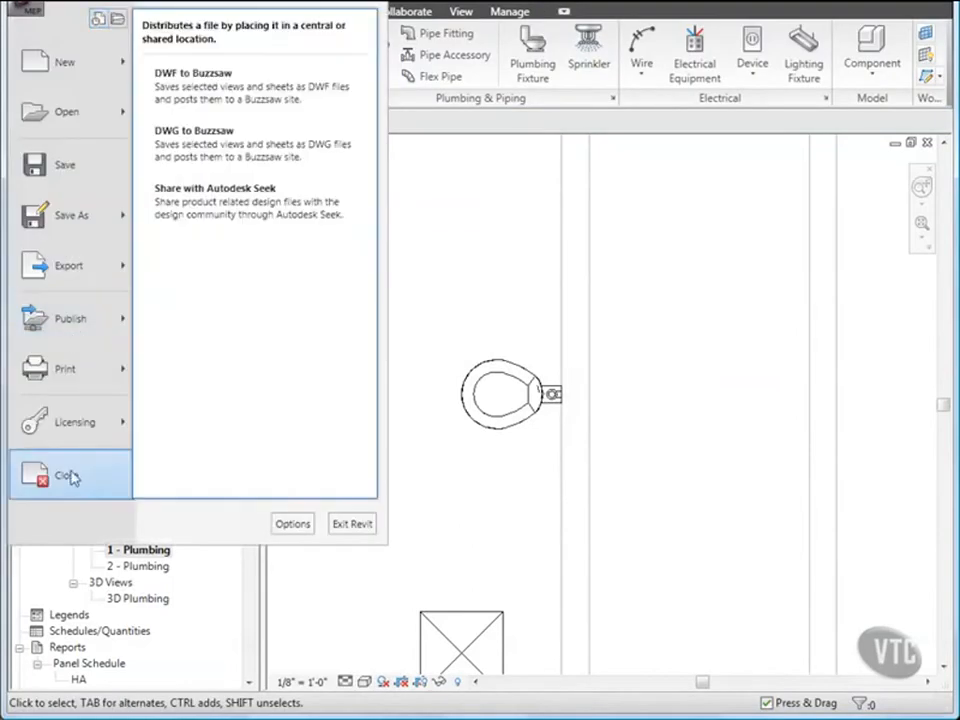
click(70, 476)
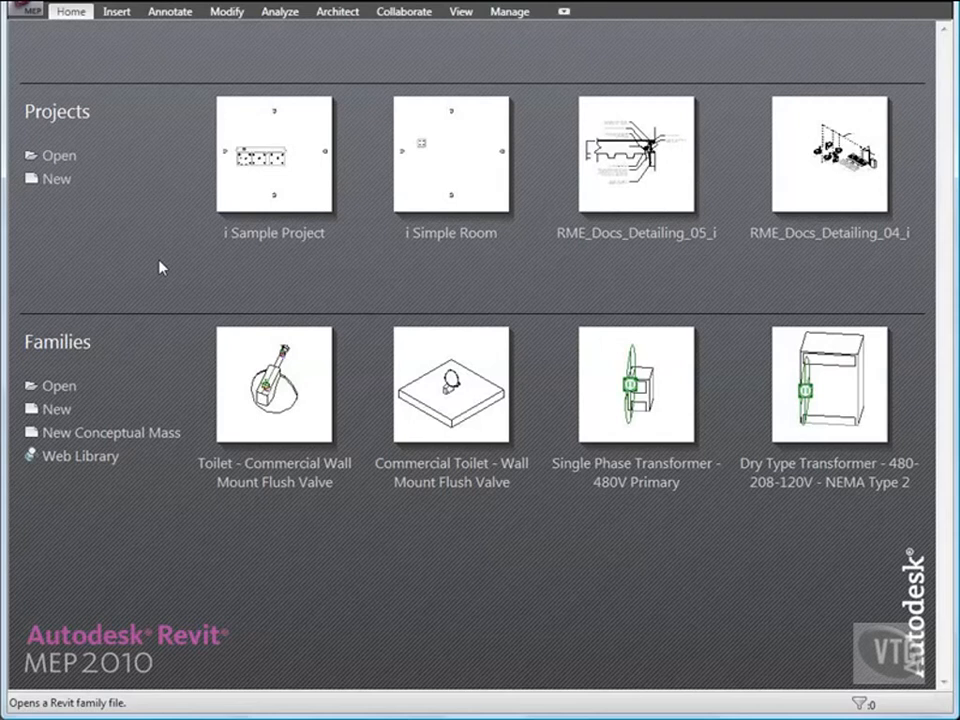
click(26, 14)
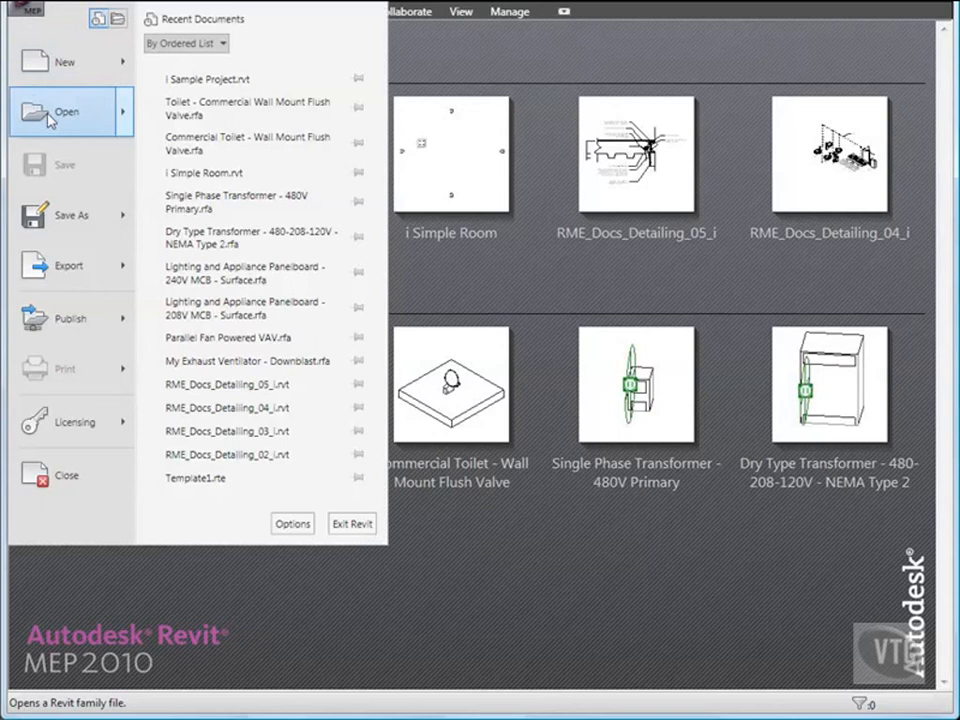
click(47, 114)
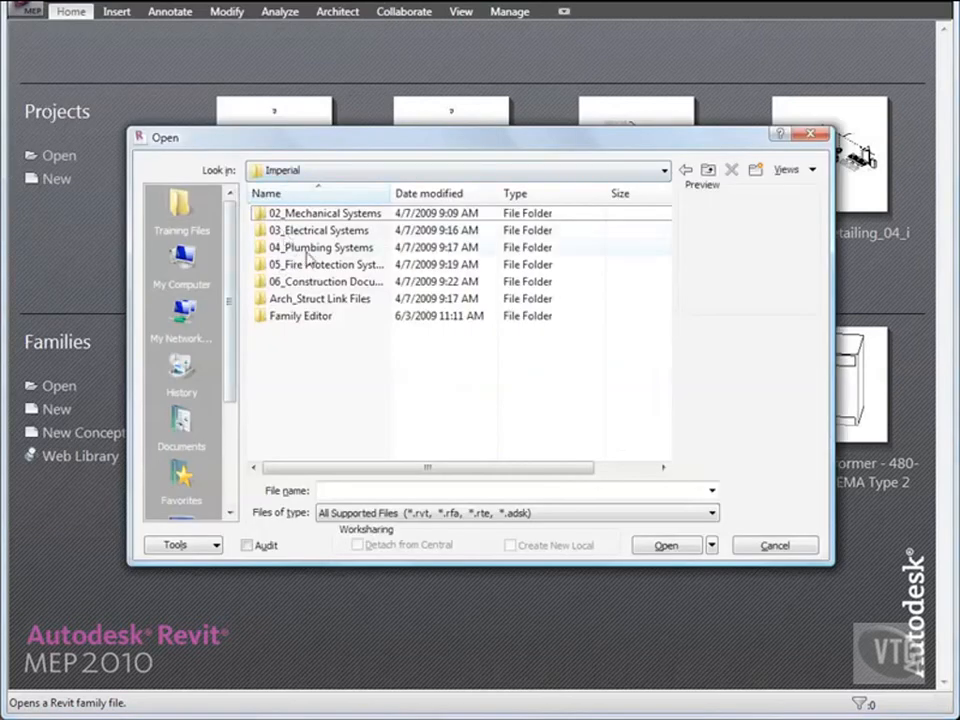
double_click(311, 319)
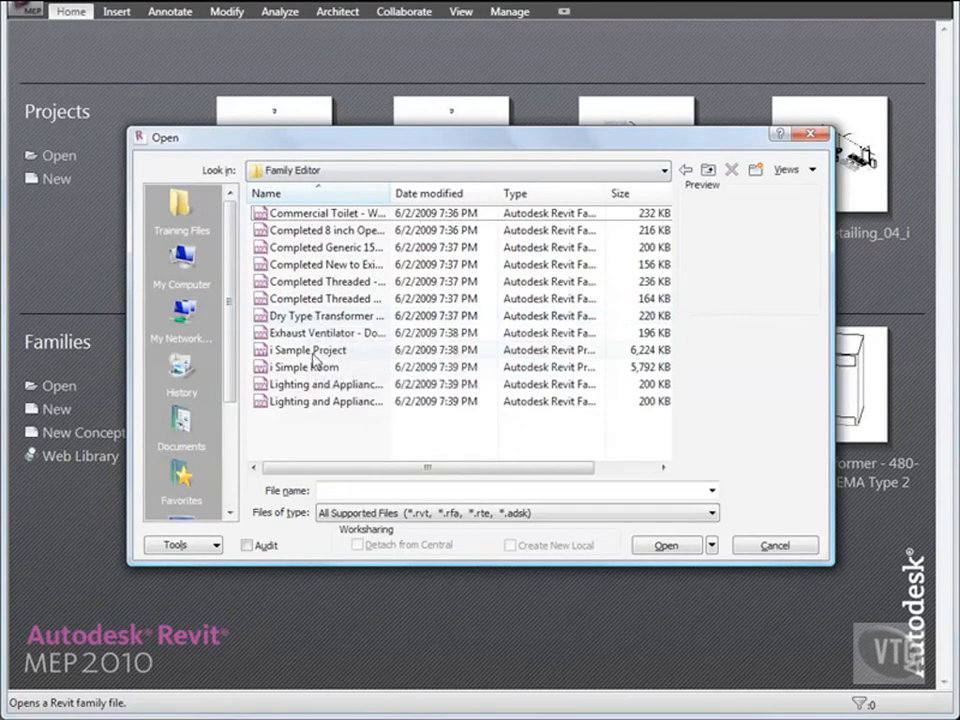
double_click(311, 351)
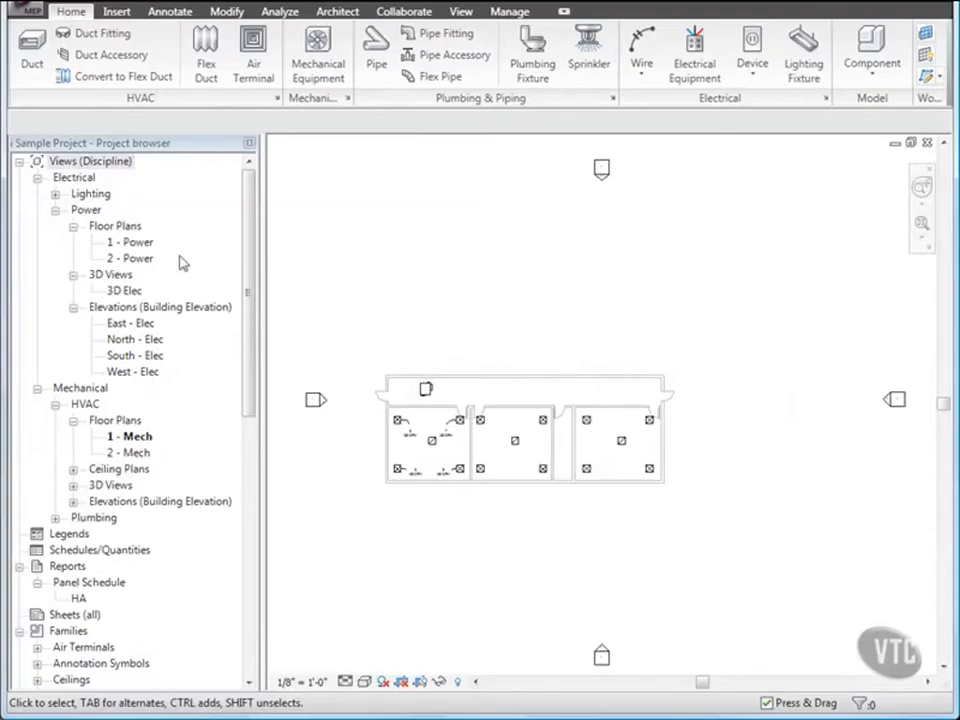
Open the 1 - Lighting floor plan and open the Lighting Fixture Tag family for editing from an F1 tag in the middle room.
click(55, 195)
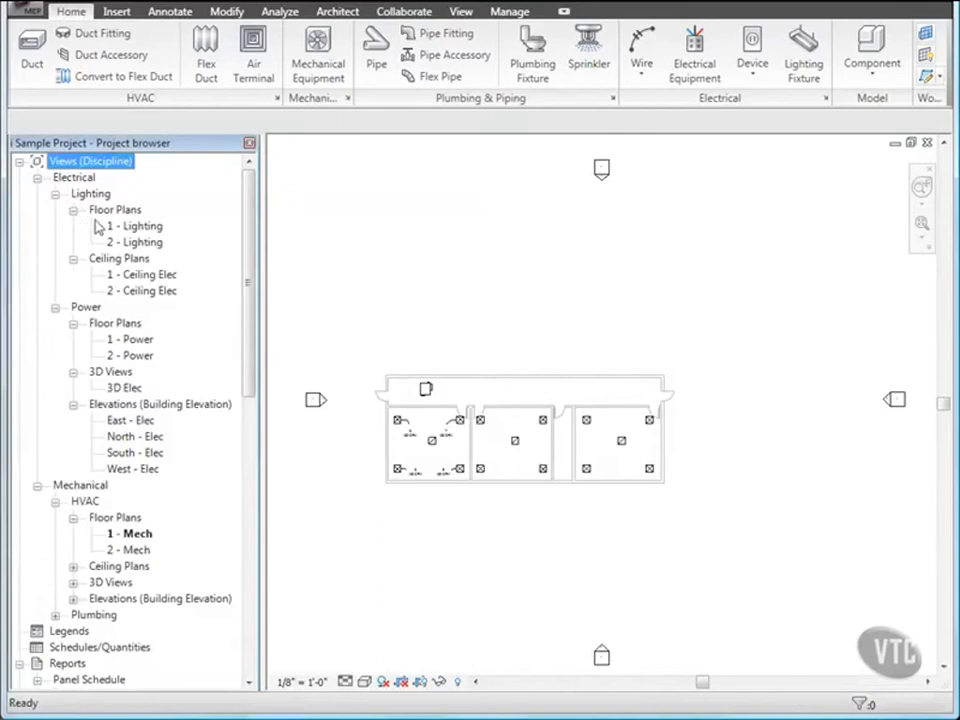
double_click(138, 228)
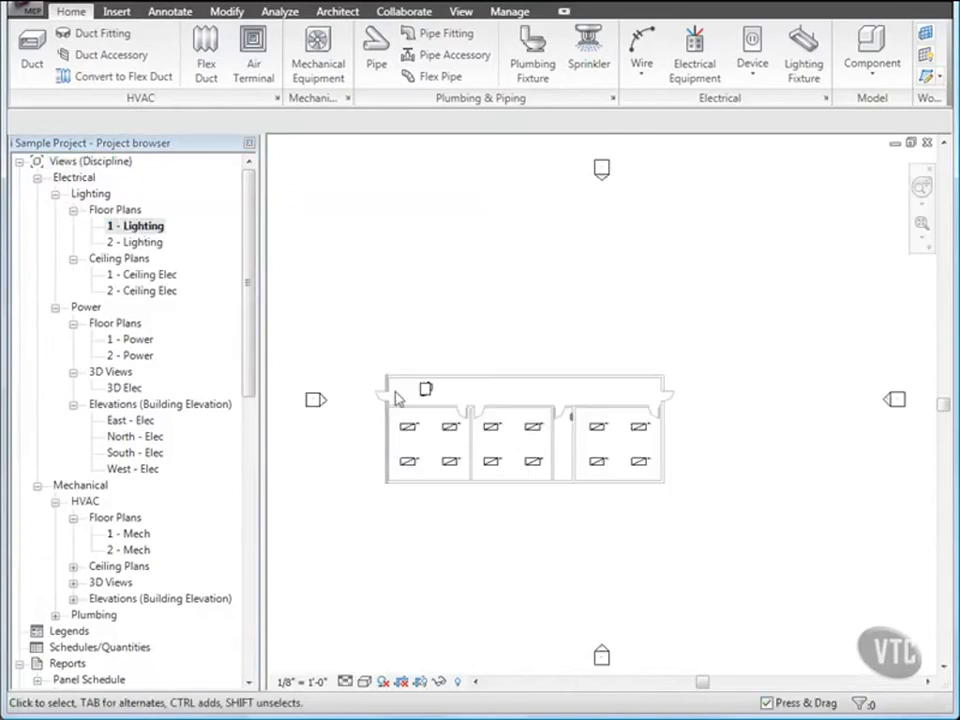
scroll(520, 478, up, 5)
middle_drag(489, 469, 555, 502)
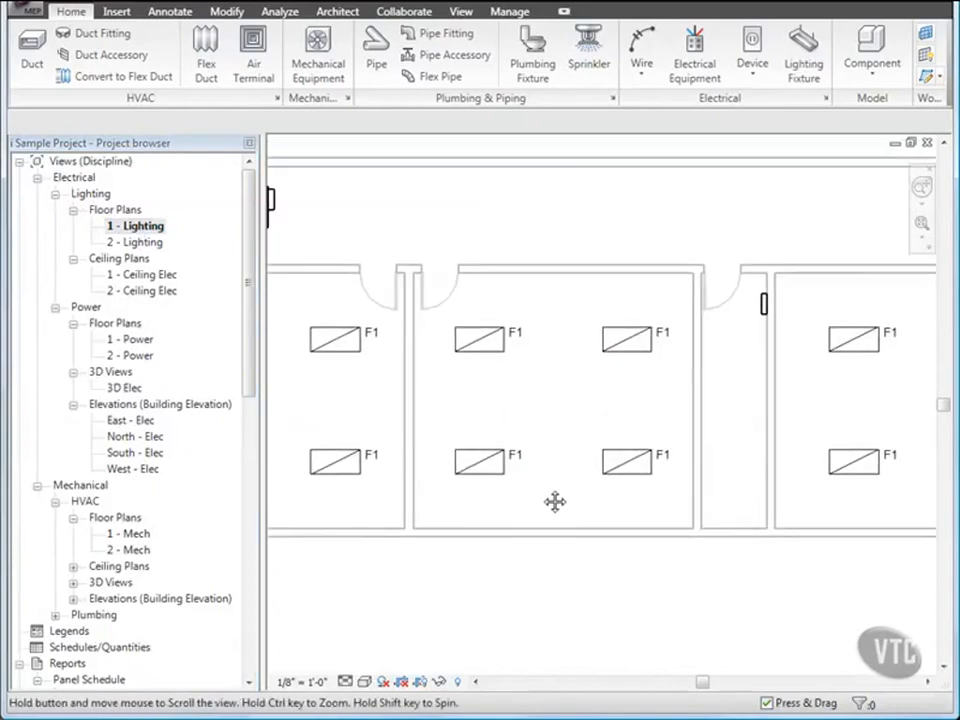
click(518, 336)
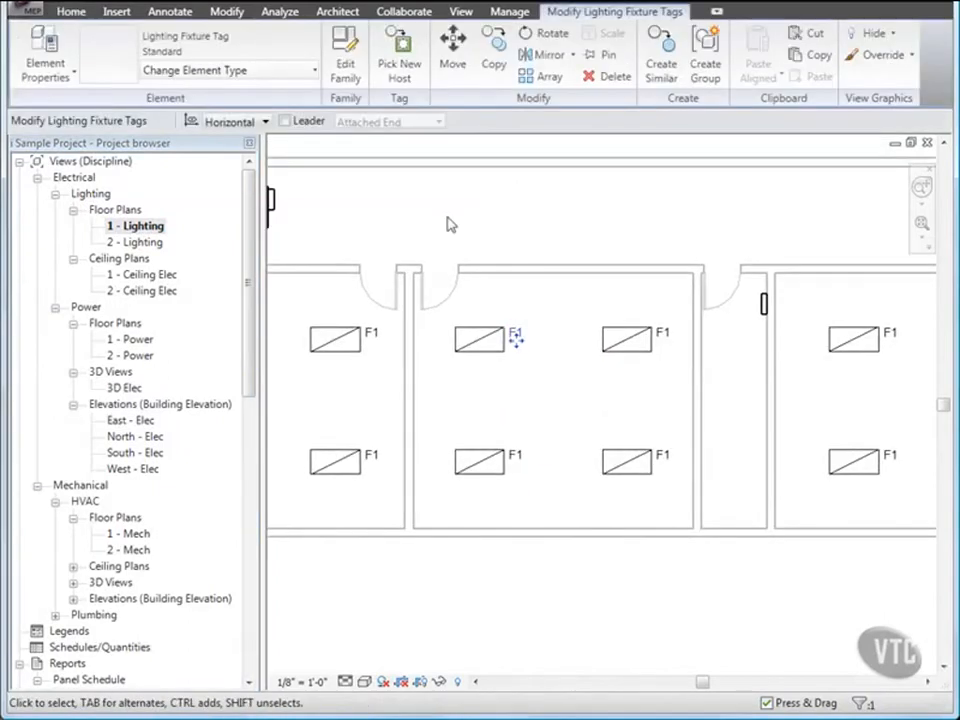
click(345, 55)
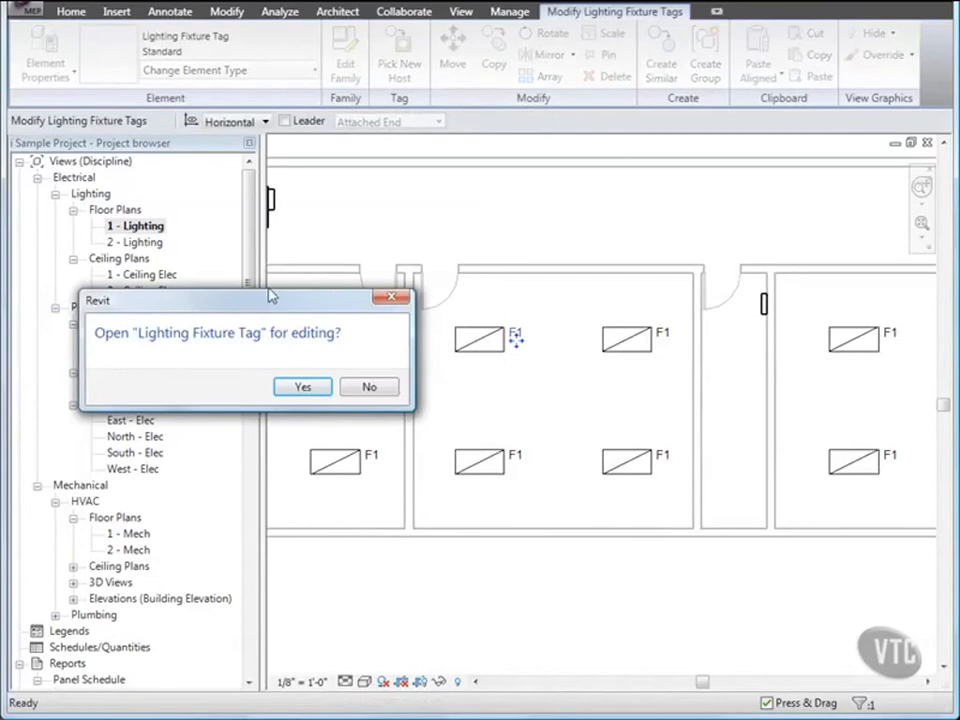
click(304, 389)
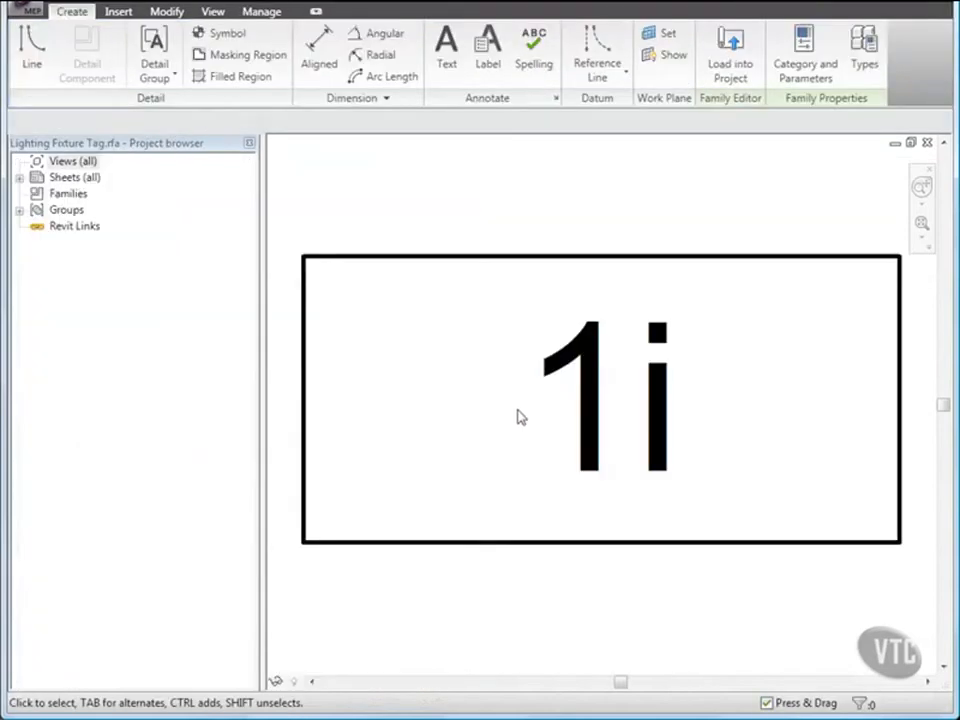
Copy the tag's 1i label 1/8" straight down, with multiple copies enabled.
click(586, 427)
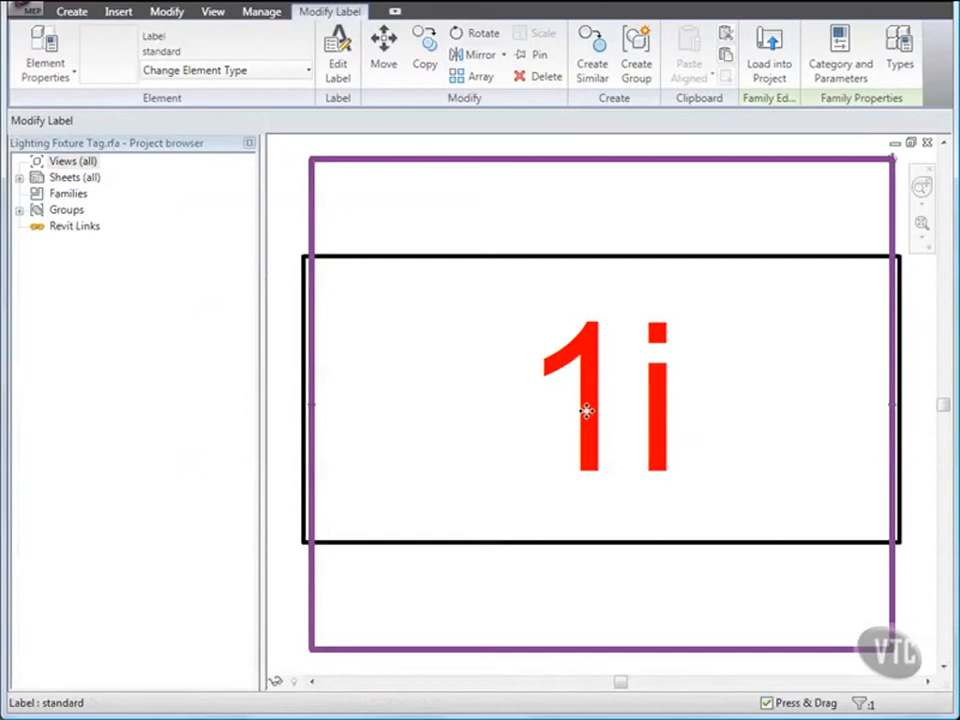
click(426, 55)
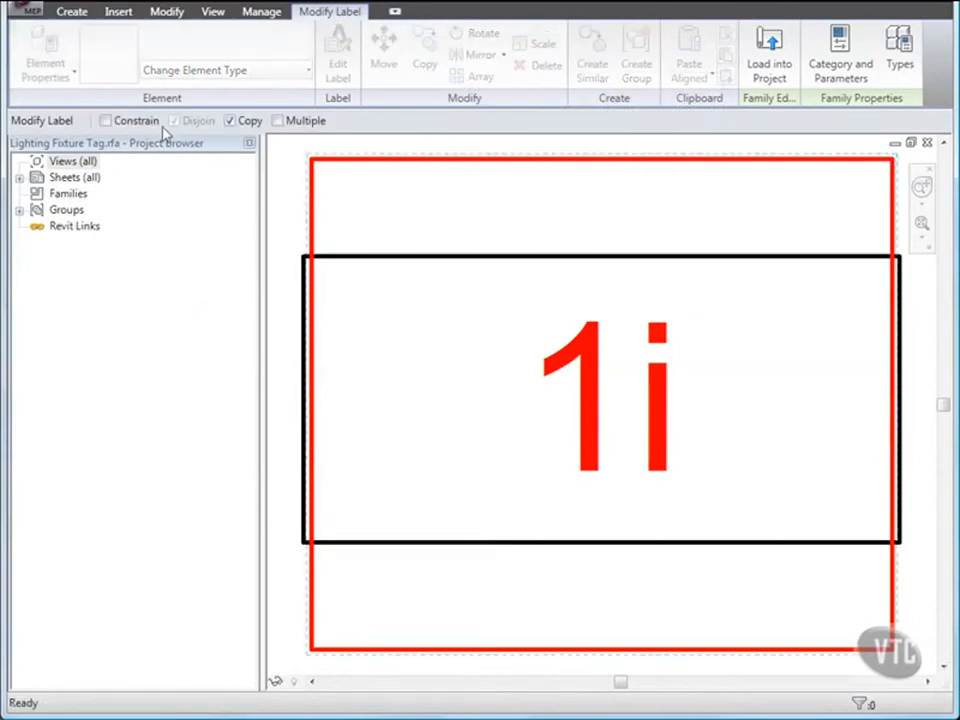
click(277, 121)
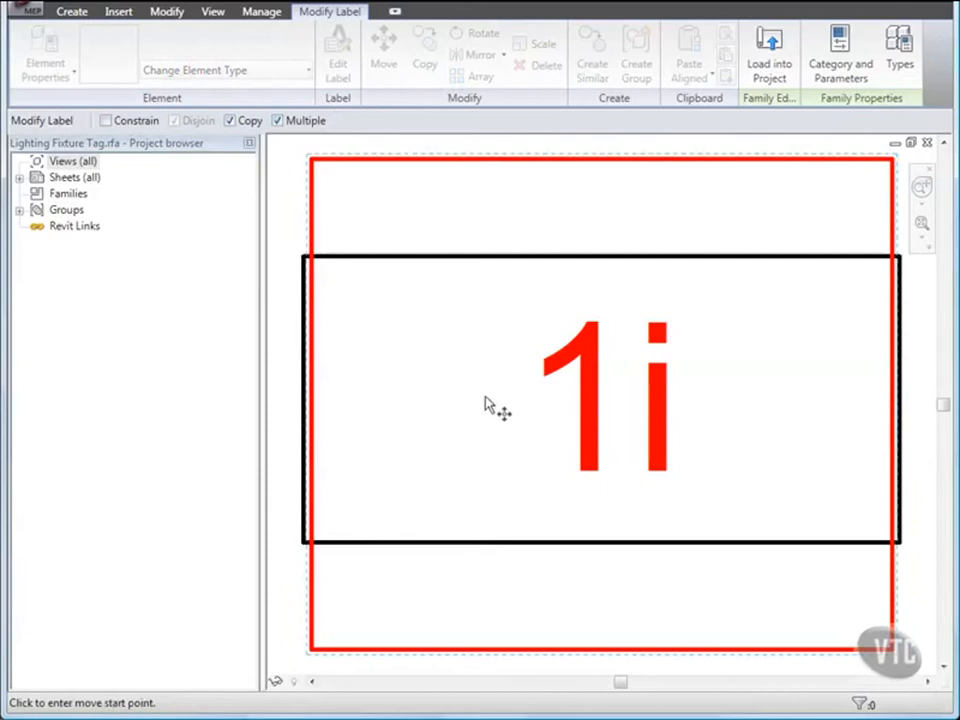
click(602, 544)
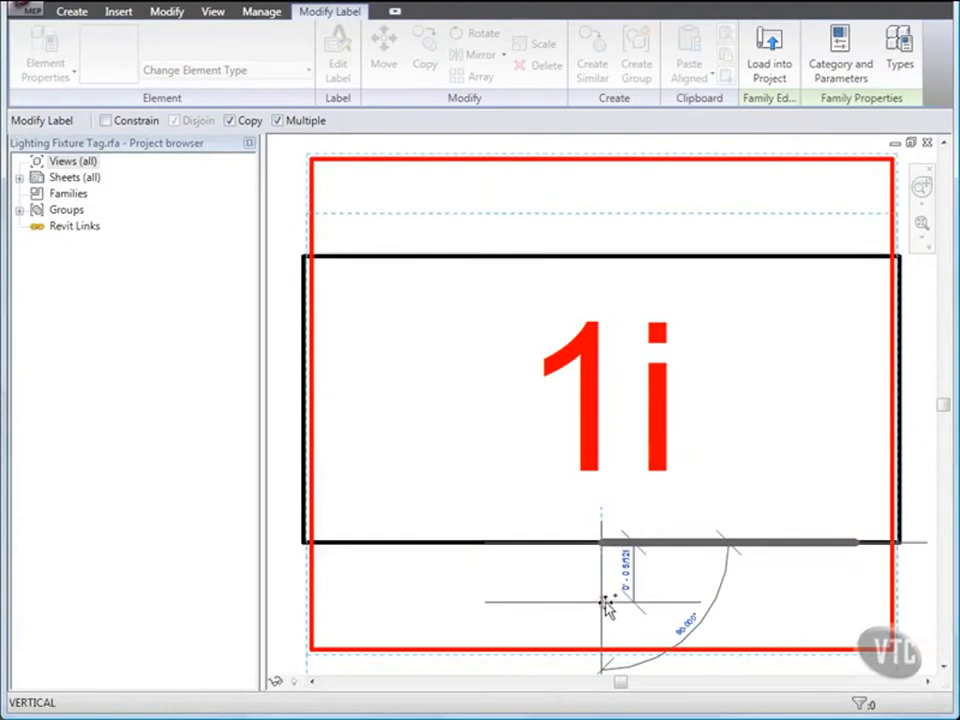
scroll(607, 602, down, 2)
middle_drag(607, 604, 600, 531)
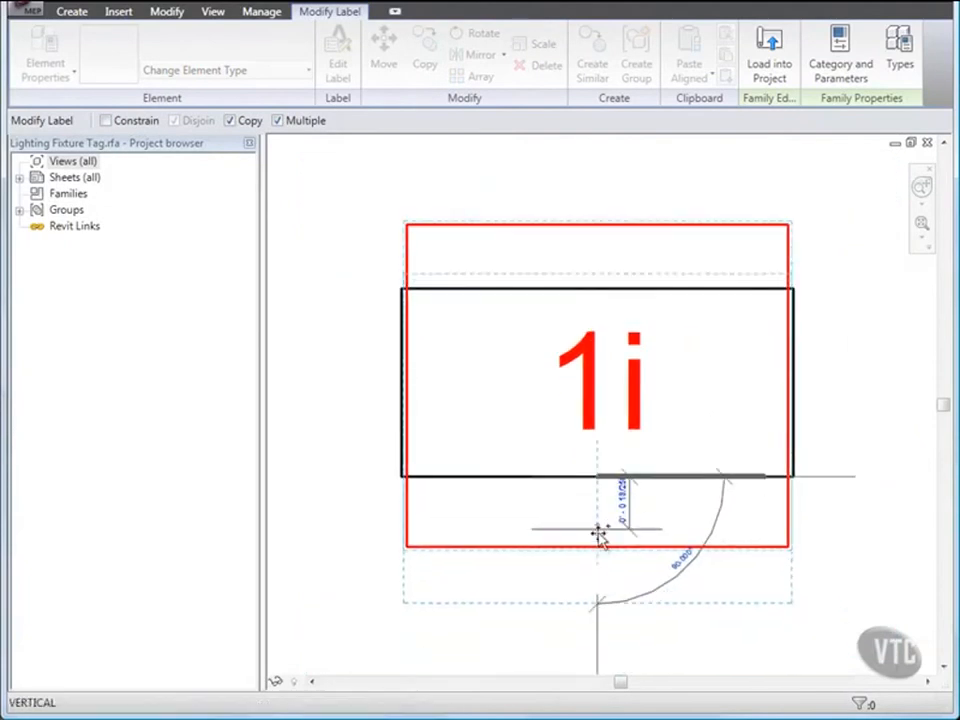
text(1/8")
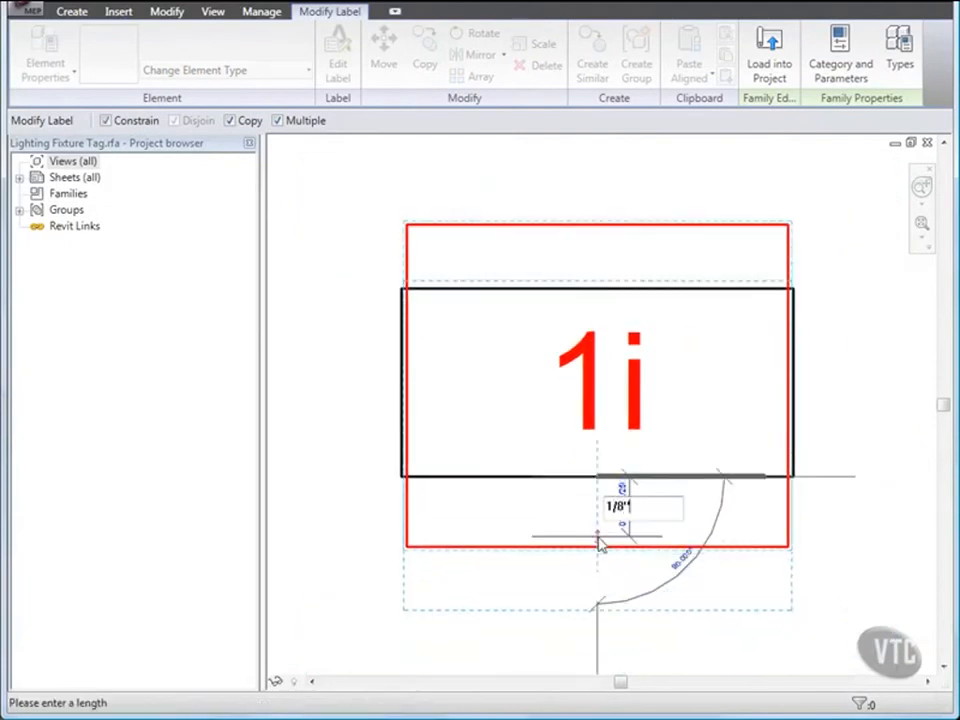
key(Return)
Place a second copy of the label another 1/8" below the first copy and finish copying.
middle_drag(600, 667, 594, 534)
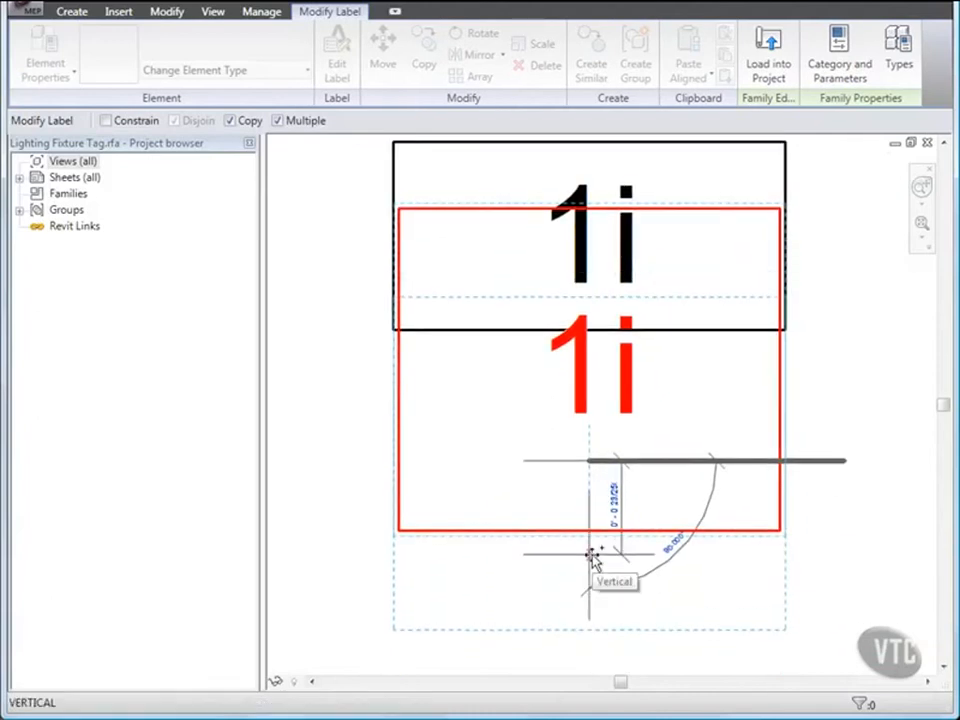
text(1/)
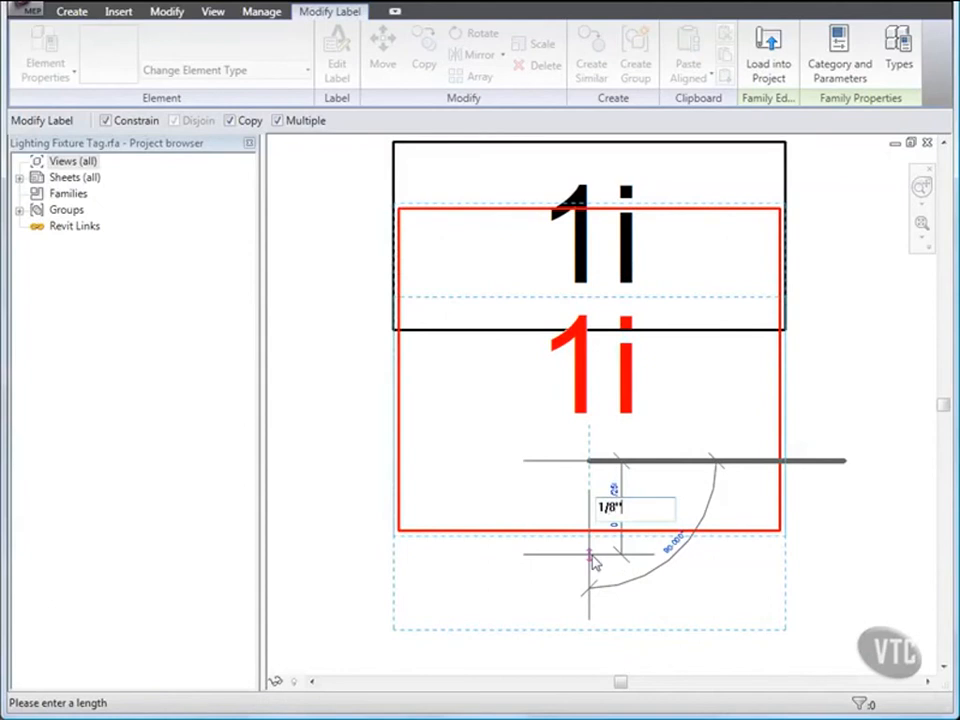
text(8")
key(Return)
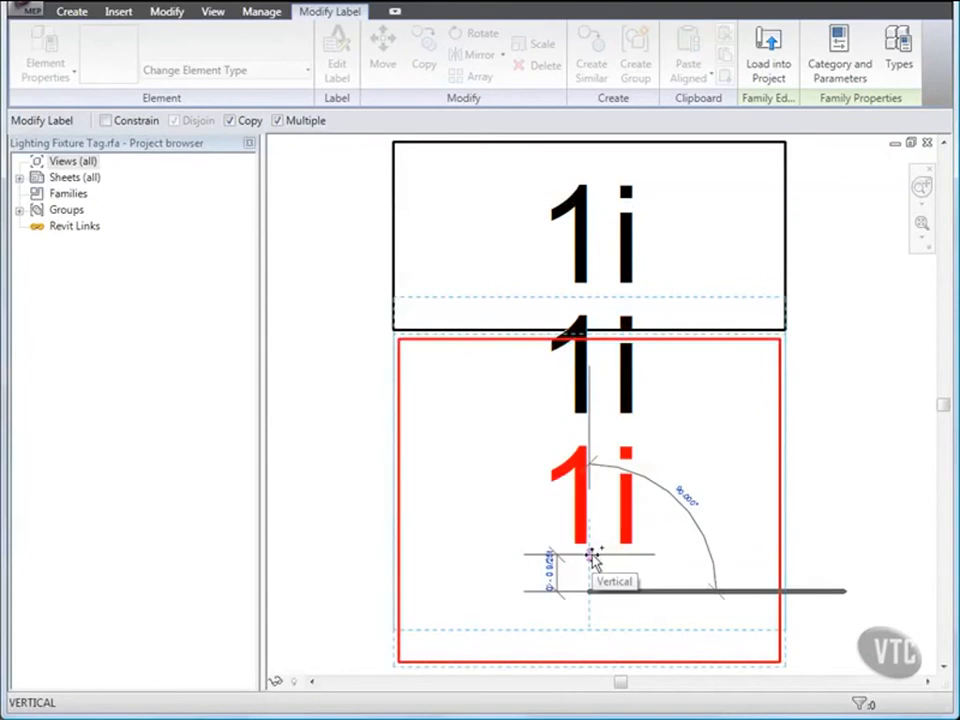
click(592, 556)
key(Escape)
key(Escape)
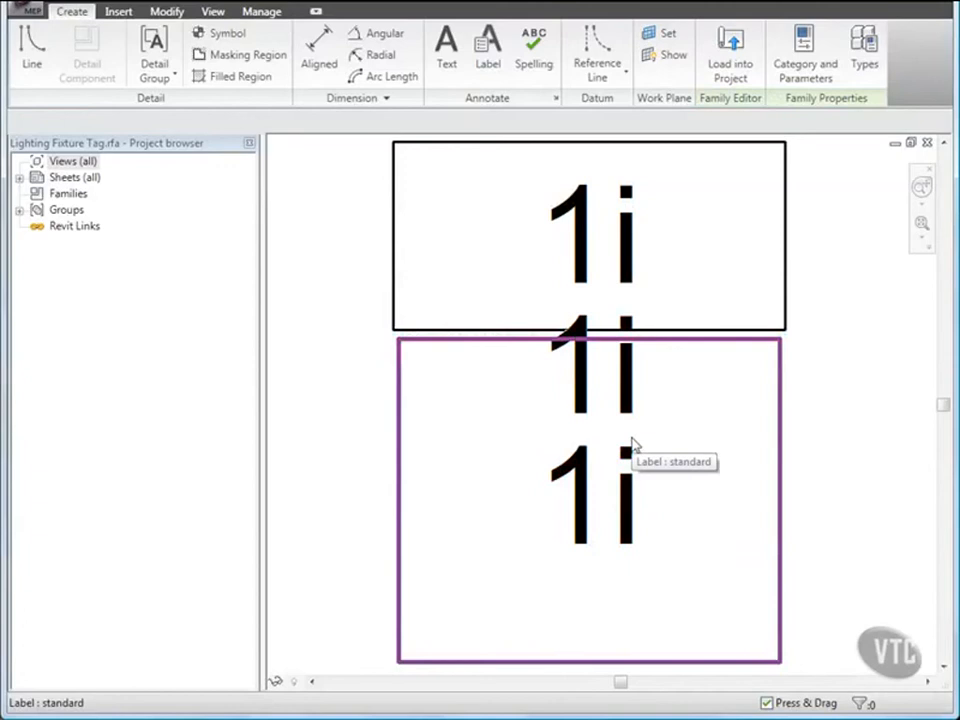
Move the tag frame's lower line down below the third label so the frame encloses all three labels.
click(674, 330)
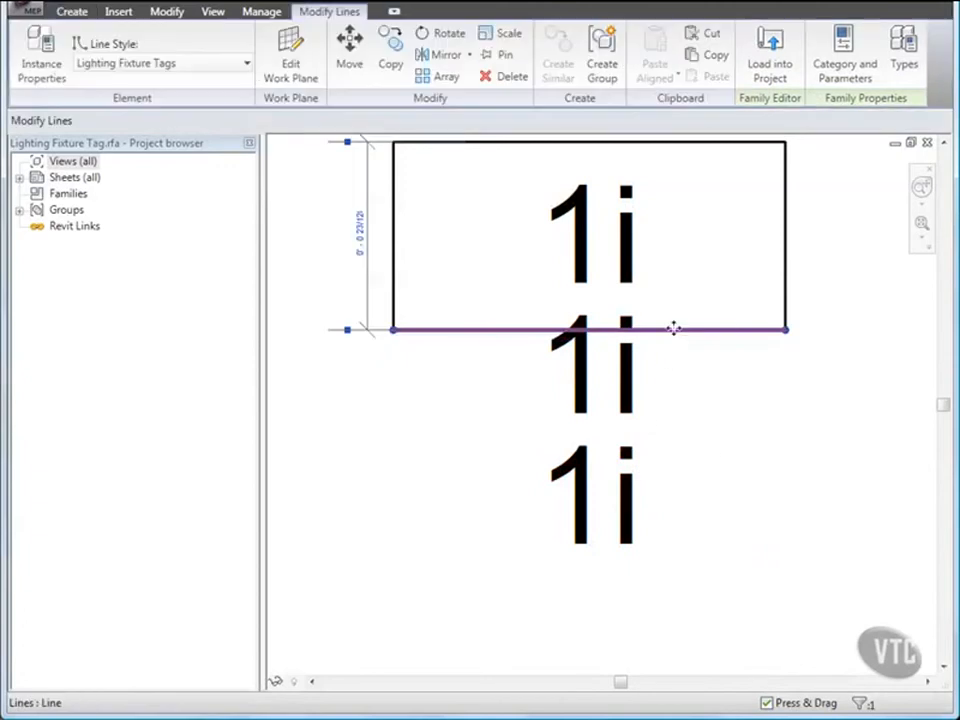
drag(675, 329, 677, 585)
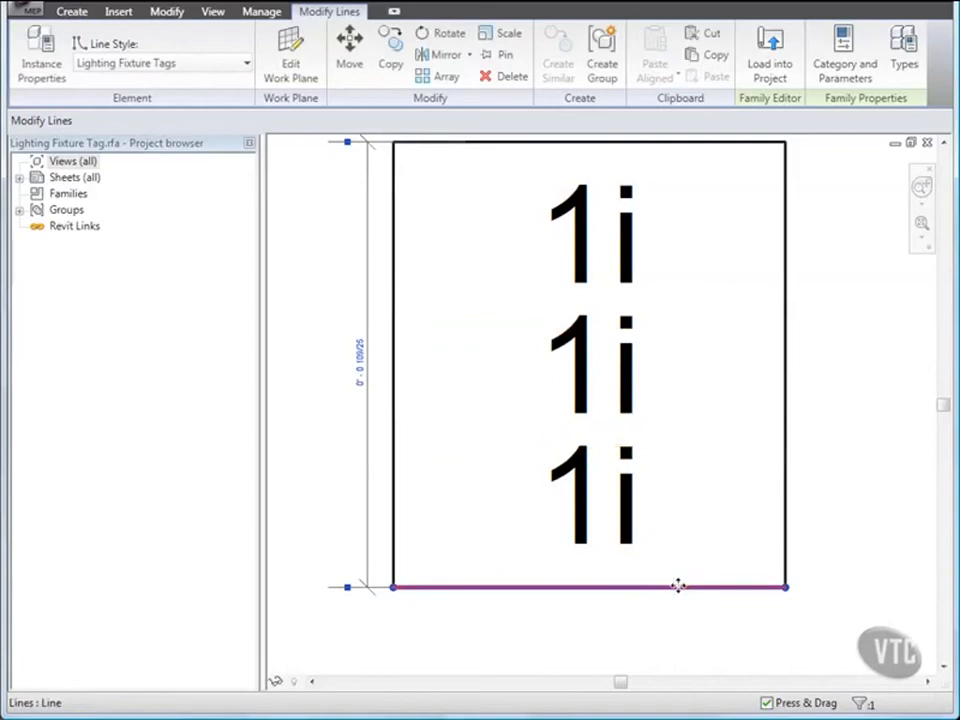
mouse_move(620, 452)
middle_down()
mouse_move(621, 476)
mouse_move(617, 462)
middle_up()
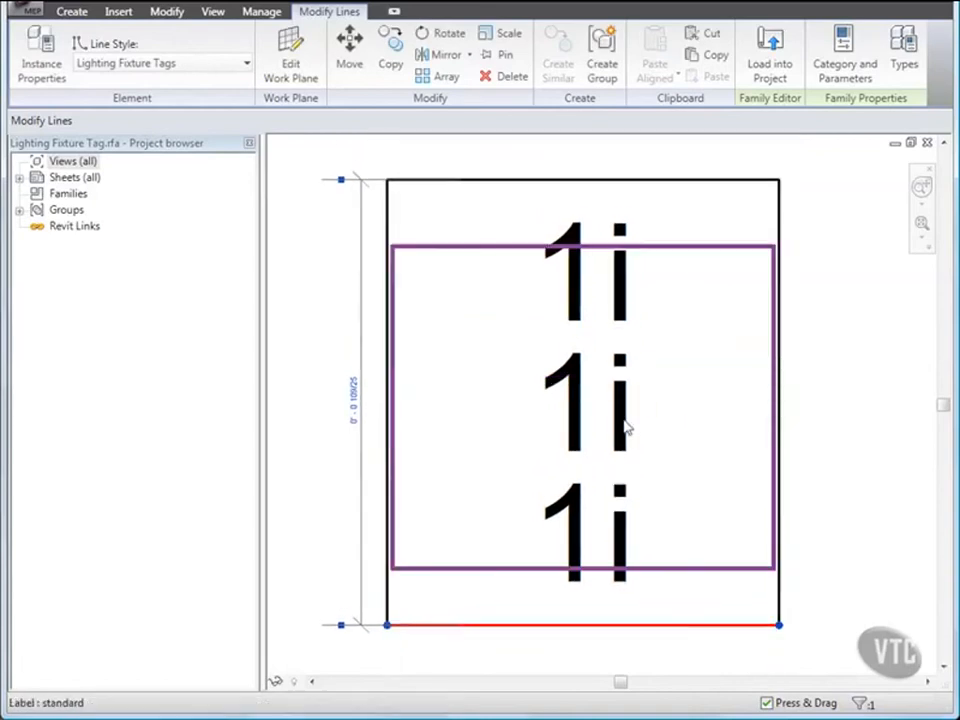
Replace the middle label's Type Mark parameter with Panel and set its sample value to PNL.
click(626, 428)
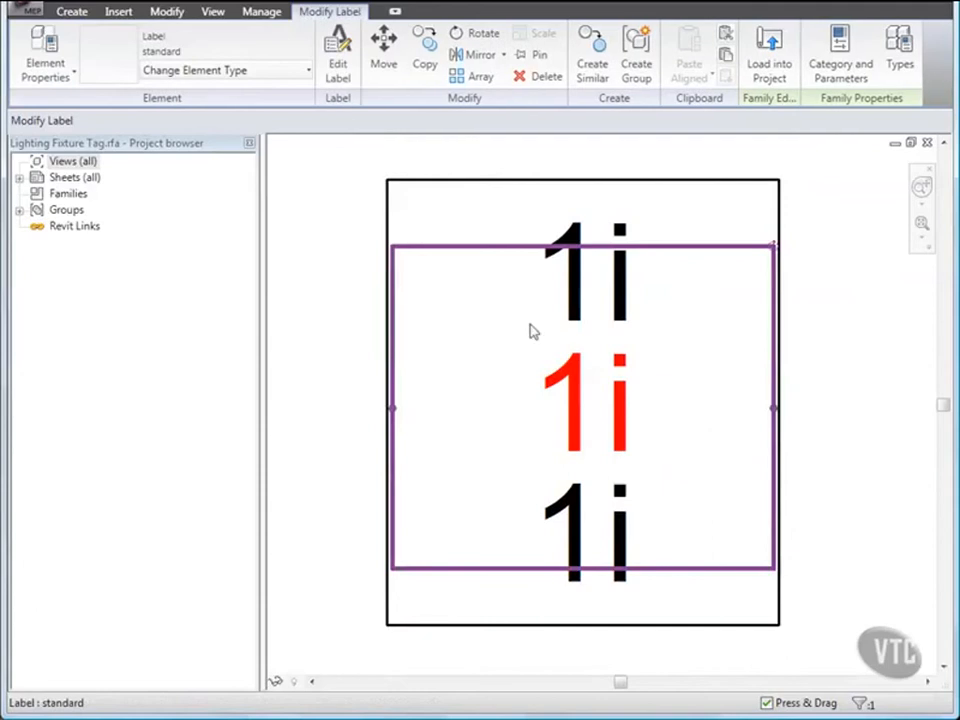
click(338, 57)
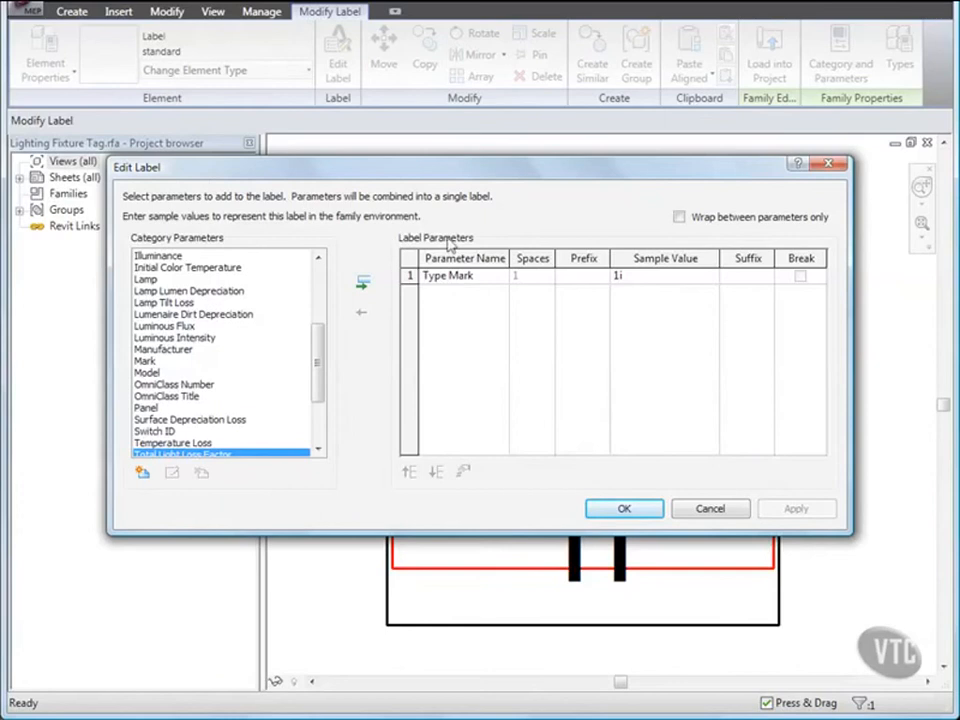
click(463, 279)
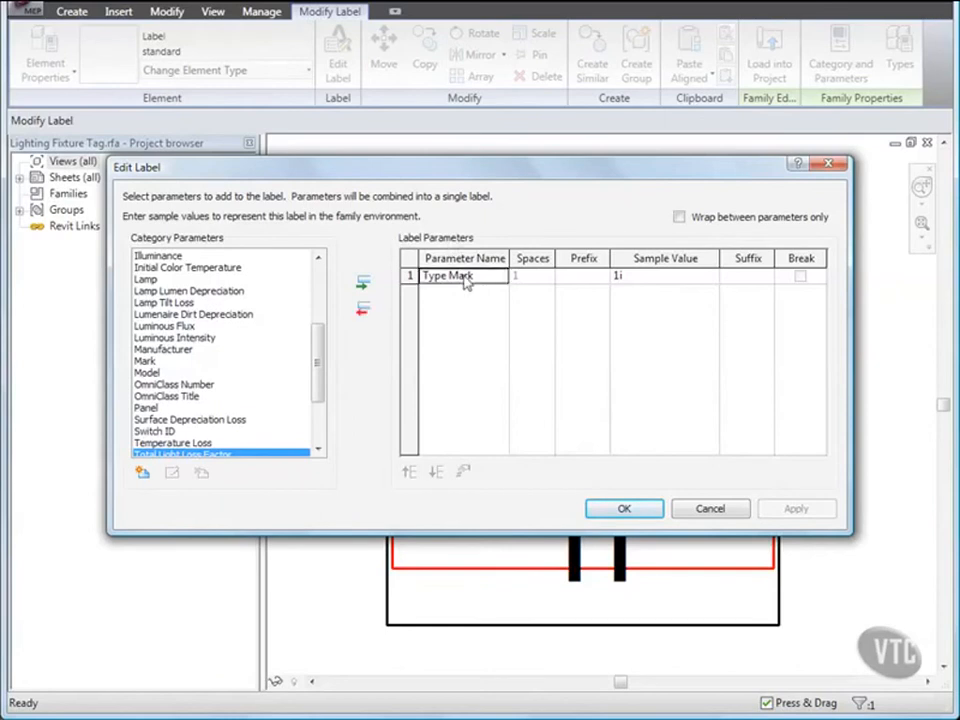
click(366, 311)
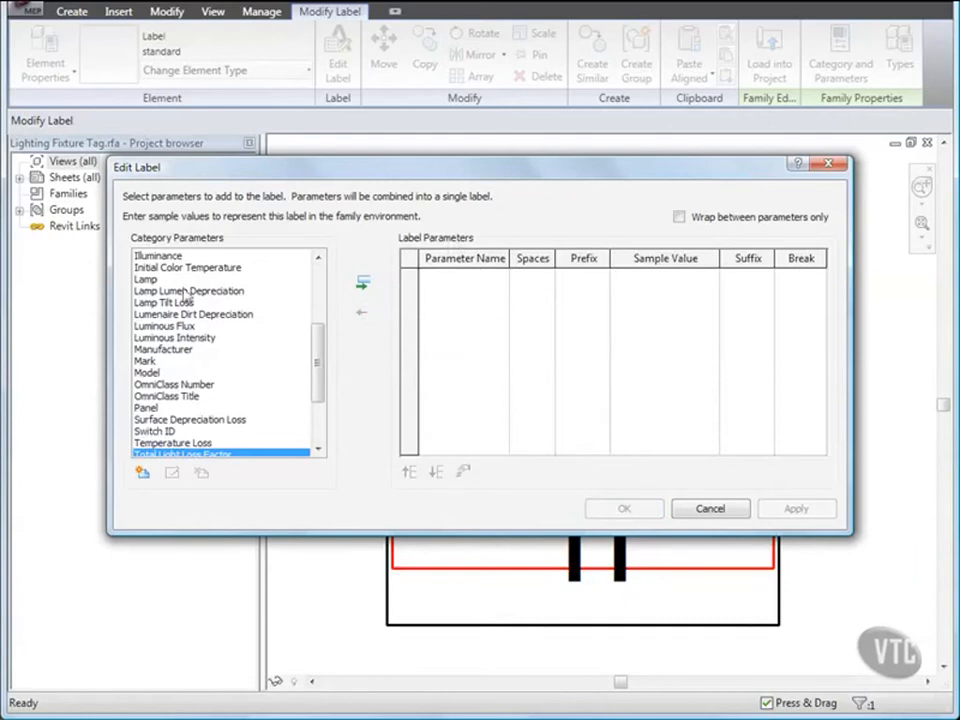
click(147, 409)
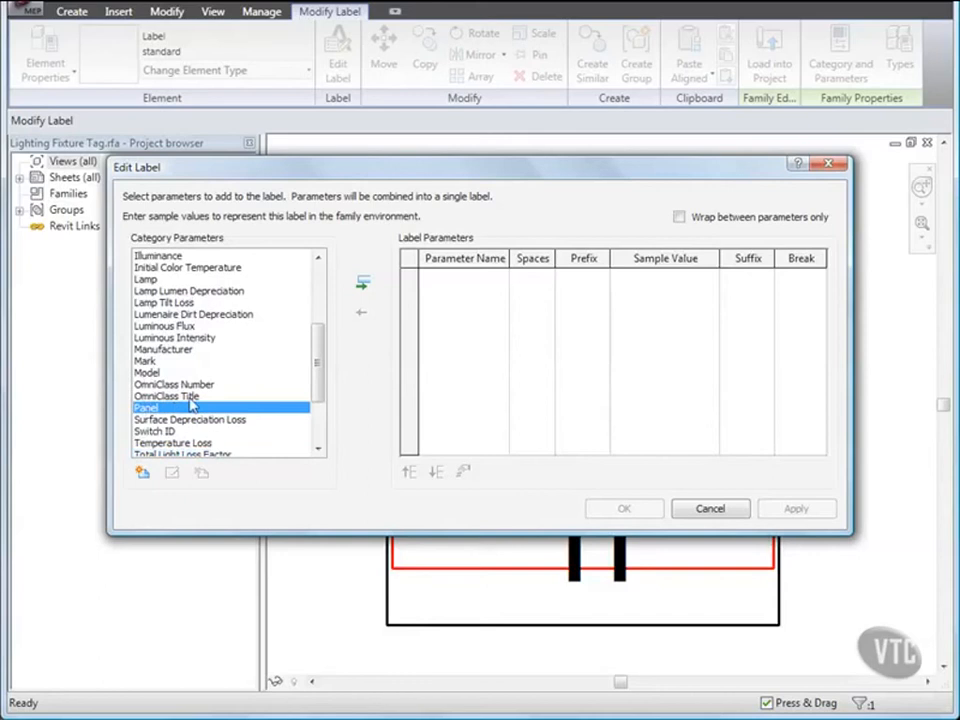
click(364, 285)
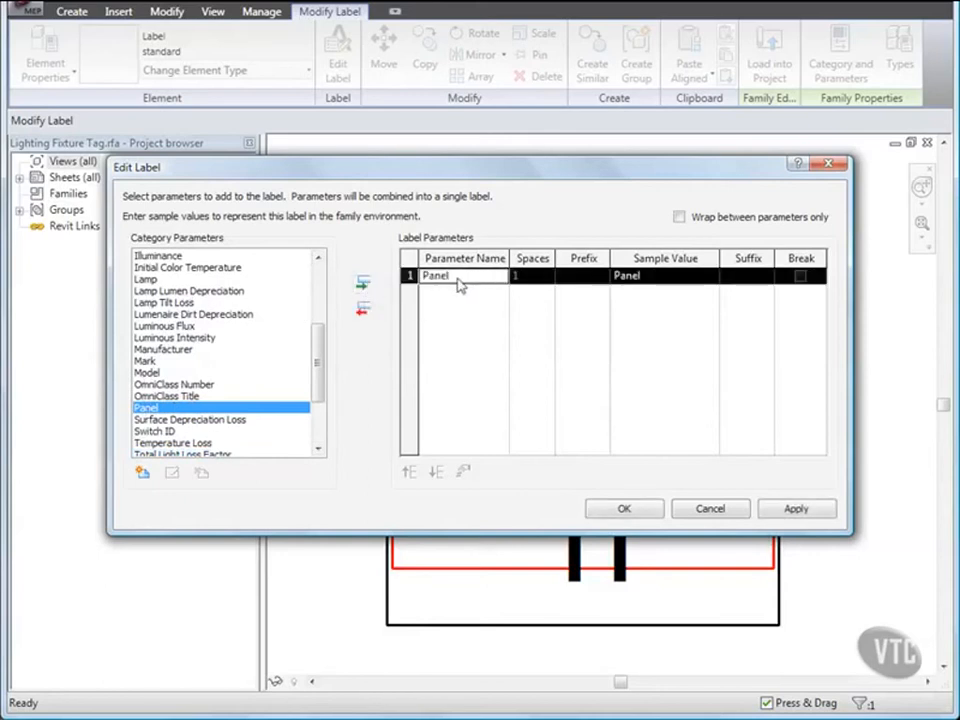
click(646, 278)
drag(643, 277, 593, 278)
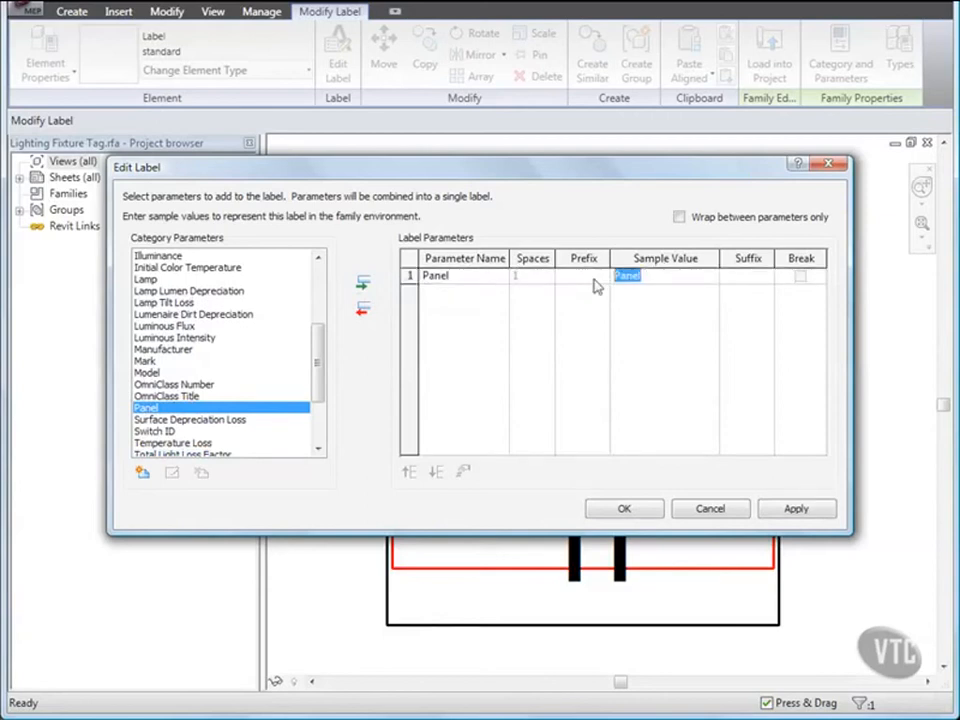
text(PNL)
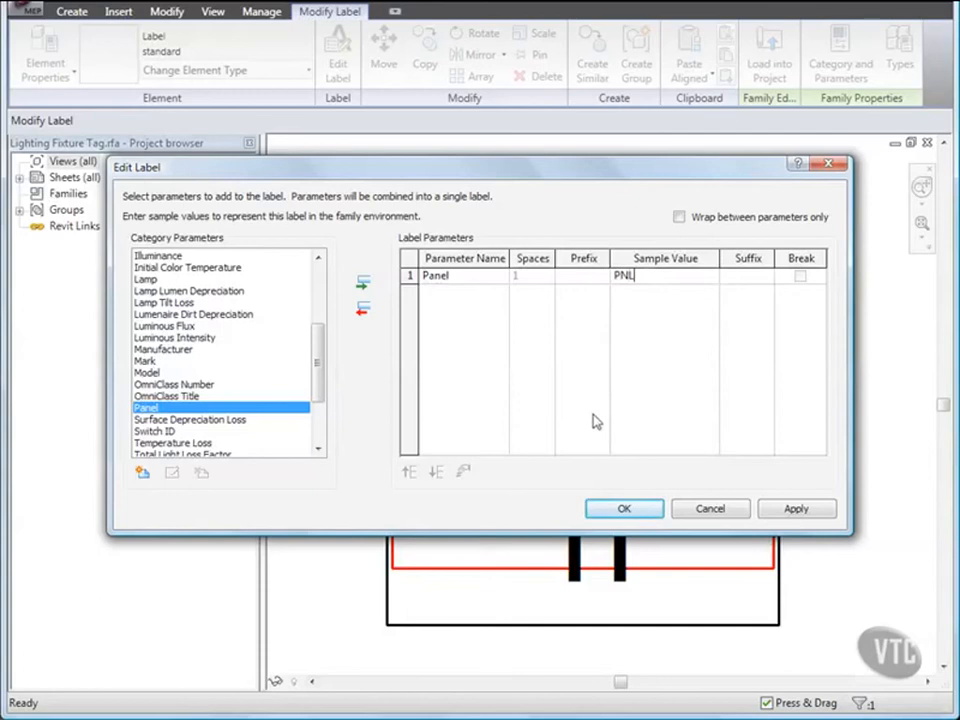
click(622, 507)
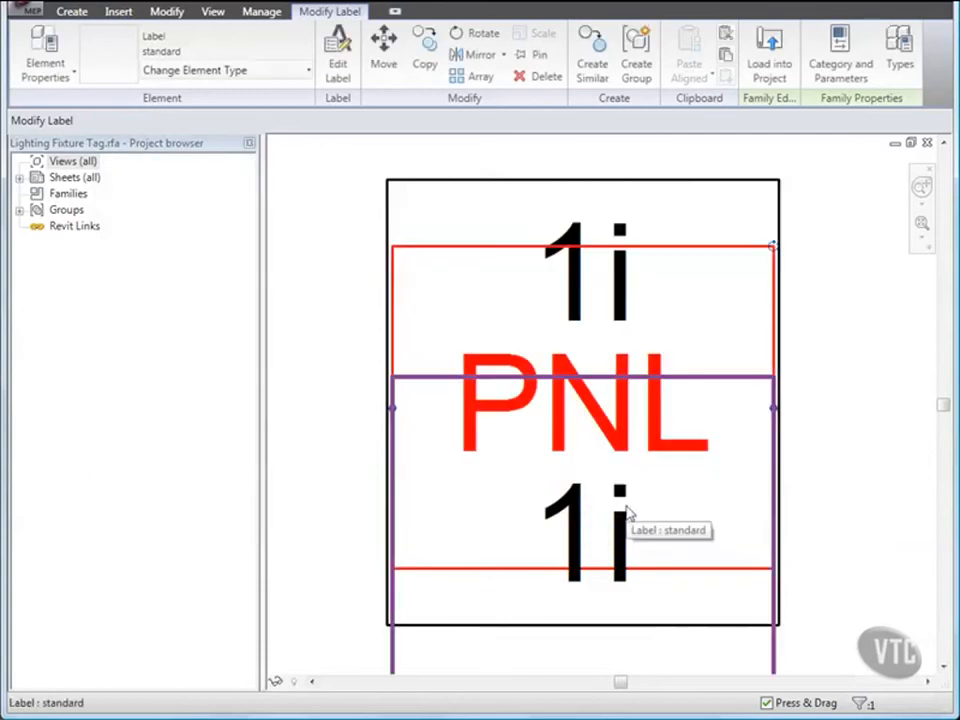
Replace the lowest label's Type Mark parameter with Circuit Number and set its sample value to ckt.
click(624, 593)
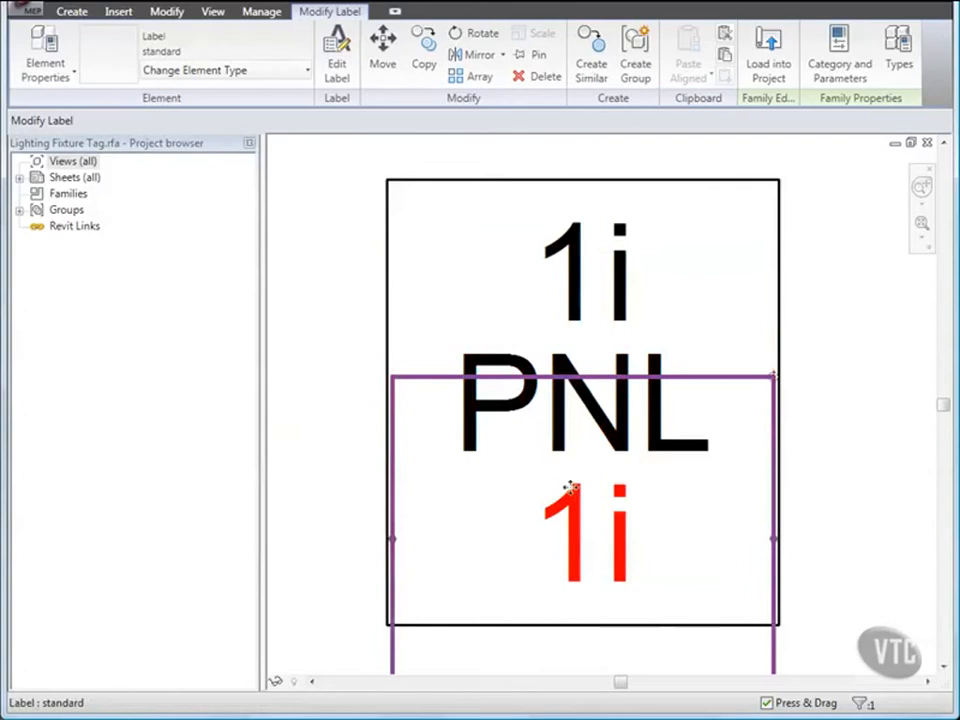
click(337, 68)
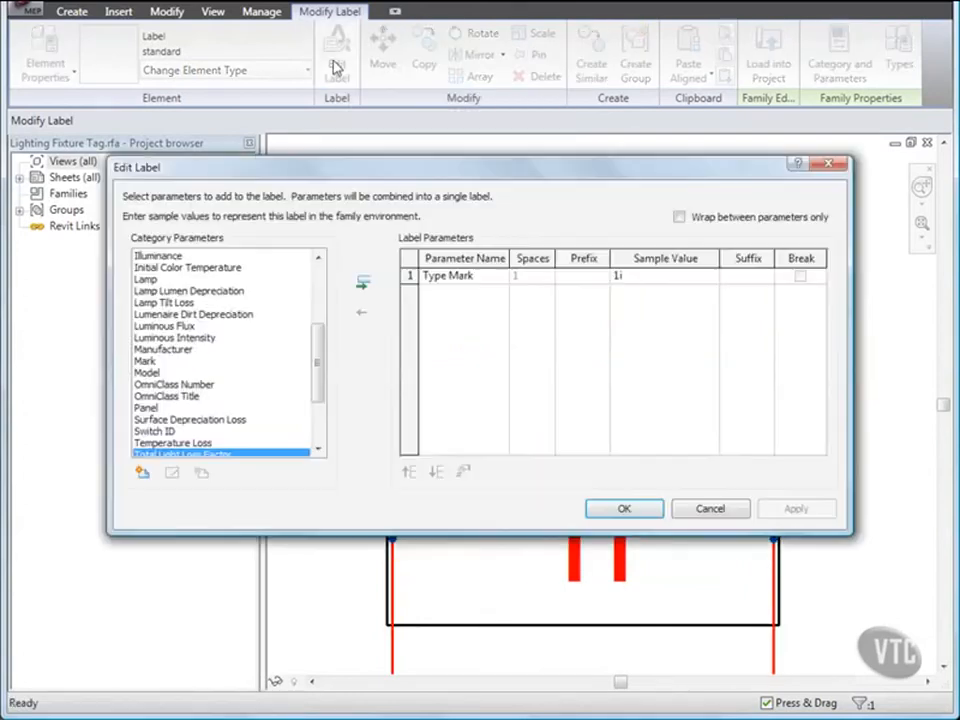
click(449, 280)
click(363, 311)
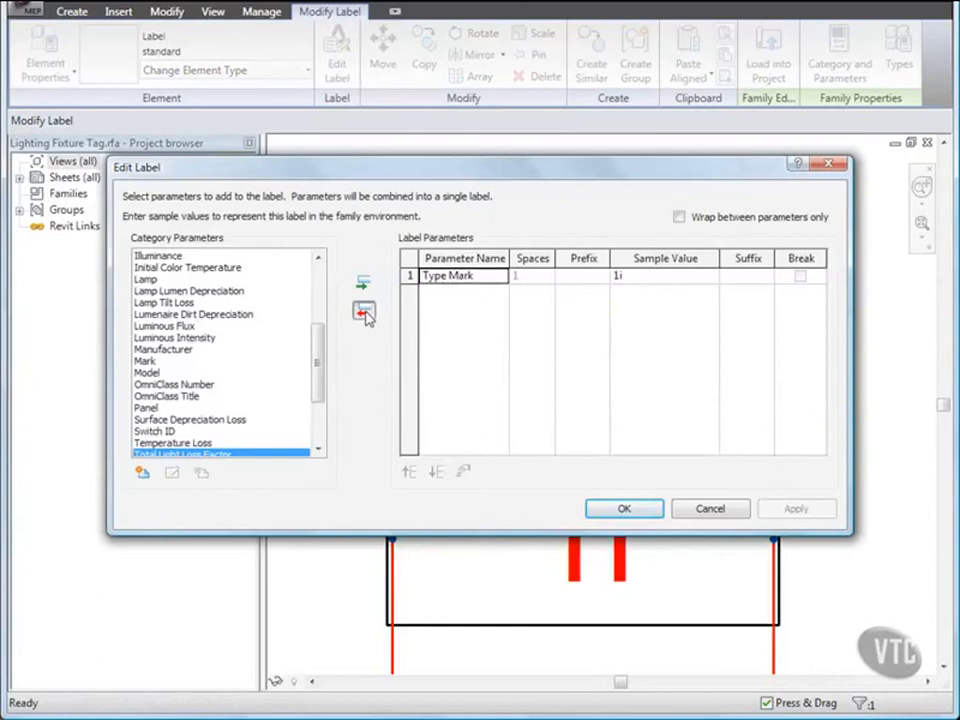
drag(321, 364, 321, 306)
click(205, 302)
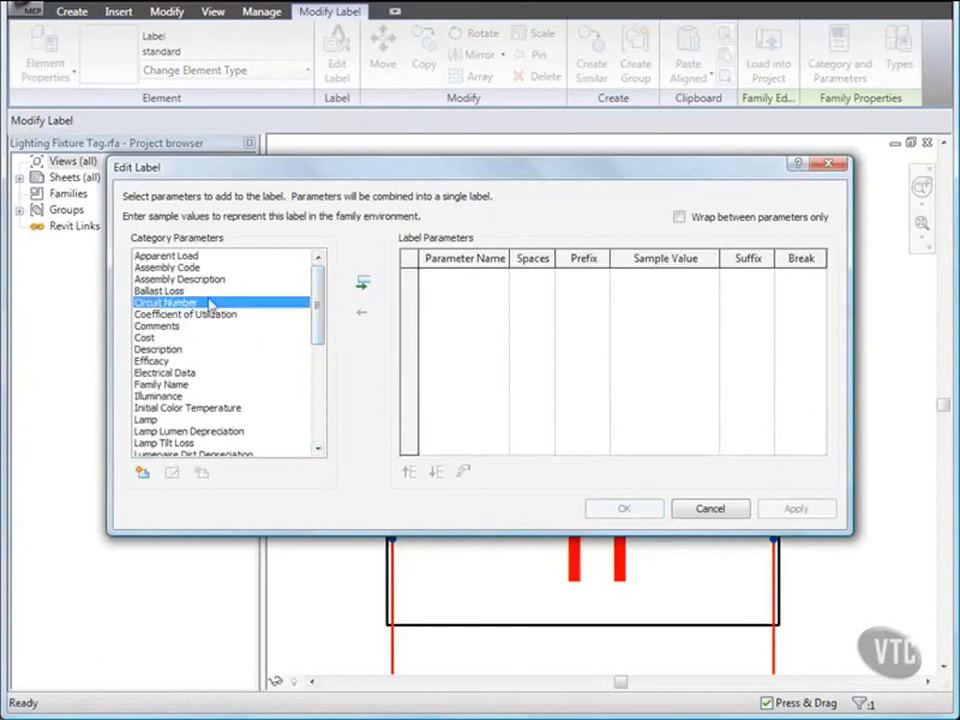
click(364, 285)
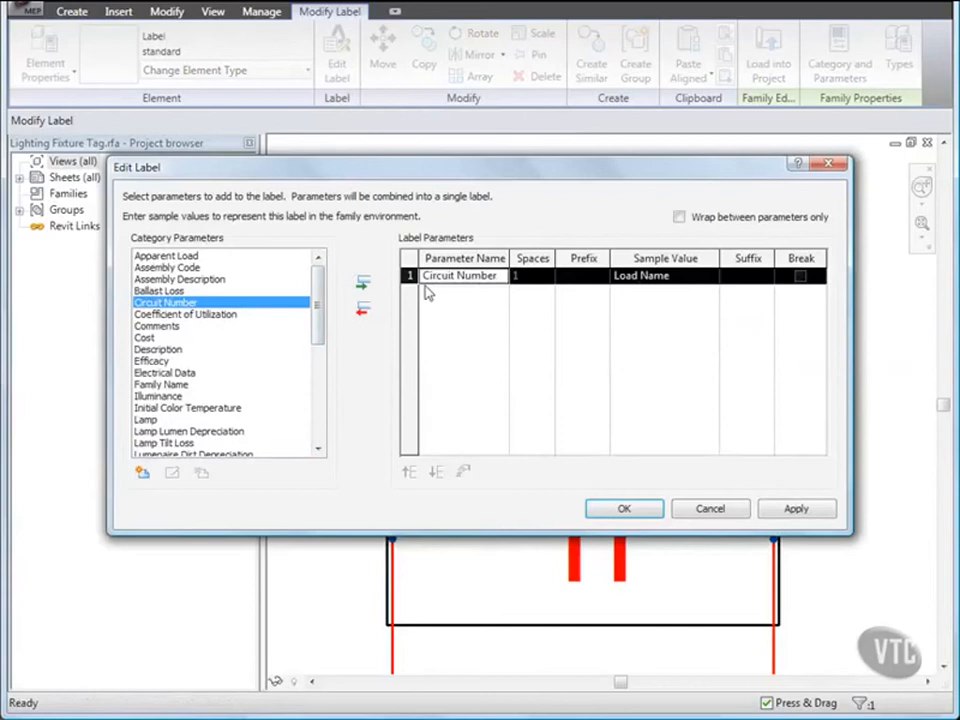
click(650, 276)
drag(664, 276, 585, 276)
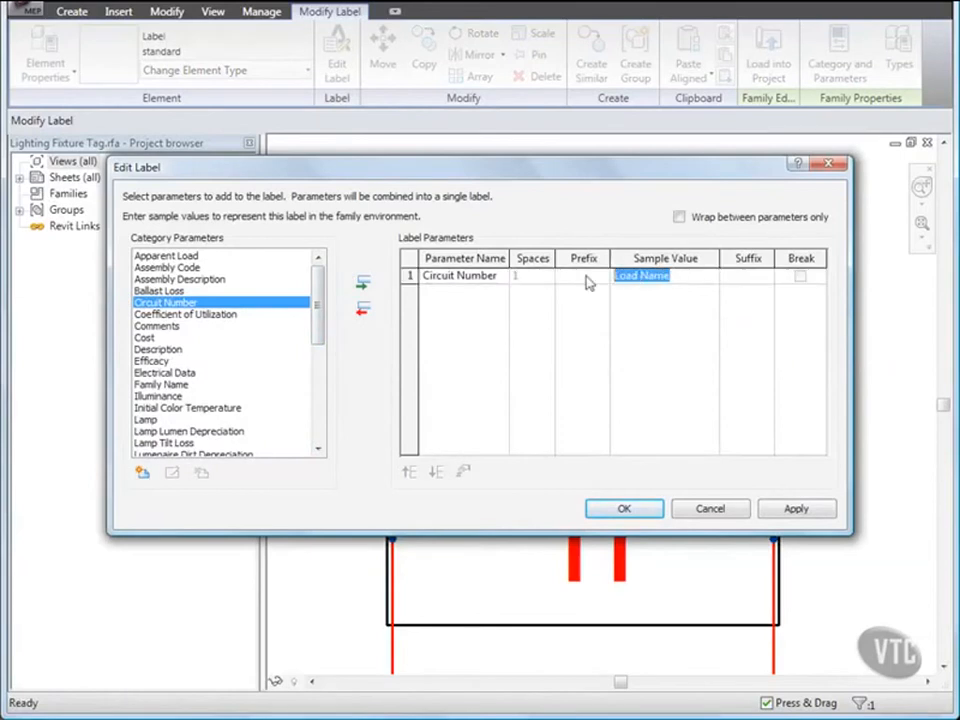
text(ck)
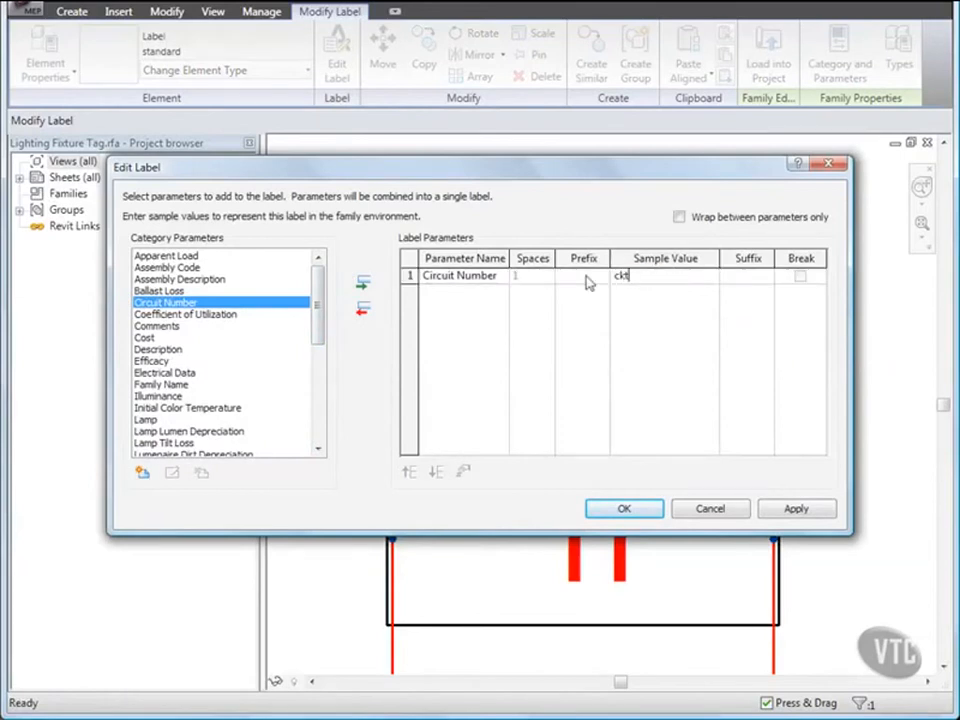
text(t)
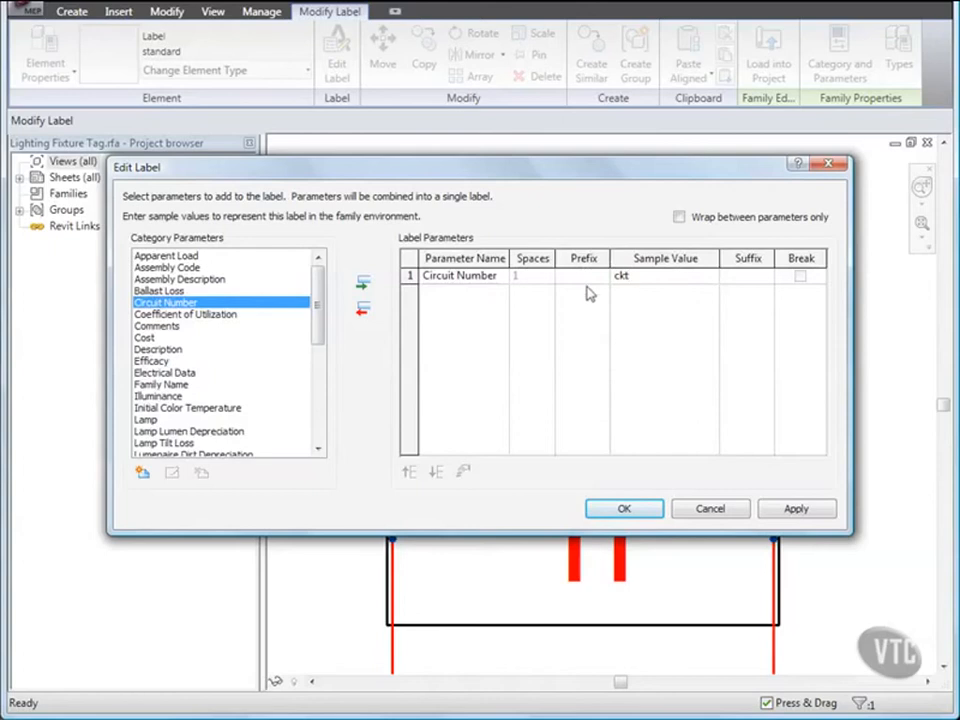
click(619, 513)
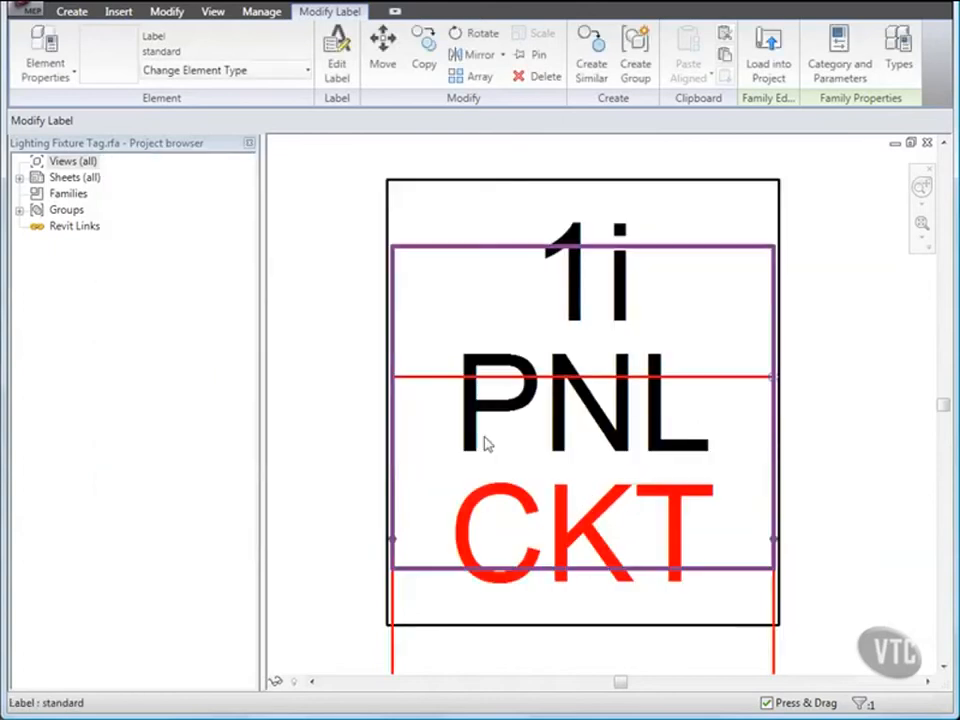
click(337, 375)
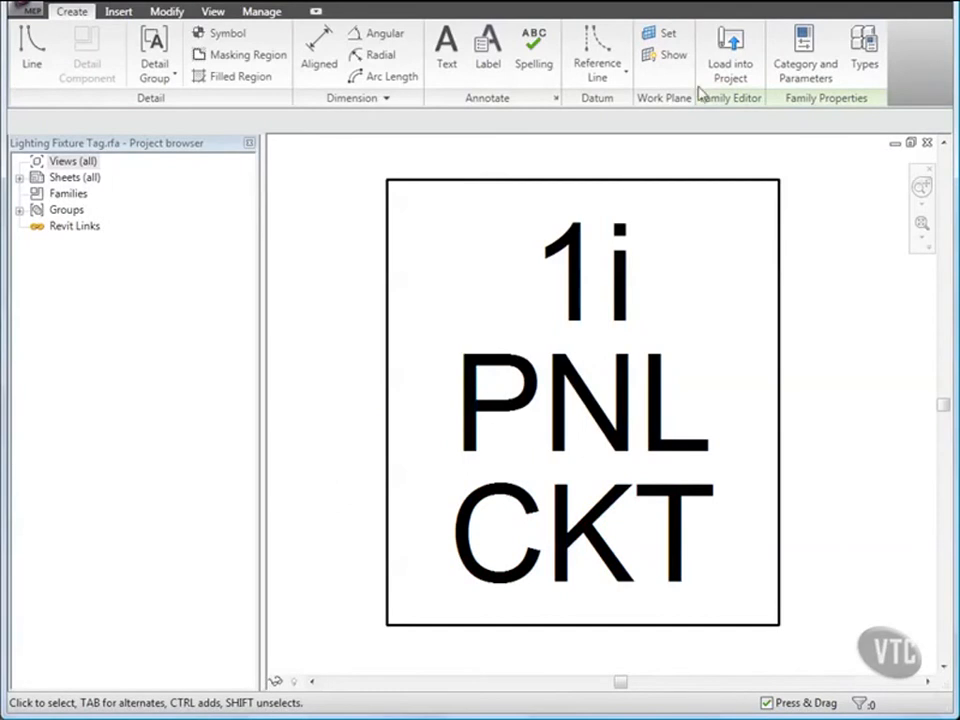
Load the modified Lighting Fixture Tag family into the sample project, overwriting the existing version and its parameter values.
click(727, 72)
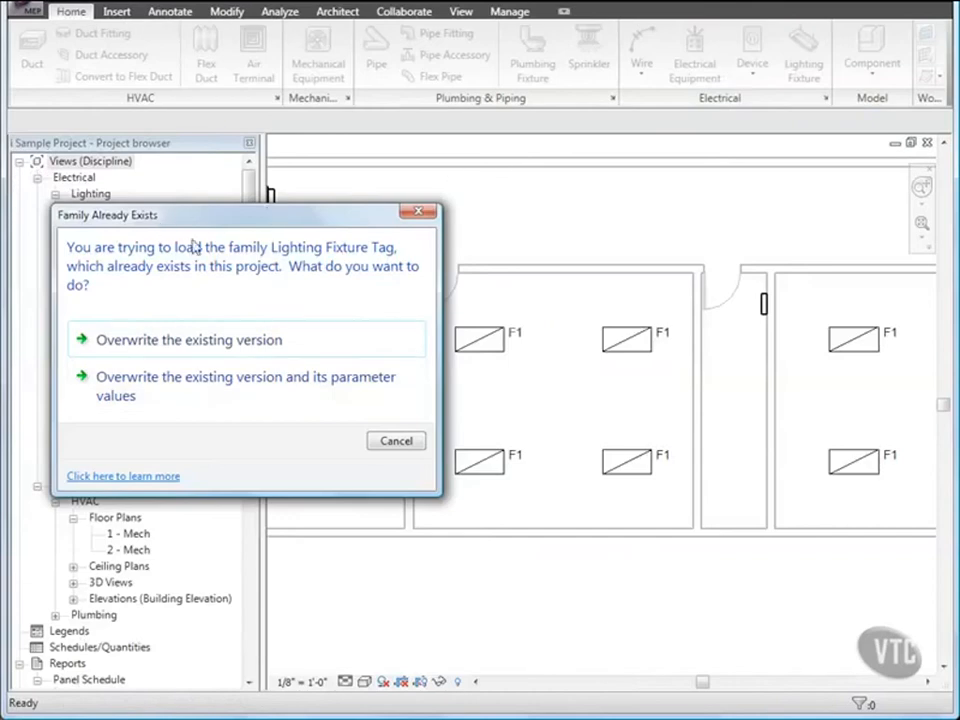
click(197, 389)
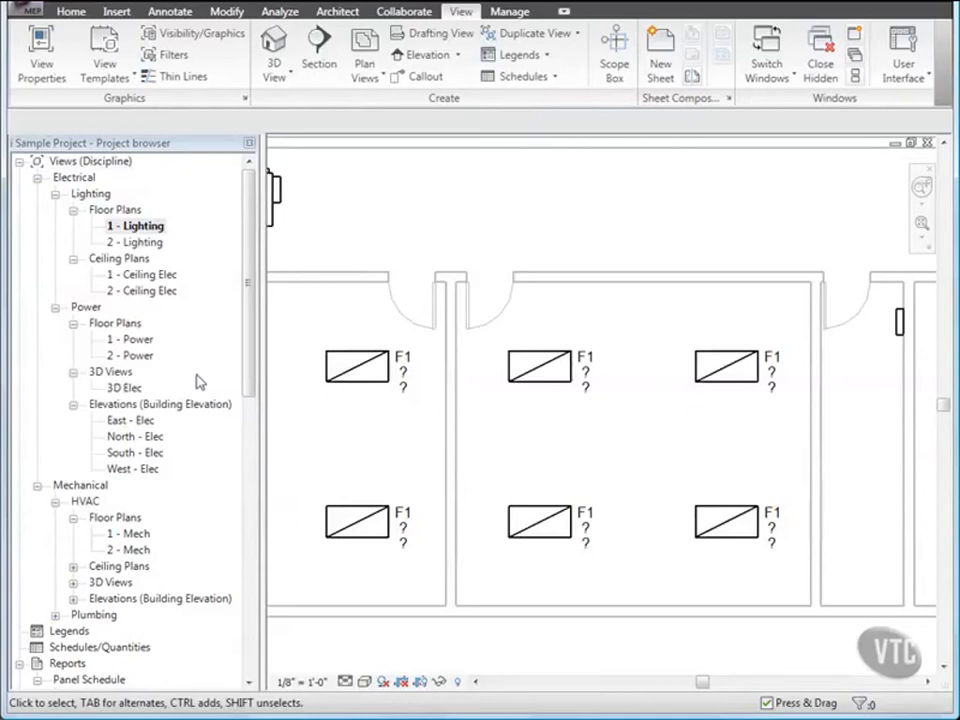
Close the sample project and the Lighting Fixture Tag family.
click(28, 9)
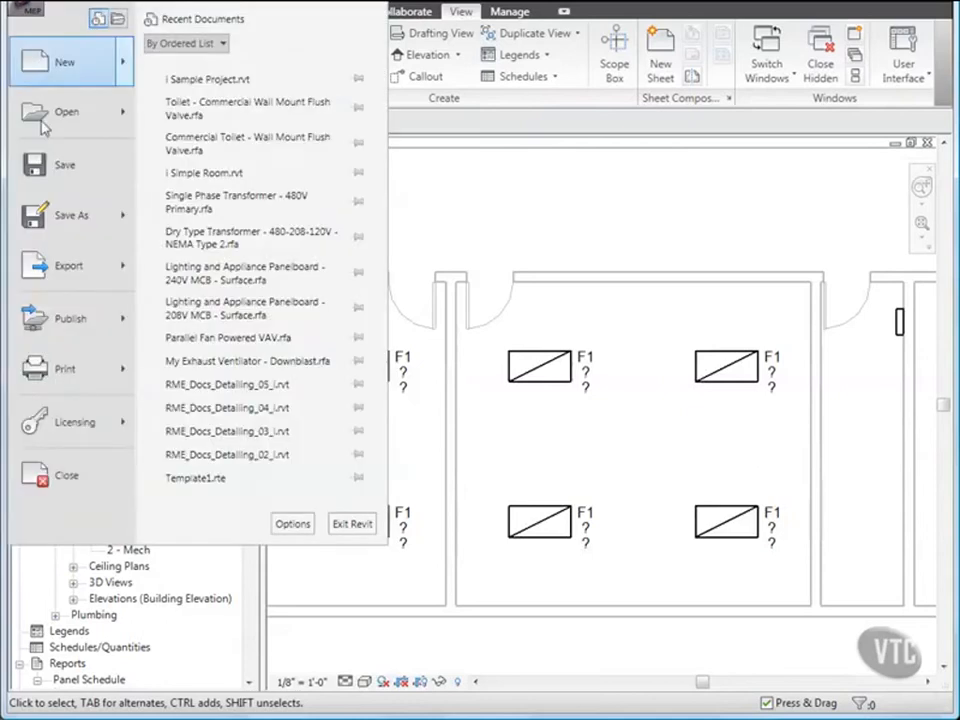
click(72, 475)
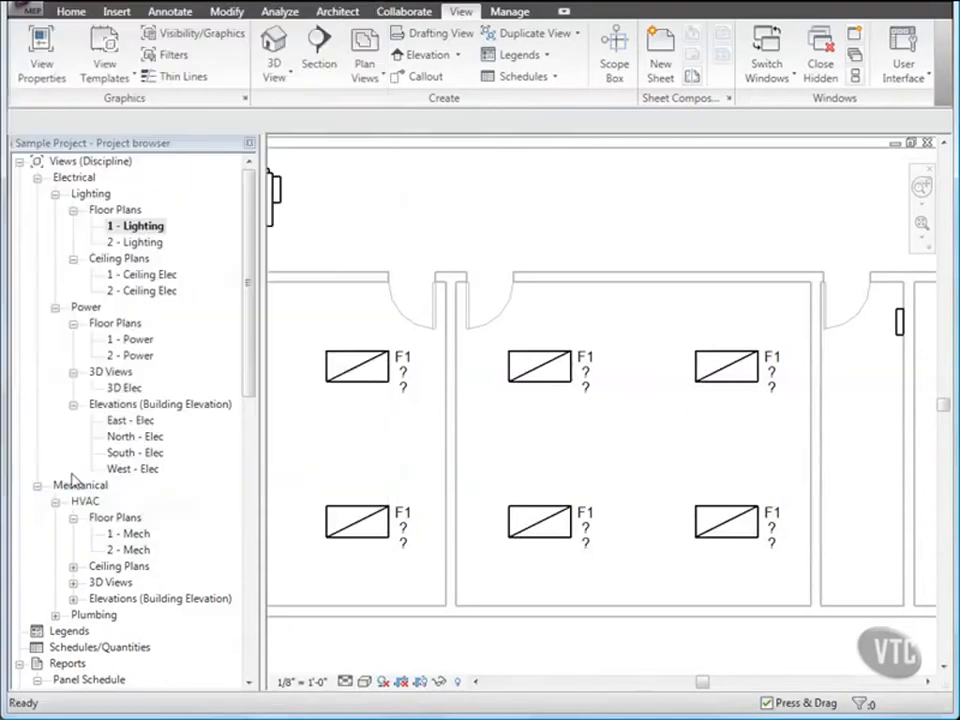
click(303, 397)
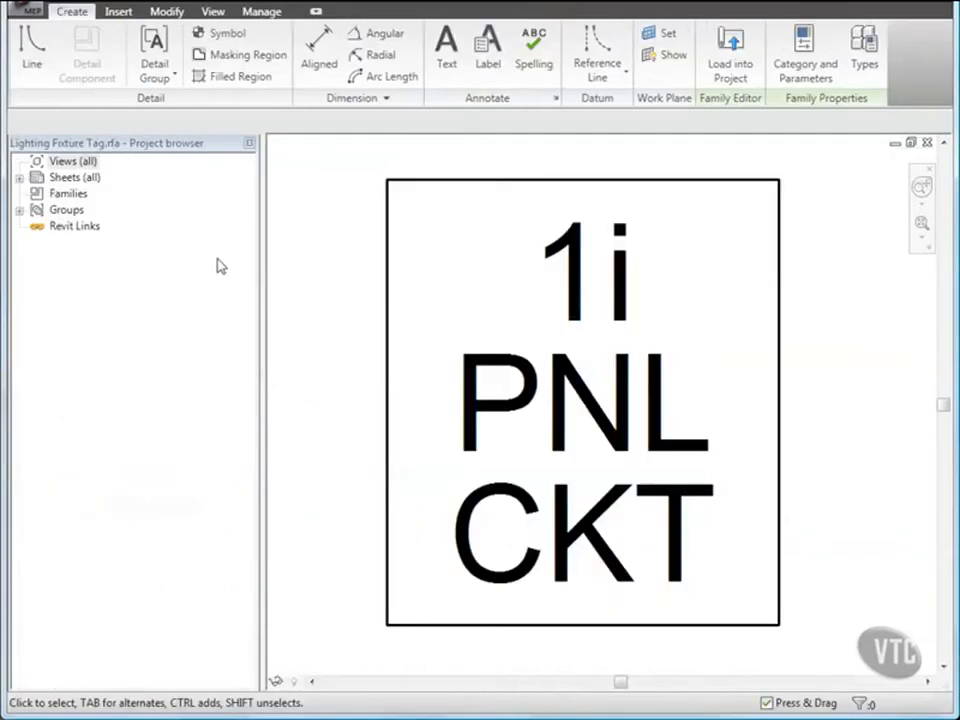
click(36, 20)
click(64, 470)
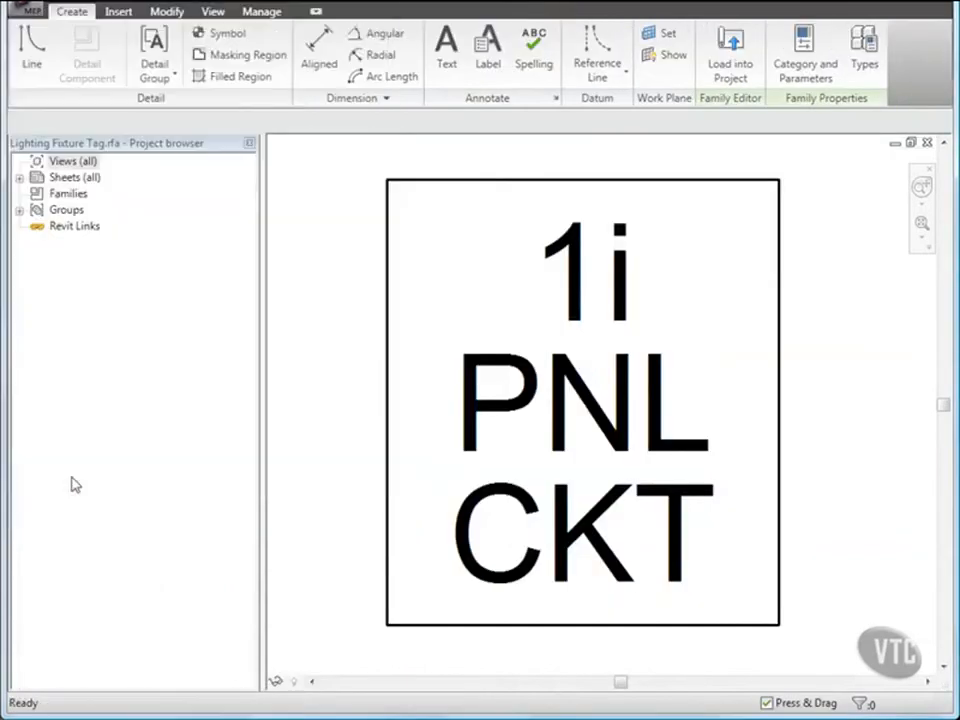
click(306, 398)
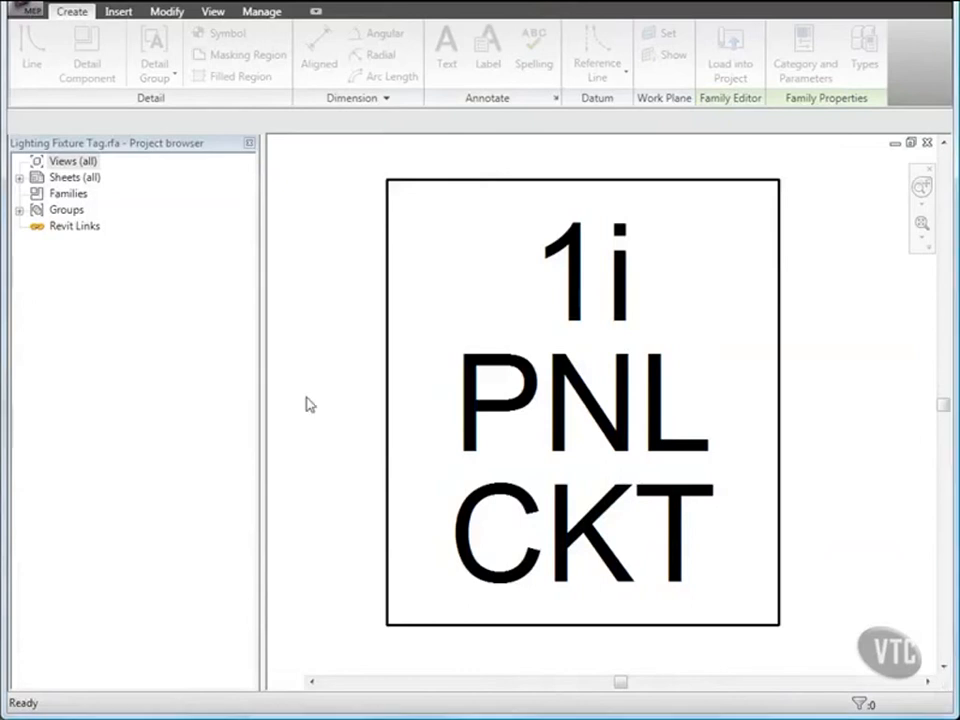
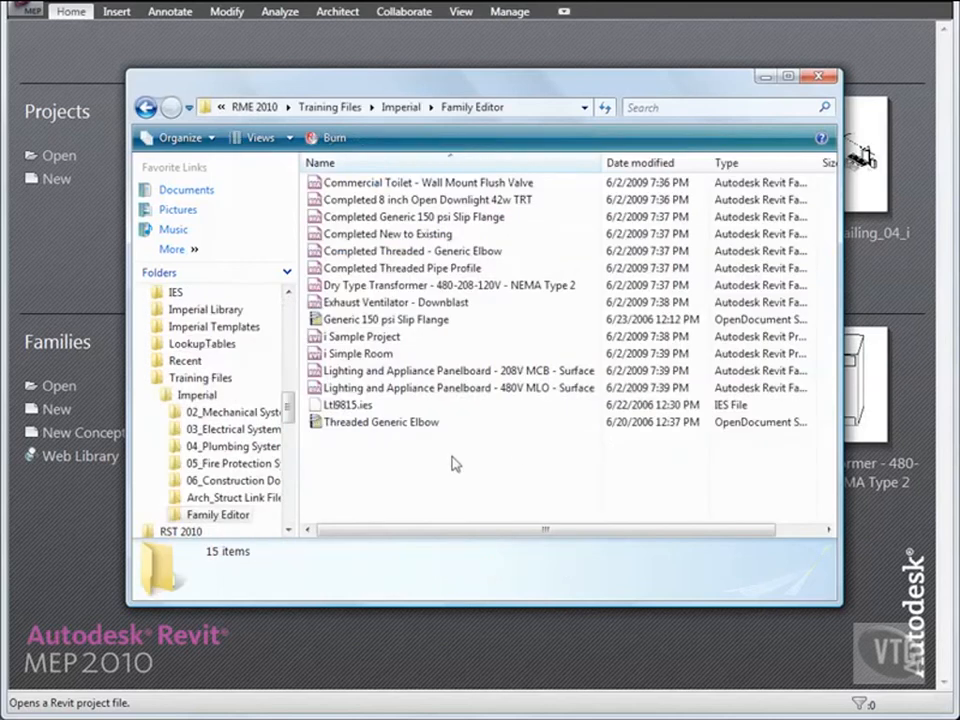
Copy Ltl9815.ies from the Family Editor training folder into the IES folder under RME 2010.
right_click(329, 405)
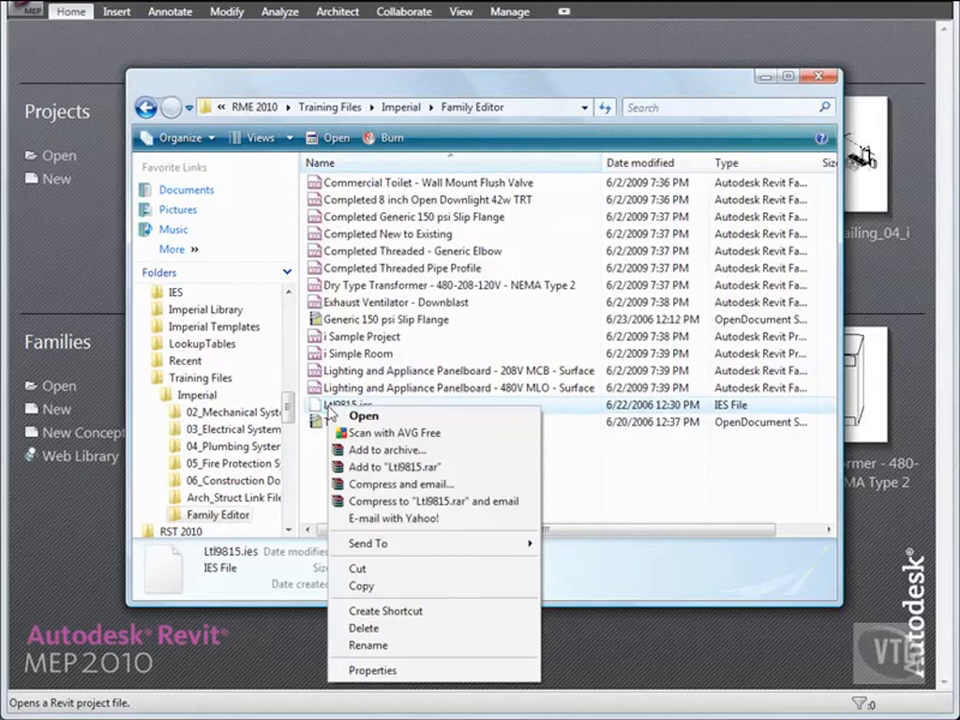
click(380, 587)
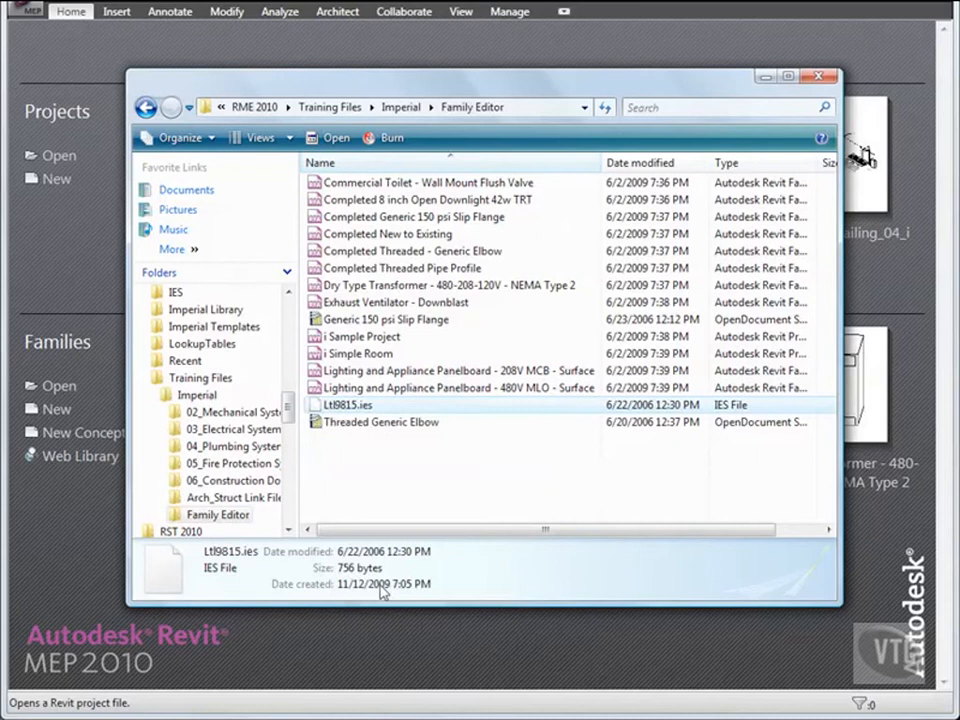
click(254, 107)
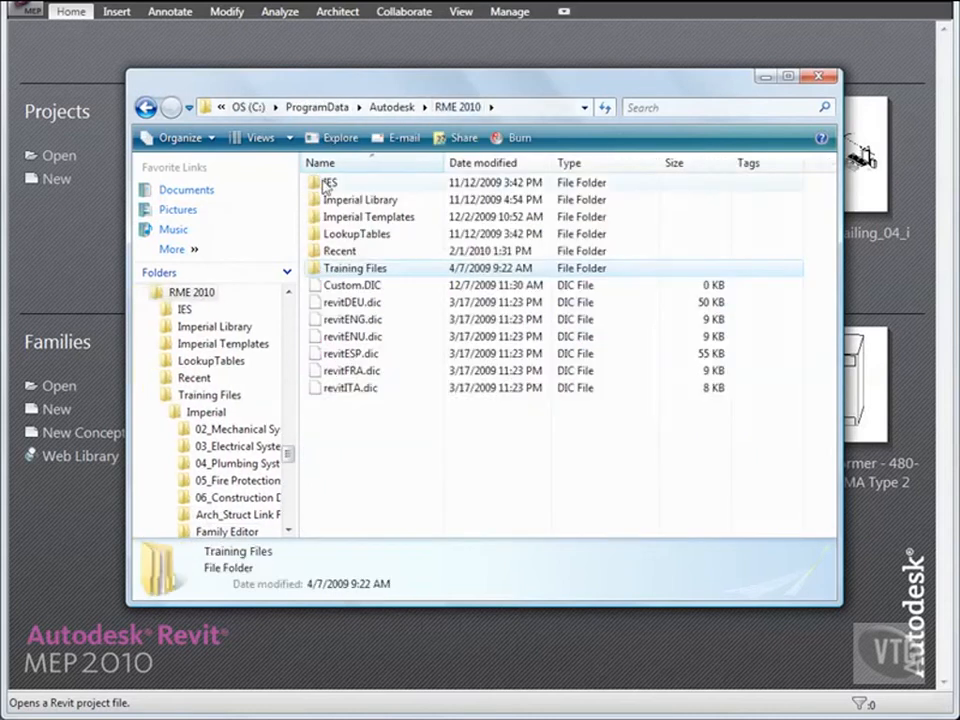
double_click(320, 182)
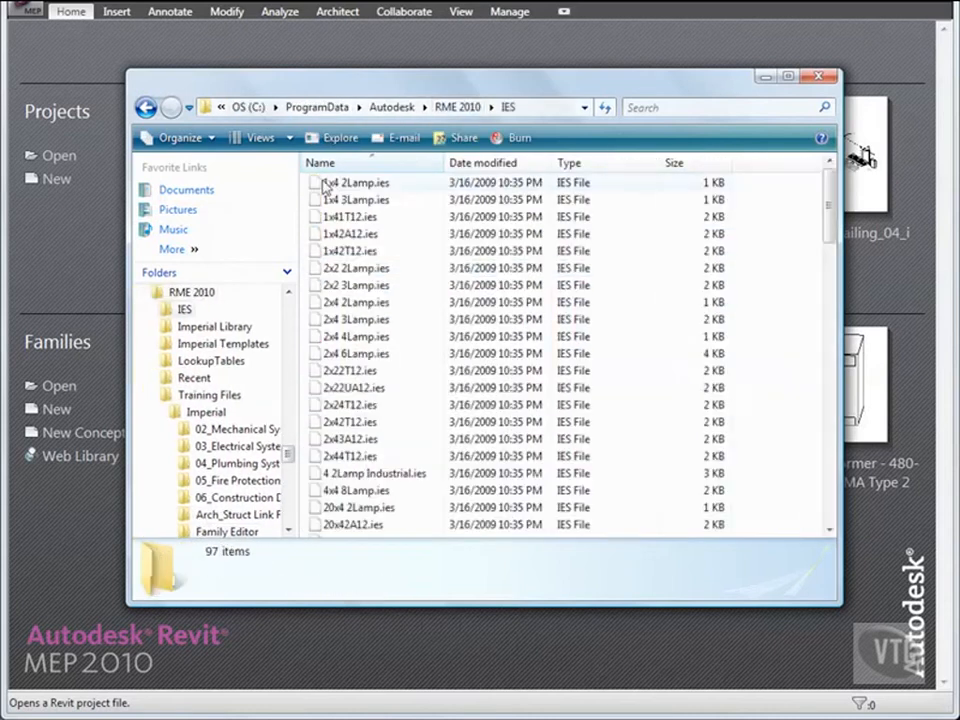
right_click(766, 292)
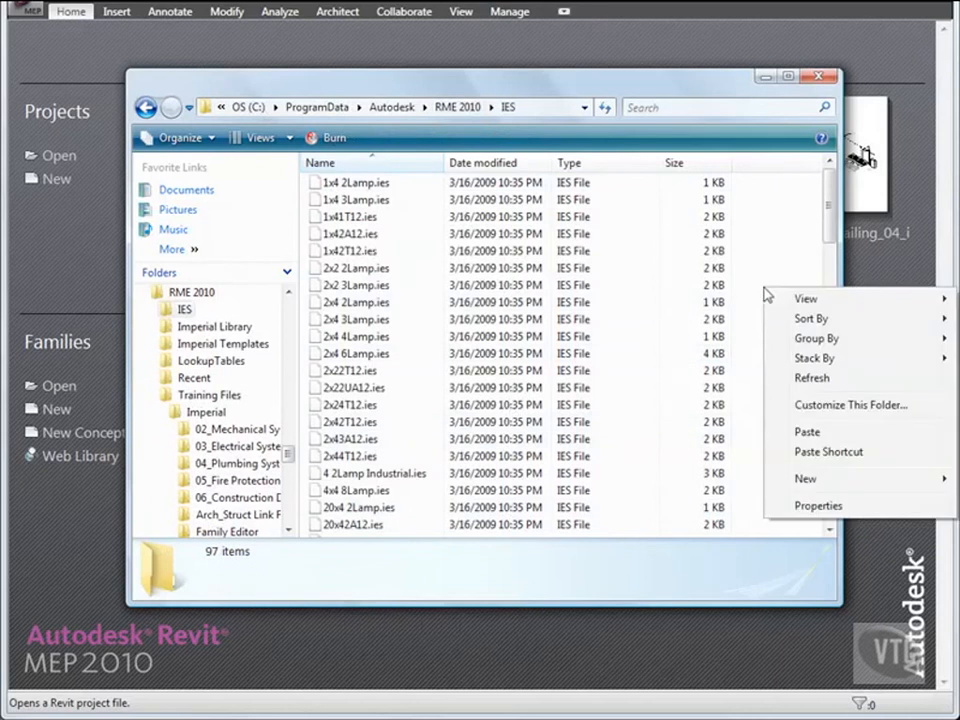
click(807, 432)
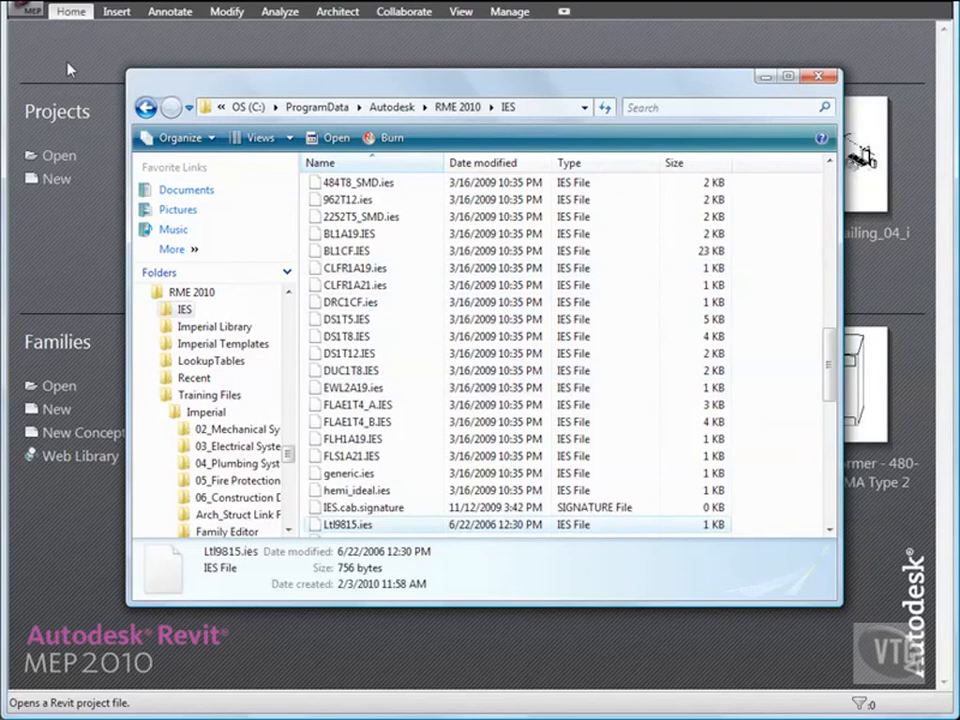
Create a new family from the Linear Lighting Fixture ceiling based template in Imperial Templates.
click(27, 17)
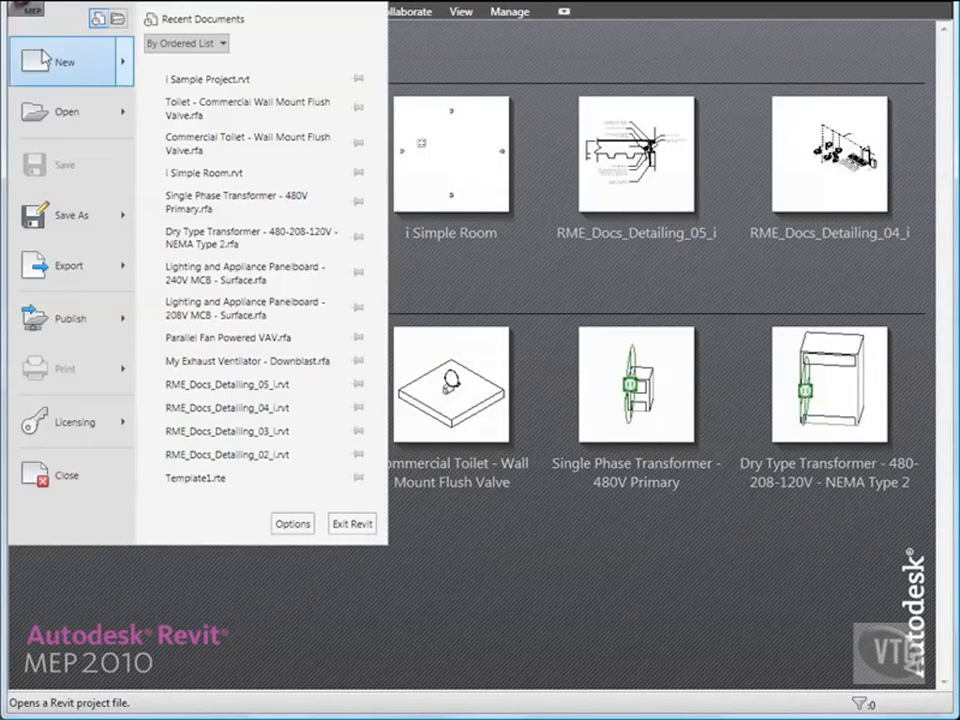
mouse_move(37, 48)
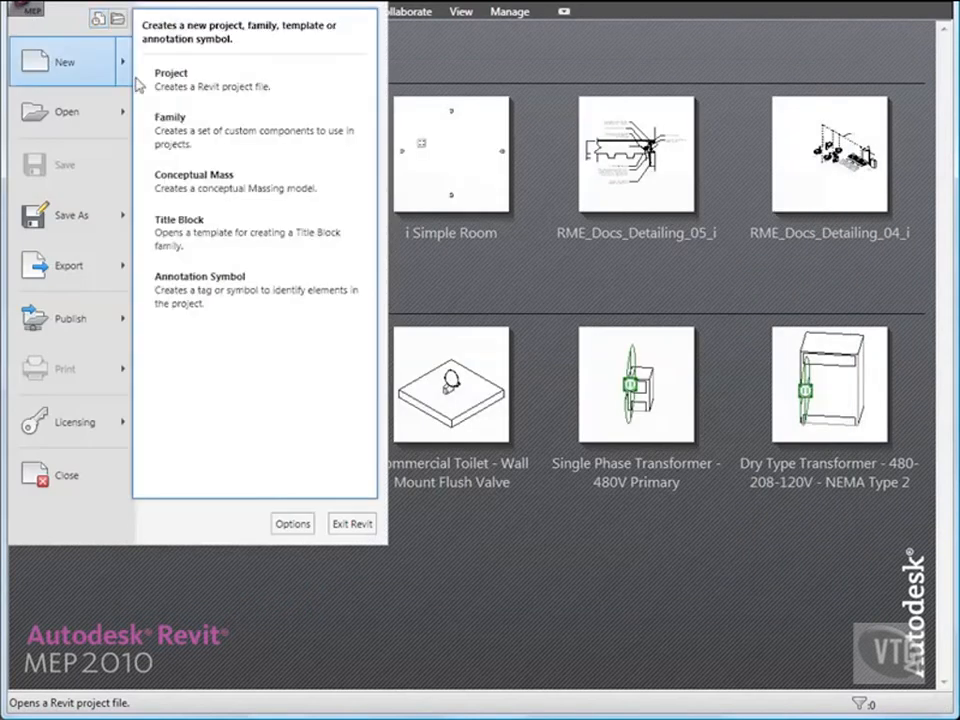
click(184, 133)
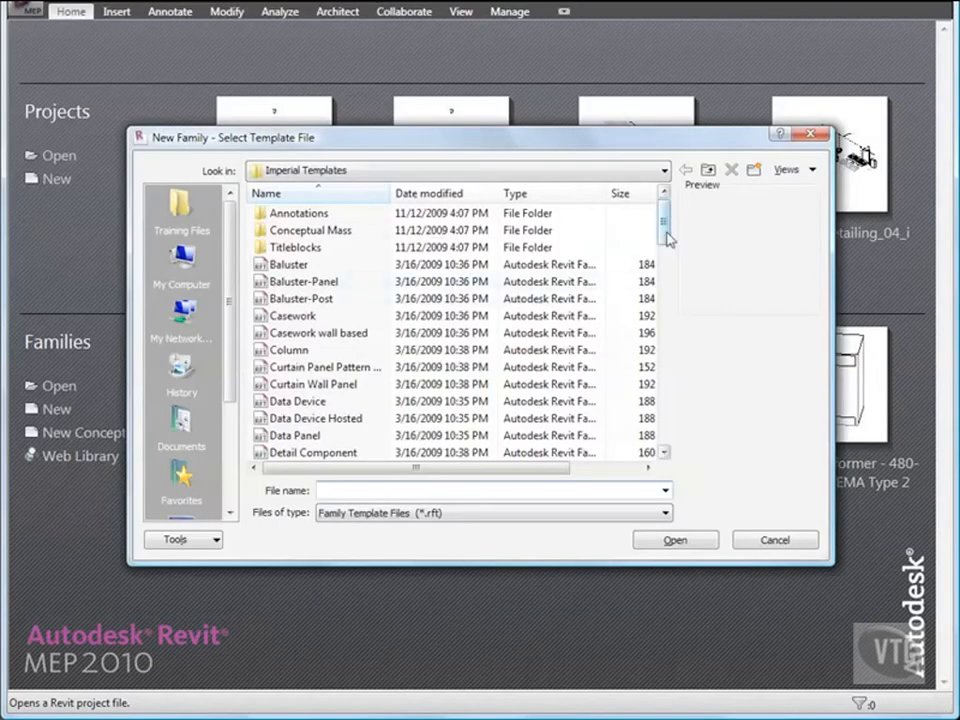
drag(666, 236, 668, 349)
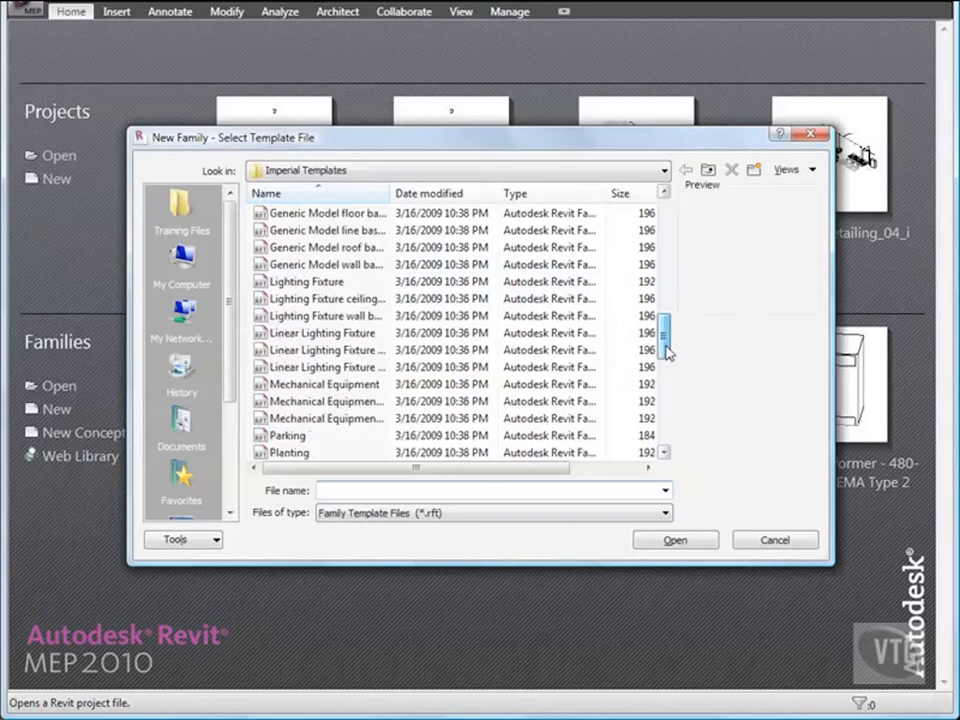
double_click(390, 193)
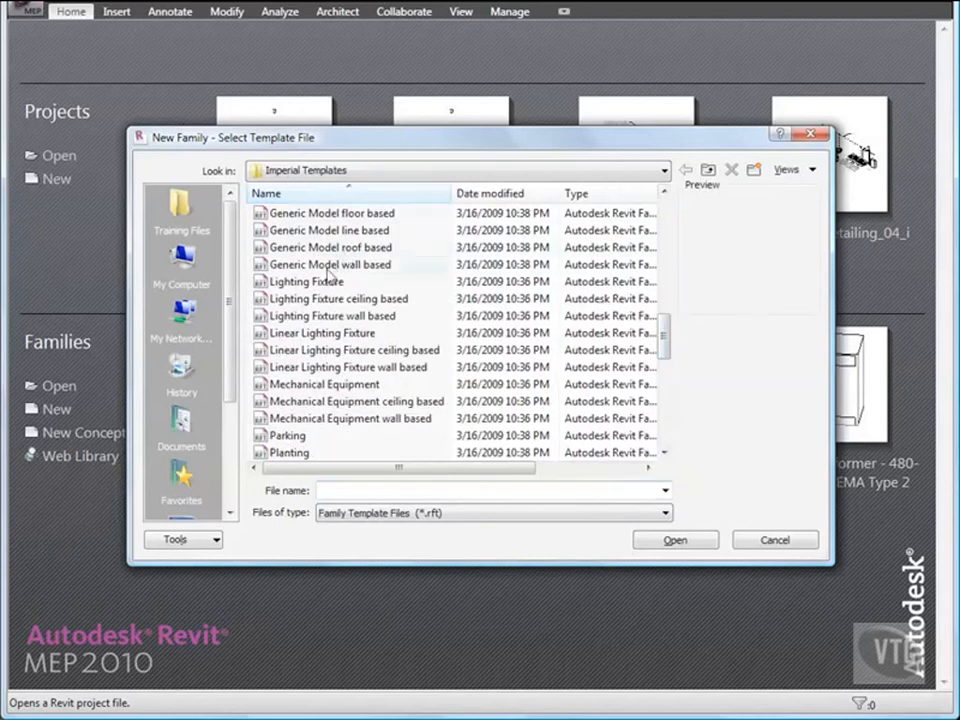
double_click(327, 352)
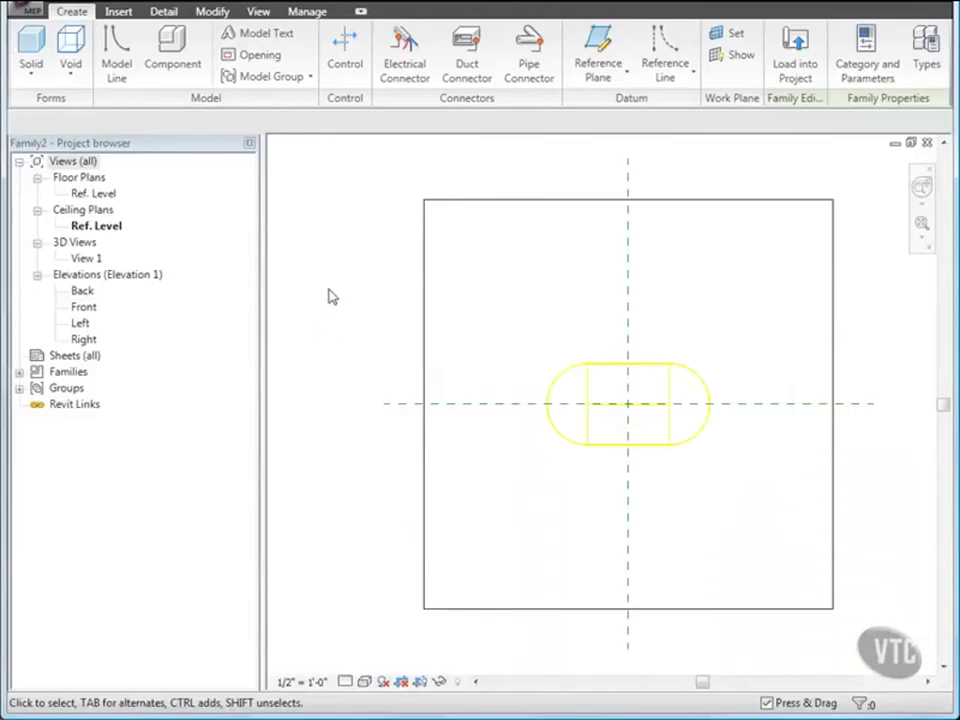
Review the new family's category and parameters and accept the Lighting Fixtures category settings.
click(314, 14)
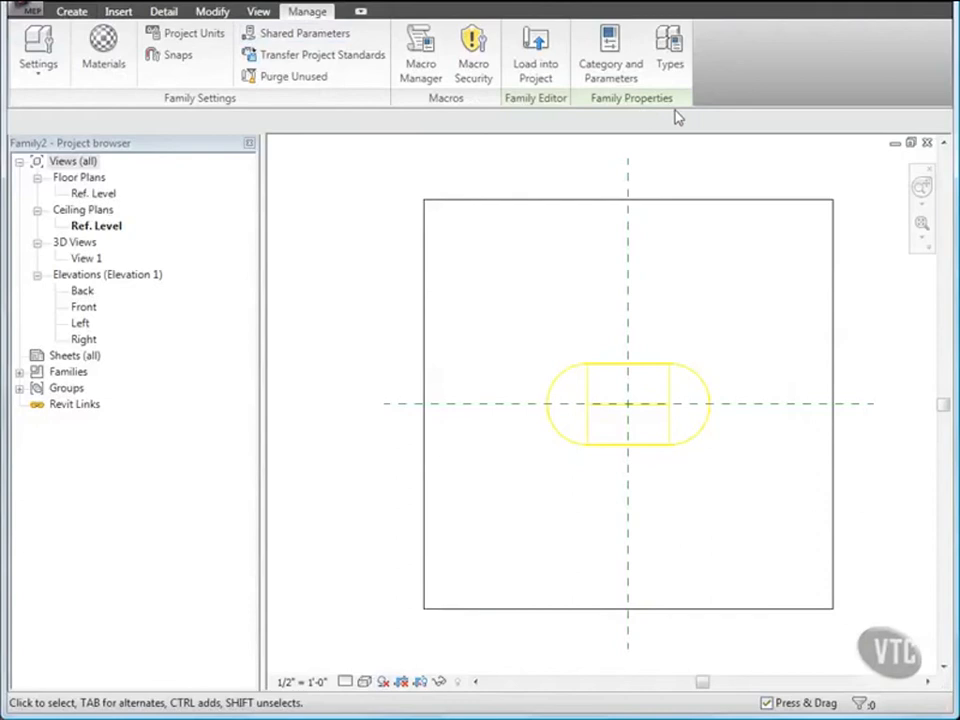
click(612, 60)
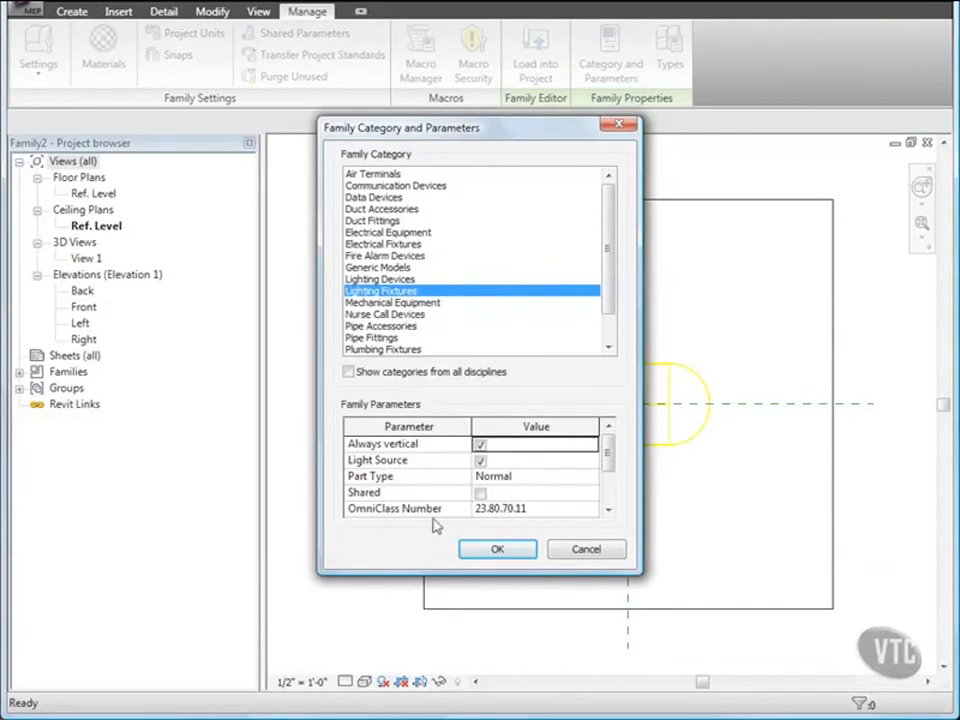
click(501, 553)
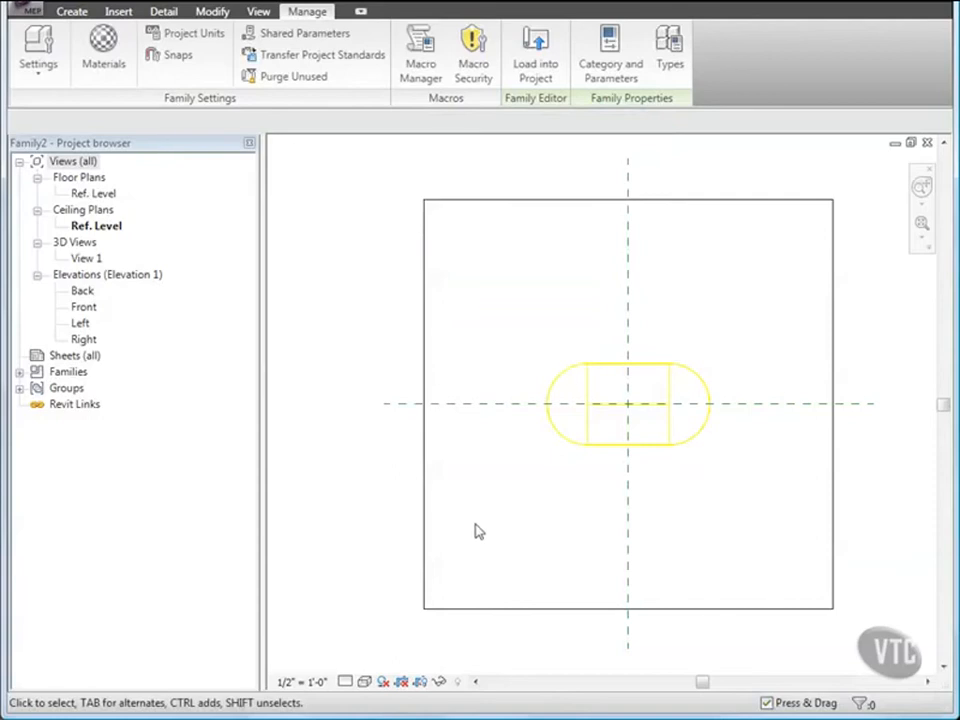
In the Front elevation, move the Light Source Elevation reference plane to about 4" above the ceiling plane.
click(82, 308)
double_click(83, 308)
scroll(406, 281, up, 3)
middle_drag(407, 279, 372, 411)
scroll(408, 401, up, 1)
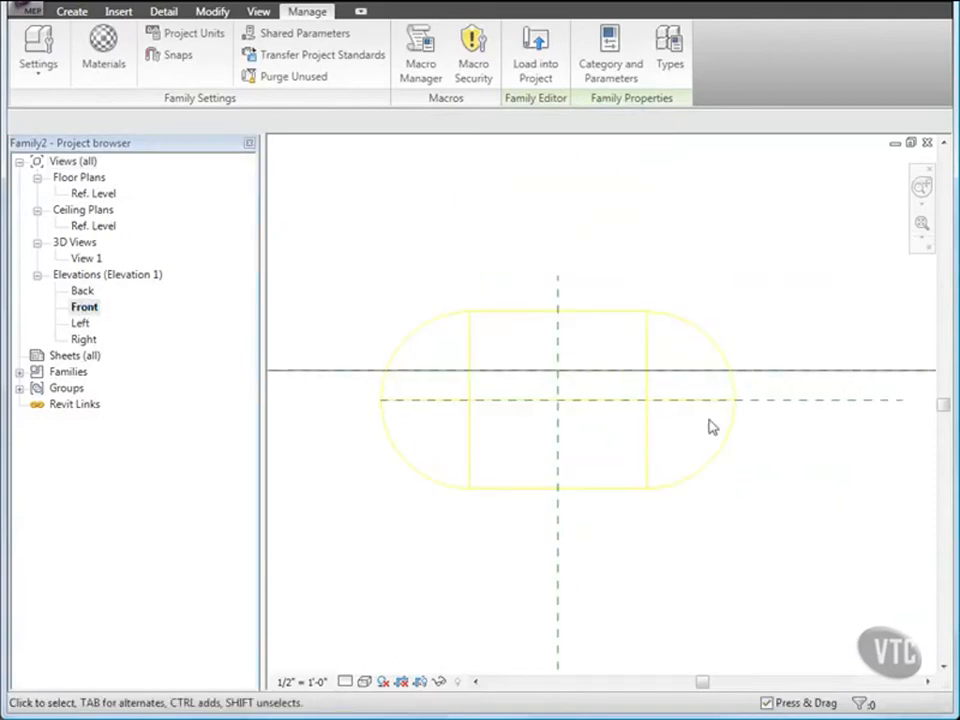
middle_drag(806, 441, 756, 441)
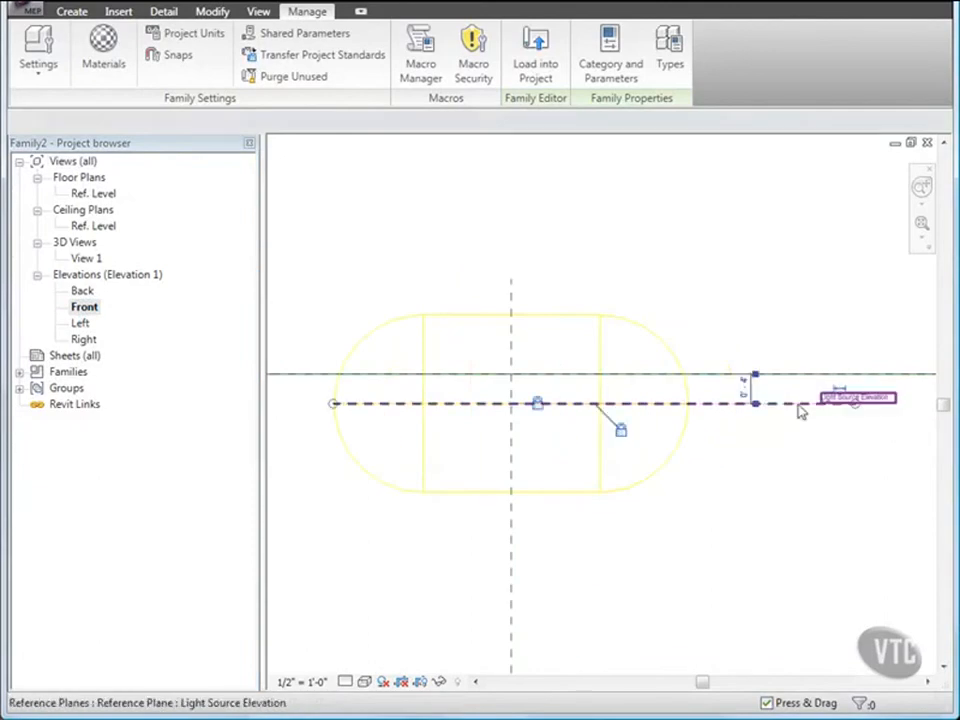
click(800, 410)
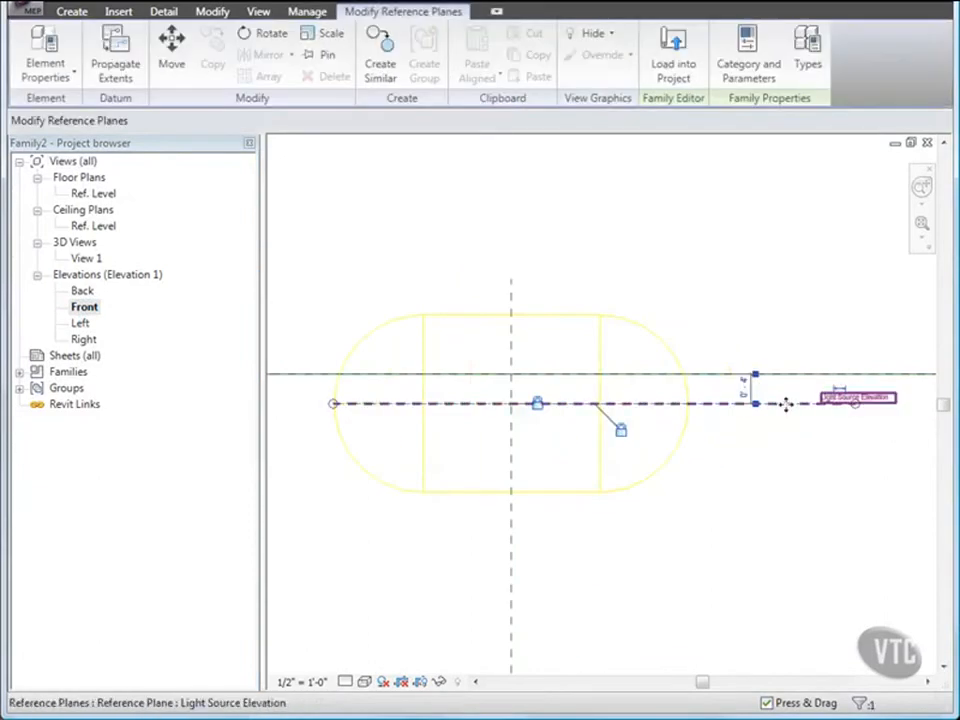
drag(786, 404, 786, 344)
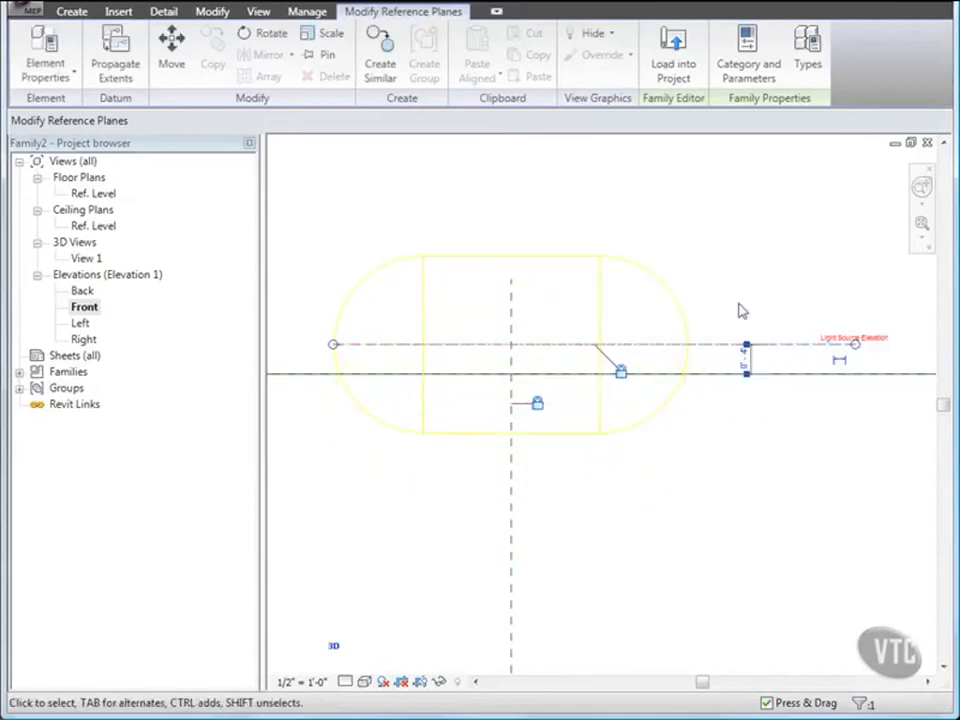
Save the family to the Desktop as 8 inch Open Downlight 42w TRT.
click(30, 12)
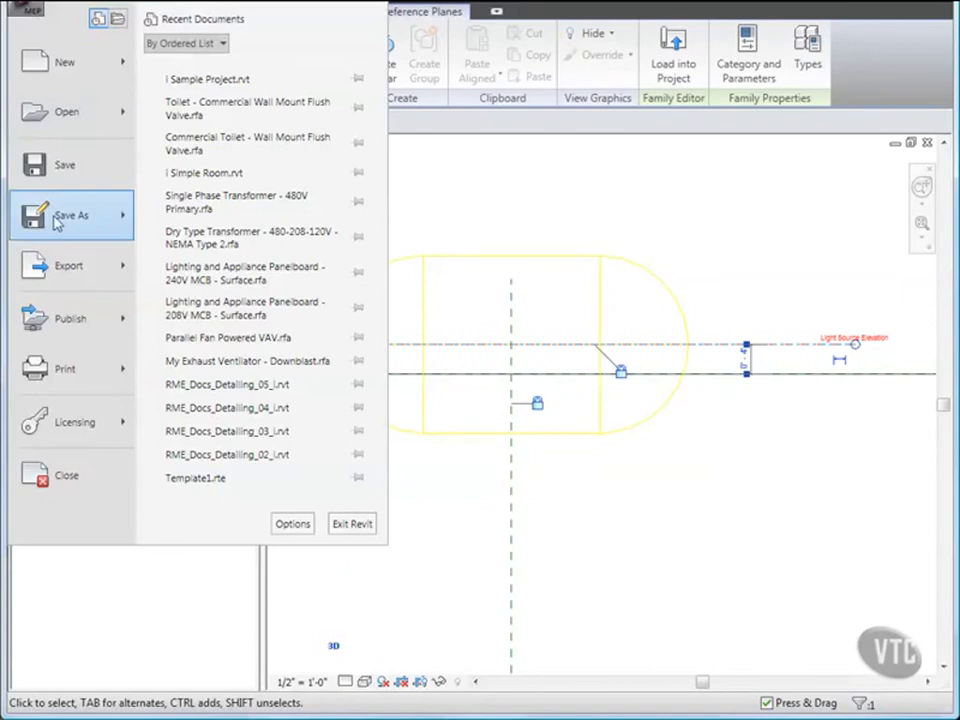
mouse_move(57, 222)
click(193, 122)
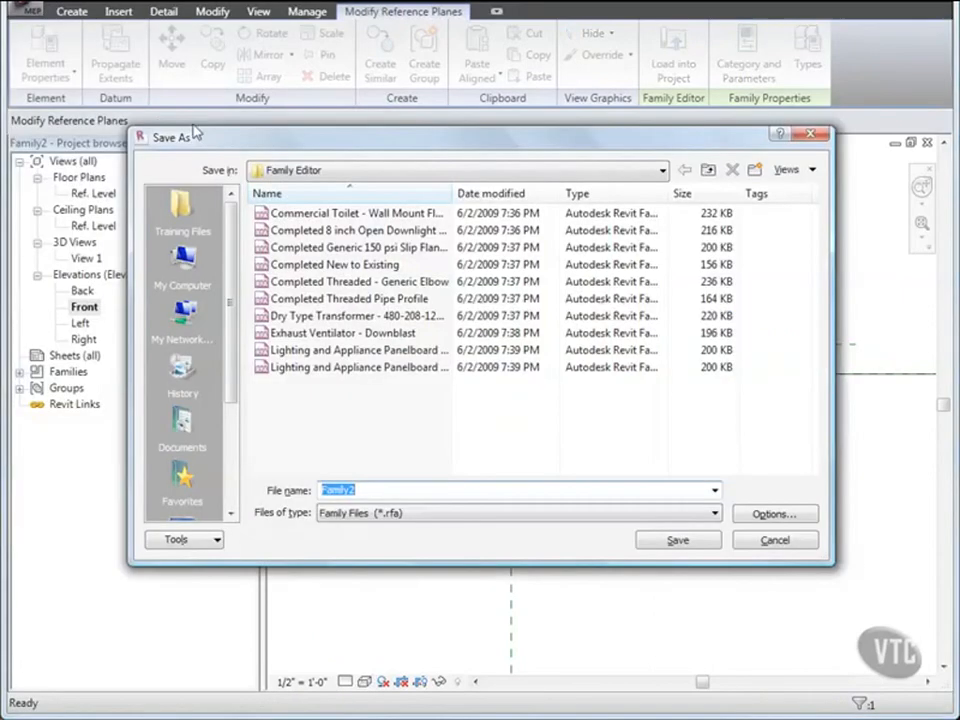
drag(232, 262, 236, 366)
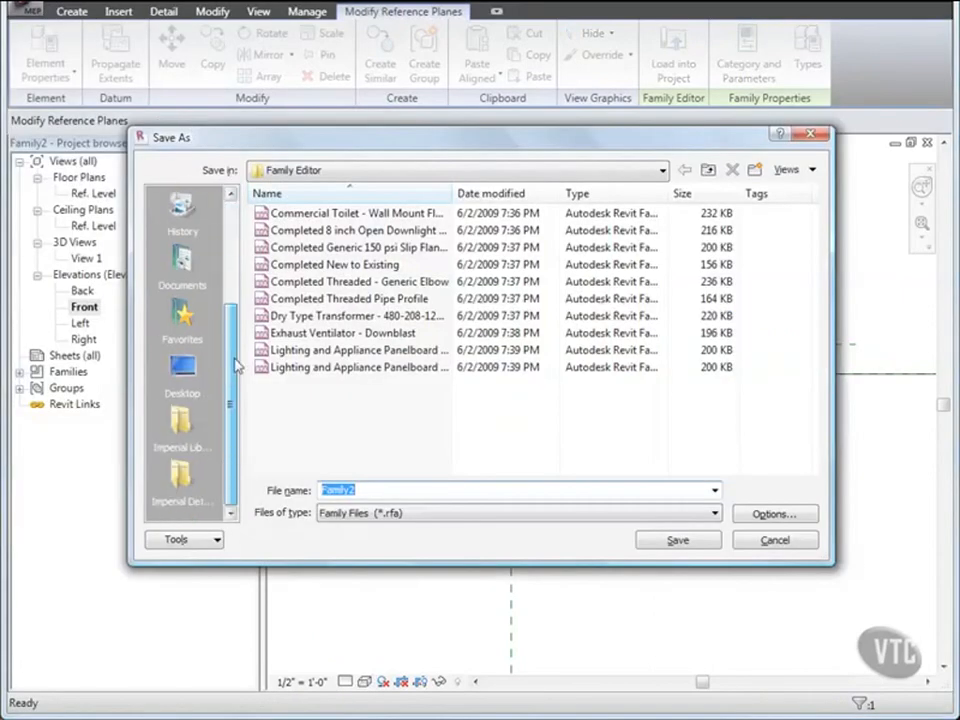
click(182, 370)
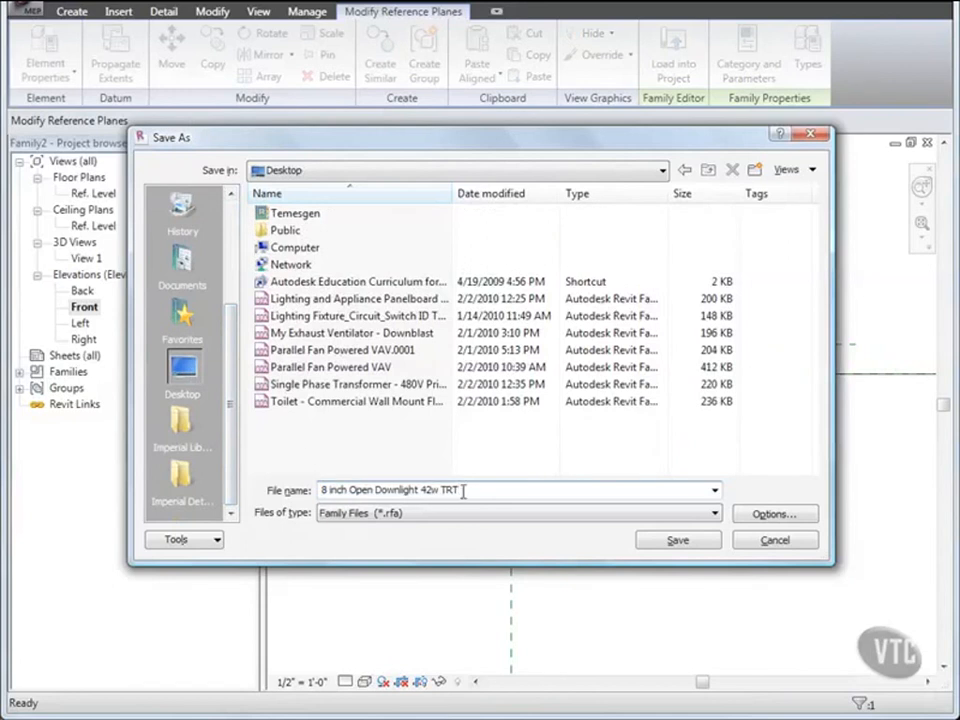
click(673, 541)
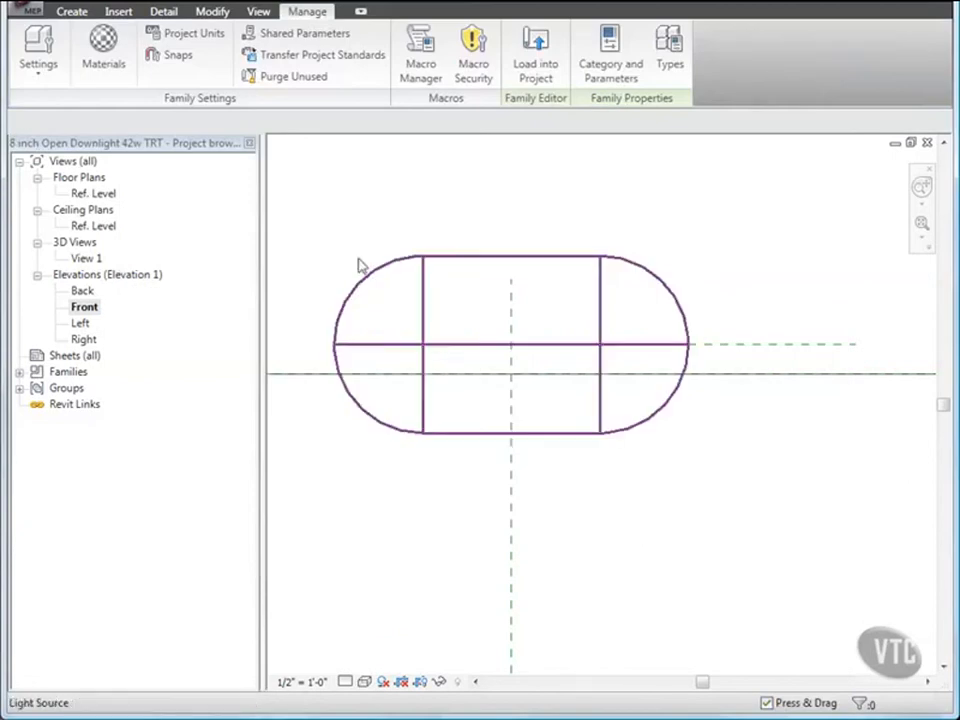
Start a solid revolve and sketch a 4" horizontal line from the light source axis, 8" down to the ceiling, and about 1" outward.
click(73, 13)
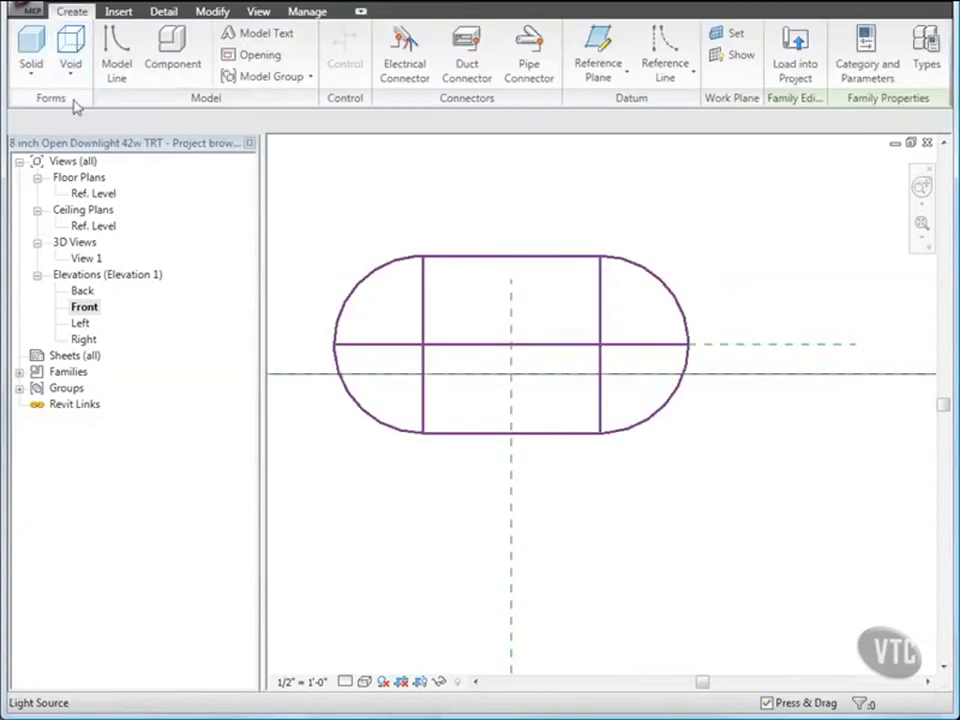
click(32, 68)
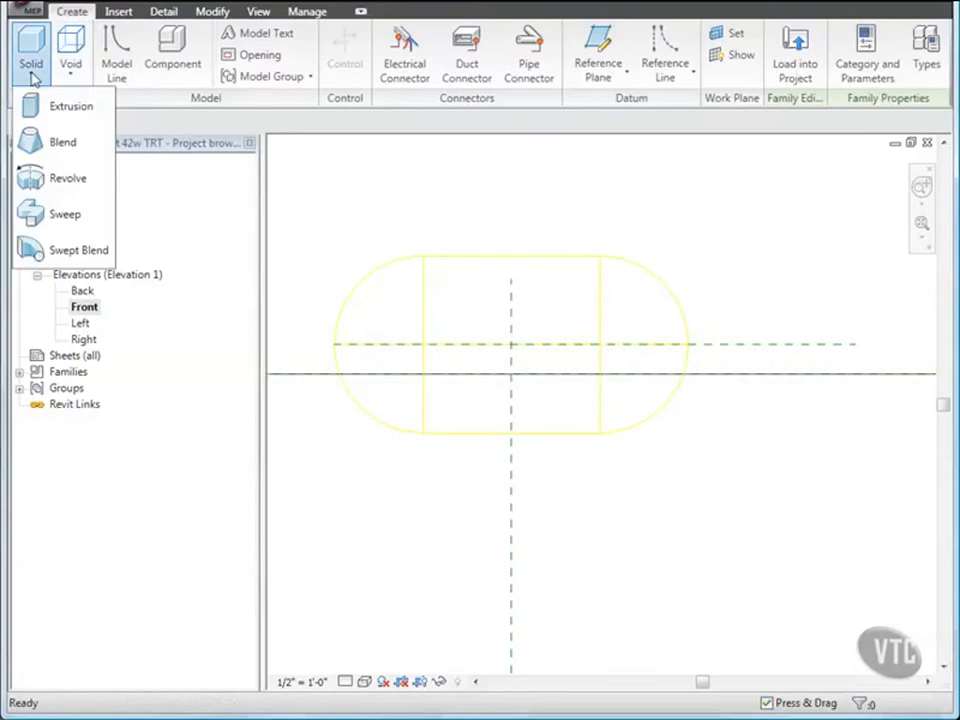
click(68, 178)
scroll(488, 345, up, 3)
scroll(490, 330, up, 2)
middle_drag(495, 309, 591, 422)
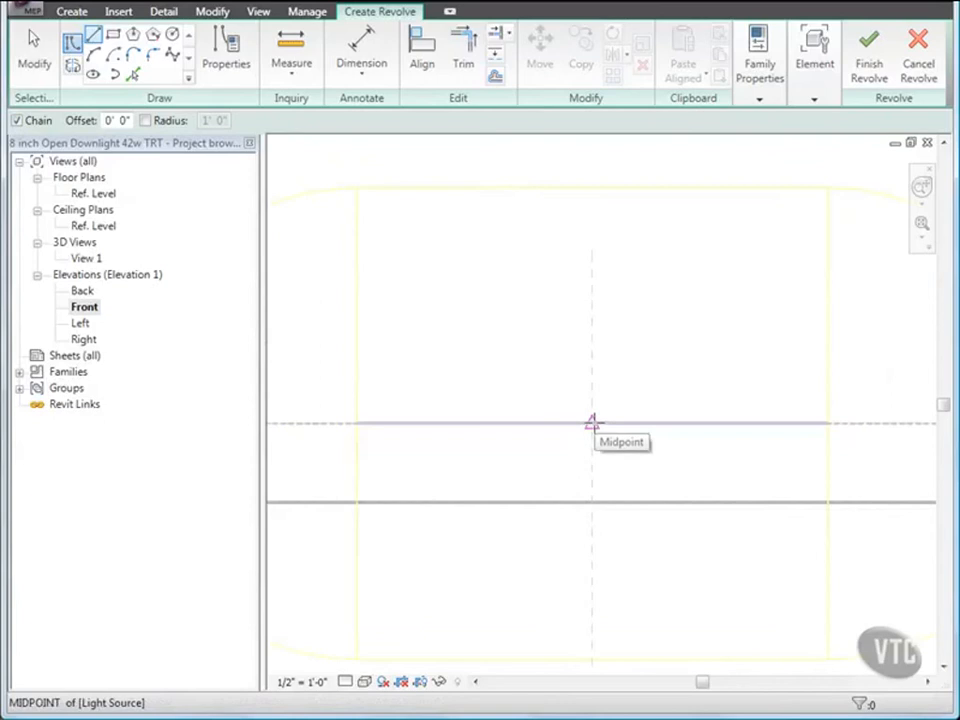
click(592, 422)
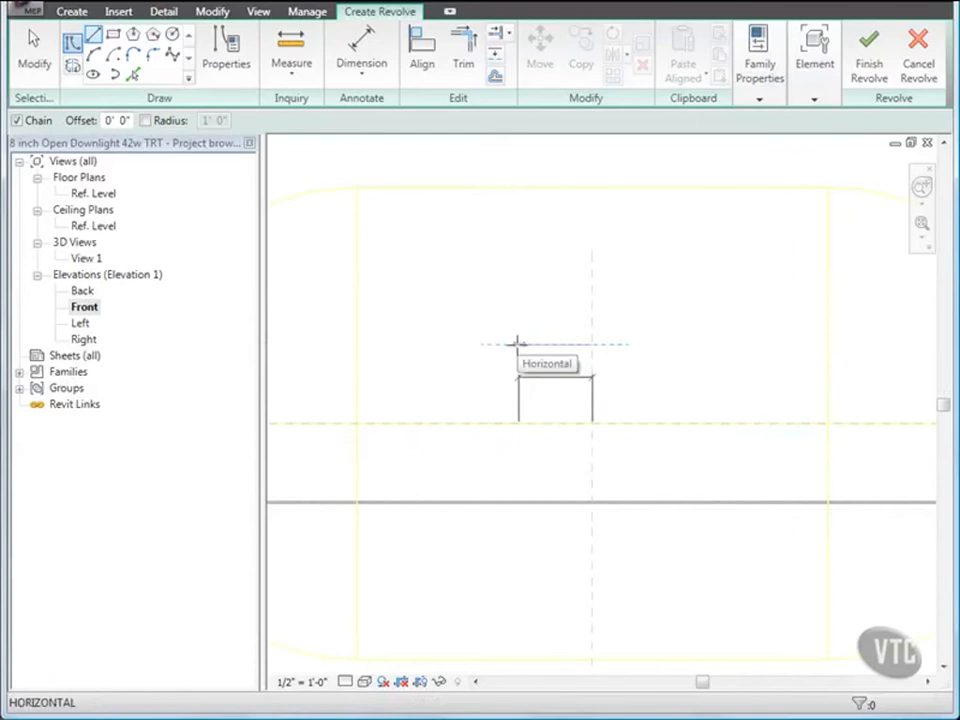
text(4")
key(Return)
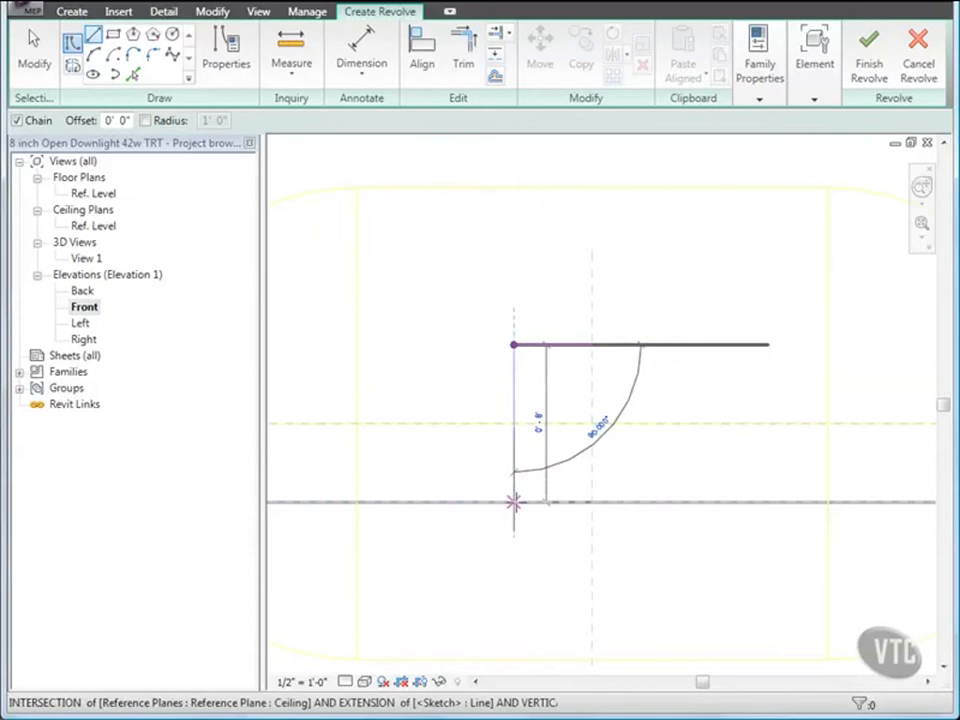
click(513, 502)
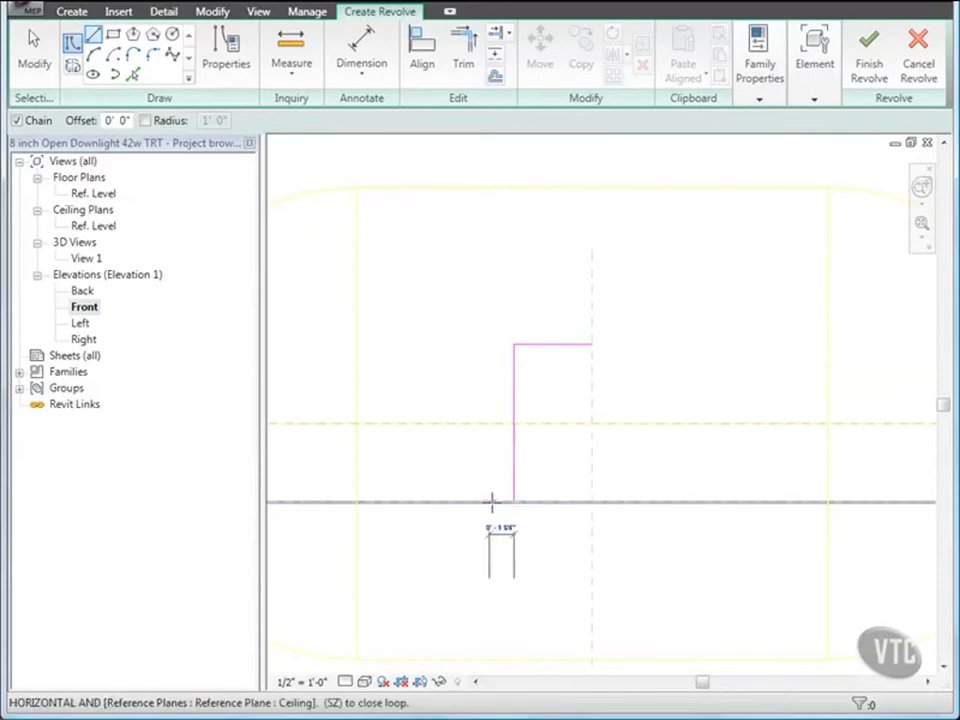
click(492, 502)
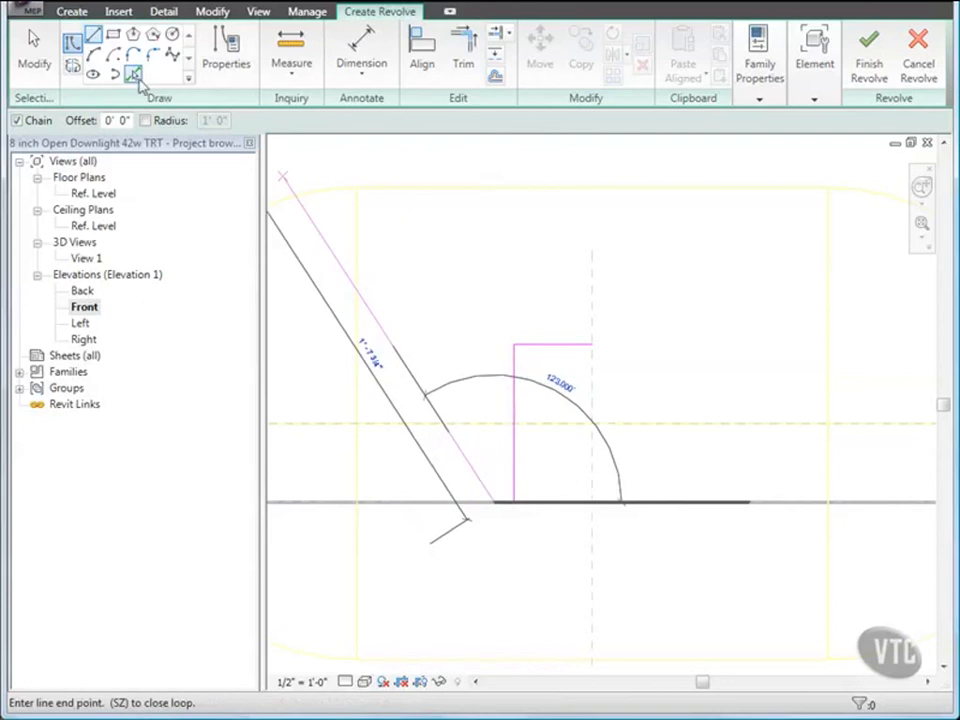
Offset the top, side and flange lines of the revolve profile outward by 1/16" using Pick Lines.
click(133, 75)
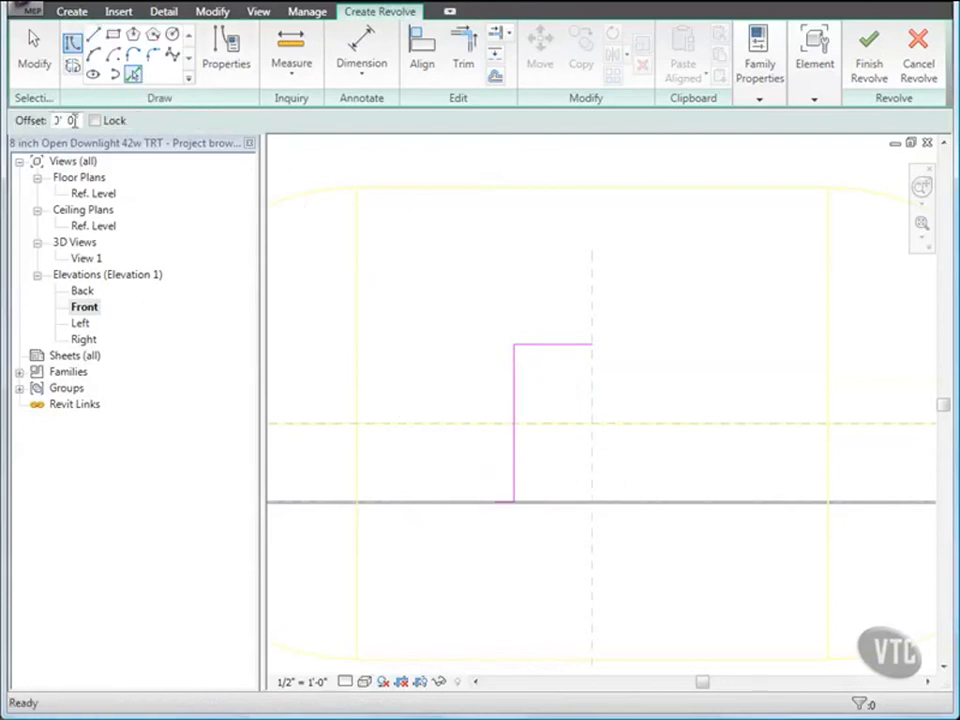
drag(74, 120, 30, 122)
text(1/16)
key(Return)
scroll(484, 402, up, 2)
scroll(484, 402, up, 1)
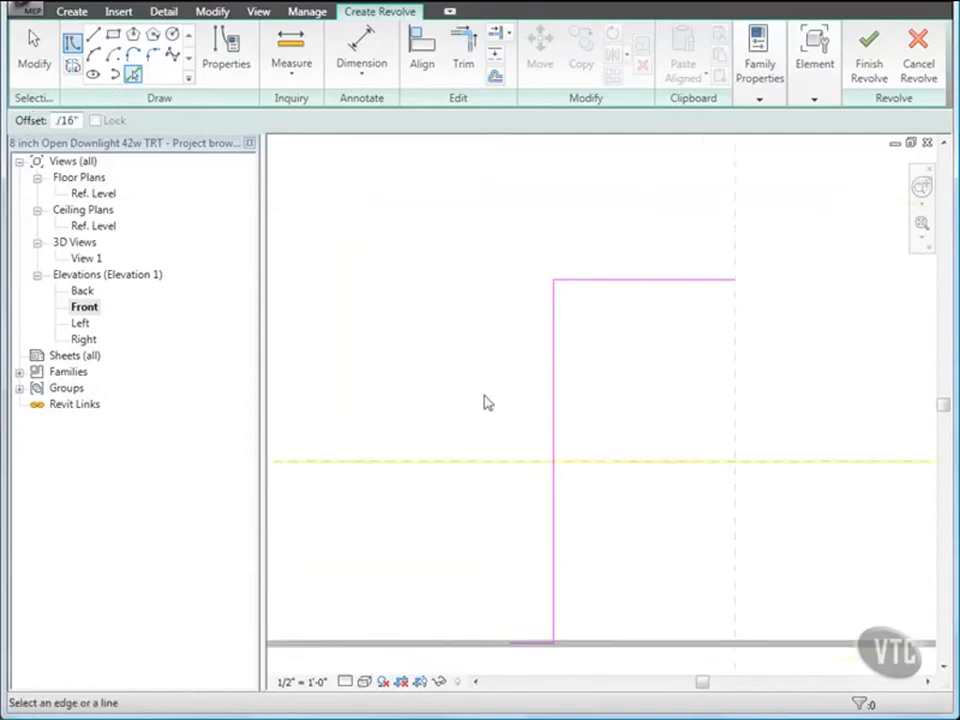
click(613, 284)
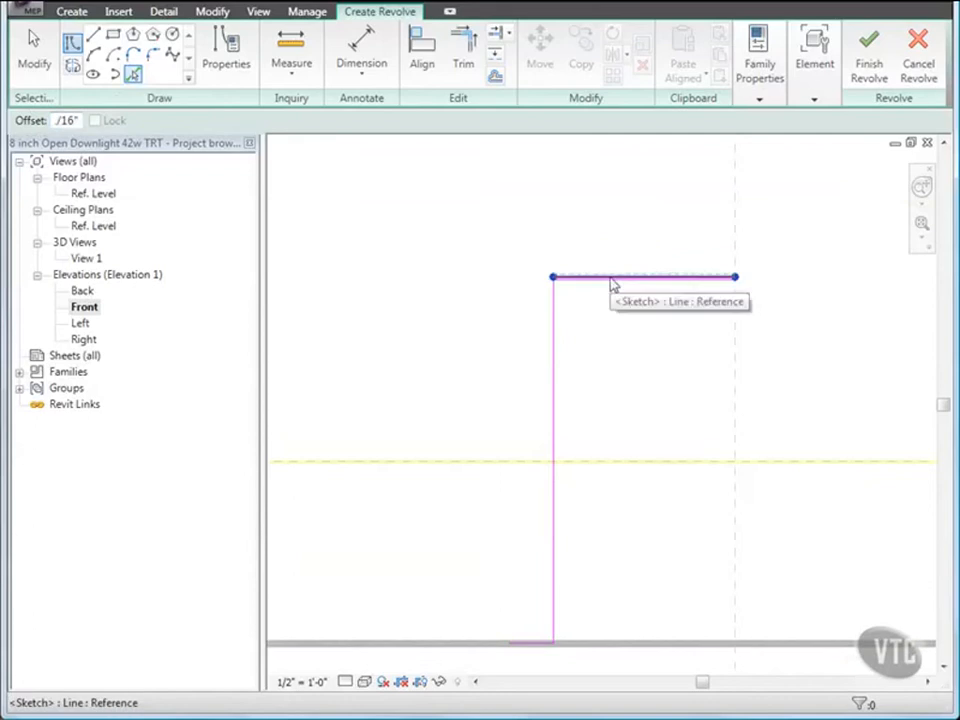
click(540, 371)
scroll(500, 628, up, 2)
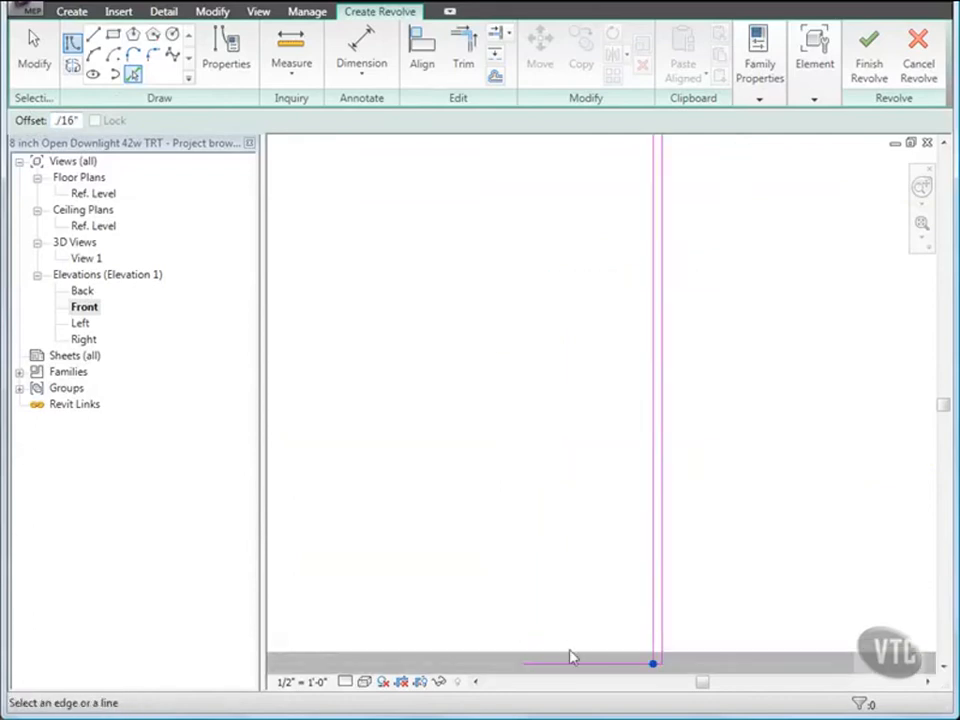
middle_drag(579, 668, 480, 397)
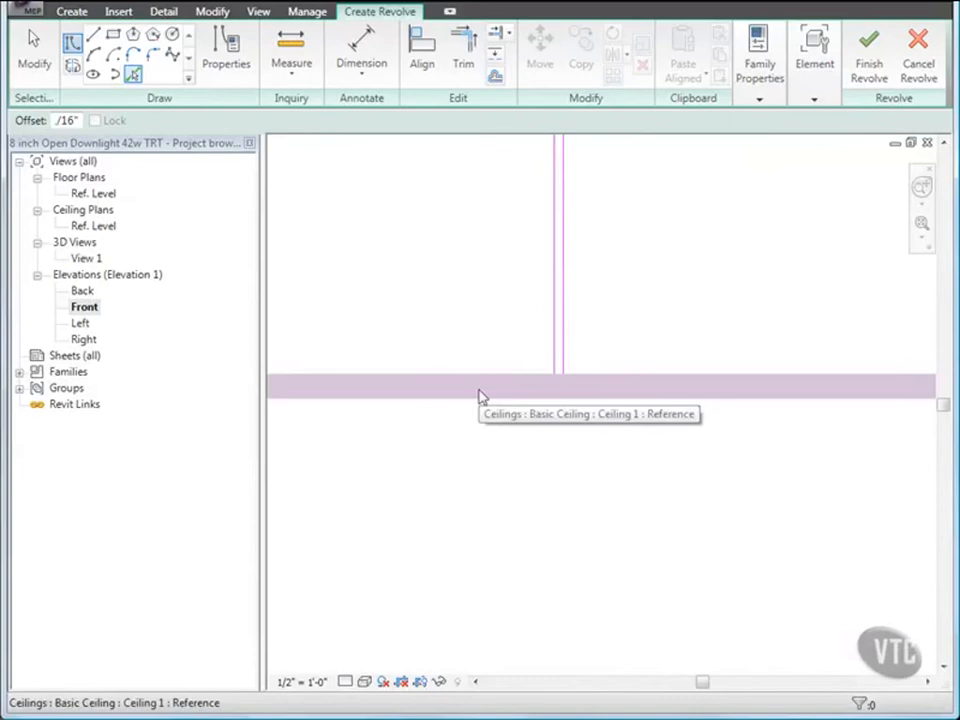
click(480, 397)
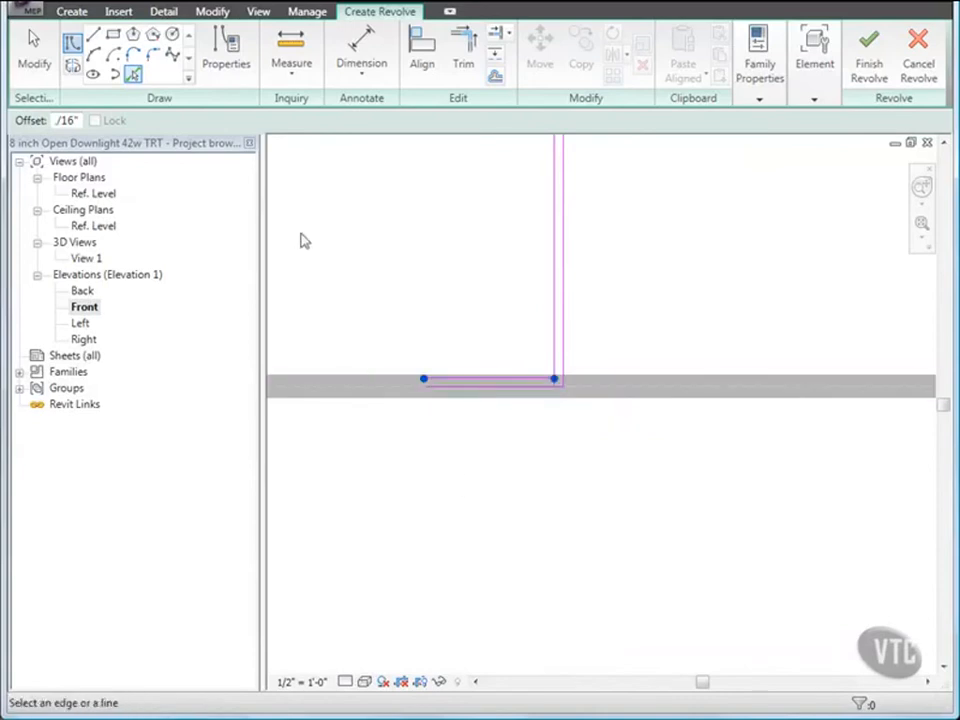
Close the open ends of the double-line profile with short lines at the flange's outer end and at the light source axis.
click(93, 34)
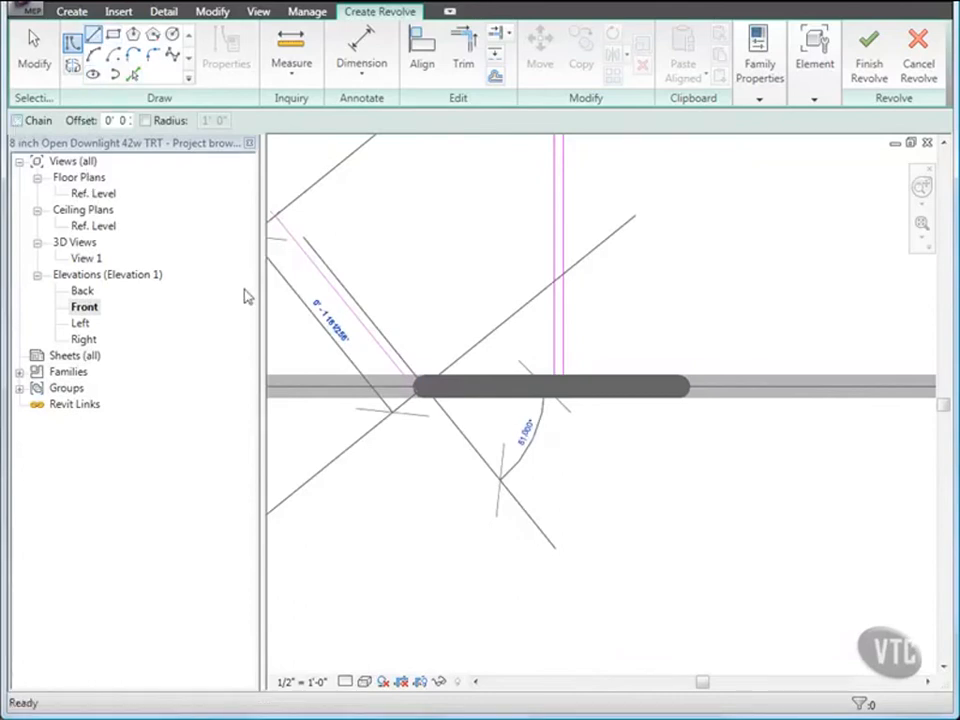
click(424, 378)
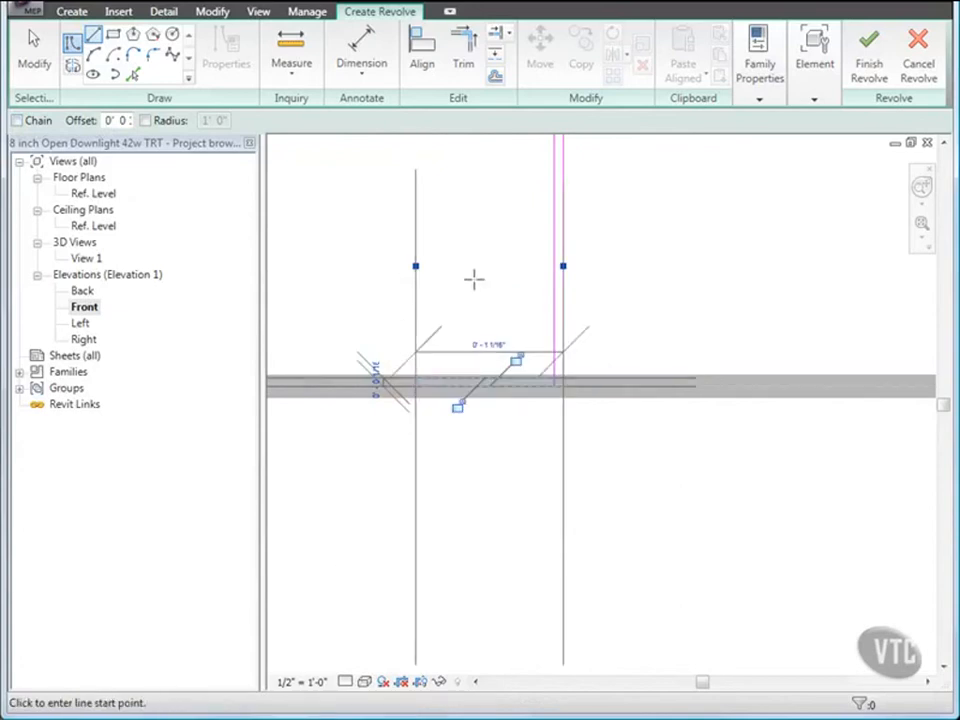
scroll(473, 279, down, 4)
middle_drag(510, 273, 446, 435)
scroll(506, 315, up, 2)
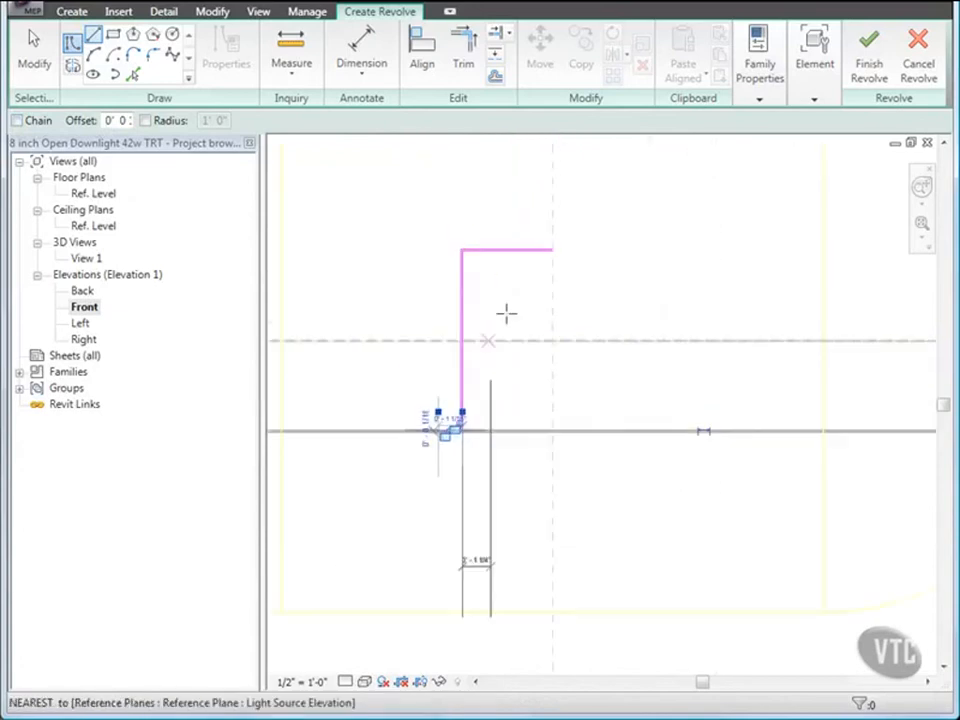
scroll(555, 245, up, 5)
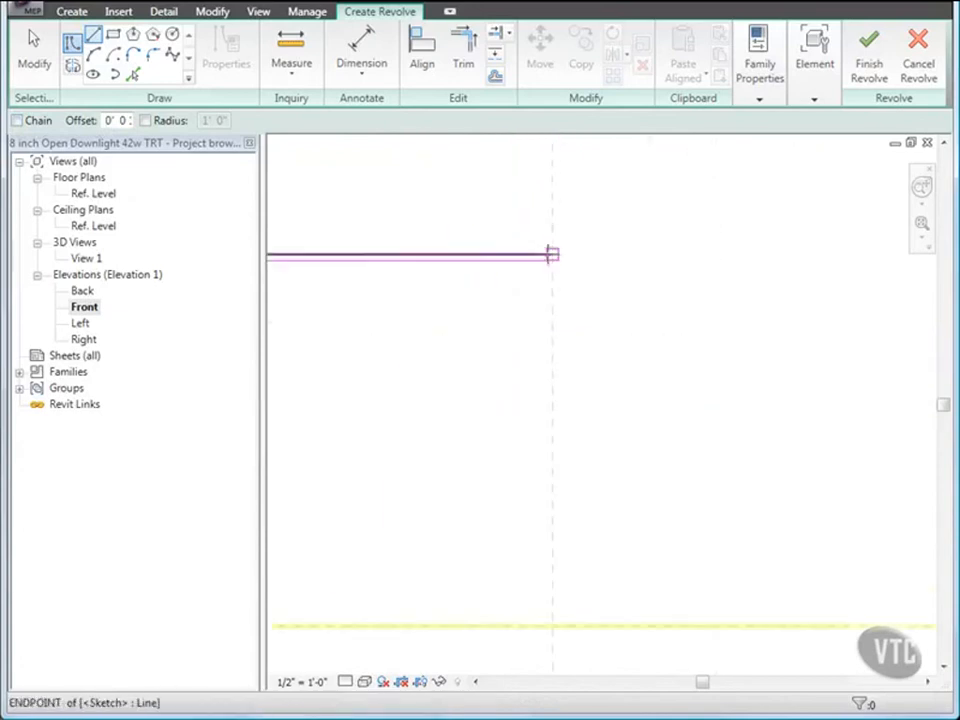
click(560, 258)
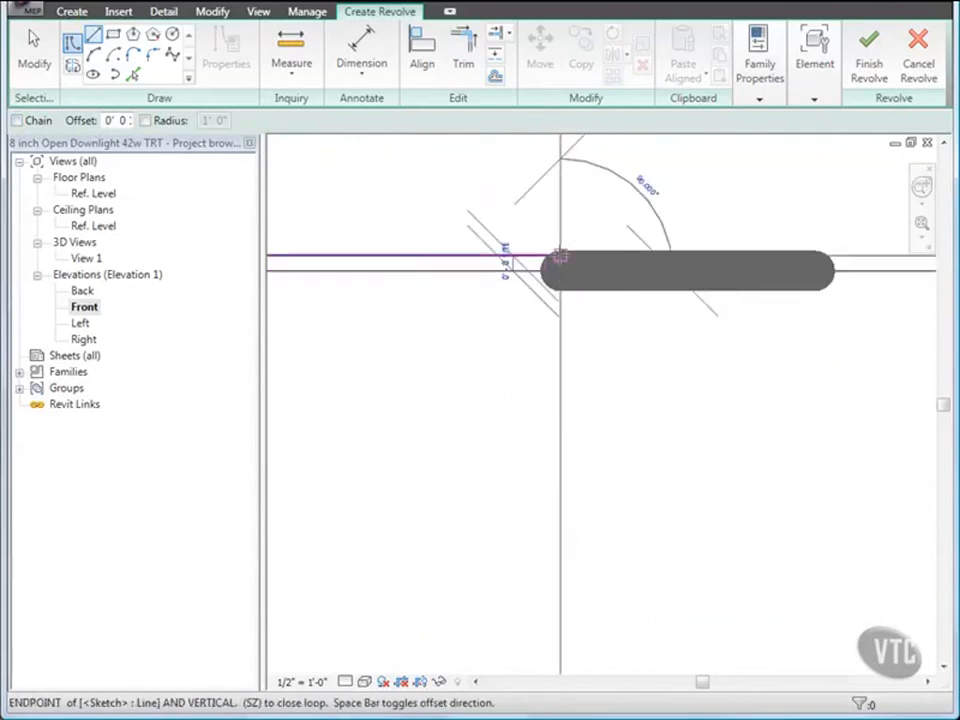
click(560, 257)
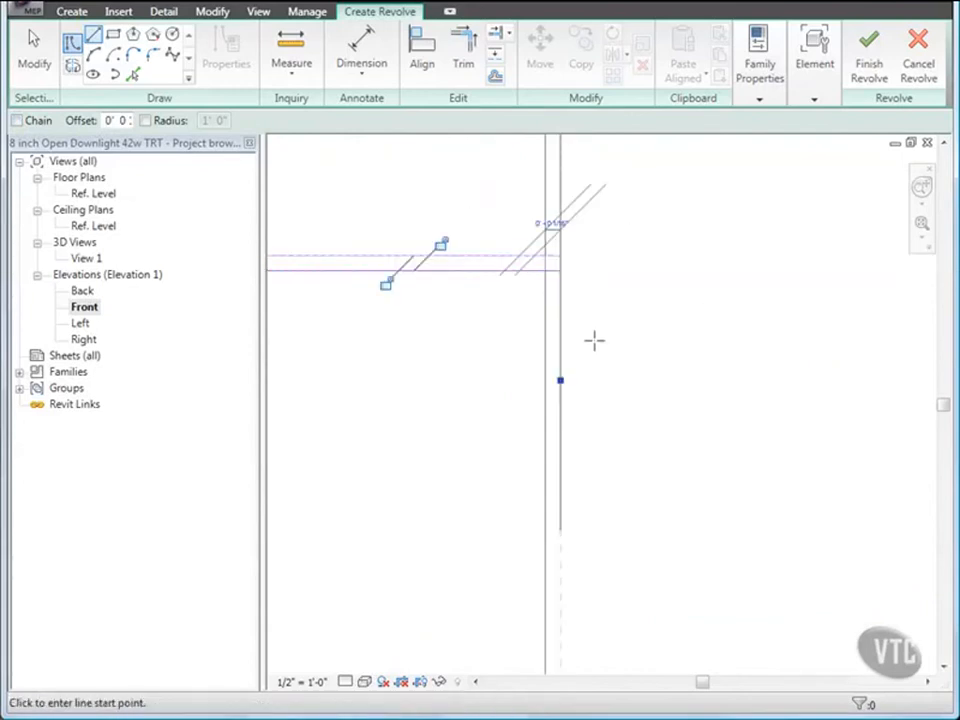
Trim the profile's outer vertical line to the flange's upper line so they meet in a clean corner.
click(463, 47)
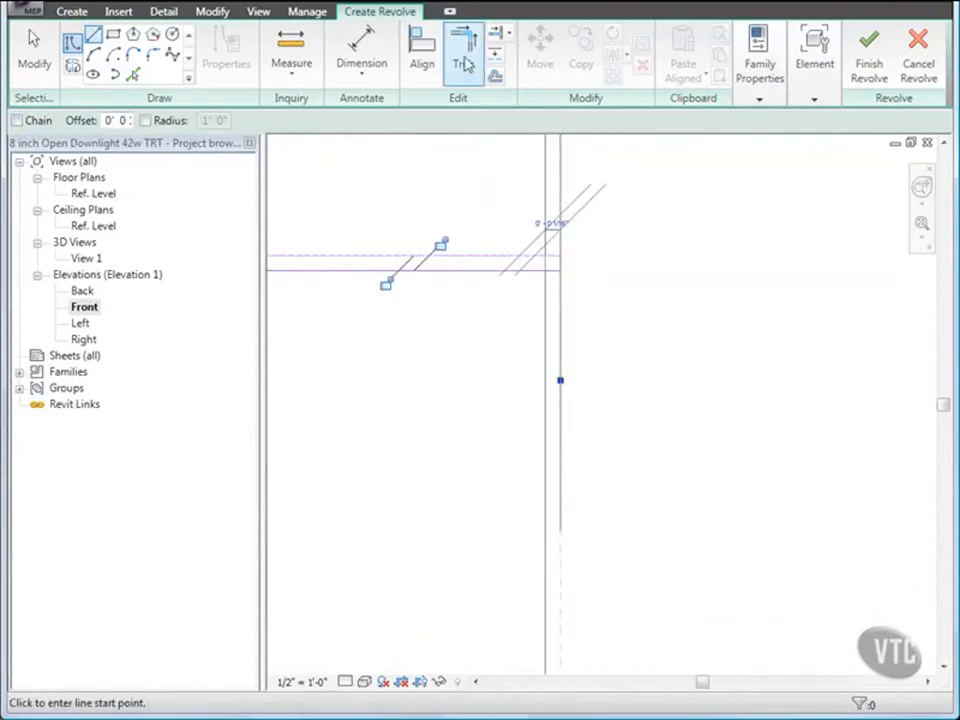
scroll(512, 367, up, 3)
scroll(510, 367, down, 2)
middle_drag(506, 418, 598, 251)
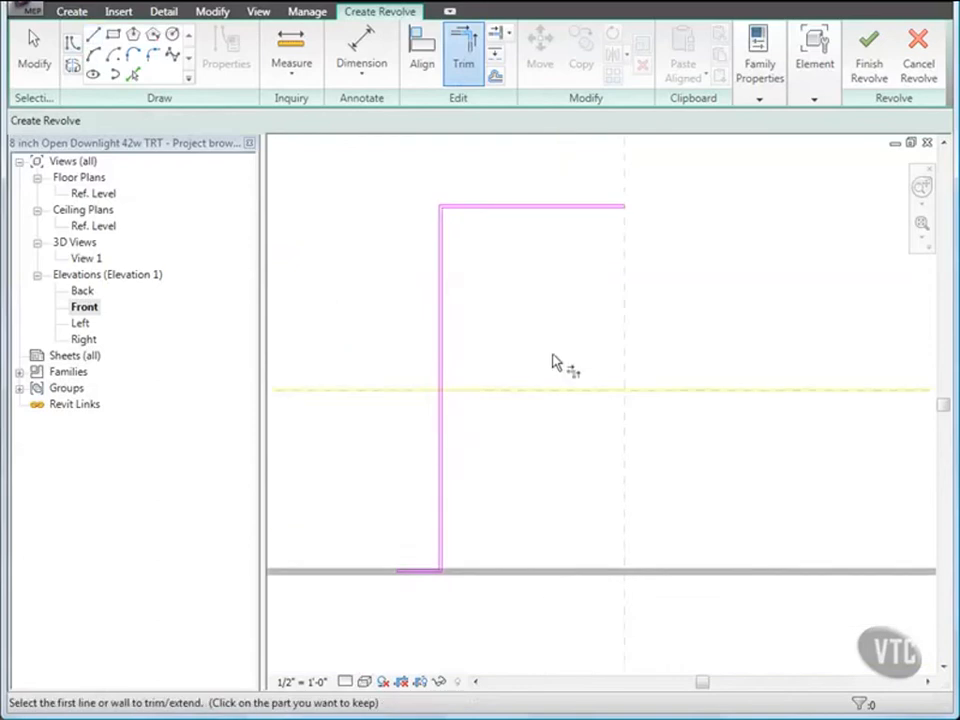
scroll(430, 590, up, 3)
middle_drag(428, 570, 561, 527)
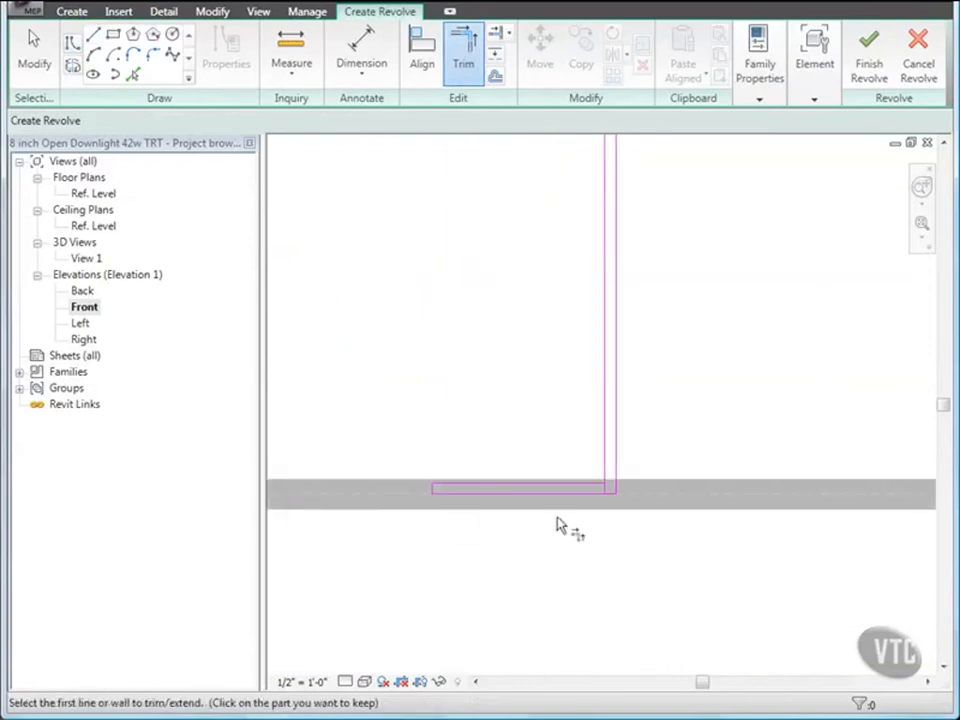
scroll(560, 522, up, 1)
click(619, 423)
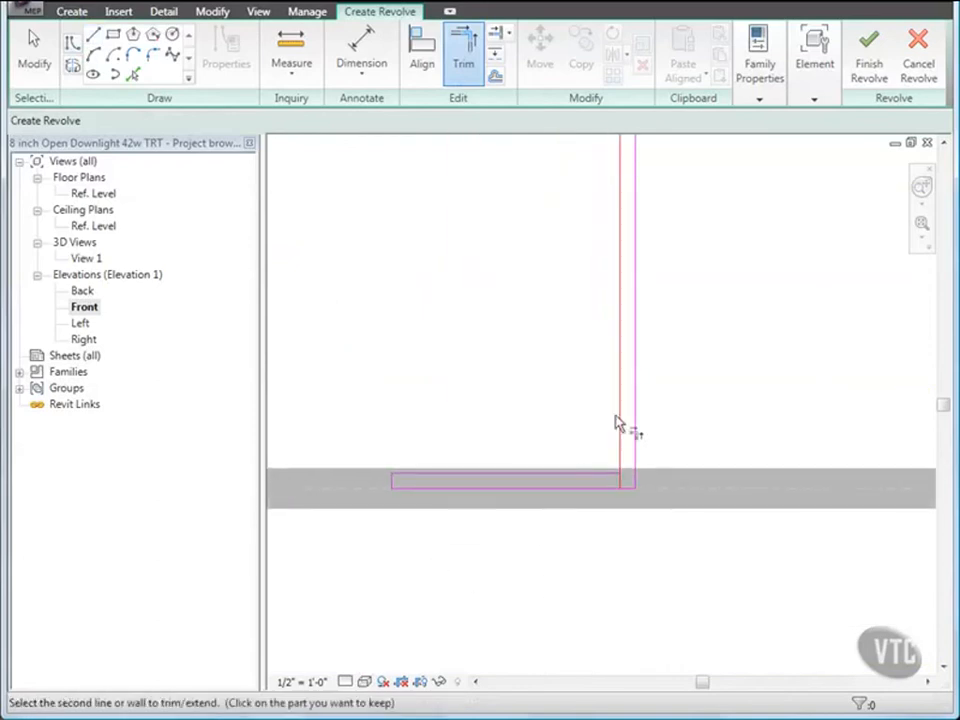
click(589, 477)
scroll(548, 310, down, 2)
middle_drag(549, 300, 508, 466)
scroll(508, 460, down, 4)
middle_drag(587, 336, 498, 508)
scroll(519, 444, down, 4)
middle_drag(529, 442, 531, 433)
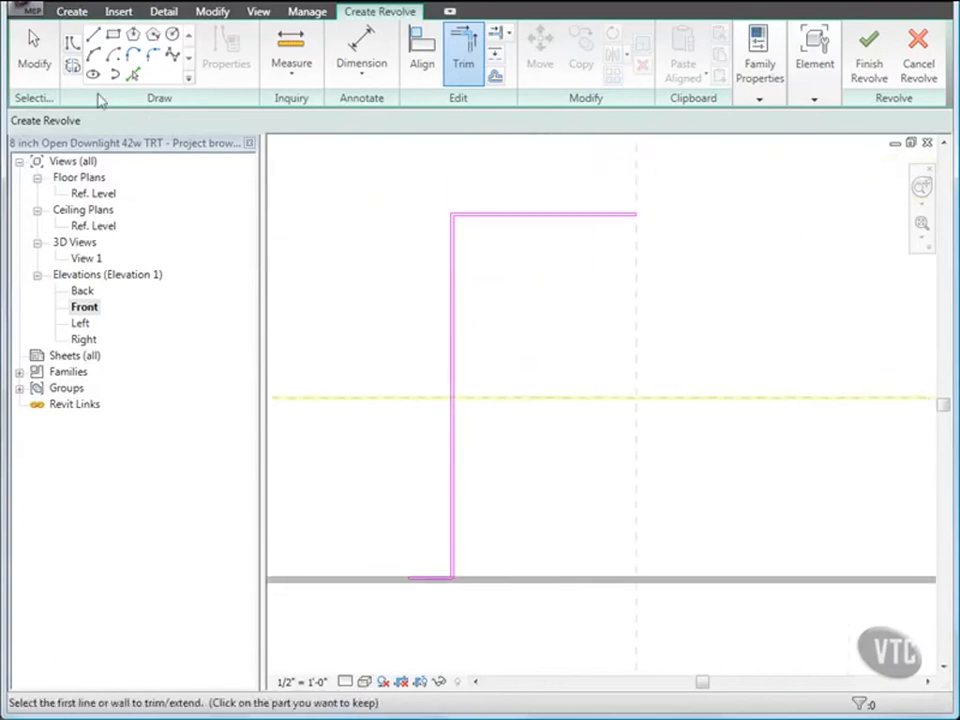
Draw a vertical revolve axis line about 3 1/4" long on the light source axis and finish the revolve.
click(72, 65)
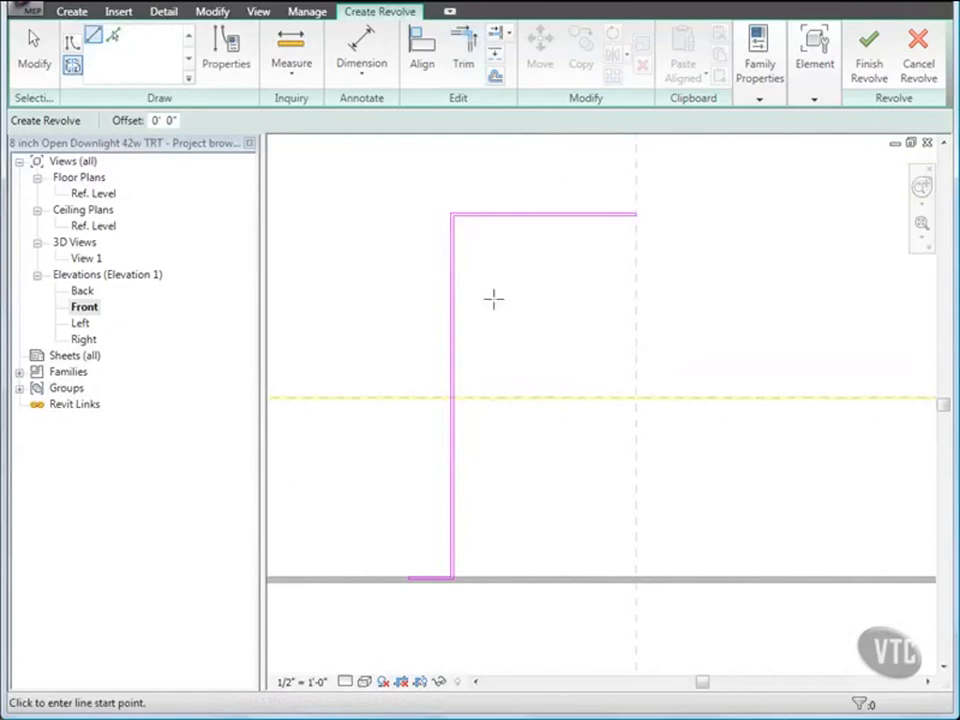
click(635, 328)
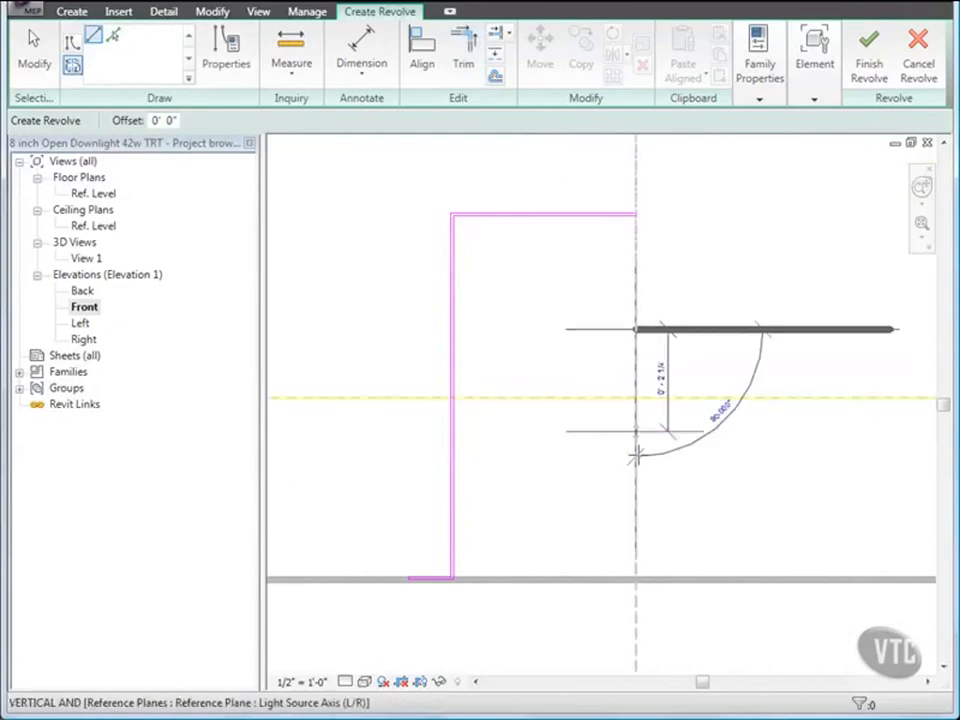
click(637, 478)
scroll(581, 357, down, 1)
middle_drag(593, 366, 493, 366)
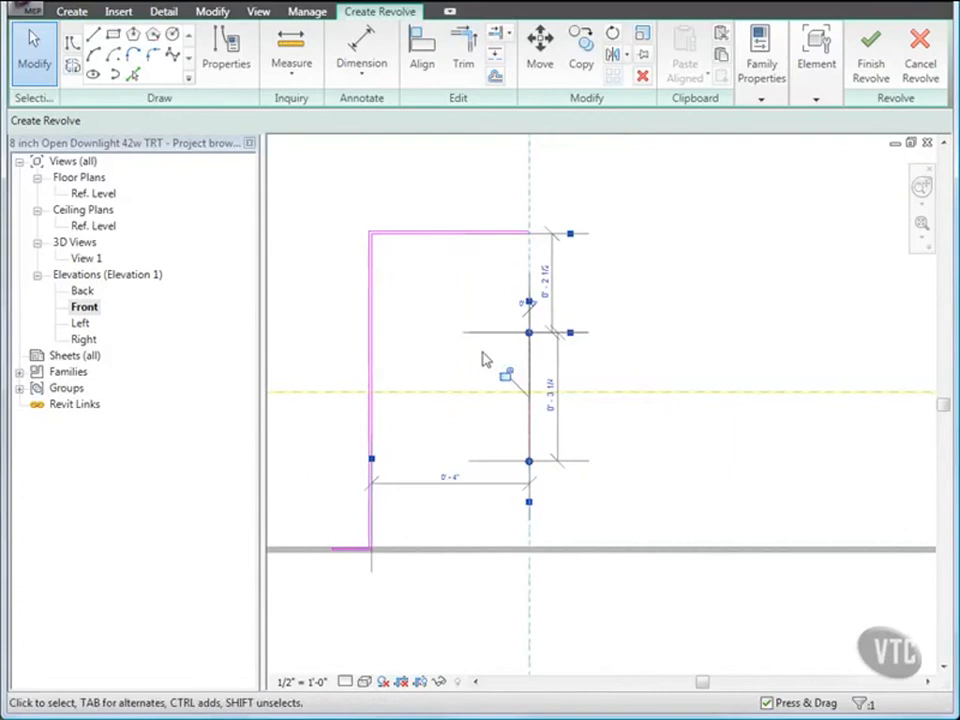
scroll(479, 354, down, 1)
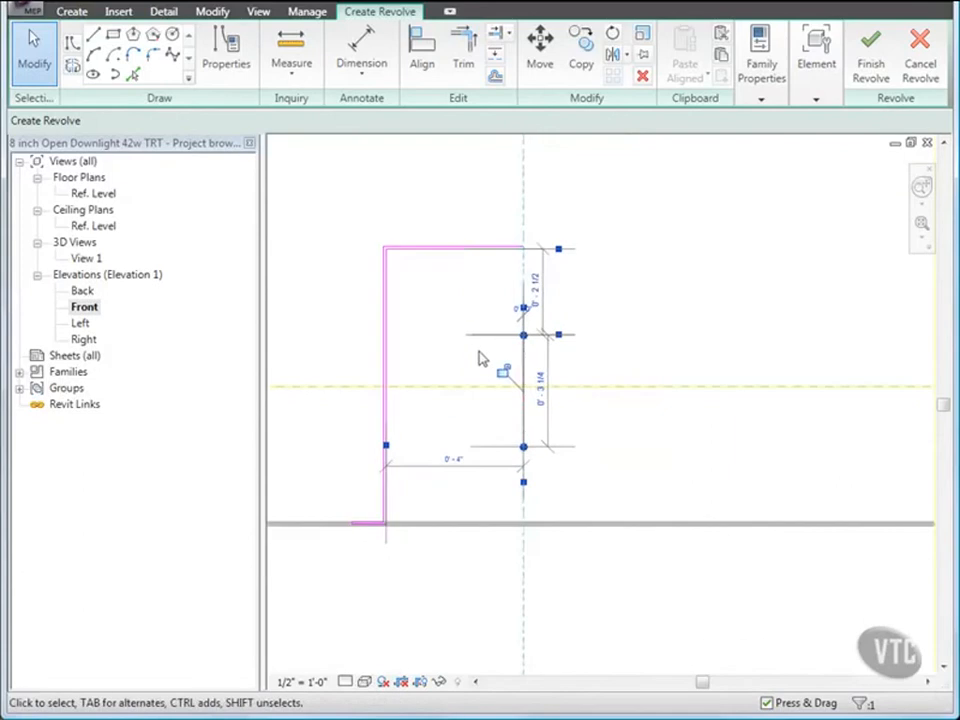
click(870, 55)
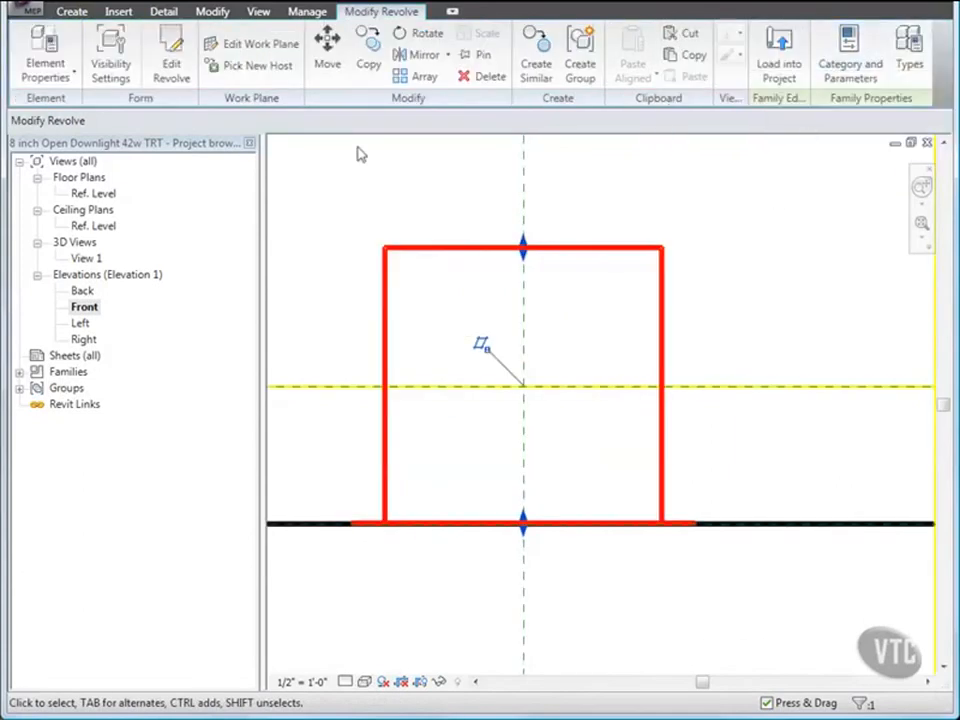
Turn on Thin Lines display and save the family.
click(253, 15)
click(165, 65)
click(306, 146)
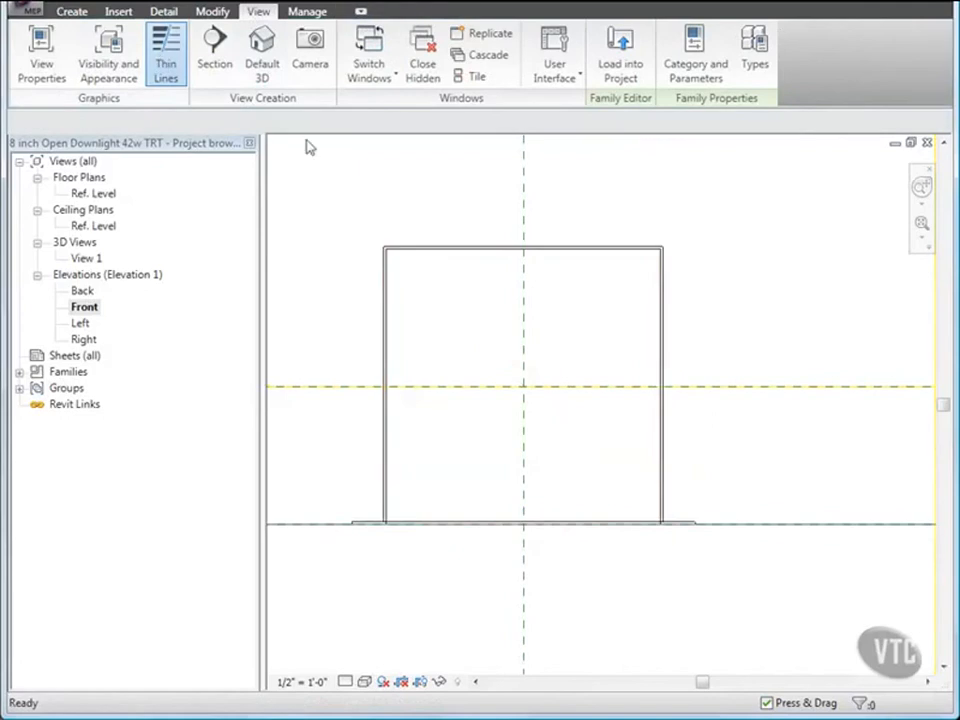
click(28, 12)
click(55, 172)
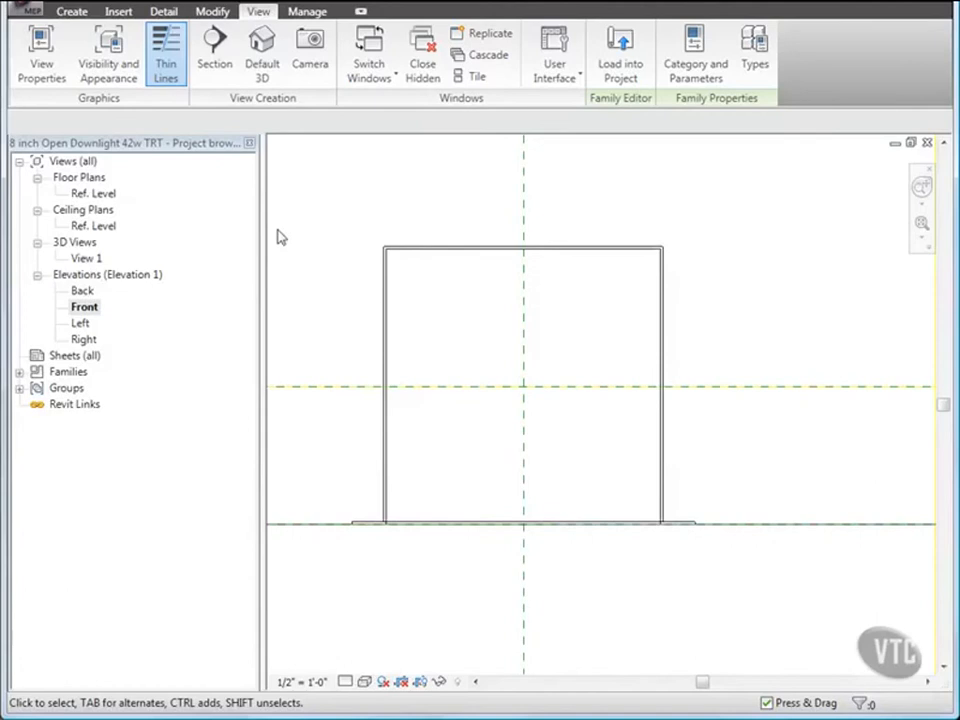
Define the light source as emitting from a point with a photometric web light distribution.
scroll(437, 283, down, 2)
scroll(447, 289, down, 2)
middle_drag(446, 287, 529, 294)
scroll(536, 328, down, 1)
click(486, 212)
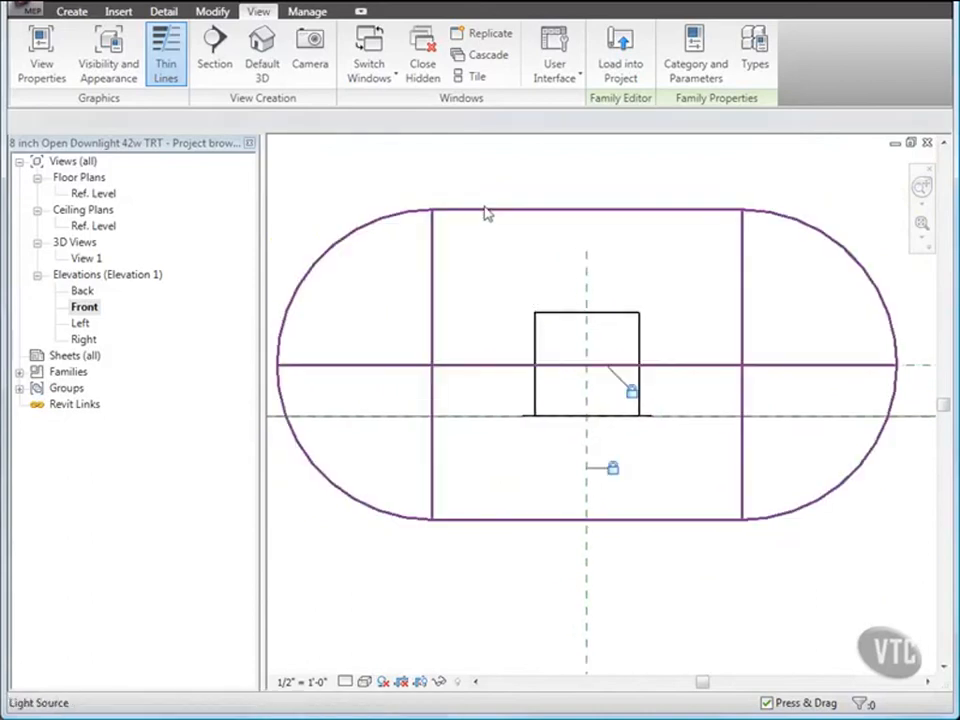
click(485, 209)
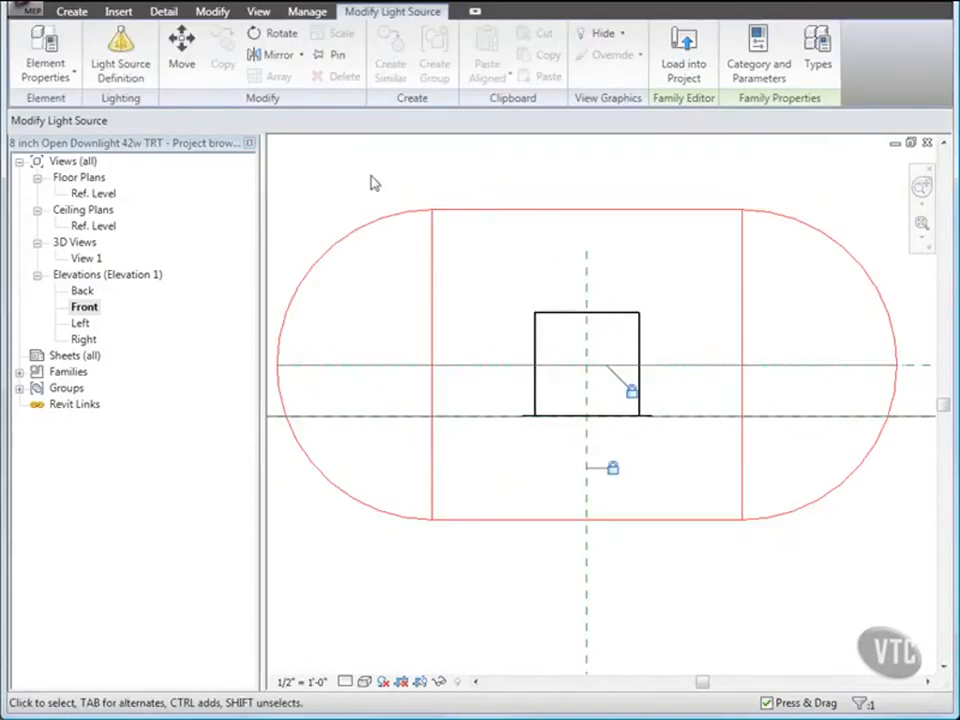
click(121, 70)
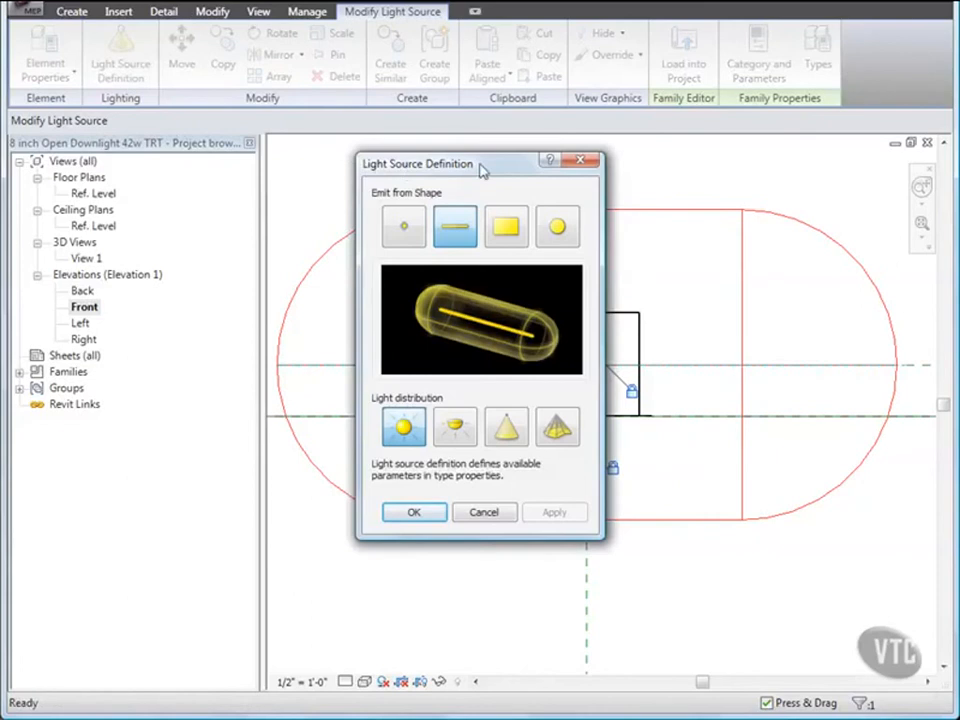
click(409, 233)
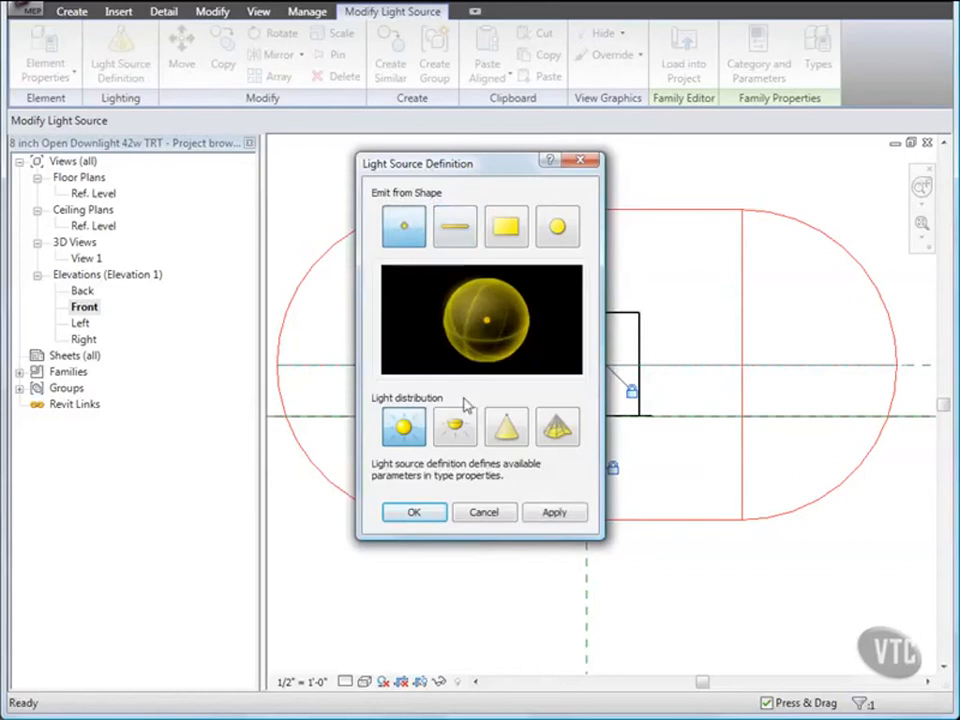
click(558, 437)
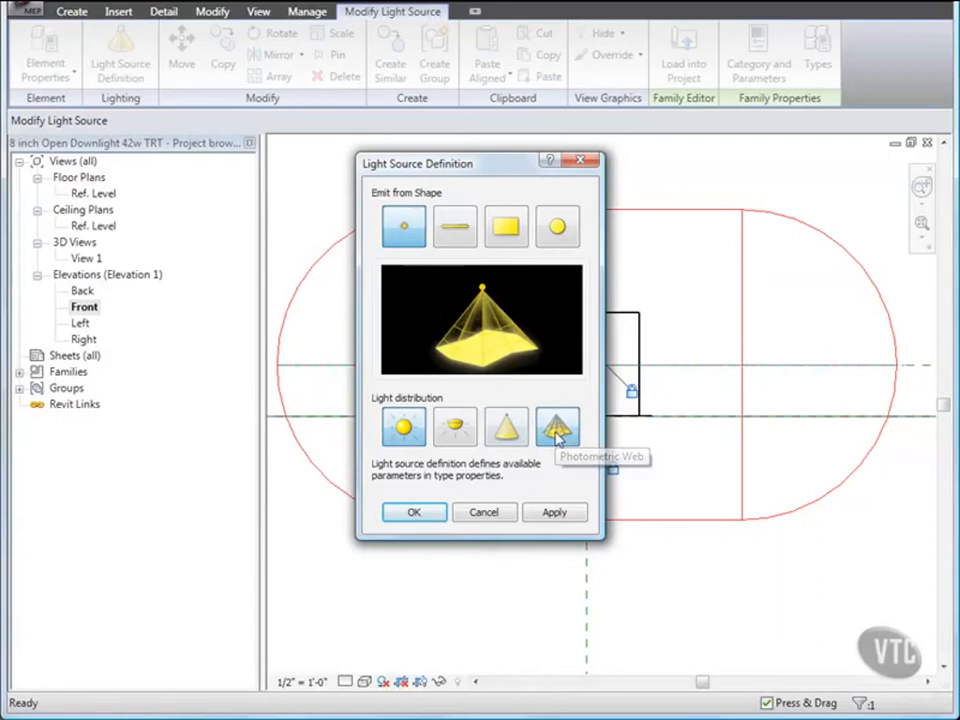
click(414, 512)
scroll(516, 369, down, 3)
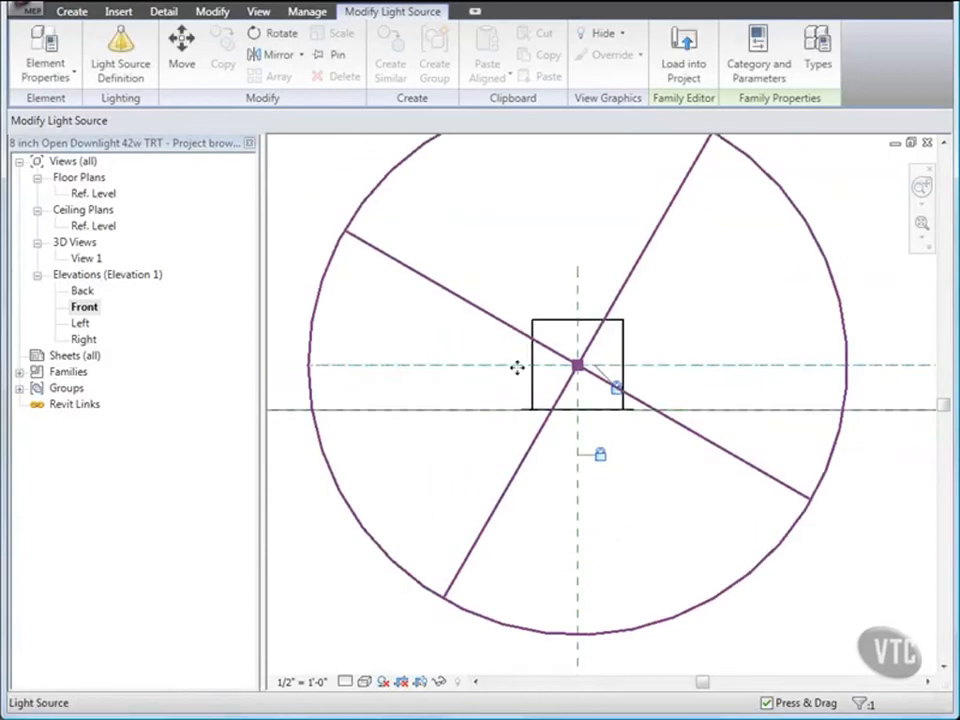
middle_drag(544, 306, 514, 354)
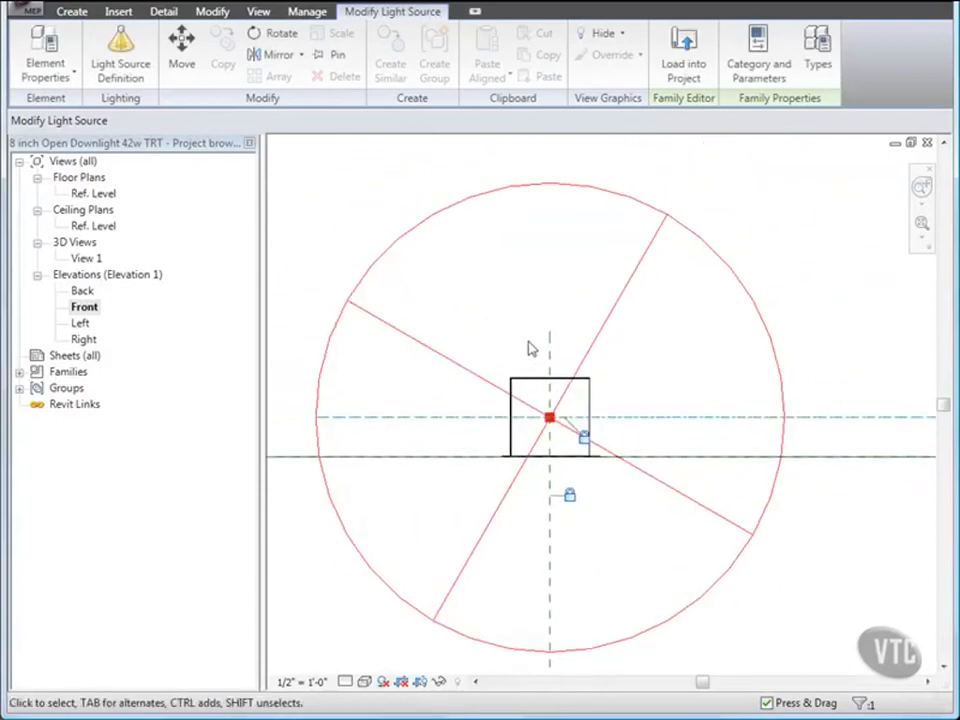
In the family types, set the Apparent Load to 44.21 and the Lamp to CF42TRT.
click(818, 45)
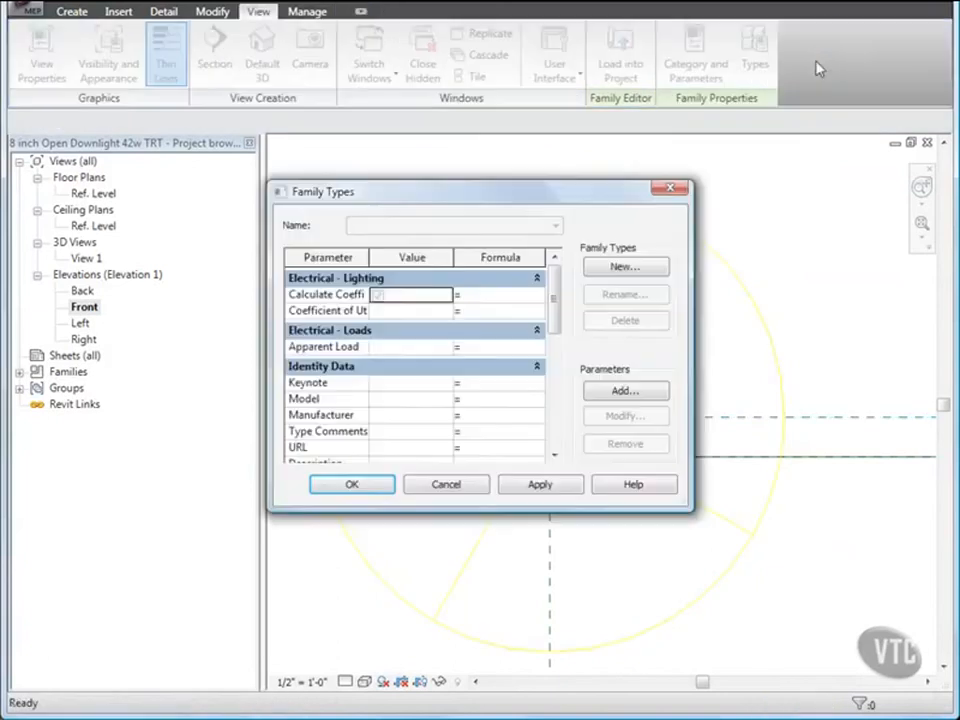
drag(690, 298, 826, 300)
drag(268, 306, 170, 306)
click(357, 296)
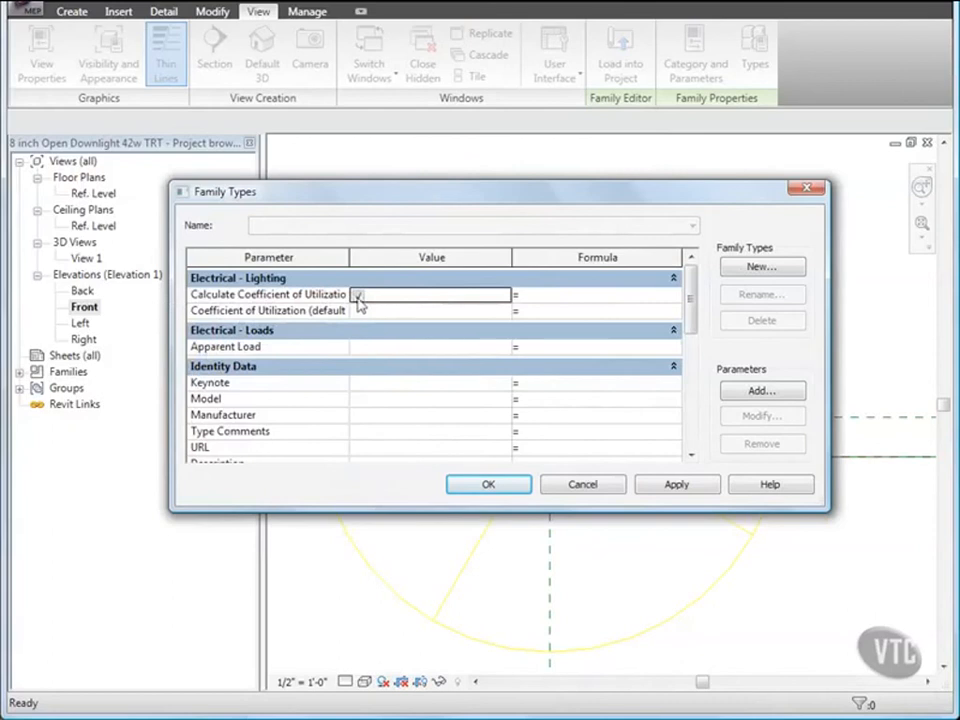
click(366, 347)
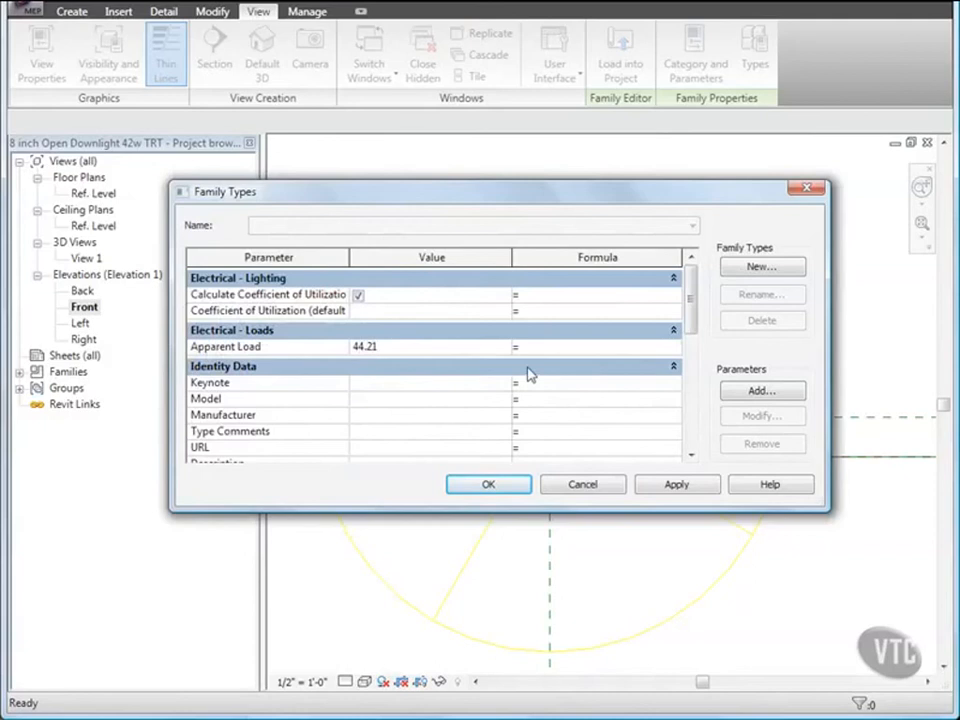
drag(690, 310, 690, 423)
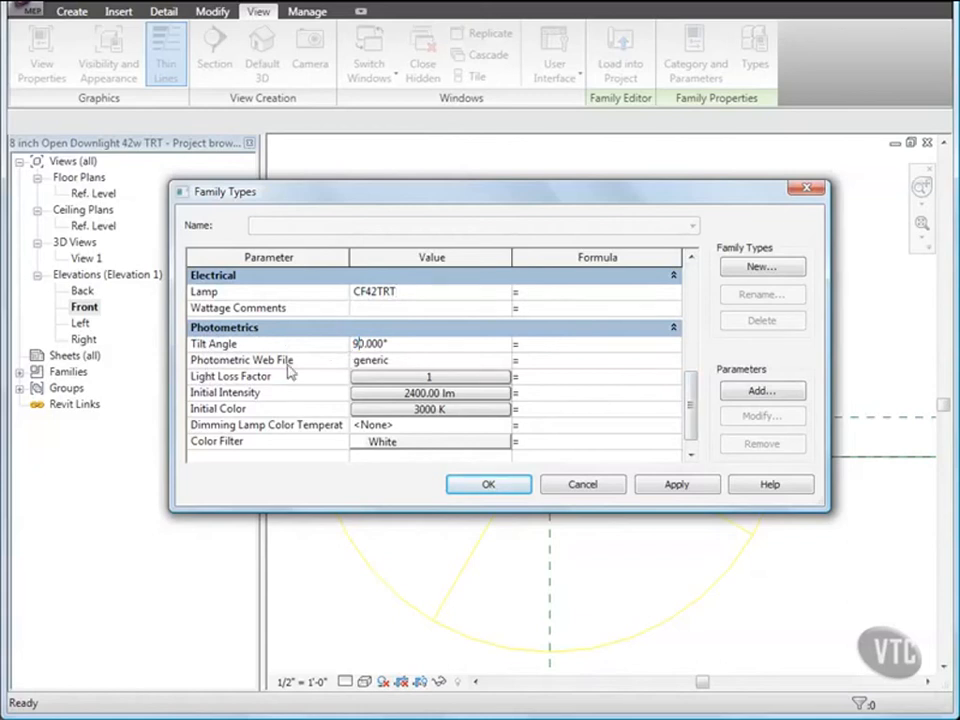
Assign the IES file Ltl9815.ies as the family's photometric web file.
click(400, 360)
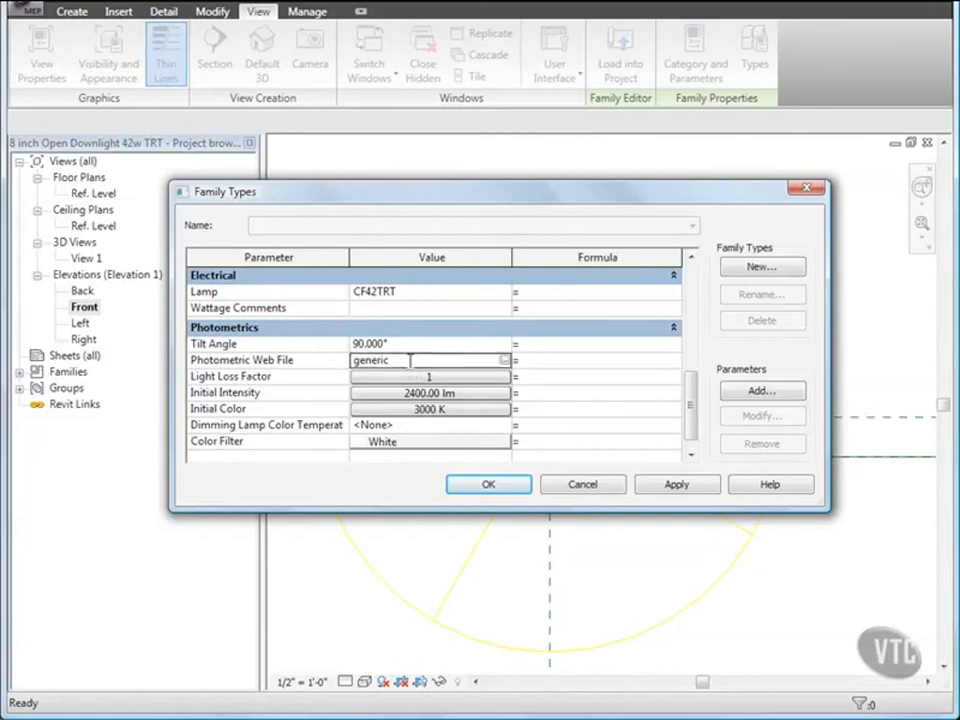
click(505, 361)
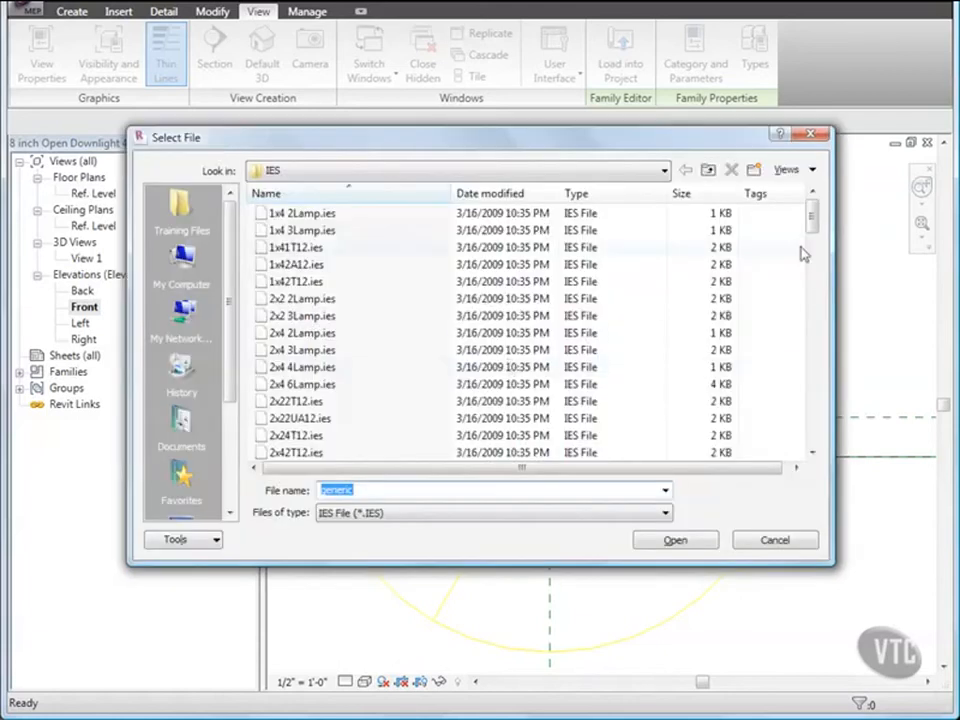
drag(816, 226, 810, 364)
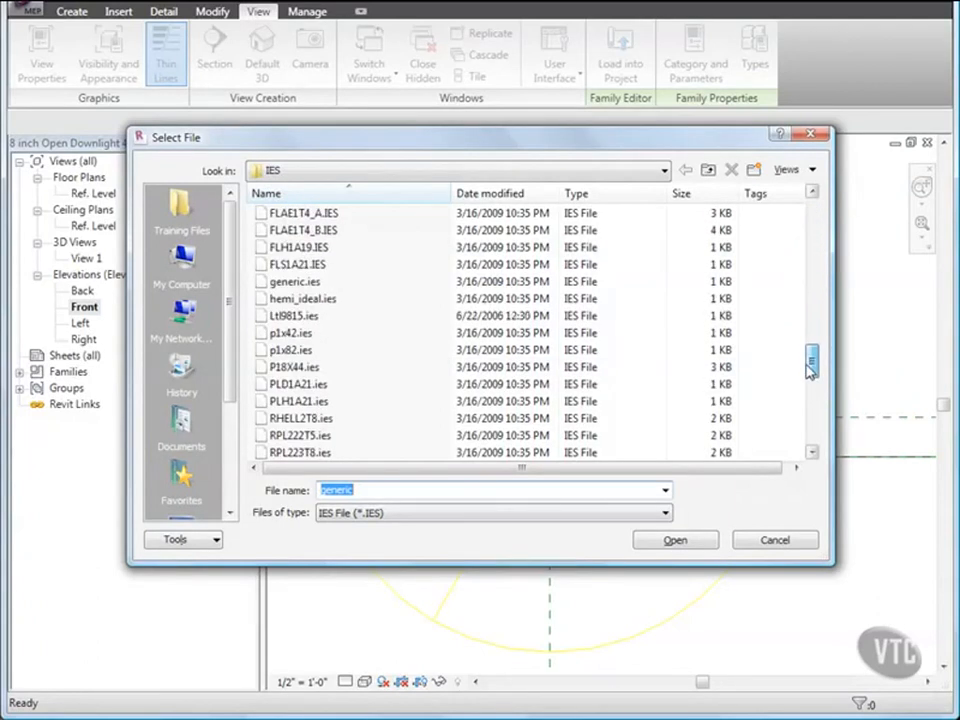
double_click(292, 316)
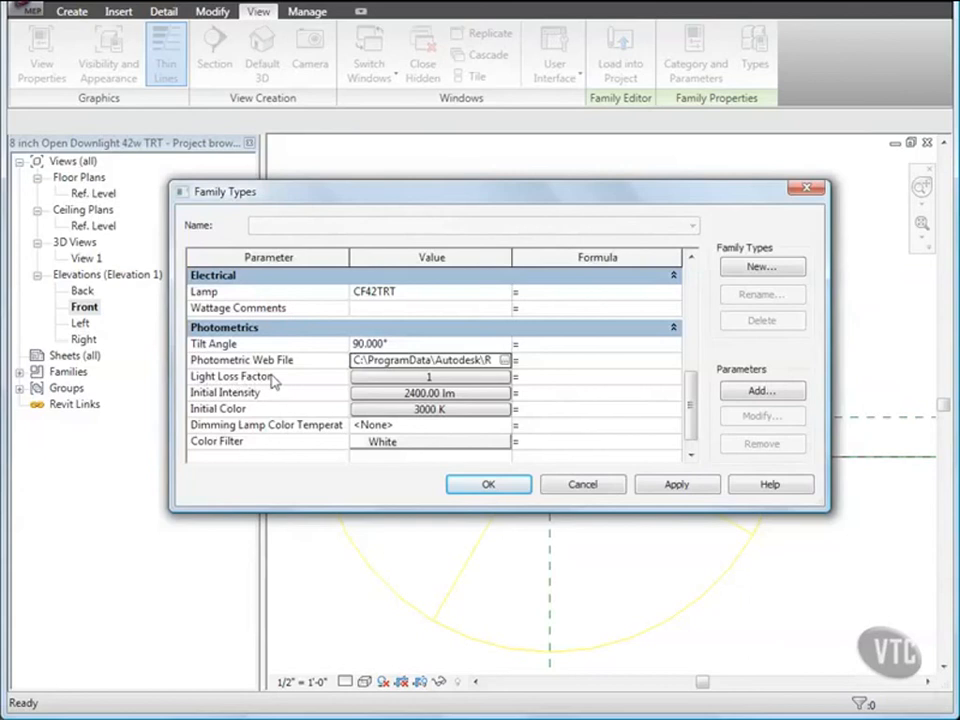
Set the total light loss factor to 0.85 using the Simple method.
click(402, 378)
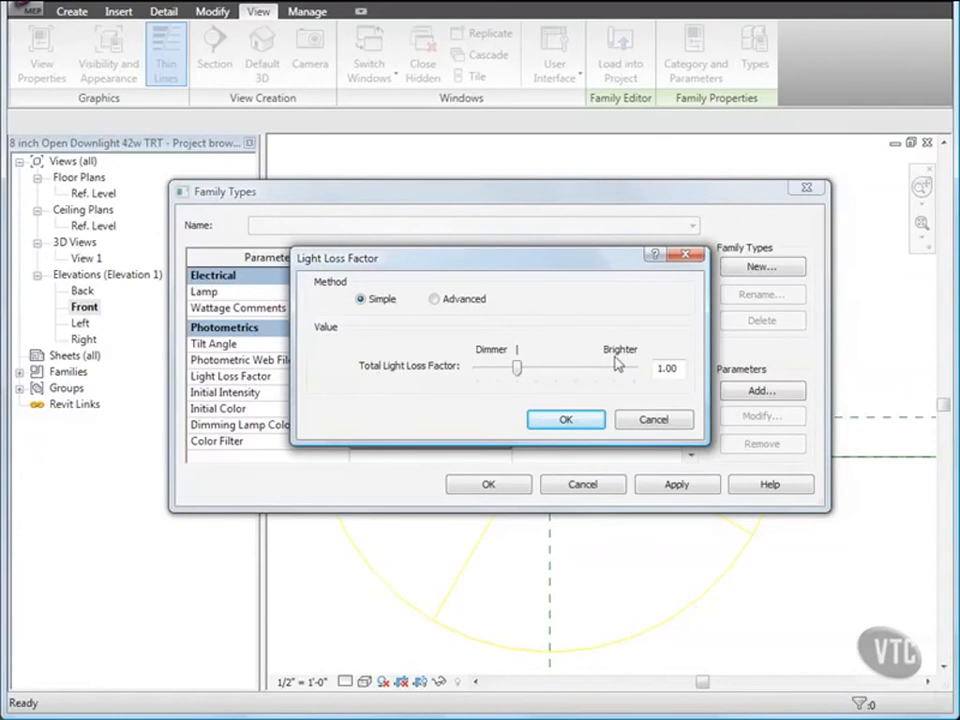
drag(677, 368, 628, 377)
text(.85)
click(588, 418)
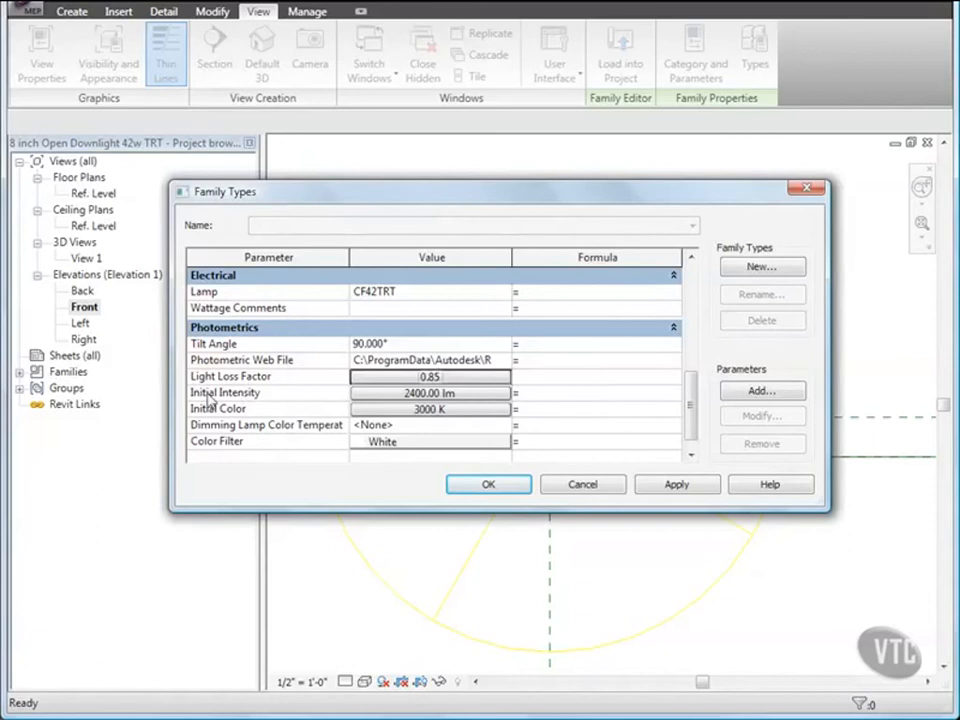
Set the initial intensity to a luminous flux of 3200 lm and apply the family type changes.
click(396, 393)
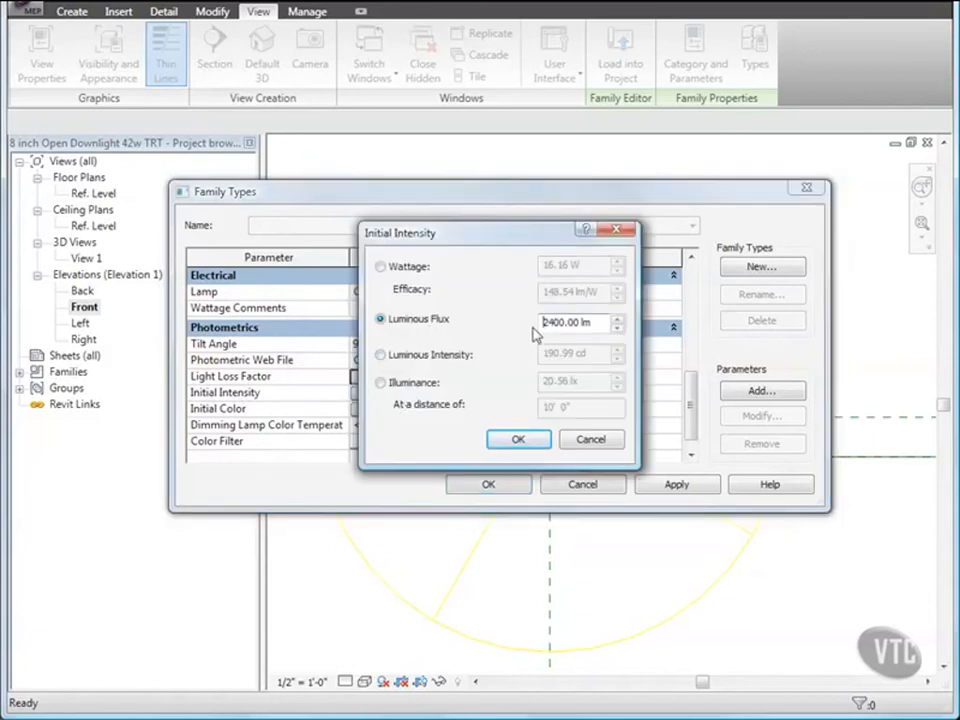
key(BackSpace)
key(BackSpace)
text(32)
click(517, 440)
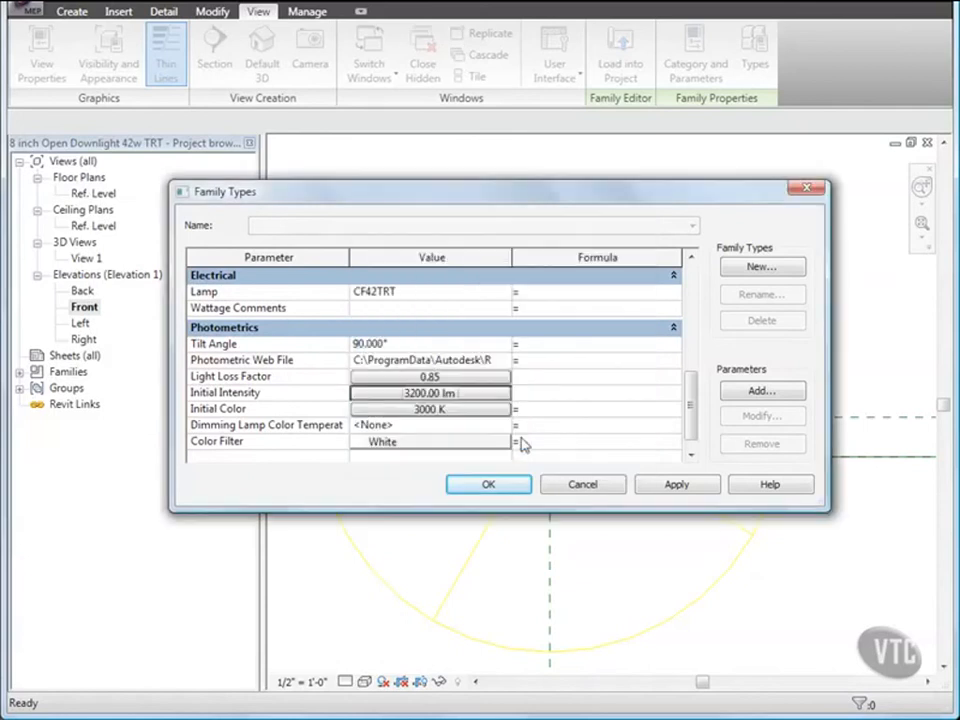
click(489, 484)
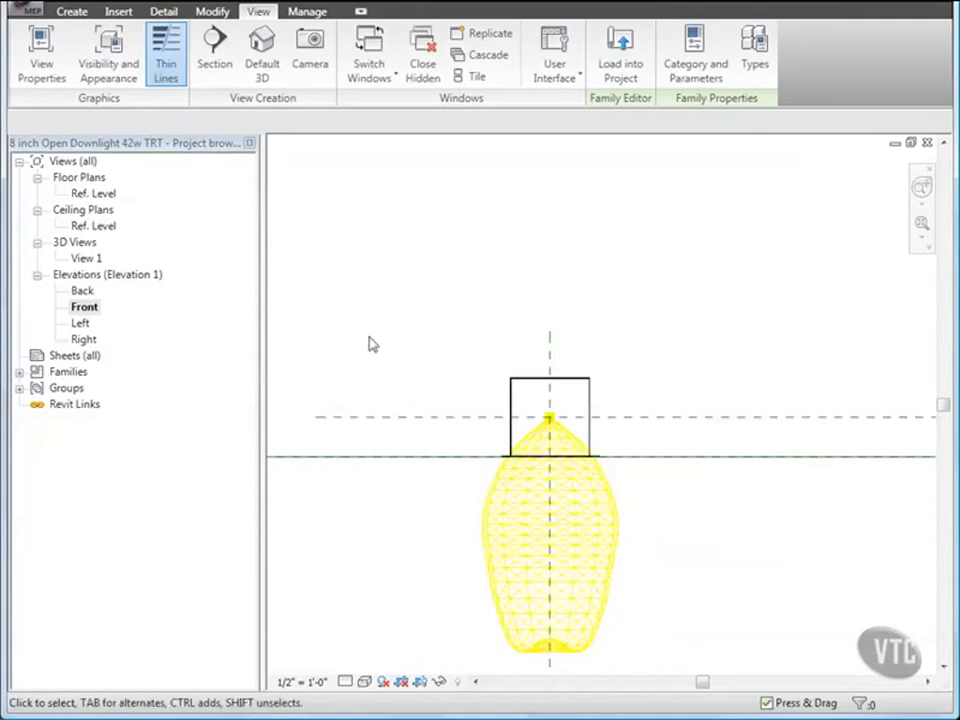
In the 3D view seen from above, place a Power - Balanced electrical connector on the top face of the fixture housing.
double_click(87, 259)
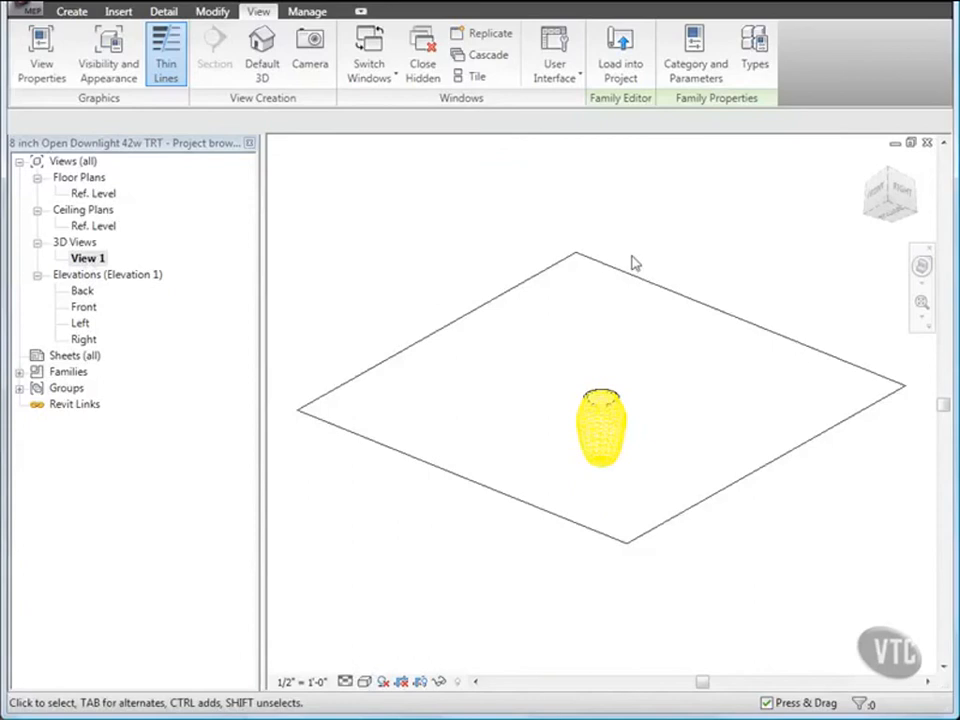
click(887, 177)
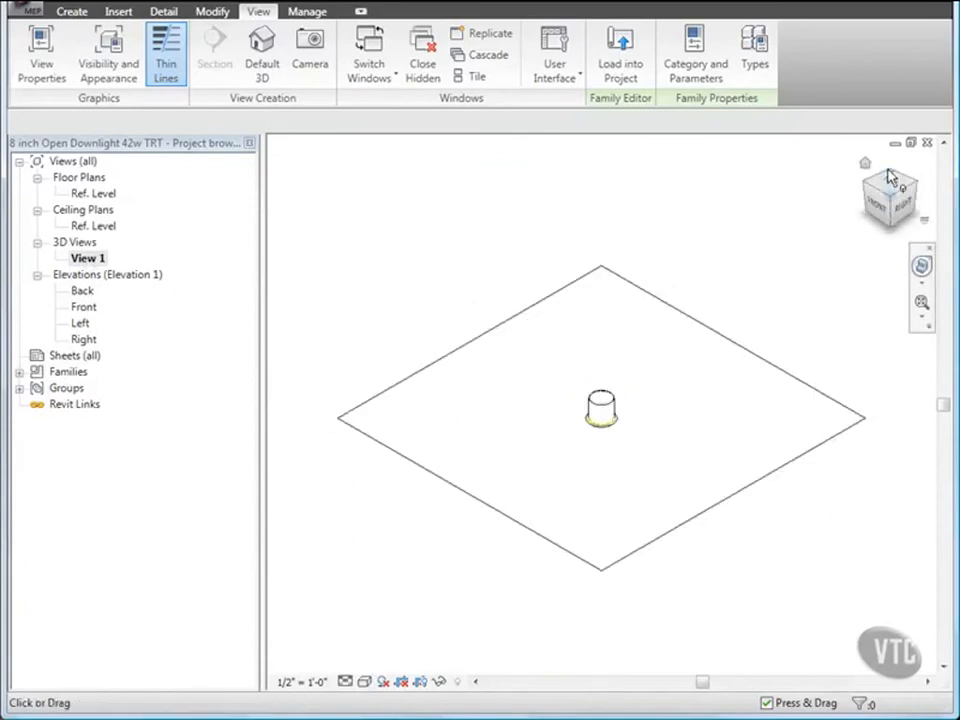
click(74, 12)
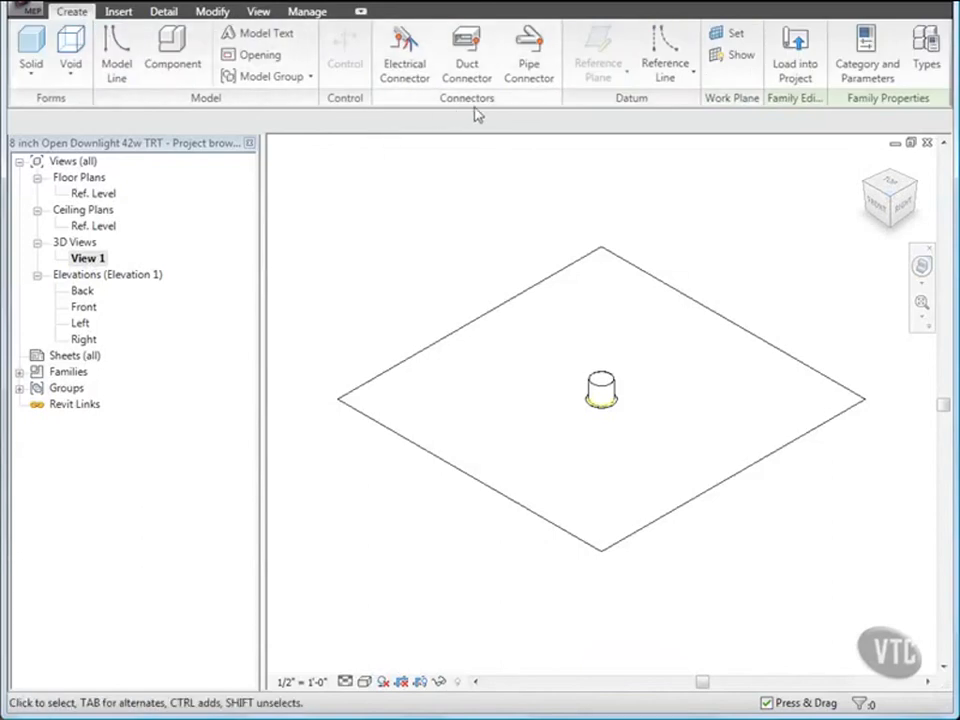
click(403, 60)
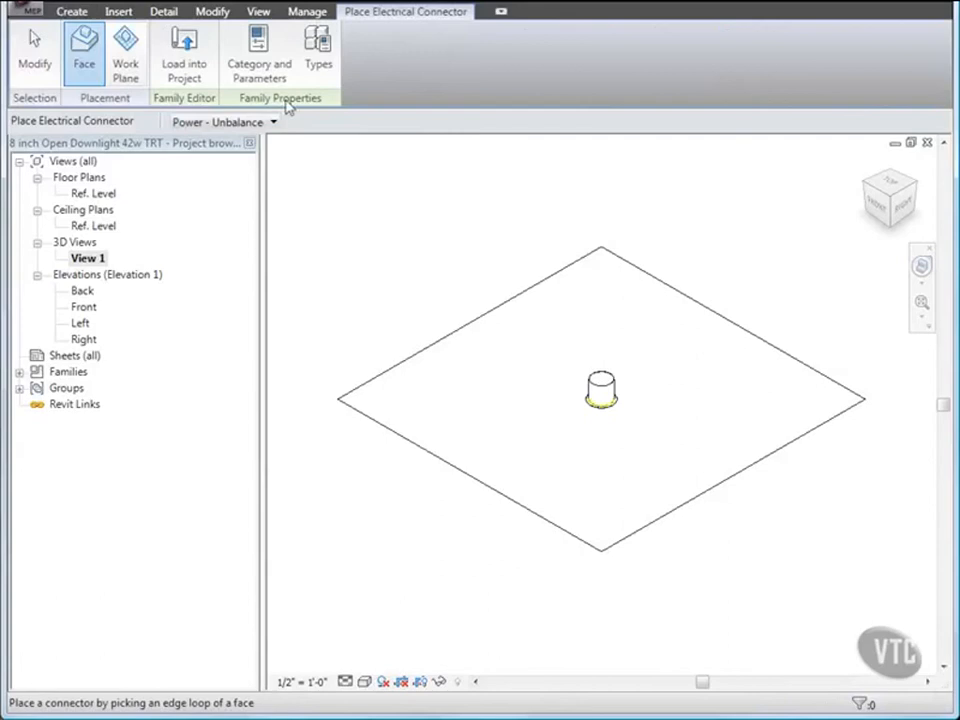
click(240, 124)
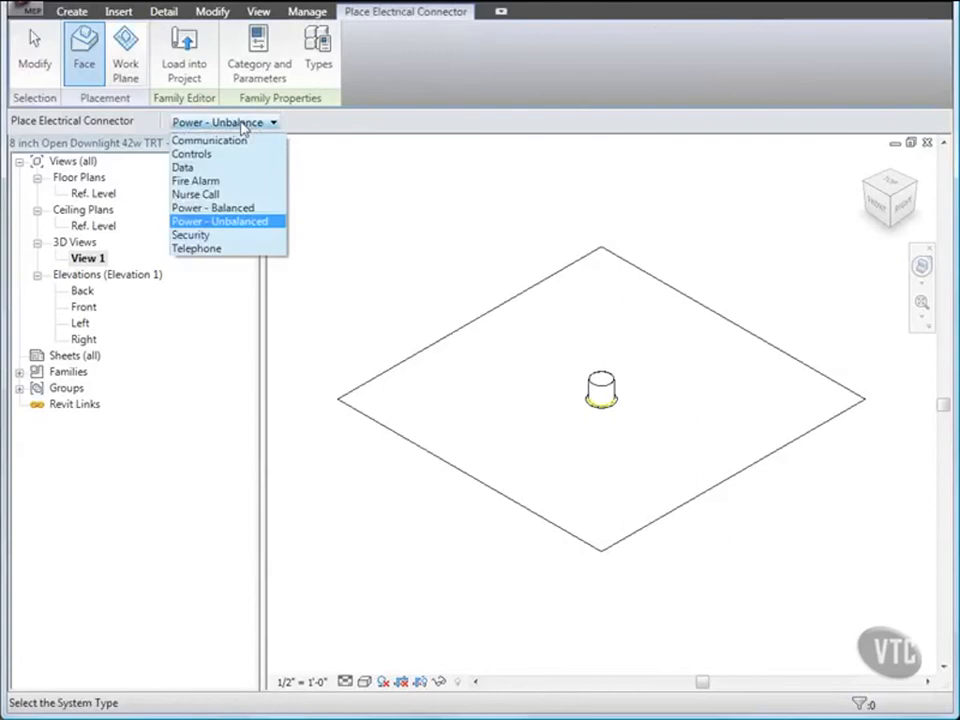
click(240, 208)
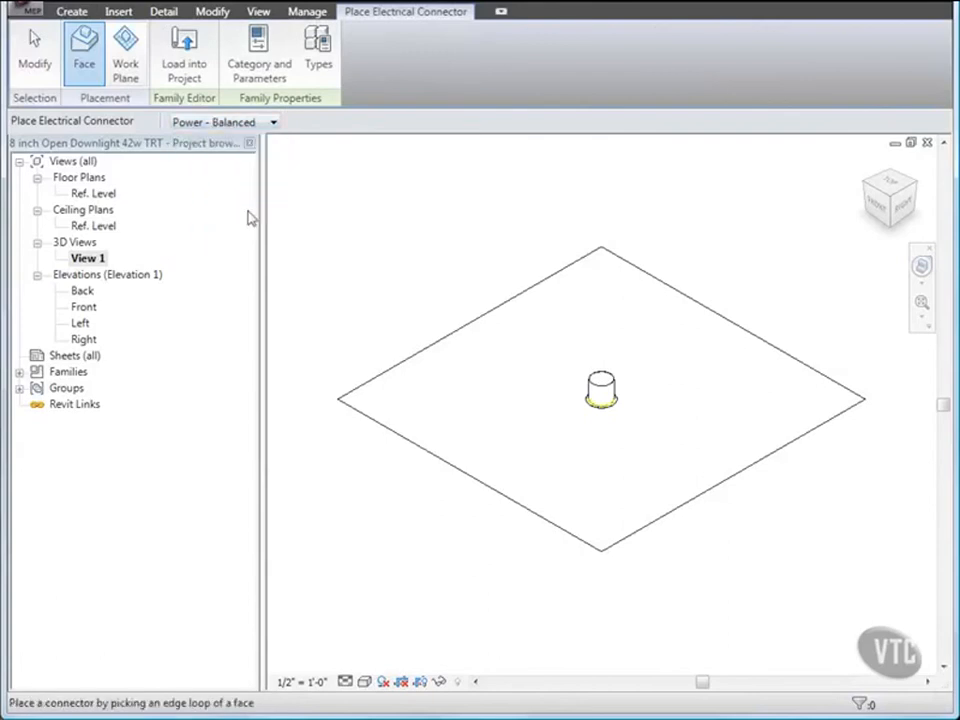
scroll(560, 390, up, 5)
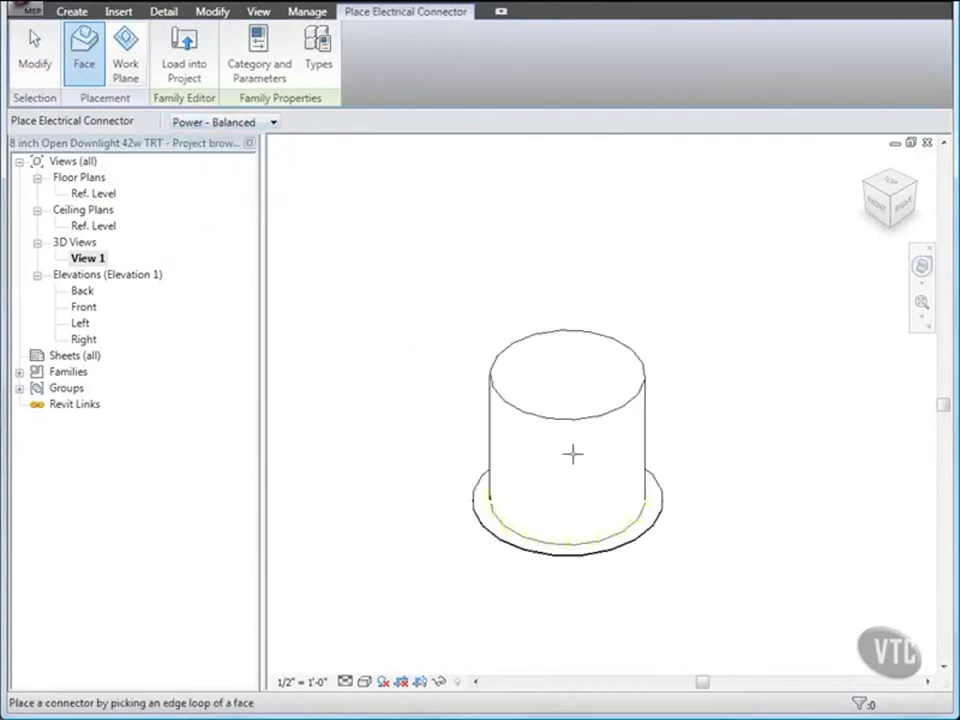
scroll(529, 399, down, 5)
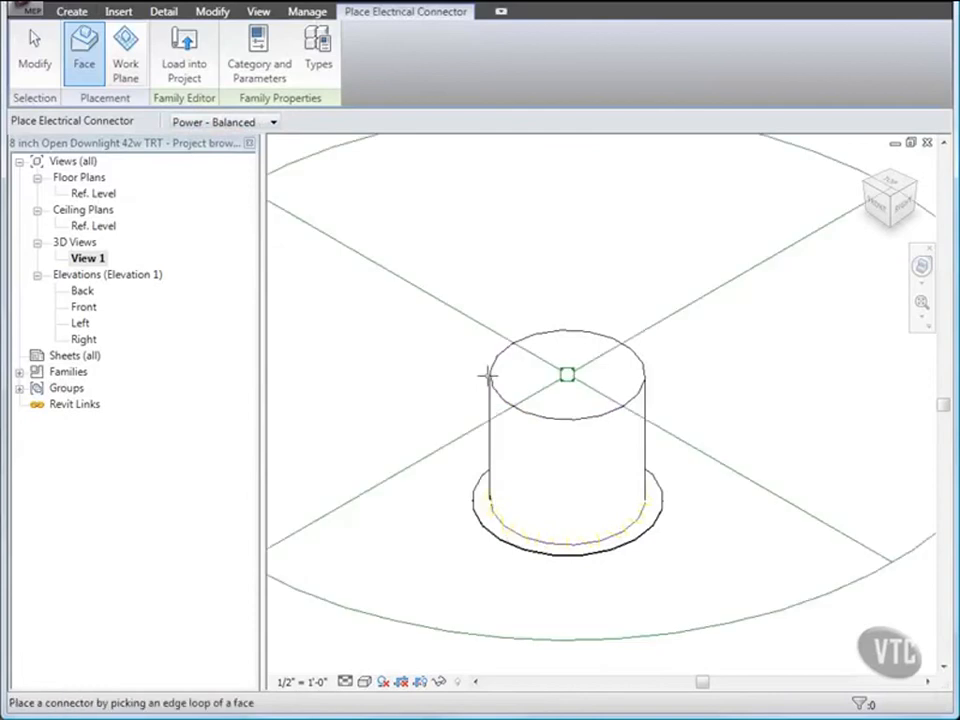
middle_drag(480, 362, 523, 356)
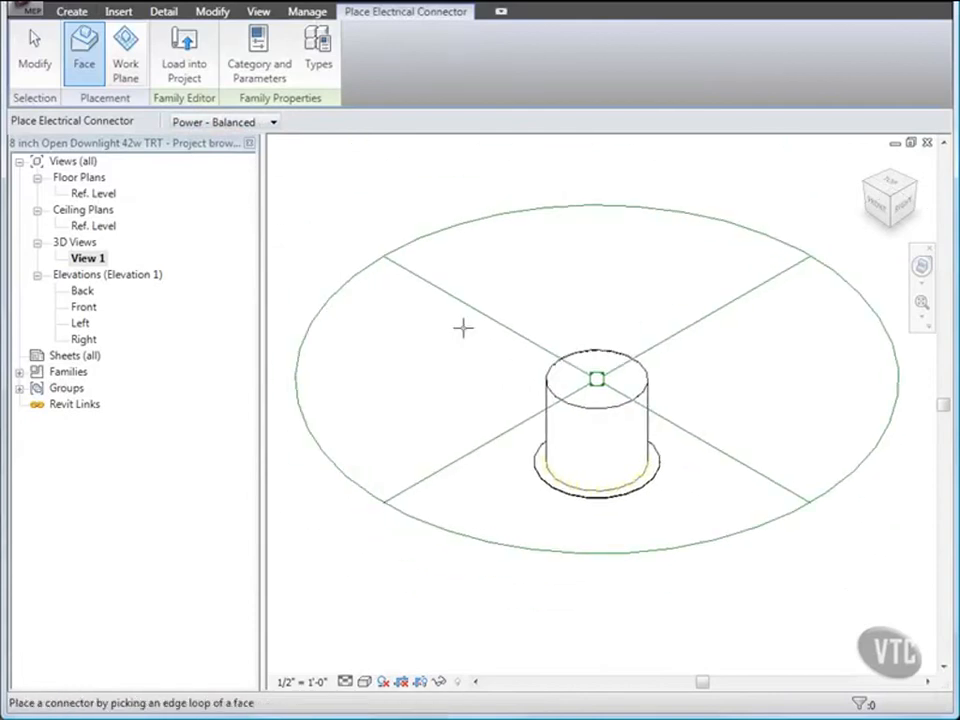
click(40, 60)
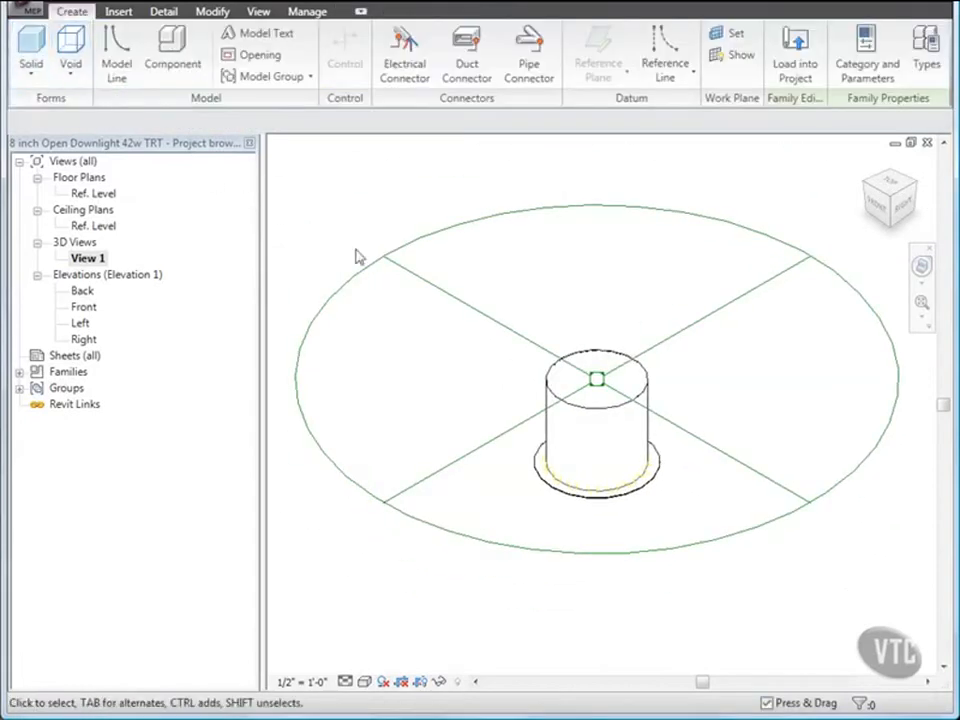
Set the electrical connector's power factor to .95 in its instance properties.
click(418, 274)
click(50, 58)
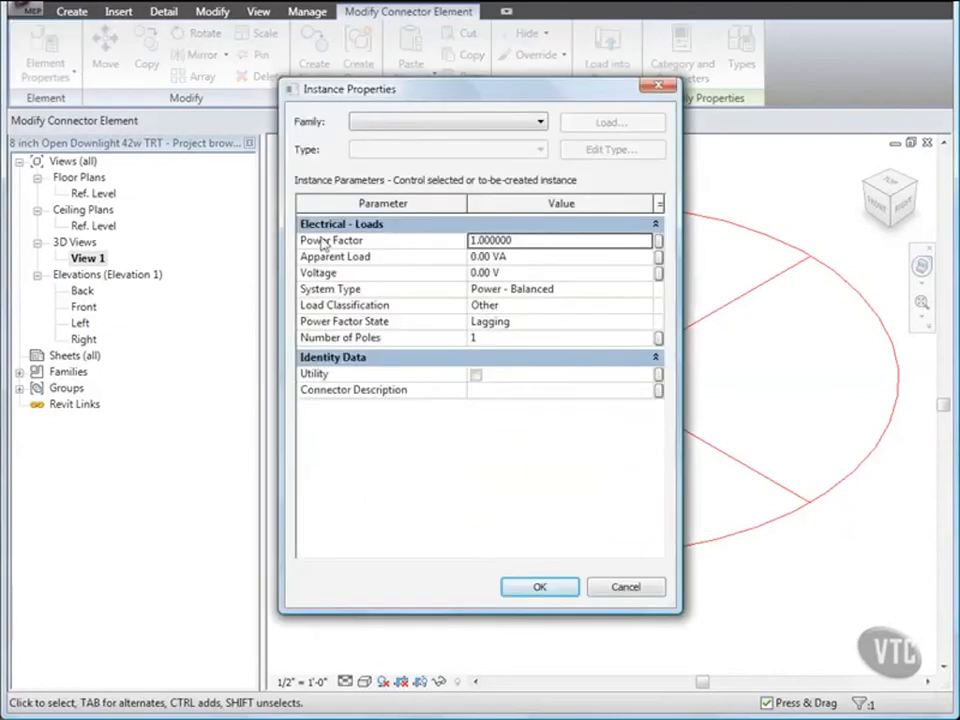
drag(514, 244, 436, 250)
text(.95)
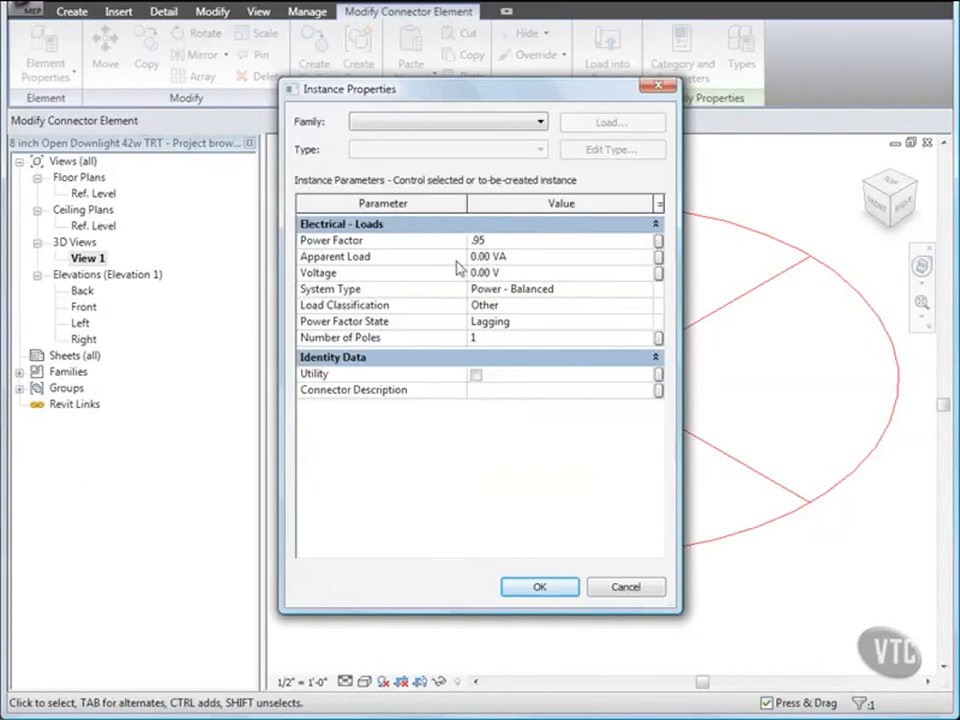
Associate the connector's Apparent Load with the family's Apparent Load parameter.
click(658, 257)
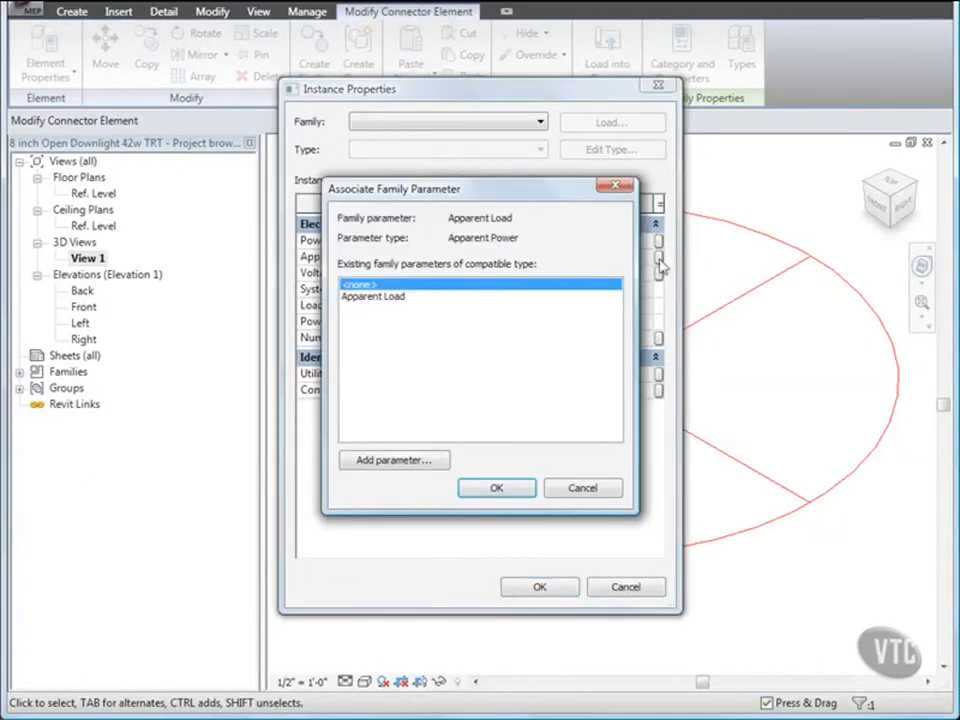
click(385, 298)
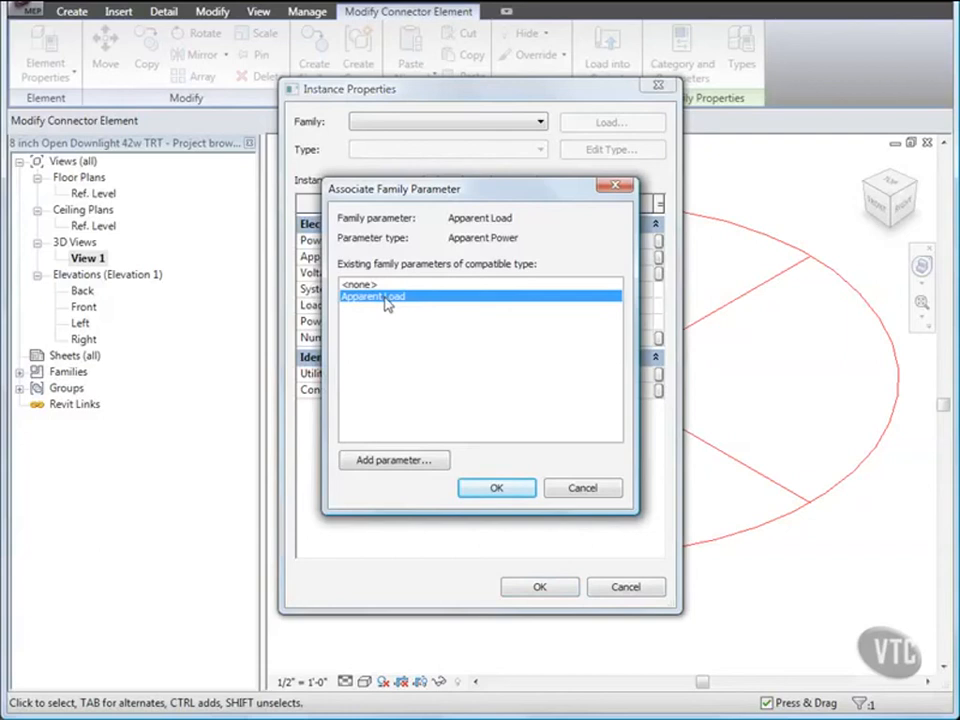
click(497, 489)
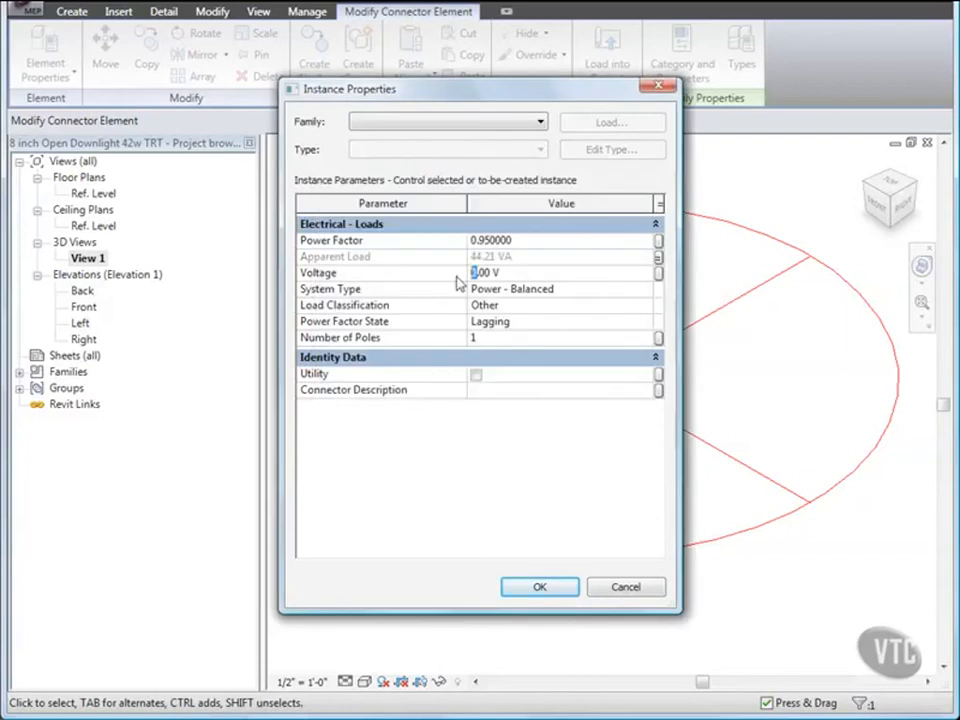
Set the electrical connector's voltage to 277 V and its load classification to Lighting, and accept the instance properties.
text(277)
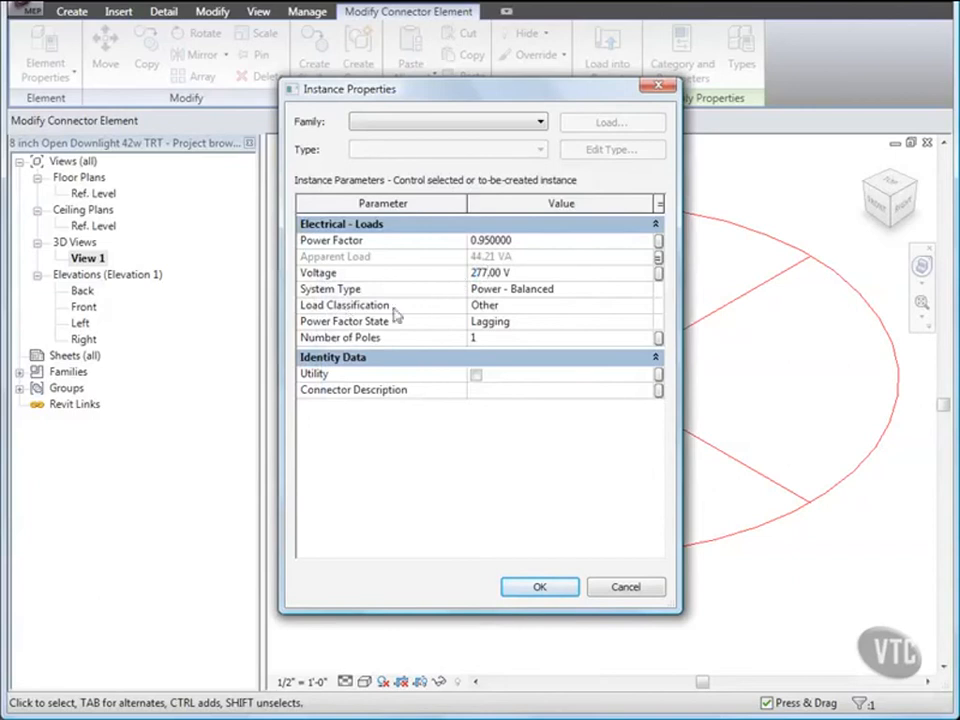
click(577, 306)
click(644, 309)
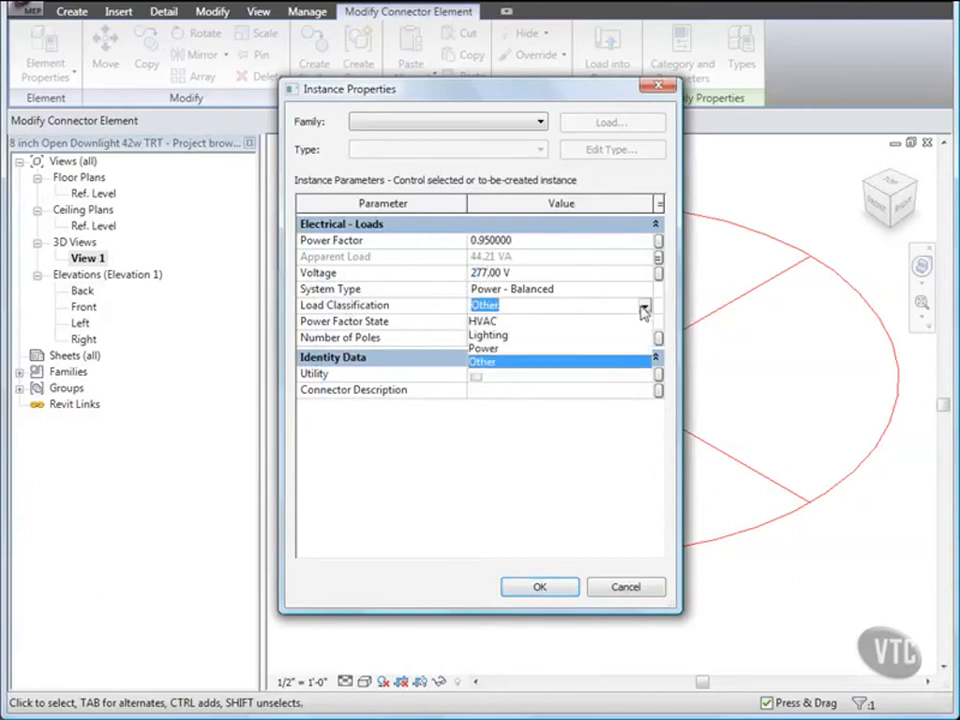
click(510, 338)
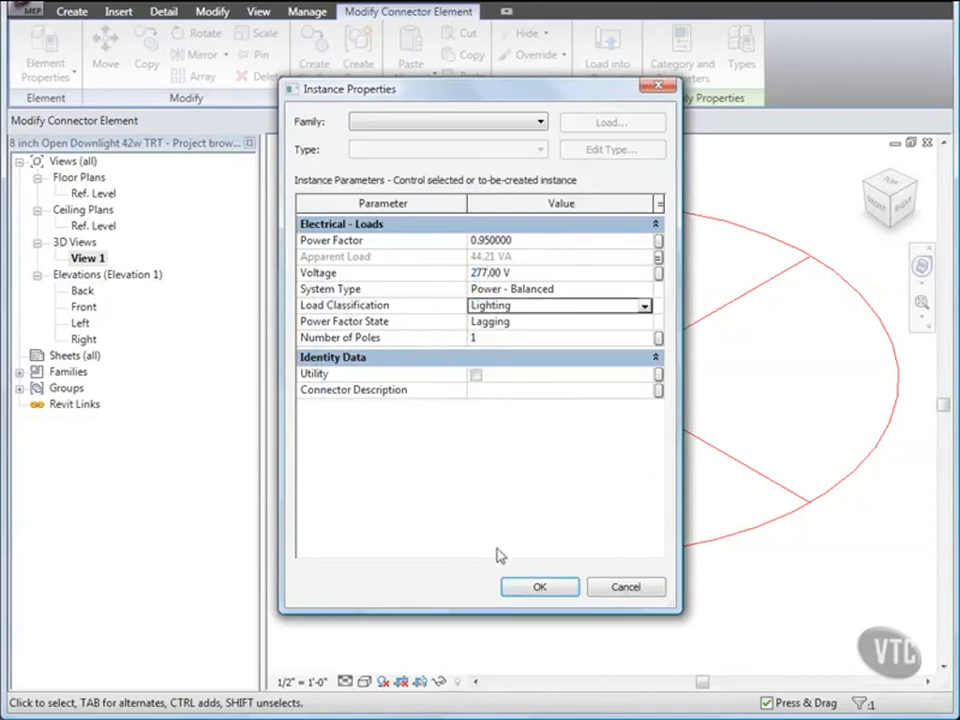
click(539, 587)
Deselect the connector and save the downlight family.
click(378, 474)
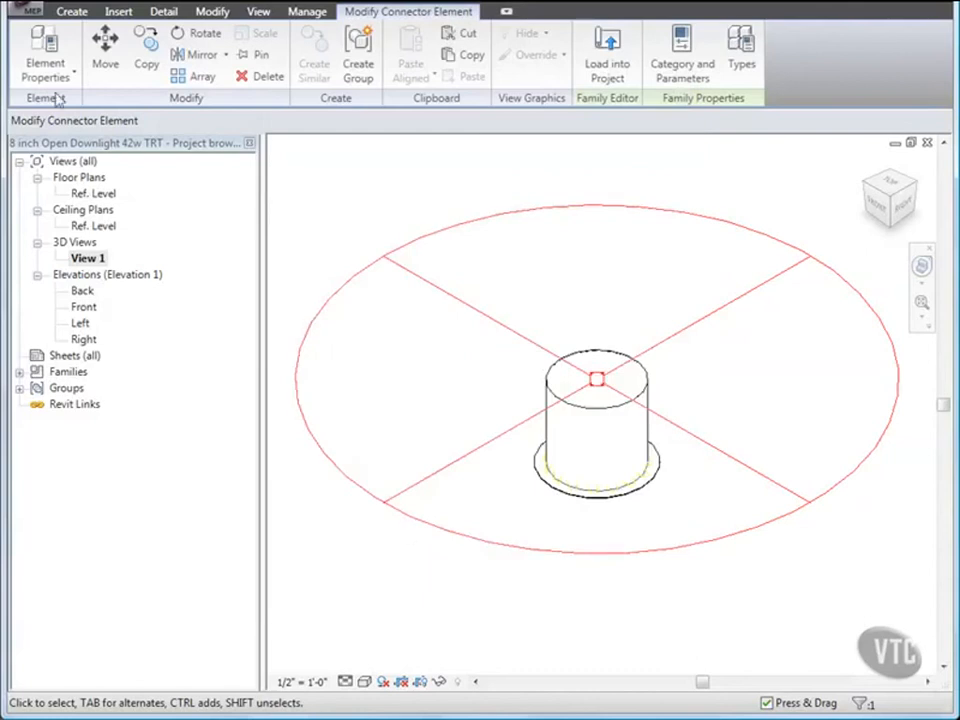
click(20, 9)
click(64, 162)
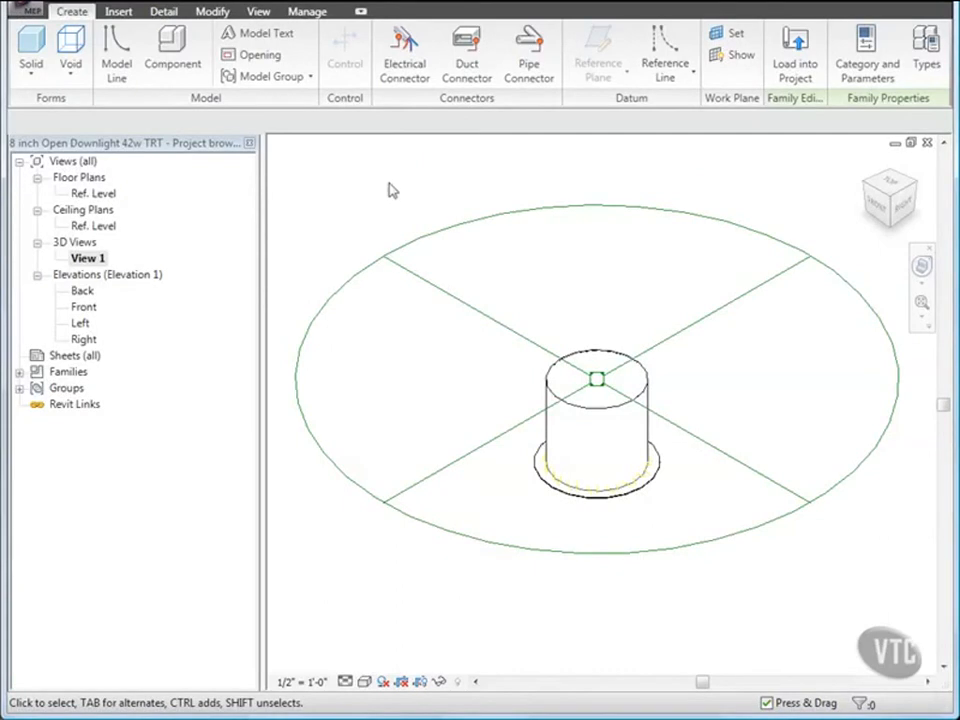
View the fixture from below in the 3D view and temporarily hide the light source element.
click(893, 236)
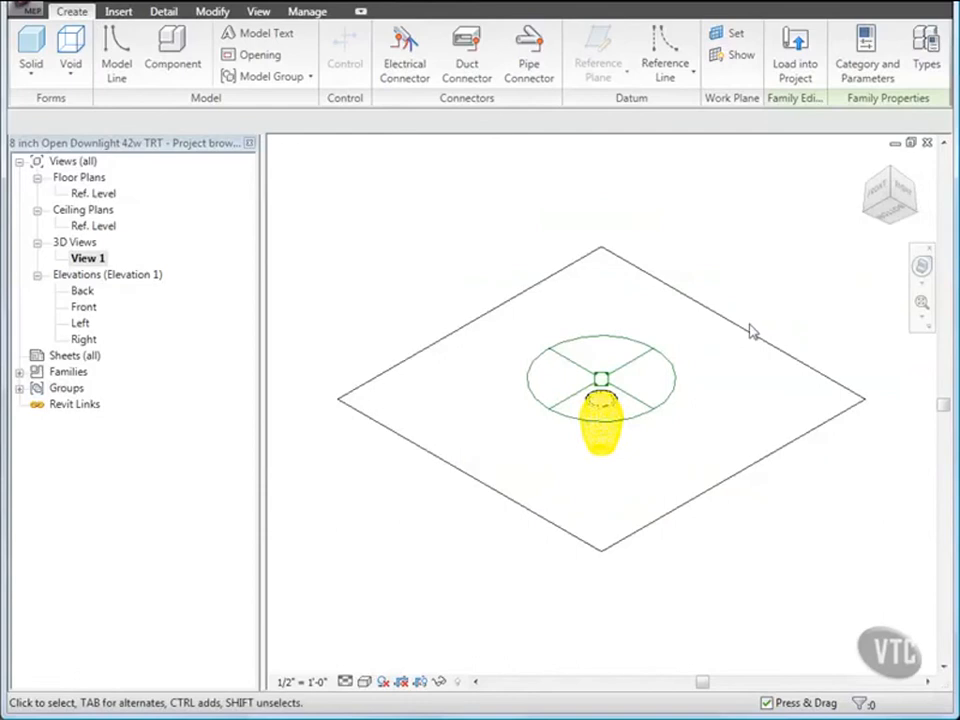
click(624, 448)
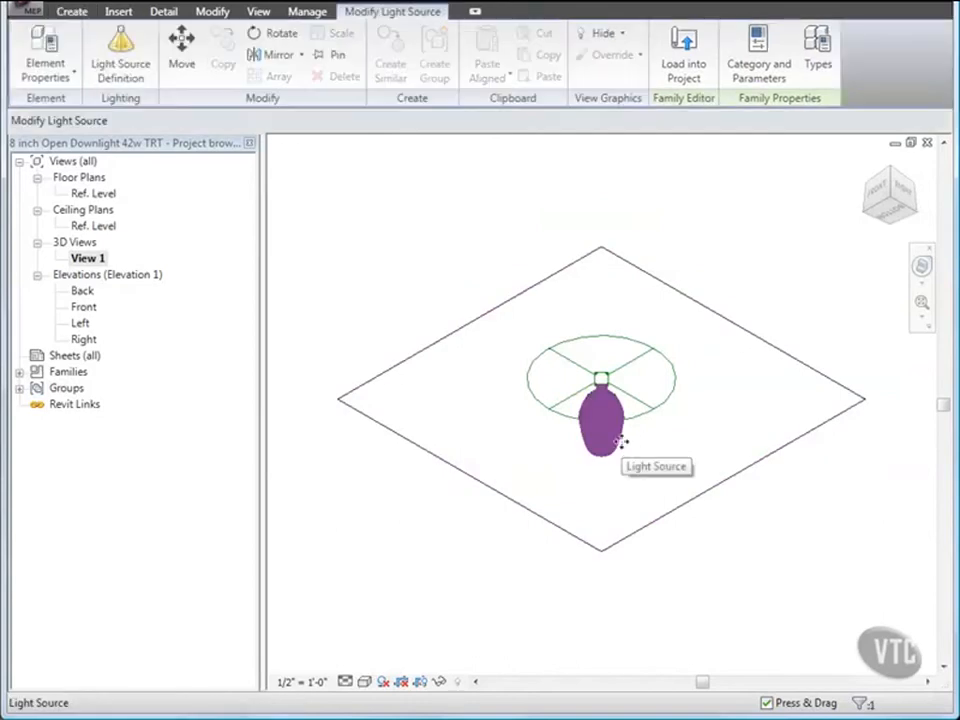
click(440, 681)
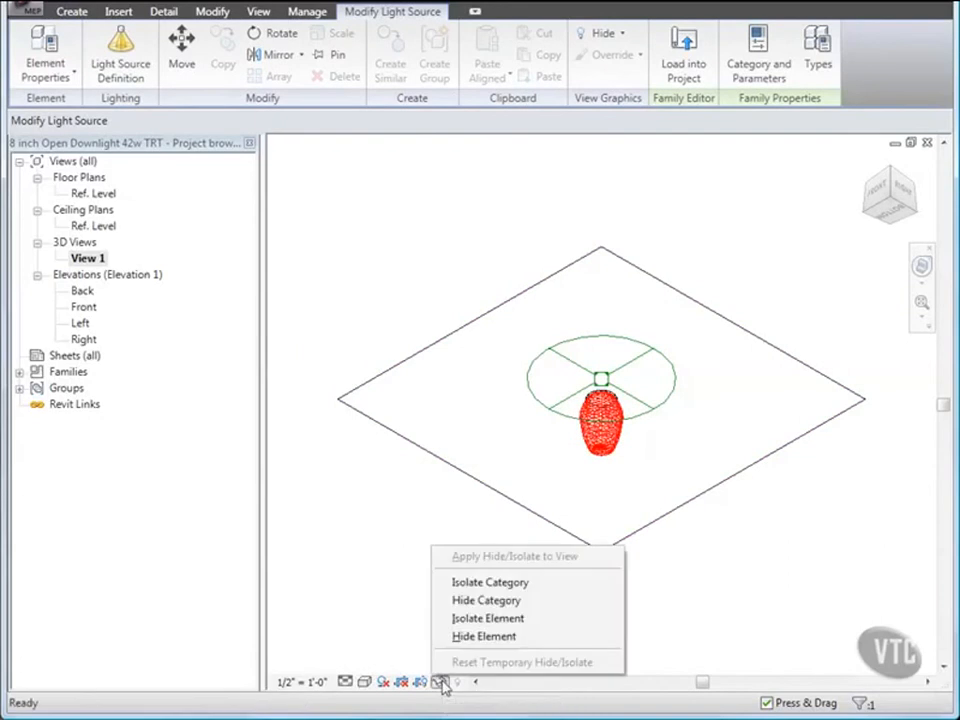
click(470, 638)
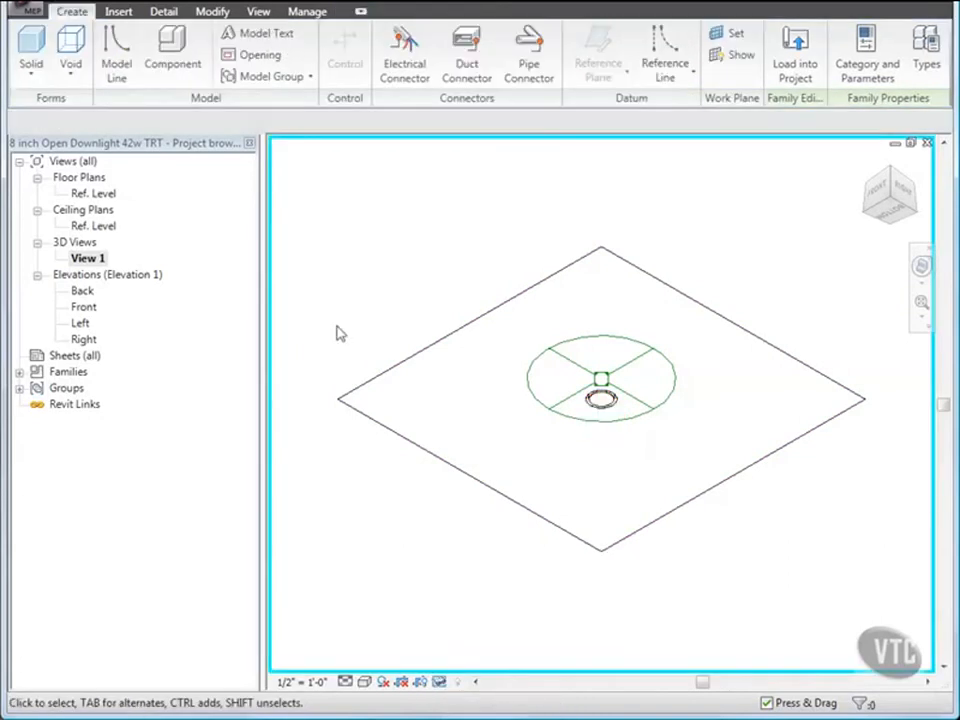
Create an opening in the host ceiling whose boundary is picked from the outer circular edges of the fixture's trim ring.
click(252, 56)
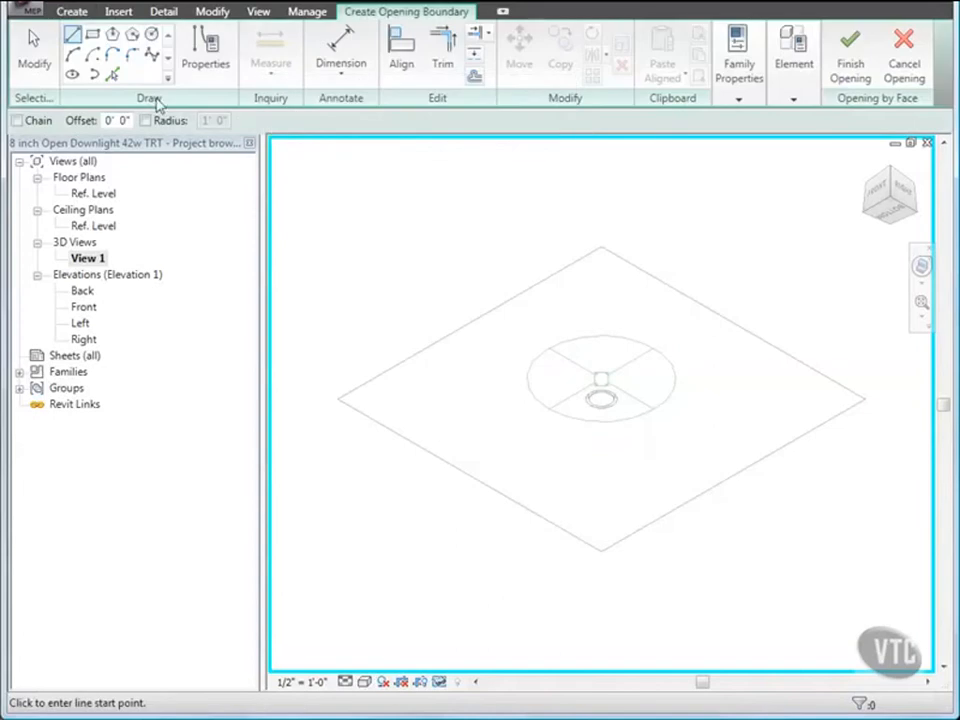
click(113, 77)
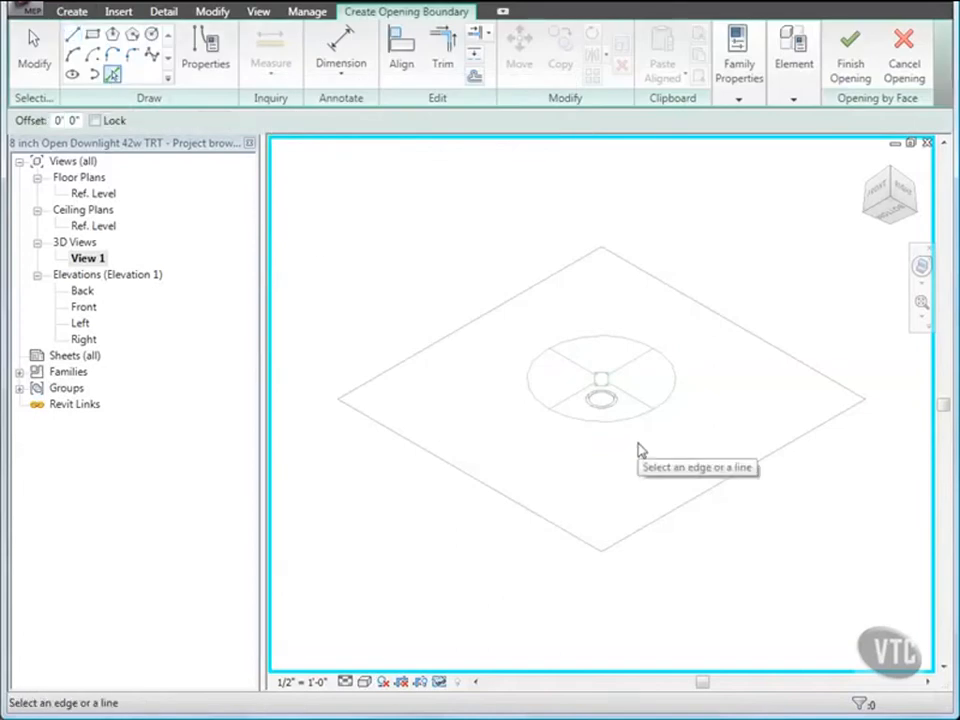
scroll(640, 450, up, 5)
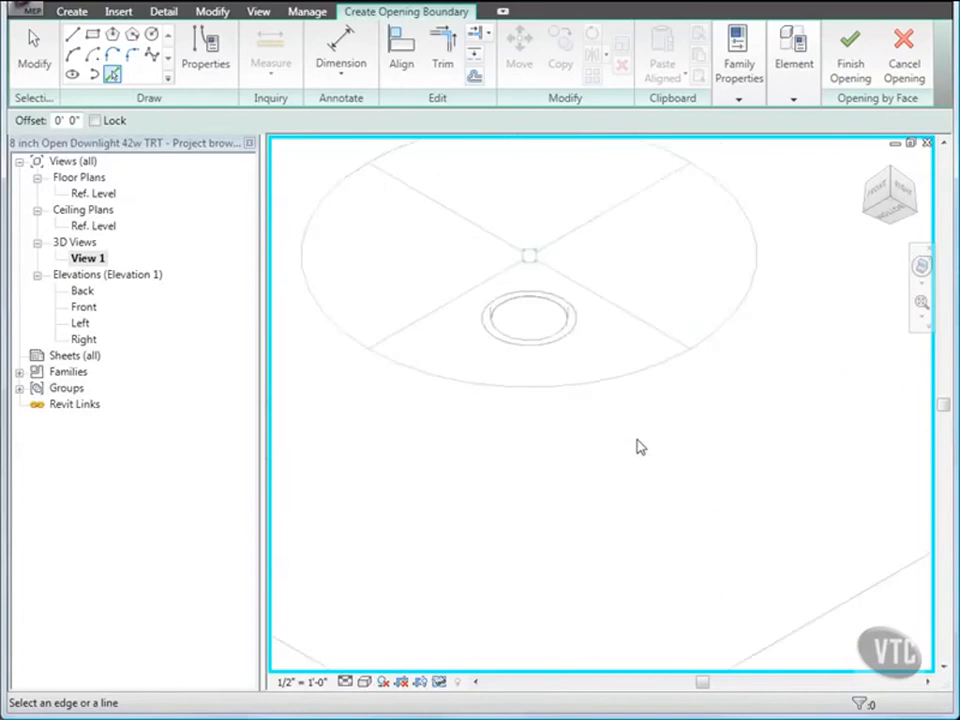
scroll(474, 280, up, 3)
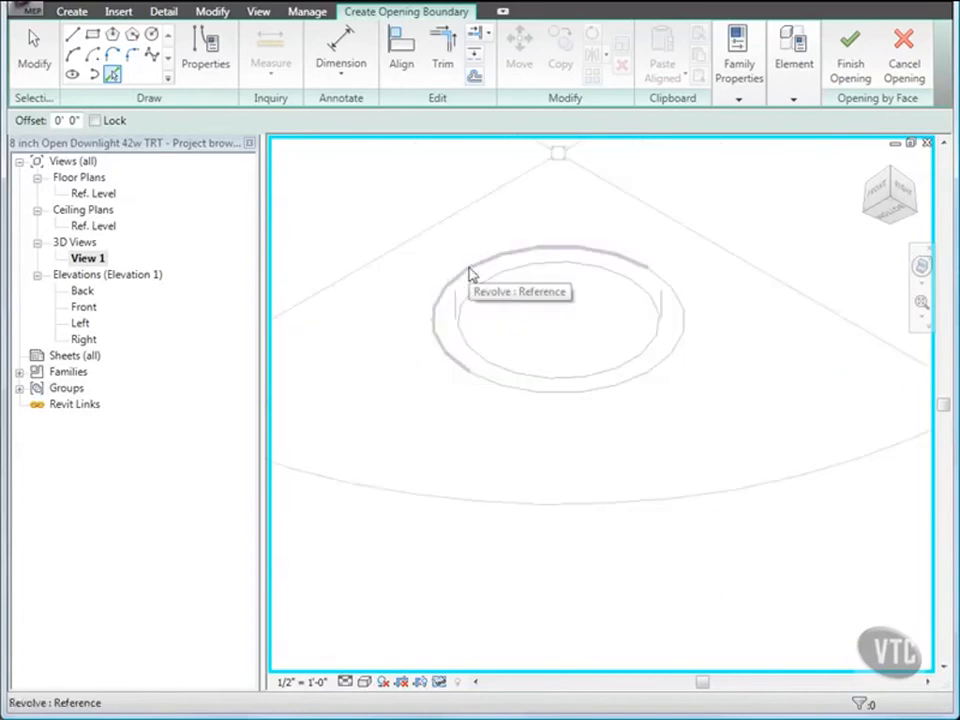
click(474, 275)
click(696, 416)
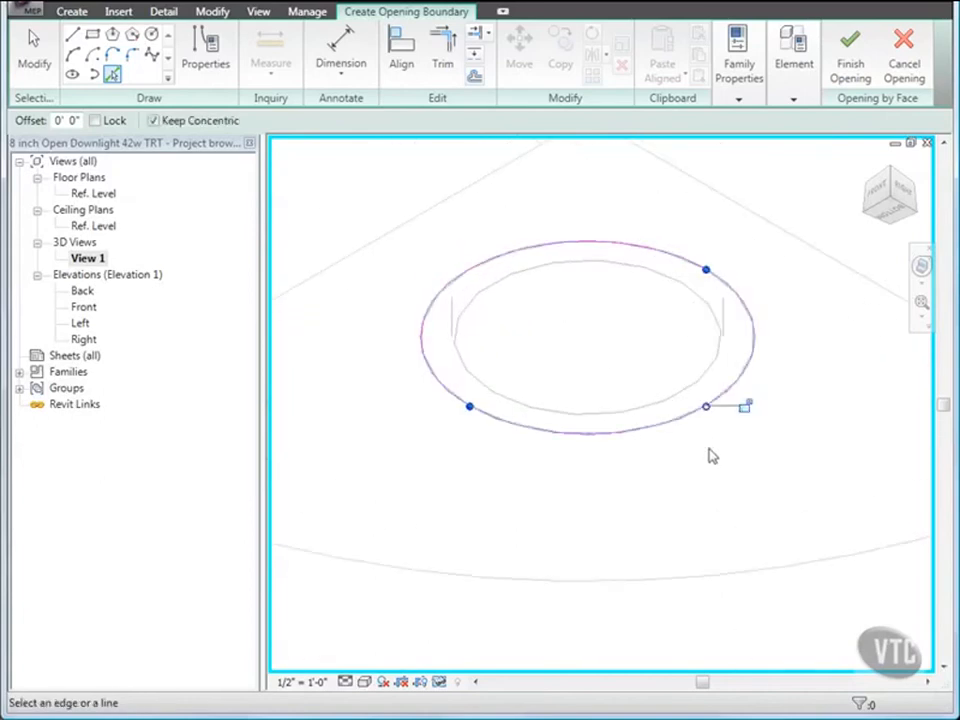
click(852, 72)
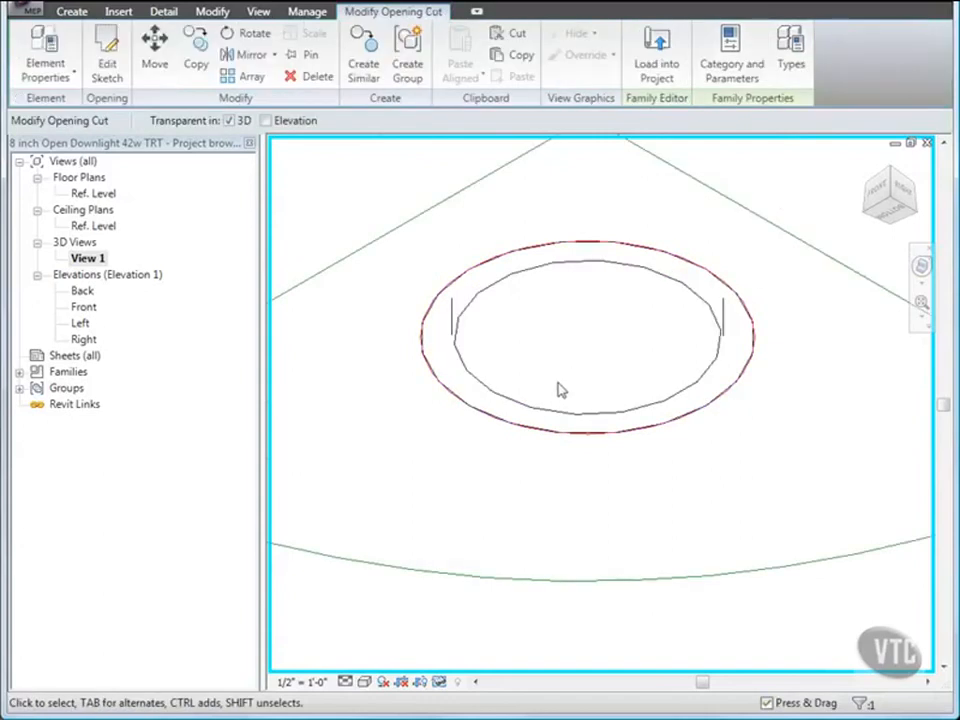
Reset the temporary hide/isolate so the 3D view displays the light source again.
click(440, 682)
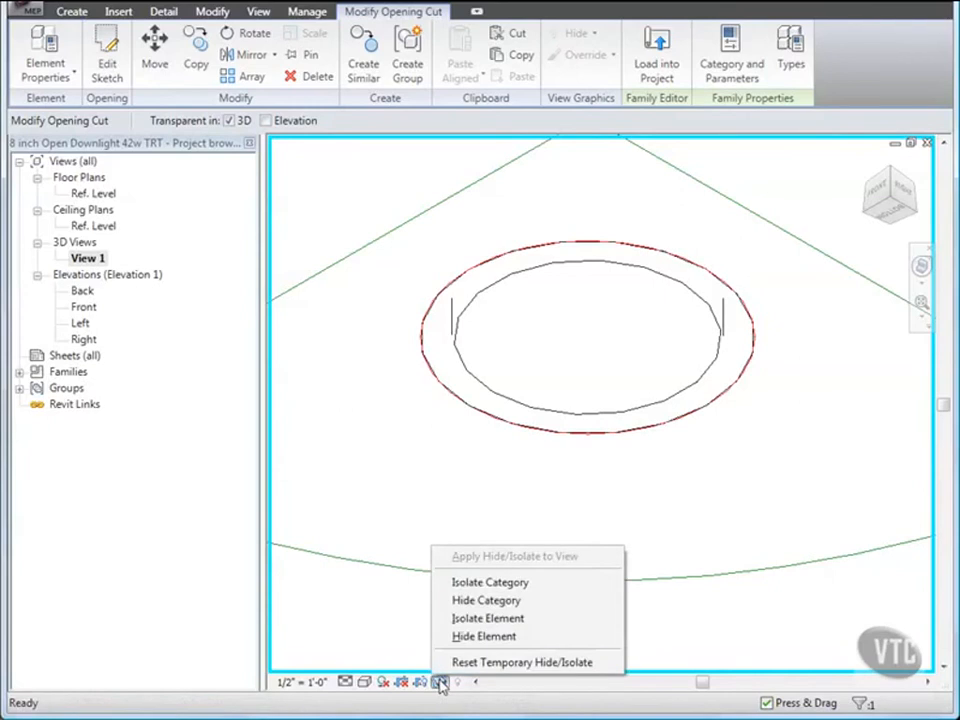
click(522, 662)
scroll(390, 405, down, 4)
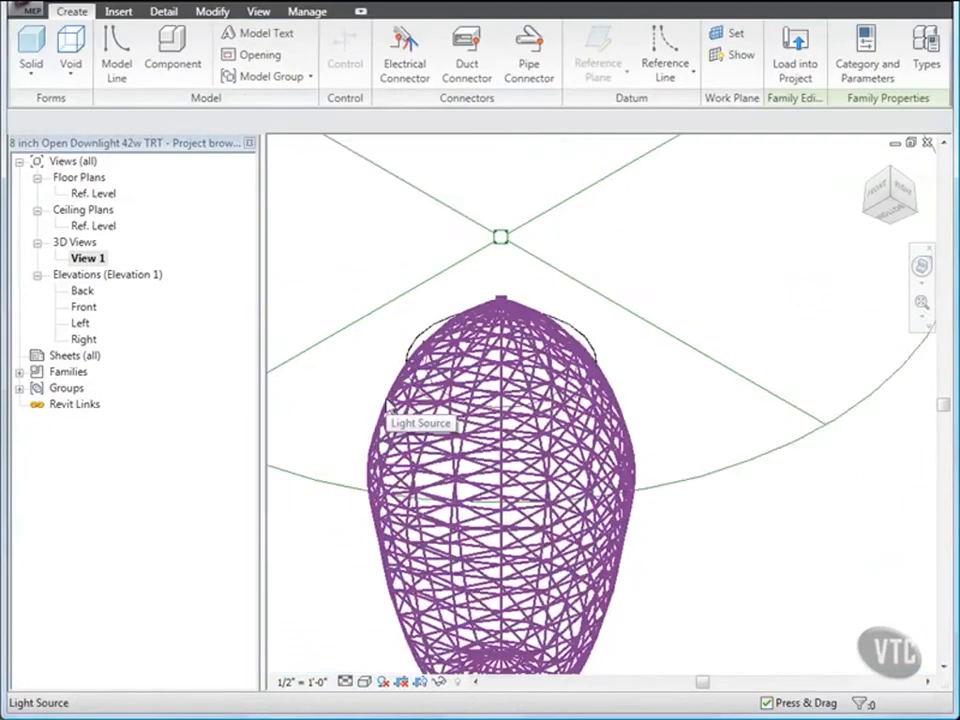
scroll(390, 405, down, 2)
middle_drag(392, 390, 506, 424)
scroll(506, 424, down, 3)
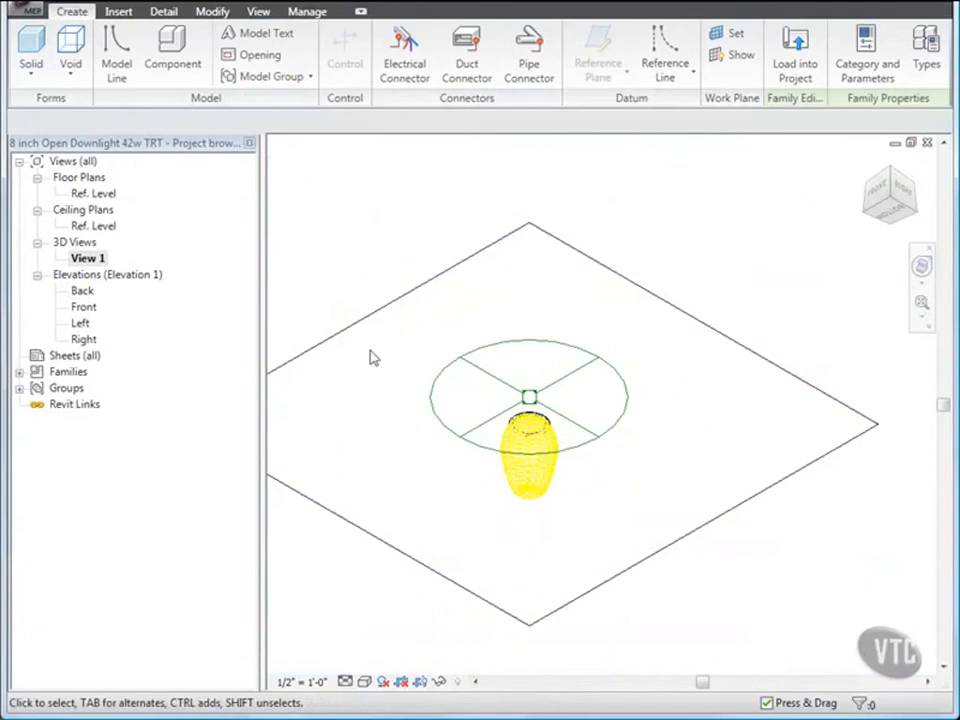
Open the i Simple Room project from the Family Editor folder inside the Imperial training files.
click(20, 10)
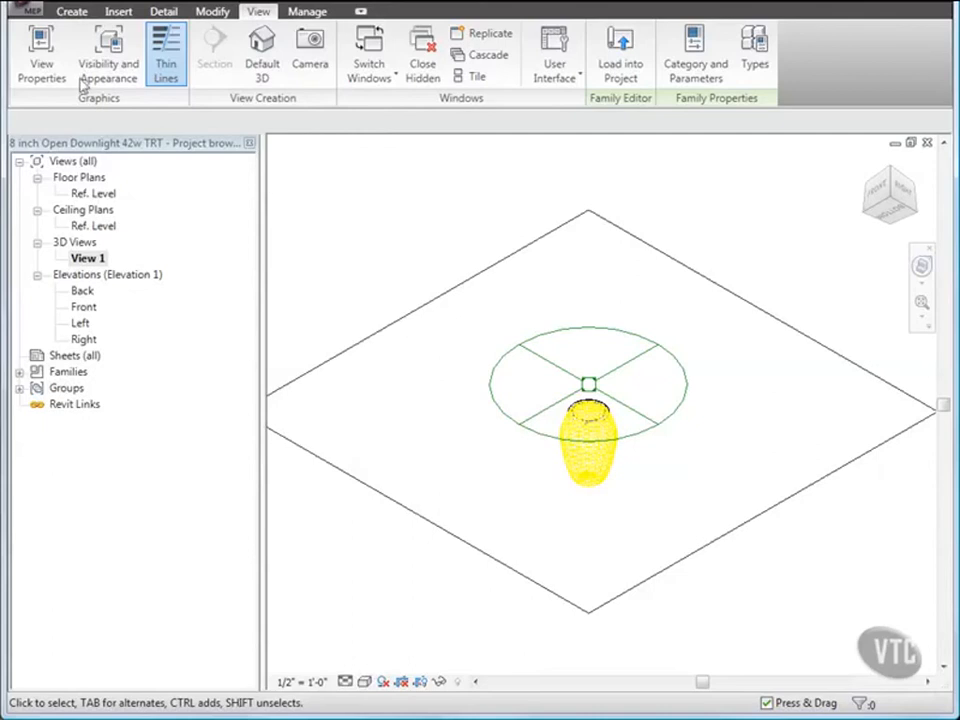
click(28, 12)
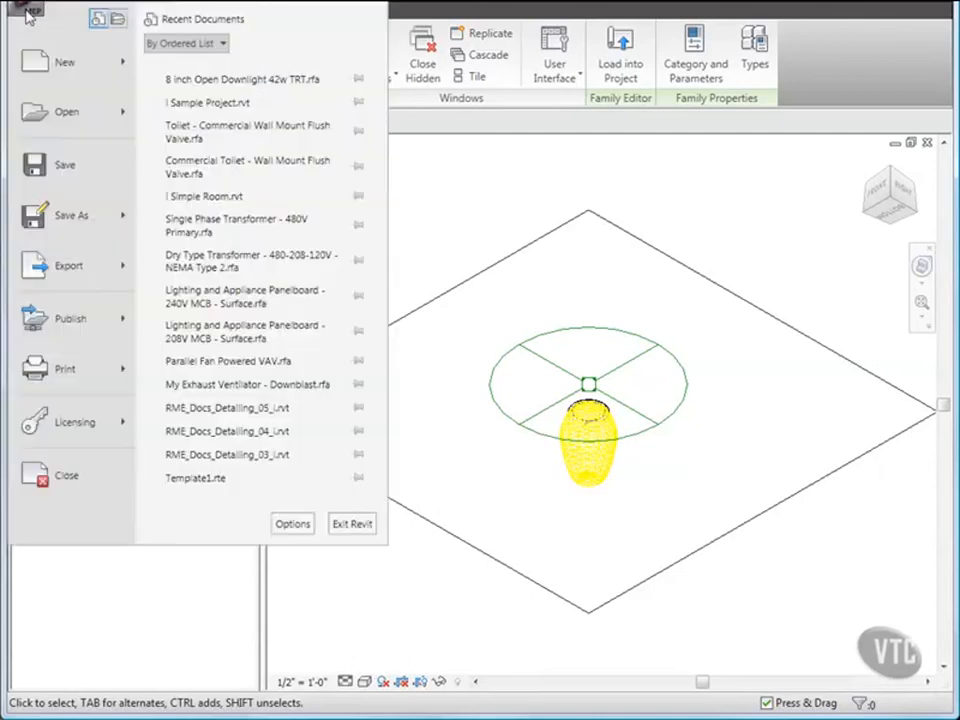
click(40, 100)
click(214, 220)
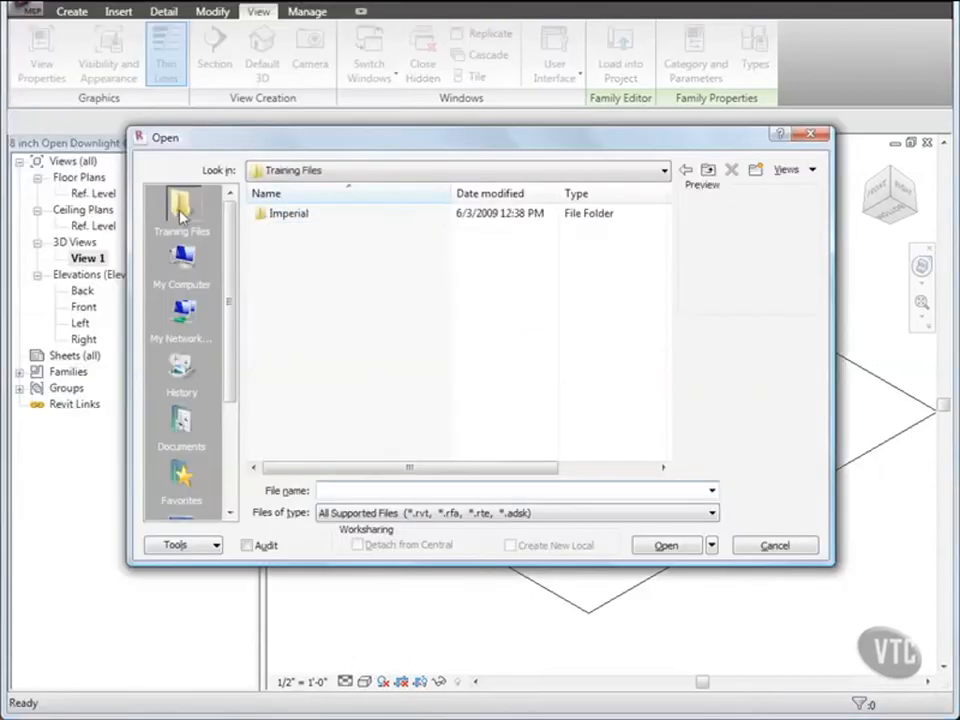
double_click(283, 219)
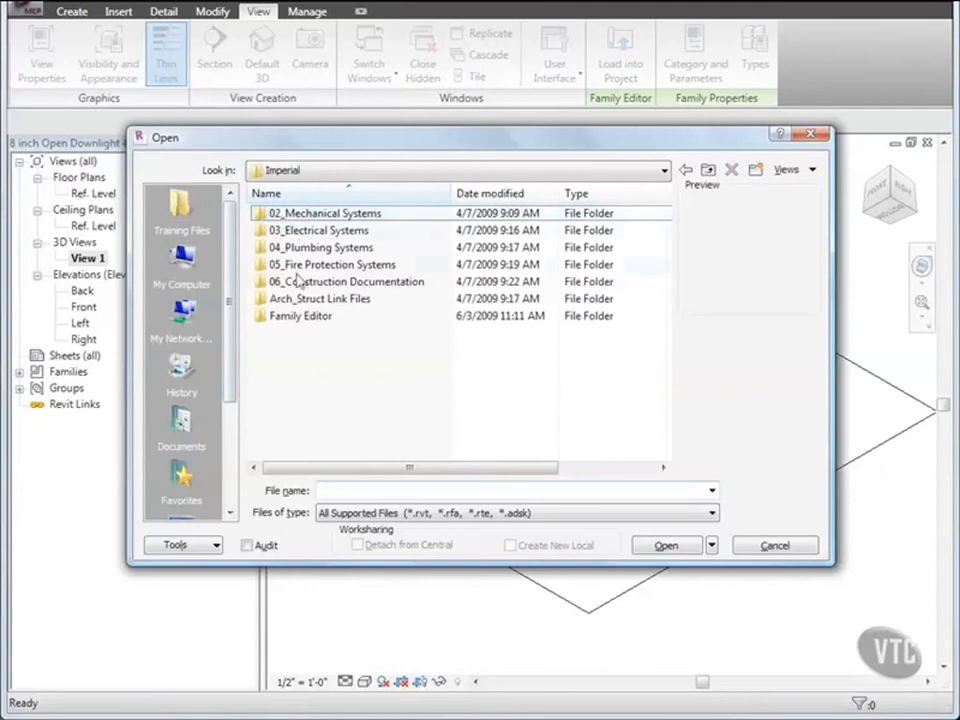
double_click(300, 317)
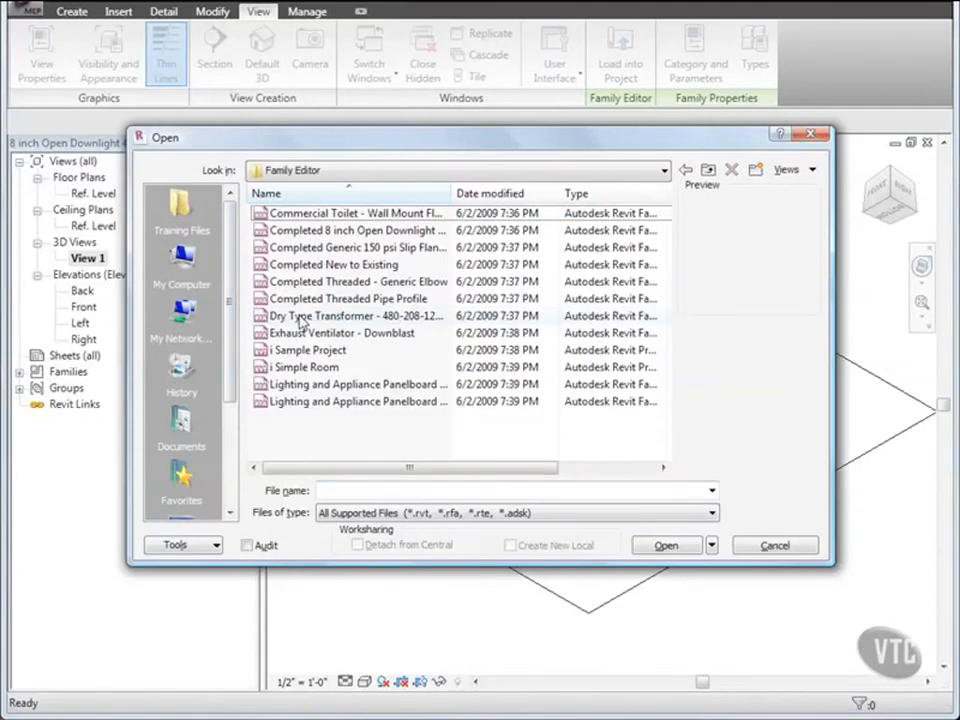
double_click(305, 367)
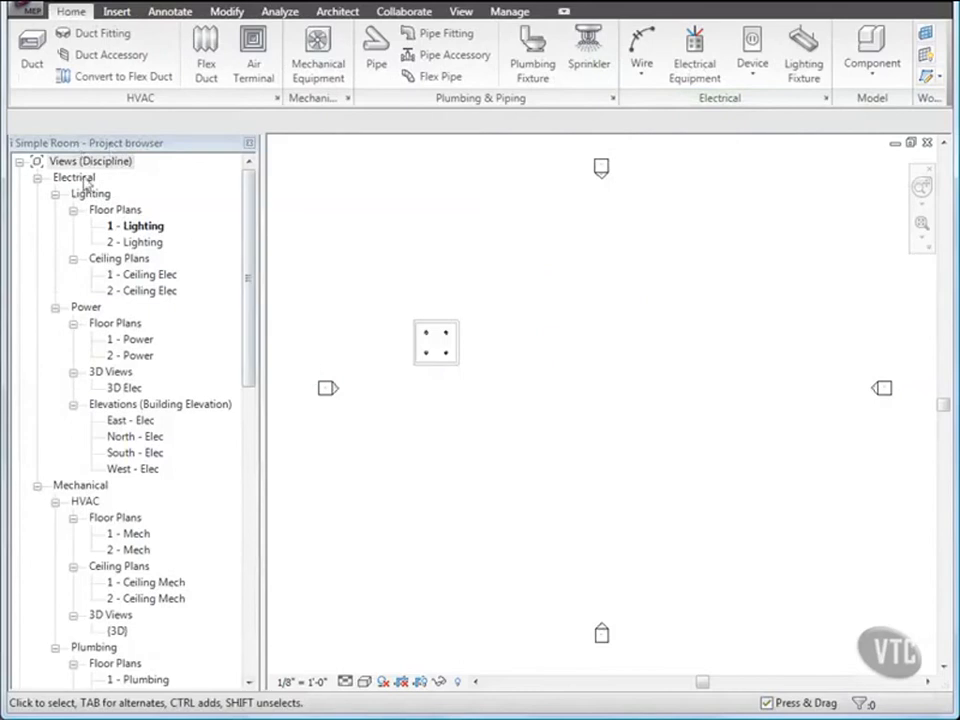
Open the 1 - Ceiling Elec ceiling plan and bring the room with its four downlights into close view.
double_click(147, 277)
scroll(386, 364, up, 3)
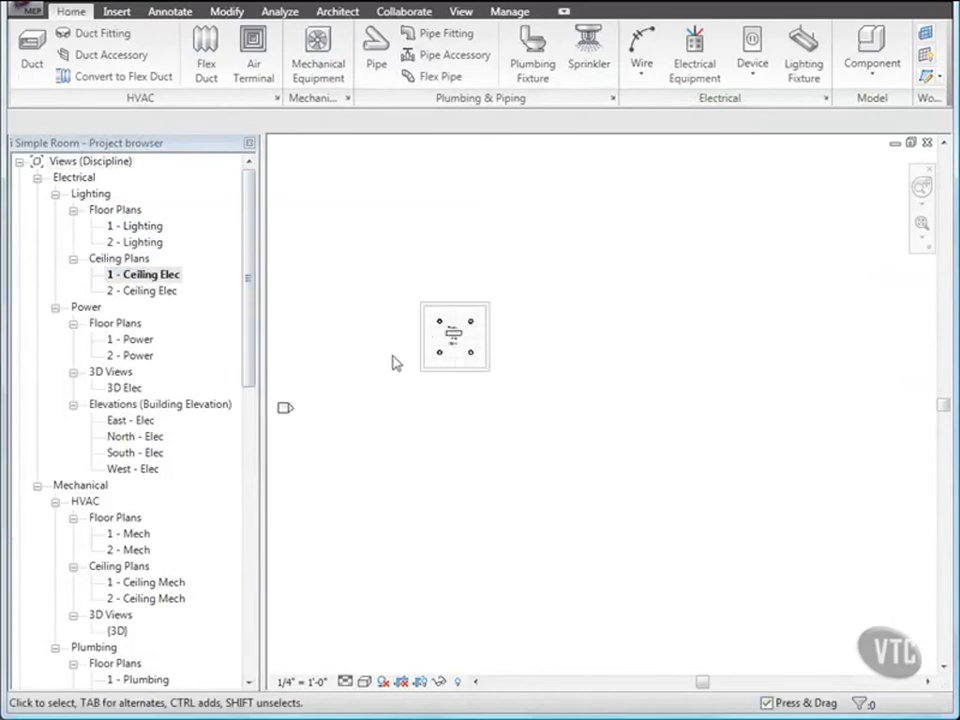
scroll(414, 340, up, 5)
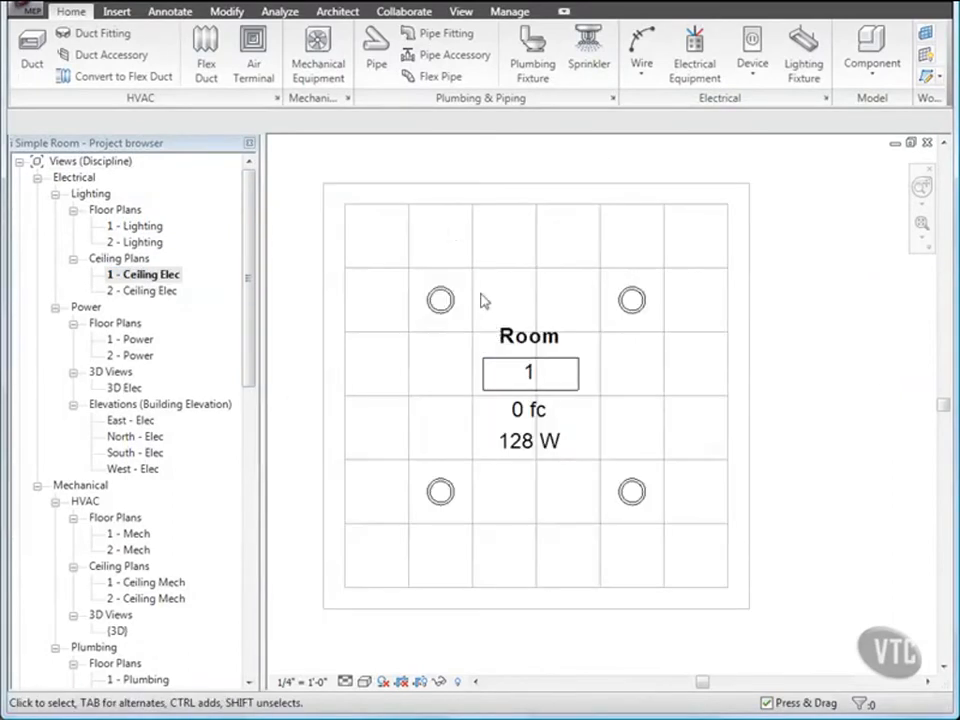
Switch to the 8 inch Open Downlight 42w TRT family's 3D view and load the family into the i Simple Room project.
click(461, 12)
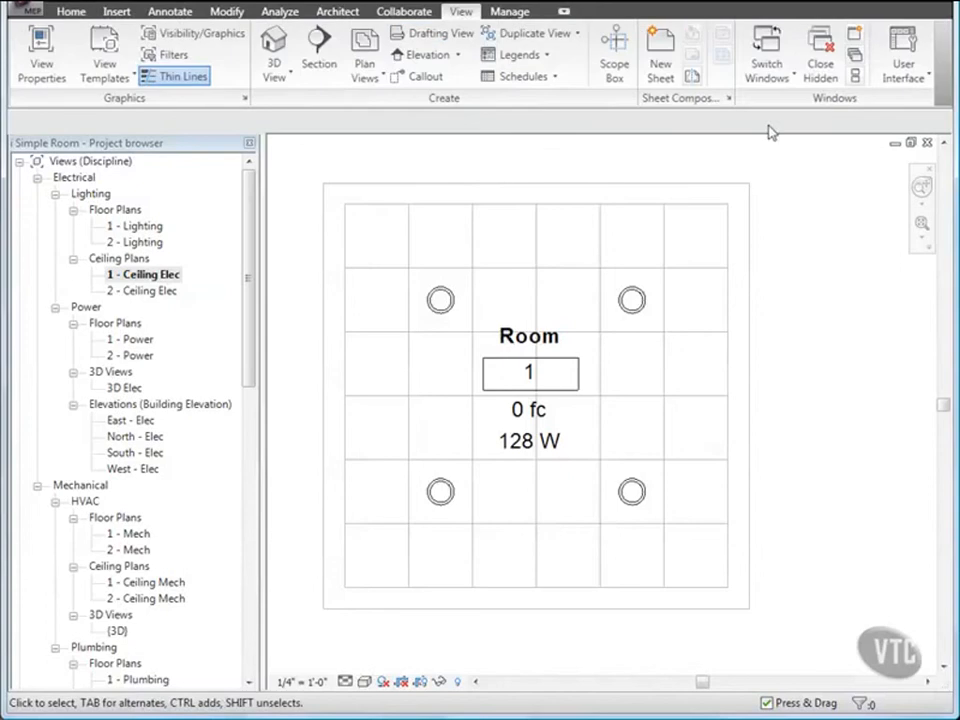
click(796, 80)
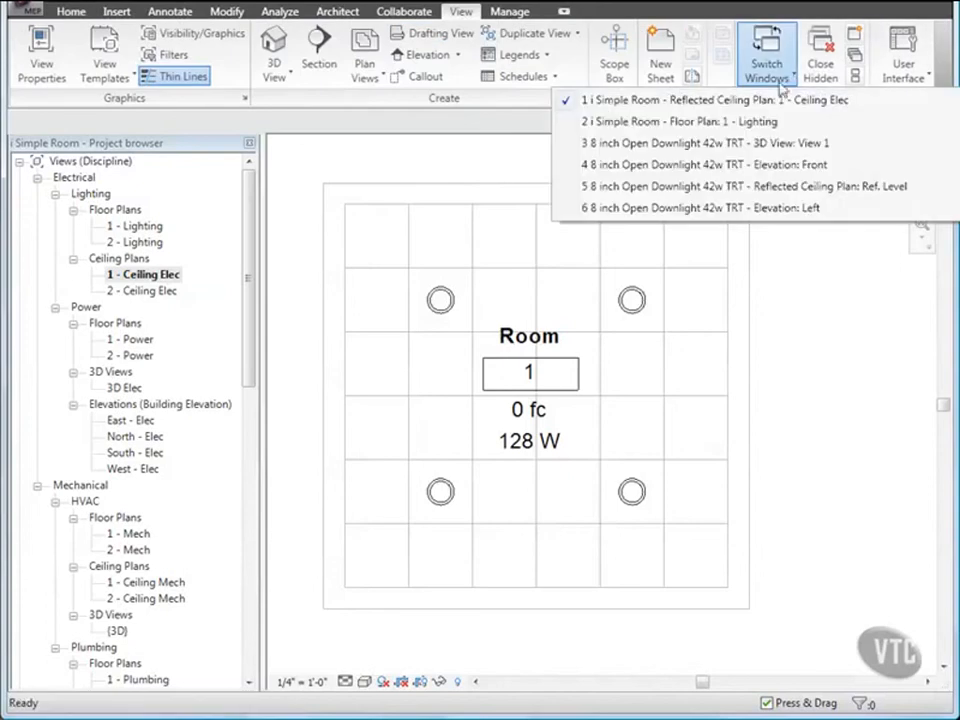
click(707, 143)
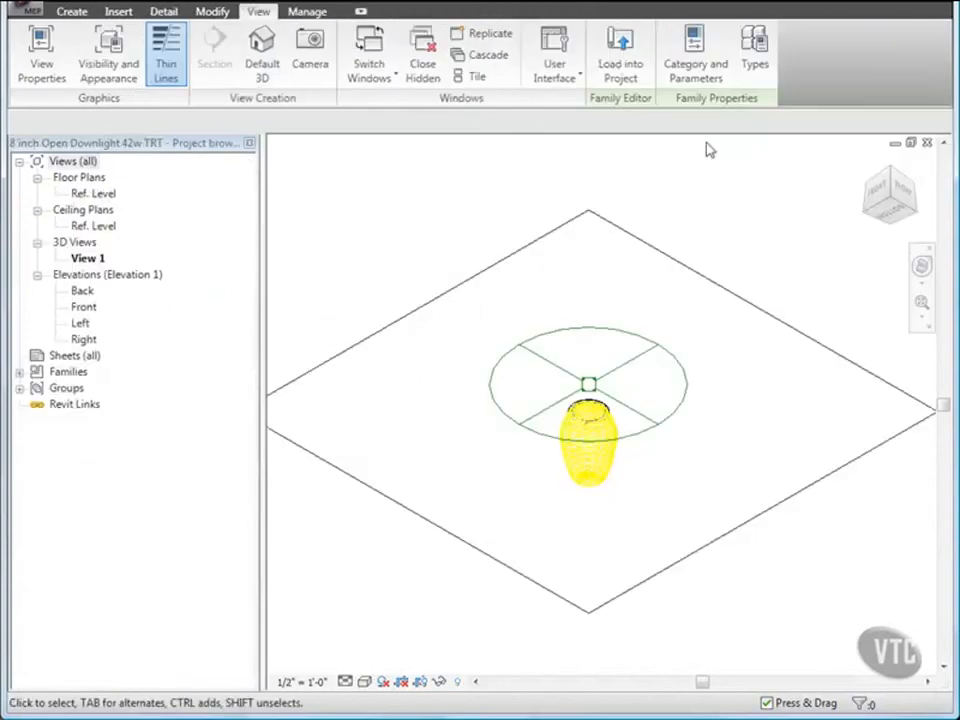
click(621, 62)
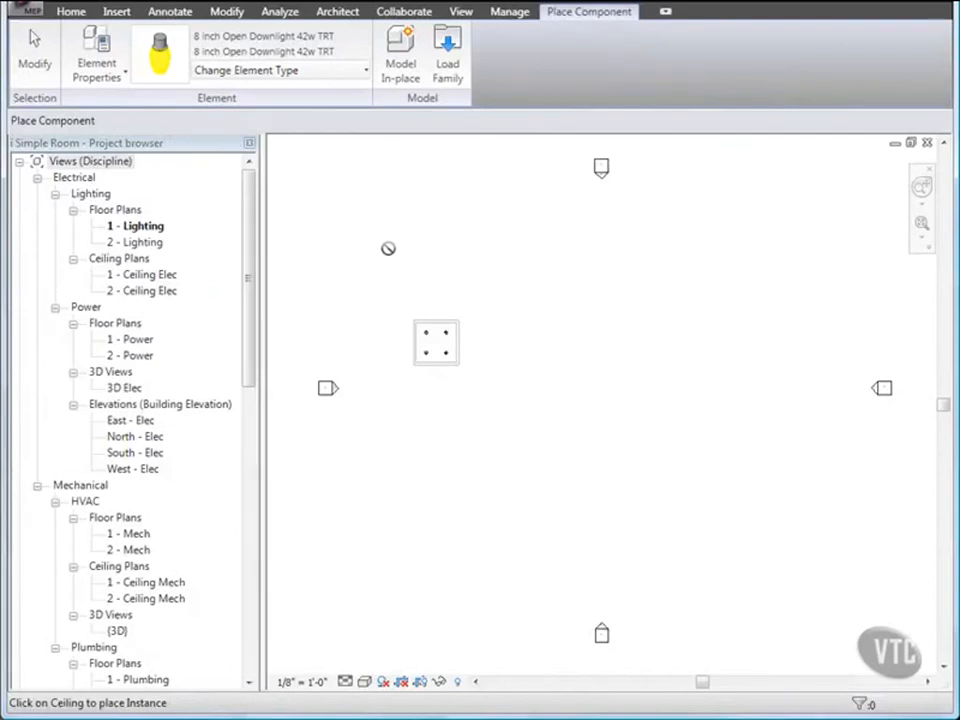
In the 1 - Ceiling Elec plan, change all four 8 inch Open Downlight 32W TRT fixtures to the 8 inch Open Downlight 42w TRT type.
double_click(137, 279)
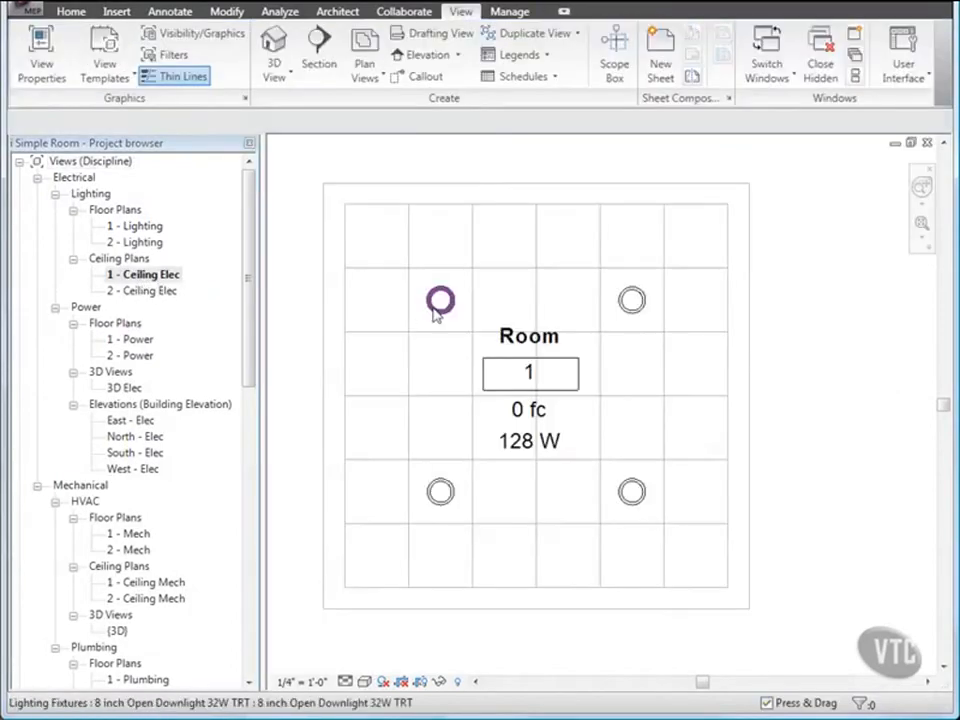
click(436, 310)
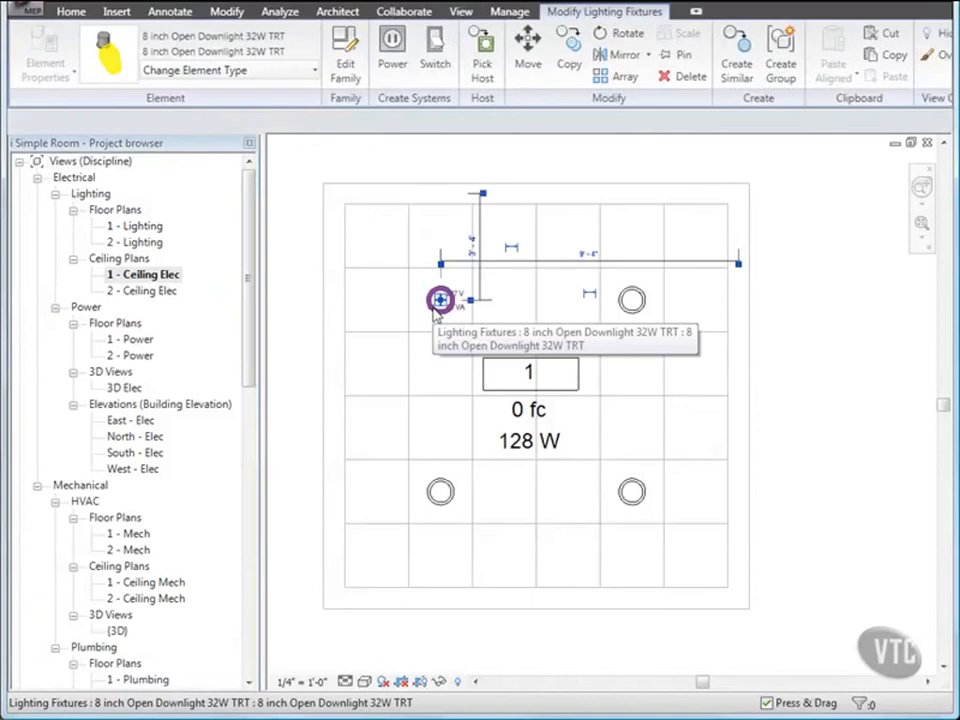
ctrl+click(629, 303)
ctrl+click(633, 491)
ctrl+click(453, 487)
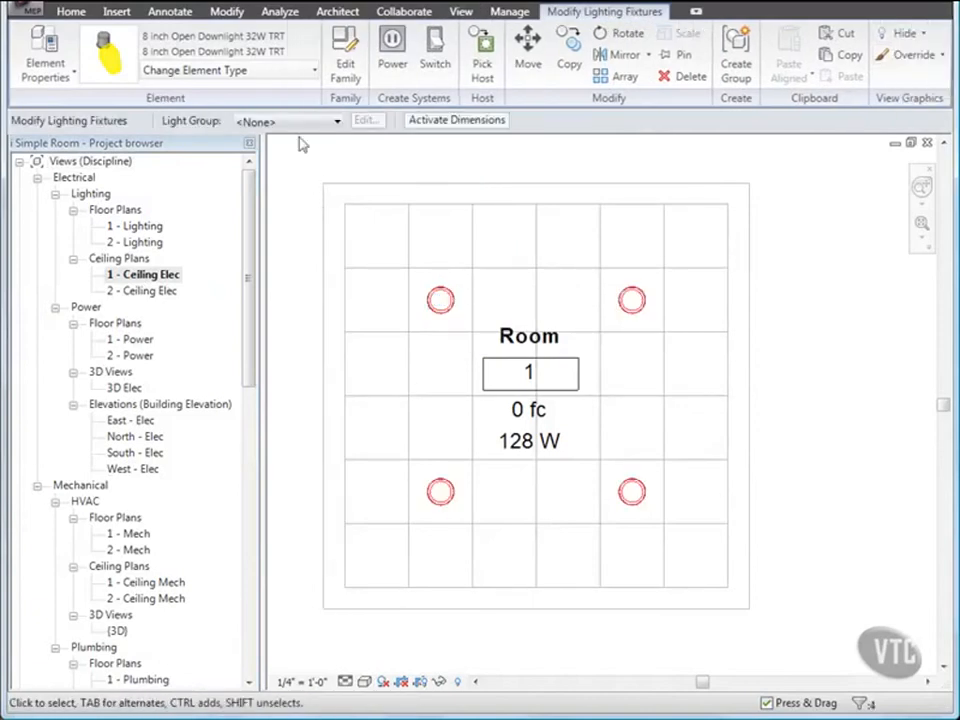
click(276, 72)
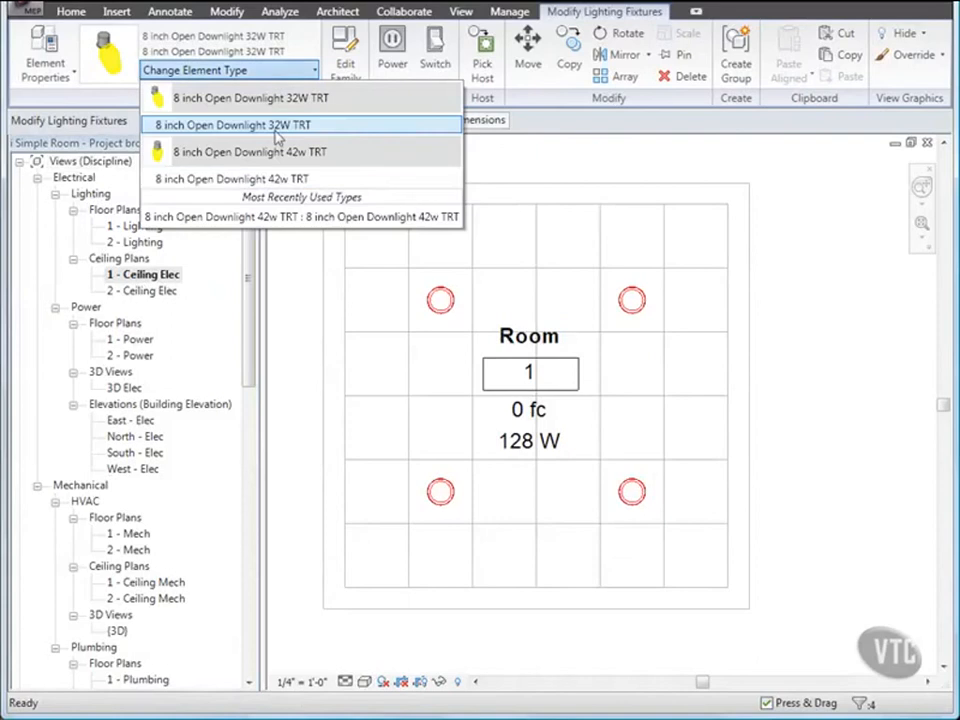
click(281, 181)
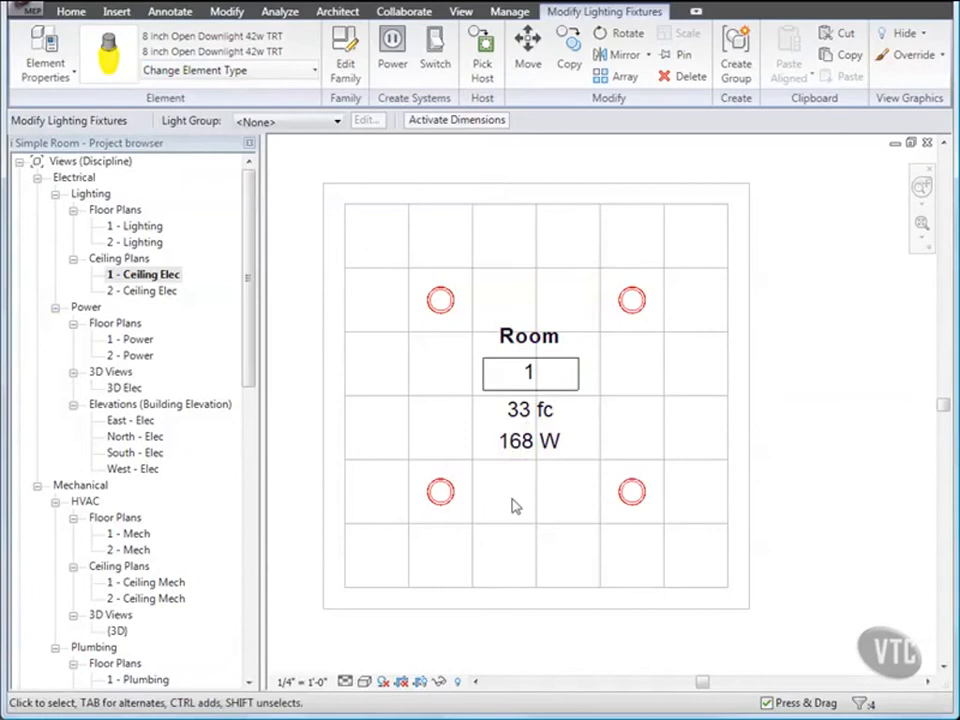
Close the i Simple Room project and the 8 inch Open Downlight 42w TRT family.
click(20, 8)
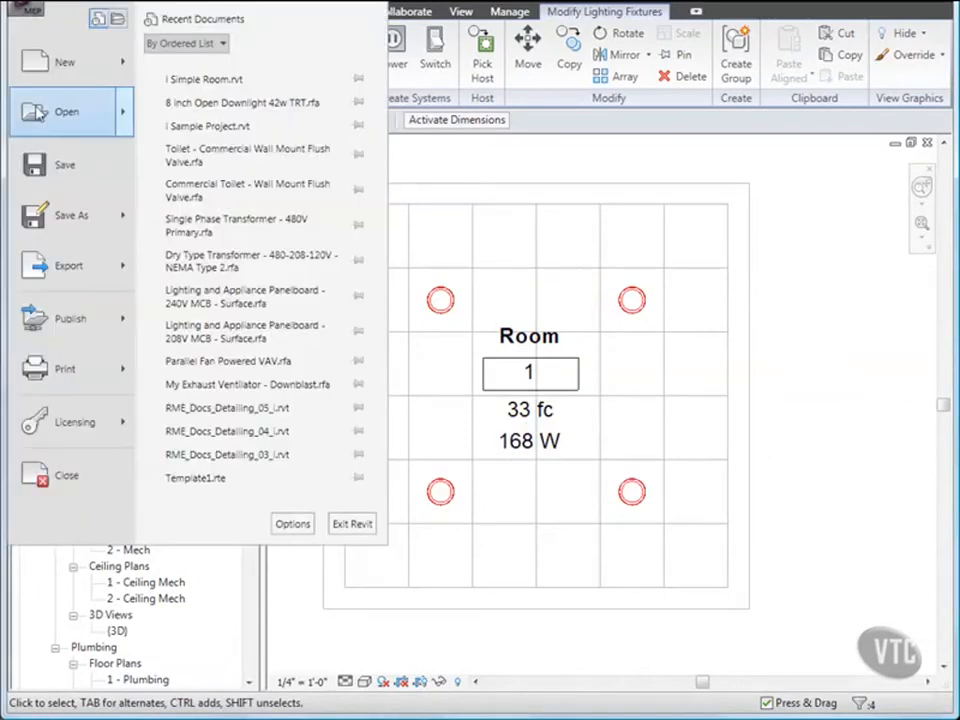
click(65, 476)
click(300, 386)
click(22, 8)
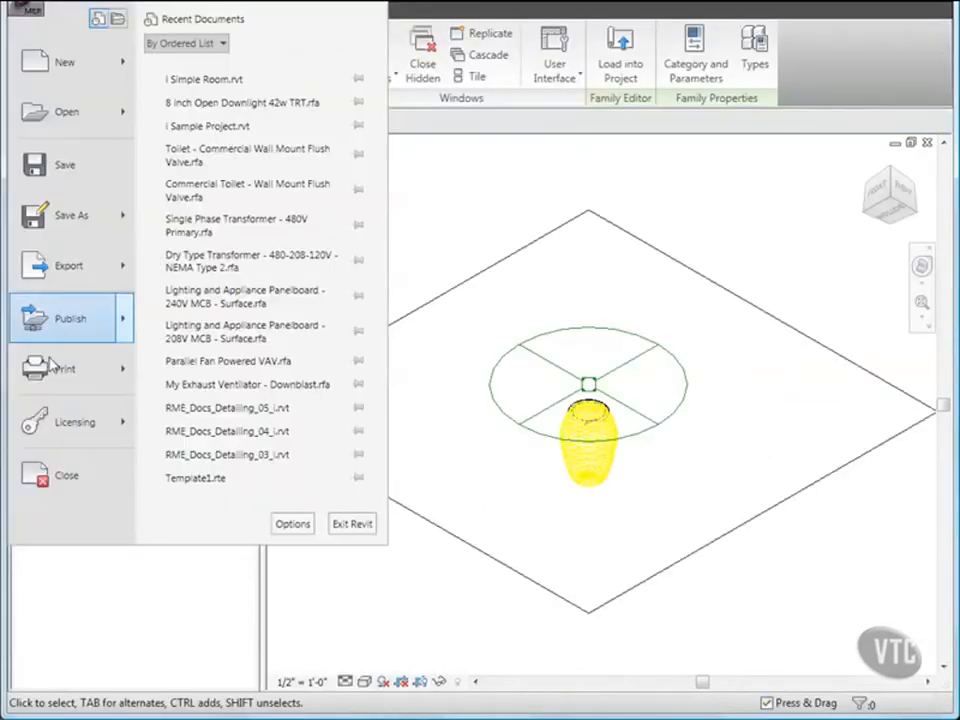
click(69, 478)
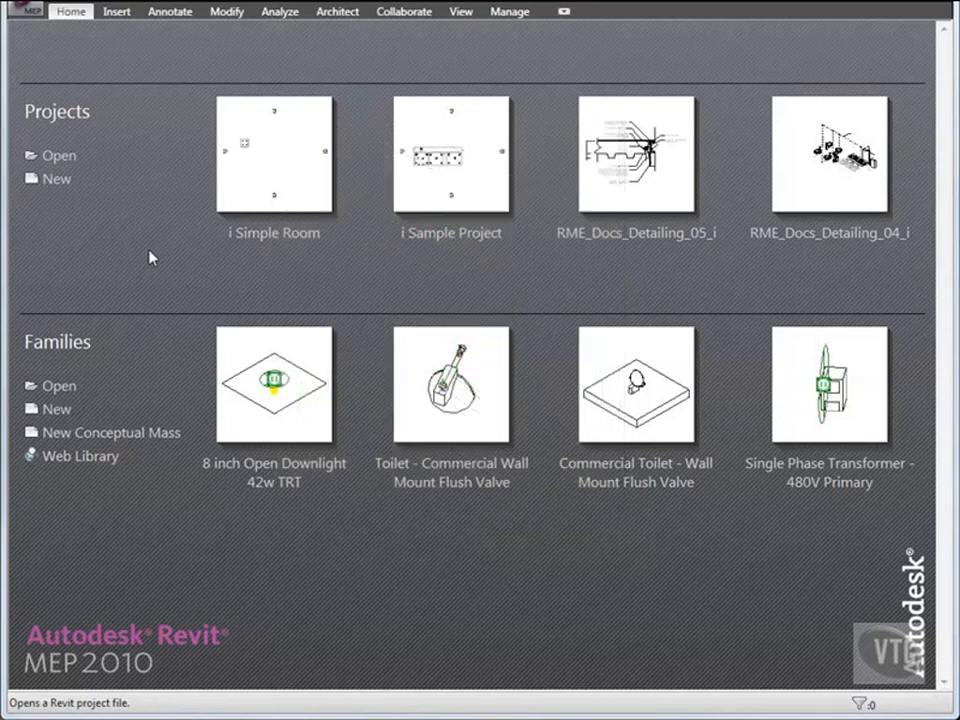
Create a new family from the Generic Model template in the Imperial Templates folder.
click(32, 14)
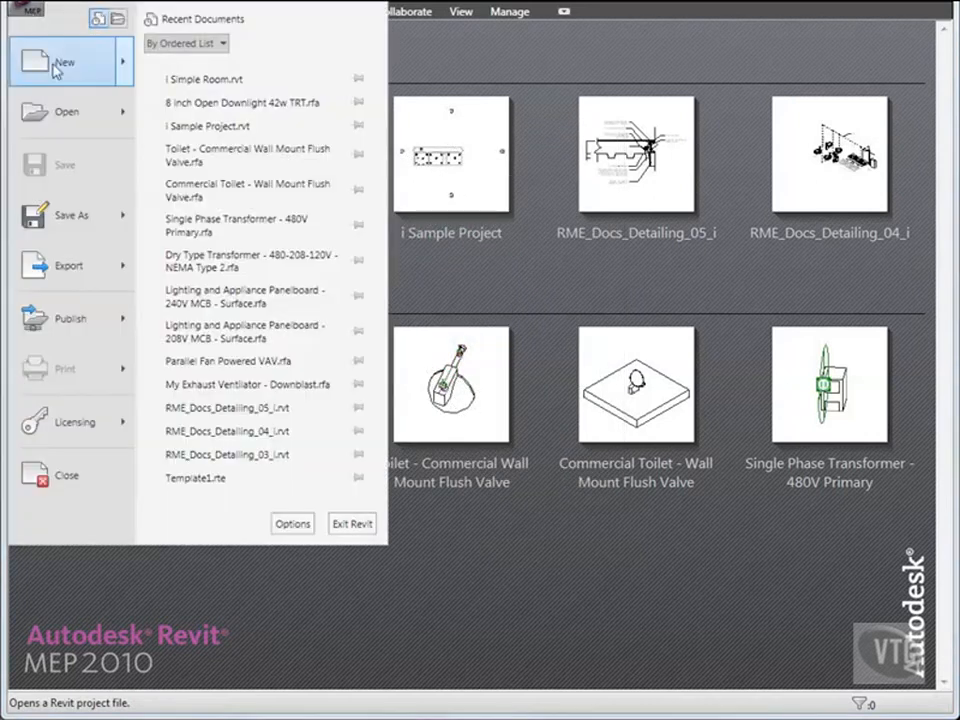
mouse_move(57, 70)
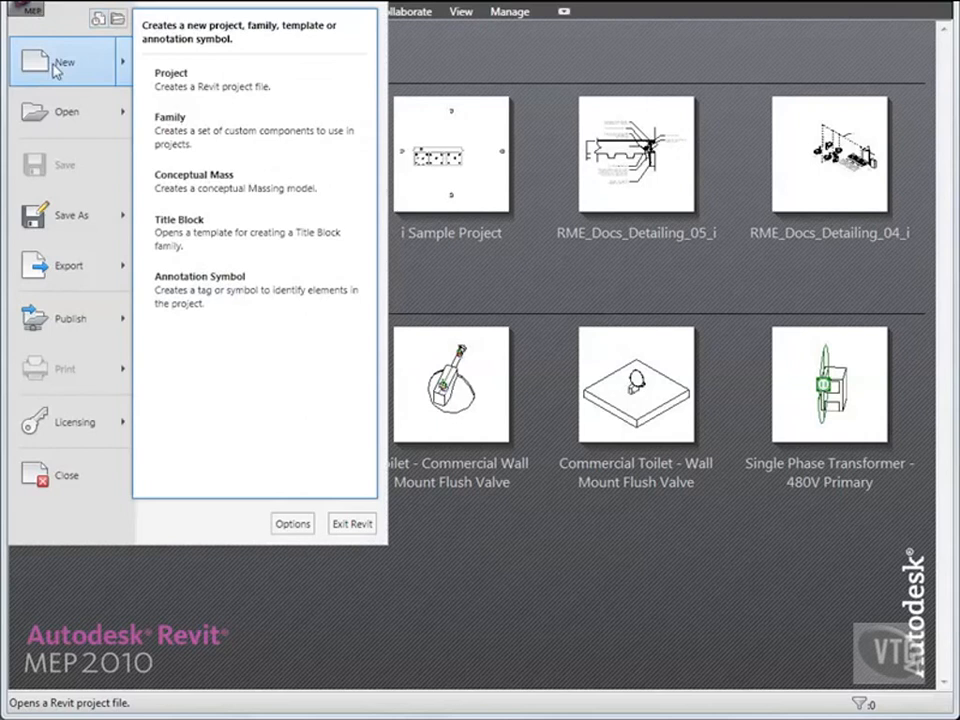
click(178, 126)
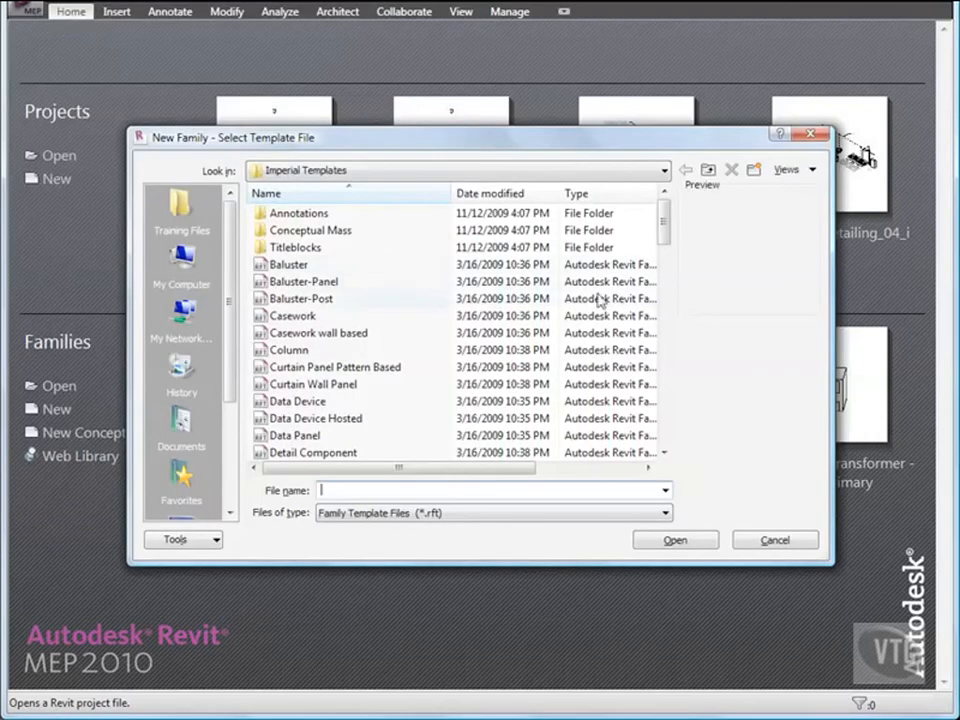
drag(660, 232, 664, 317)
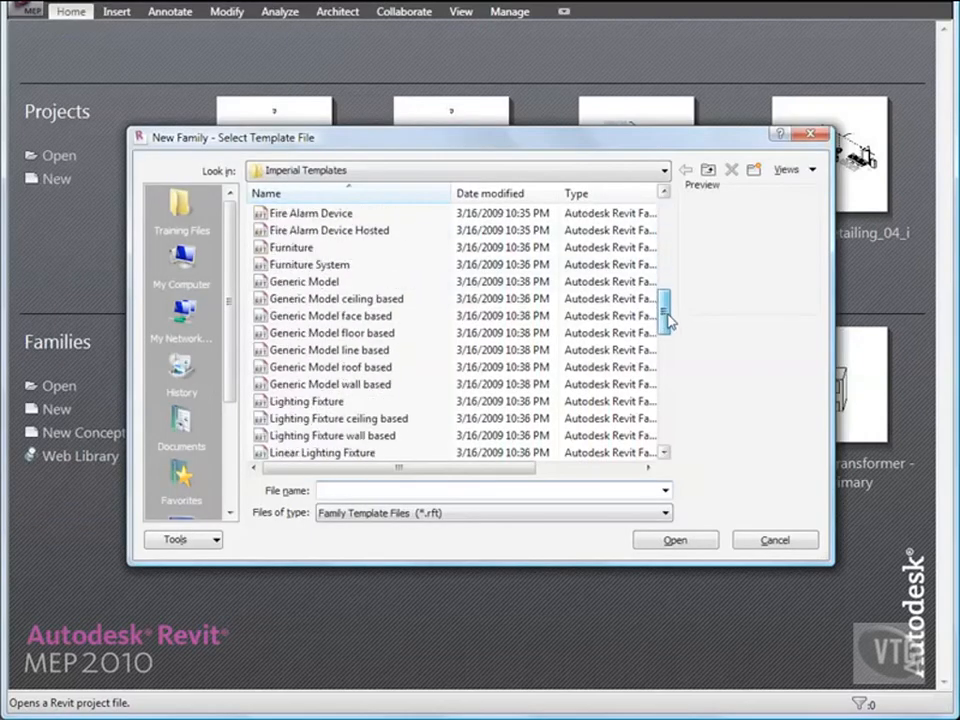
double_click(320, 284)
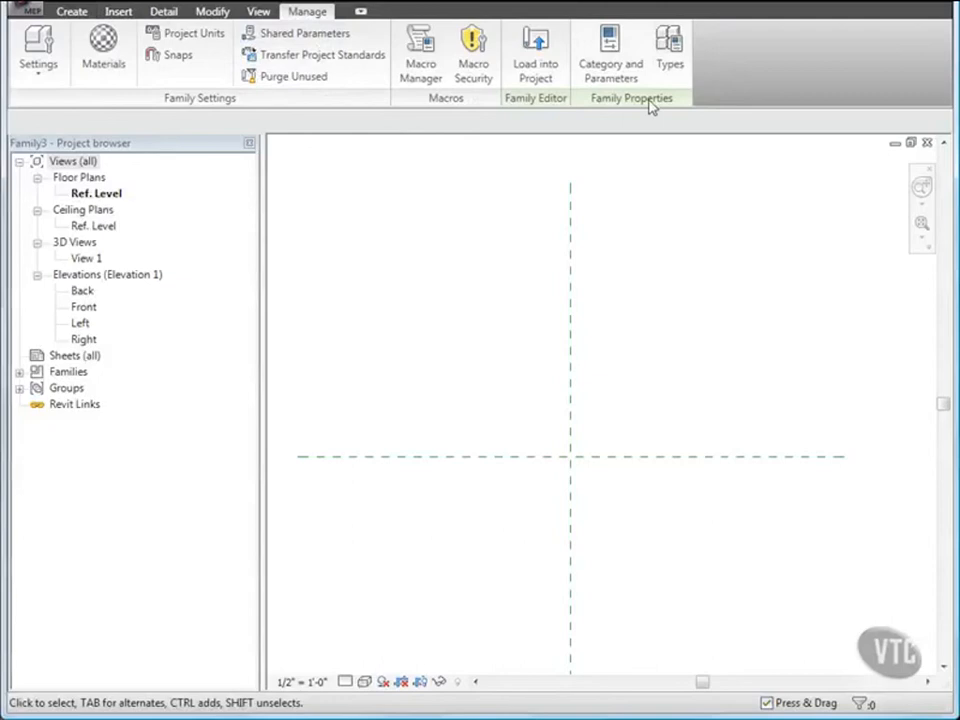
Set the new family's category to Pipe Fittings and its part type to Transition.
click(608, 60)
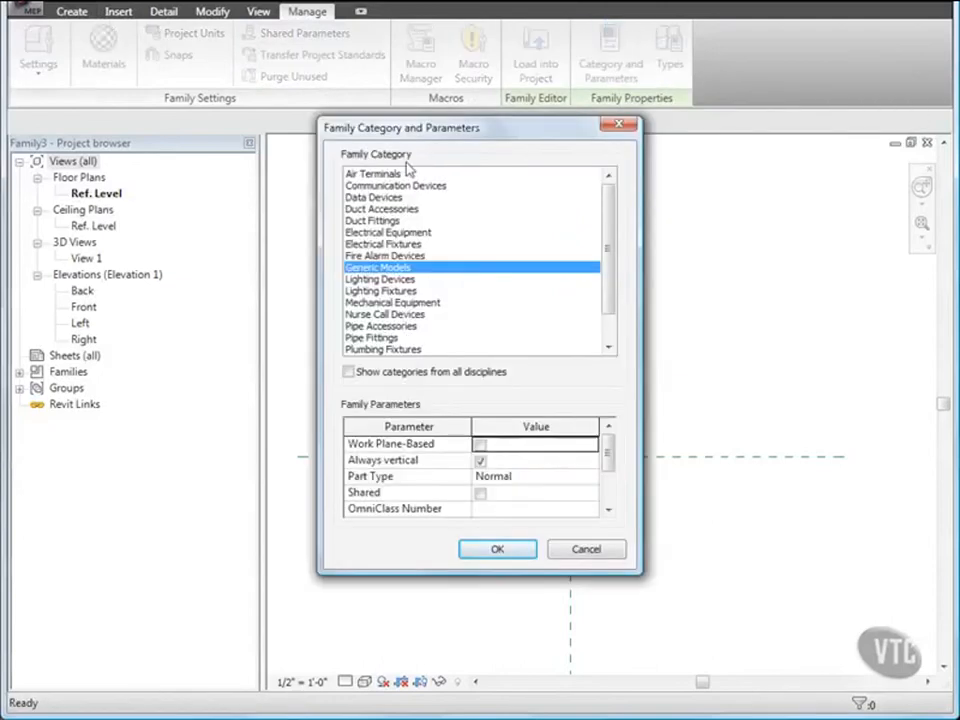
click(391, 340)
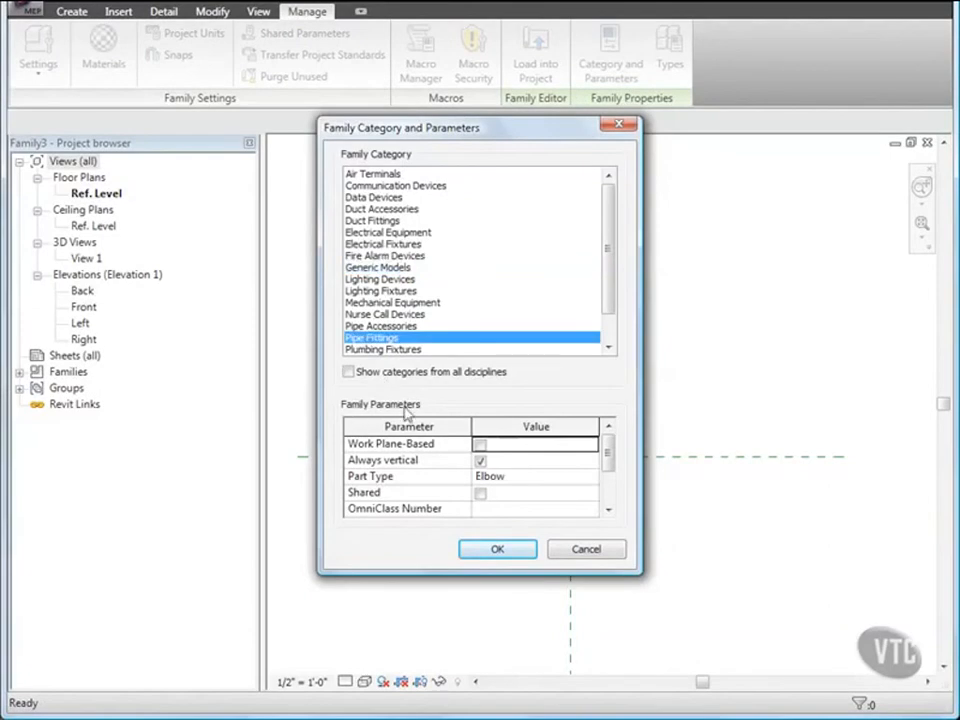
click(507, 478)
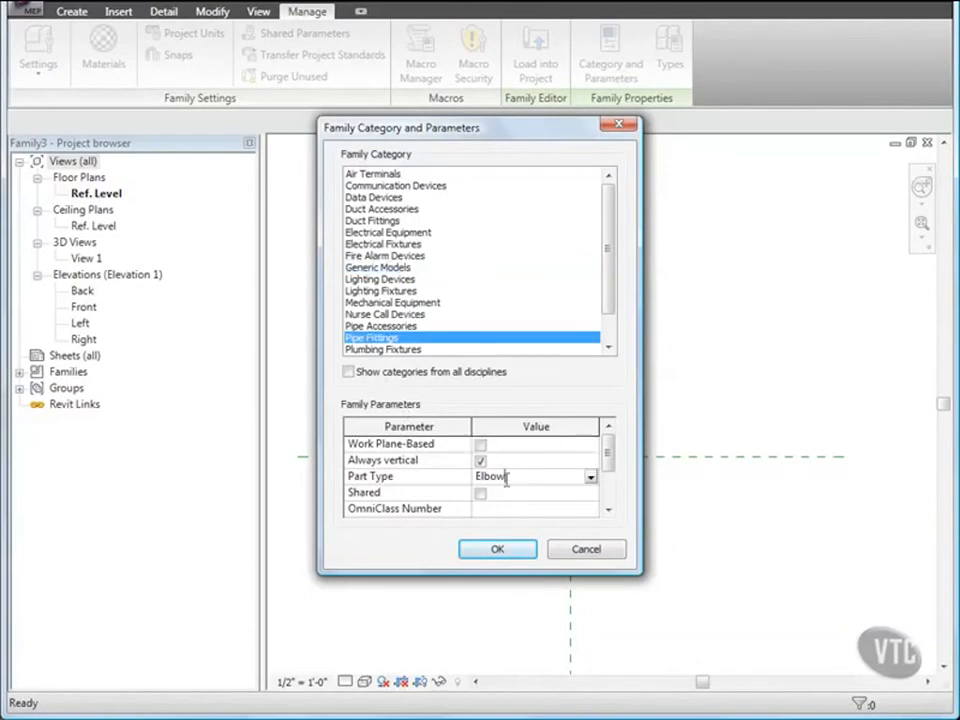
click(591, 478)
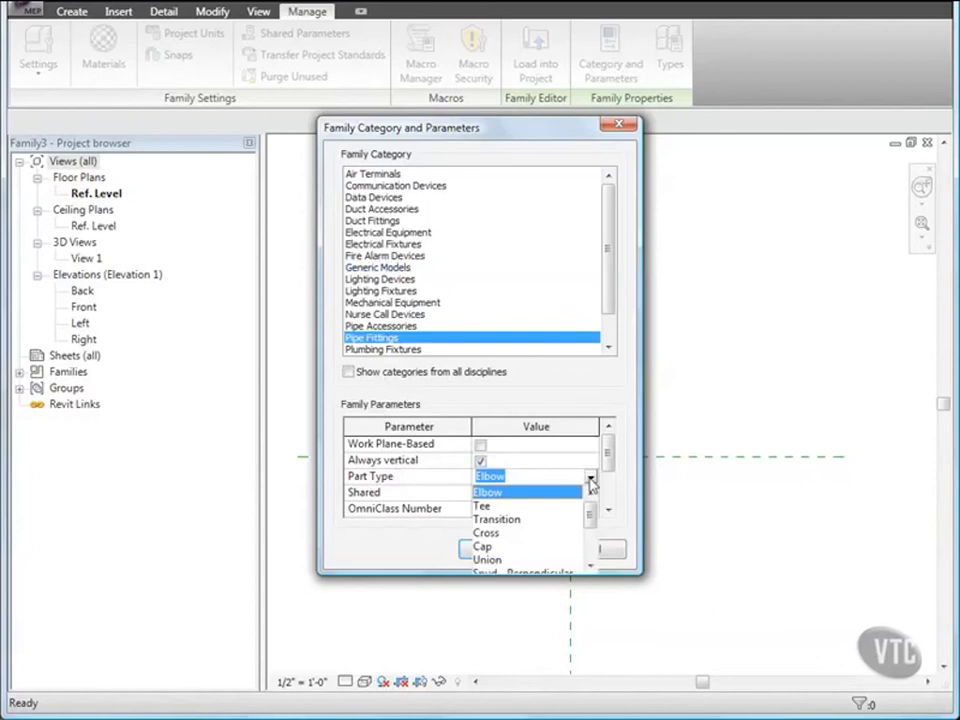
click(510, 521)
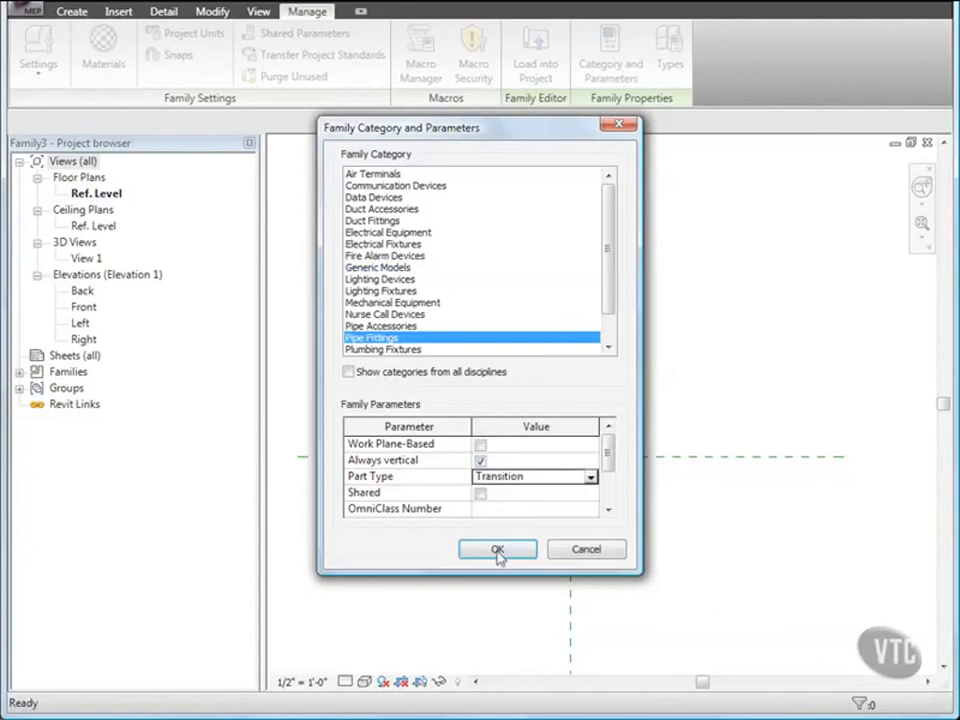
click(498, 552)
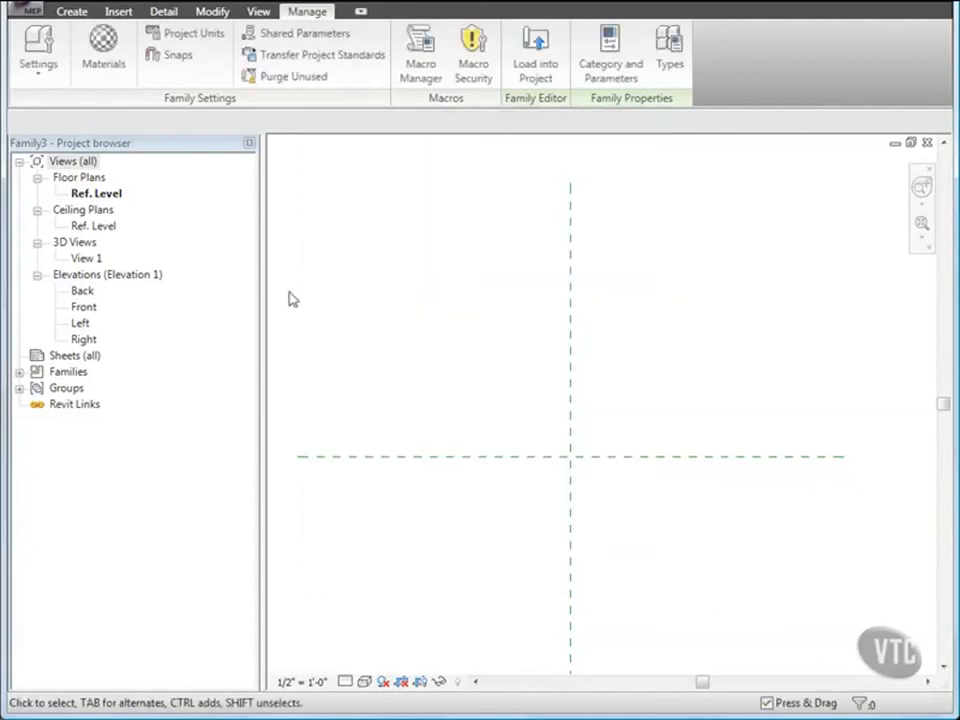
Save the family to the Desktop as Generic 150 psi Slip Flange.
click(24, 10)
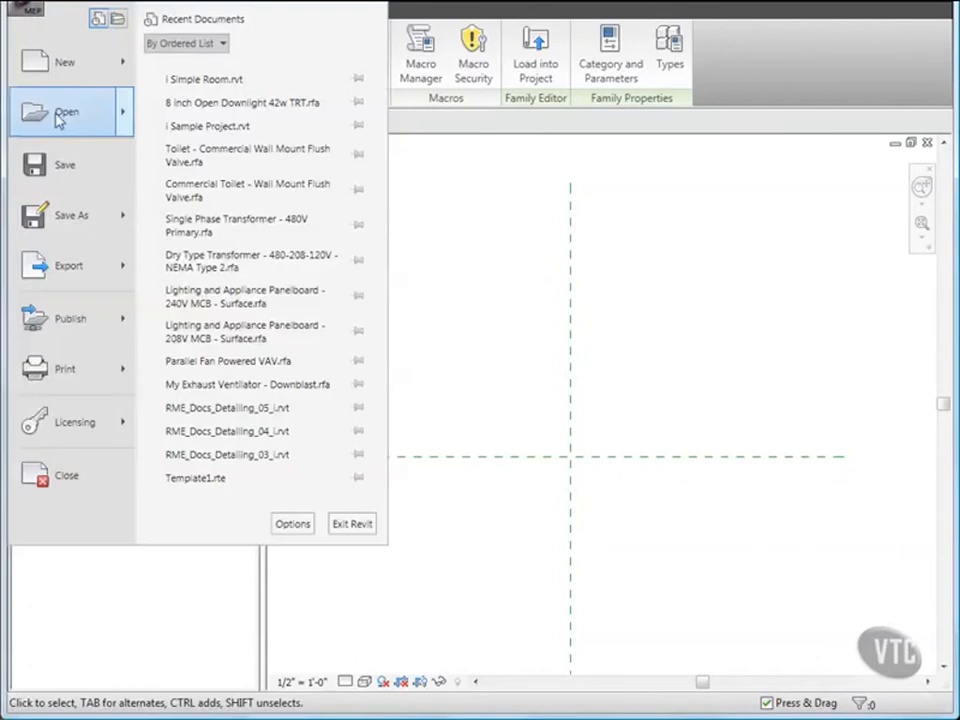
mouse_move(73, 234)
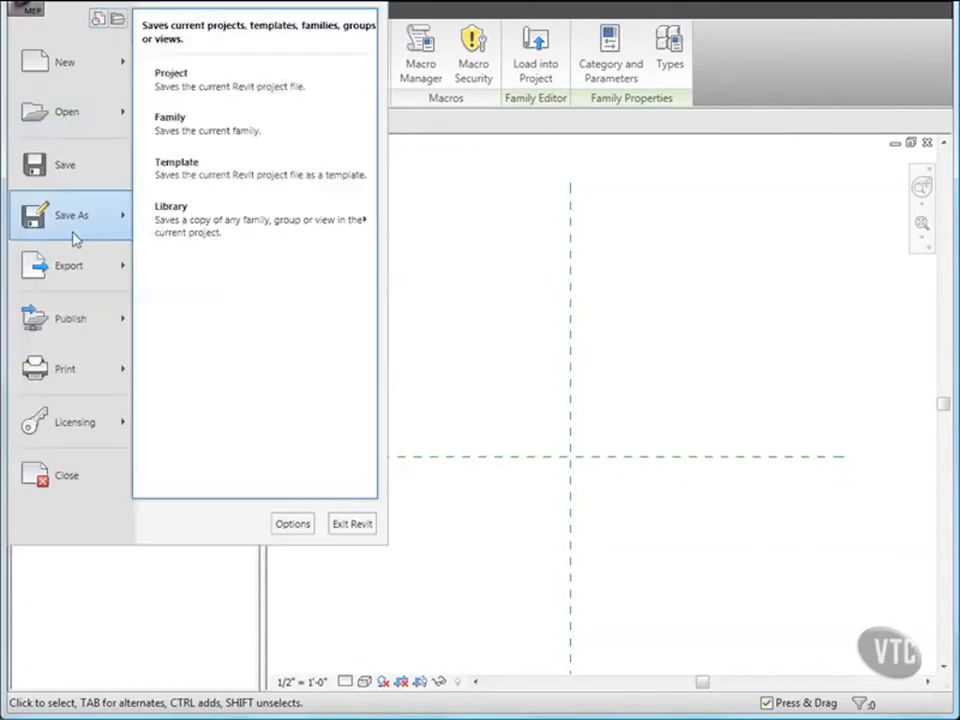
click(184, 137)
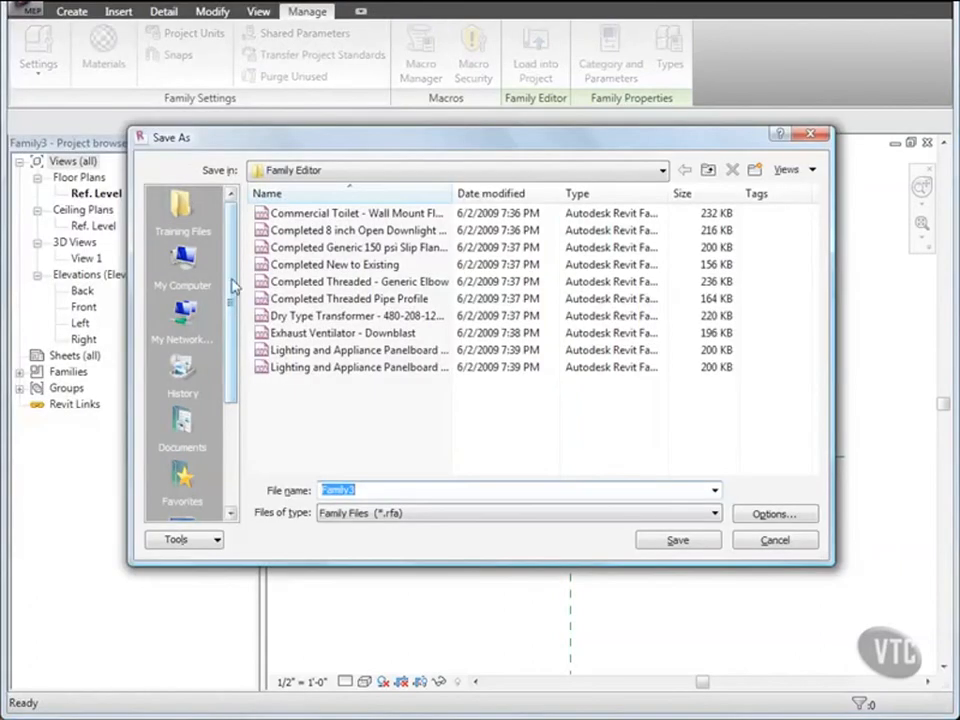
scroll(224, 343, down, 1)
drag(224, 343, 216, 402)
click(185, 375)
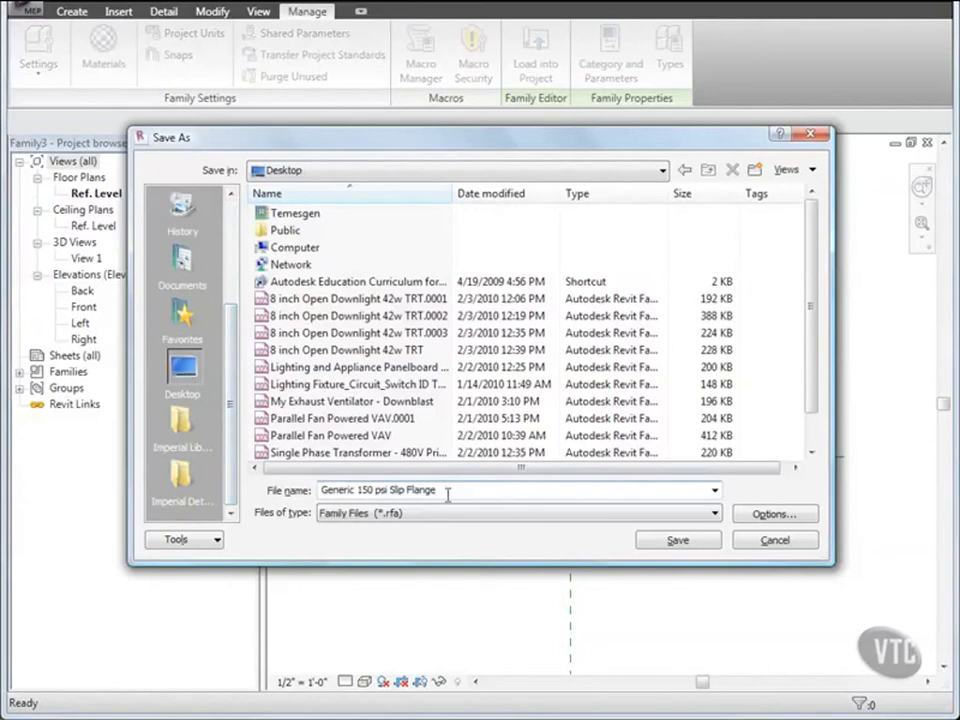
click(677, 541)
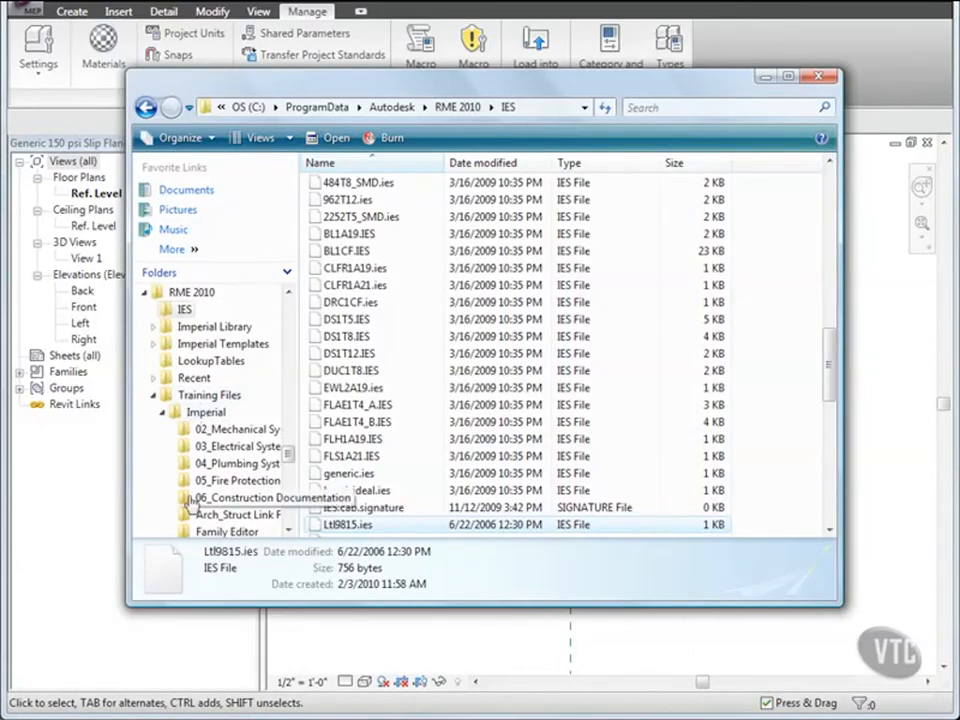
In the file explorer, copy the Generic 150 psi Slip Flange spreadsheet from the Family Editor training folder into the RME 2010 LookupTables folder.
click(225, 514)
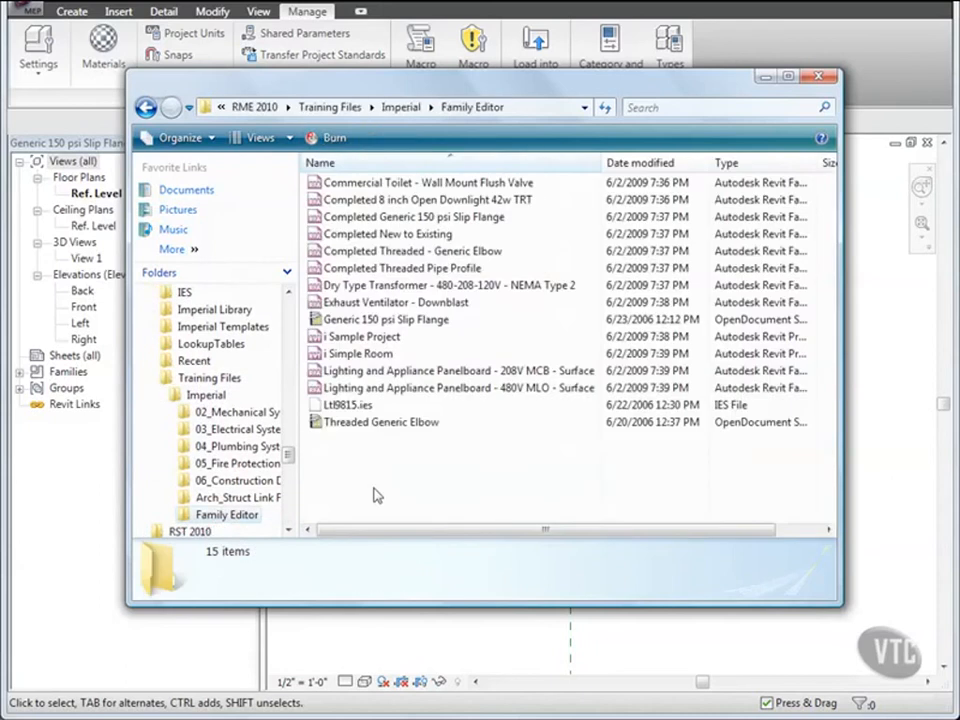
right_click(361, 321)
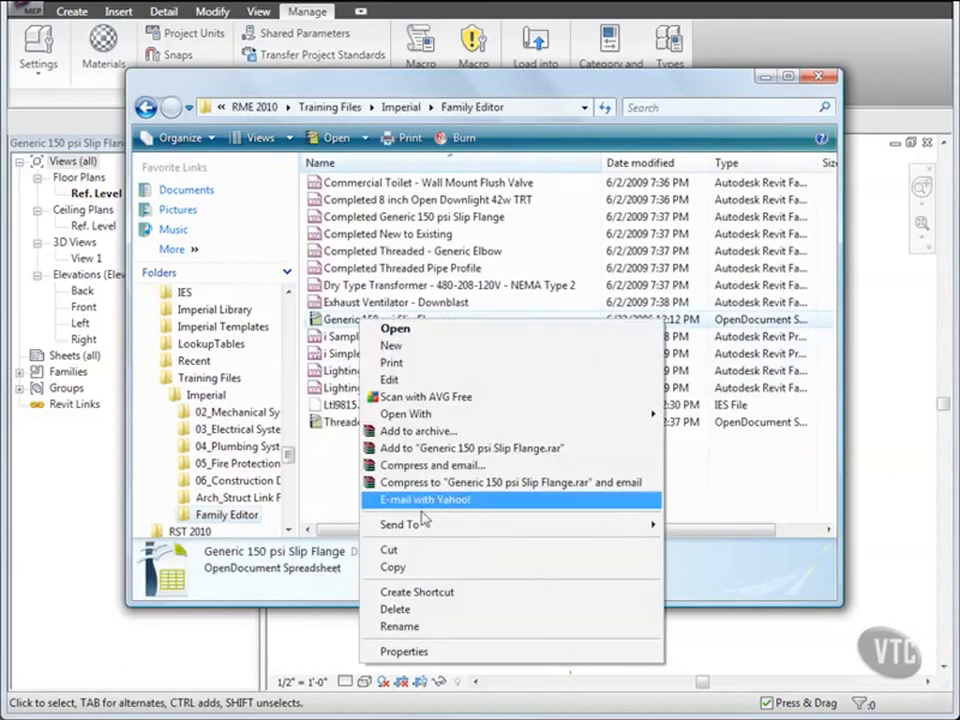
click(428, 568)
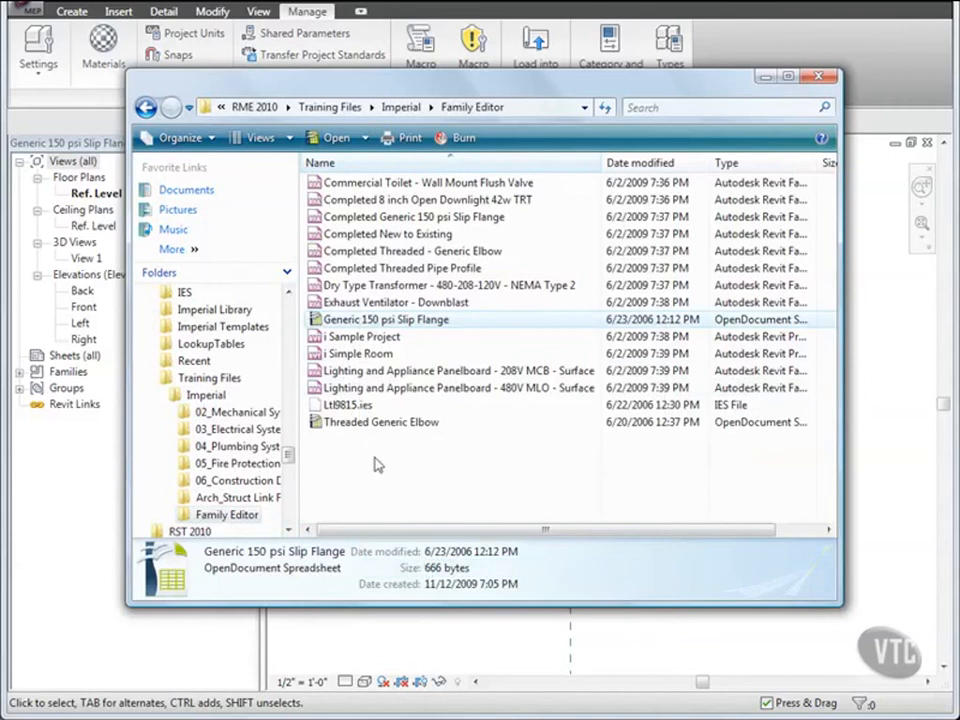
click(288, 291)
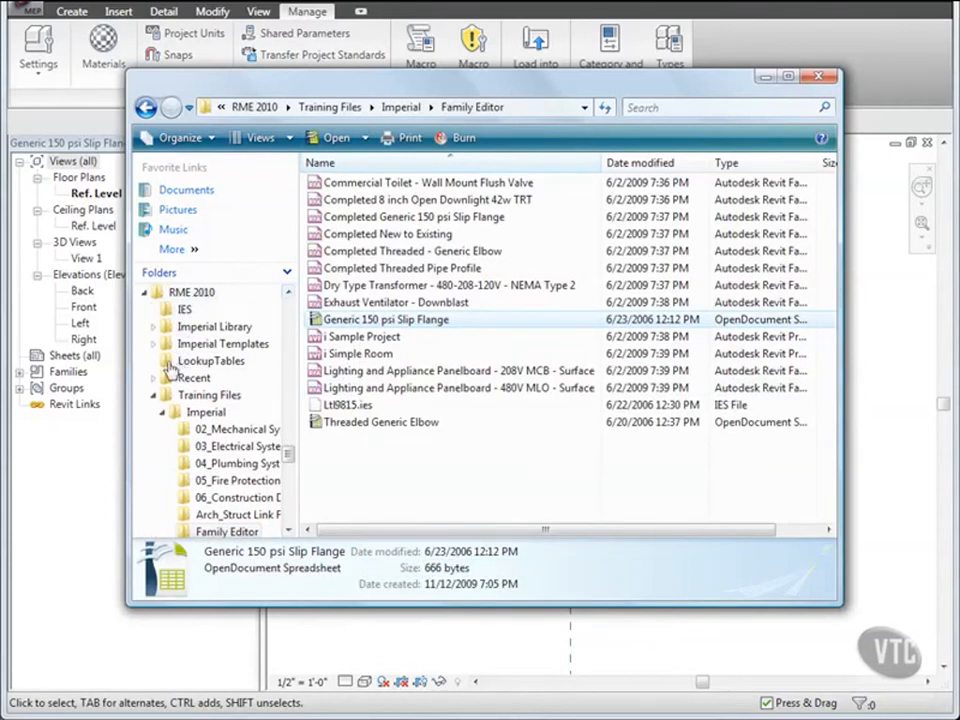
click(205, 360)
right_click(541, 302)
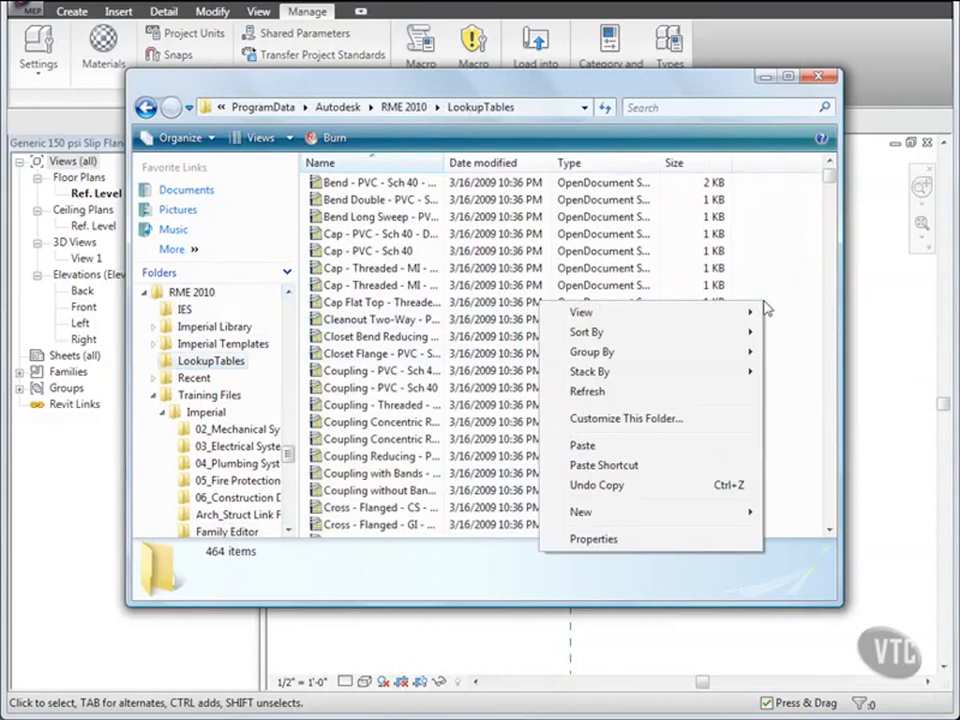
click(583, 444)
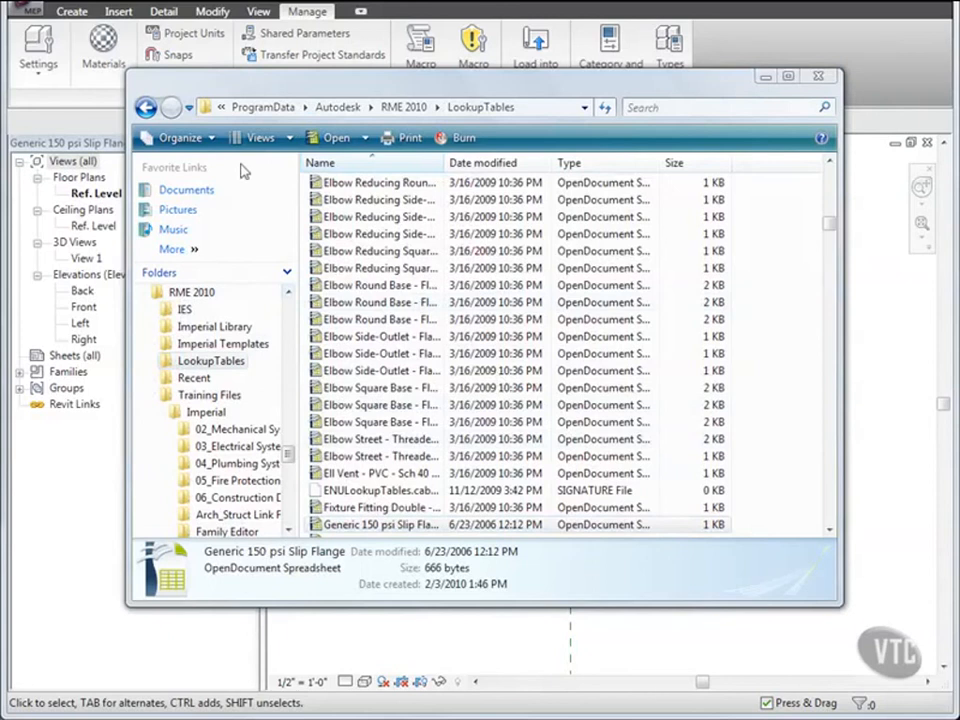
Add a type-based family parameter named NR with discipline Piping and parameter type Pipe Size, grouped under Dimensions.
click(72, 12)
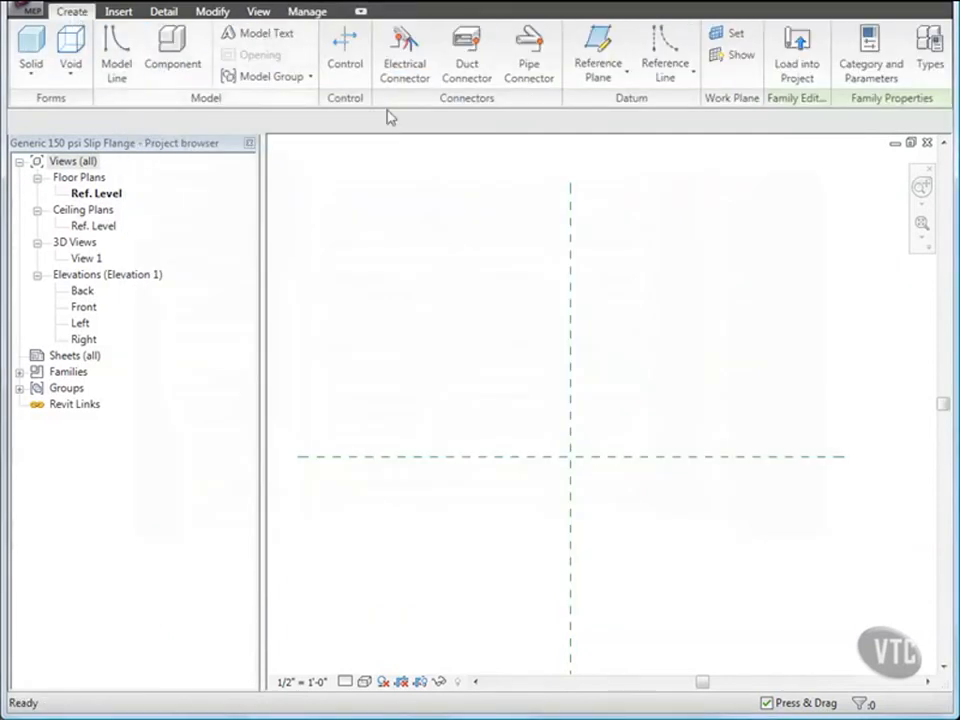
click(928, 58)
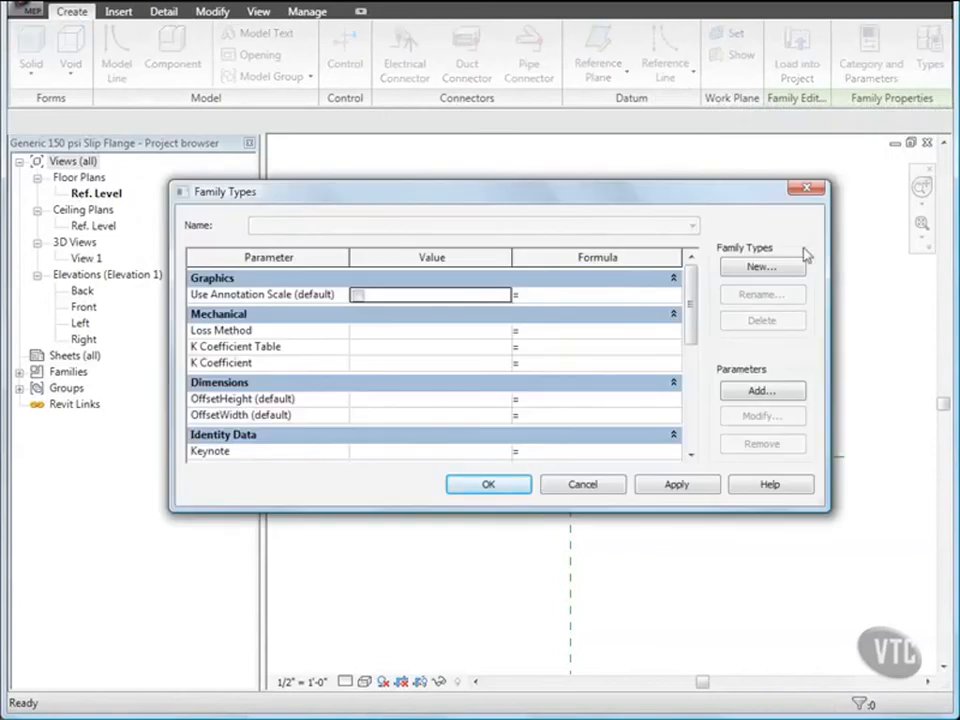
click(761, 391)
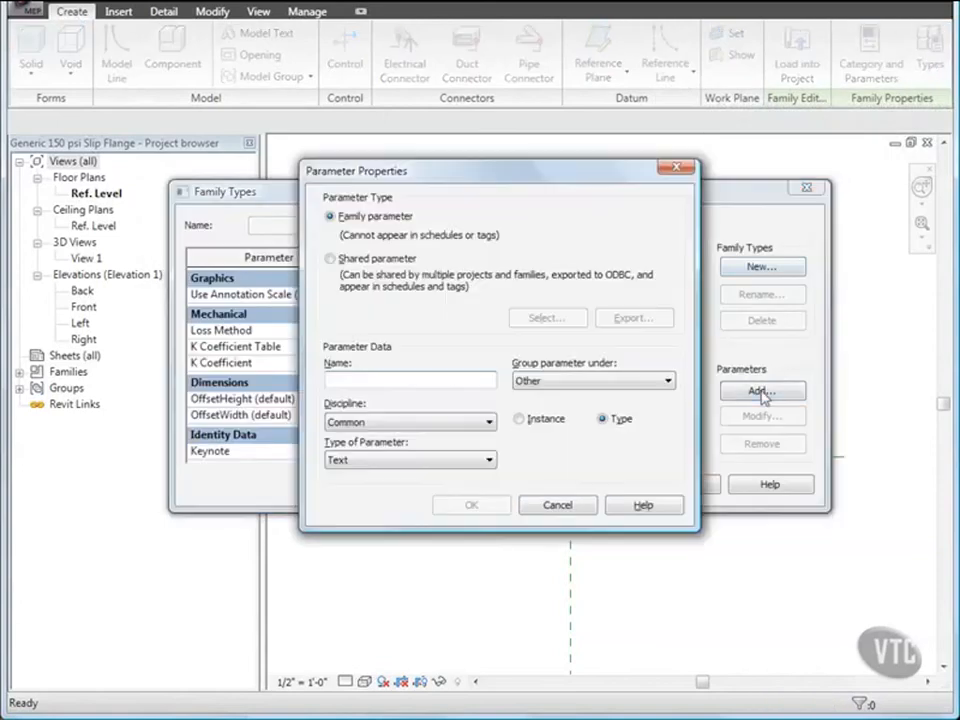
text(NR)
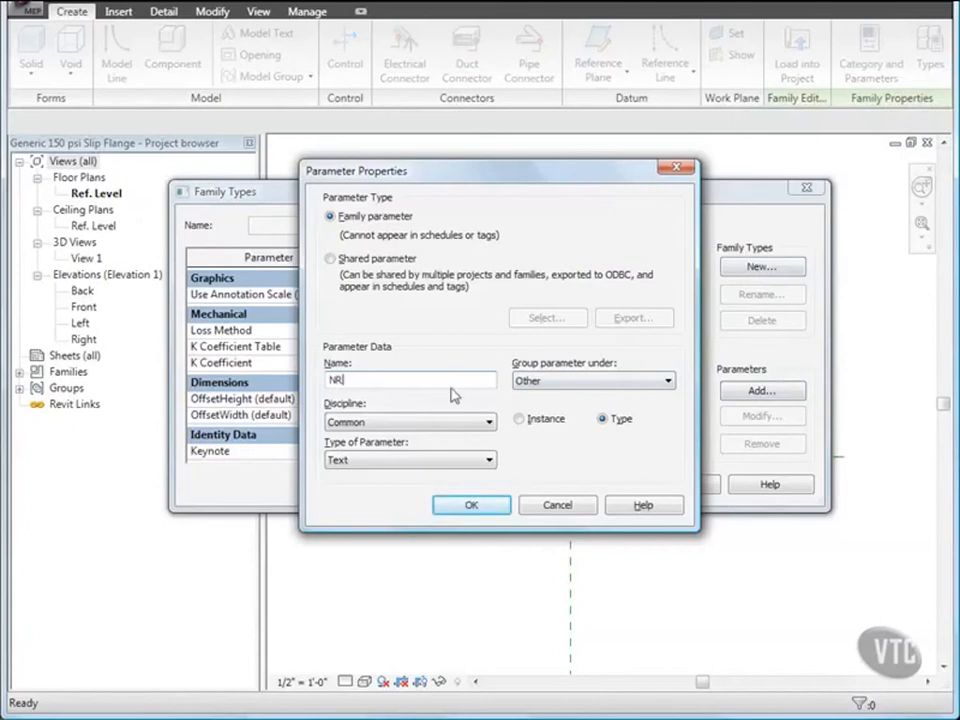
click(387, 422)
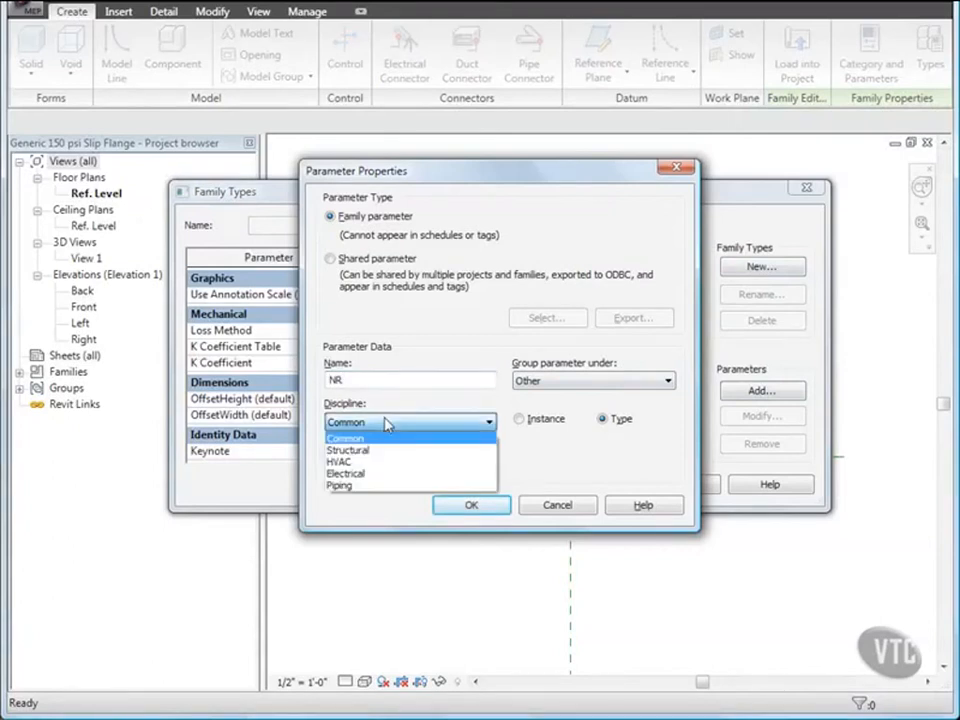
click(338, 486)
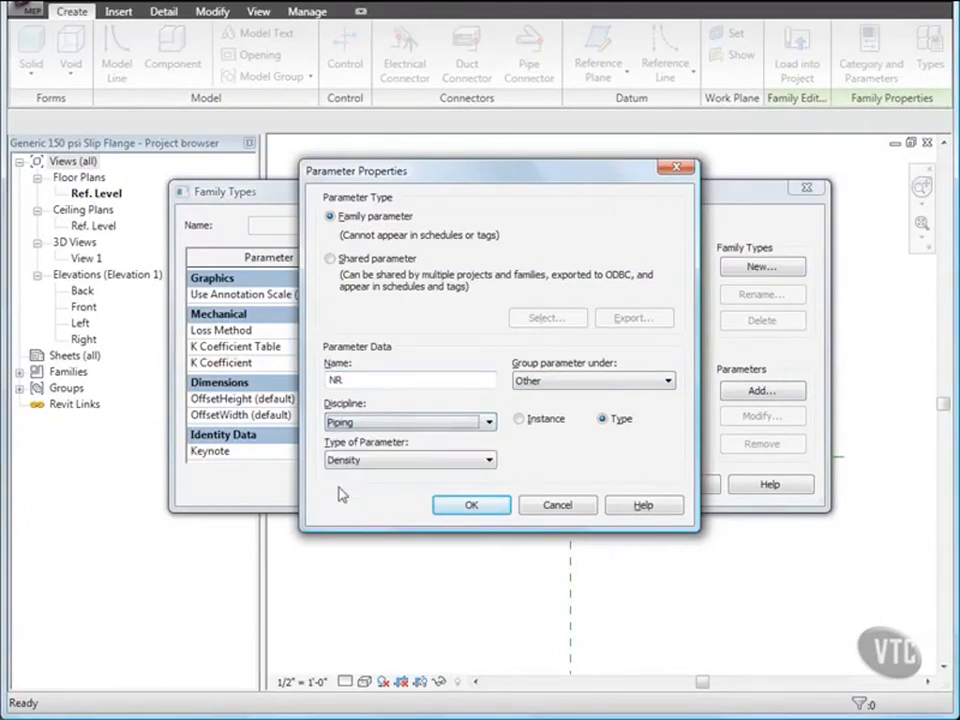
click(387, 462)
click(352, 554)
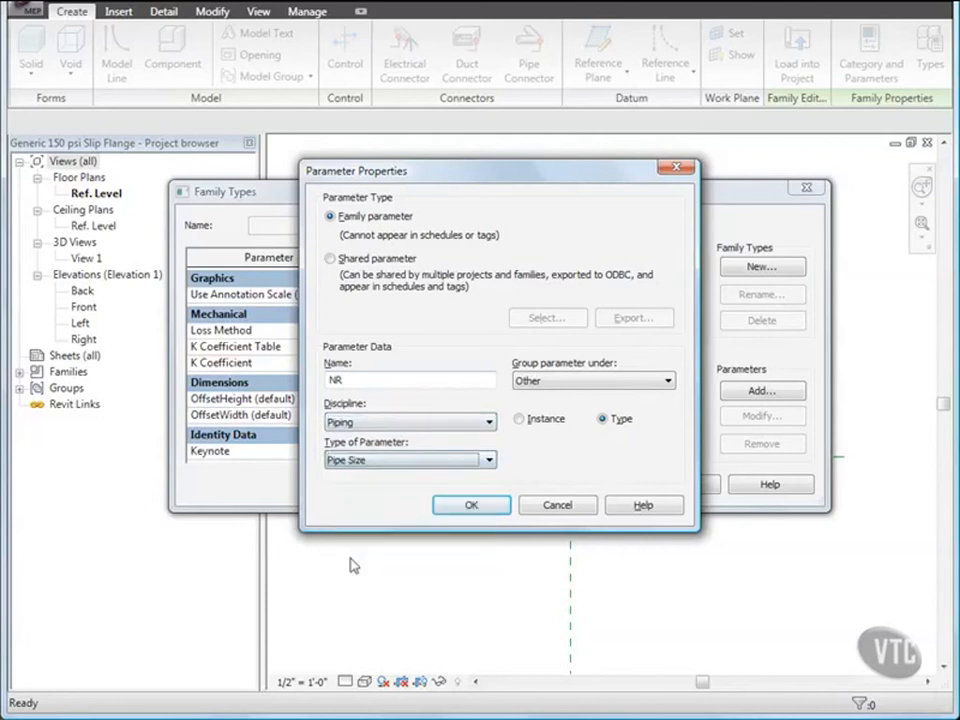
click(587, 381)
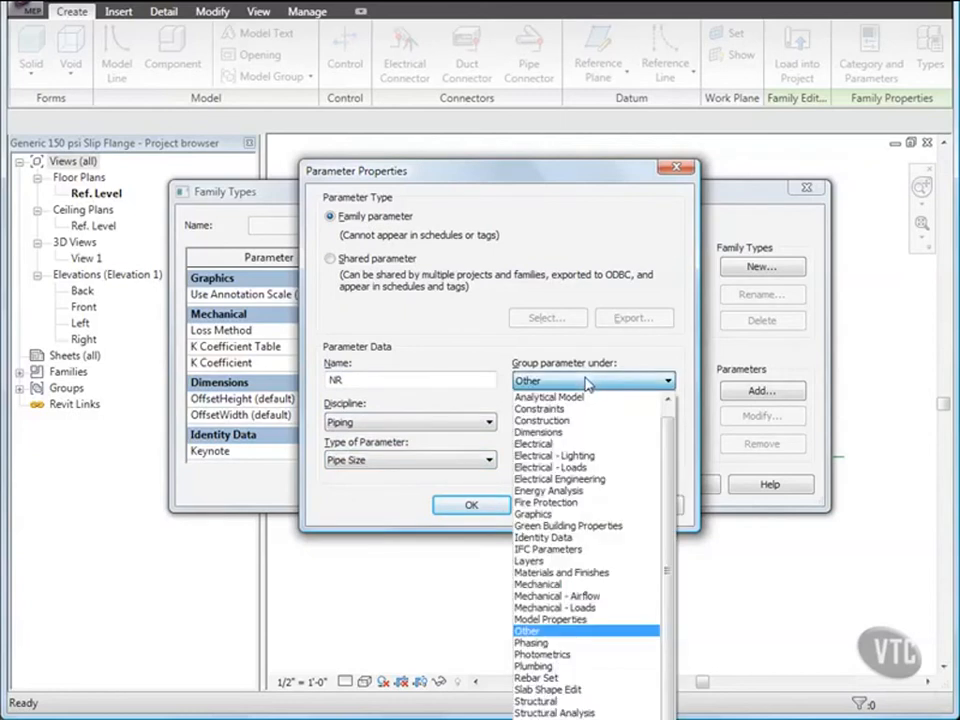
click(549, 432)
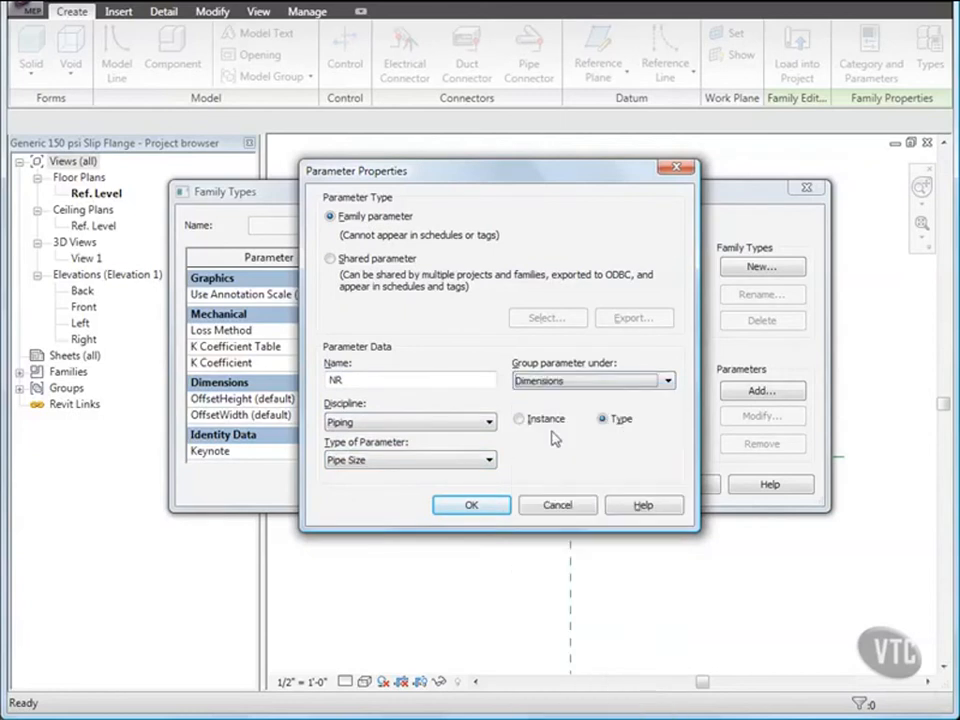
click(476, 505)
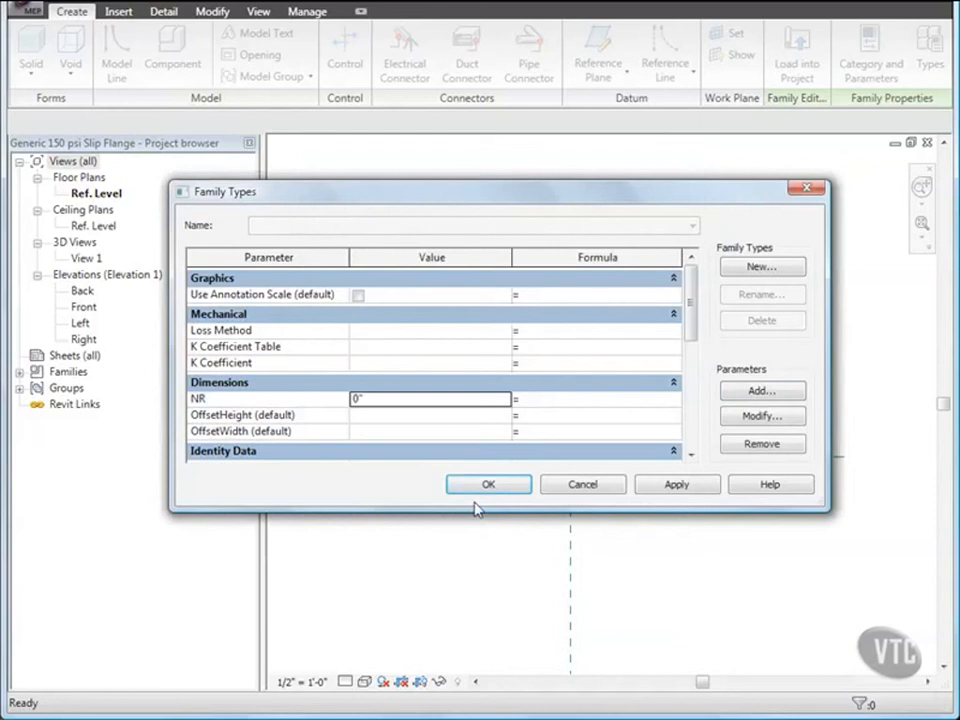
Add an instance-based family parameter named D1 with discipline Piping and parameter type Pipe Size, grouped under Dimensions.
click(754, 390)
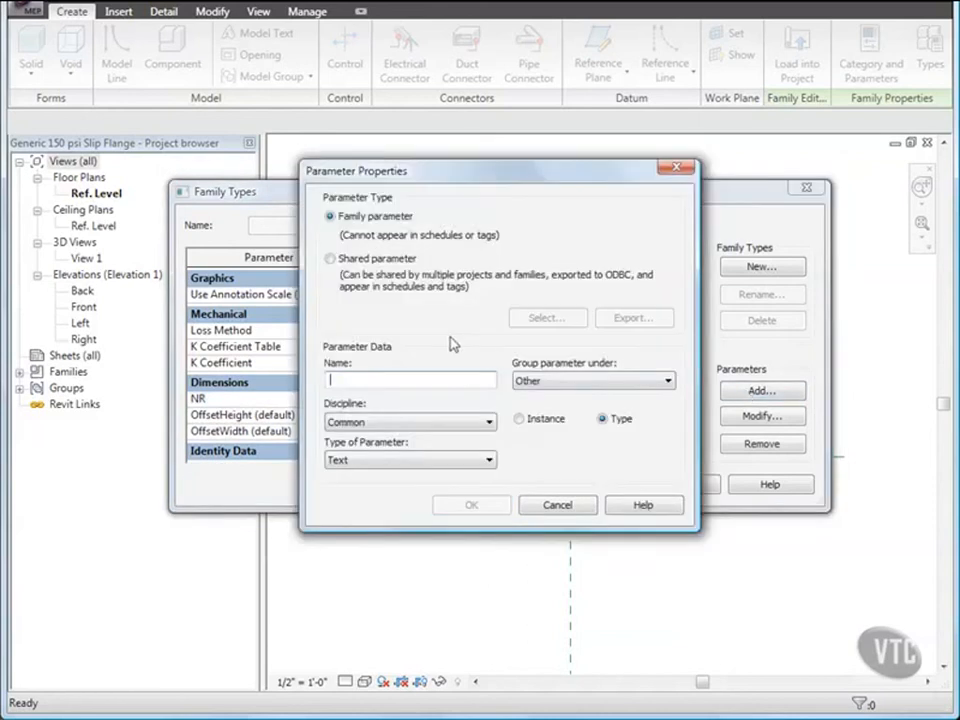
text(D1)
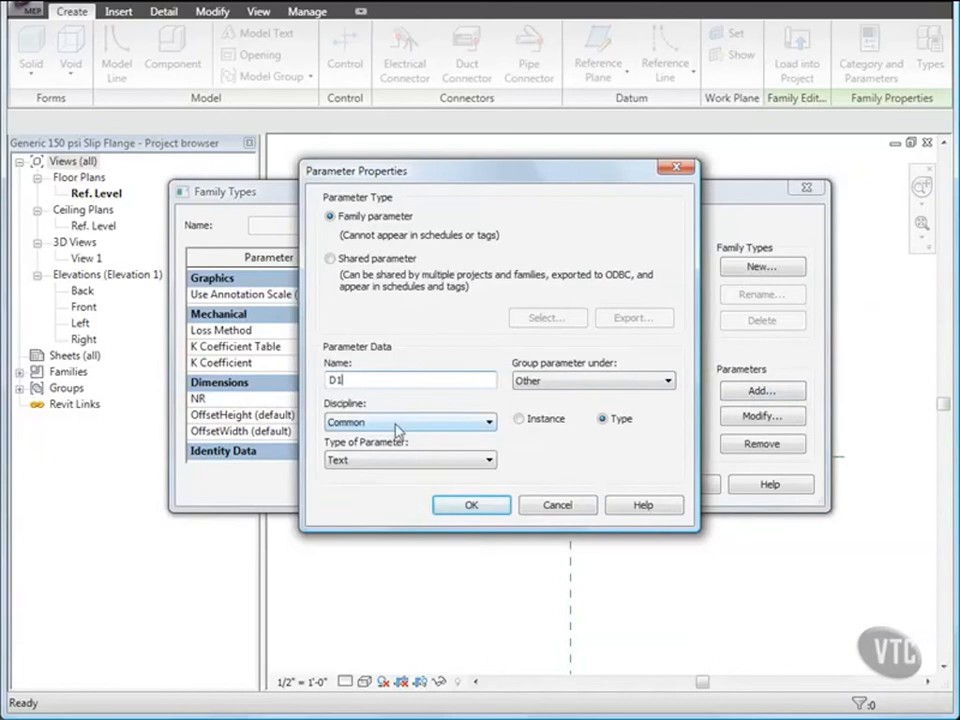
click(398, 430)
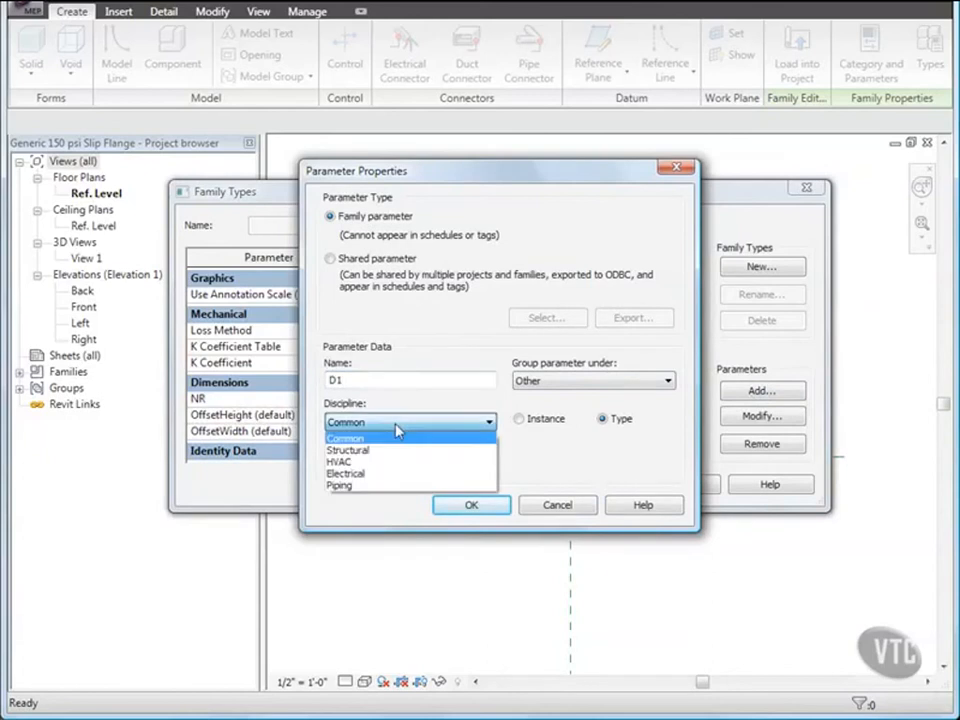
click(338, 487)
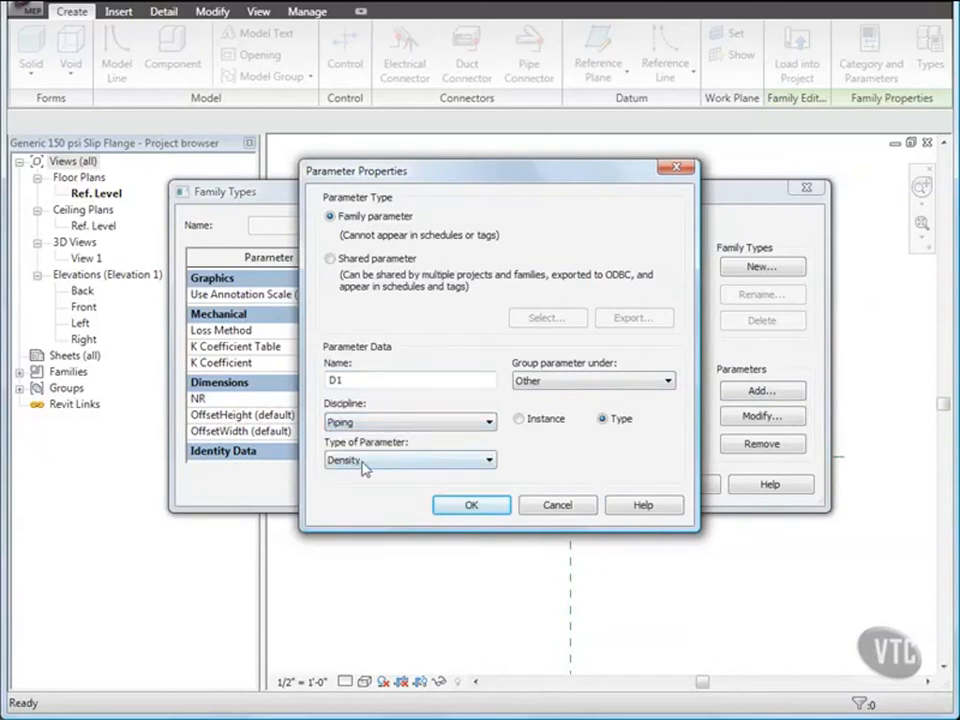
click(379, 463)
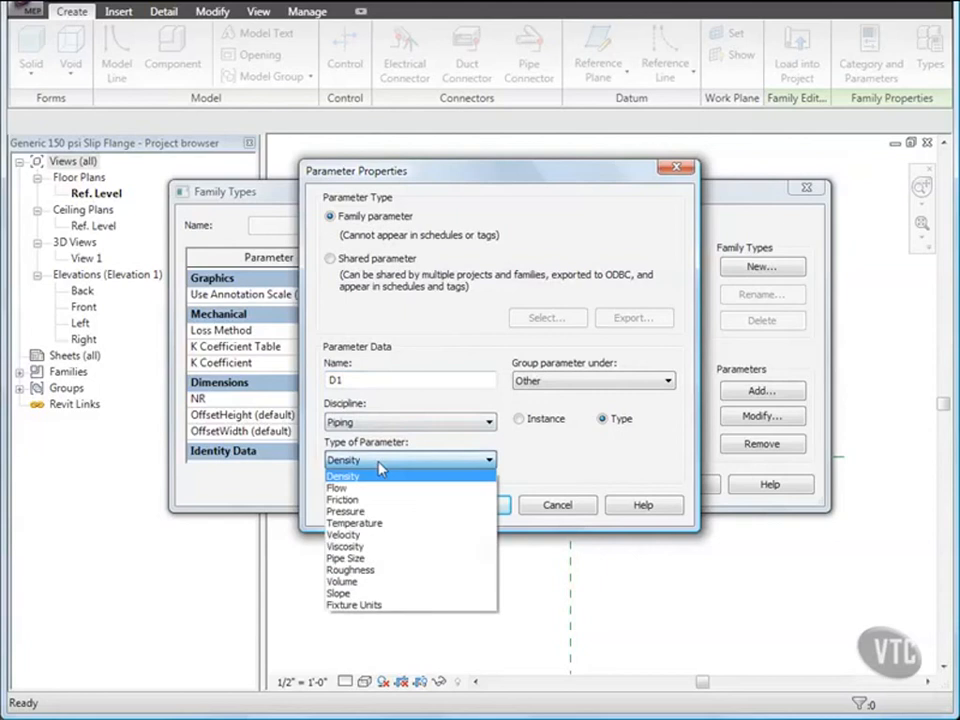
click(377, 559)
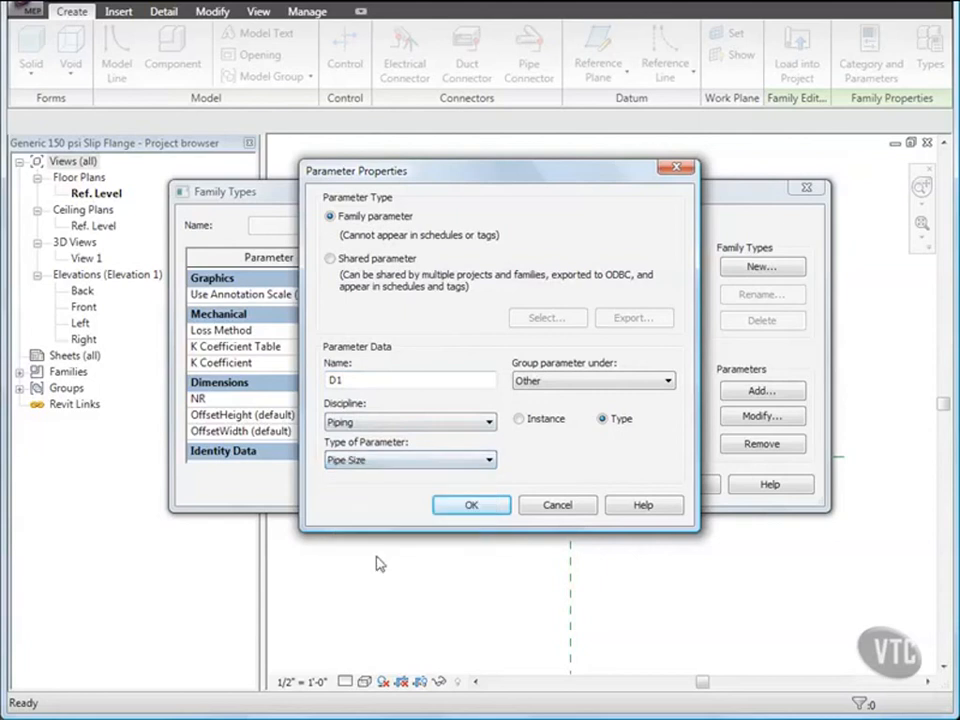
click(583, 380)
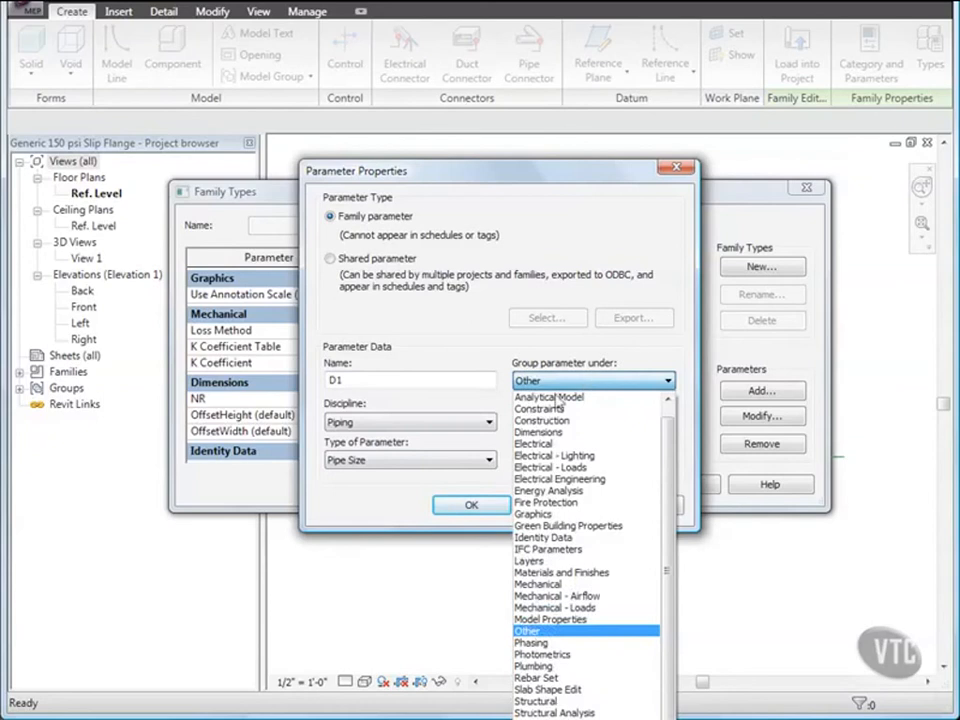
click(543, 432)
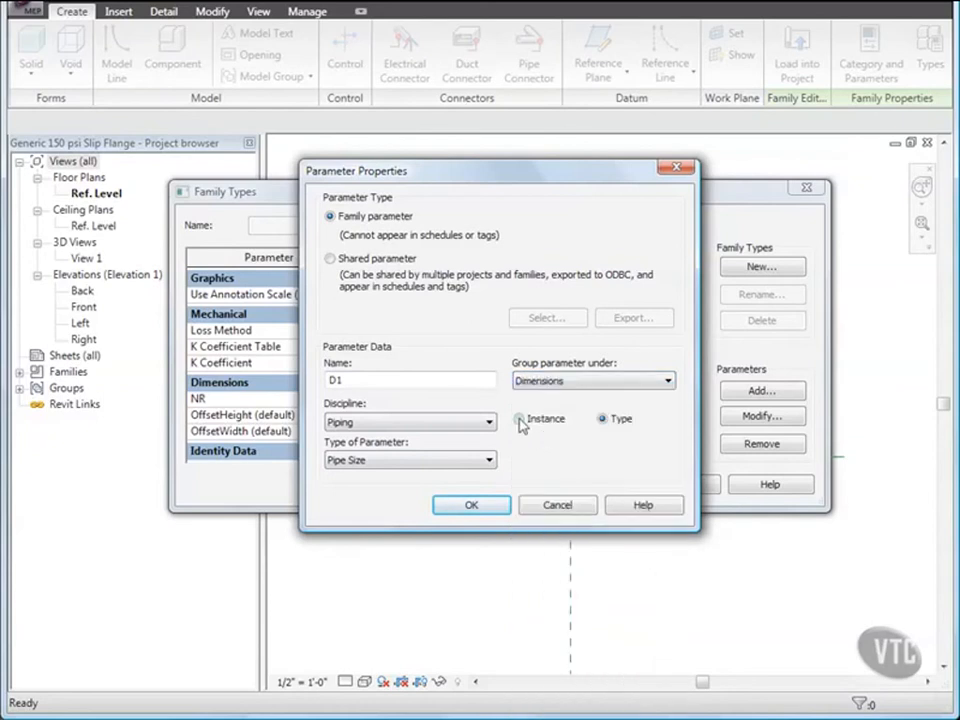
click(521, 421)
click(469, 506)
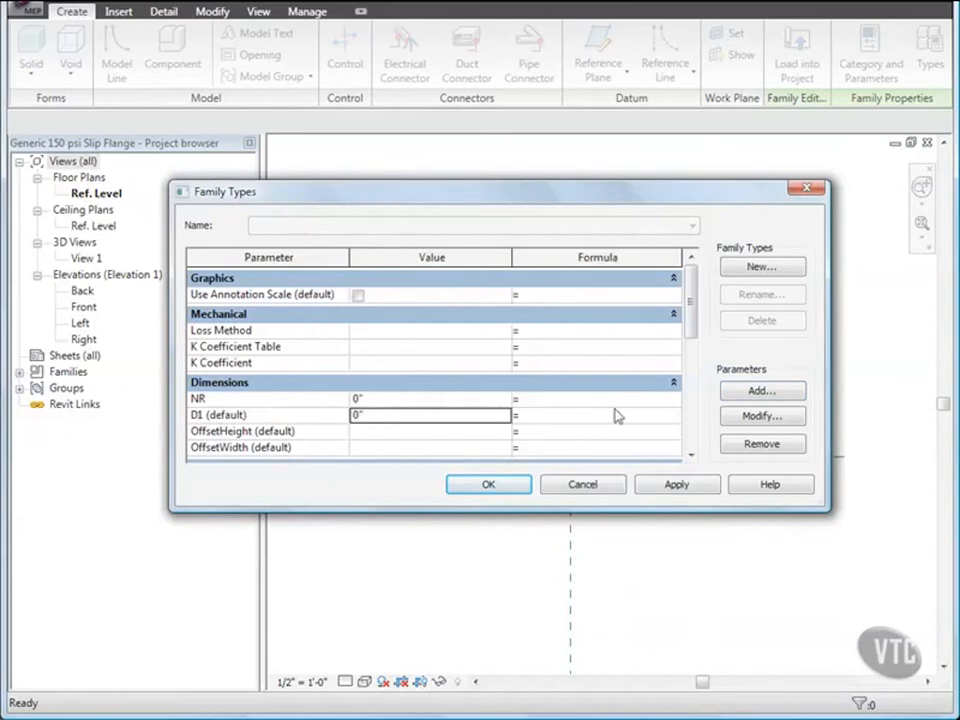
Add the remaining instance-based family parameters D2, LenA1, LenA2, LenA3, ND, R1 and R2, all grouped under Dimensions.
click(755, 391)
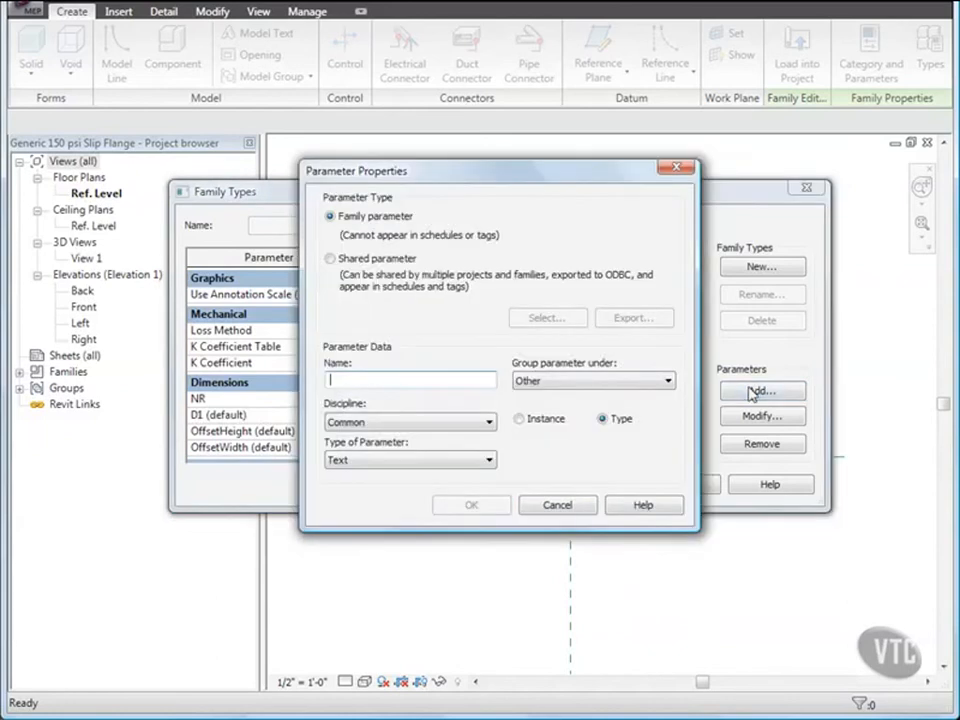
click(519, 419)
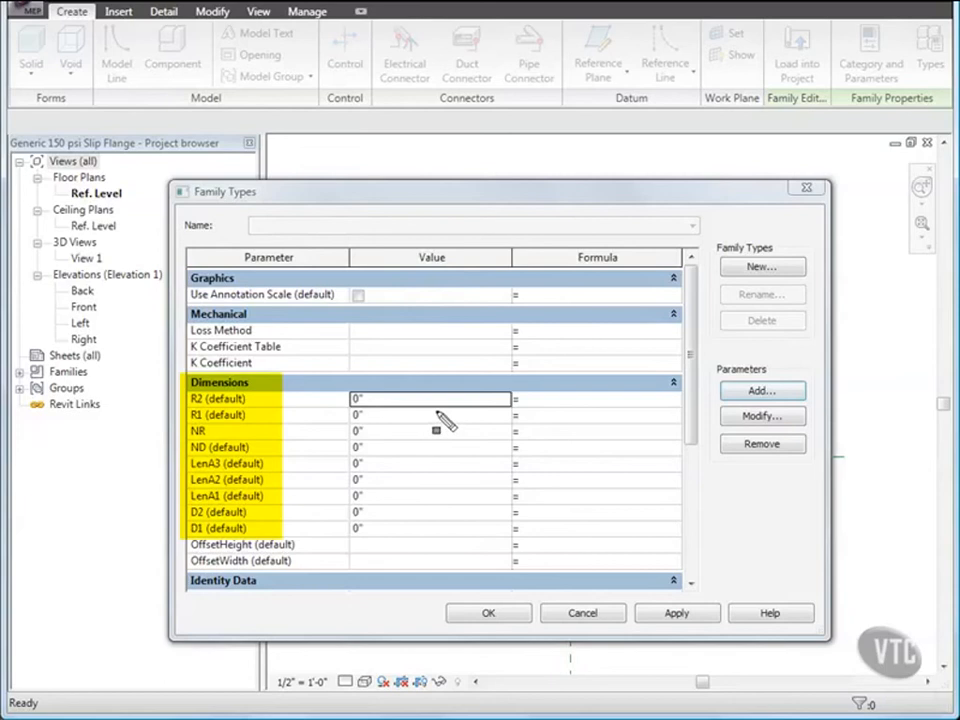
key(Escape)
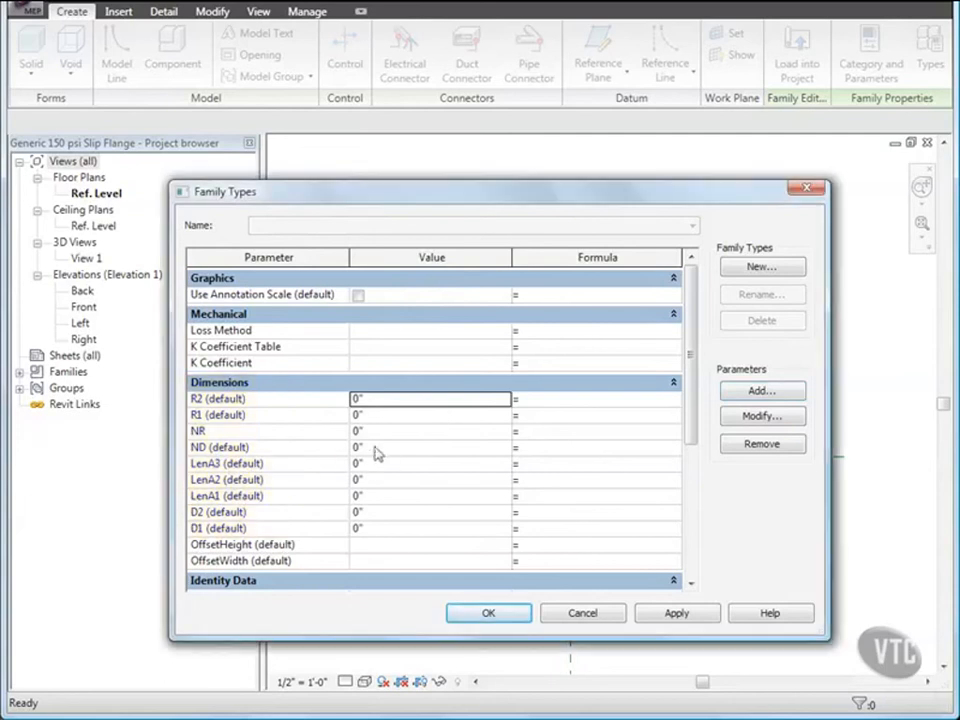
Set NR to 2" and the Lookup Table Name to Generic 150 psi Slip Flange.csv, and apply the values.
click(364, 432)
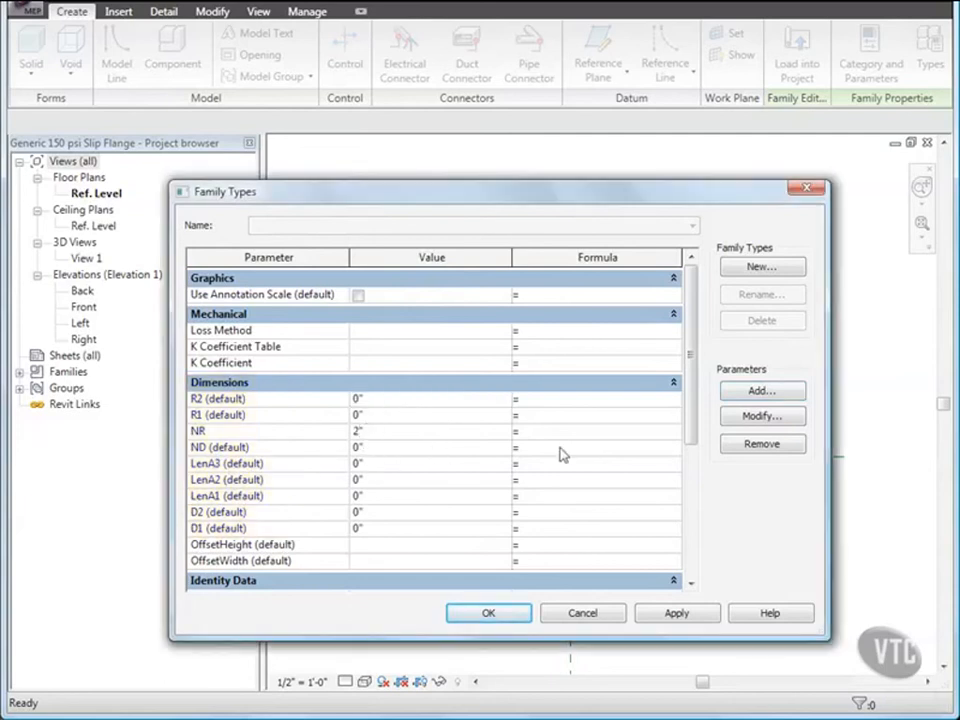
scroll(693, 428, down, 1)
scroll(693, 428, down, 3)
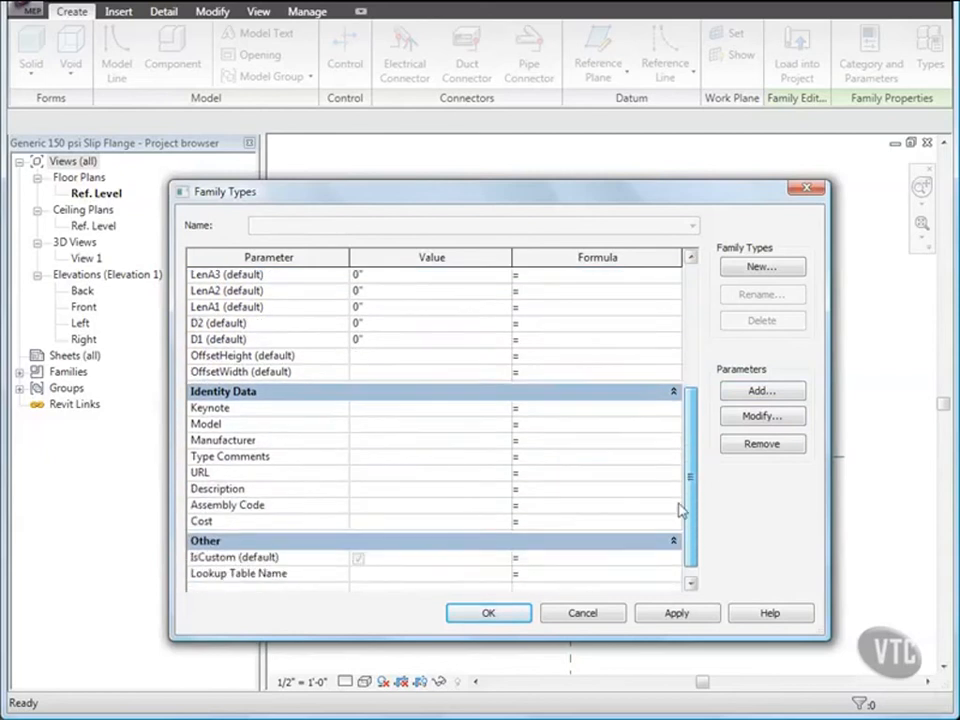
click(378, 557)
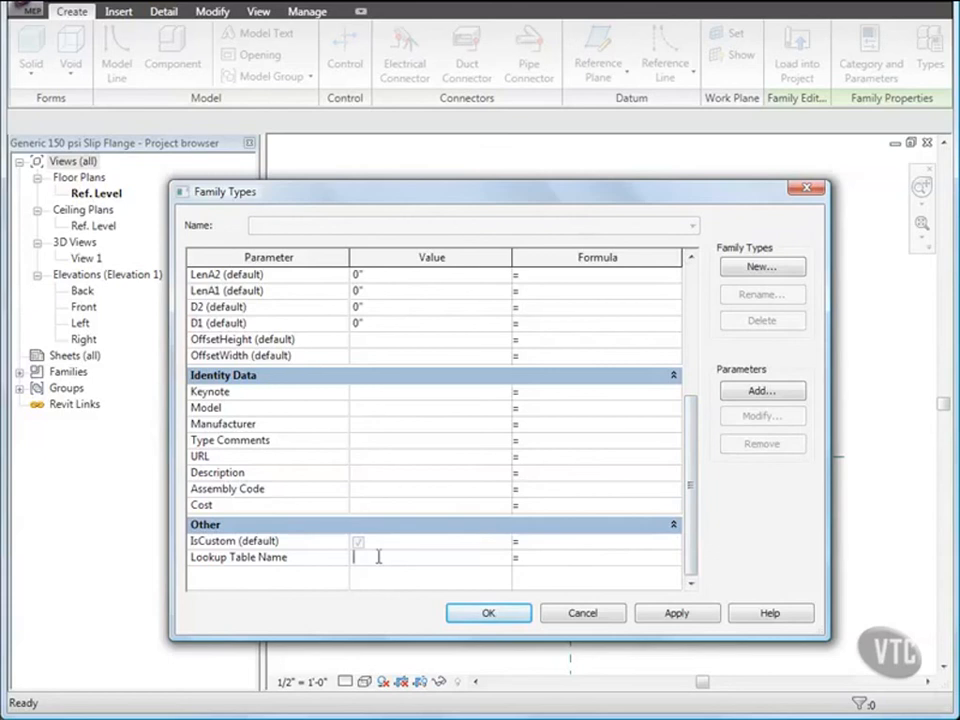
text(Generic 150 psi Slip Flange)
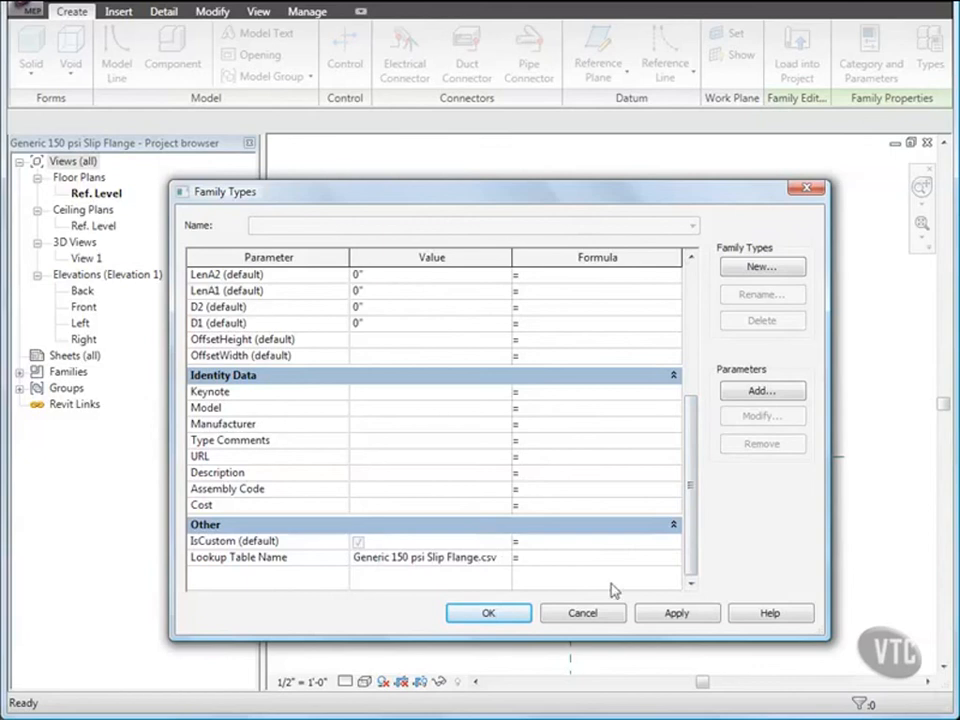
click(677, 615)
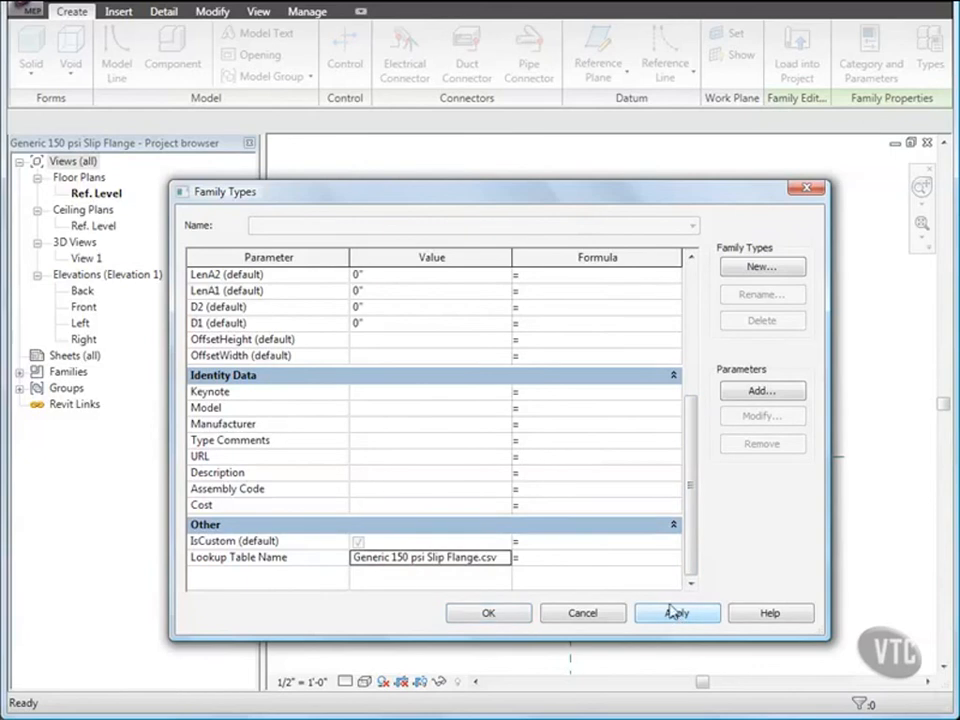
Enter the formulas D2 / 2 for R2, D1 / 2 for R1, NR * 2 for ND and LenA2 - LenA1 for LenA3, and save.
drag(692, 489, 695, 340)
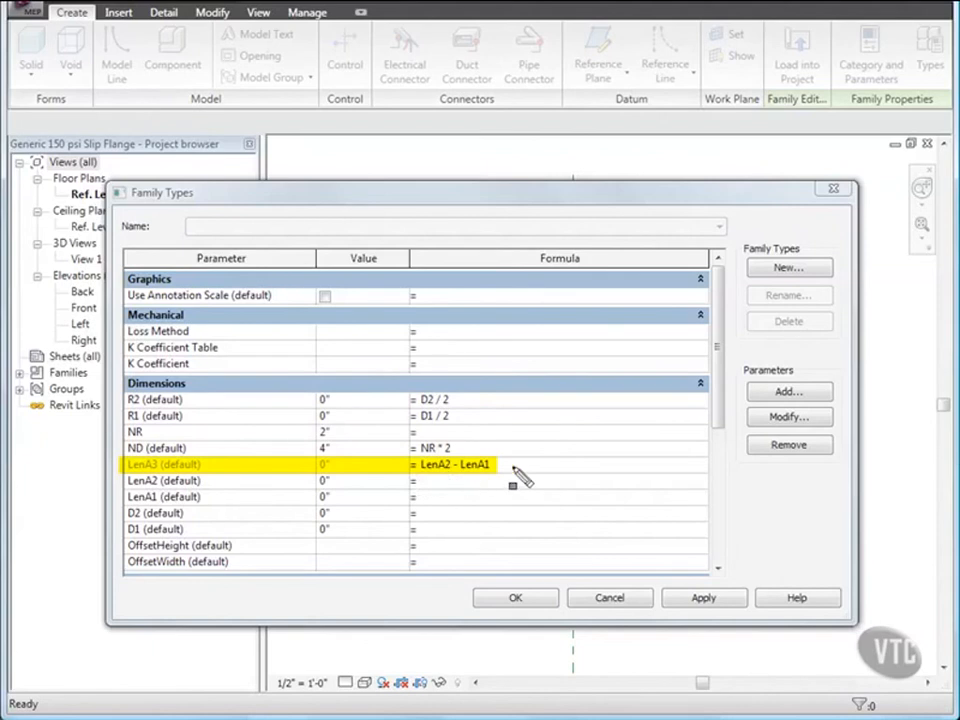
key(Escape)
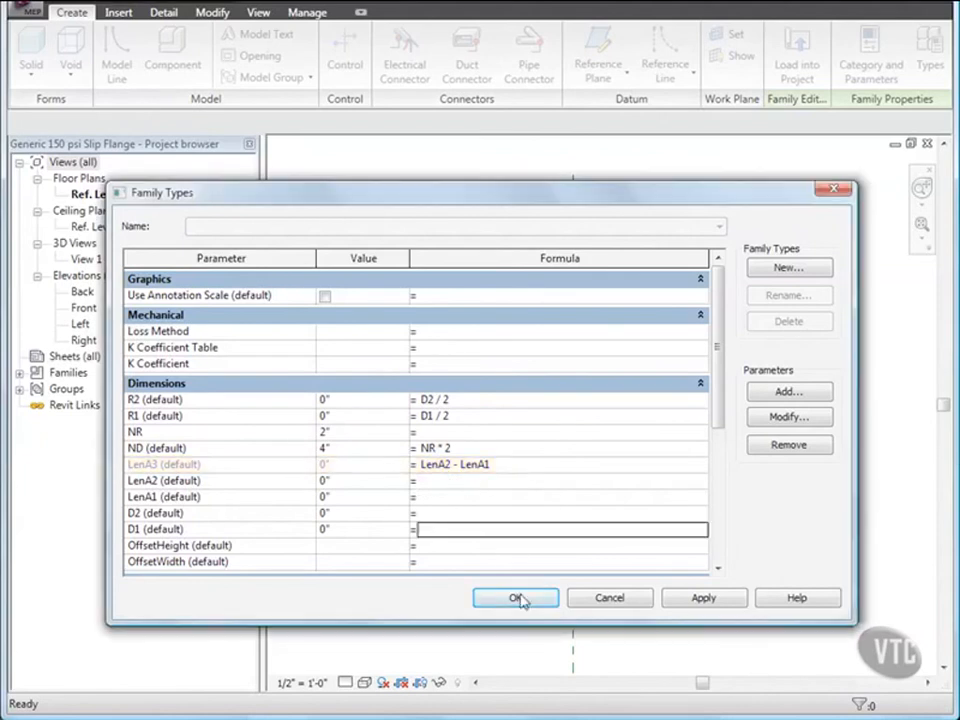
click(516, 598)
click(22, 18)
click(58, 172)
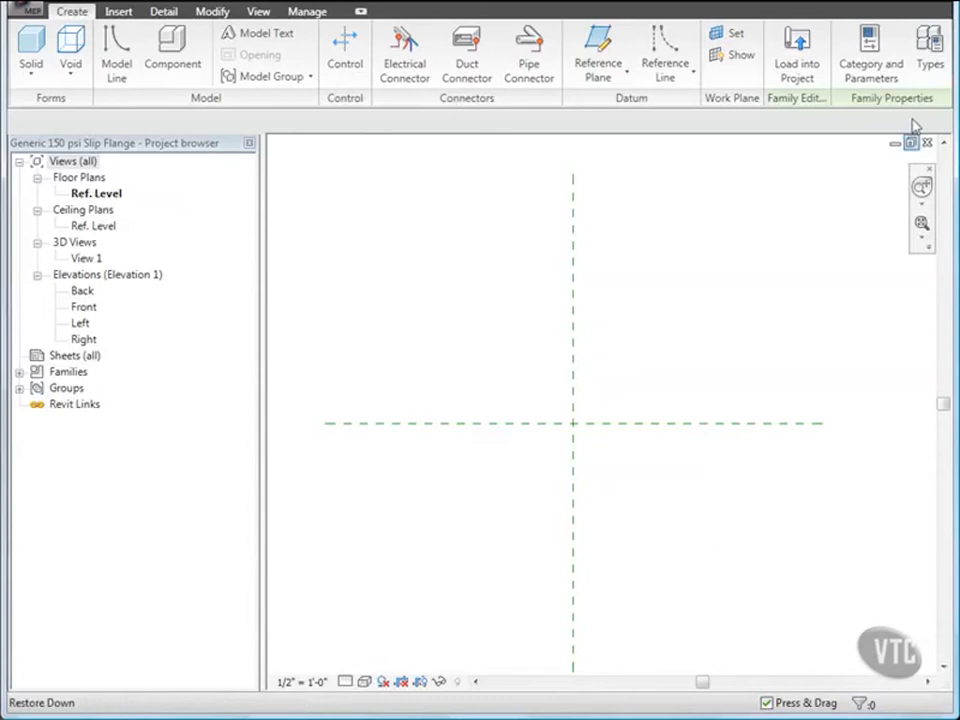
Give LenA2, LenA1, D2 and D1 text_file_lookup formulas reading Generic 150 psi Slip Flange.csv by own name, with 0' and ND, and save the family.
click(928, 62)
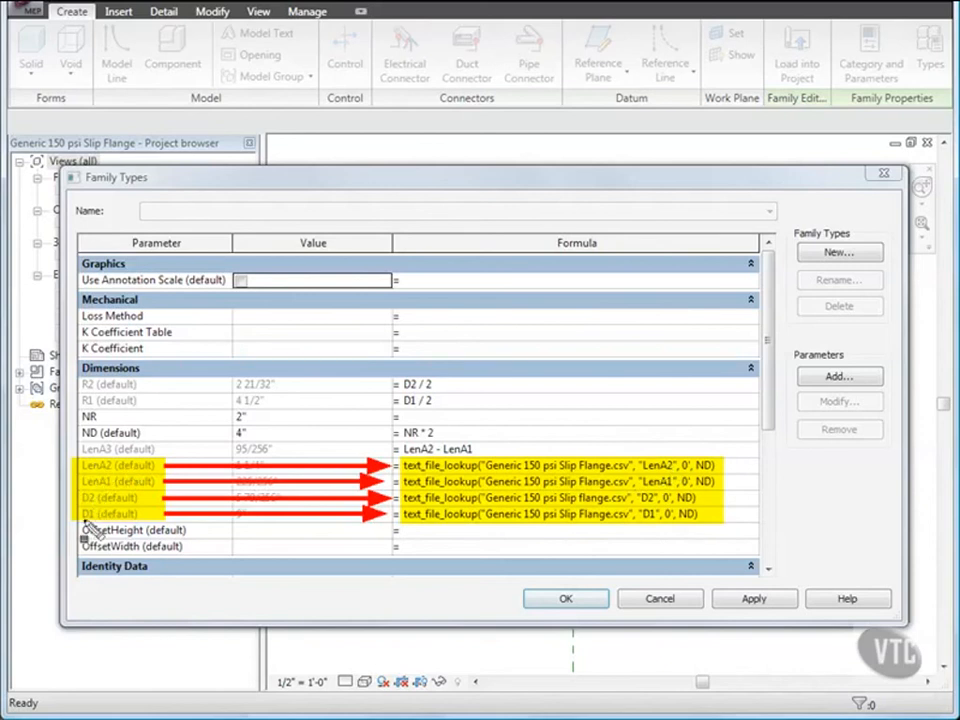
click(572, 602)
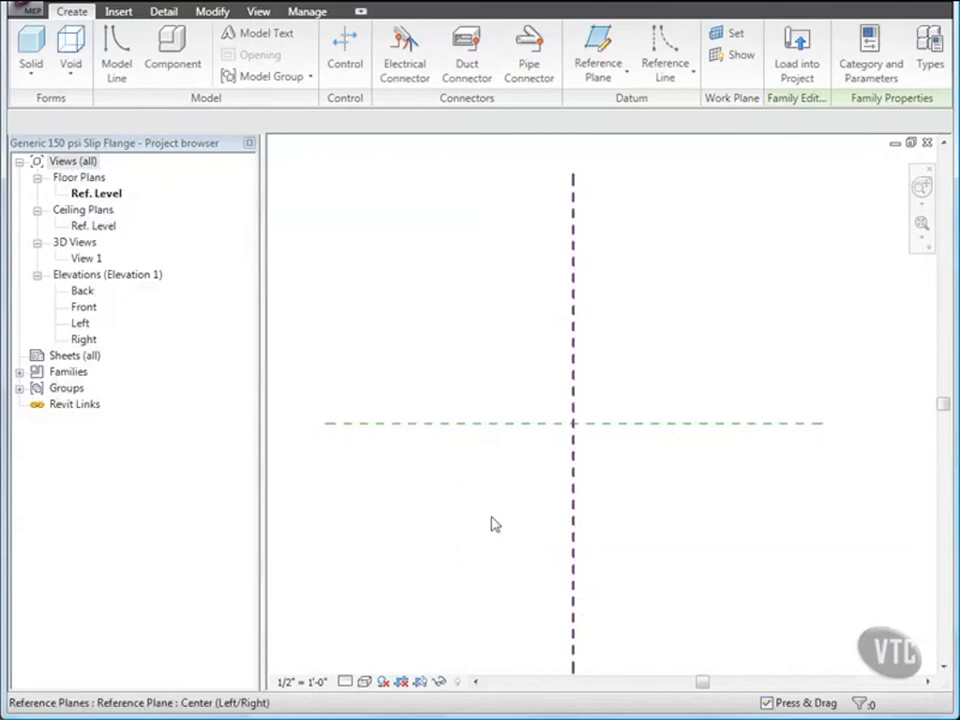
click(32, 12)
click(48, 172)
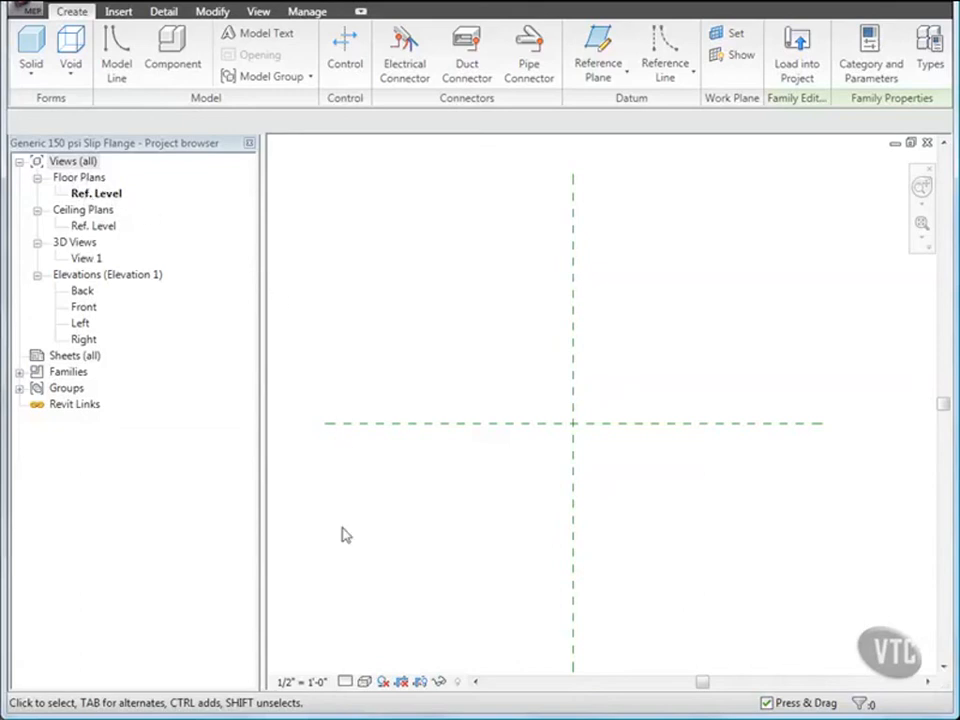
Set the view scale to 3" = 1'-0" and add reference planes offset 2" on both sides of the Center (Left/Right) plane.
click(308, 682)
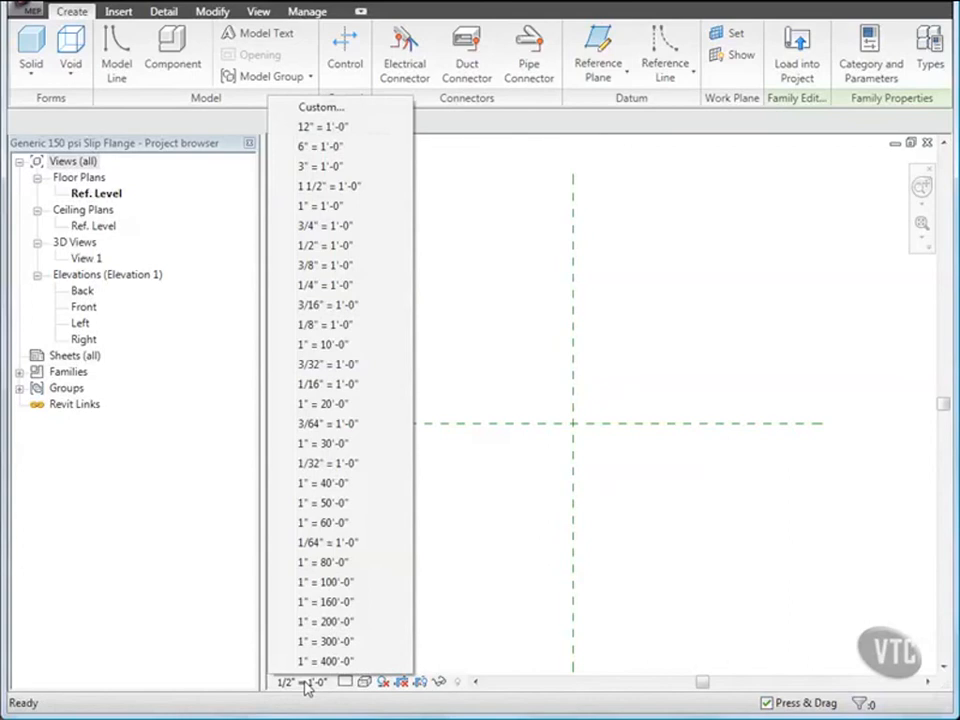
click(318, 166)
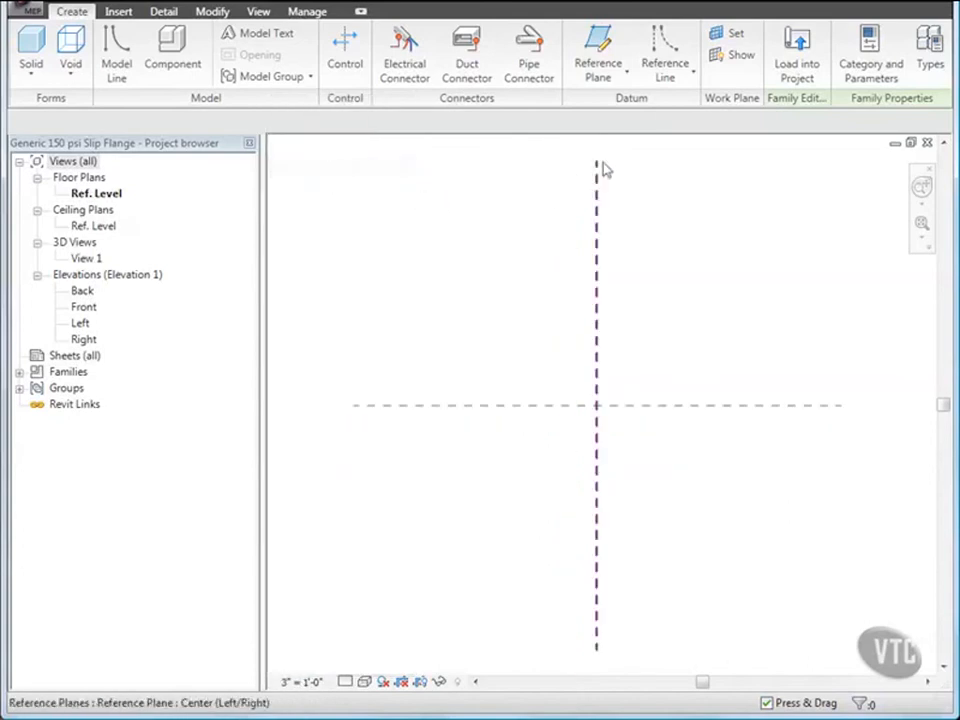
click(624, 78)
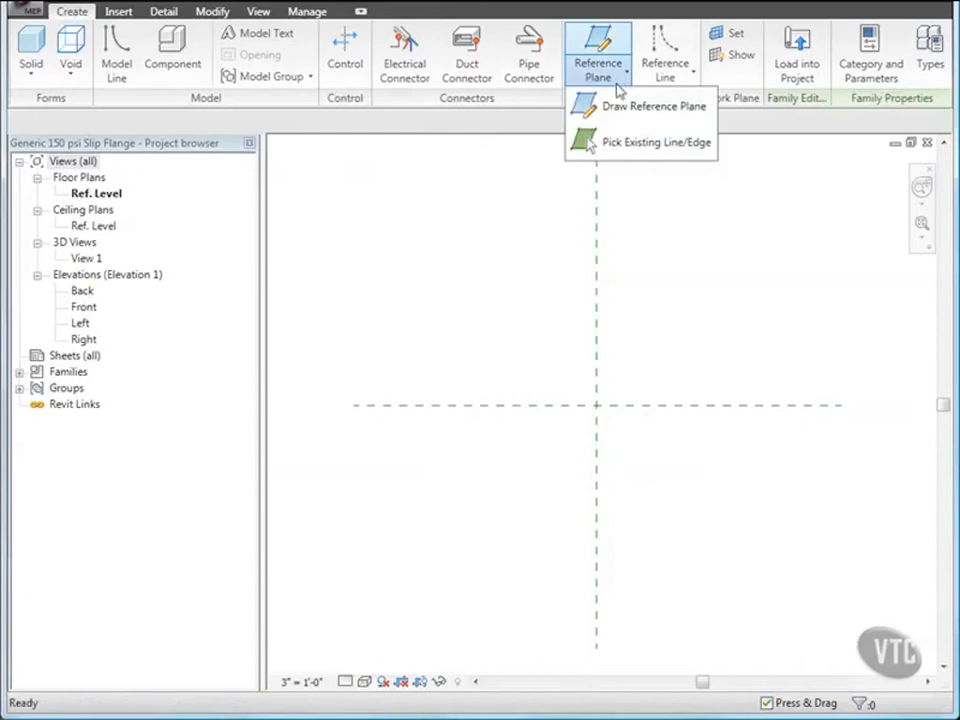
click(617, 142)
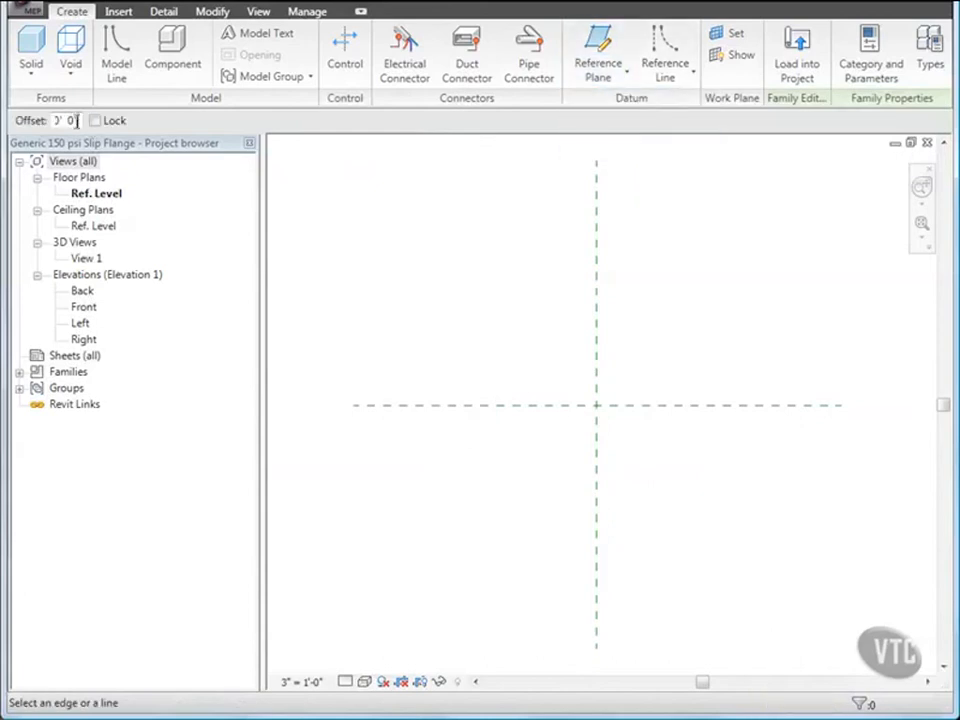
drag(76, 120, 67, 120)
text(2)
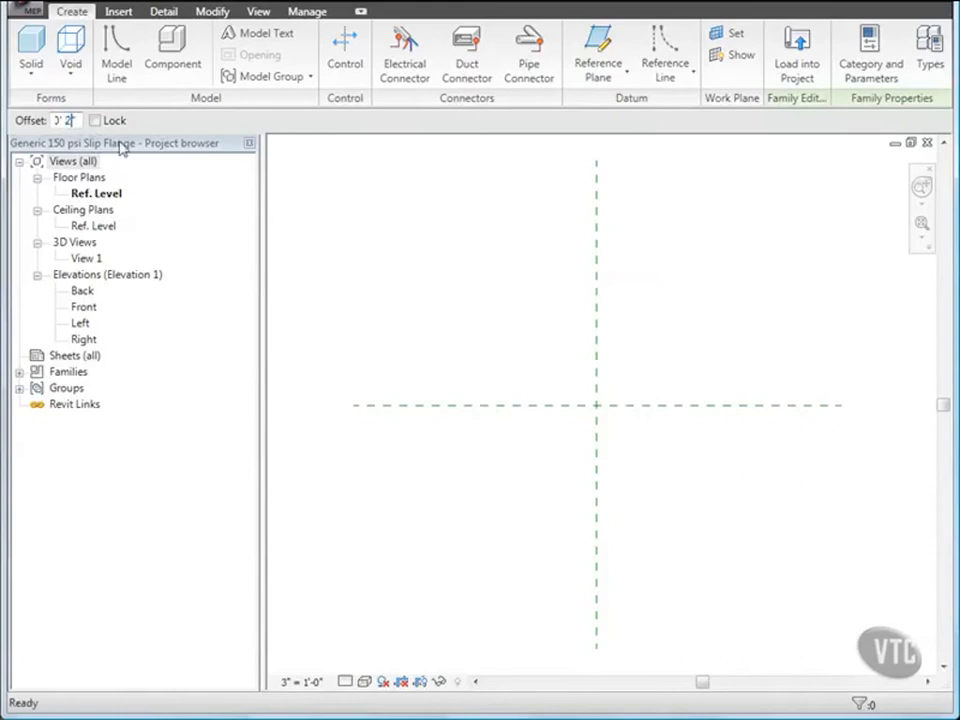
click(601, 334)
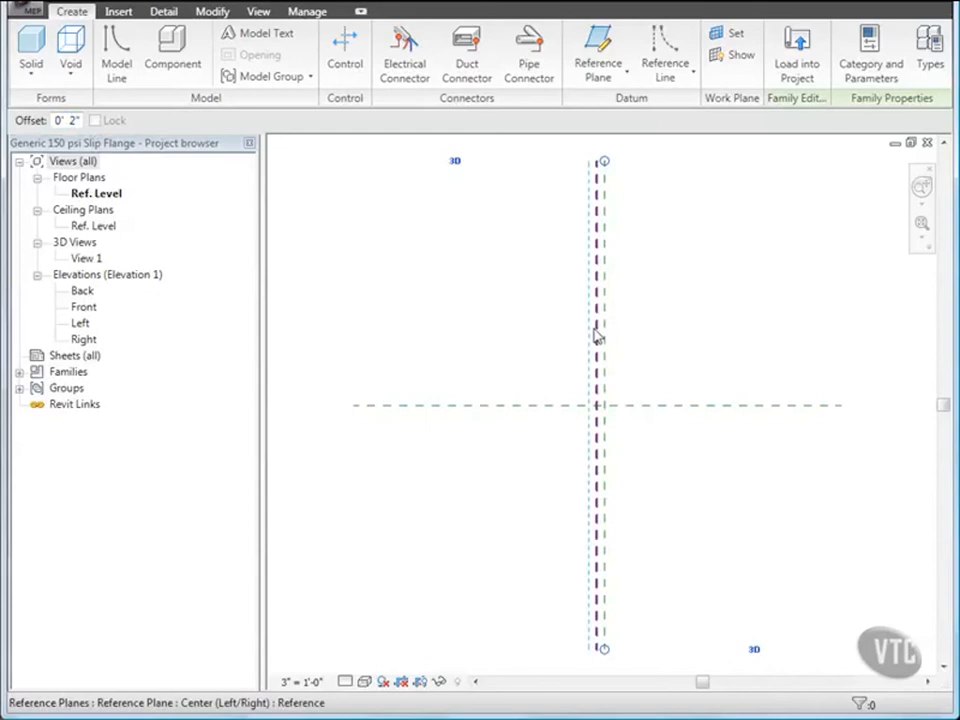
click(597, 337)
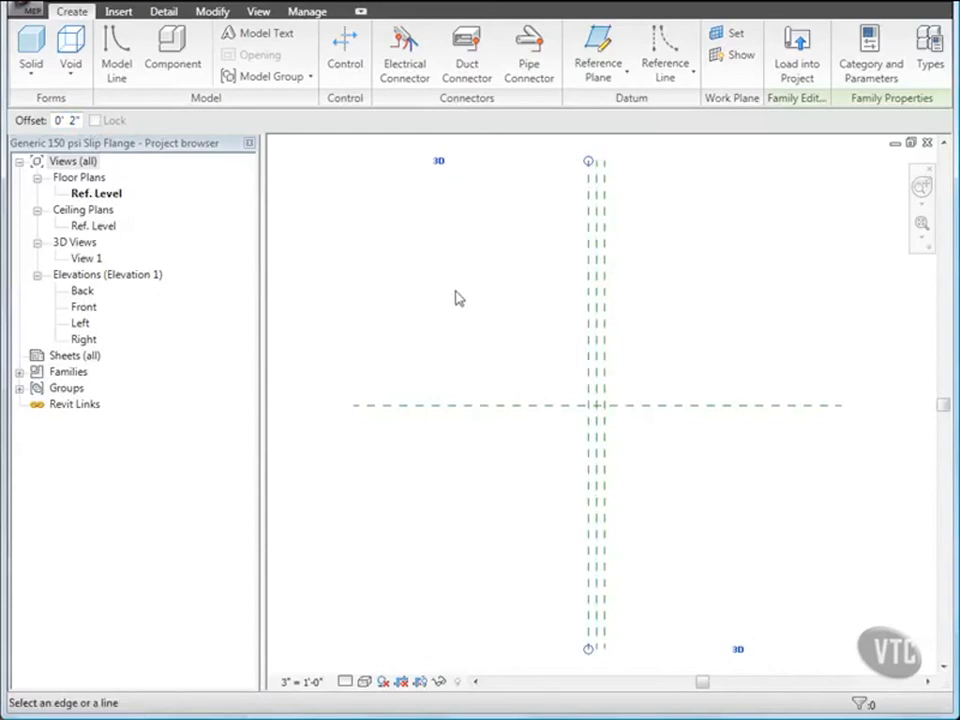
key(Escape)
key(Escape)
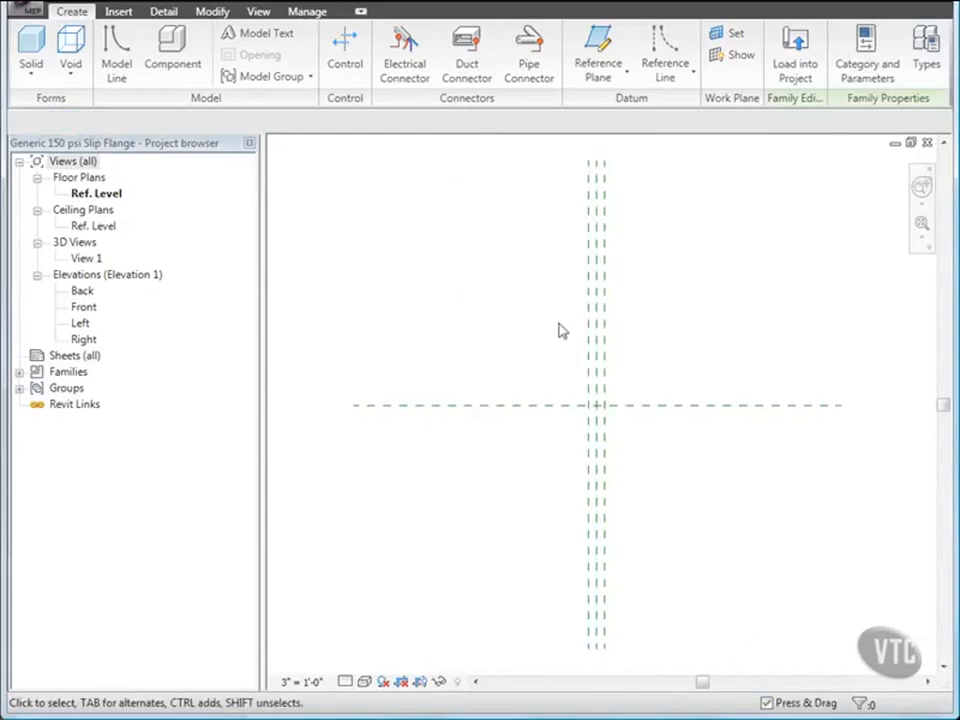
Name the new reference plane on the left side of the Center (Left/Right) plane in its instance properties.
click(589, 338)
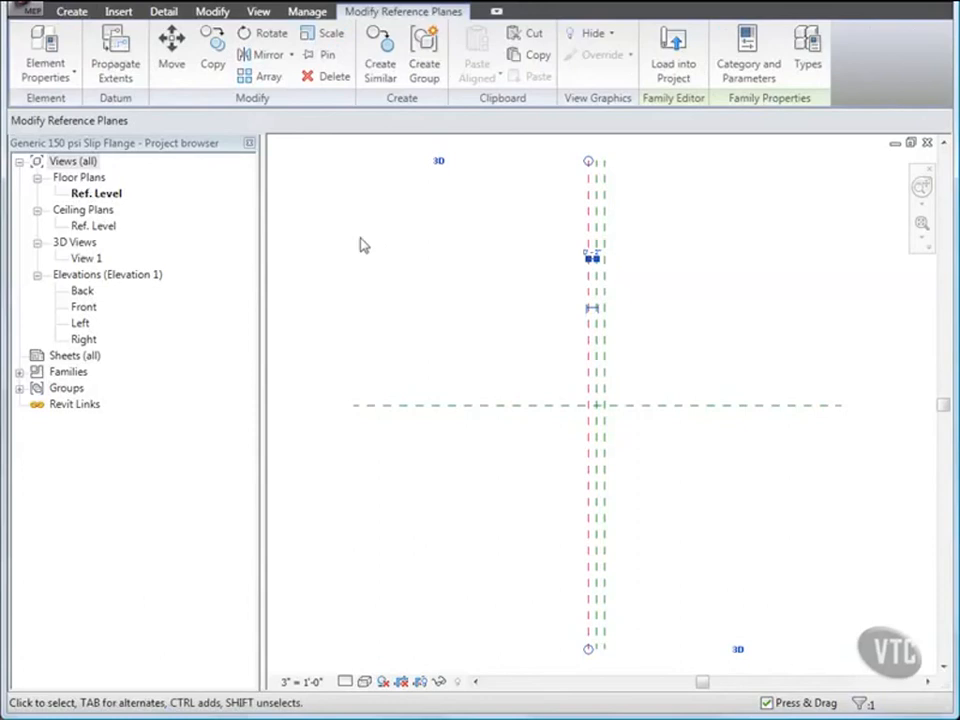
click(40, 45)
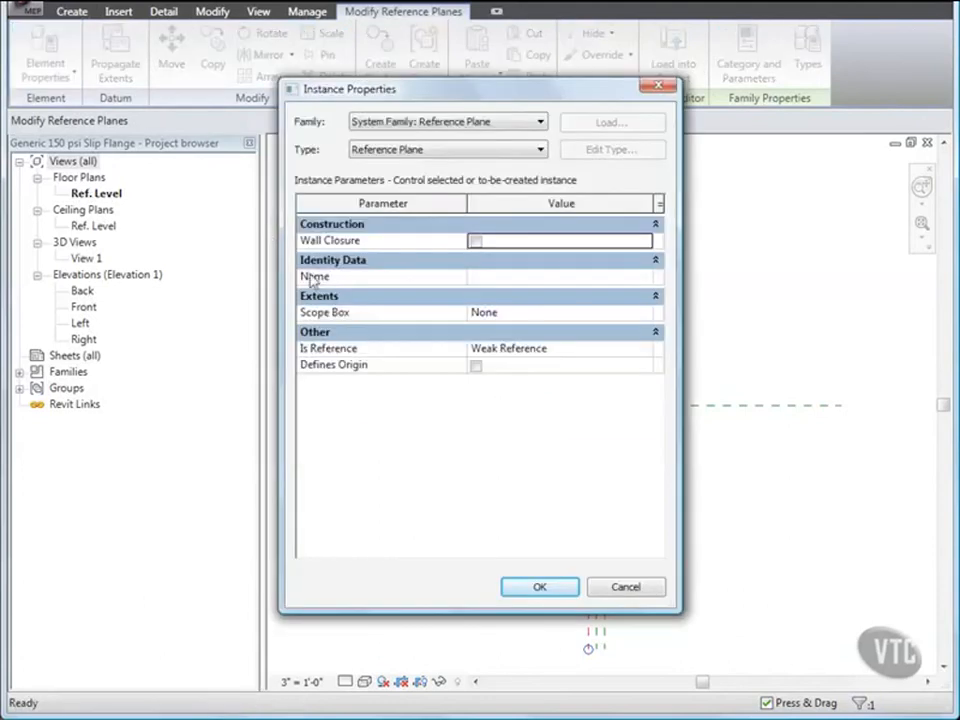
click(490, 277)
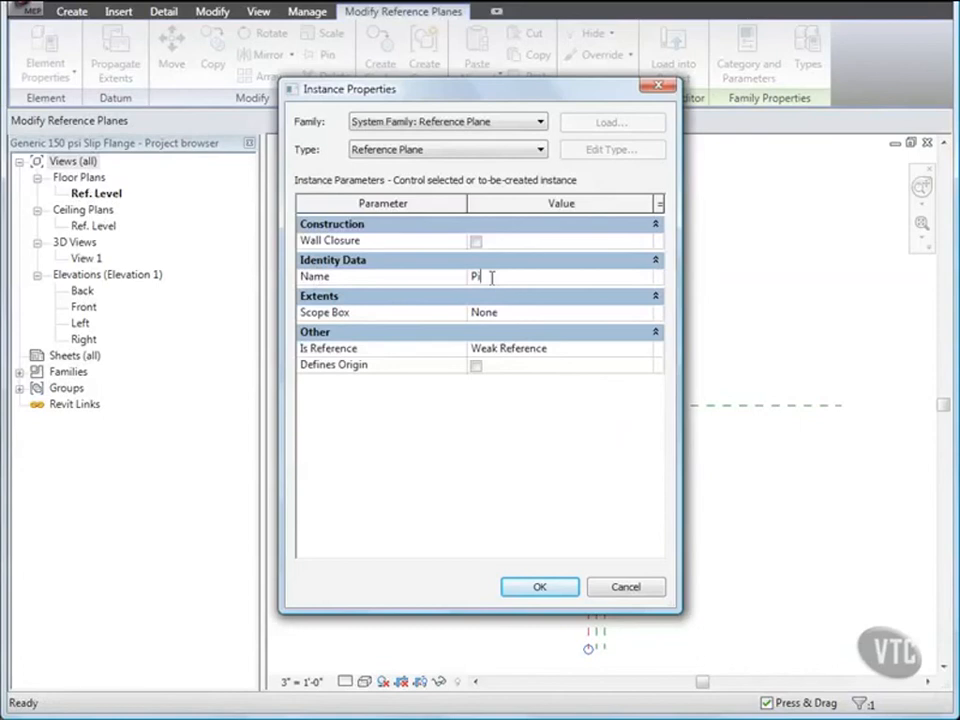
click(535, 586)
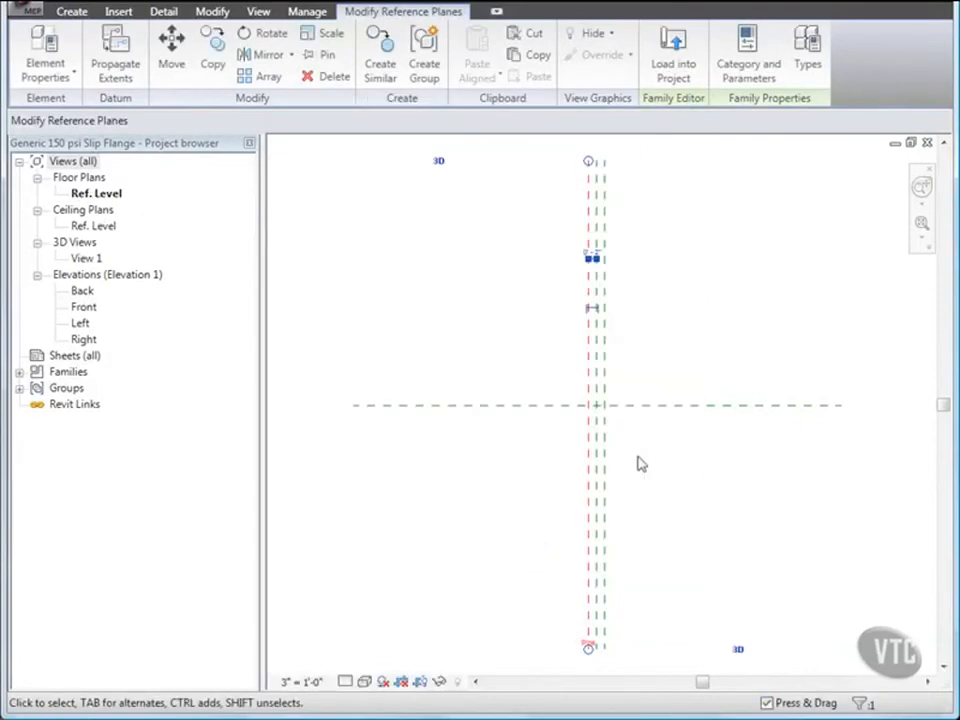
Name the new reference plane on the right side of the Center (Left/Right) plane Connector in its instance properties.
key(Right)
key(Right)
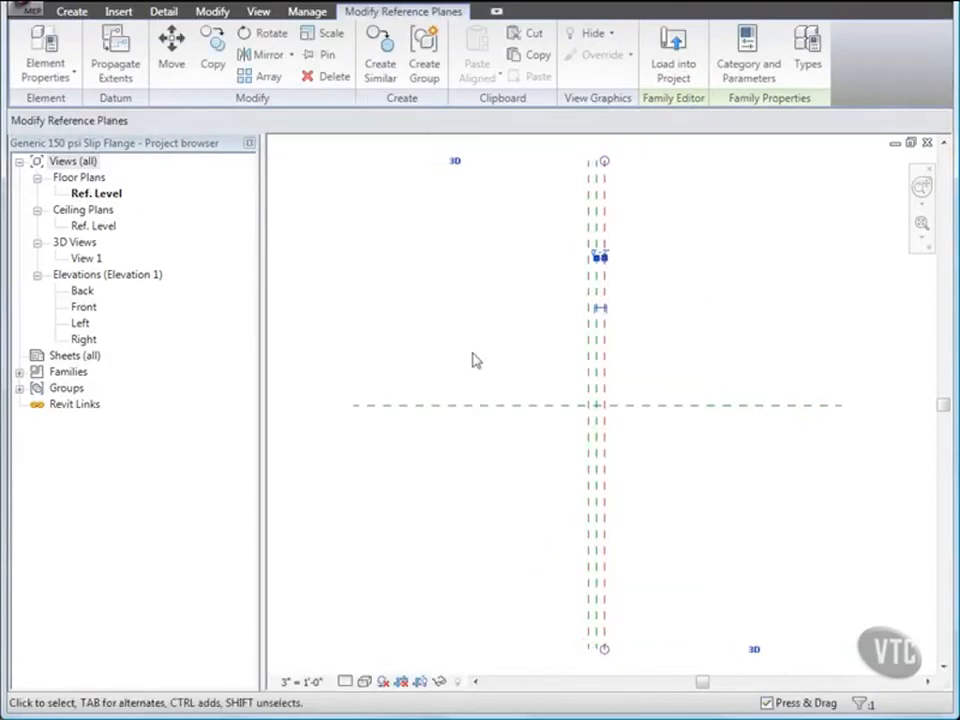
click(45, 45)
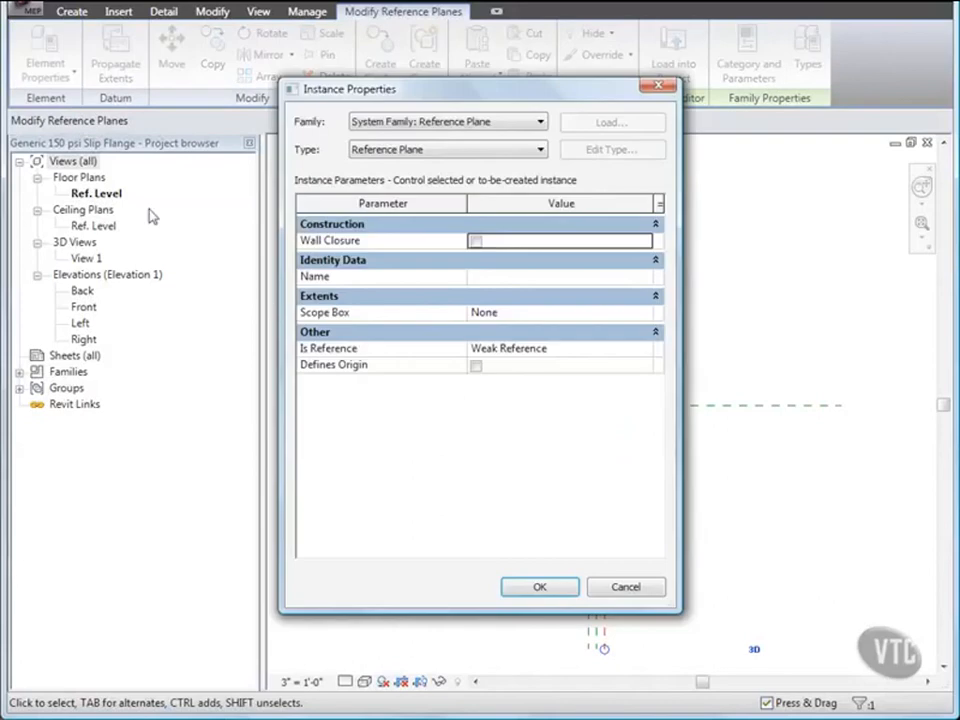
click(479, 277)
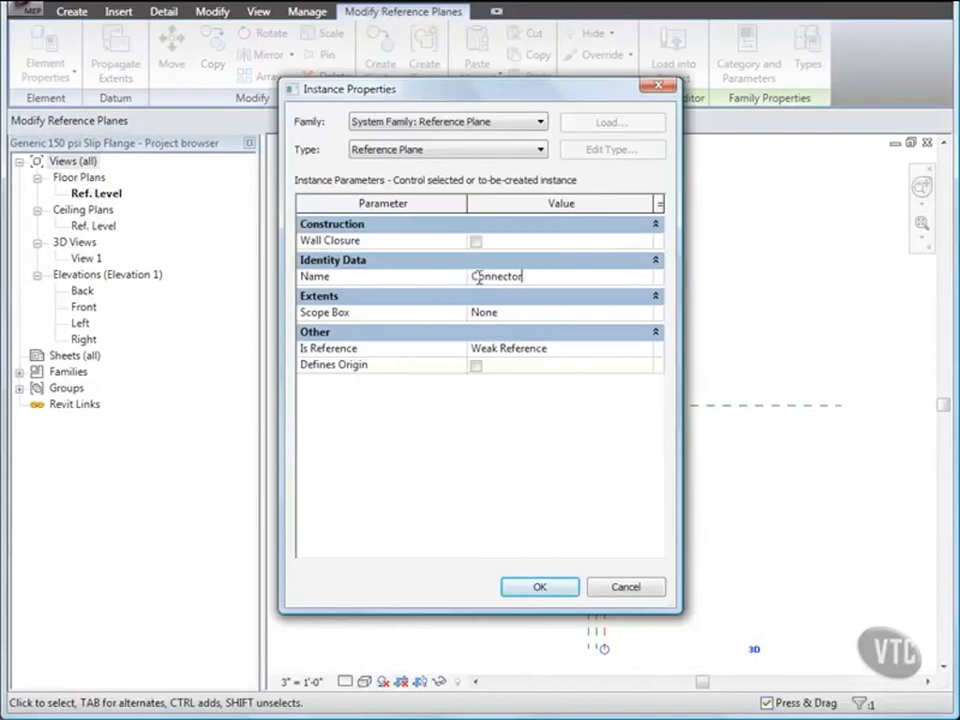
click(540, 586)
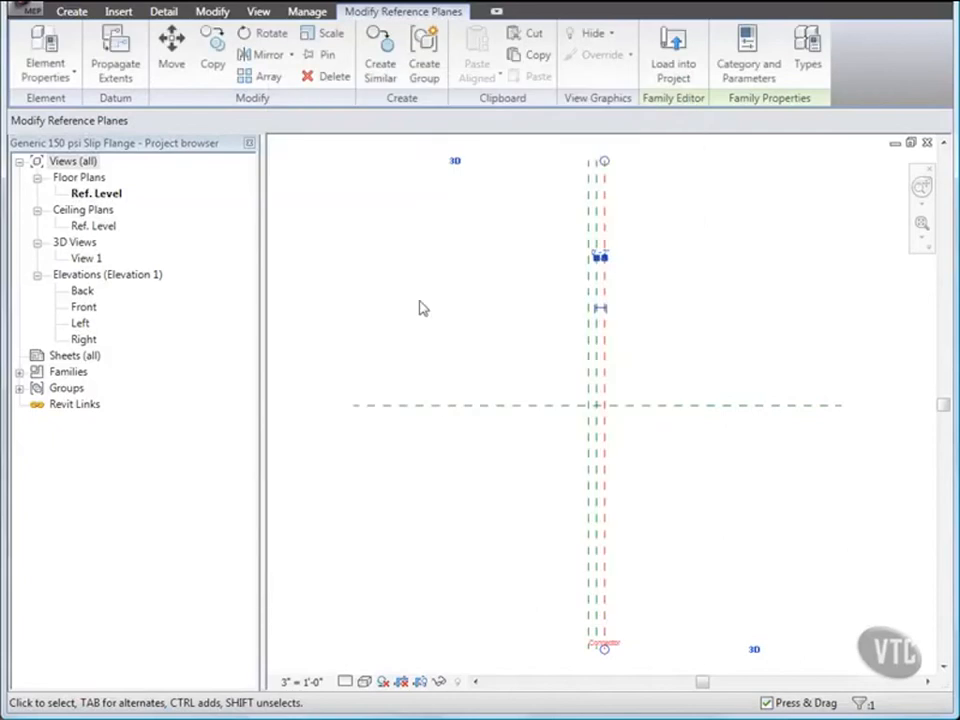
Add separate aligned dimensions from the Center (Left/Right) plane to the Connector plane and to the Pipe plane, above their upper ends.
click(168, 14)
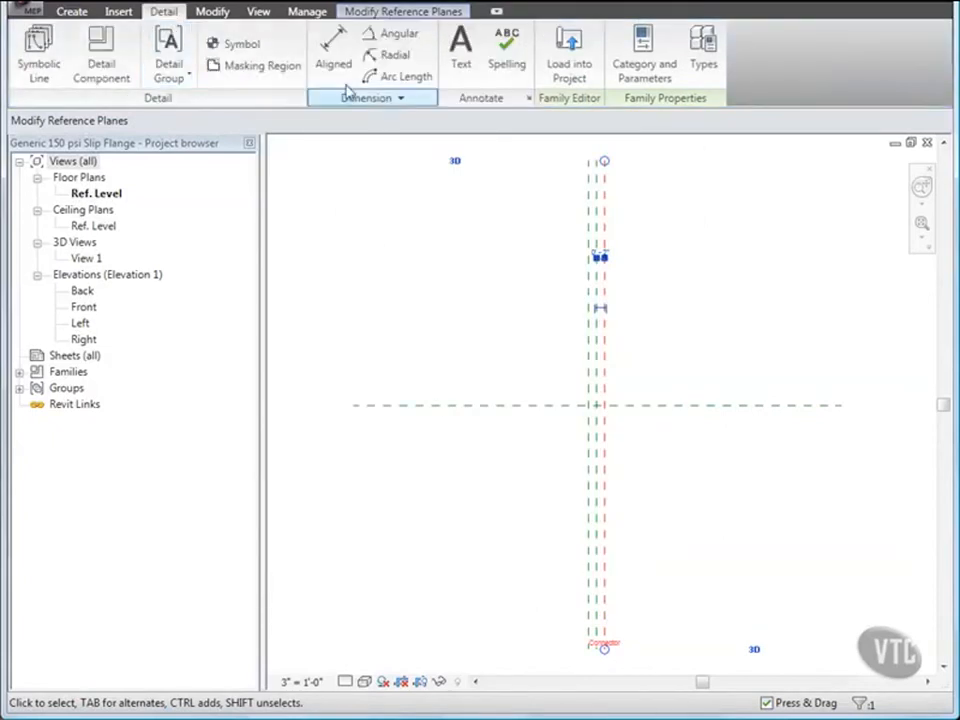
click(337, 58)
scroll(598, 192, up, 2)
middle_drag(598, 190, 589, 360)
scroll(598, 321, up, 1)
click(589, 322)
click(613, 315)
click(620, 252)
click(590, 326)
click(565, 327)
click(537, 273)
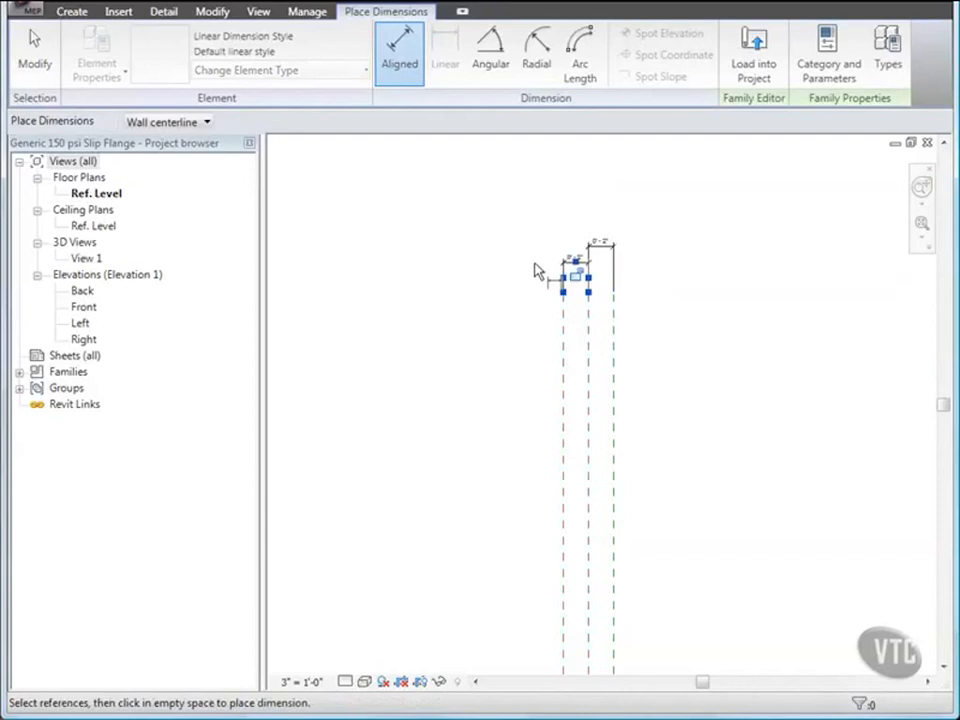
Label the dimension to the Connector plane with the LenA1 parameter and the dimension to the Pipe plane with LenA2.
scroll(538, 265, up, 2)
middle_drag(540, 255, 456, 328)
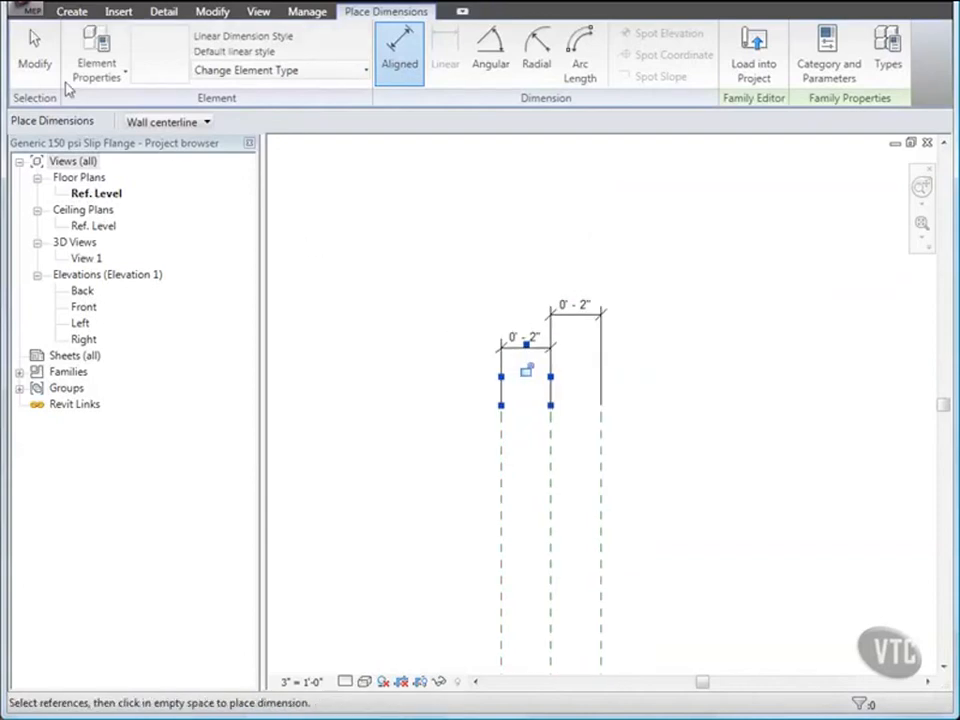
click(34, 58)
click(569, 315)
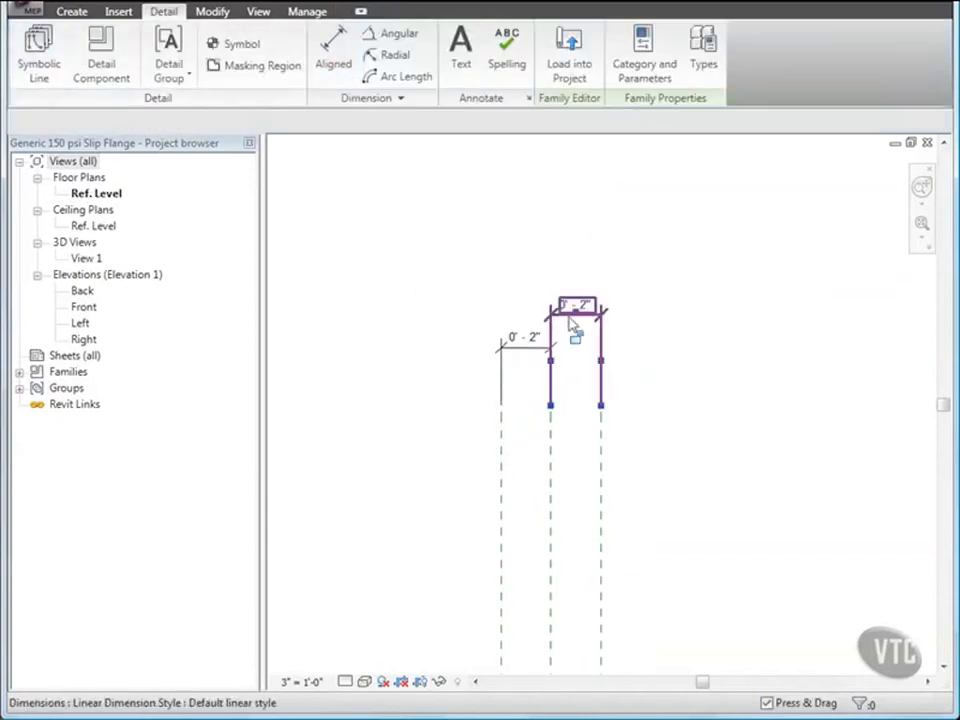
click(572, 320)
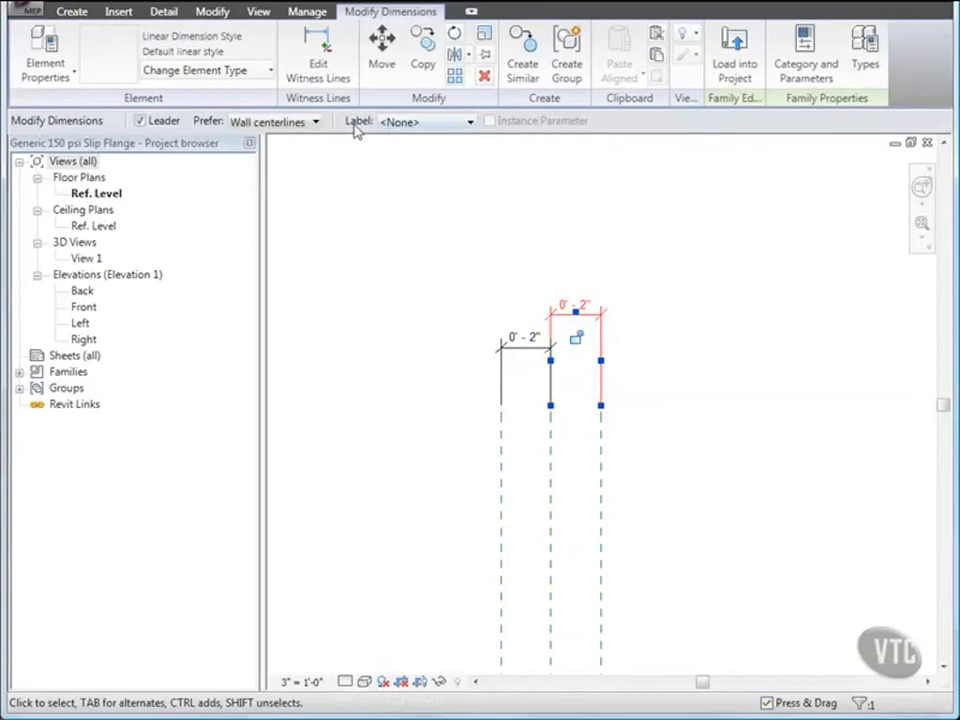
click(433, 124)
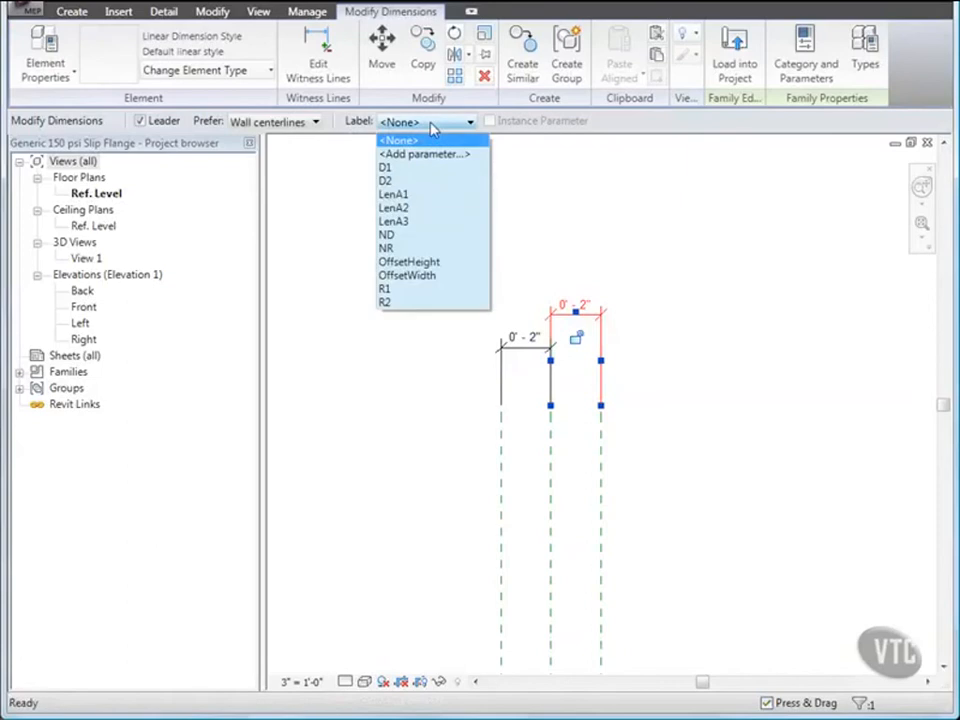
click(404, 194)
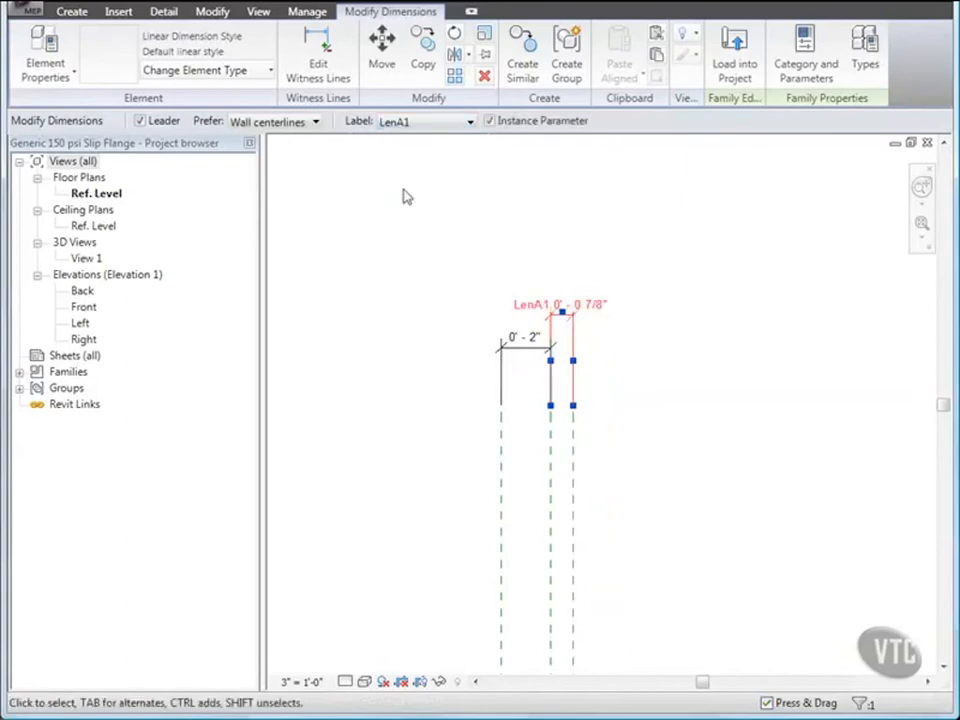
click(516, 352)
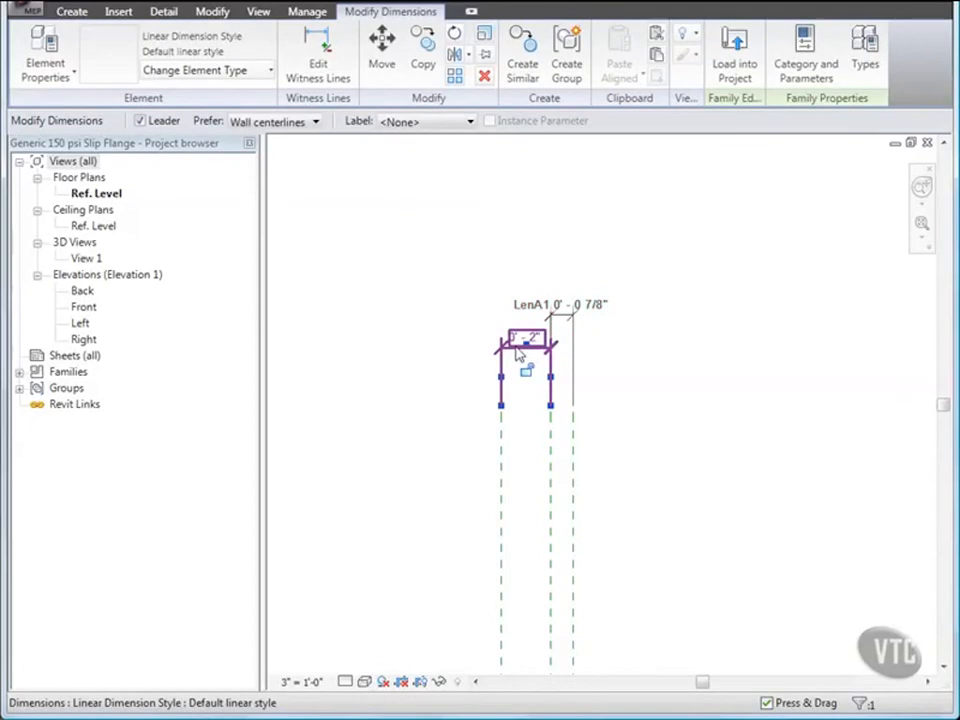
click(467, 123)
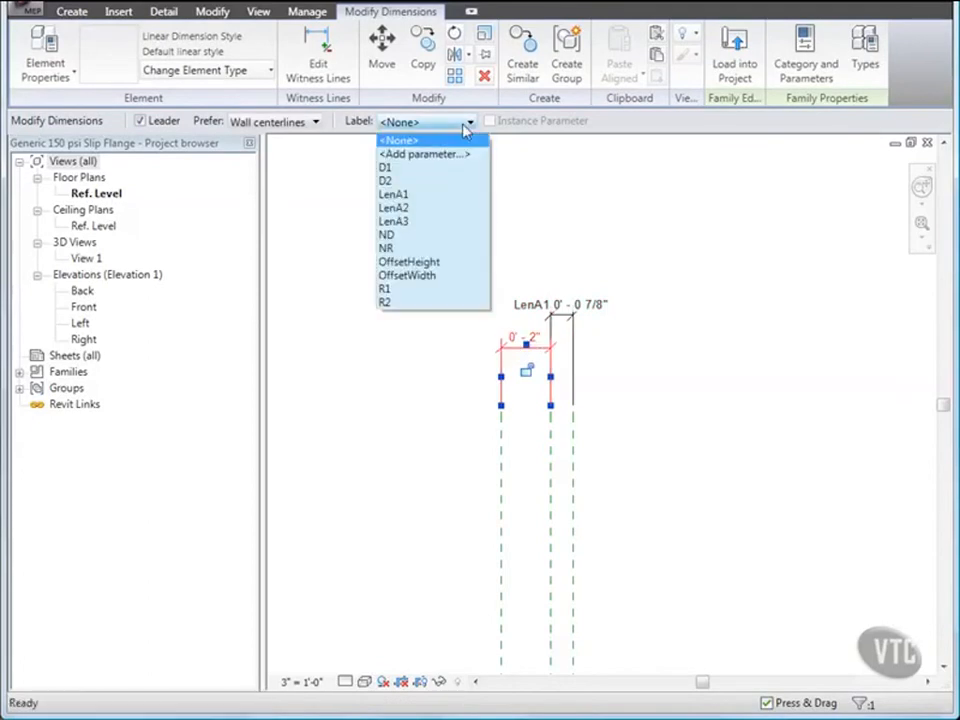
click(418, 208)
Set Is Reference to Not a Reference for all four reference planes together in their instance properties.
scroll(422, 330, down, 2)
middle_drag(418, 403, 429, 281)
scroll(430, 284, down, 4)
middle_drag(429, 392, 448, 296)
scroll(448, 296, down, 1)
middle_drag(453, 454, 467, 402)
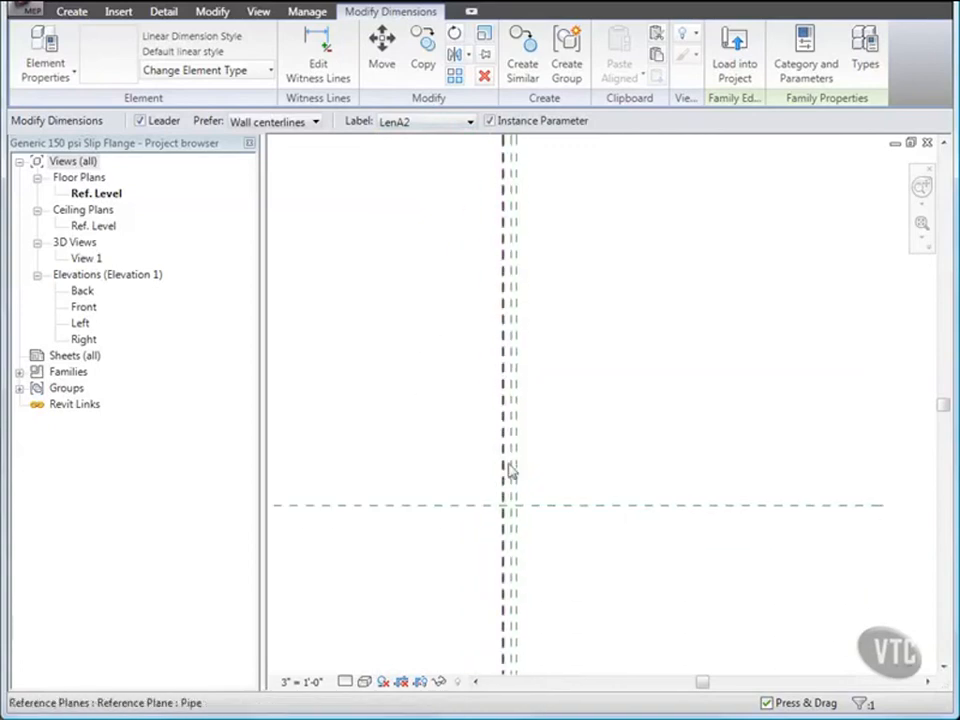
key(Escape)
drag(530, 540, 407, 361)
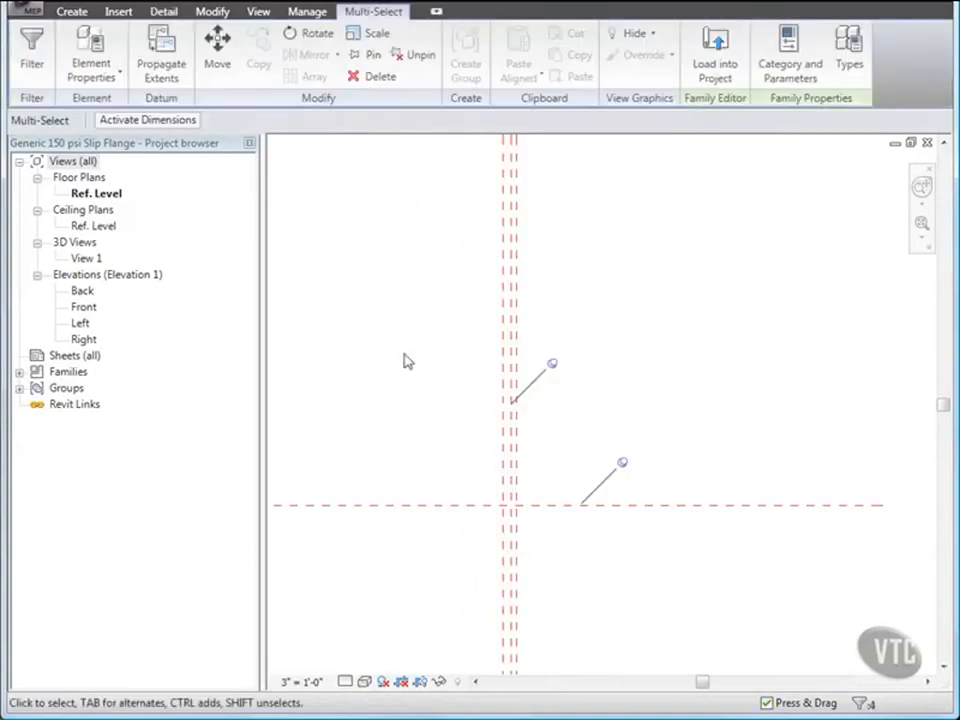
click(90, 48)
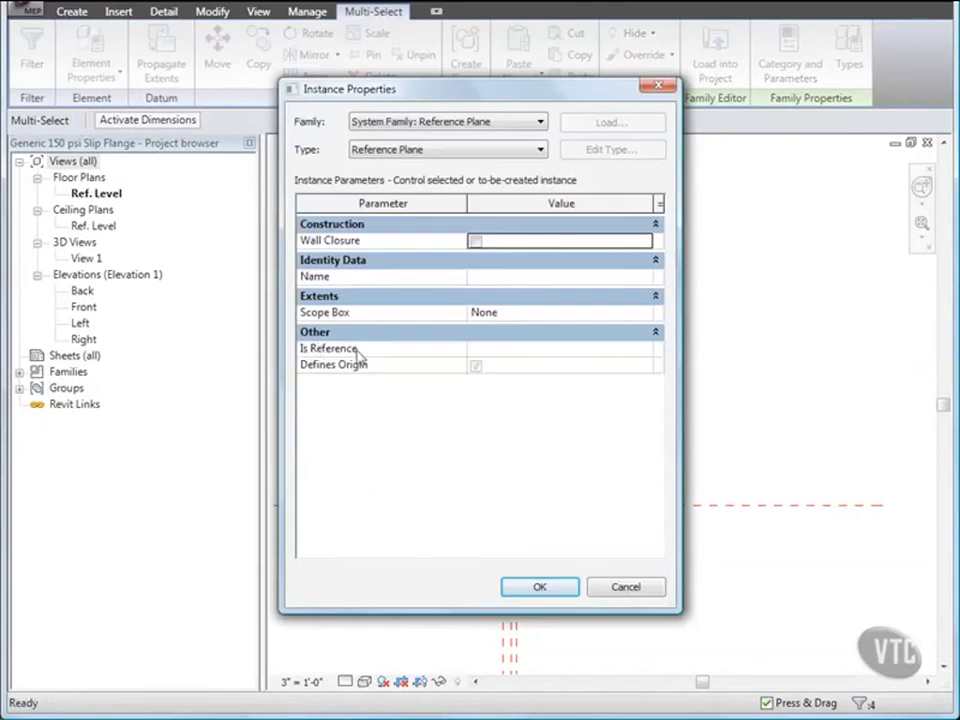
click(508, 347)
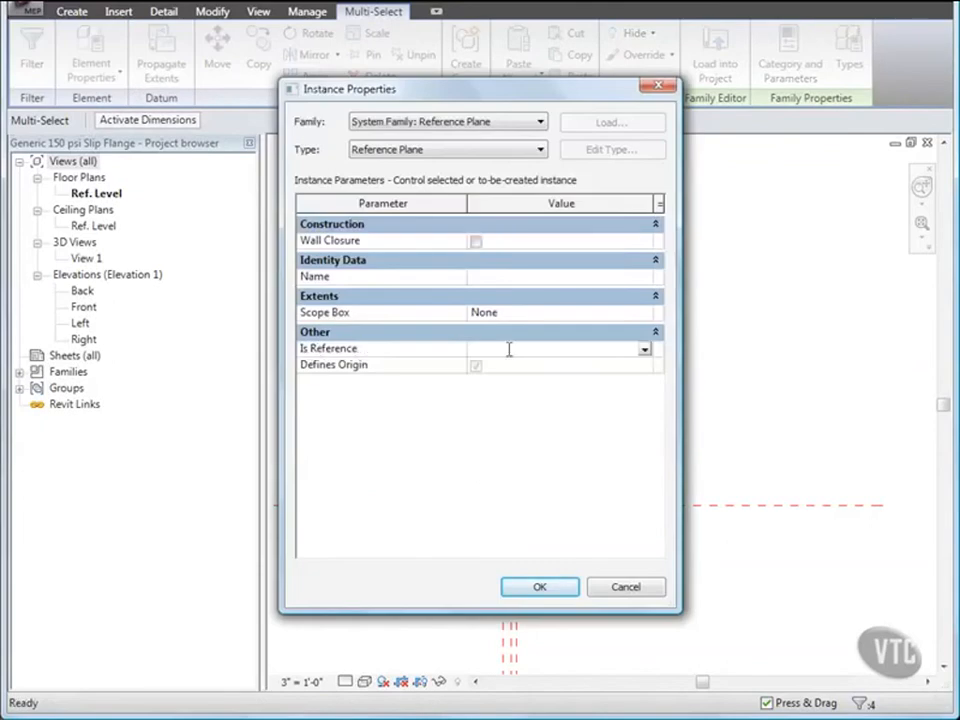
click(645, 350)
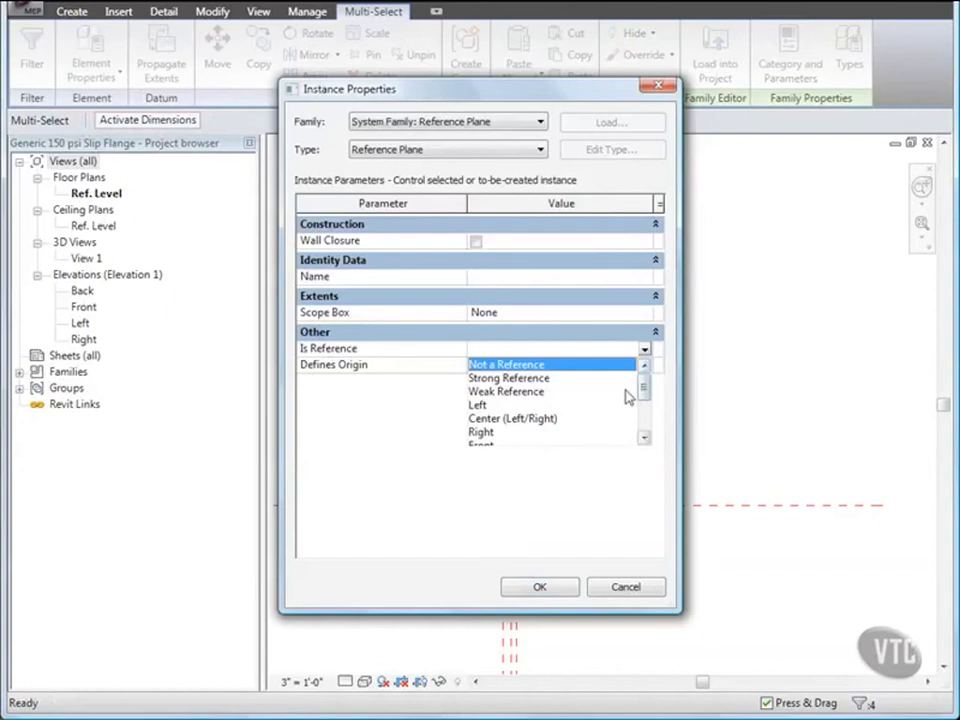
click(546, 366)
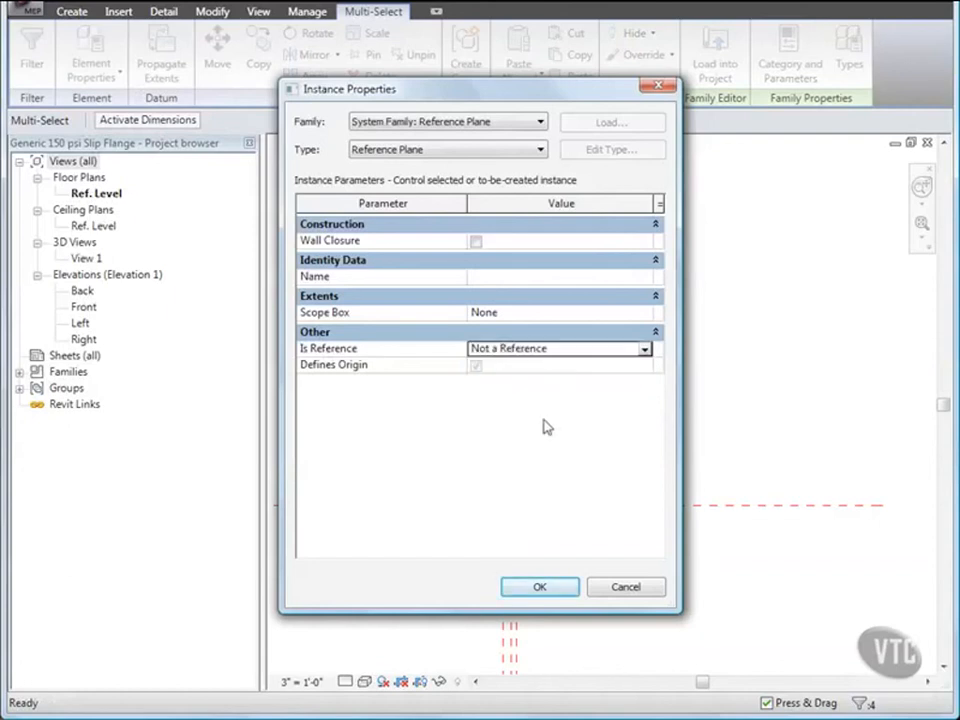
click(540, 587)
Save the flange family and clear the reference plane selection.
click(37, 17)
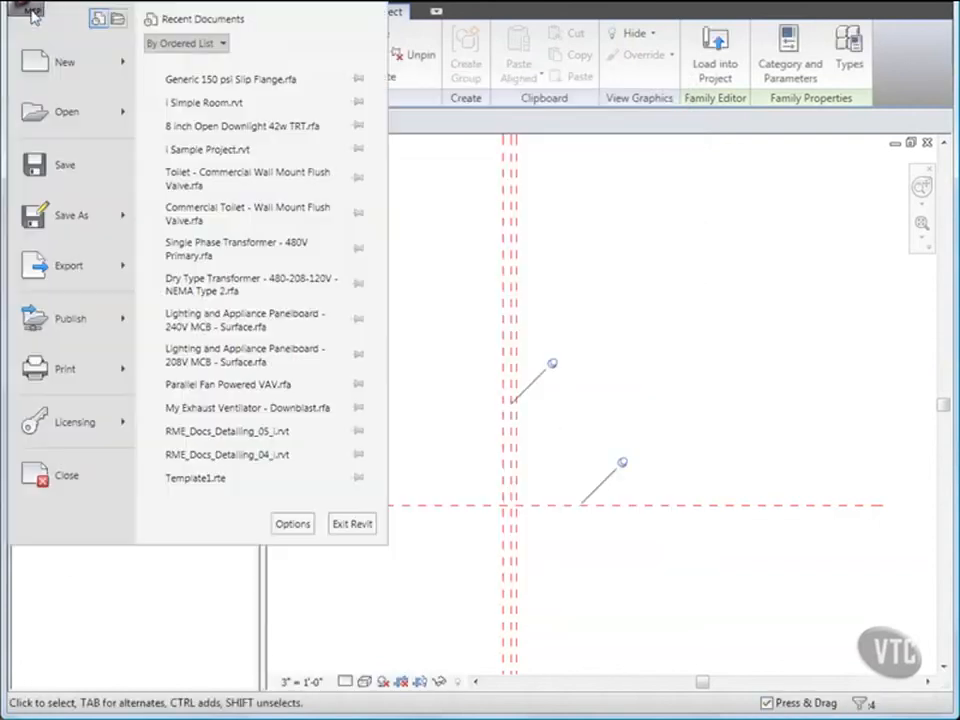
click(55, 170)
click(337, 308)
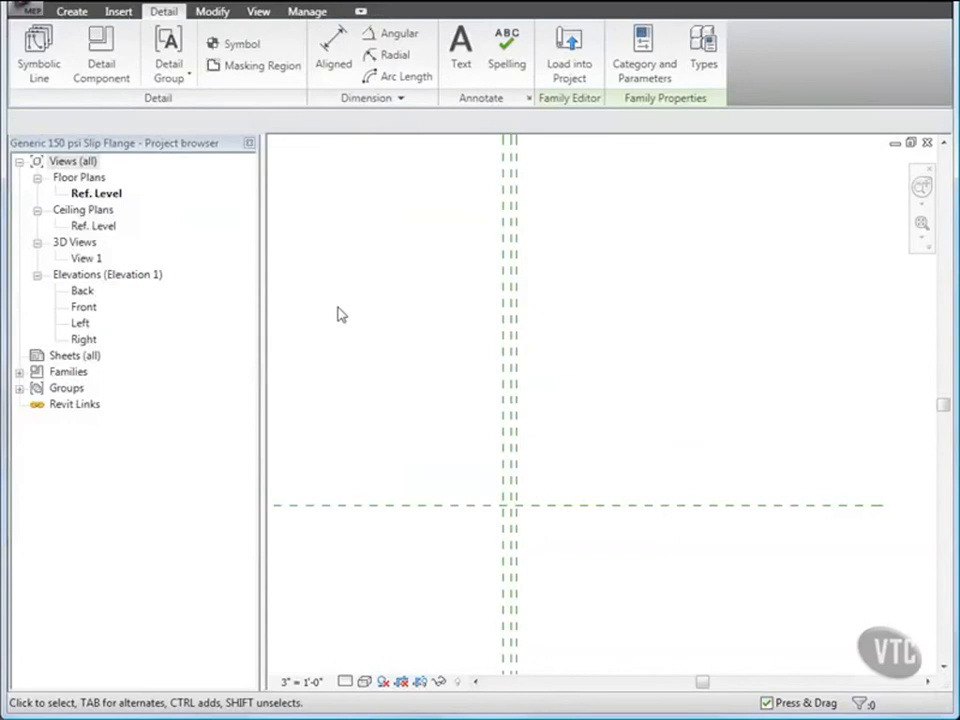
Open the visibility and graphic overrides for the Ref. Level floor plan.
click(259, 12)
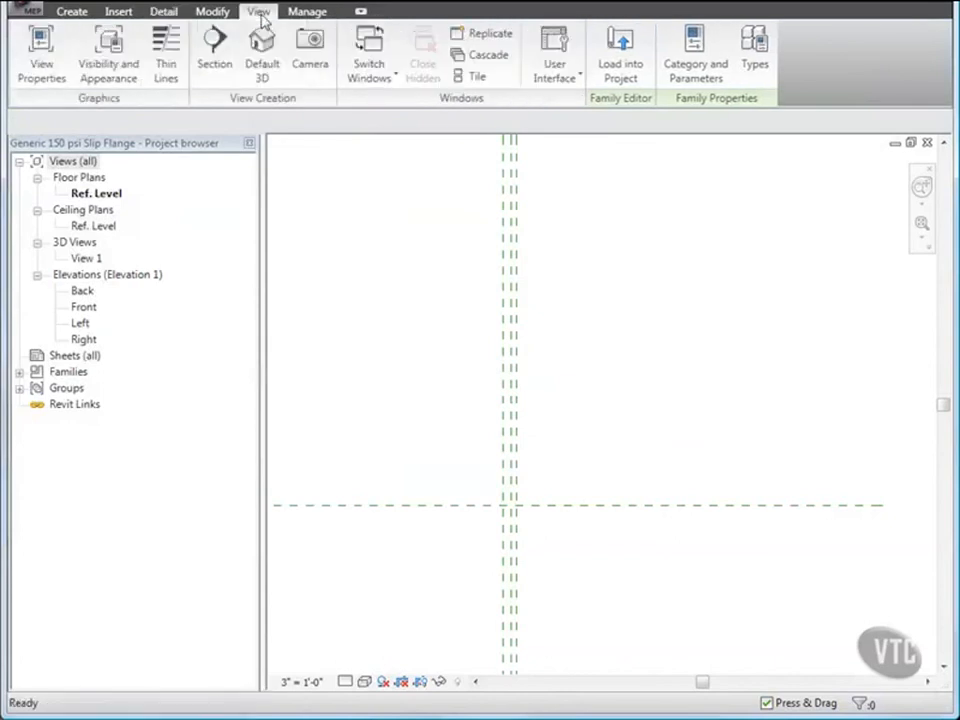
click(108, 64)
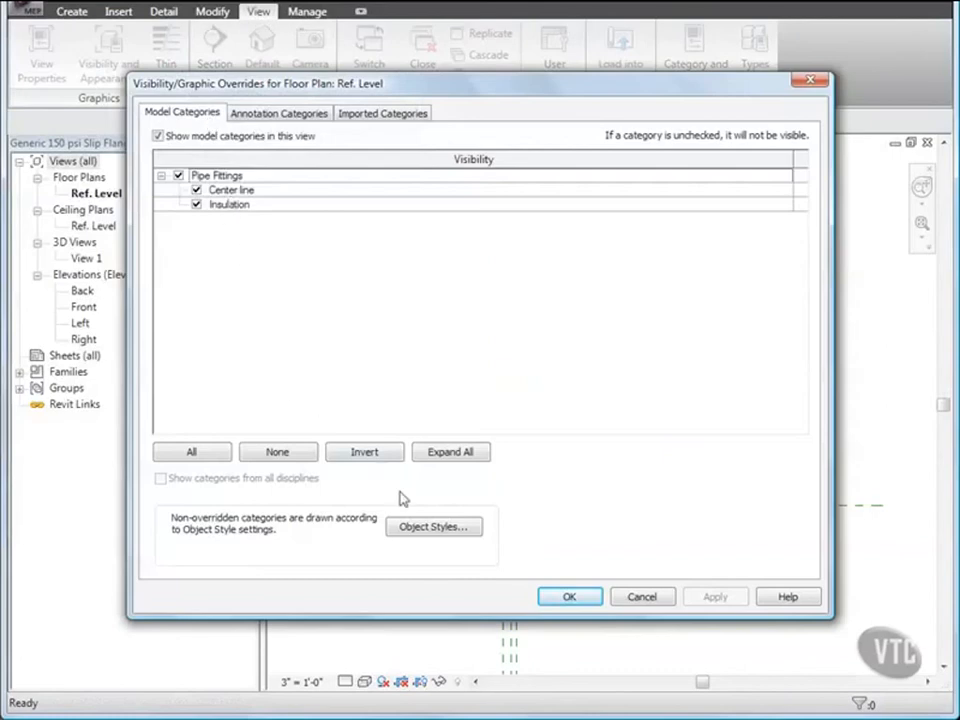
In the Object Styles, set the projection line weight to 5 for Pipe Fittings, Center line and Insulation.
click(433, 527)
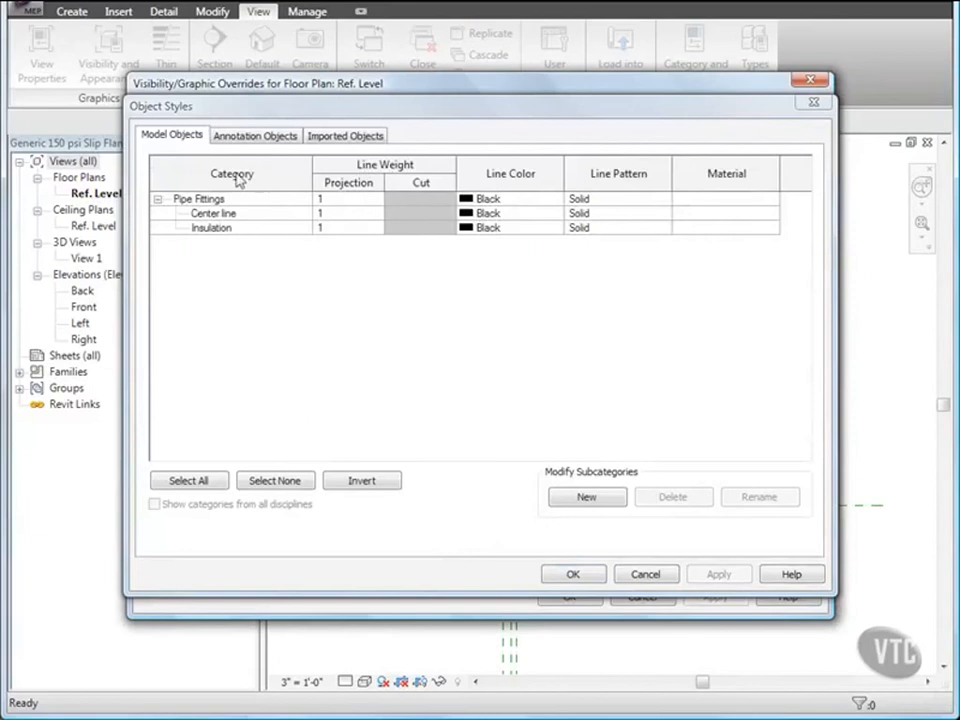
click(368, 200)
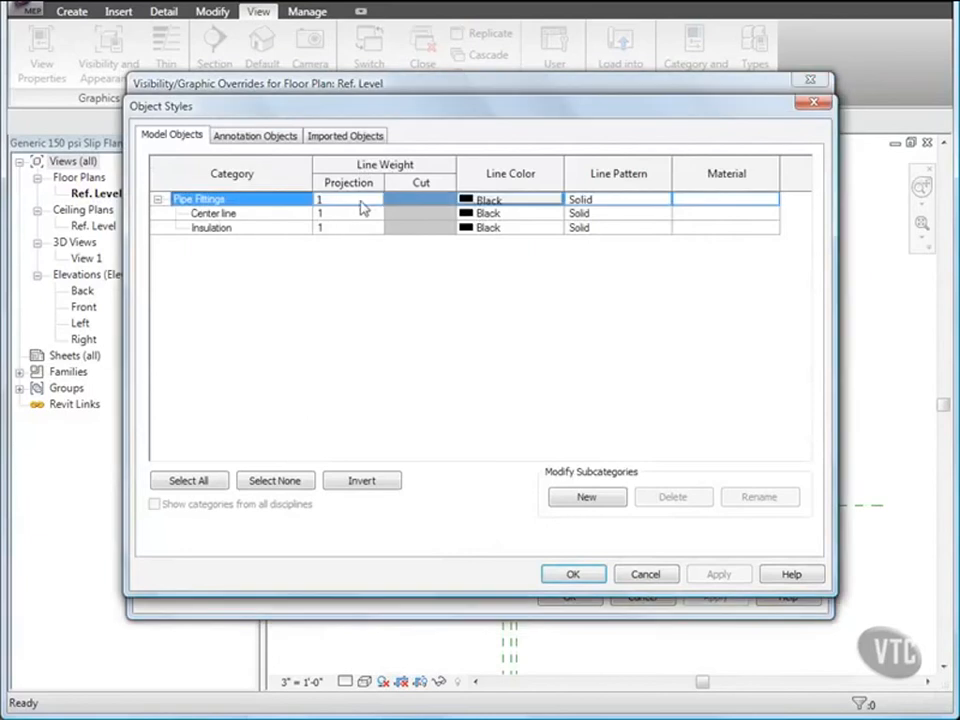
click(375, 204)
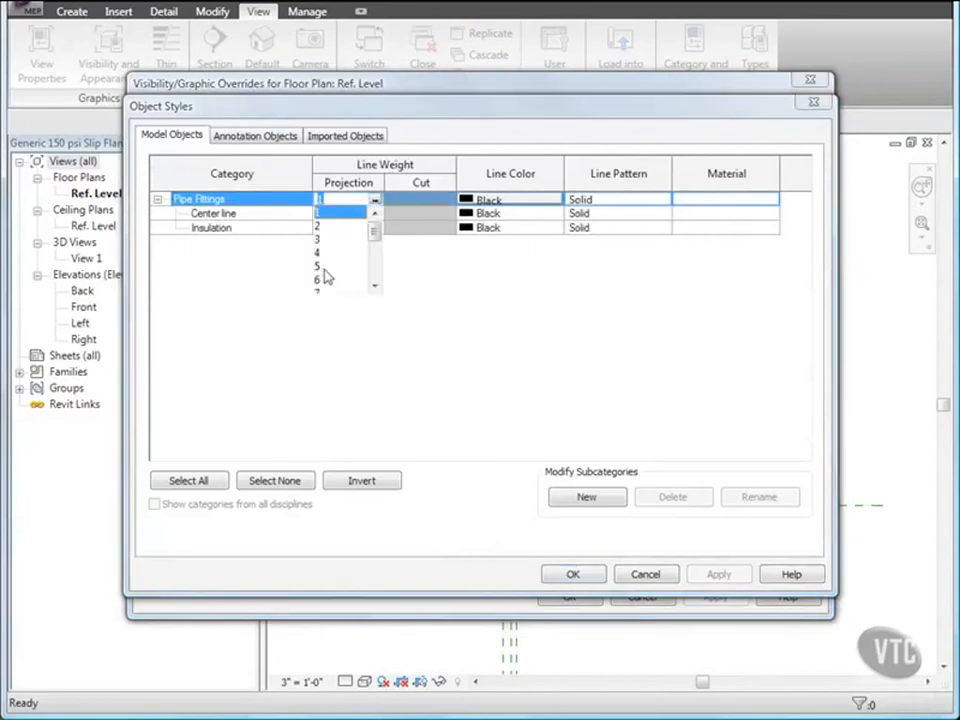
click(325, 264)
click(377, 215)
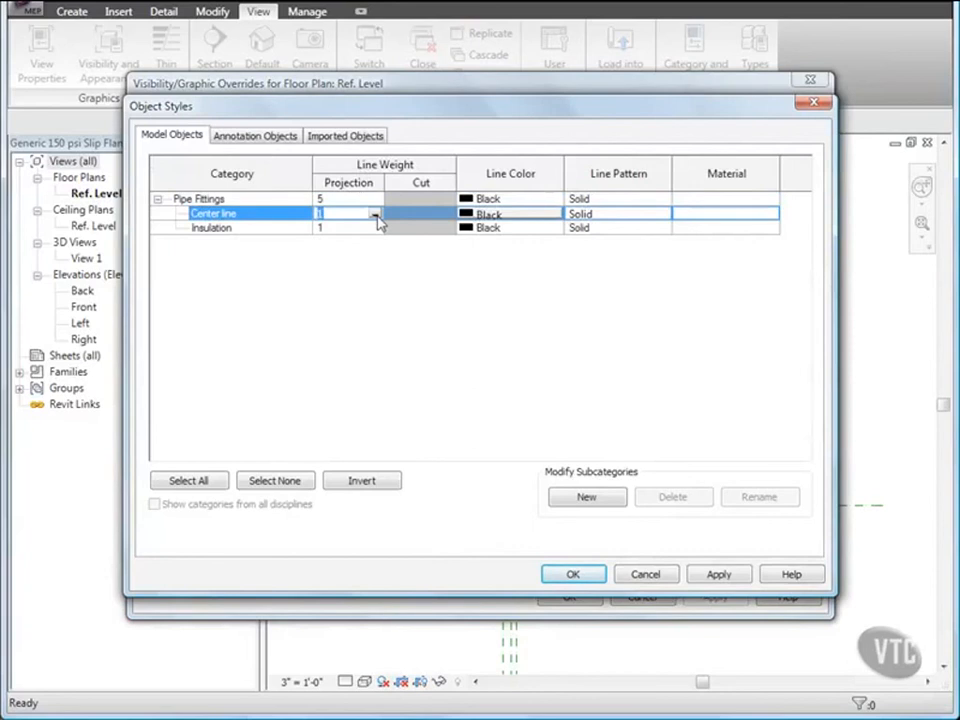
click(375, 216)
click(330, 282)
click(352, 229)
click(375, 231)
click(328, 296)
click(571, 575)
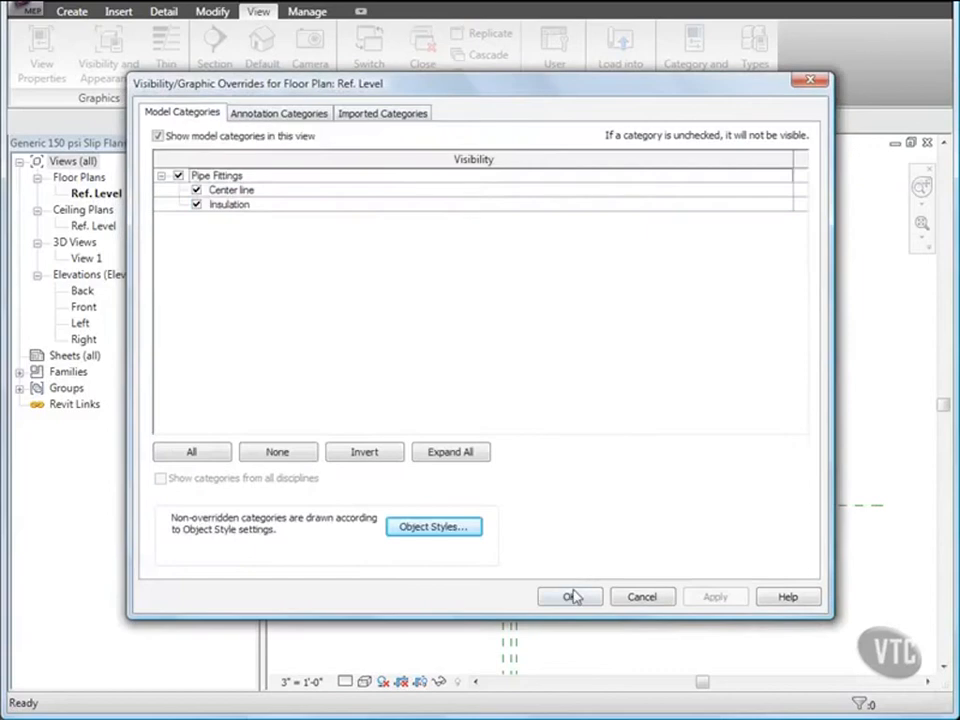
click(568, 596)
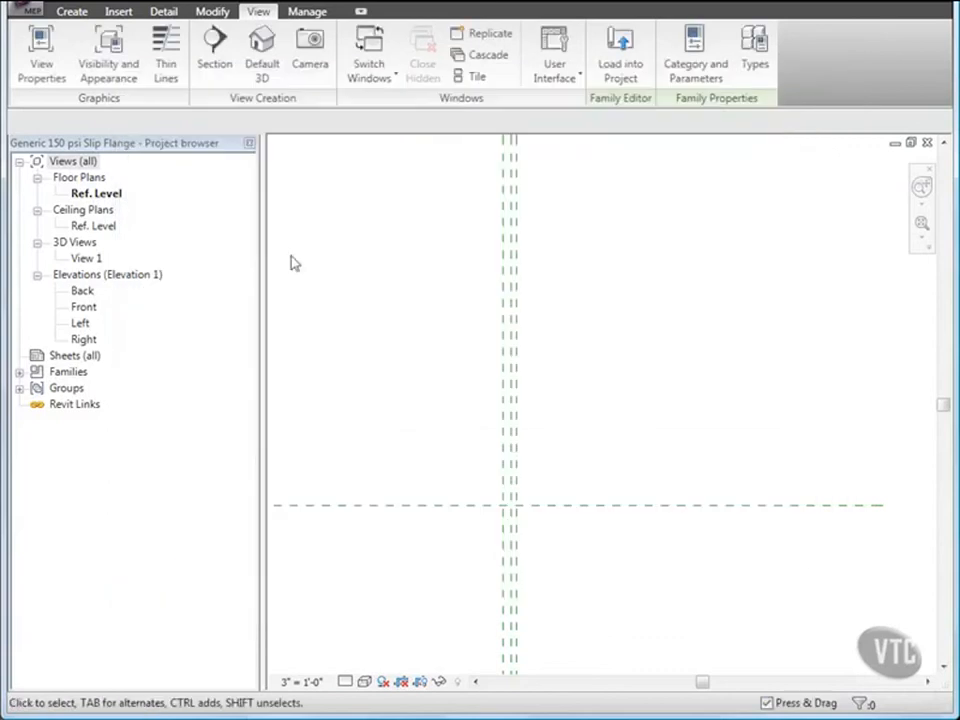
Draw two parallel vertical model lines about 8 1/4" long along the two outer vertical reference planes, crossing the horizontal one.
click(72, 12)
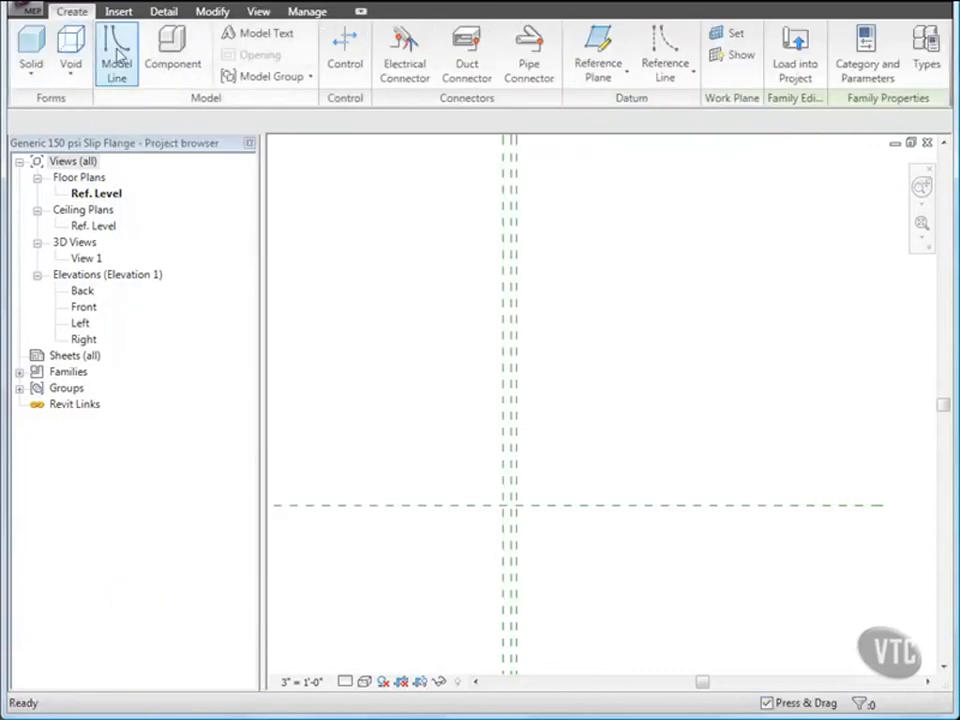
click(114, 58)
scroll(489, 529, up, 5)
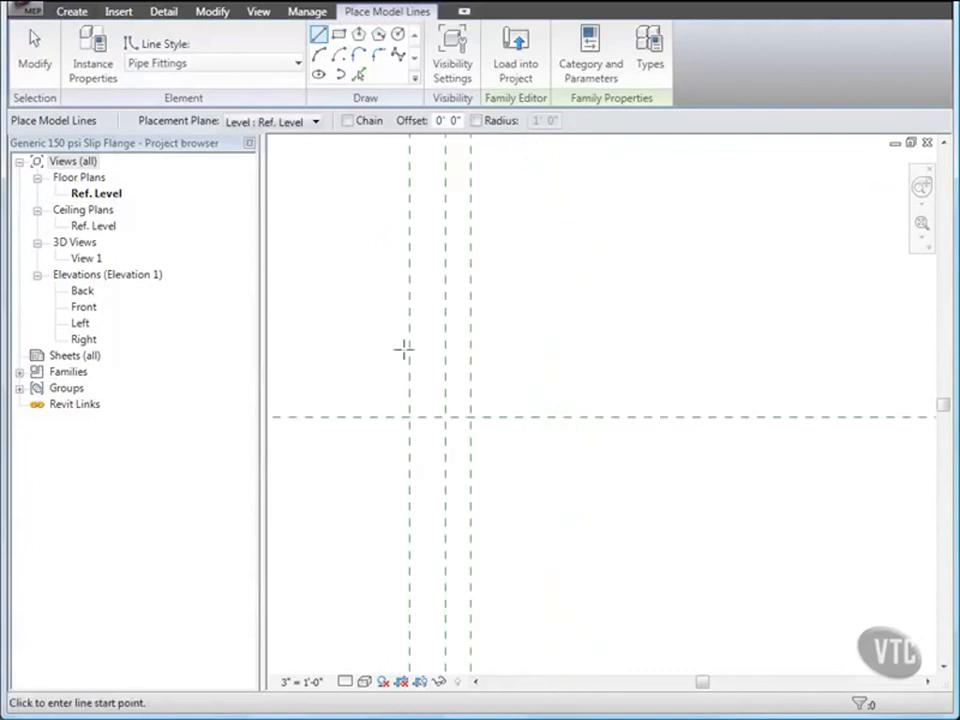
click(409, 324)
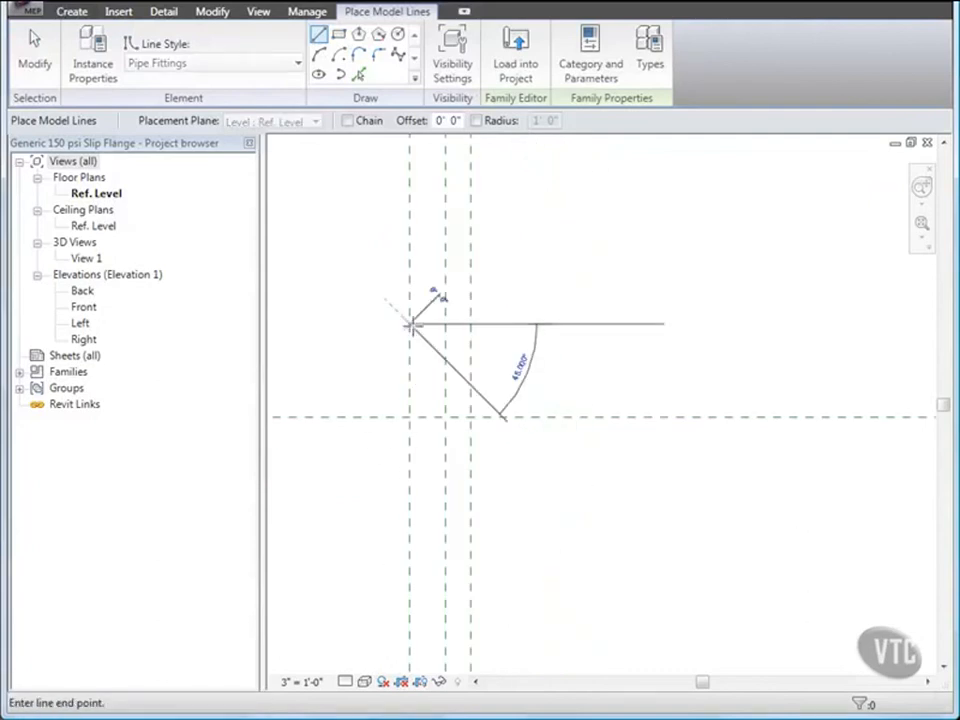
click(409, 563)
click(471, 323)
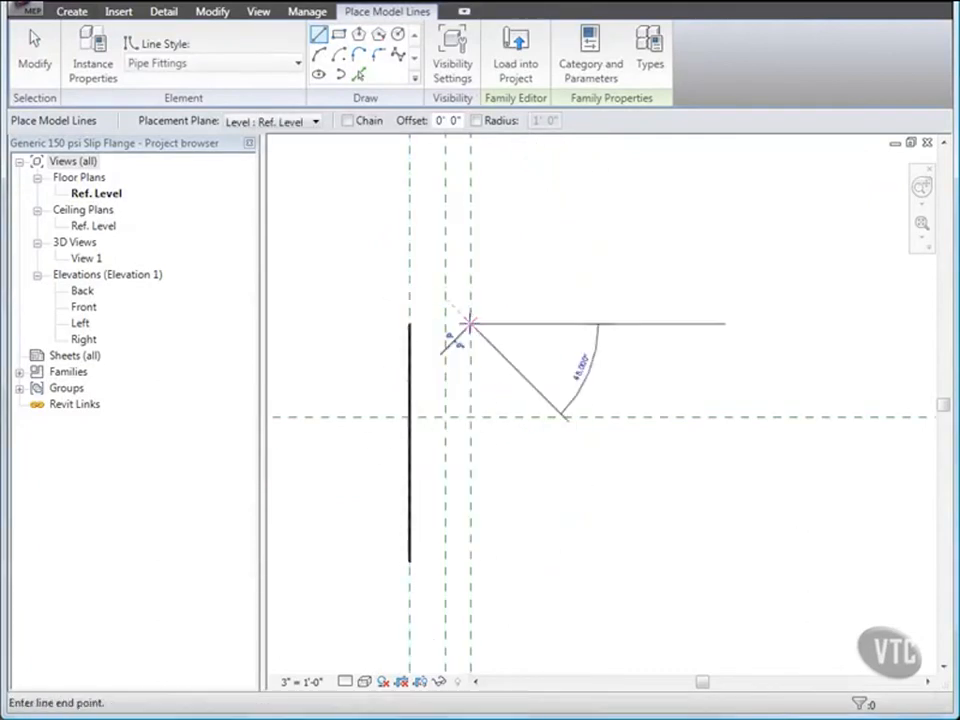
click(471, 561)
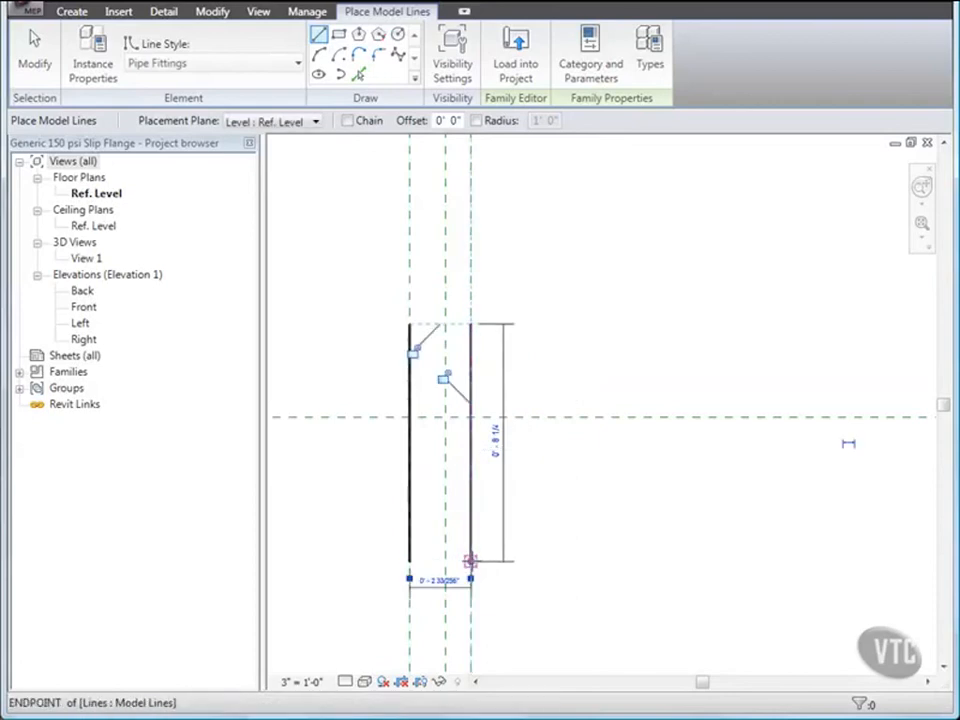
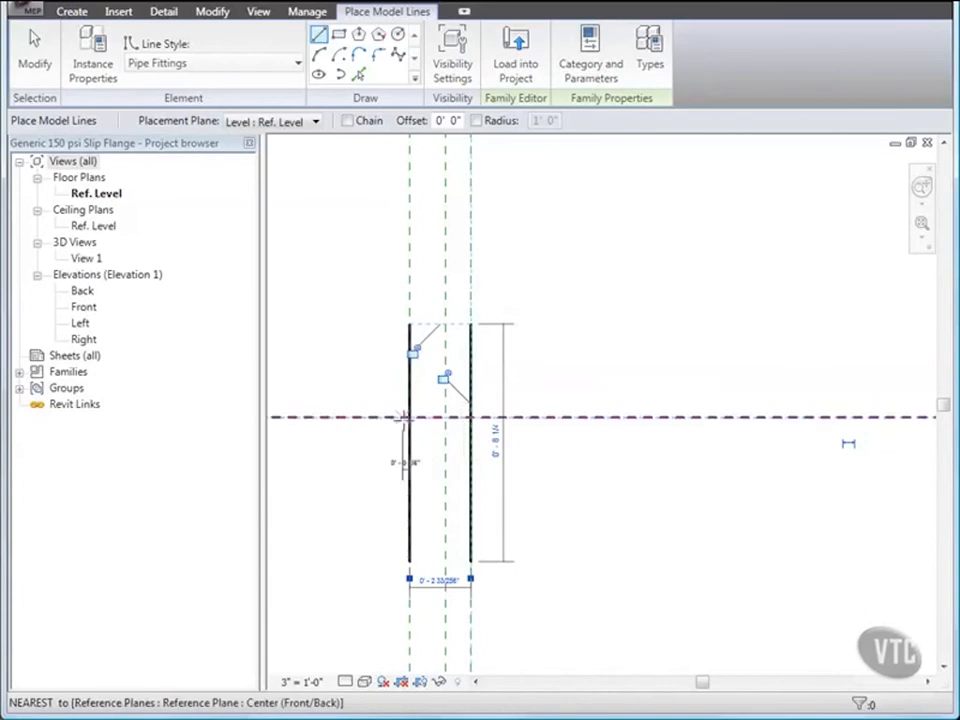
Connect the two vertical model lines with a horizontal model line along the Center (Front/Back) reference plane.
click(410, 416)
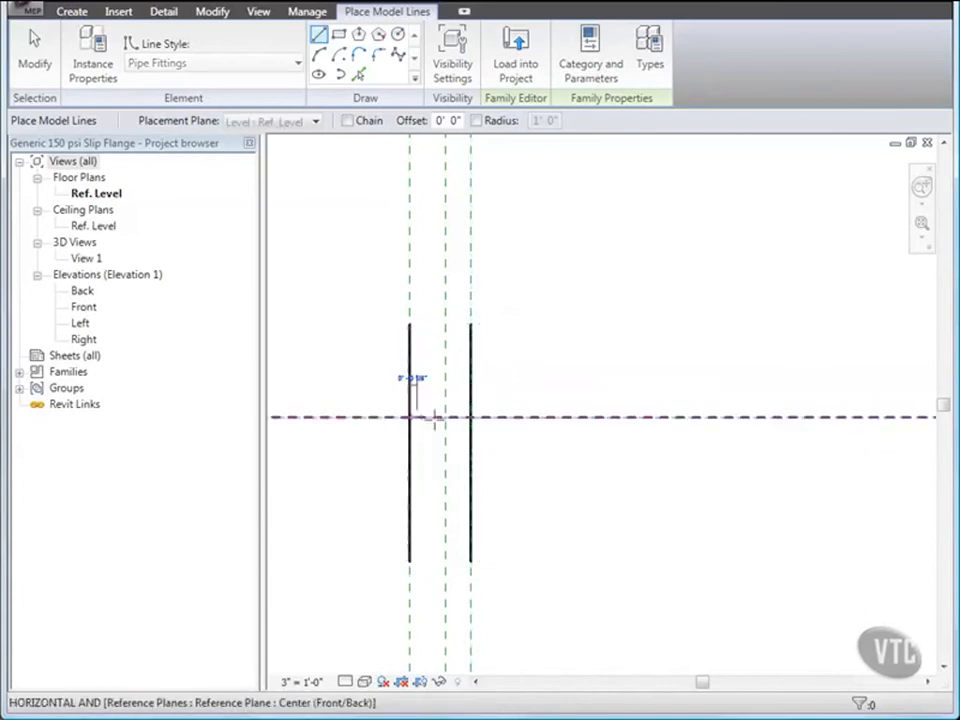
click(471, 417)
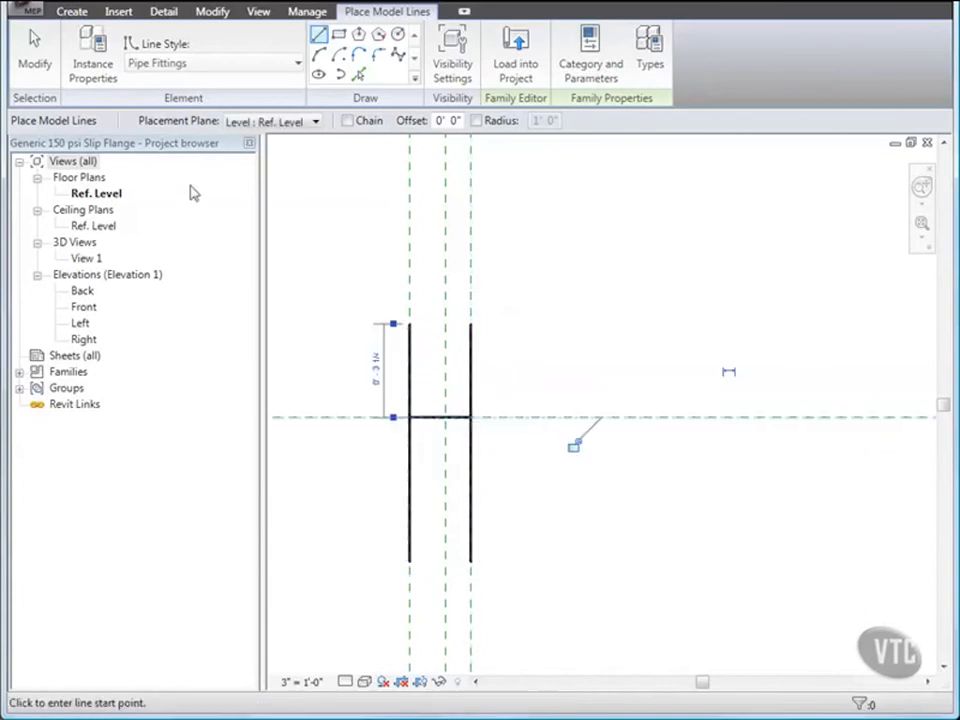
click(38, 58)
Review the visibility settings of all three model lines and set their Reference property to Not a Reference.
drag(340, 302, 516, 600)
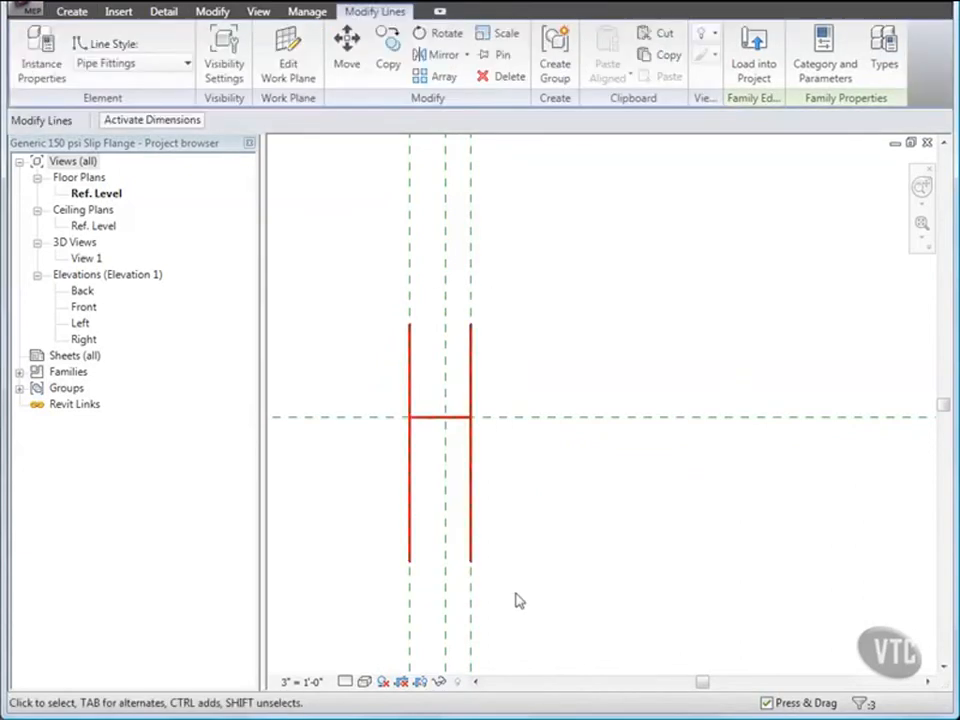
click(224, 62)
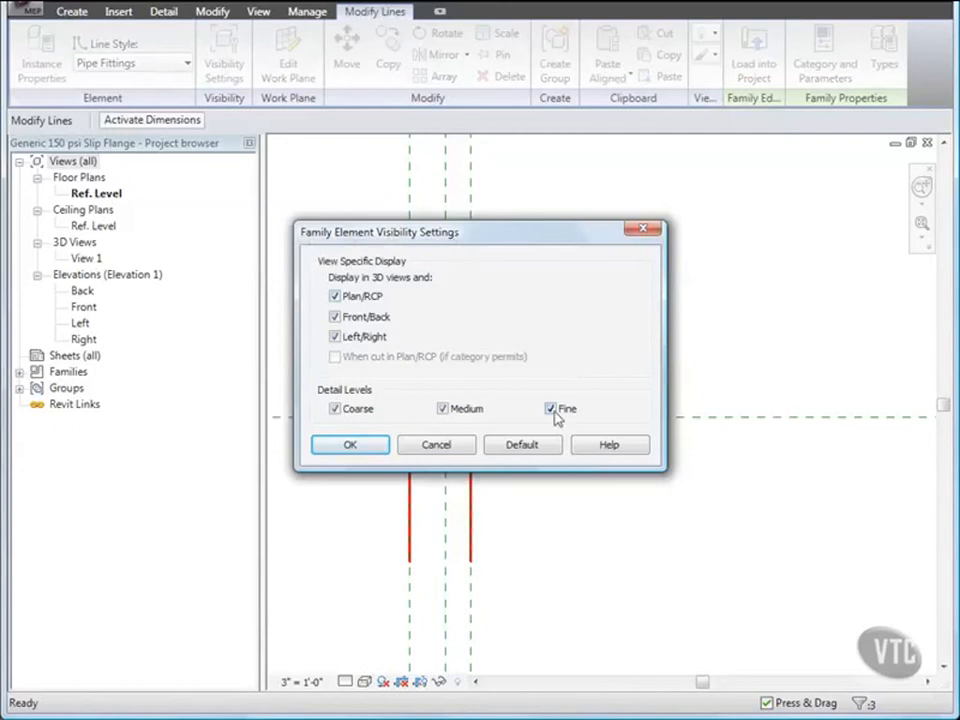
click(355, 452)
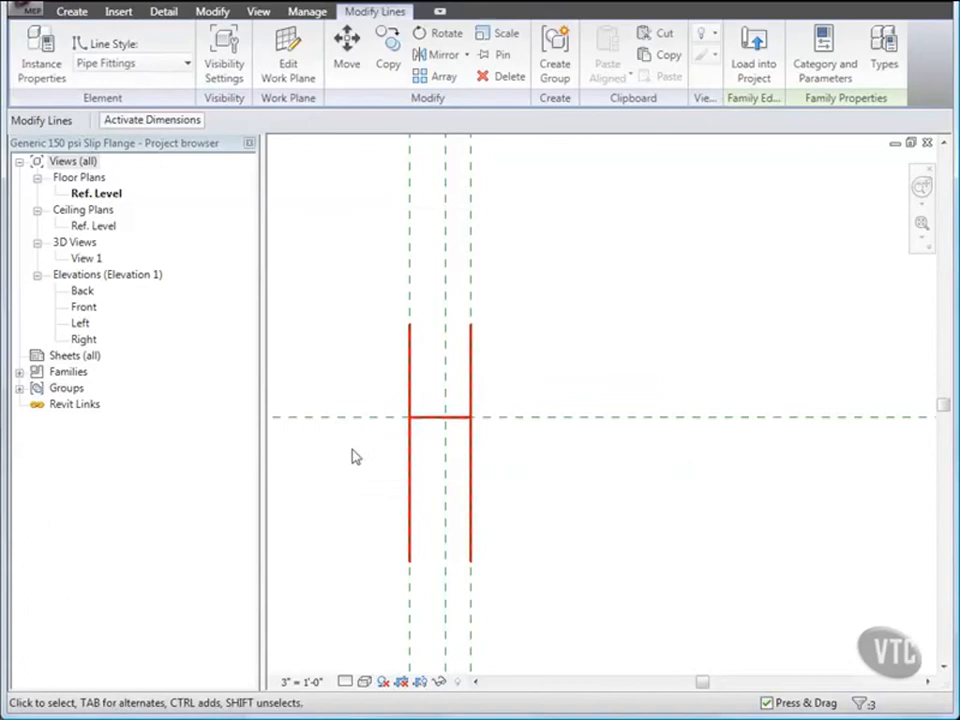
click(40, 62)
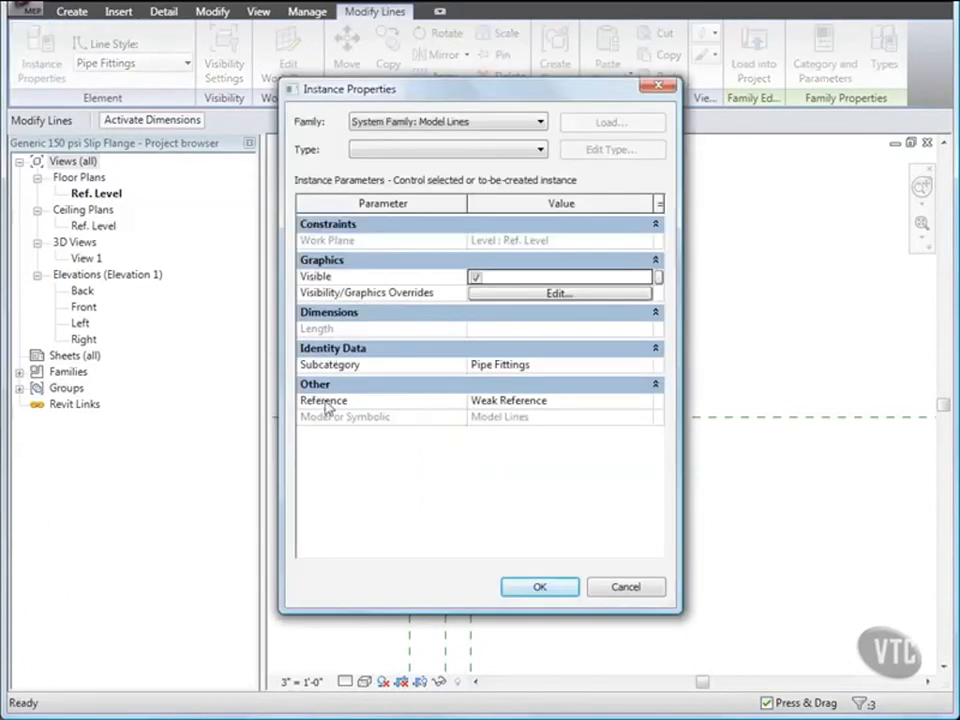
click(559, 400)
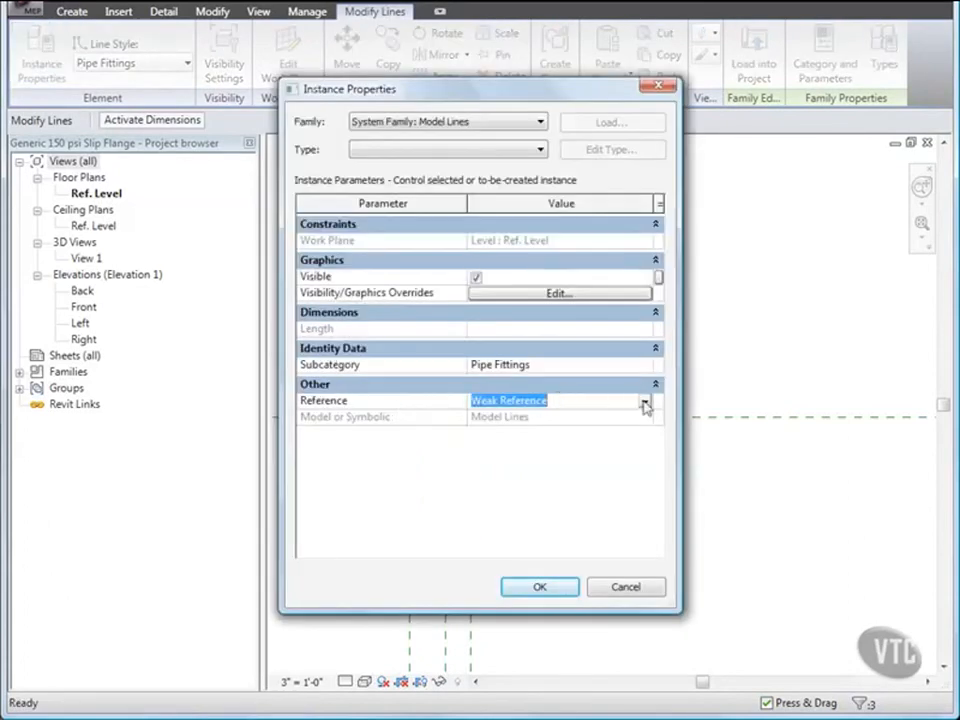
click(644, 401)
click(544, 417)
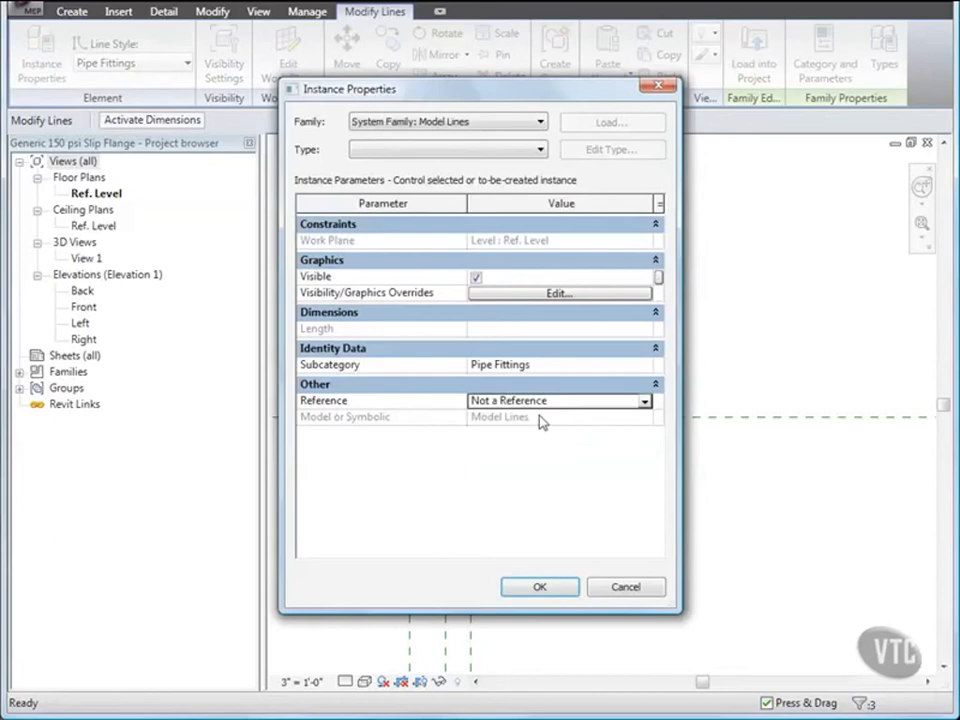
click(542, 588)
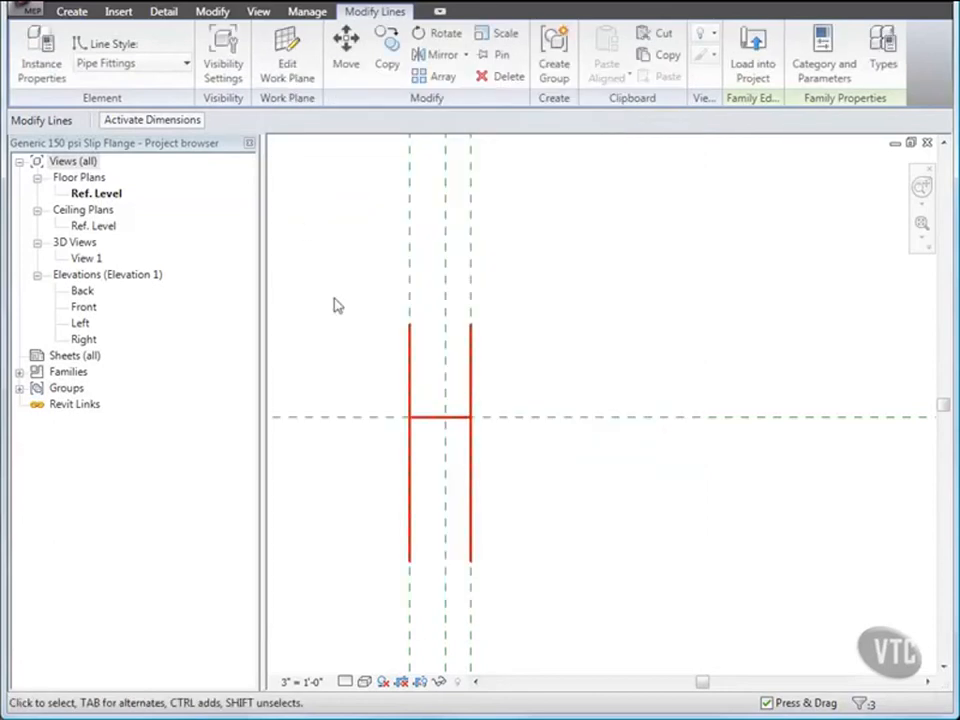
Place an aligned dimension from the left line's upper endpoint through the horizontal line to its lower endpoint and make the segments equal.
click(166, 12)
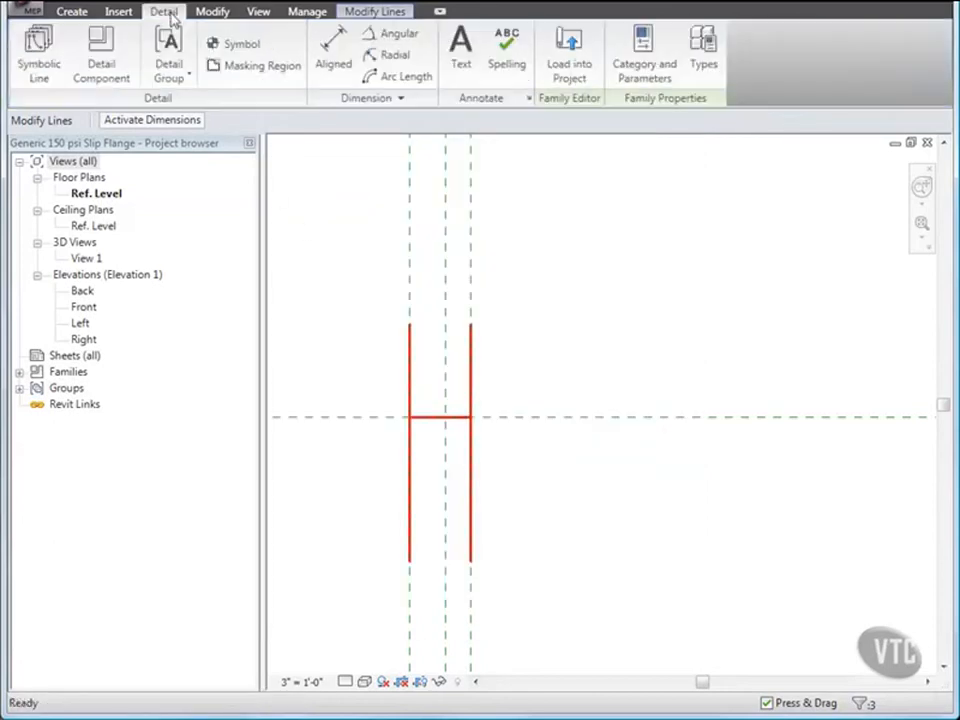
click(334, 52)
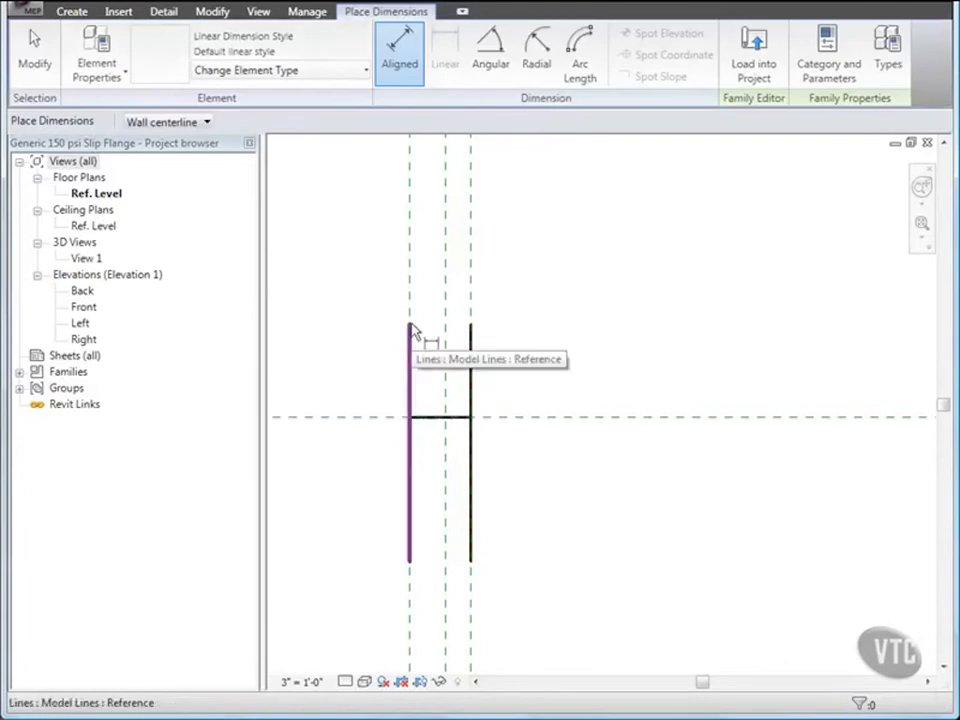
key(Tab)
key(Tab)
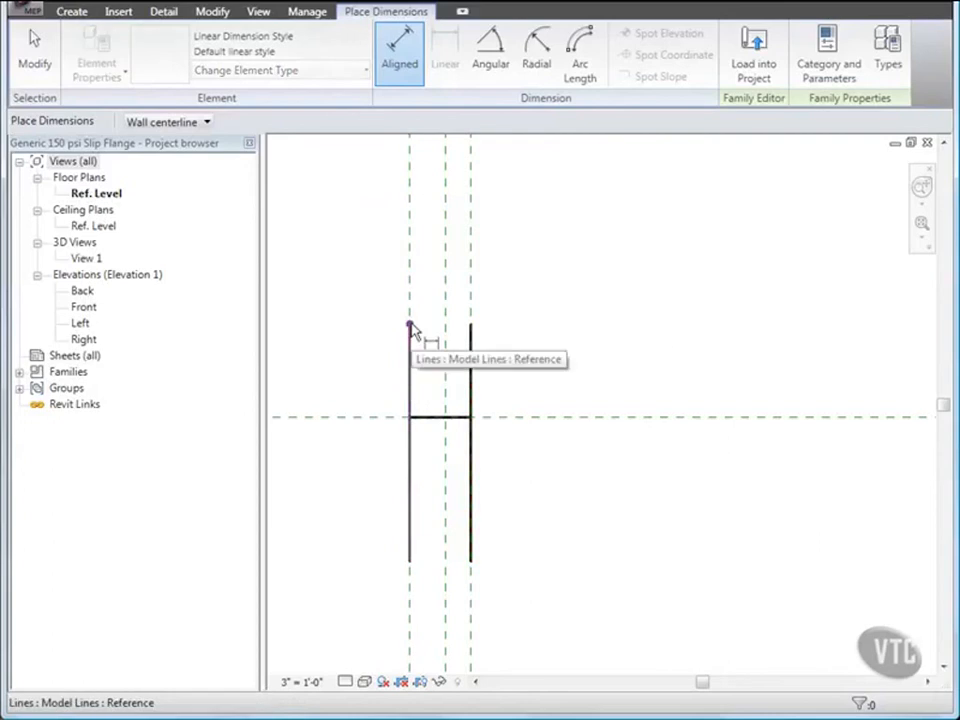
click(411, 328)
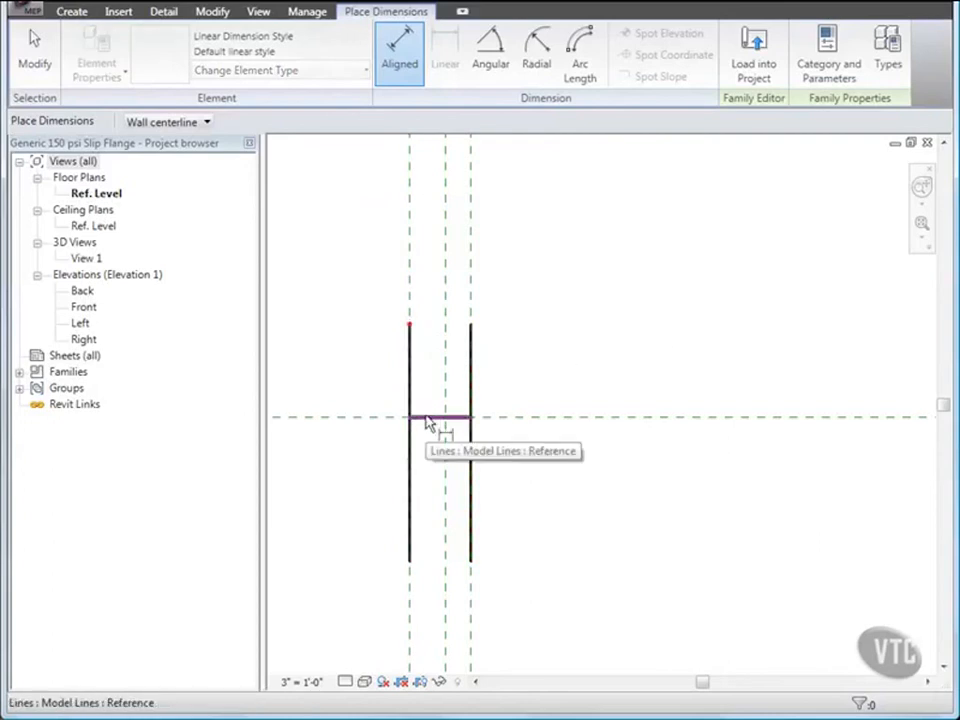
click(428, 420)
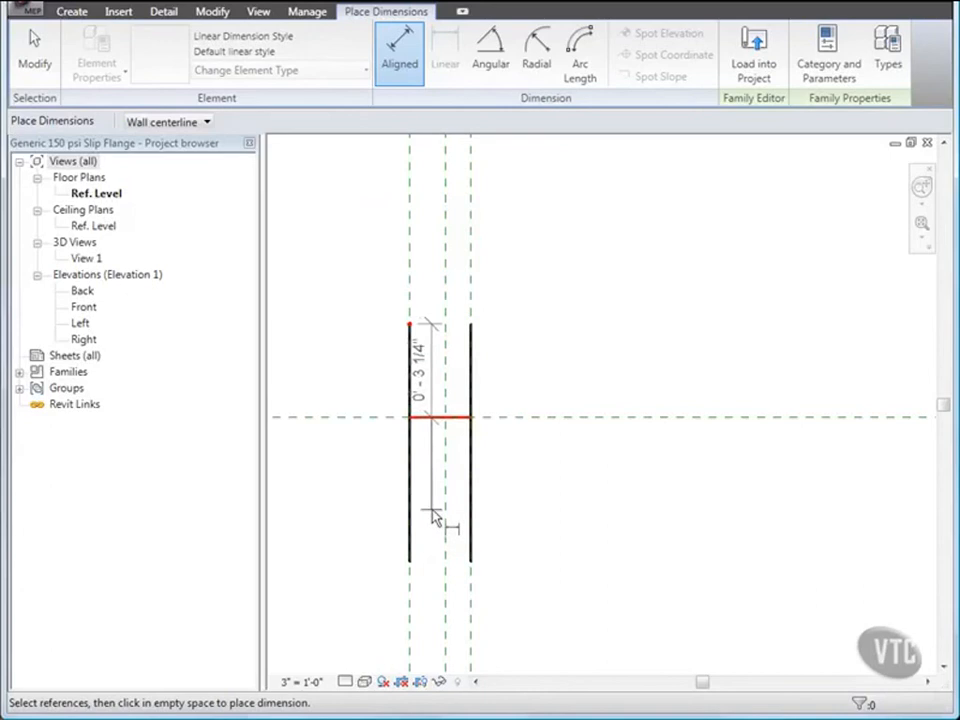
click(411, 562)
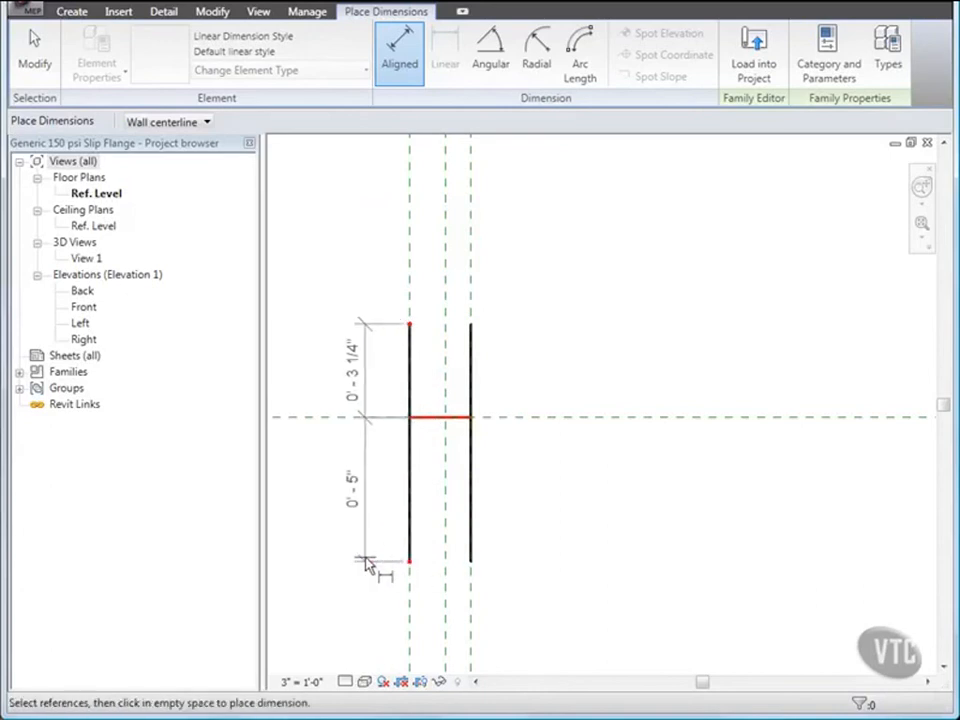
click(365, 566)
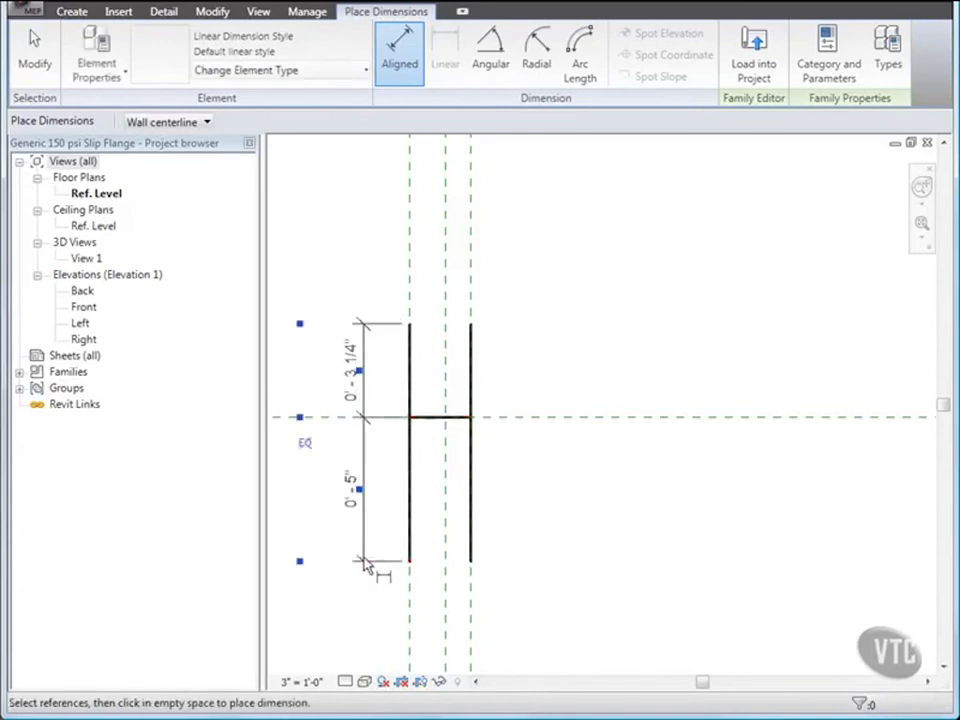
click(305, 443)
Dimension the right vertical line's endpoints about the horizontal line and apply the equality constraint.
middle_drag(306, 454, 330, 429)
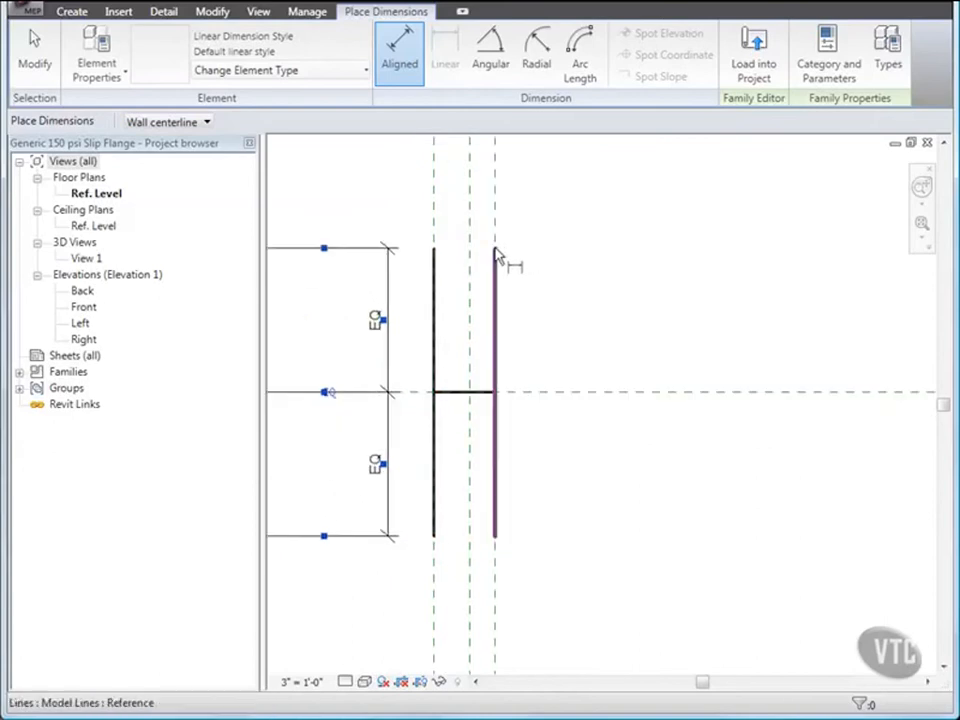
key(Tab)
key(Tab)
click(496, 249)
click(481, 392)
click(496, 536)
click(584, 536)
click(522, 393)
Place an overall aligned dimension between the left vertical line's endpoints, outside the equality dimension.
middle_drag(522, 395, 583, 360)
scroll(583, 360, down, 1)
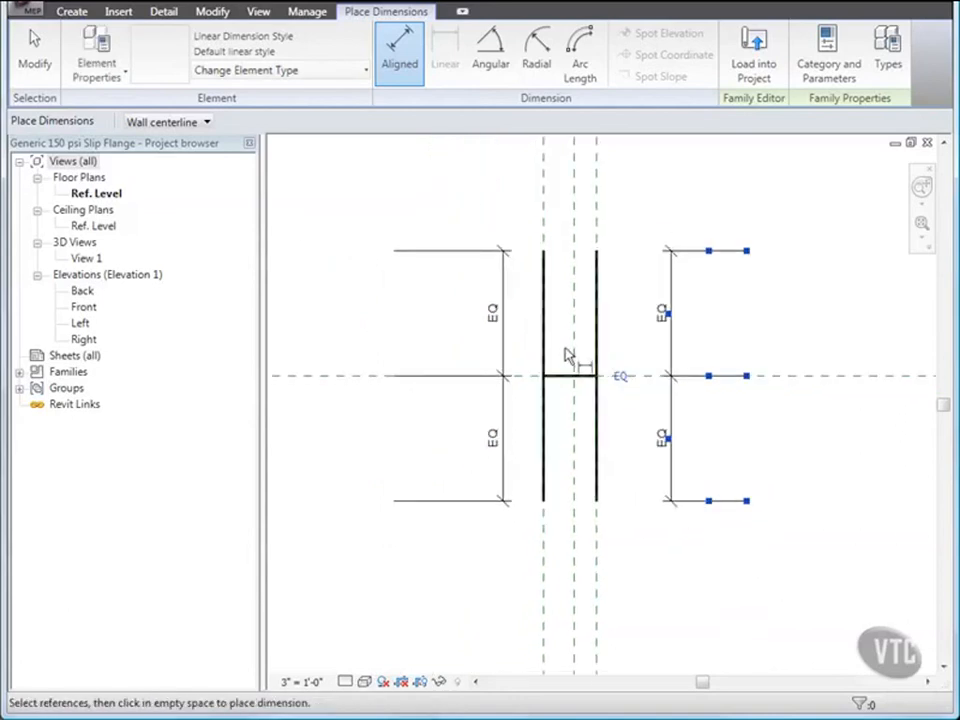
key(Tab)
key(Tab)
key(Tab)
key(Tab)
click(541, 256)
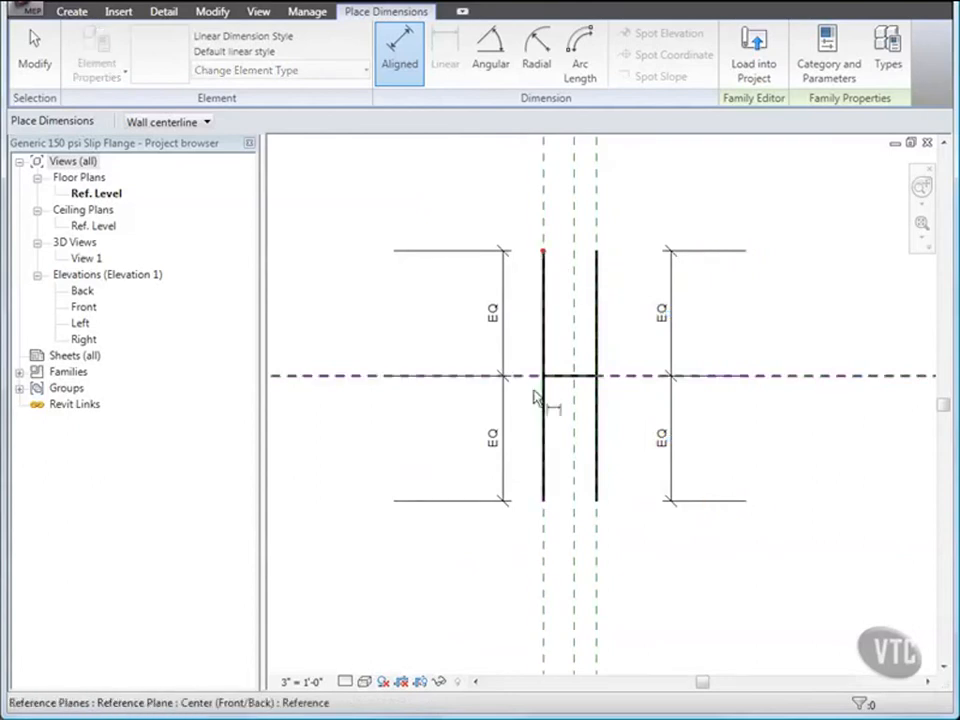
key(Tab)
key(Tab)
click(544, 504)
click(352, 489)
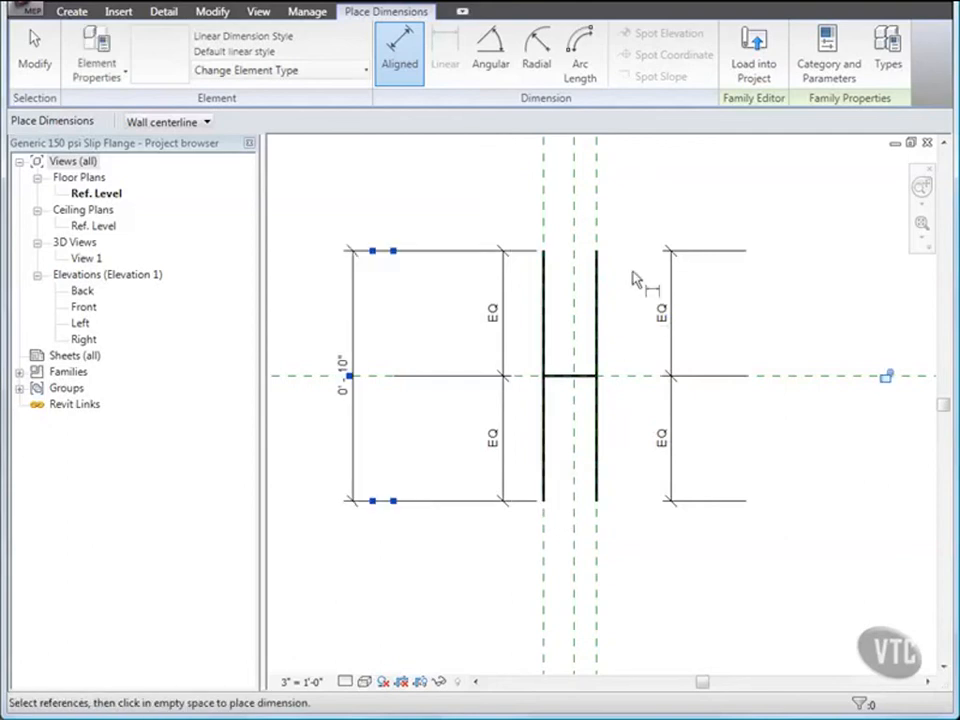
Place an overall aligned dimension between the right vertical line's endpoints, outside its equality dimension.
key(Tab)
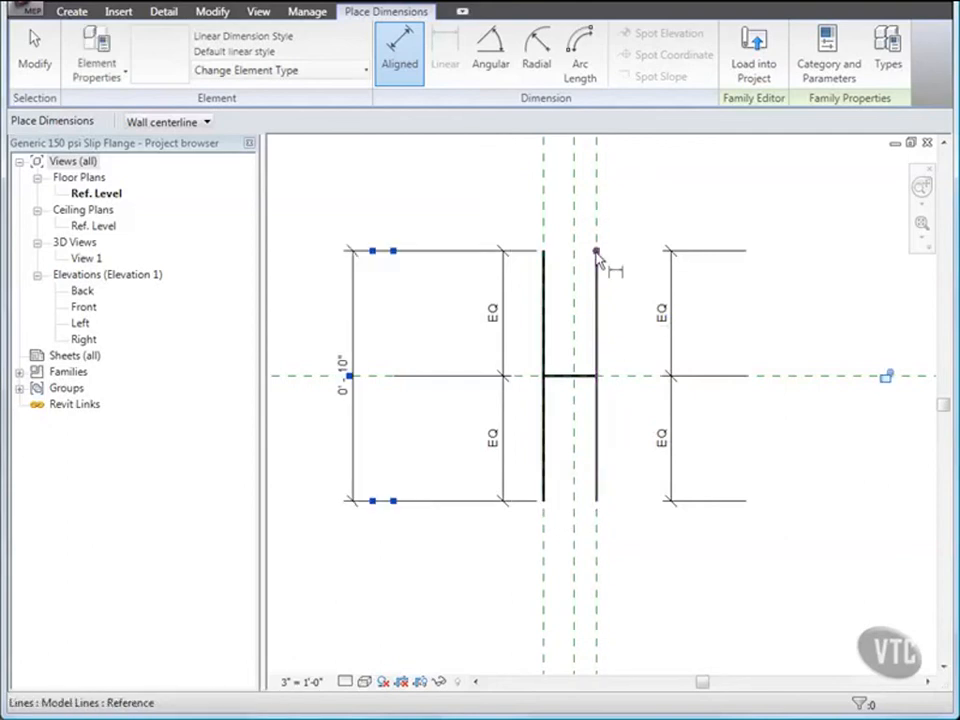
key(Tab)
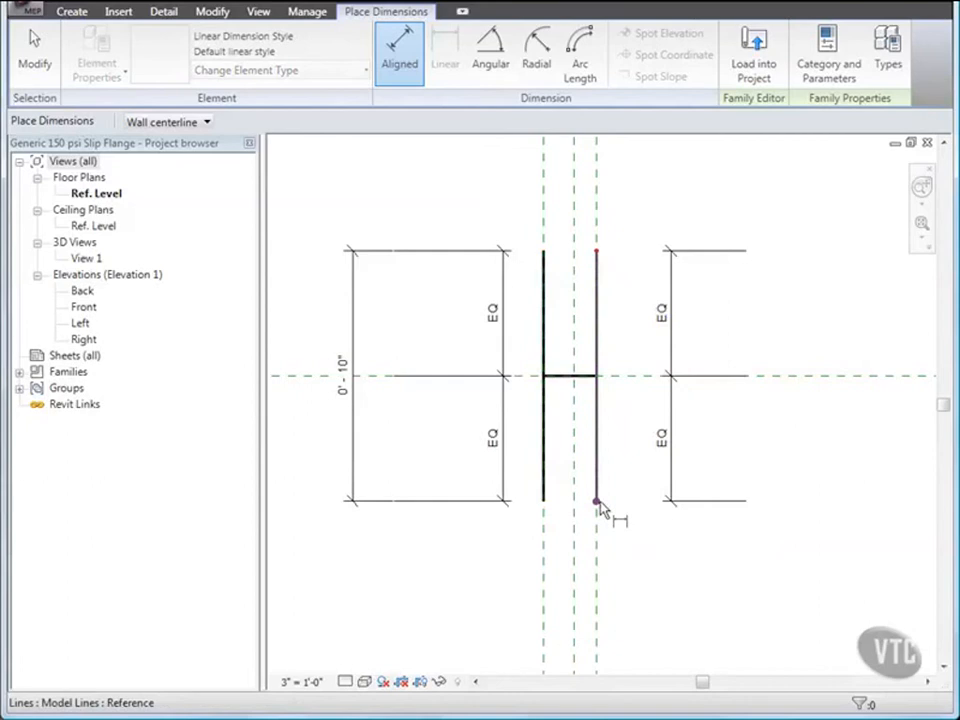
click(598, 505)
click(821, 497)
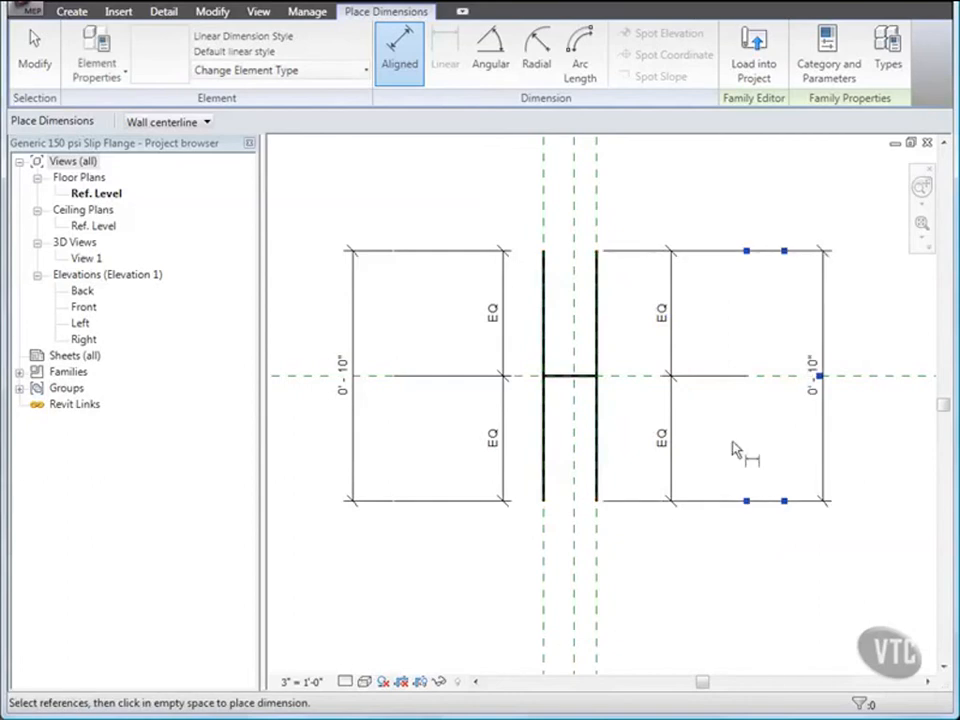
Label the left overall dimension with parameter D2 and the right overall dimension with parameter D1.
click(36, 55)
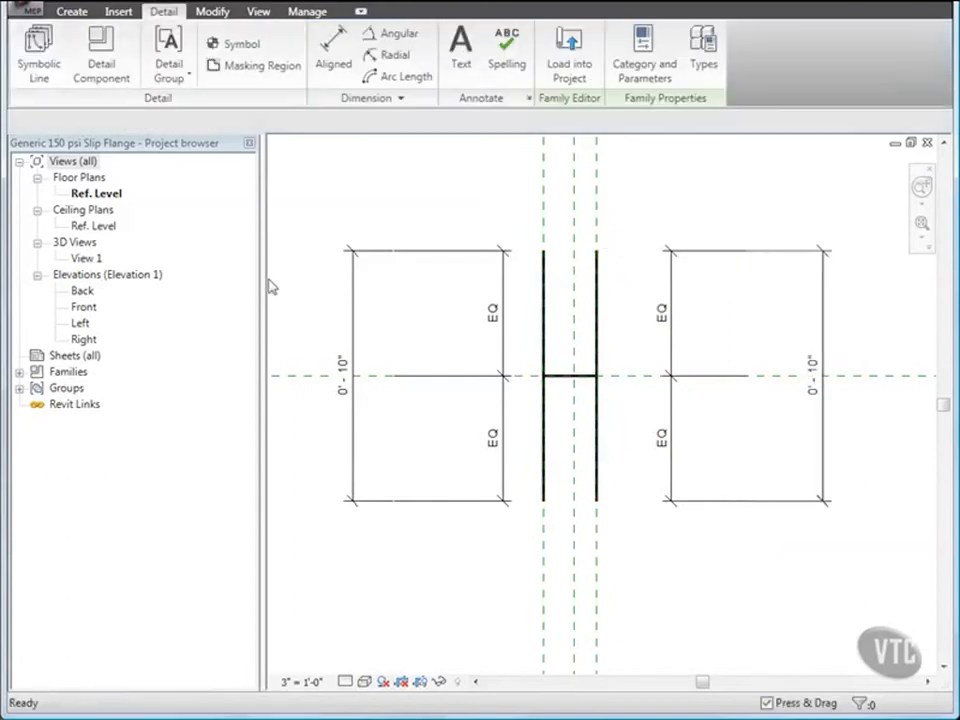
click(354, 338)
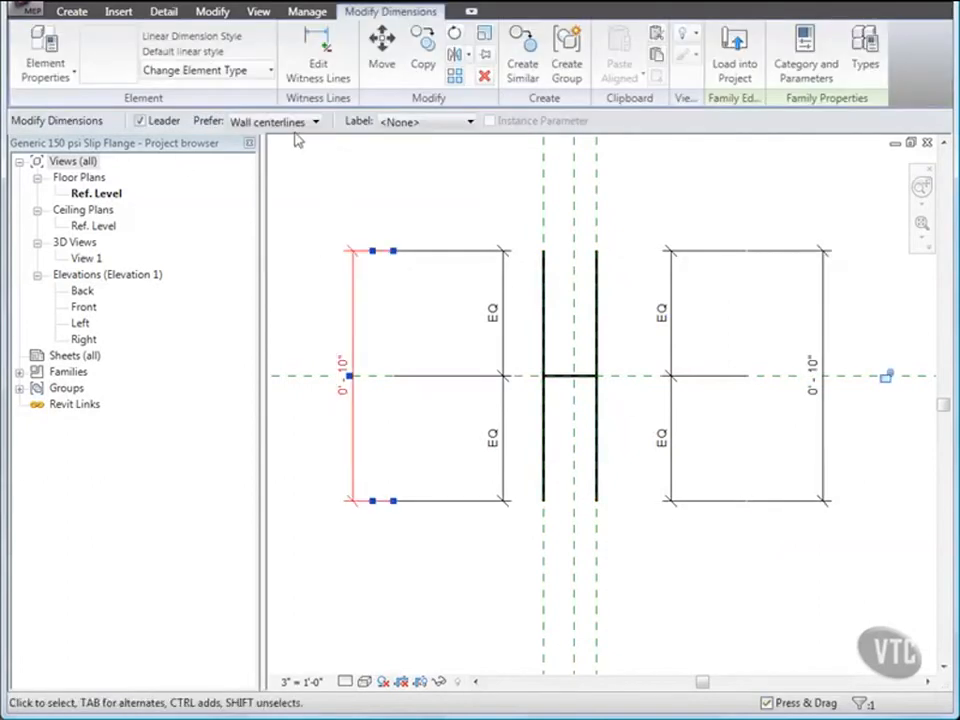
click(443, 125)
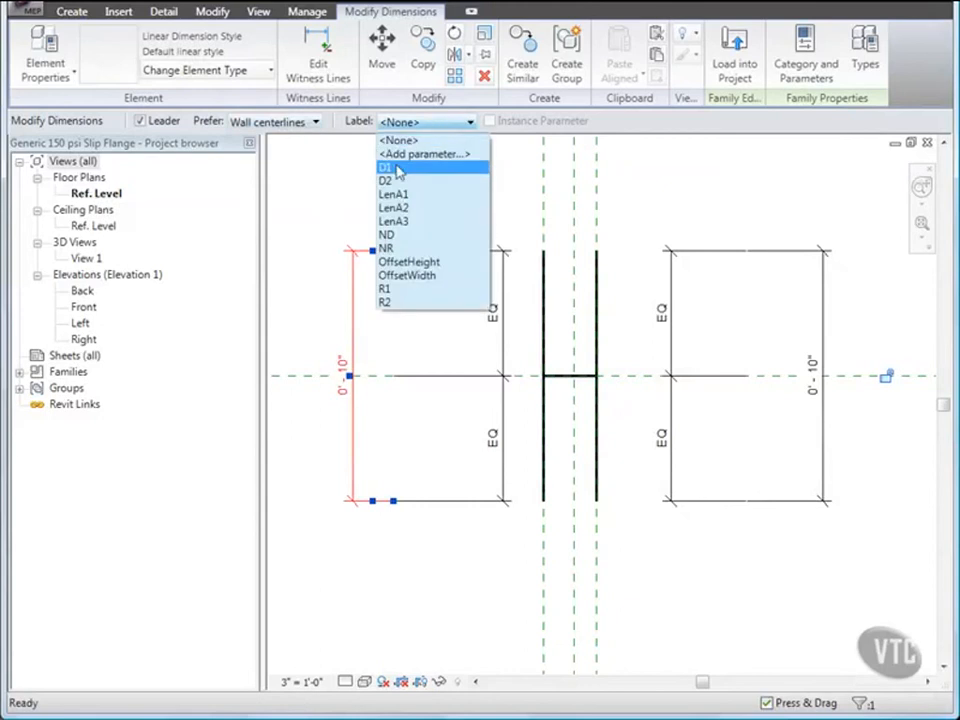
click(400, 180)
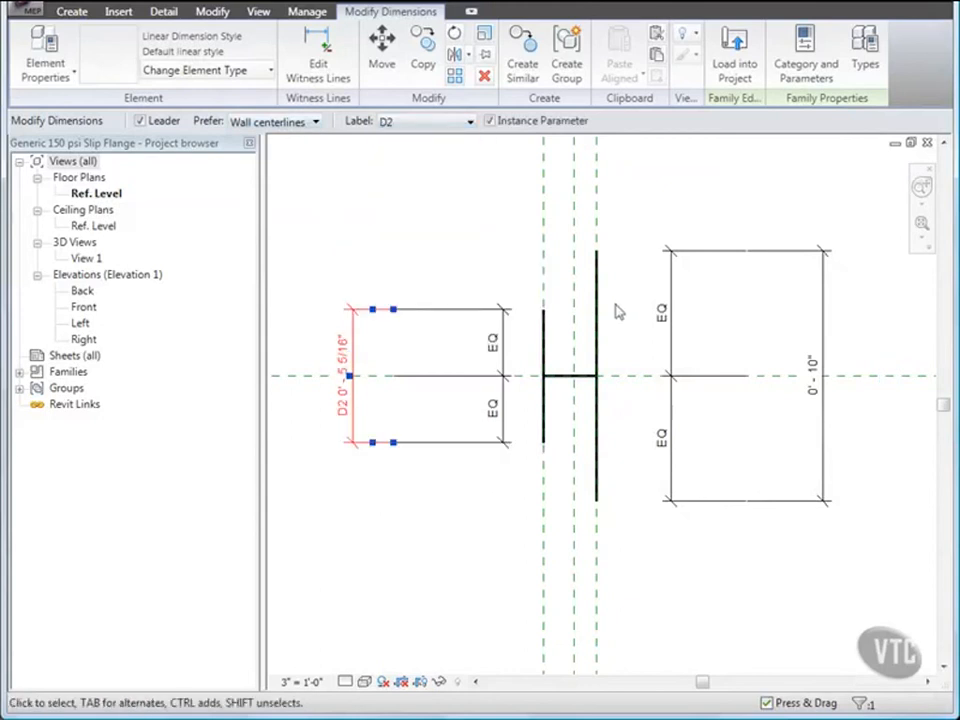
click(824, 345)
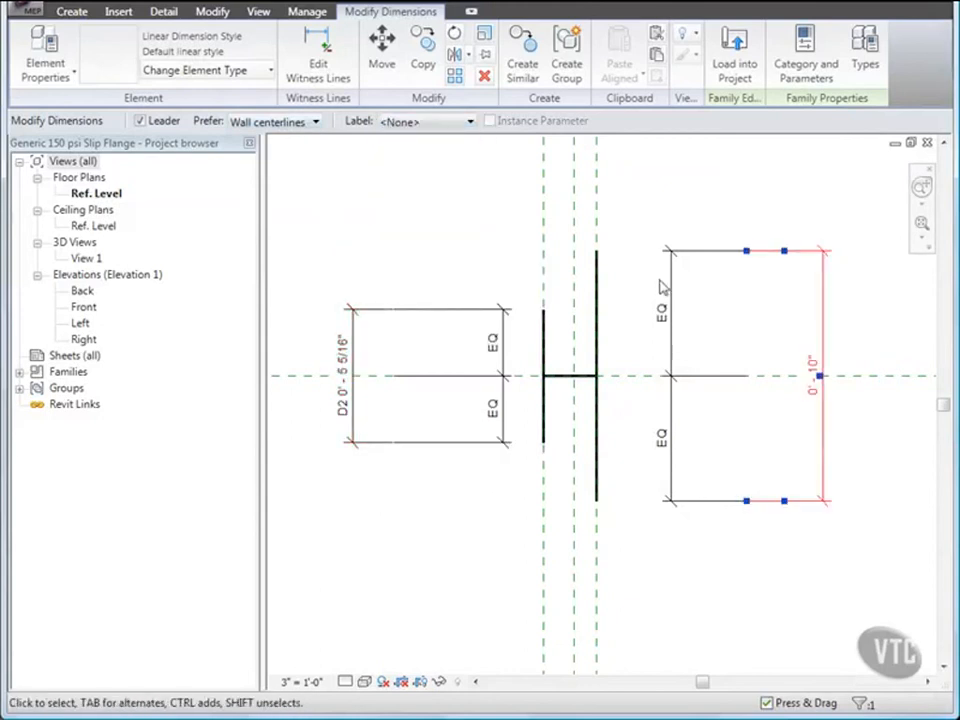
click(440, 124)
click(386, 168)
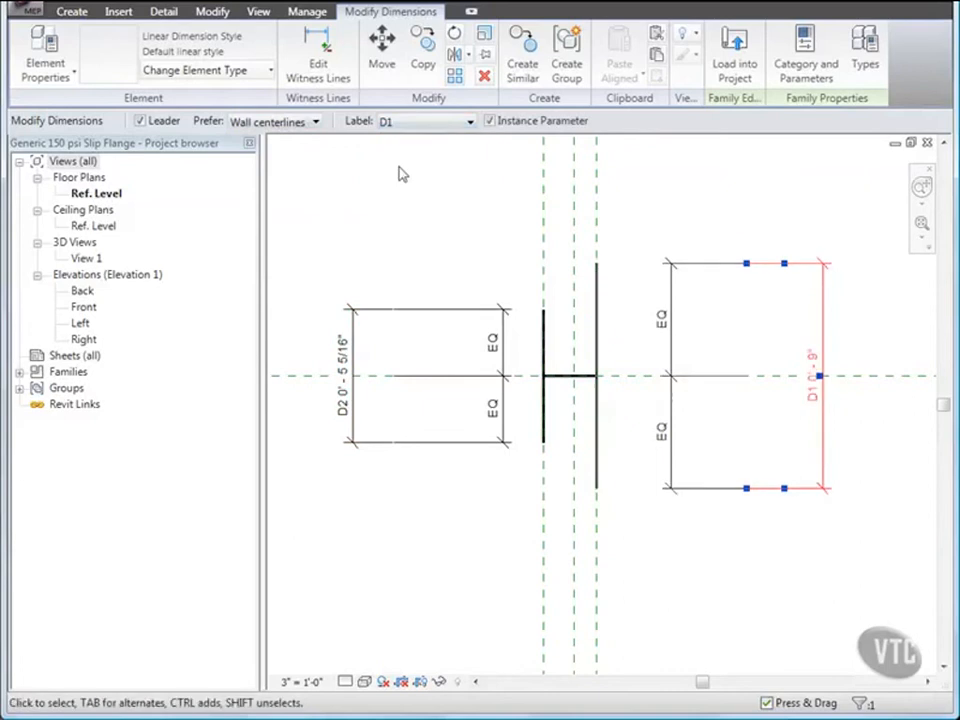
Save the family and clear the dimension selection.
click(20, 12)
click(47, 168)
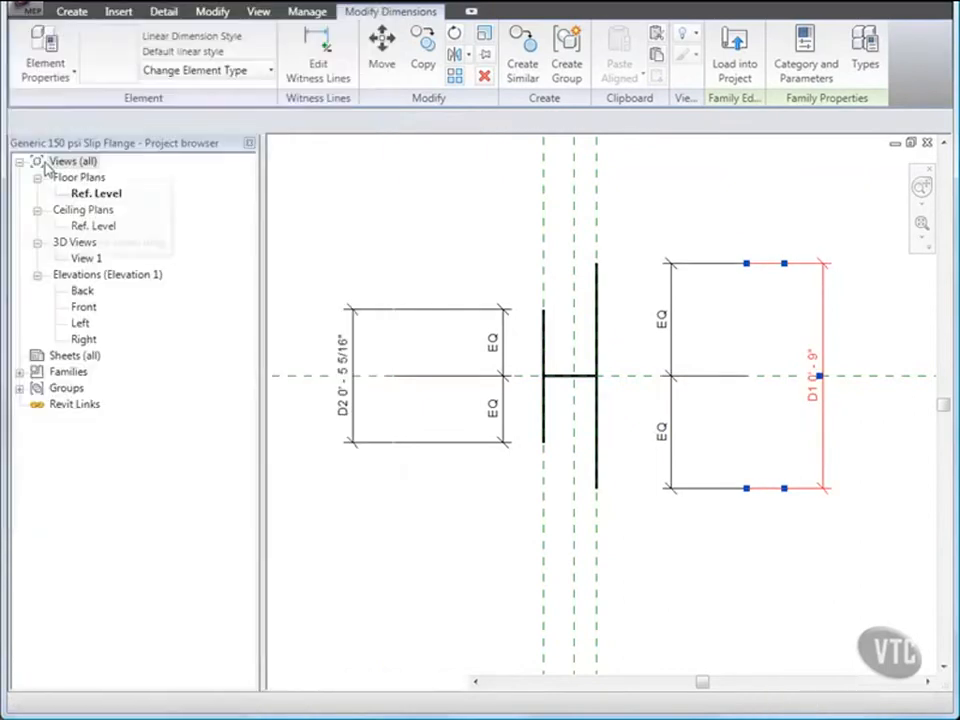
key(Escape)
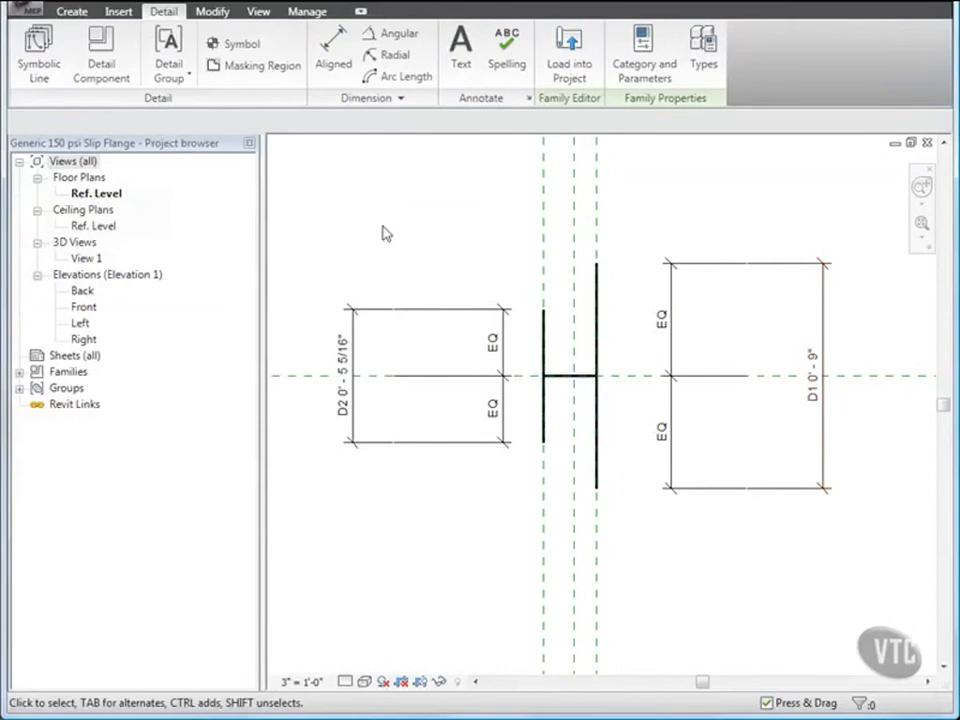
In the Left elevation, start a solid extrusion and set its work plane to Reference Plane : Pipe.
double_click(80, 323)
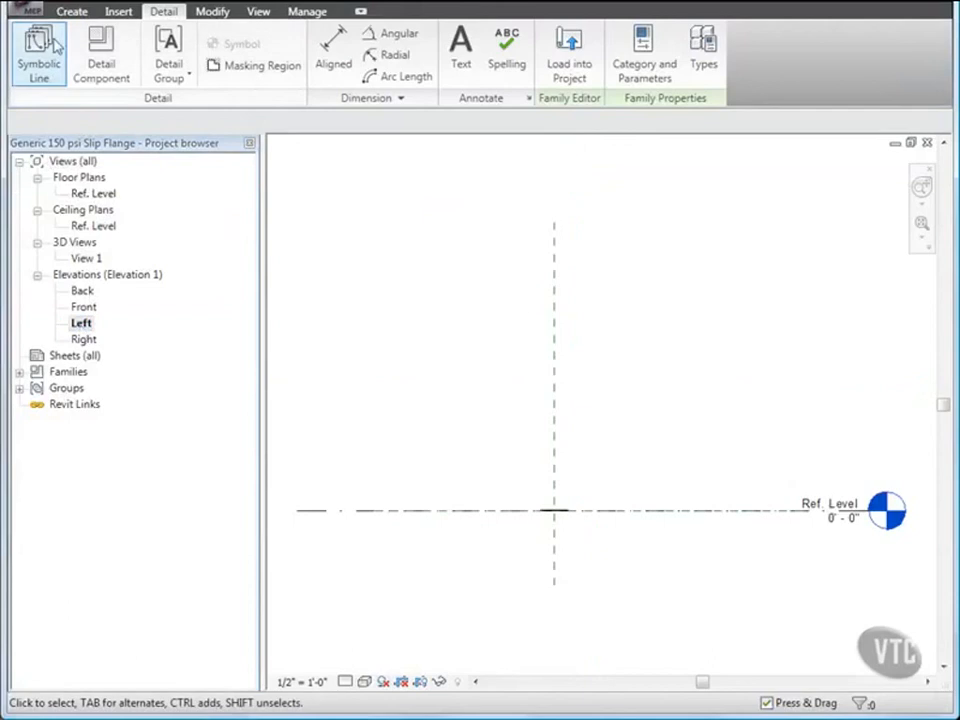
click(72, 11)
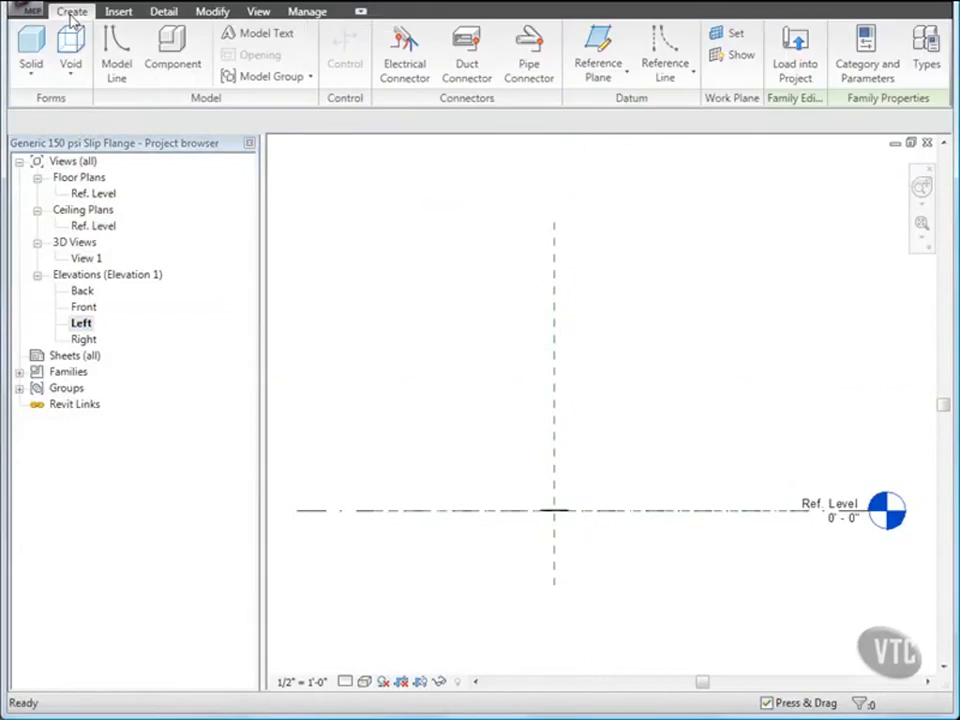
click(32, 66)
click(55, 108)
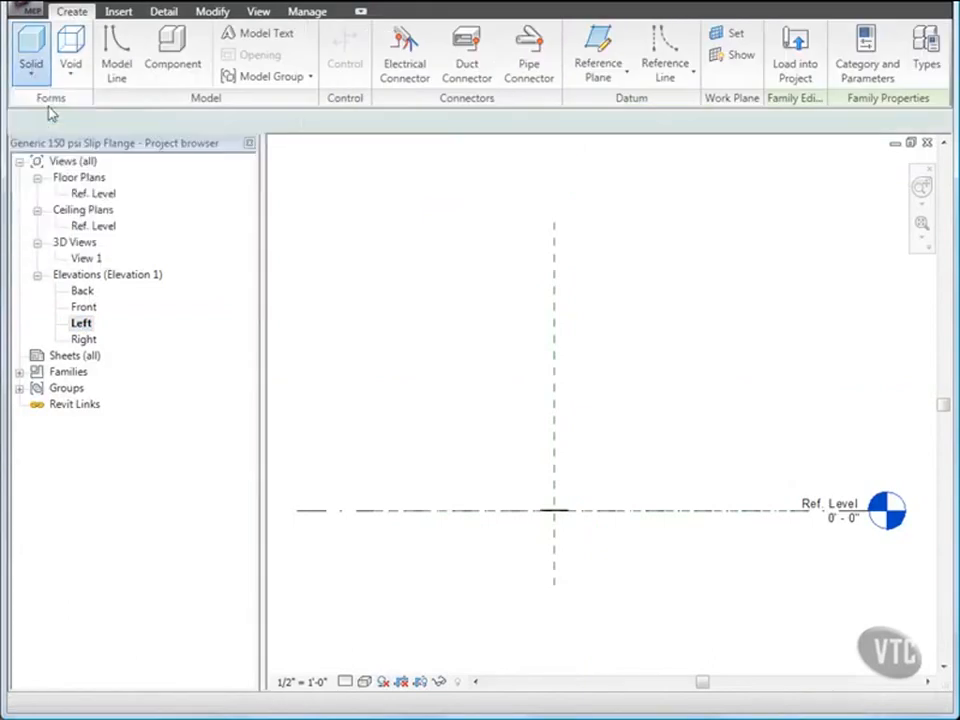
click(72, 11)
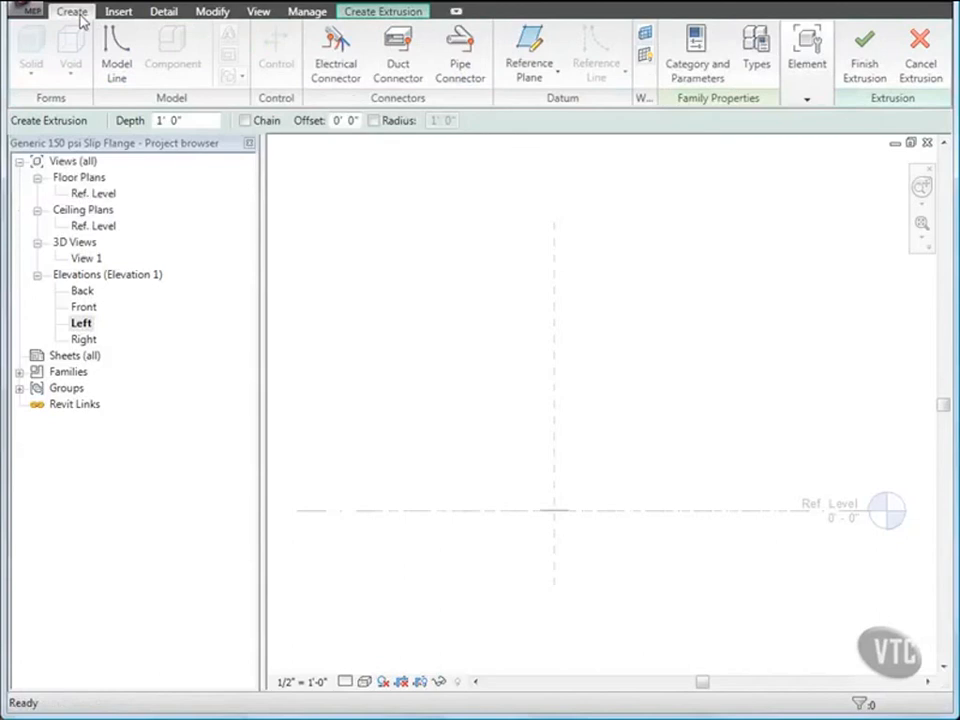
click(645, 35)
click(563, 352)
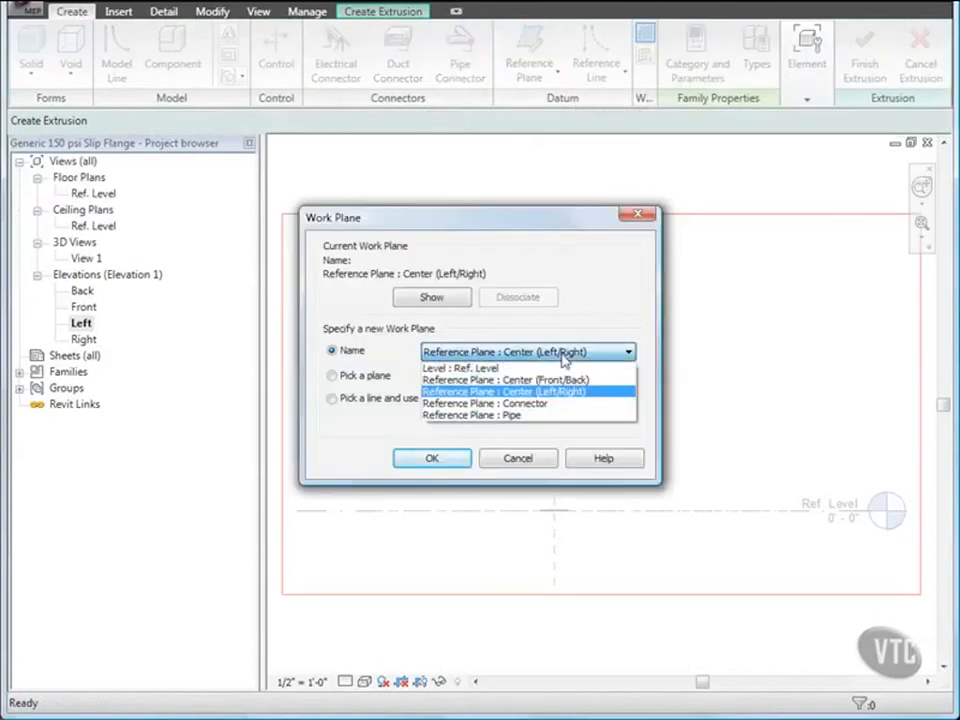
click(520, 415)
click(433, 458)
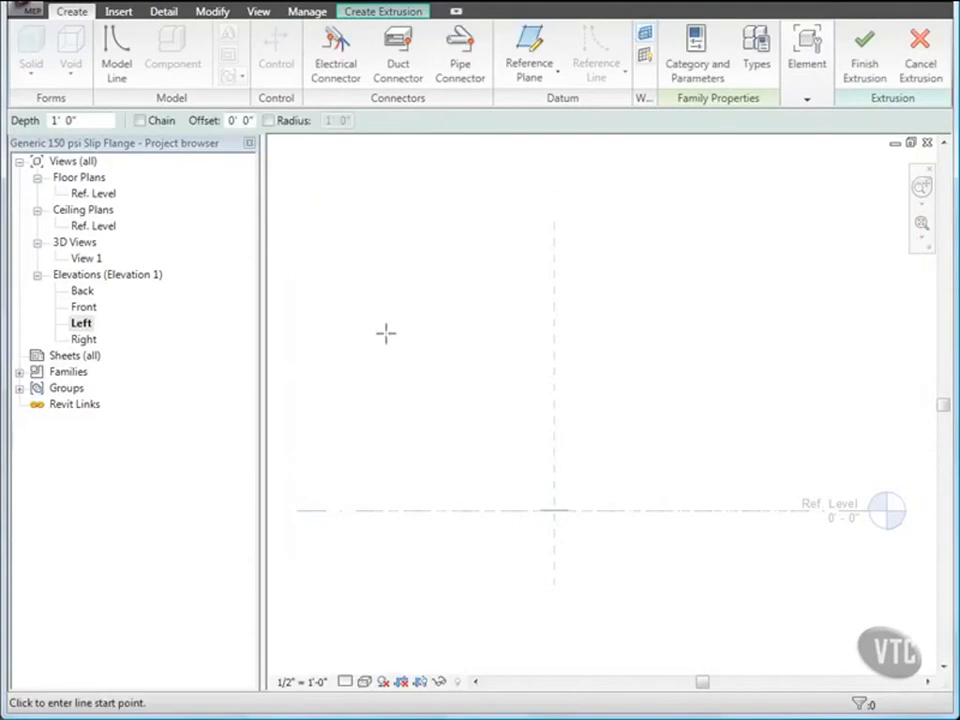
Sketch a circle with a fixed 5" radius centred where the vertical reference plane crosses Ref. Level.
click(370, 12)
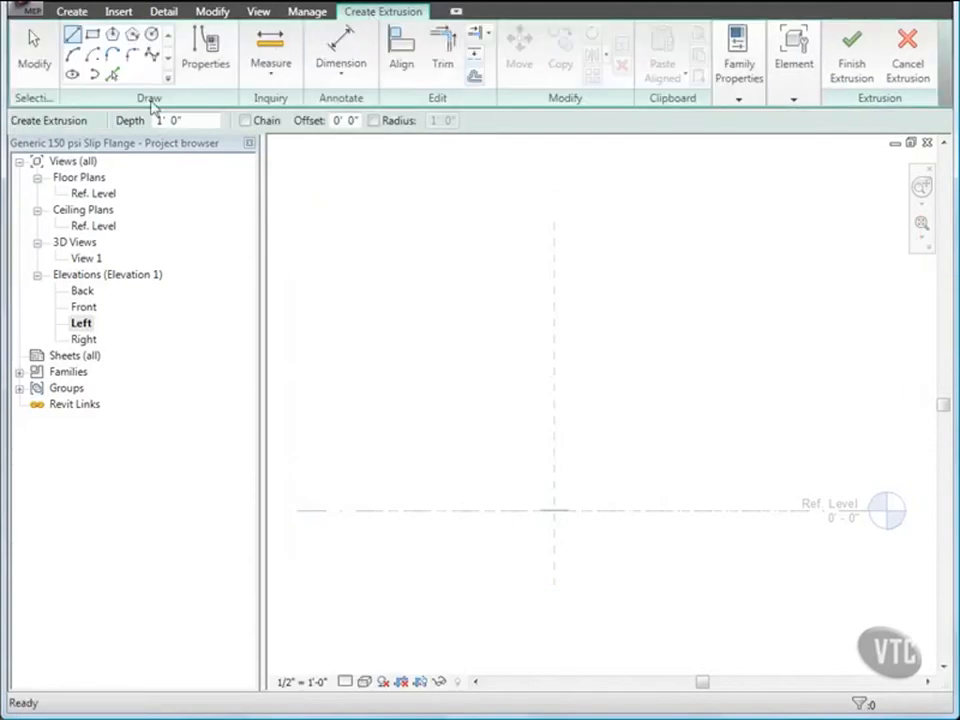
click(151, 34)
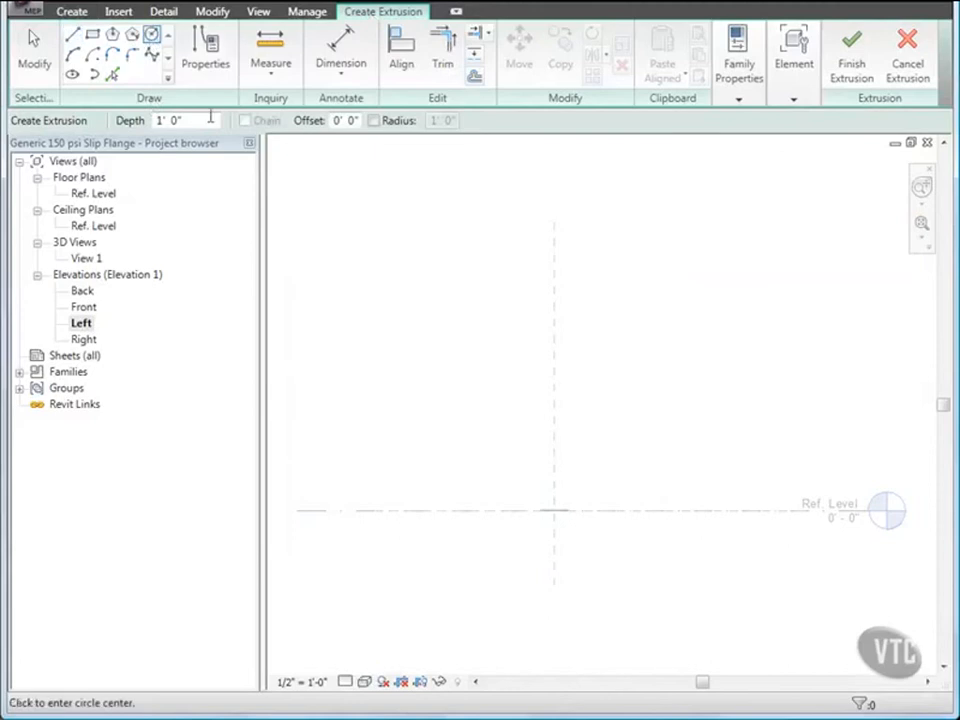
click(373, 120)
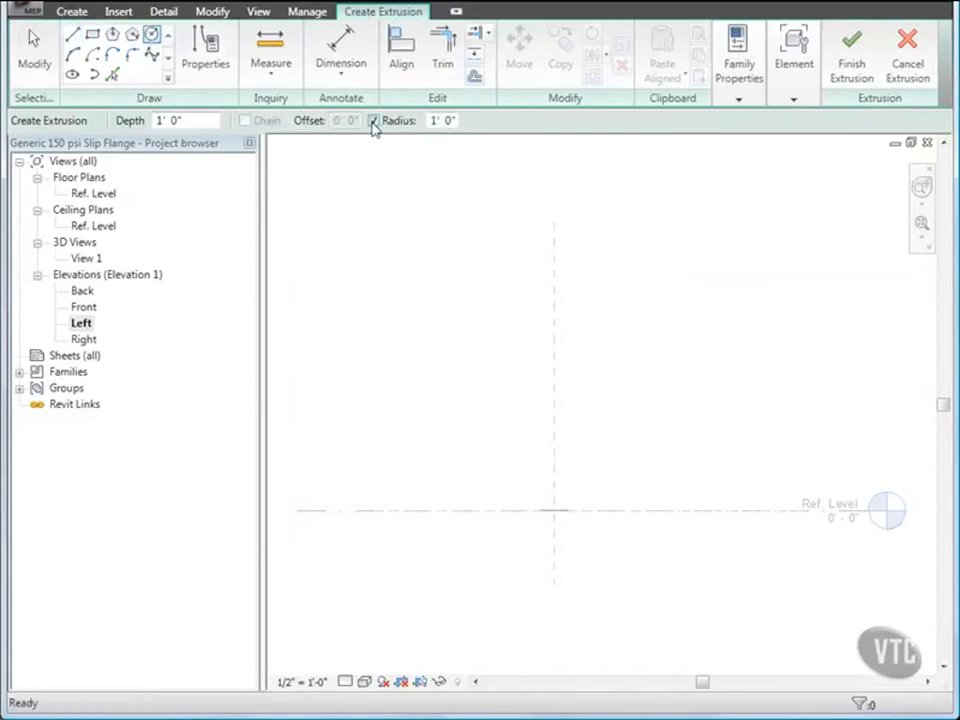
key(Tab)
text(5")
key(Return)
scroll(562, 527, up, 2)
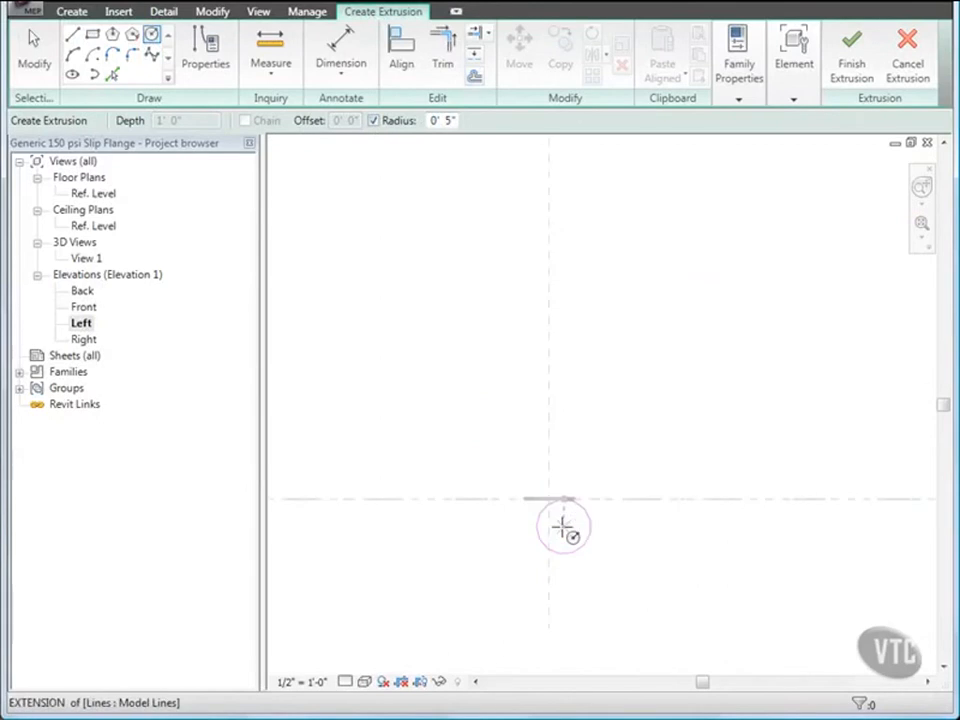
scroll(563, 527, up, 3)
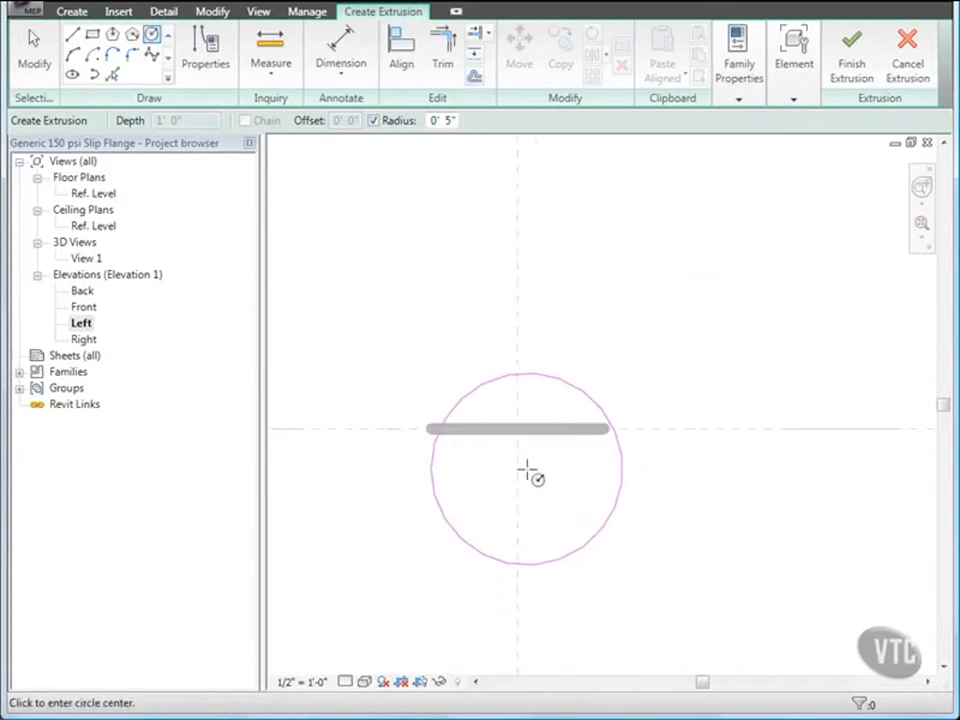
scroll(527, 471, up, 1)
click(515, 415)
key(Escape)
key(Escape)
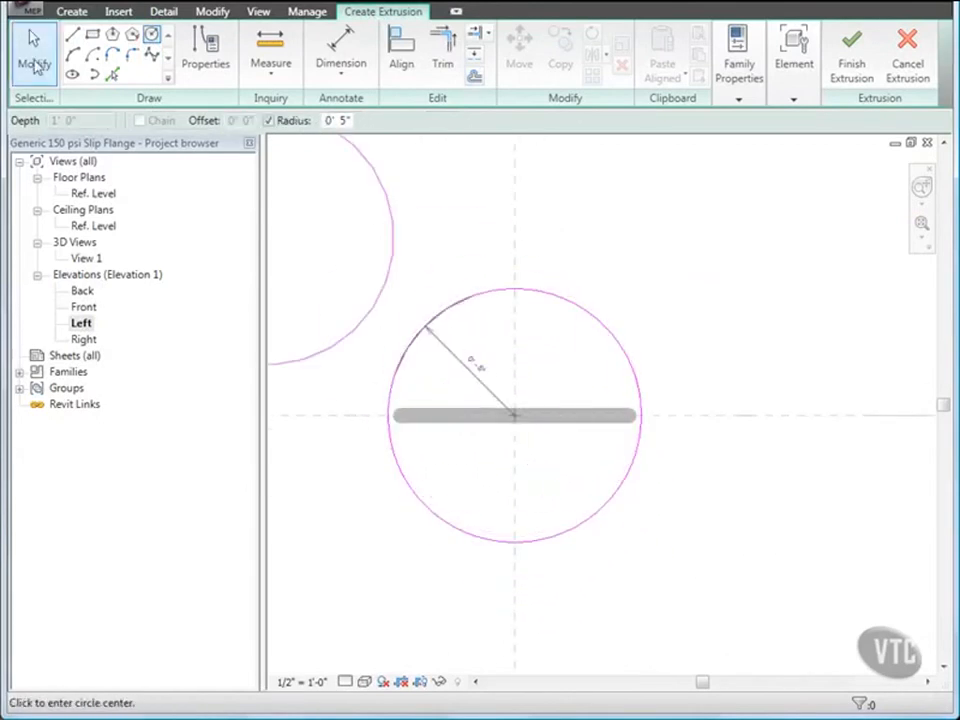
Turn the sketched circle's temporary radius dimension into a permanent dimension.
click(450, 312)
scroll(450, 312, up, 1)
scroll(455, 316, down, 4)
middle_drag(479, 336, 533, 339)
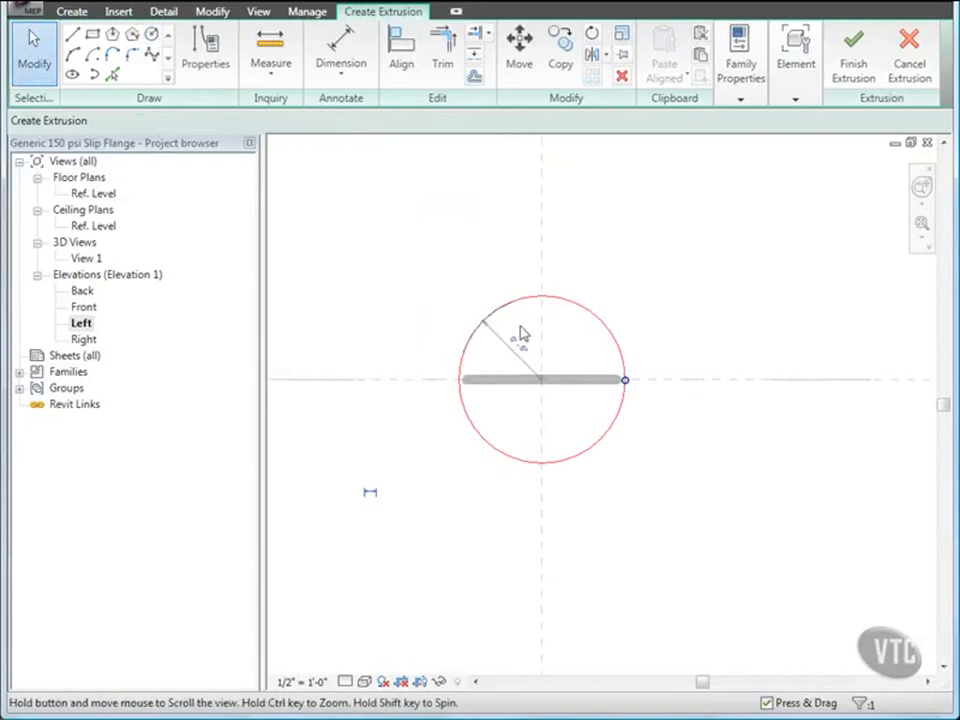
click(371, 494)
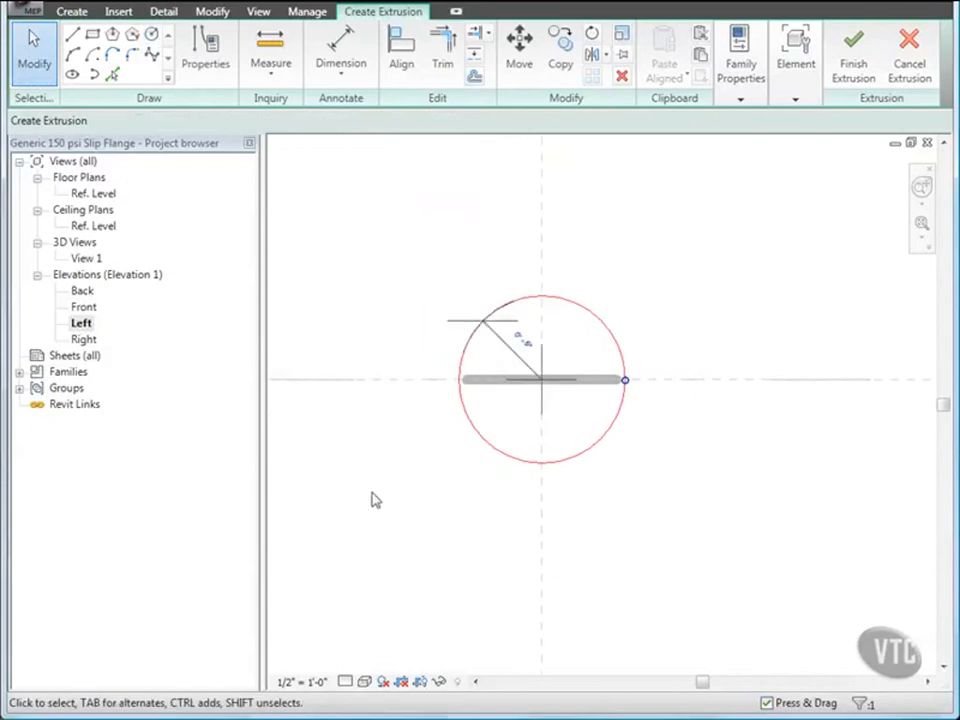
Label the circle's radius dimension with parameter R2.
click(519, 356)
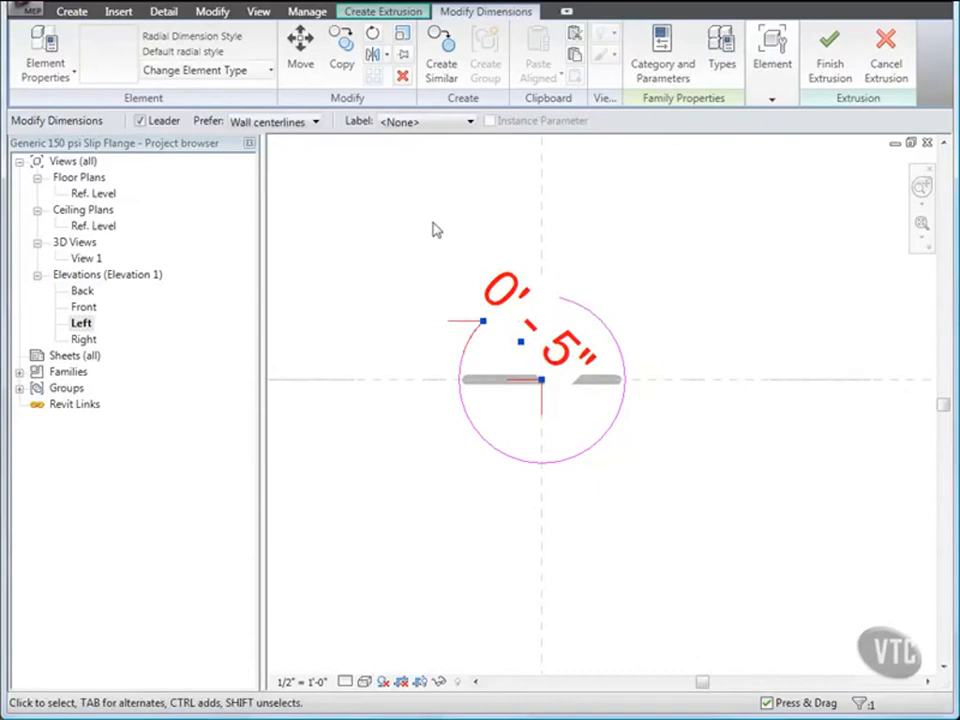
click(432, 122)
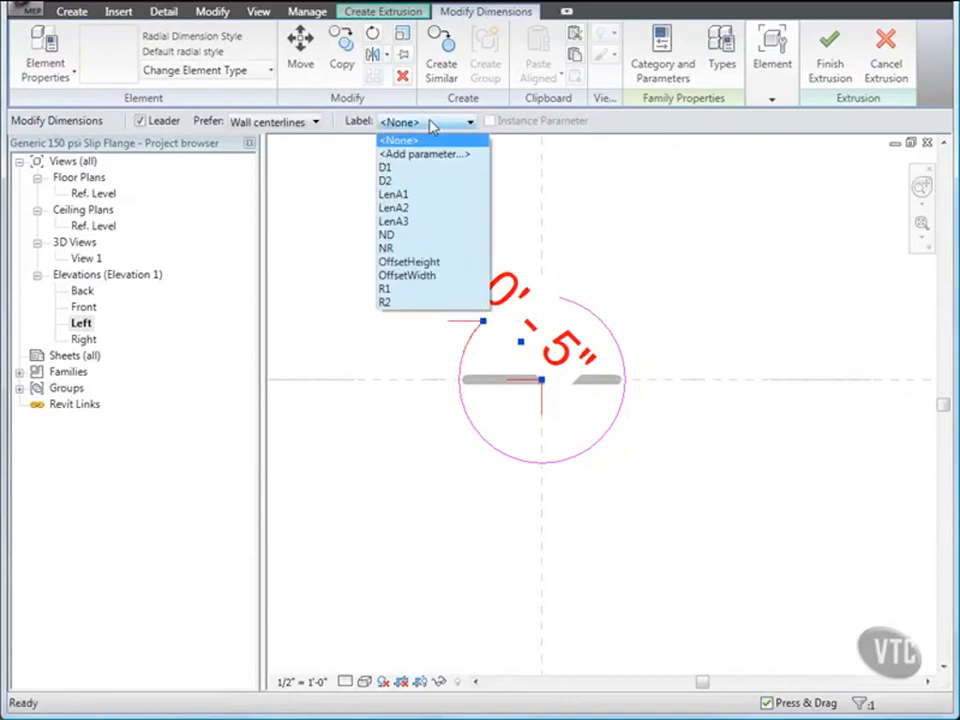
click(408, 308)
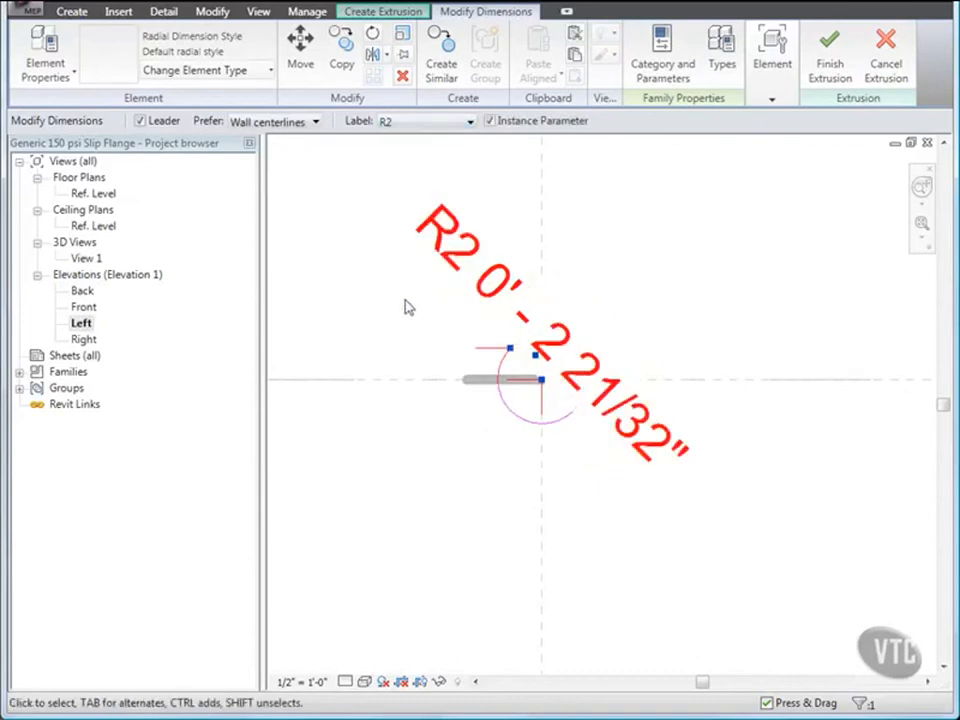
click(378, 455)
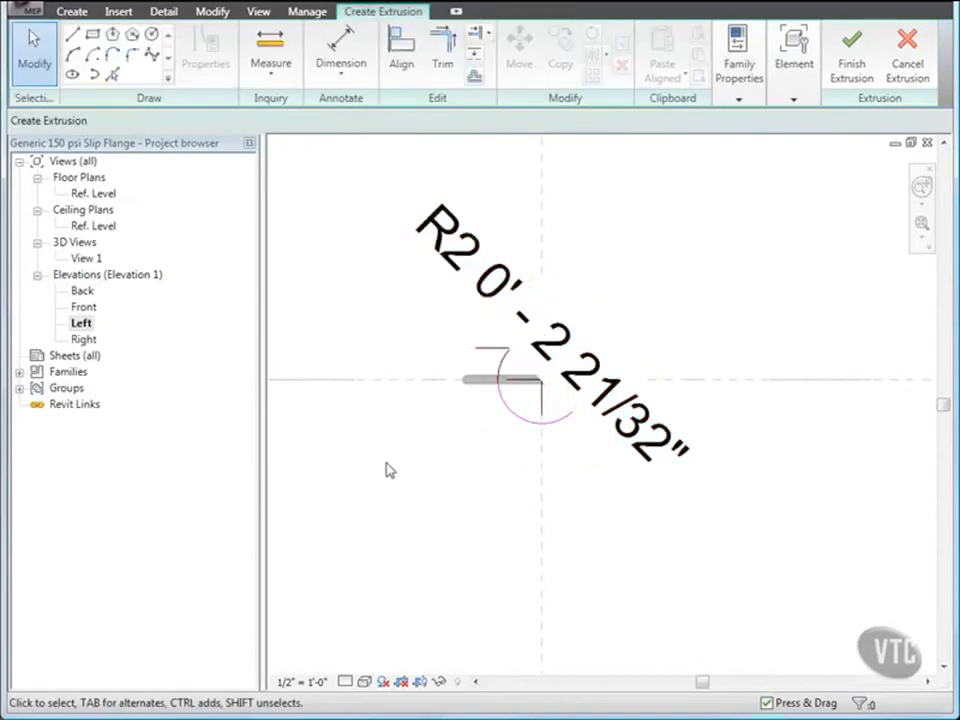
Associate the extrusion's Extrusion End property with the family parameter LenA2.
click(794, 101)
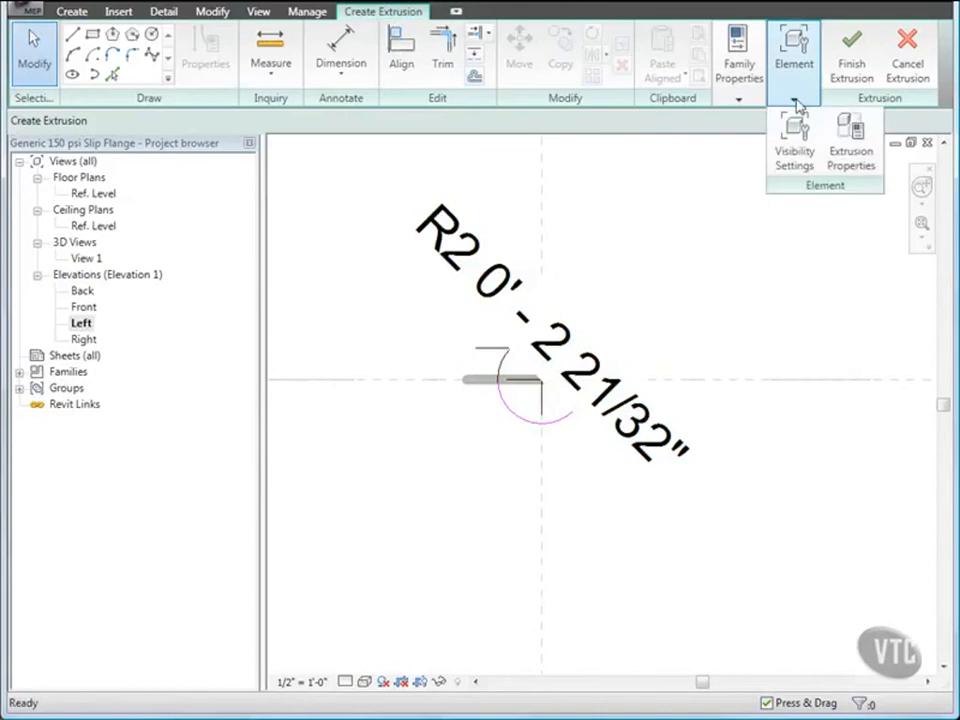
click(852, 140)
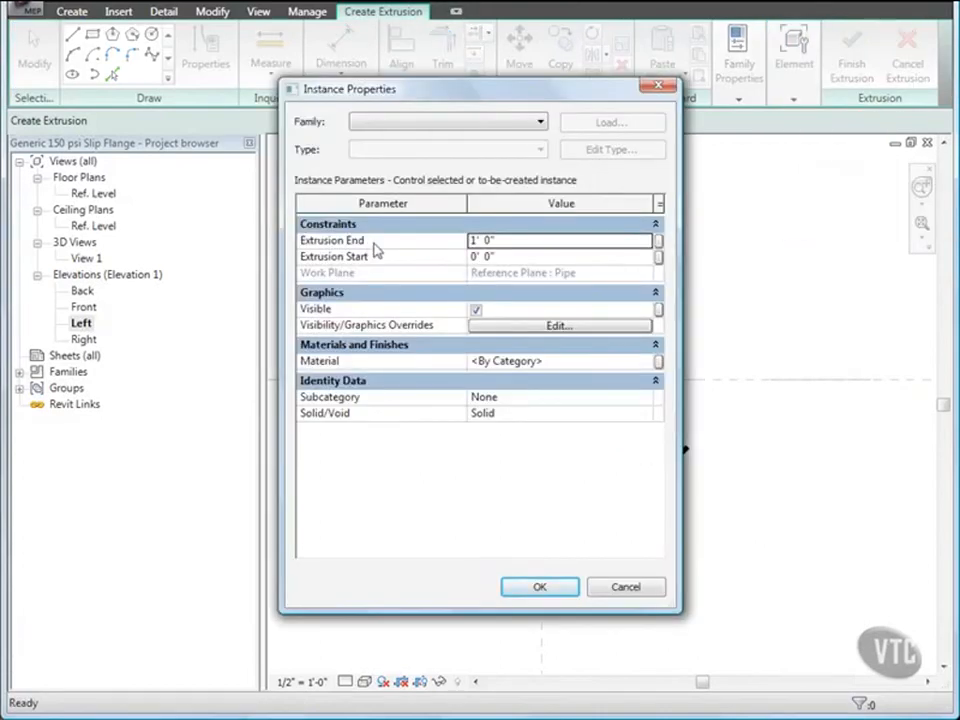
click(659, 243)
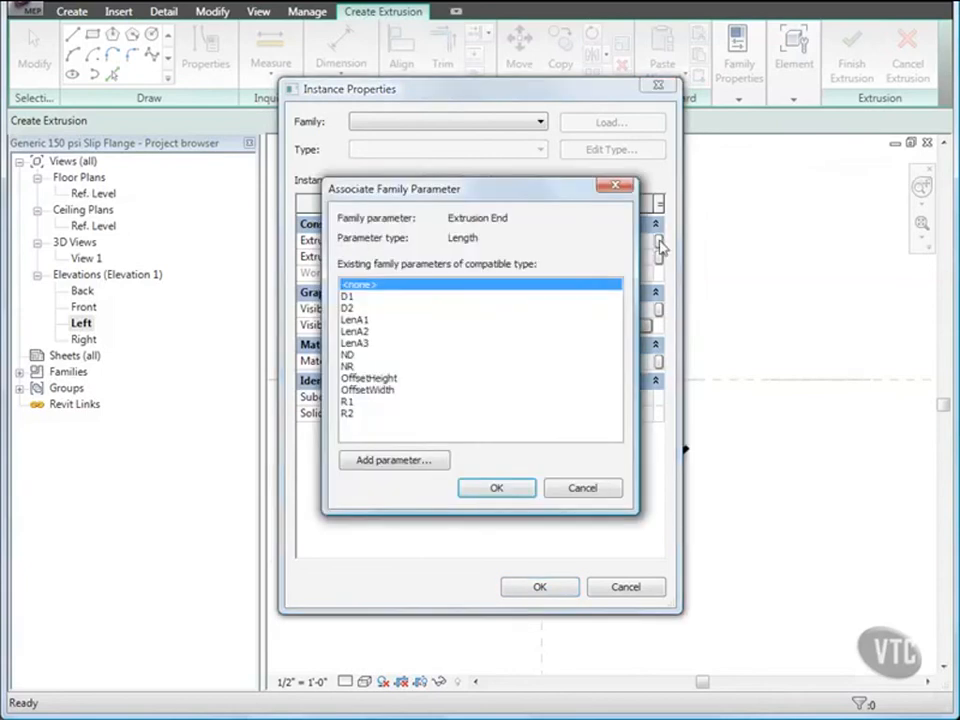
click(354, 331)
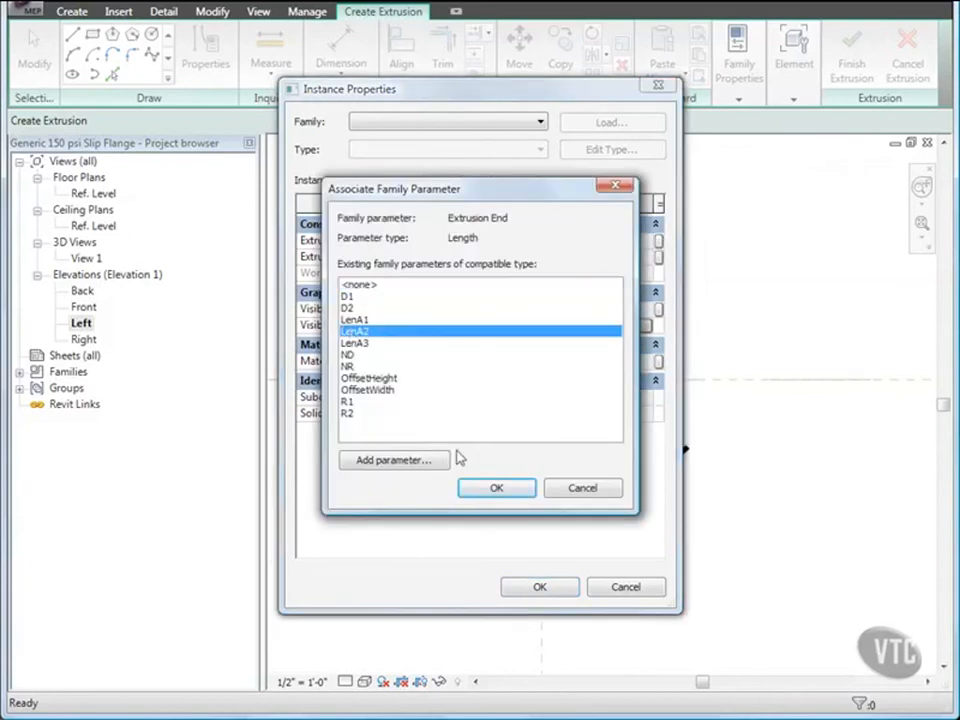
click(490, 489)
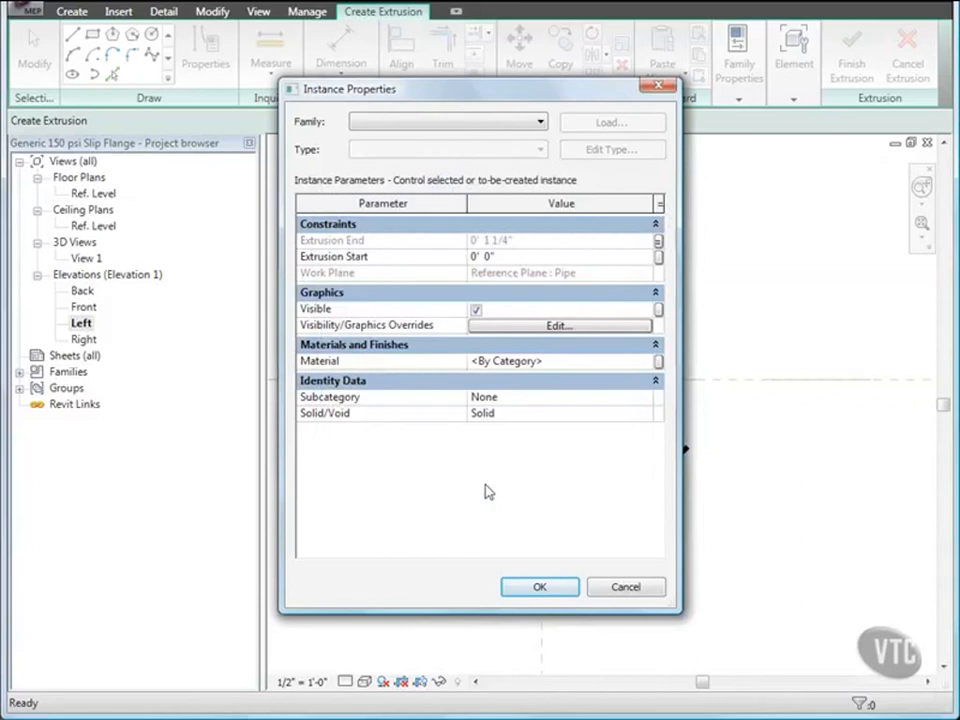
Turn off the extrusion's visibility at the Coarse detail level, accept the properties and finish the extrusion.
click(534, 326)
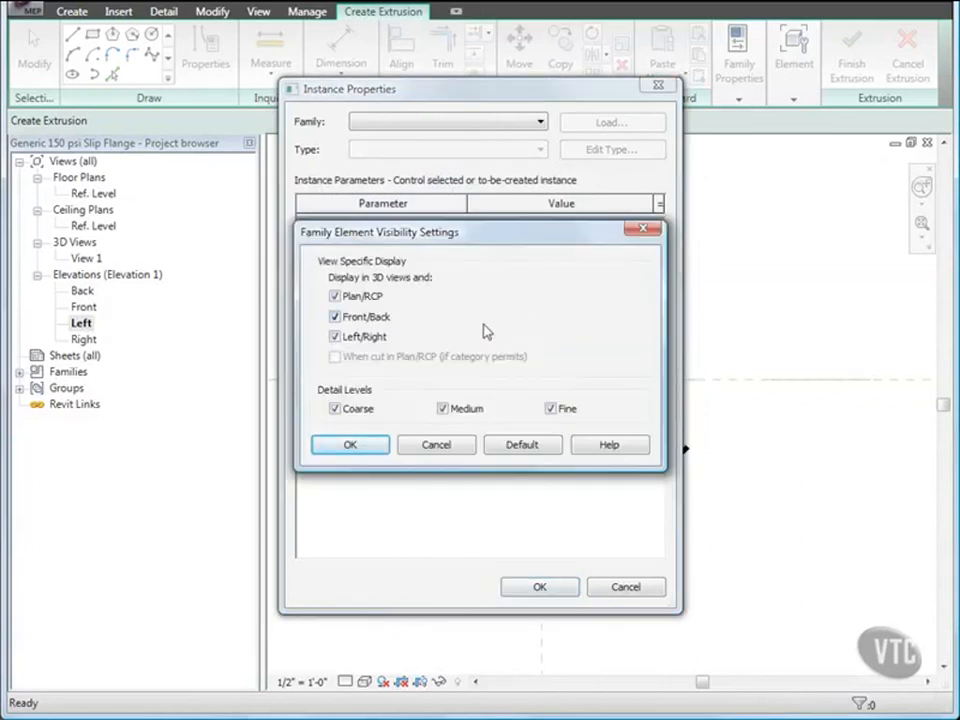
click(335, 409)
click(364, 448)
click(544, 587)
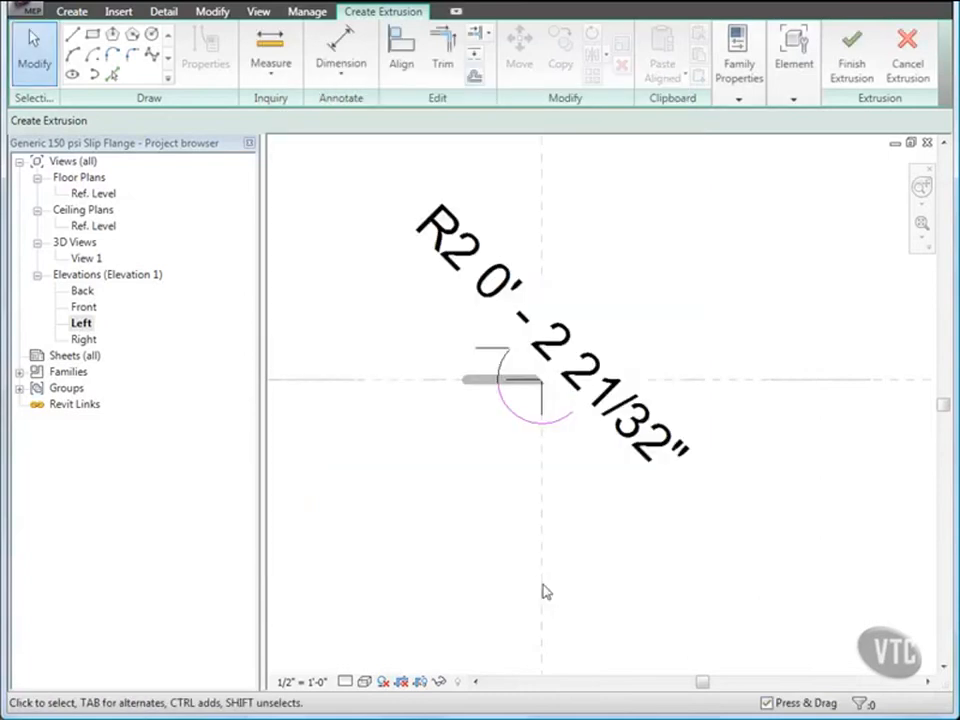
click(846, 68)
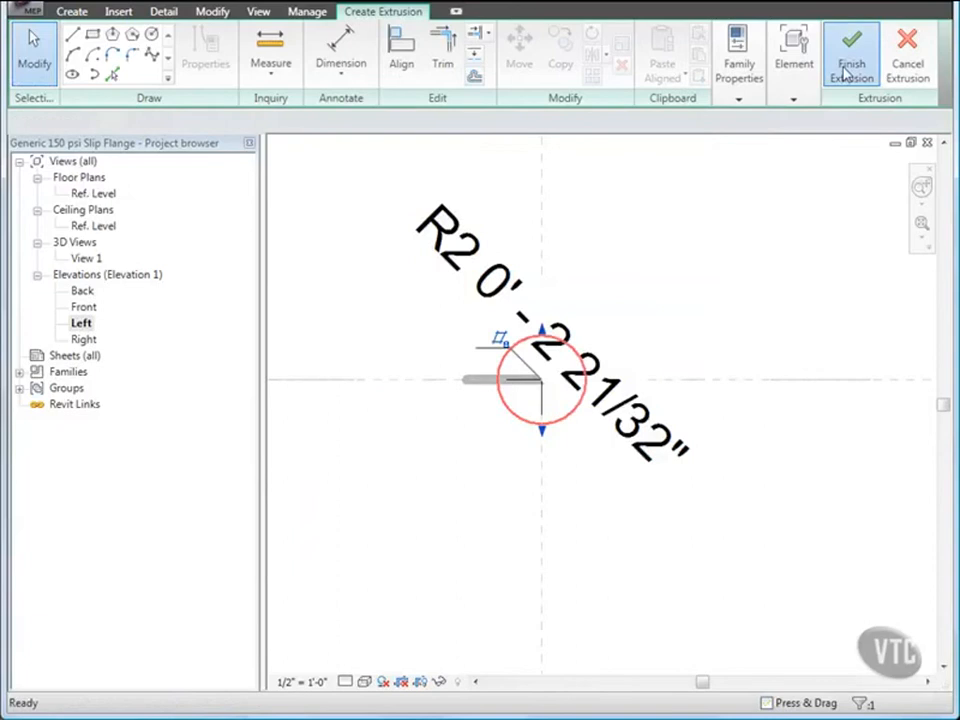
Save the family and start a solid extrusion with its work plane set to Reference Plane : Center (Left/Right).
click(31, 16)
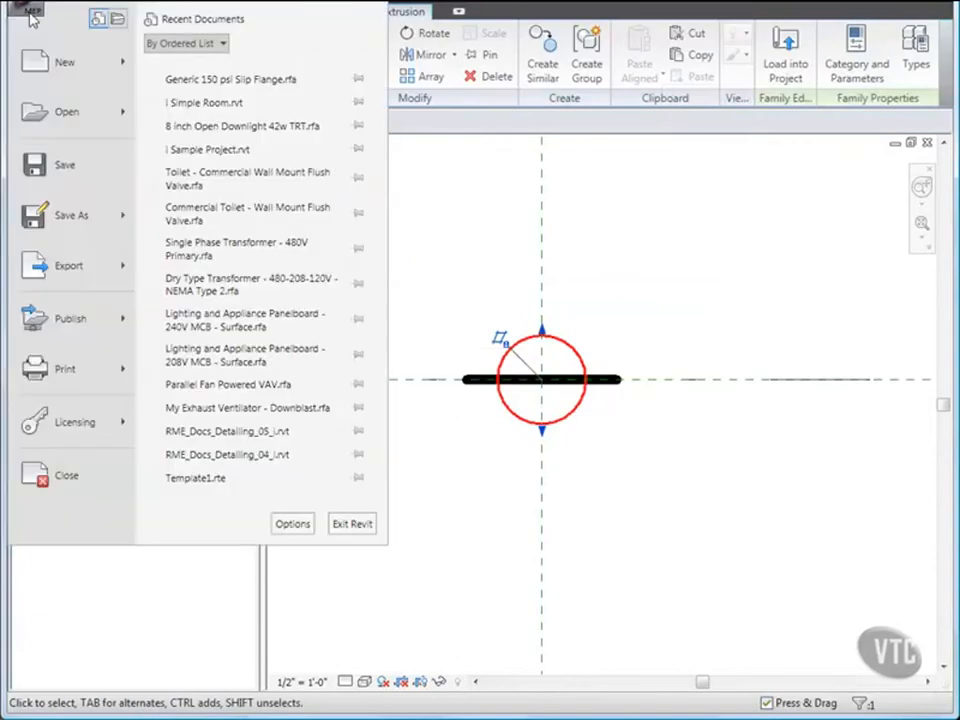
click(52, 168)
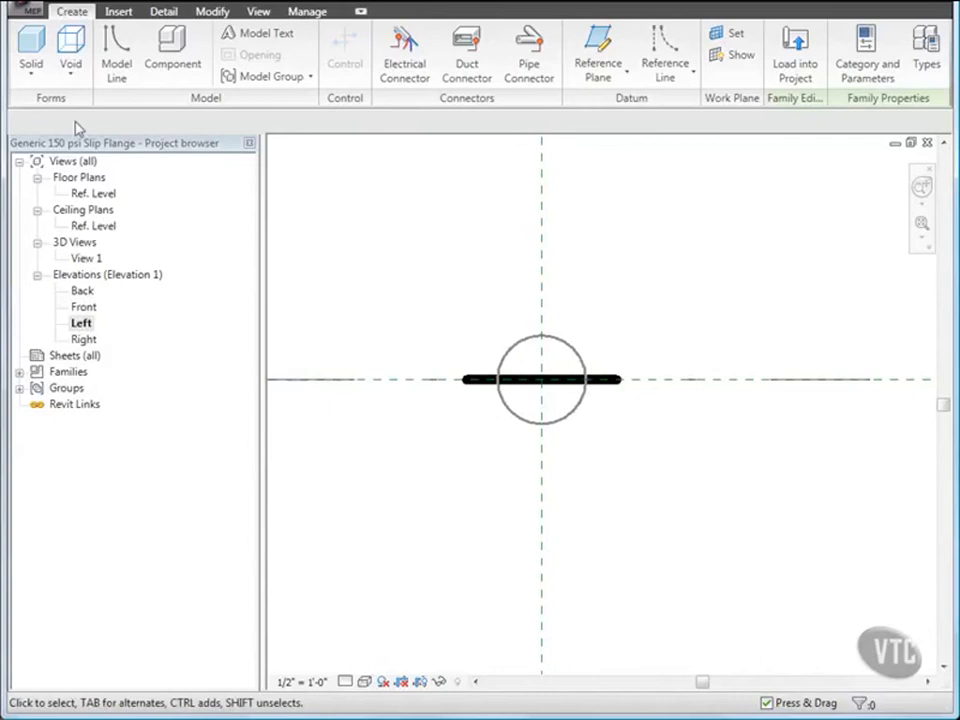
click(30, 58)
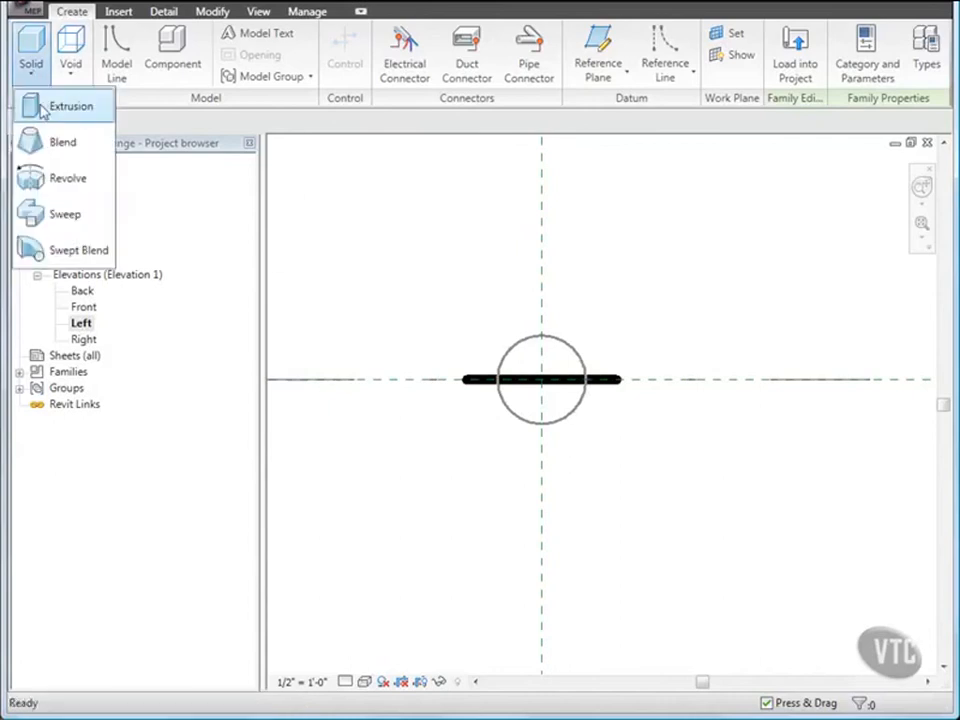
click(42, 108)
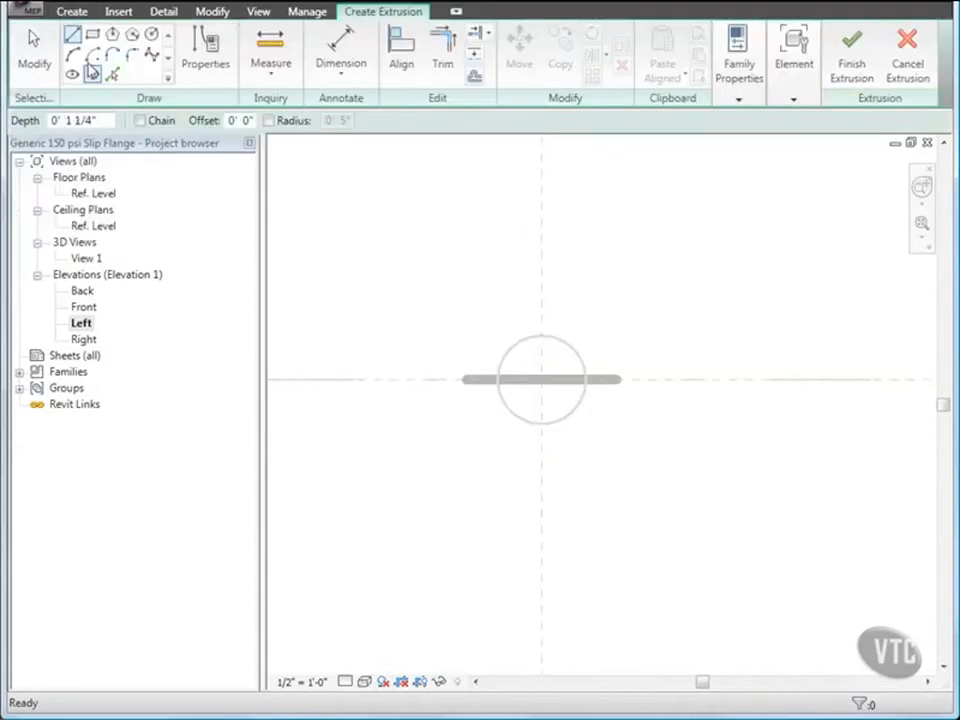
click(72, 11)
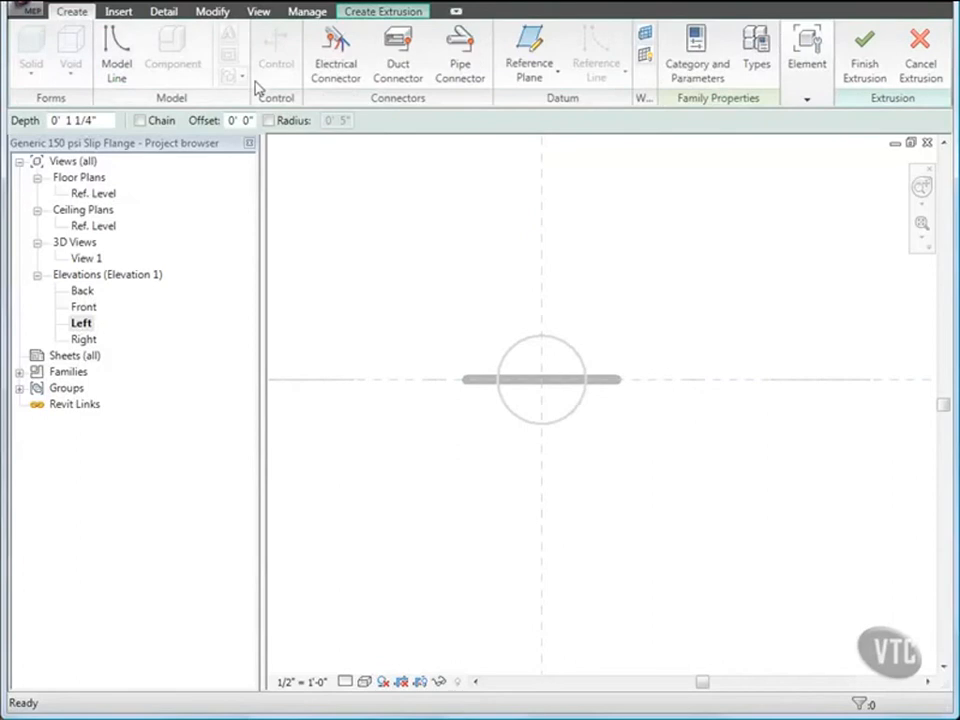
click(645, 37)
click(480, 353)
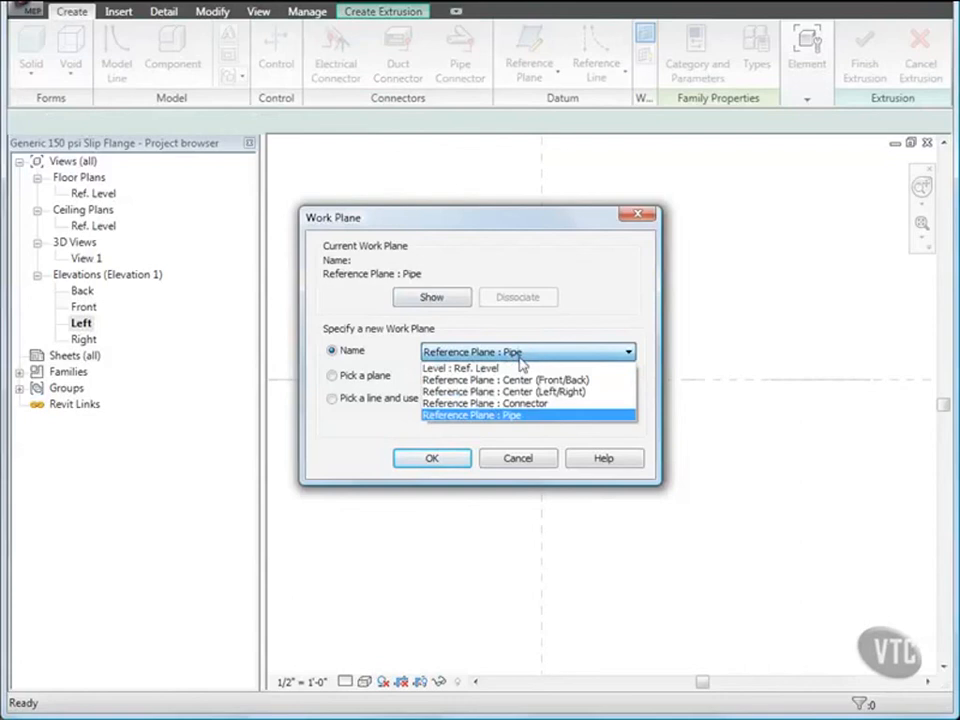
click(550, 392)
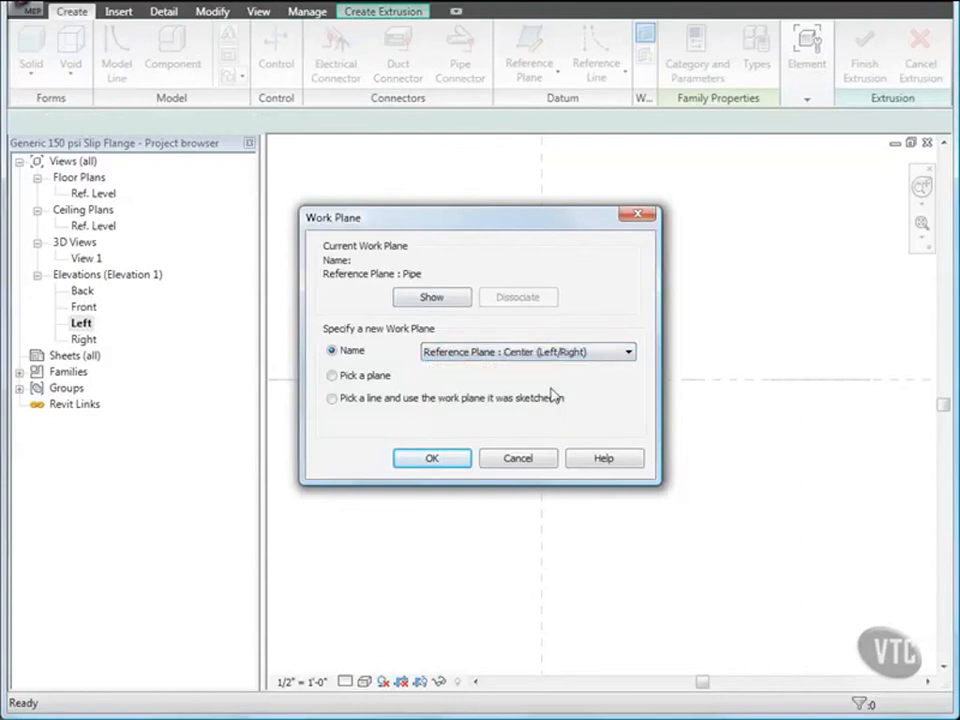
click(431, 460)
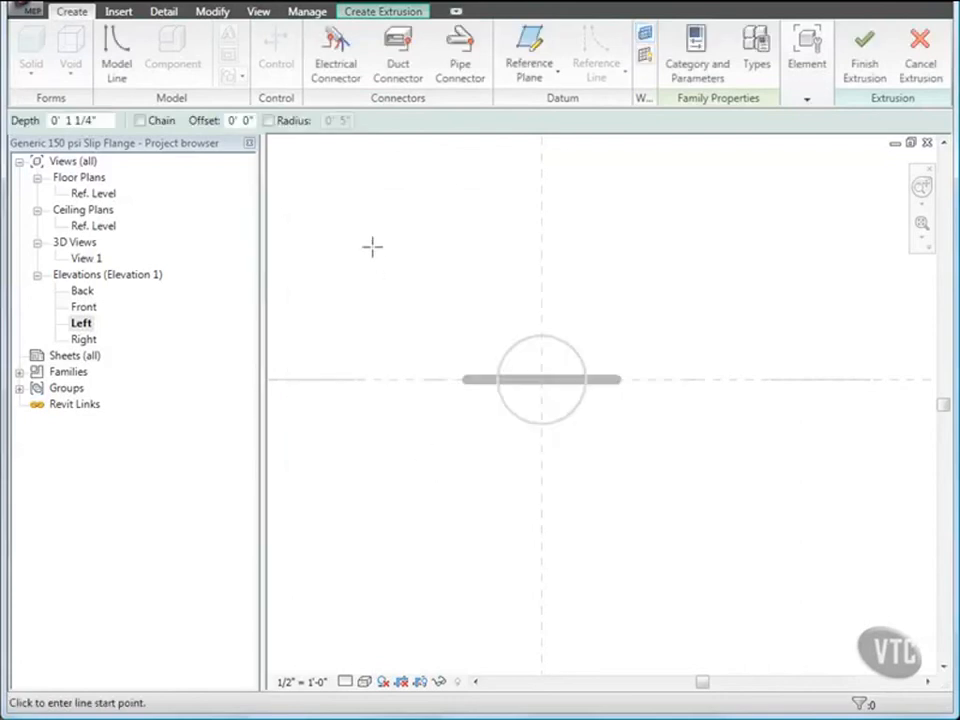
Sketch a circle with a fixed 10" radius centred on the intersection of the reference planes.
click(381, 13)
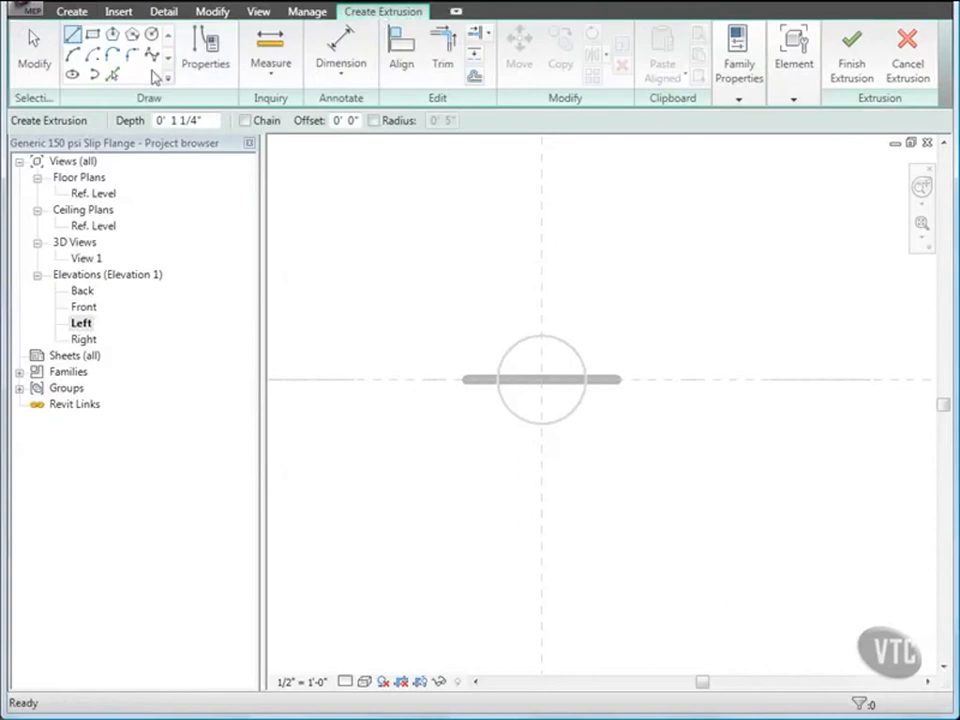
click(152, 34)
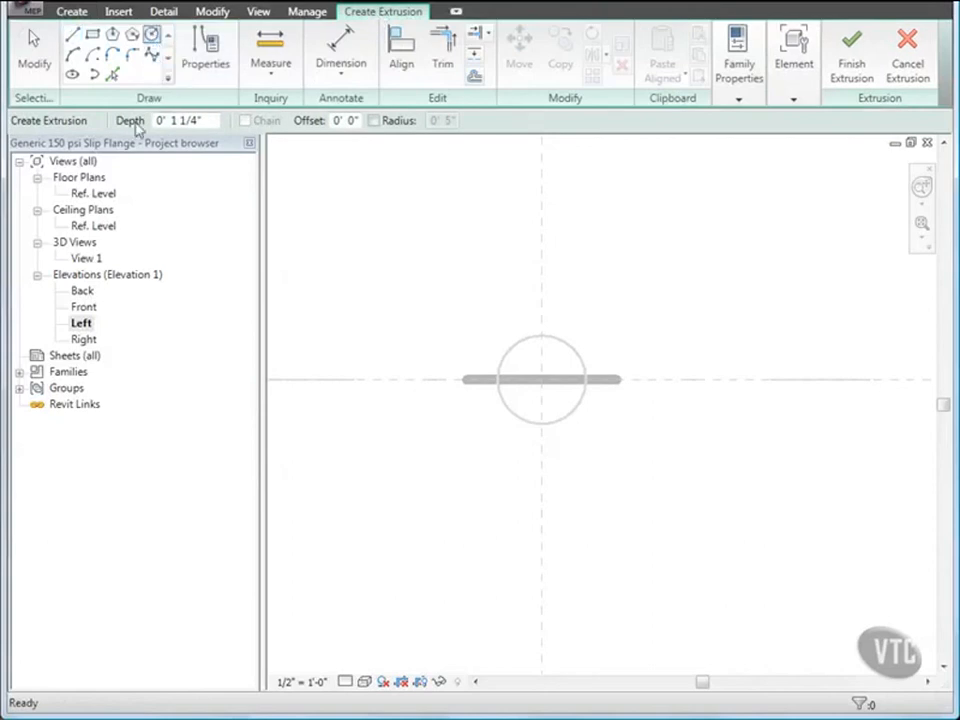
click(374, 120)
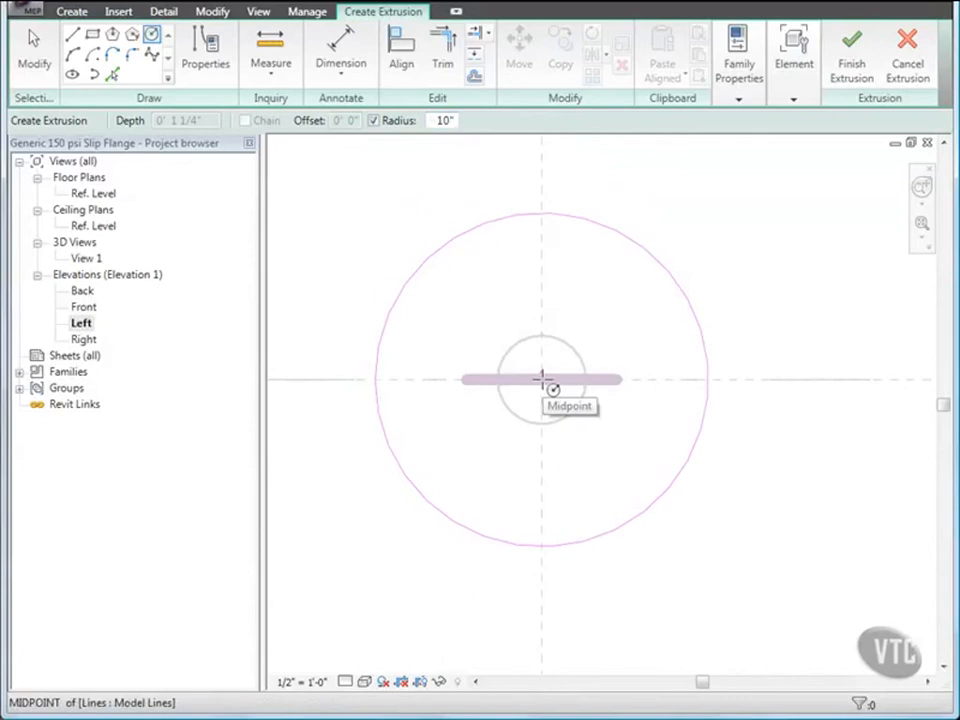
click(543, 379)
click(34, 45)
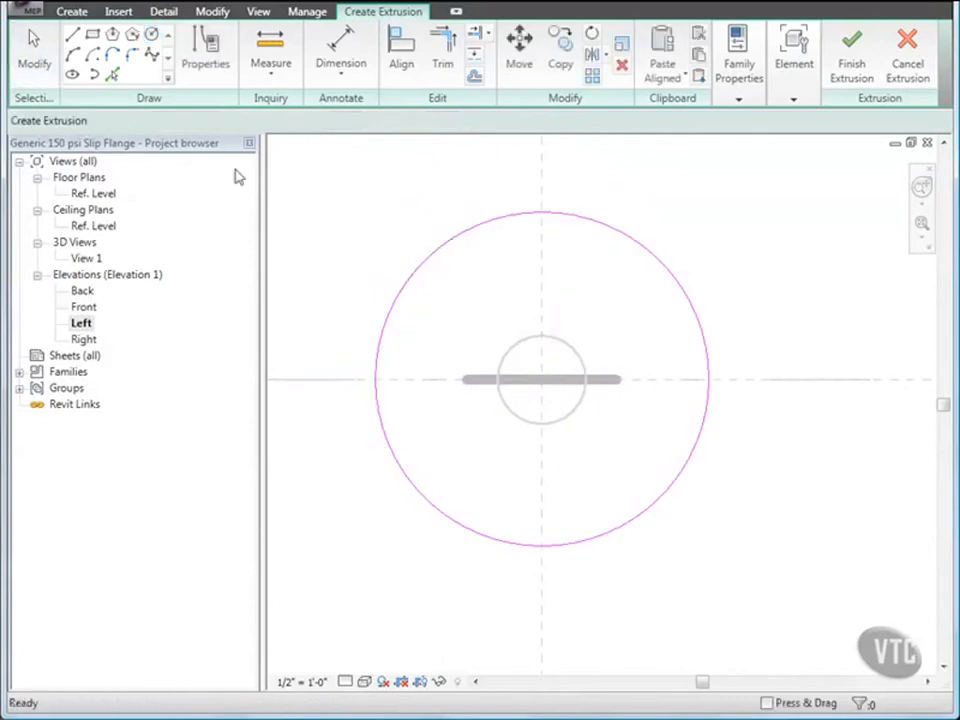
Make the sketched circle's temporary radius dimension permanent and label it with parameter R1.
click(474, 240)
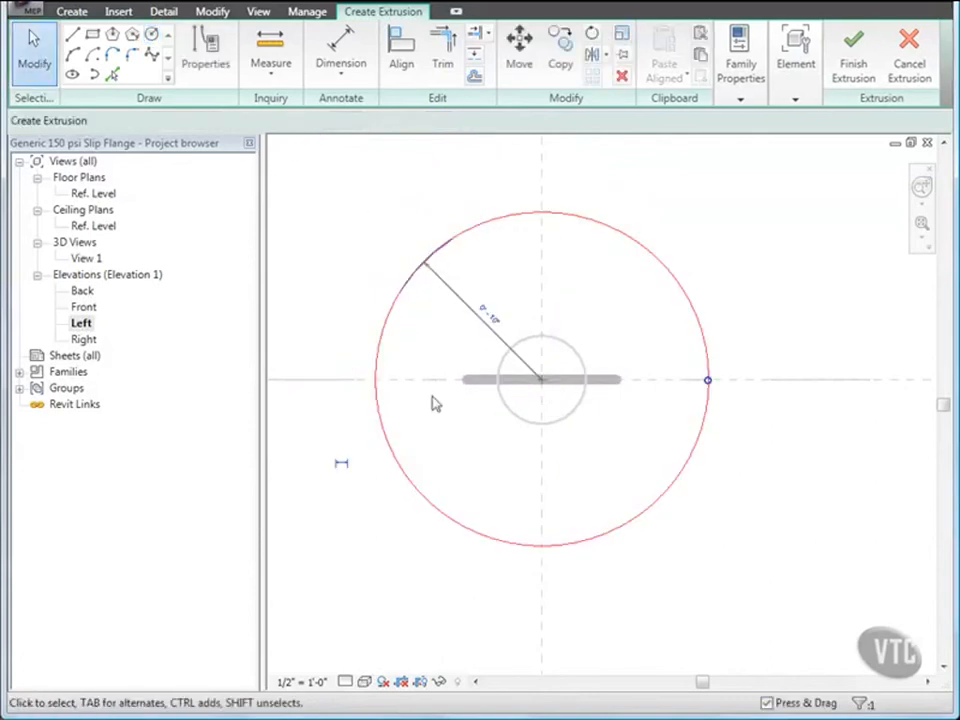
click(341, 467)
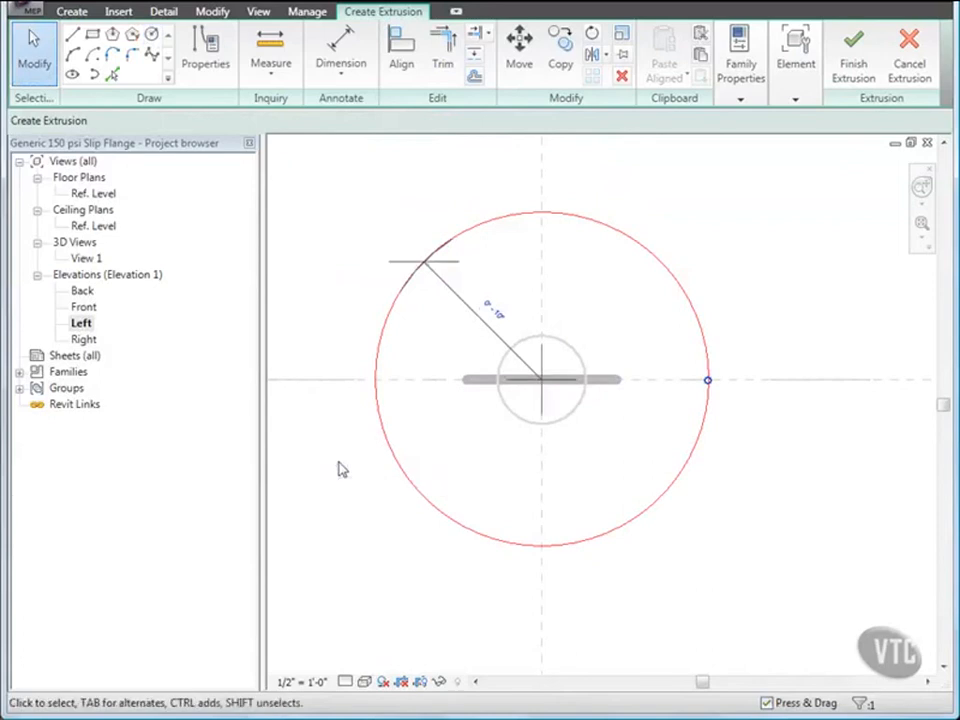
click(497, 343)
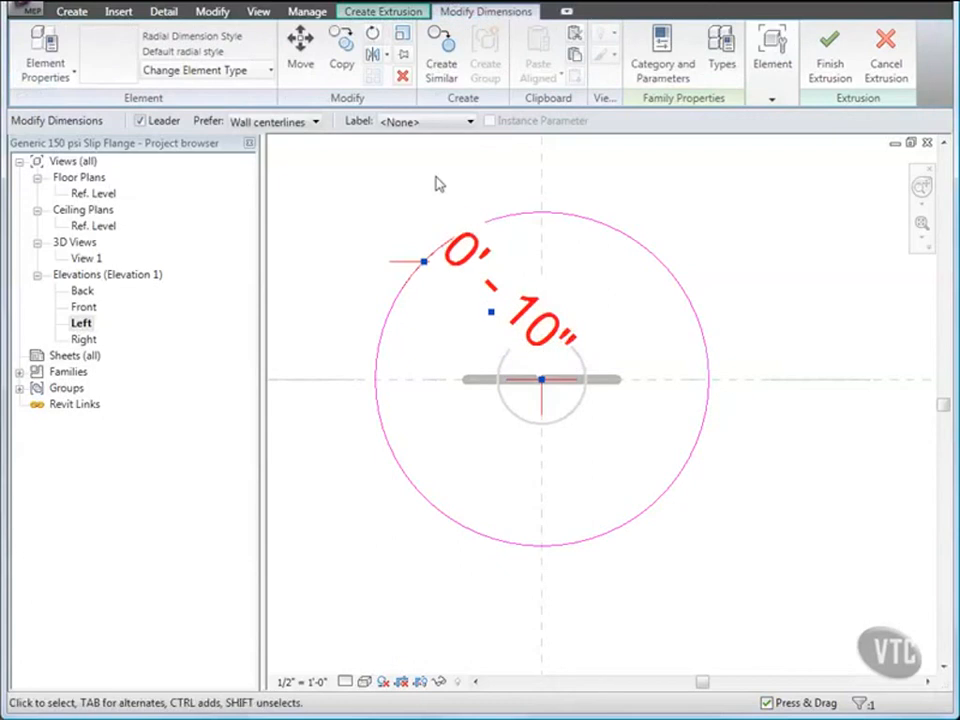
click(446, 122)
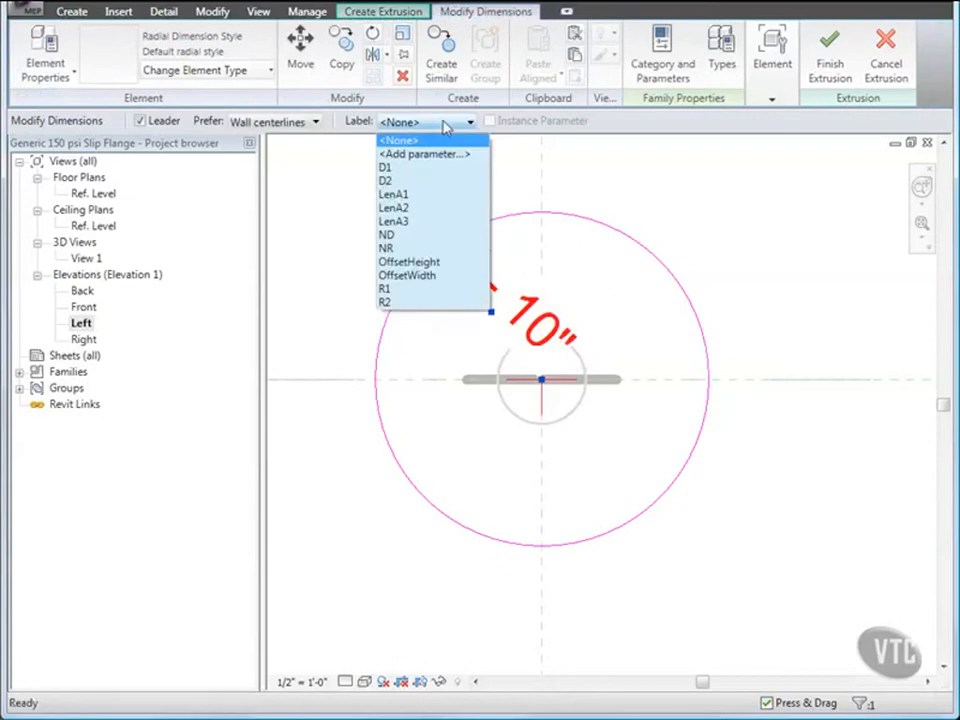
click(395, 289)
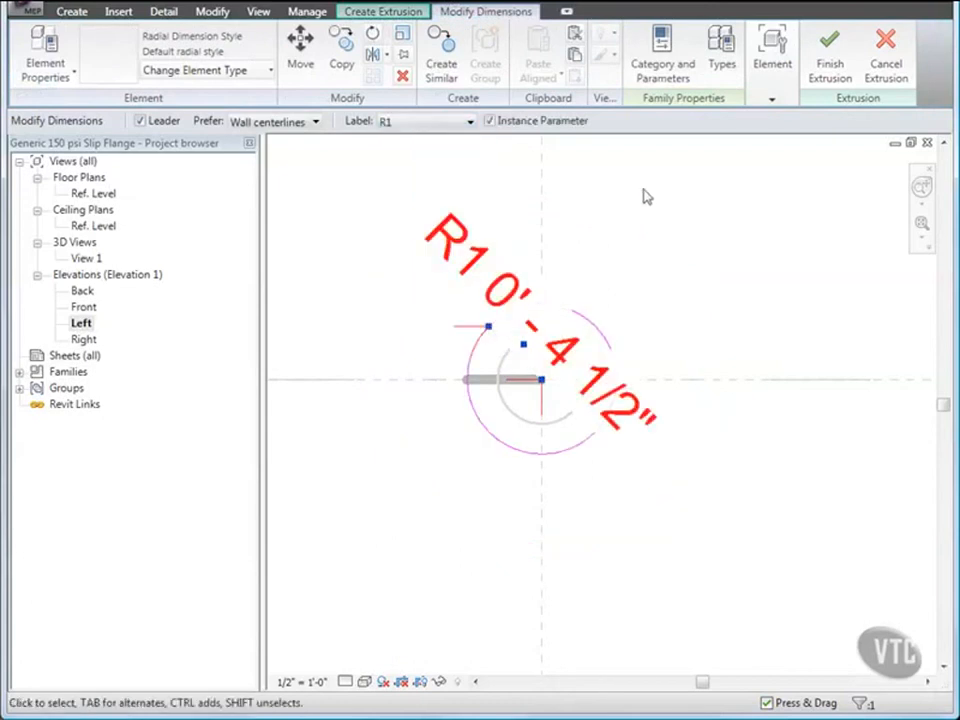
Associate the extrusion's Extrusion End property with the family parameter LenA1.
click(773, 104)
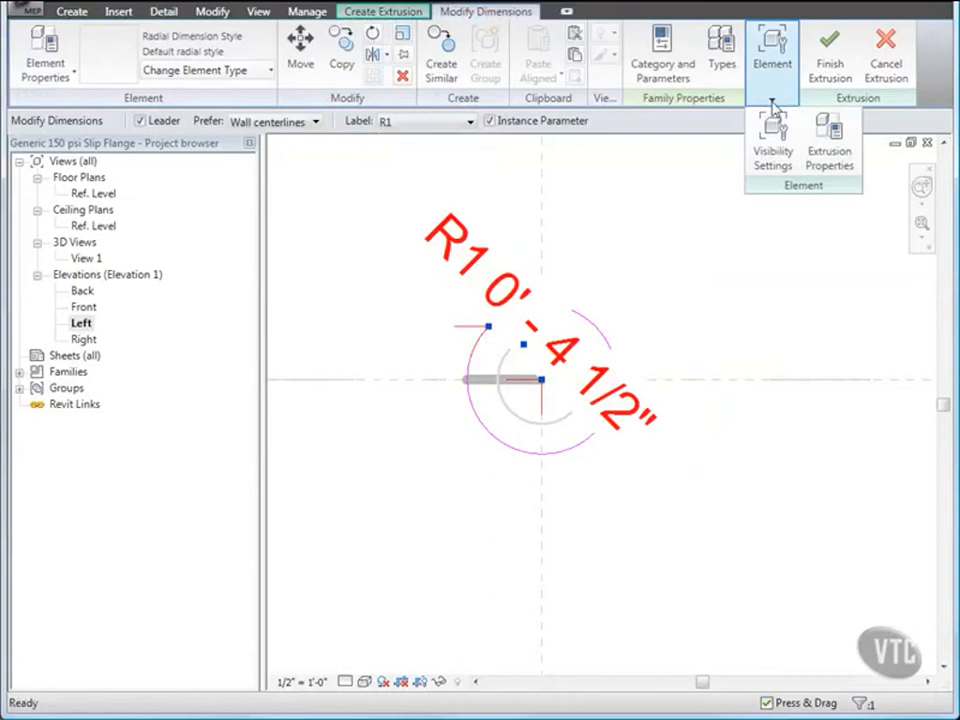
click(829, 150)
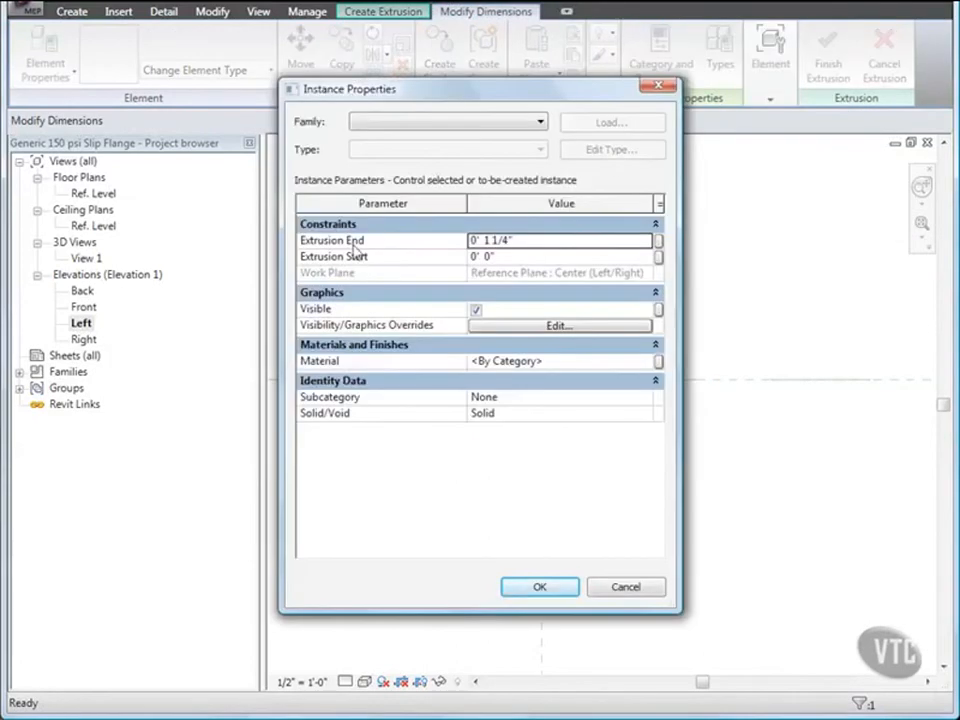
click(658, 248)
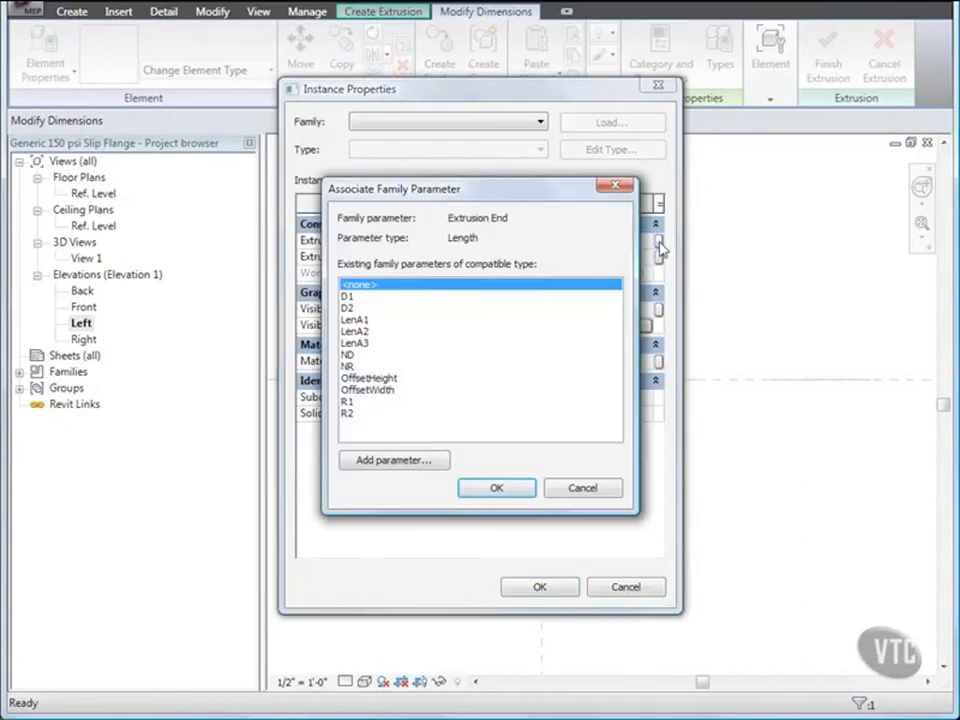
click(354, 321)
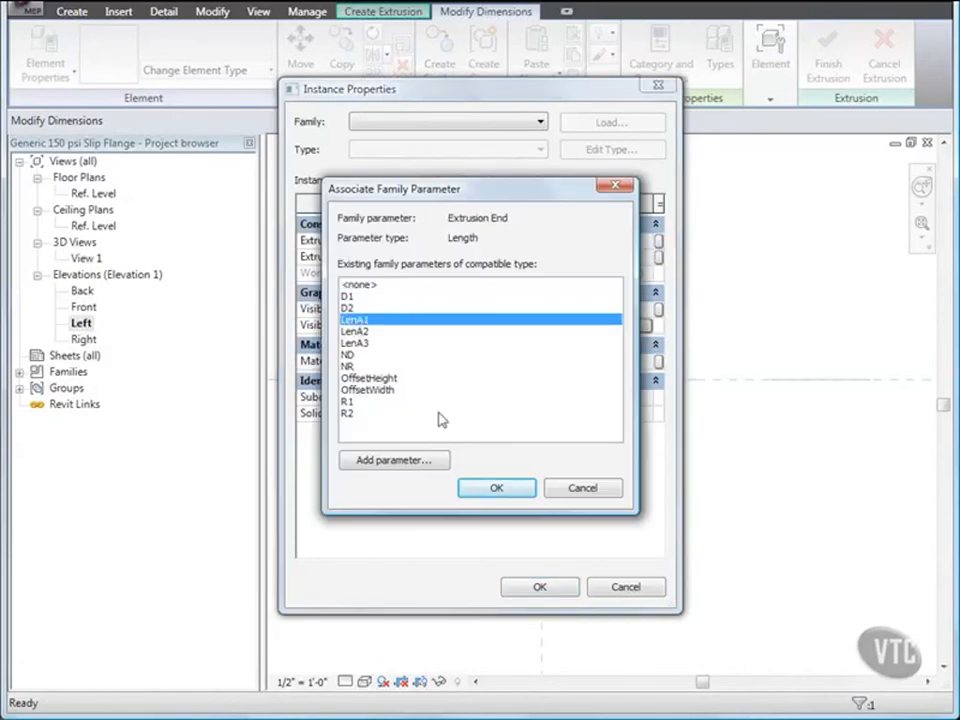
click(495, 488)
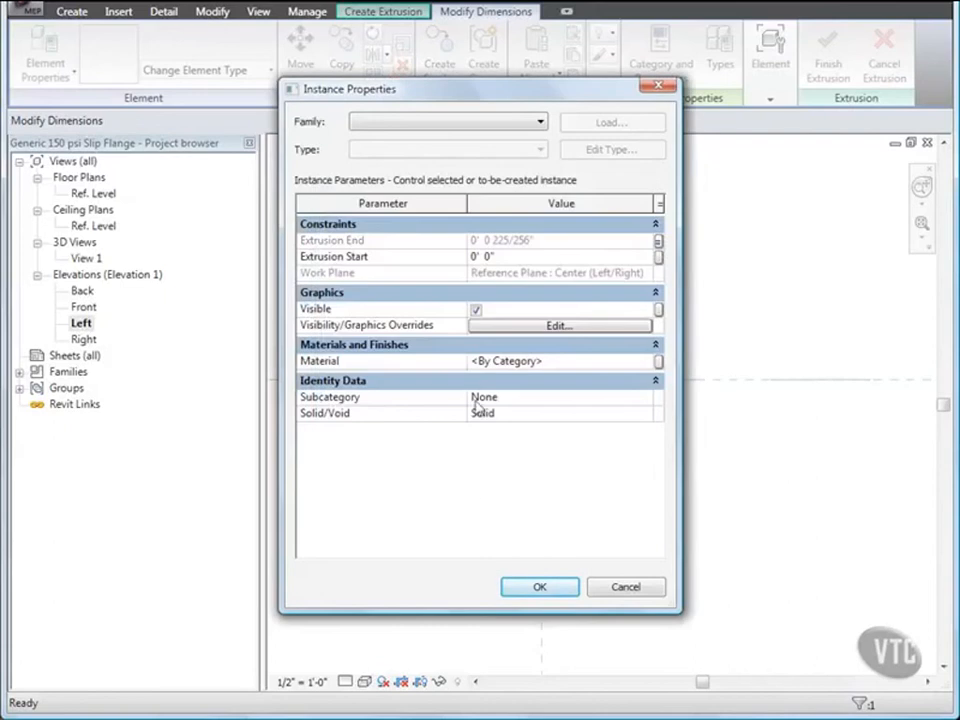
Turn off the extrusion's visibility at the Coarse and Medium detail levels and accept the properties.
click(512, 328)
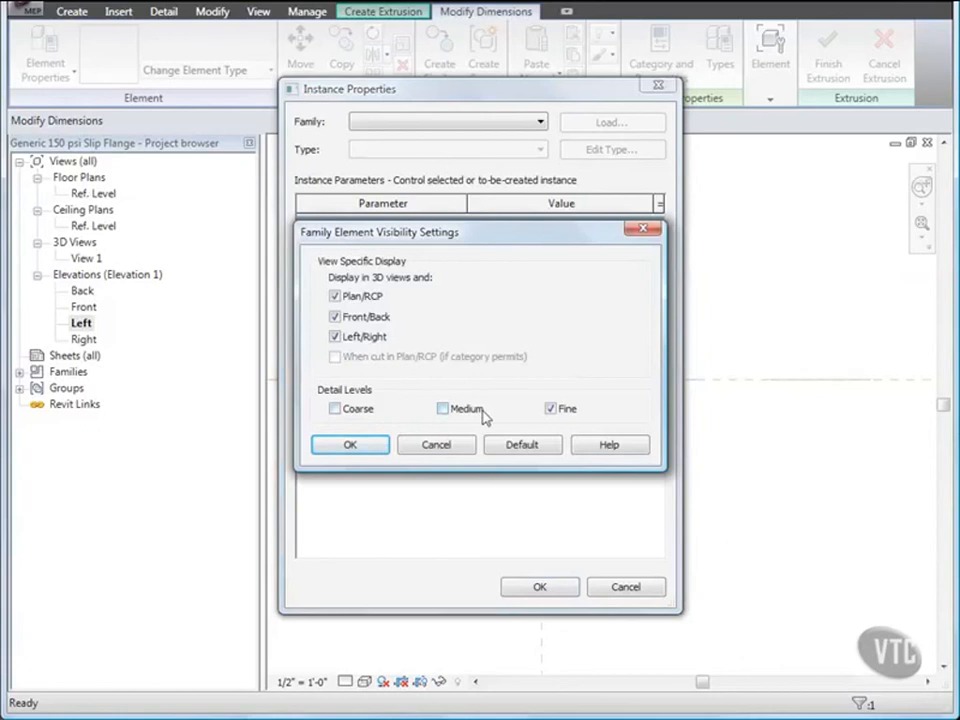
click(366, 447)
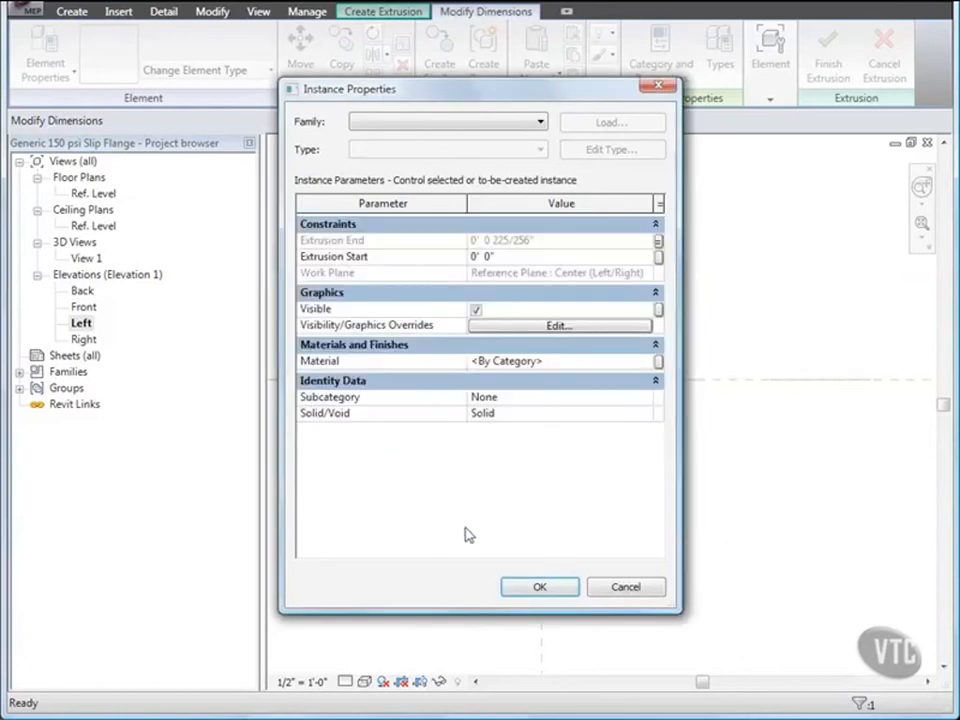
click(538, 590)
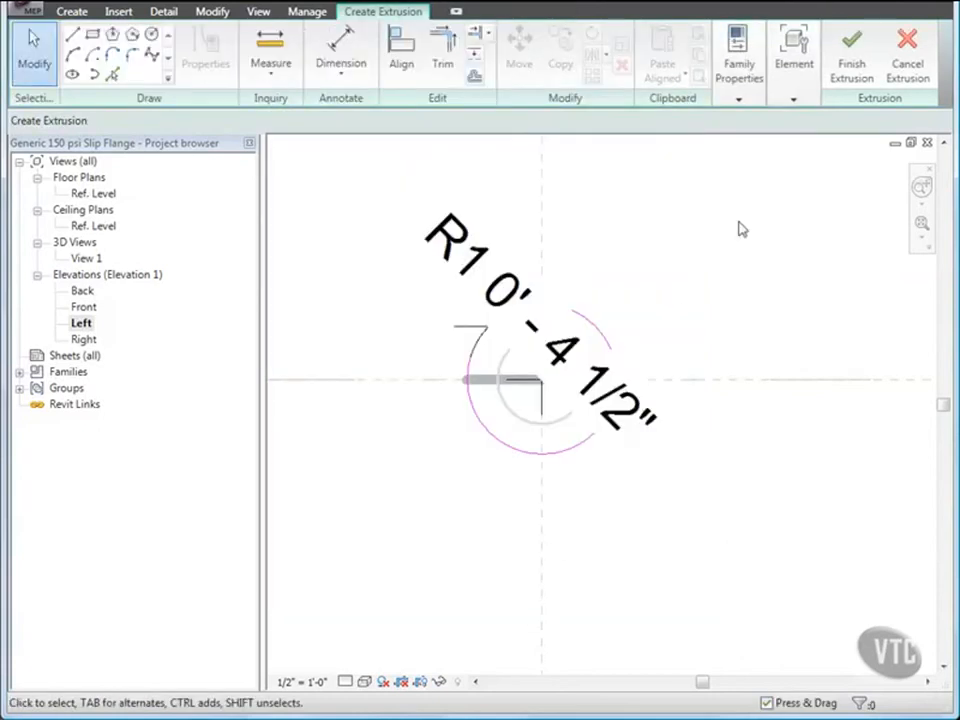
Finish the flange extrusion and save the family.
click(851, 72)
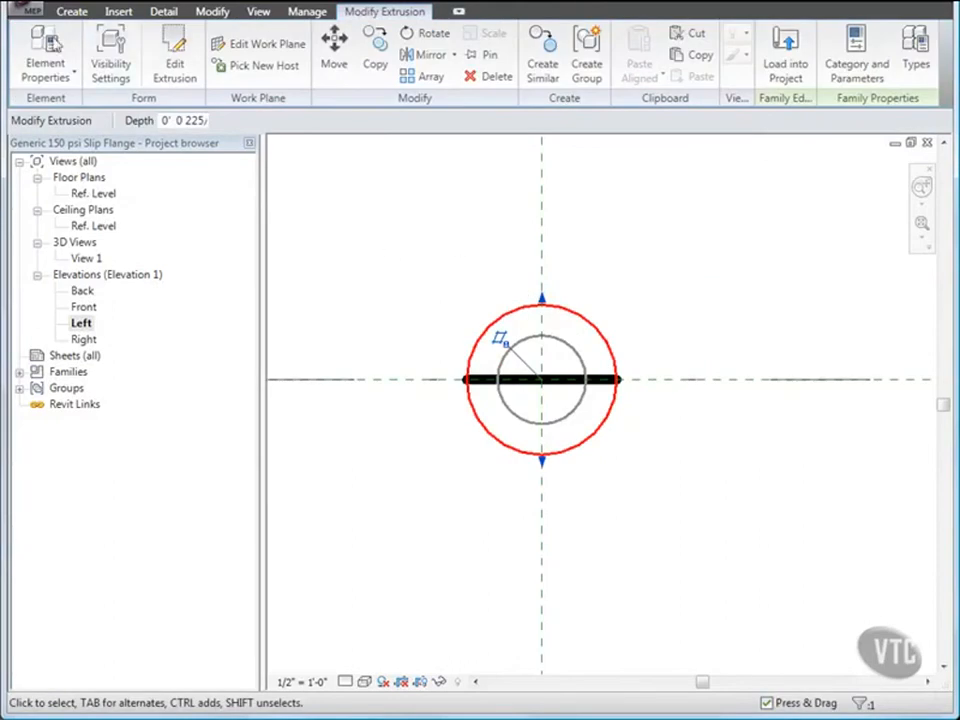
click(30, 12)
click(64, 165)
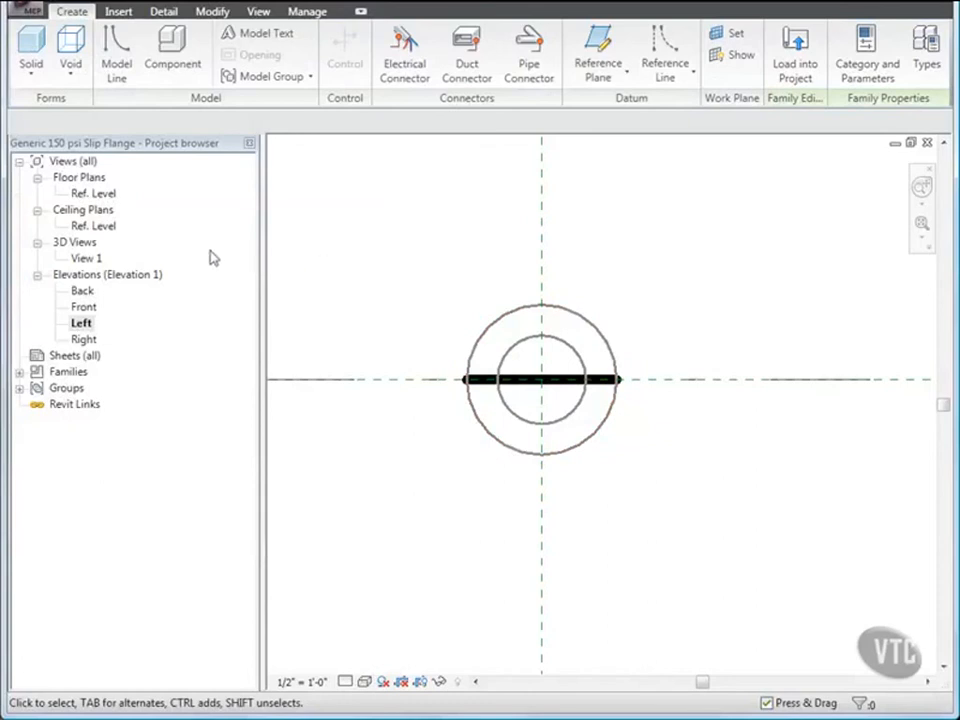
Open 3D View 1 and display it at 6" = 1'-0" scale in Wireframe style.
double_click(87, 259)
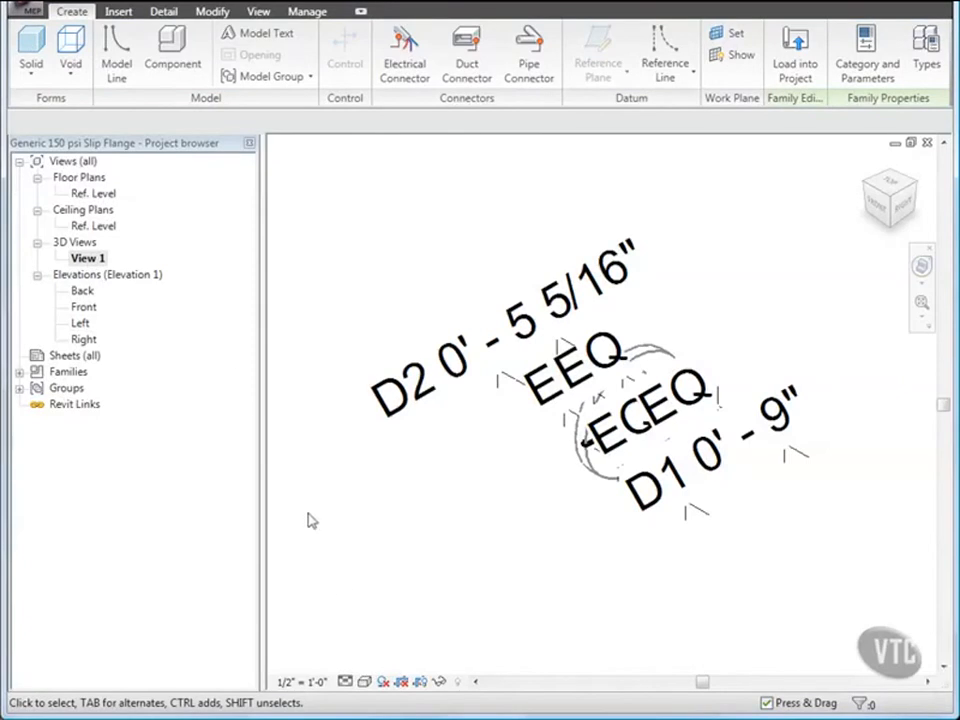
click(306, 682)
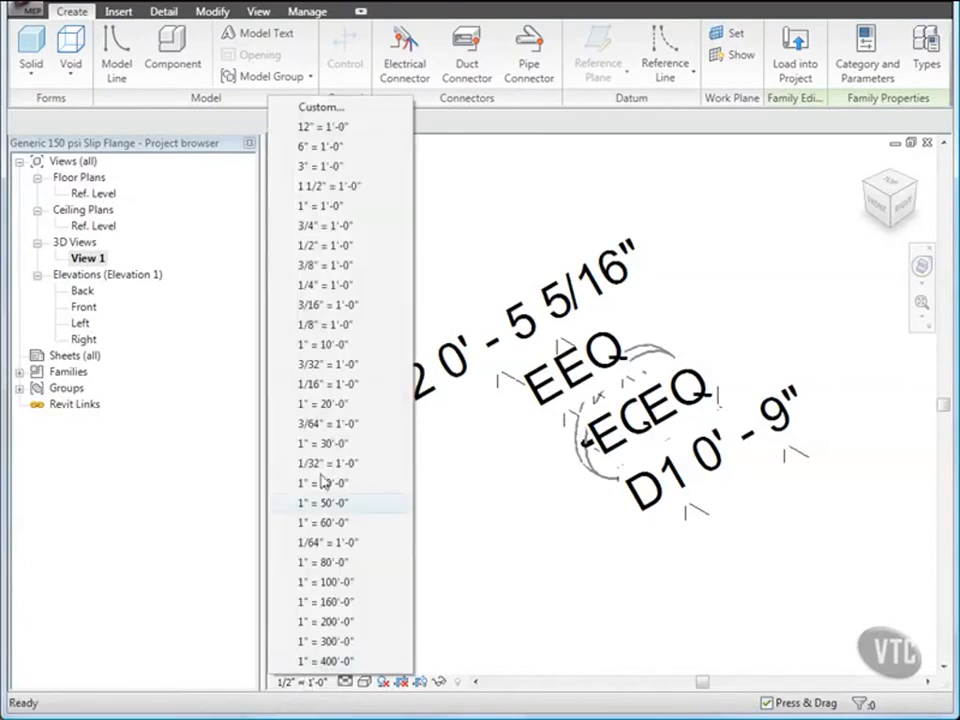
click(321, 149)
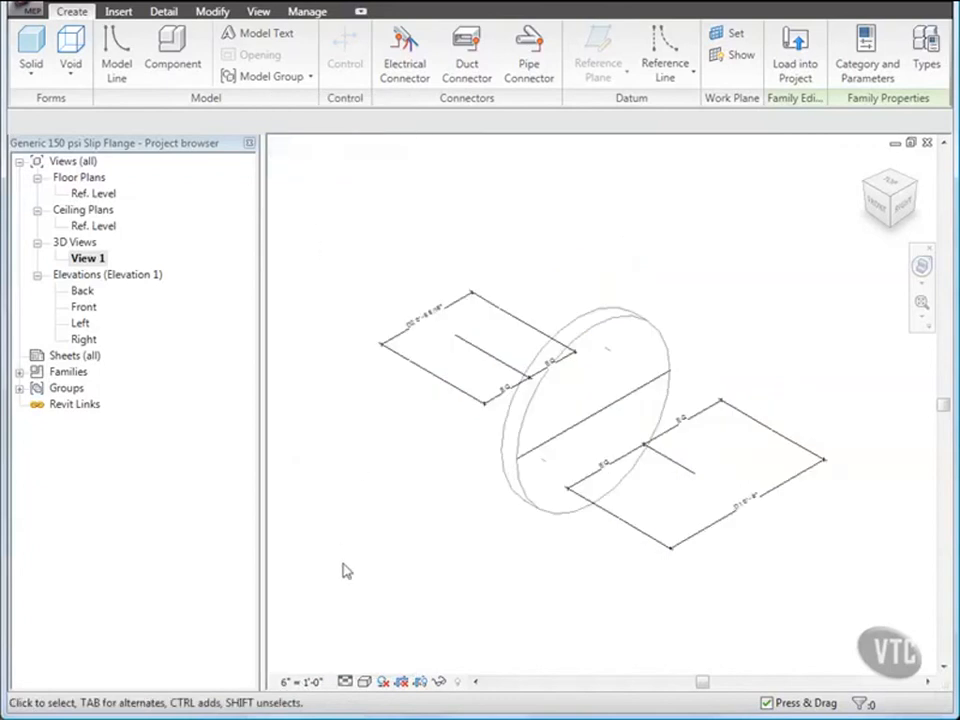
click(365, 683)
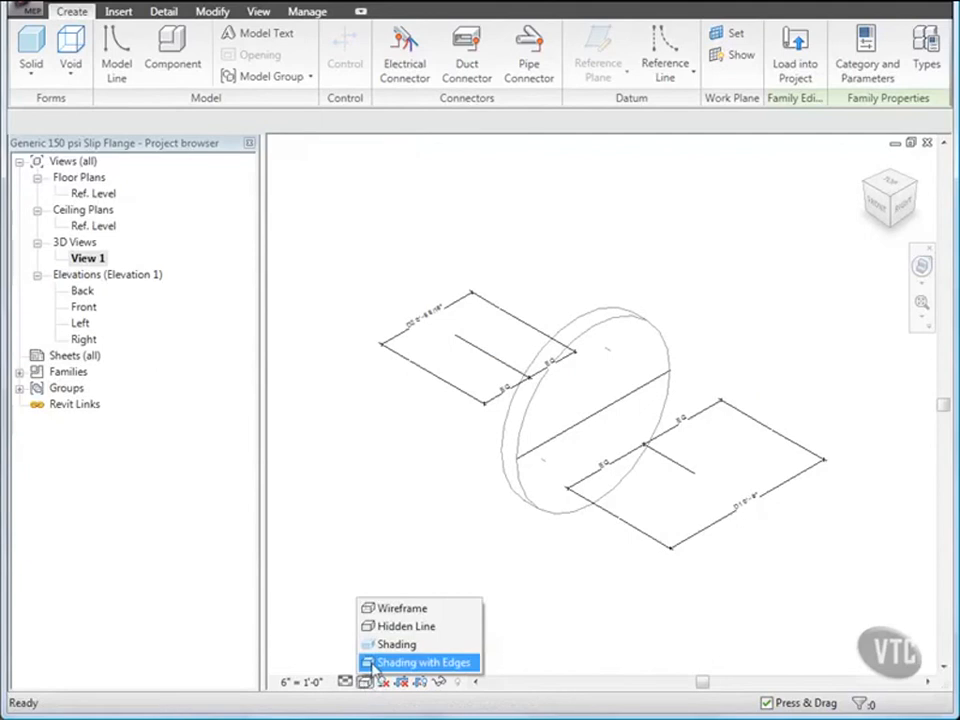
click(401, 610)
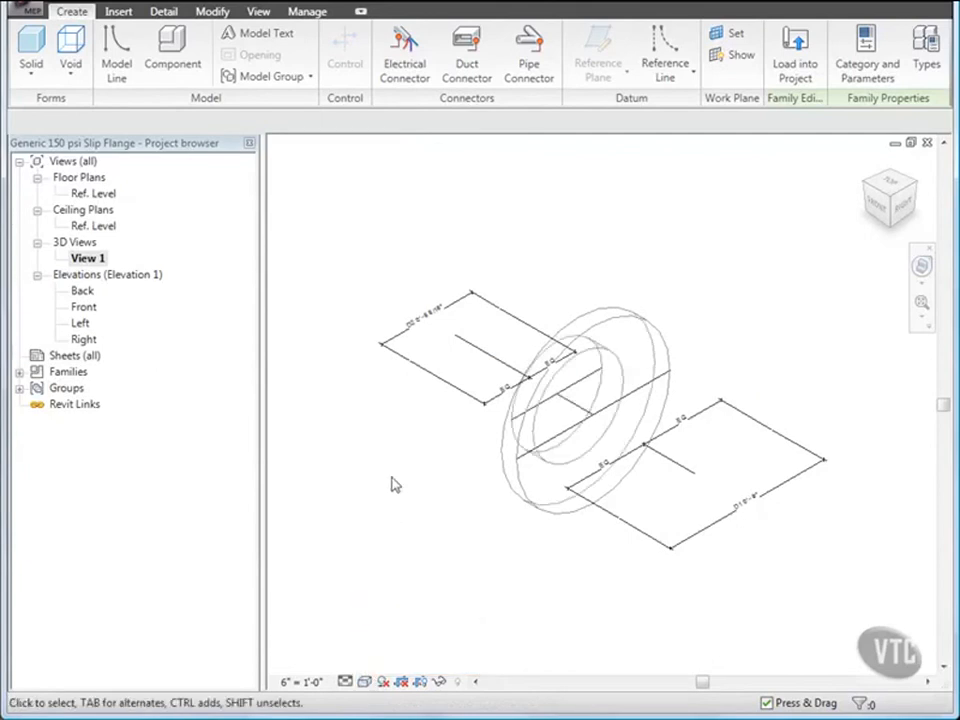
Place a pipe connector with system type Fitting on the flange's hub-side face.
shift+middle_drag(393, 485, 585, 560)
scroll(578, 519, up, 2)
scroll(581, 553, up, 1)
middle_drag(575, 515, 568, 532)
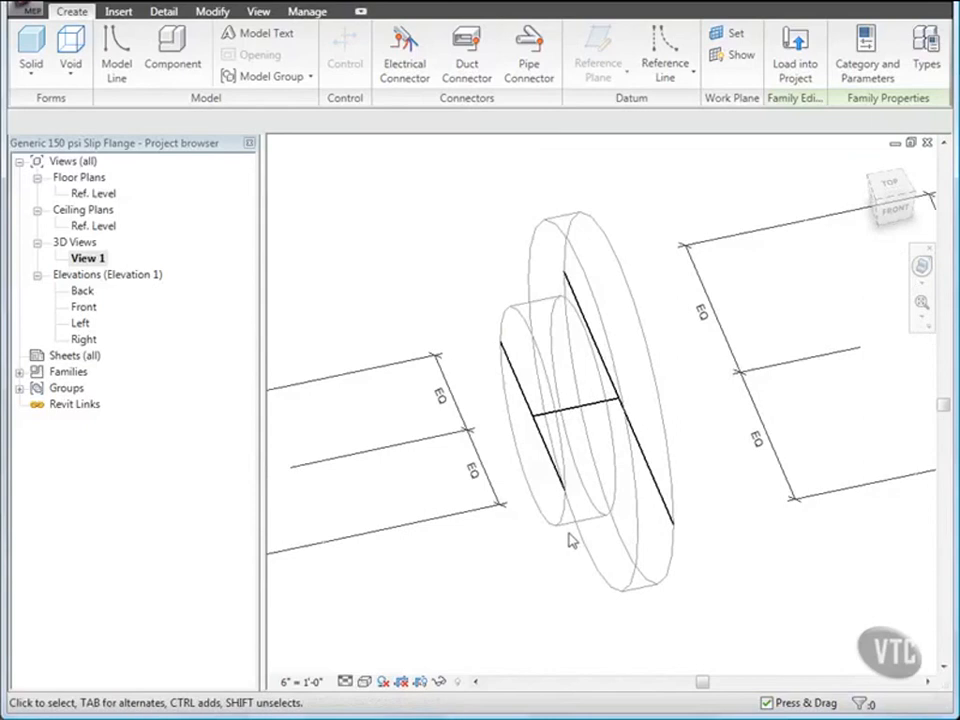
click(529, 50)
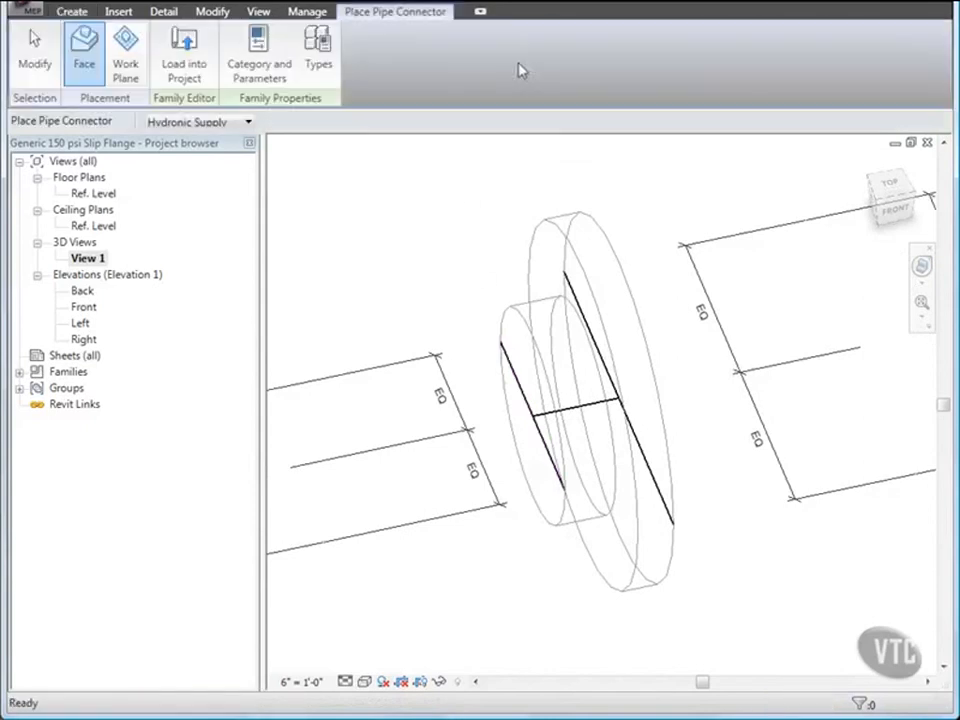
click(210, 124)
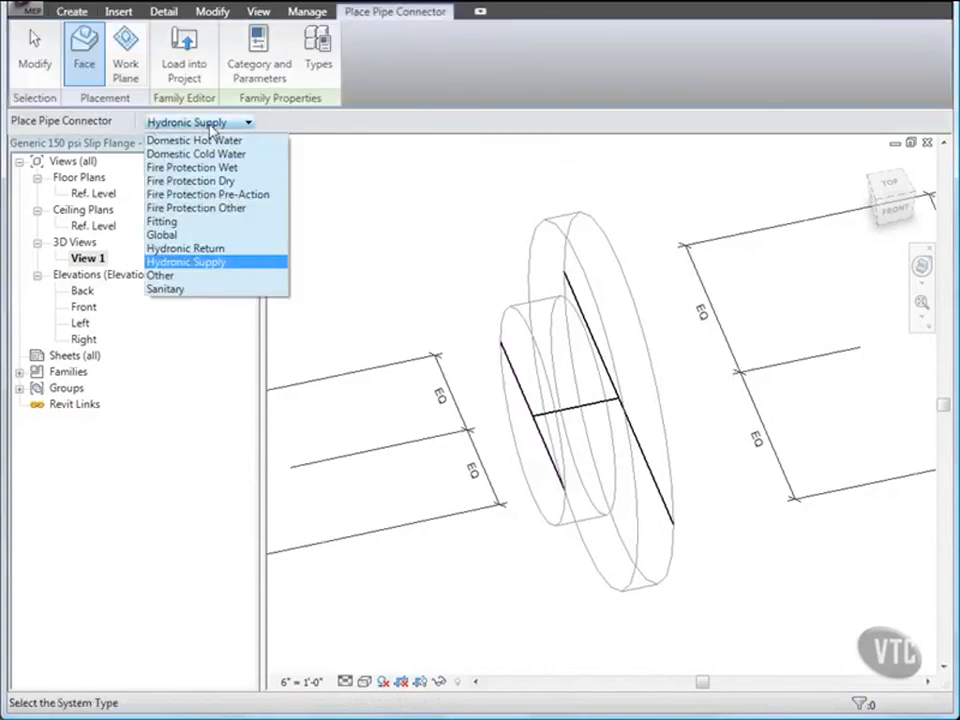
click(178, 221)
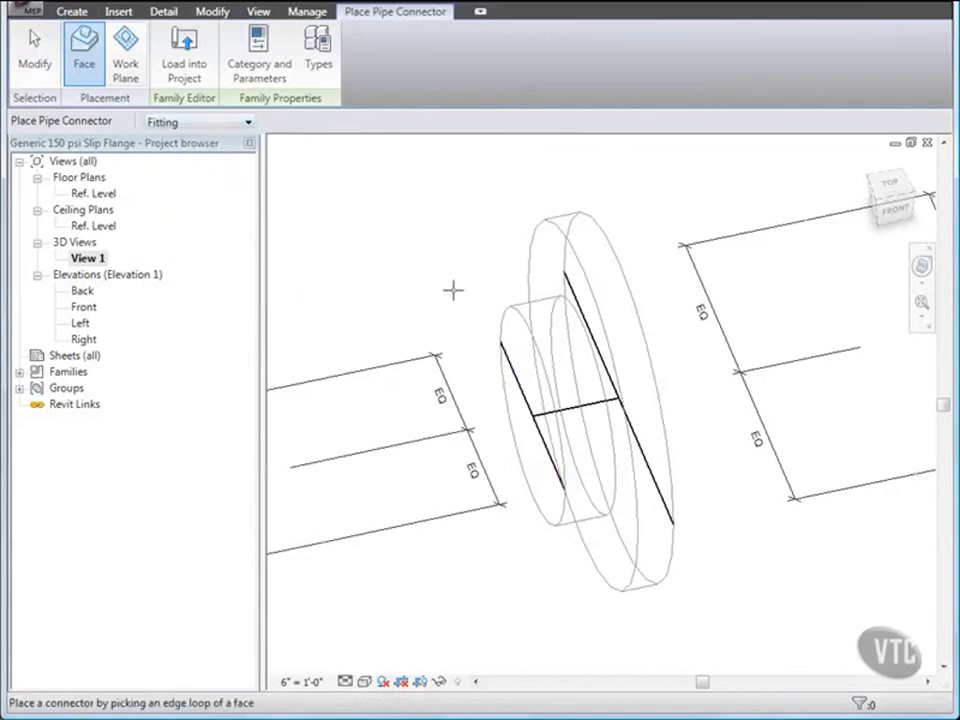
click(585, 285)
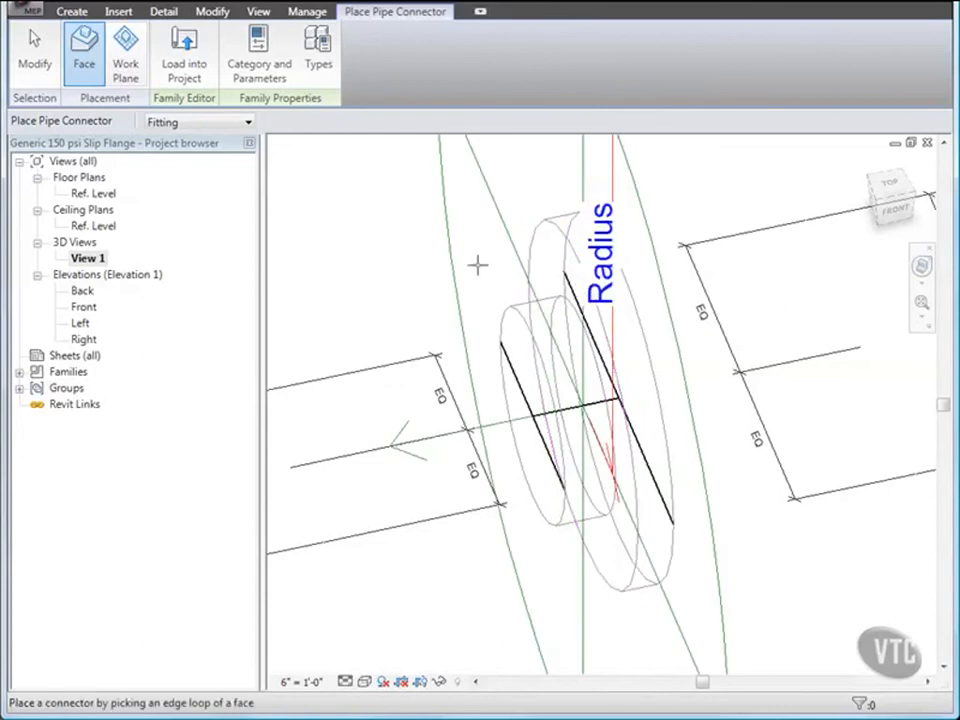
click(34, 58)
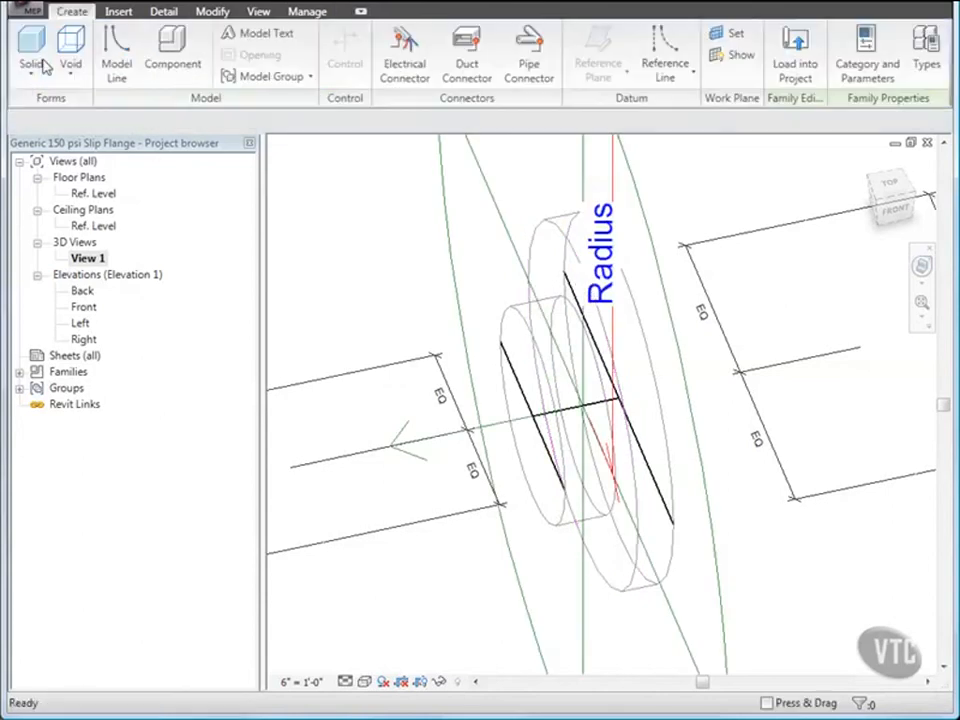
Set the radius of the connector on the hub side to 5".
click(454, 287)
scroll(418, 292, down, 1)
middle_drag(428, 298, 469, 332)
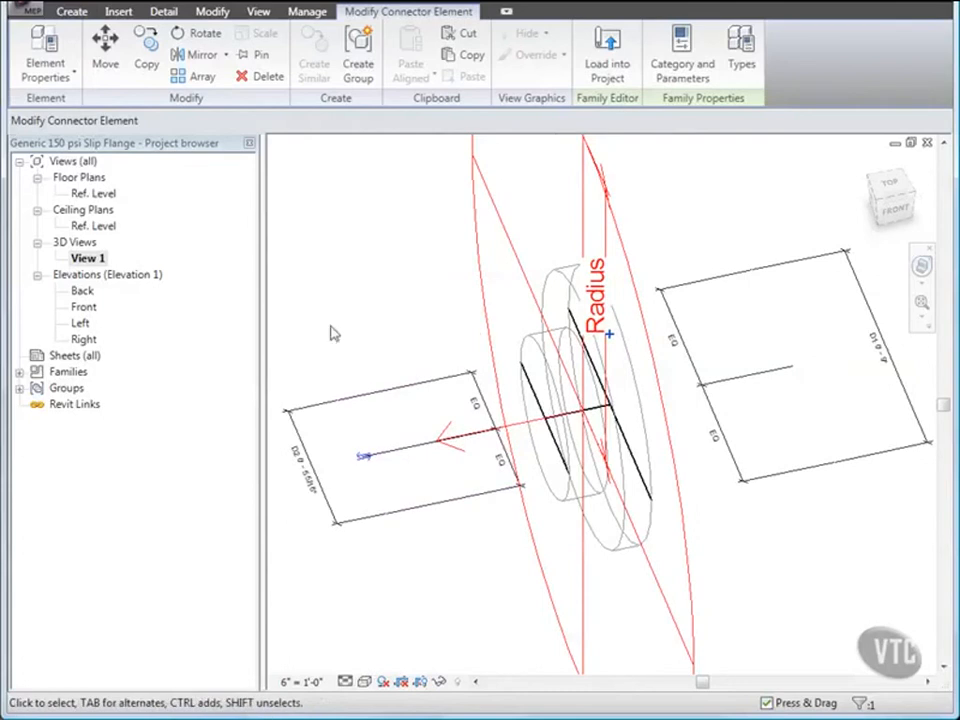
click(45, 48)
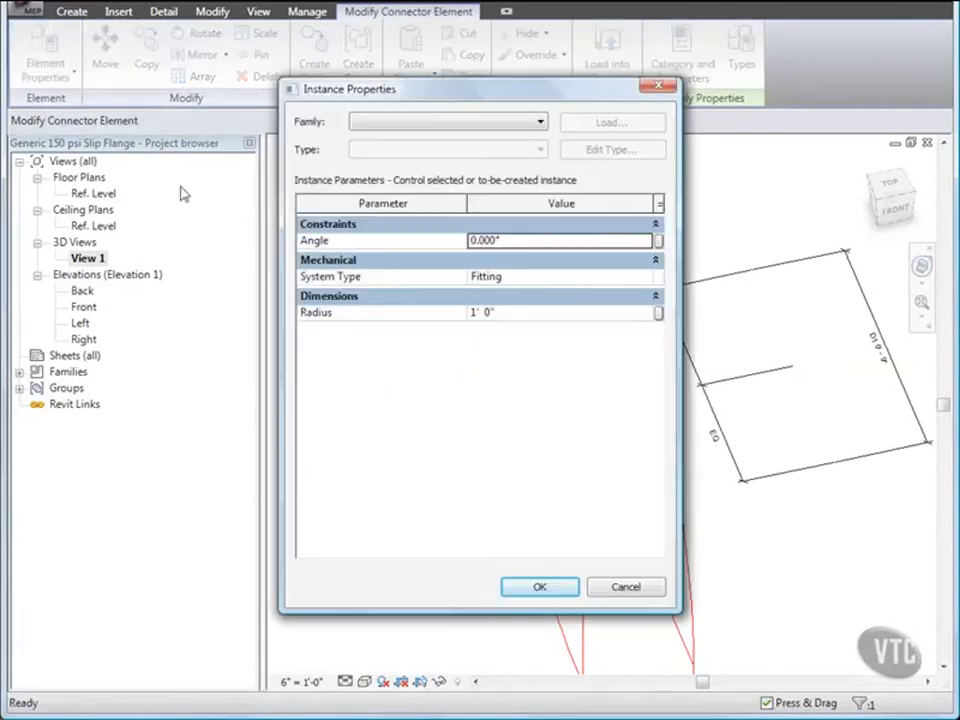
click(491, 313)
drag(489, 313, 427, 318)
text(5")
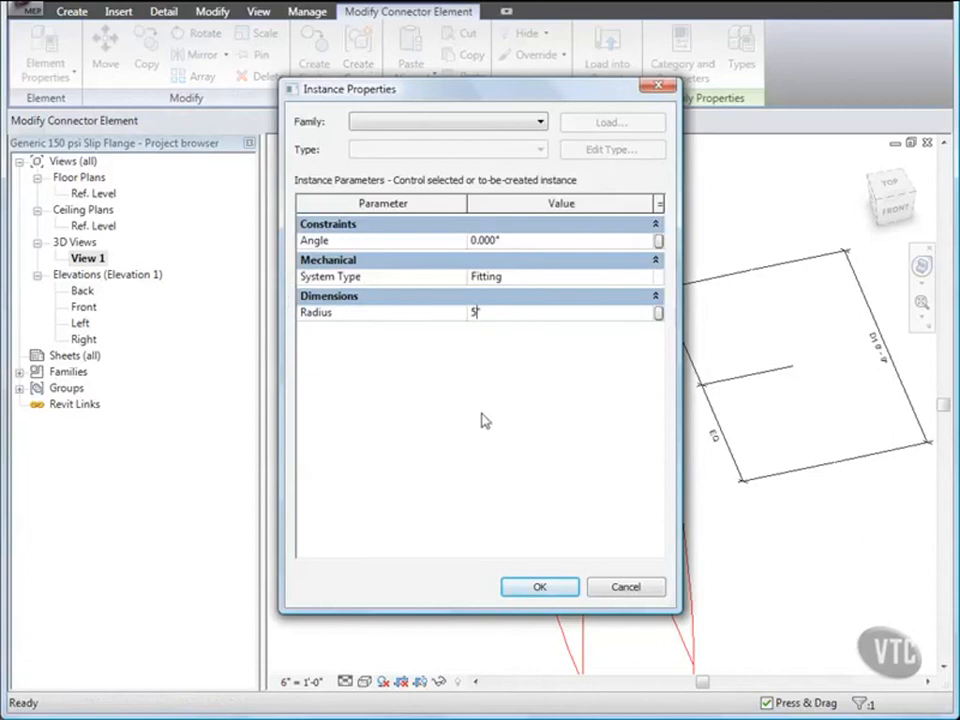
click(540, 587)
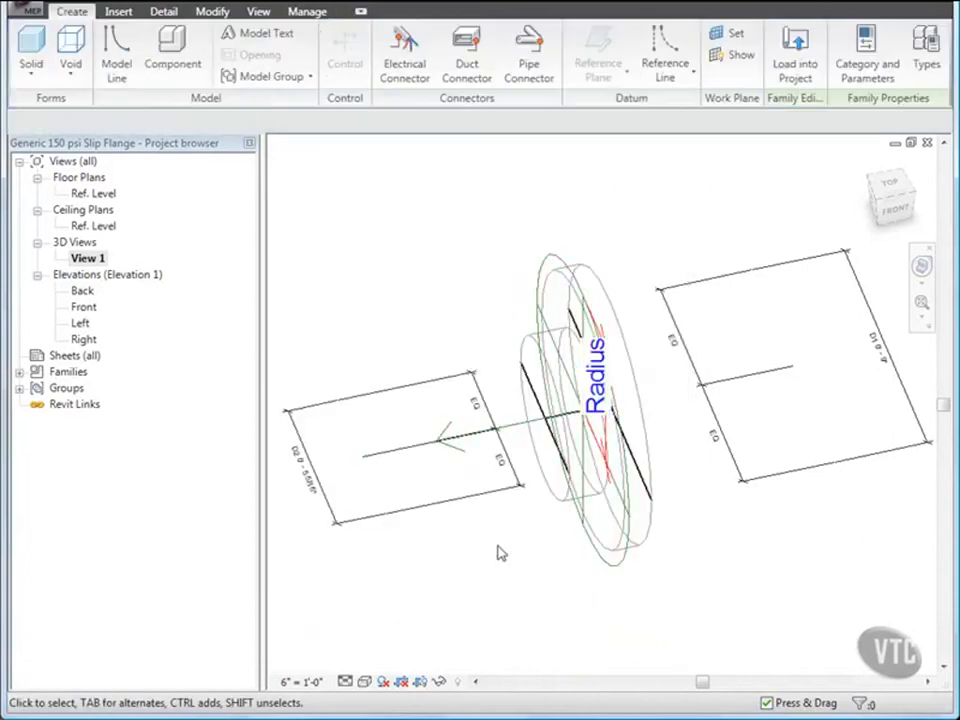
Place a second Fitting pipe connector on the flange's outer face and flip its direction toward the hub side.
click(520, 80)
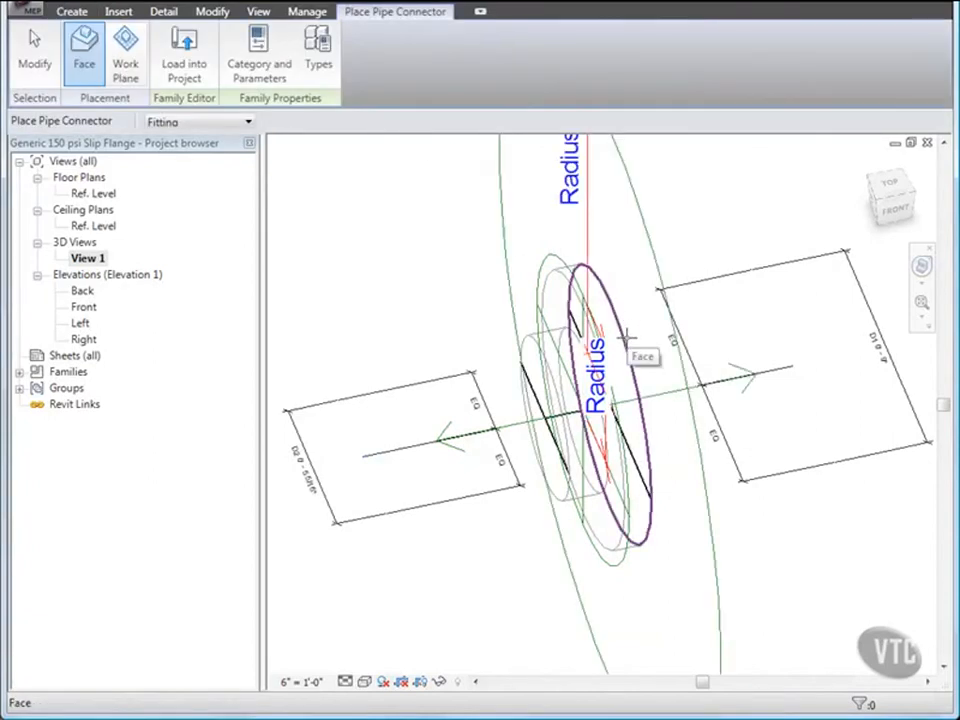
click(35, 50)
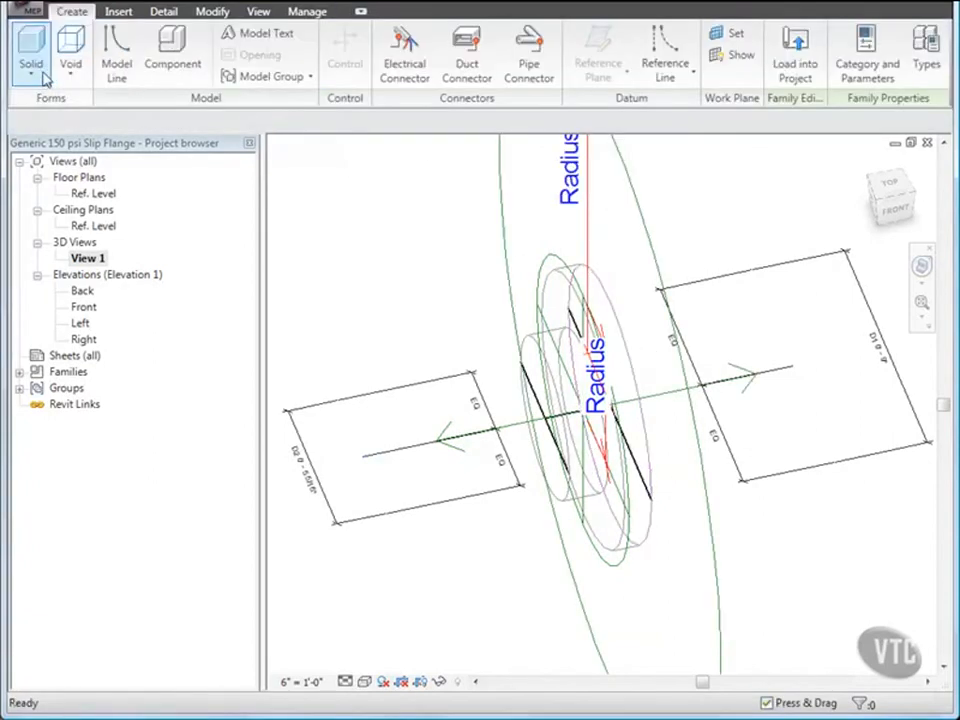
click(642, 276)
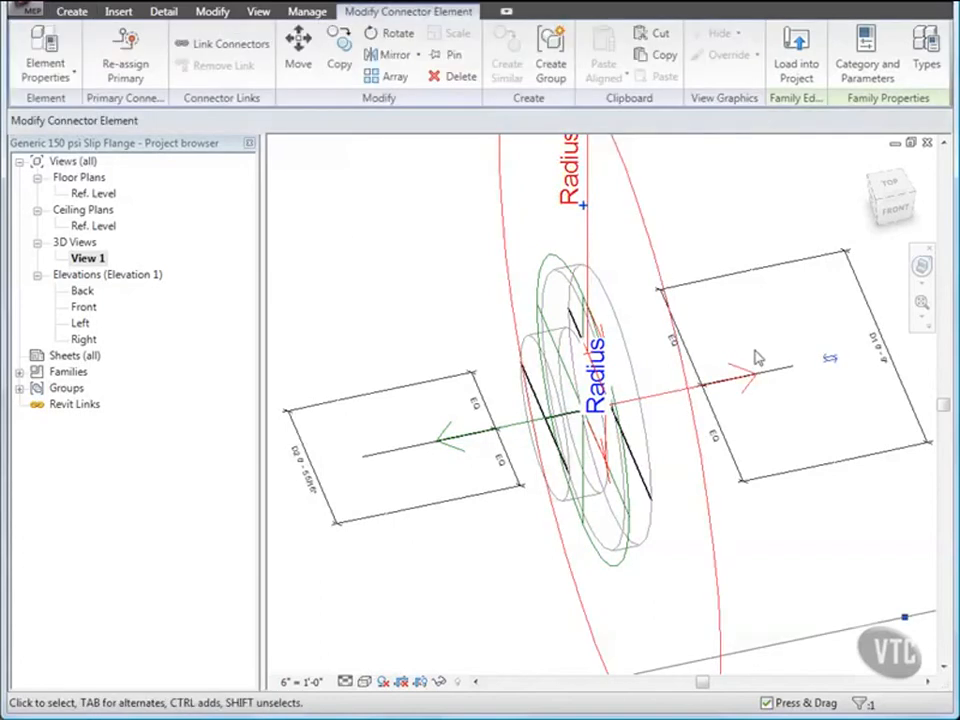
click(834, 362)
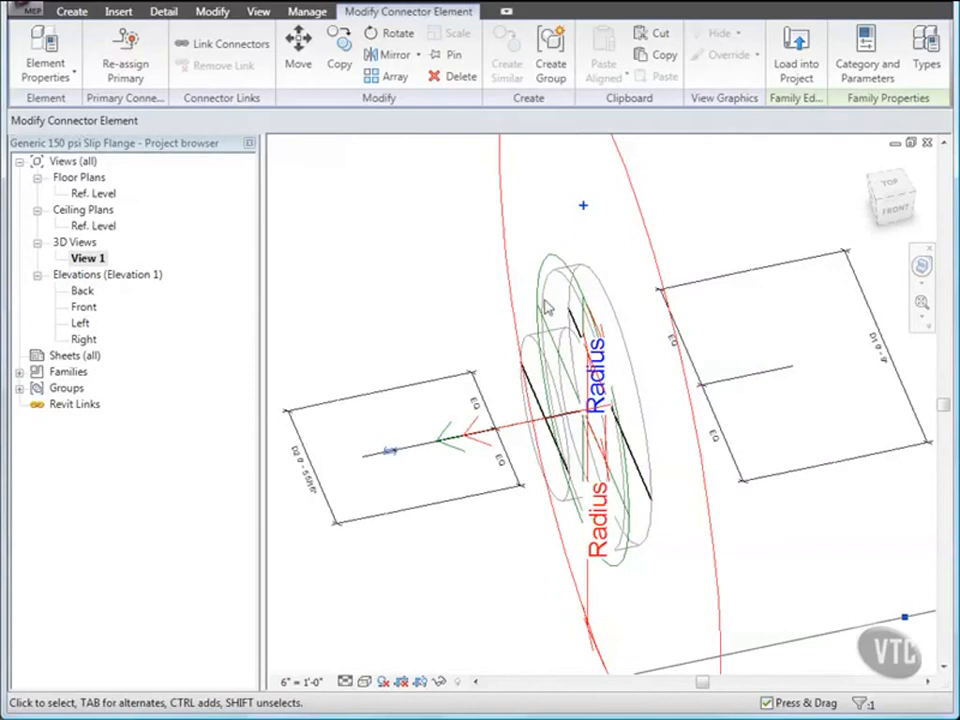
Link the hub-side pipe connector with the connector on the flange's outer face.
click(552, 258)
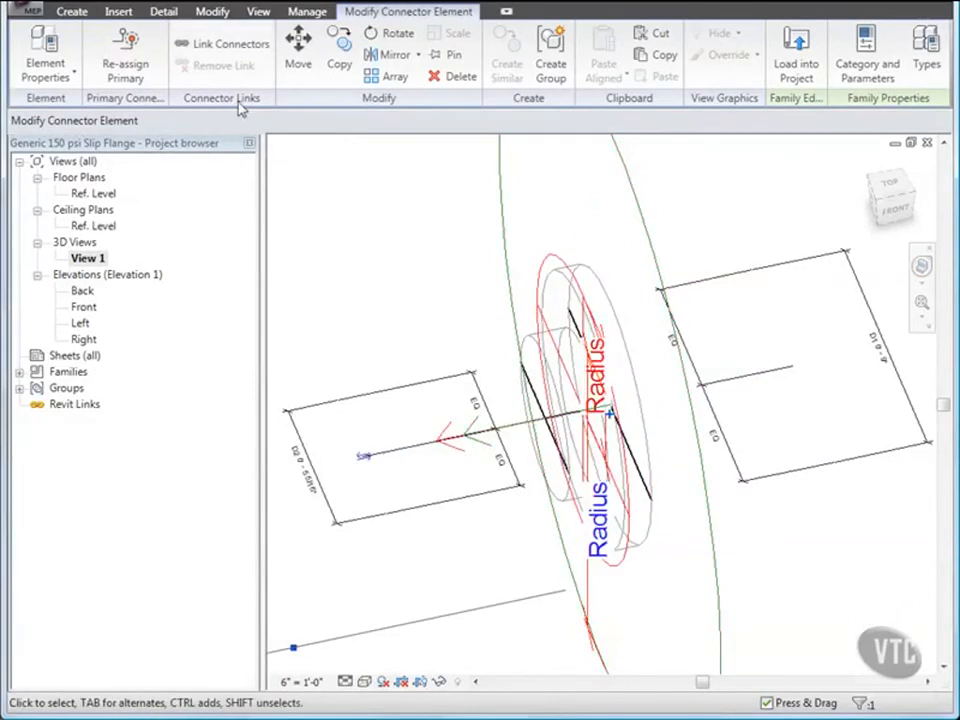
key(Escape)
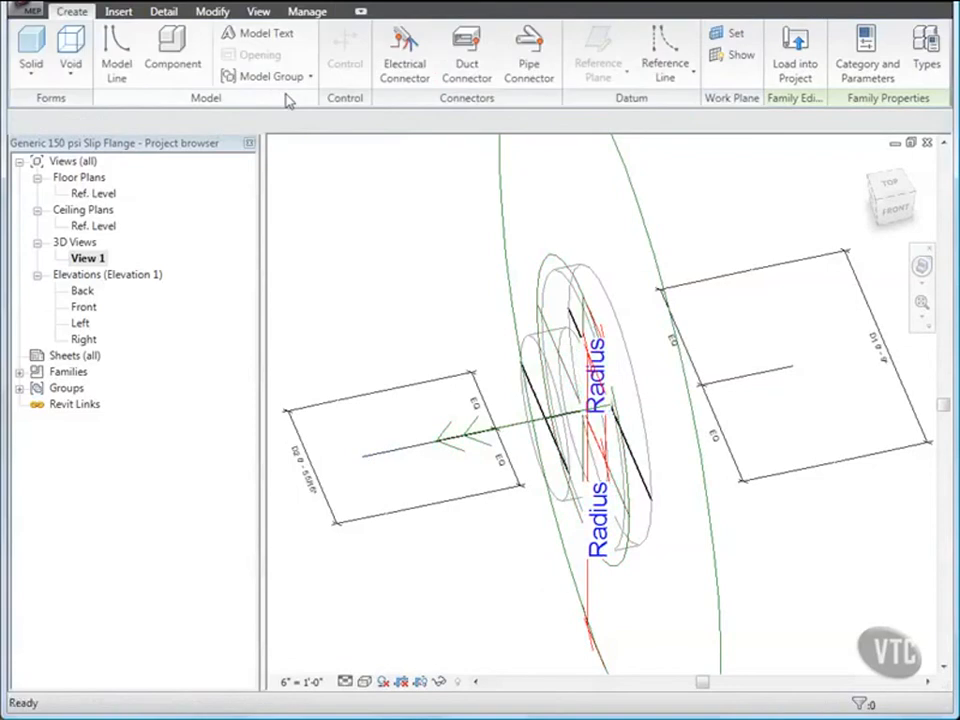
click(505, 226)
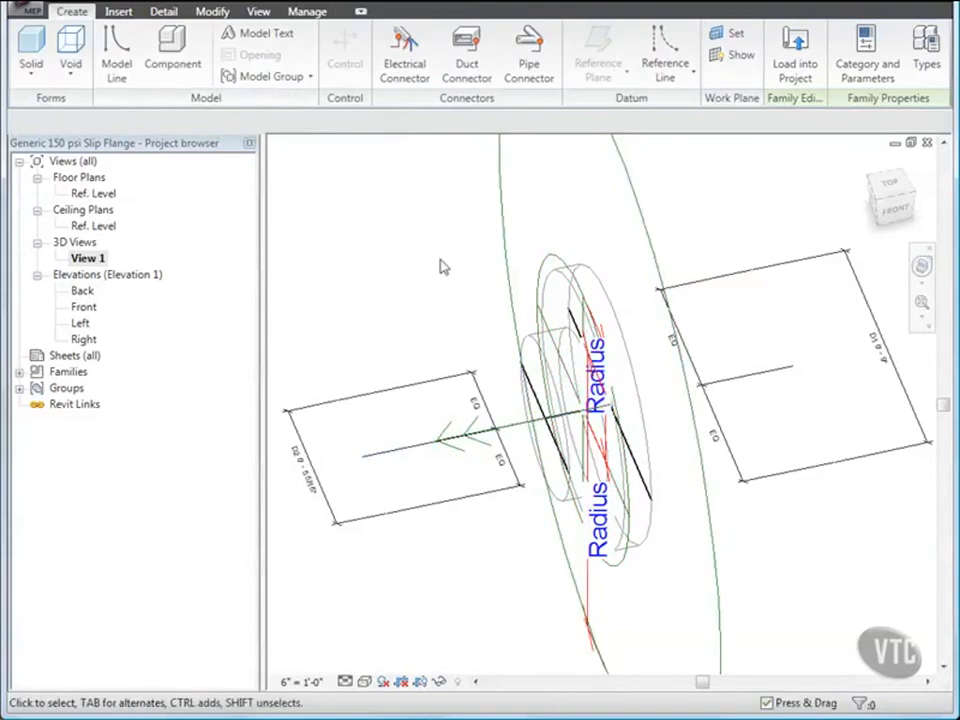
Associate the Radius property of both pipe connectors with the family parameter NR.
click(509, 260)
click(542, 265)
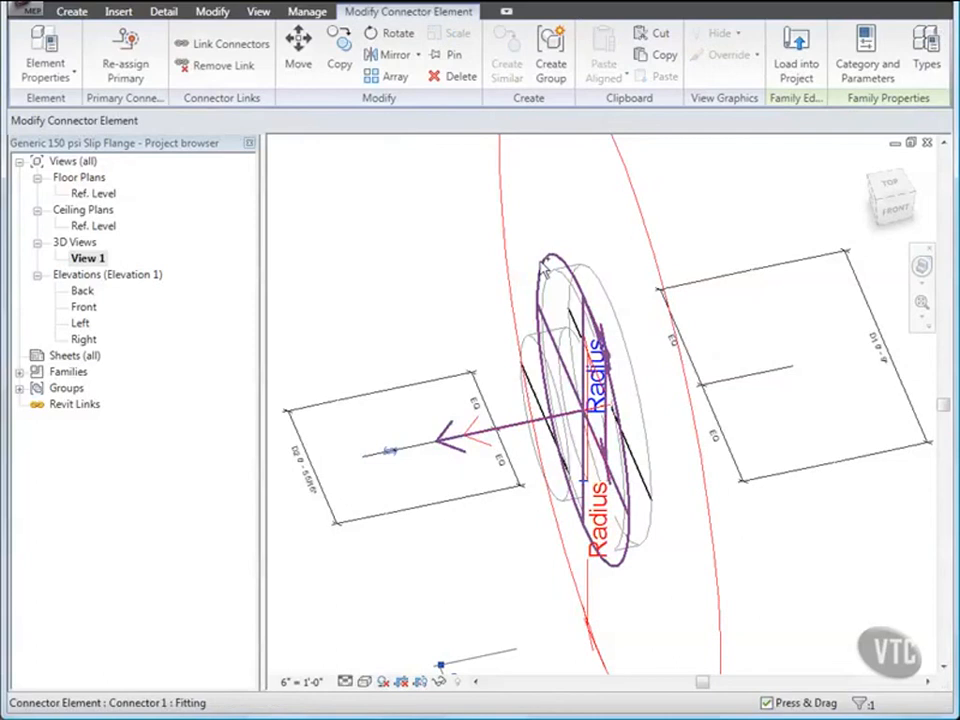
ctrl+click(541, 262)
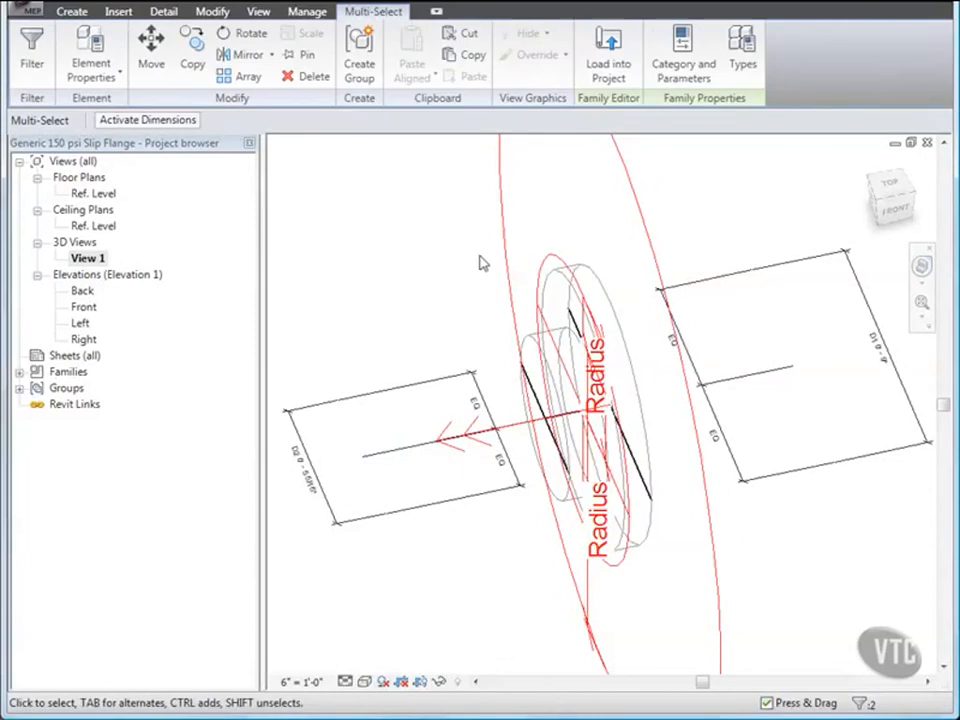
click(91, 60)
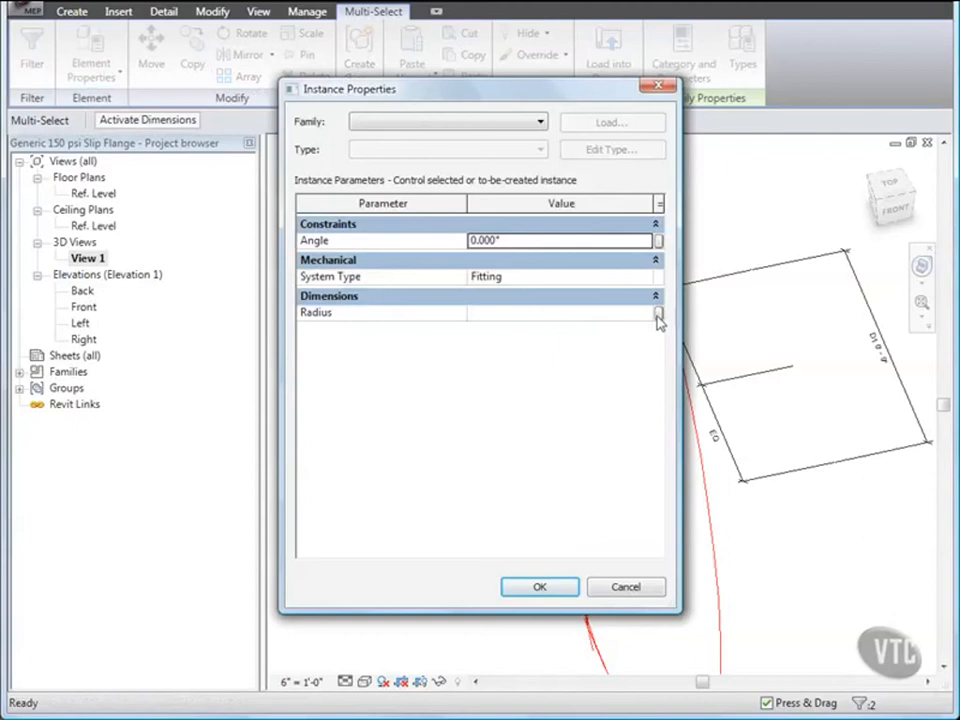
click(659, 314)
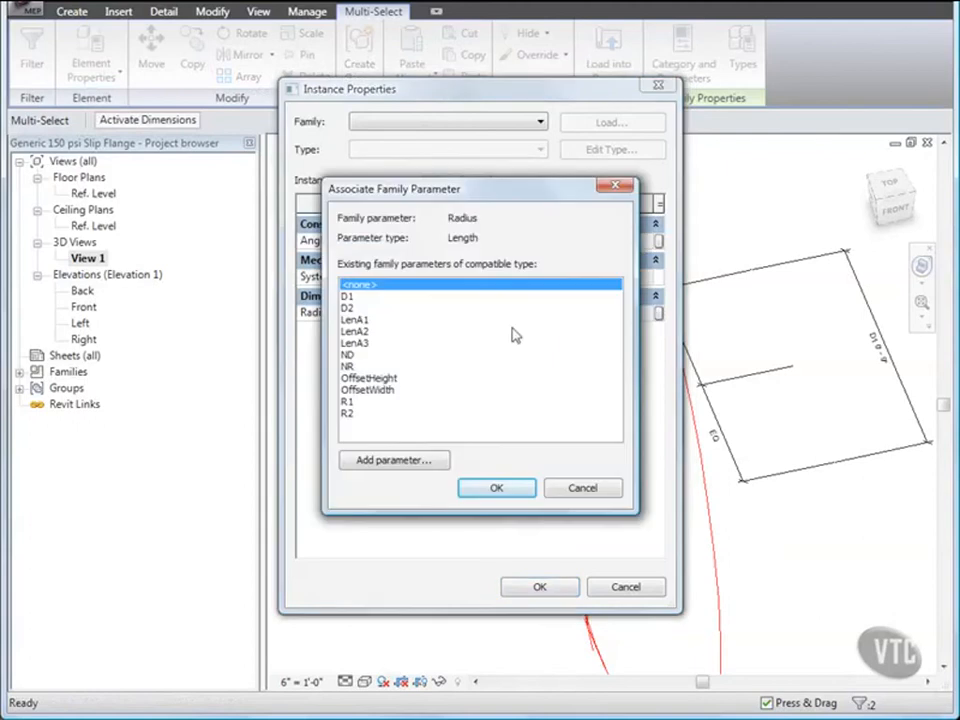
click(349, 367)
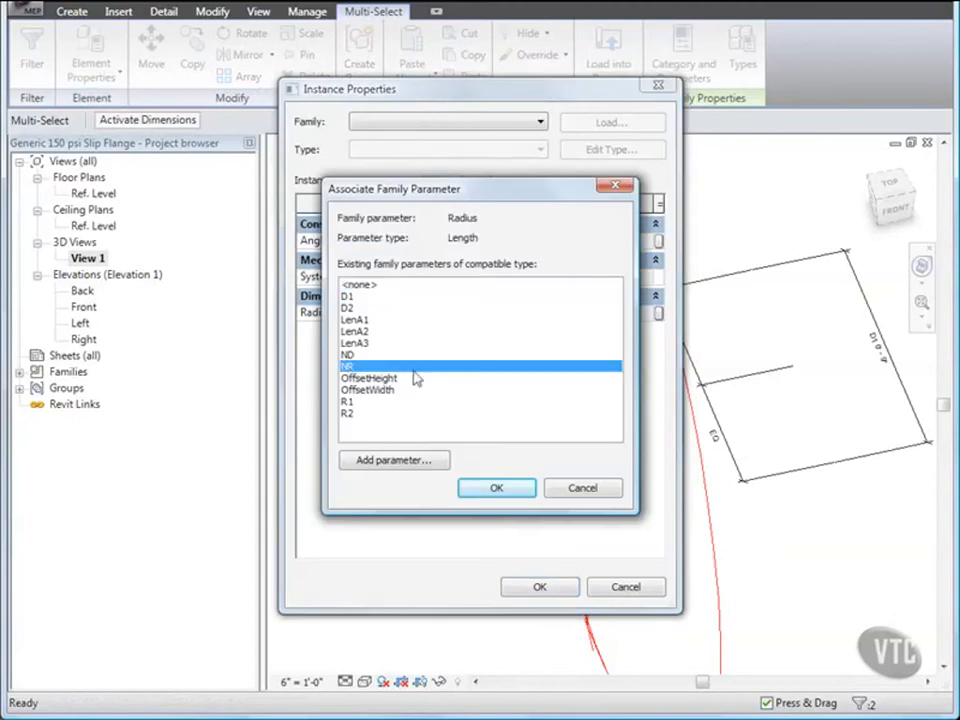
click(497, 488)
click(540, 587)
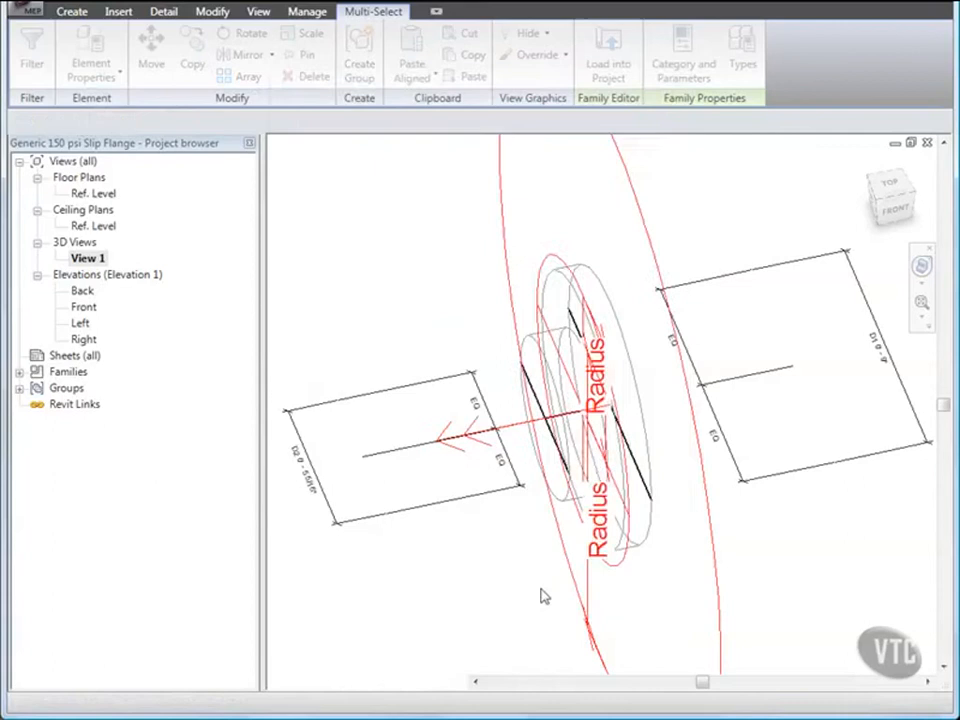
click(463, 596)
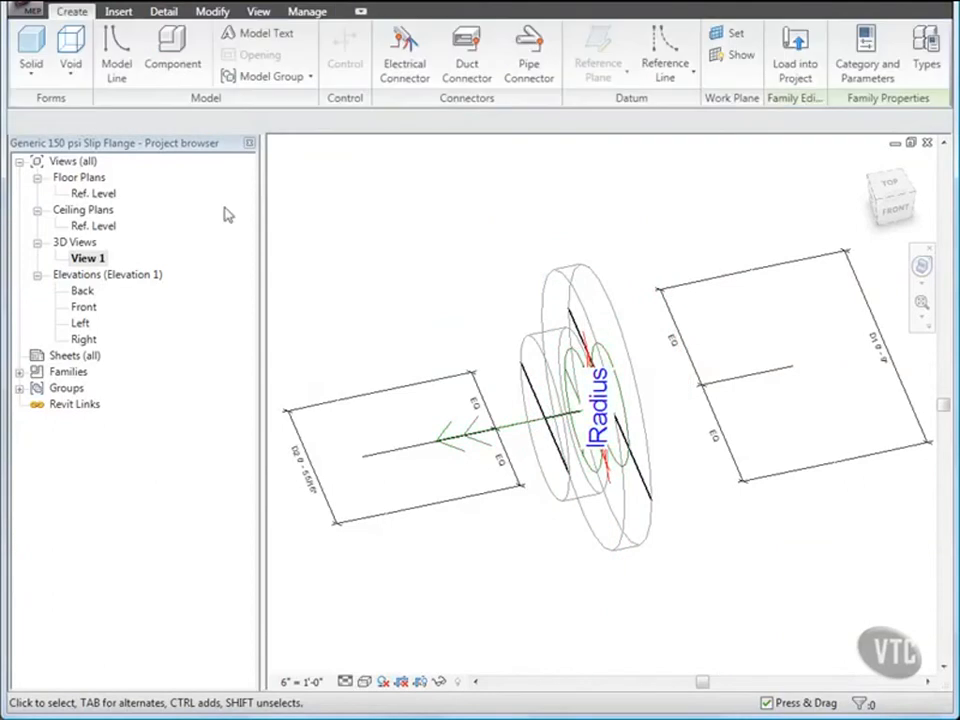
Save the flange family and open the project i Simple Room from the Family Editor folder.
click(17, 14)
click(55, 168)
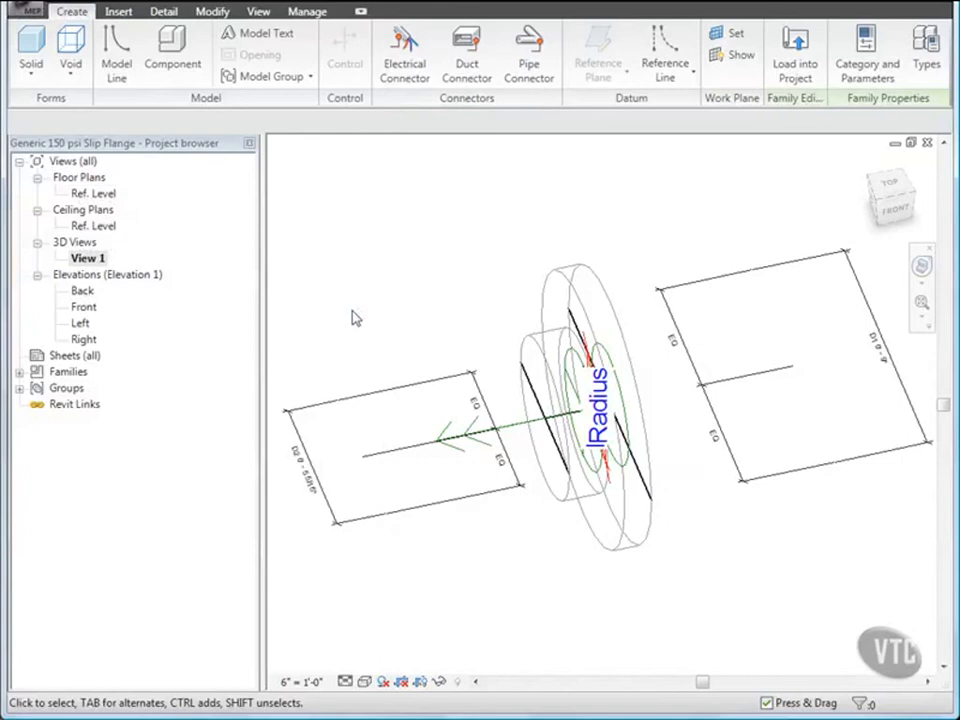
click(17, 12)
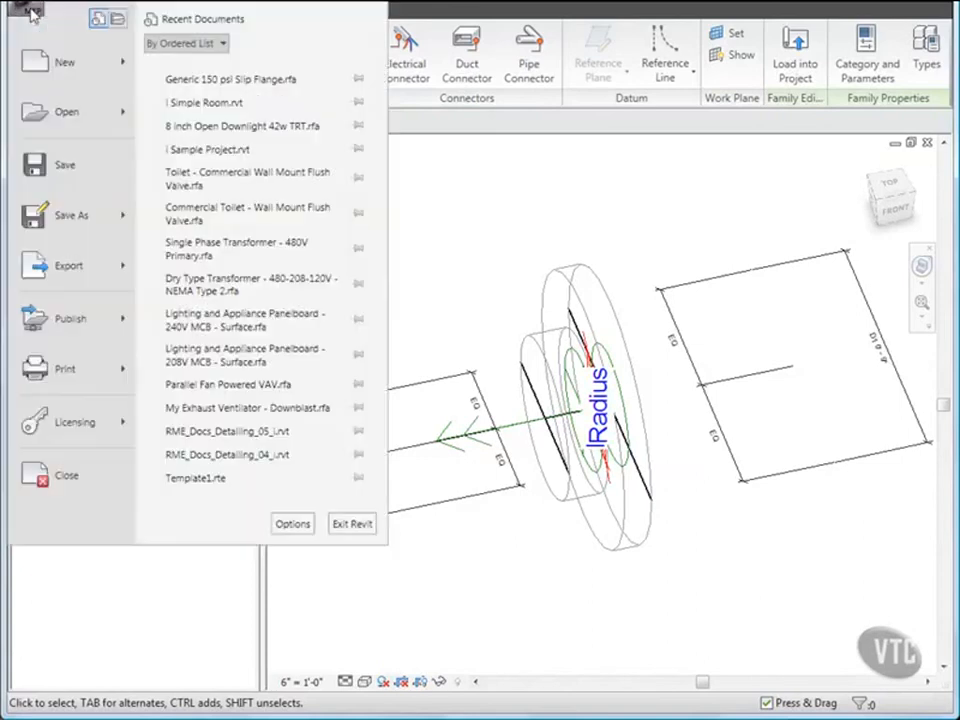
click(55, 117)
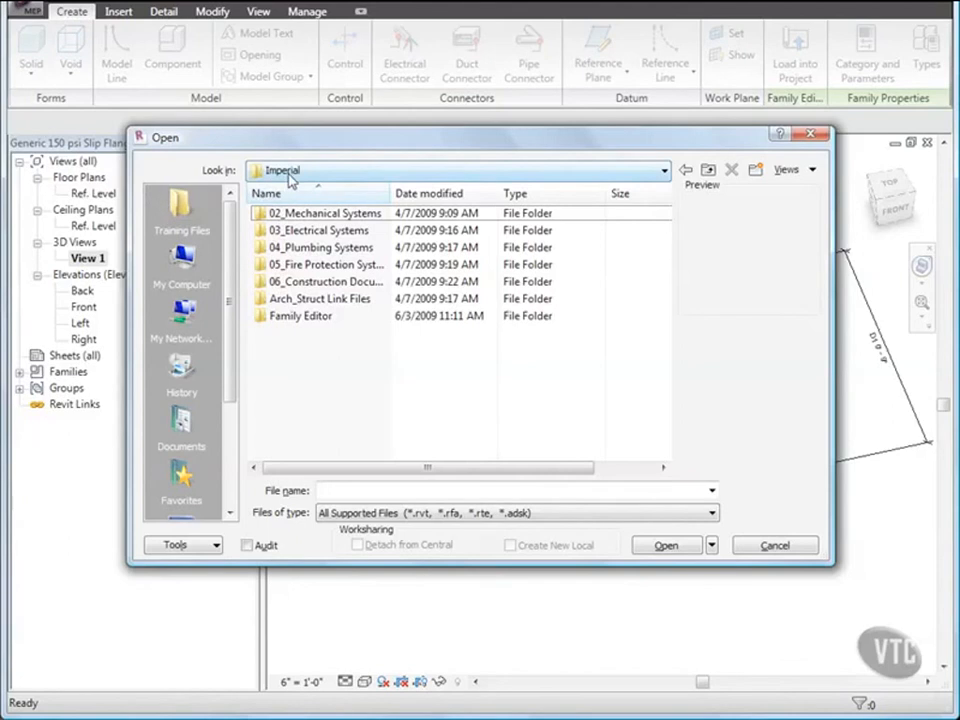
double_click(298, 316)
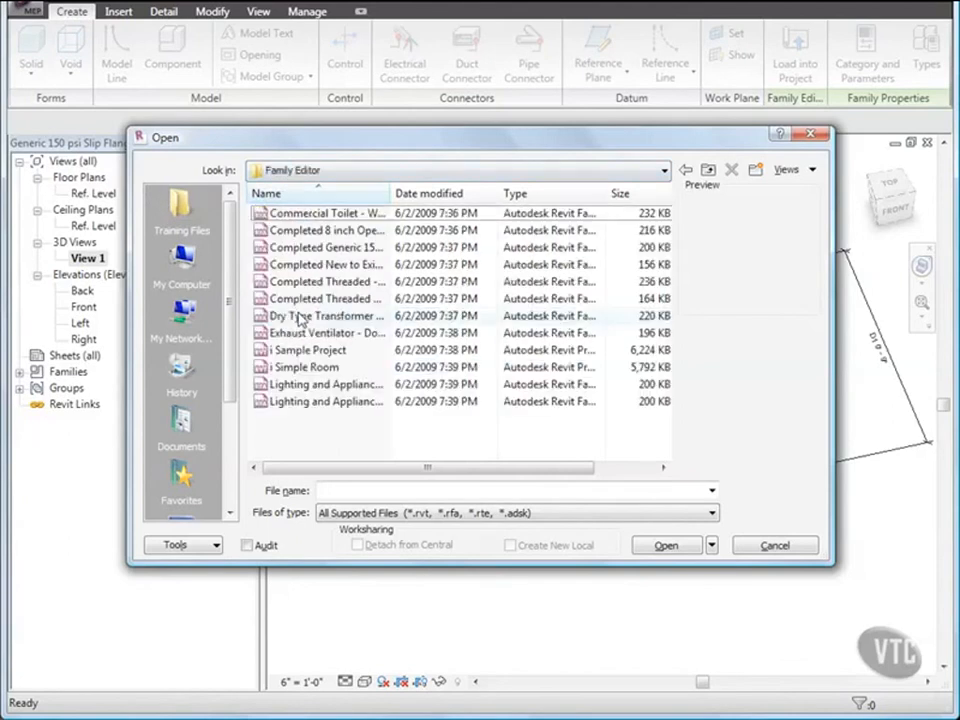
double_click(314, 370)
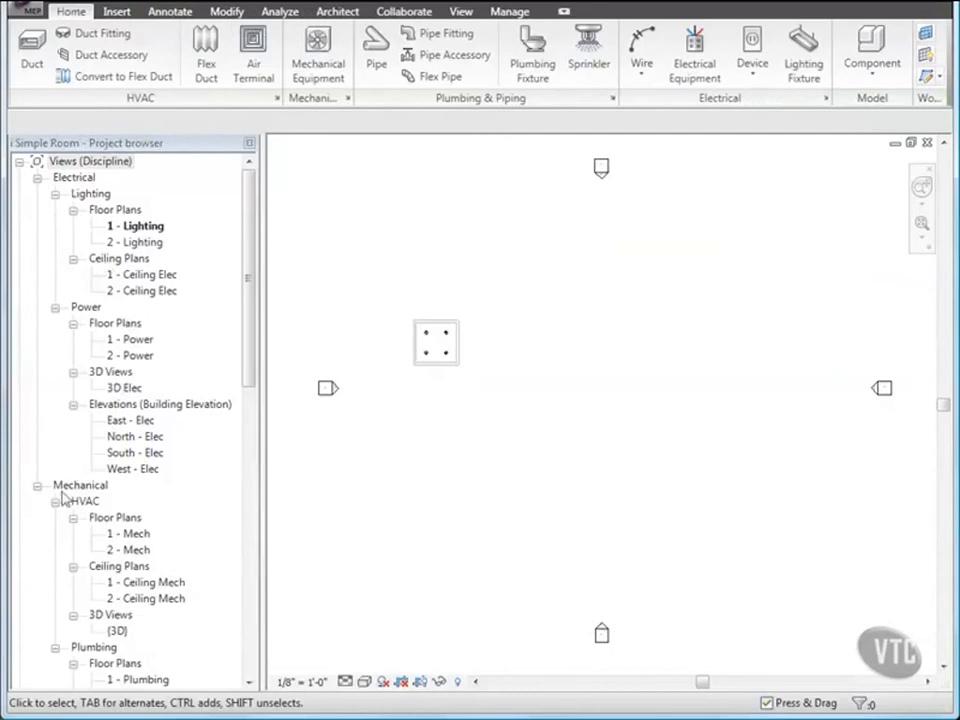
Open the HVAC ceiling plan 1 - Ceiling Mech.
double_click(150, 583)
scroll(381, 330, up, 3)
middle_drag(426, 276, 384, 276)
scroll(383, 351, up, 1)
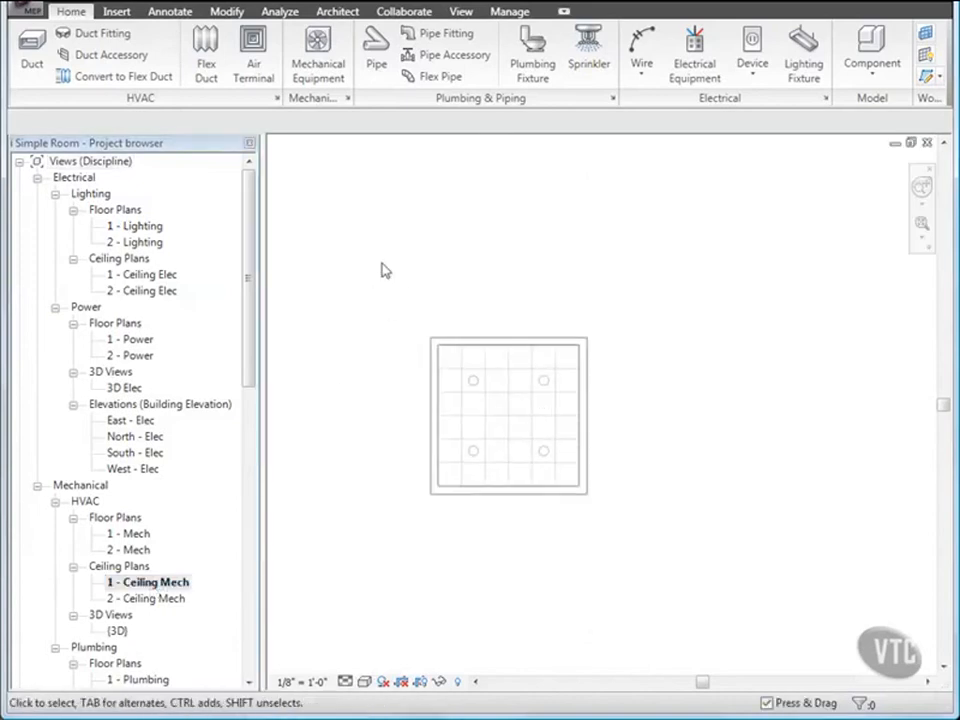
Return to the Generic 150 psi Slip Flange family and load it into the i Simple Room project.
click(460, 11)
click(790, 80)
click(765, 145)
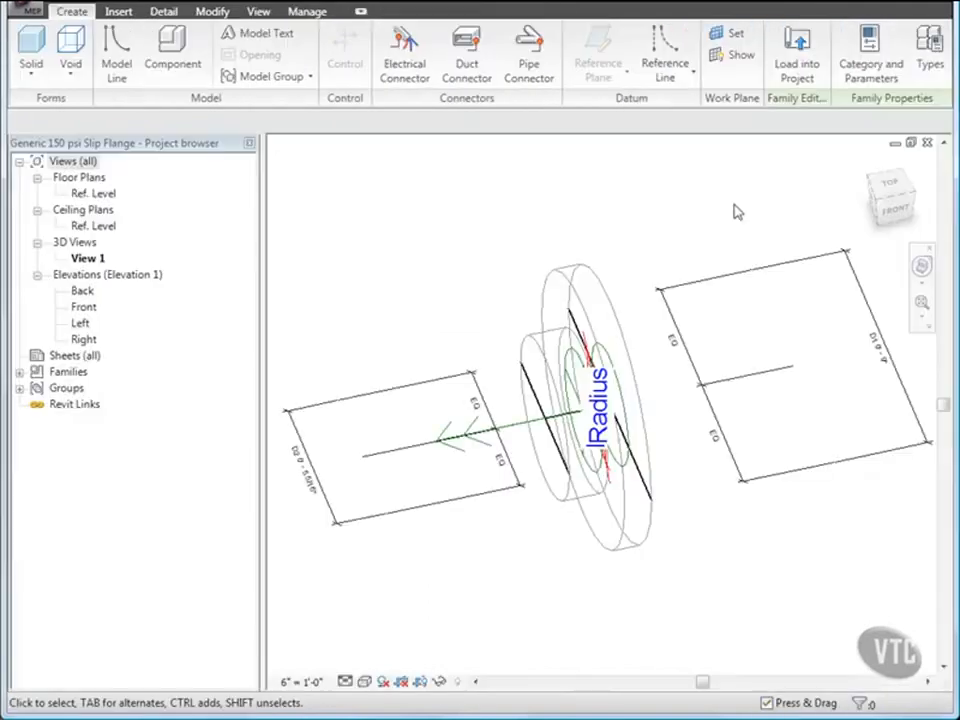
click(797, 86)
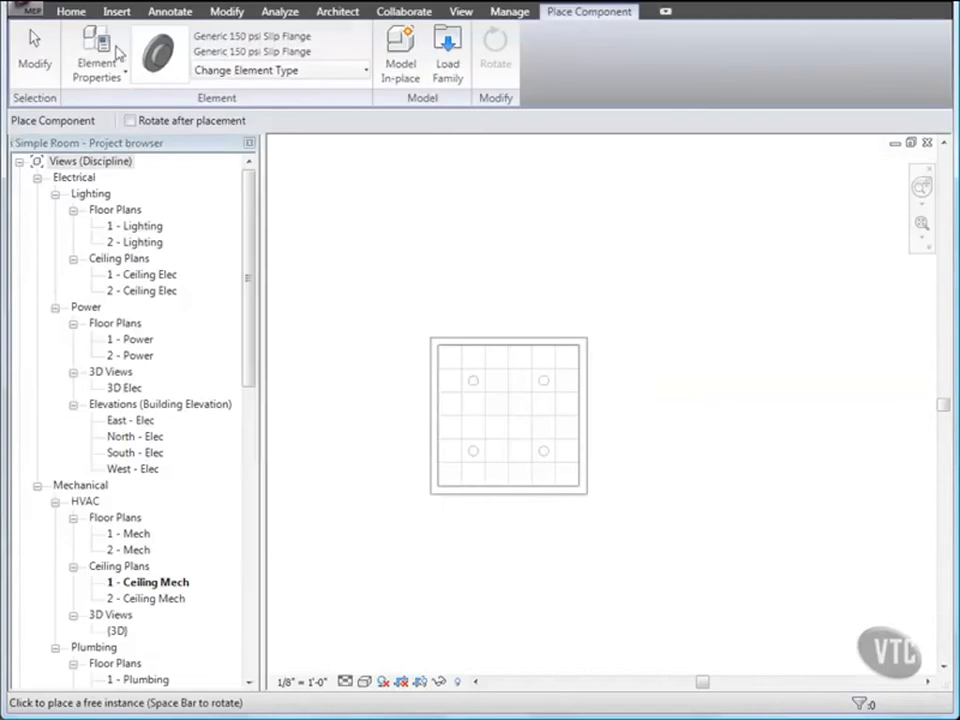
Draw a horizontal 6" pipe at a 9' 0" offset across the middle of the room between the light fixtures.
click(71, 12)
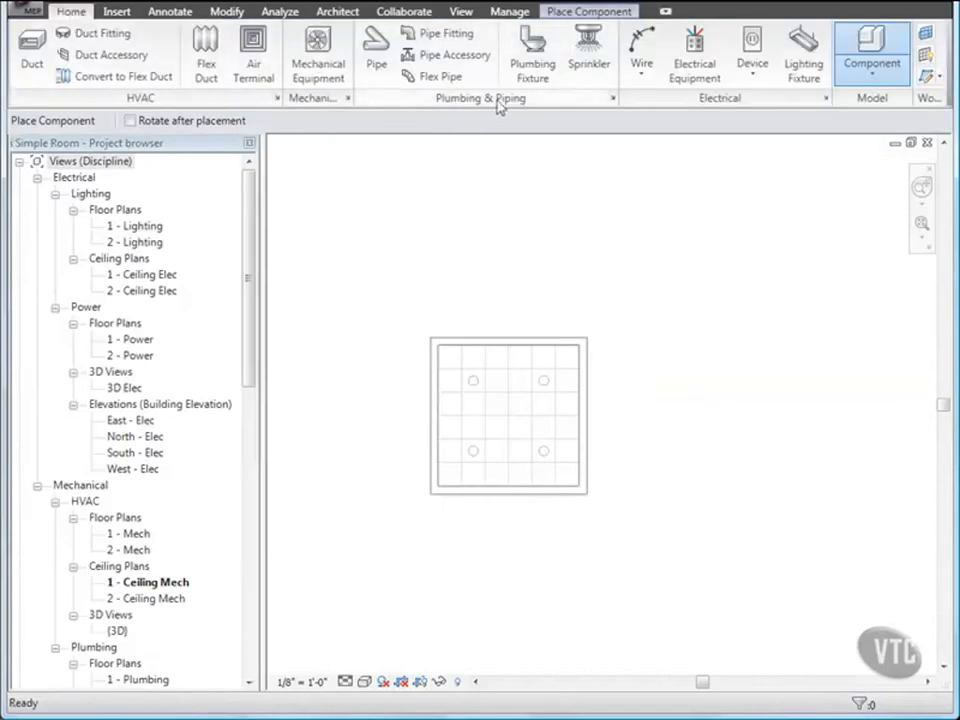
click(379, 63)
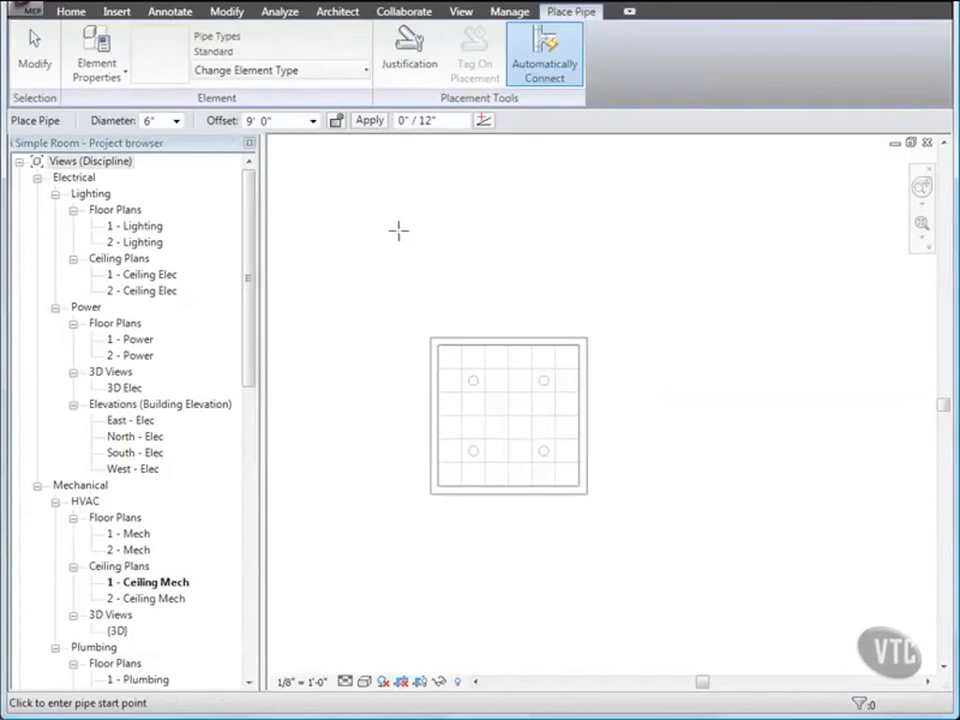
scroll(480, 411, up, 2)
scroll(480, 410, up, 2)
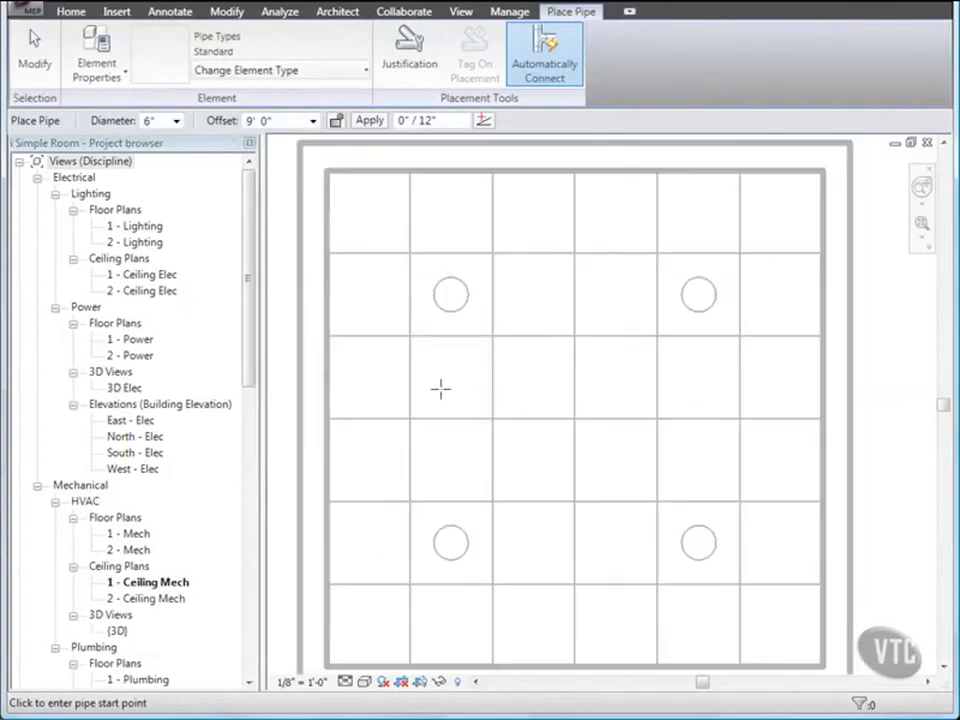
click(438, 389)
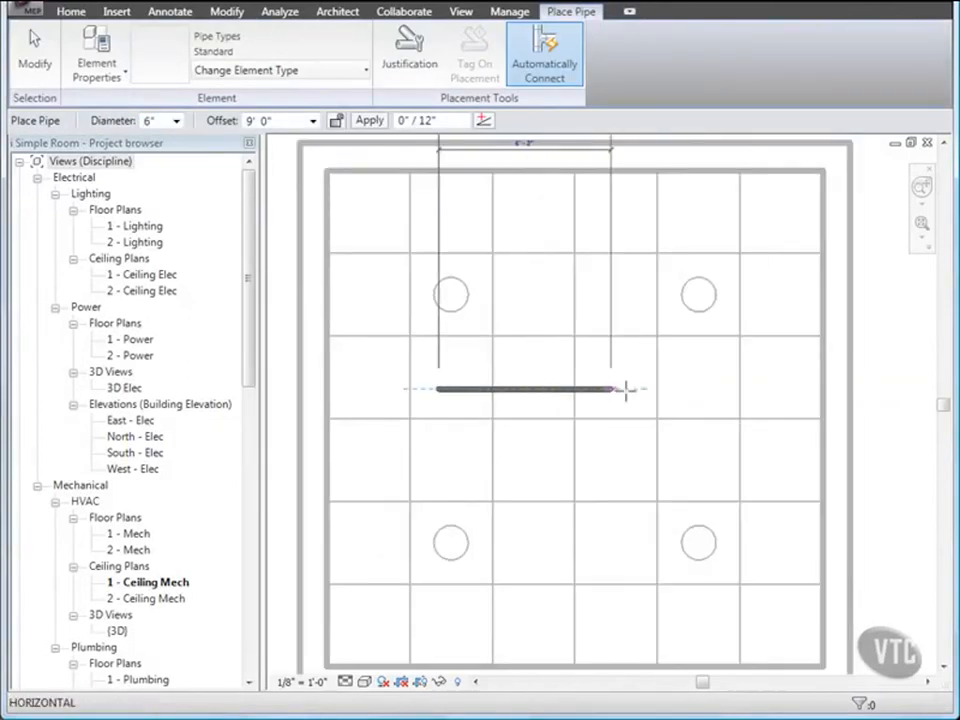
click(718, 389)
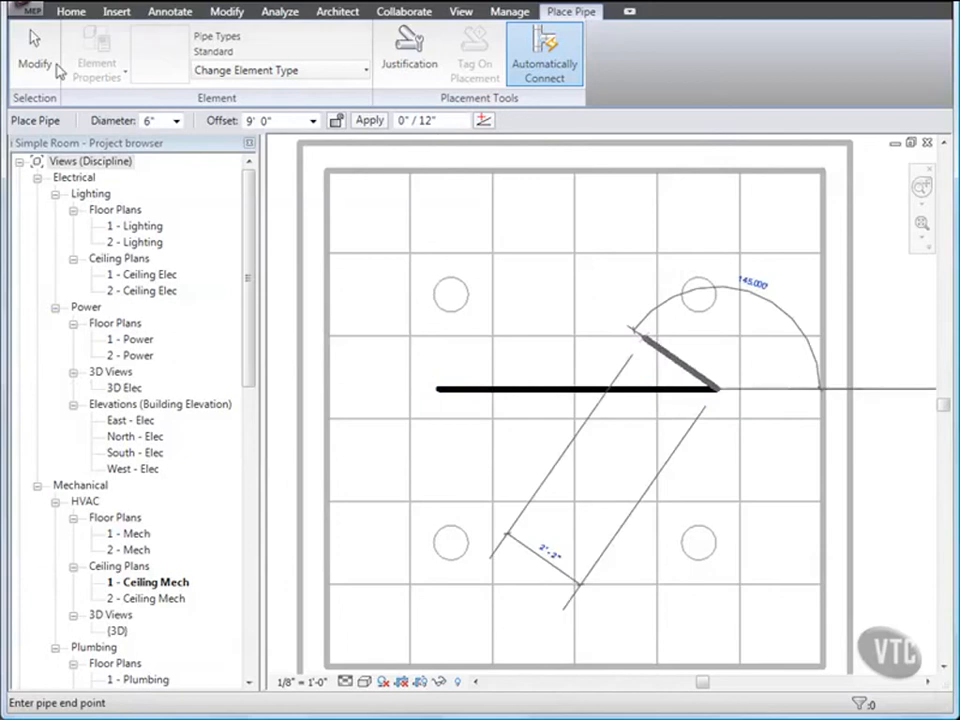
click(33, 60)
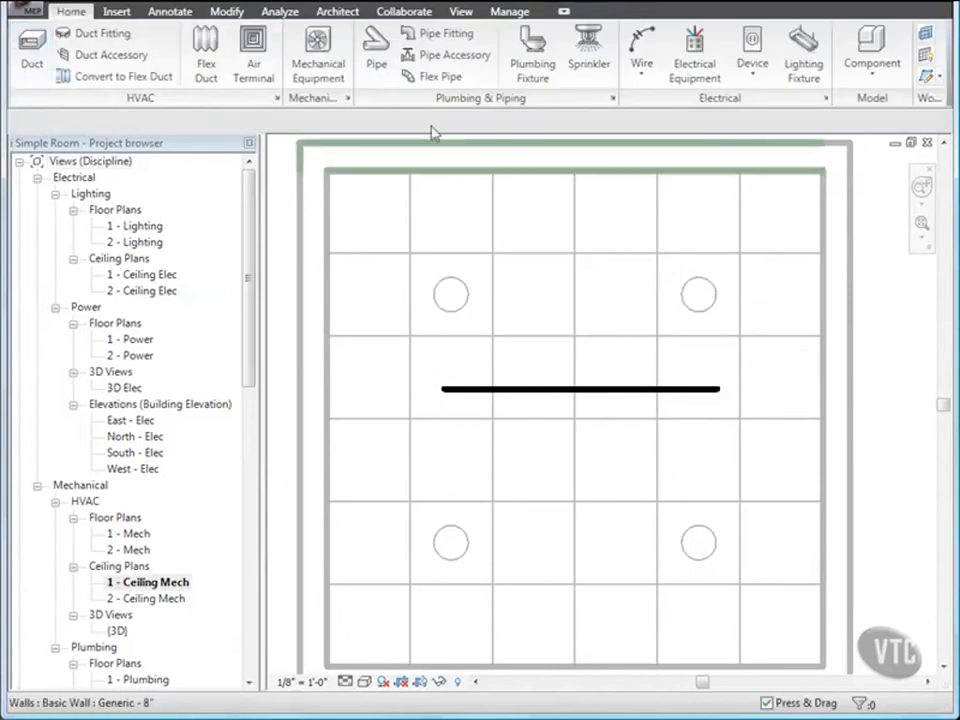
Place a Generic 150 psi Slip Flange pipe fitting on the left end of the pipe.
click(442, 35)
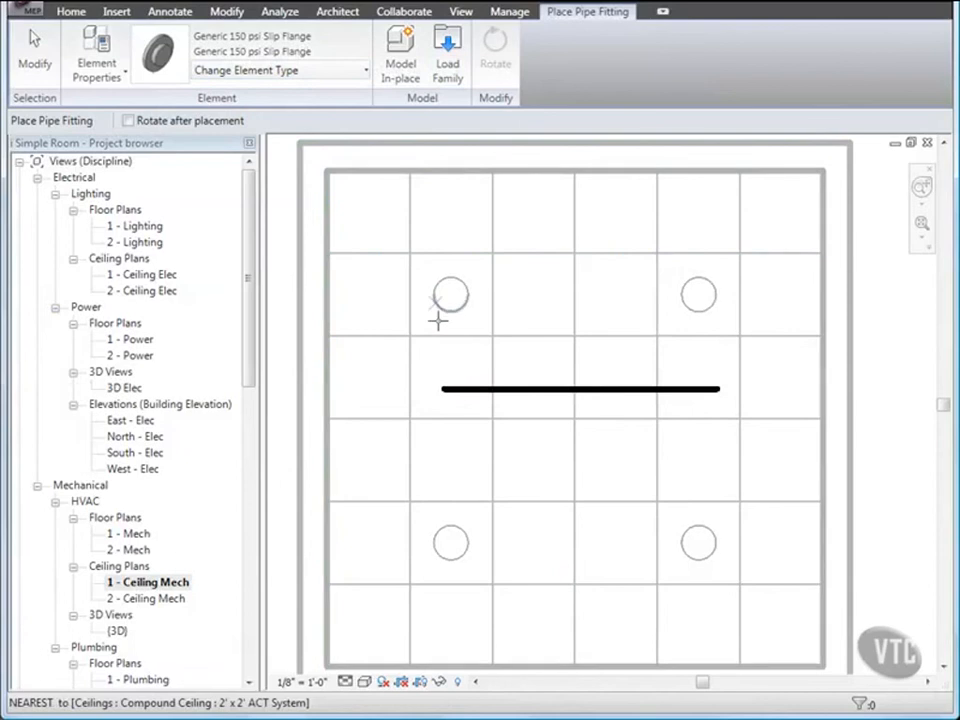
click(443, 389)
scroll(499, 406, down, 1)
middle_drag(530, 426, 535, 414)
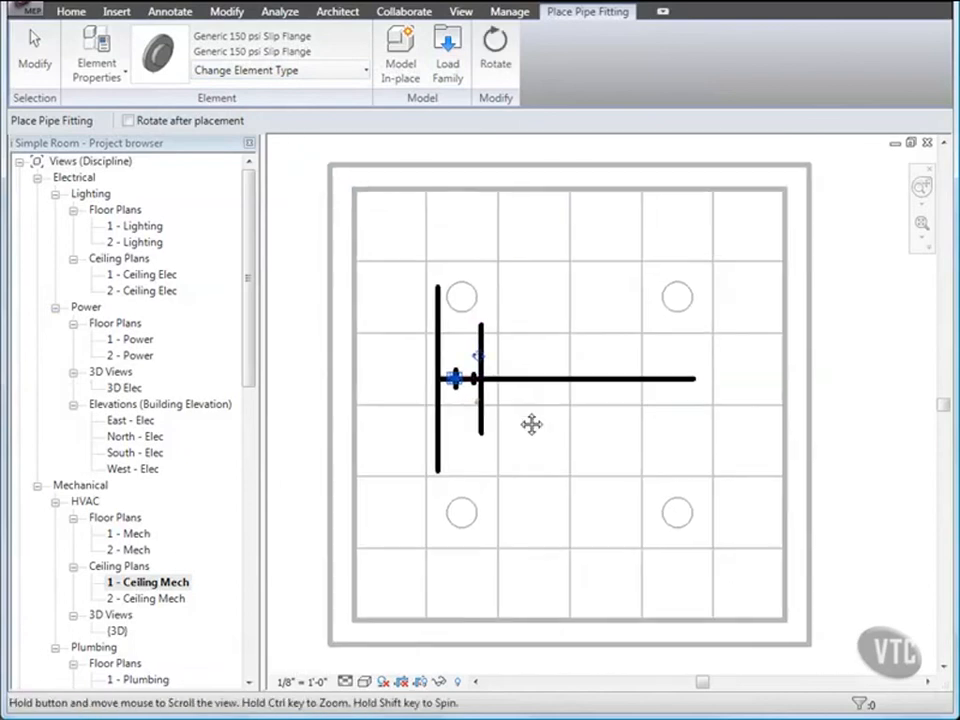
click(34, 64)
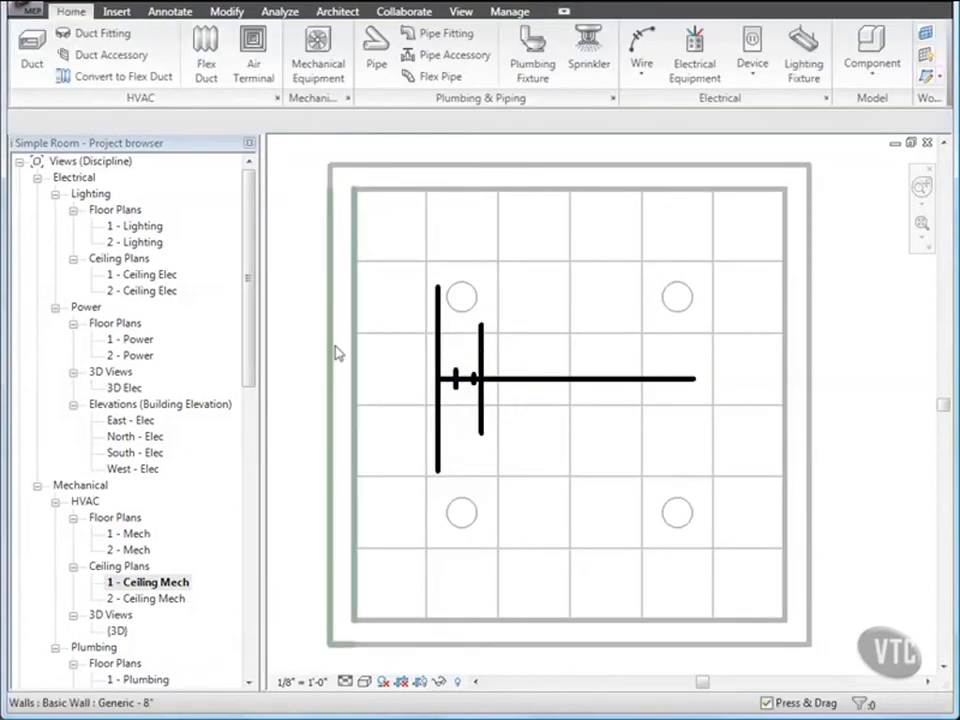
Close the i Simple Room project and the Generic 150 psi Slip Flange family.
click(22, 9)
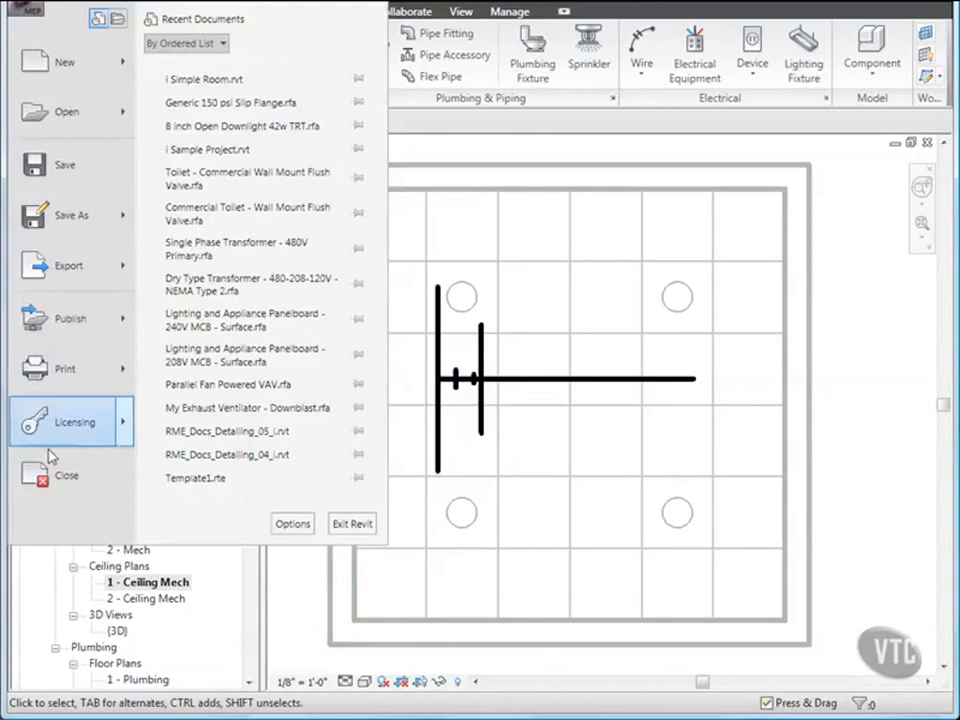
click(58, 476)
click(300, 386)
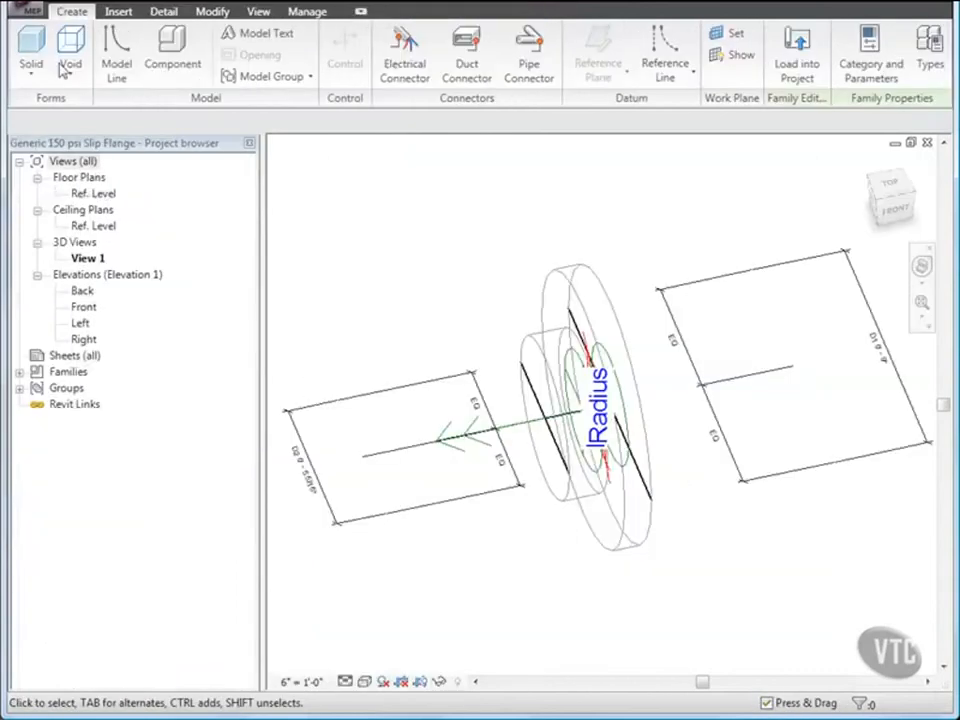
click(22, 9)
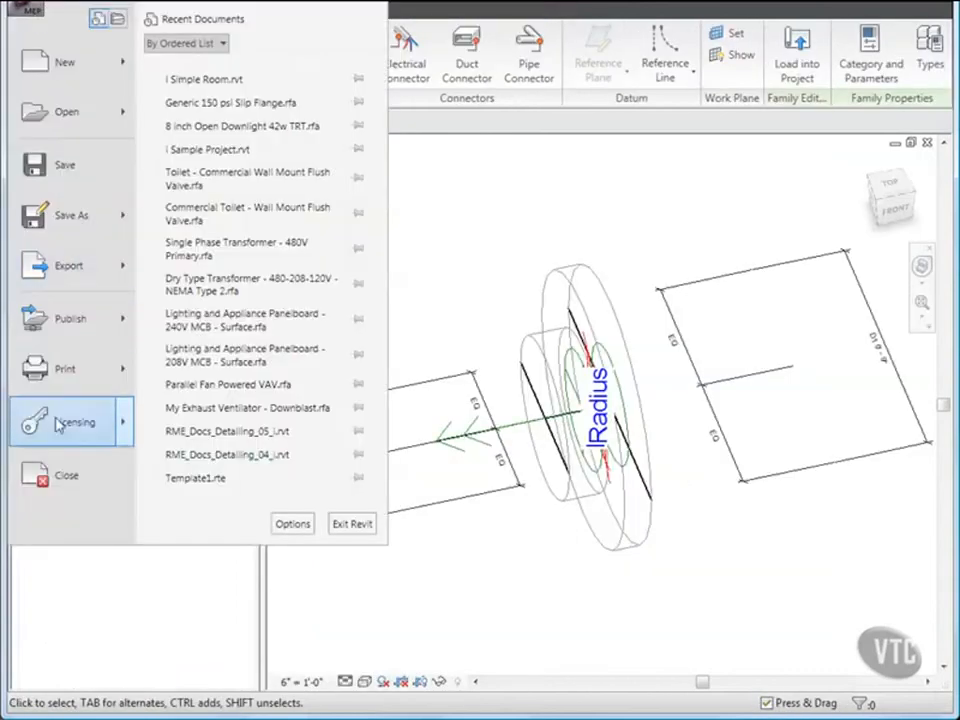
click(43, 476)
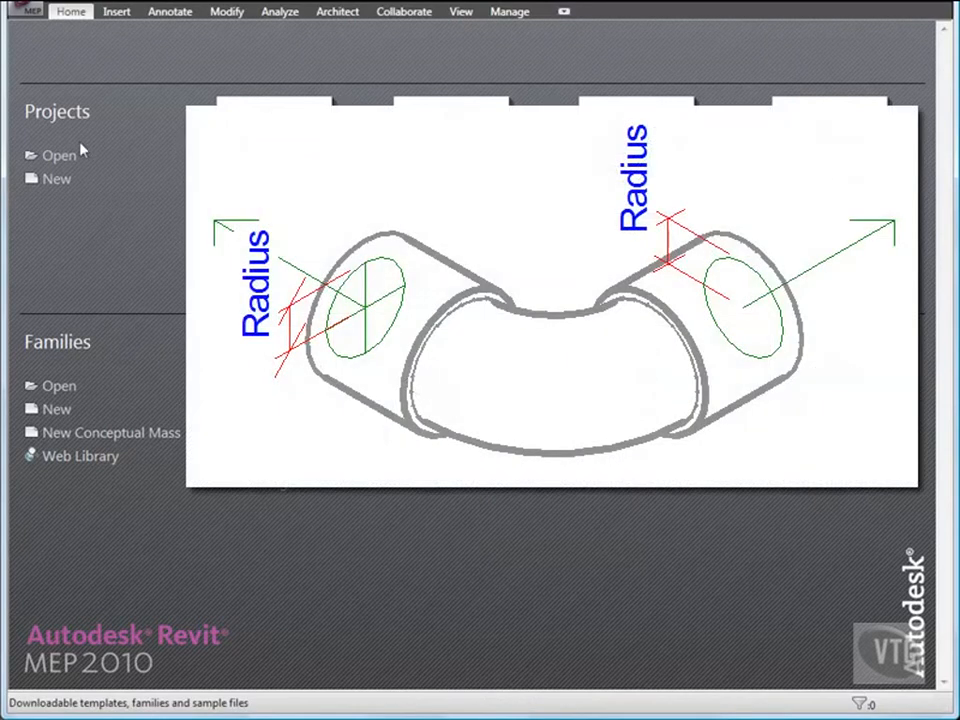
Create a new family from the Generic Model template in the Imperial Templates folder.
click(32, 14)
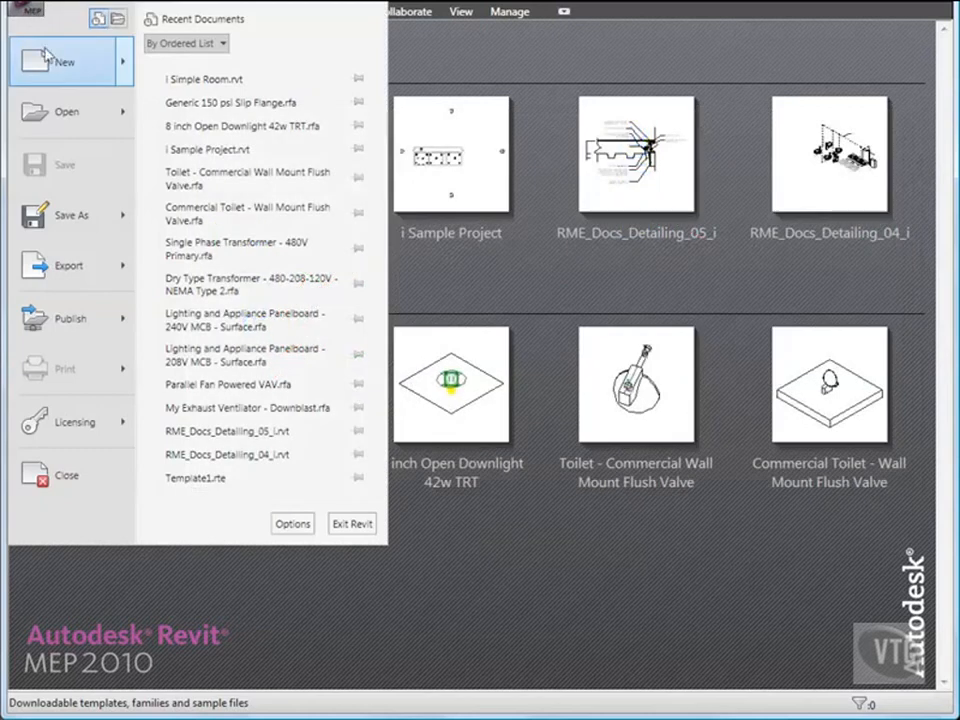
mouse_move(56, 63)
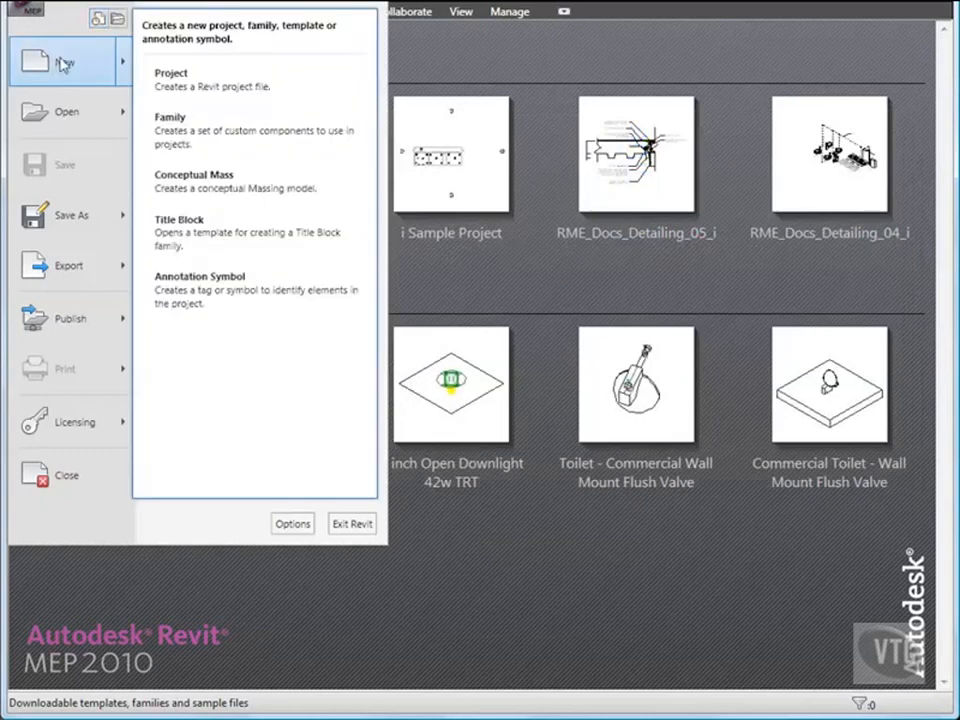
click(186, 124)
drag(665, 236, 665, 319)
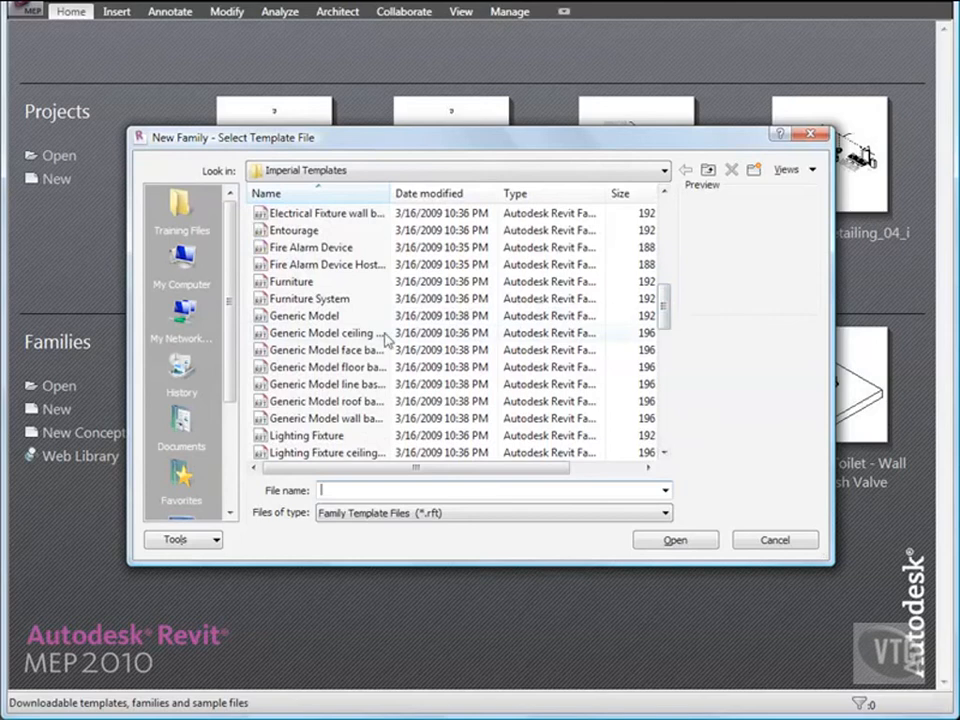
double_click(314, 317)
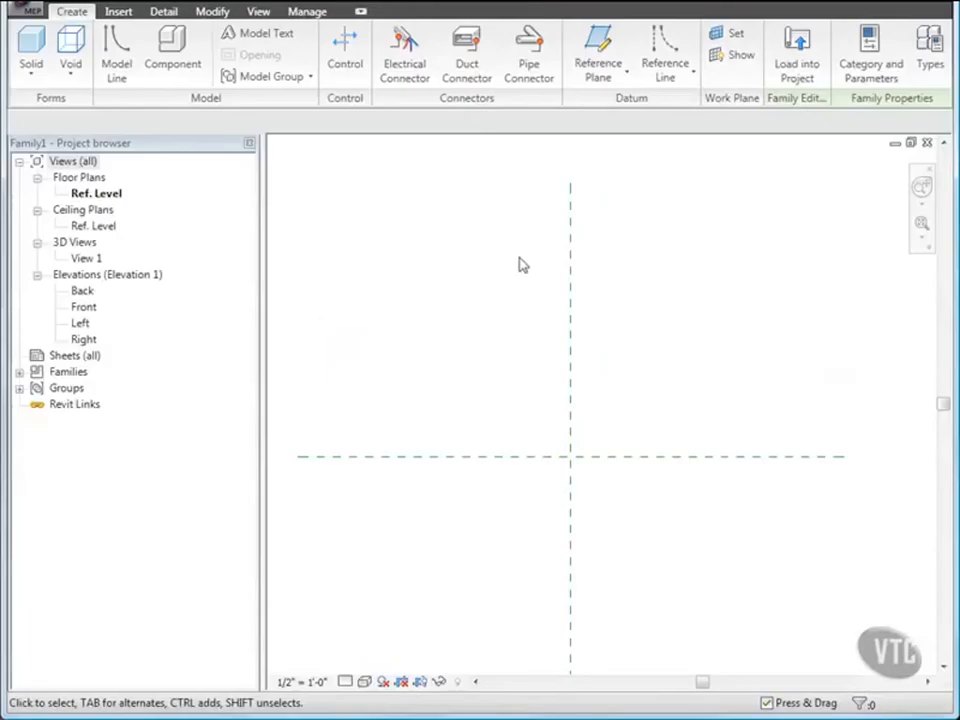
Set the new family's category to Pipe Fittings, keeping the Elbow part type.
click(868, 62)
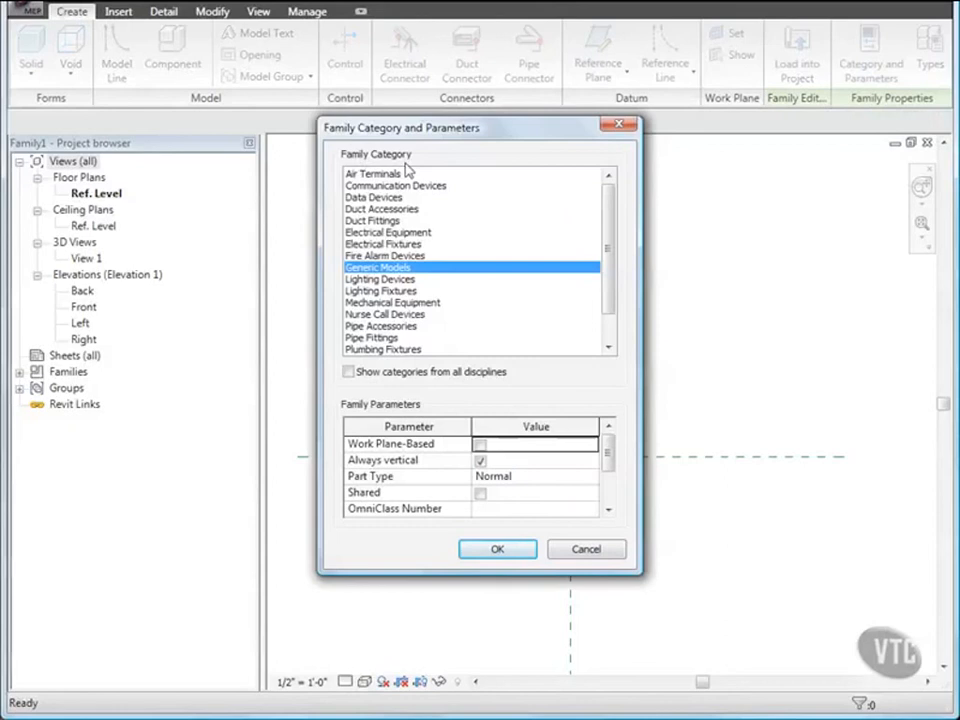
click(389, 339)
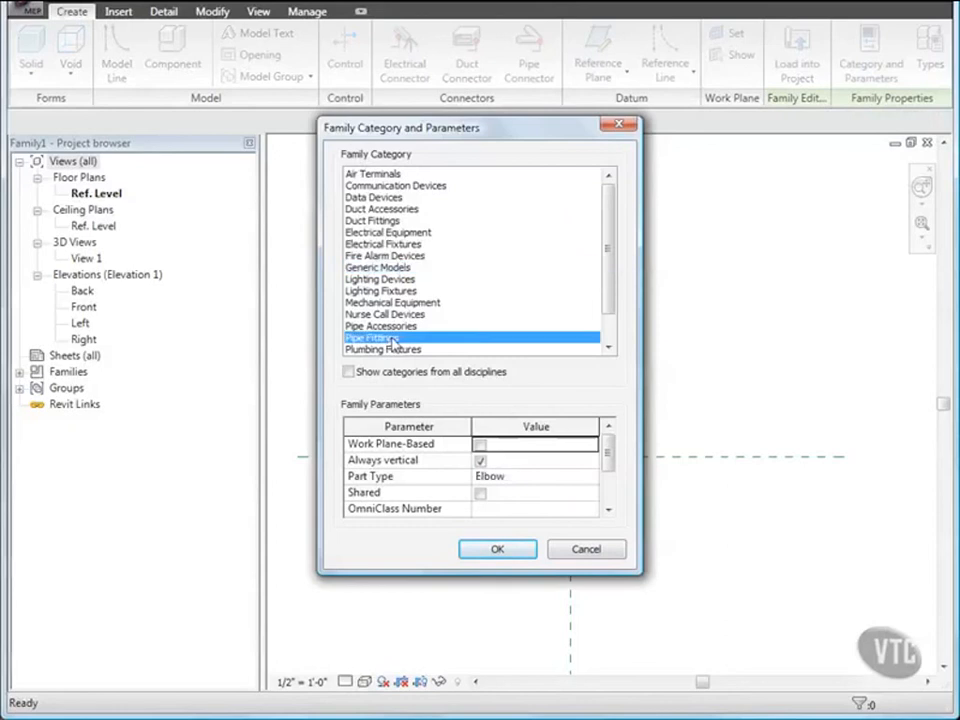
click(497, 550)
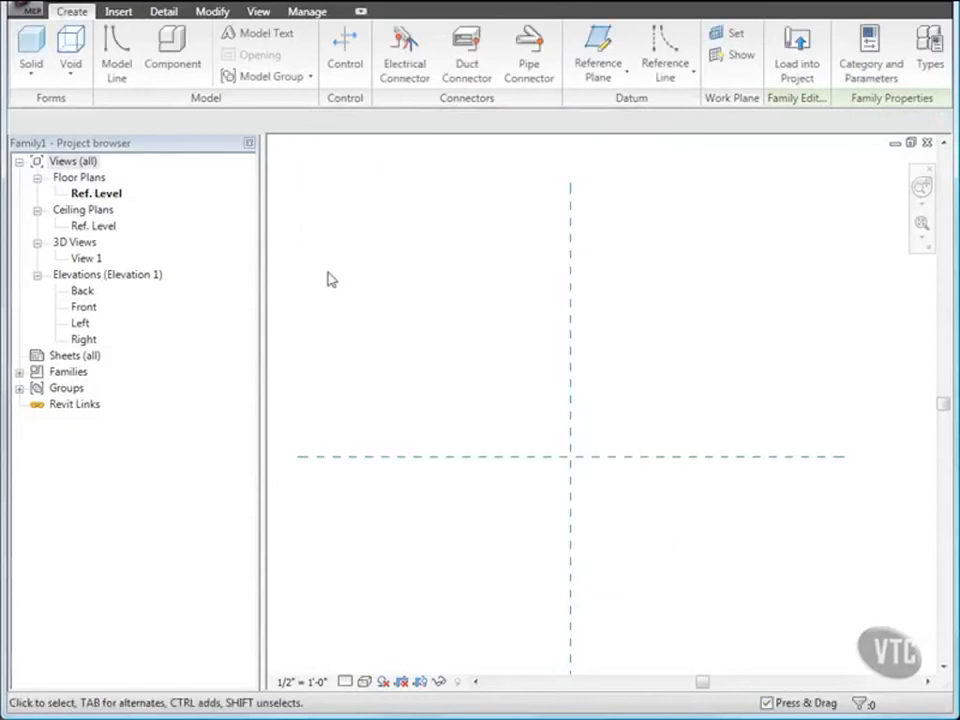
Save the new family on the Desktop as Threaded - Generic Elbow.
click(33, 13)
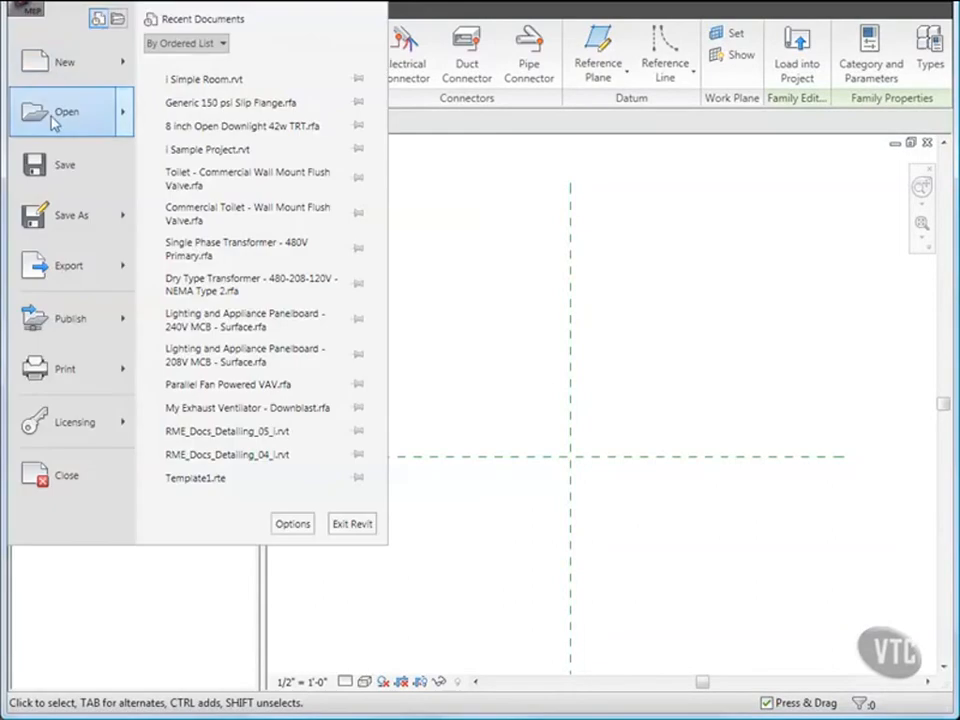
mouse_move(88, 222)
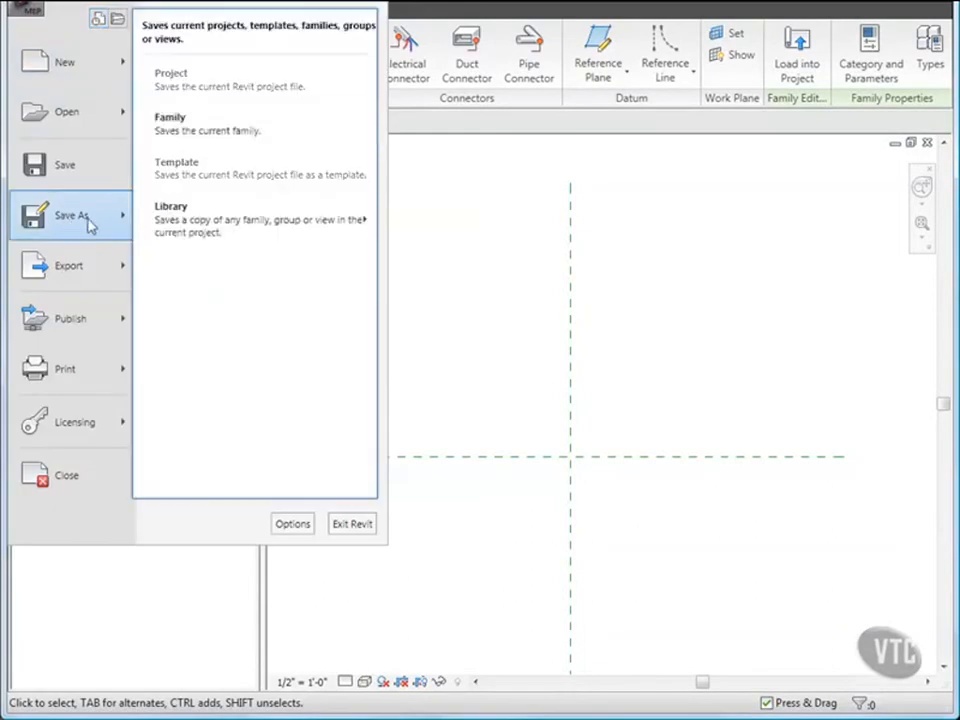
click(204, 129)
scroll(225, 258, down, 3)
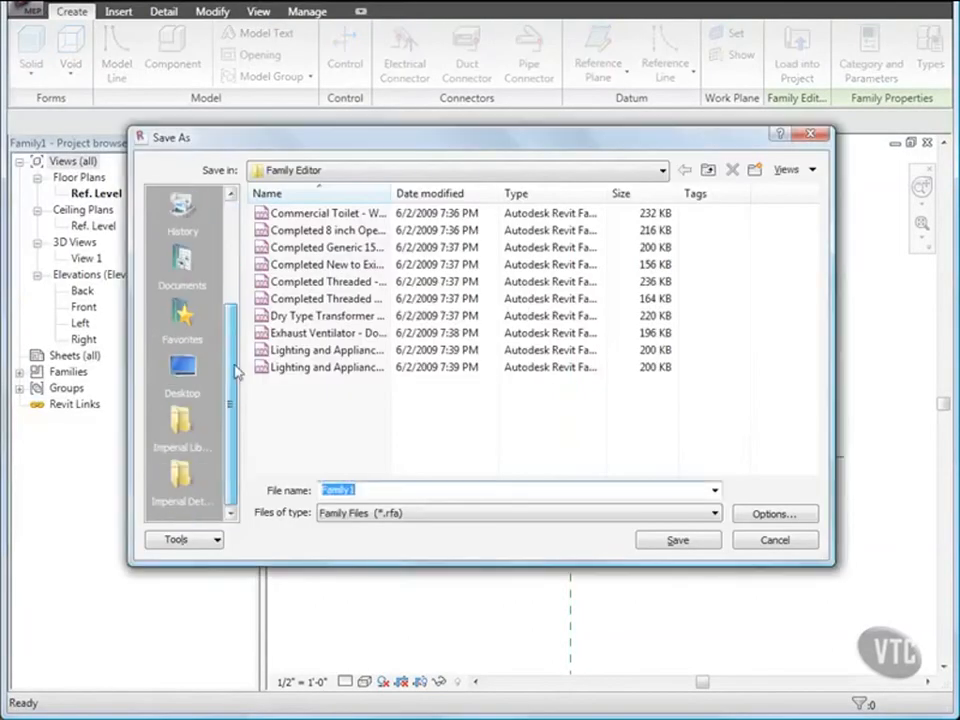
click(183, 367)
double_click(365, 489)
text(Threaded - Generic Elbow)
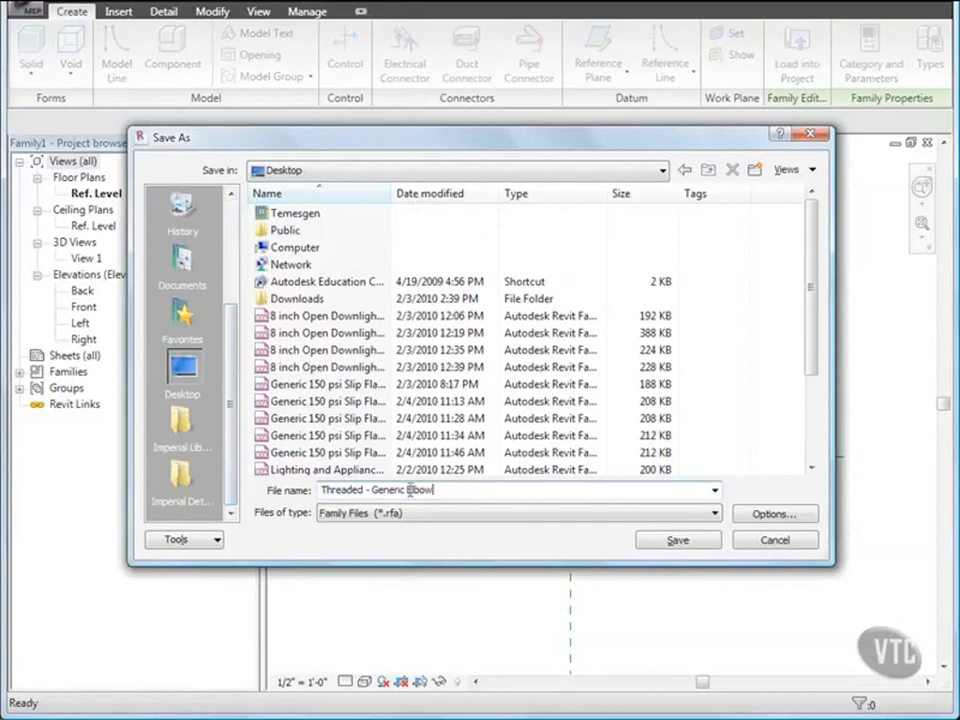
click(676, 543)
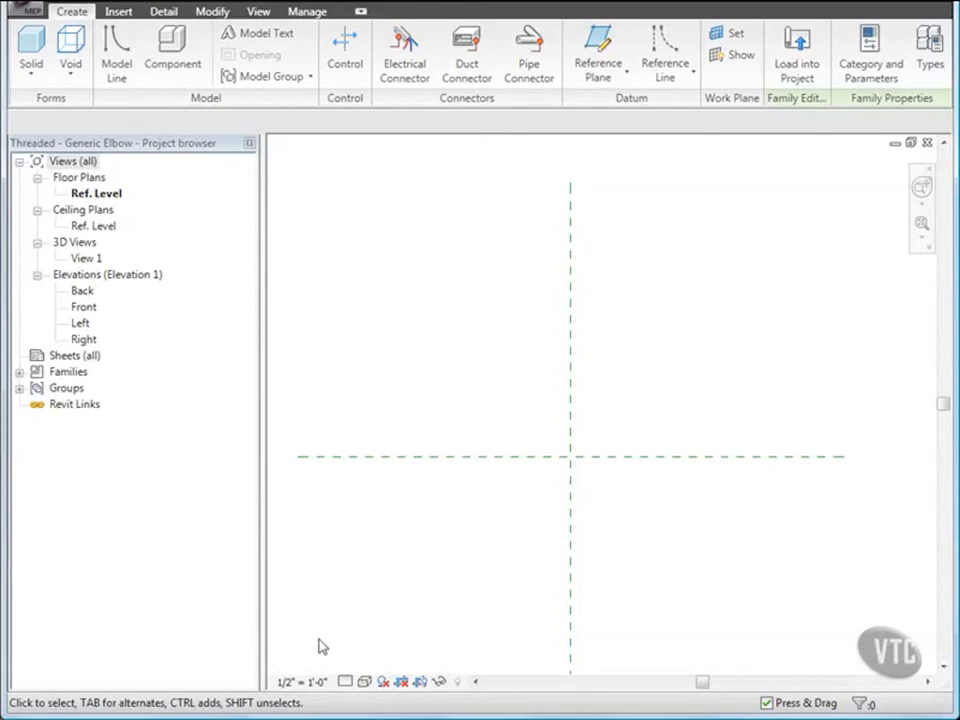
Set the view scale to 6" = 1'-0" and draw a vertical reference plane 1" left of the Center (Left/Right) plane using offset -0' 1.
click(316, 682)
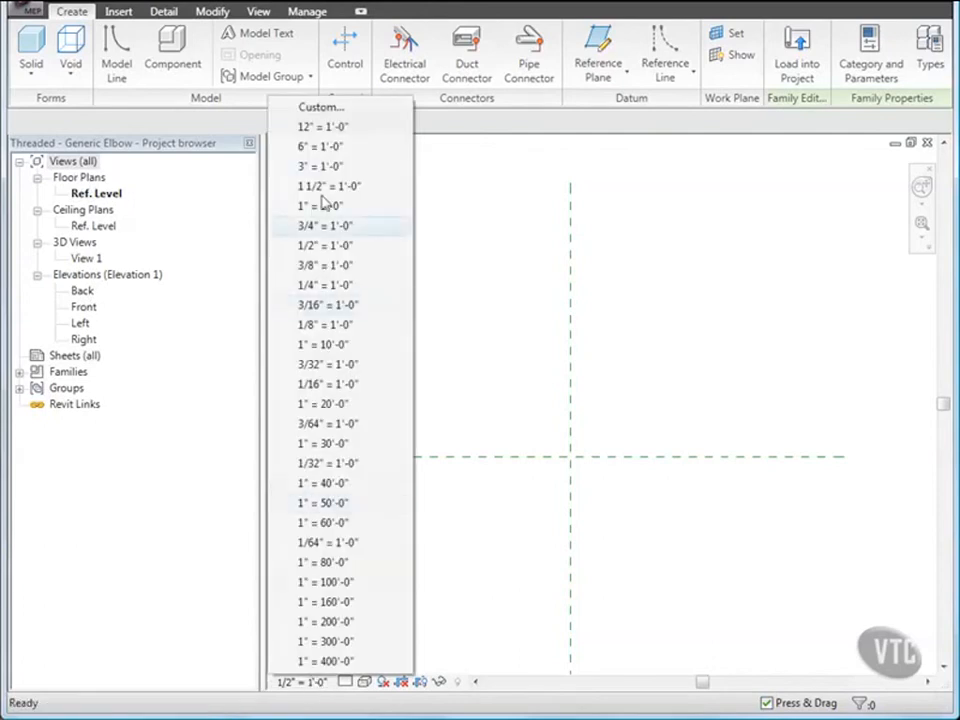
click(323, 147)
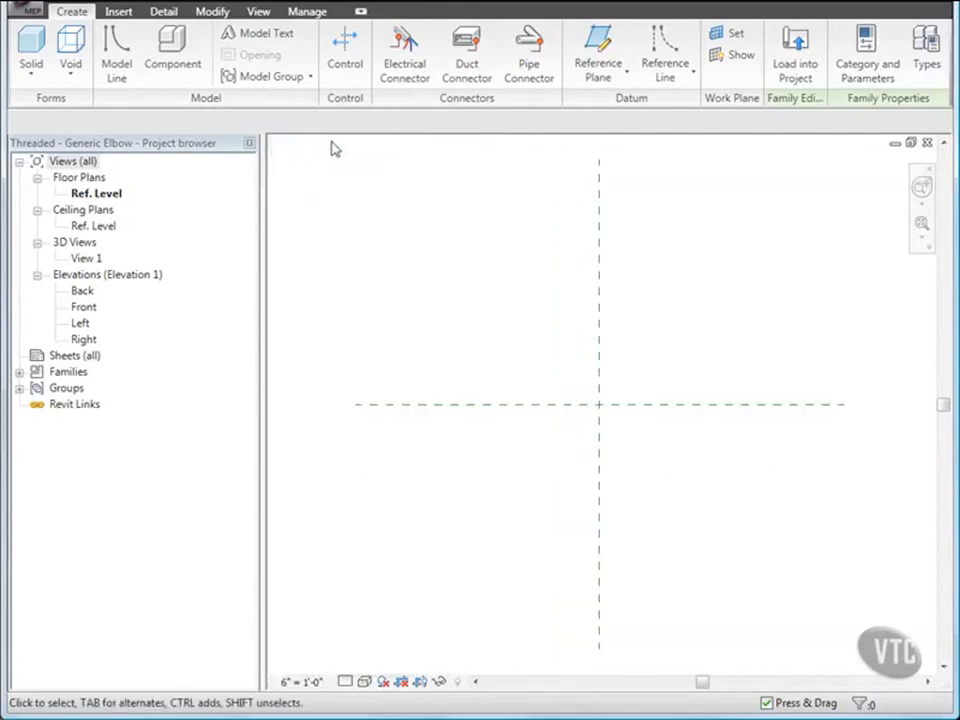
click(596, 55)
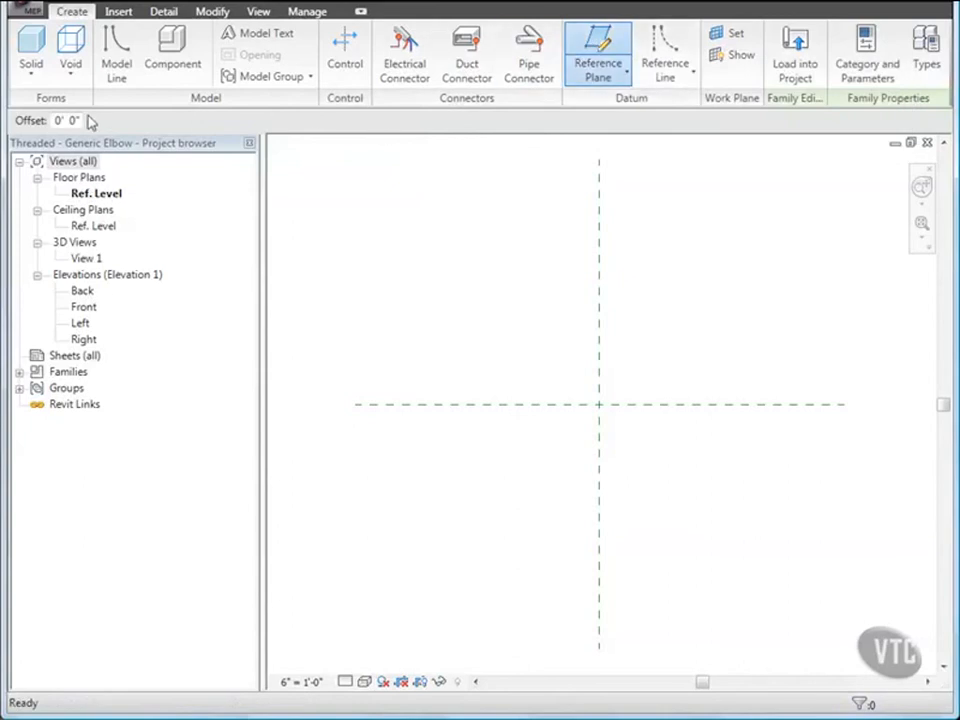
drag(76, 120, 34, 122)
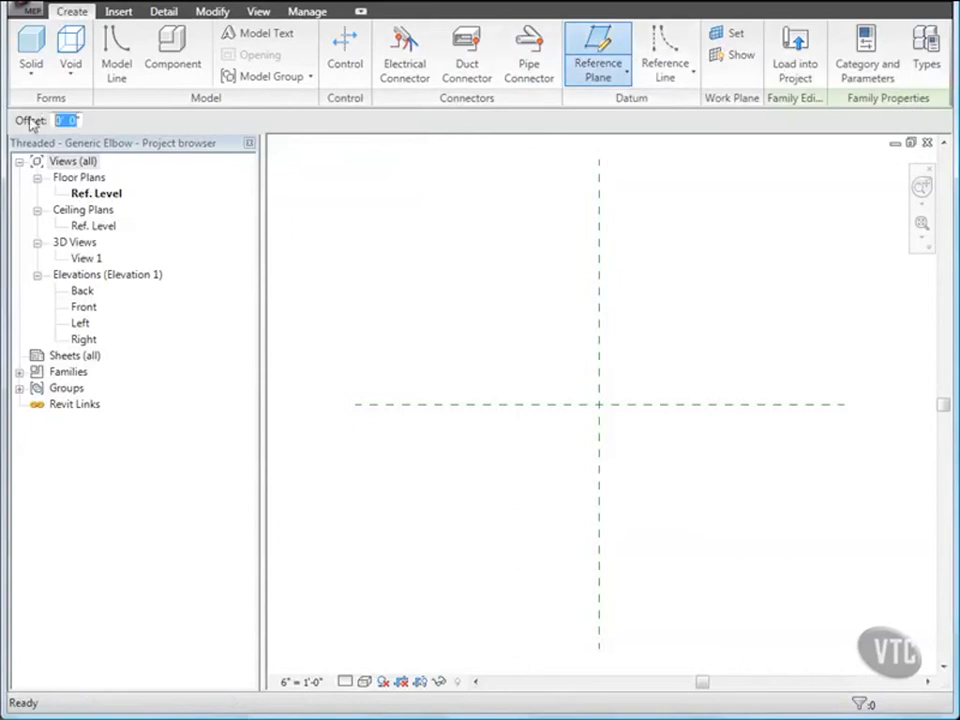
text(-0' 1)
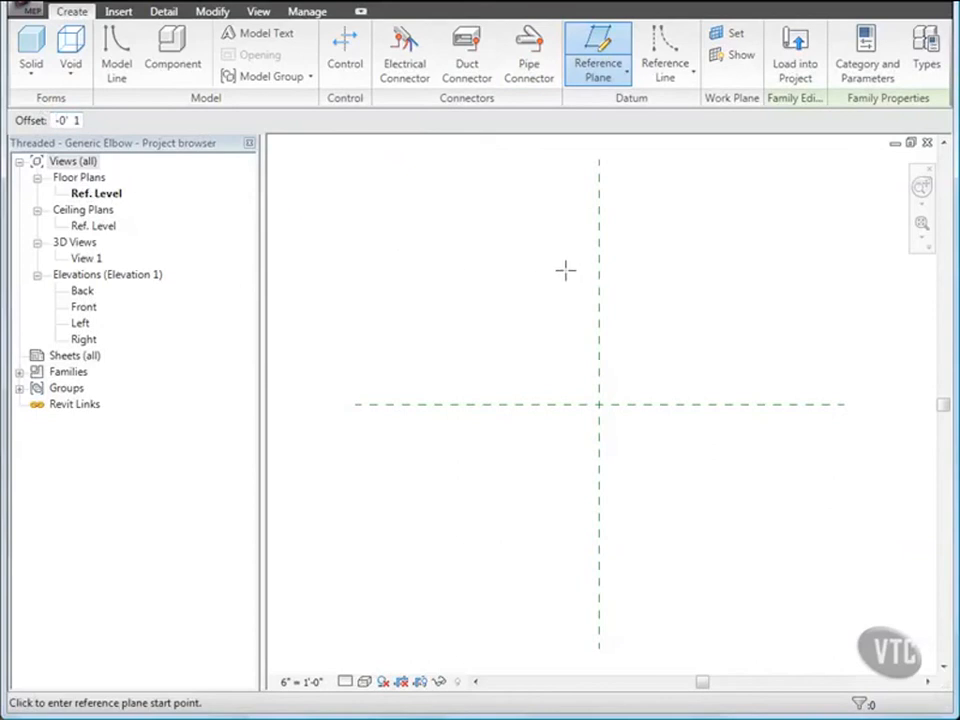
click(598, 265)
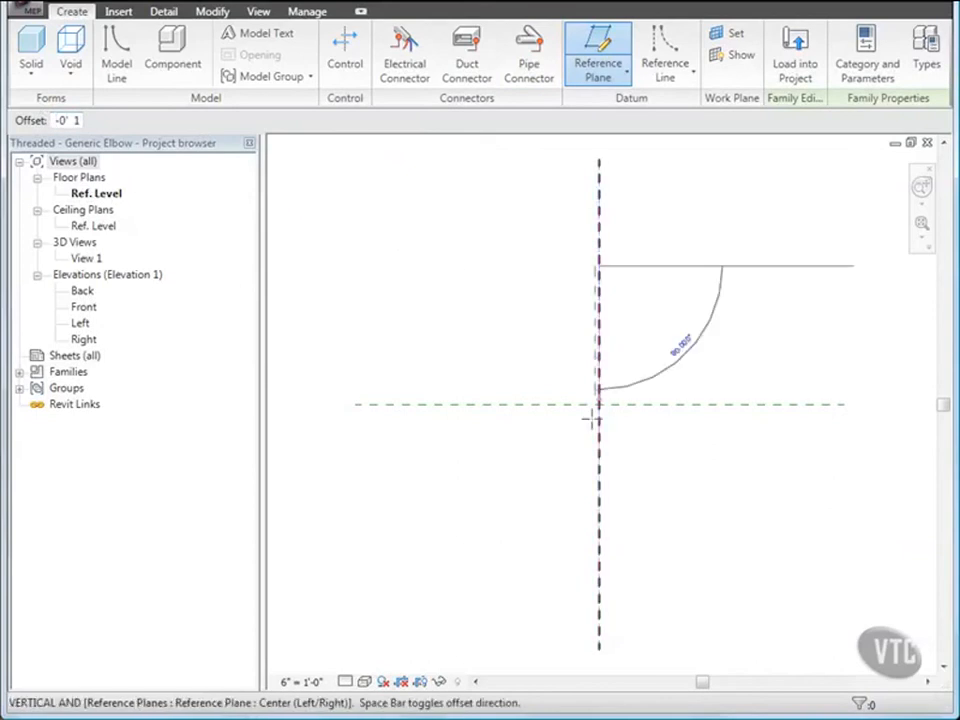
click(598, 536)
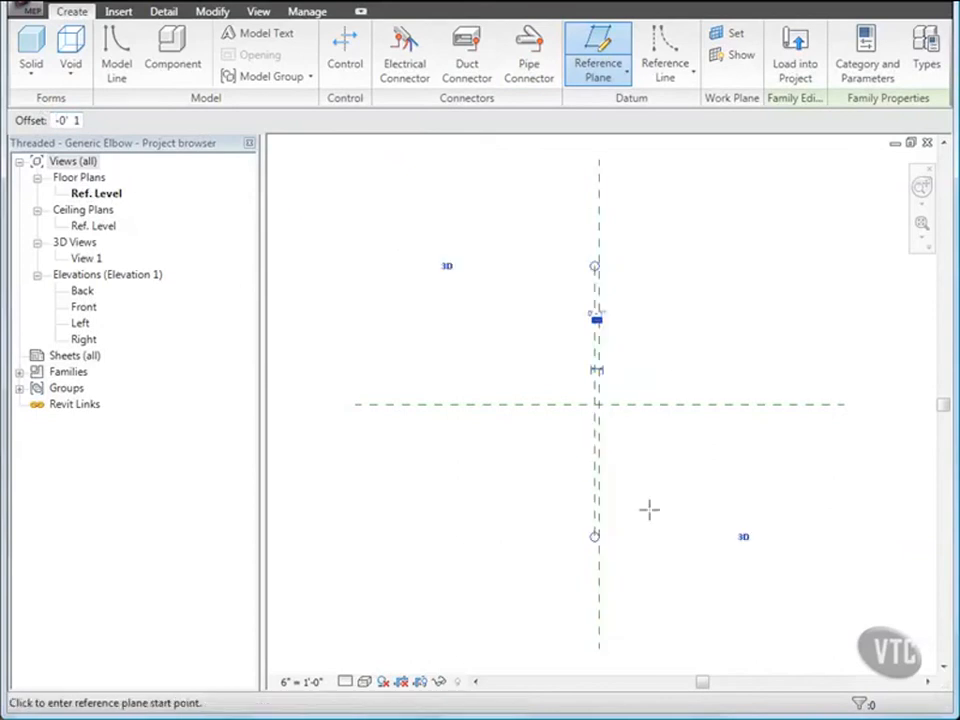
key(Escape)
key(Escape)
Name the new vertical reference plane Fitting in its instance properties.
click(594, 482)
click(45, 50)
click(489, 278)
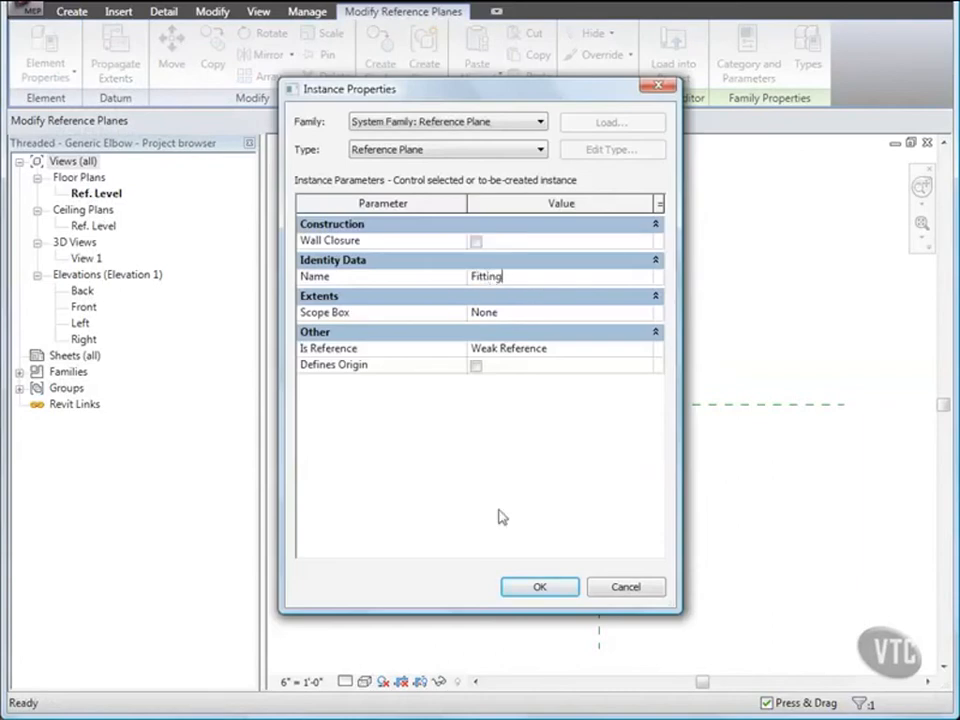
click(537, 584)
click(562, 562)
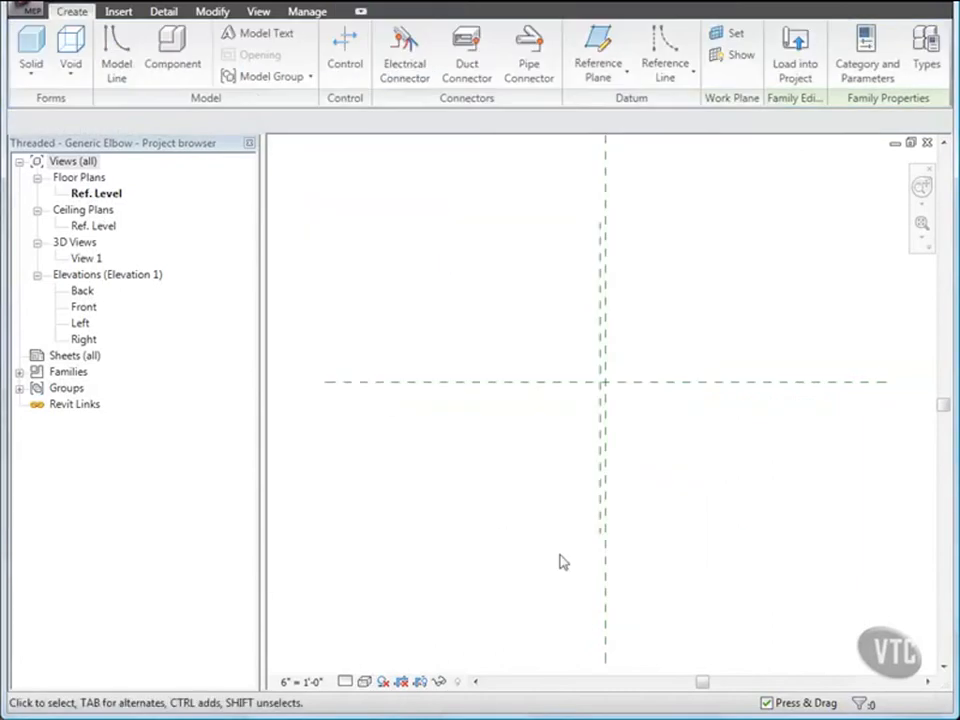
scroll(561, 562, up, 1)
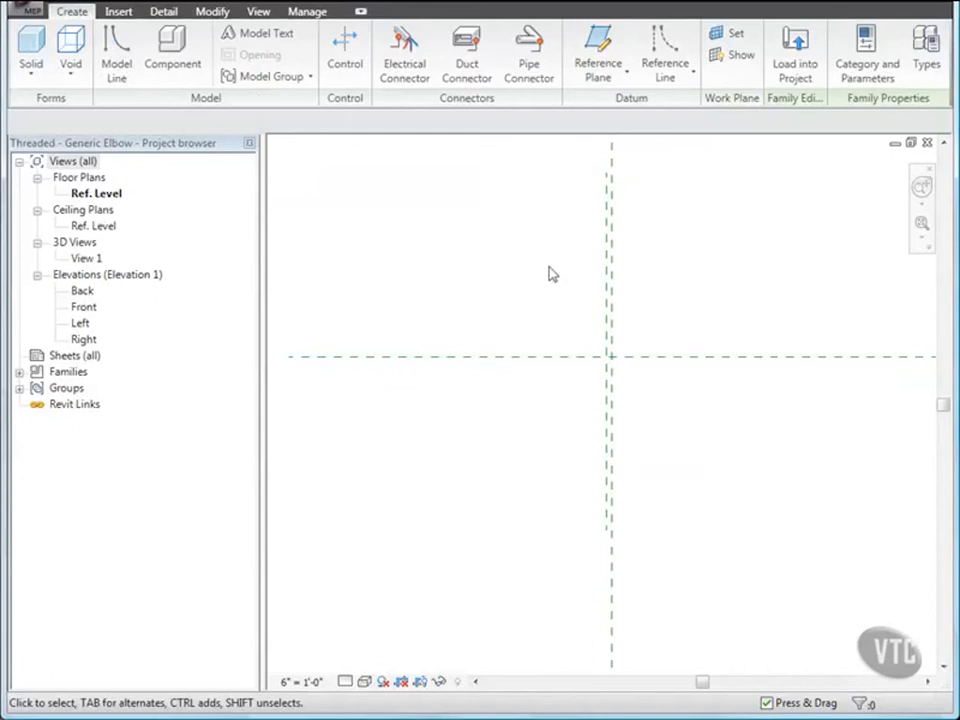
Draw a vertical reference plane 2" left of the Fitting plane, using an offset of -0' 2.
click(592, 75)
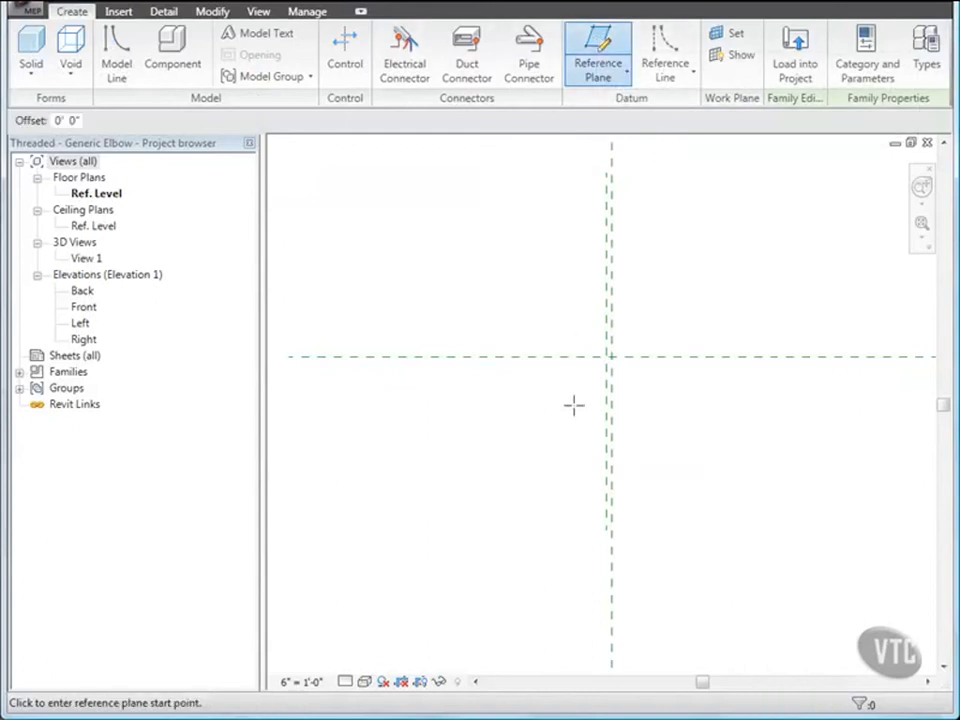
middle_drag(590, 418, 533, 455)
drag(77, 121, 18, 120)
text(2)
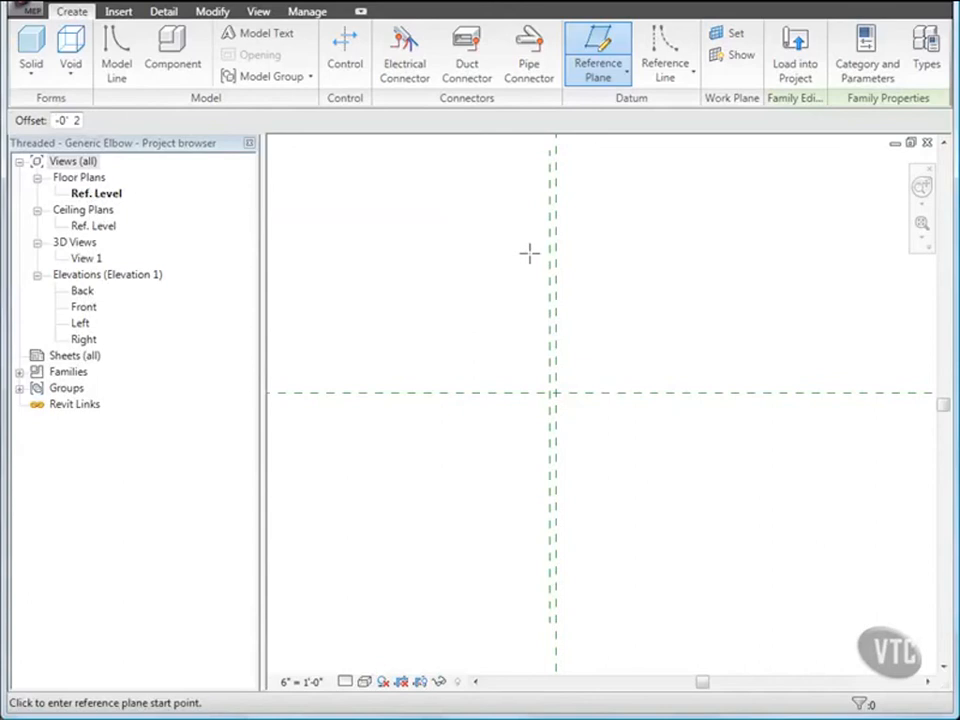
click(546, 246)
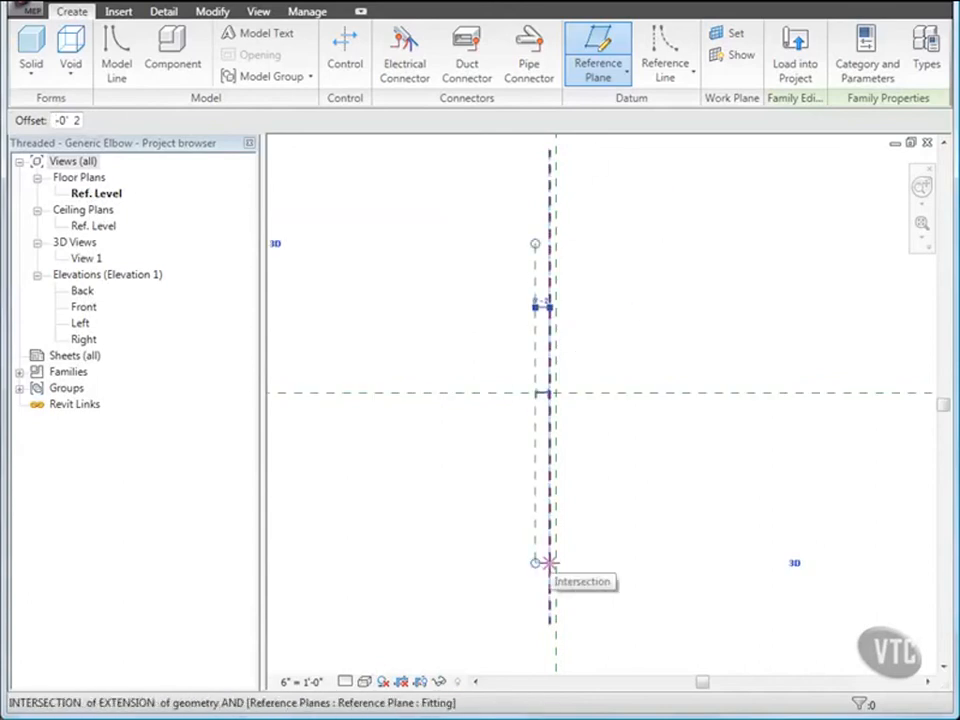
click(549, 561)
key(Escape)
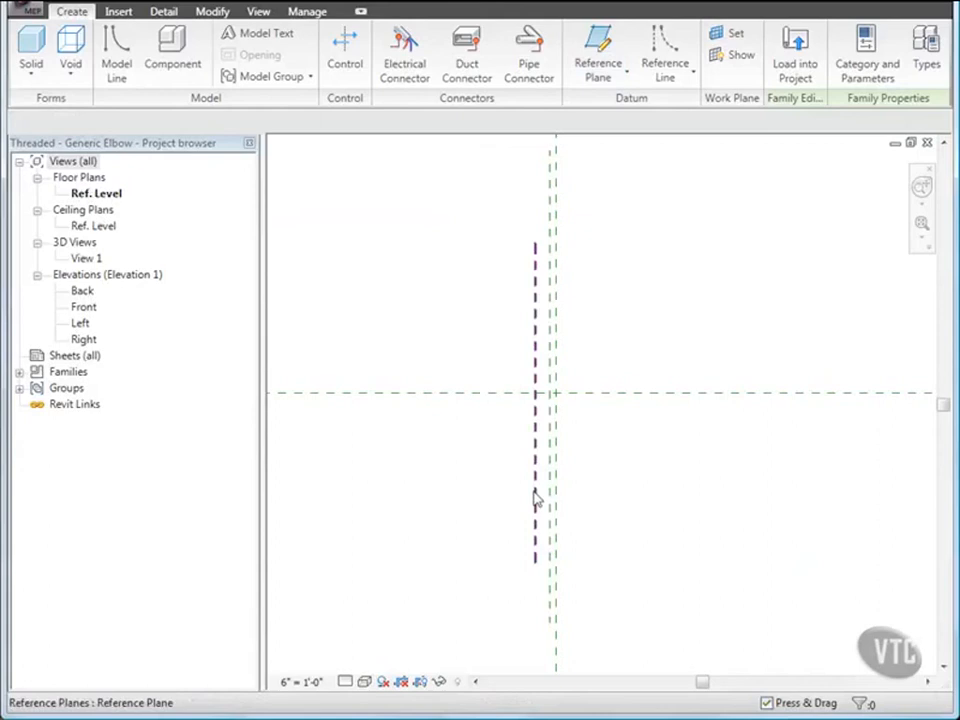
Name the new leftmost vertical reference plane Coupling in its instance properties.
click(534, 497)
click(42, 62)
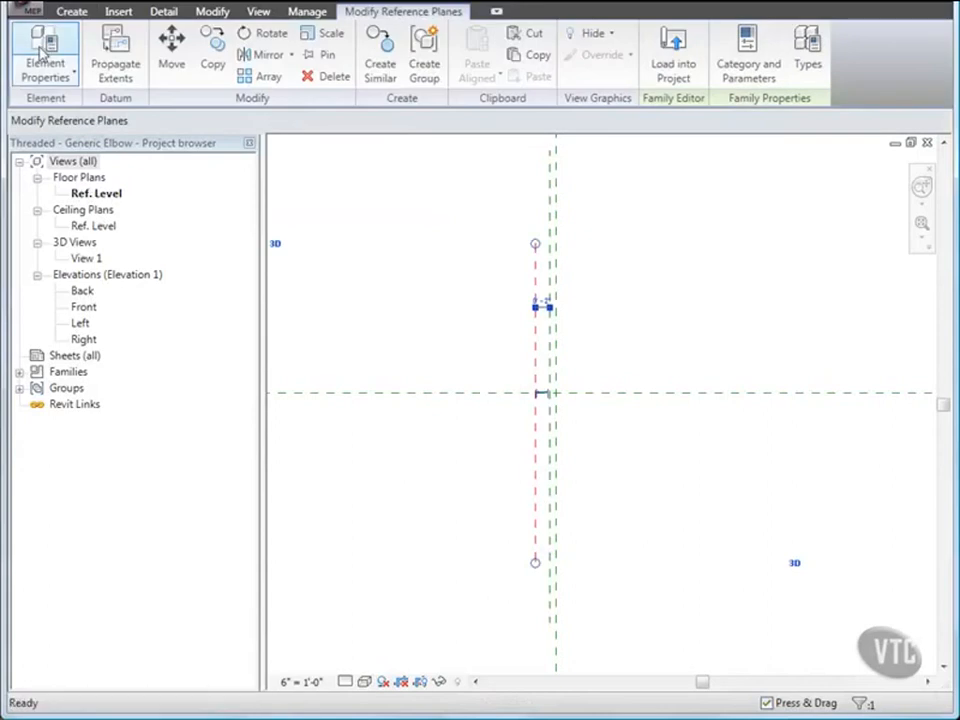
click(483, 277)
text(Coupling)
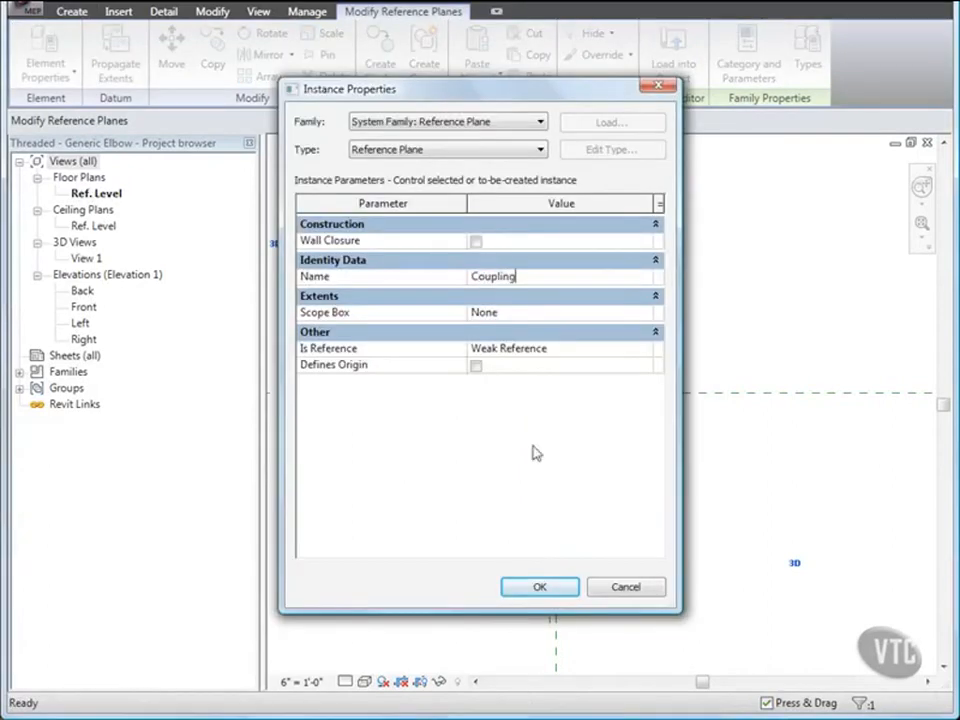
click(537, 587)
click(481, 456)
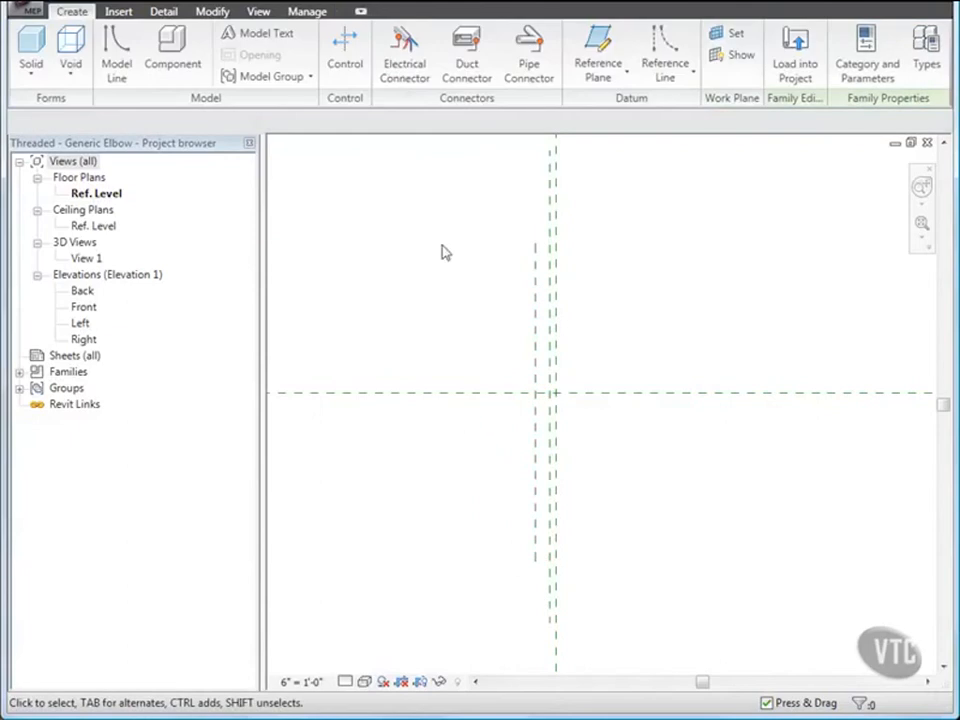
Draw a horizontal reference plane 2" above the Center (Front/Back) plane, using an offset of 0' 2".
click(600, 46)
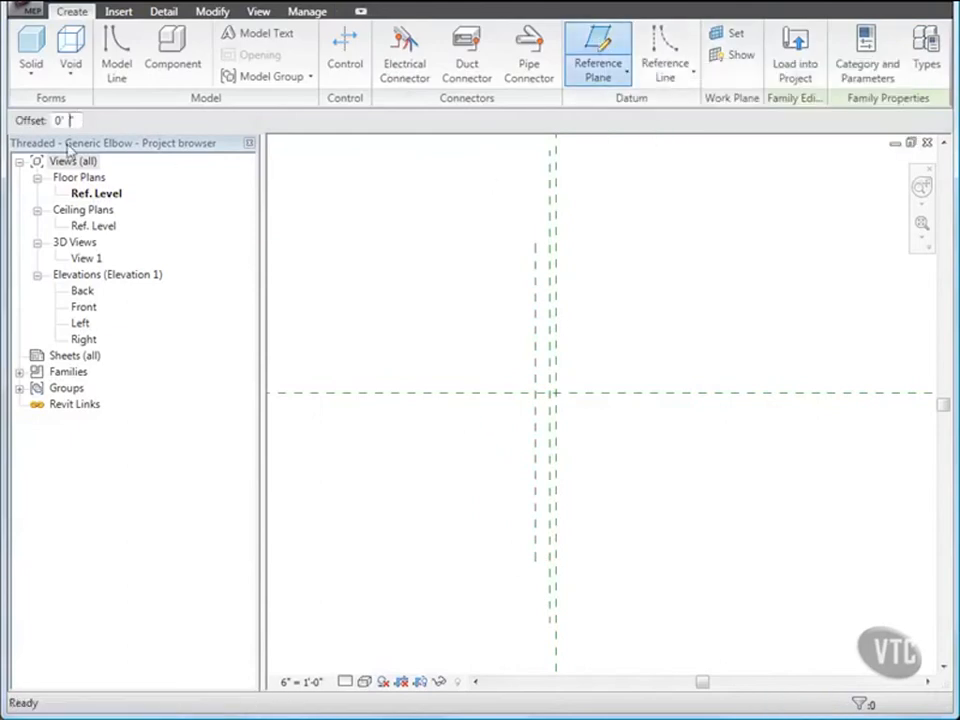
click(371, 392)
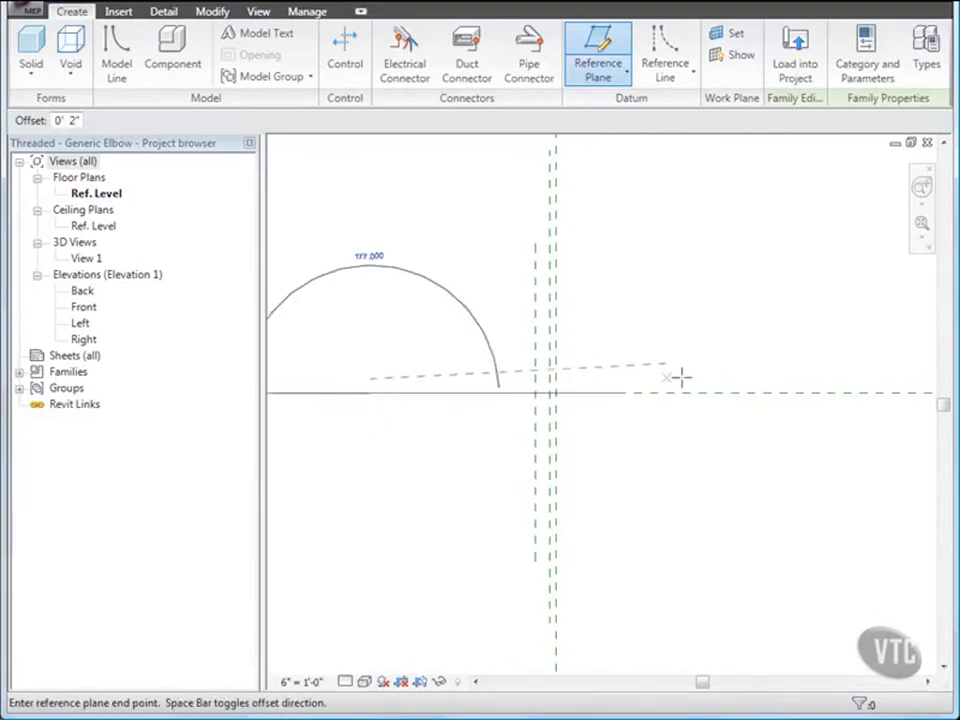
click(768, 392)
key(Escape)
key(Escape)
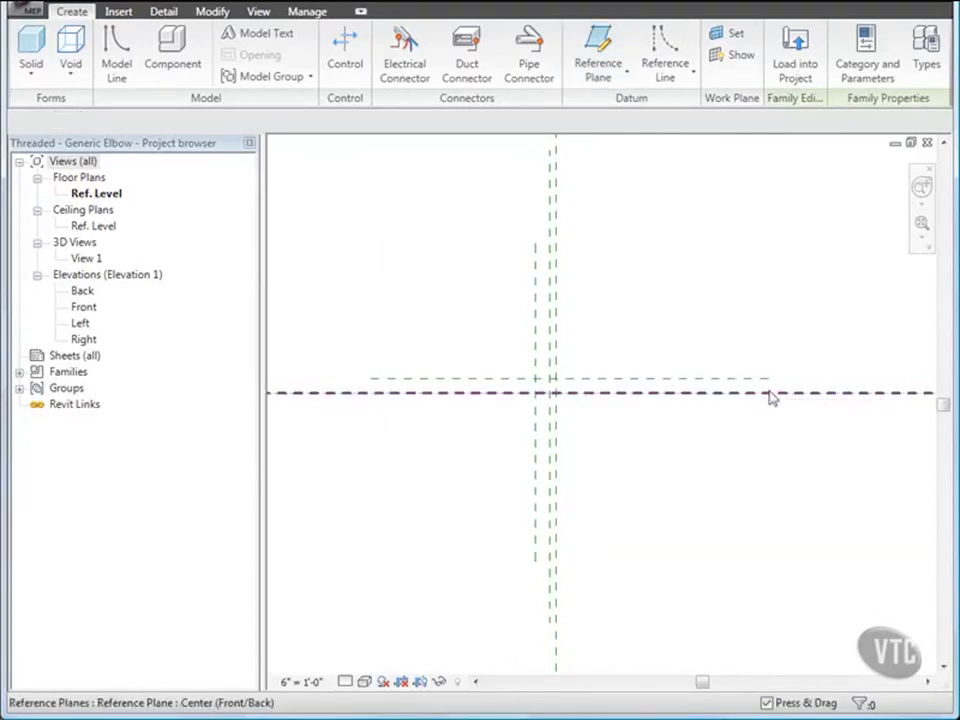
Name the new horizontal reference plane Radius in its instance properties and save the family.
click(752, 384)
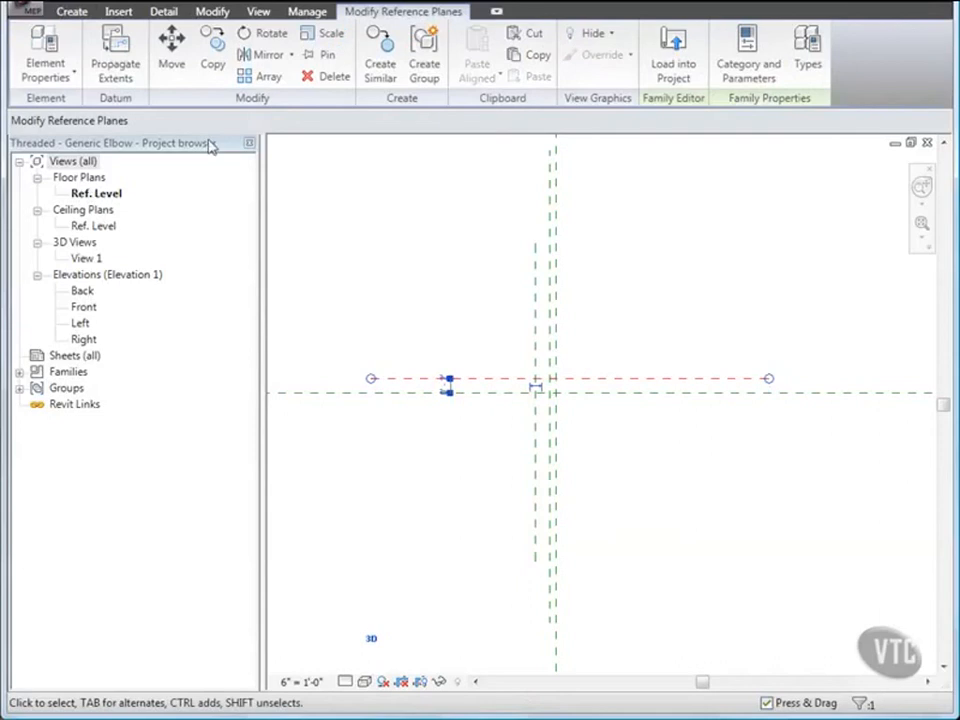
click(46, 62)
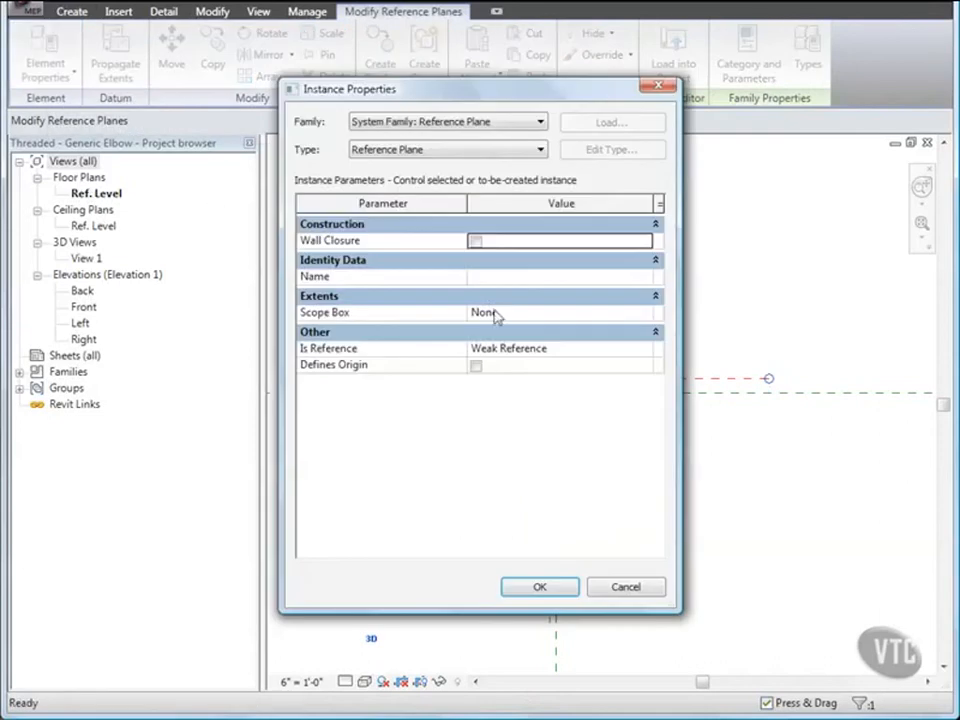
click(478, 279)
text(Radius)
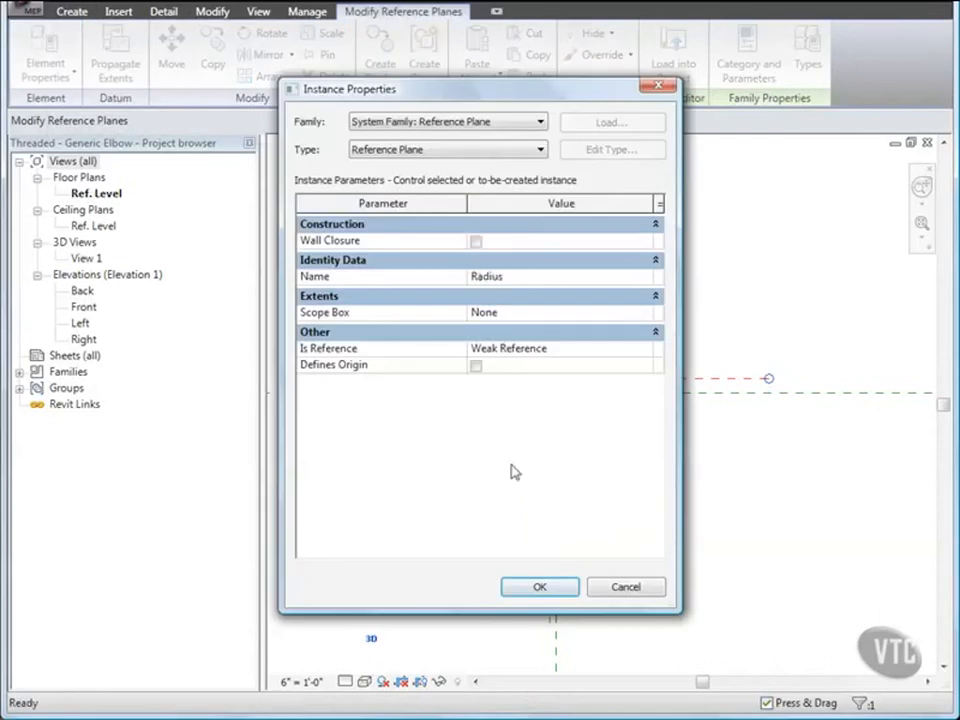
click(539, 587)
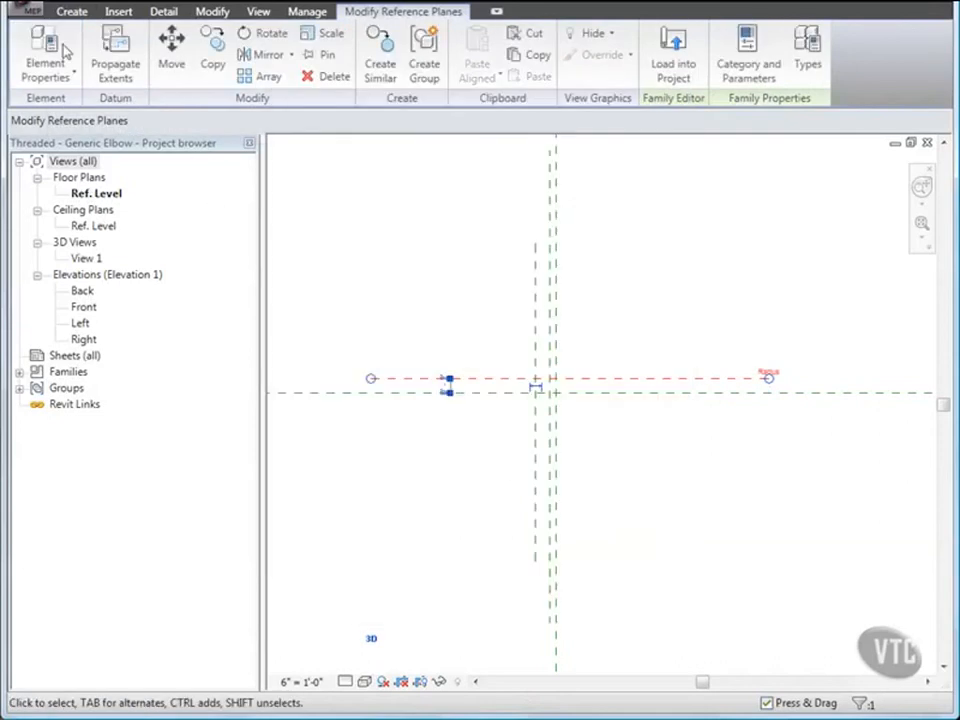
click(18, 10)
click(52, 163)
click(395, 317)
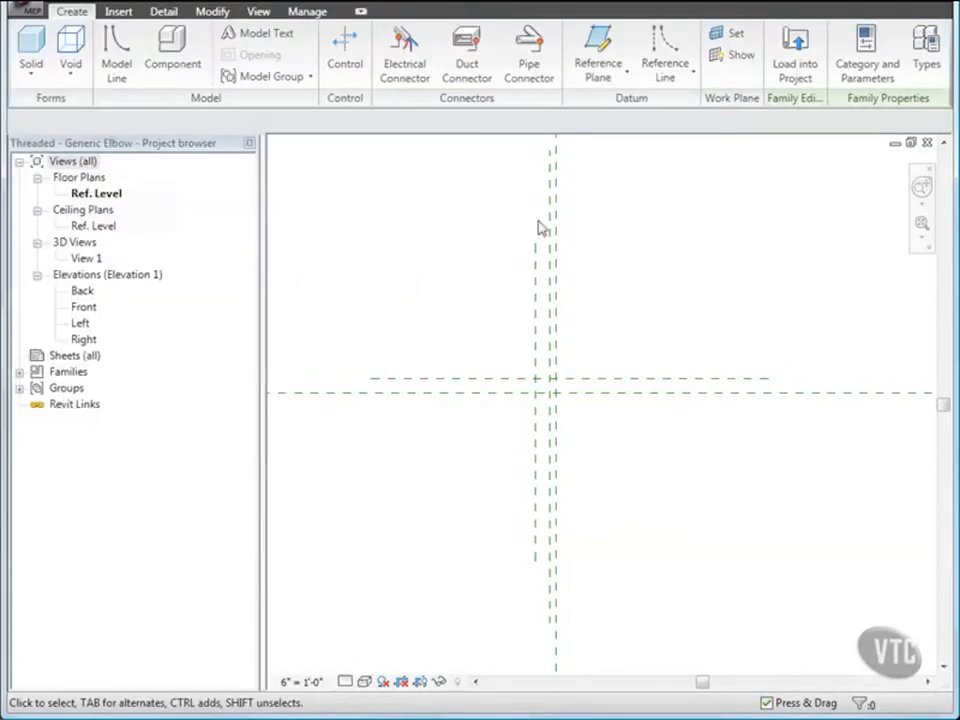
Draw a horizontal reference line about 1 3/4" long left of the Coupling plane, between the Radius and Center (Front/Back) planes.
click(670, 45)
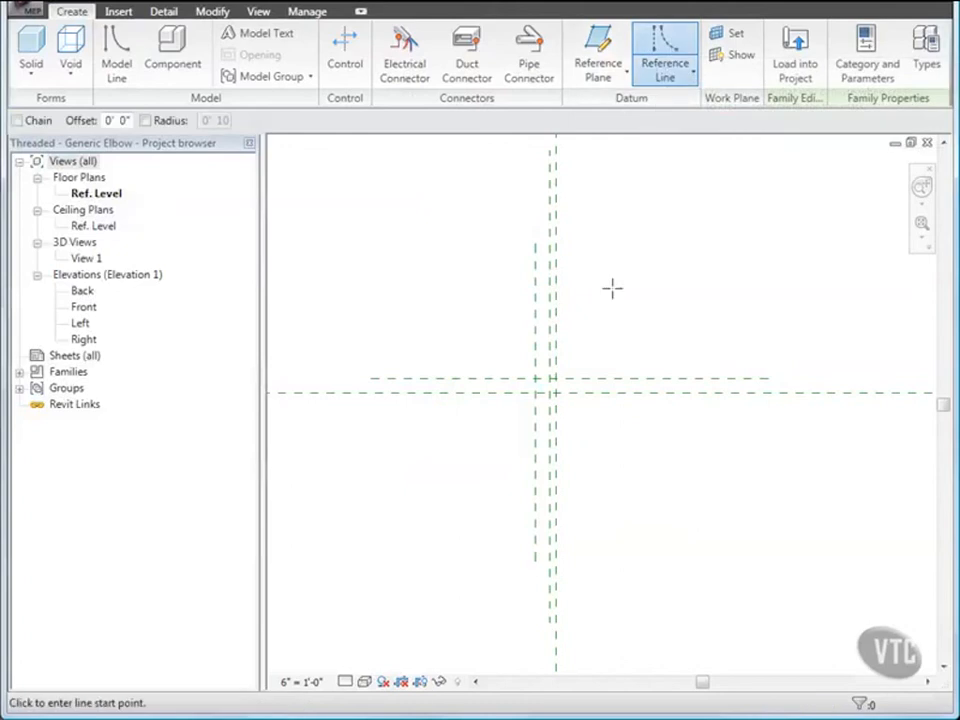
scroll(538, 405, up, 3)
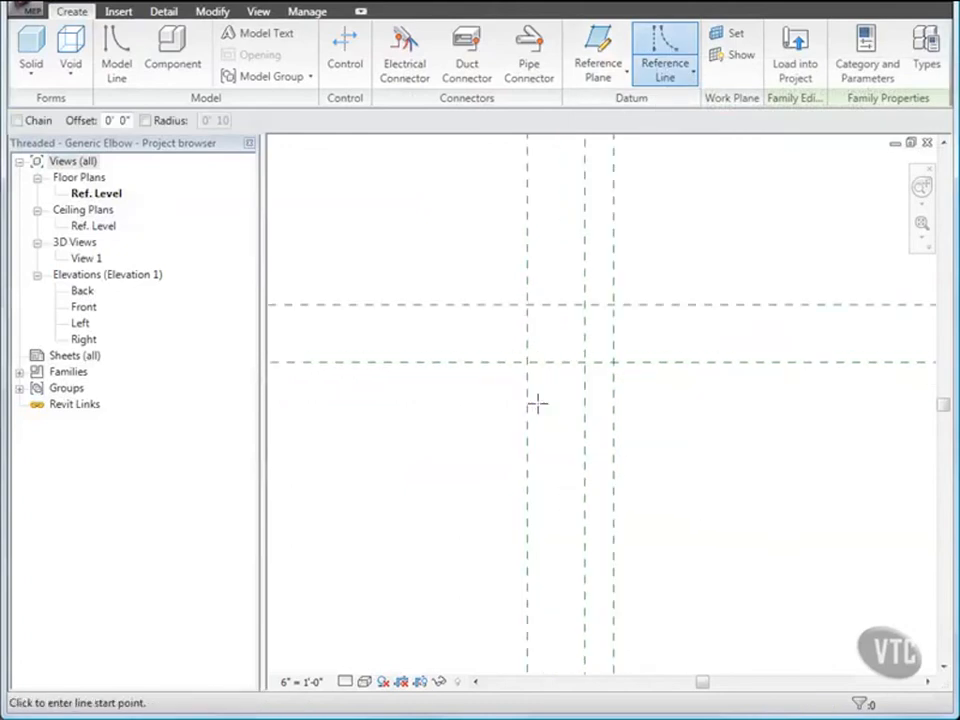
scroll(537, 403, up, 3)
middle_drag(544, 369, 561, 414)
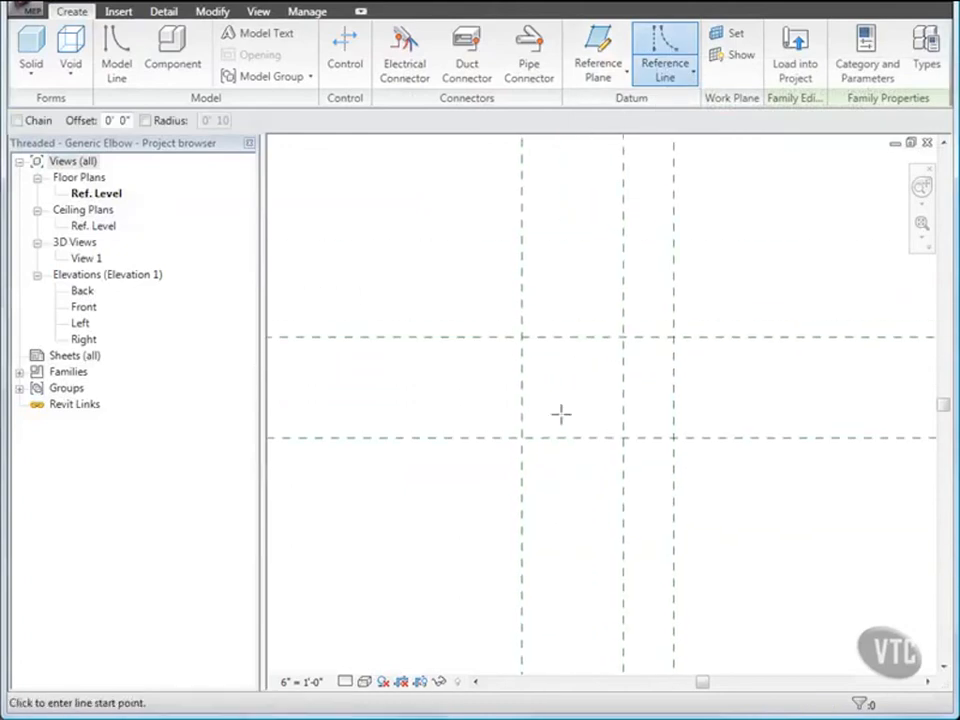
click(377, 365)
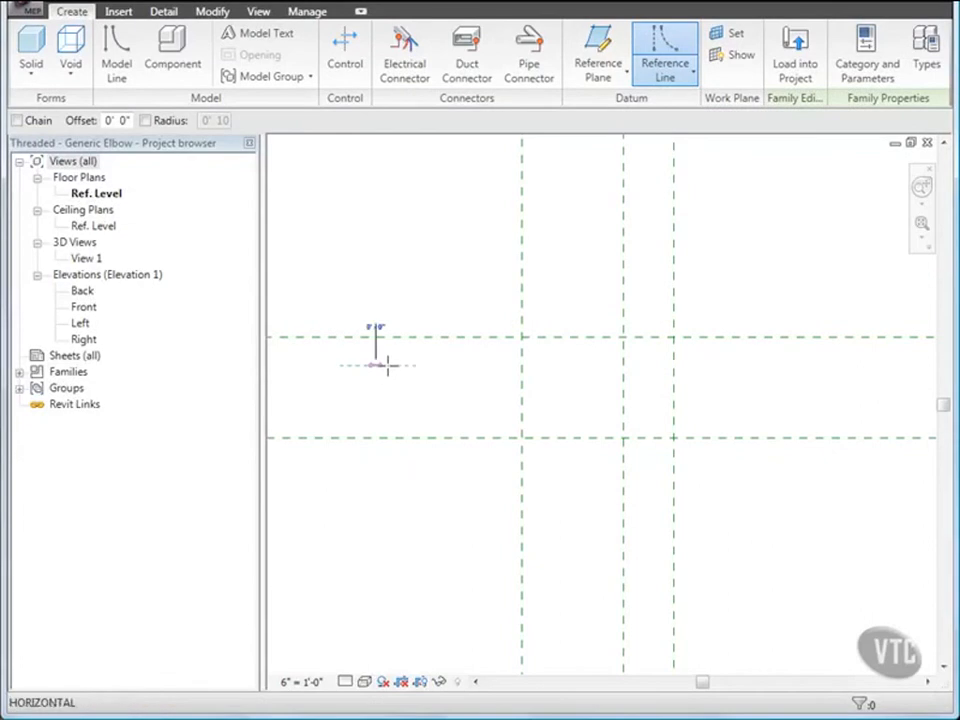
click(463, 366)
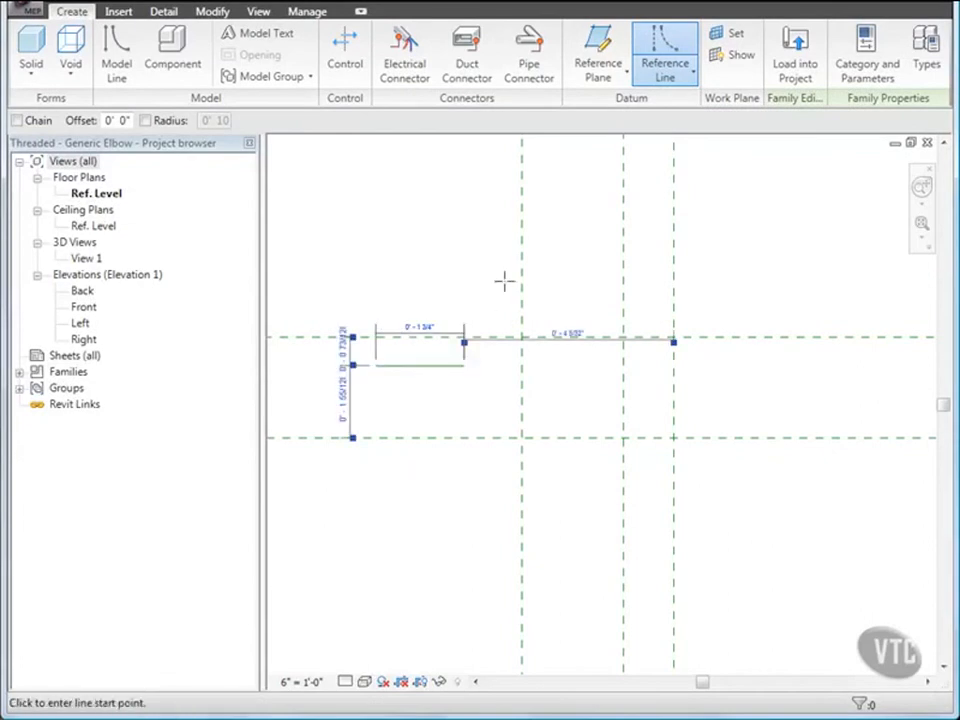
Align the right endpoint of the reference line to the Fitting plane and lock the alignment.
click(218, 13)
click(189, 48)
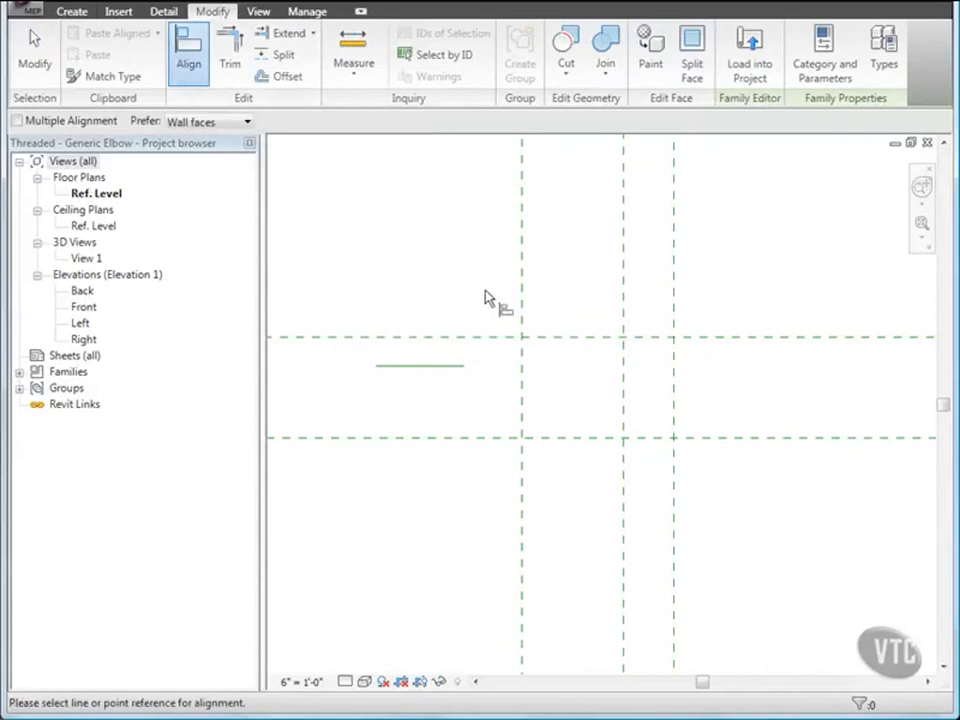
click(622, 382)
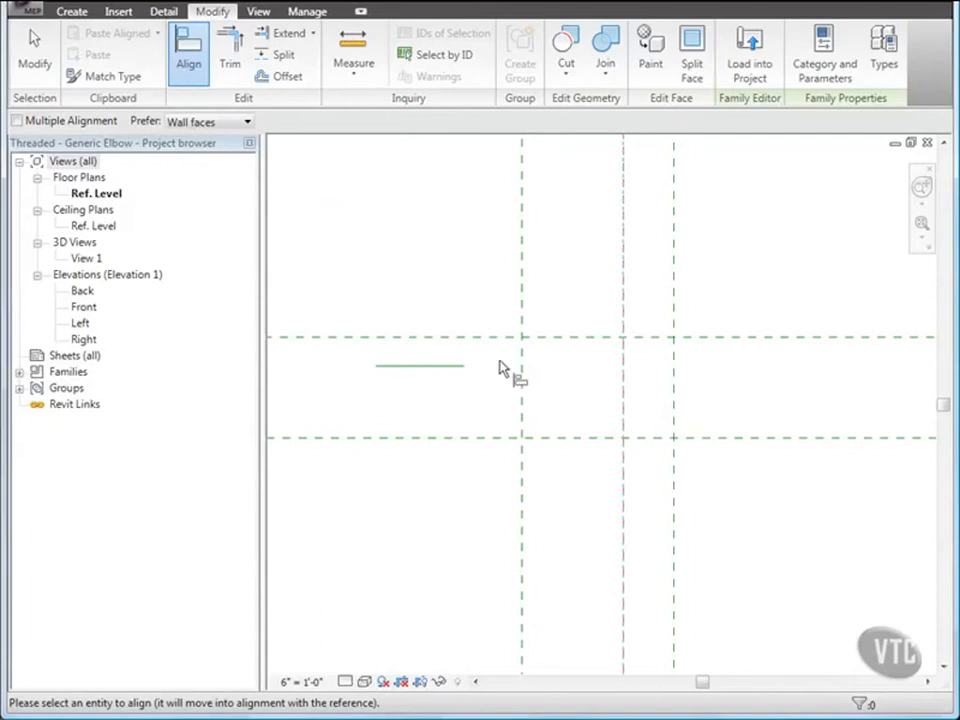
click(465, 368)
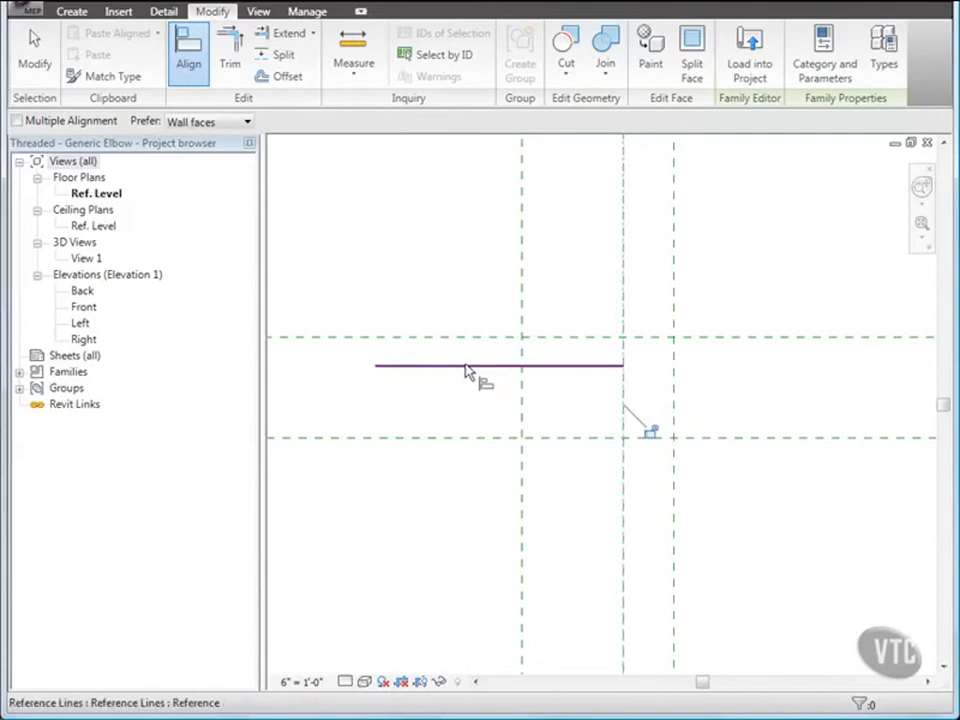
click(650, 436)
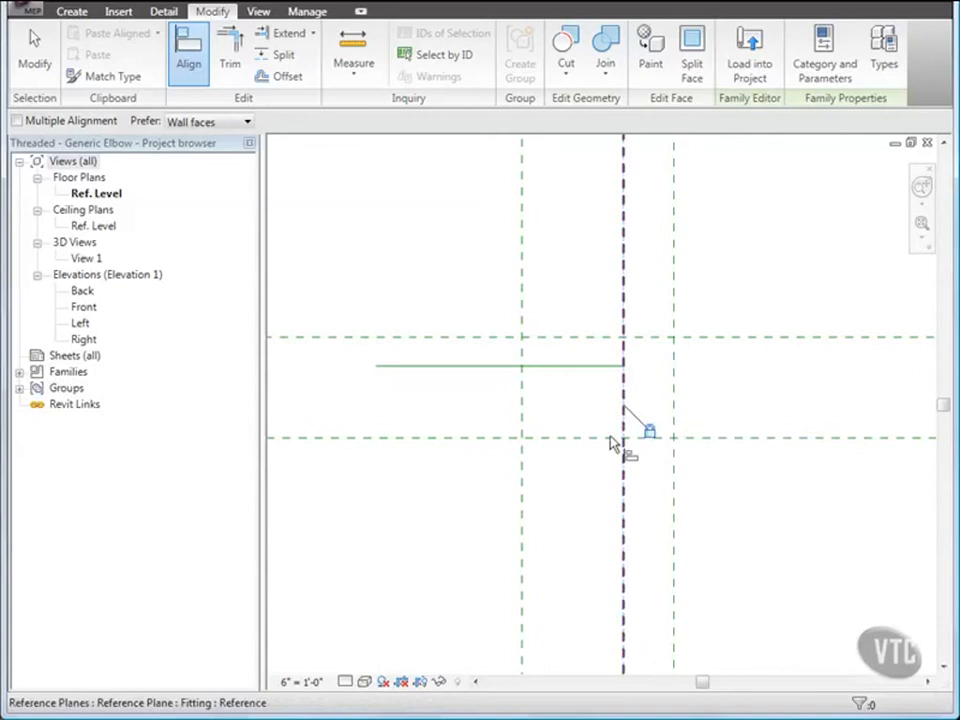
Align and lock the reference line's left endpoint to the Coupling plane and the line itself to the Center (Front/Back) plane.
click(522, 396)
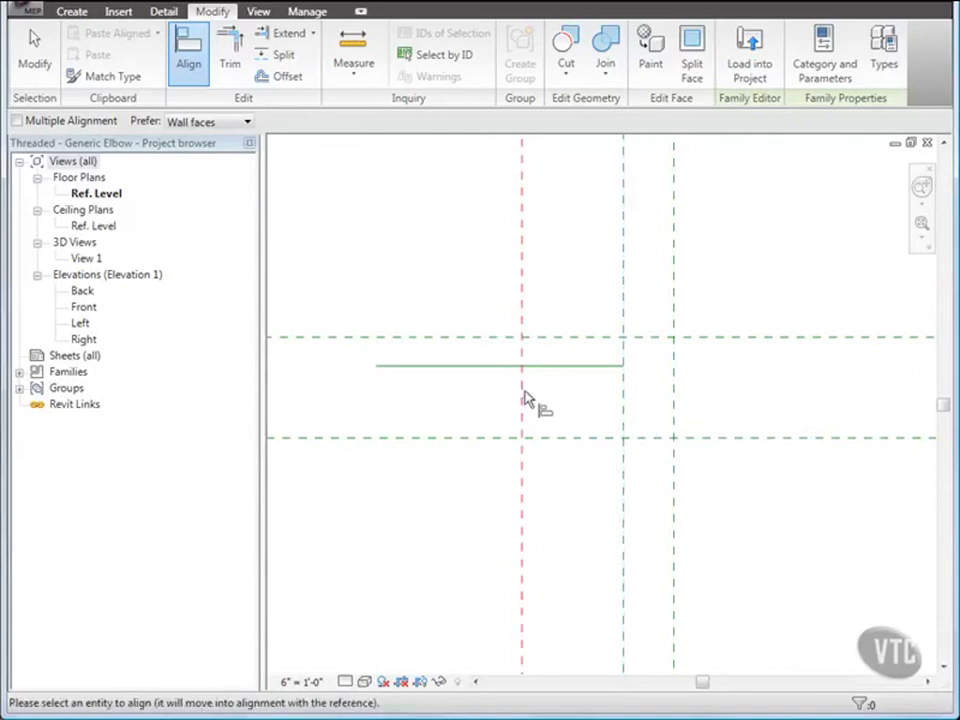
click(376, 368)
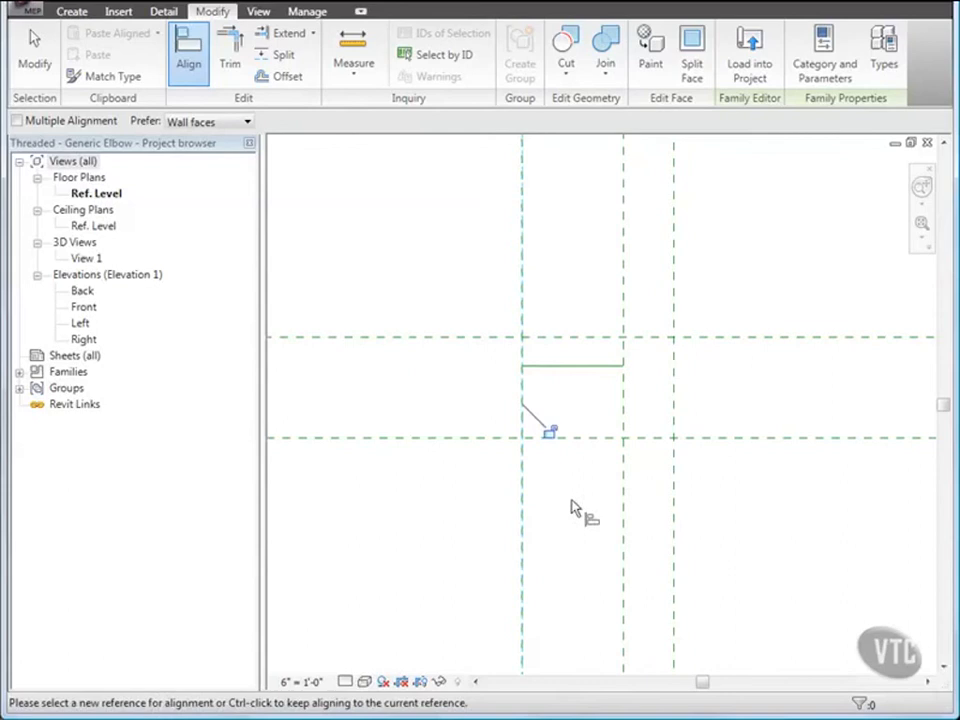
click(552, 434)
click(582, 442)
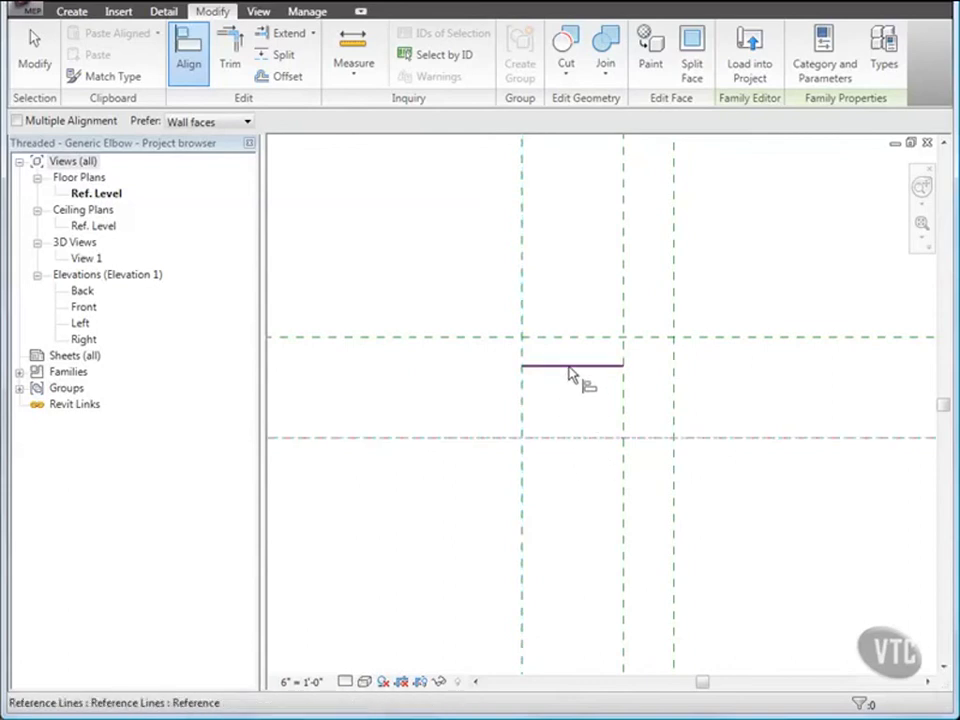
click(569, 372)
click(573, 464)
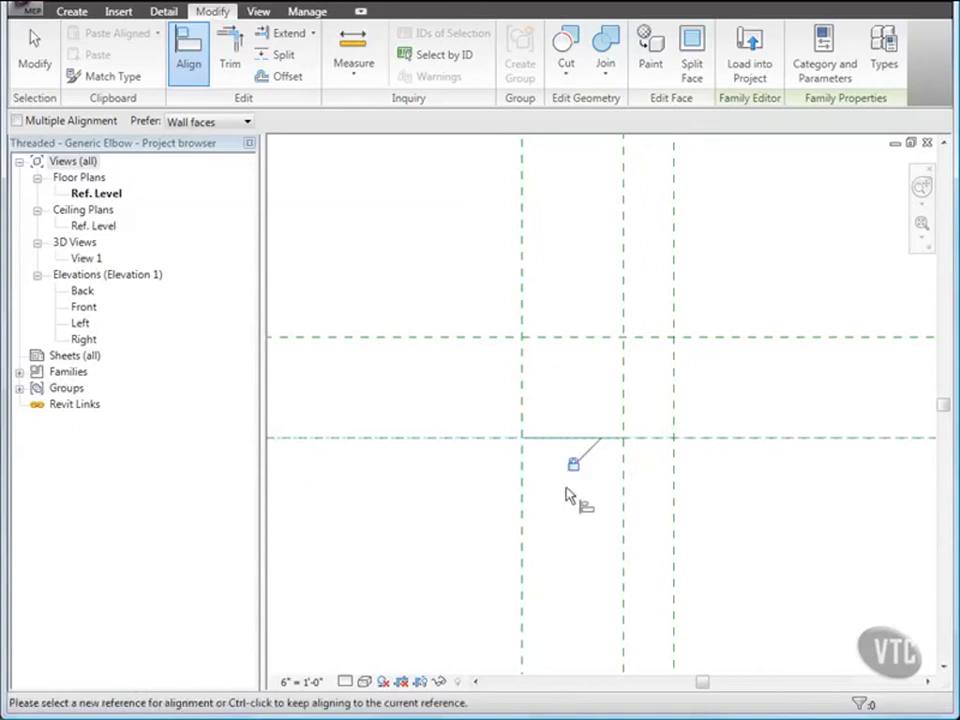
Draw a second horizontal reference line about 1 3/4" long right of the Center (Left/Right) plane, below the Radius plane.
click(76, 12)
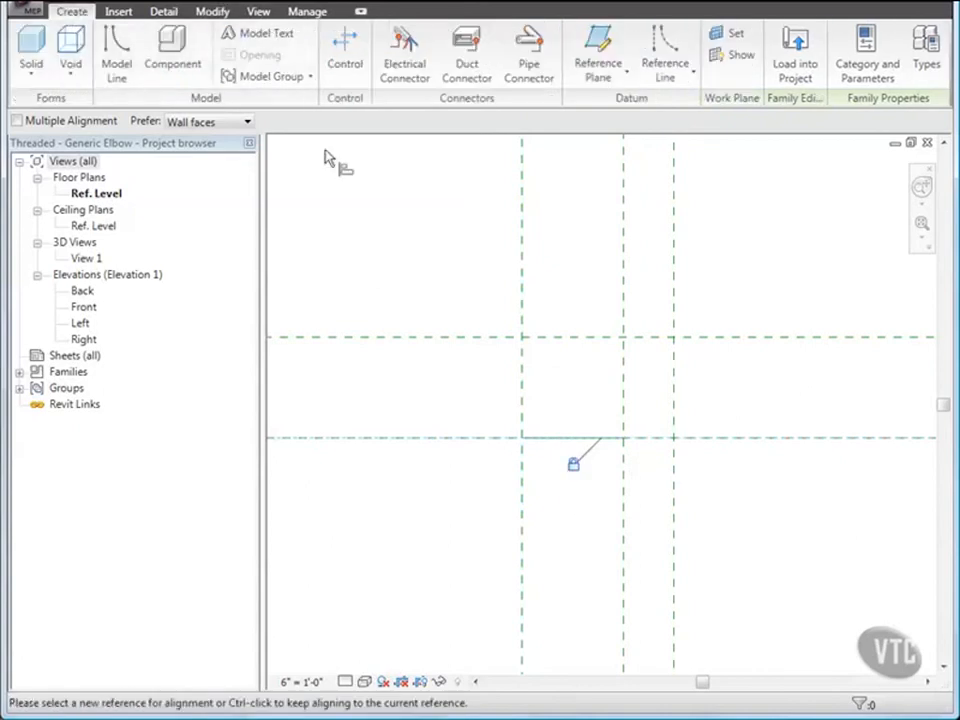
click(674, 48)
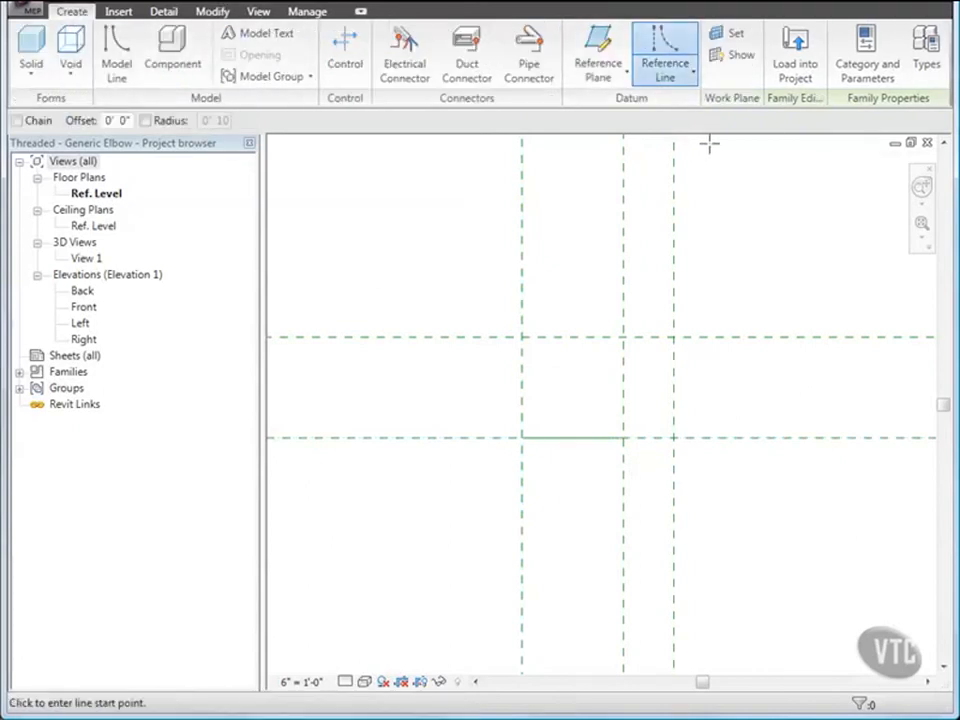
click(722, 368)
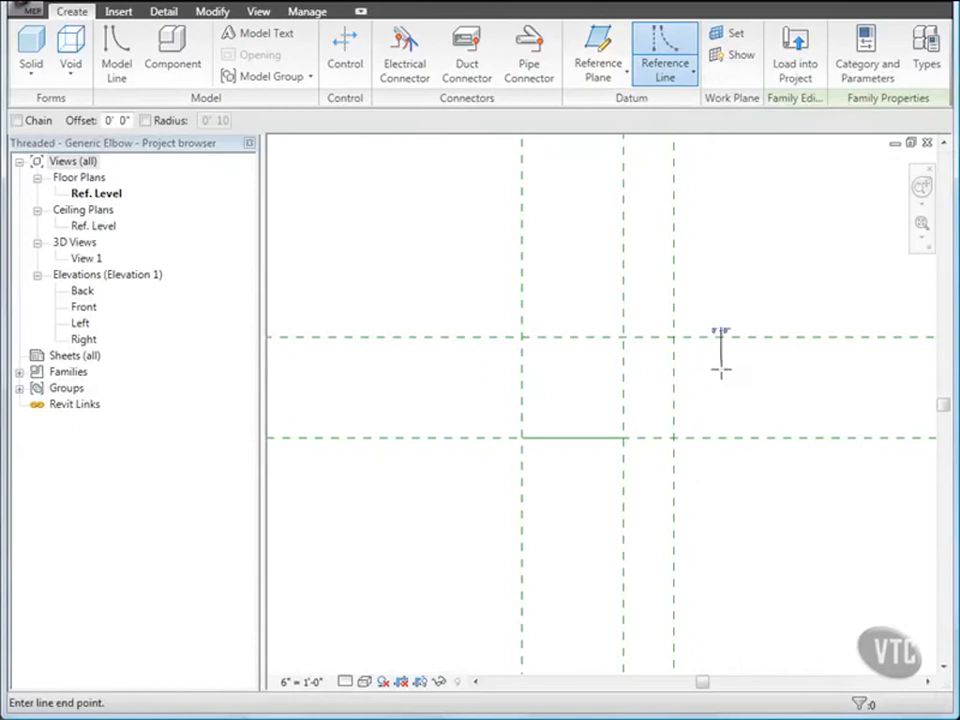
click(810, 369)
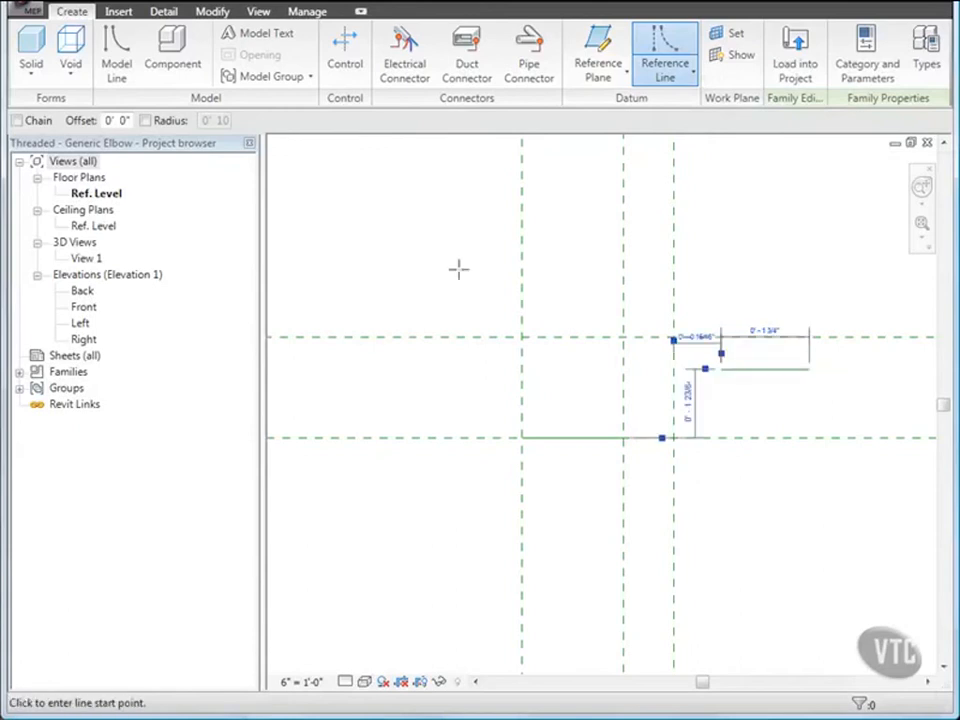
Align the left endpoint of the second reference line to the Center (Left/Right) plane and lock the alignment.
click(213, 12)
click(205, 40)
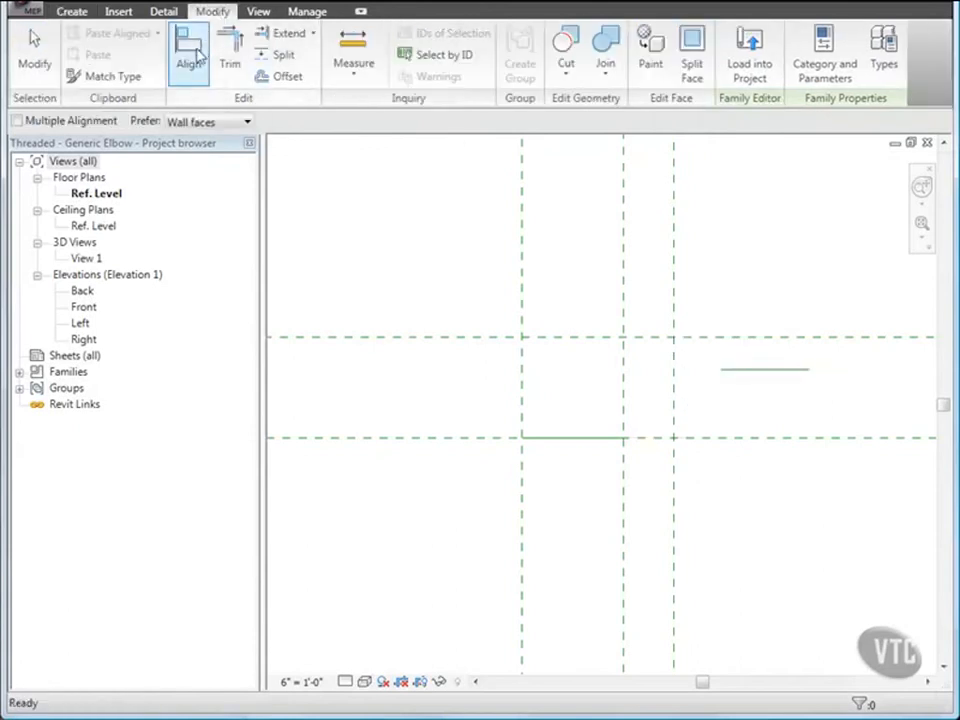
click(672, 386)
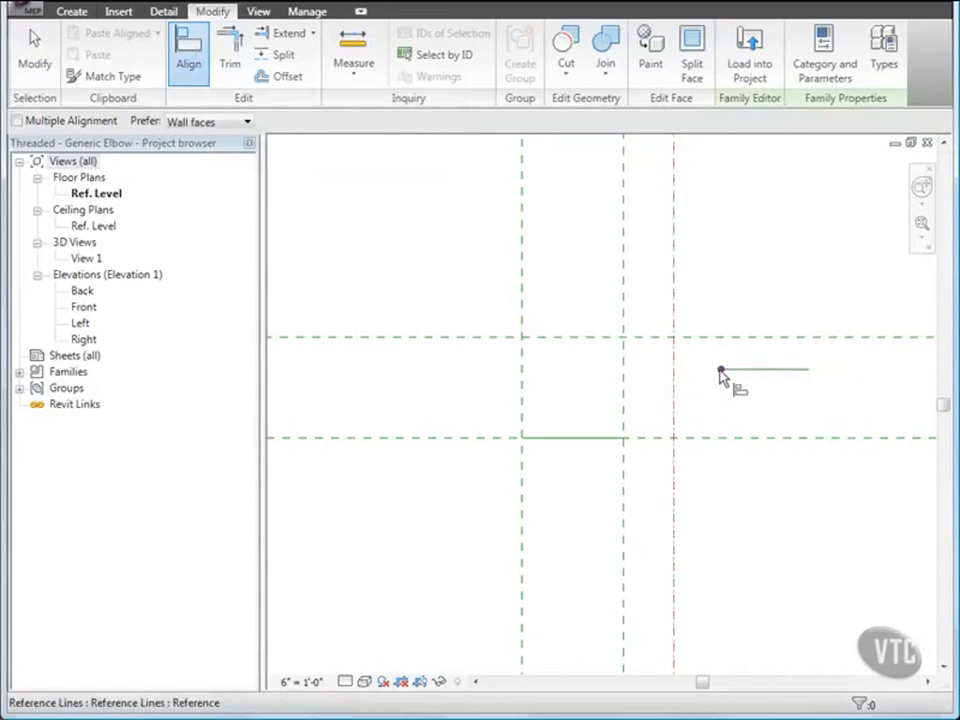
click(721, 372)
middle_drag(702, 437, 626, 399)
scroll(624, 399, up, 1)
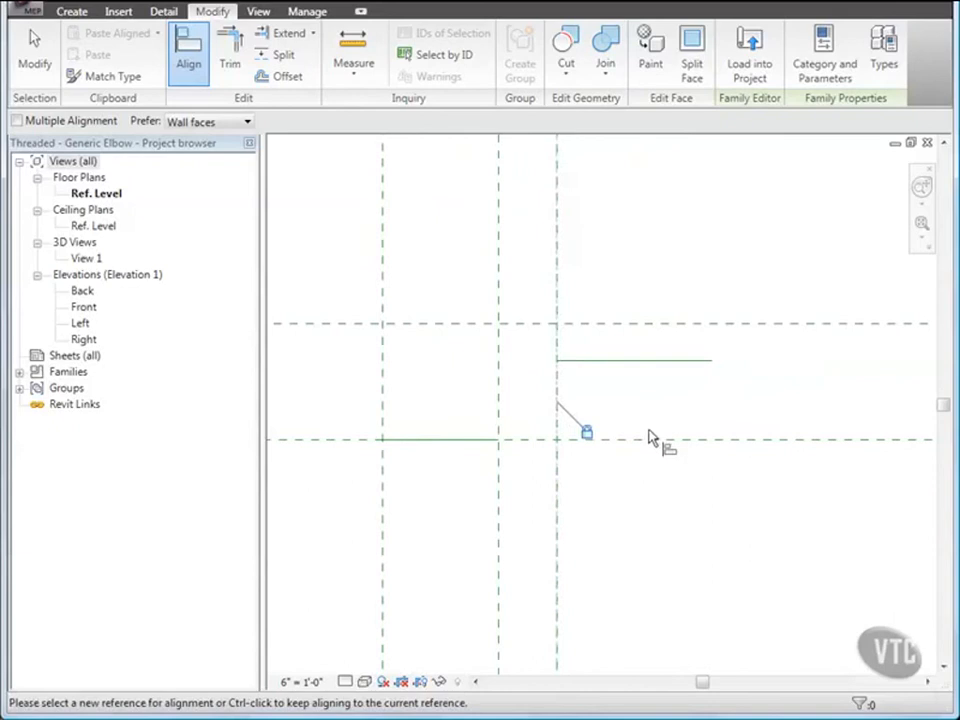
Align the second reference line to the Center (Front/Back) plane and lock the alignment.
click(651, 440)
click(636, 360)
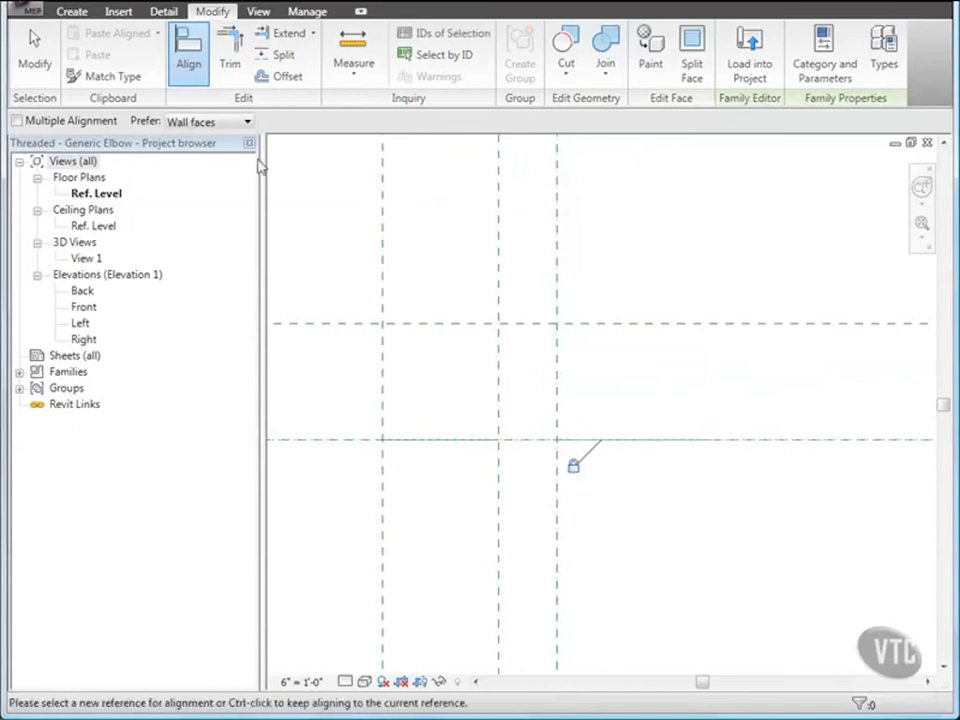
Draw a 45° arc reference line centered where the Fitting and Radius planes cross, starting at the Fitting and Center (Front/Back) intersection.
click(71, 11)
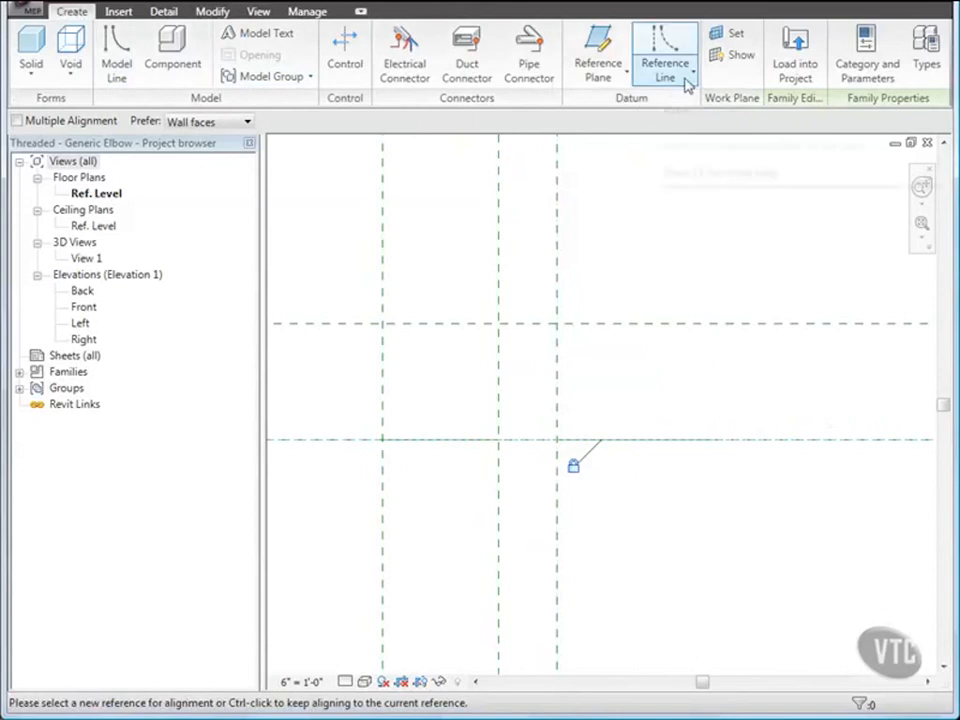
click(686, 84)
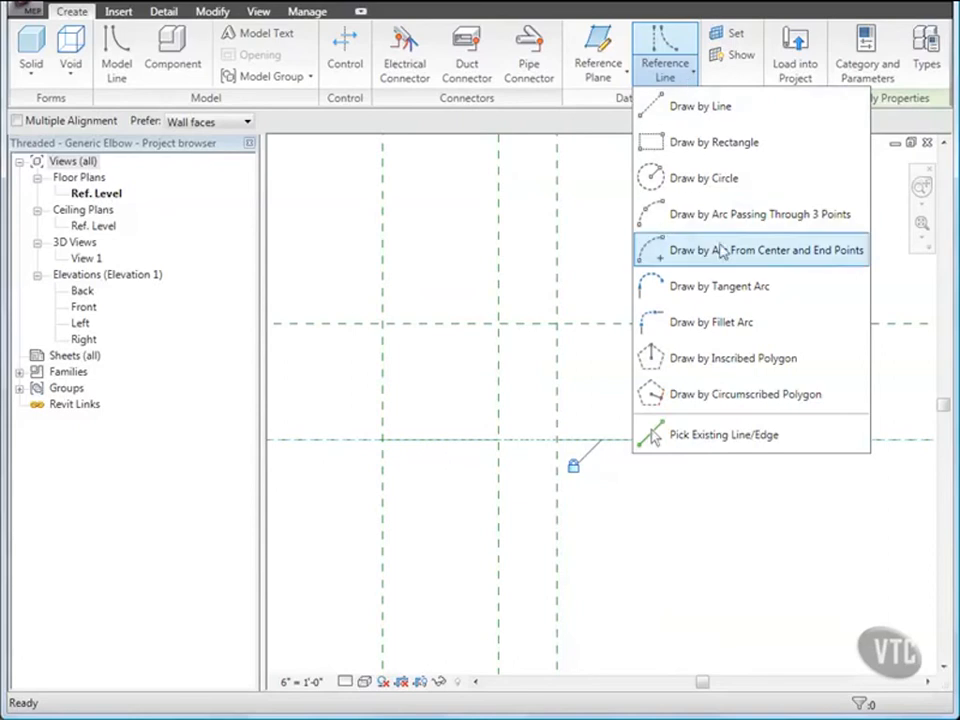
click(662, 251)
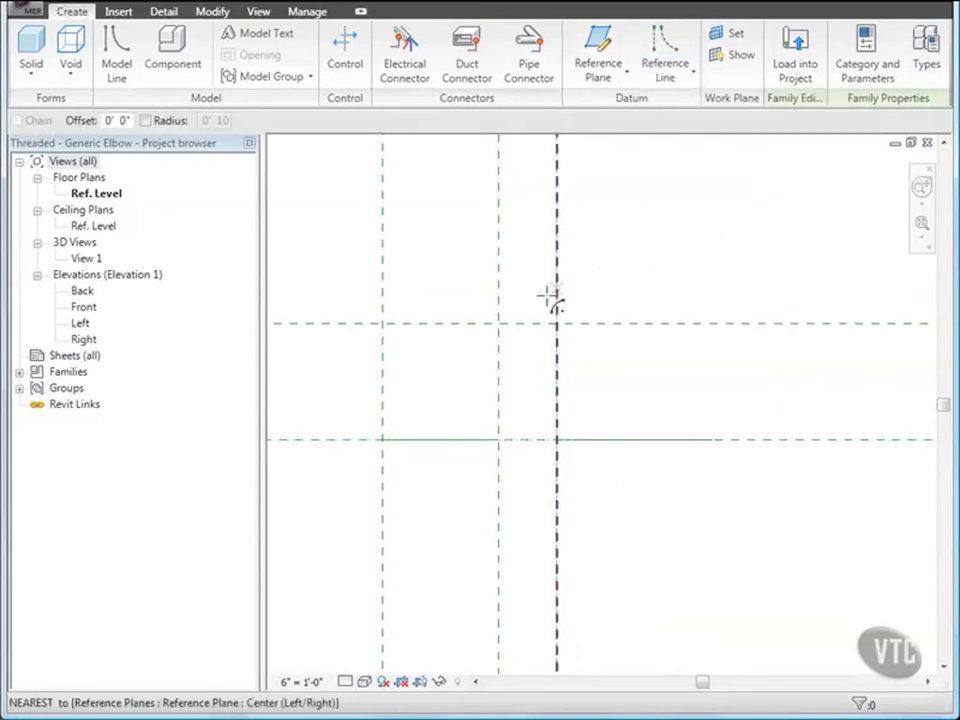
click(499, 324)
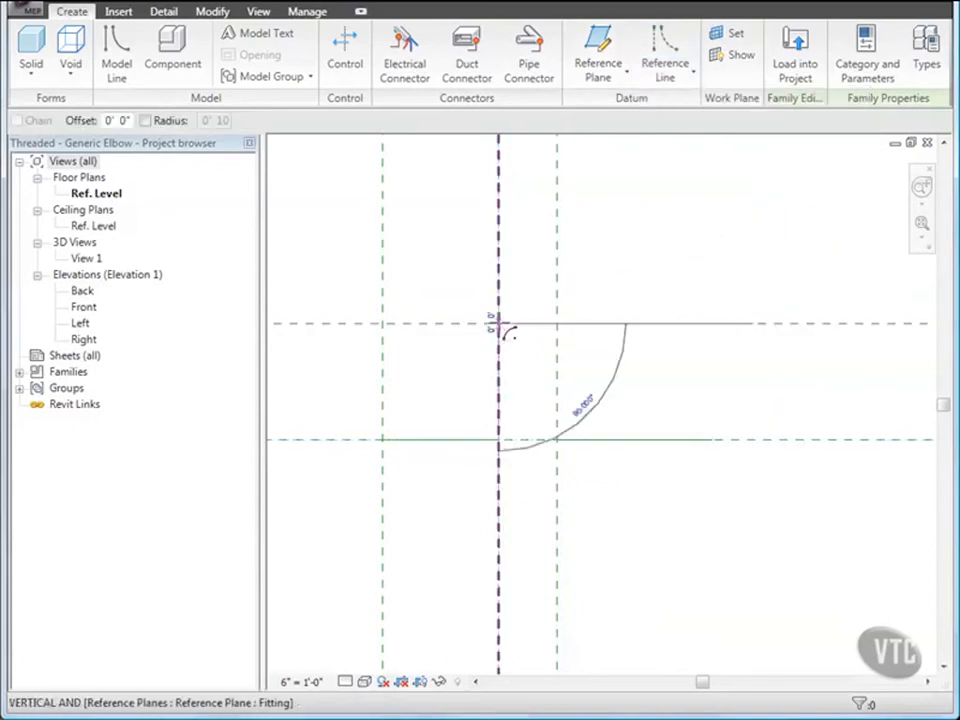
click(499, 440)
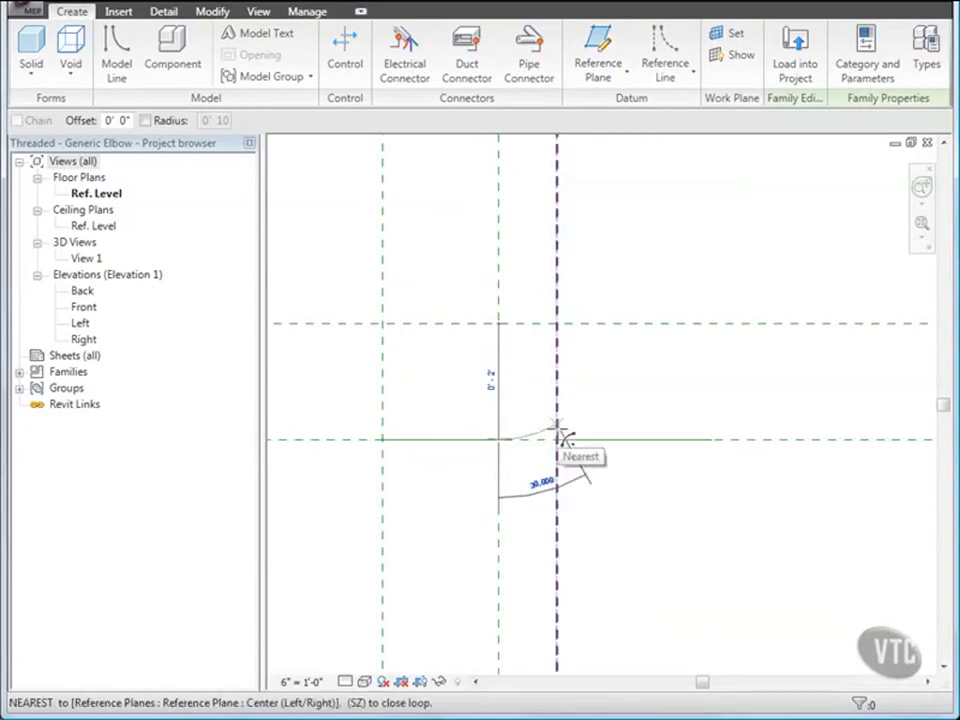
text(45)
key(Return)
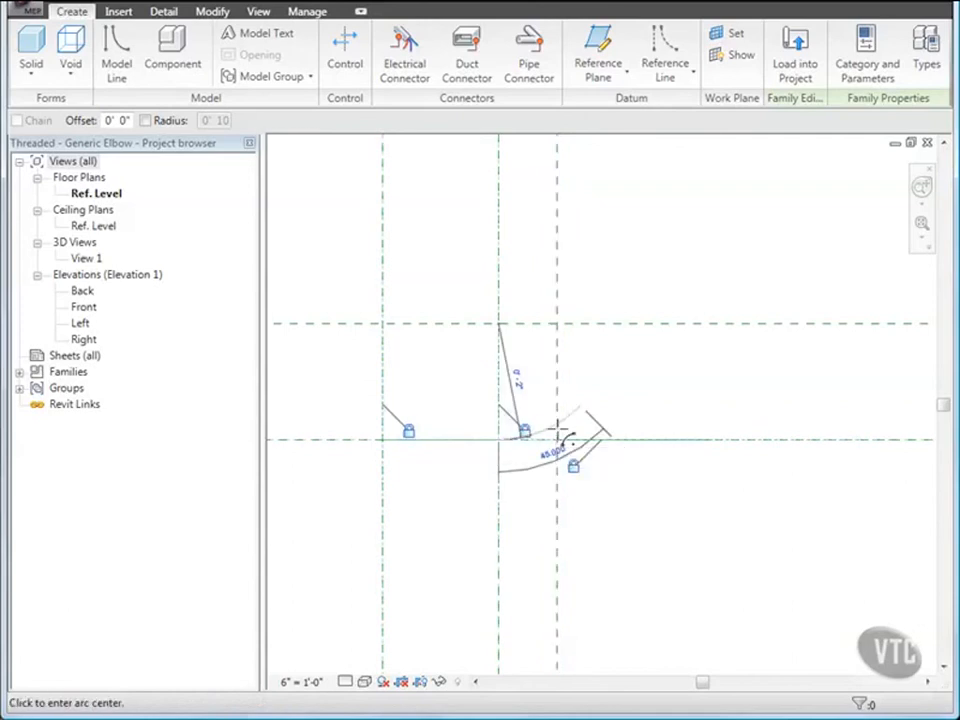
key(Escape)
key(Escape)
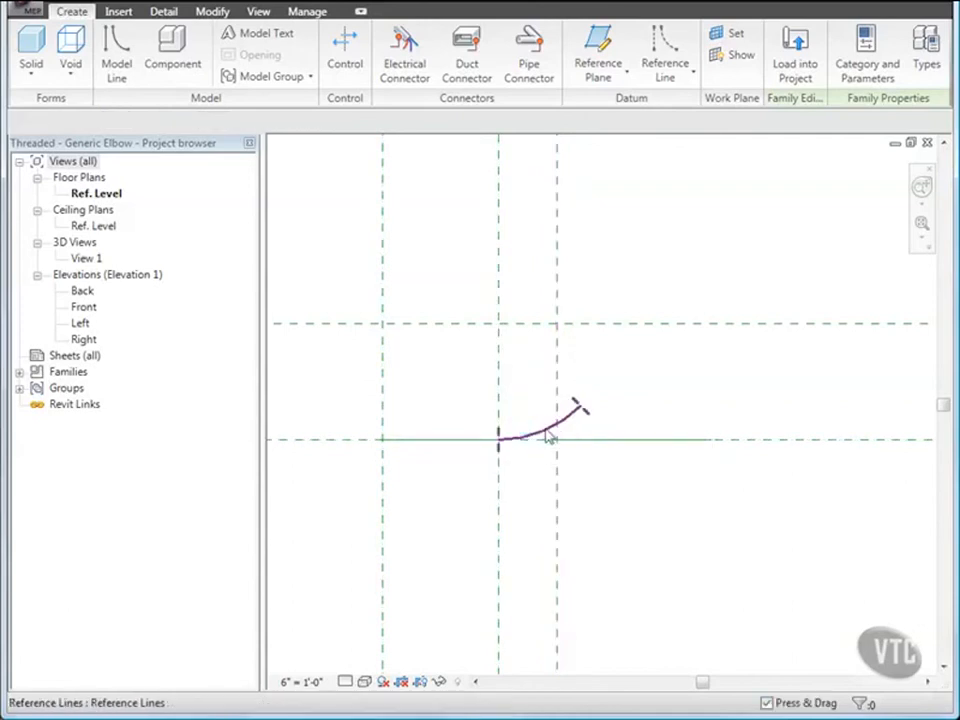
Make the arc's temporary angle dimension permanent and move it farther below the arc.
click(545, 435)
scroll(537, 353, down, 3)
scroll(537, 353, down, 2)
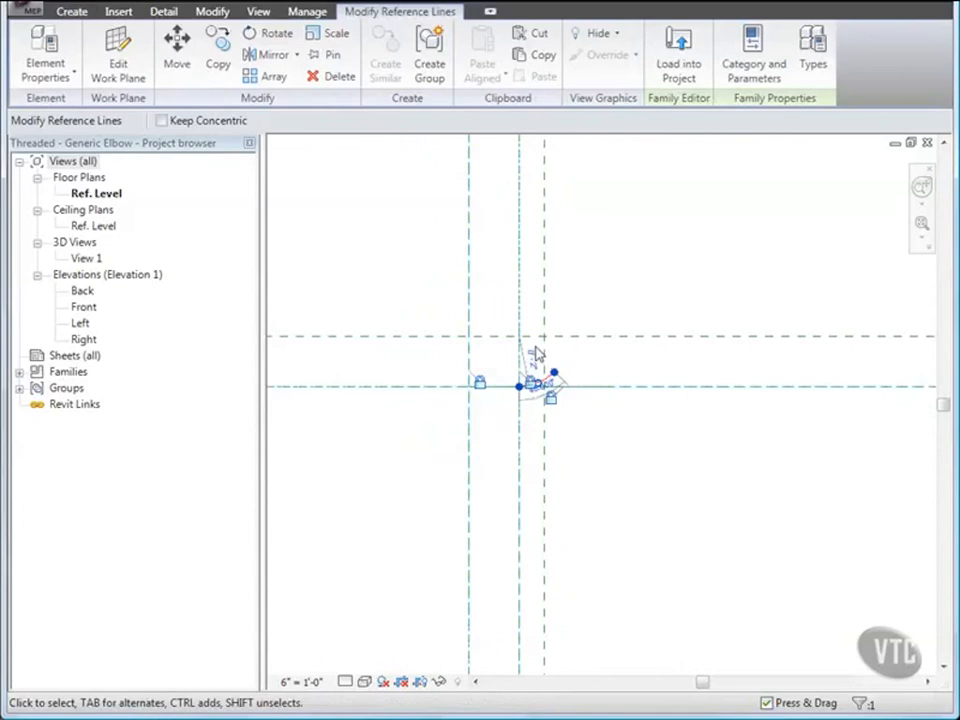
middle_drag(574, 429, 525, 413)
scroll(524, 412, down, 3)
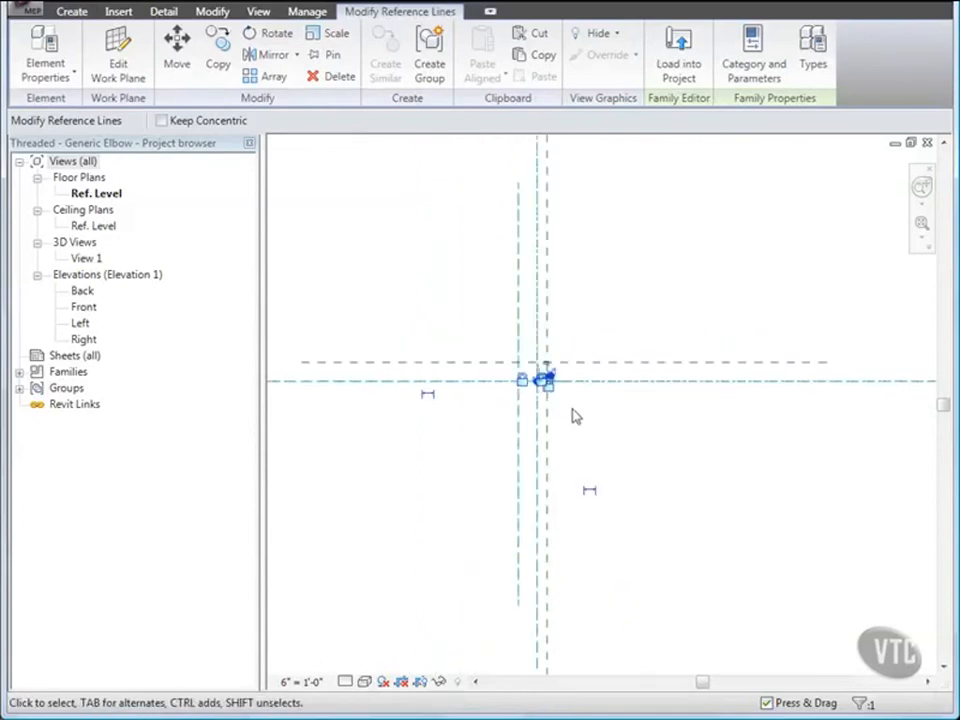
click(592, 494)
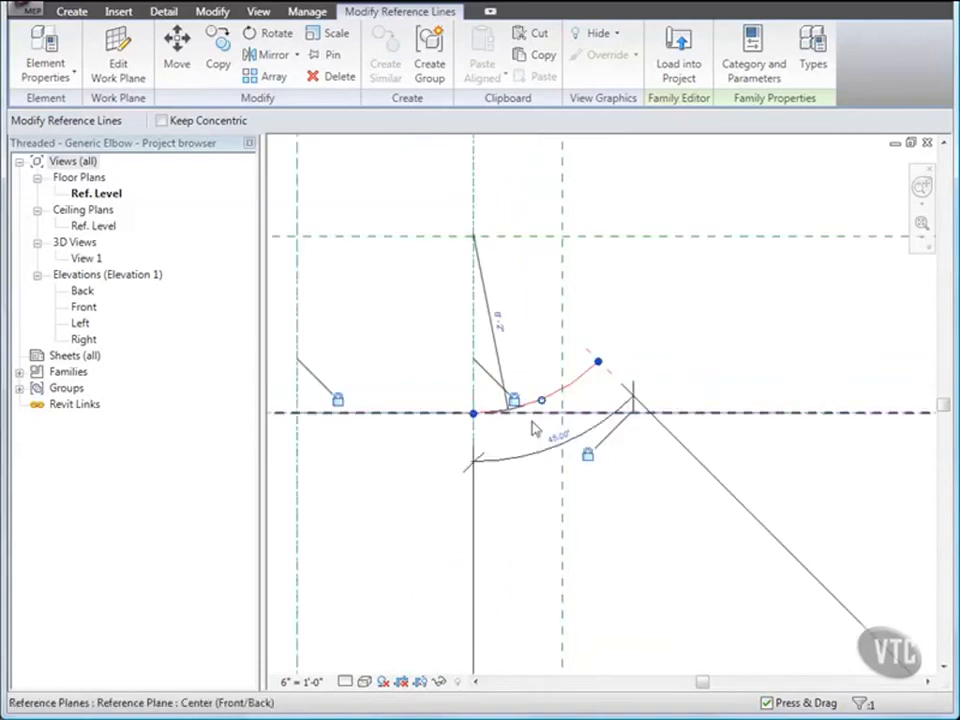
click(524, 464)
click(523, 461)
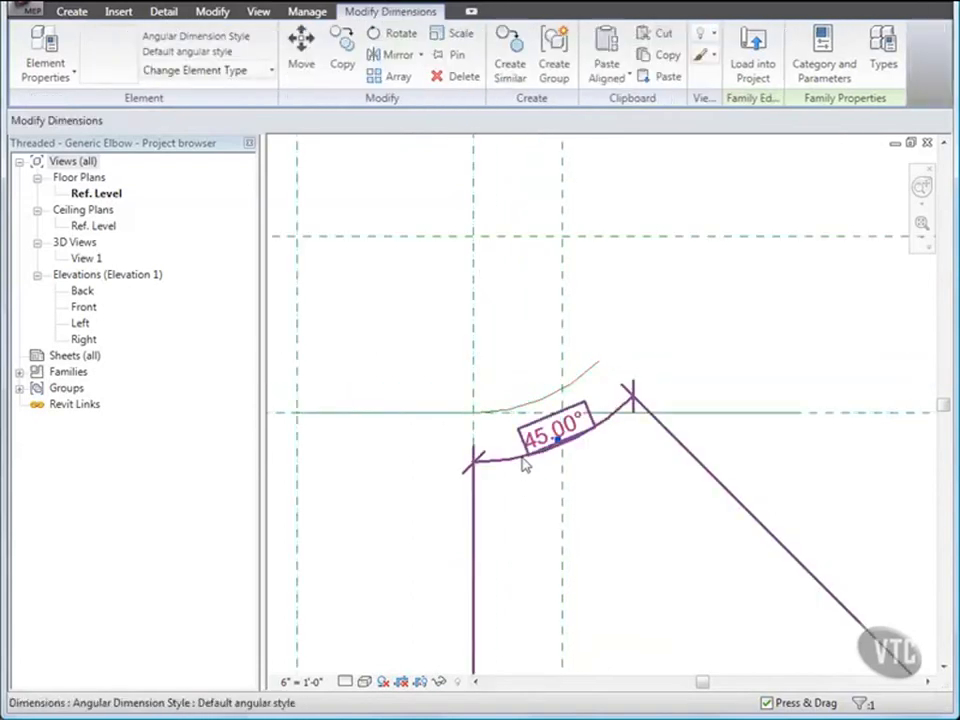
scroll(523, 461, down, 2)
drag(523, 461, 560, 545)
click(465, 404)
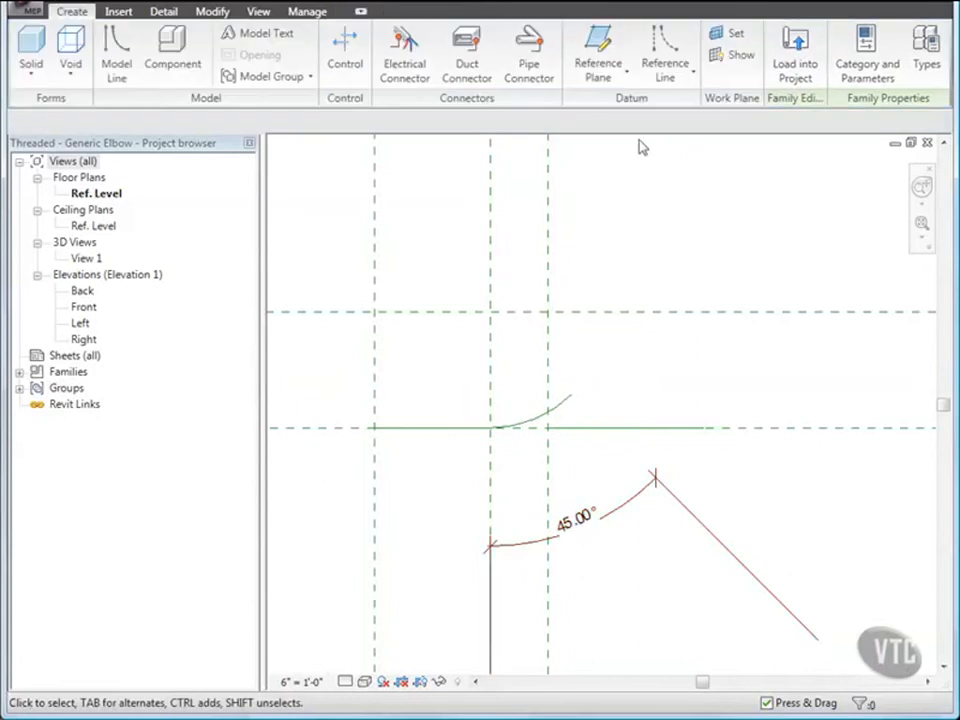
Draw a straight reference line about 1 3/4" long at 45° from the arc's free end, tangent to the arc.
click(665, 45)
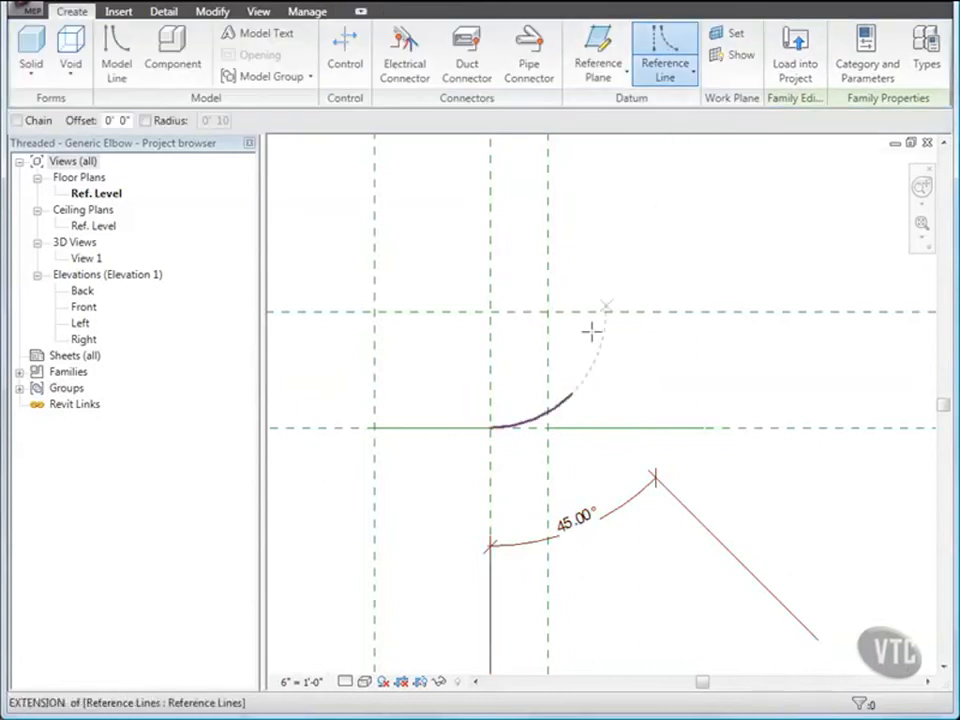
click(573, 393)
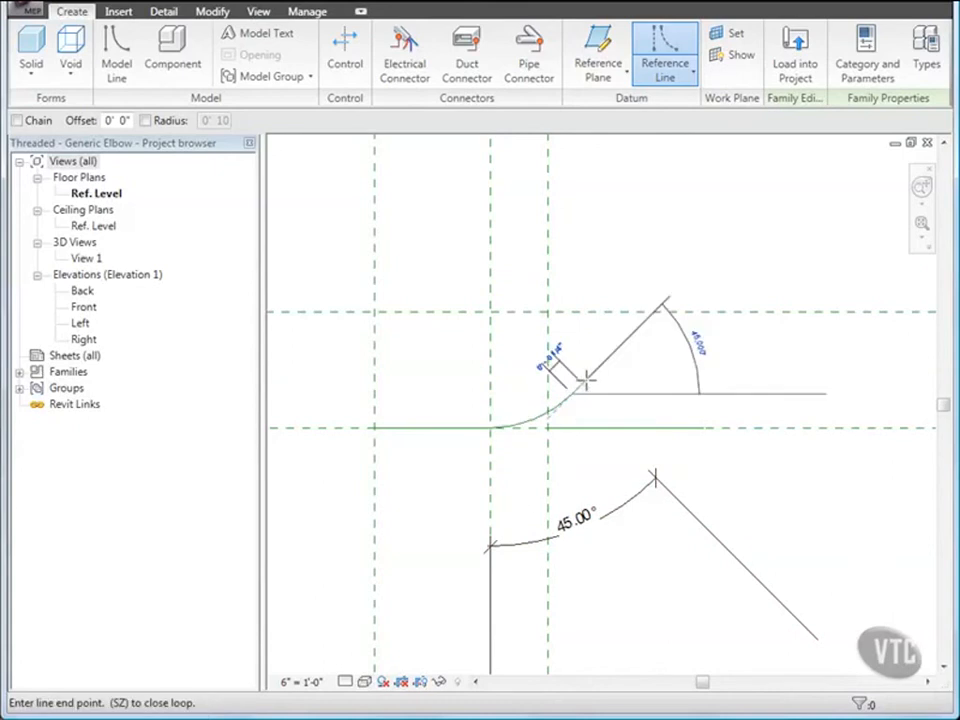
click(643, 312)
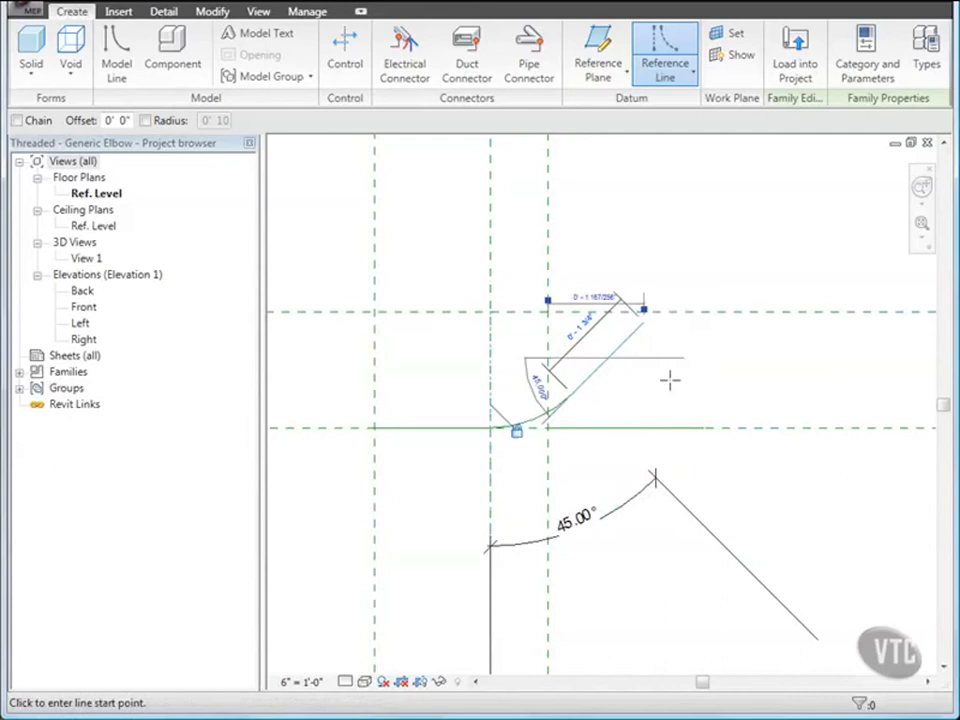
key(Escape)
key(Escape)
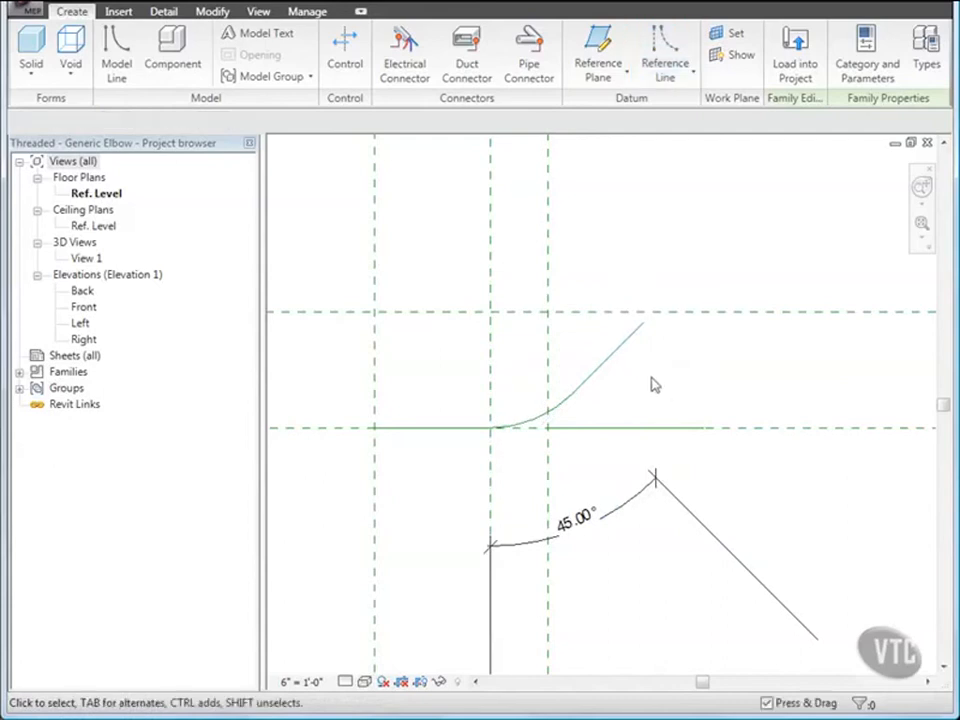
Make the angled reference line's temporary length dimension permanent and move it to the lower-right side of the line.
click(603, 368)
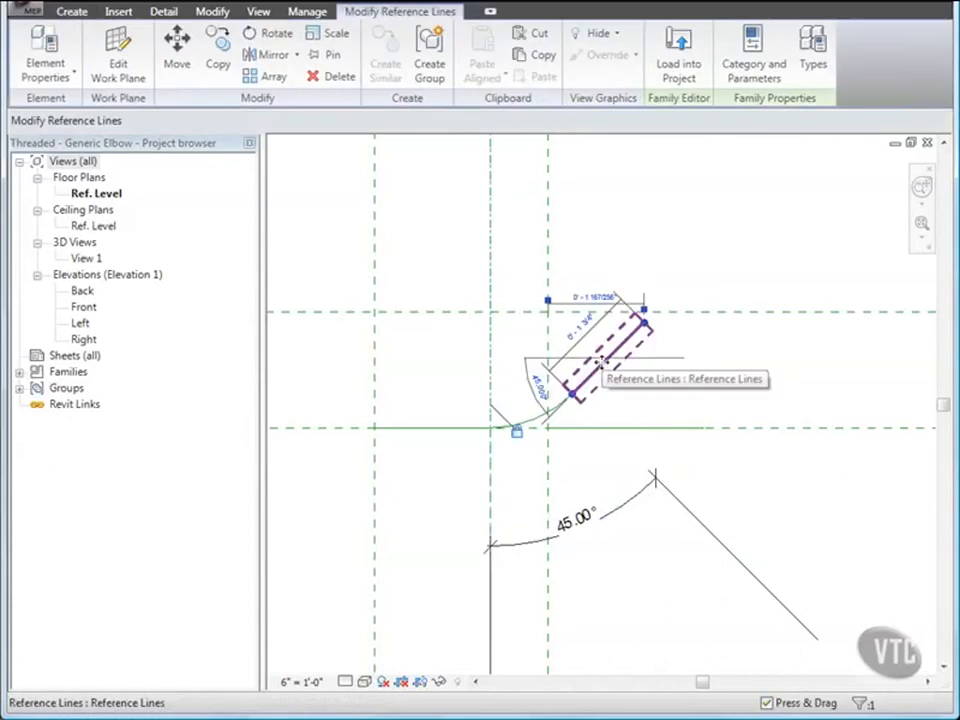
scroll(651, 390, down, 4)
middle_drag(660, 377, 574, 349)
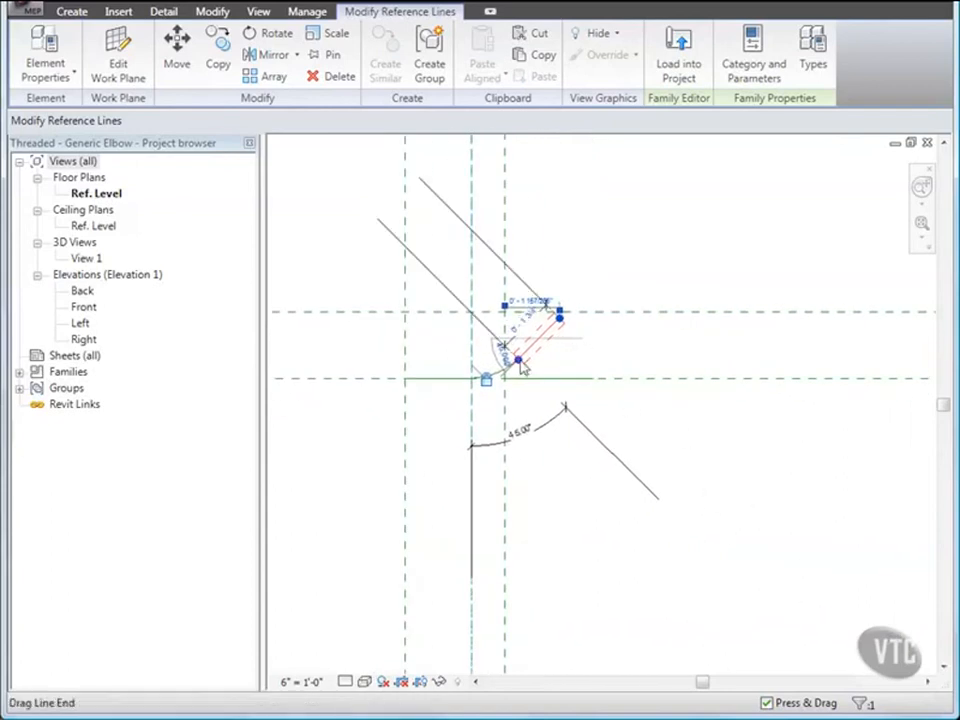
click(549, 326)
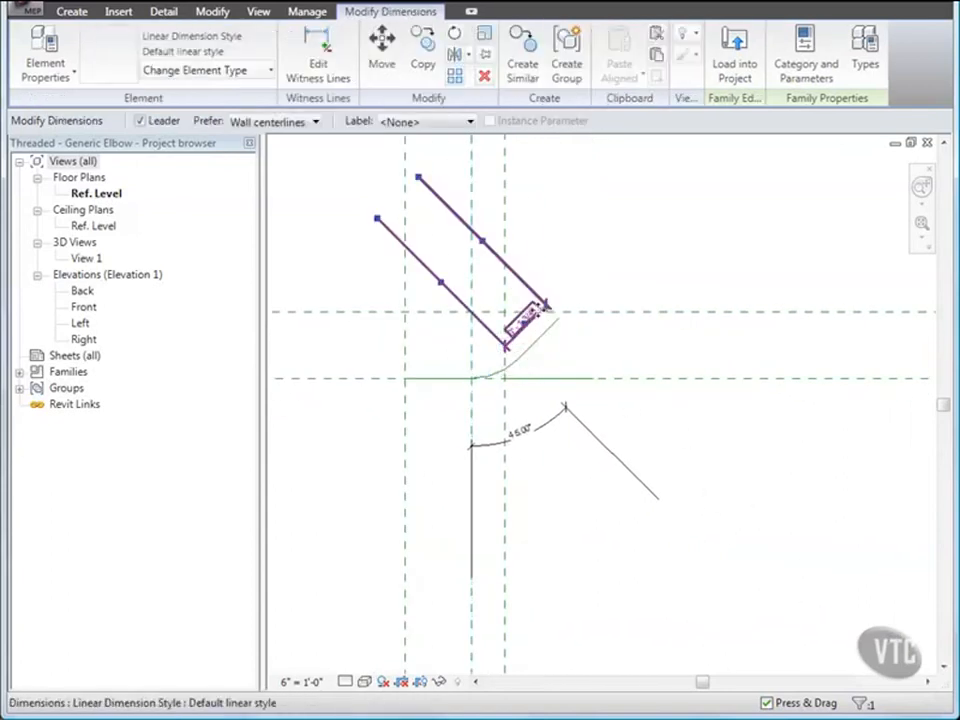
drag(549, 326, 624, 388)
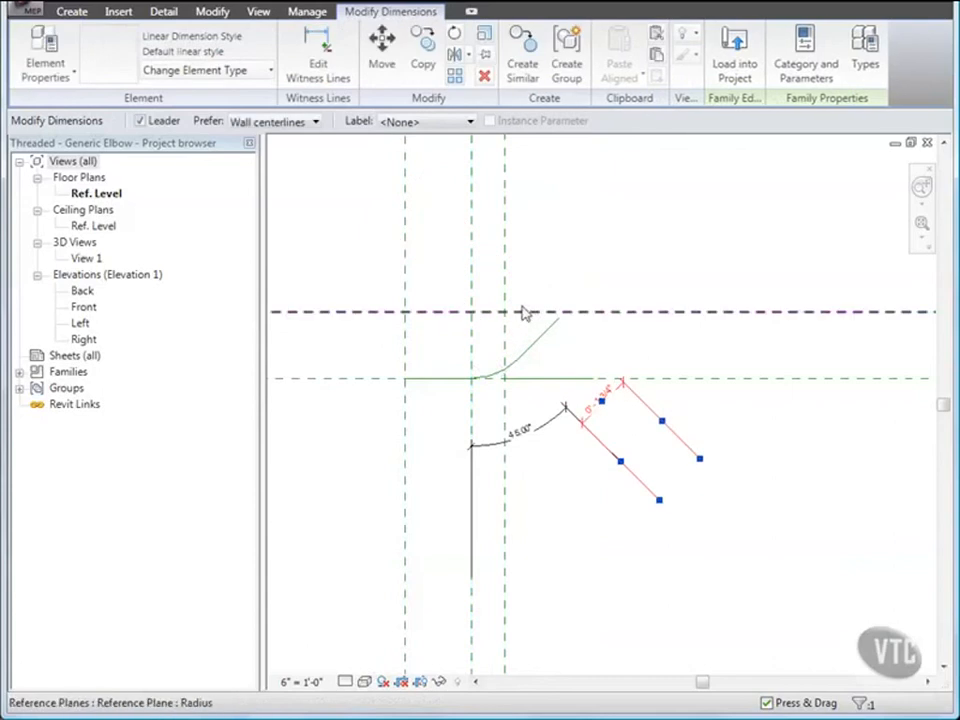
Add aligned dimensions from the Coupling plane to the Fitting plane and from the Fitting plane to the Center (Left/Right) plane.
click(166, 12)
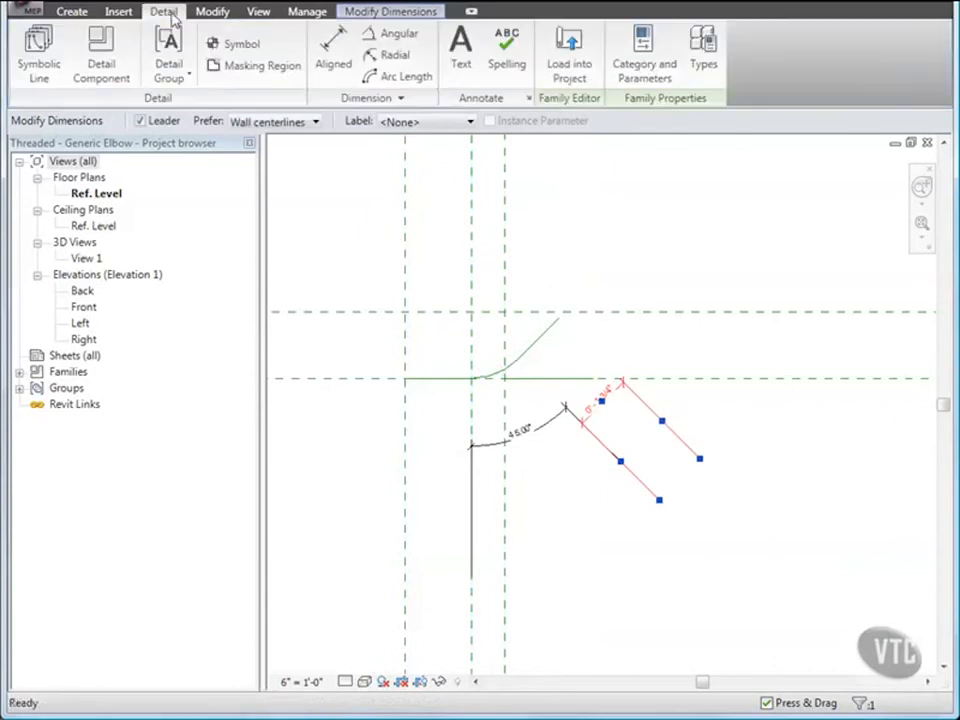
click(334, 50)
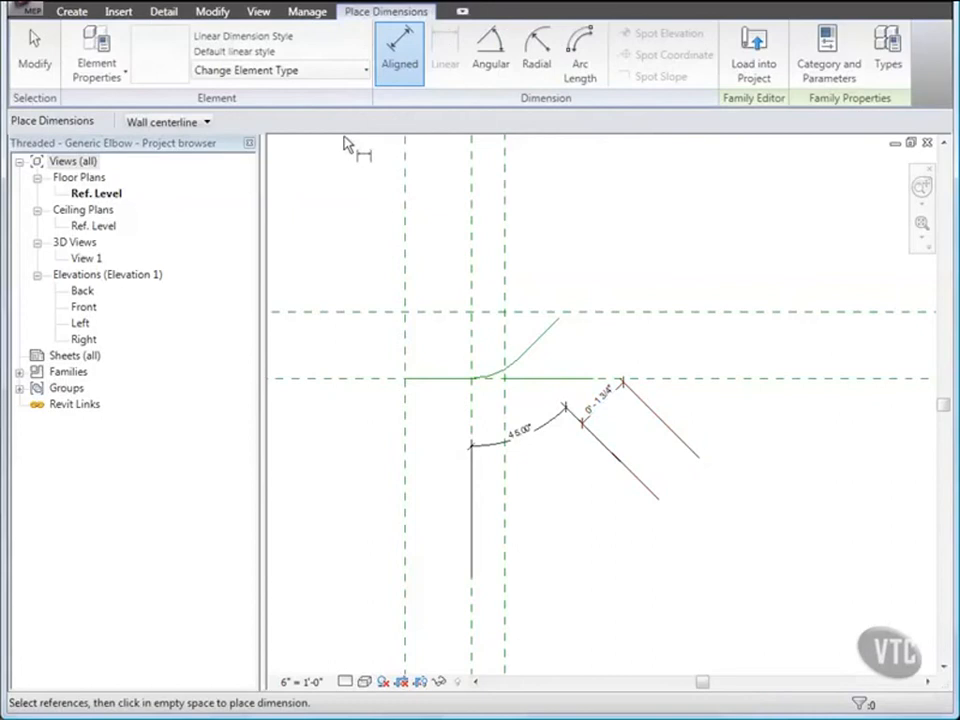
click(407, 273)
click(474, 278)
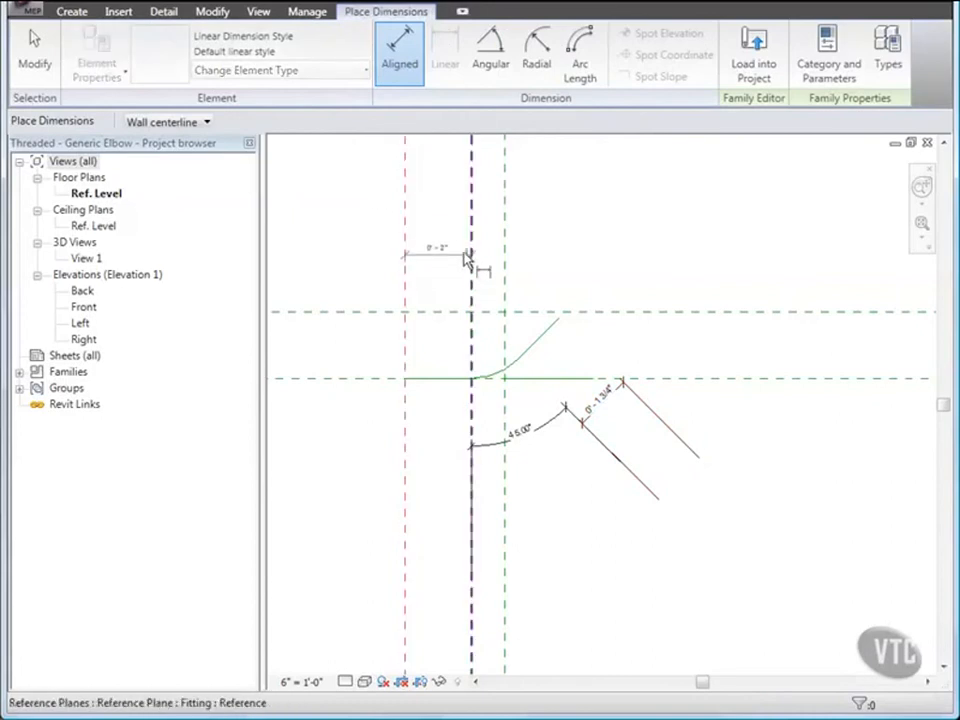
click(457, 250)
click(472, 285)
click(506, 275)
click(488, 236)
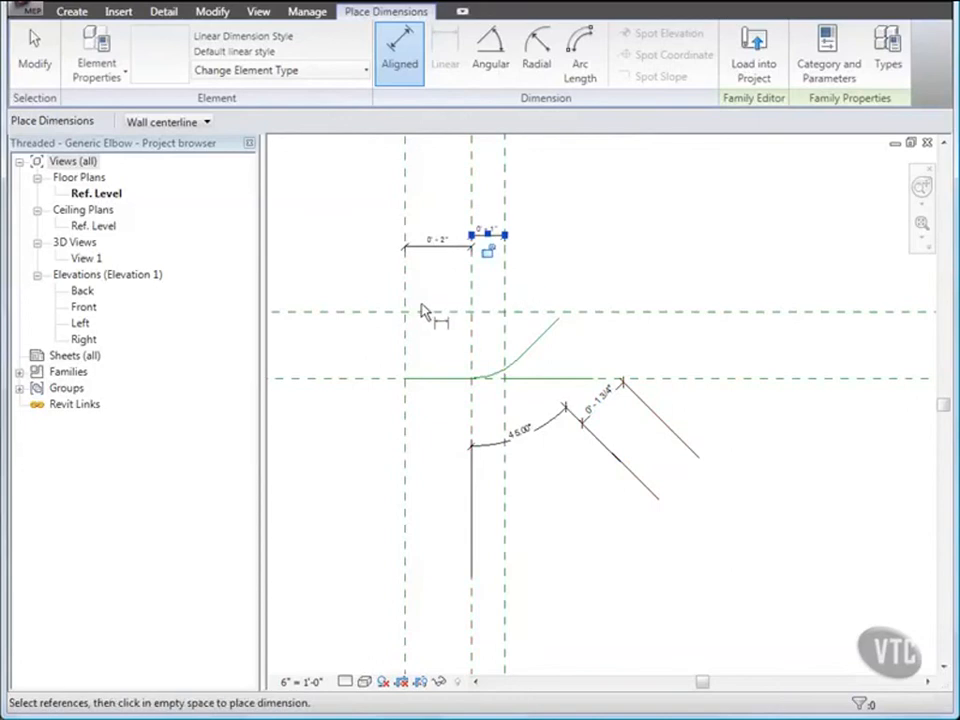
Add an aligned dimension between the Radius plane and the Center (Front/Back) plane, left of the Coupling plane.
click(420, 312)
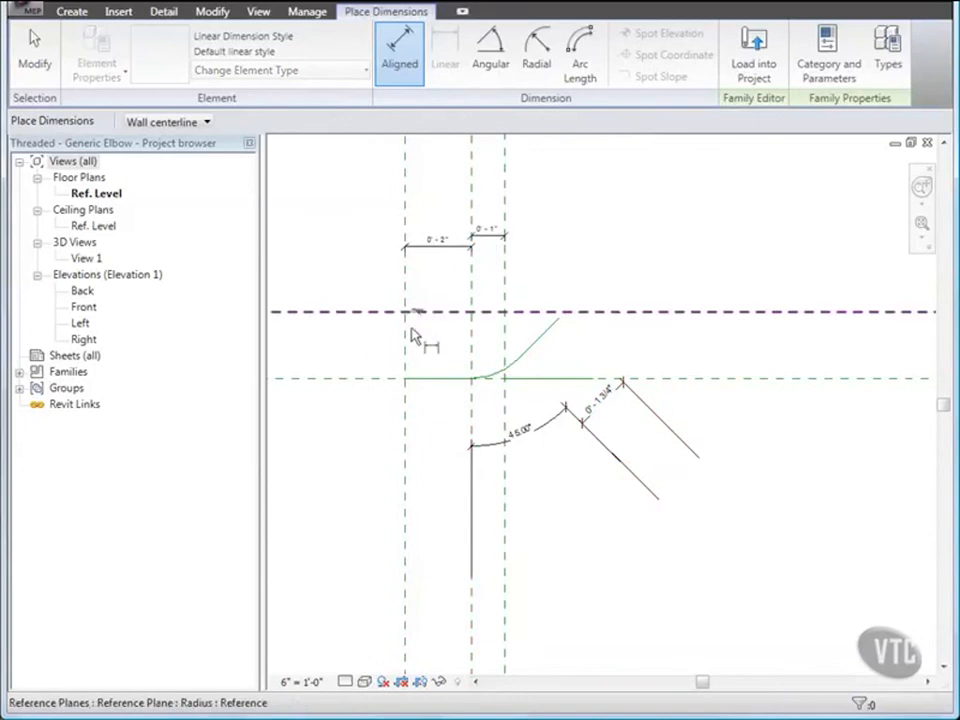
click(384, 379)
click(347, 358)
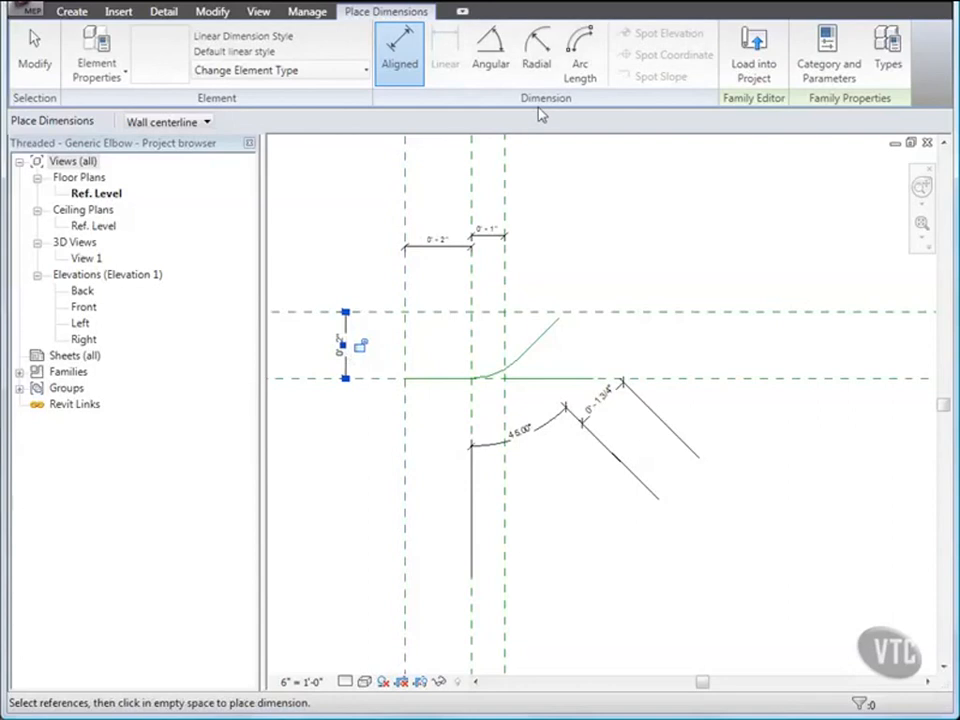
Add an angular dimension between the angled reference line and the Center (Front/Back) plane.
click(491, 50)
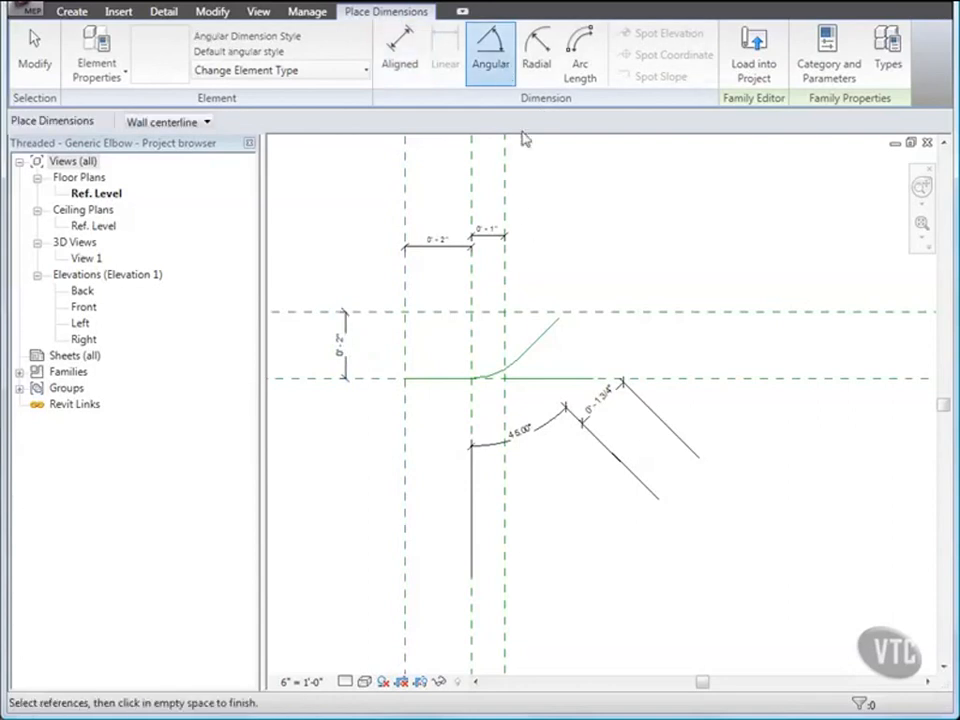
click(543, 340)
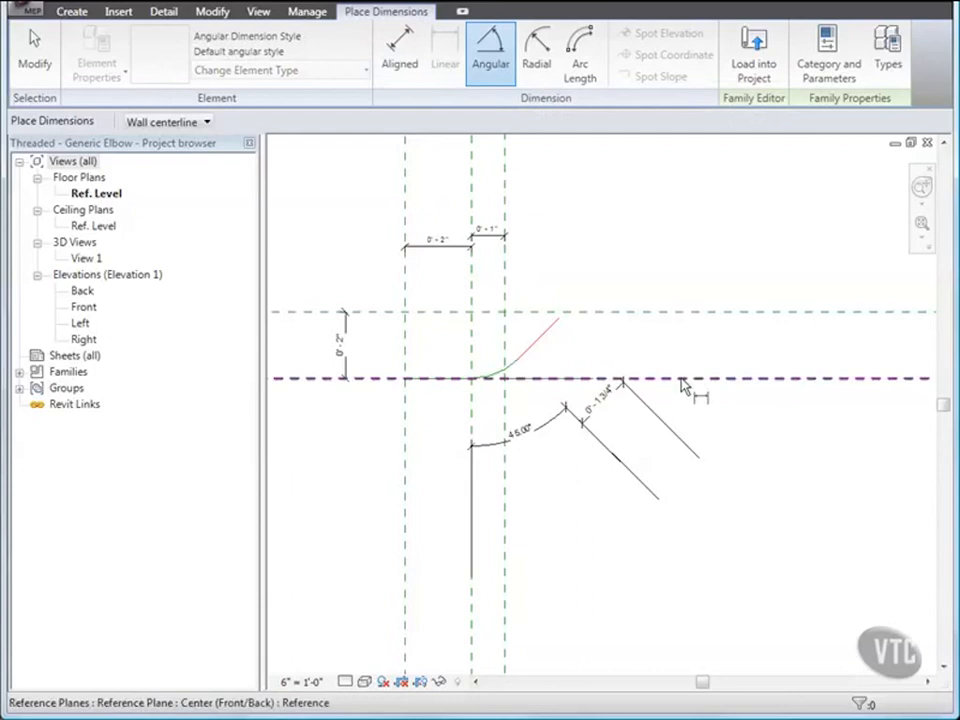
click(681, 380)
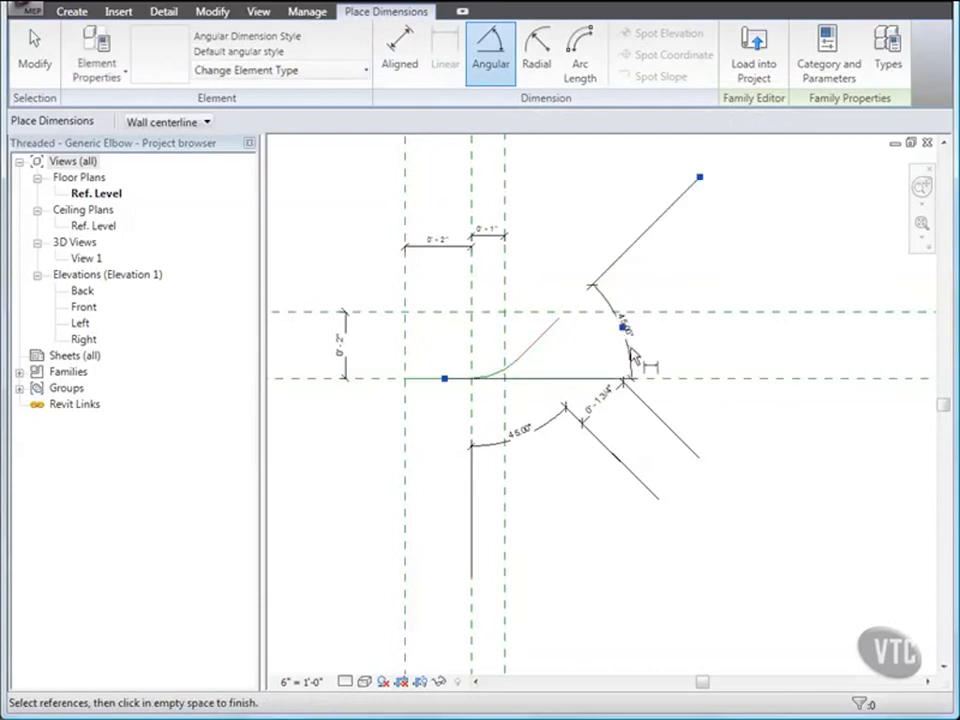
click(36, 14)
click(52, 163)
key(Escape)
key(Escape)
scroll(340, 285, up, 3)
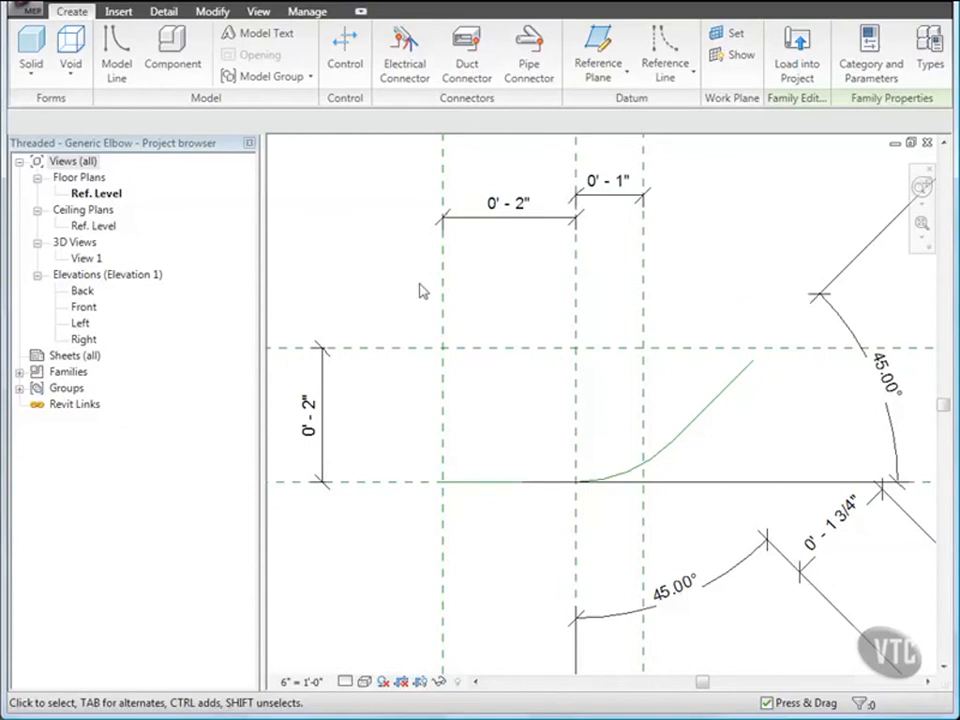
Add a family parameter LenA1 with discipline Piping and type Pipe Size, grouped under Dimensions, as an instance parameter.
click(930, 62)
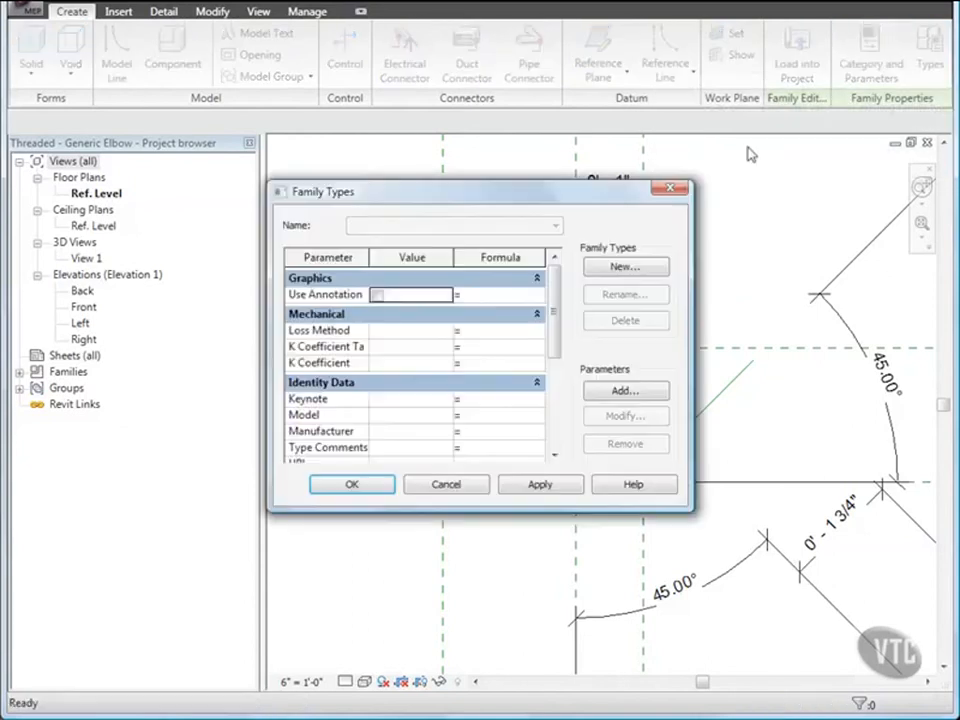
click(622, 390)
text(Len)
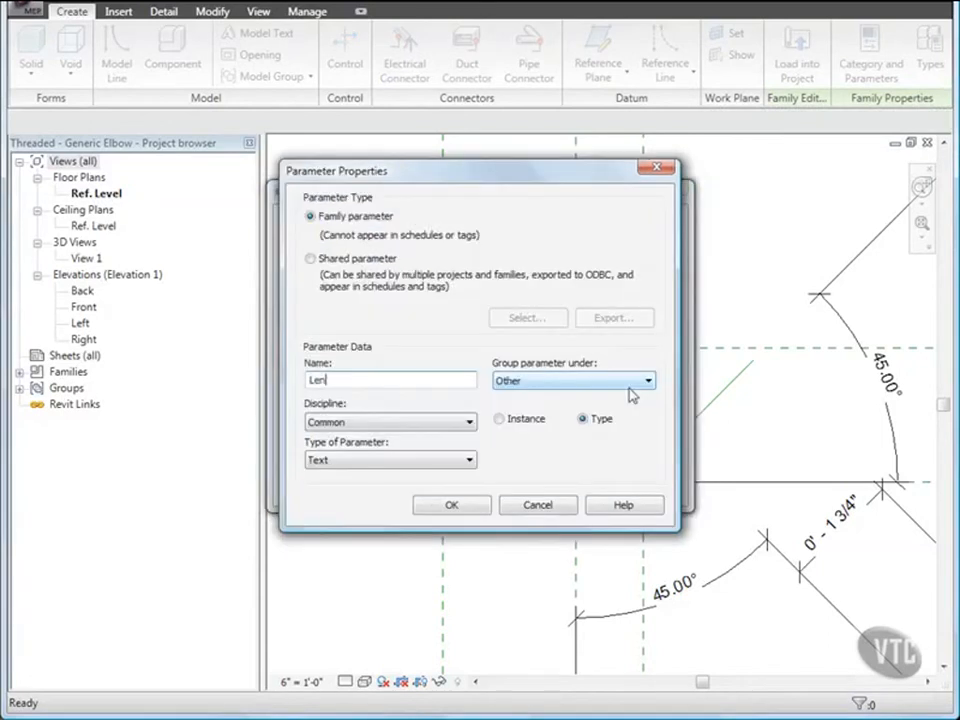
text(A1)
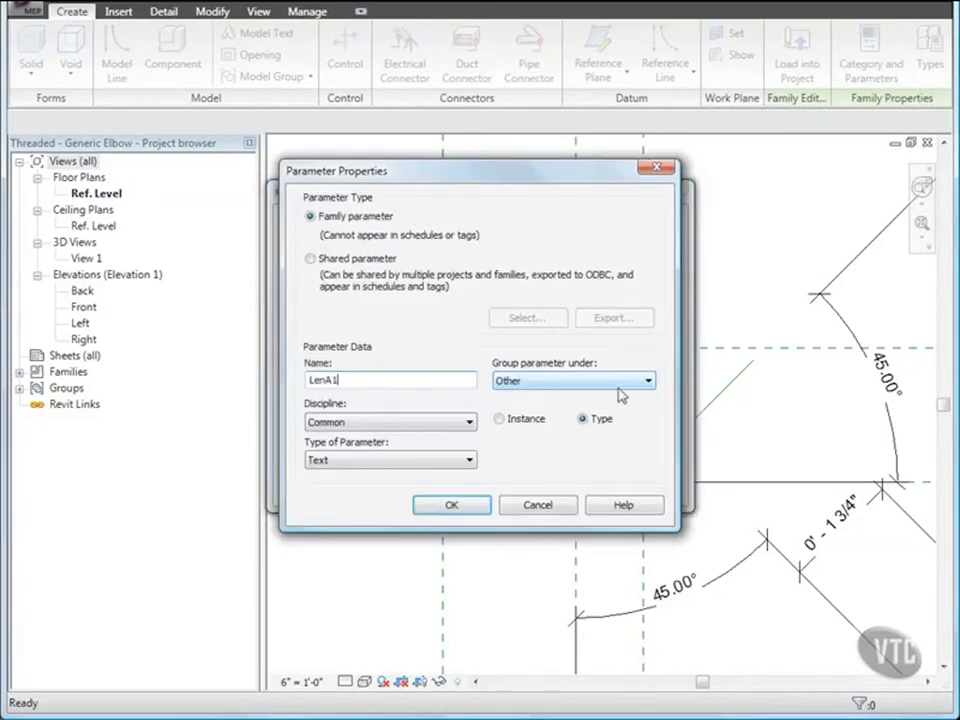
click(401, 423)
click(316, 489)
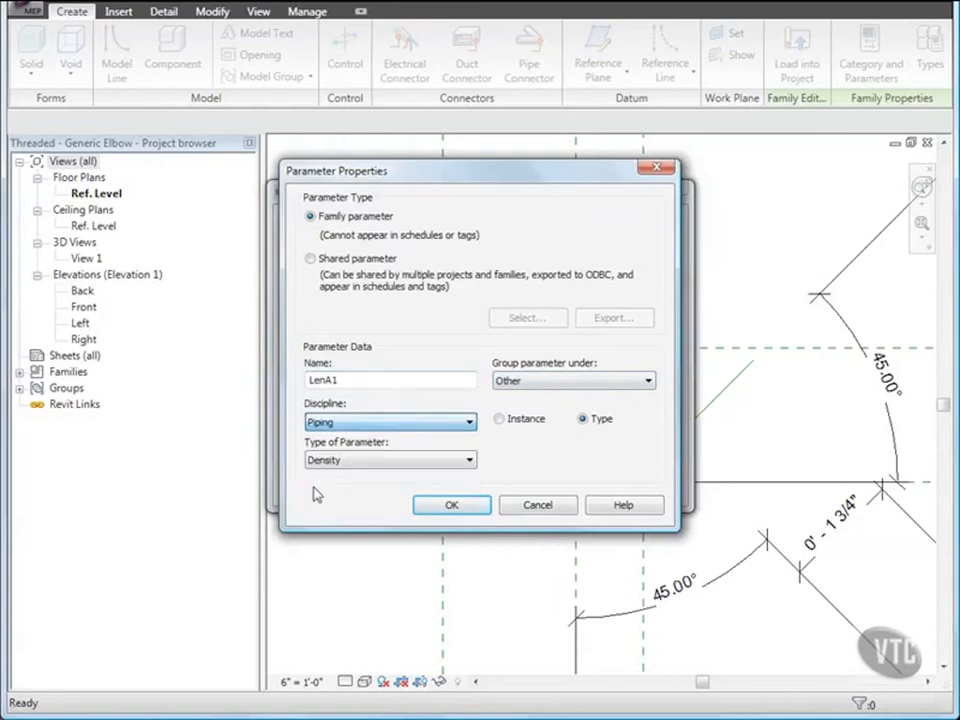
click(378, 462)
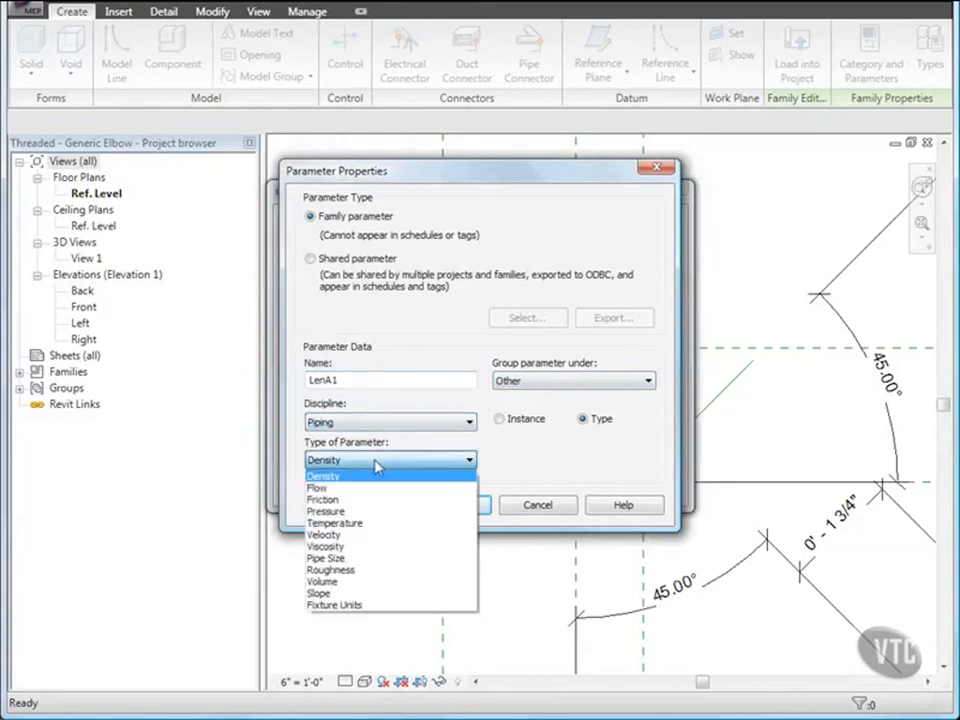
click(335, 558)
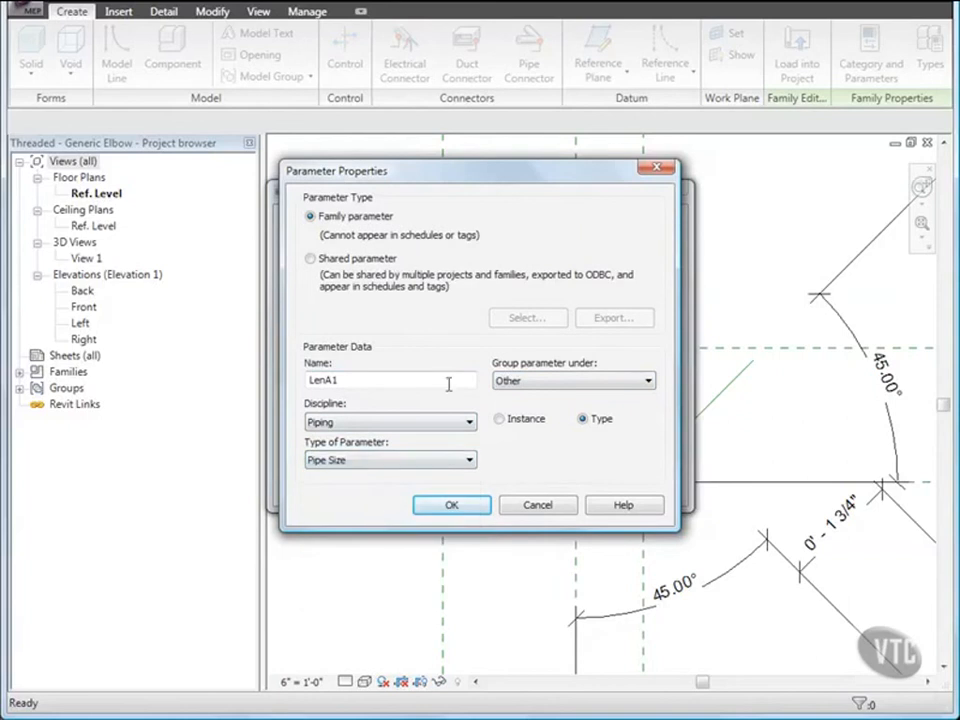
click(573, 383)
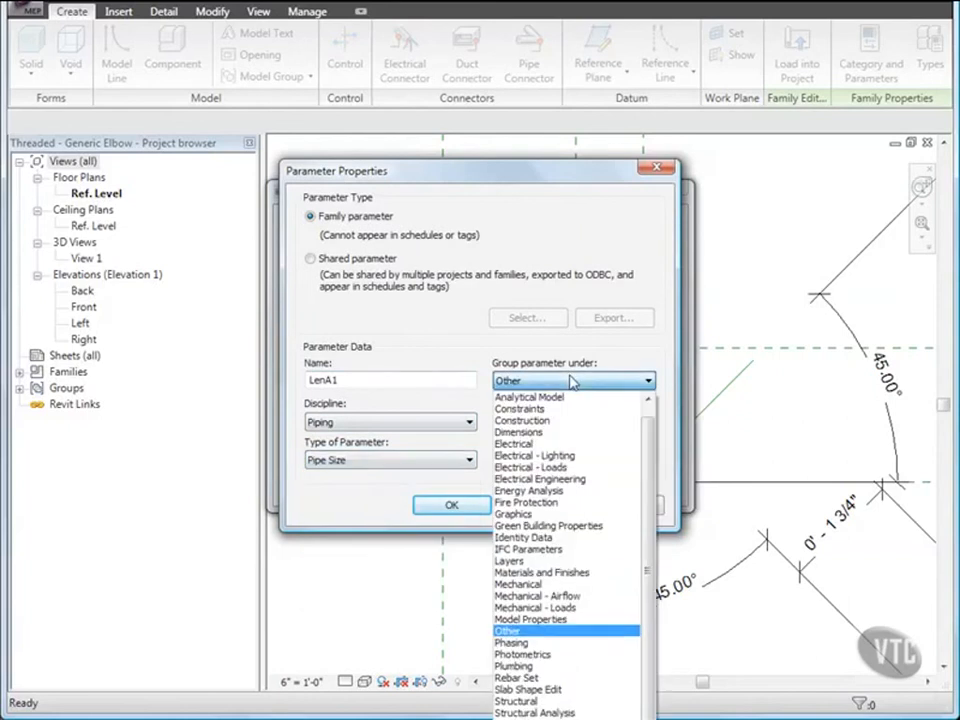
click(532, 433)
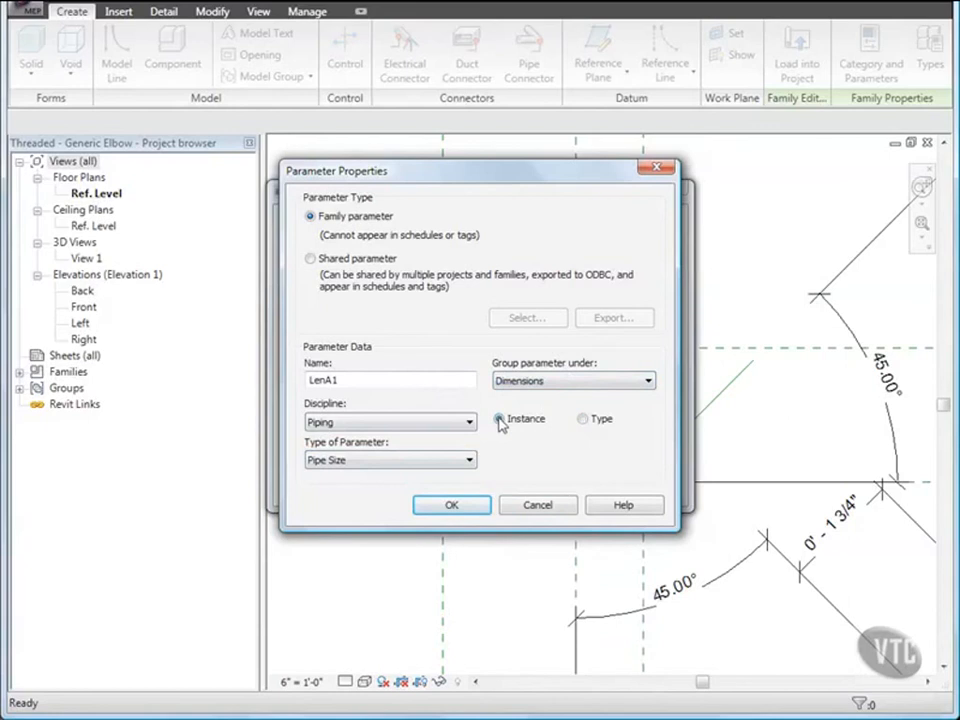
click(499, 420)
click(453, 506)
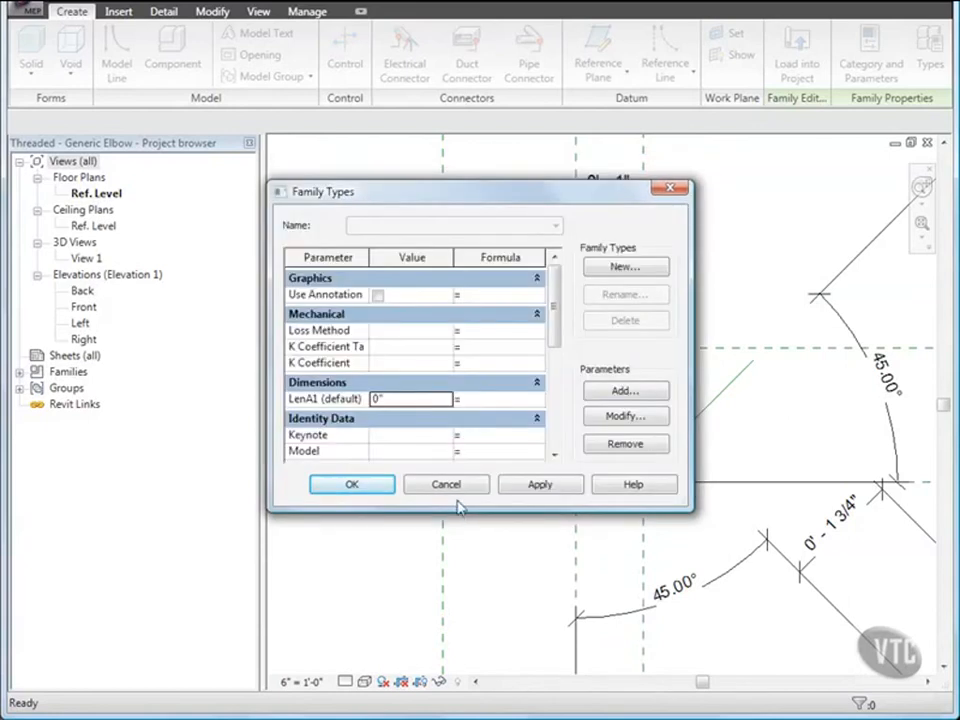
Add a LenA2 instance parameter of the Piping discipline and Pipe Size type, grouped under Dimensions.
click(611, 391)
text(LenA)
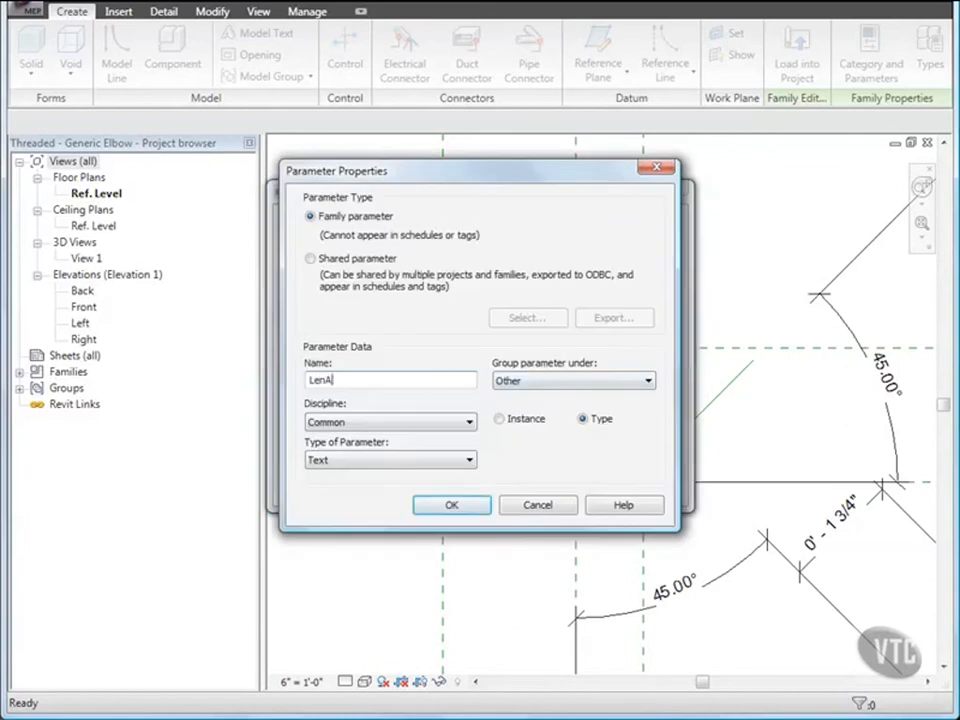
text(2)
click(386, 422)
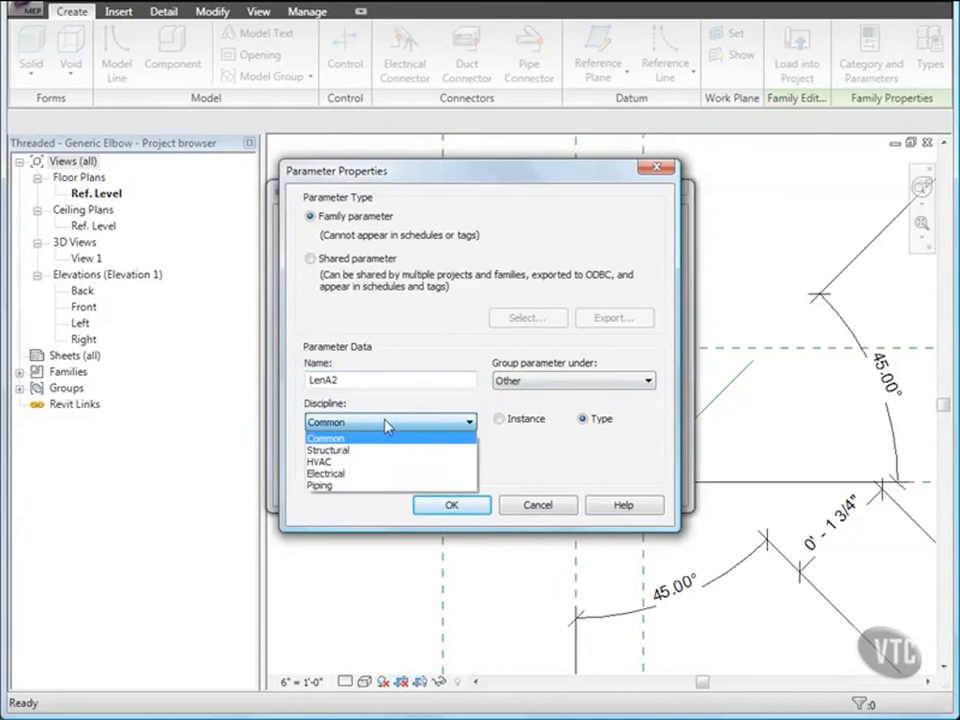
click(322, 485)
click(352, 460)
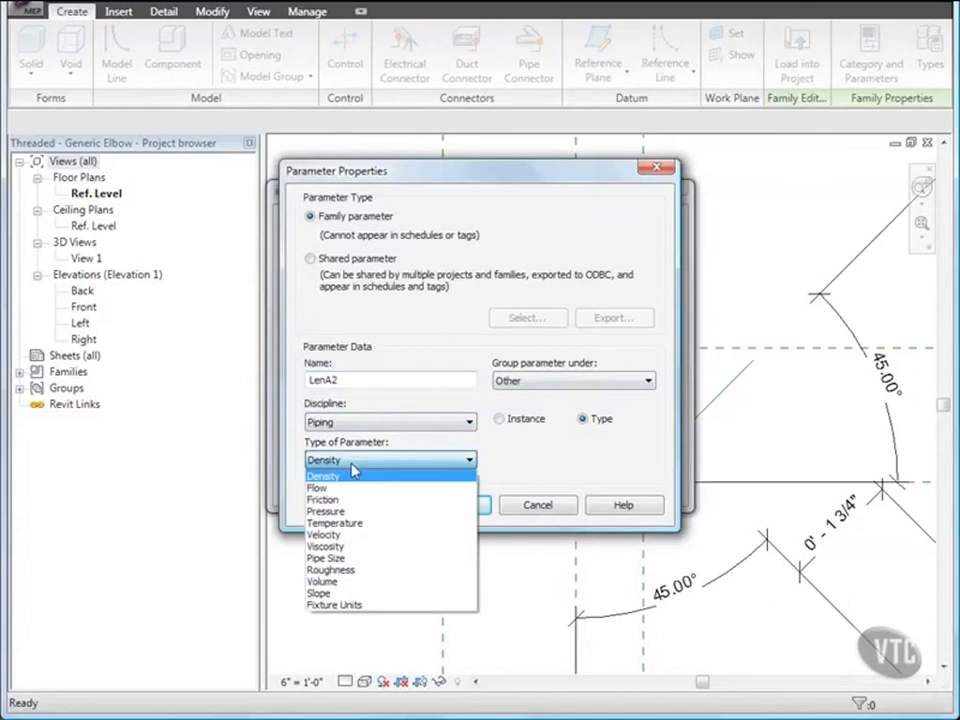
click(330, 558)
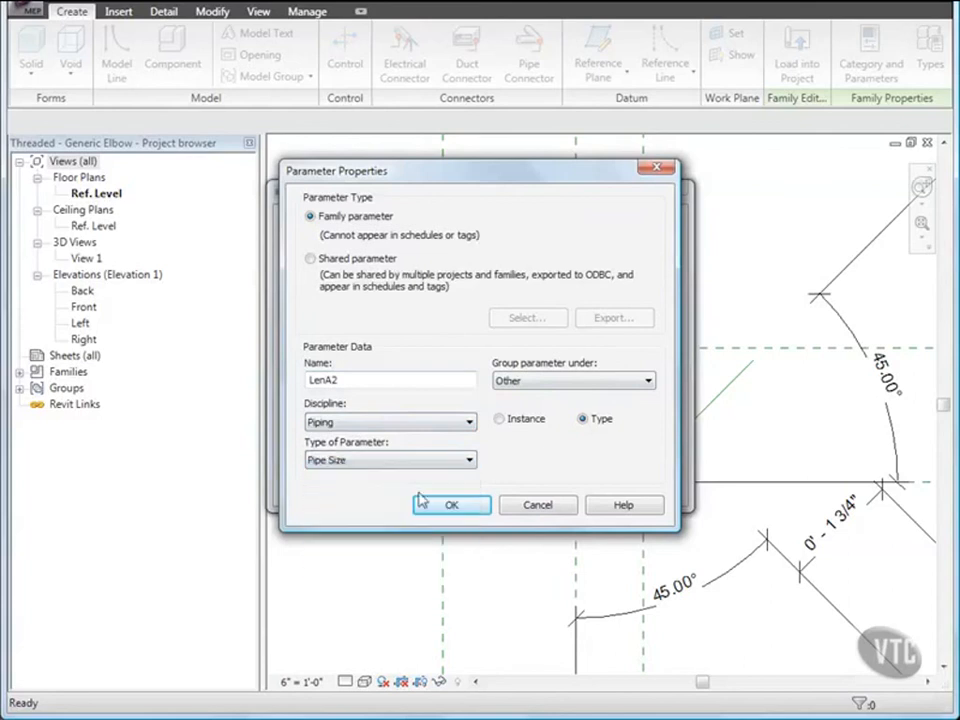
click(548, 386)
click(517, 432)
click(500, 420)
click(452, 505)
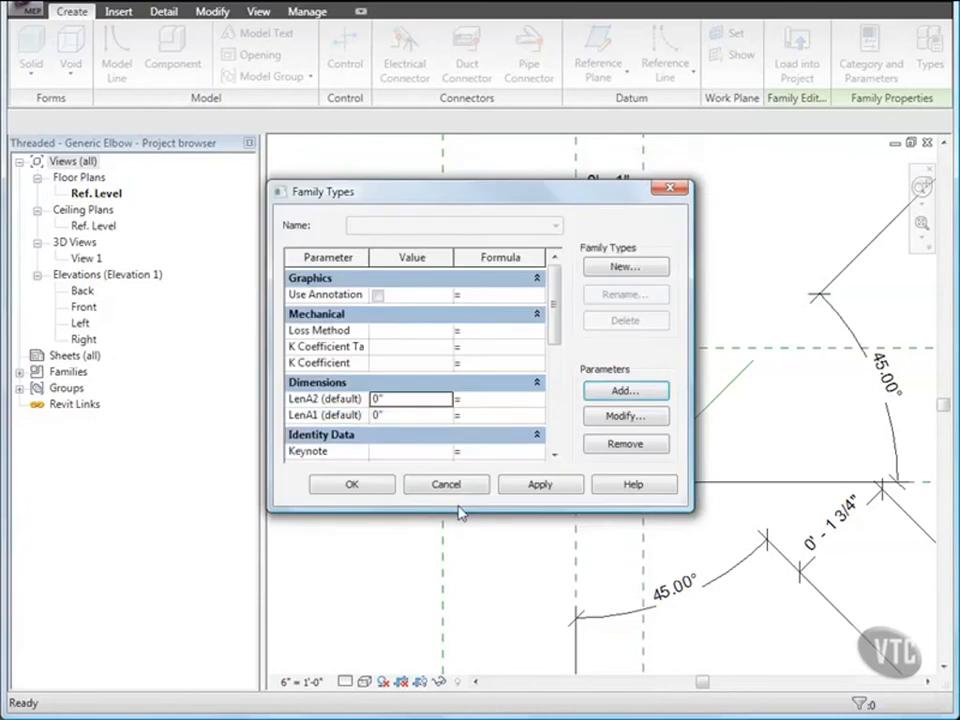
Add a BdyRad instance parameter of the Piping discipline and Pipe Size type, grouped under Dimensions.
click(622, 391)
text(Bdy)
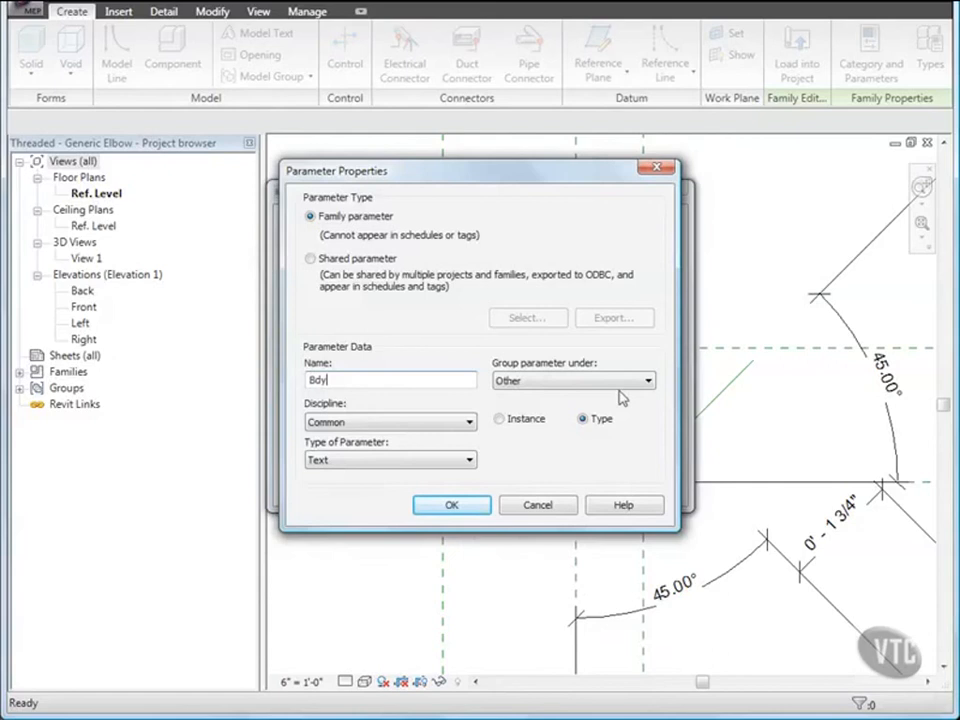
text(Rad)
click(355, 422)
click(338, 502)
click(350, 461)
click(346, 423)
click(330, 480)
click(338, 460)
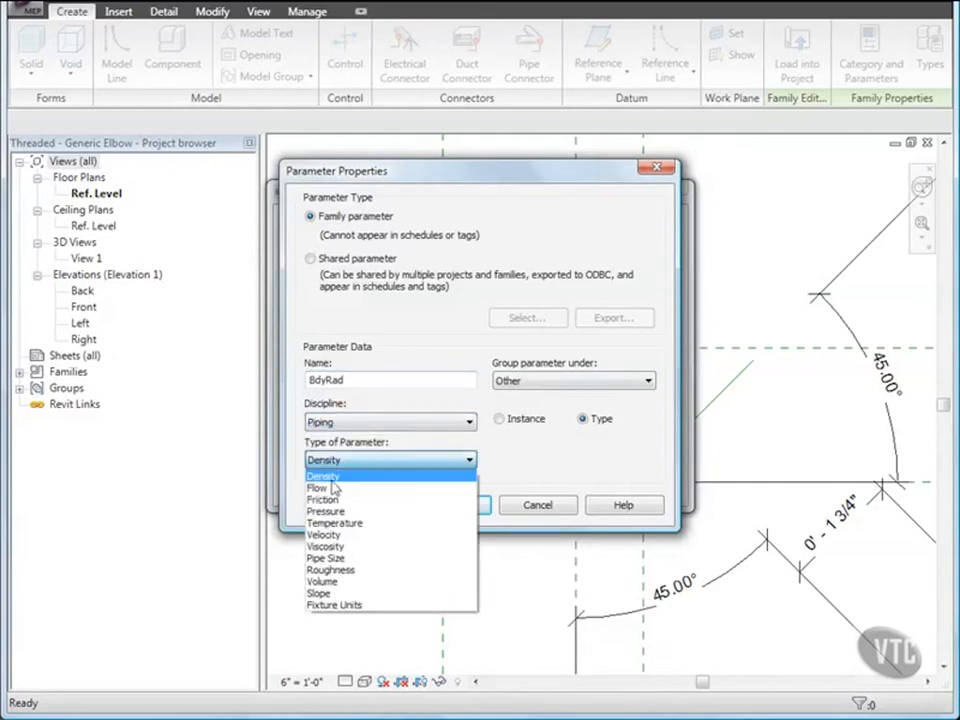
click(330, 553)
click(545, 381)
click(538, 433)
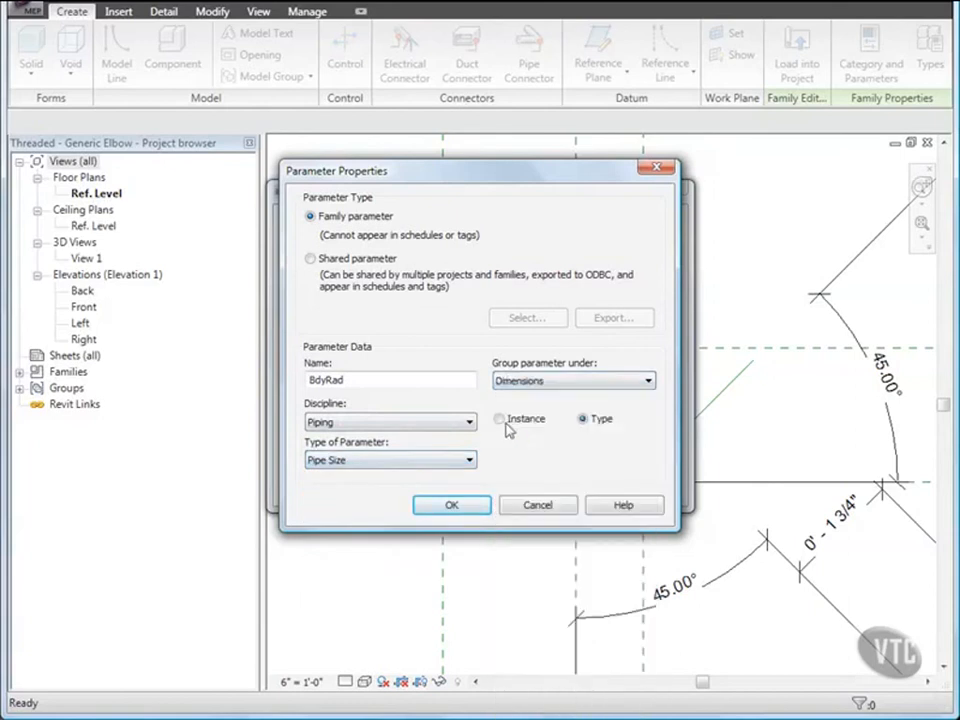
click(456, 506)
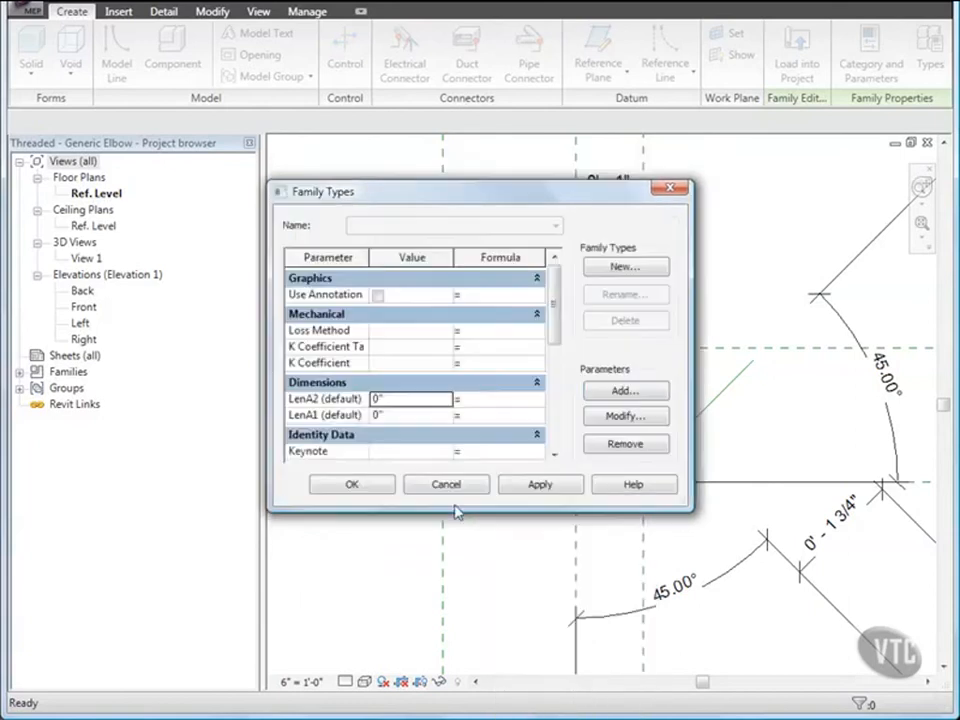
Add a CplRad instance parameter of the Piping discipline and Pipe Size type, grouped under Dimensions.
click(625, 390)
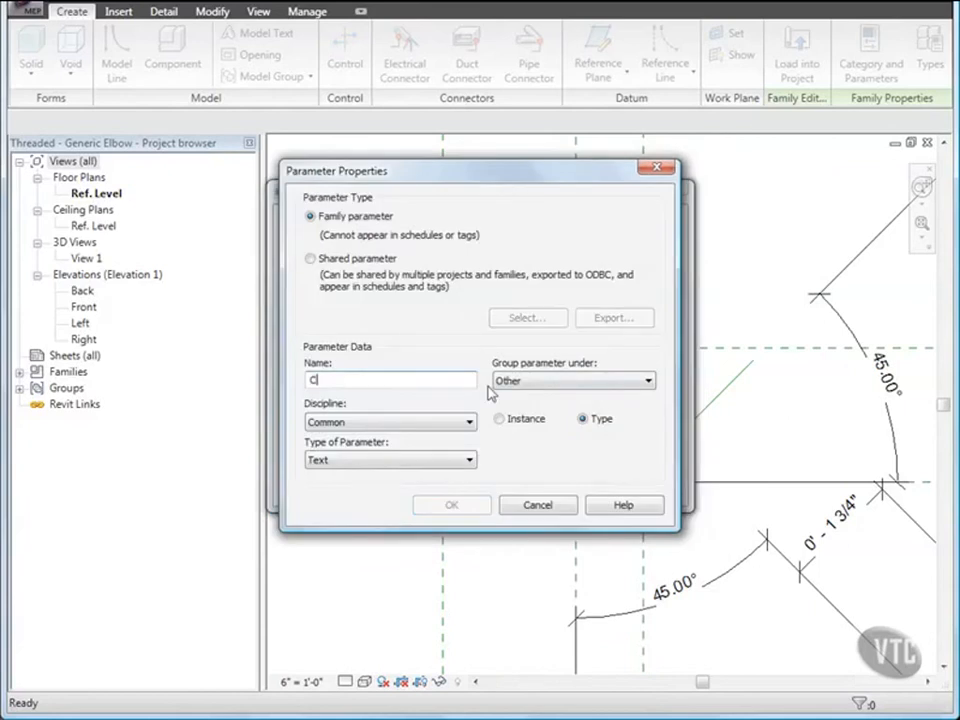
text(CplRa)
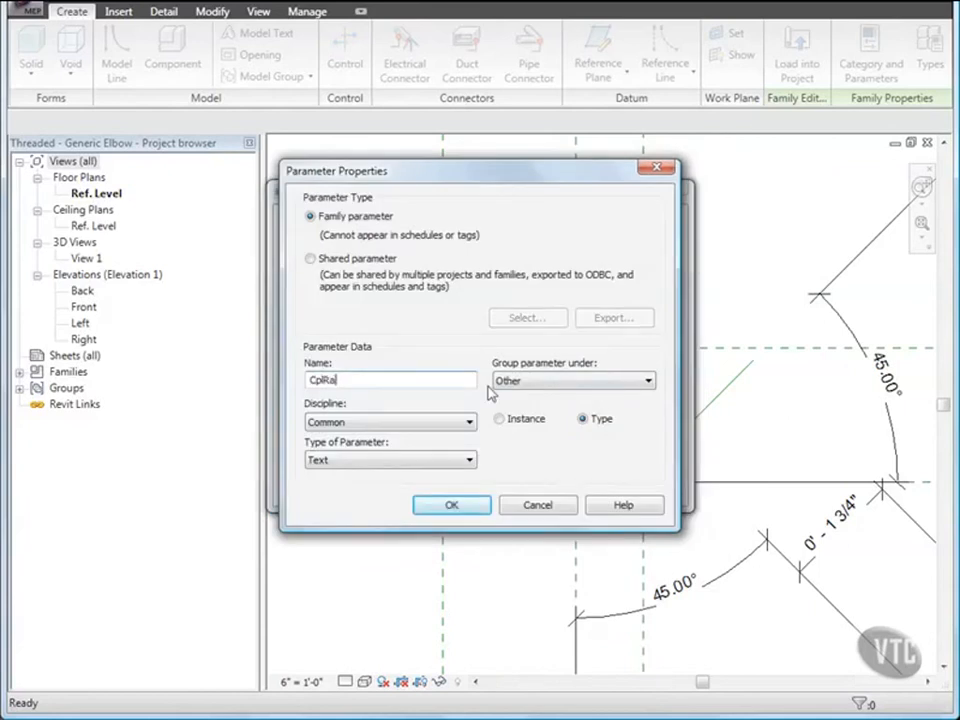
text(d)
click(360, 425)
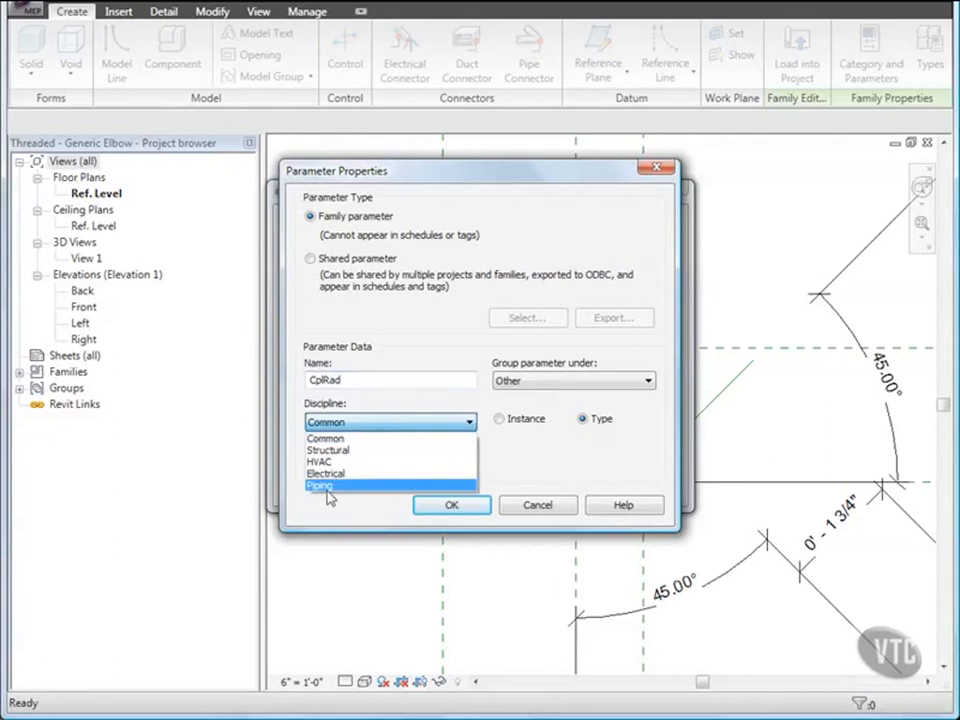
click(332, 491)
click(360, 460)
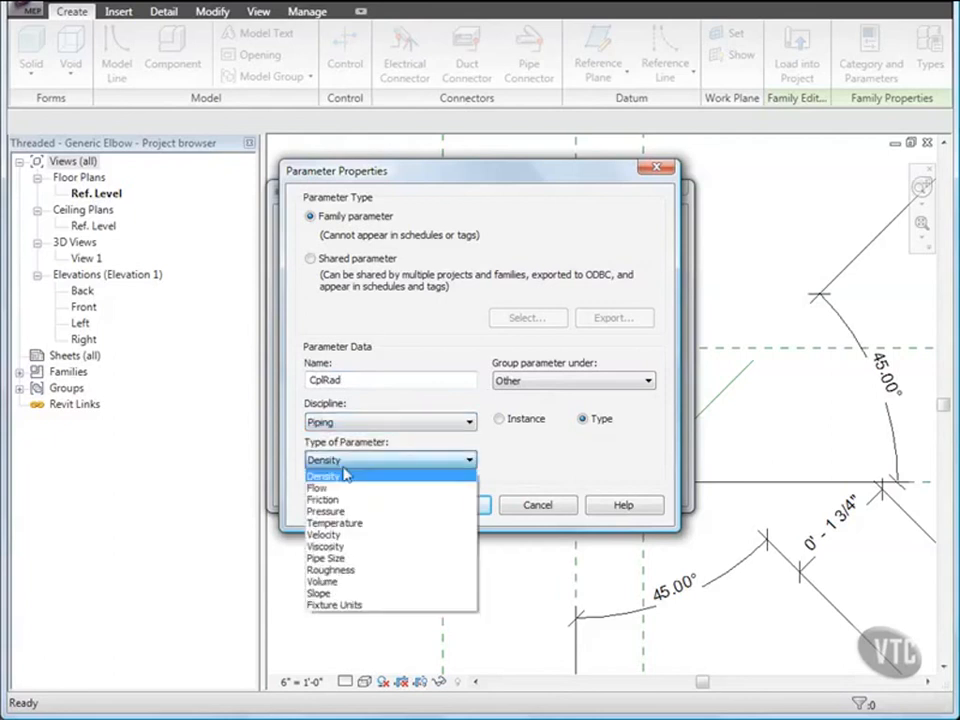
click(343, 566)
click(640, 380)
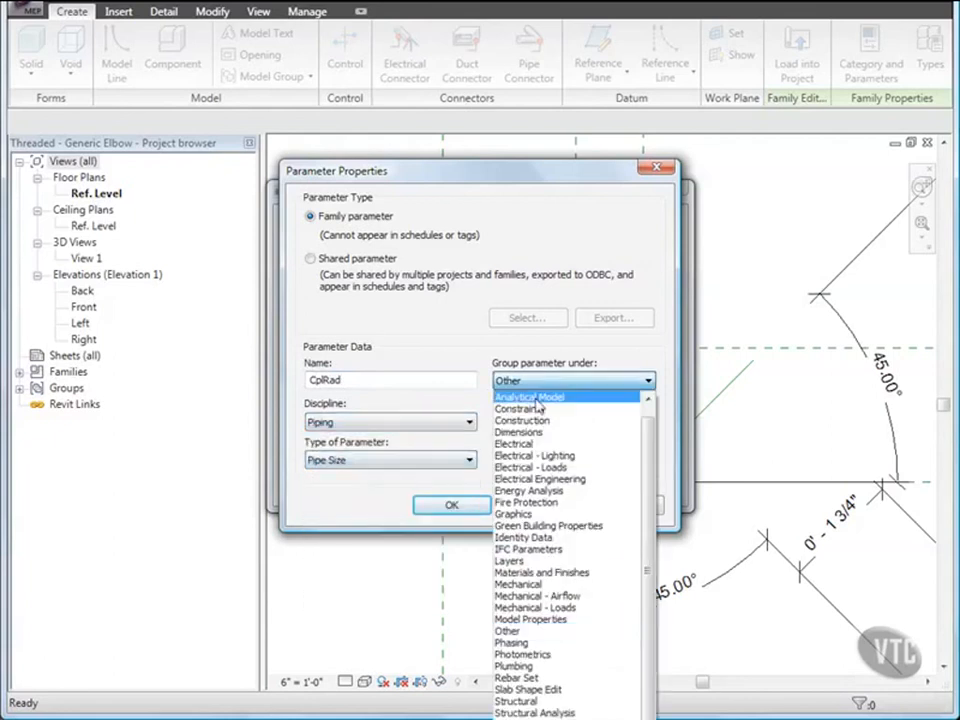
click(525, 432)
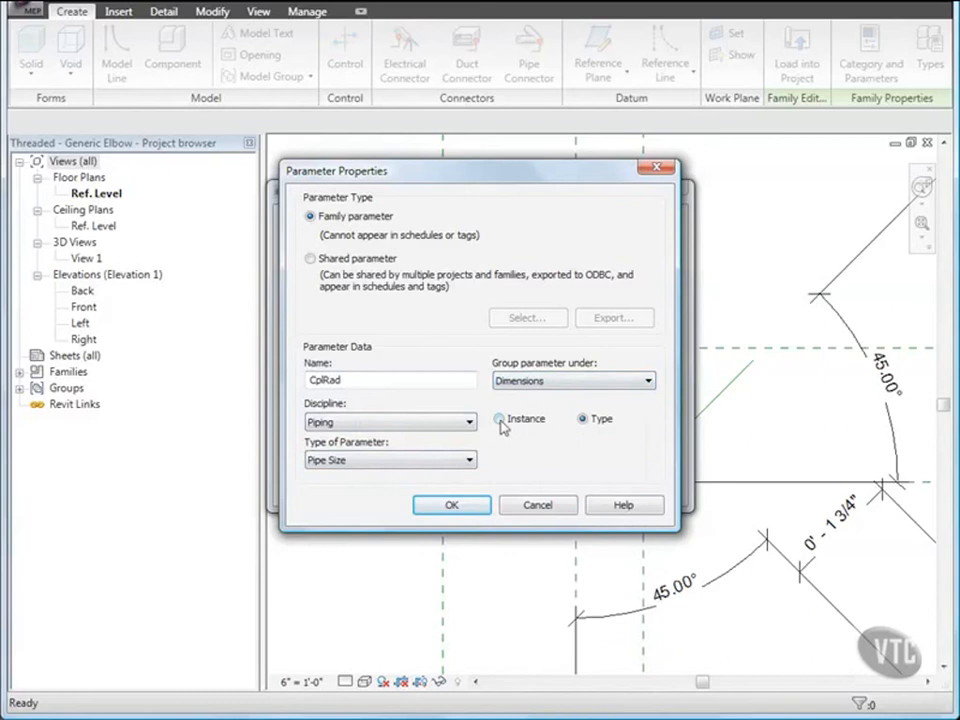
click(452, 505)
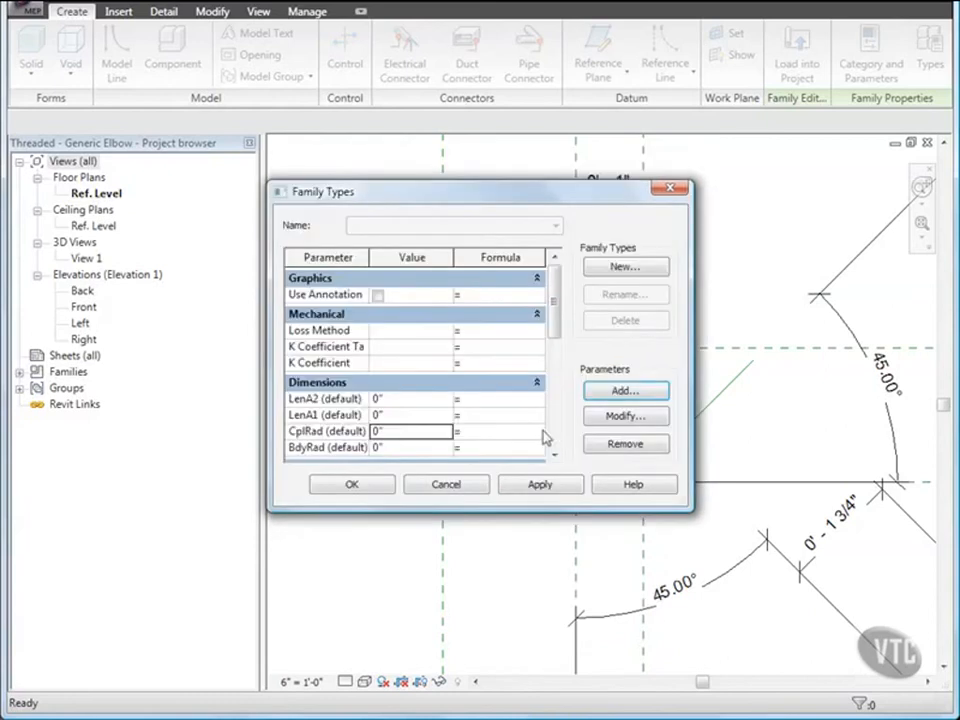
Add a NomDia instance parameter of the Piping discipline and Pipe Size type, grouped under Dimensions.
click(618, 391)
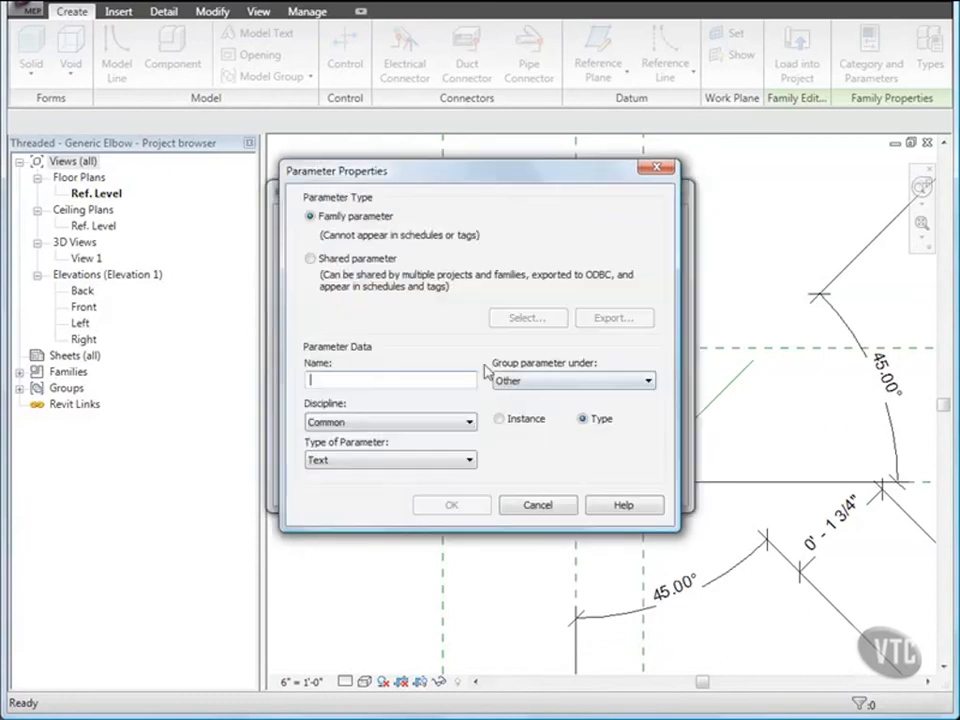
text(NomDia)
click(350, 422)
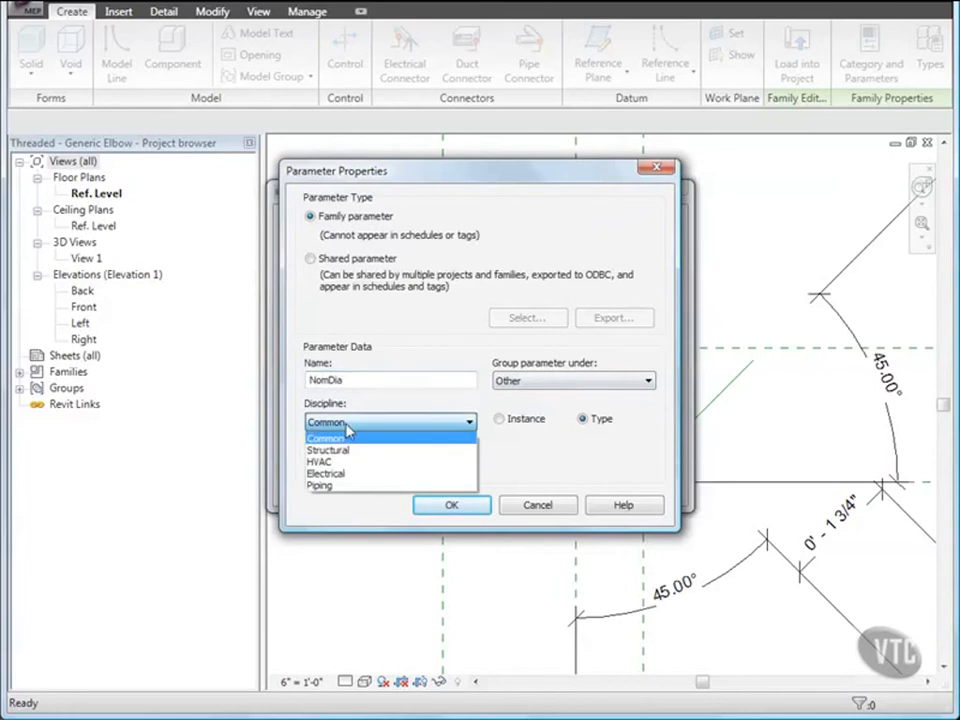
click(330, 486)
click(345, 462)
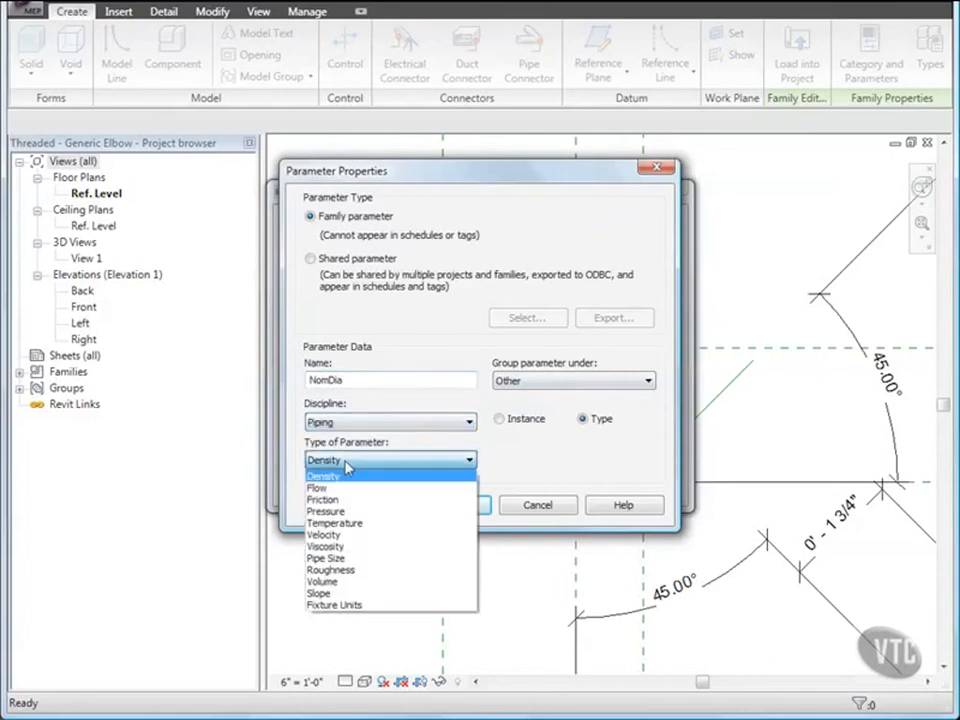
click(326, 558)
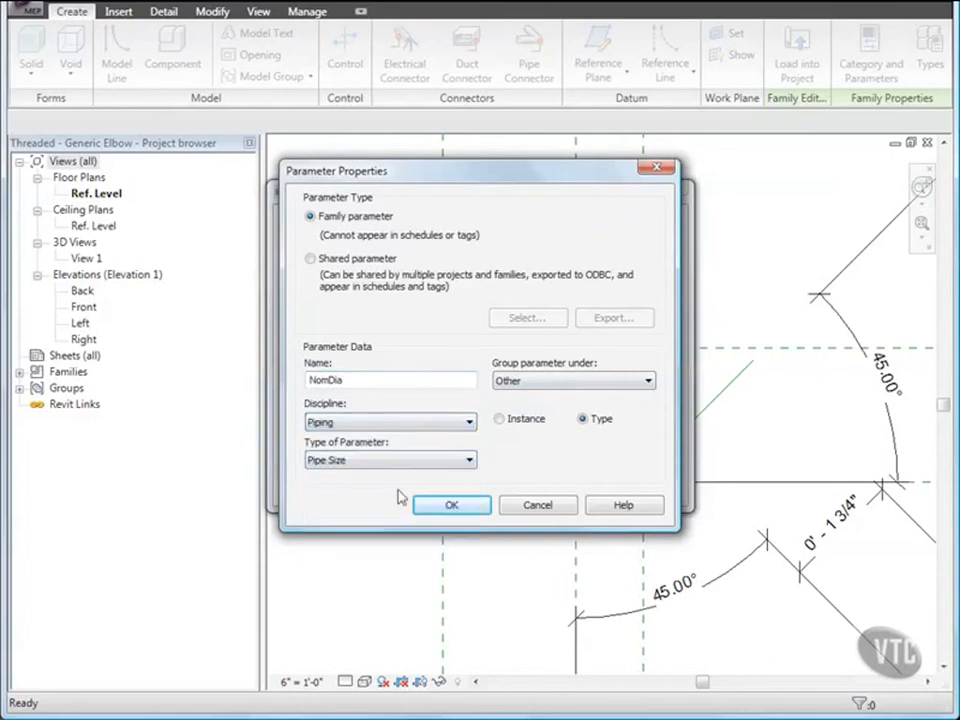
click(543, 386)
click(517, 432)
click(499, 421)
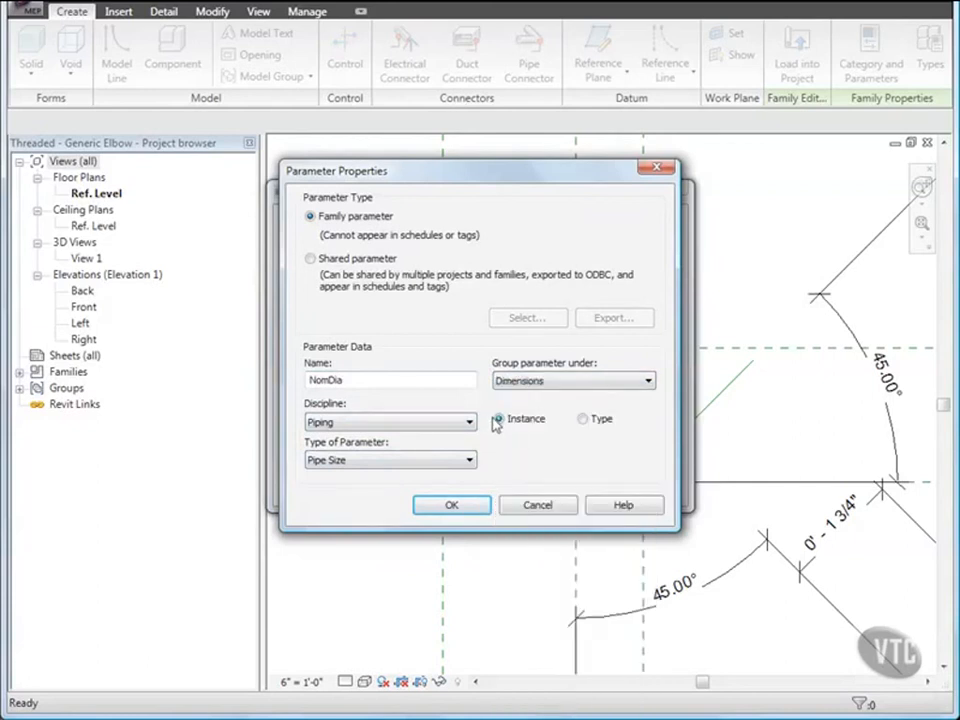
click(458, 508)
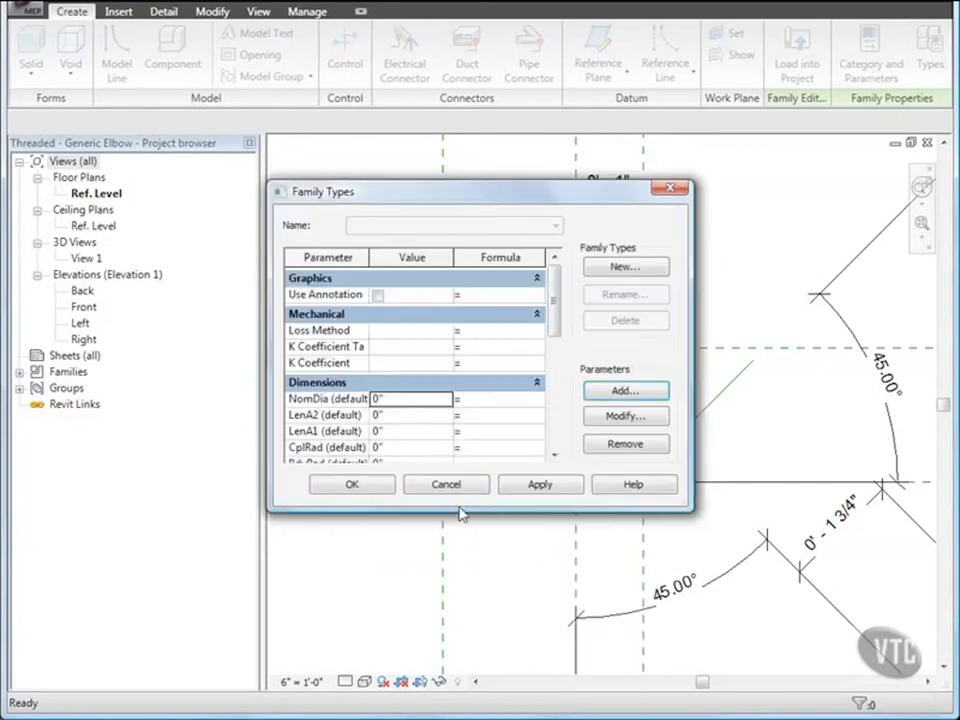
Add a NomRad instance parameter of the Piping discipline and Pipe Size type, grouped under Dimensions.
click(602, 398)
text(NomRad)
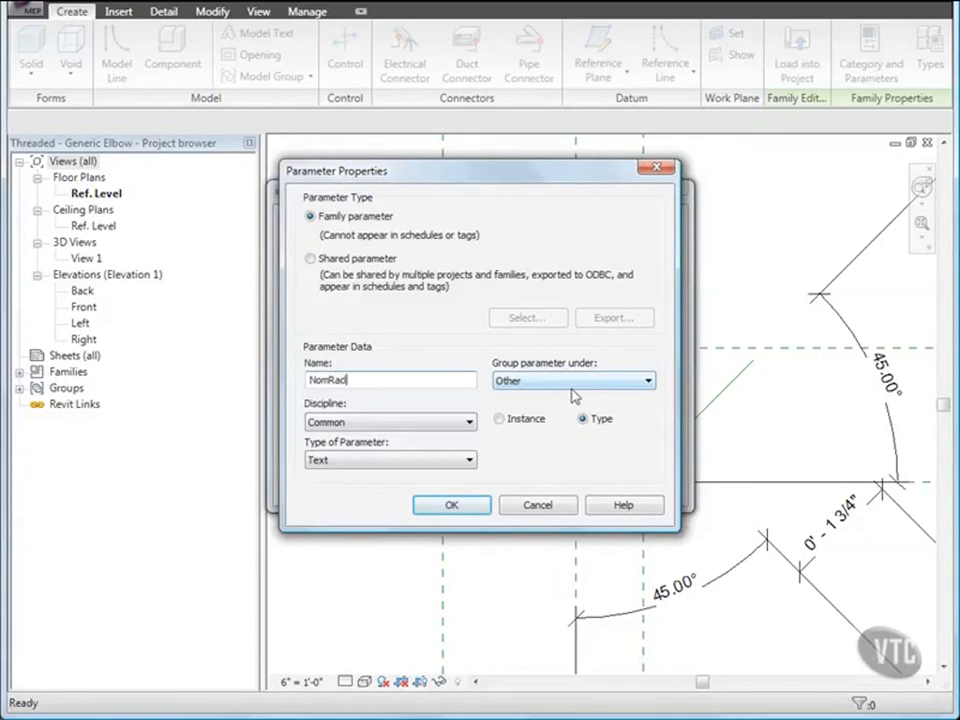
click(384, 422)
click(333, 487)
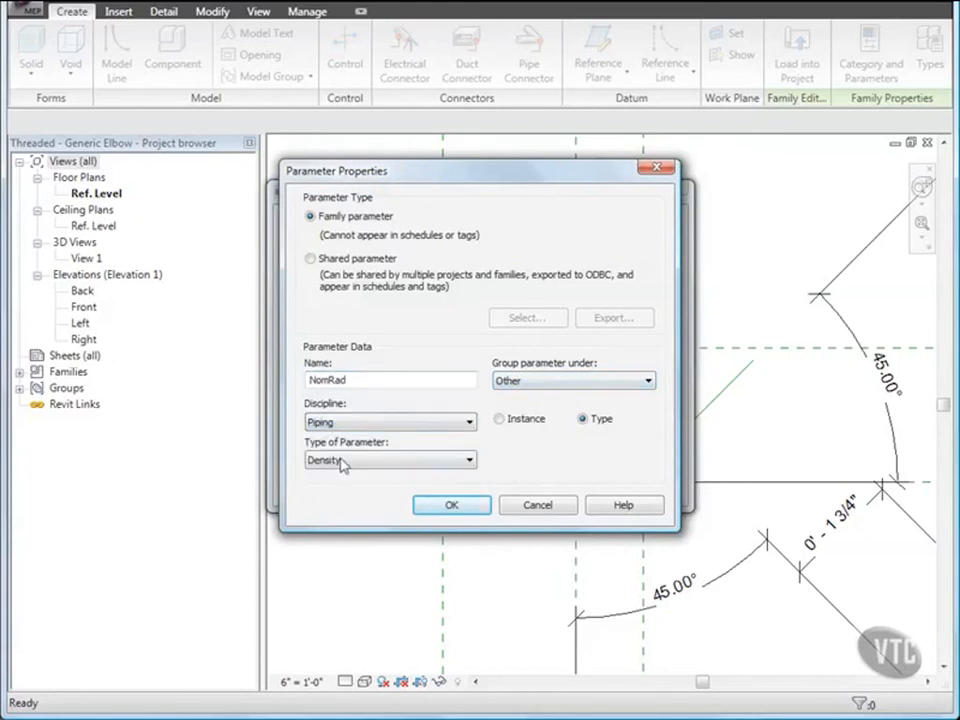
click(340, 460)
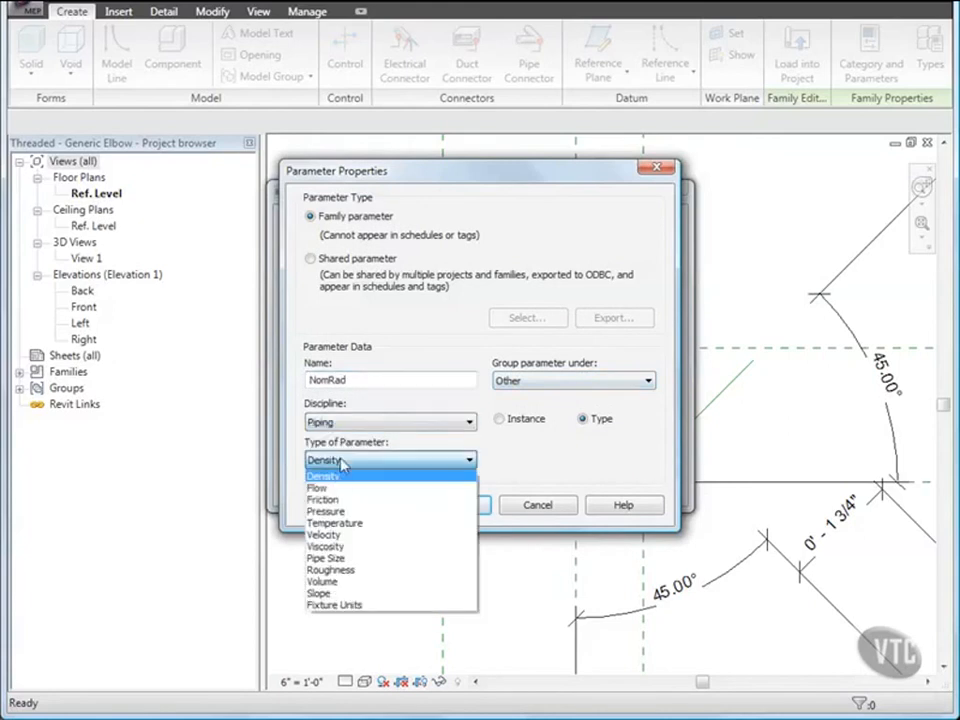
click(333, 558)
click(640, 381)
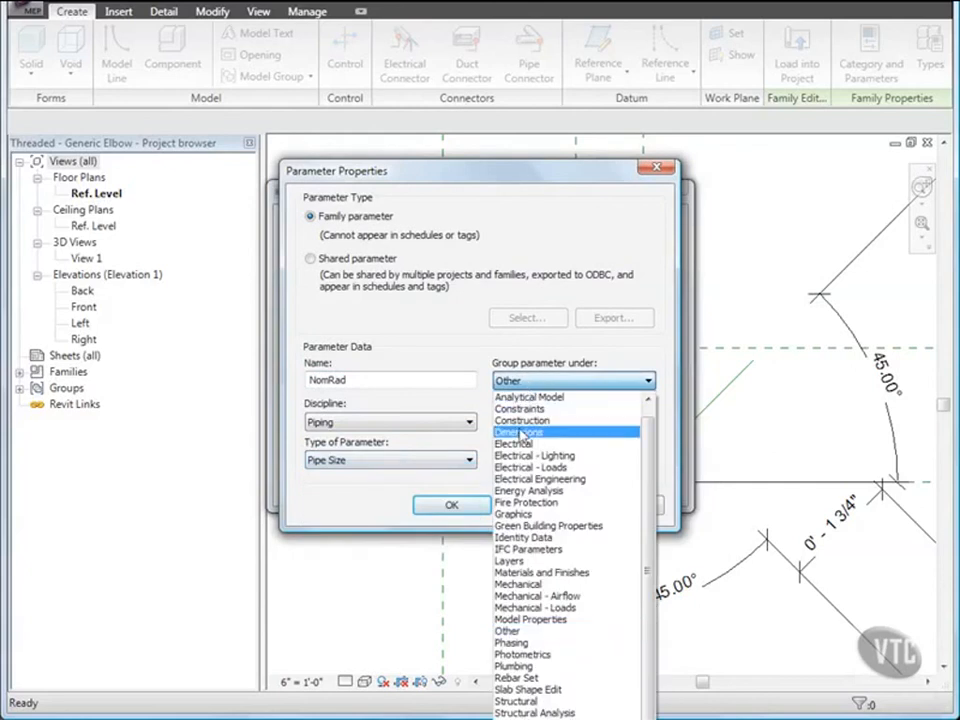
click(518, 433)
click(500, 421)
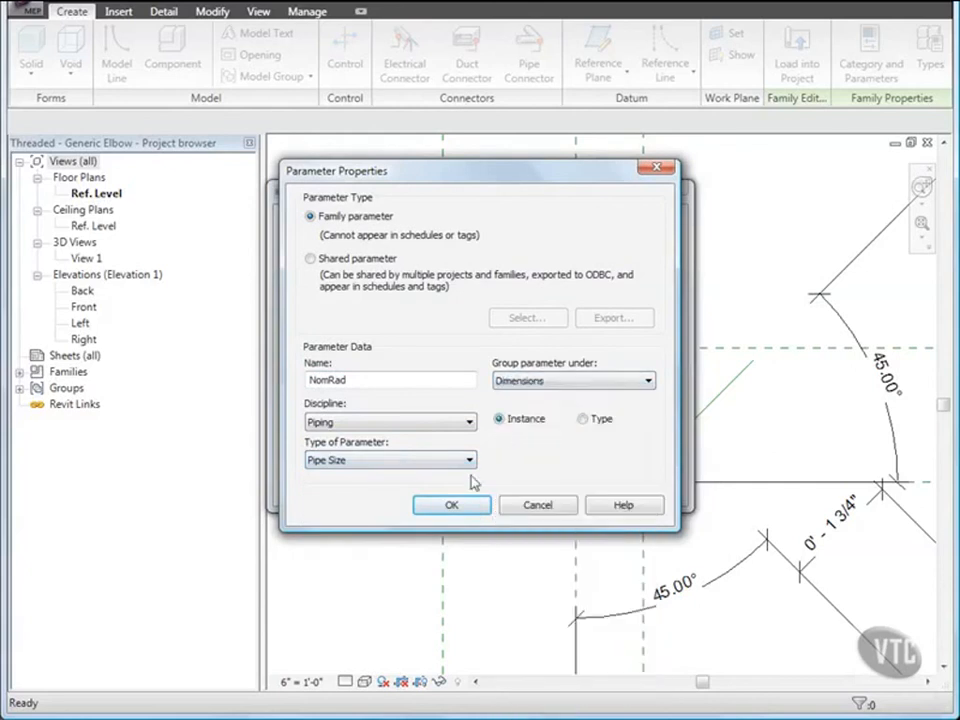
click(453, 507)
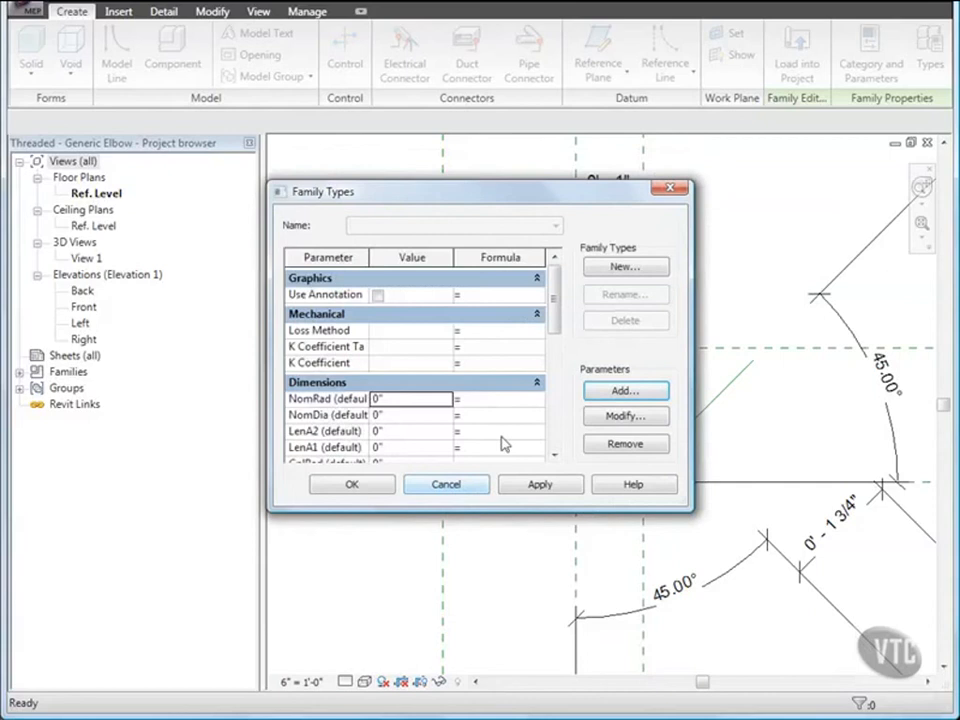
Add an Ang instance parameter of the Common discipline and Angle type, grouped under Dimensions.
click(600, 390)
text(A)
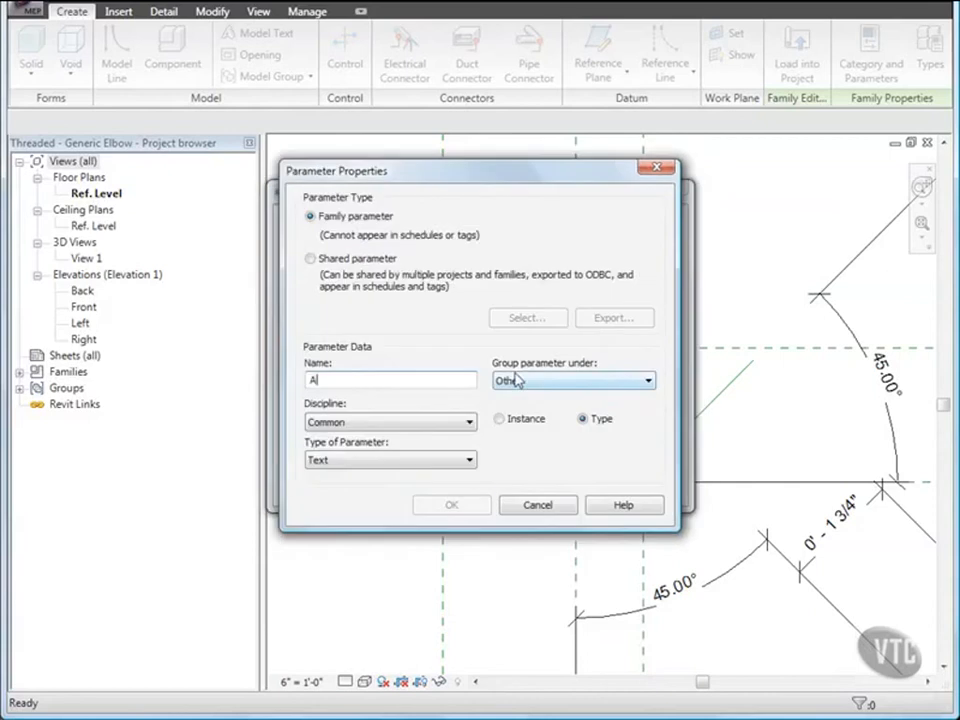
text(ng)
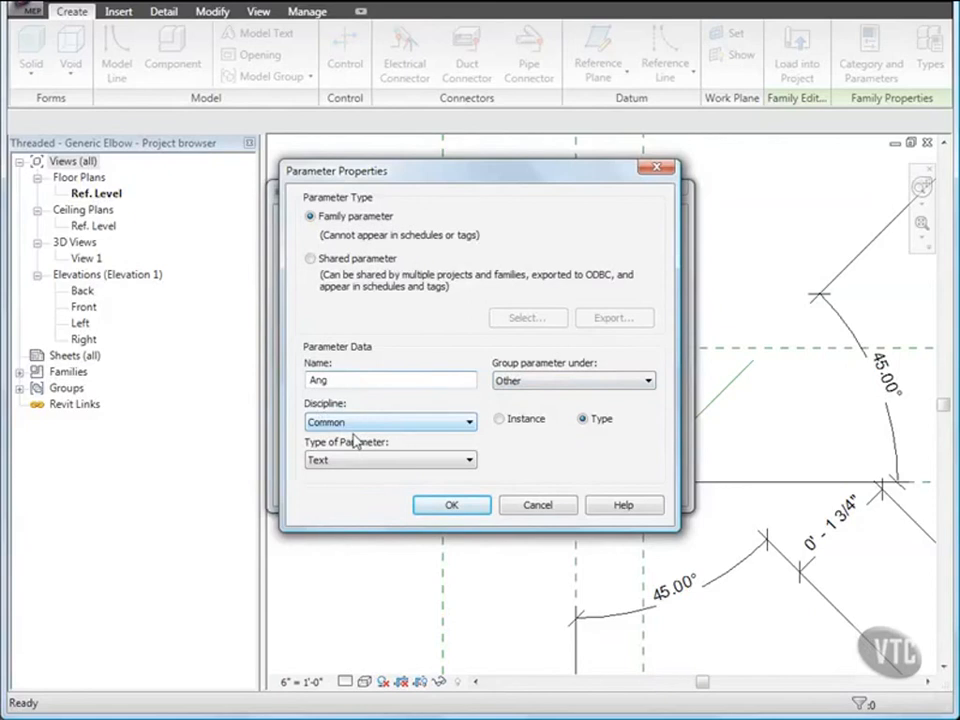
click(338, 461)
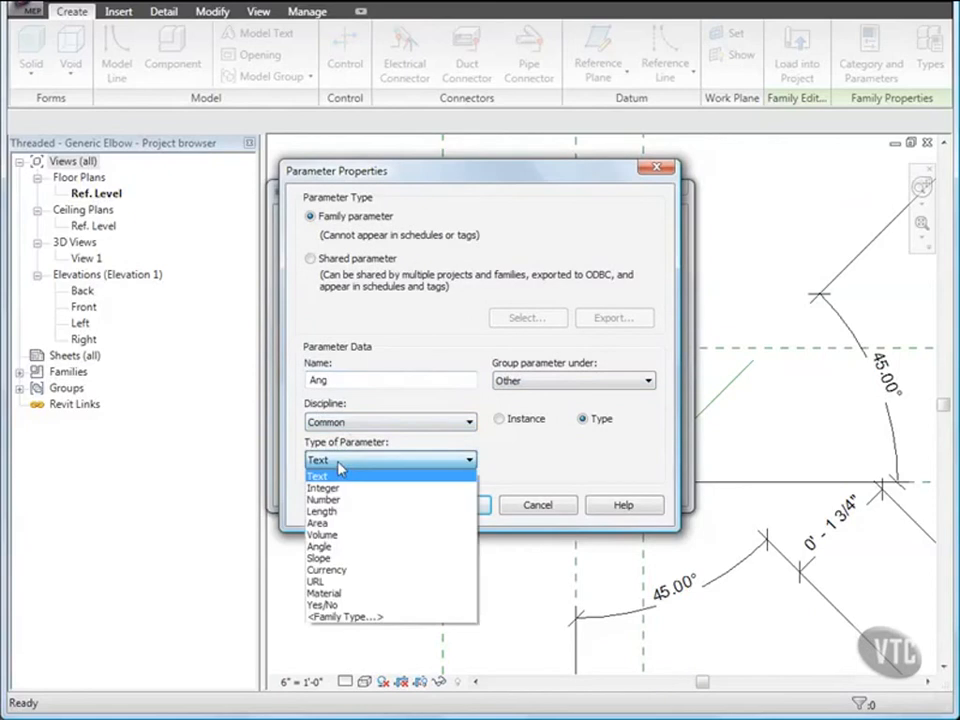
click(342, 549)
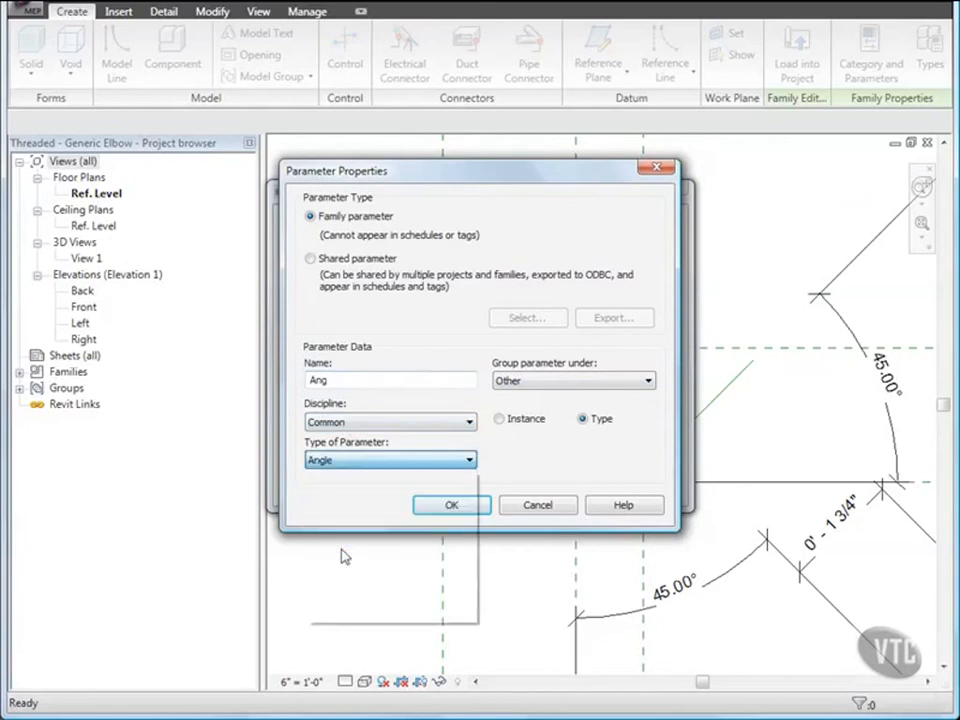
click(546, 386)
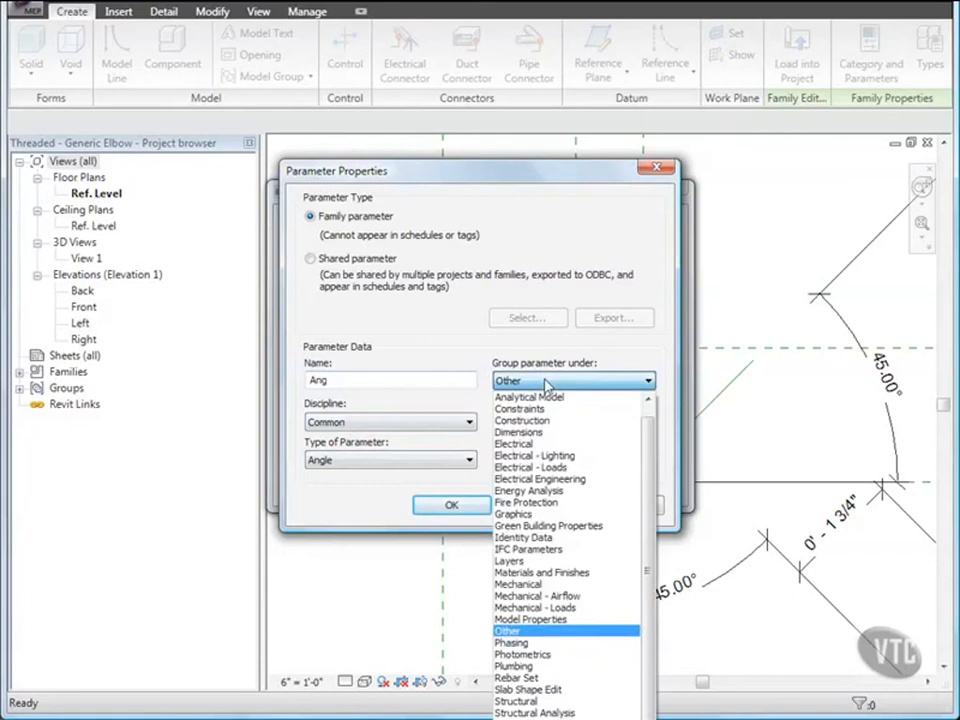
click(527, 432)
click(499, 419)
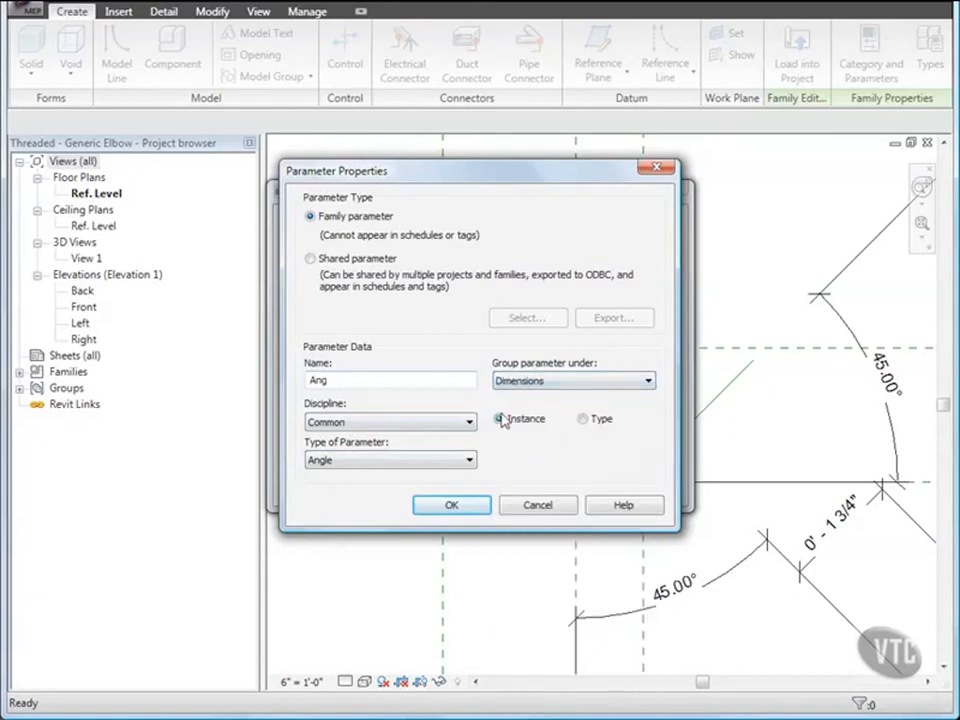
click(451, 505)
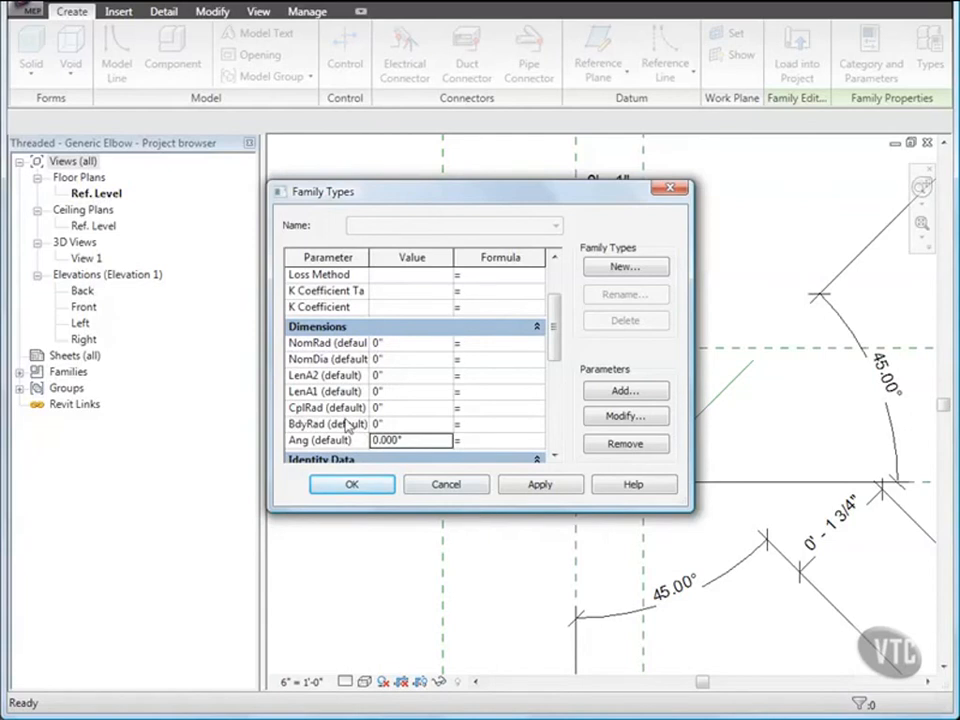
Set the CplRad value to 1.25" and the NomRad value to 2".
click(388, 407)
drag(388, 407, 356, 412)
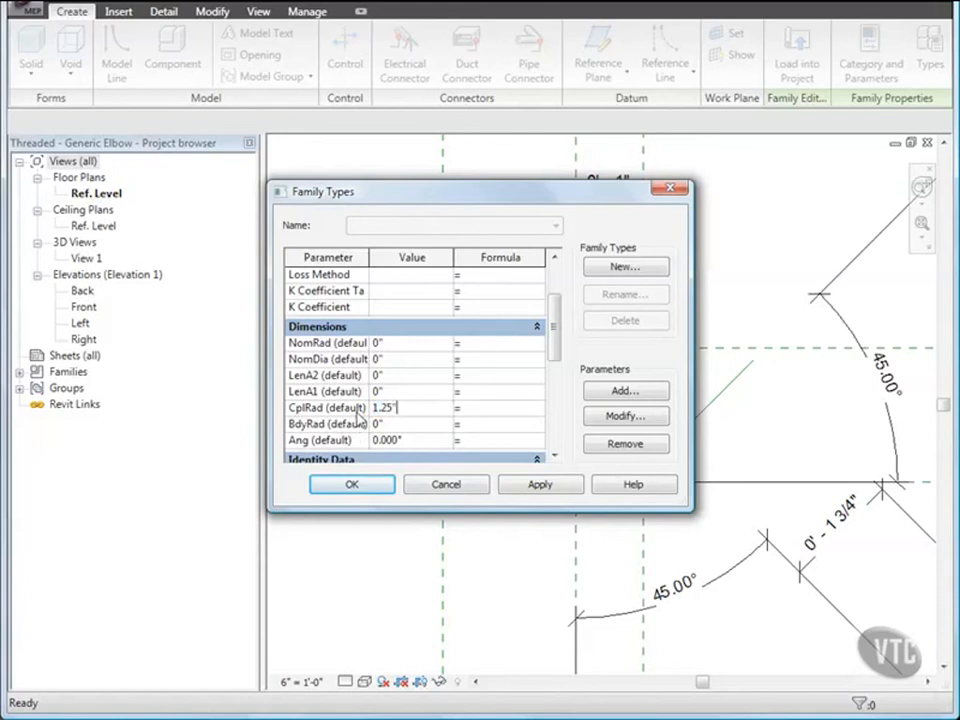
click(378, 343)
Enter the formulas LenA1 * tan(Ang / 2) for LenA2 and NomRad * 2 for NomDia, and accept the family types.
drag(690, 370, 789, 368)
click(553, 378)
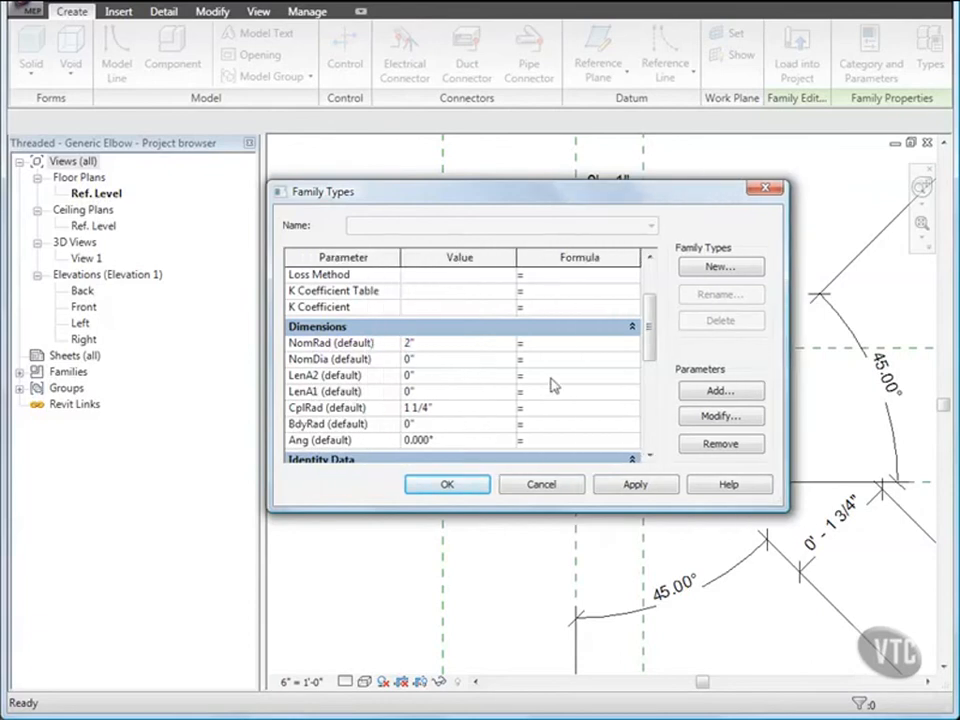
text(LenA1 * tan (Ang / 2))
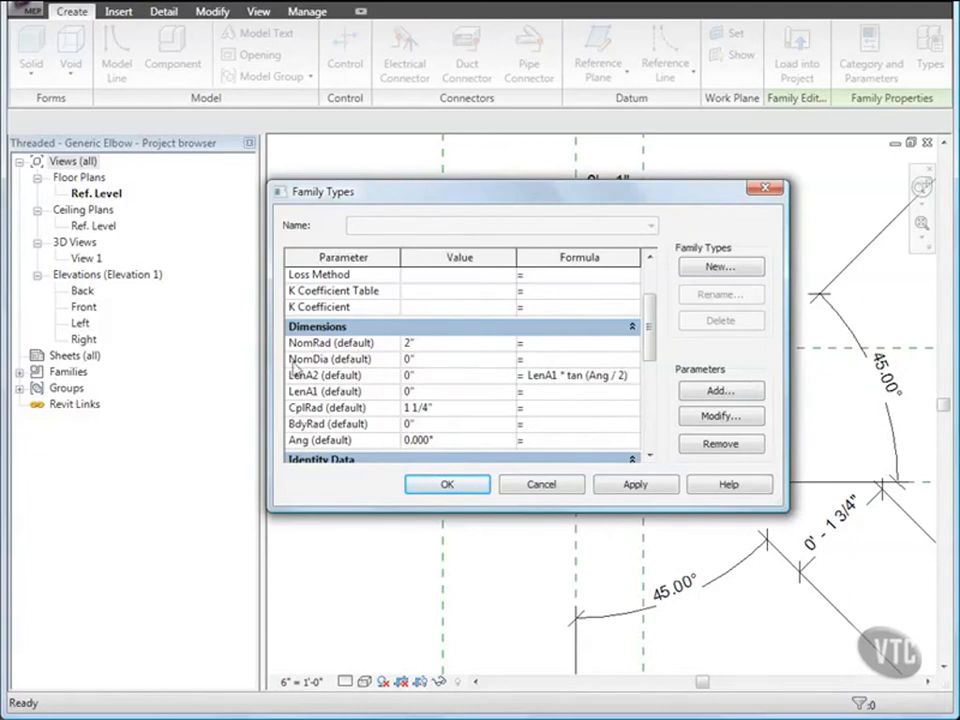
click(541, 358)
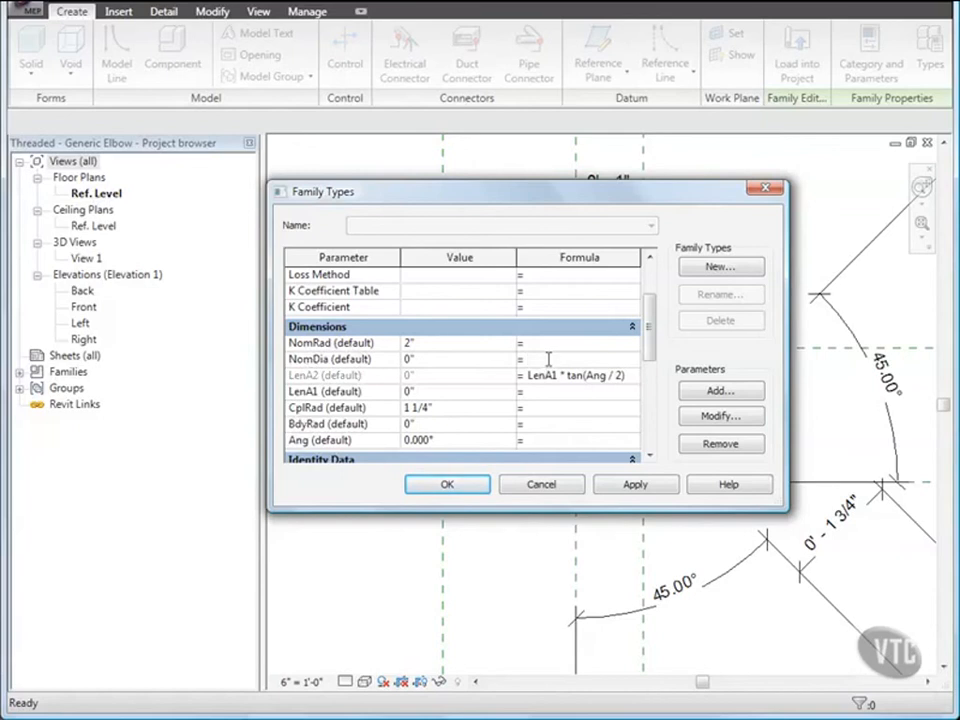
text(NomRad * 2)
click(460, 487)
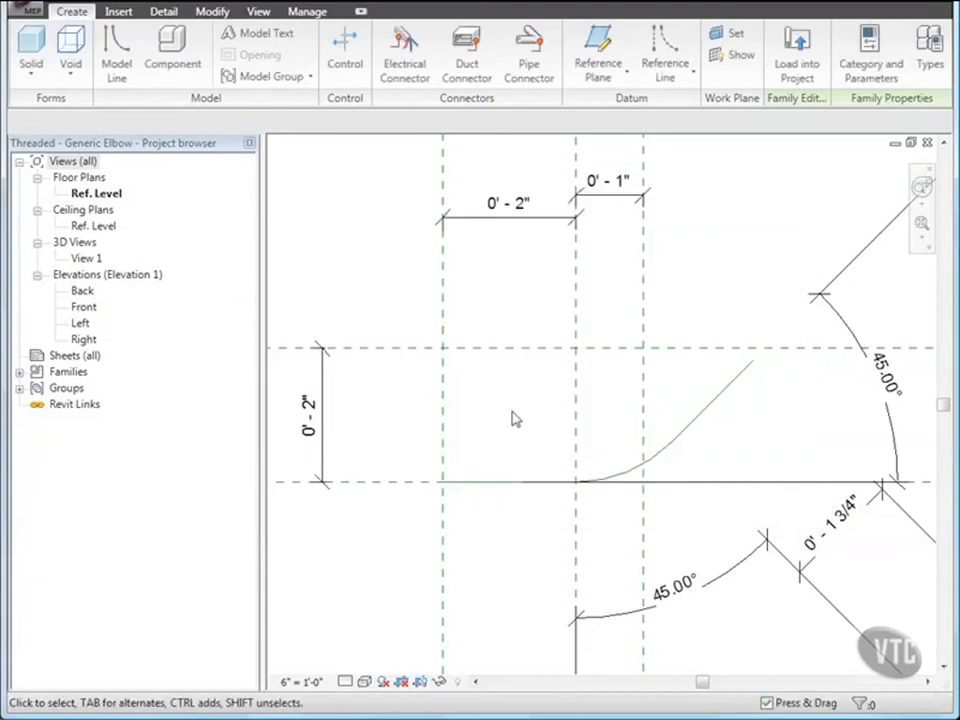
Label the vertical and horizontal 0' - 2" reference plane dimensions with the LenA1 parameter.
click(336, 410)
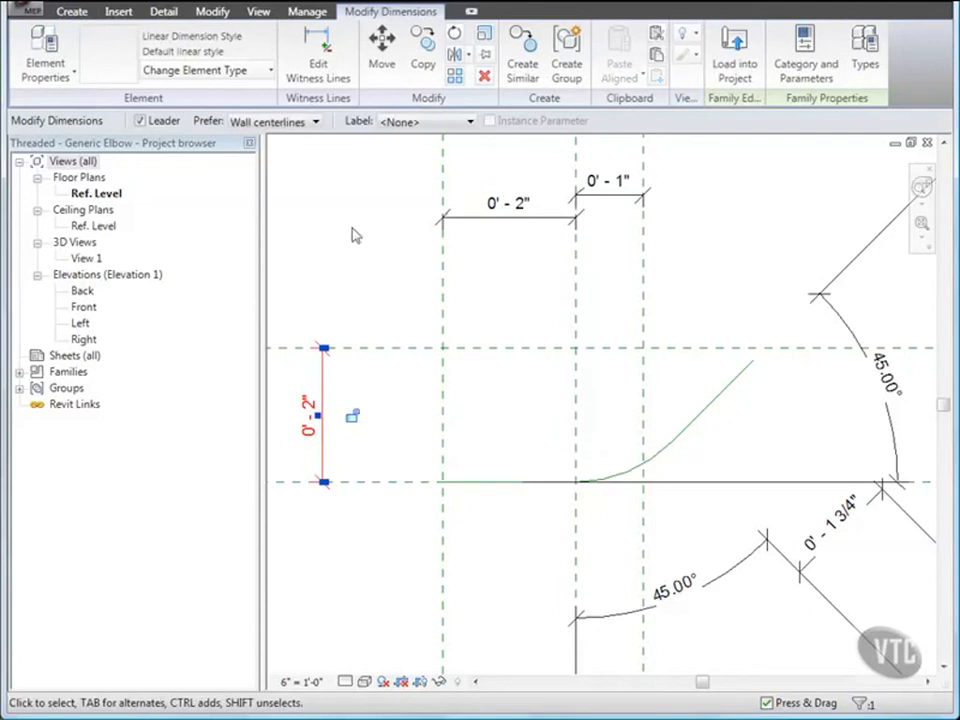
click(416, 123)
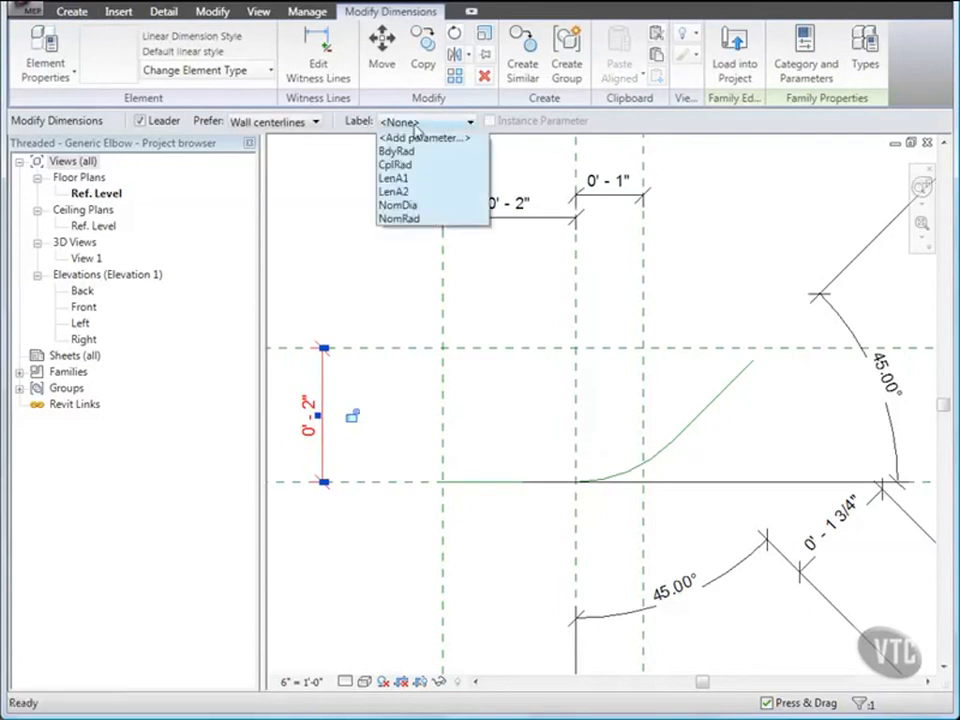
click(412, 194)
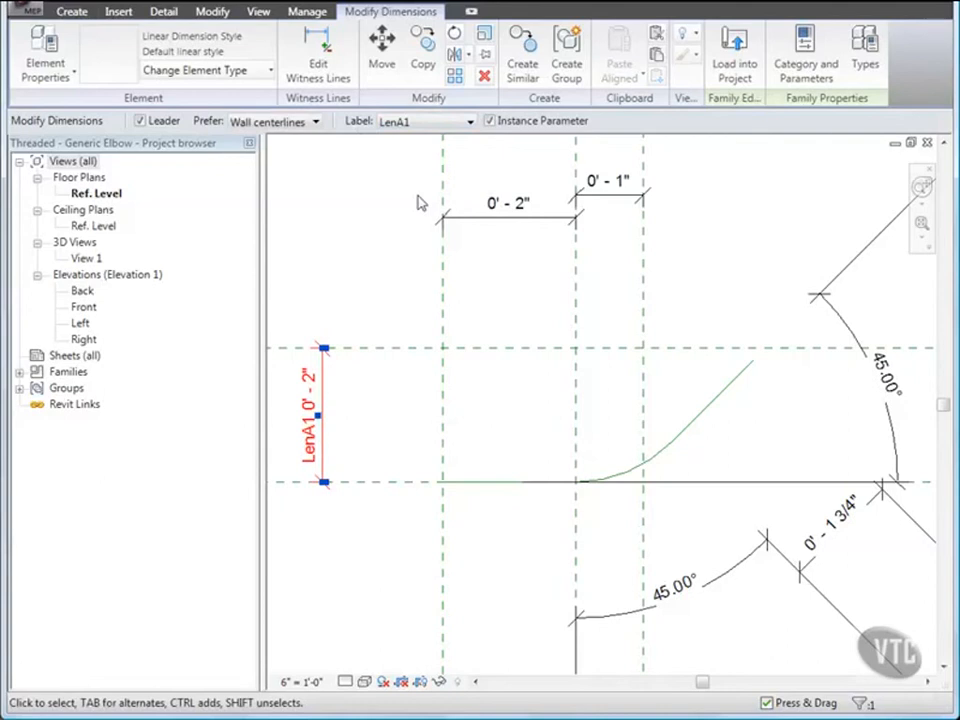
click(501, 222)
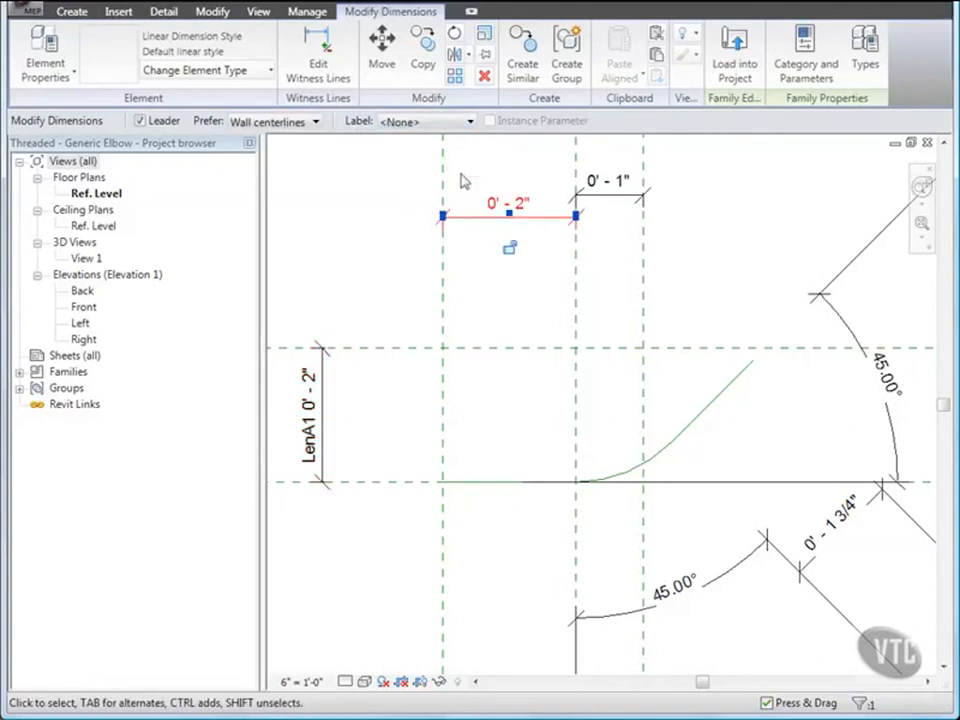
click(470, 123)
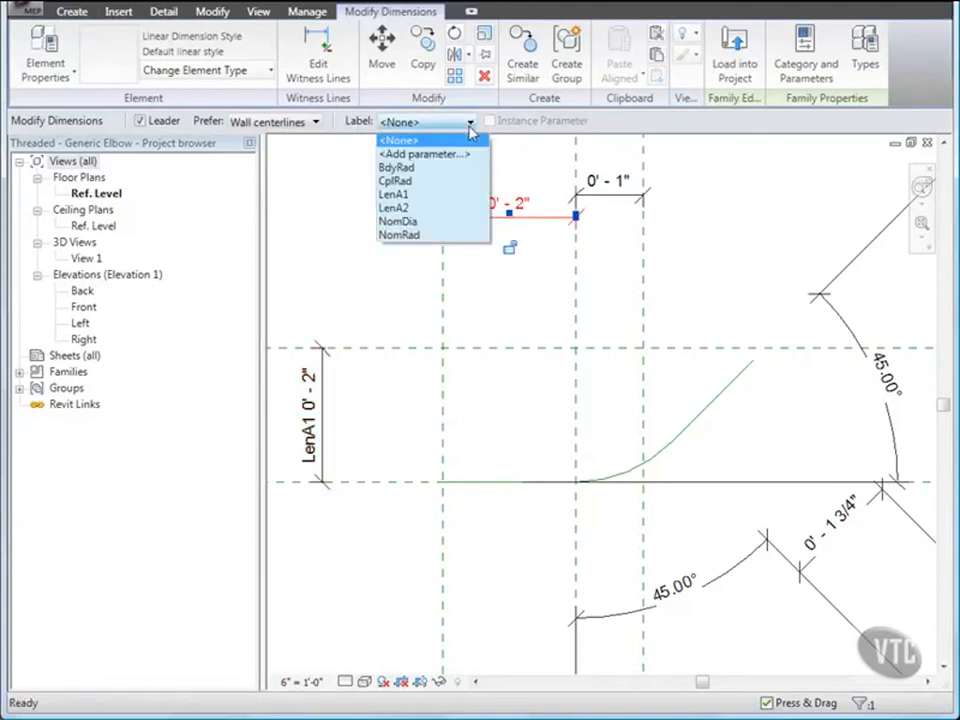
click(397, 195)
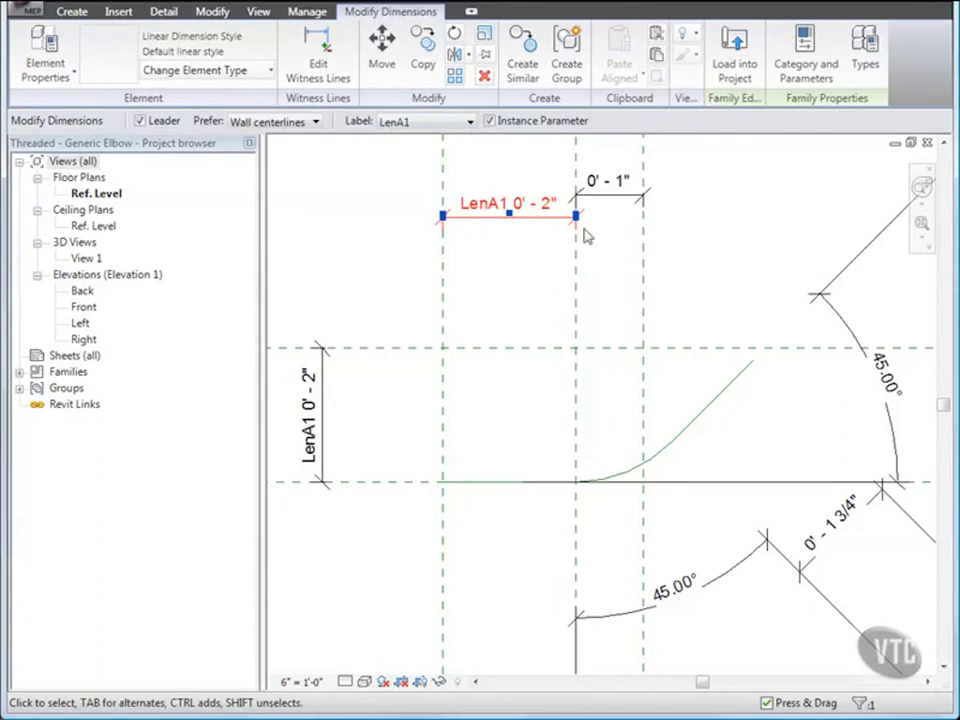
Label the horizontal 0' - 1" dimension between the reference planes with the LenA2 parameter.
click(611, 205)
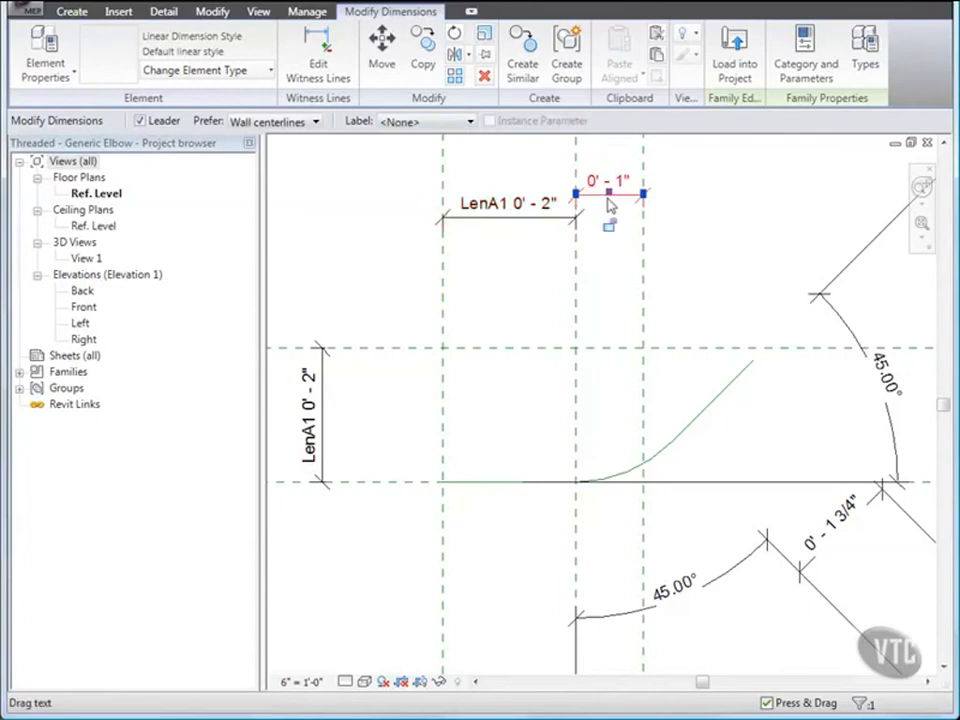
click(470, 122)
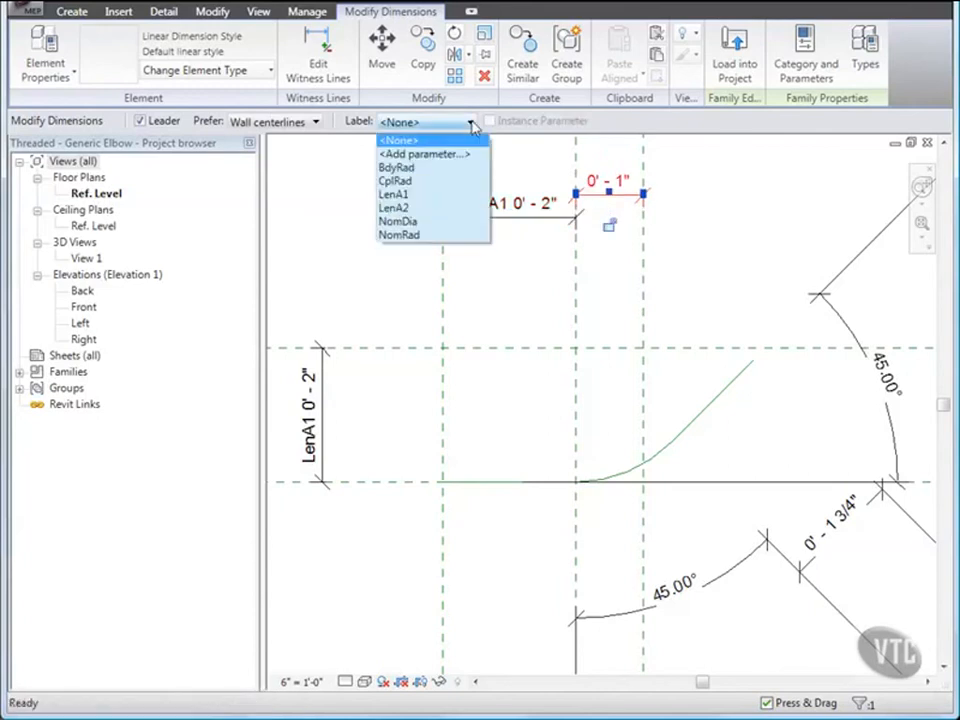
click(395, 208)
click(399, 217)
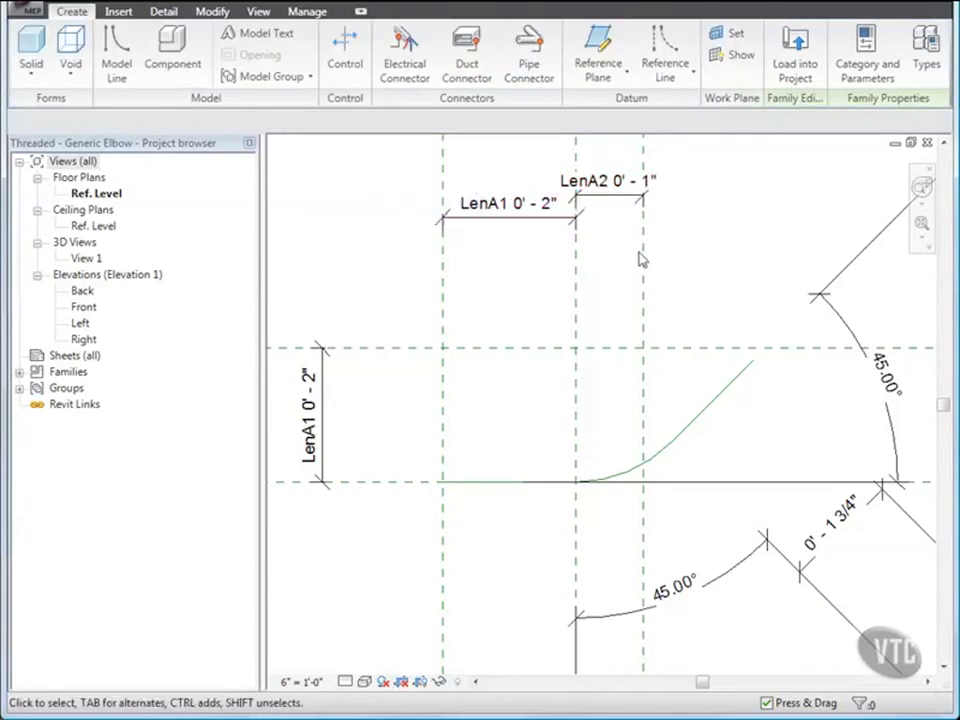
Label both 45° angular dimensions with the Ang parameter.
click(886, 420)
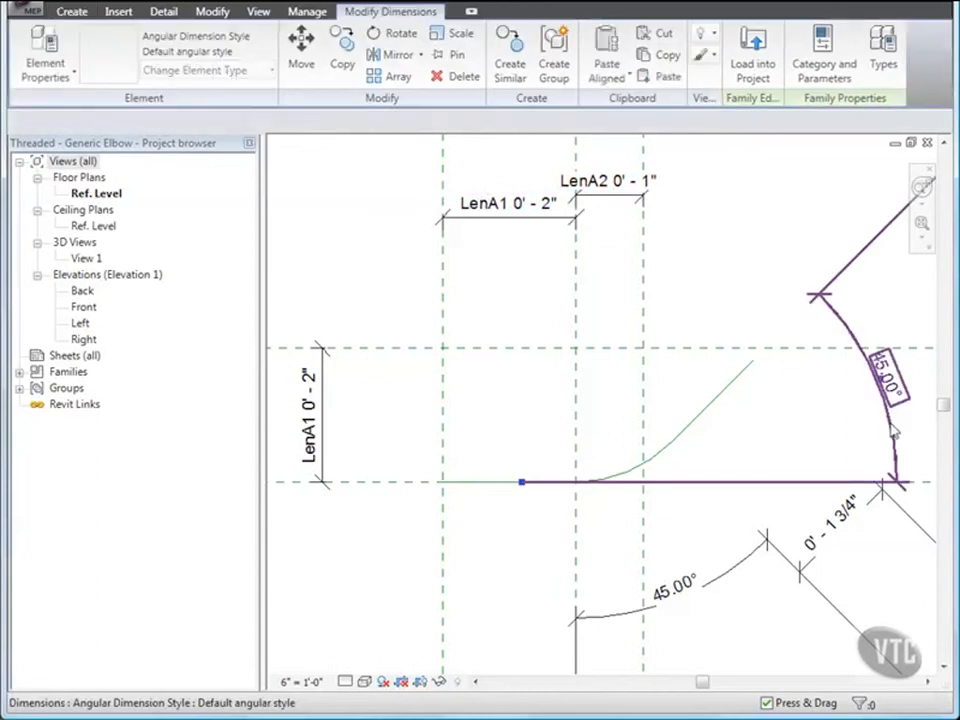
click(470, 122)
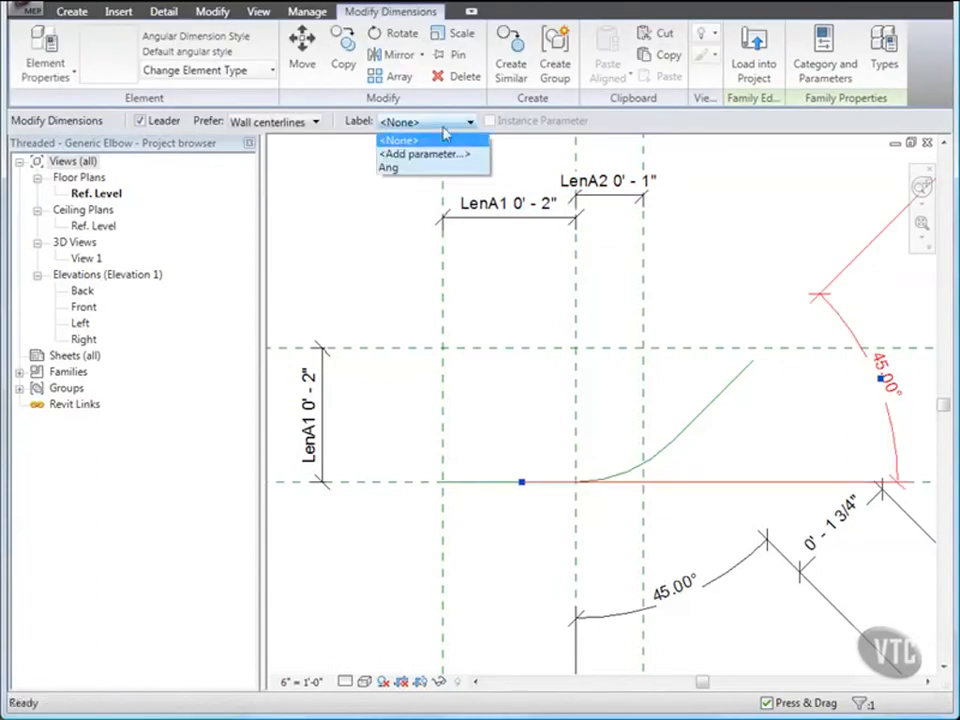
click(394, 167)
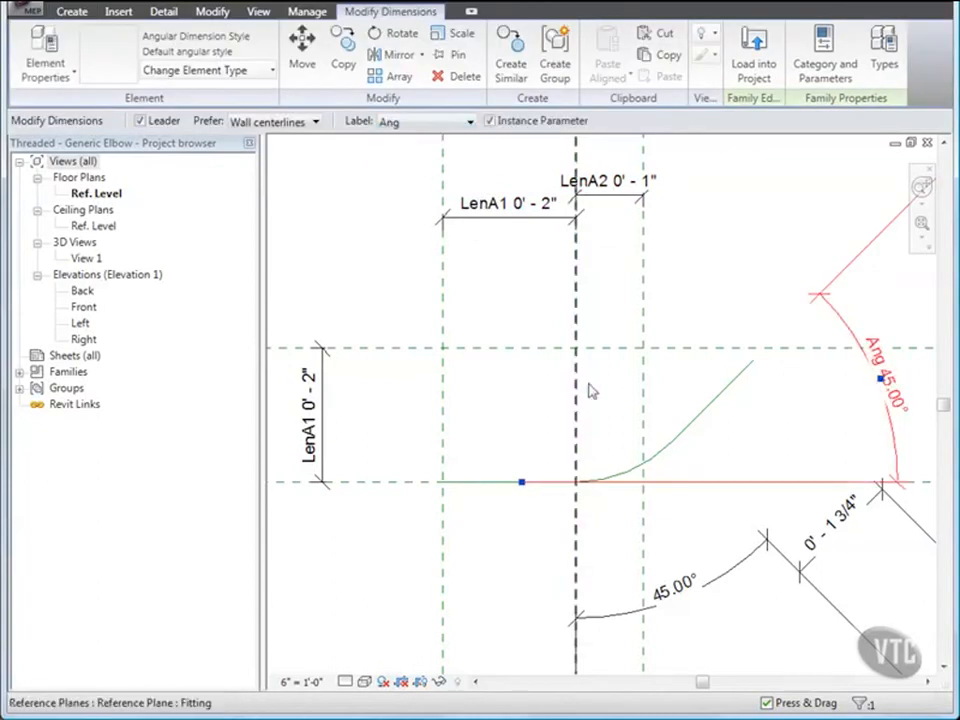
click(735, 578)
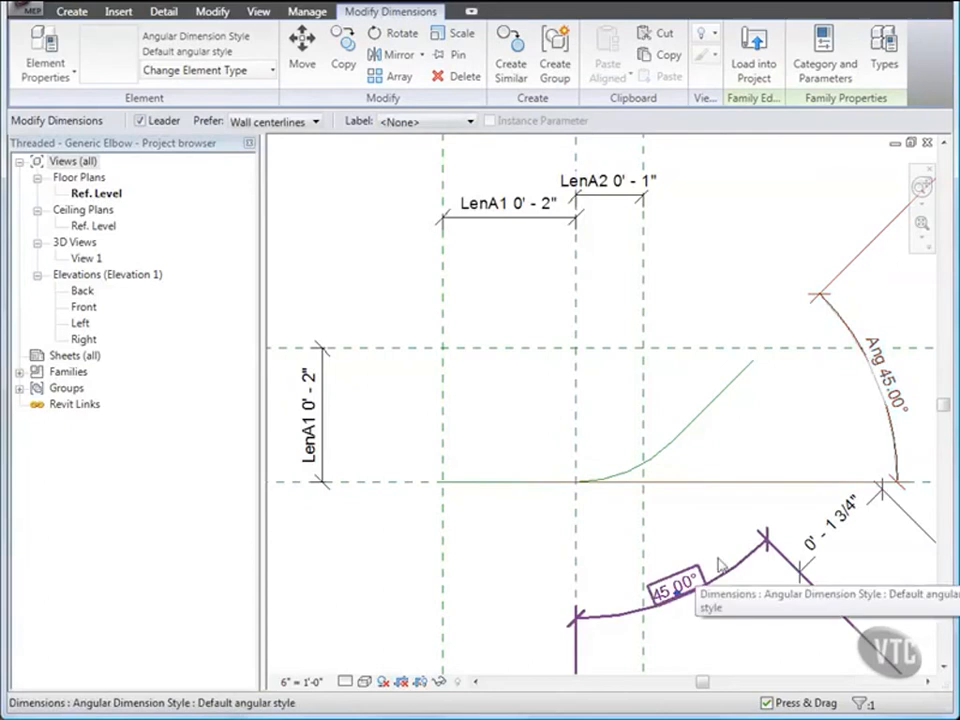
click(467, 123)
click(392, 167)
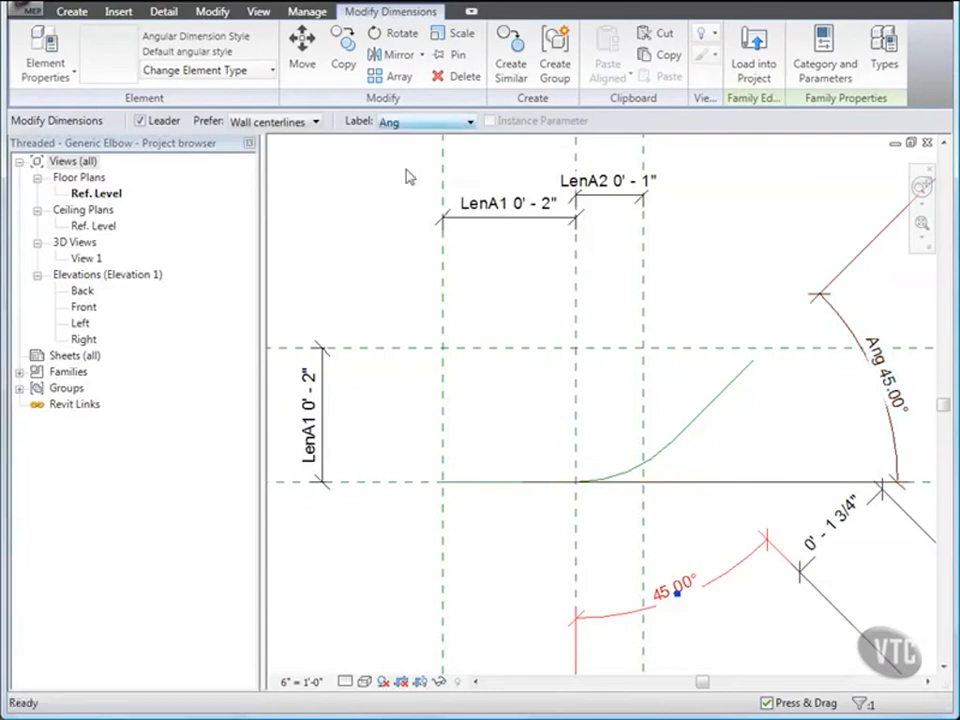
Label the aligned 0' - 1 3/4" dimension of the angled line with the LenA1 parameter.
click(865, 513)
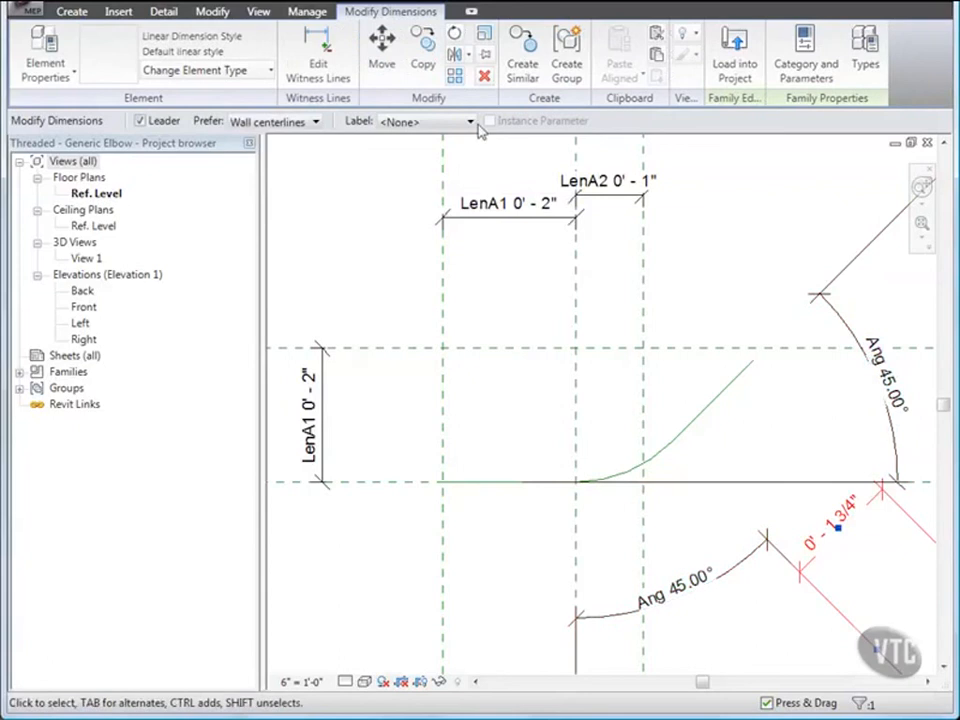
click(469, 122)
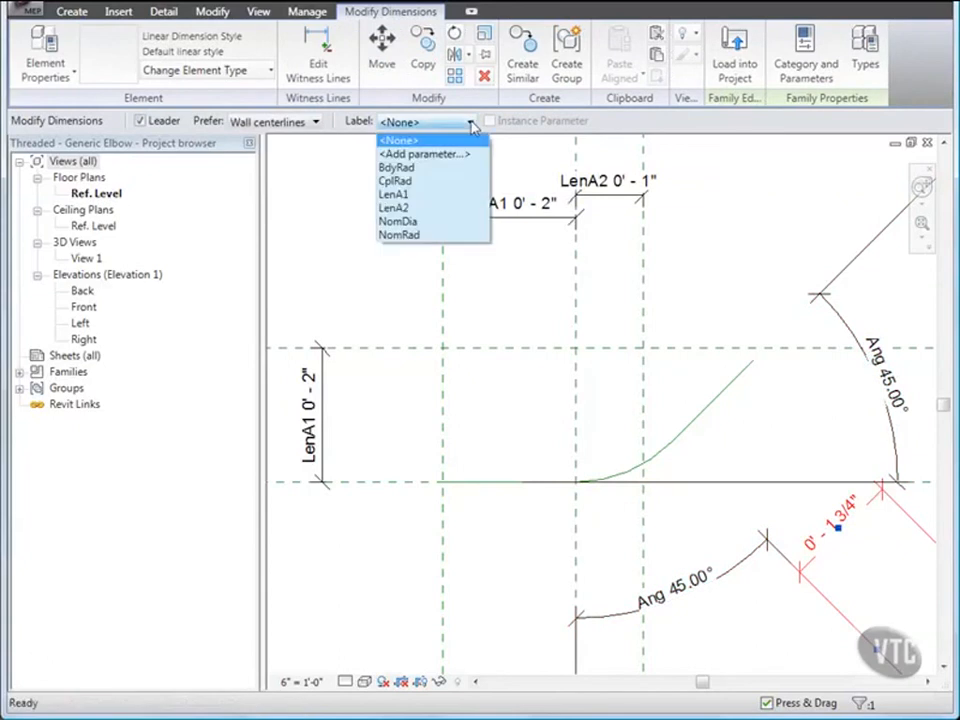
click(393, 194)
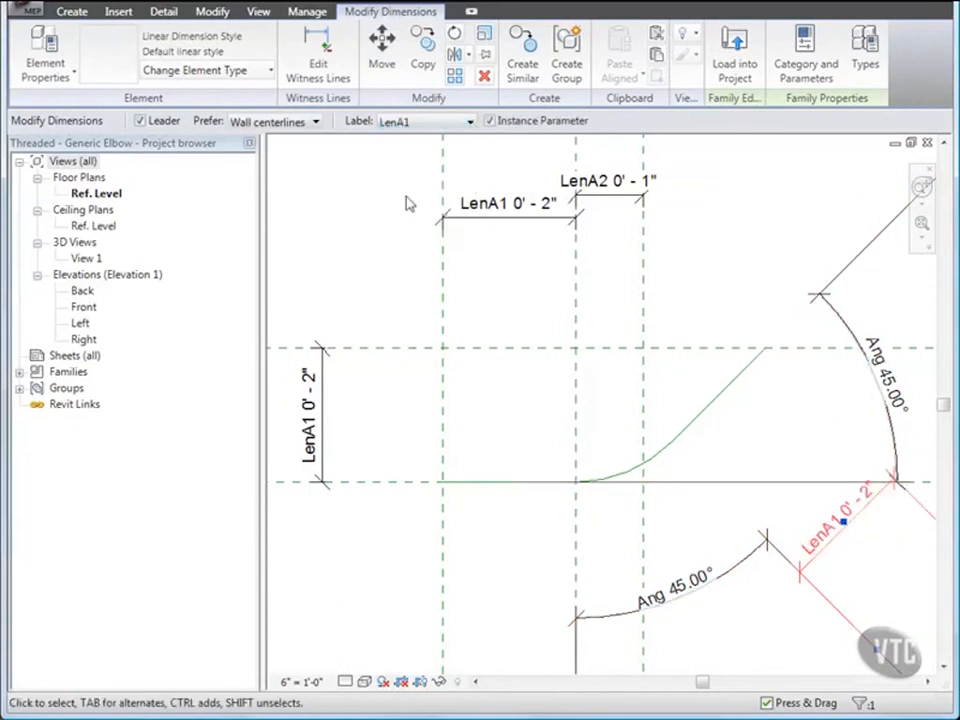
Save the Threaded - Generic Elbow family with its newly labelled dimensions.
click(22, 14)
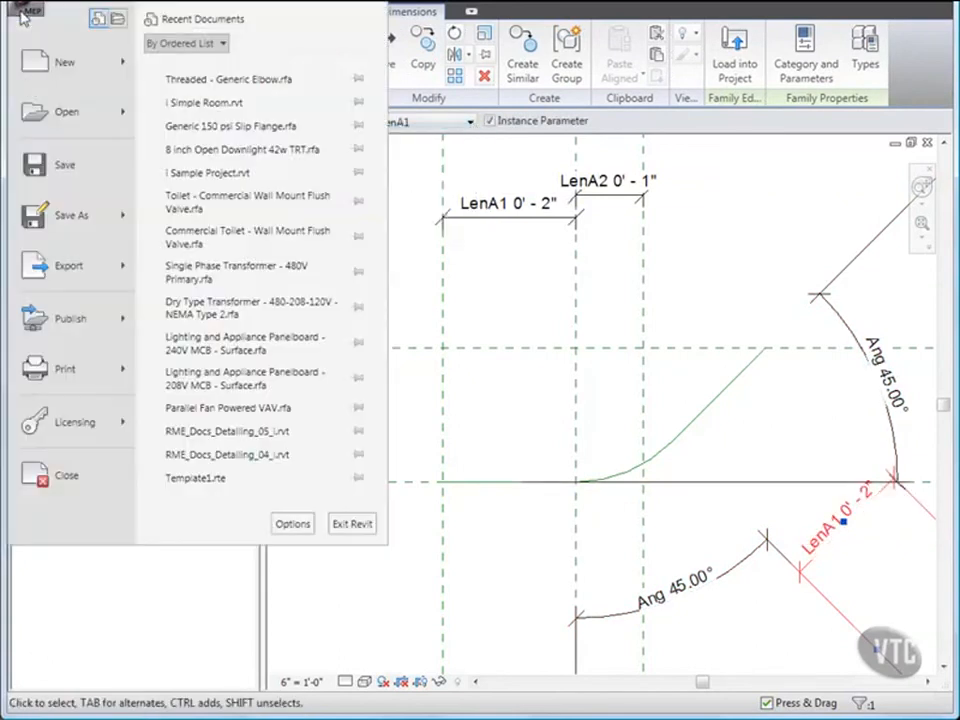
click(58, 170)
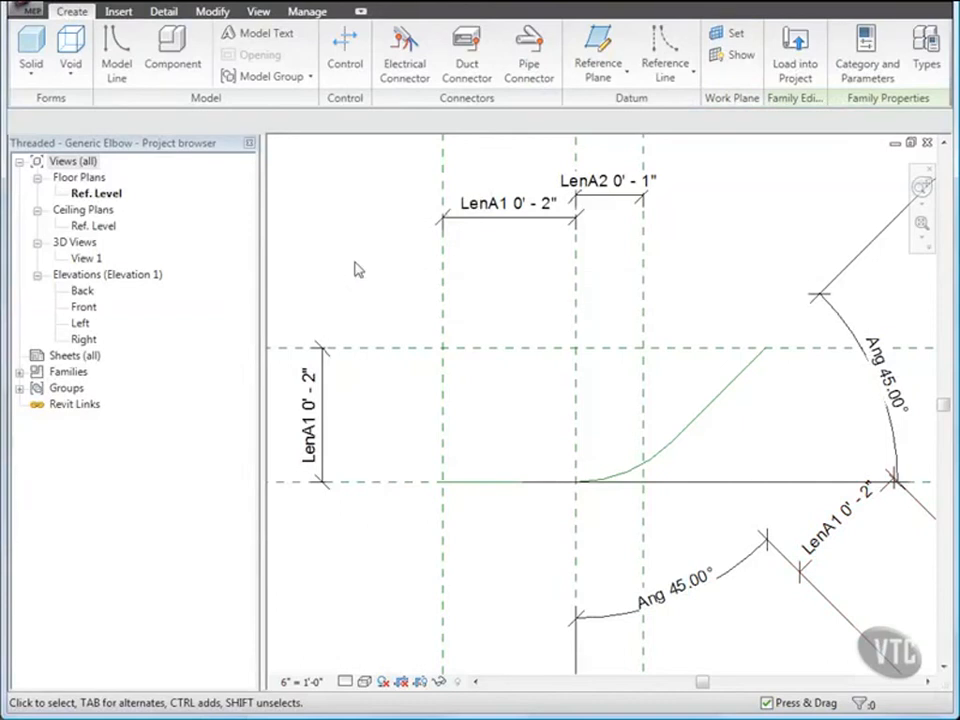
Copy the Threaded Generic Elbow lookup file from the Family Editor training folder into the RME 2010 LookupTables folder.
key(super+e)
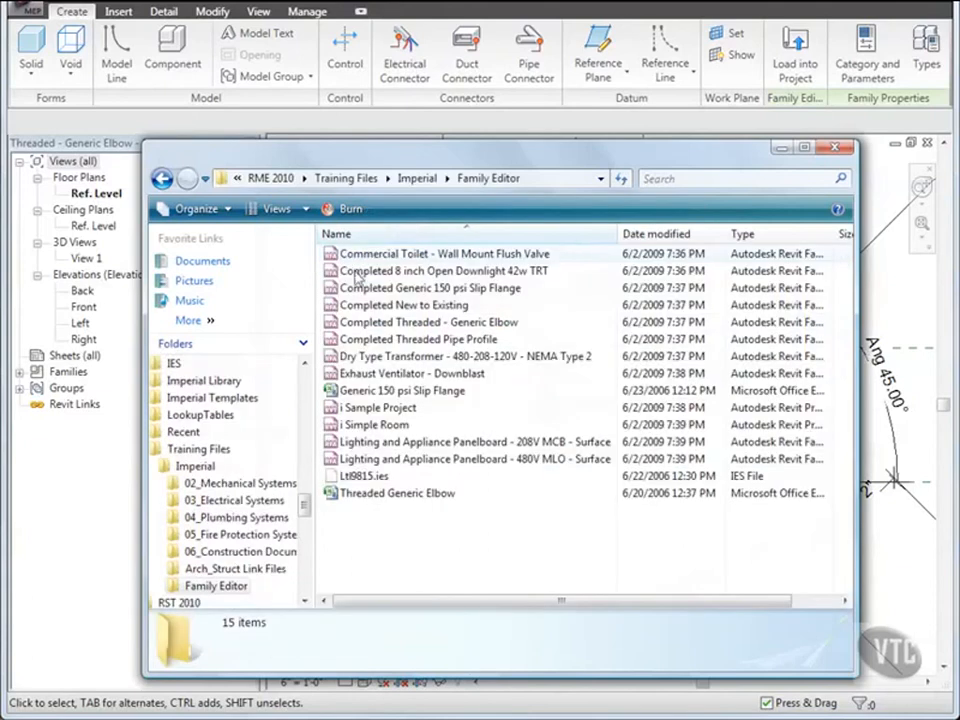
right_click(366, 495)
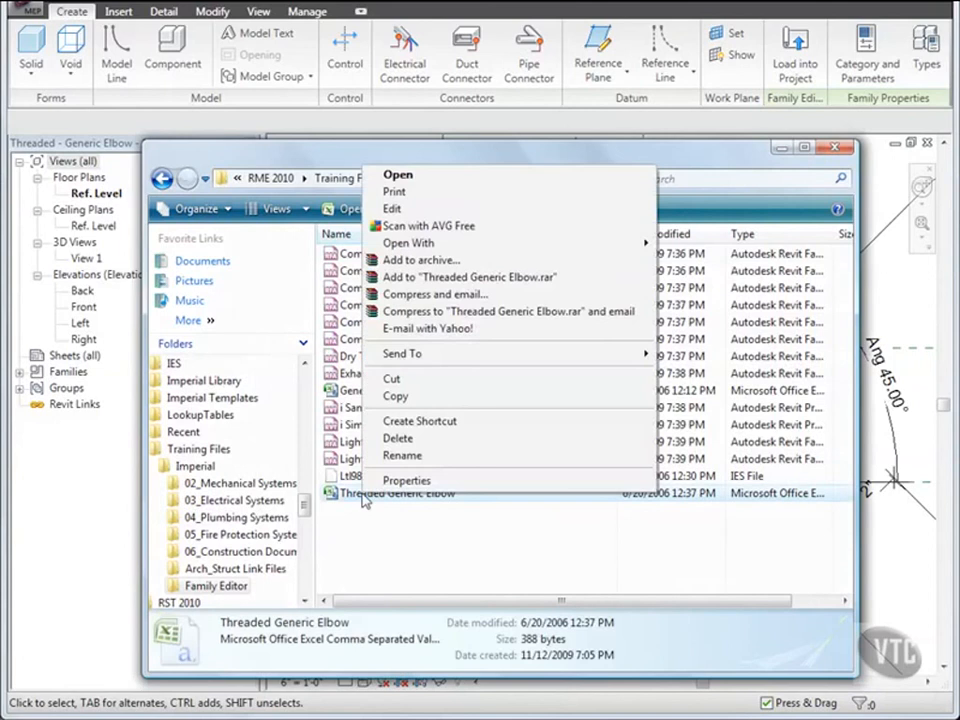
click(424, 395)
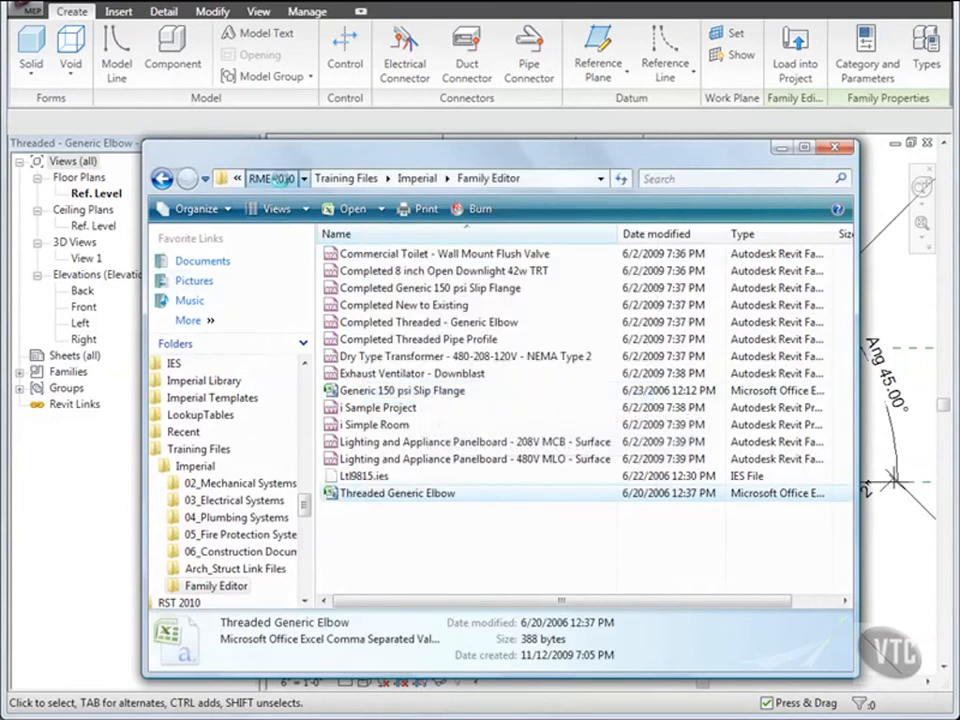
click(271, 178)
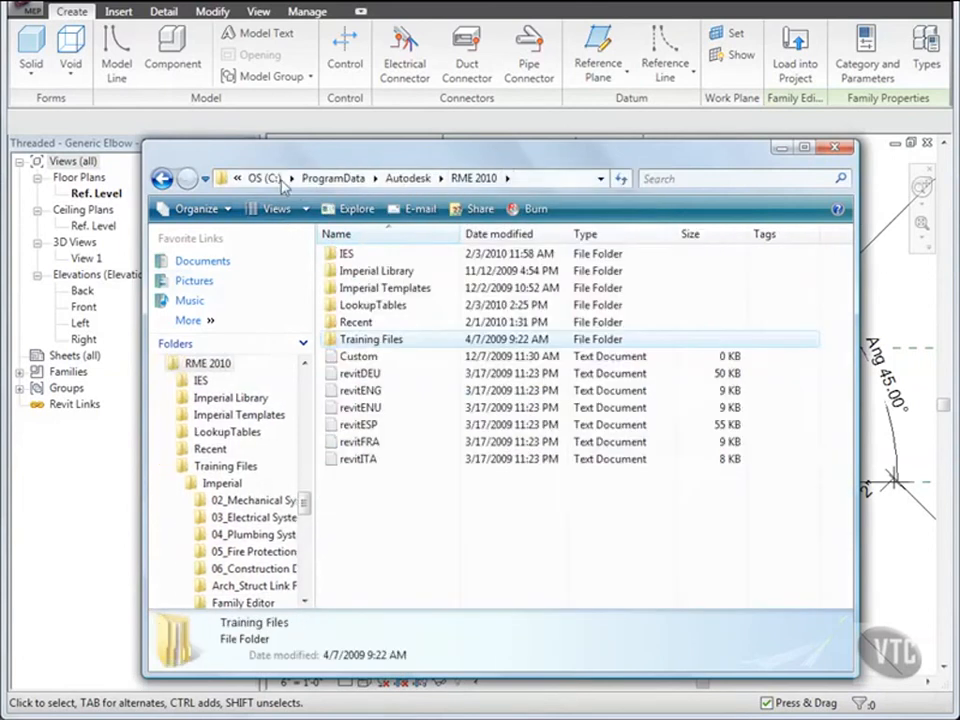
double_click(345, 305)
drag(553, 600, 686, 600)
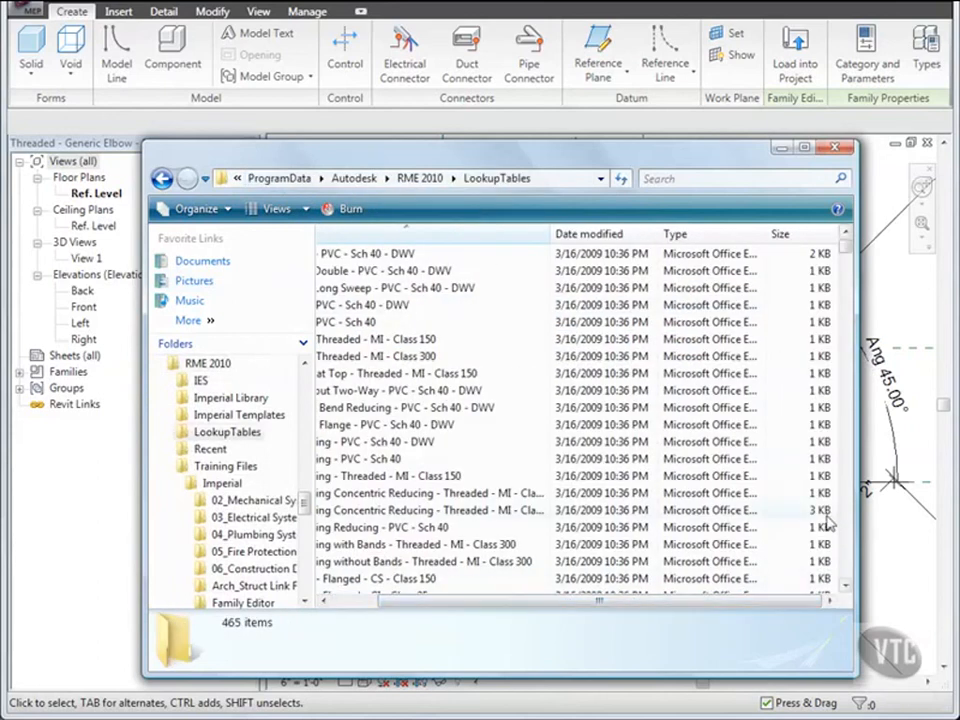
right_click(634, 525)
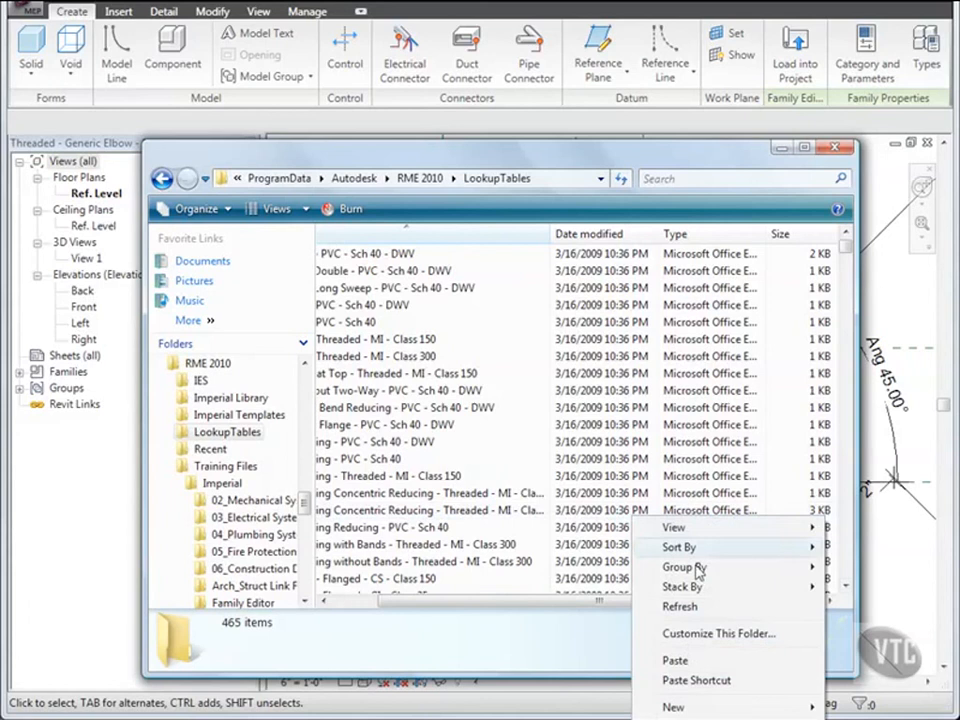
click(678, 660)
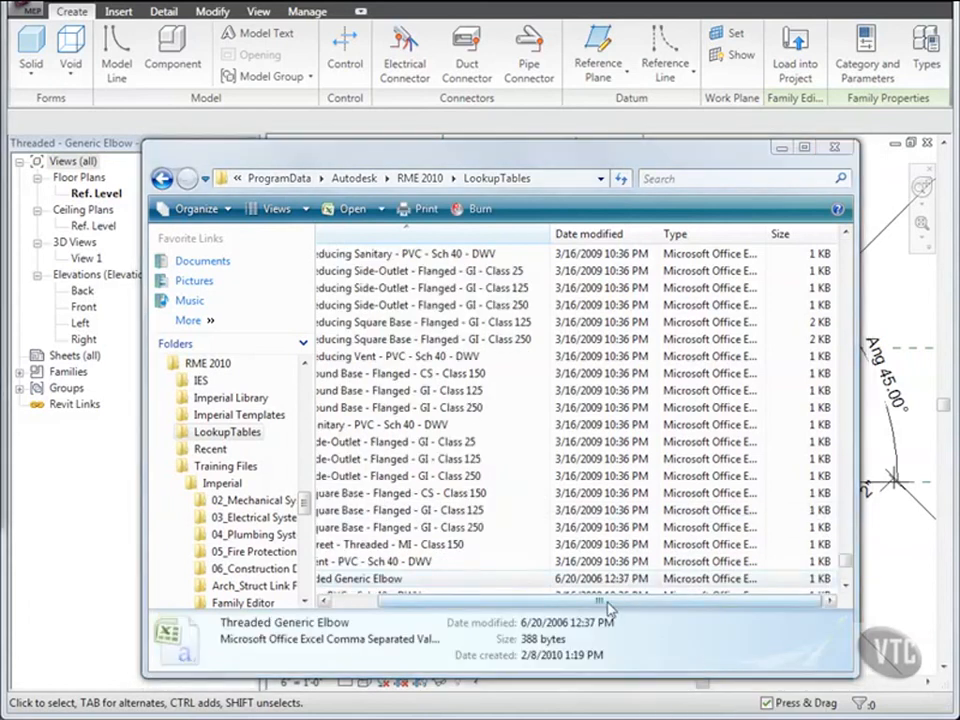
drag(606, 600, 560, 600)
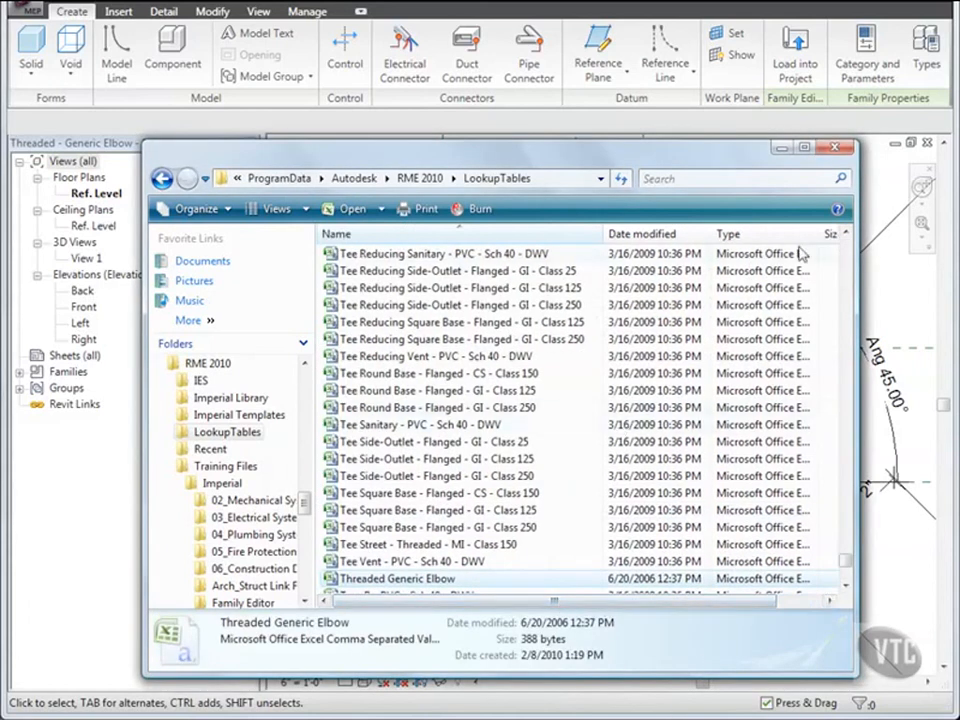
In the family types, set the Lookup Table Name value to Threaded Generic Elbow.csv.
click(927, 63)
click(927, 63)
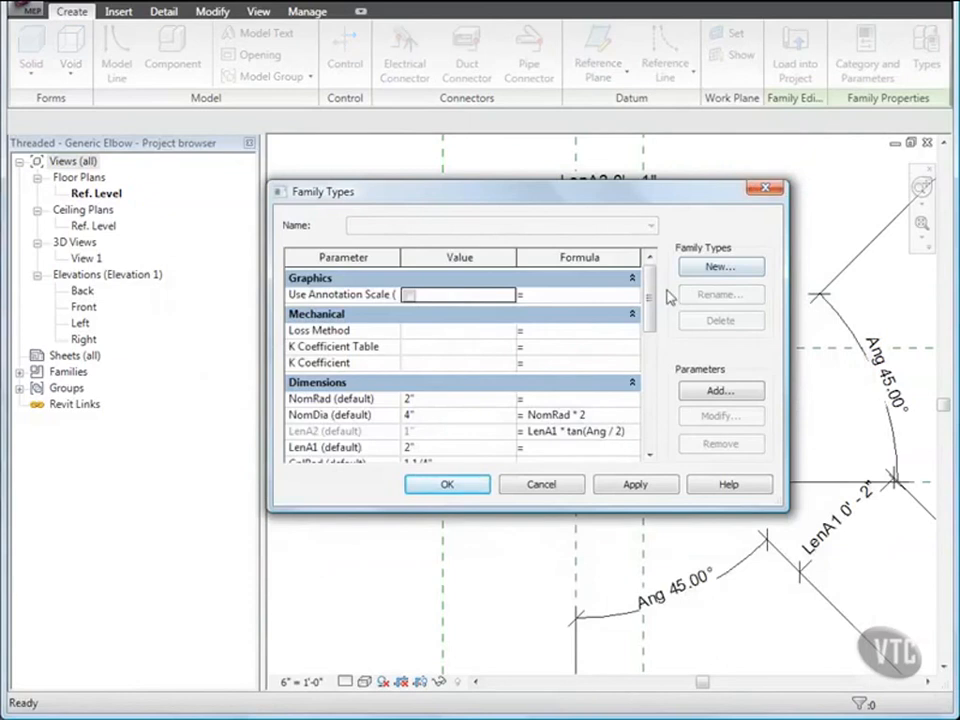
drag(650, 300, 647, 449)
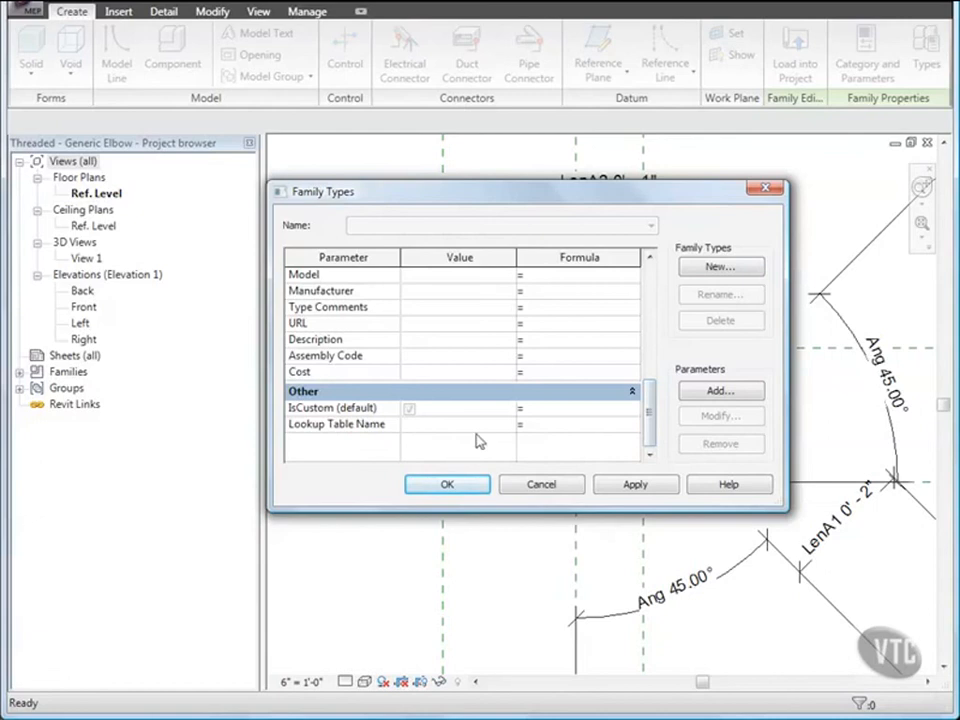
key(ctrl+v)
text(.csv)
Set the LenA1 formula to text_file_lookup("Threaded Generic Elbow.csv", "LenA1", 0, NomDia).
drag(275, 420, 134, 420)
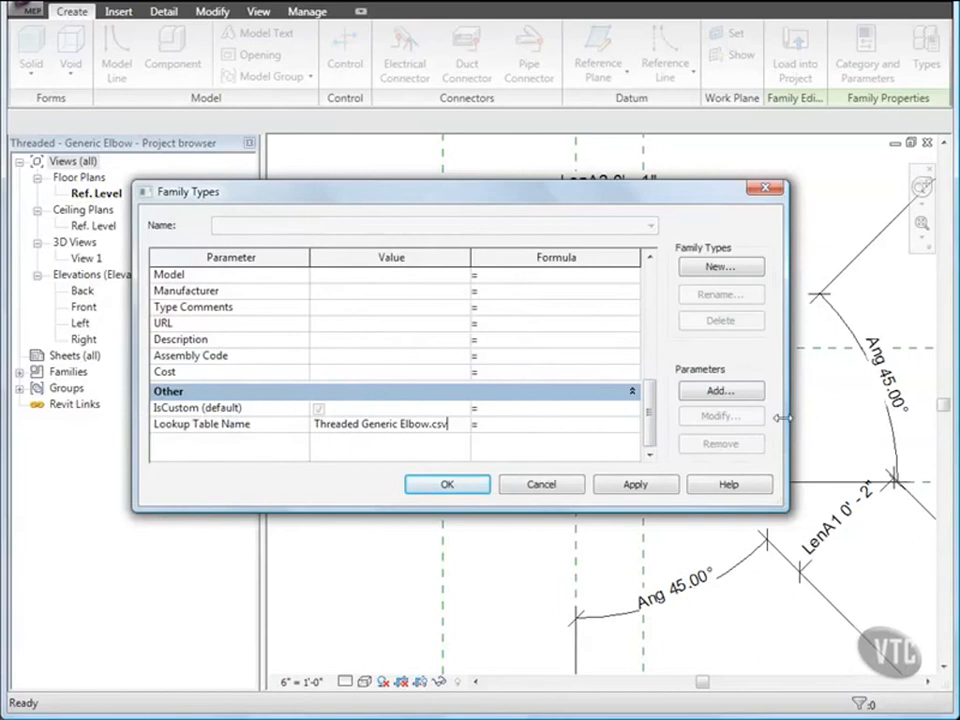
drag(786, 418, 894, 418)
drag(755, 418, 750, 315)
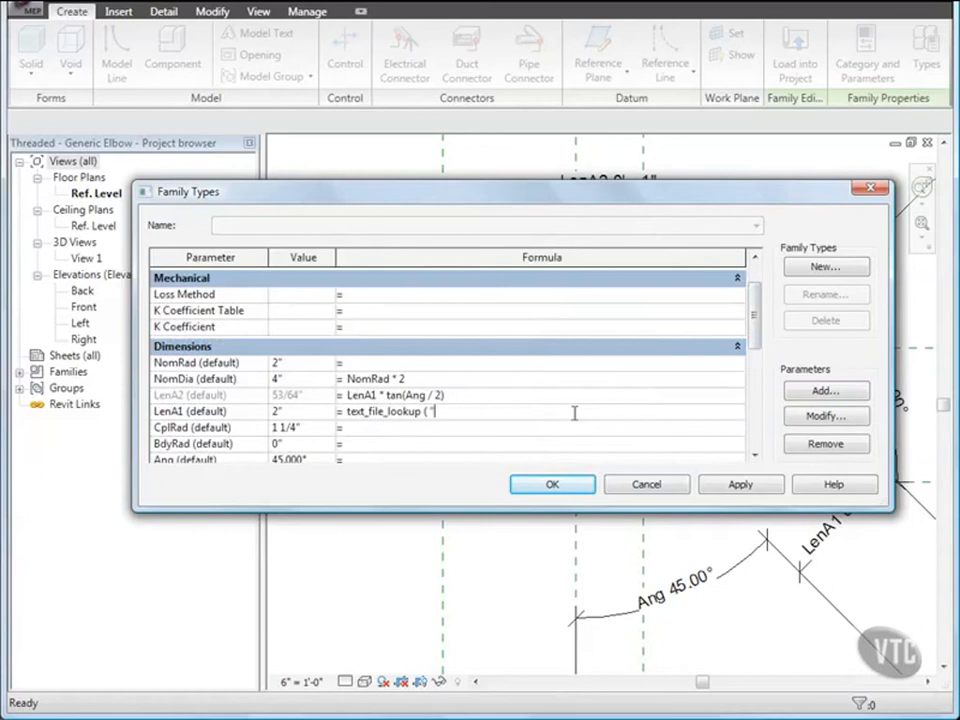
text(Threaded Generic Elbow.csv", "LenA1", 0,)
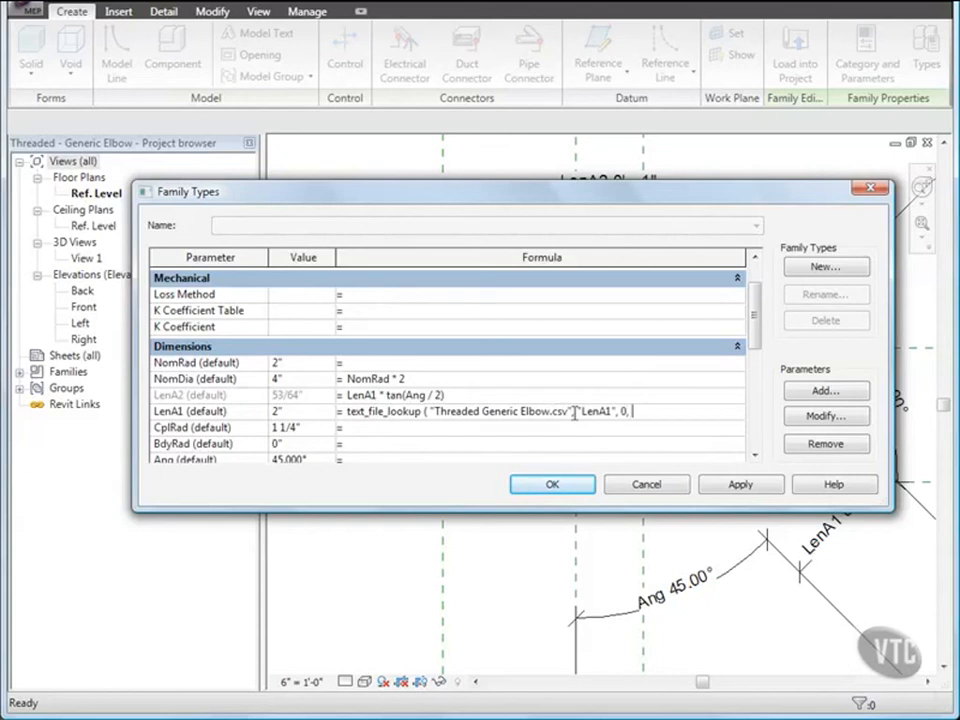
text(mD)
Reuse the LenA1 formula for CplRad, changing it to text_file_lookup("Threaded Generic Elbow.csv", "CplRad", 0, NomDia).
key(ctrl+a)
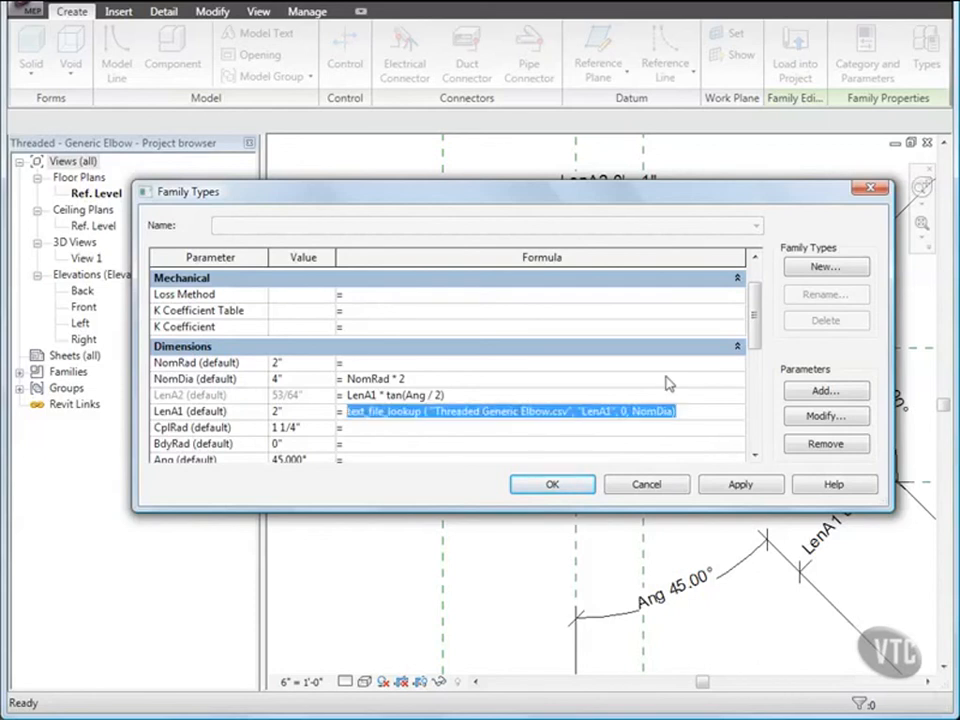
click(354, 431)
key(ctrl+v)
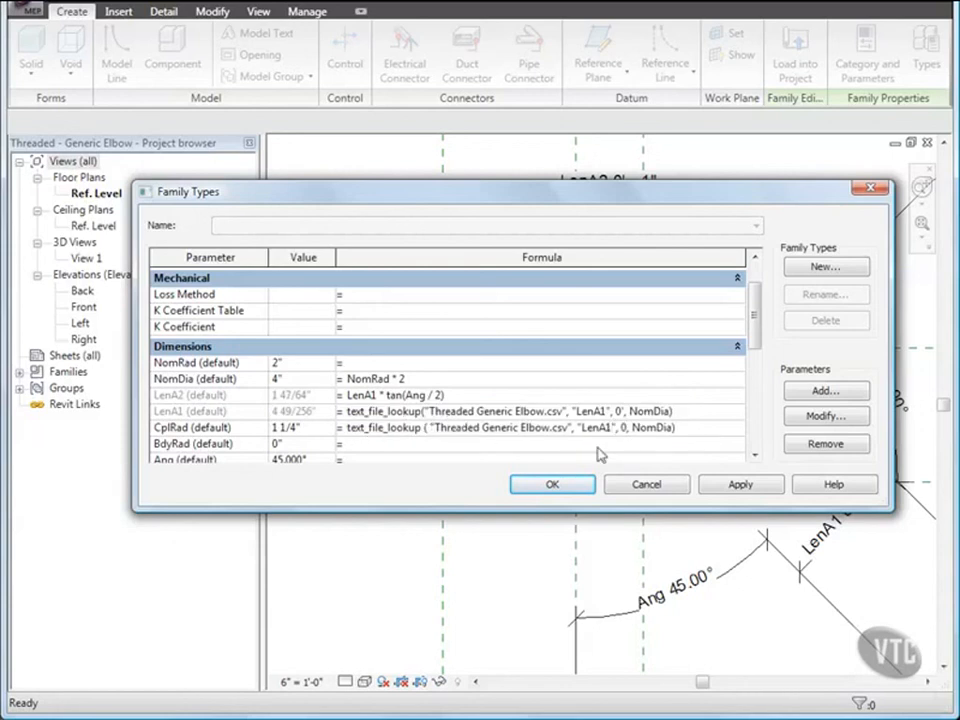
key(BackSpace)
key(BackSpace)
key(BackSpace)
key(BackSpace)
key(BackSpace)
text(CplRad)
click(687, 429)
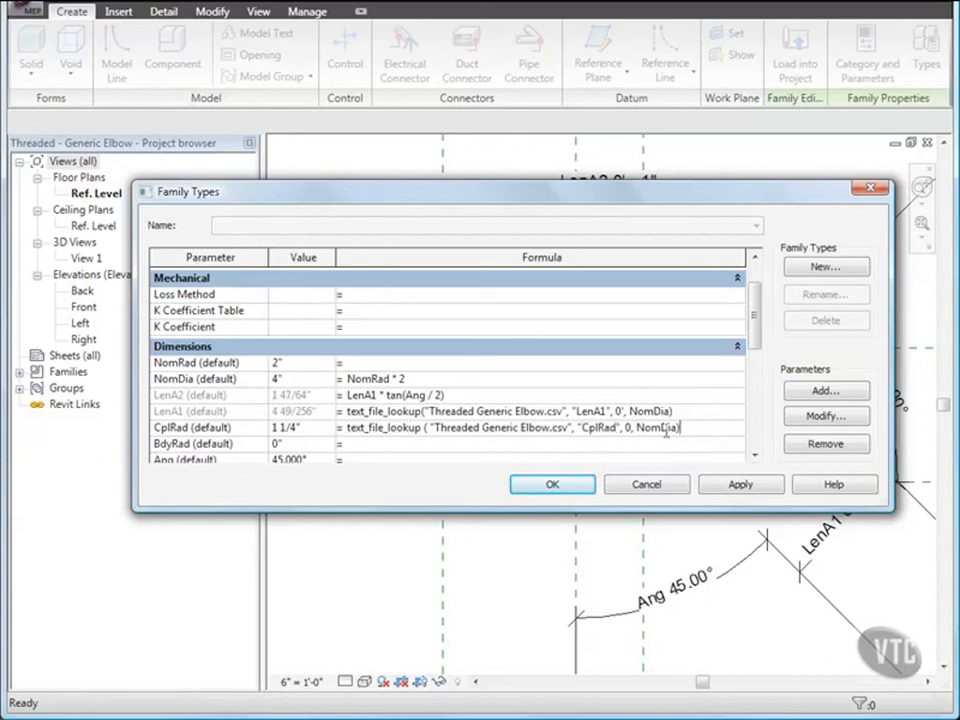
Set the BdyRad formula to text_file_lookup("Threaded Generic Elbow.csv", "BdyRad", 0, NomDia) and accept the family types.
click(426, 442)
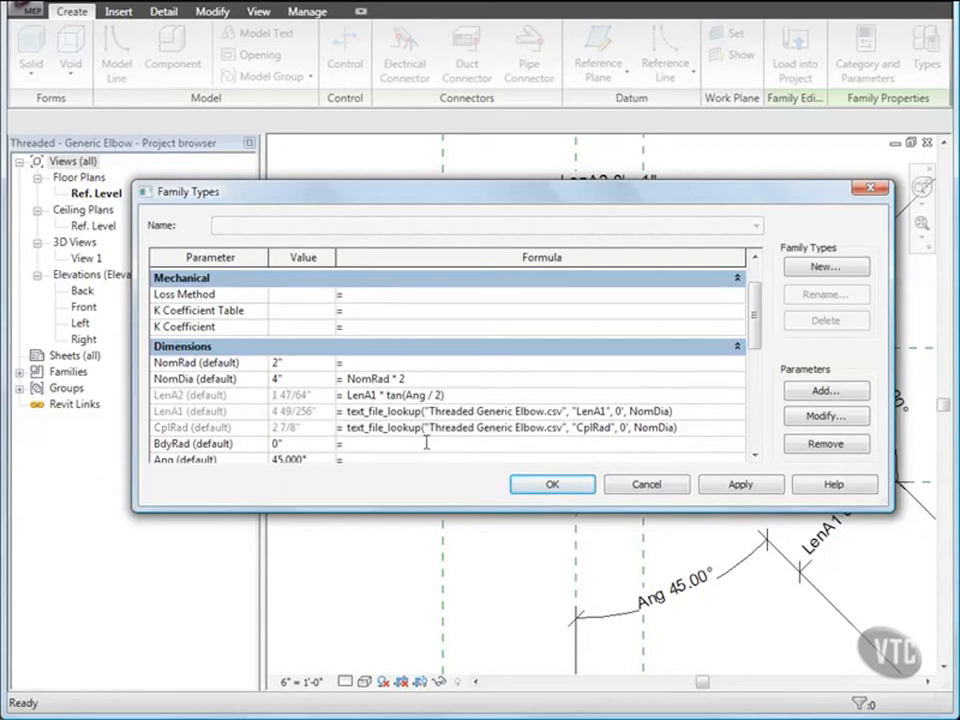
key(ctrl+v)
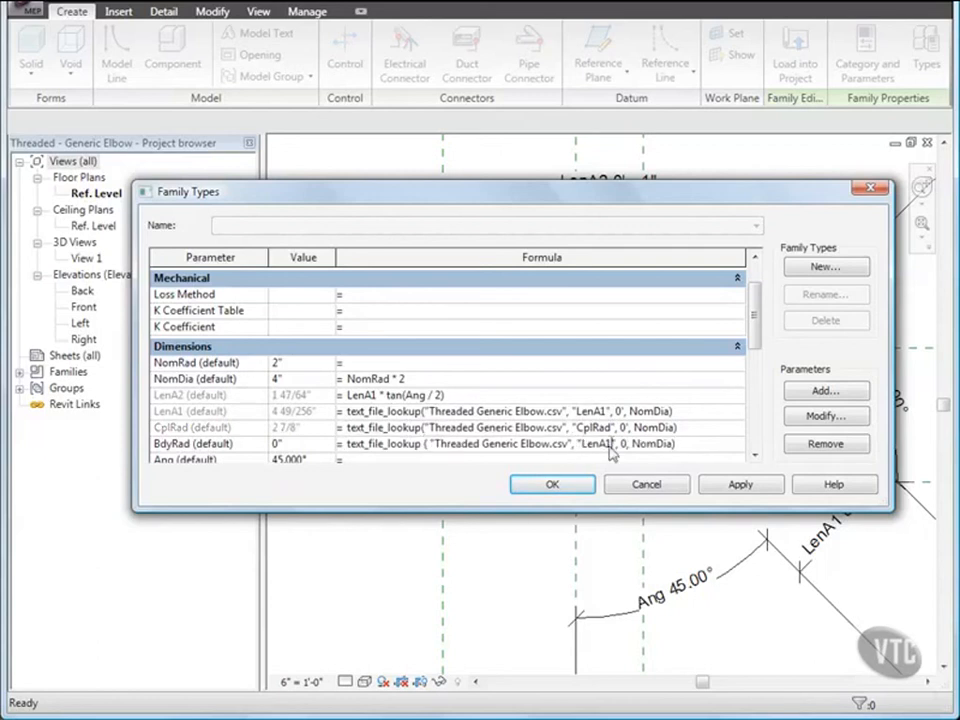
key(BackSpace)
key(BackSpace)
key(BackSpace)
key(BackSpace)
key(BackSpace)
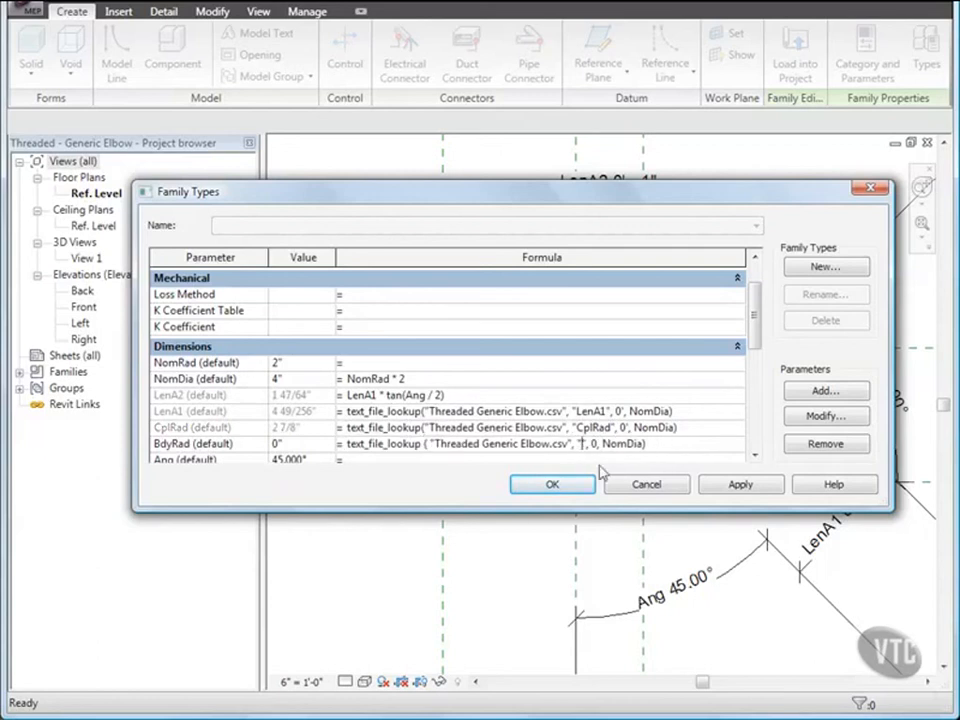
text(BdyRad)
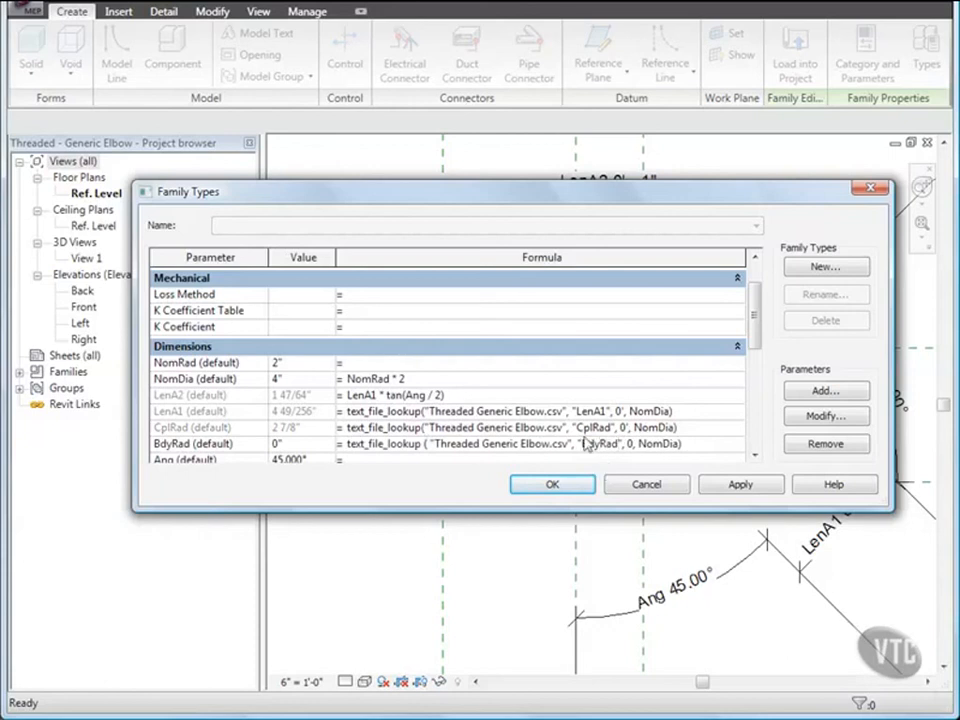
click(550, 485)
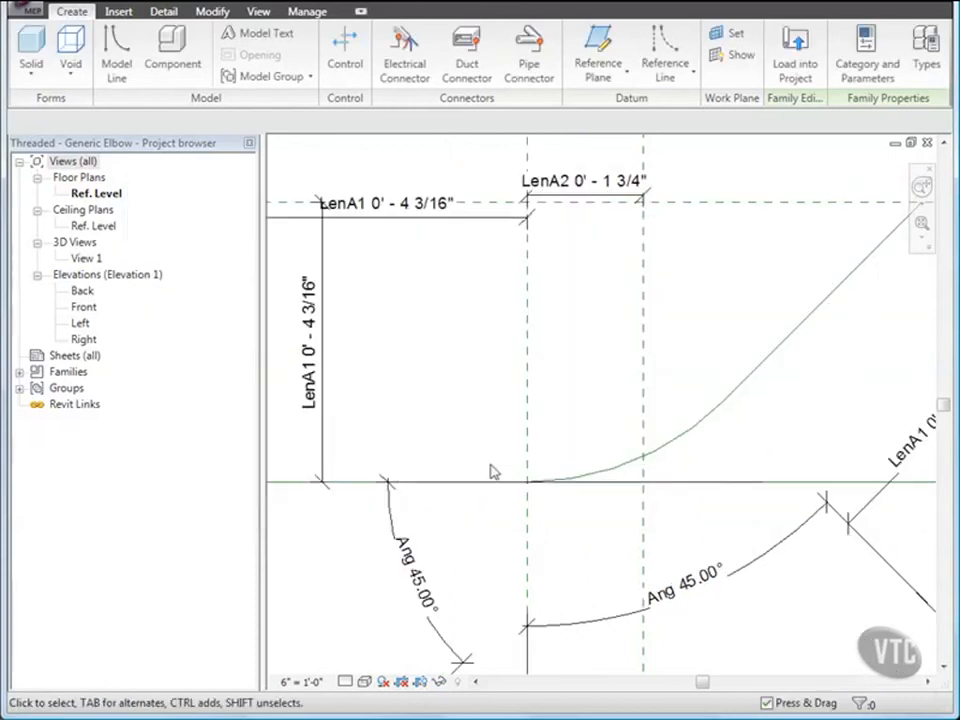
Save the elbow family with its lookup table formulas.
click(30, 14)
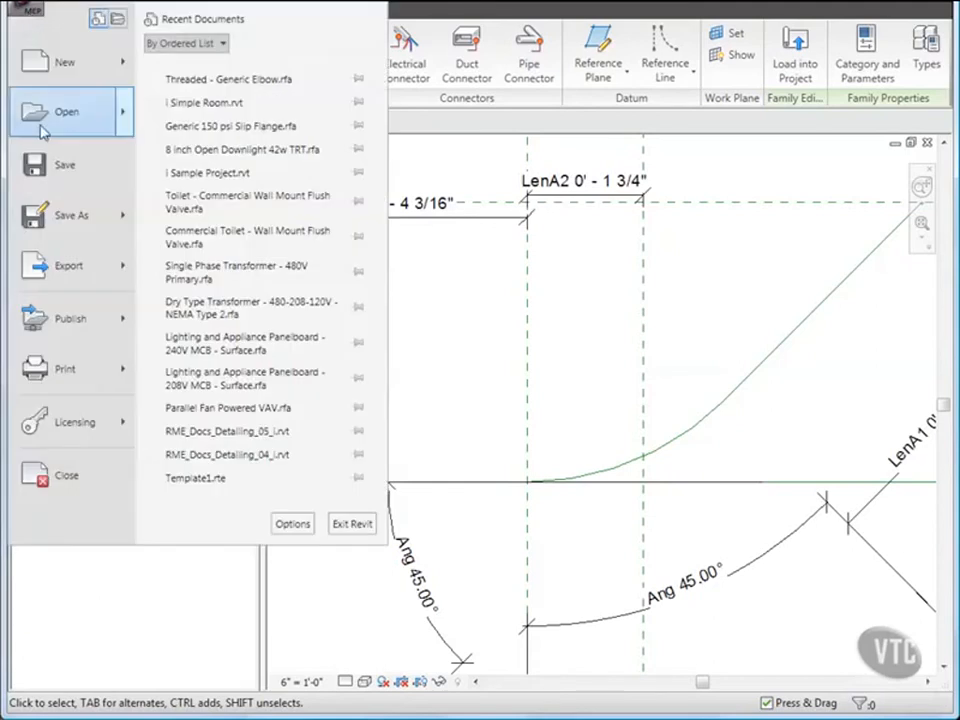
click(54, 167)
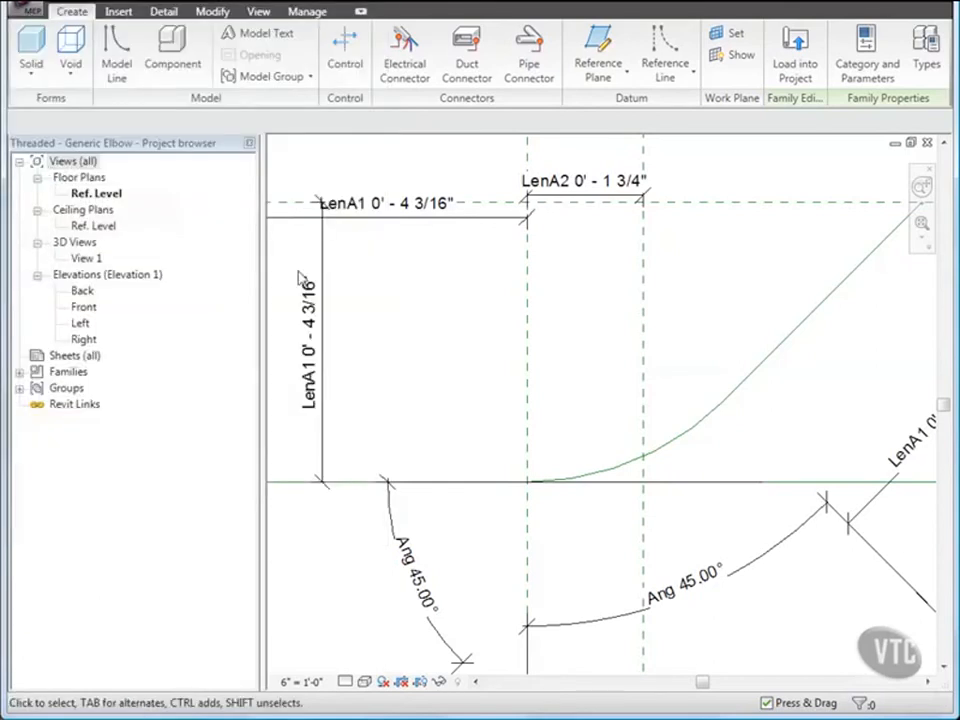
scroll(486, 321, down, 3)
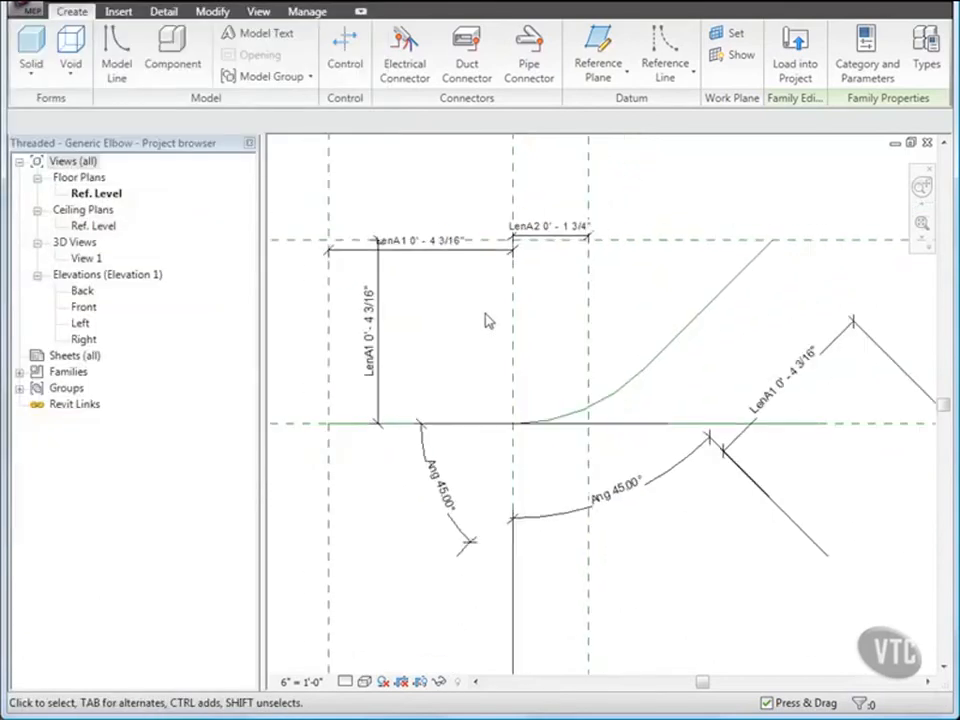
mouse_move(615, 317)
middle_down()
mouse_move(581, 330)
mouse_move(576, 319)
mouse_move(624, 330)
middle_up()
scroll(569, 317, up, 1)
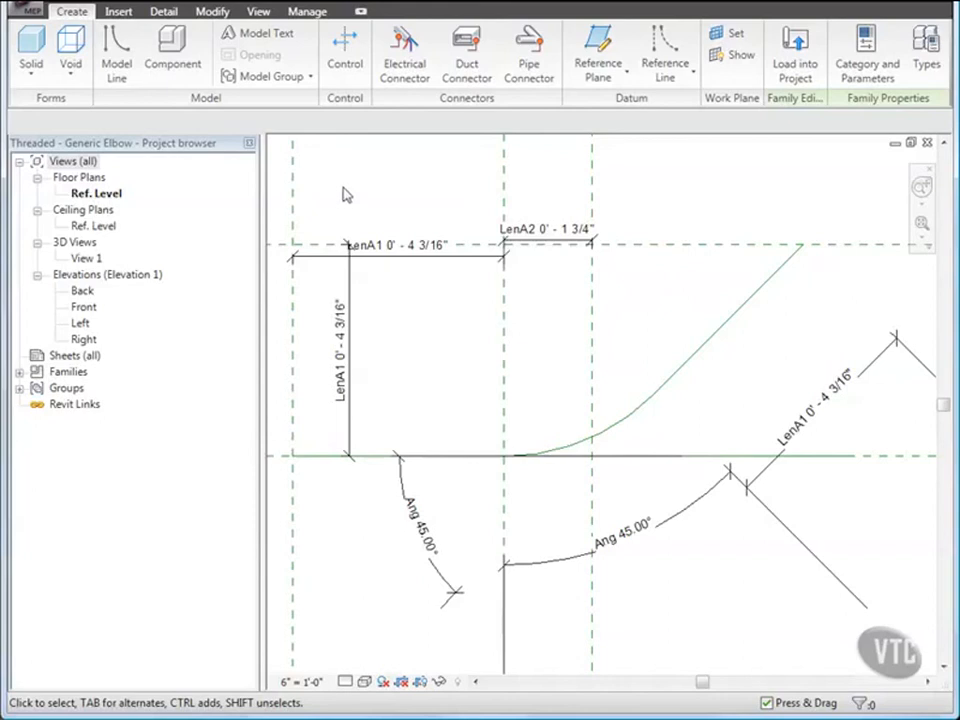
Create a new family from the Profile template in Imperial Templates.
click(30, 16)
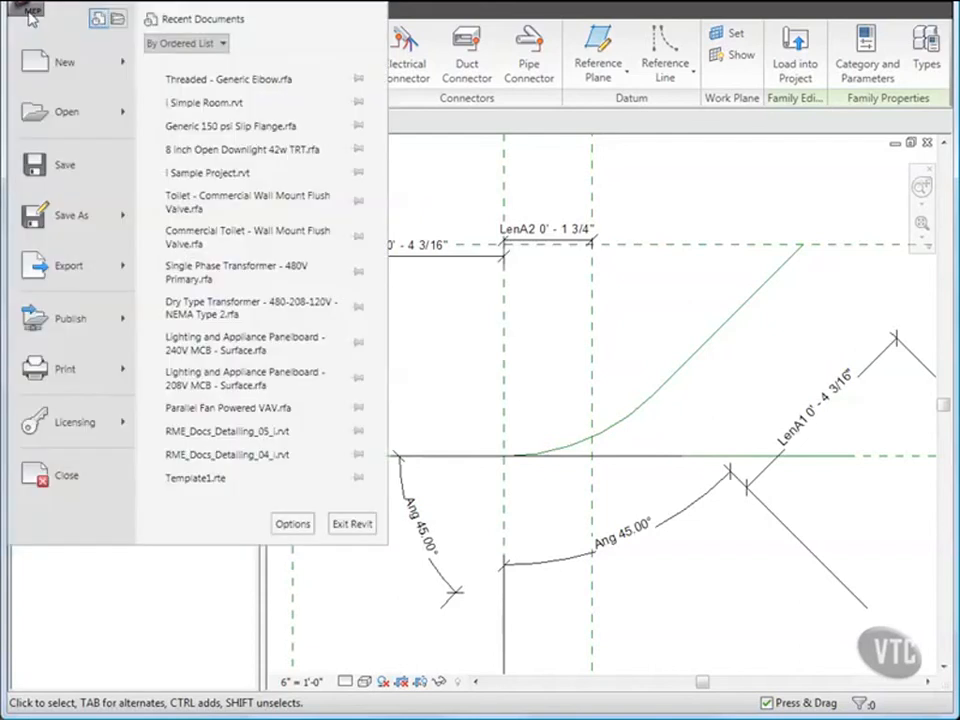
mouse_move(40, 52)
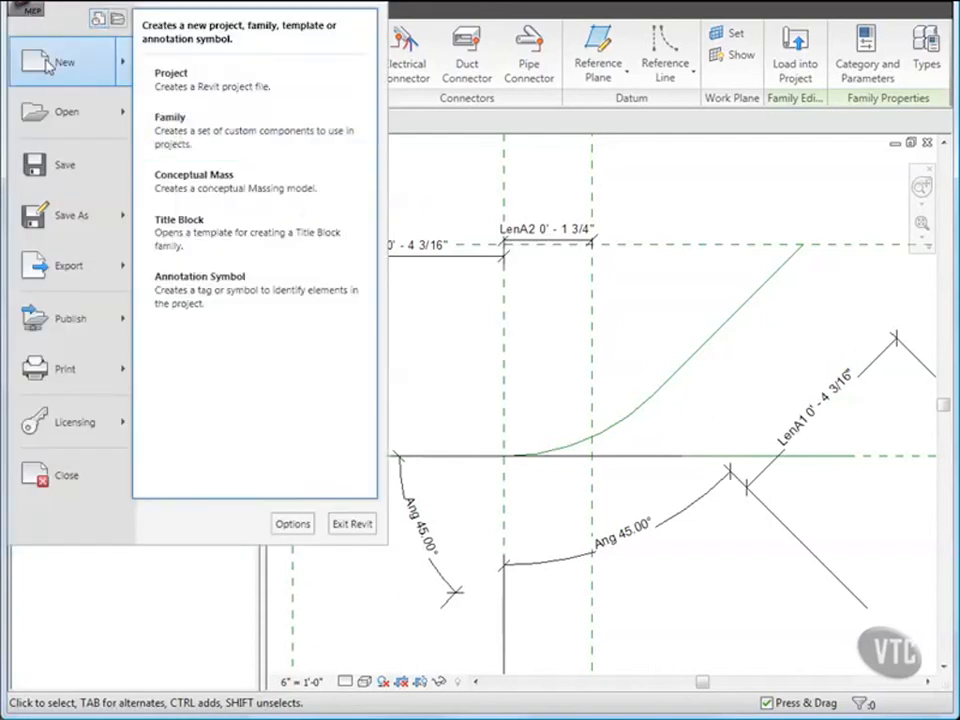
click(178, 122)
drag(664, 229, 667, 384)
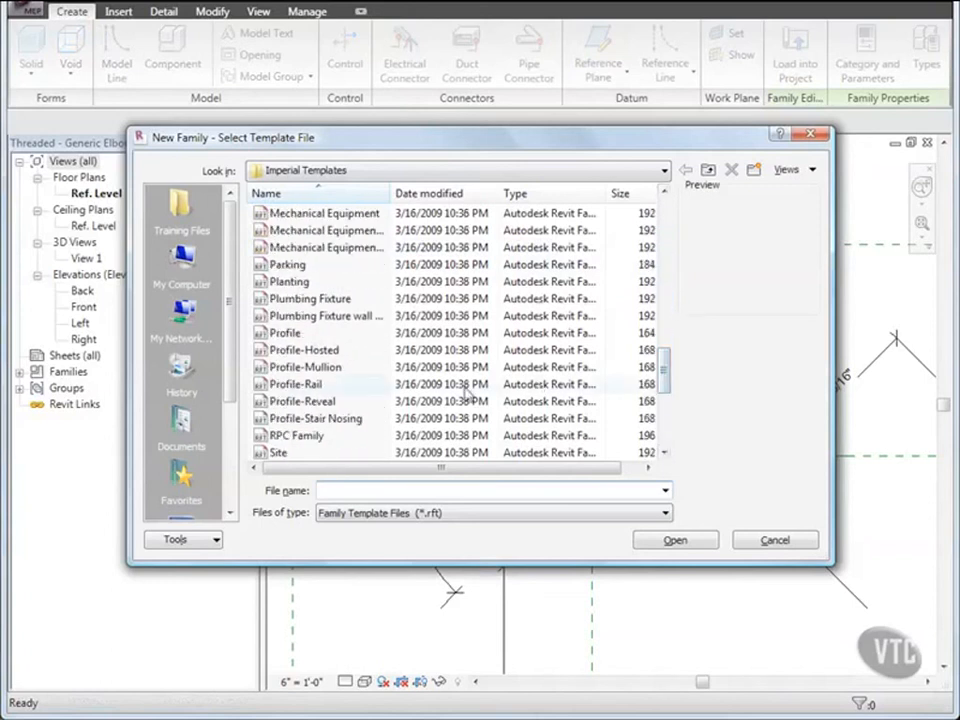
double_click(287, 333)
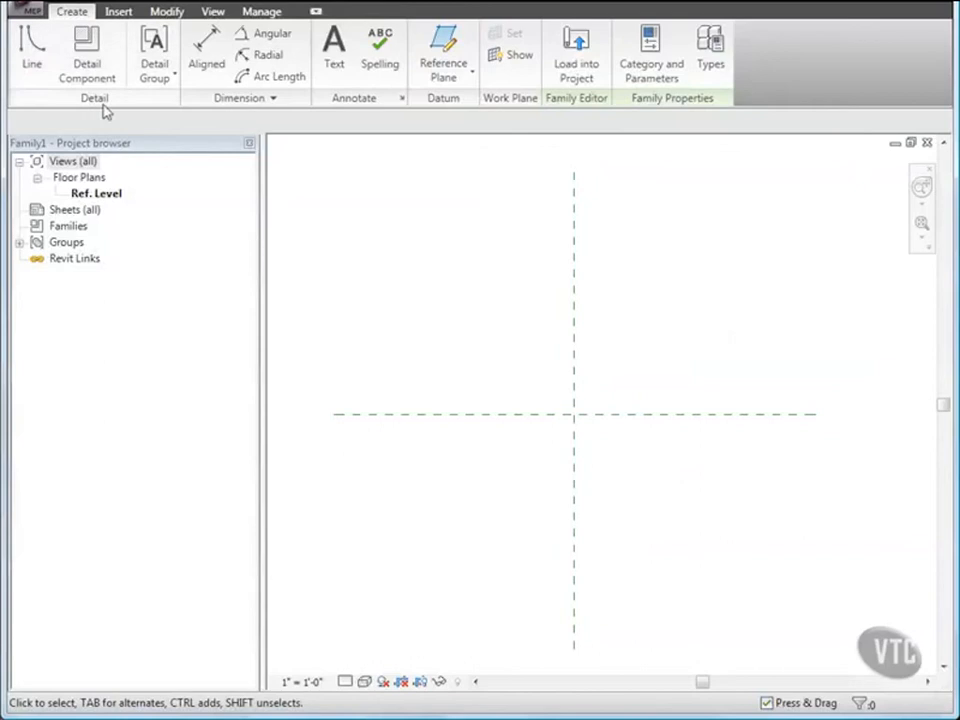
Draw a circle in the Profiles line style, centred slightly below and left of the reference plane intersection.
click(32, 55)
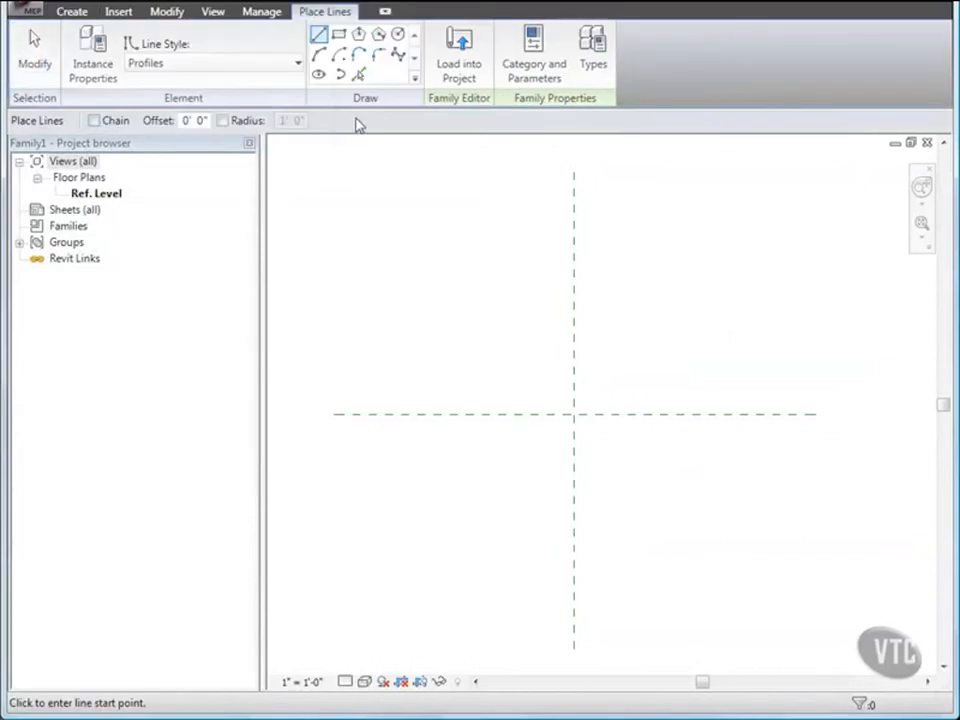
click(397, 36)
click(397, 36)
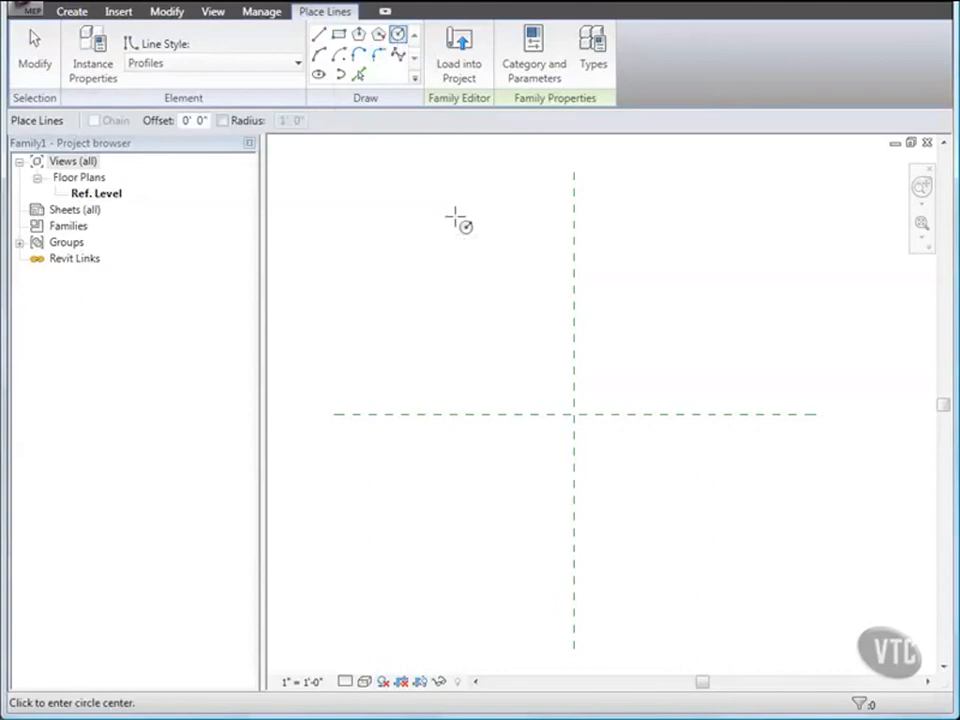
click(540, 463)
click(621, 385)
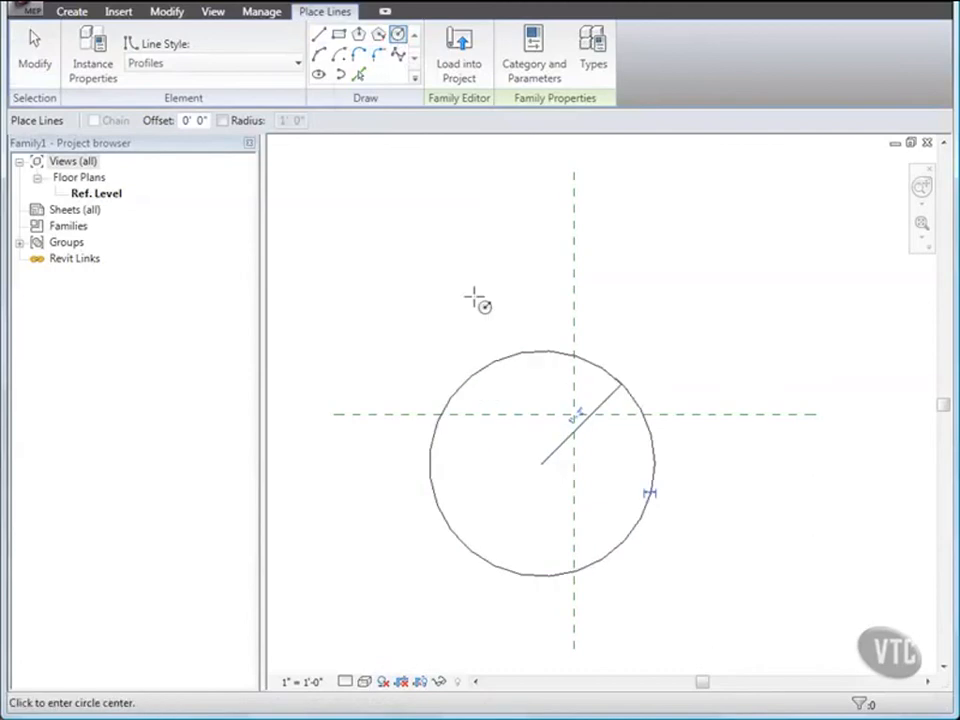
click(40, 58)
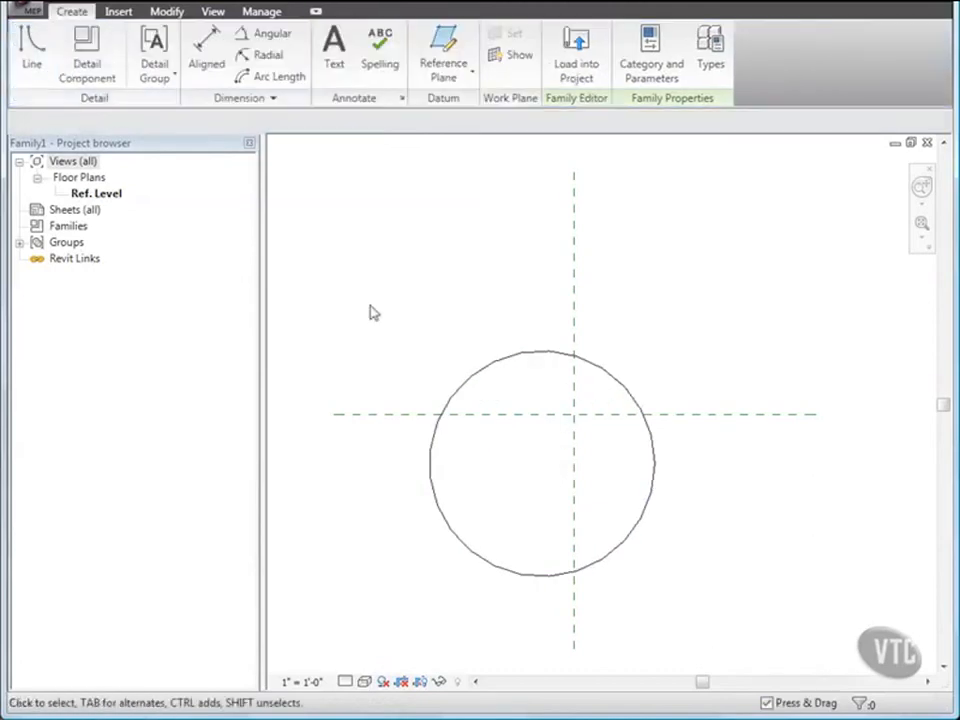
Make the center mark visible on the profile circle.
click(474, 375)
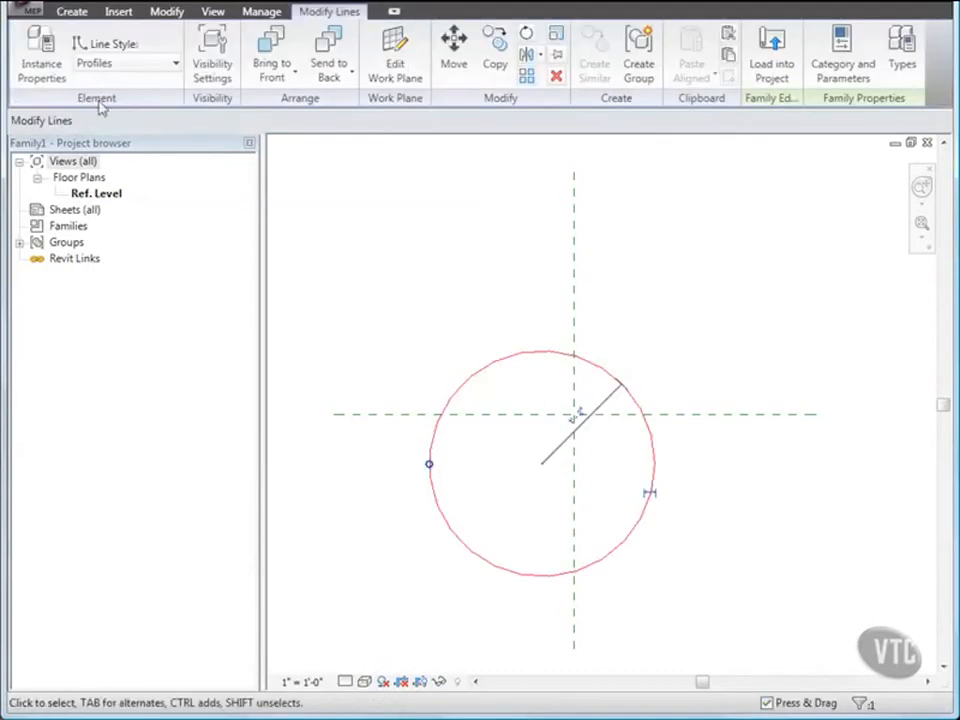
click(42, 60)
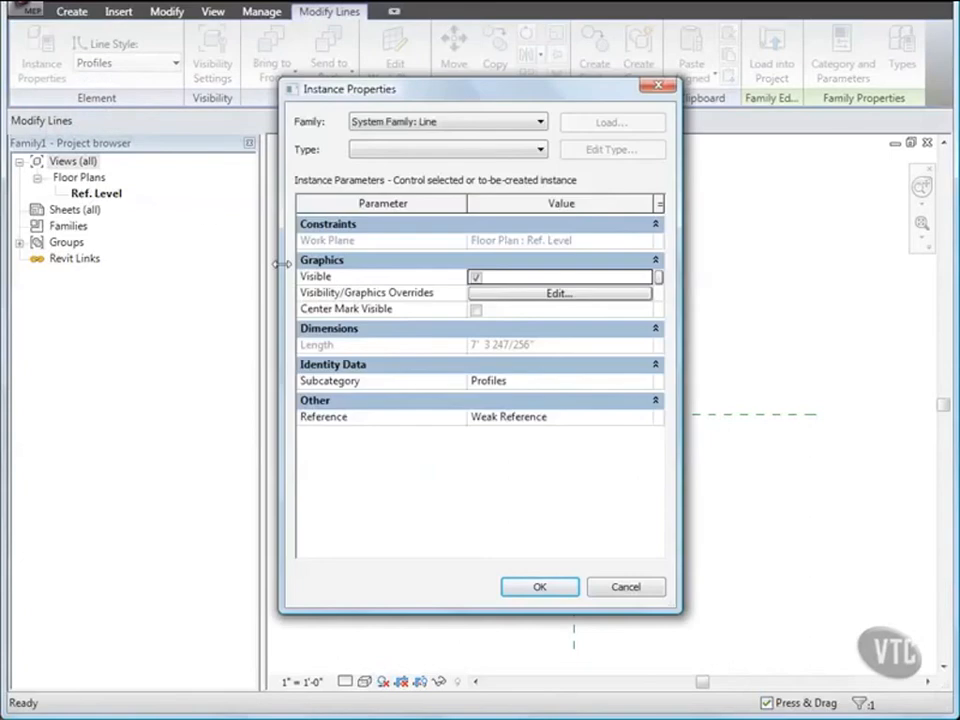
click(477, 317)
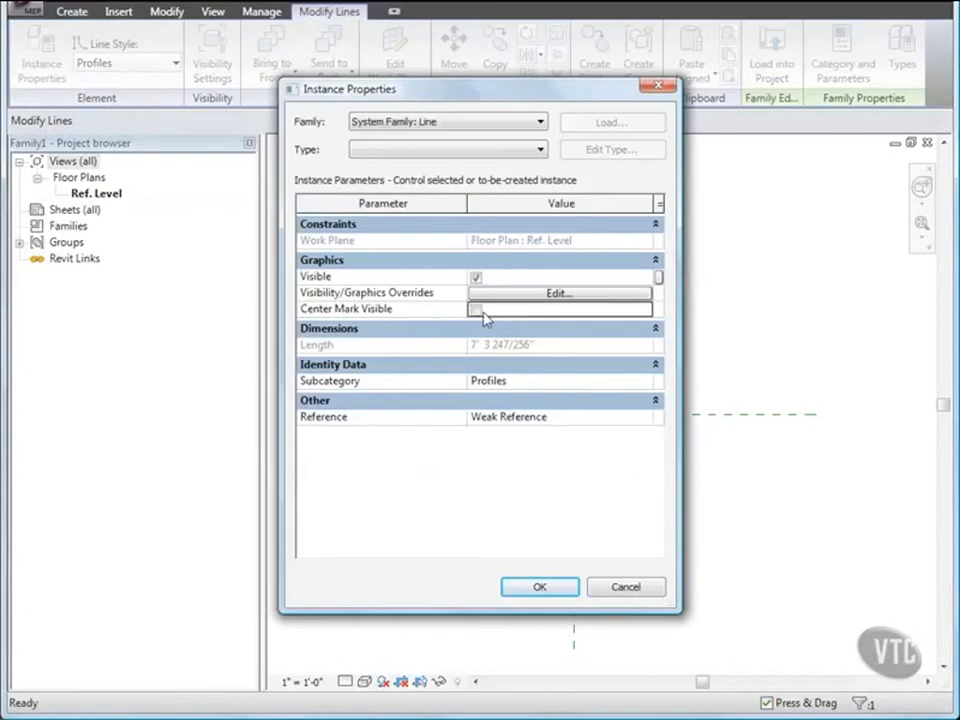
click(476, 310)
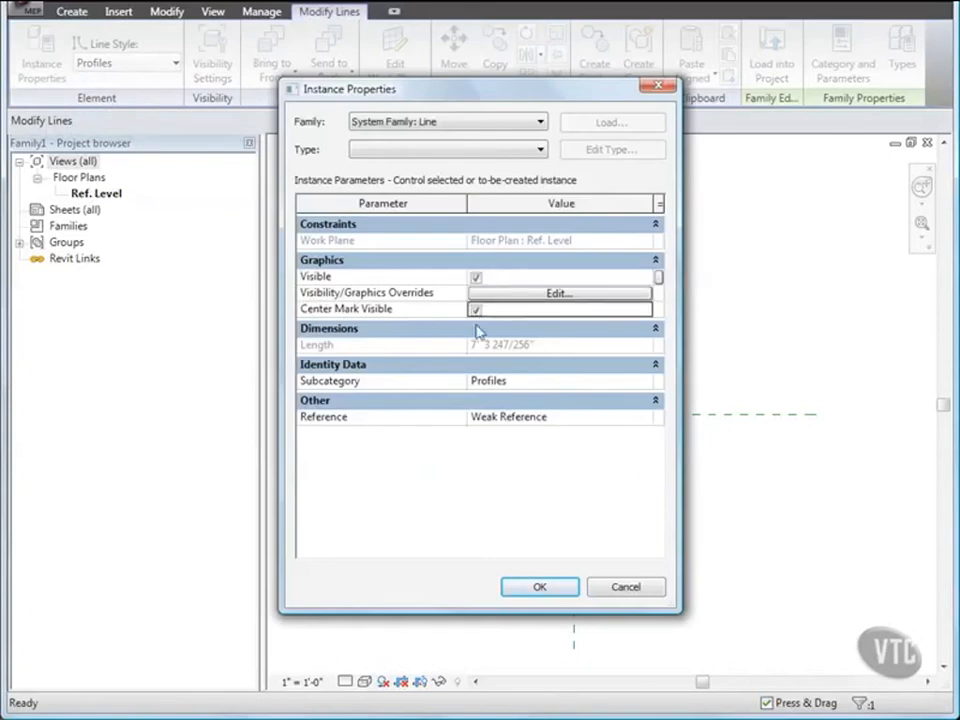
click(540, 588)
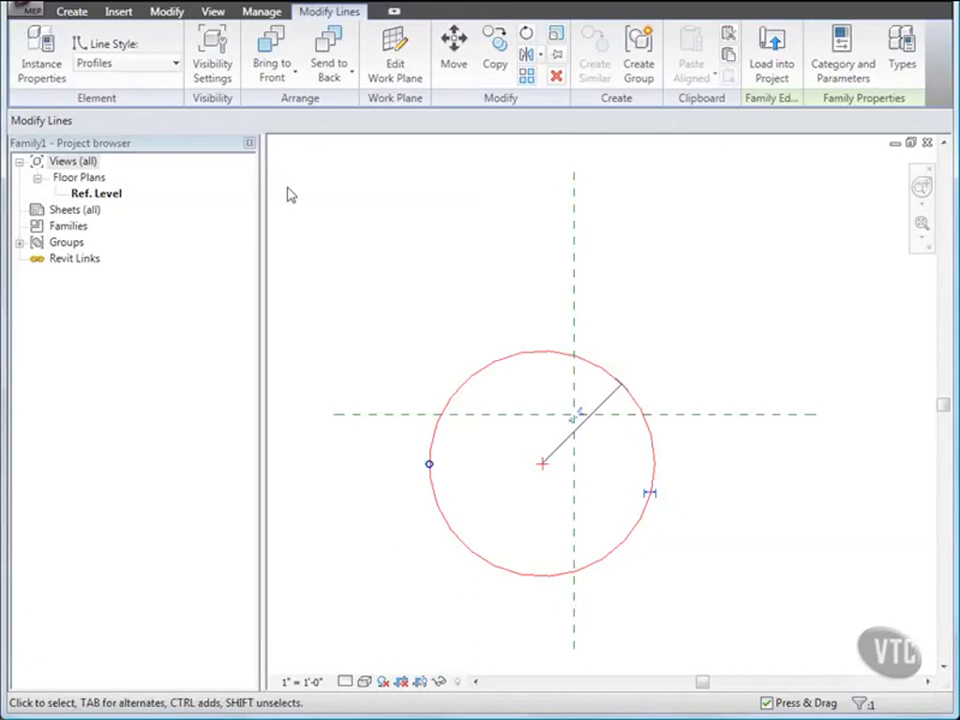
Align the circle's center mark to the horizontal reference plane and lock the alignment.
click(170, 13)
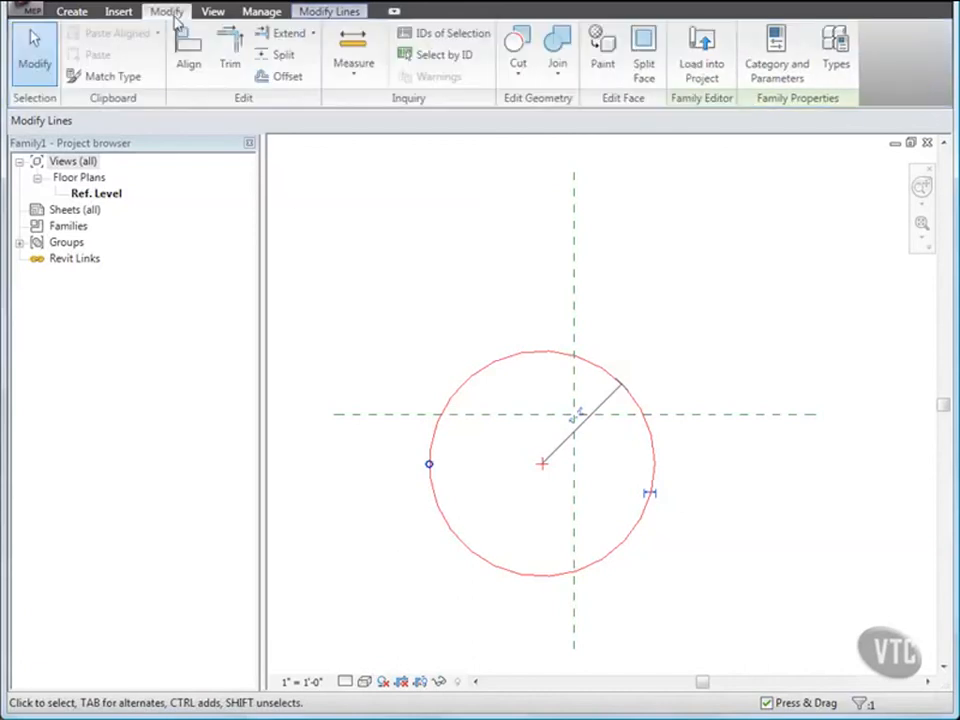
click(188, 50)
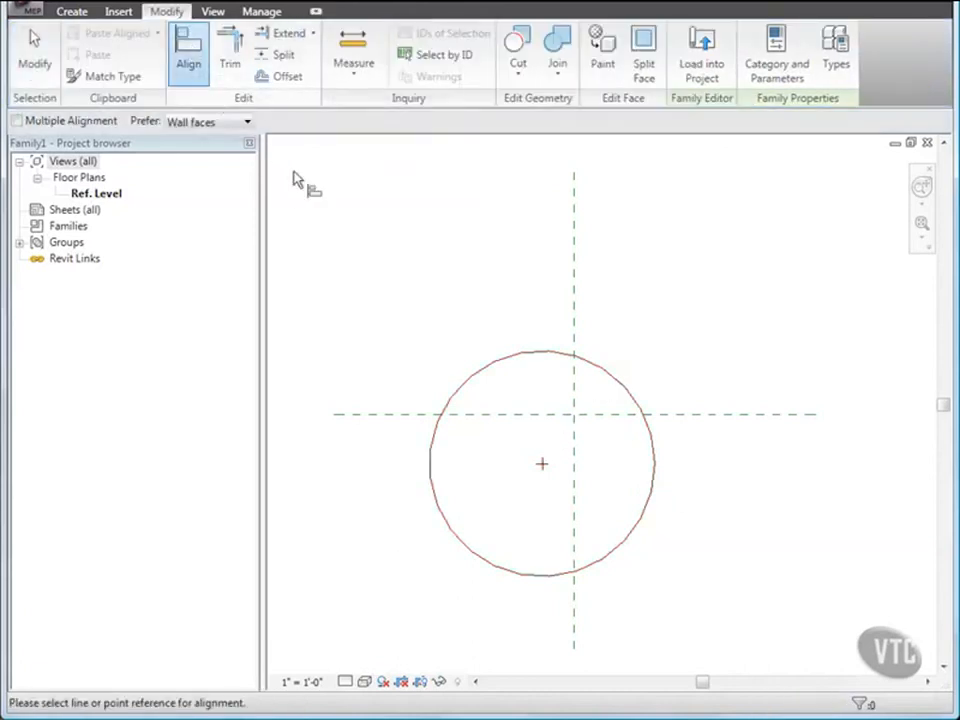
click(522, 412)
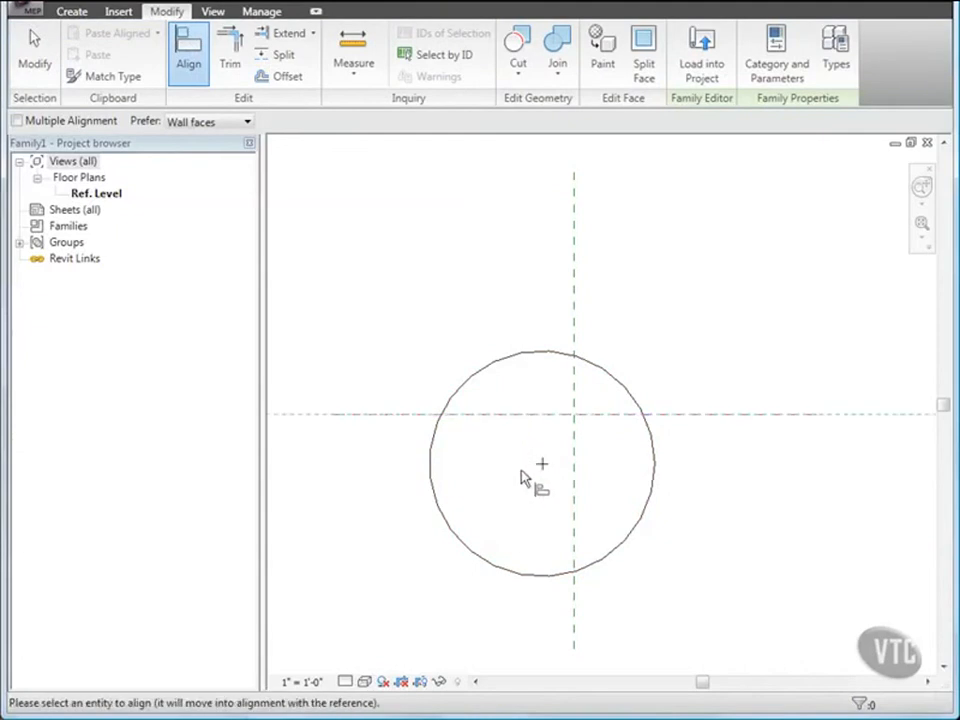
scroll(548, 463, up, 1)
click(546, 464)
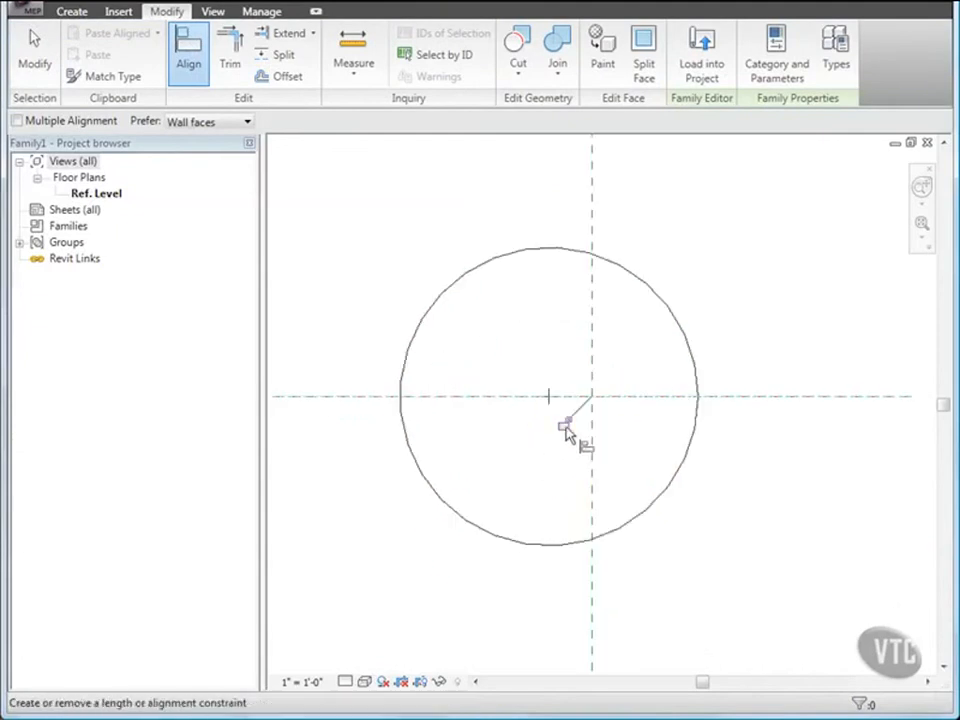
click(564, 427)
Align the circle's center mark to the vertical reference plane, lock the alignment and leave the Align tool.
click(593, 345)
click(553, 395)
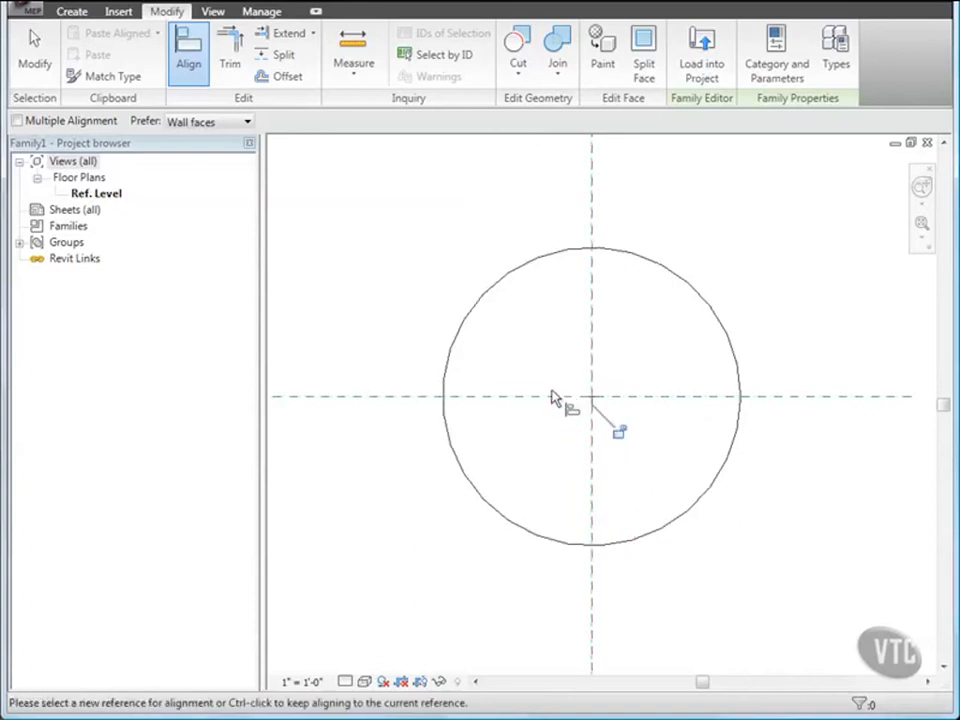
click(617, 431)
click(34, 50)
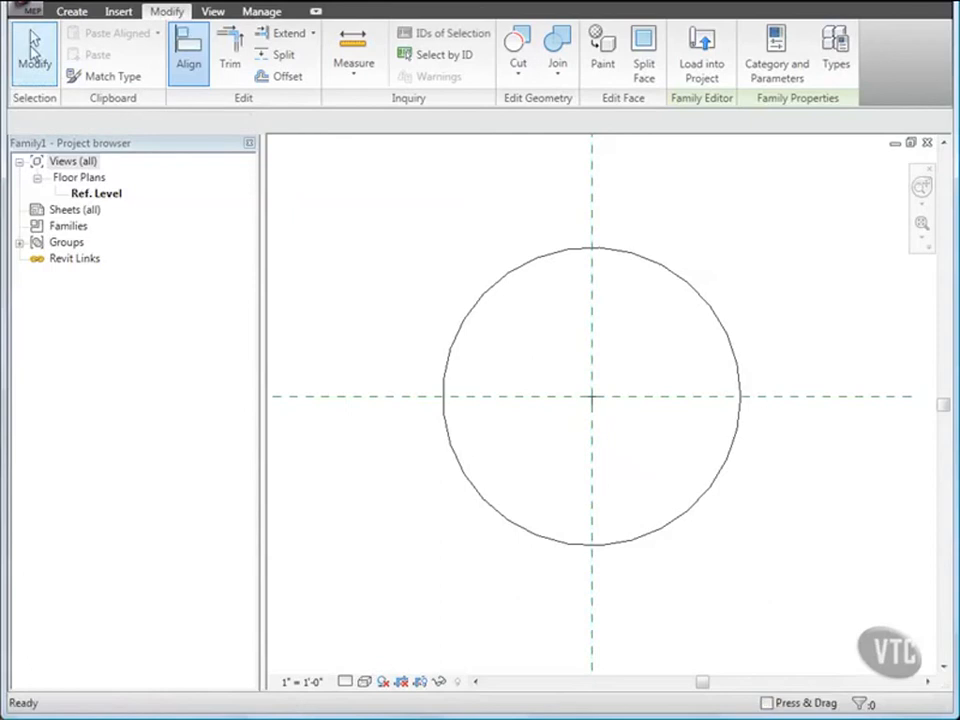
Convert the circle's temporary radius dimension to a permanent one and set the radius to 1".
click(481, 302)
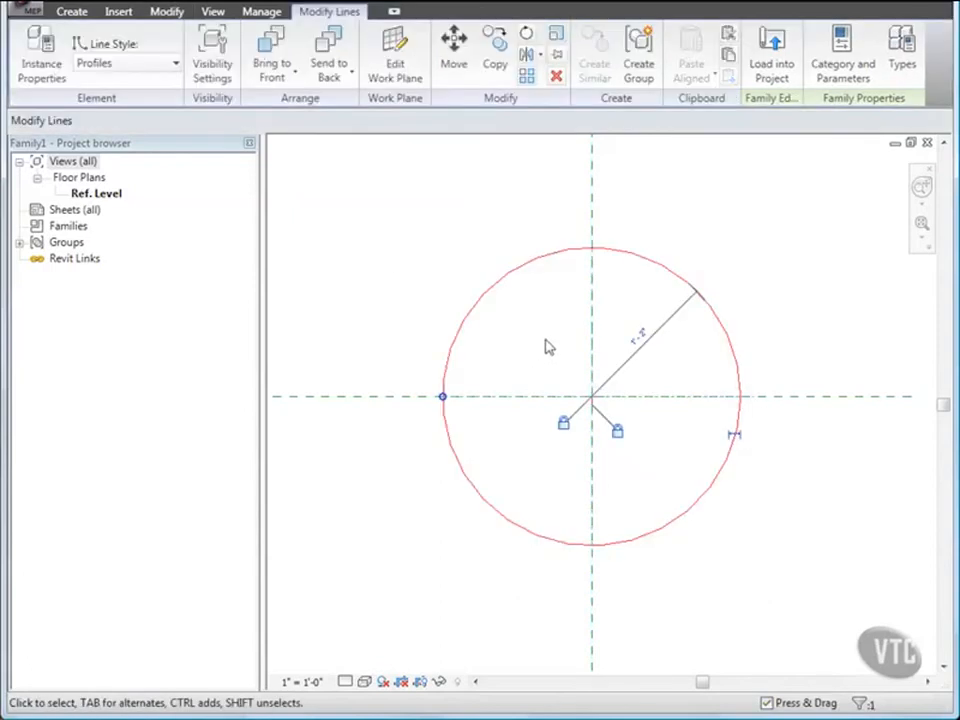
click(731, 435)
click(638, 338)
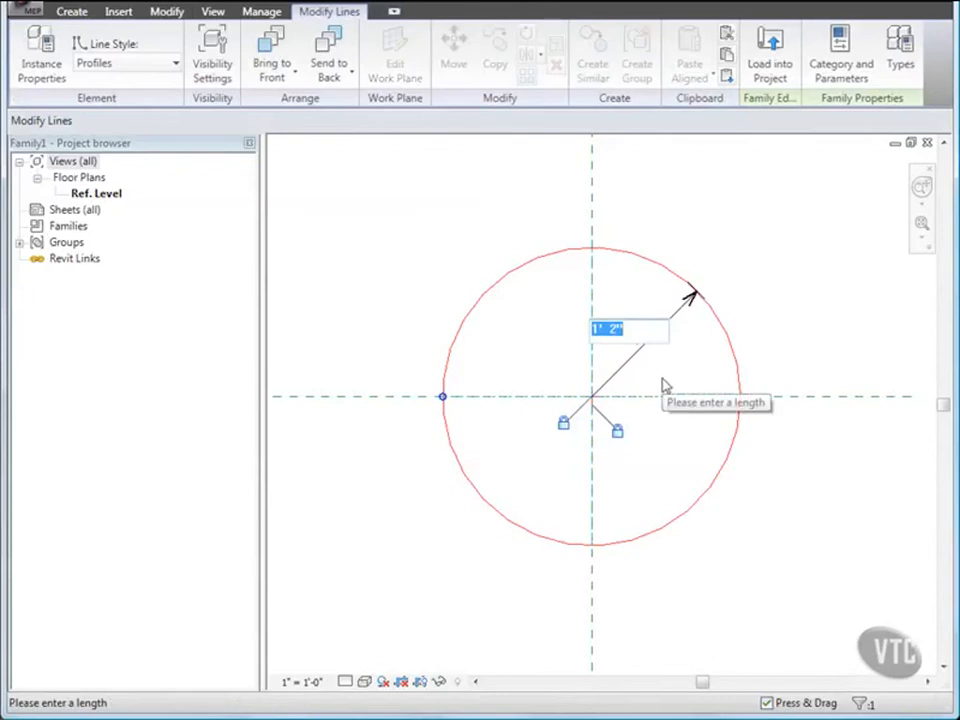
text(1")
key(Return)
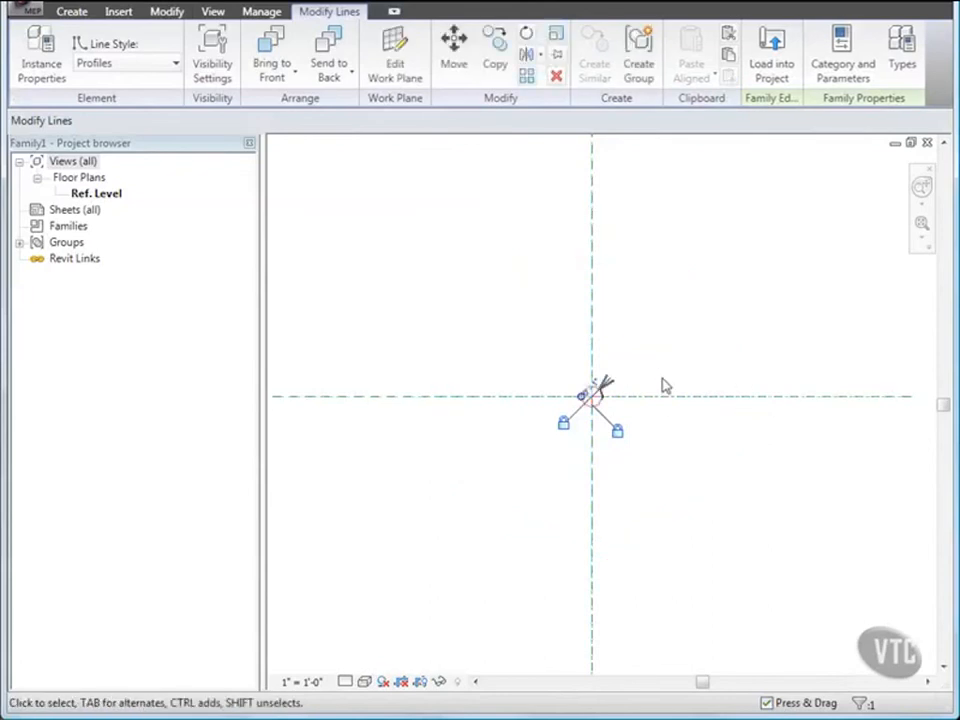
Change the view scale to 6" = 1'-0" for the resized circle.
scroll(583, 420, up, 5)
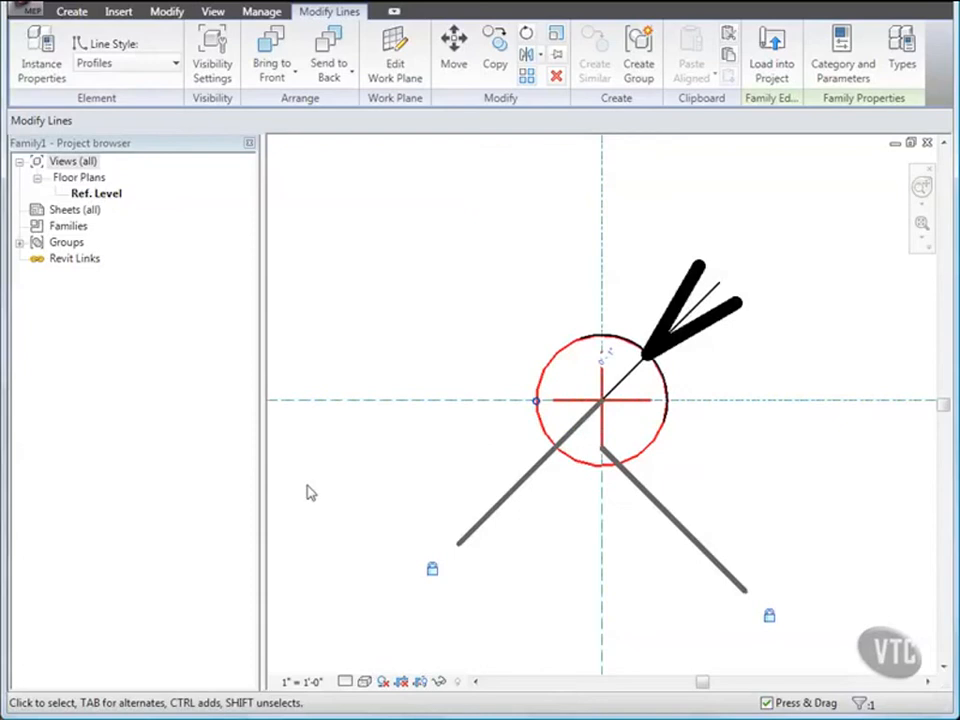
click(302, 681)
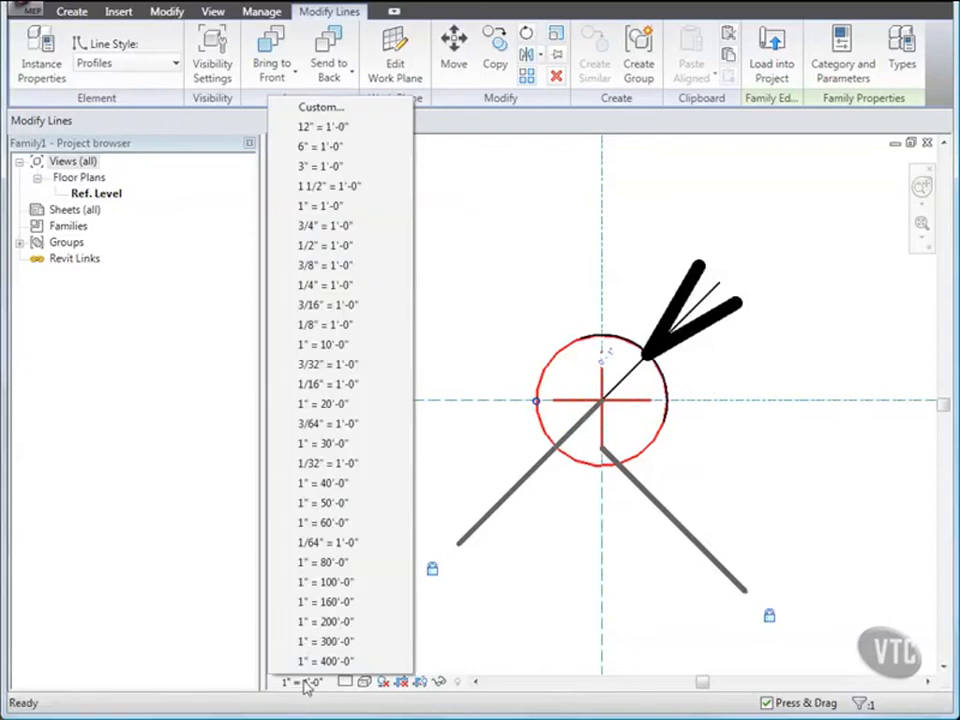
click(338, 147)
scroll(582, 422, up, 10)
middle_drag(596, 416, 489, 555)
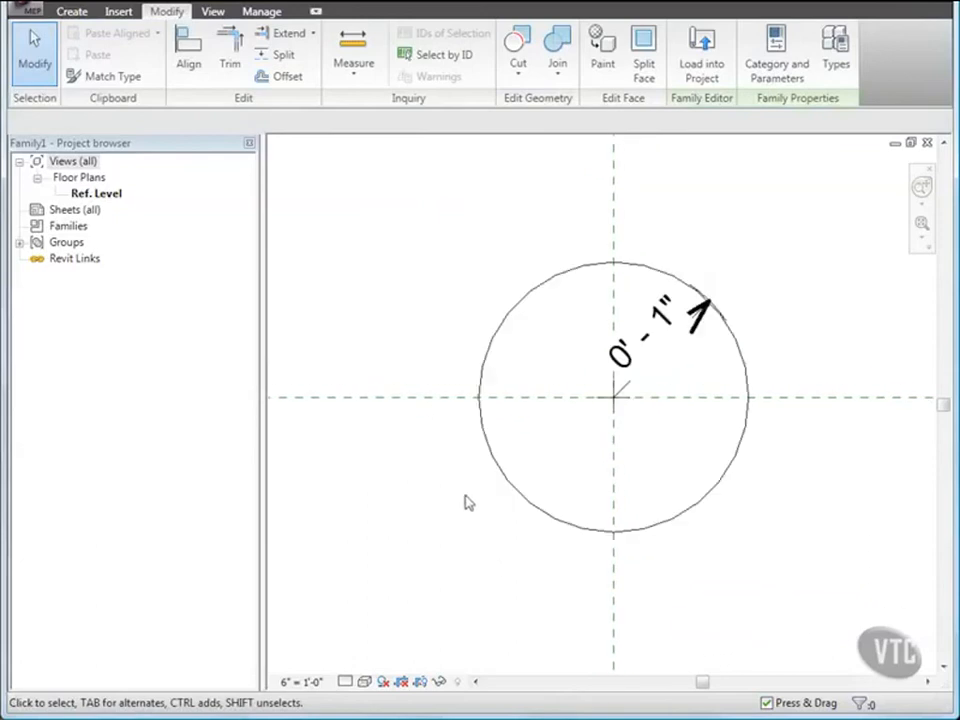
Add a family type parameter named Rad with discipline Piping and parameter type Pipe Size, and open the choice of parameter group.
click(836, 58)
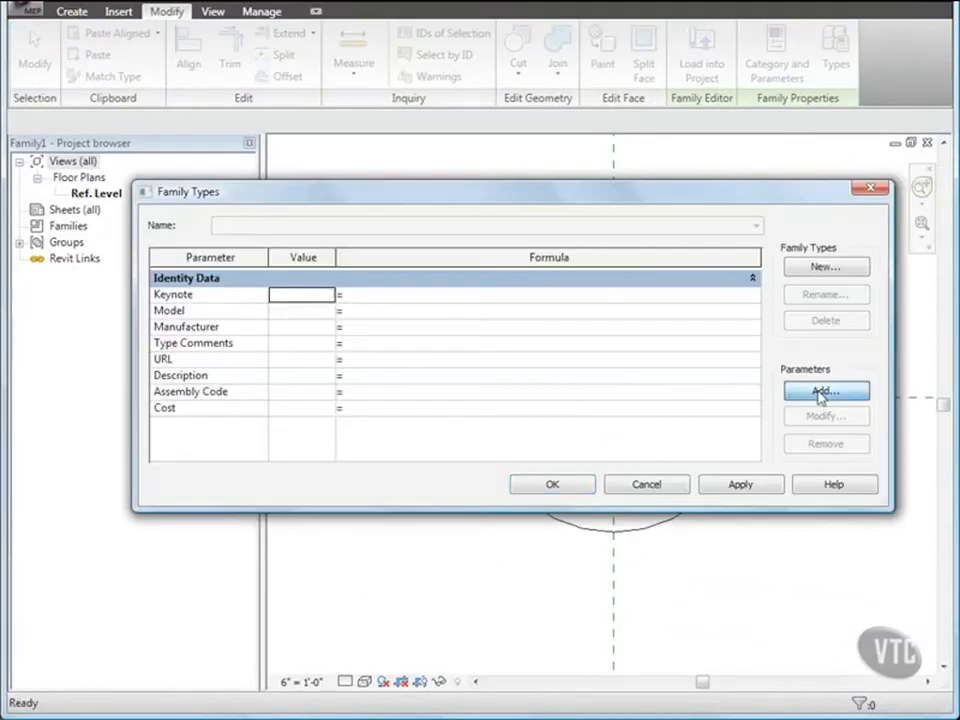
click(822, 391)
text(Rad)
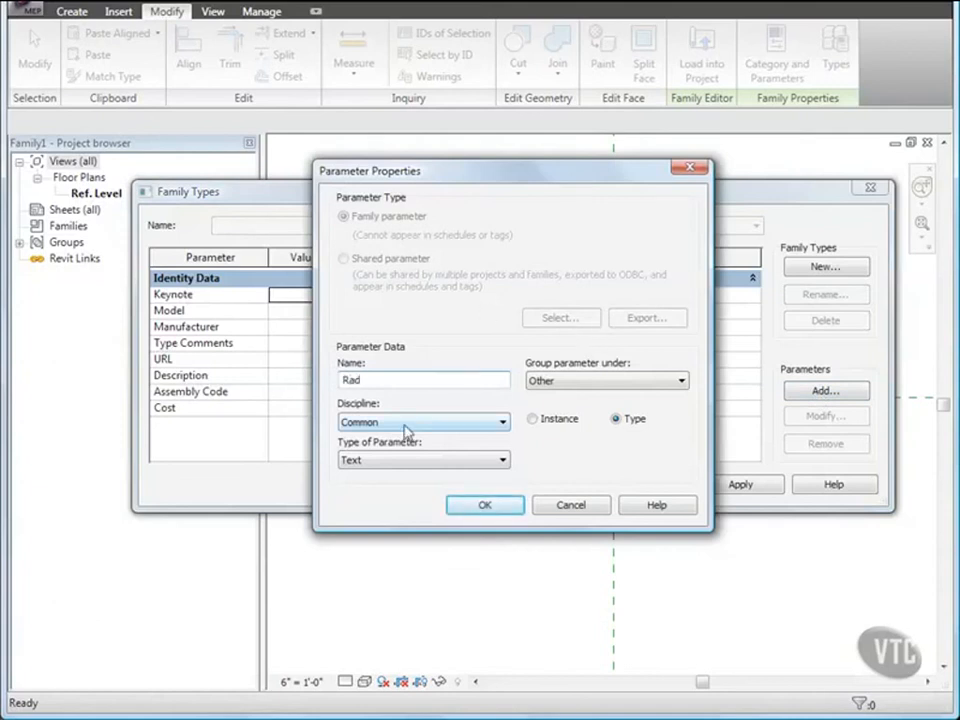
click(405, 424)
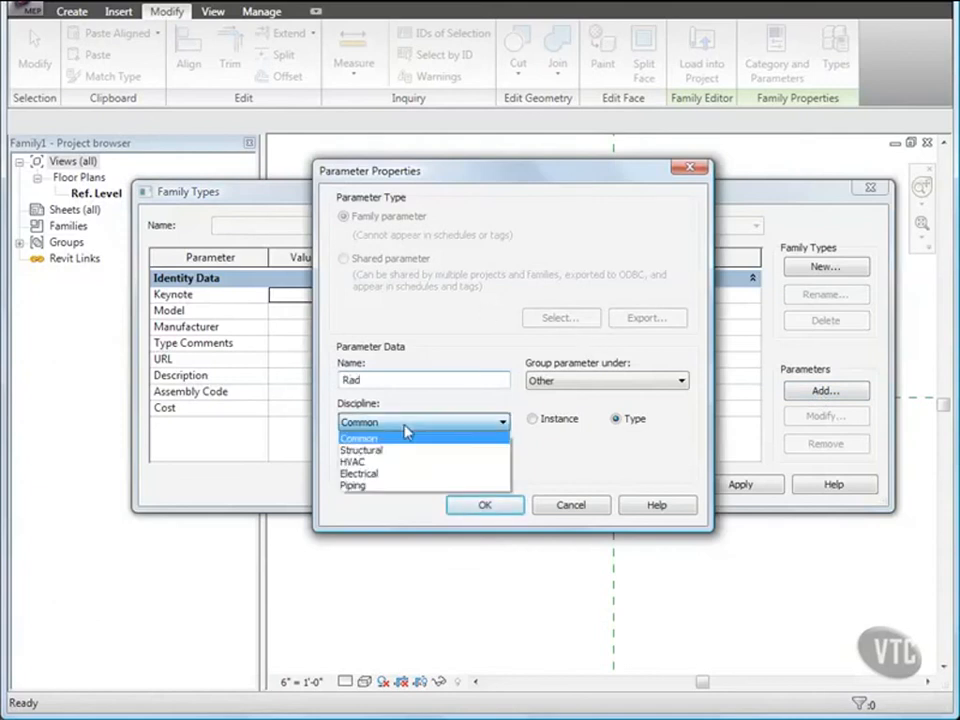
click(360, 486)
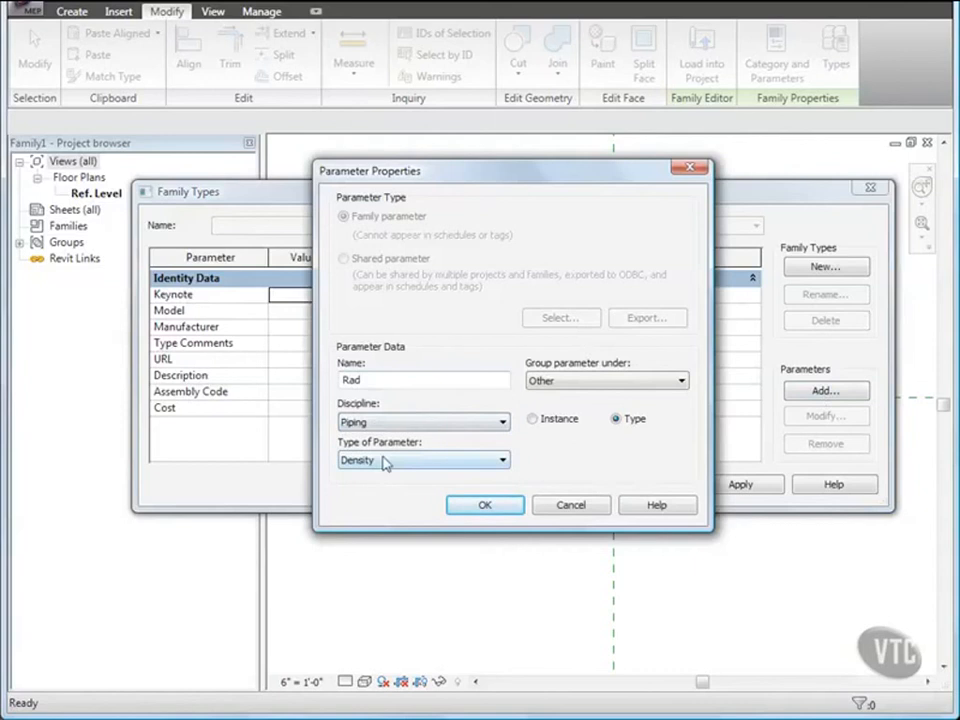
click(385, 461)
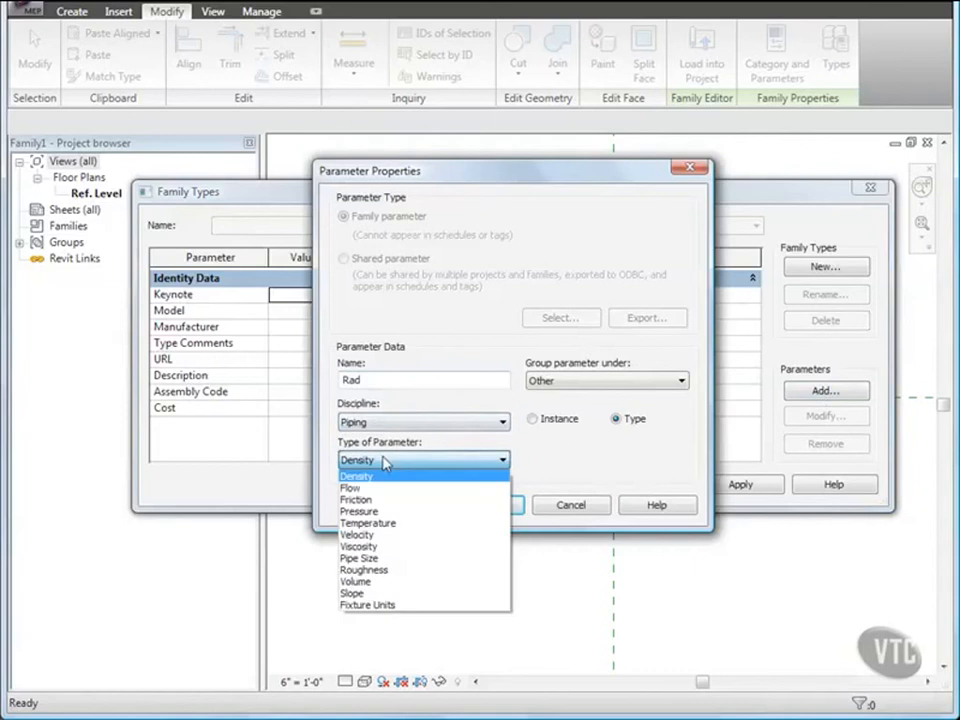
click(380, 558)
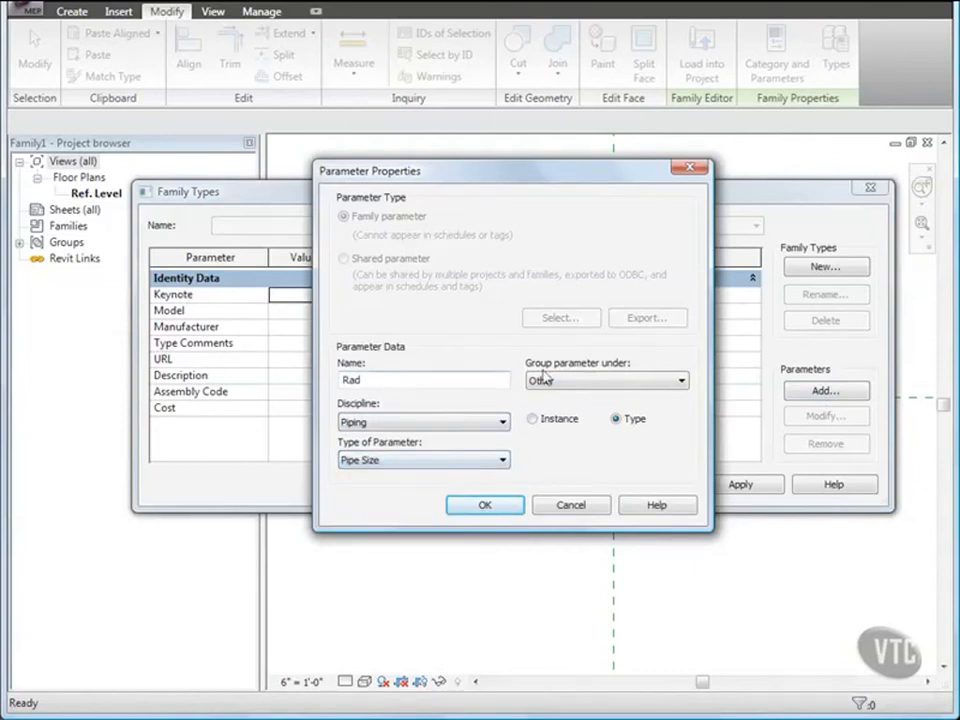
click(595, 381)
scroll(595, 420, up, 3)
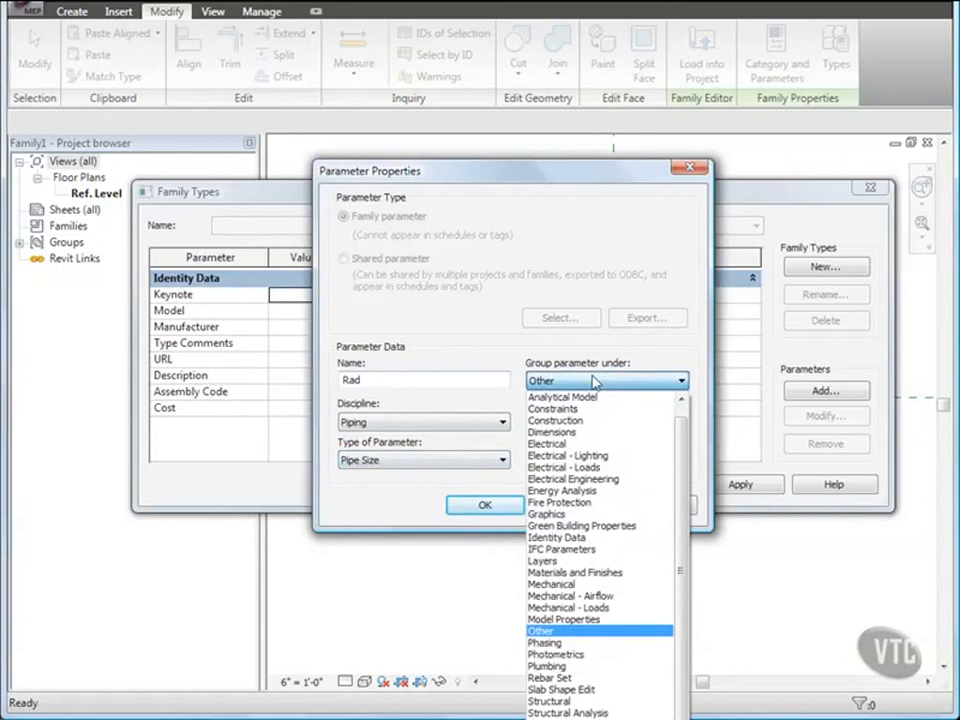
Group the new Rad pipe size parameter under Dimensions and add it as a type parameter.
click(560, 433)
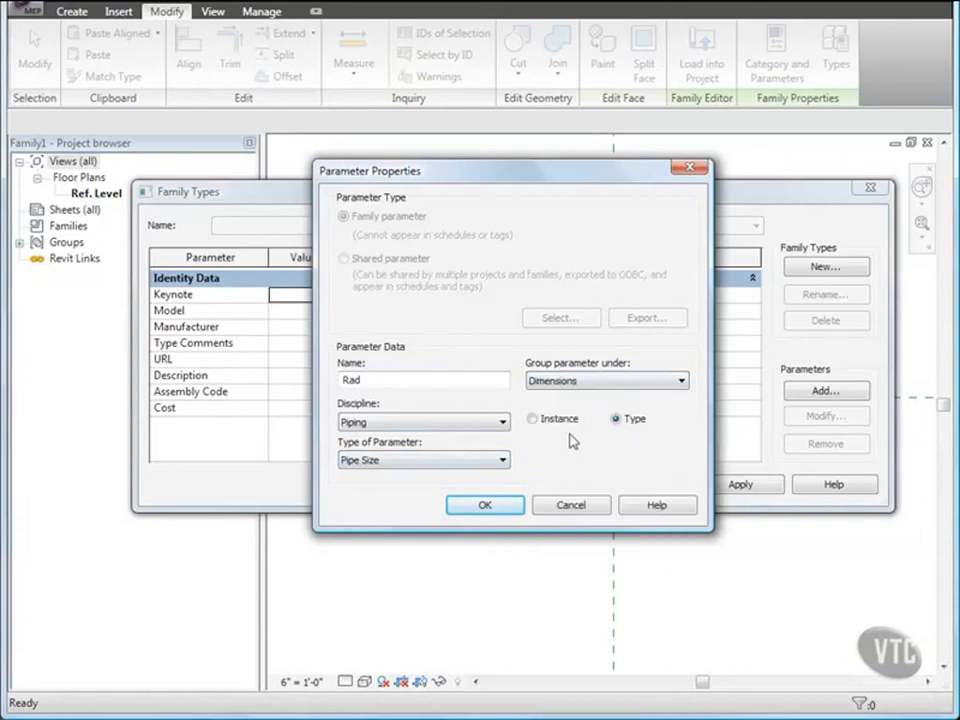
click(490, 506)
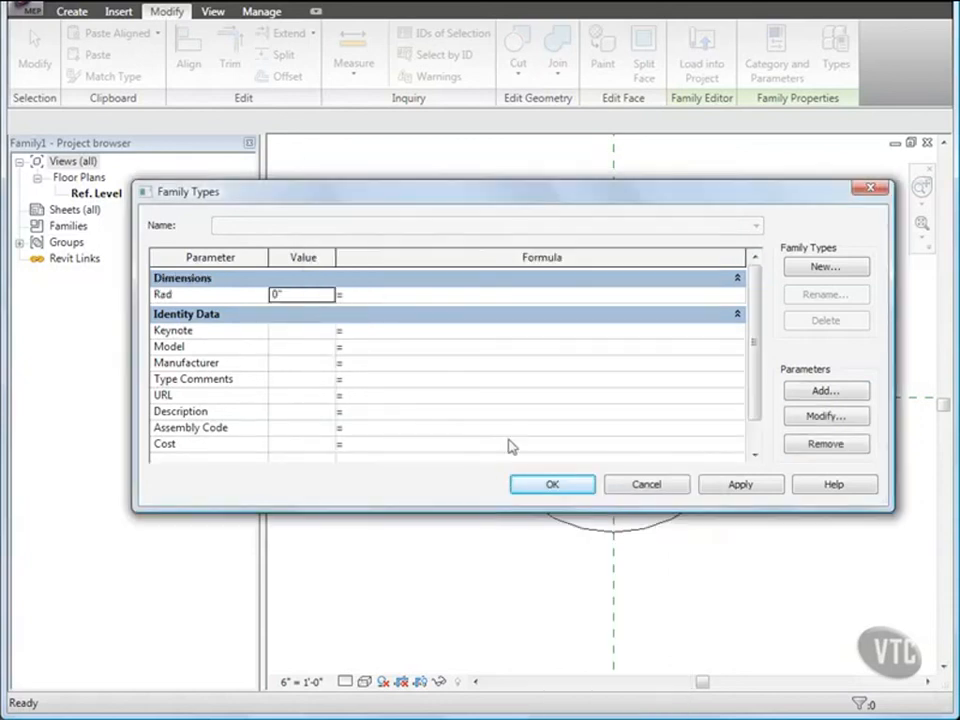
Create two family types named Fitting and Coupling in the profile family.
click(826, 268)
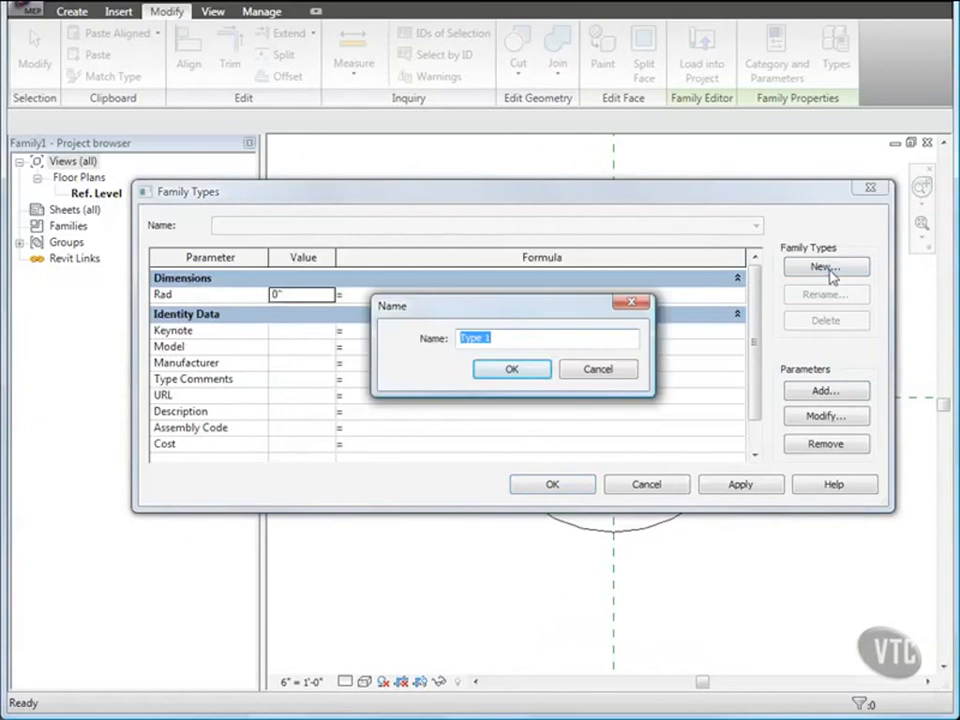
text(Fitting)
click(515, 370)
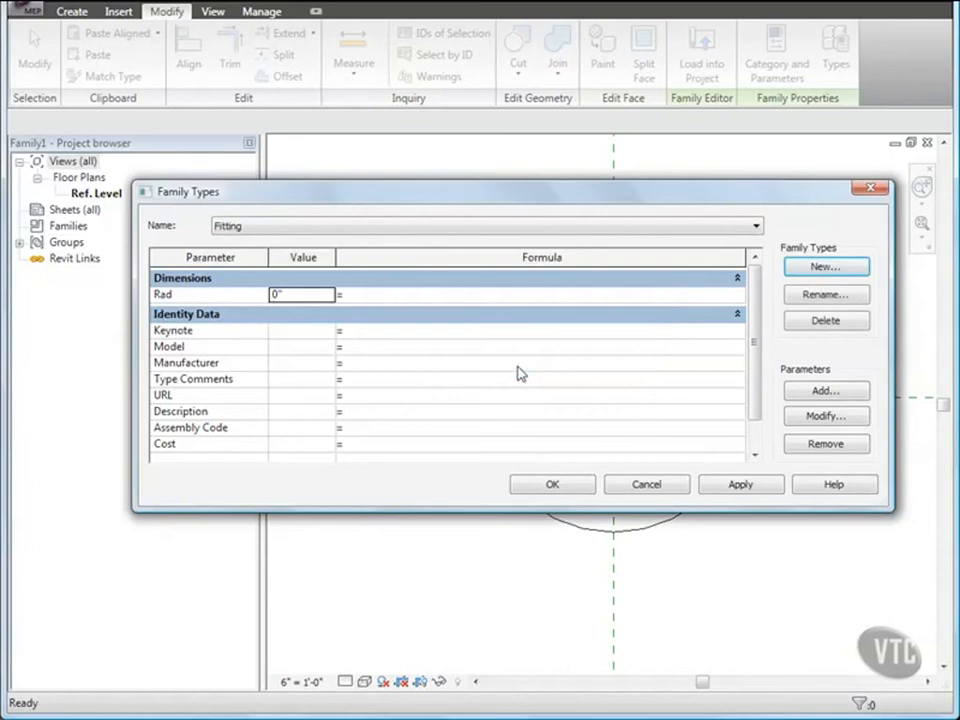
click(824, 267)
text(Coupling)
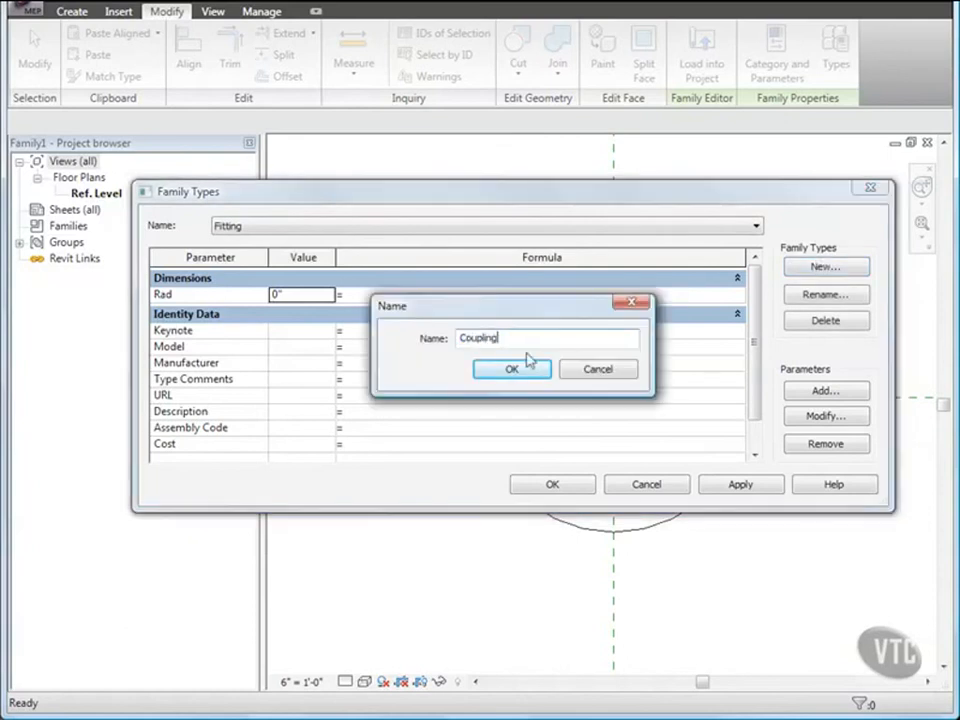
click(512, 374)
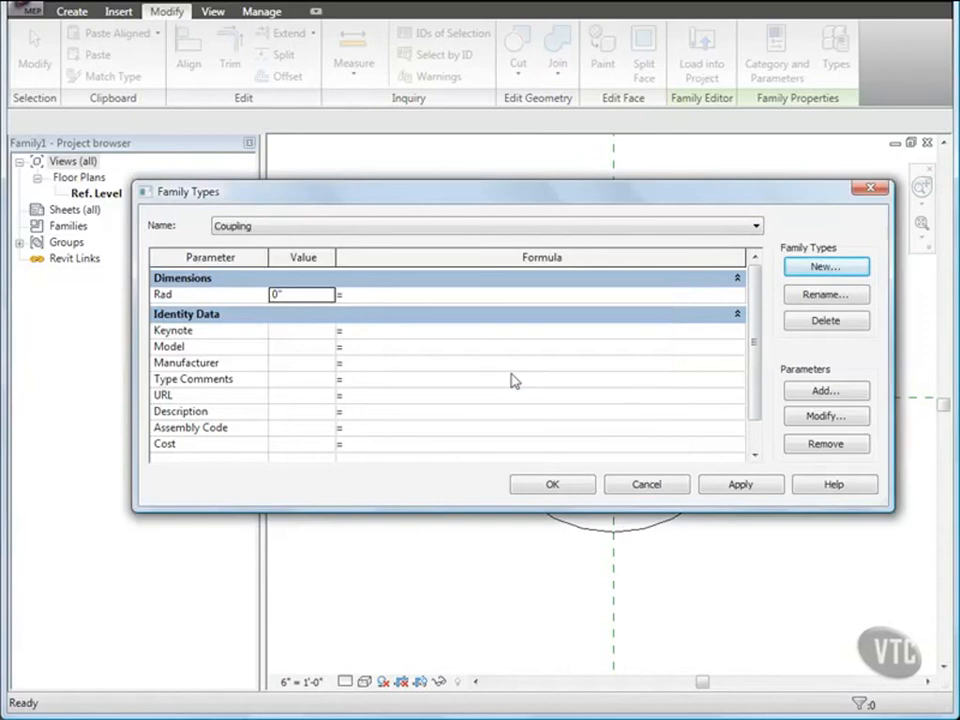
click(553, 484)
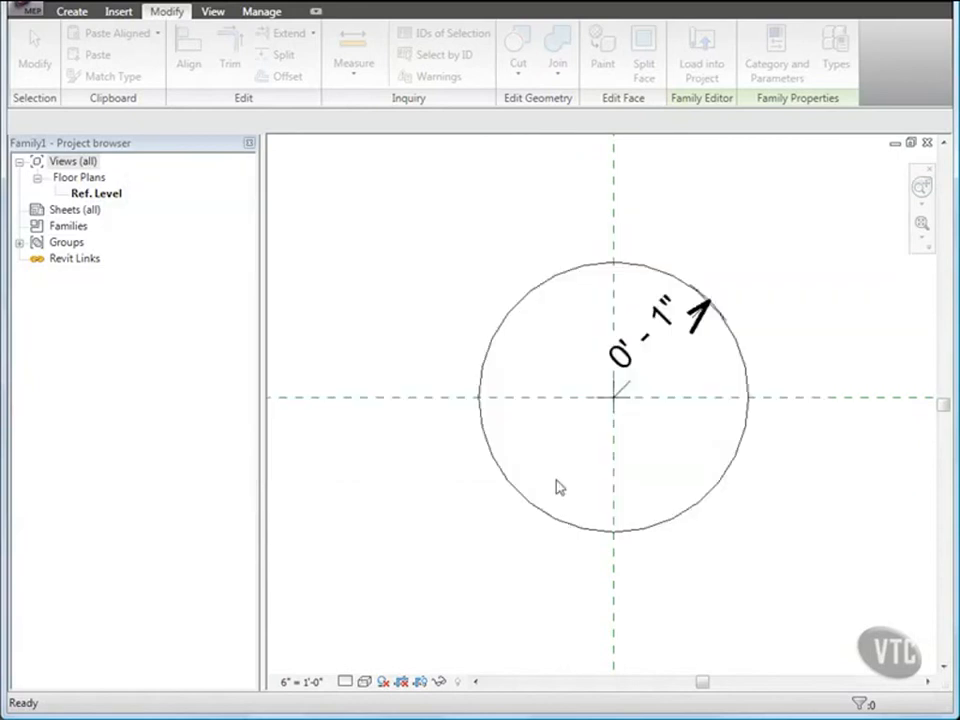
Label the circle's radial dimension with the Rad parameter.
click(630, 390)
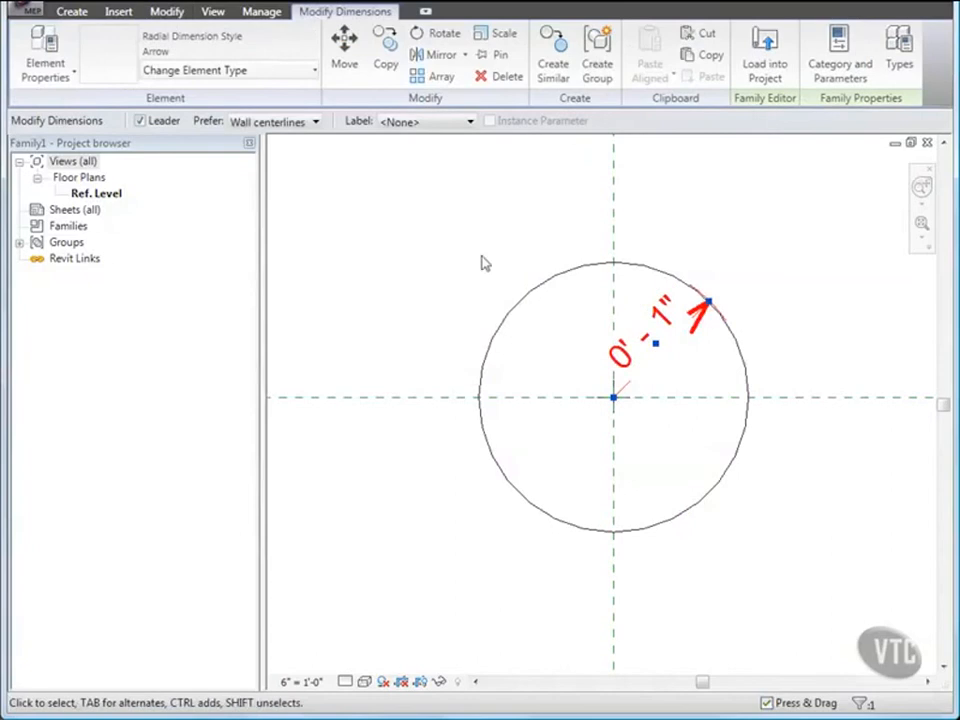
click(425, 130)
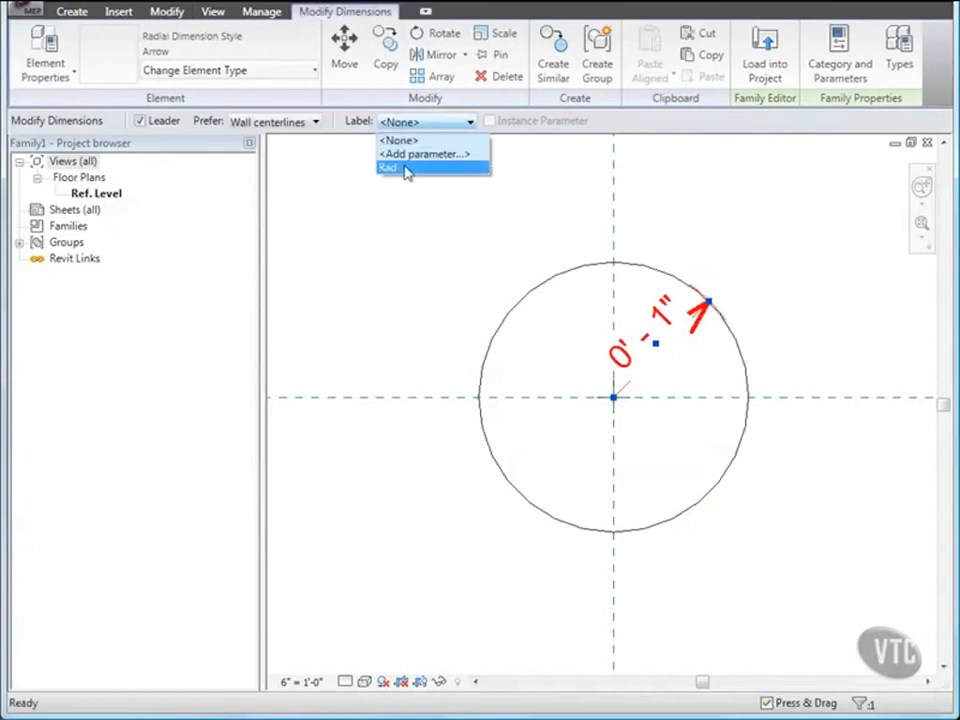
click(406, 168)
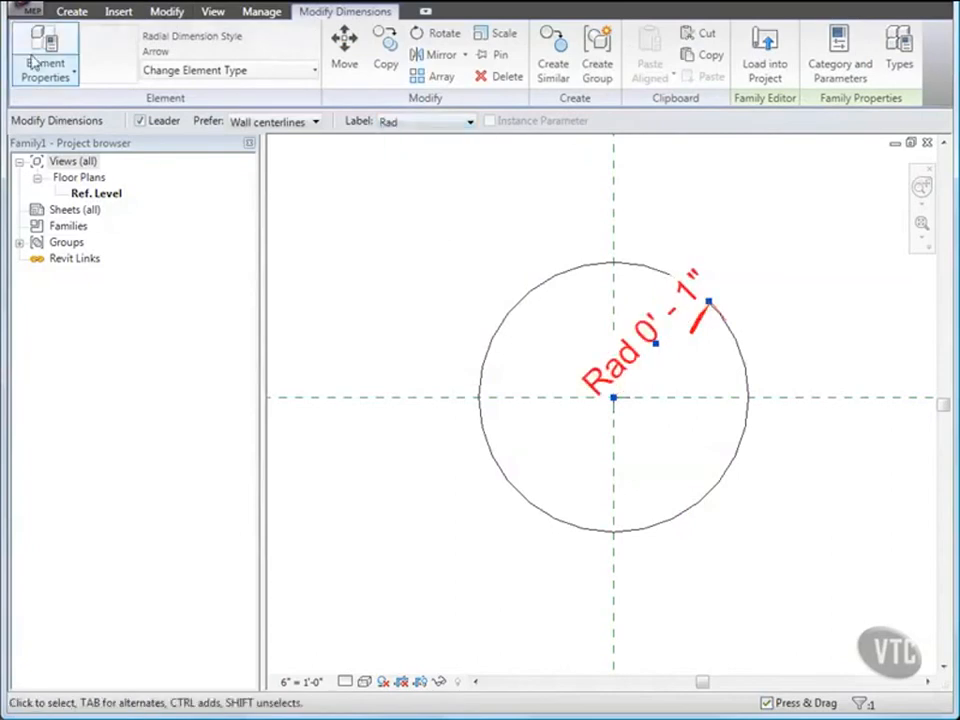
Save the profile family to the Desktop as Threaded Pipe Profile.
click(28, 14)
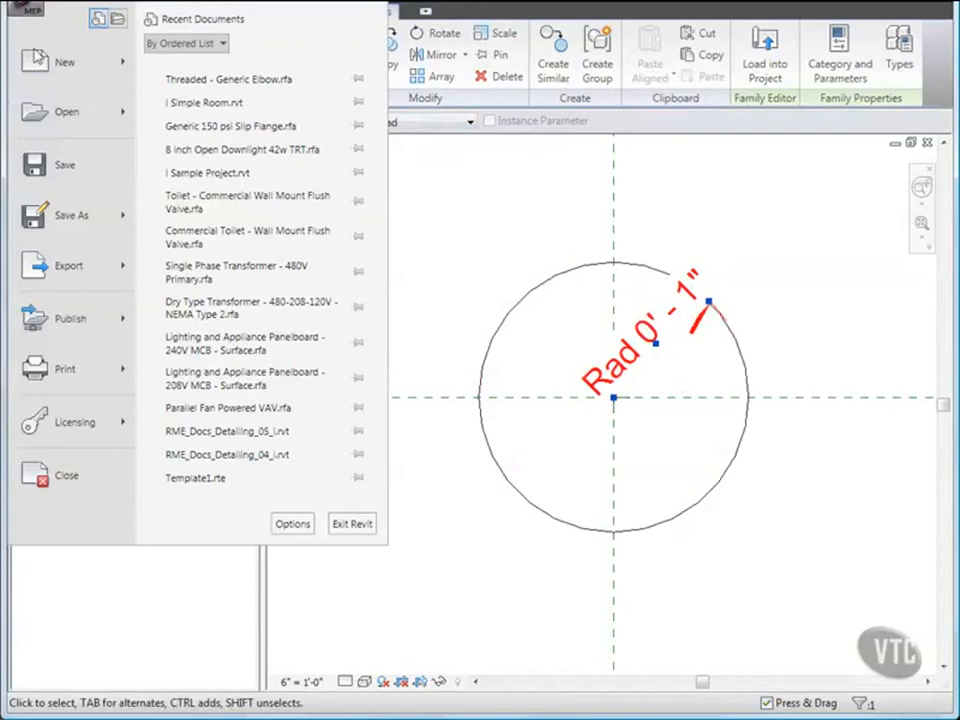
mouse_move(85, 225)
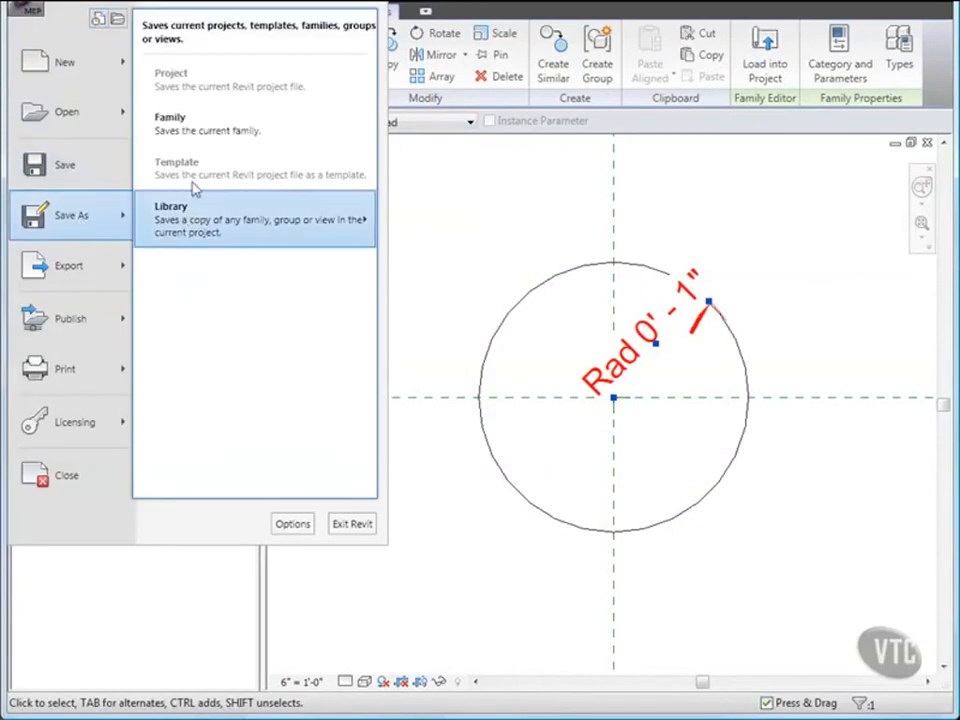
click(189, 135)
drag(229, 308, 229, 435)
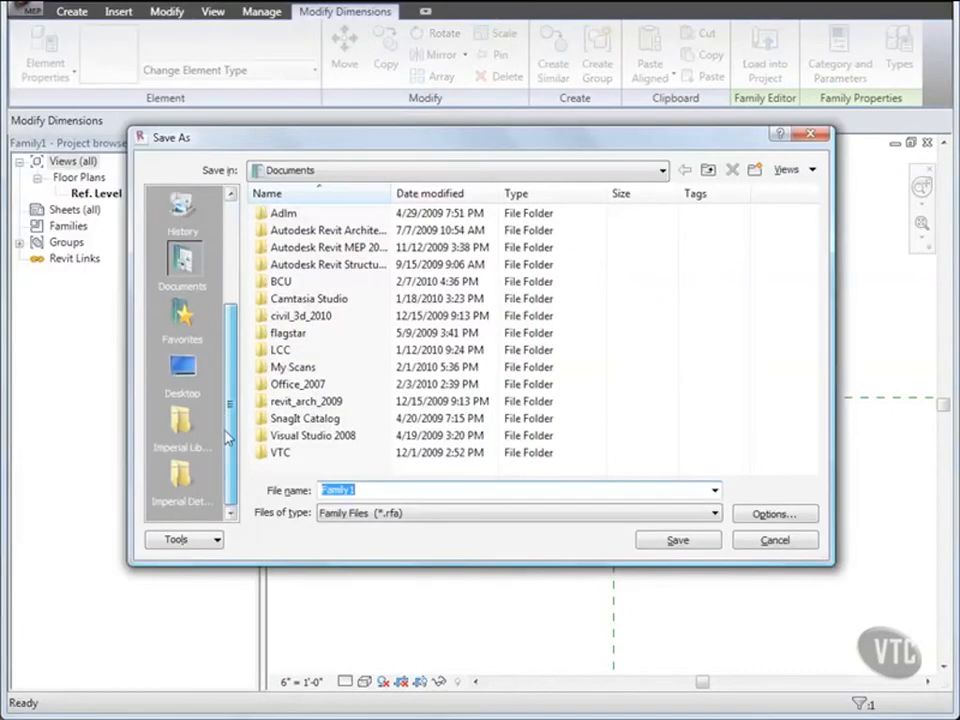
click(182, 372)
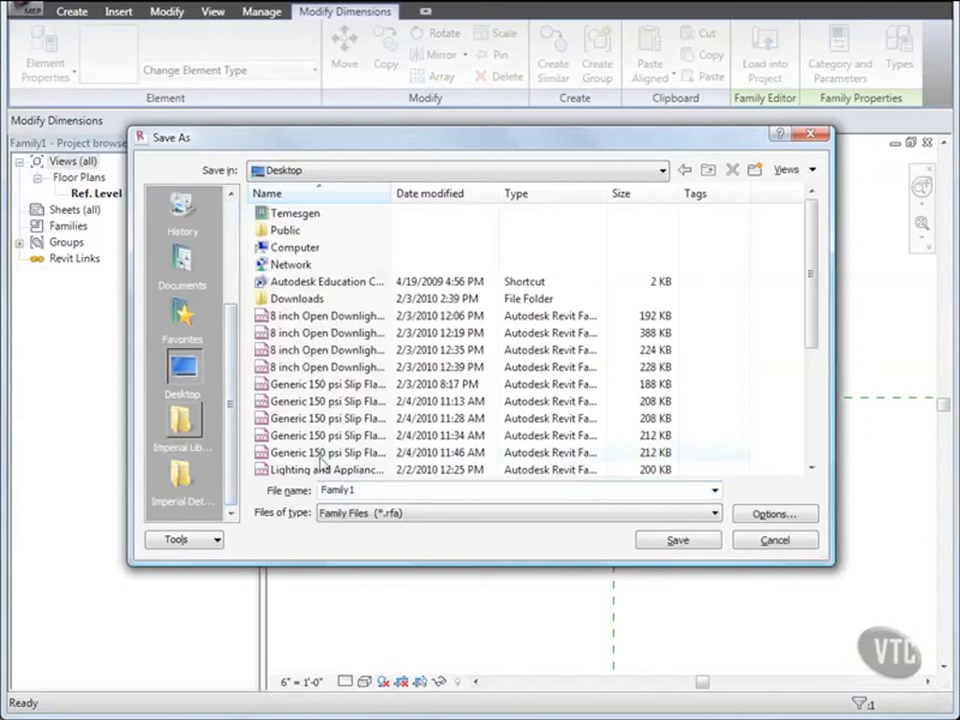
double_click(368, 489)
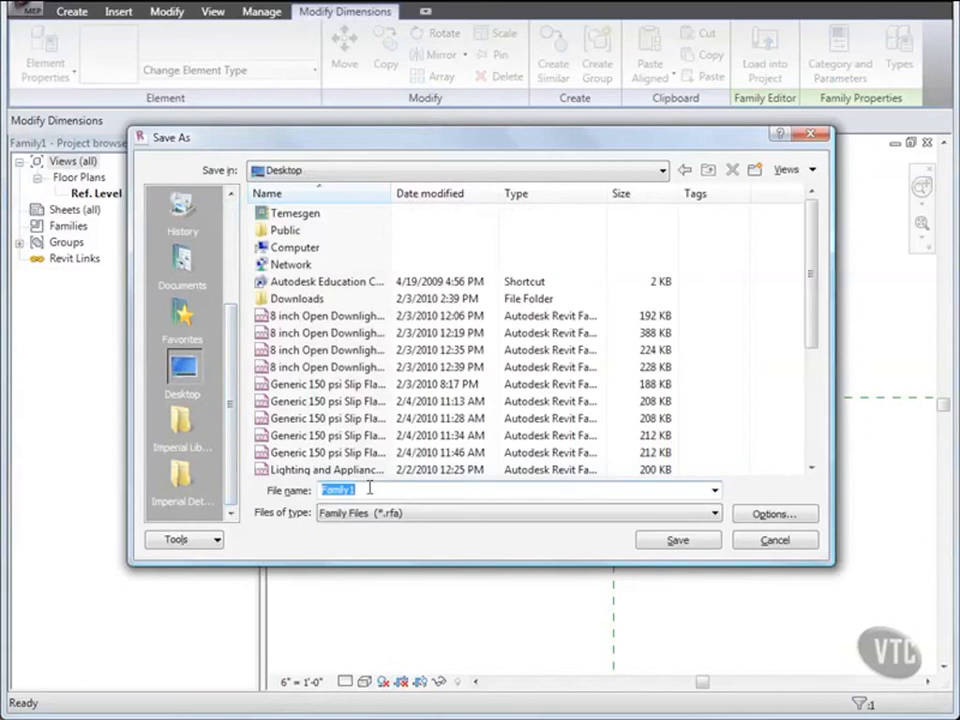
text(Threaded)
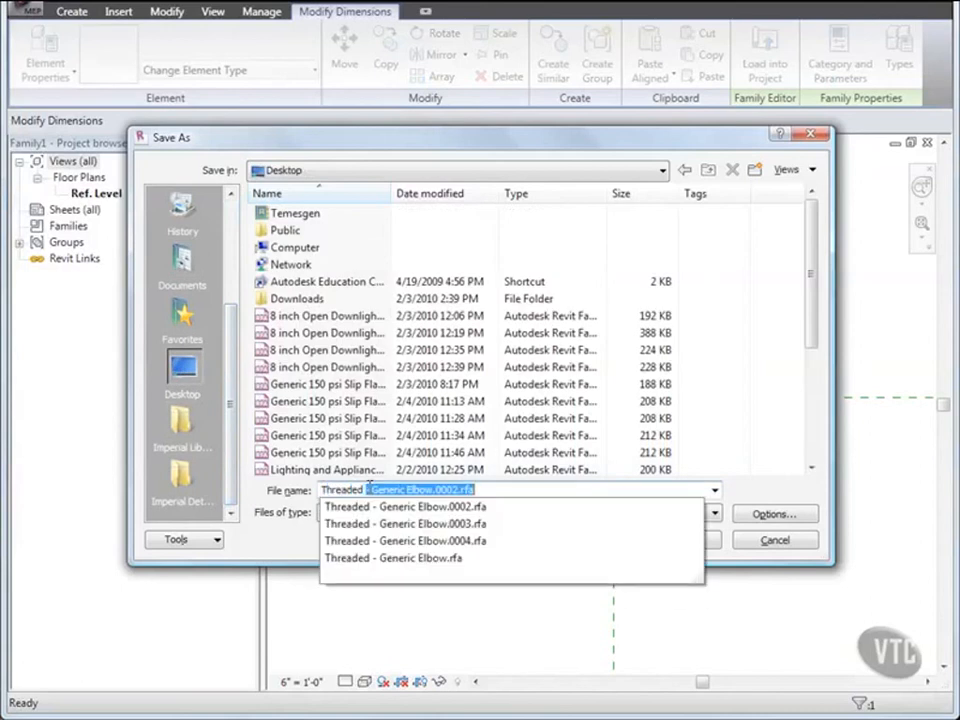
text( G)
text(ipe Profile)
click(671, 538)
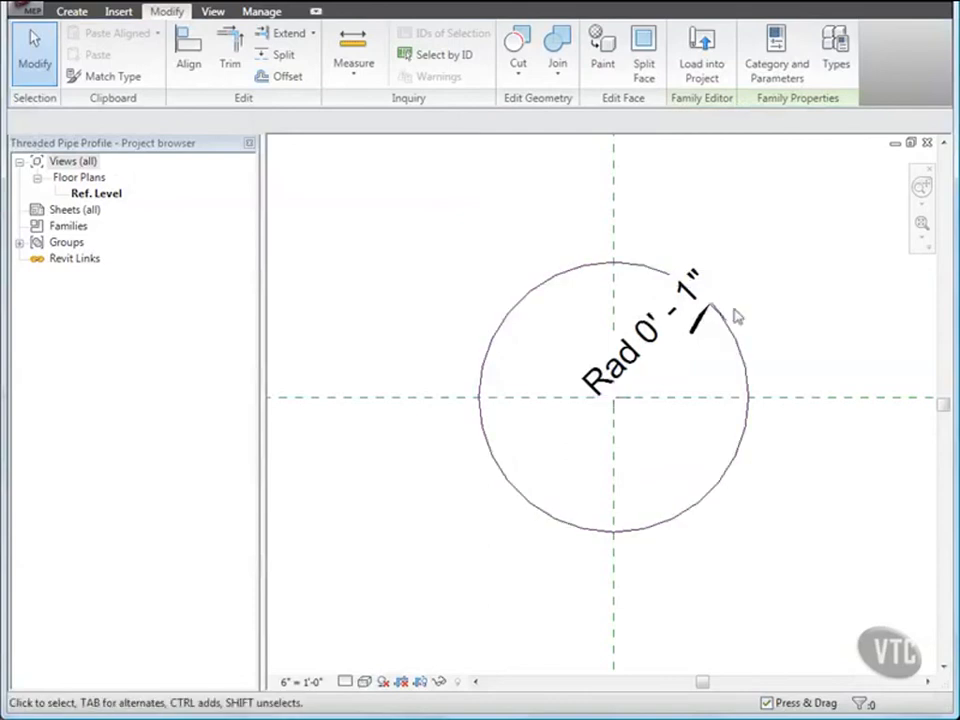
Load the profile into the Threaded - Generic Elbow family and expand its Profiles families to show the Threaded Pipe Profile types.
click(700, 45)
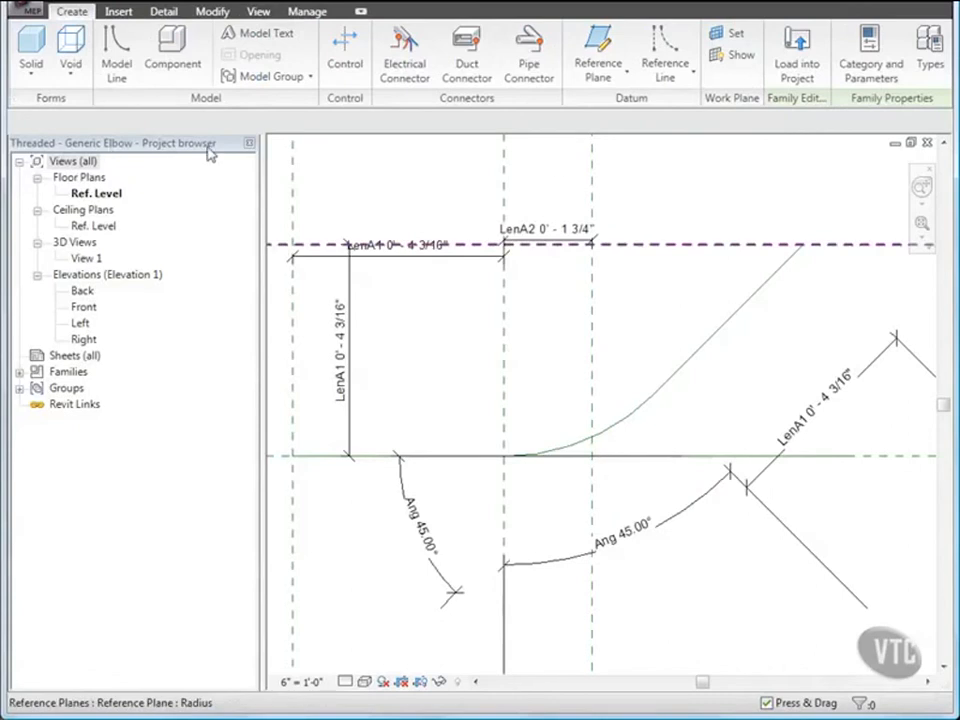
click(20, 371)
click(20, 372)
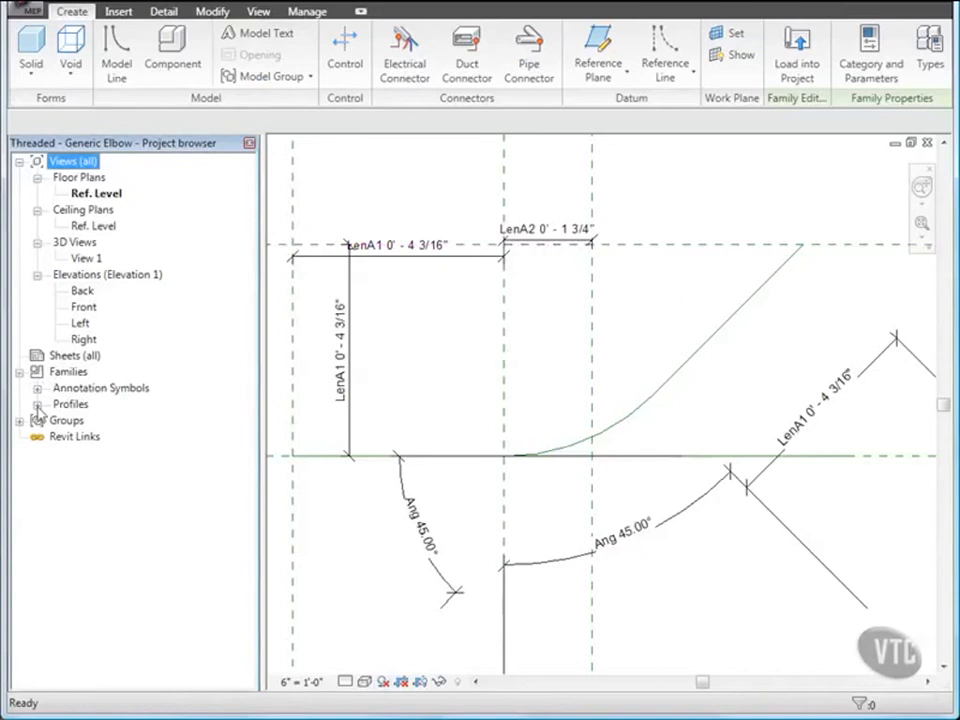
click(37, 404)
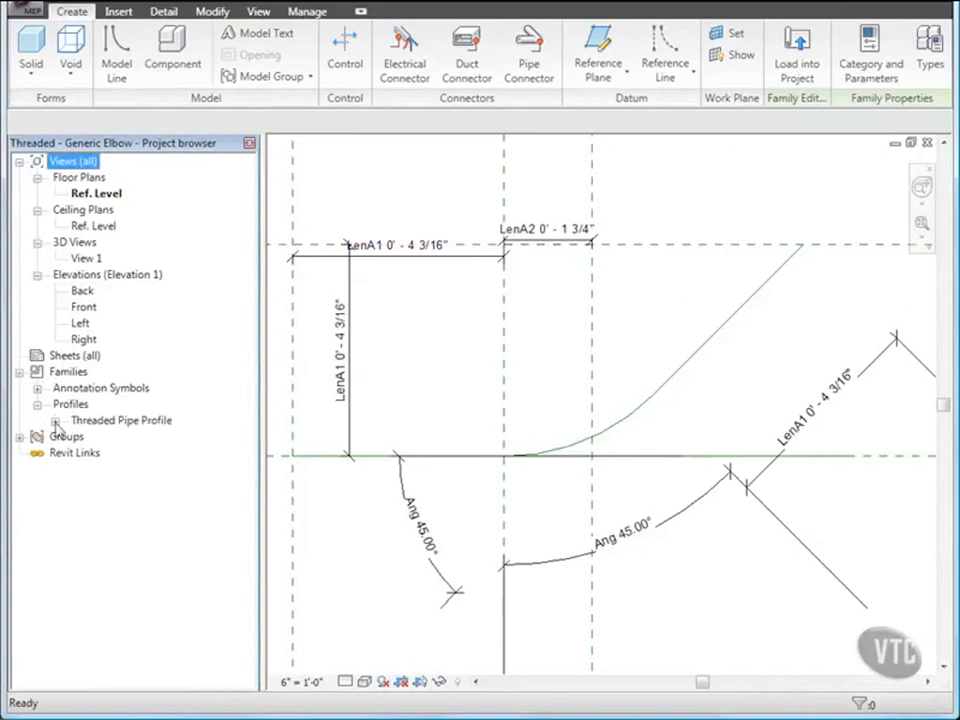
click(55, 421)
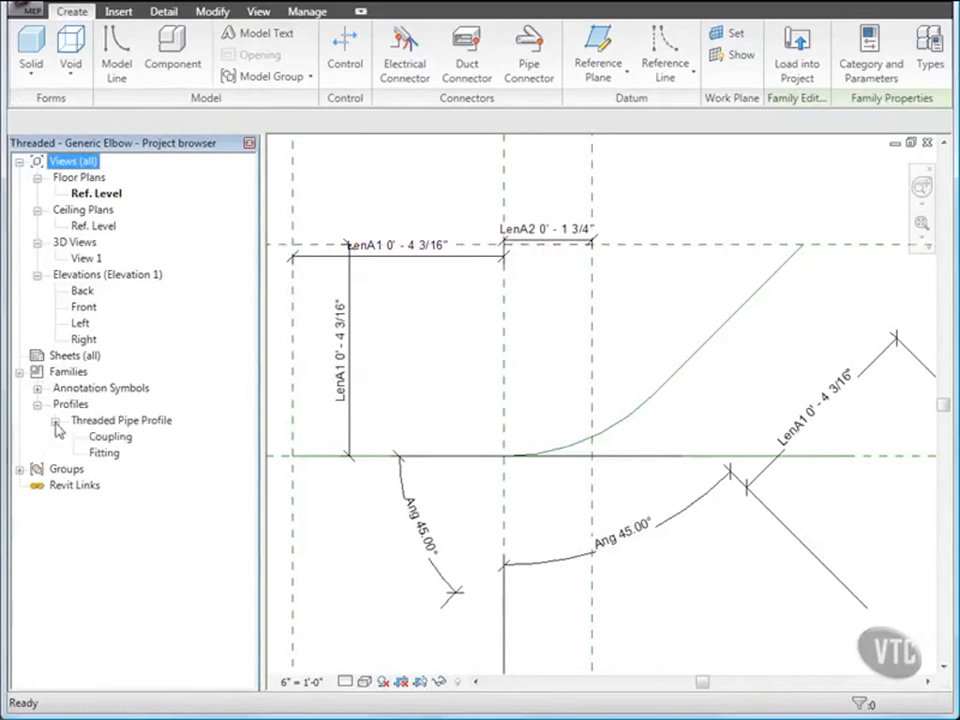
Associate the Rad parameter of the Threaded Pipe Profile's Coupling type with the CplRad family parameter and apply it.
right_click(104, 438)
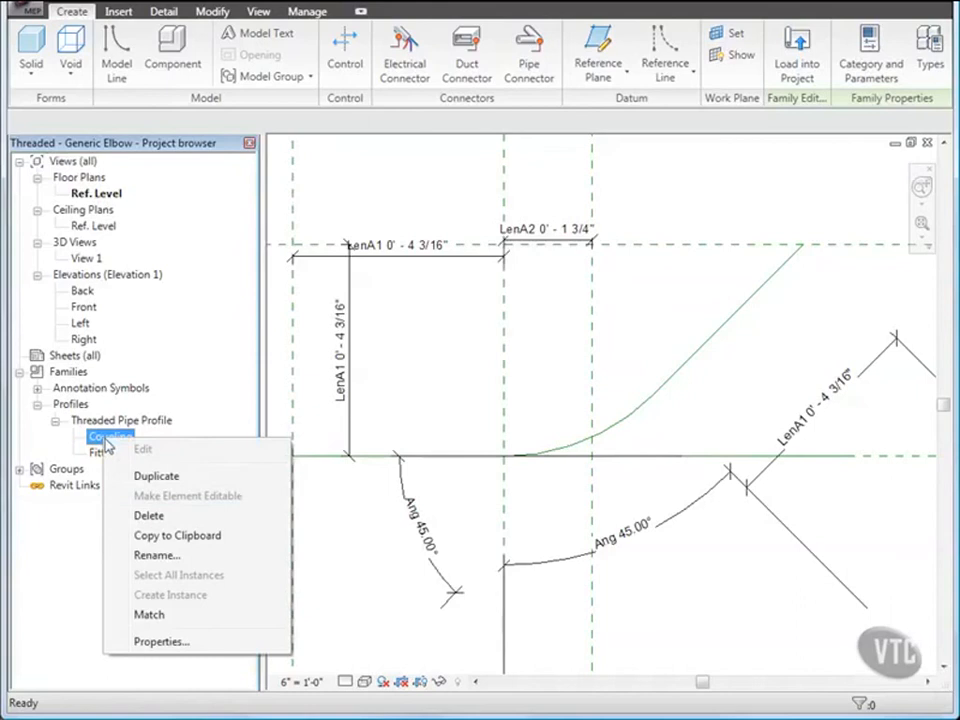
click(163, 642)
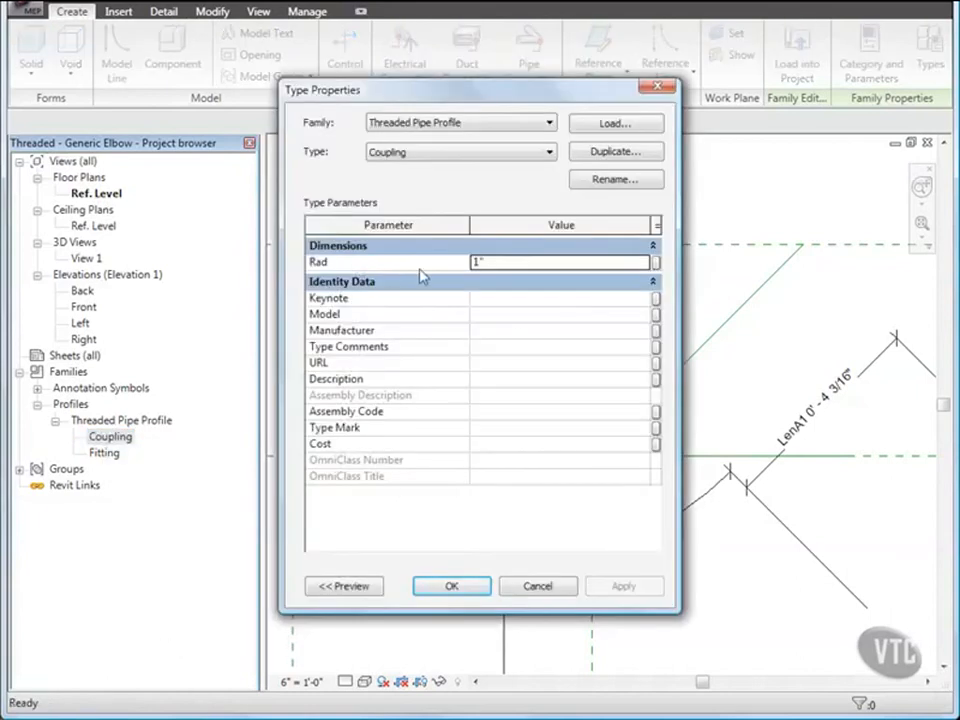
click(657, 264)
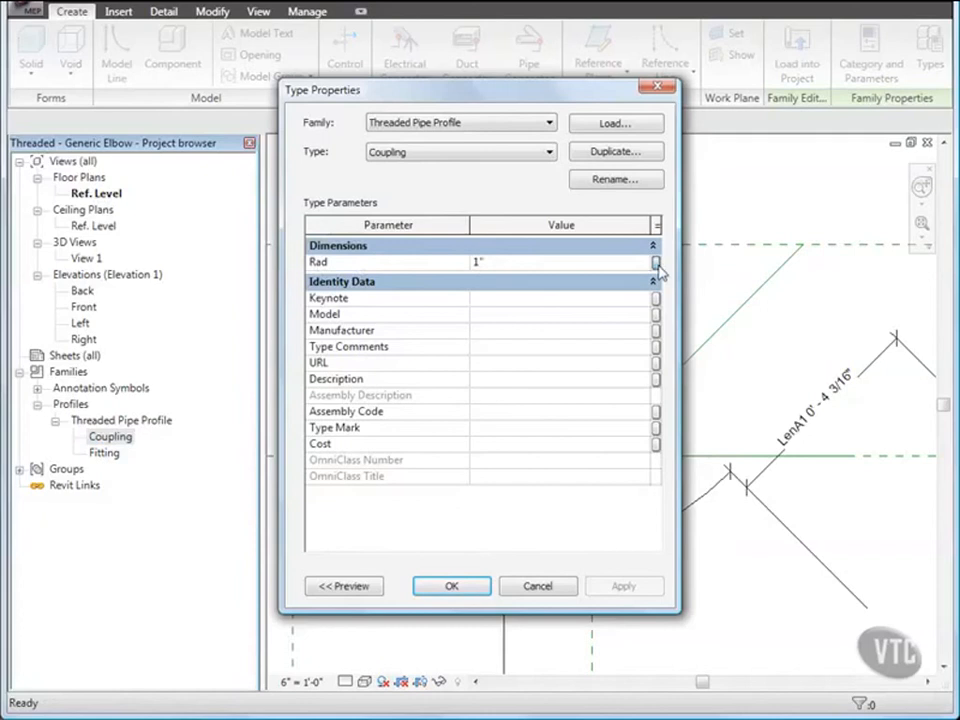
click(656, 263)
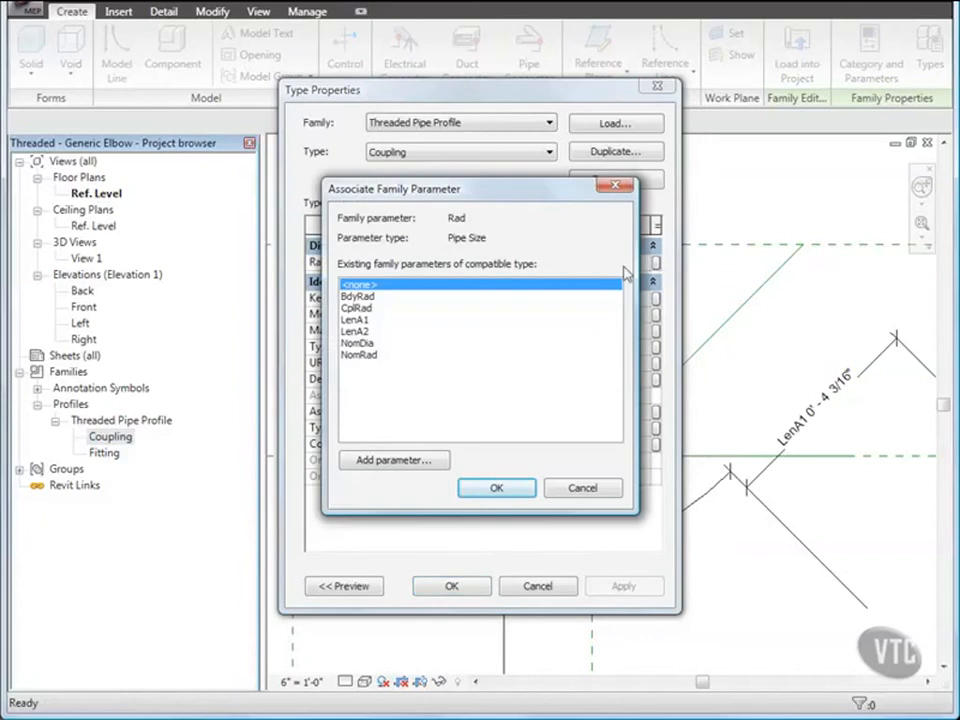
click(356, 308)
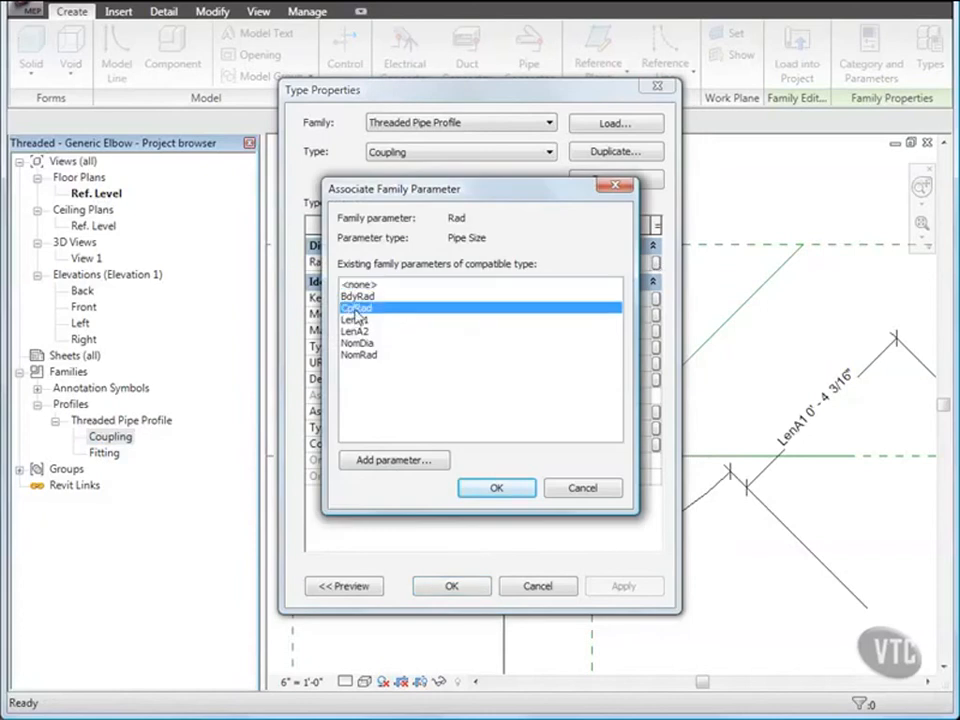
click(496, 490)
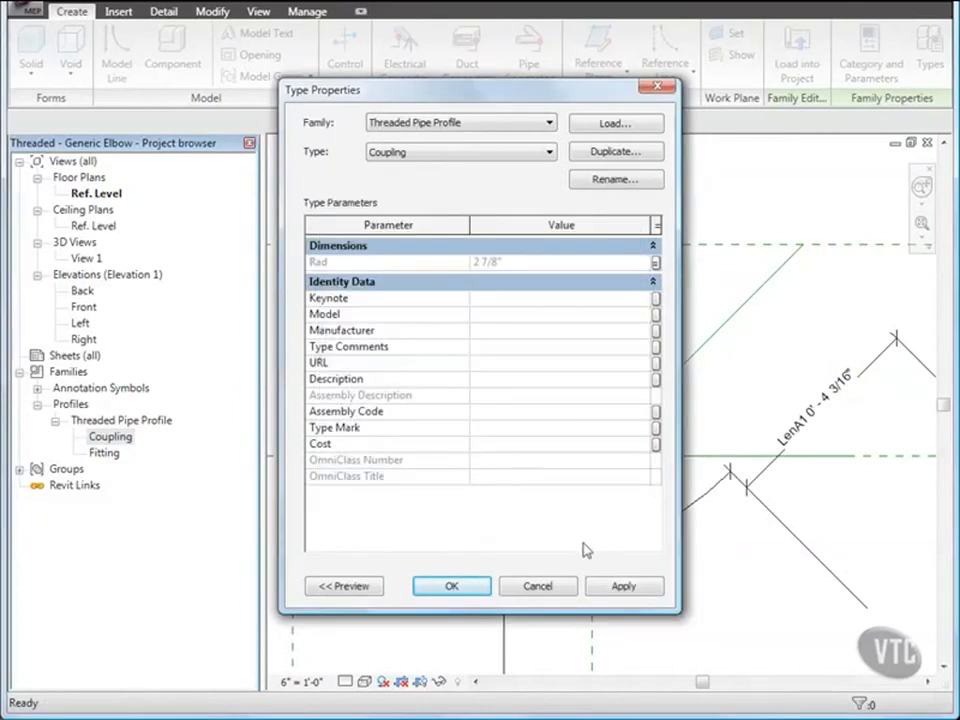
click(623, 587)
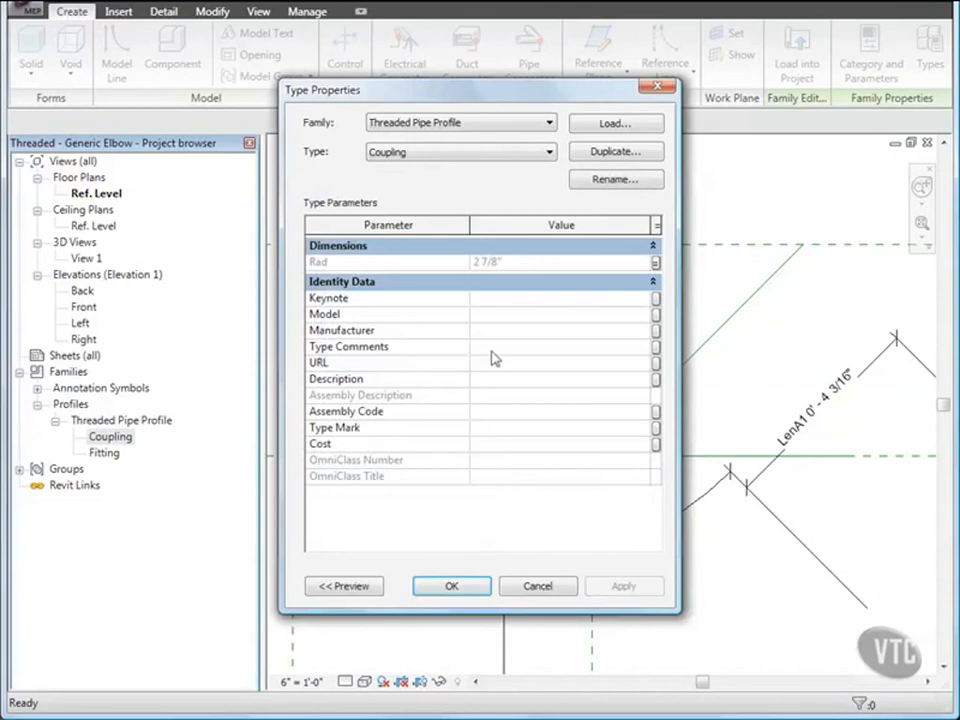
Associate the Rad parameter of the Fitting type with the BdyRad family parameter and accept the type properties.
click(463, 156)
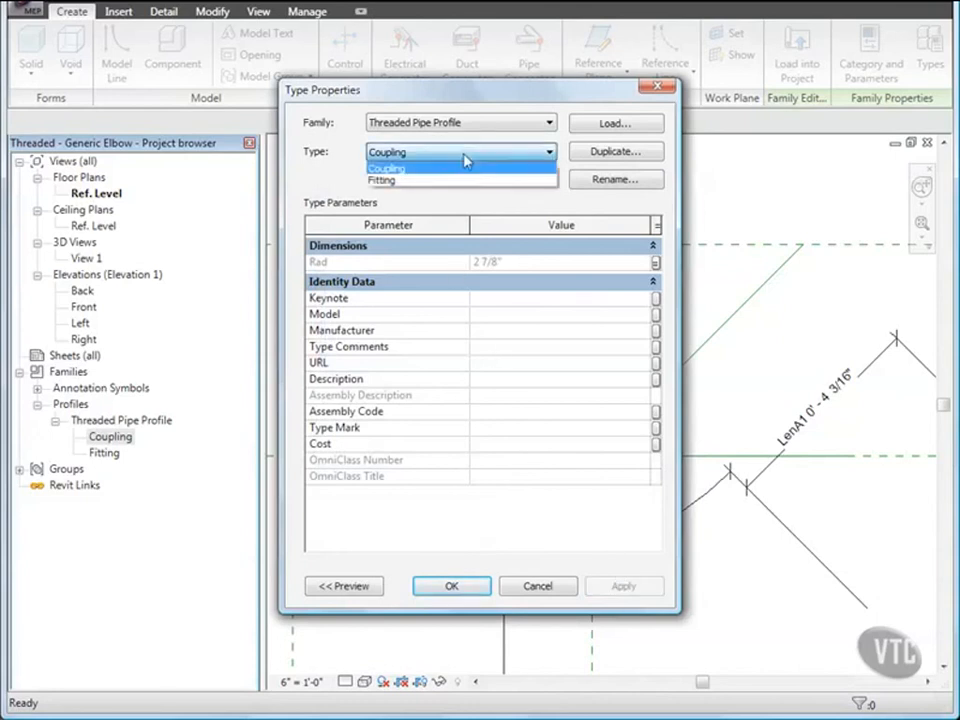
click(390, 181)
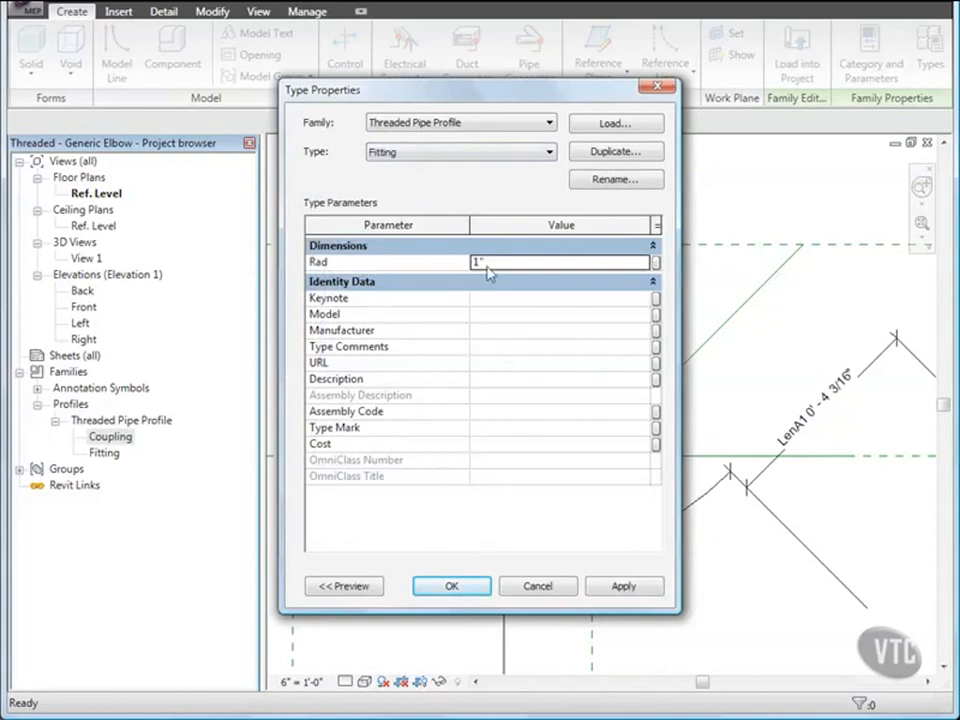
click(656, 263)
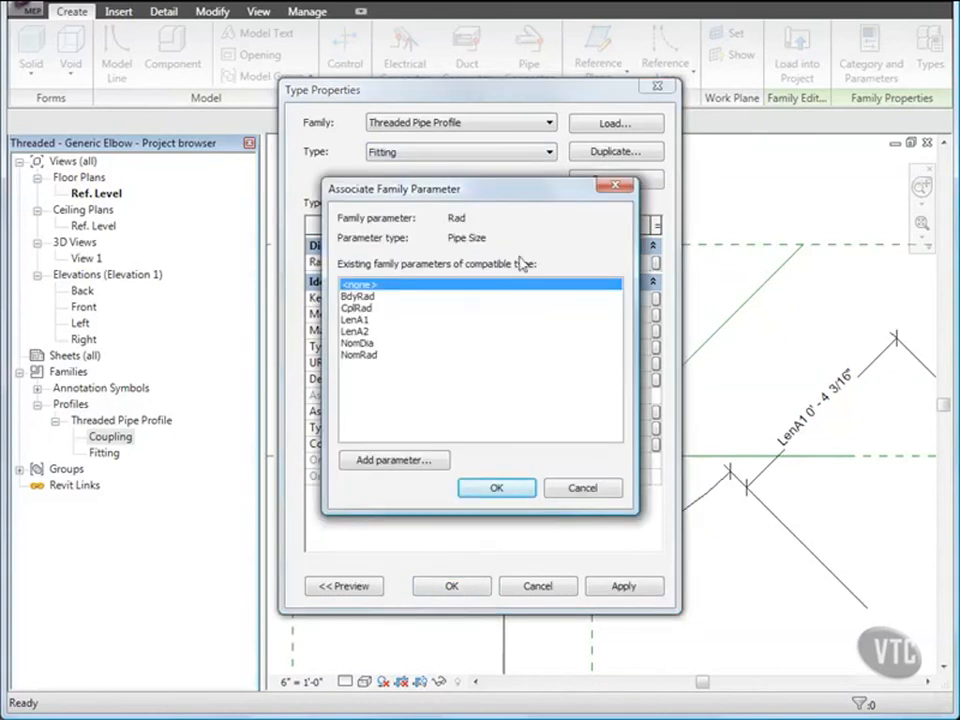
click(362, 298)
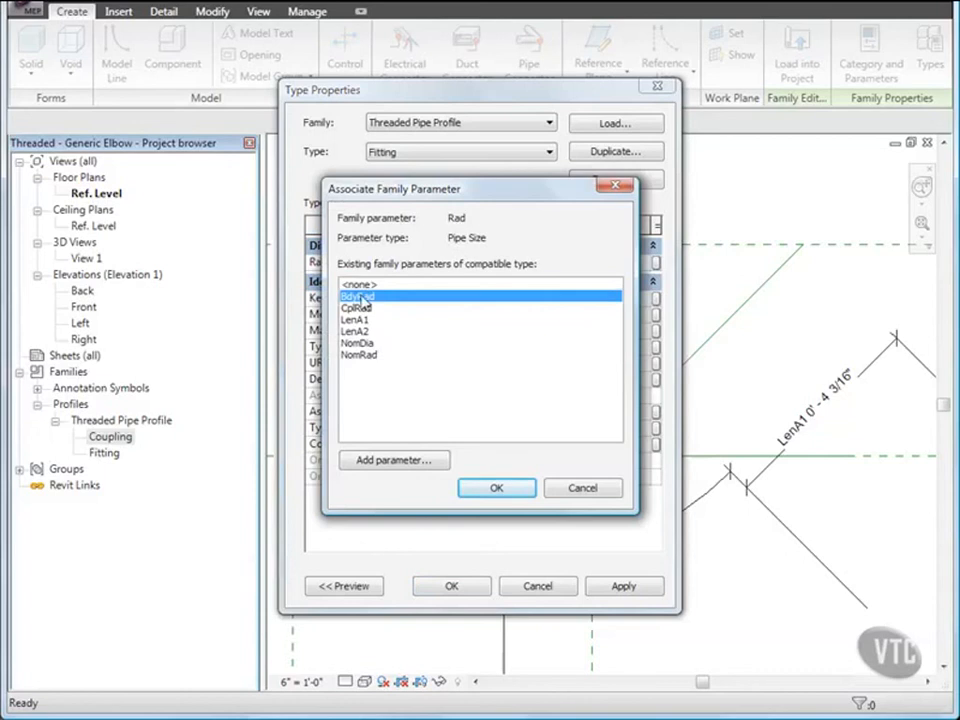
click(497, 489)
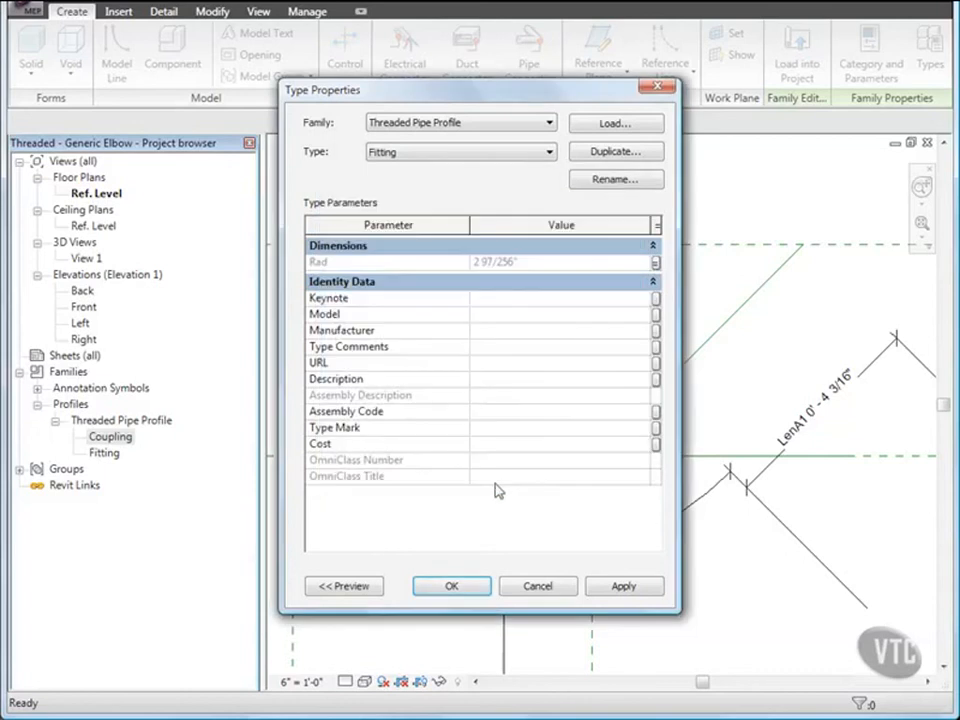
click(451, 587)
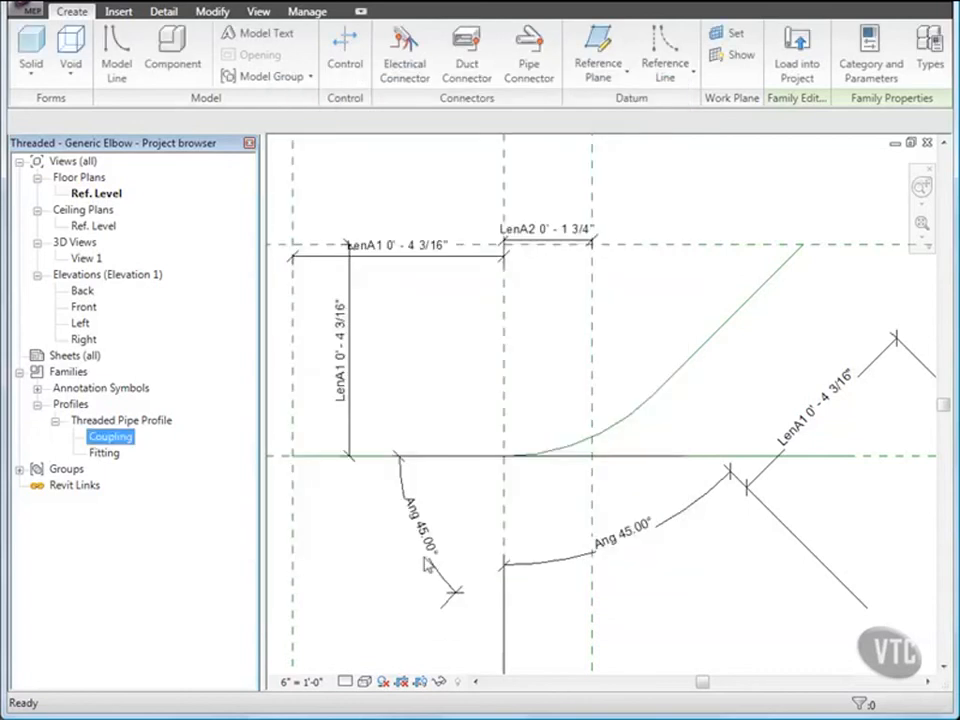
Save the Threaded - Generic Elbow family.
click(20, 14)
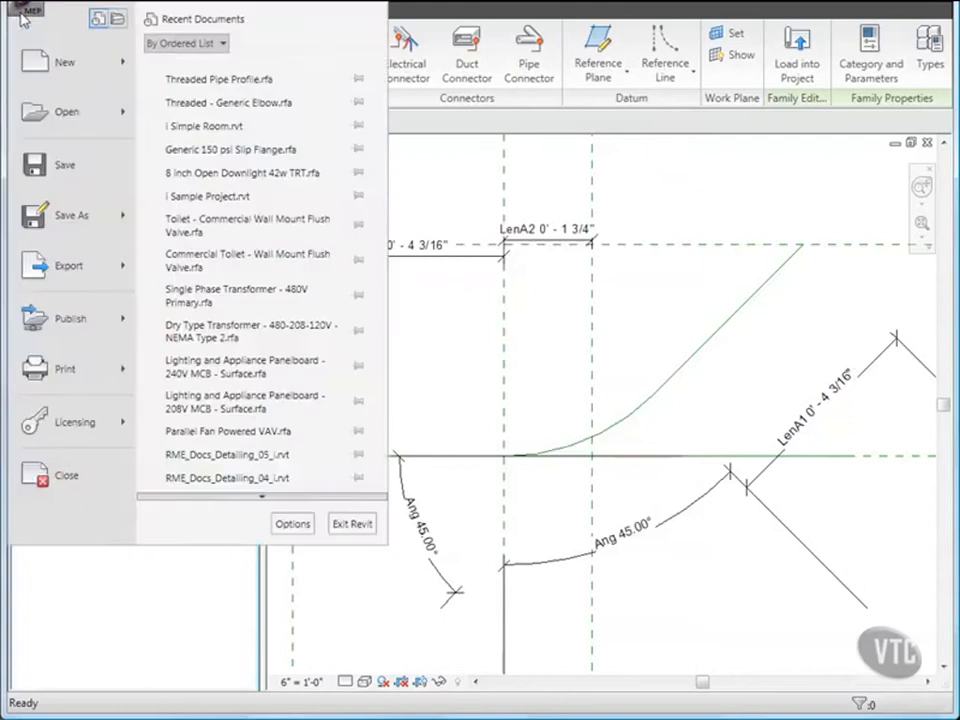
click(63, 168)
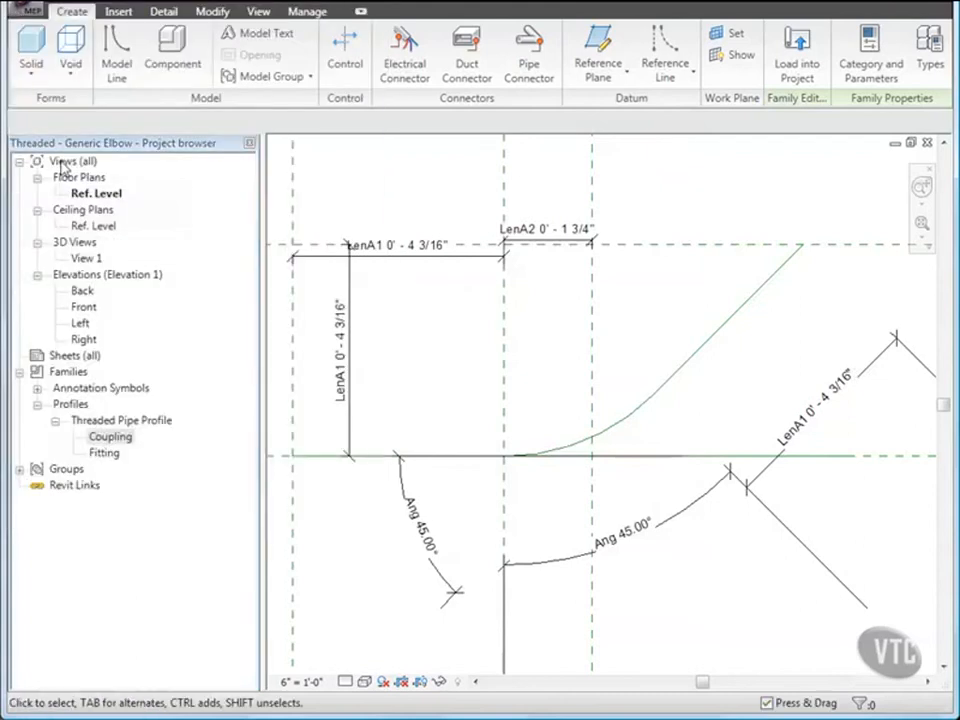
click(345, 340)
click(449, 354)
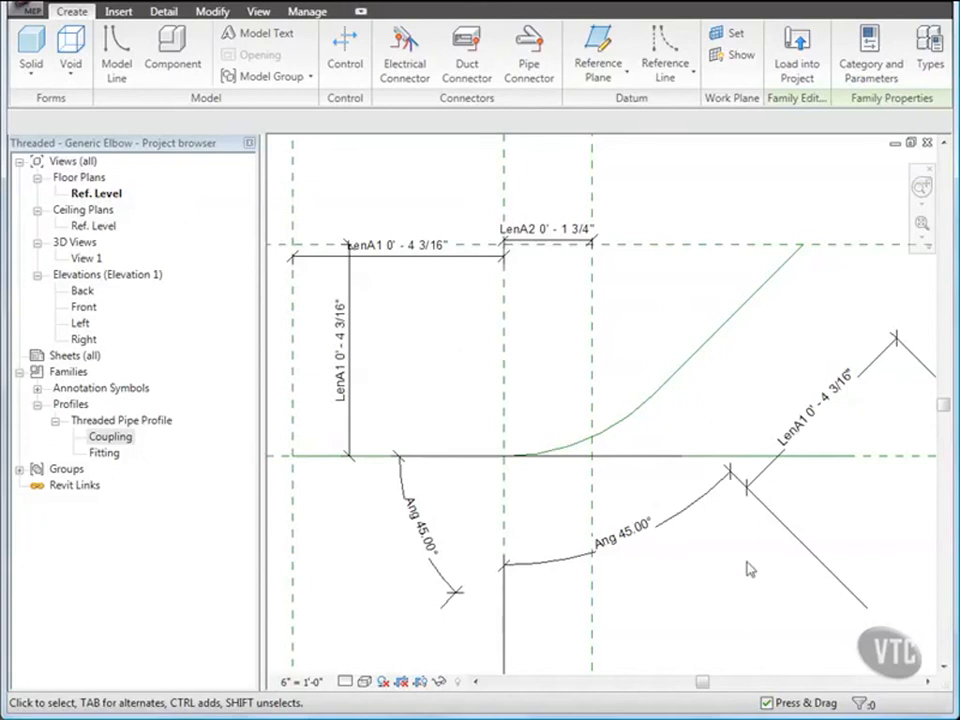
Select everything in the plan view, filter the selection to Dimensions only, and temporarily hide those elements.
drag(868, 626, 293, 190)
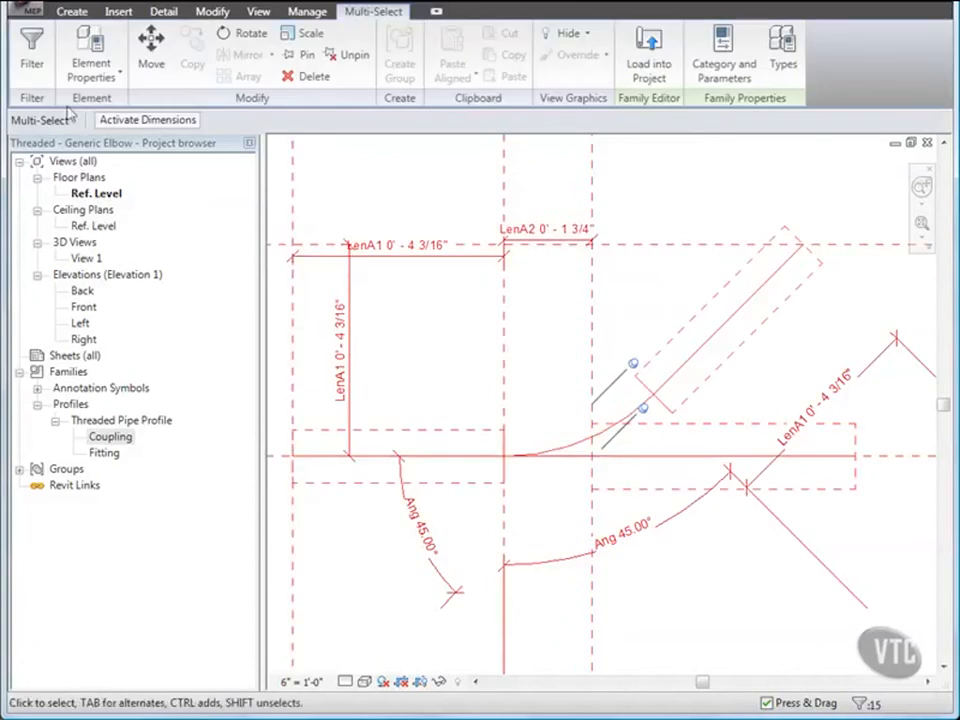
click(32, 64)
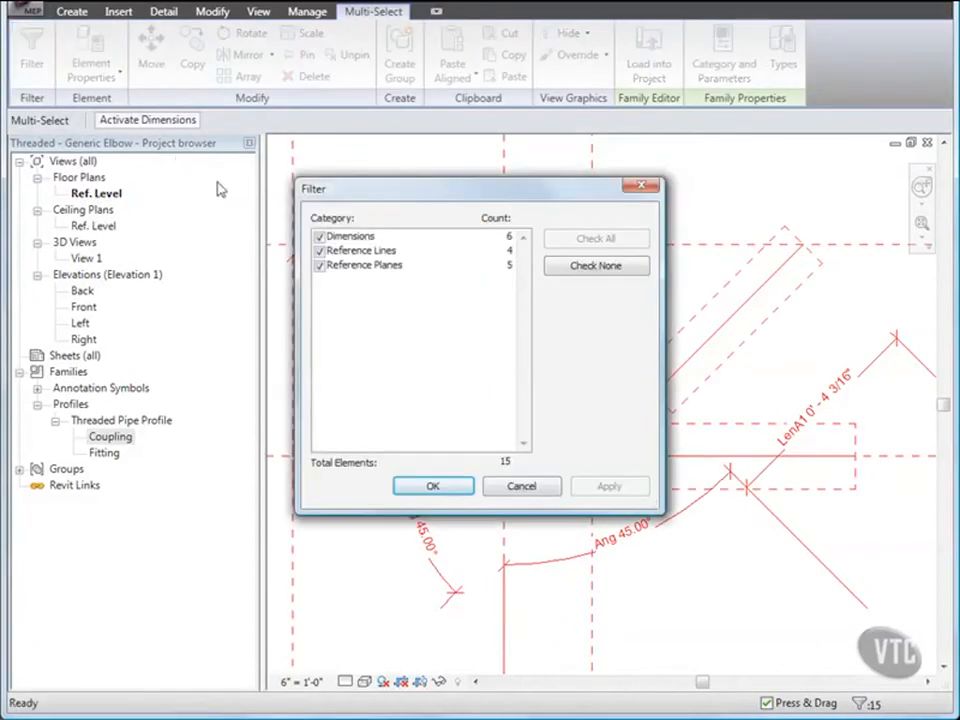
click(319, 251)
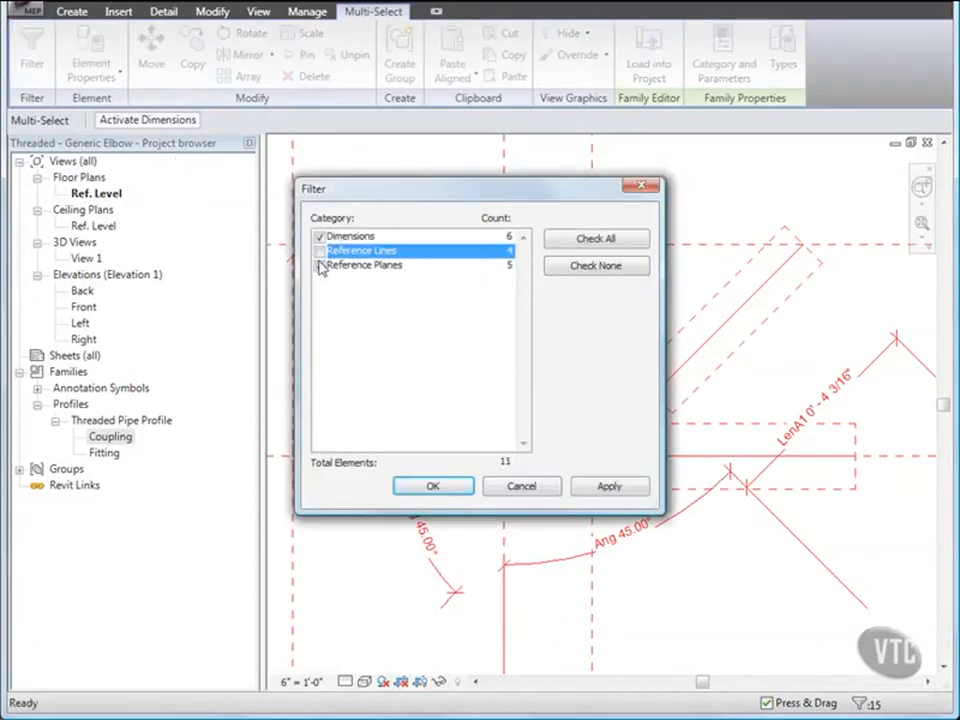
click(319, 266)
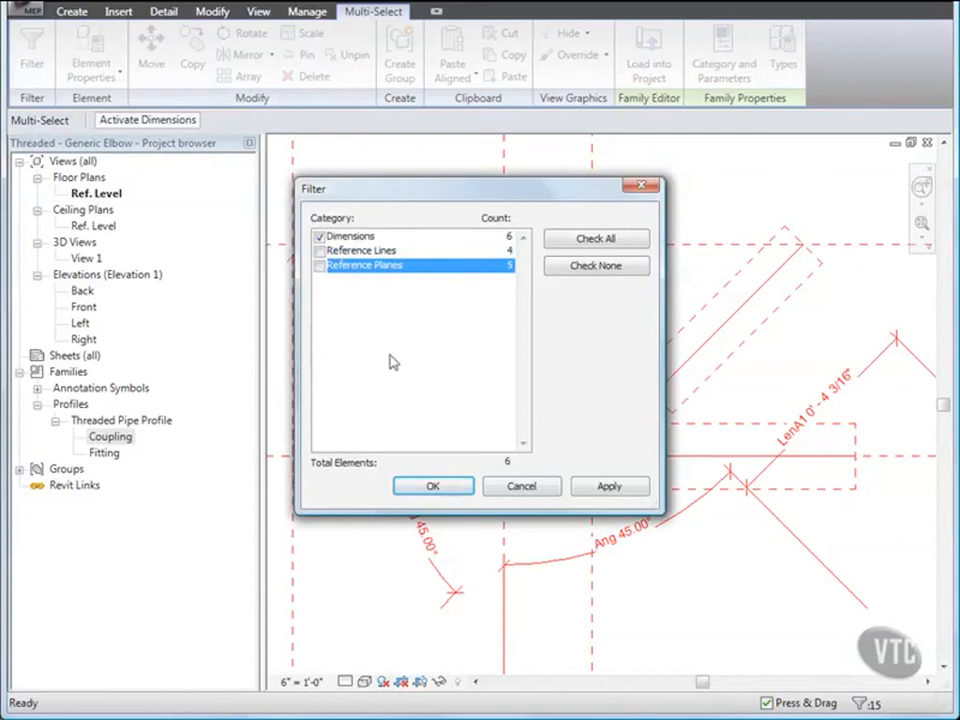
click(433, 486)
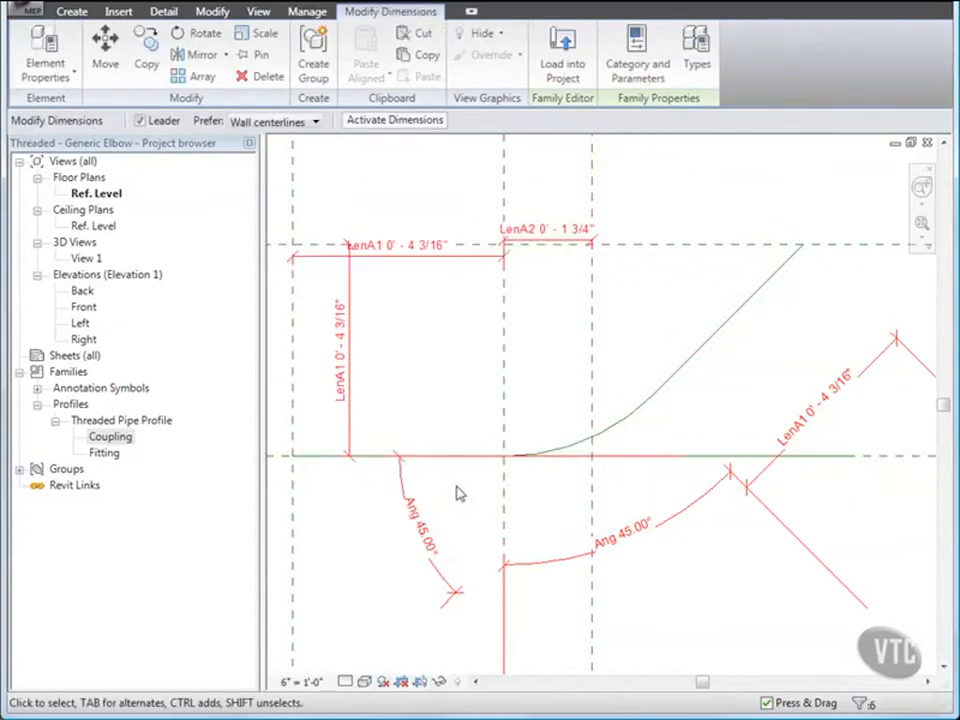
click(440, 683)
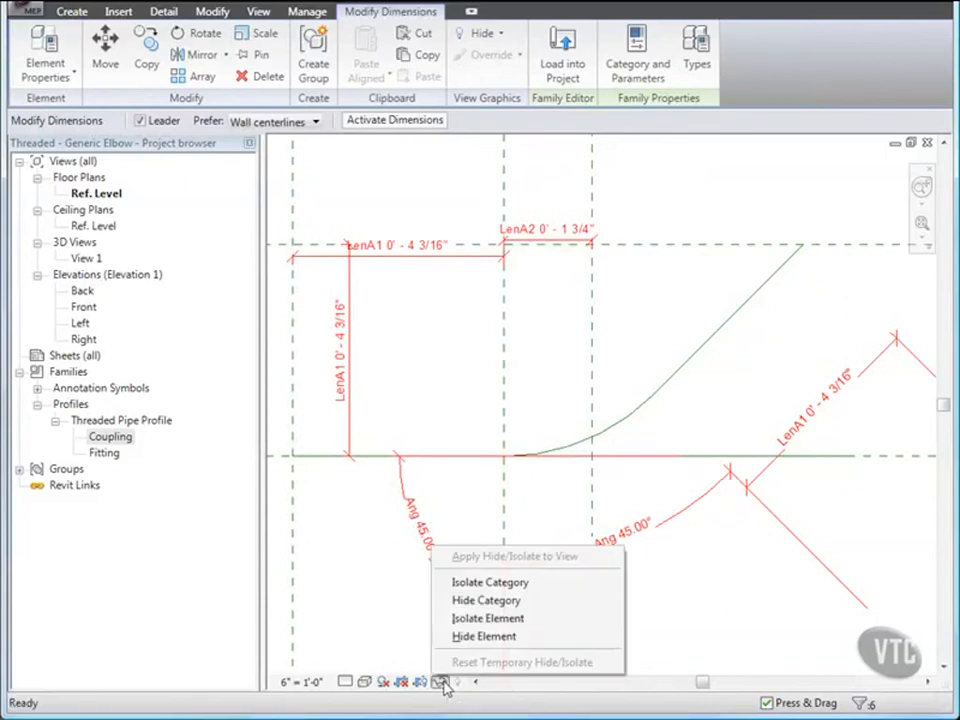
click(480, 637)
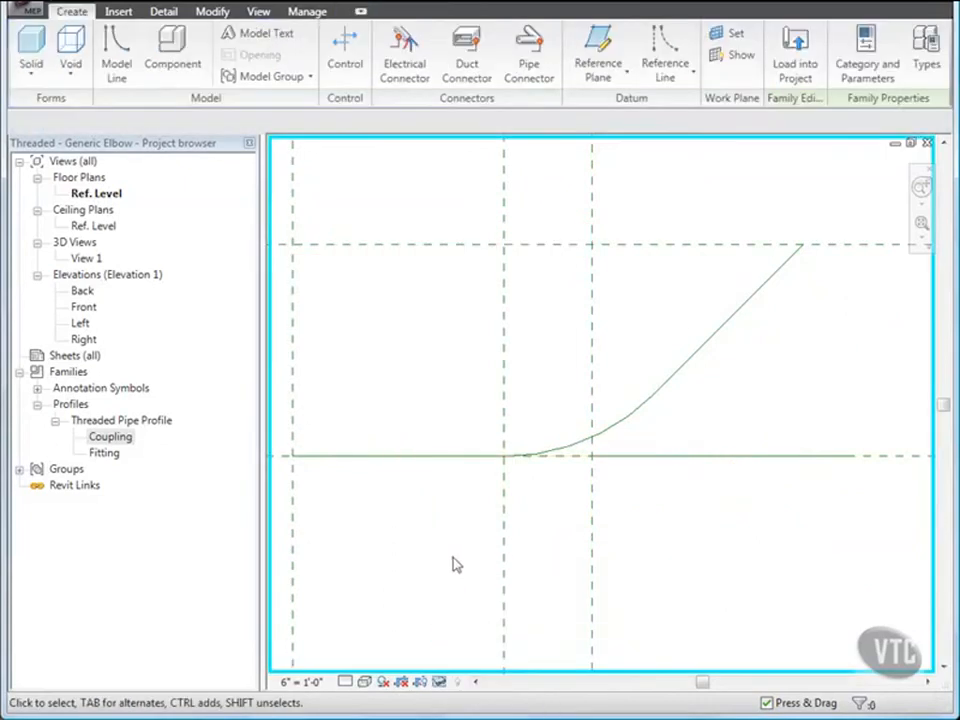
Start a solid sweep and pick the straight horizontal reference line before the arc as its finished path.
click(34, 76)
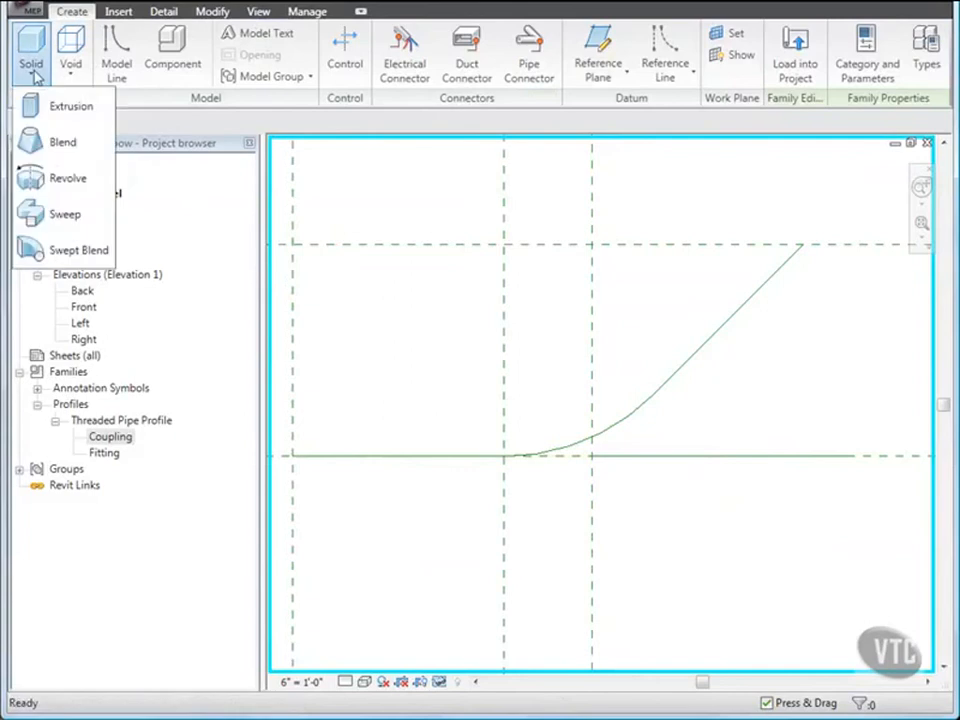
click(58, 213)
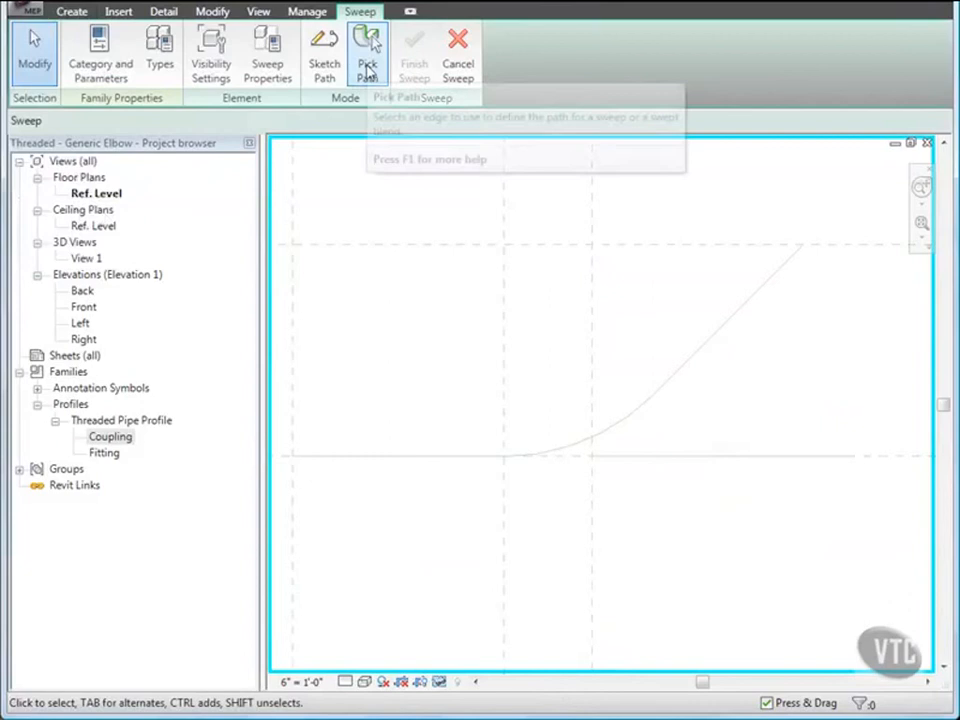
click(367, 60)
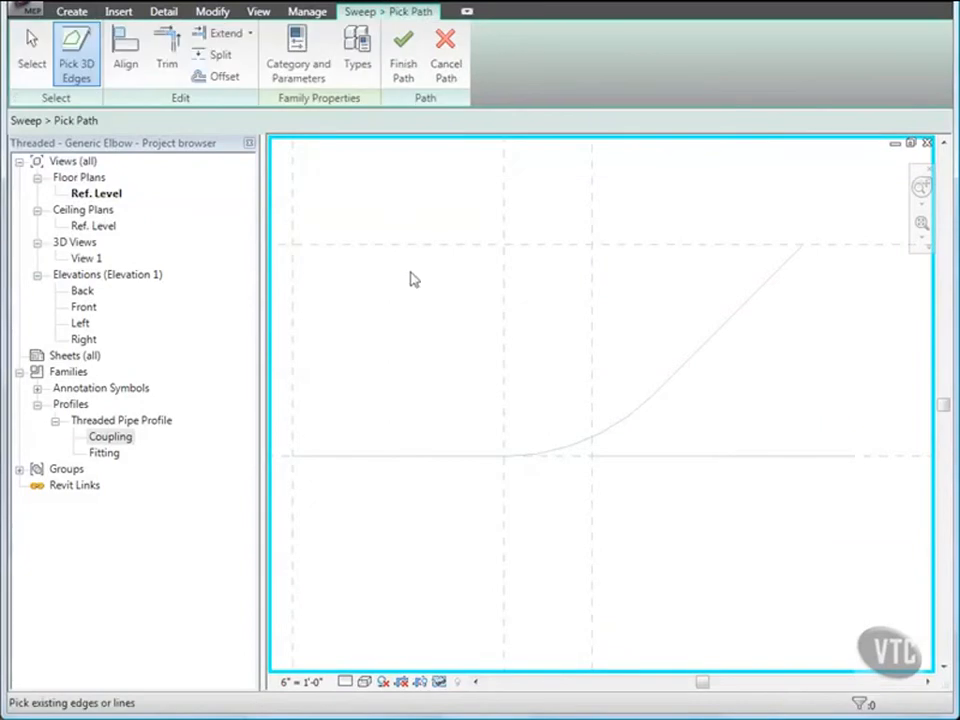
click(408, 460)
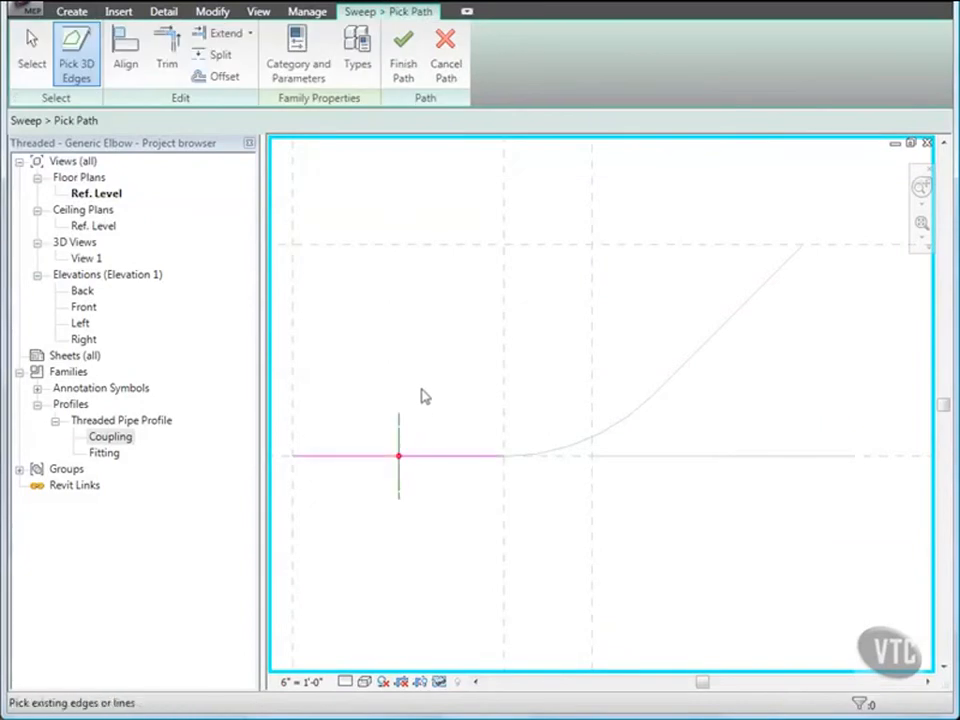
click(405, 70)
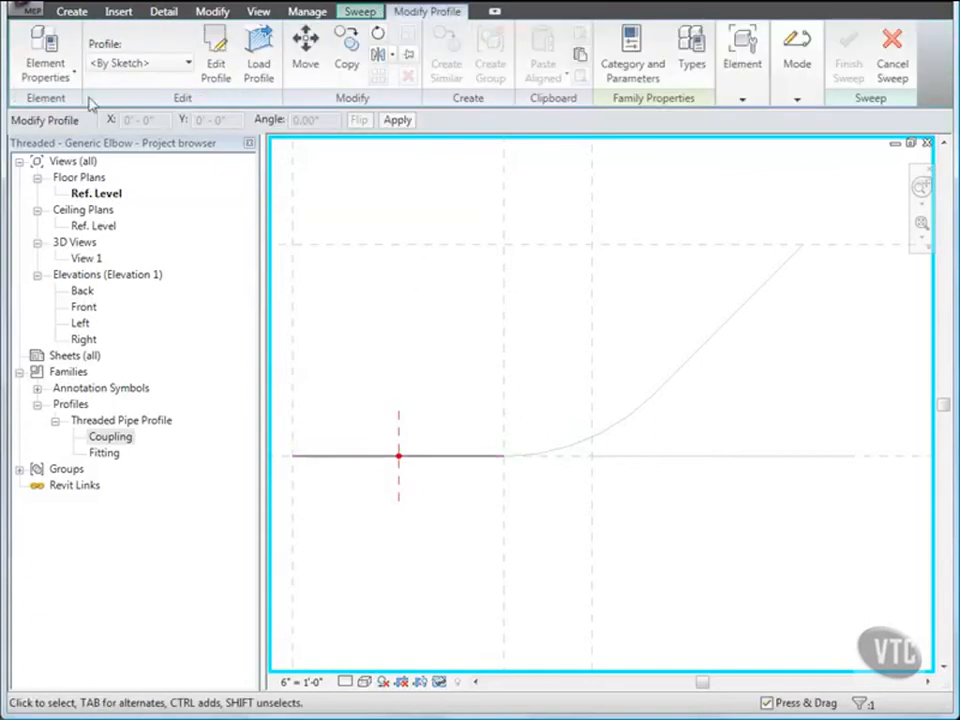
Assign the Threaded Pipe Profile : Coupling profile to the straight sweep and finish it.
click(44, 45)
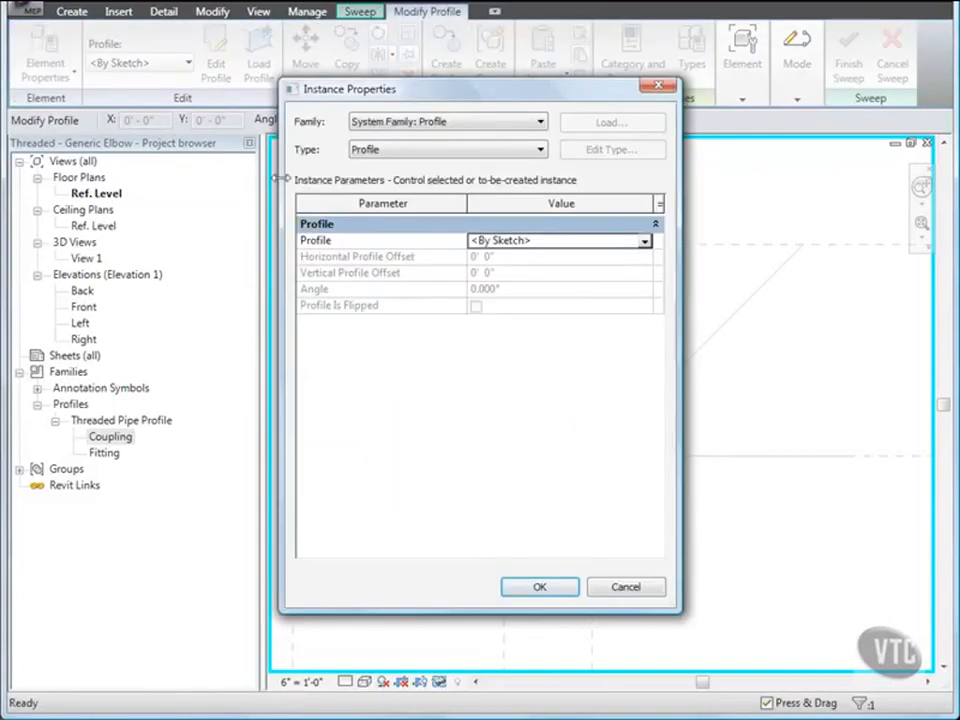
click(643, 244)
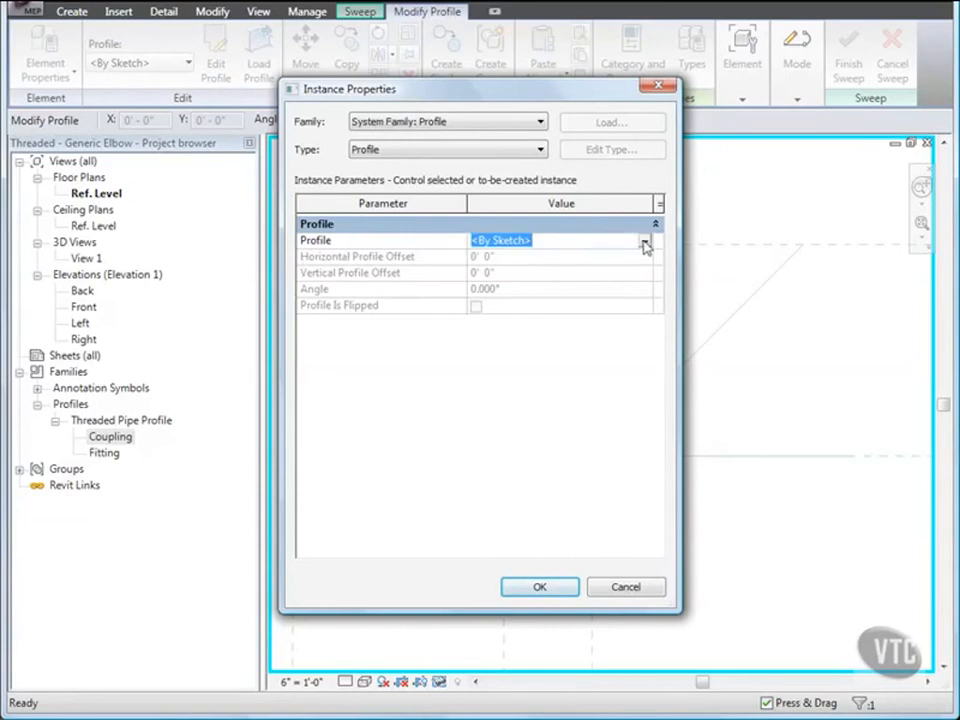
click(645, 244)
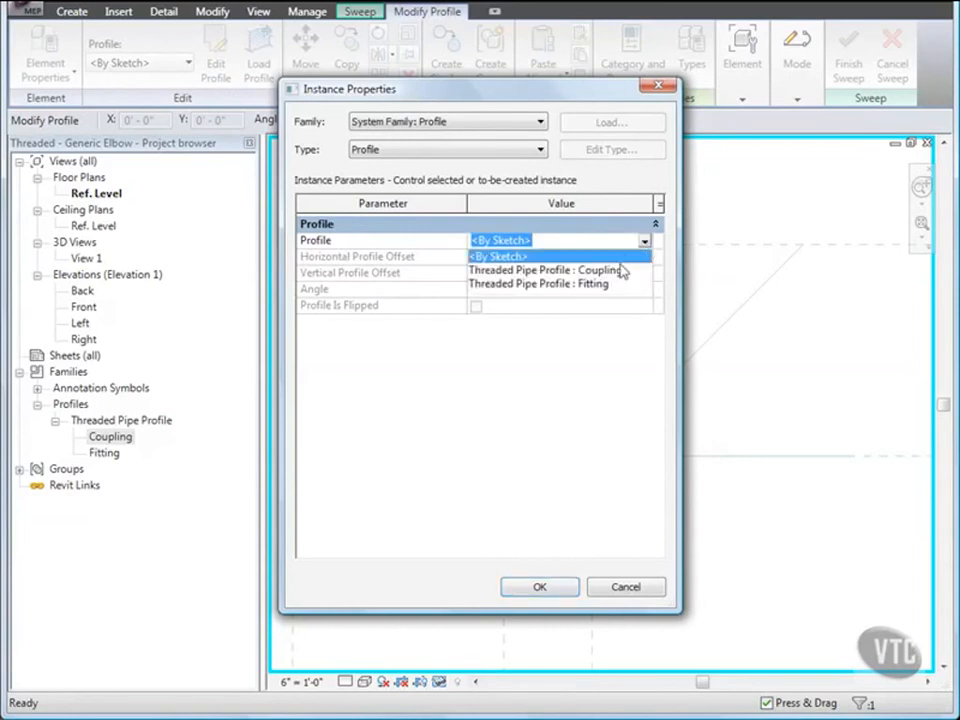
click(610, 271)
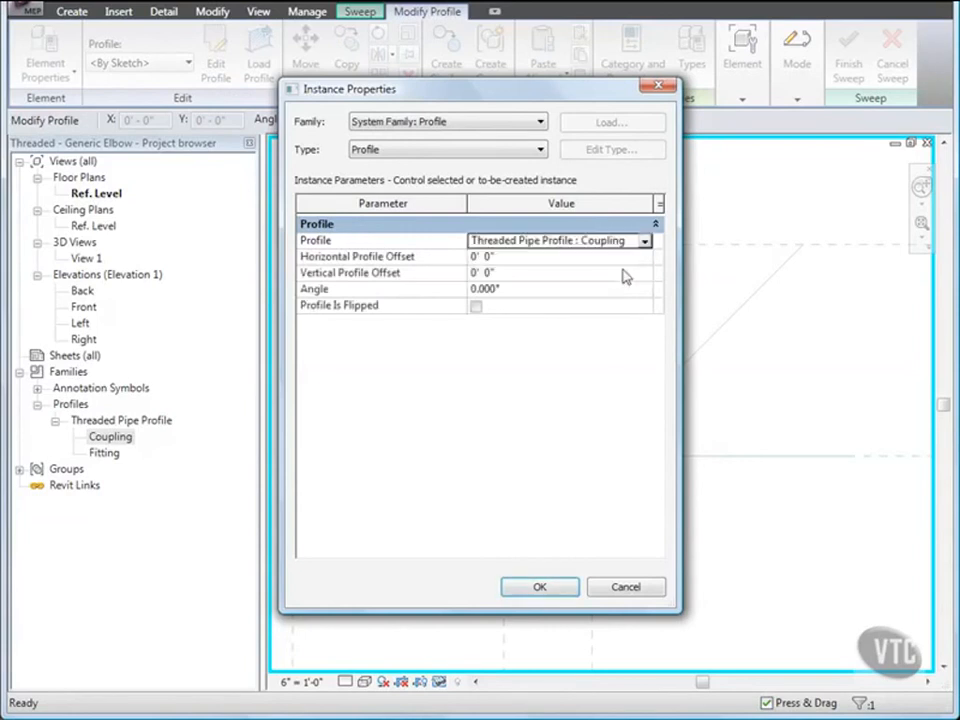
click(542, 587)
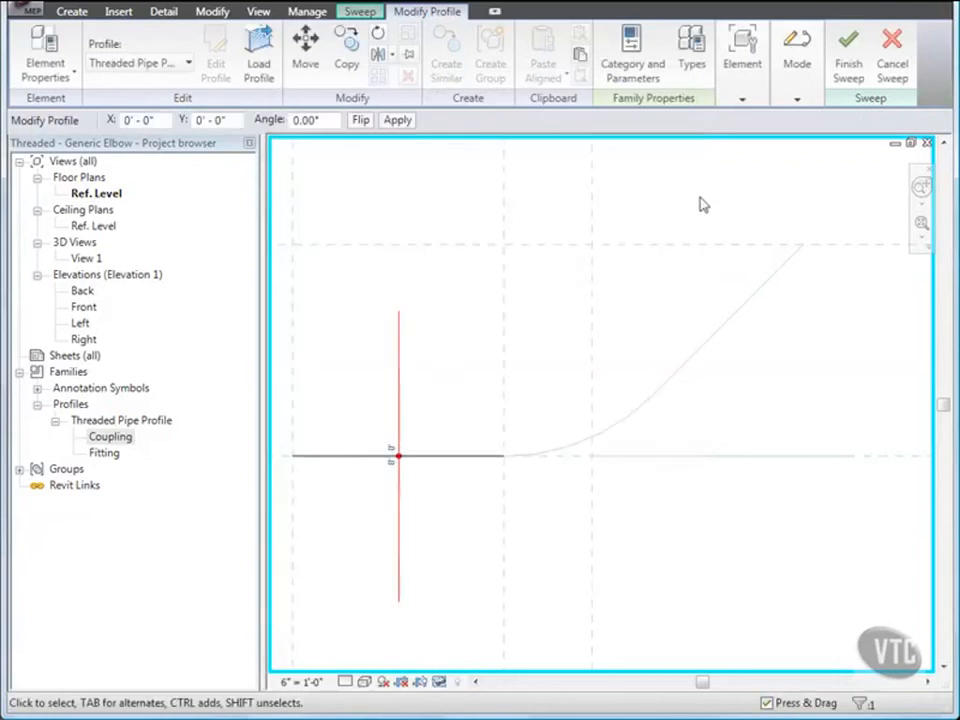
click(848, 72)
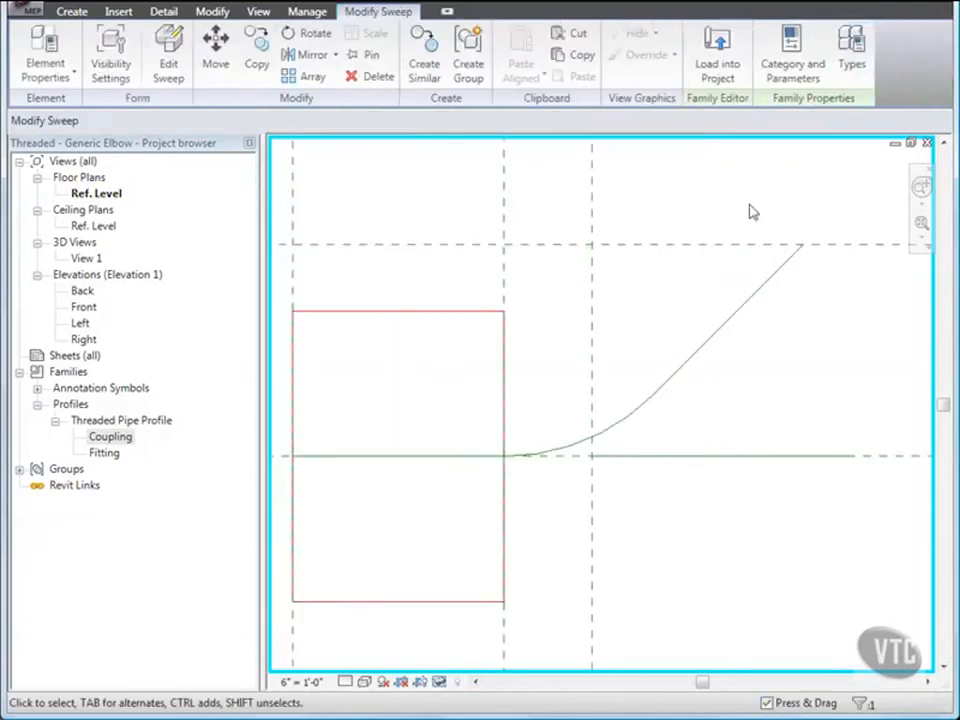
key(Escape)
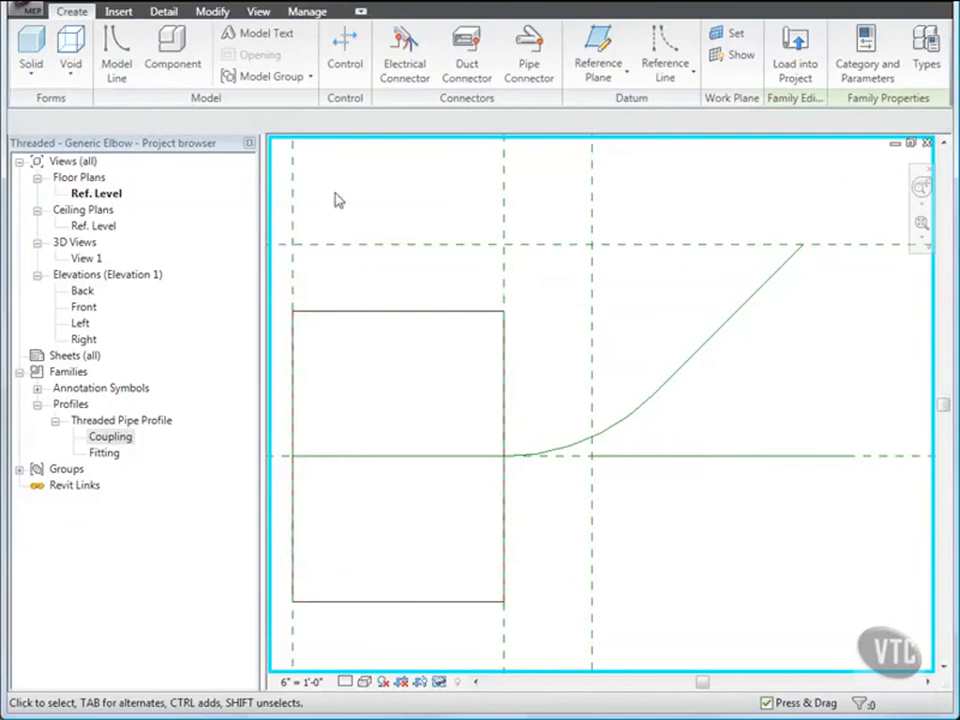
Start another solid sweep and pick the curved reference arc of the elbow as its finished path.
click(32, 78)
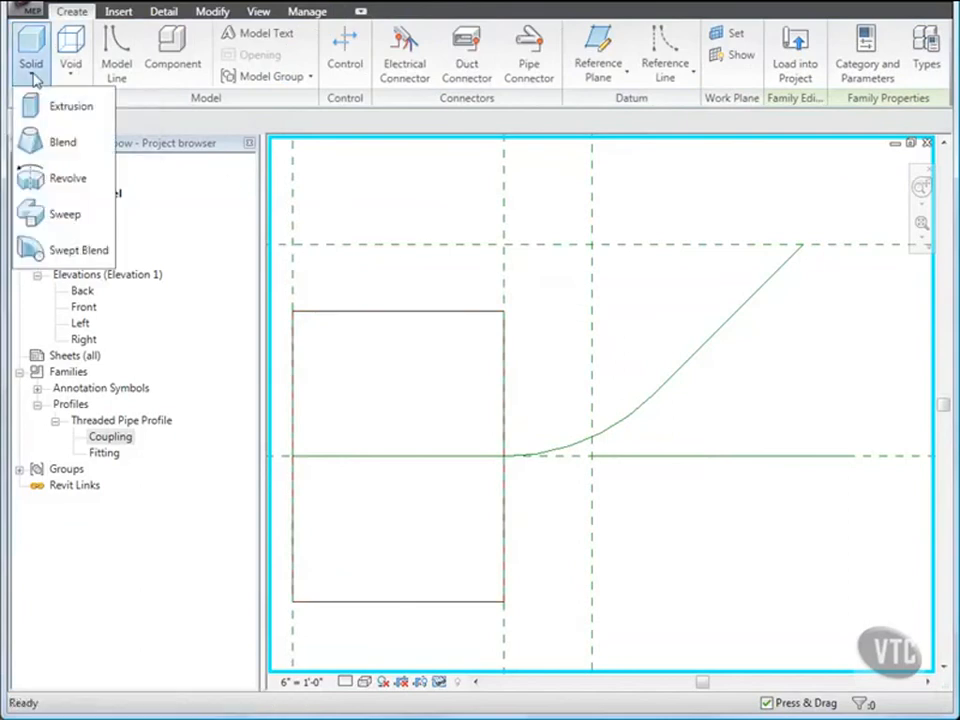
click(64, 215)
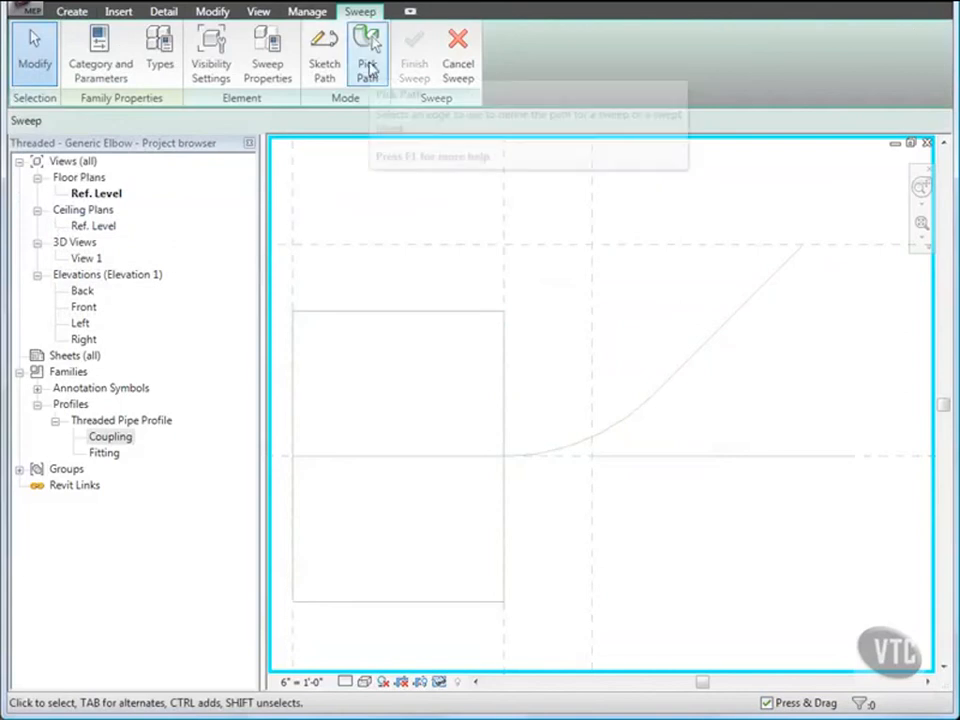
click(367, 70)
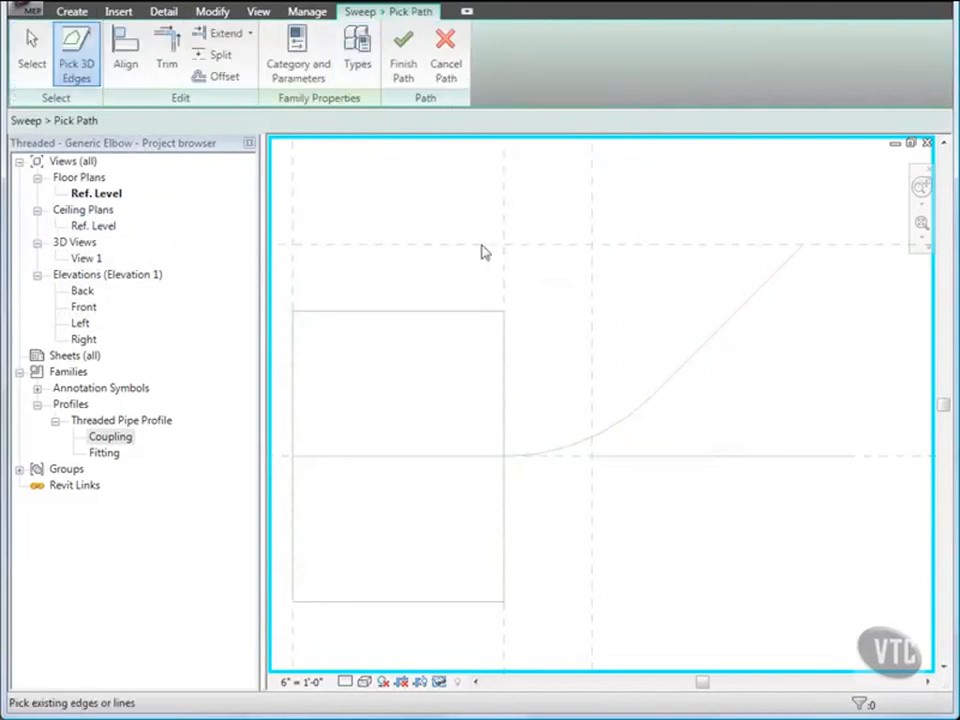
click(582, 445)
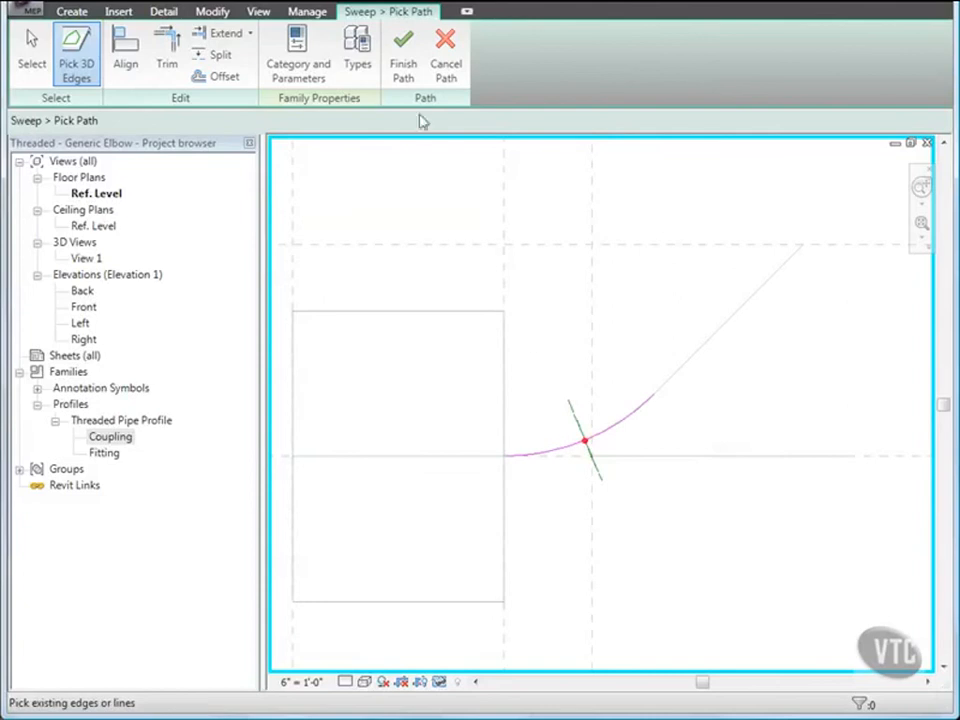
click(403, 50)
click(364, 60)
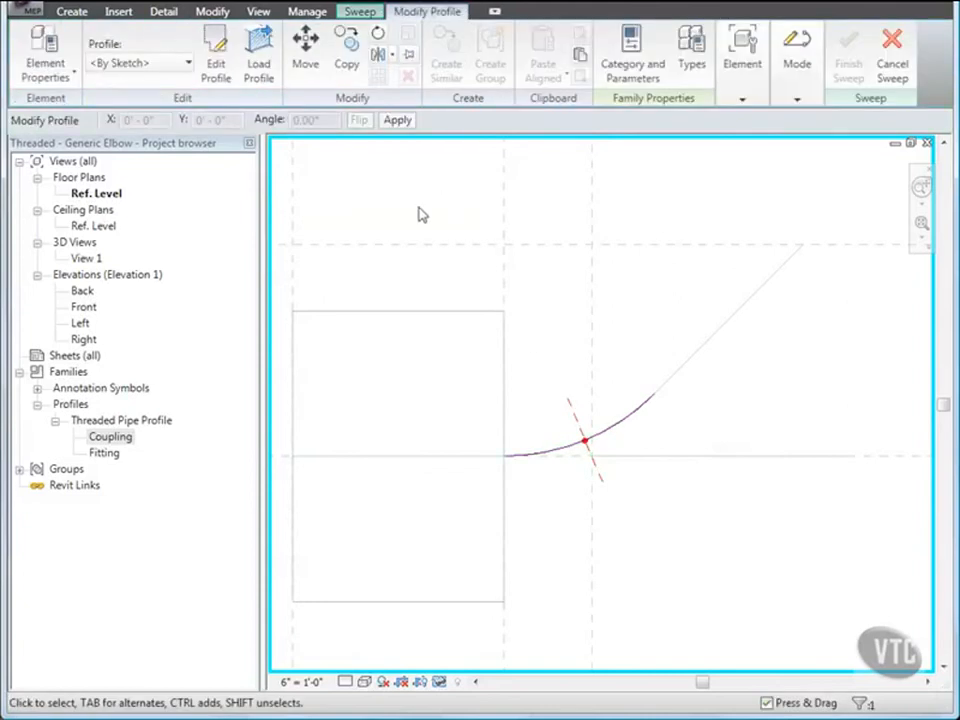
Assign the Threaded Pipe Profile : Fitting profile to the curved sweep, finish it, and clear the selection.
click(44, 55)
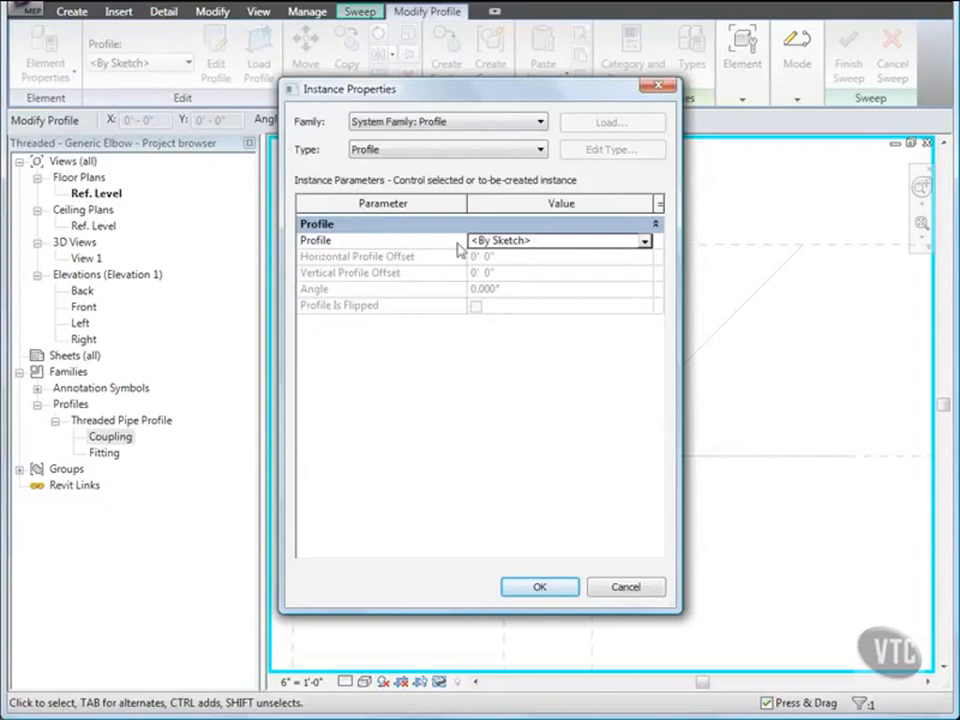
click(619, 241)
click(645, 243)
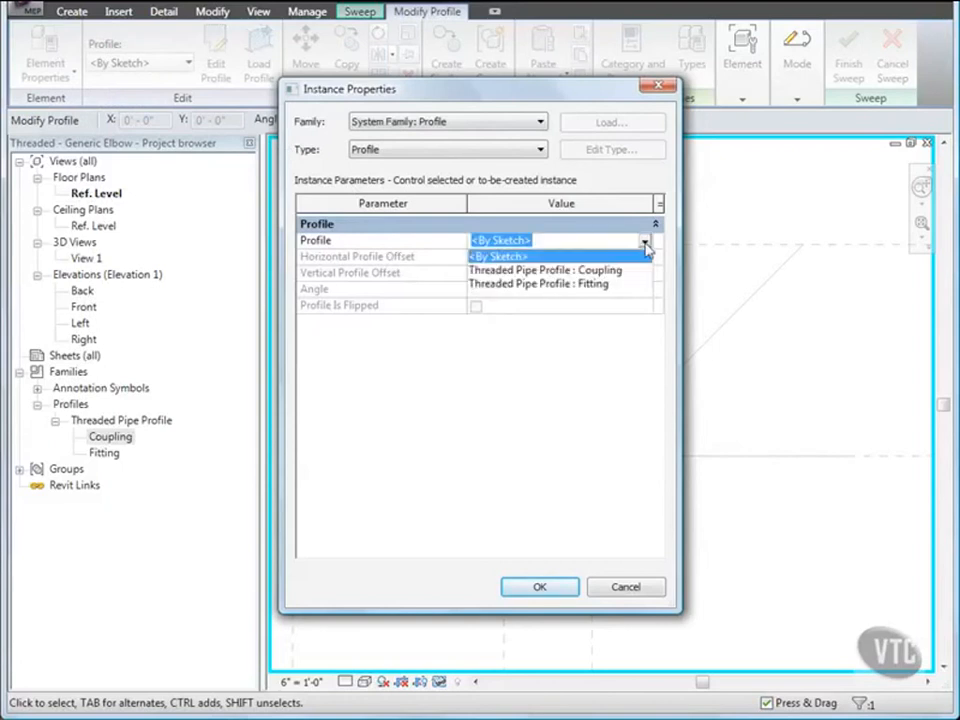
click(602, 284)
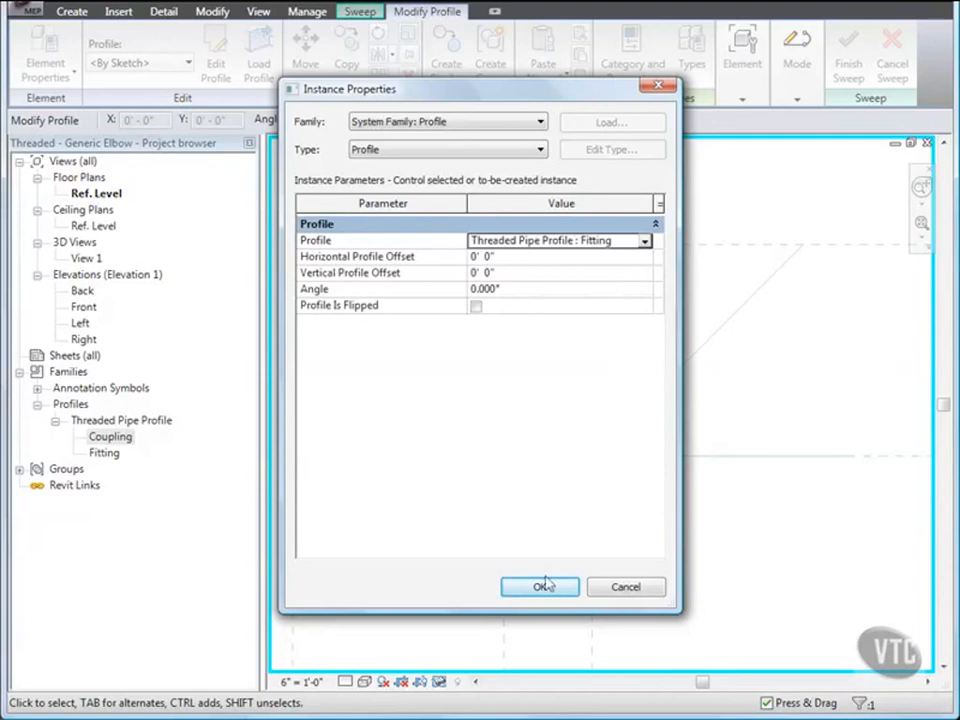
click(540, 587)
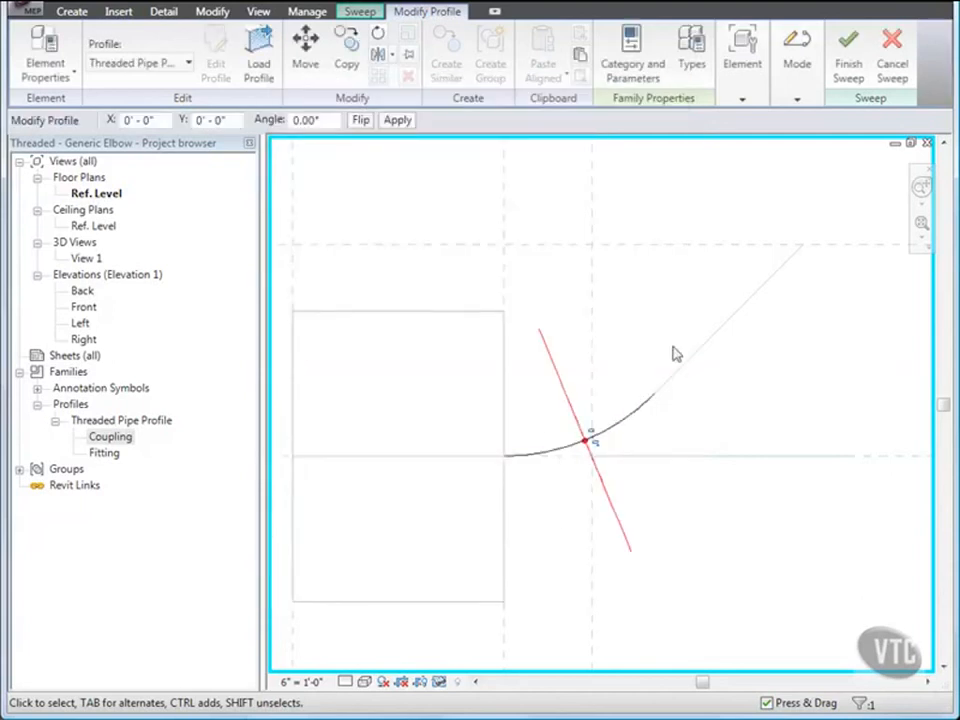
click(847, 45)
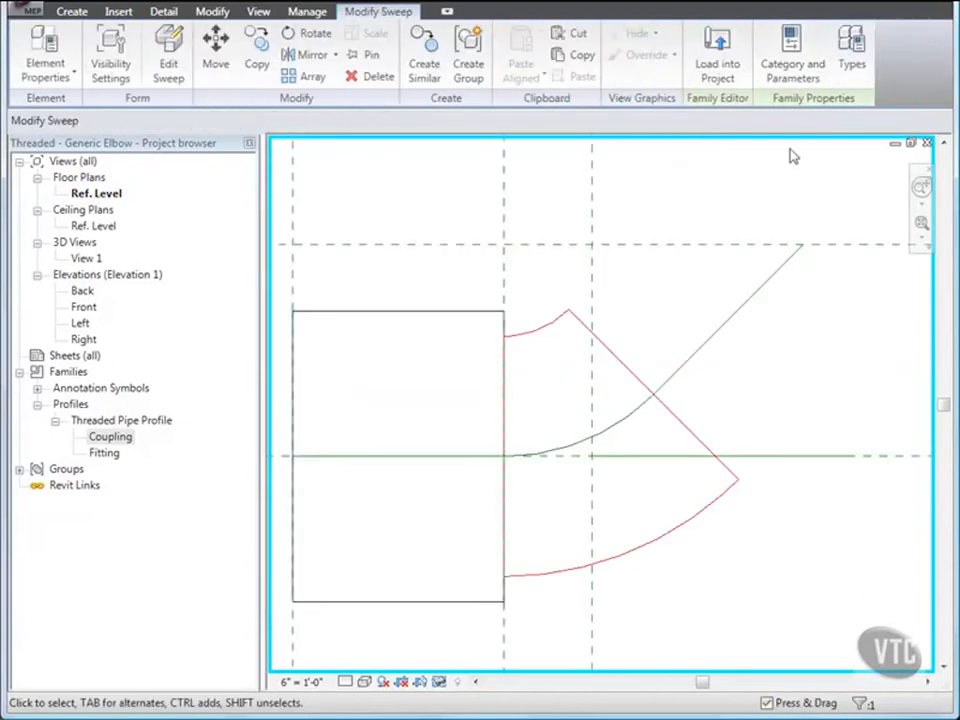
click(680, 285)
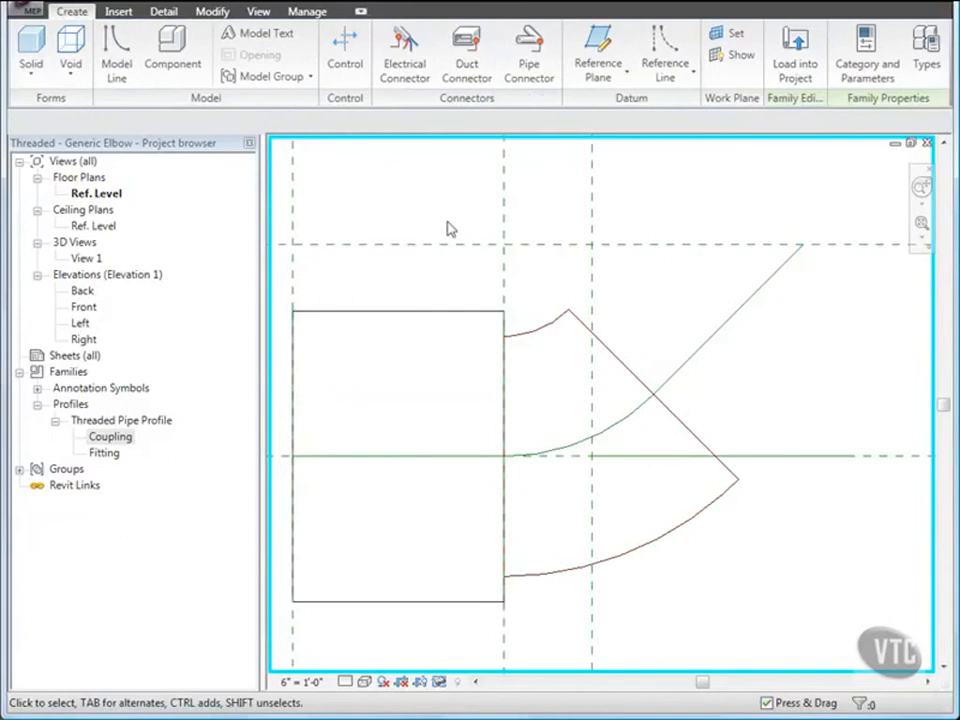
Start another solid sweep and pick the straight angled reference line beyond the arc as its finished path.
click(32, 78)
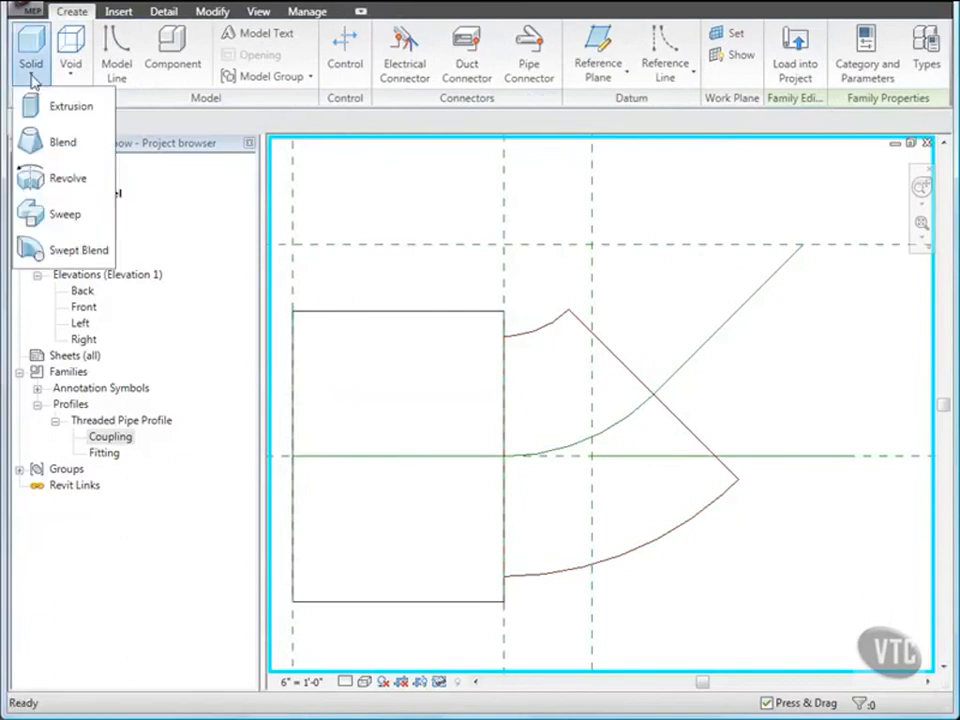
click(40, 214)
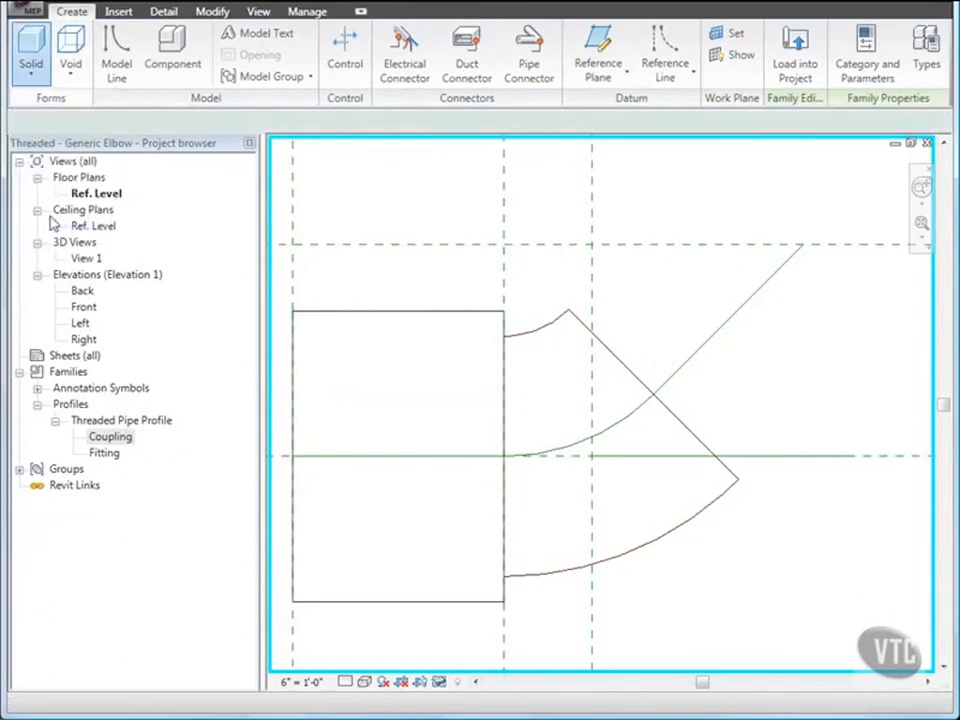
click(366, 66)
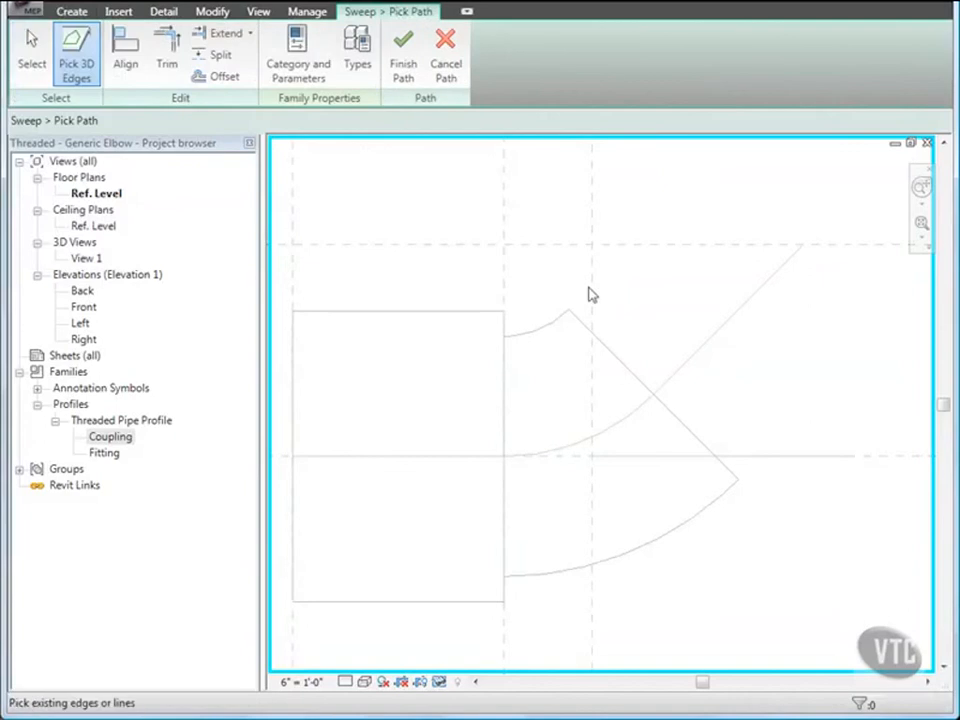
click(709, 341)
click(402, 74)
Complete the angled sweep with the Threaded Pipe Profile : Coupling profile, and save the family.
click(370, 68)
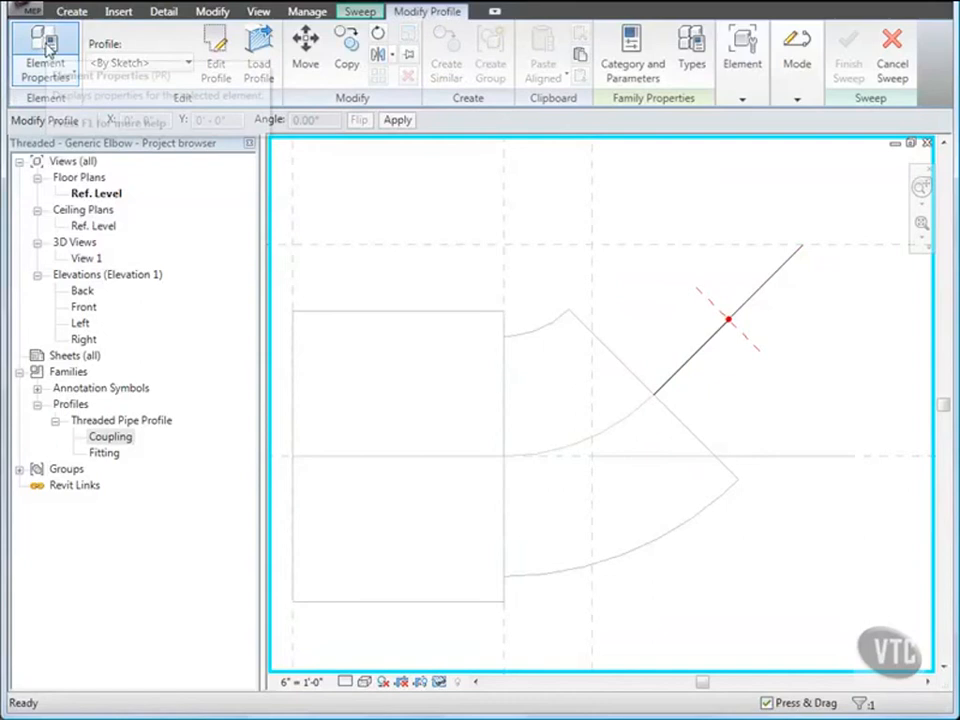
click(42, 52)
click(644, 242)
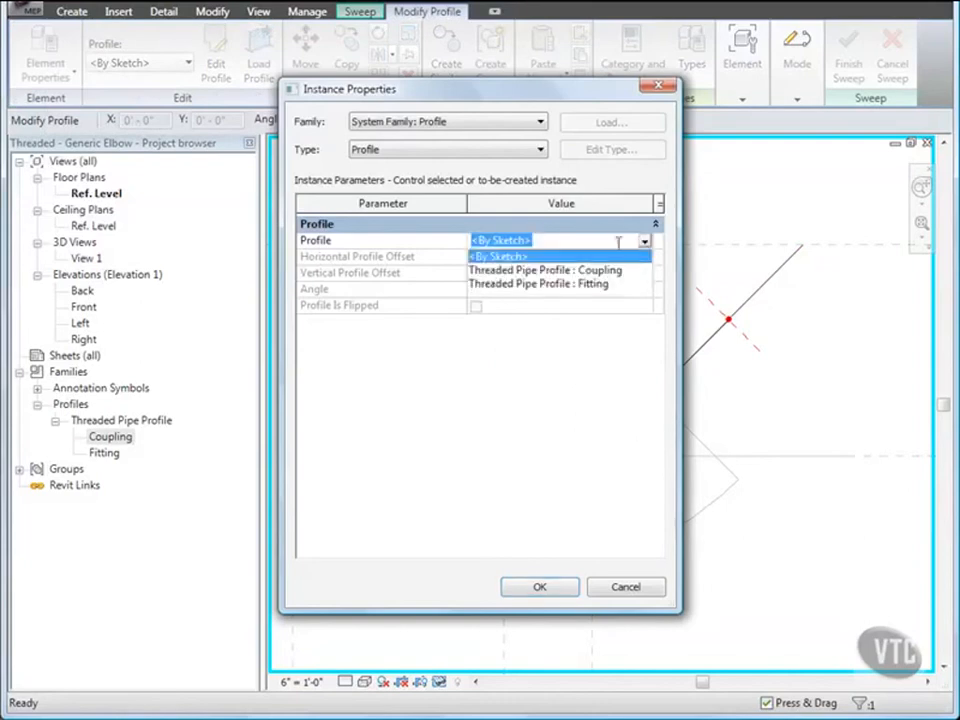
click(582, 266)
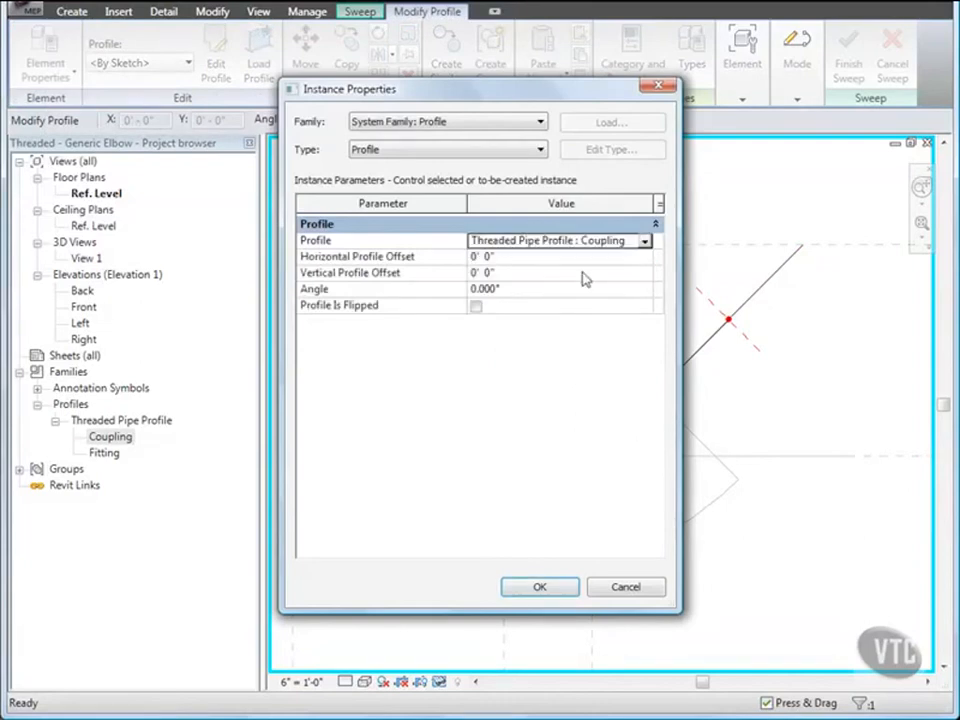
click(540, 587)
click(848, 62)
click(549, 216)
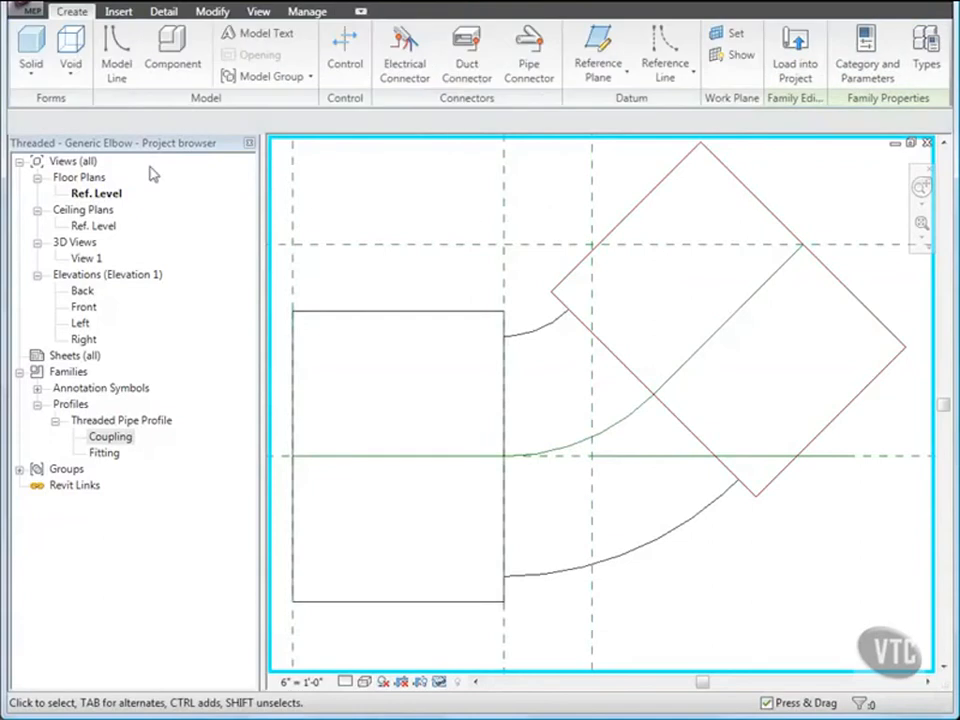
click(20, 10)
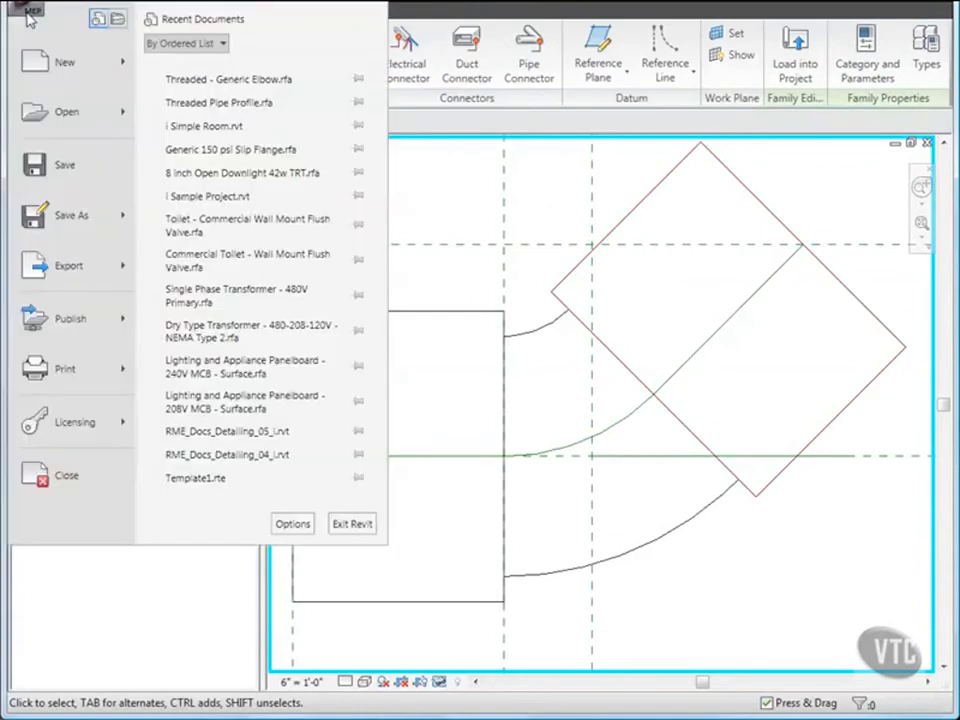
click(60, 176)
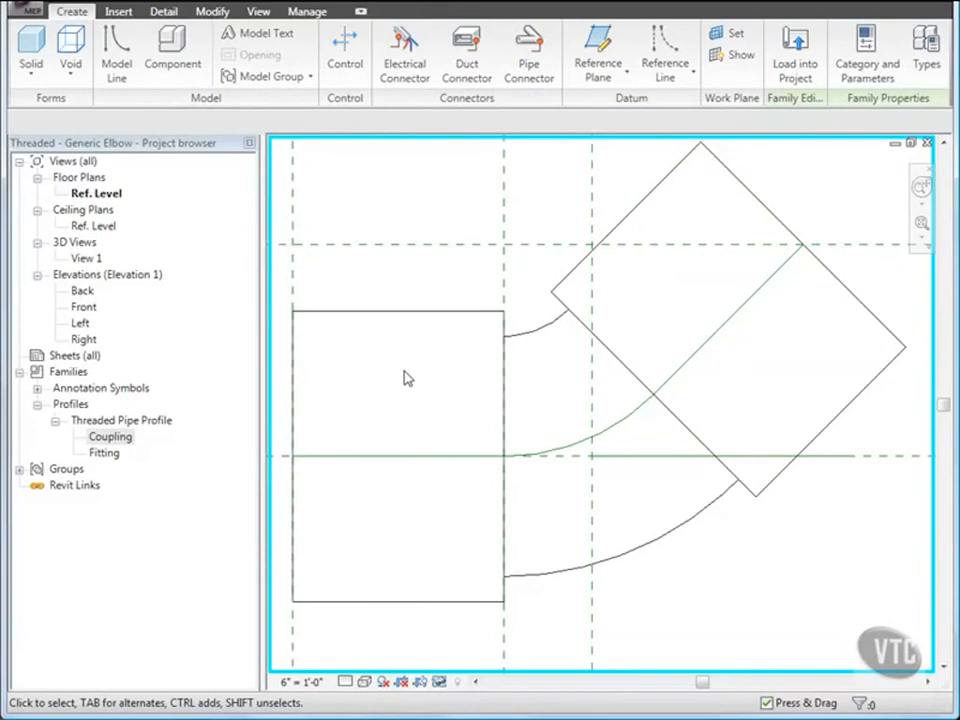
Open the 3D view View 1 and turn off the display of all annotation categories in it.
click(86, 259)
double_click(86, 259)
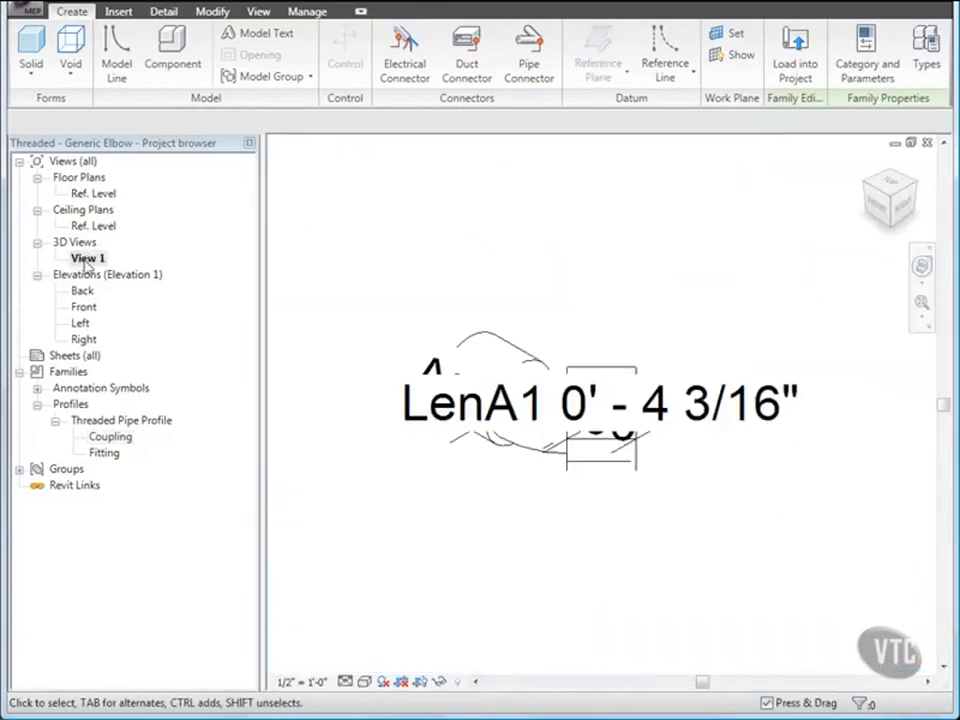
click(259, 12)
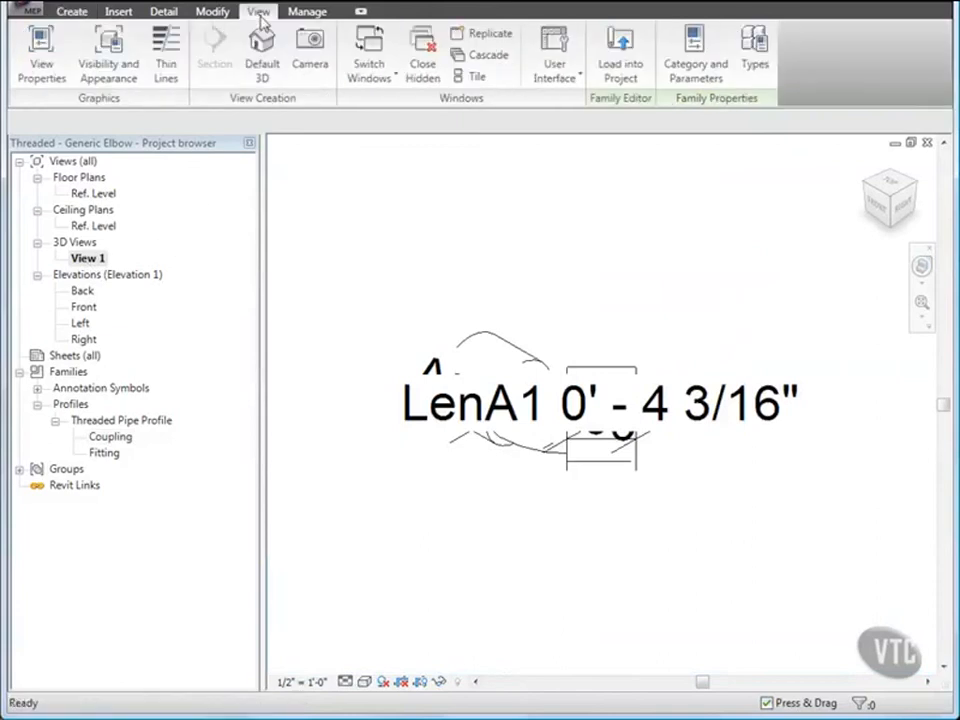
click(117, 52)
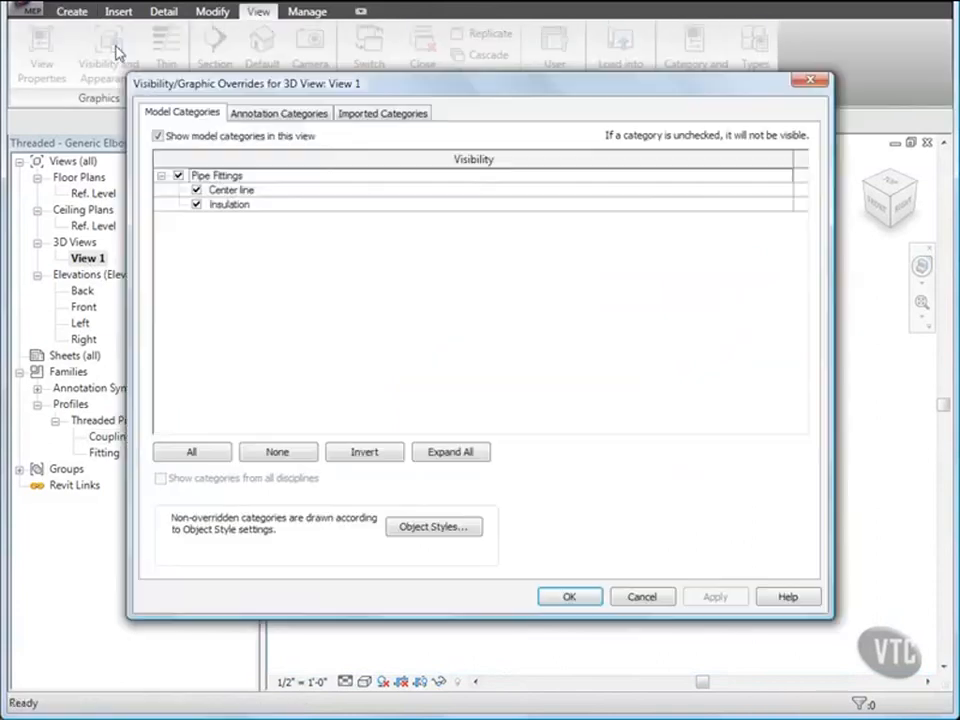
click(282, 115)
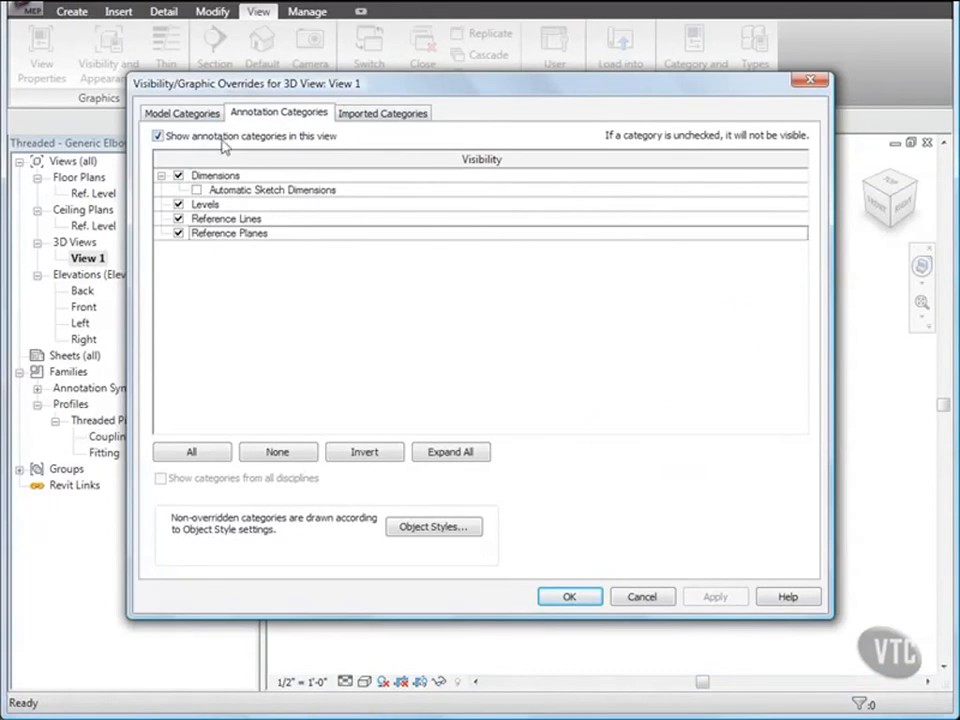
click(157, 136)
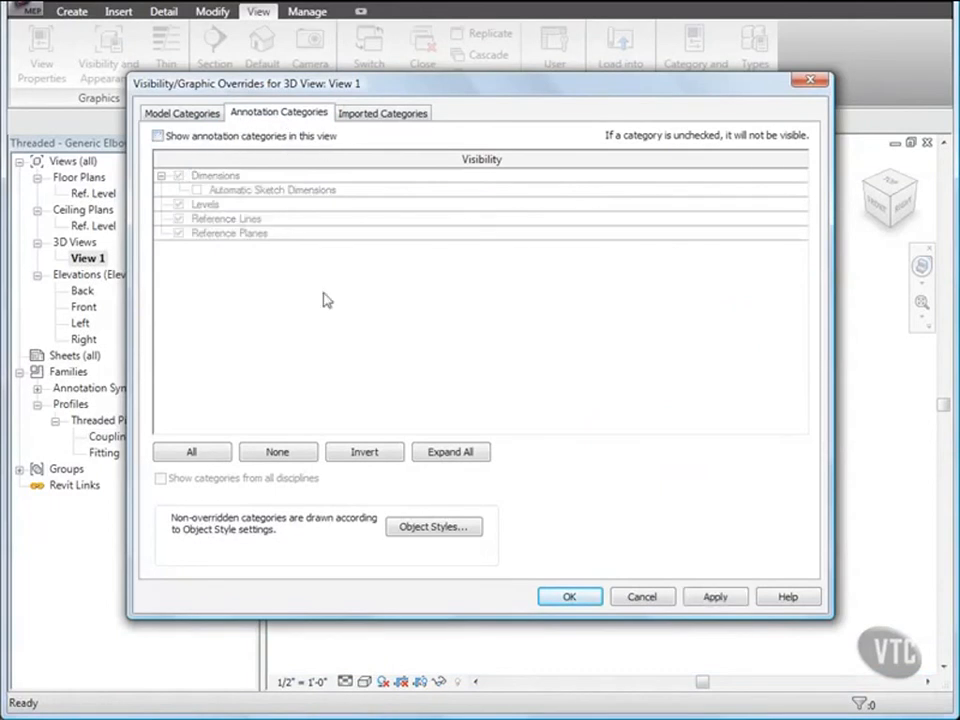
click(569, 597)
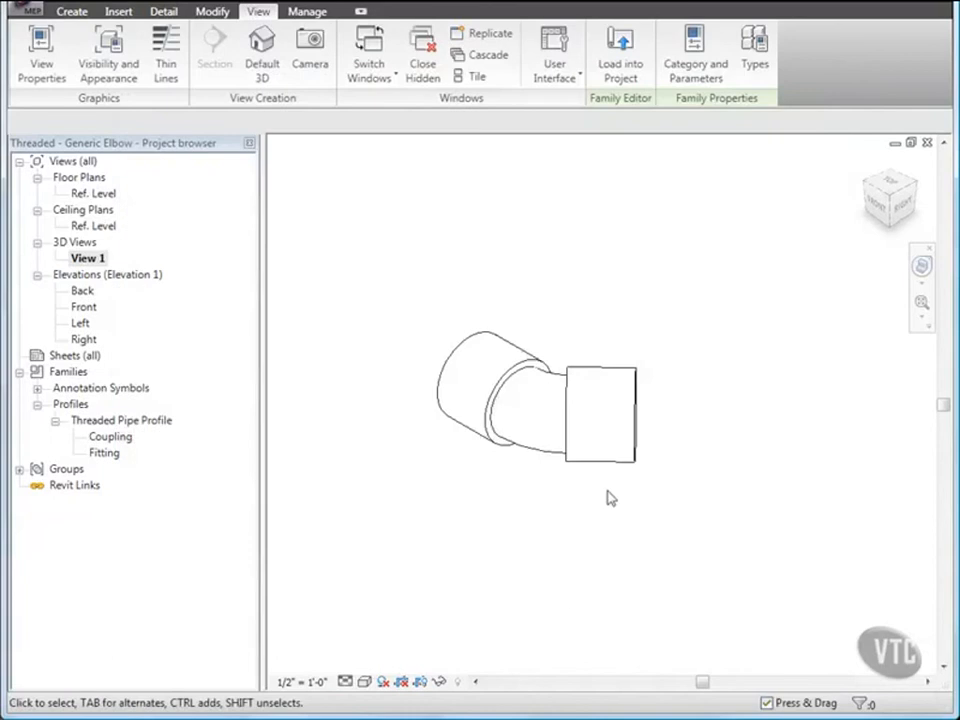
Examine the swept elbow solids in 3D from several corner directions, including from below, and return to the home view.
click(868, 192)
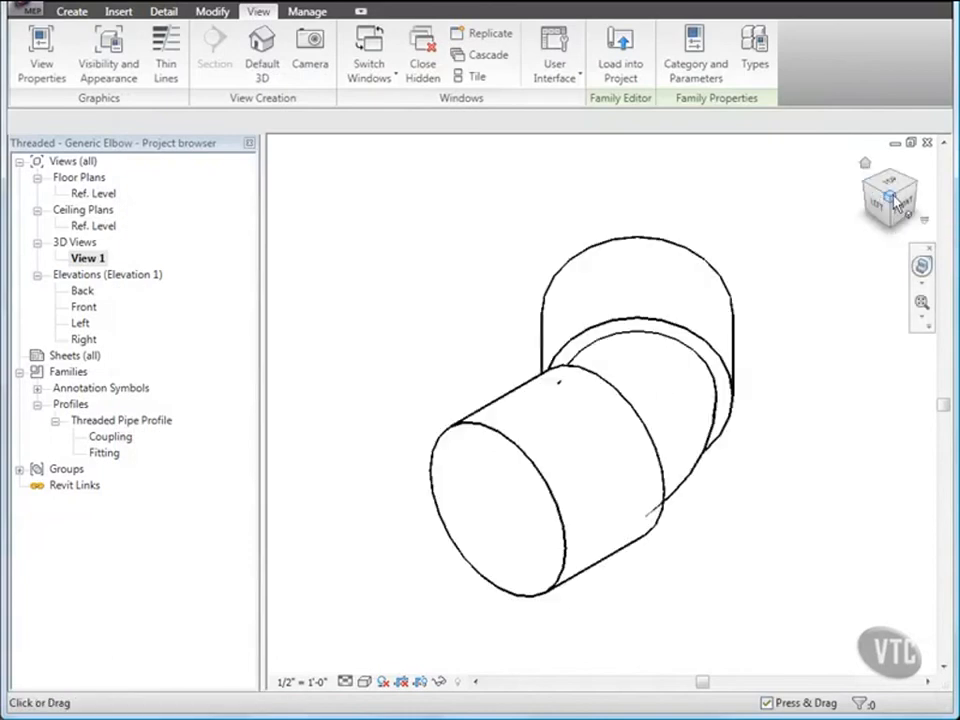
click(912, 190)
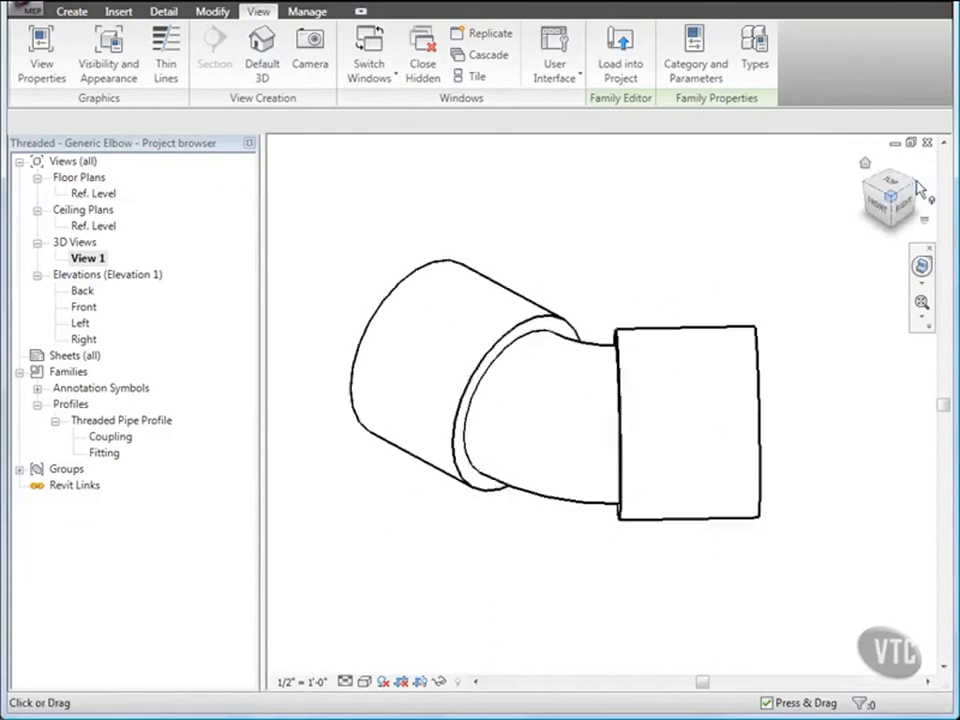
click(915, 189)
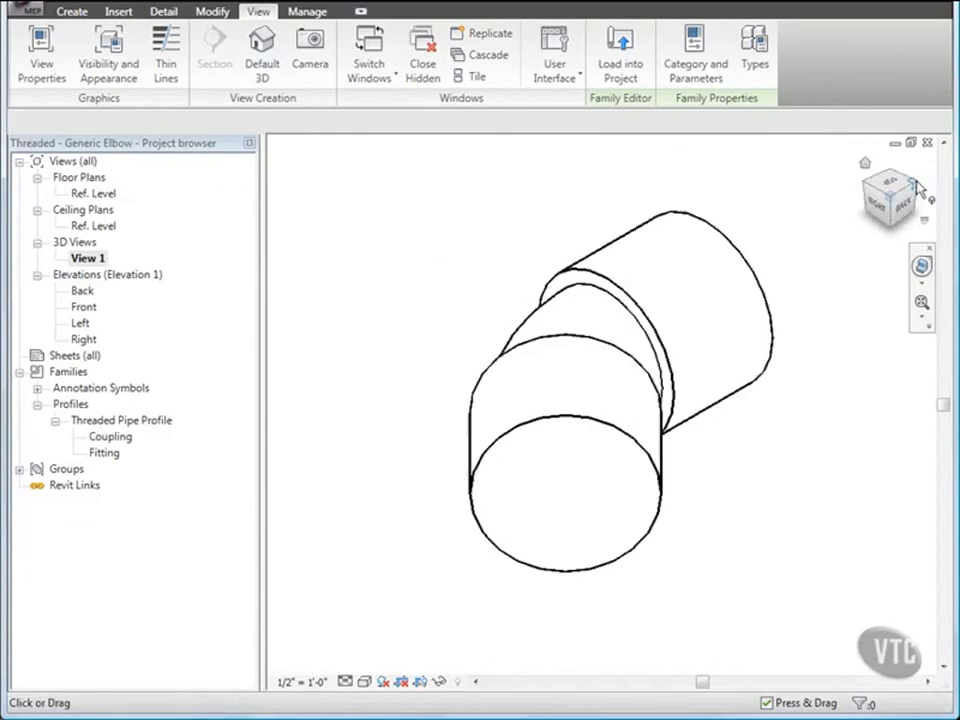
click(917, 190)
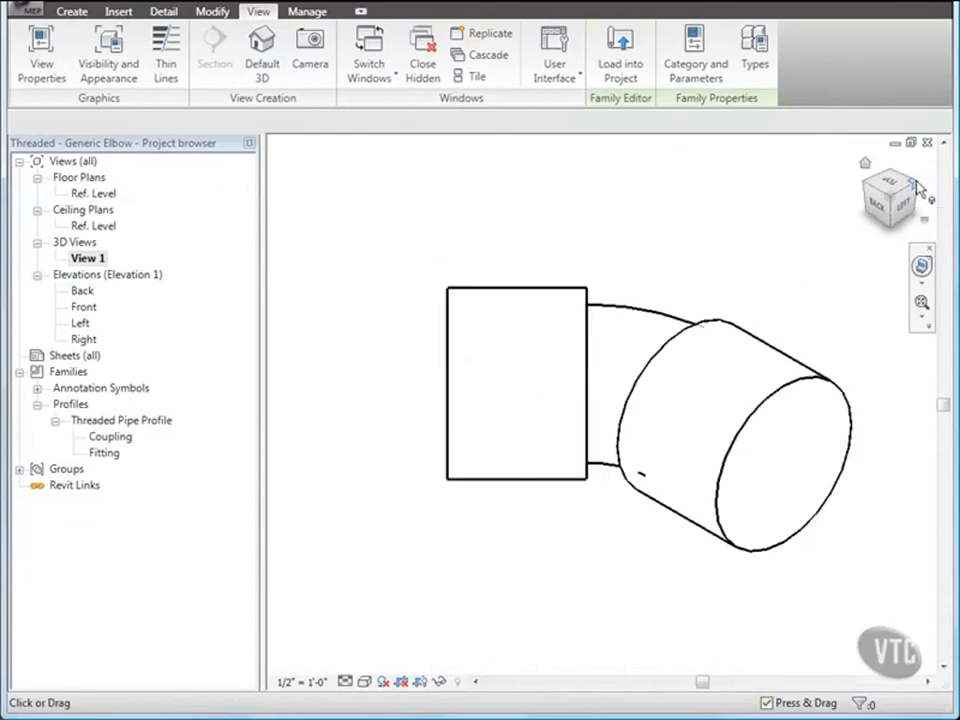
click(919, 191)
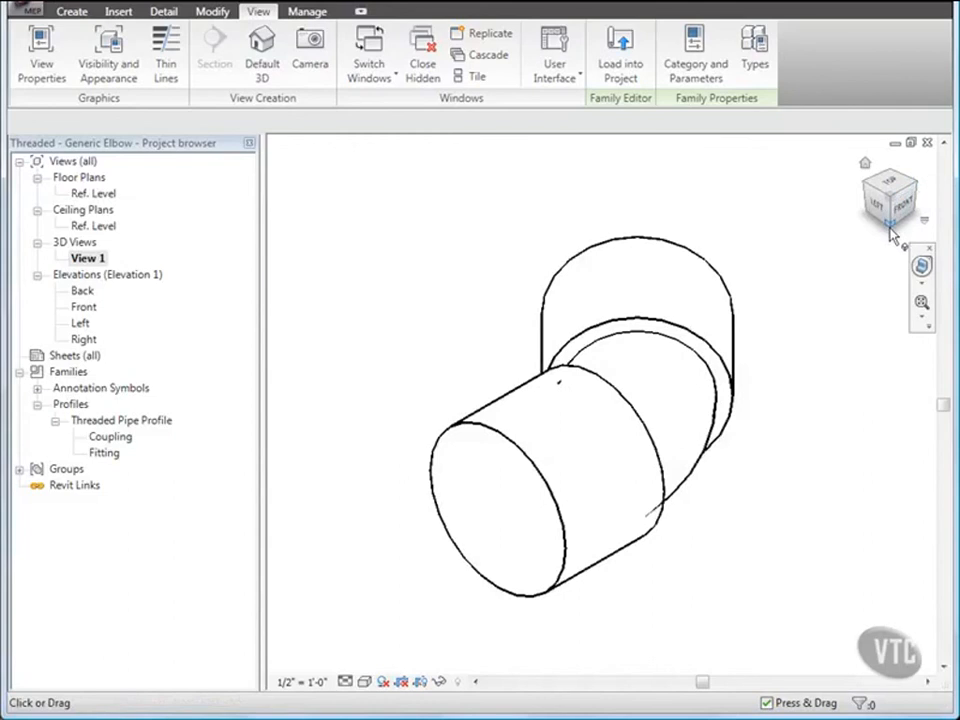
click(892, 230)
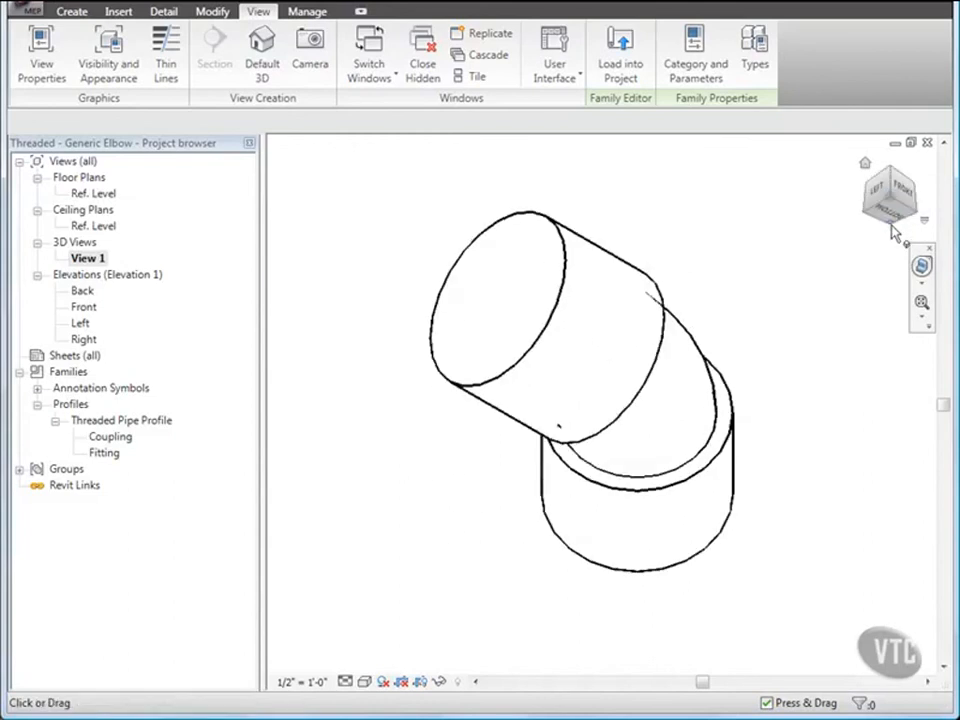
click(893, 231)
click(893, 231)
click(894, 231)
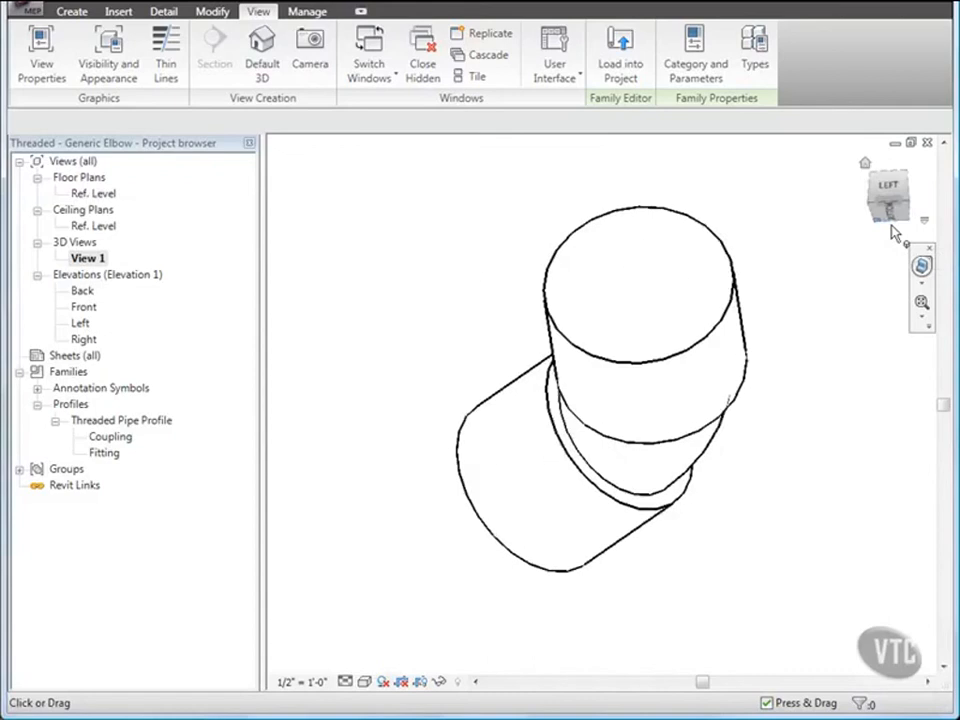
click(866, 166)
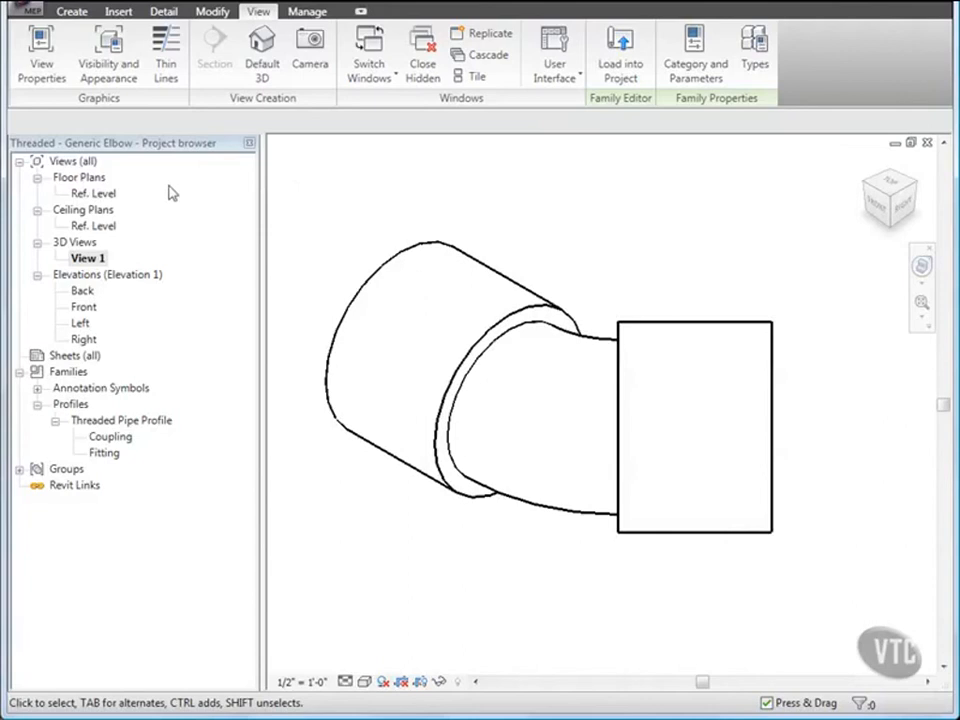
In the Ref. Level floor plan, select everything, filter the selection to only the Other category, and temporarily hide those elements.
double_click(88, 194)
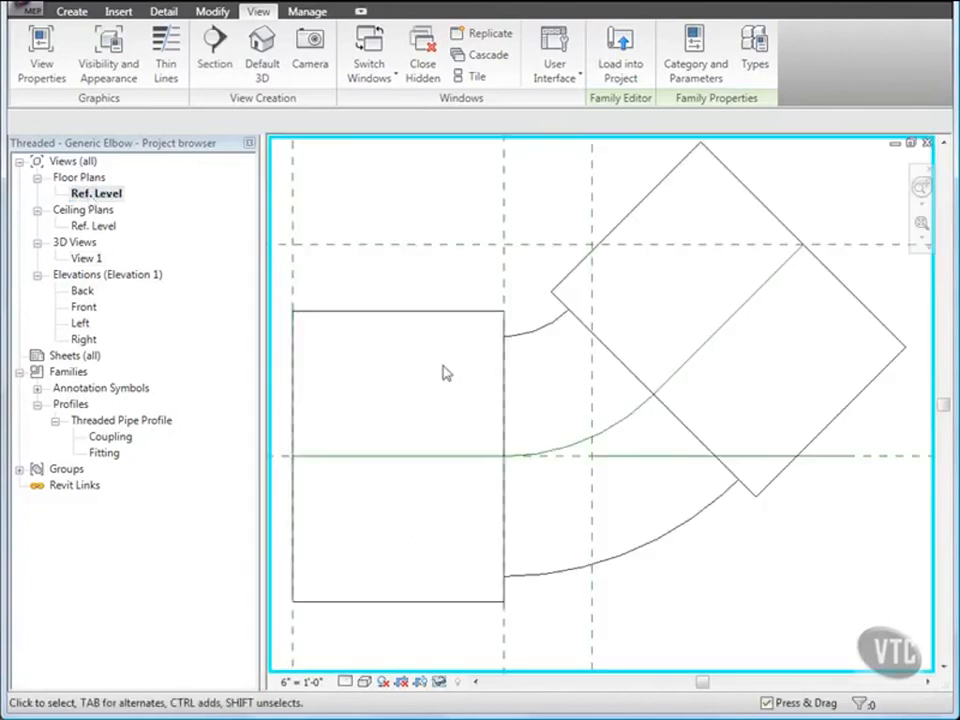
drag(910, 647, 279, 189)
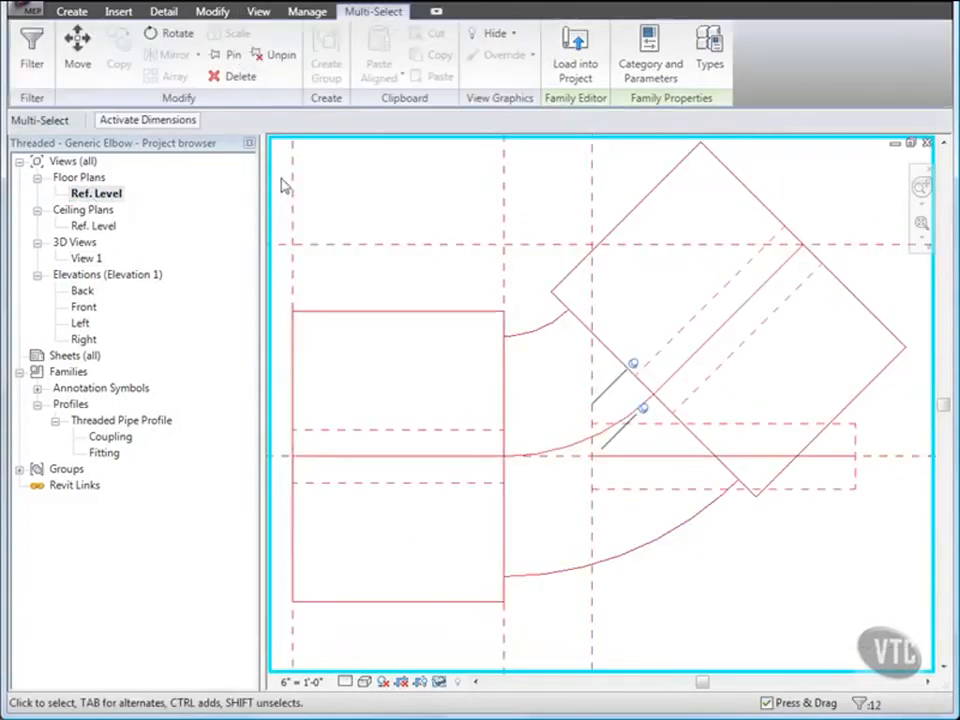
click(30, 55)
click(578, 268)
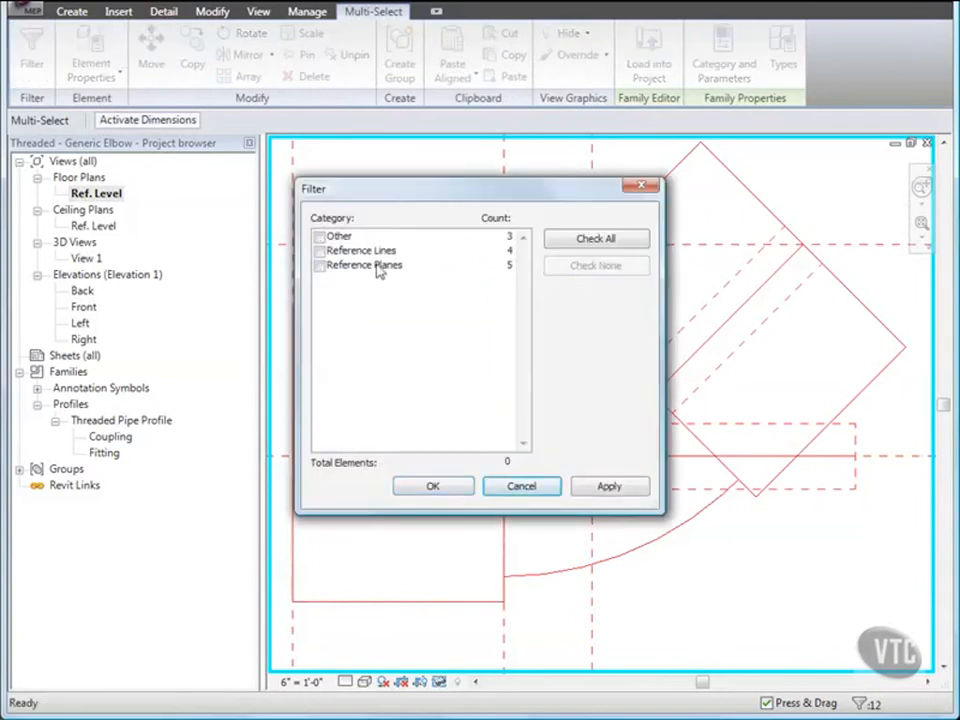
click(319, 237)
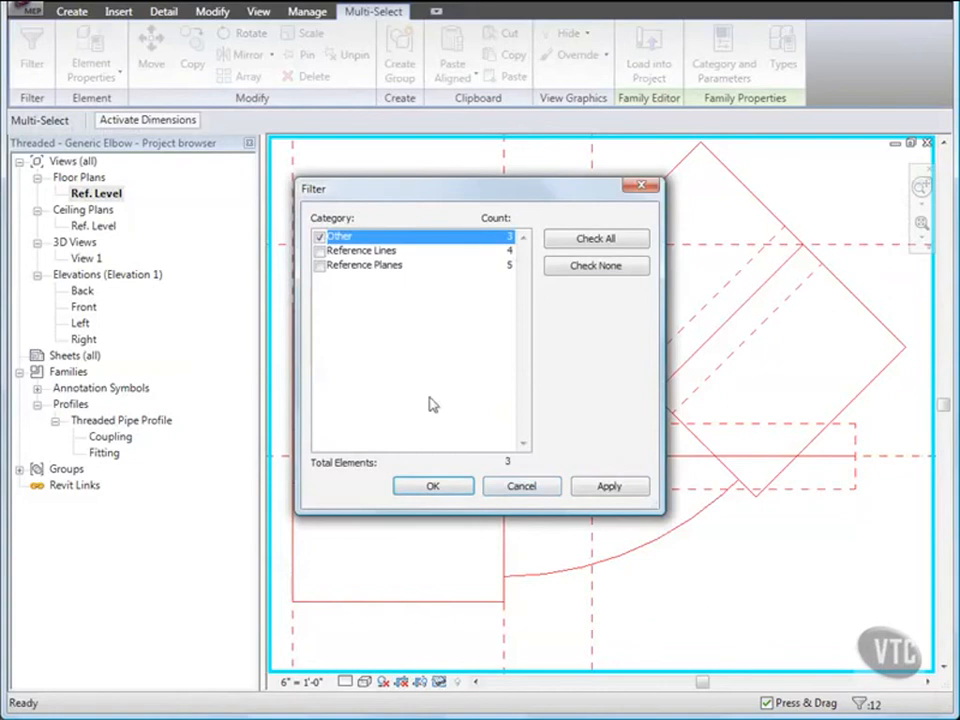
click(430, 487)
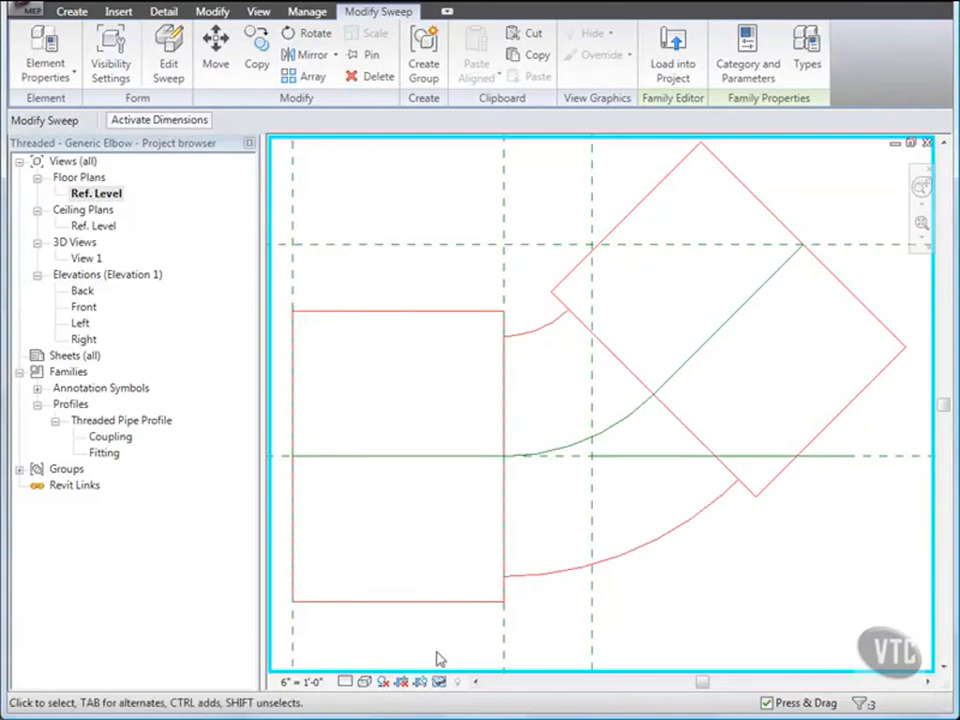
click(440, 682)
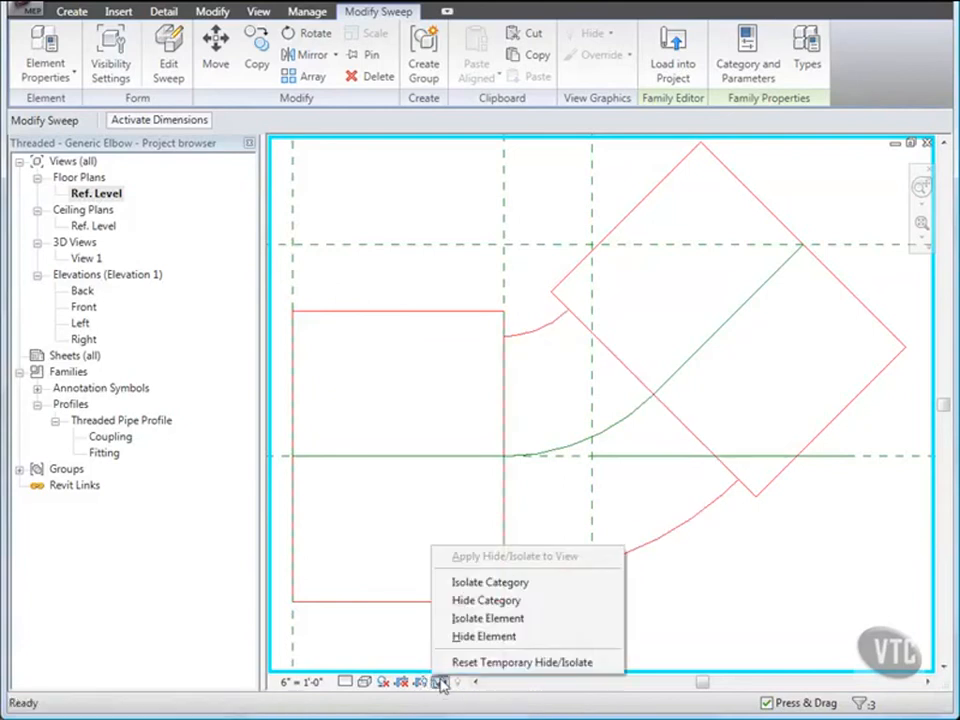
click(475, 636)
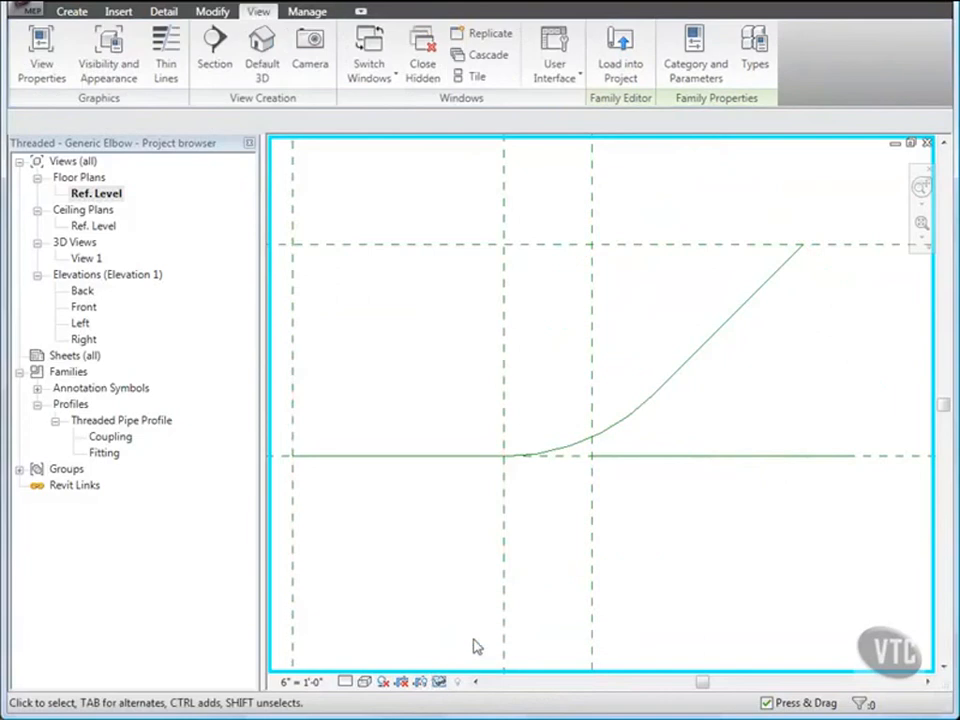
Add model lines by picking the horizontal reference line and the adjoining reference arc, locking both to their references.
click(72, 12)
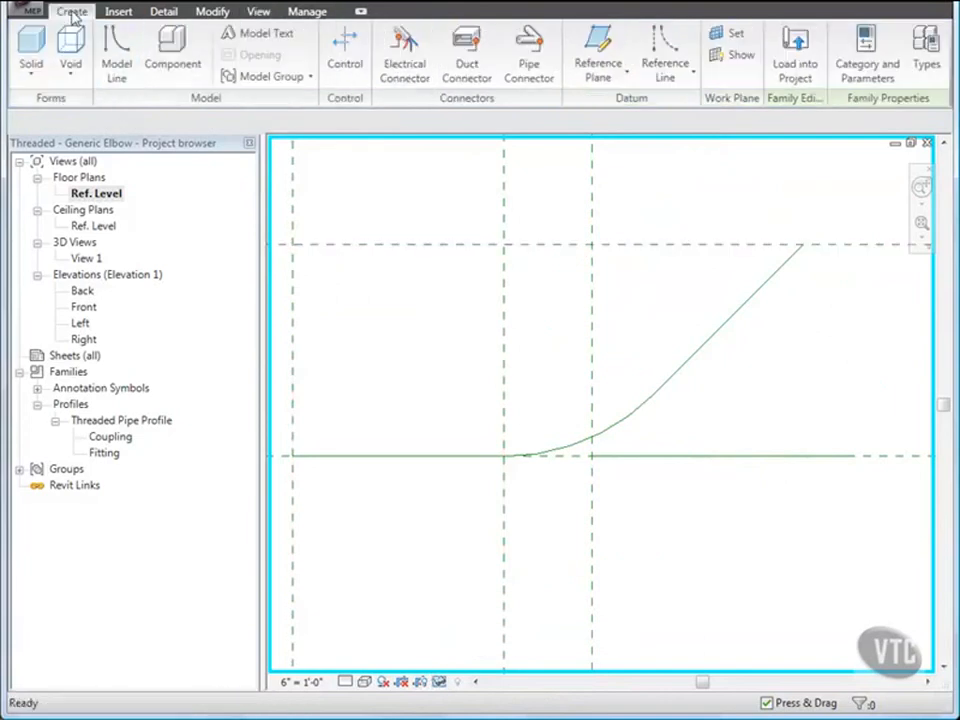
click(116, 58)
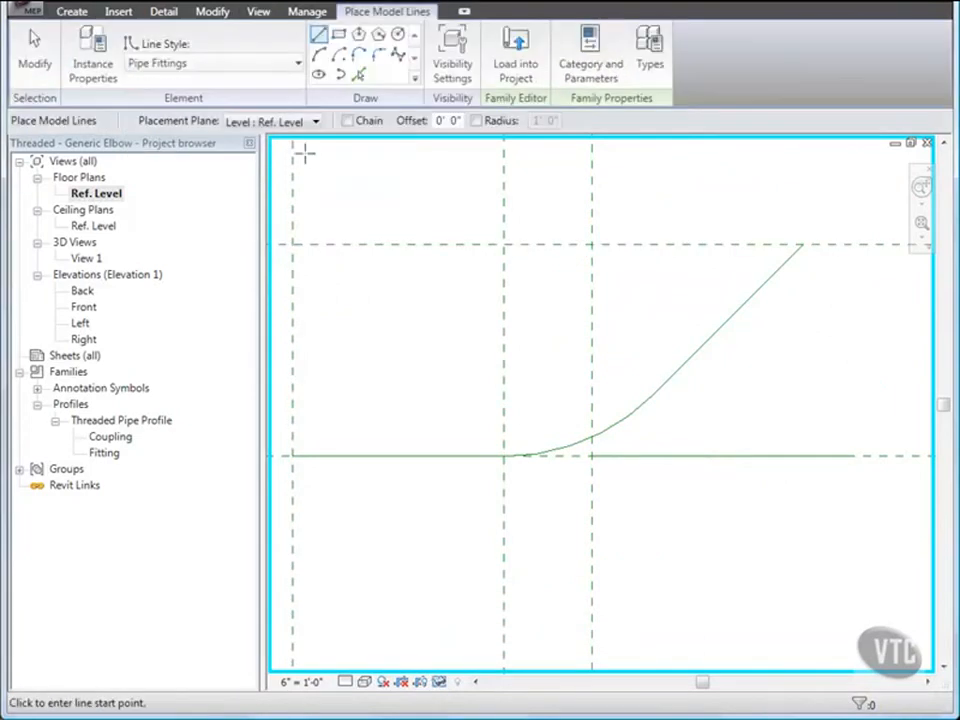
click(359, 75)
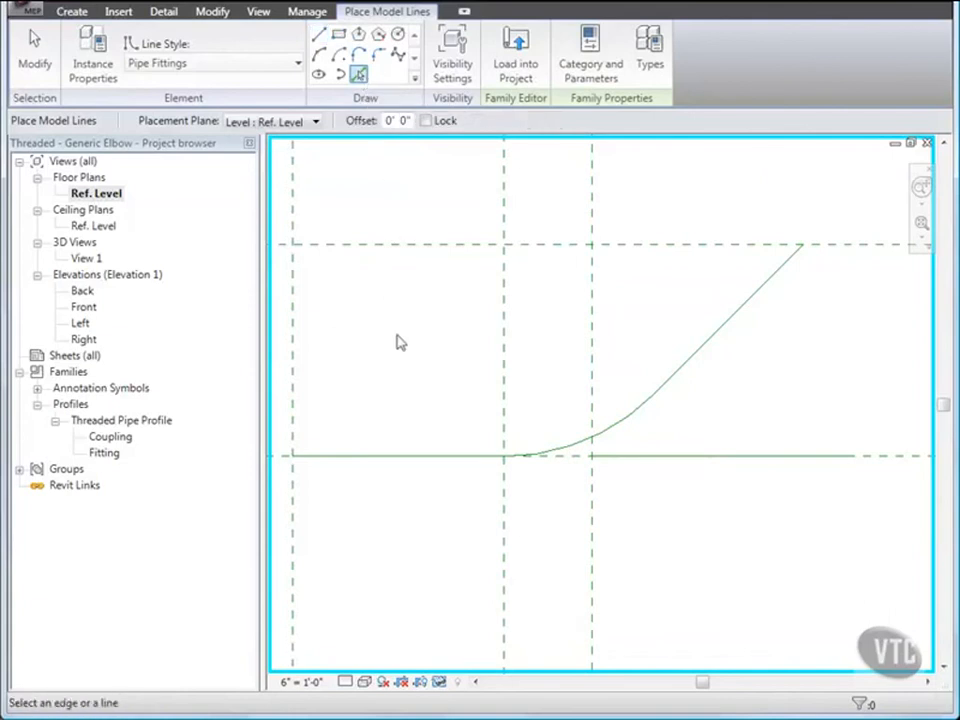
click(389, 456)
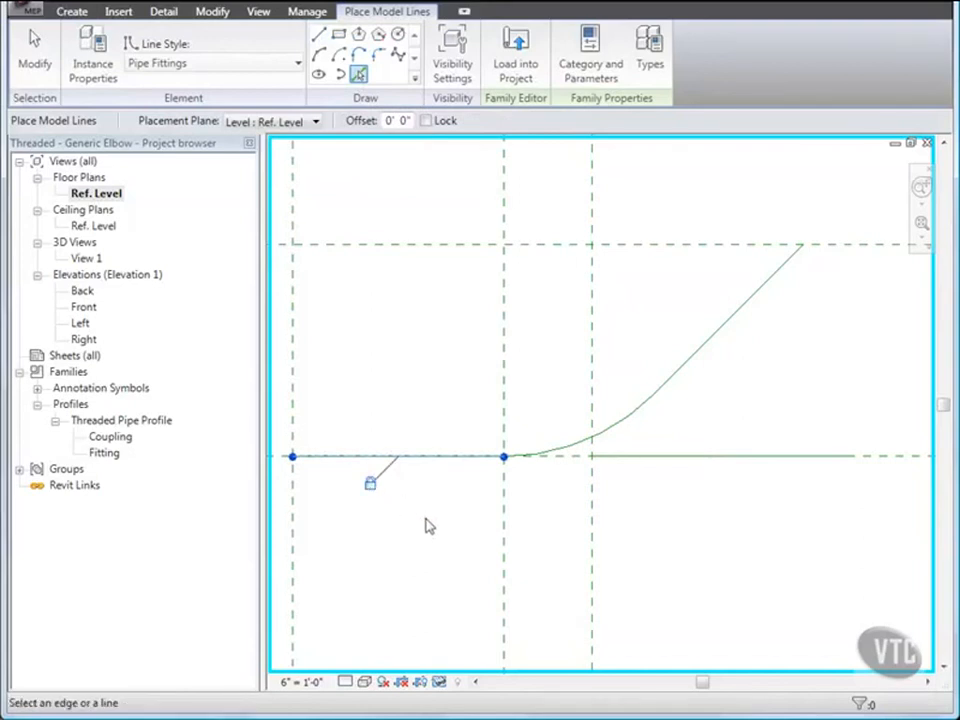
click(576, 447)
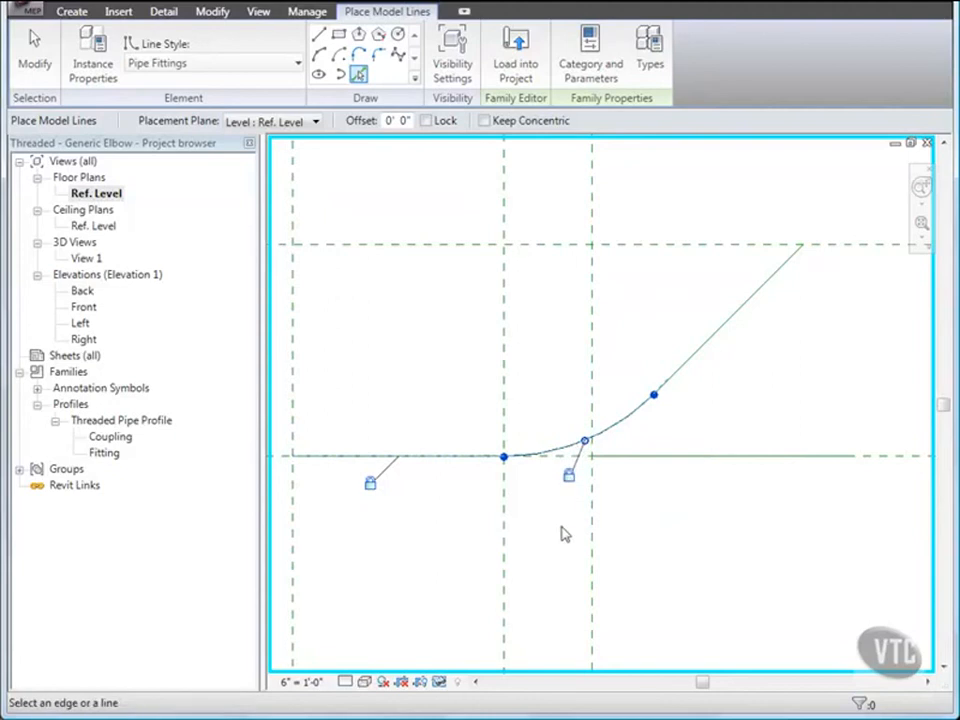
click(34, 55)
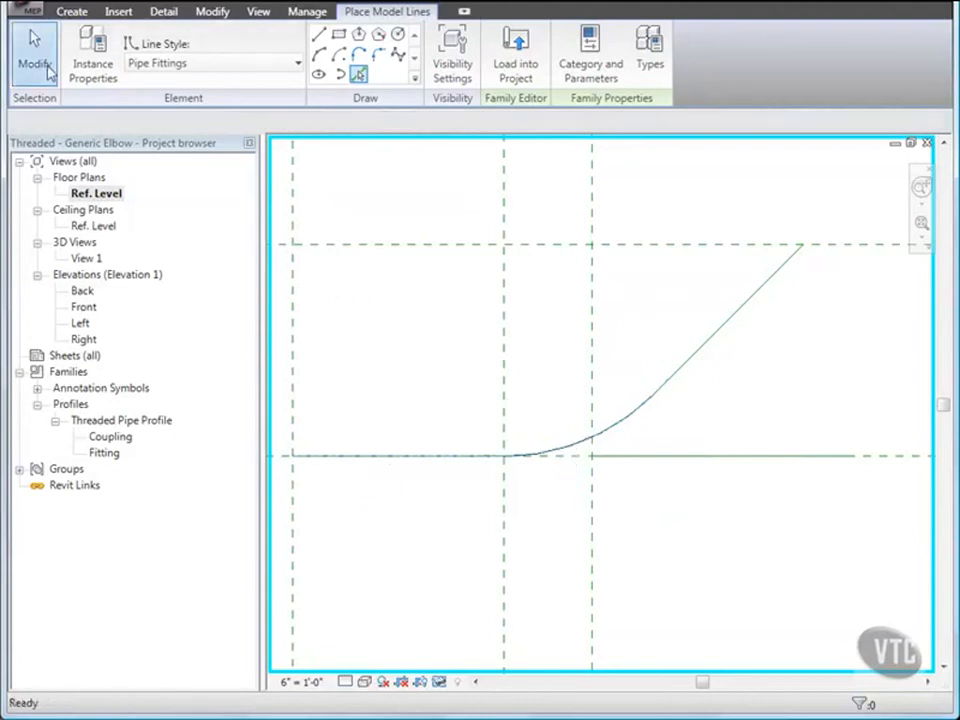
Make the temporary angle dimension of the model arc permanent.
click(579, 451)
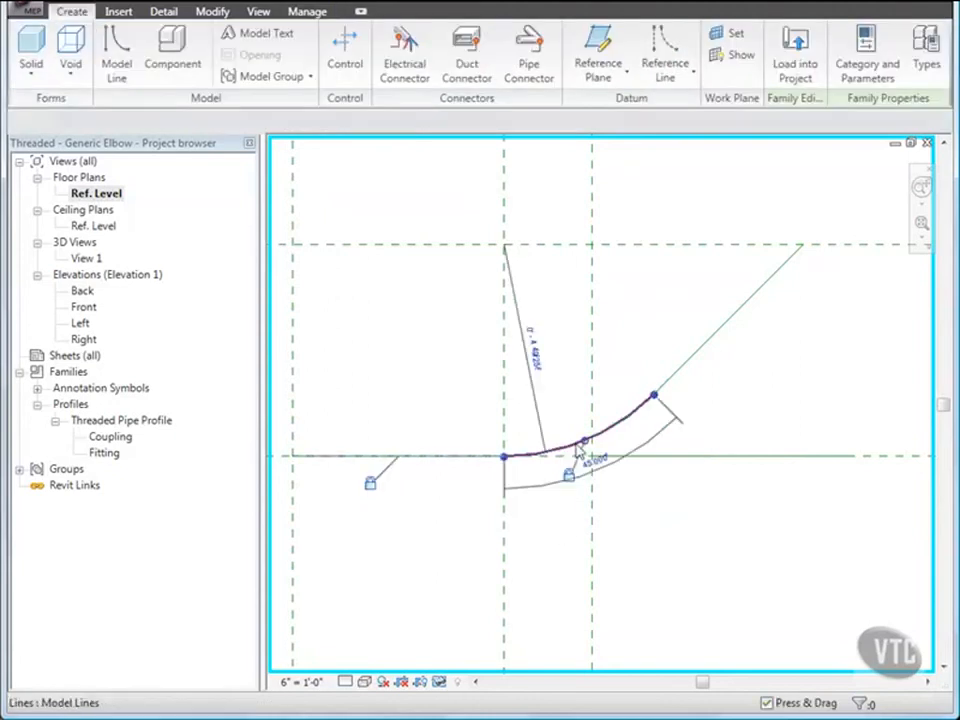
scroll(579, 451, down, 5)
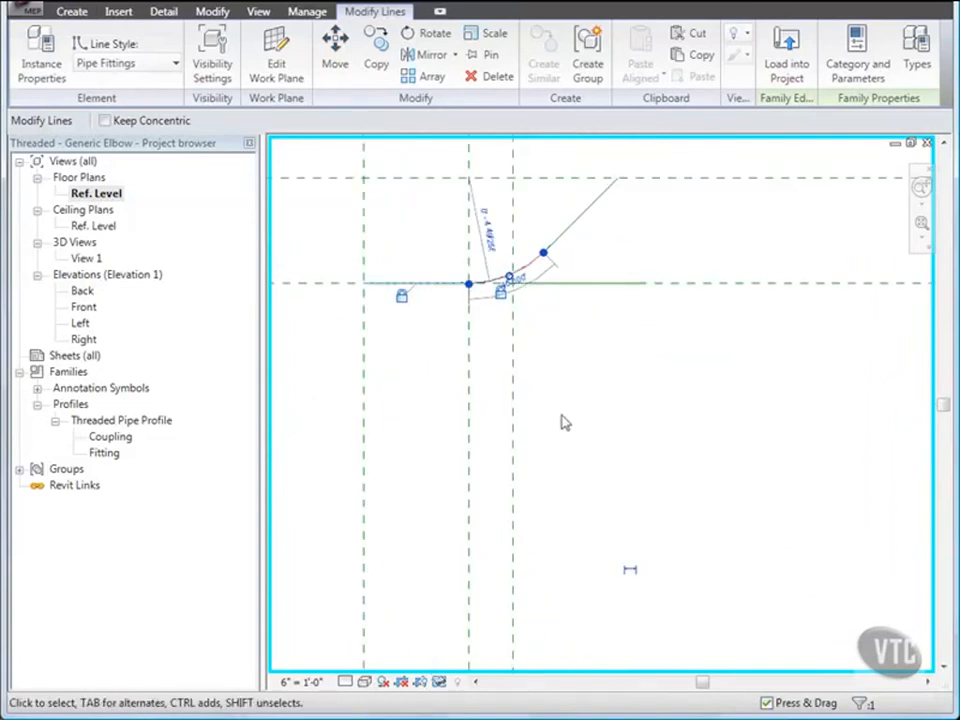
click(629, 569)
scroll(516, 471, up, 2)
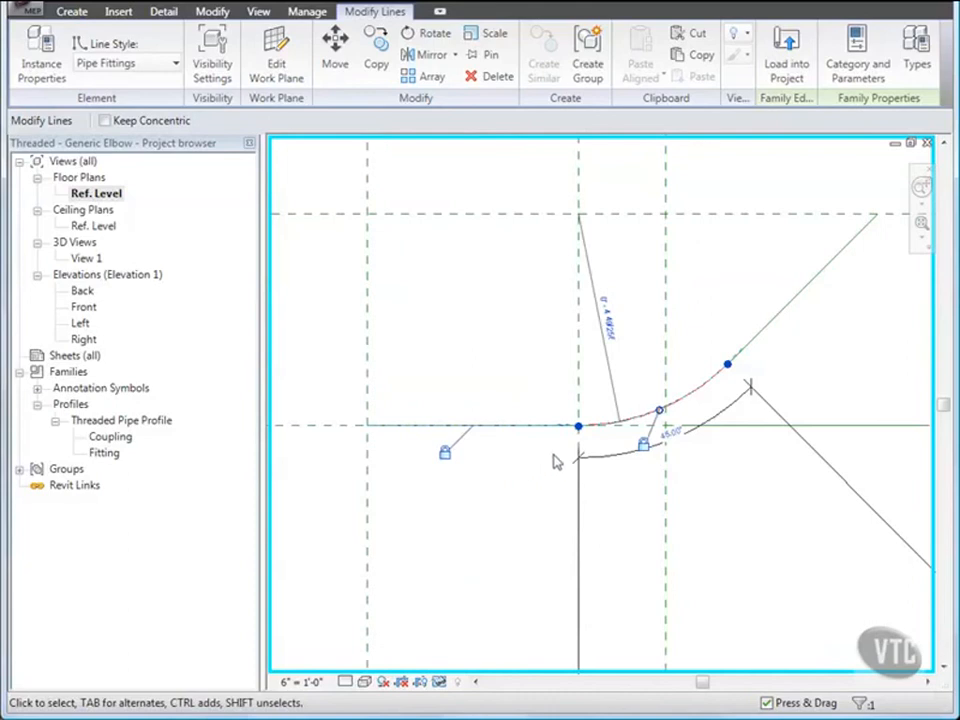
Label the arc's new angle dimension with the Ang parameter and move it farther below the arc.
click(619, 465)
click(619, 465)
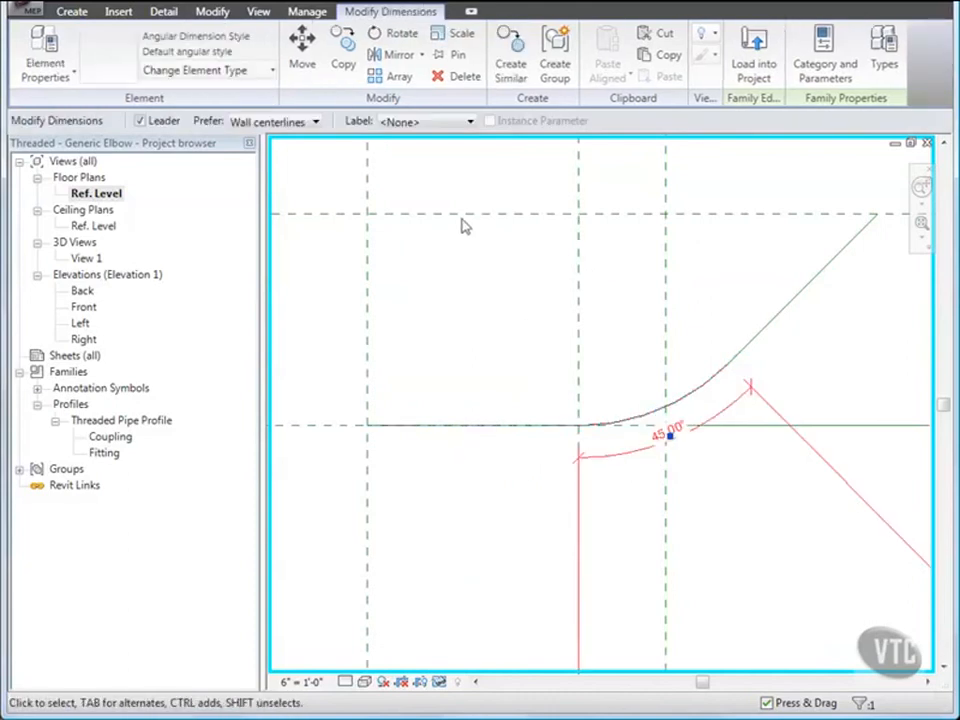
click(440, 122)
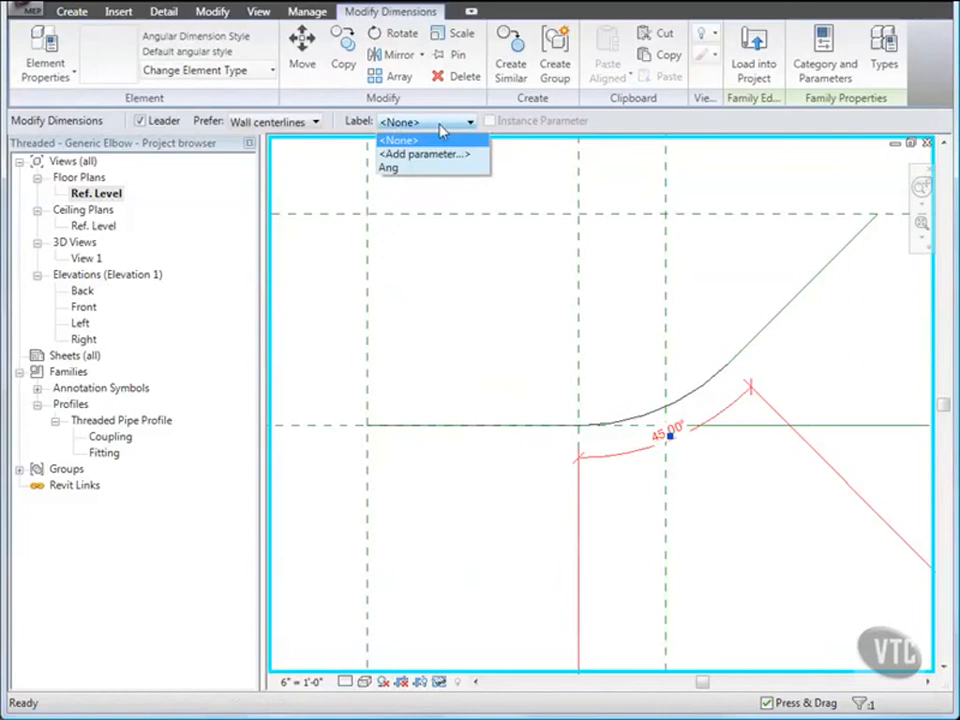
click(397, 169)
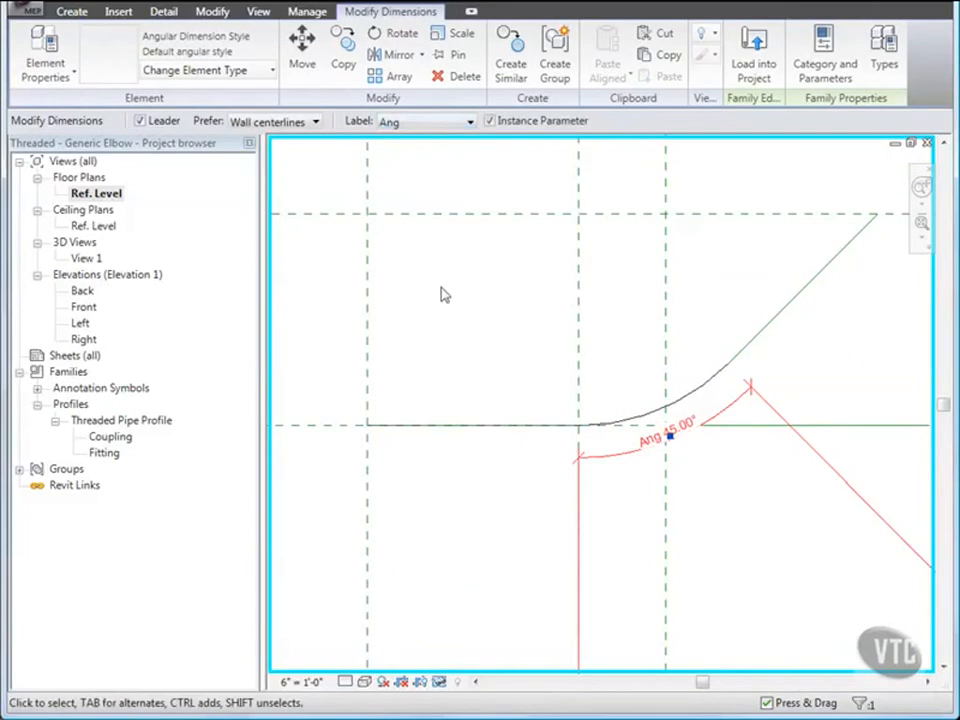
drag(613, 455, 645, 549)
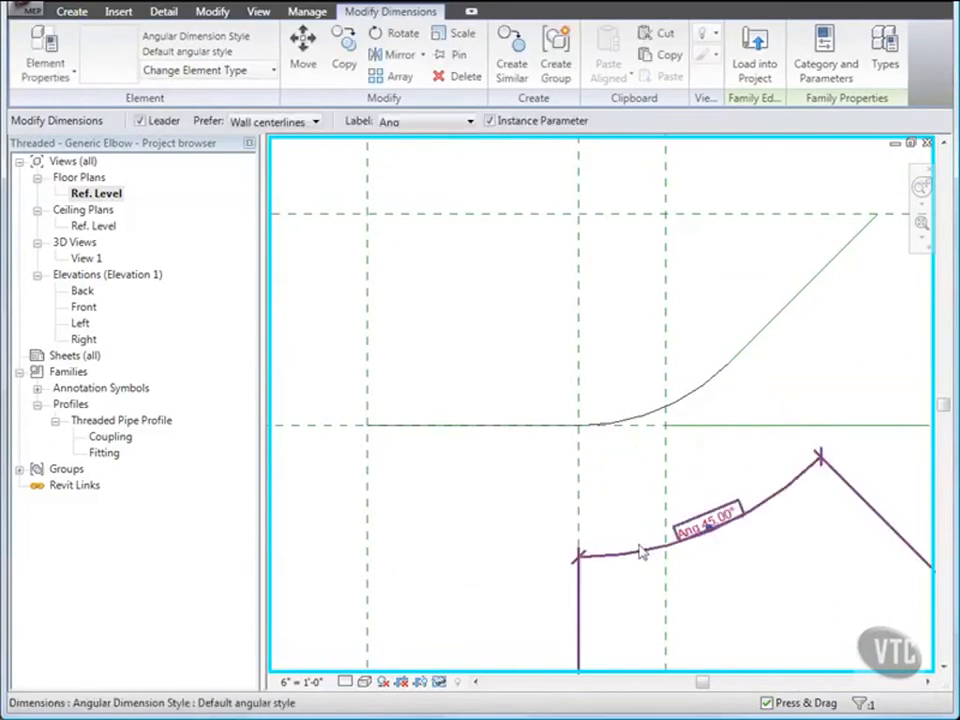
click(634, 537)
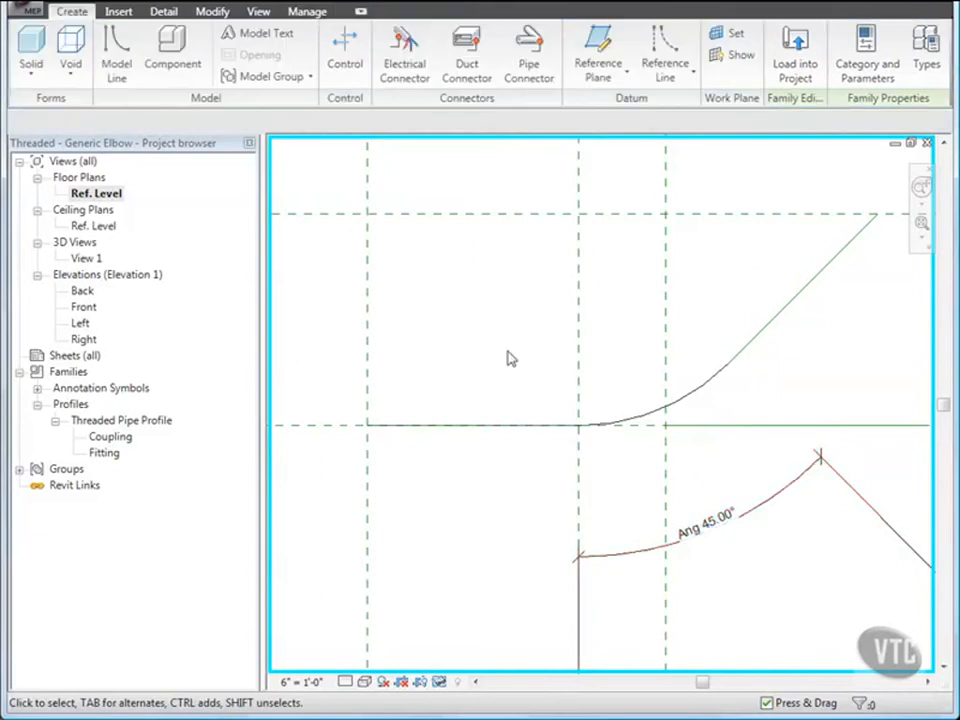
Add a model line by picking the angled reference line beyond the arc.
scroll(510, 355, down, 1)
middle_drag(510, 349, 483, 382)
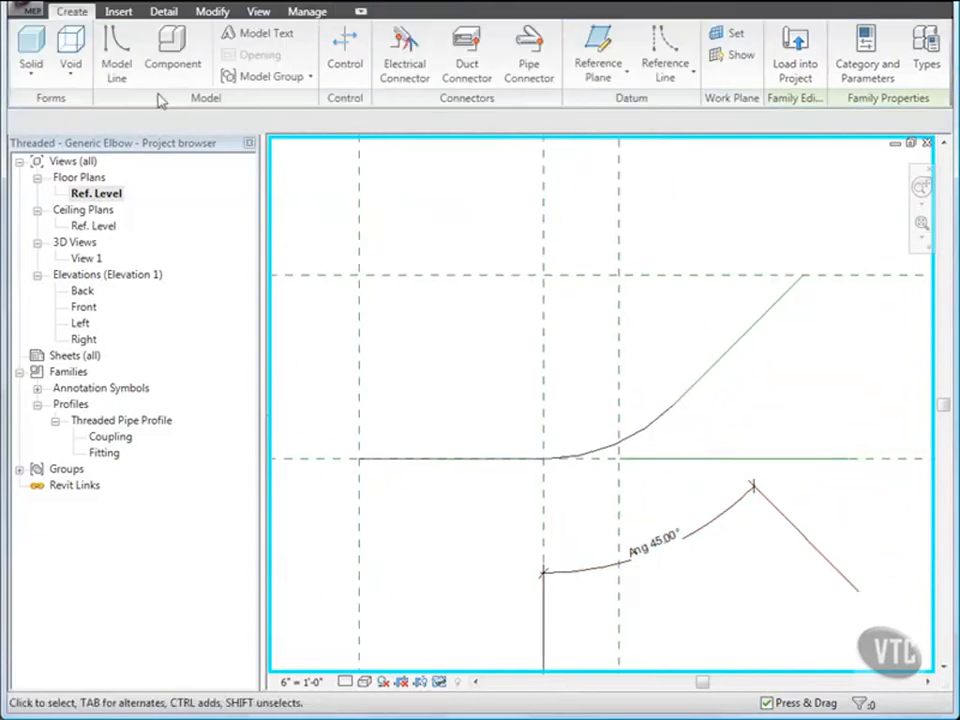
click(120, 62)
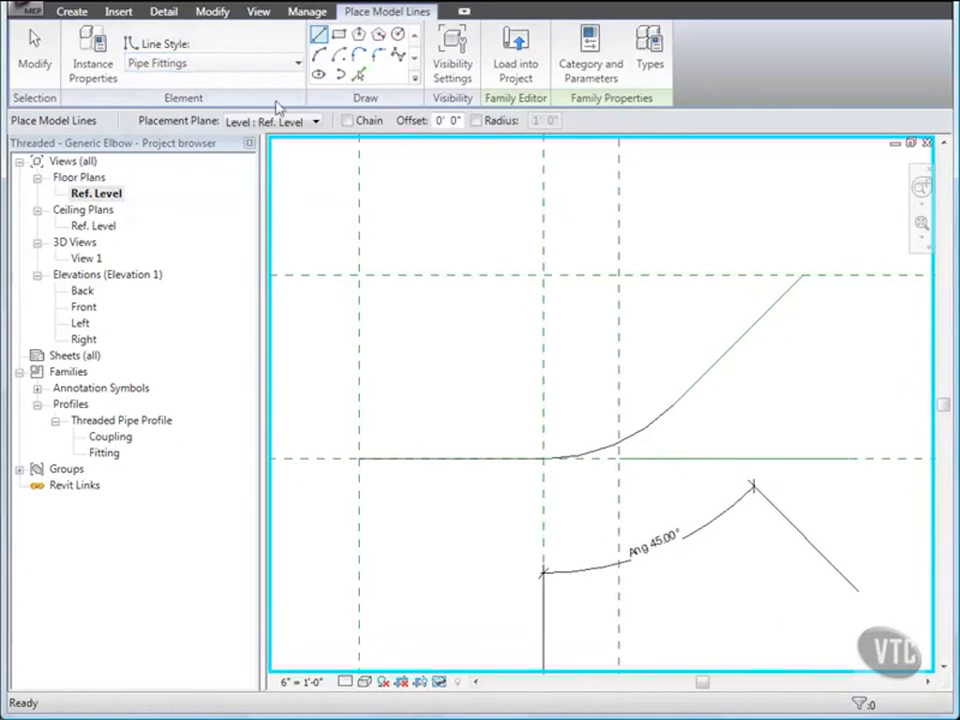
click(358, 74)
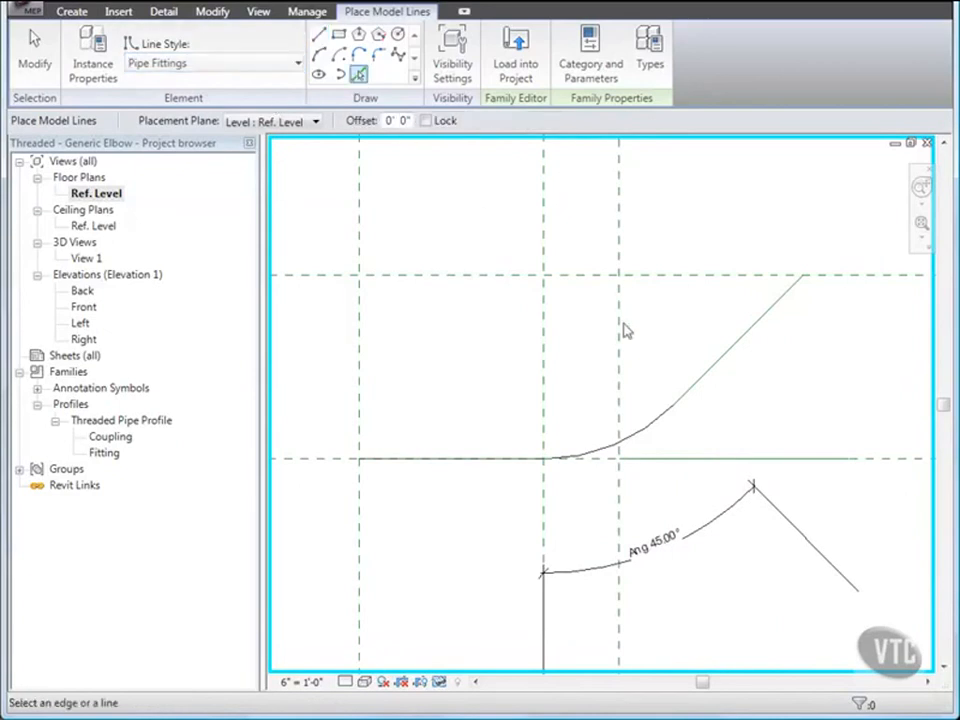
click(705, 372)
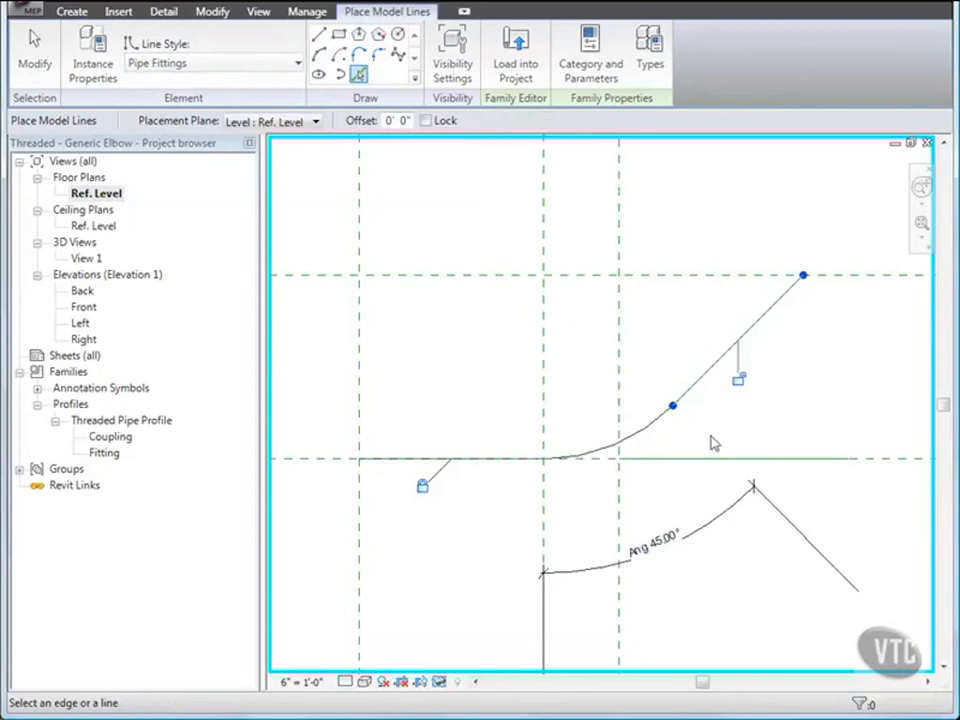
click(35, 65)
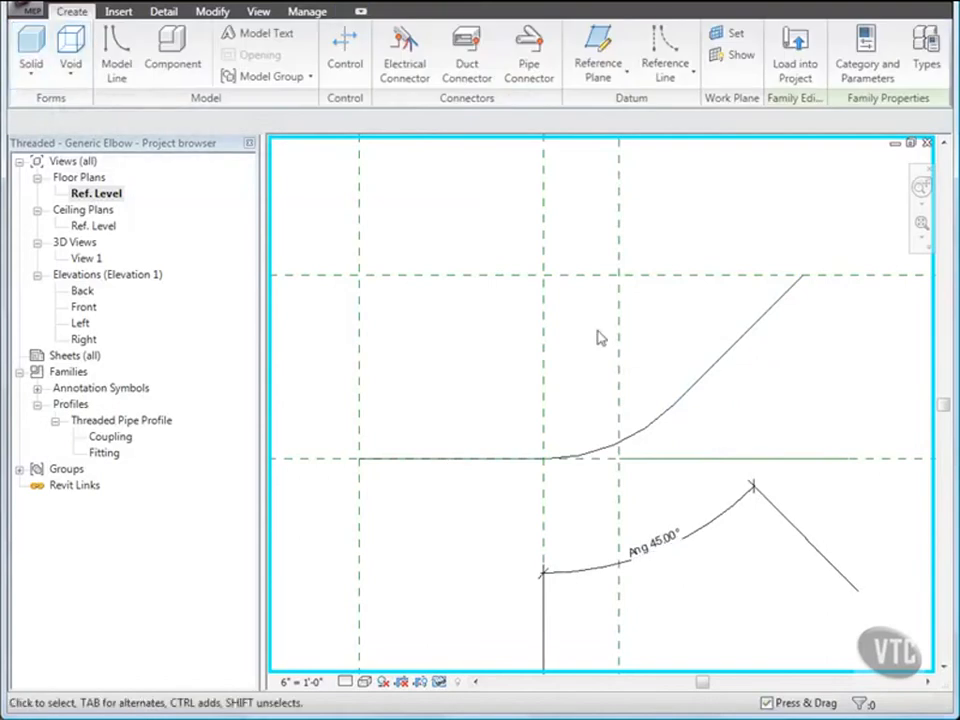
Make the angled model line's temporary length dimension permanent and label it with the LenA1 parameter.
click(722, 367)
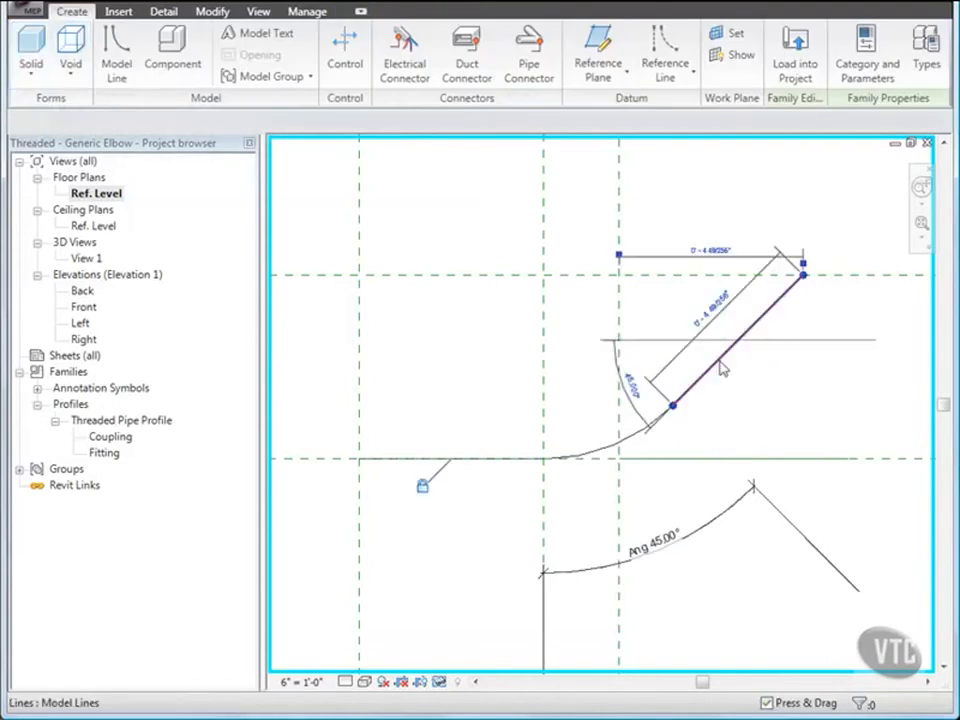
scroll(640, 378, down, 3)
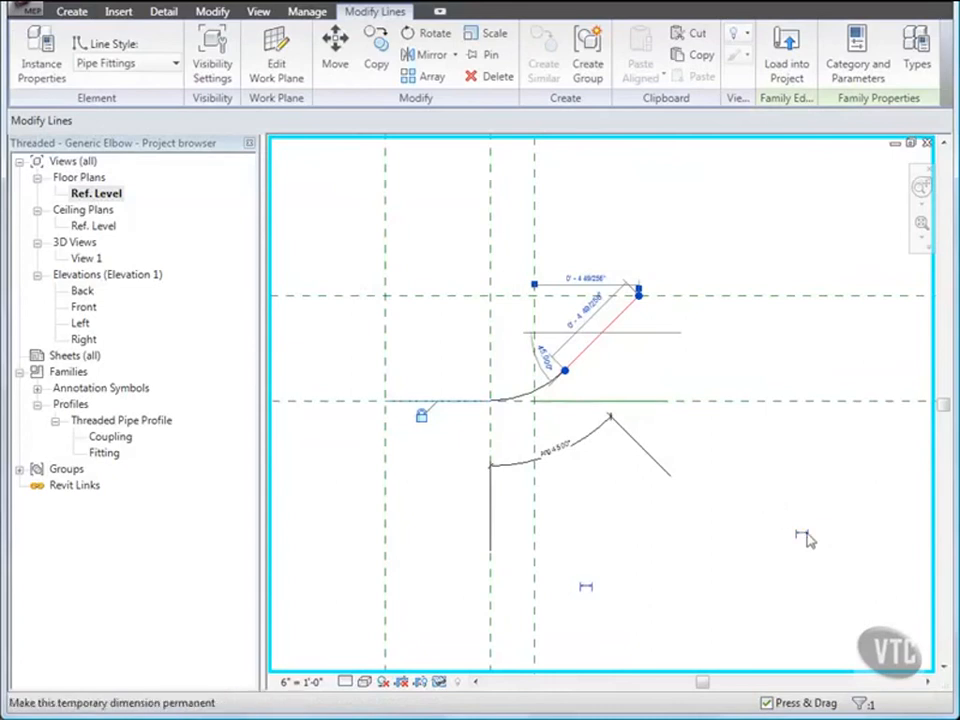
scroll(650, 390, up, 4)
middle_drag(624, 356, 793, 439)
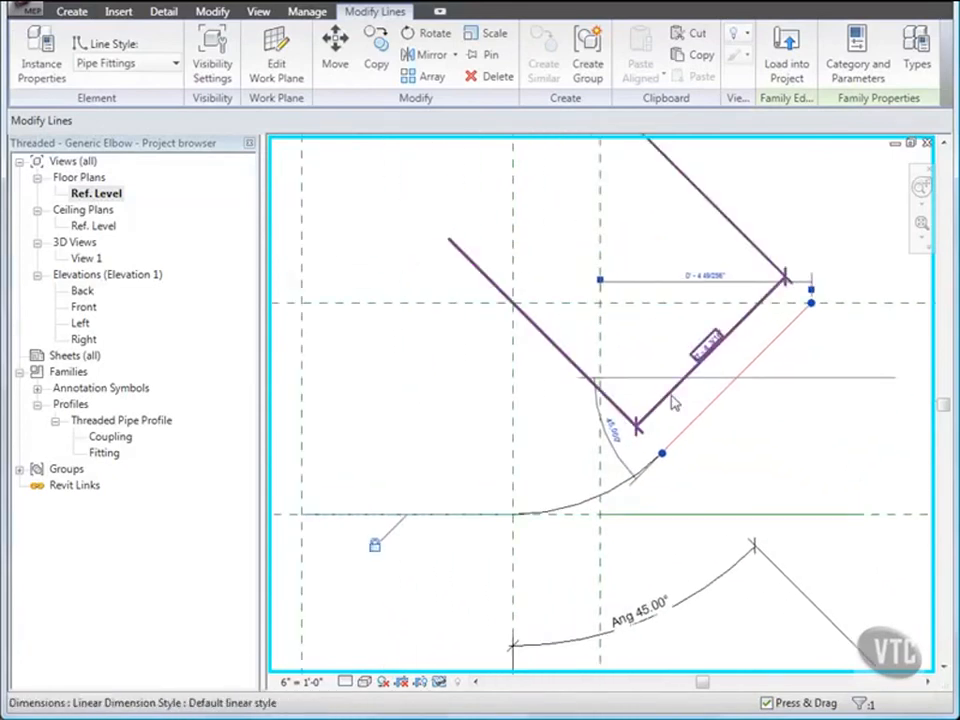
click(673, 402)
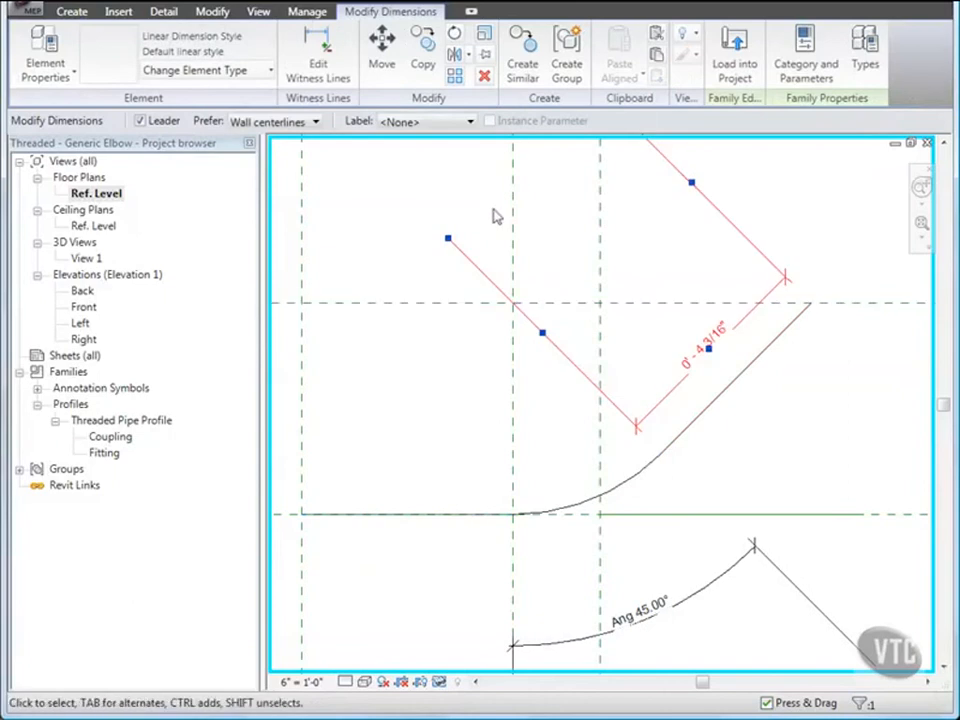
click(469, 121)
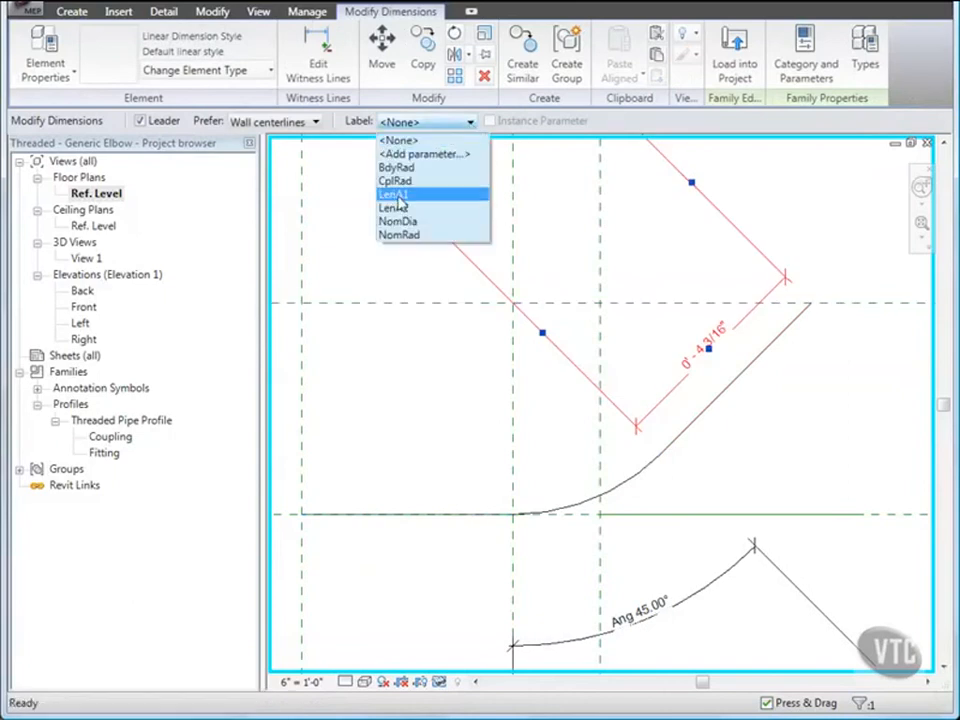
click(402, 198)
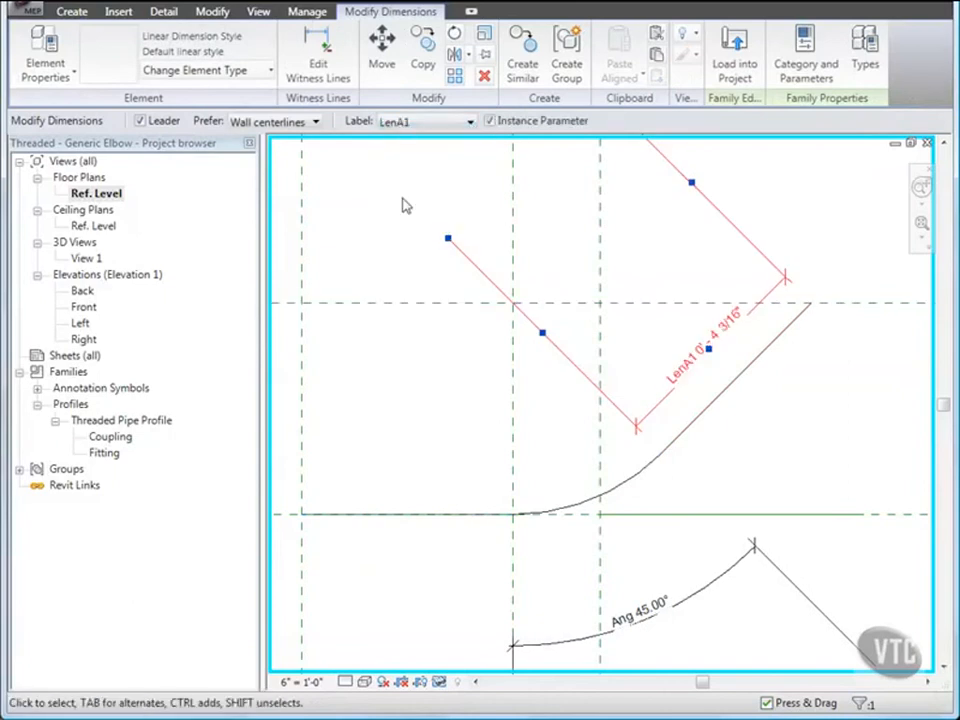
Place an angular dimension between the angled model line and the Center (Front/Back) reference plane.
click(163, 11)
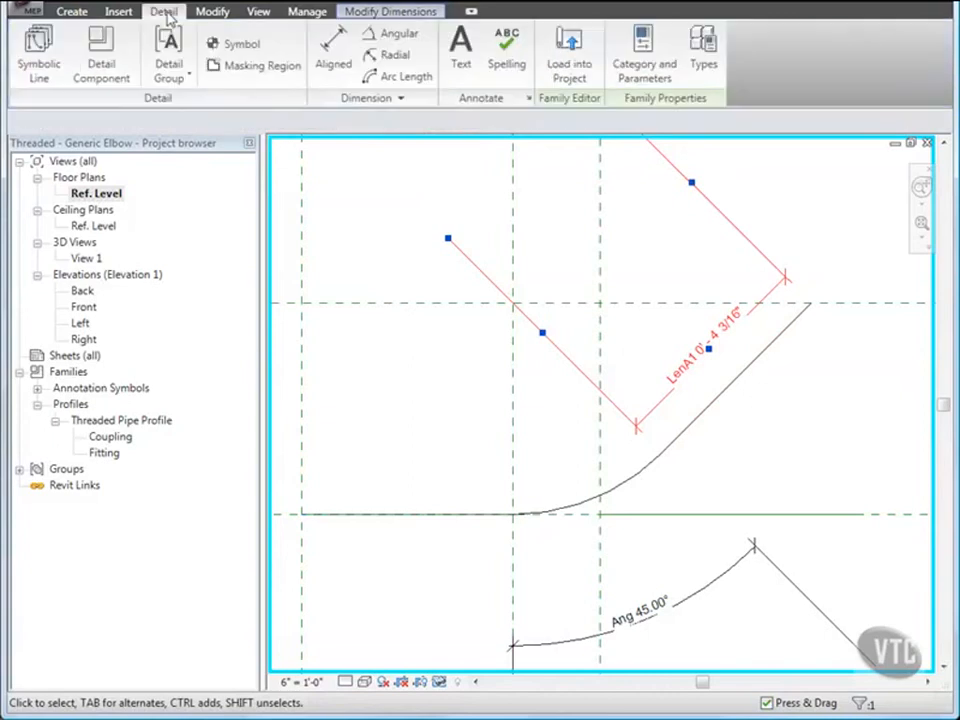
click(335, 62)
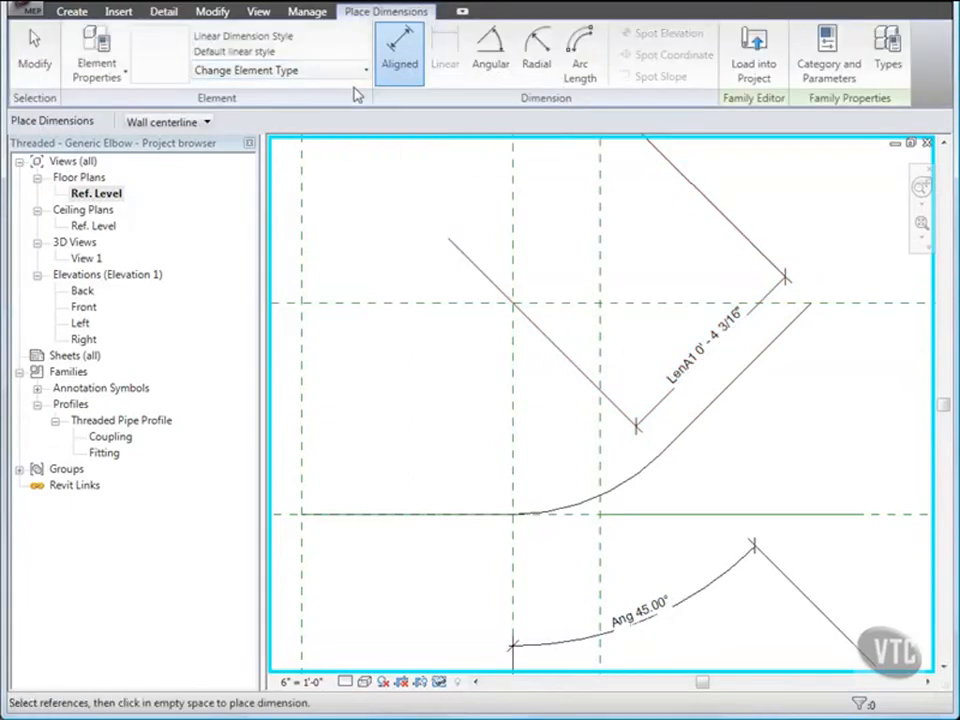
click(492, 50)
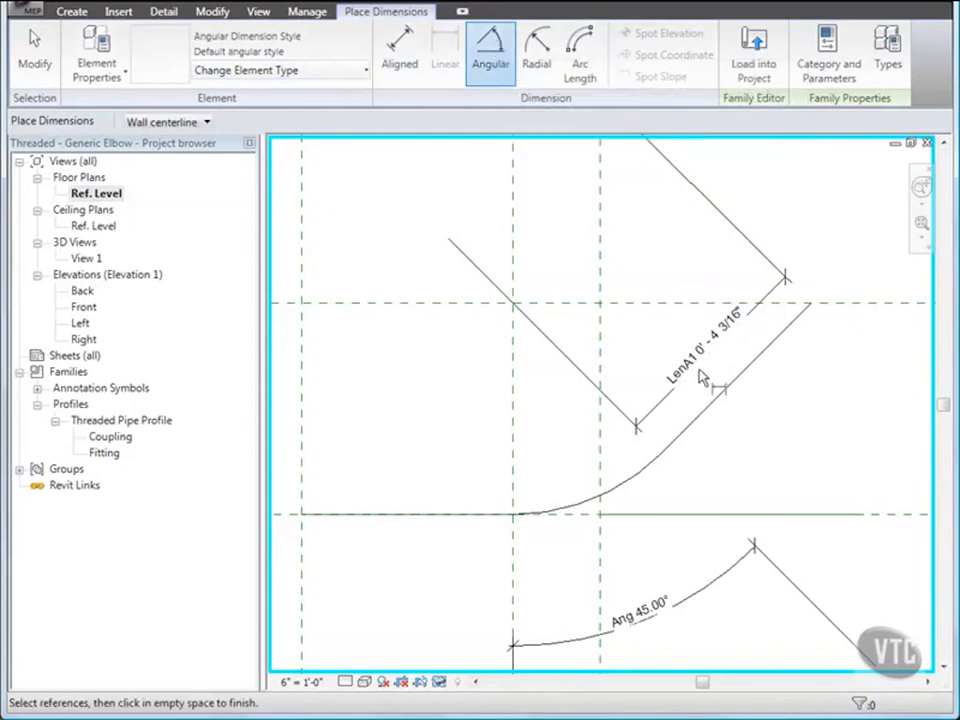
click(728, 392)
middle_drag(760, 452, 754, 341)
click(843, 473)
scroll(660, 421, down, 1)
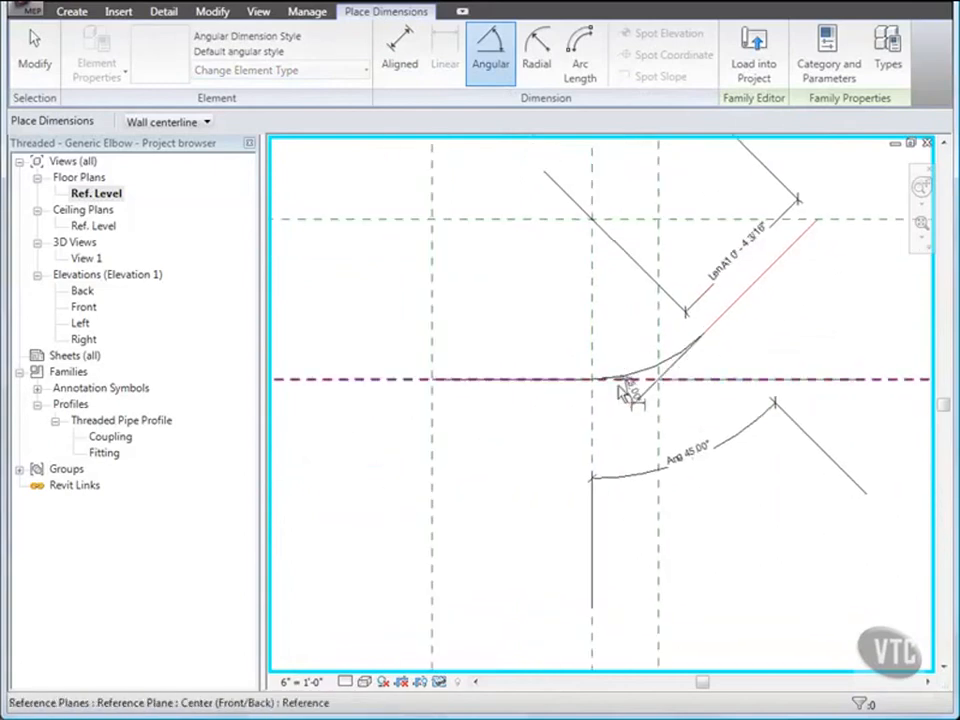
click(500, 475)
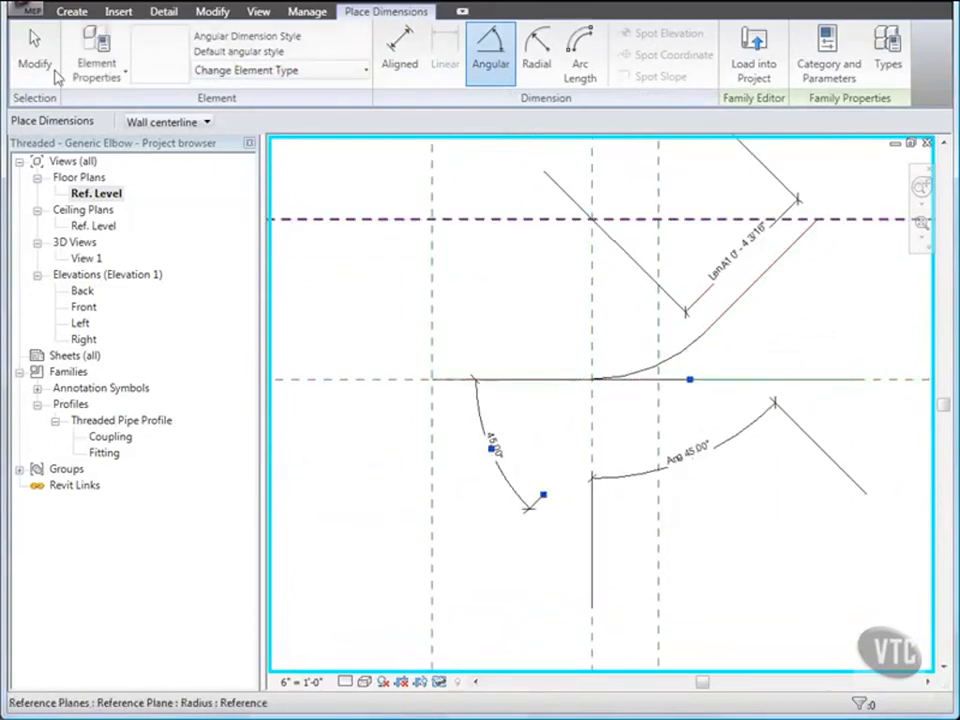
click(34, 56)
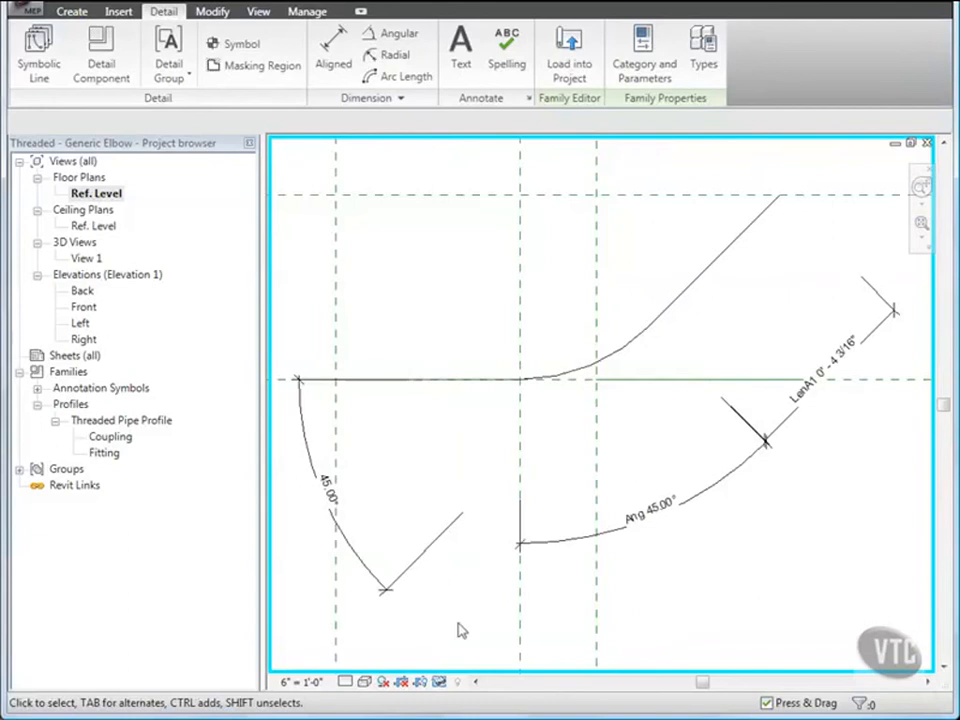
Reset the temporary hide/isolate in the Ref. Level view and save the family.
click(438, 682)
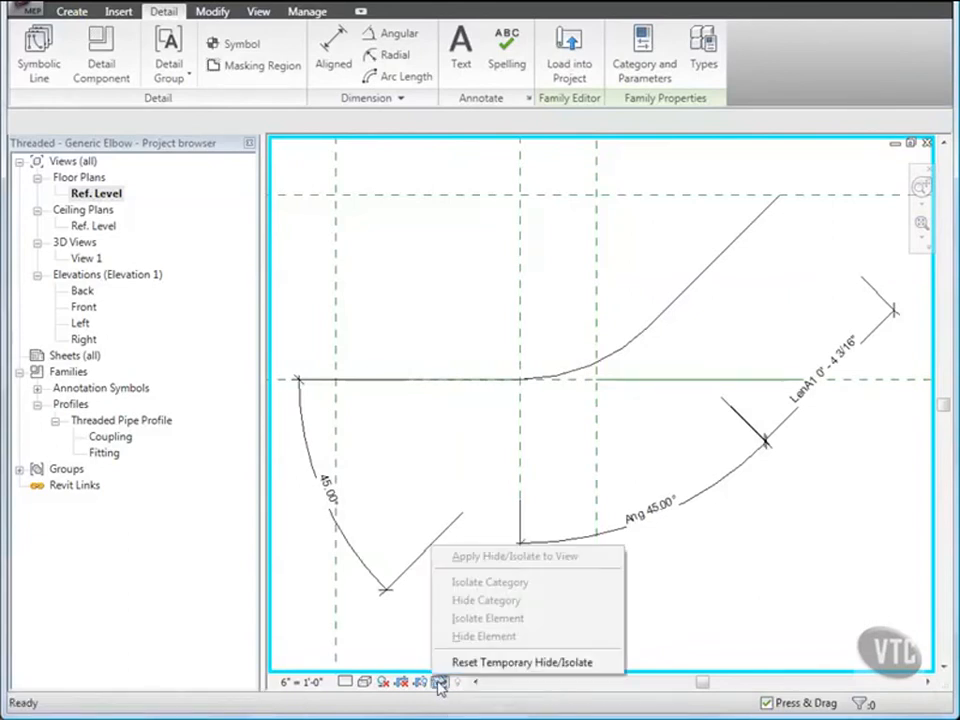
click(484, 665)
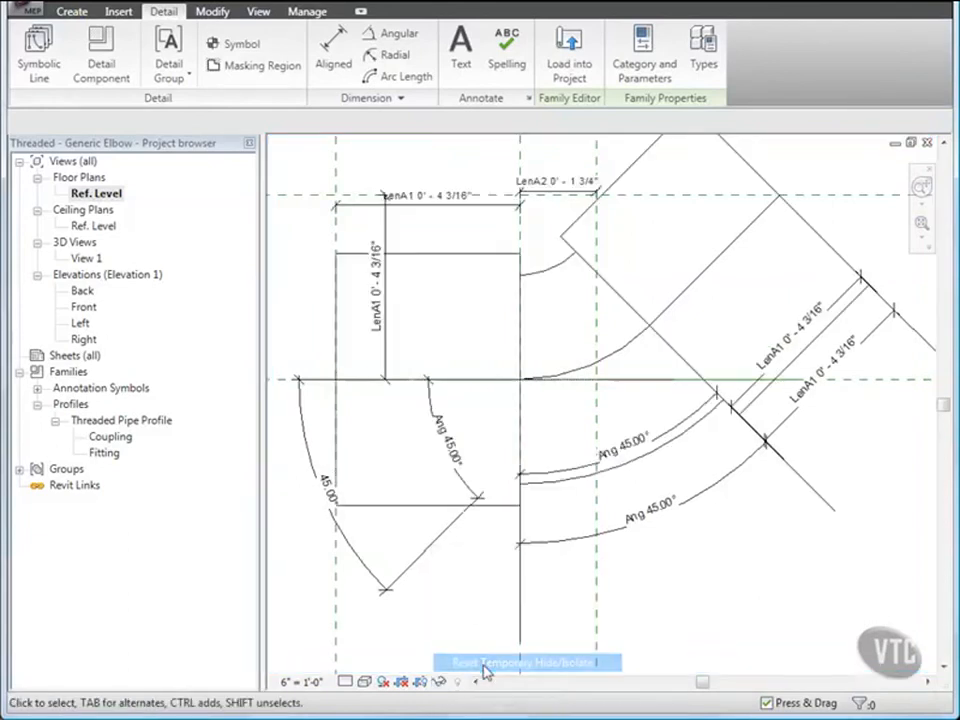
click(22, 10)
click(34, 167)
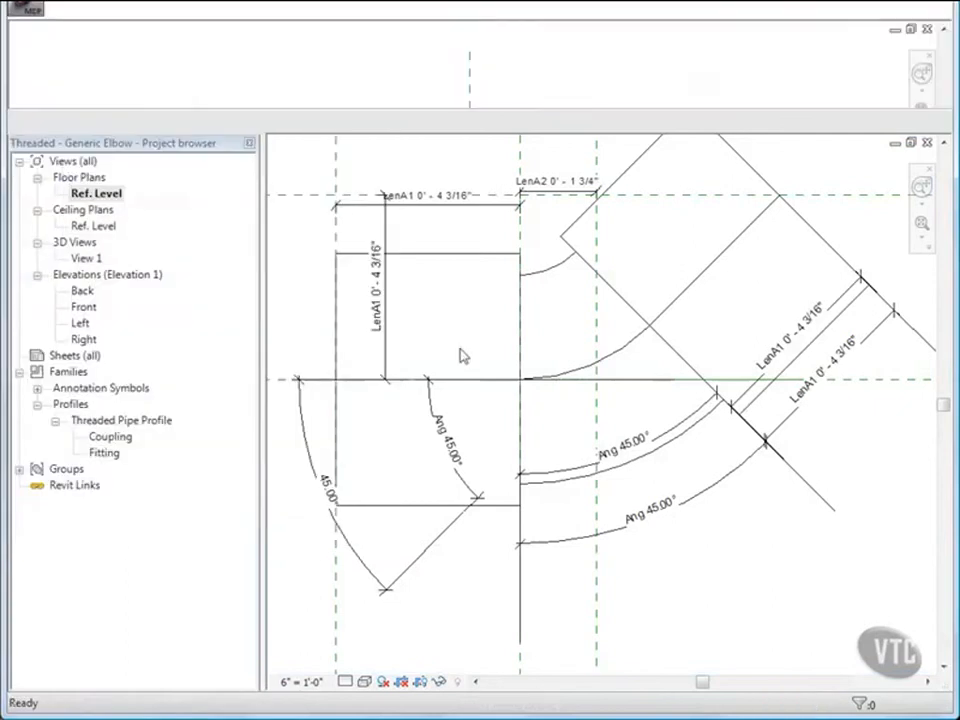
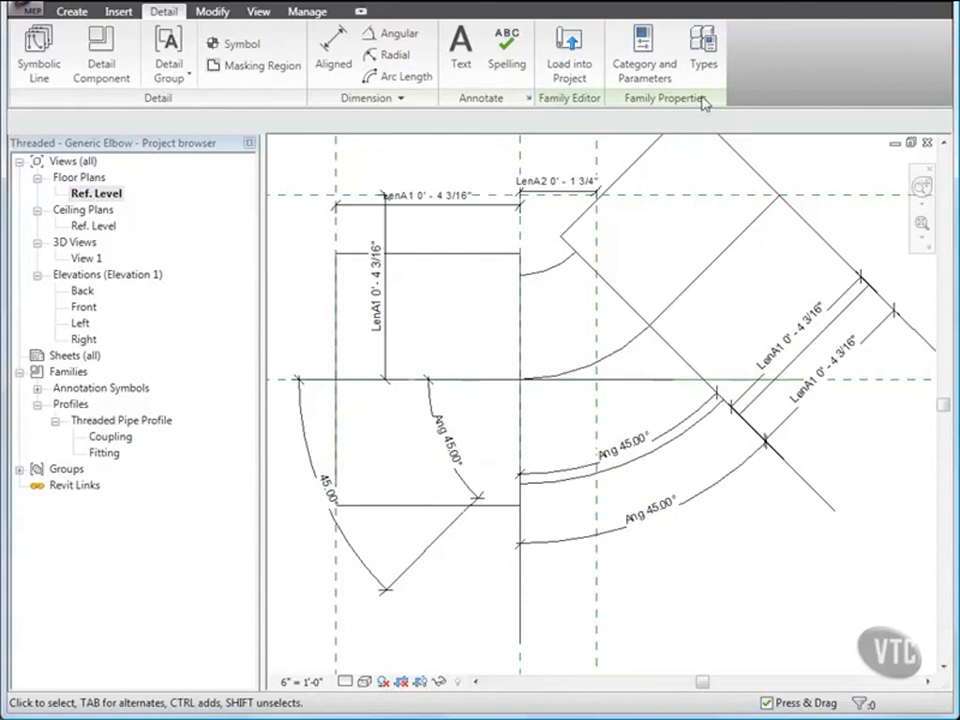
Flex the elbow by setting the Ang parameter to 90° and inspect the resulting Ref. Level geometry.
click(703, 45)
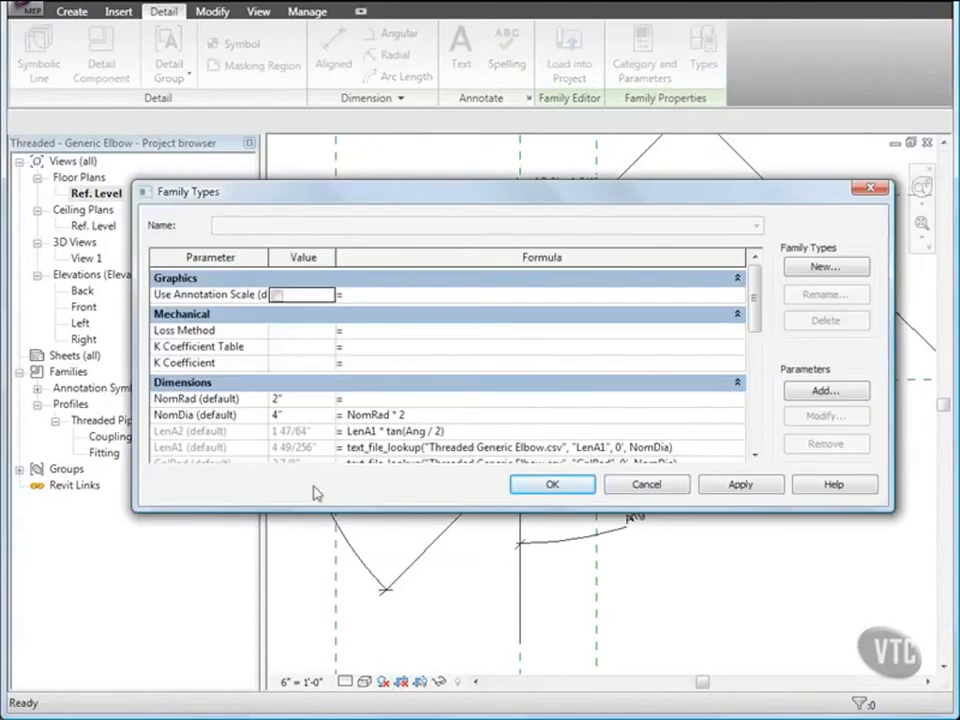
drag(312, 507, 312, 609)
double_click(281, 496)
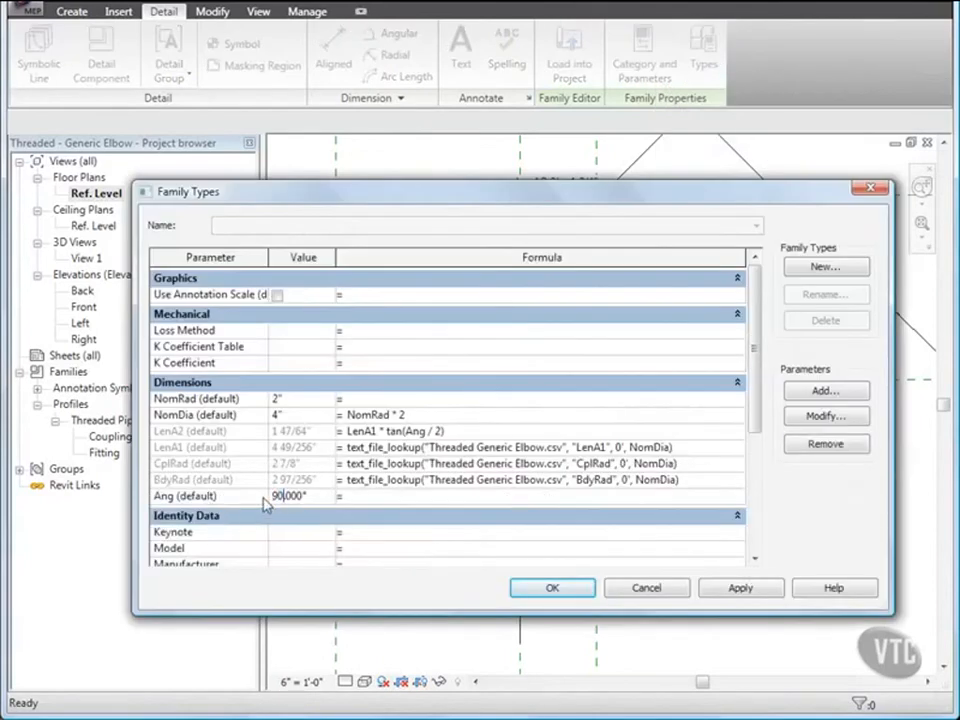
click(529, 590)
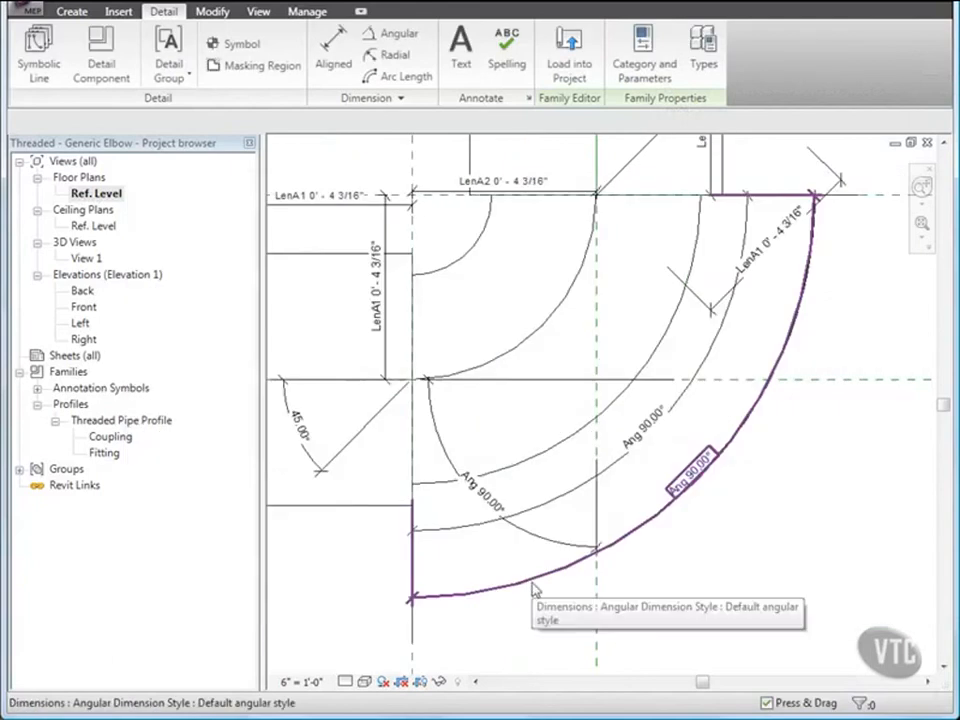
middle_drag(558, 439, 642, 539)
scroll(632, 528, down, 1)
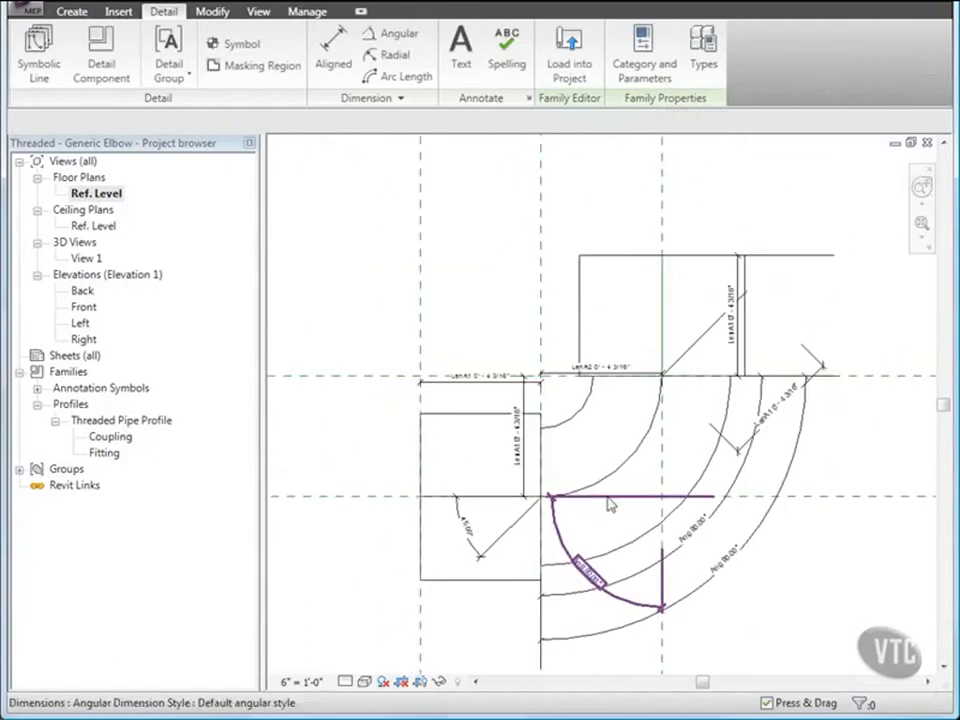
middle_drag(586, 472, 528, 432)
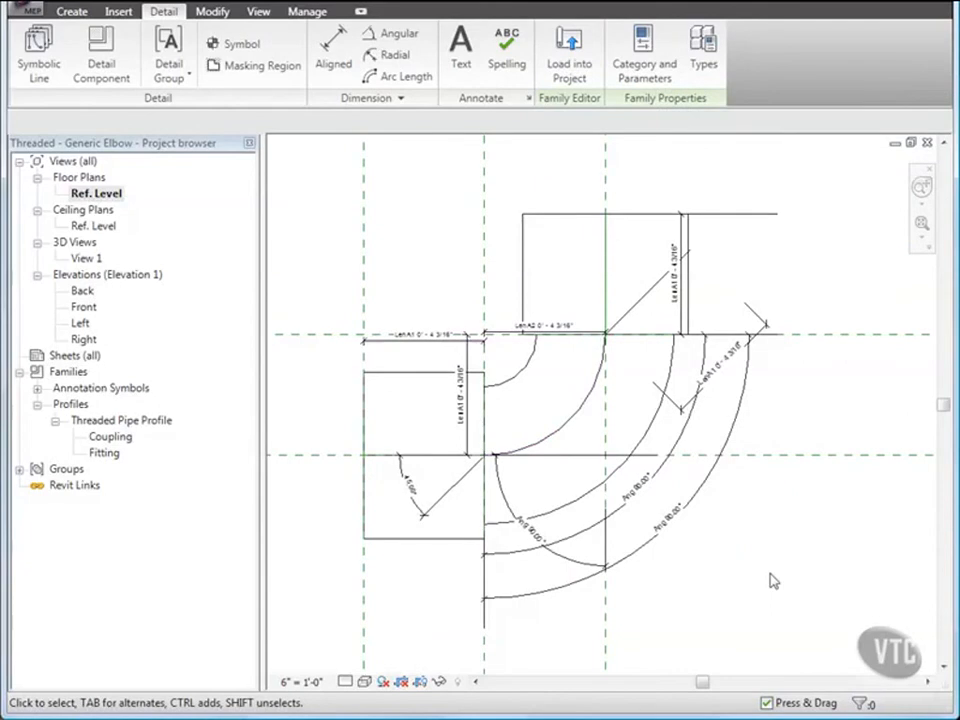
Set the Ang parameter to 45° in the family types.
click(703, 60)
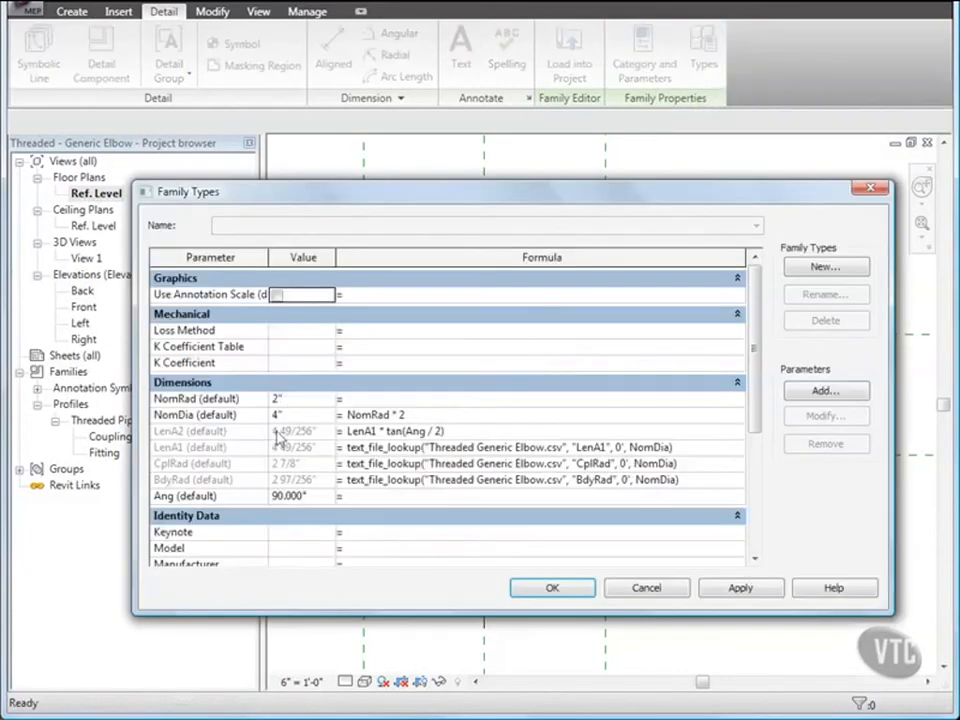
click(281, 497)
key(BackSpace)
key(BackSpace)
key(BackSpace)
text(45.)
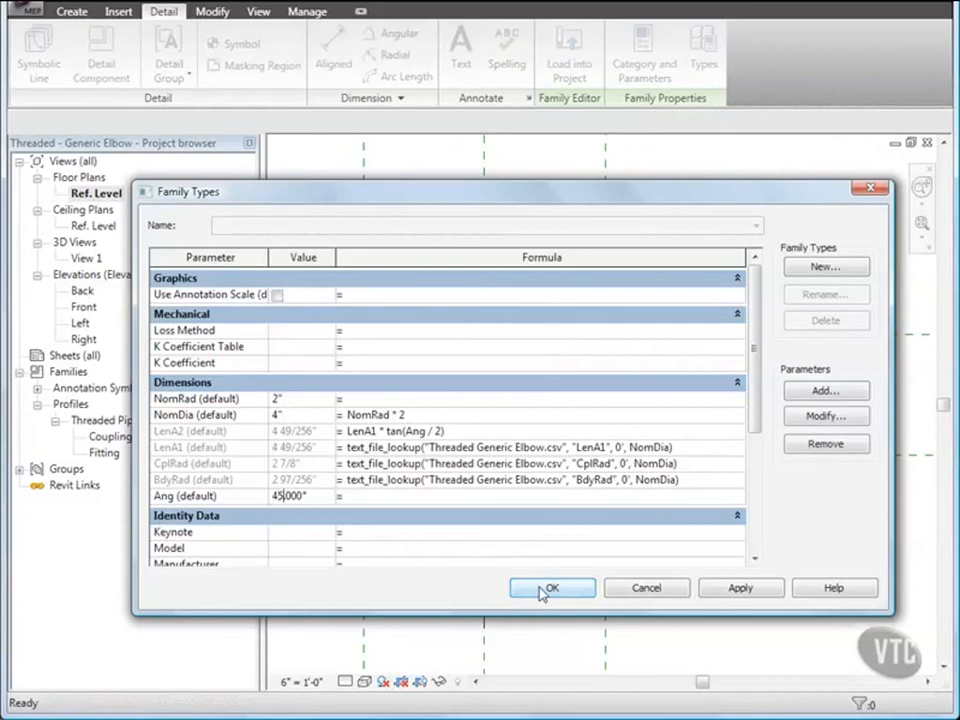
click(552, 587)
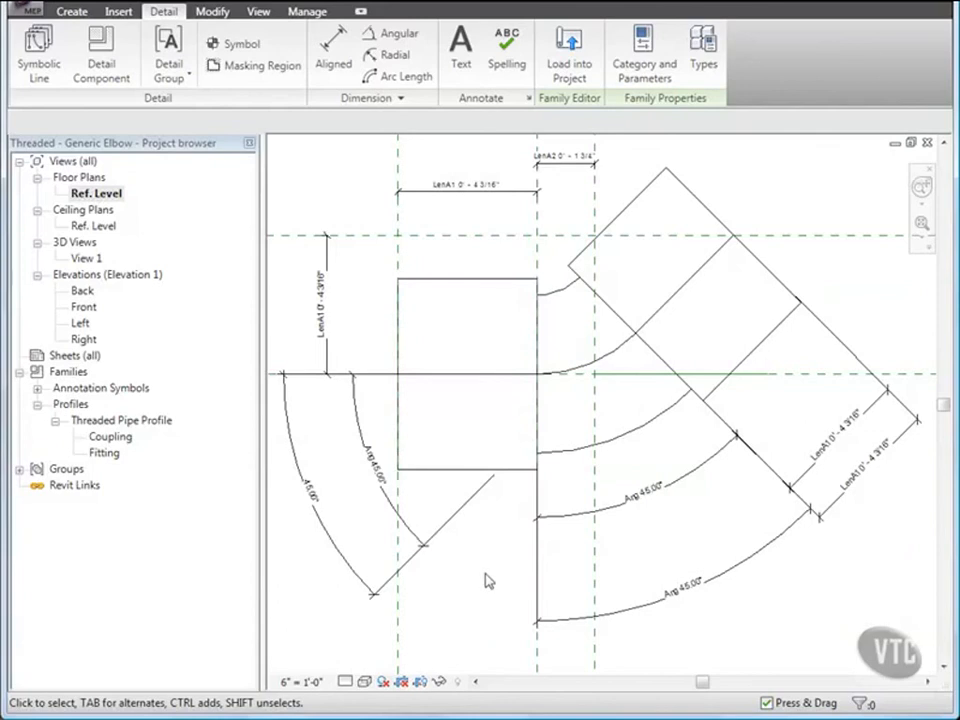
Temporarily hide all elements in the Ref. Level view except the pipe fitting lines and reference planes.
drag(925, 658, 283, 155)
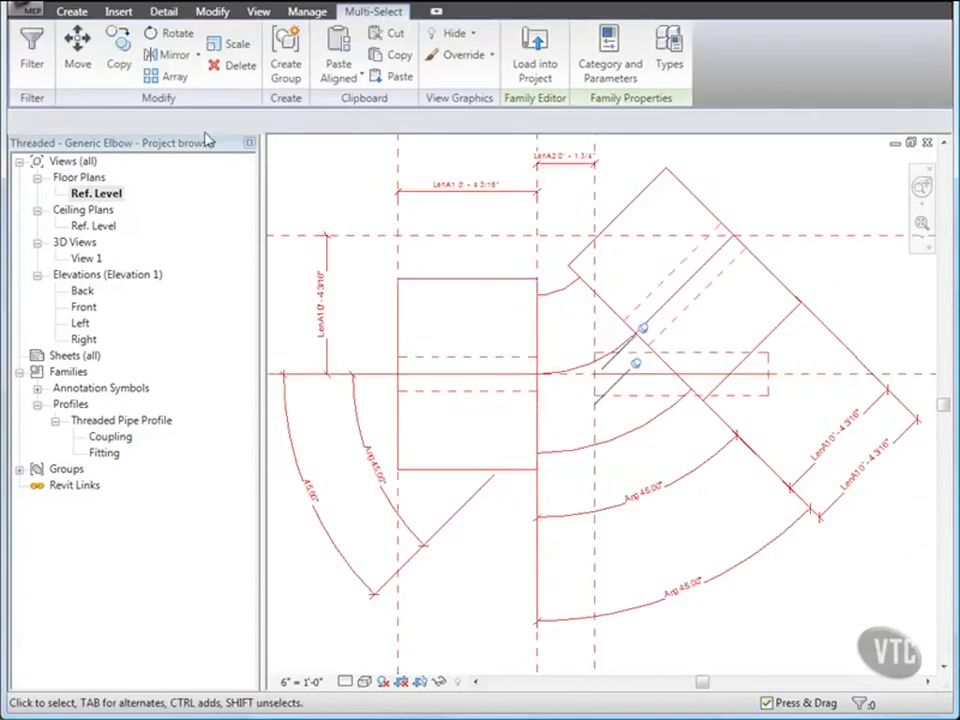
click(33, 50)
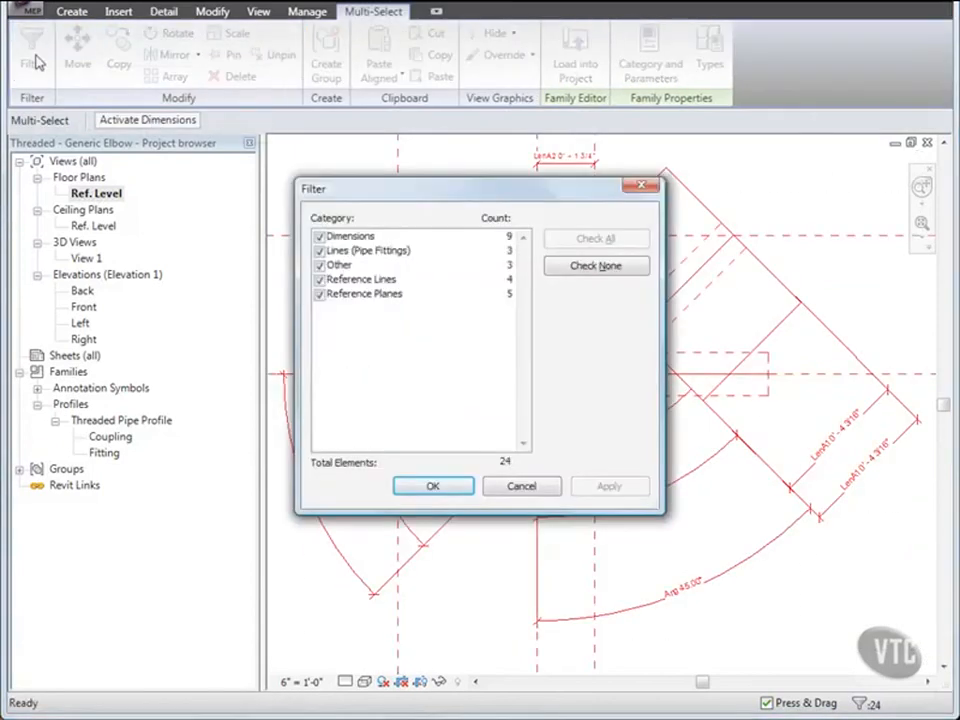
click(319, 251)
click(320, 295)
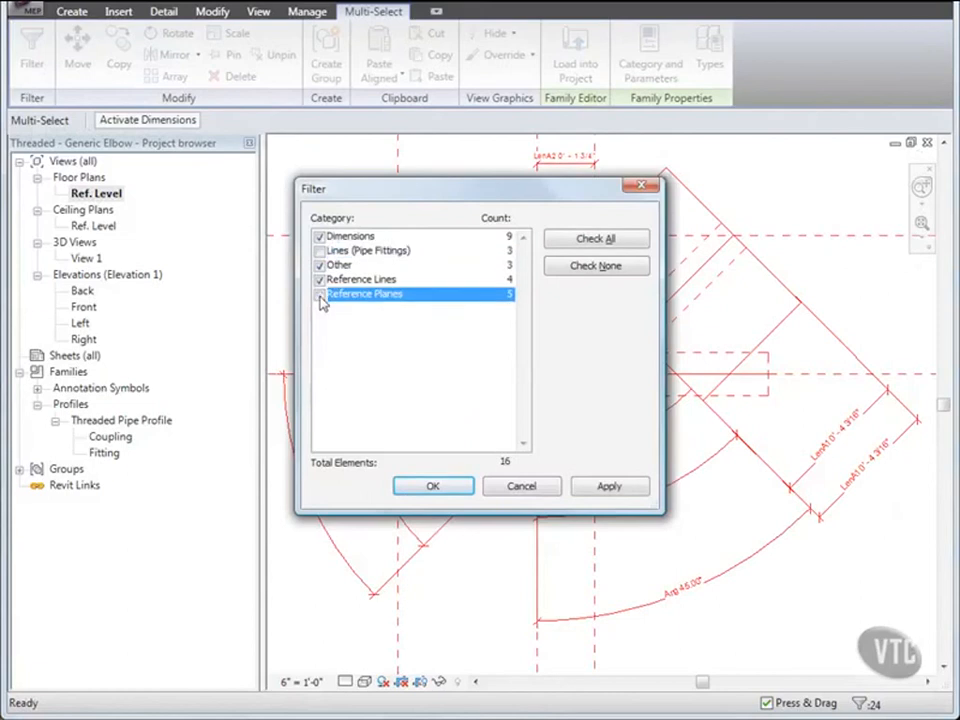
click(439, 489)
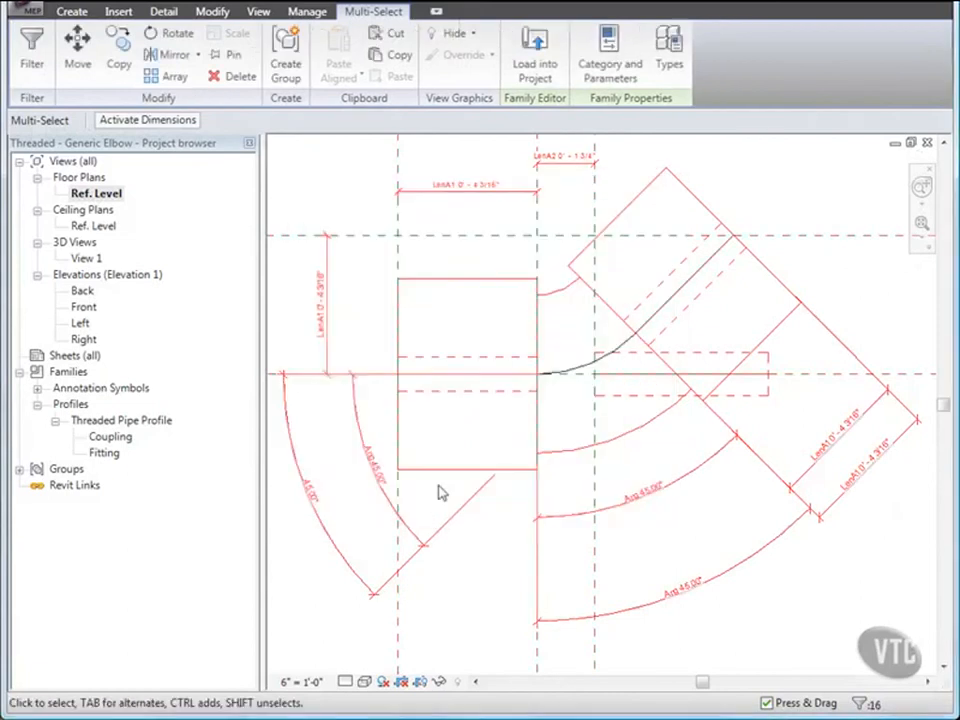
click(439, 683)
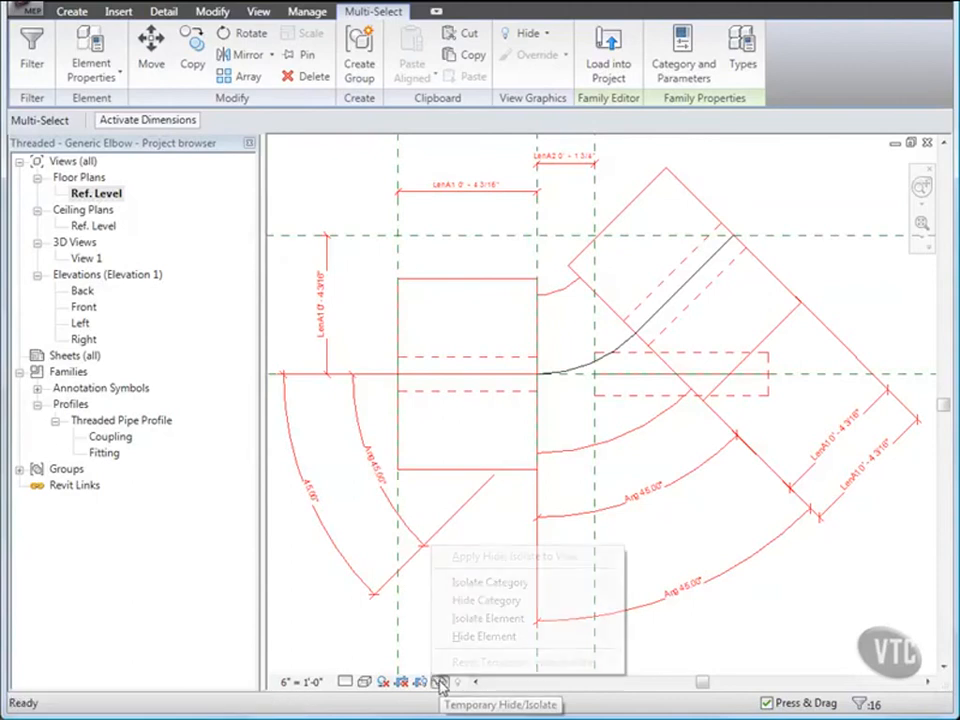
click(471, 636)
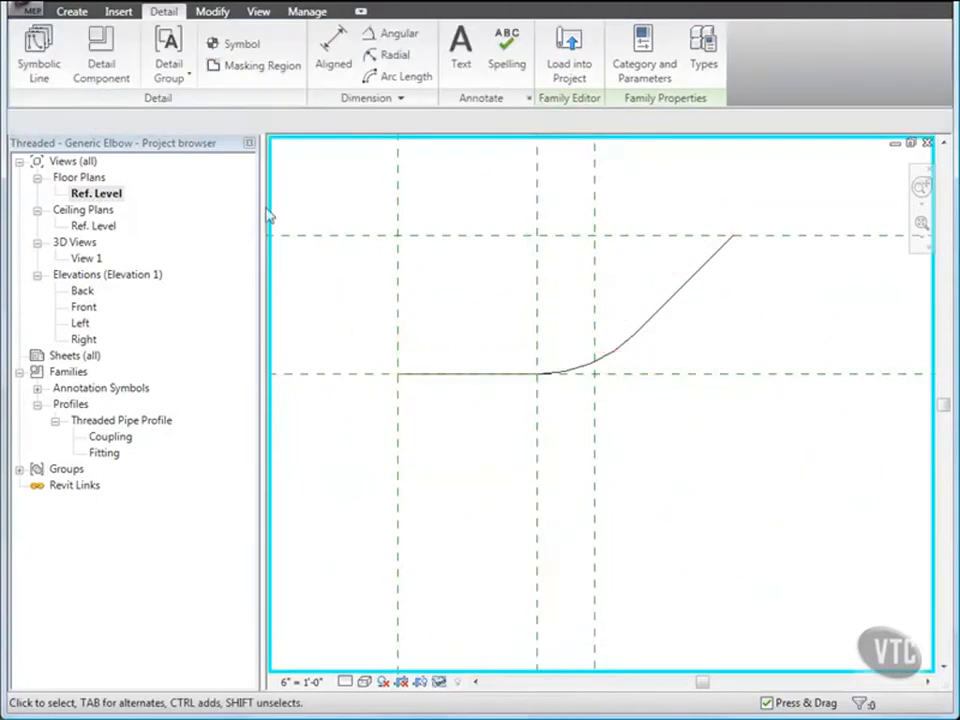
Draw a vertical model line about 2 1/2" long on the Coupling reference plane, crossing the horizontal centerline's outer end.
click(72, 11)
click(118, 58)
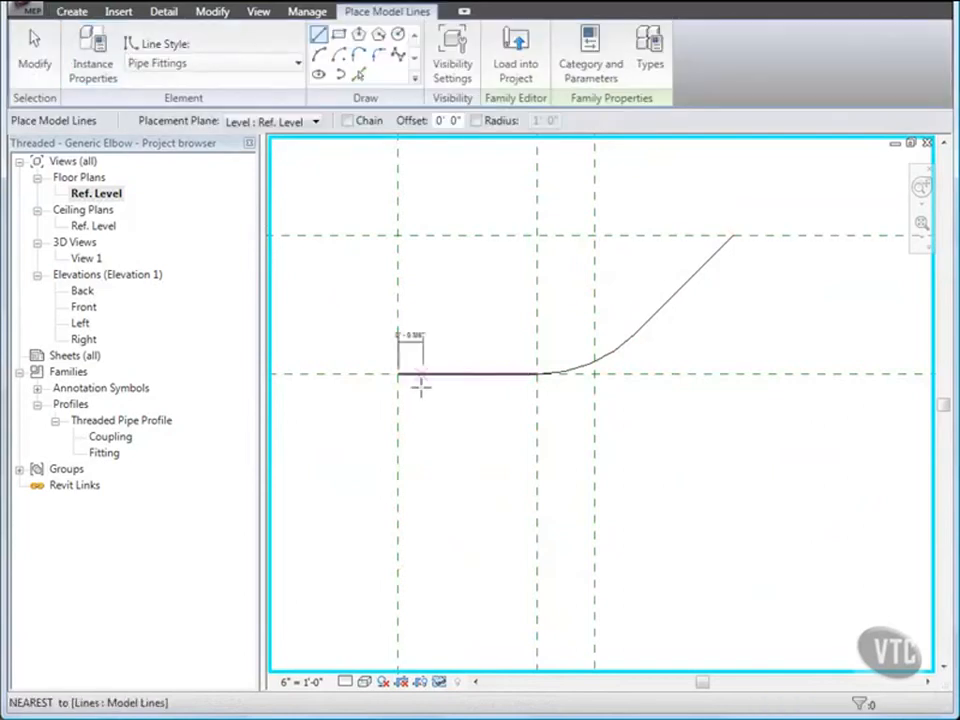
click(397, 405)
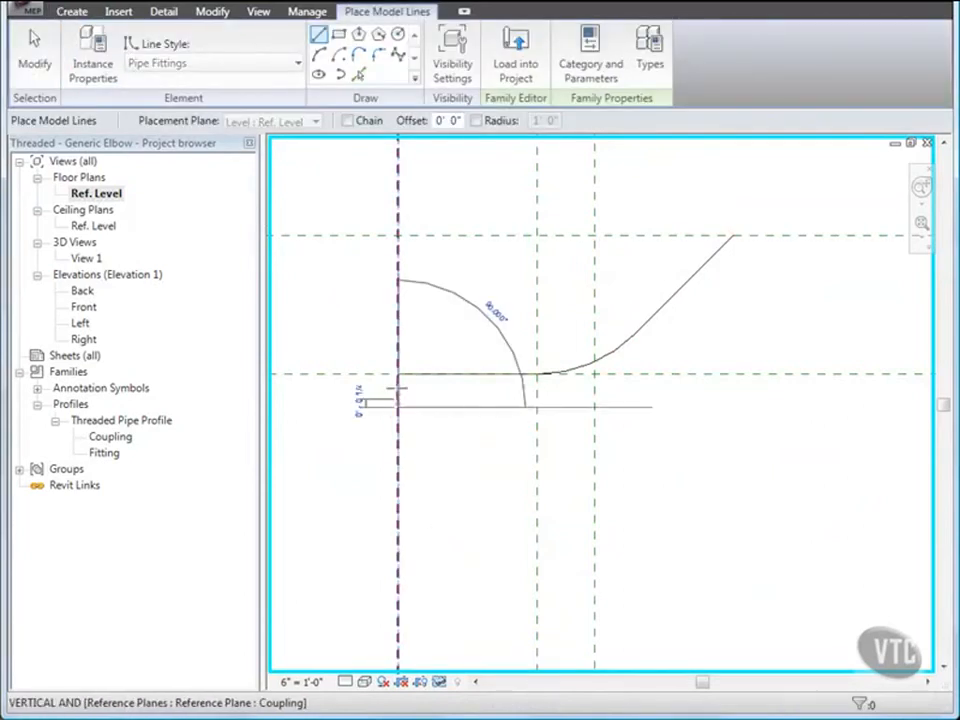
click(397, 323)
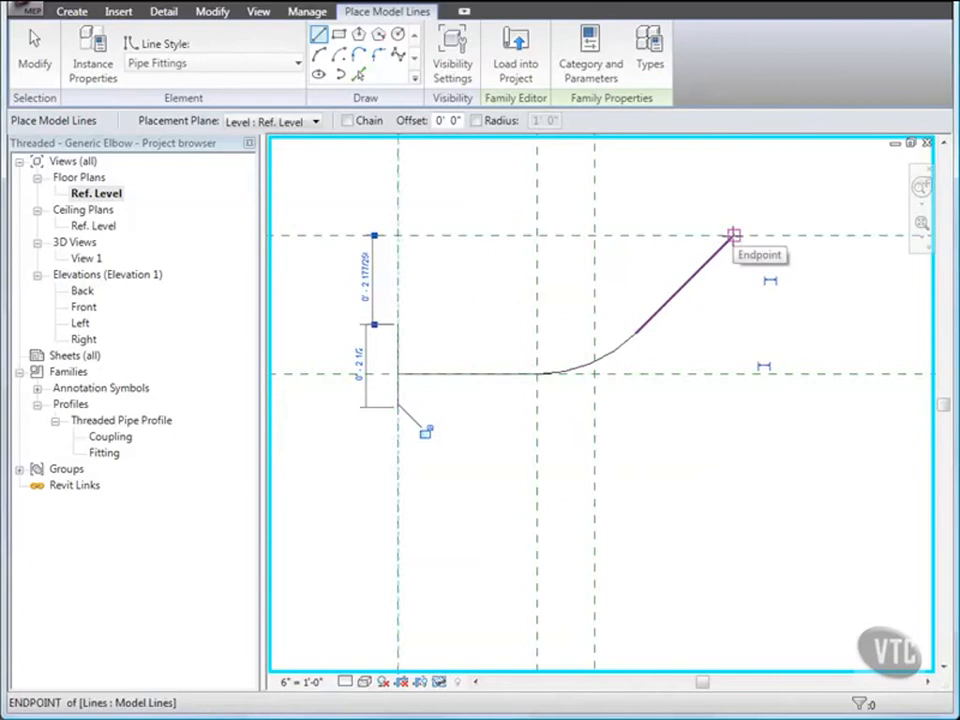
Draw a model line about 3 3/4" long through the angled centerline's outer end, perpendicular to it.
click(734, 237)
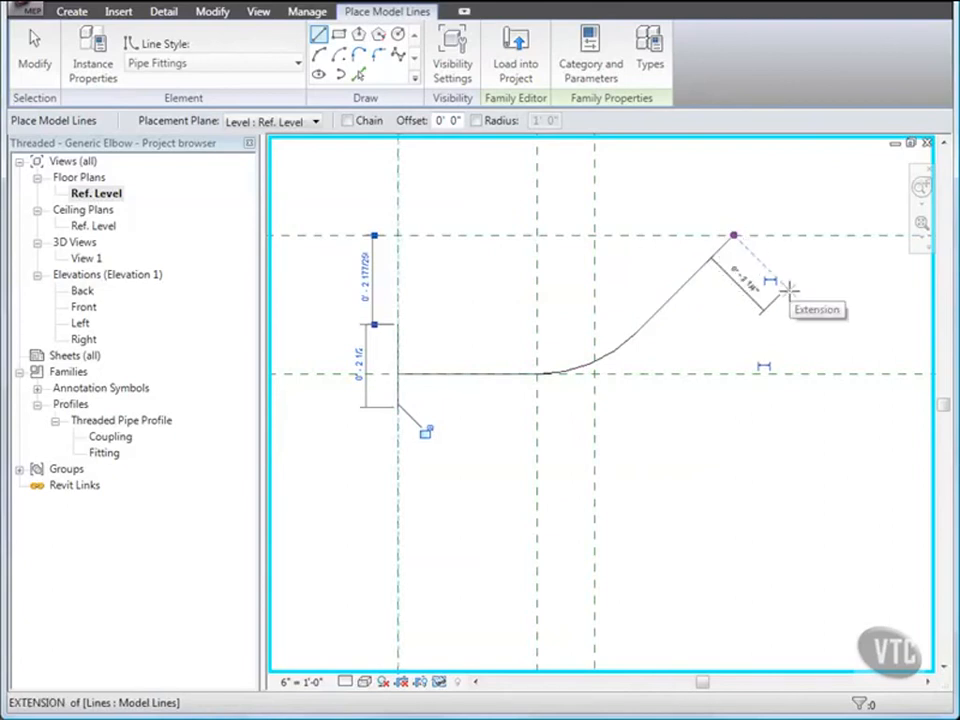
click(788, 289)
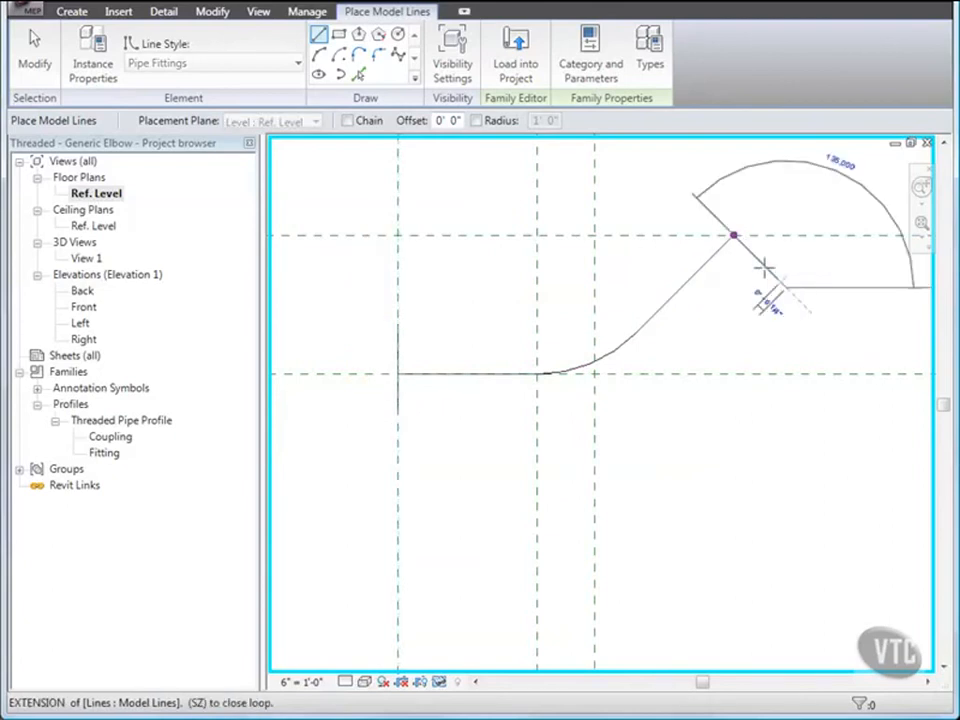
click(702, 200)
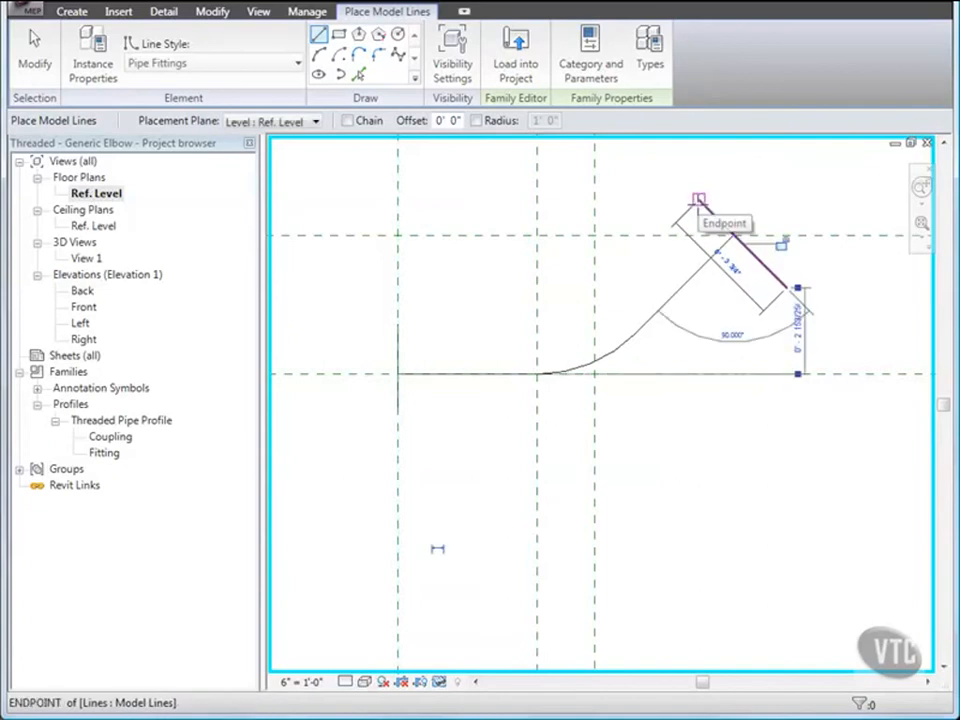
Place aligned dimensions from the Center (Front/Back) reference plane to the upper and lower endpoints of the vertical model line.
click(168, 12)
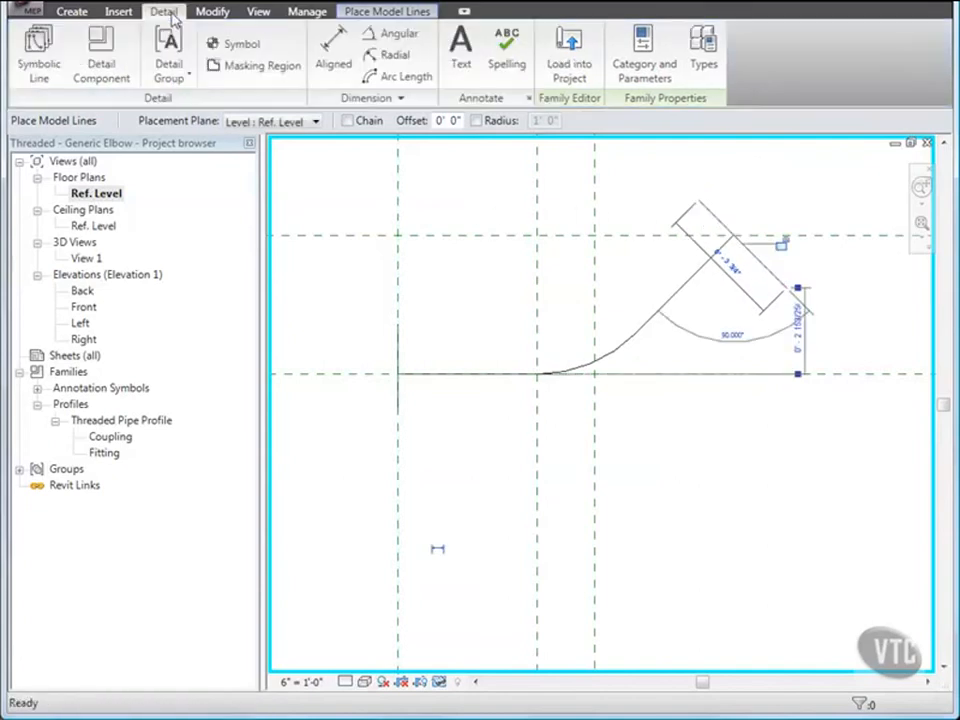
click(330, 62)
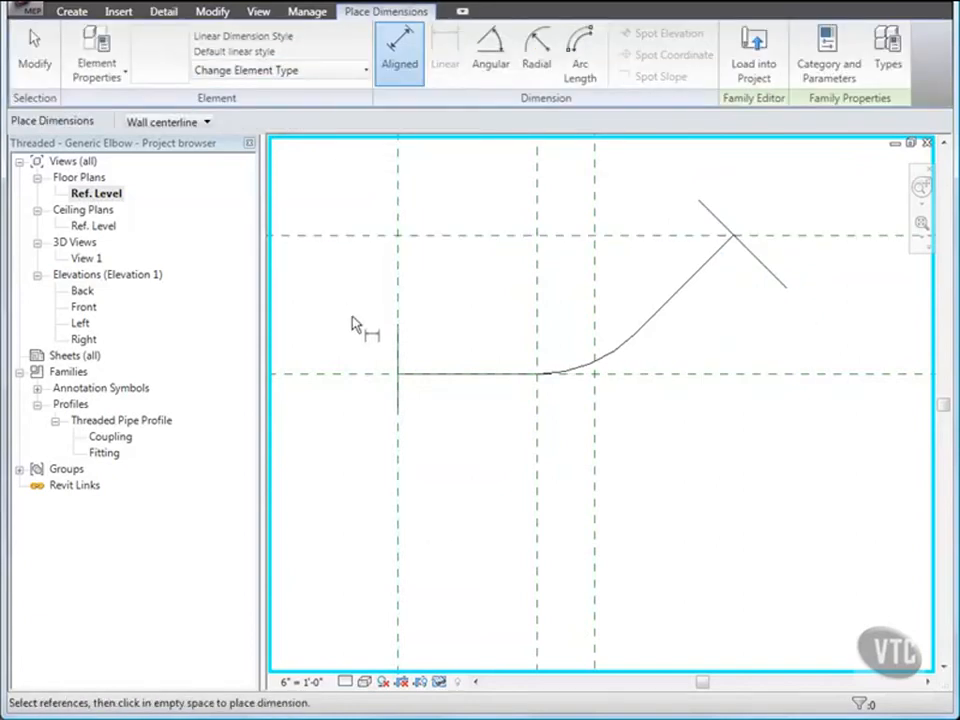
click(338, 377)
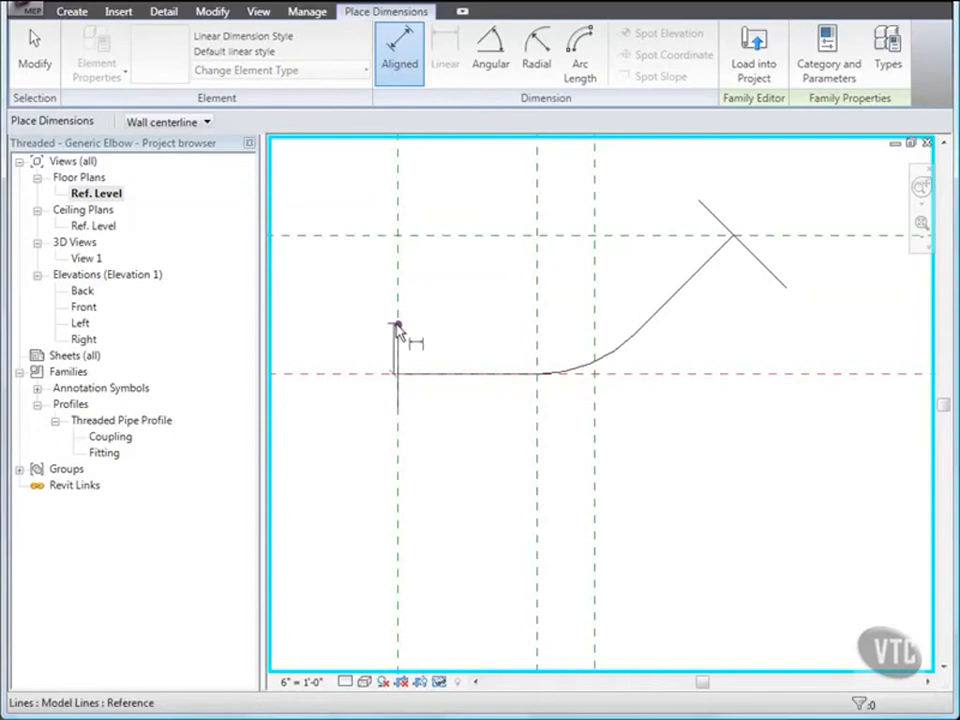
click(397, 326)
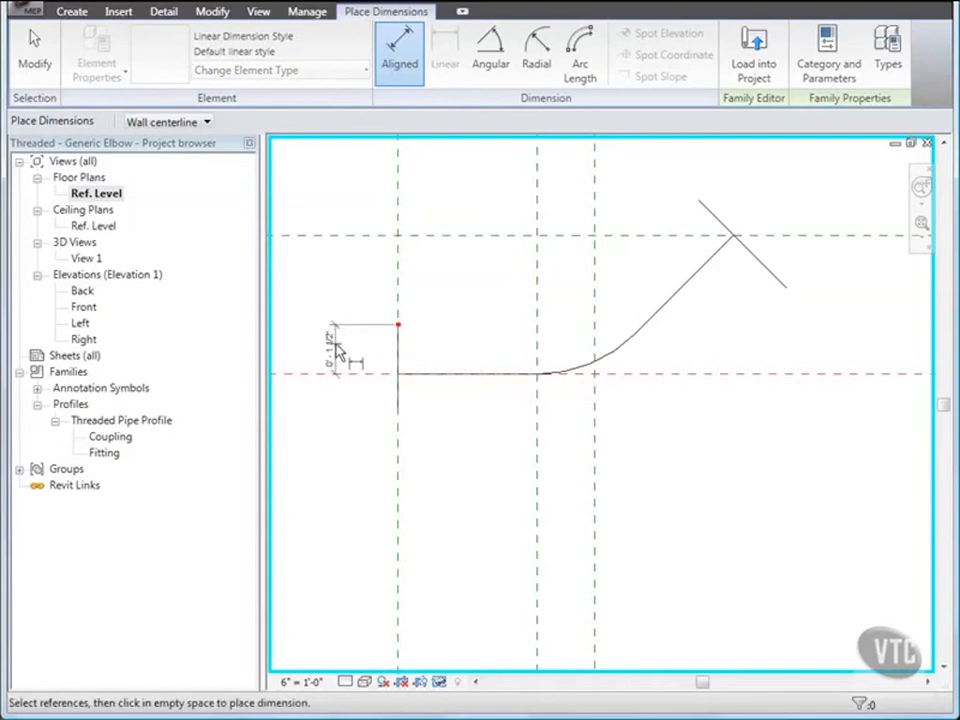
click(333, 335)
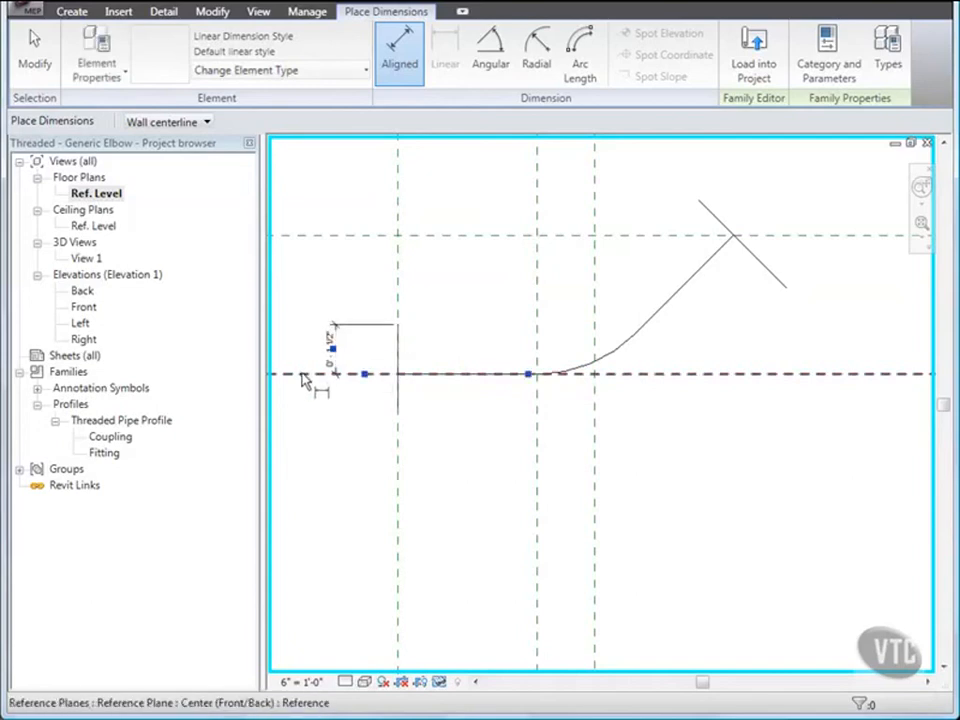
click(304, 379)
click(399, 420)
click(346, 418)
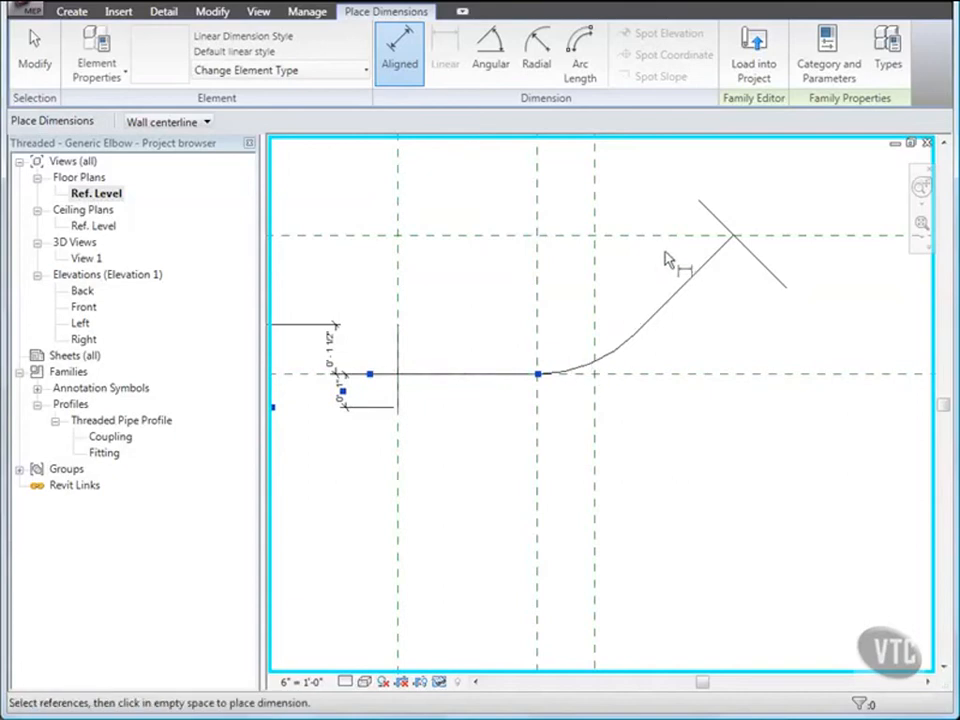
Place aligned dimensions from the angled centerline to both endpoints of the perpendicular model line.
click(697, 269)
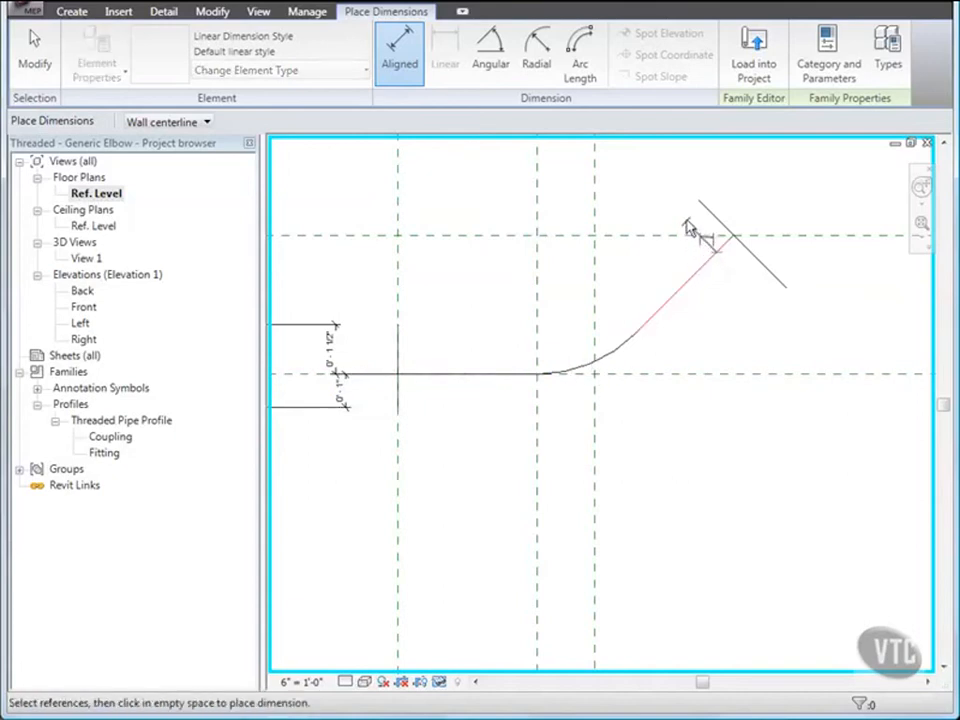
click(697, 202)
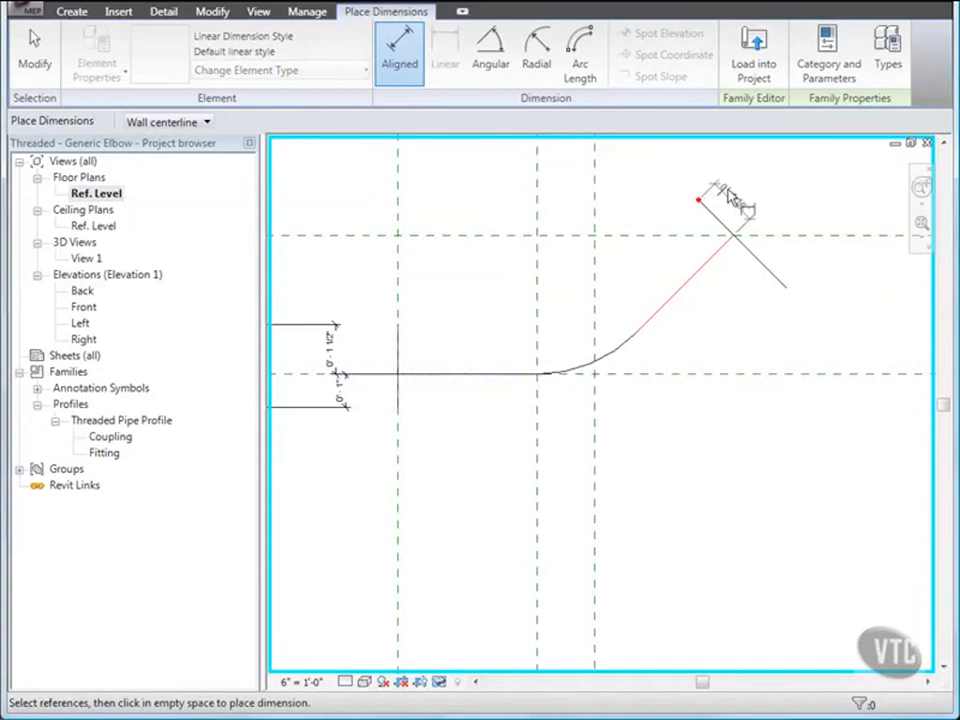
click(745, 188)
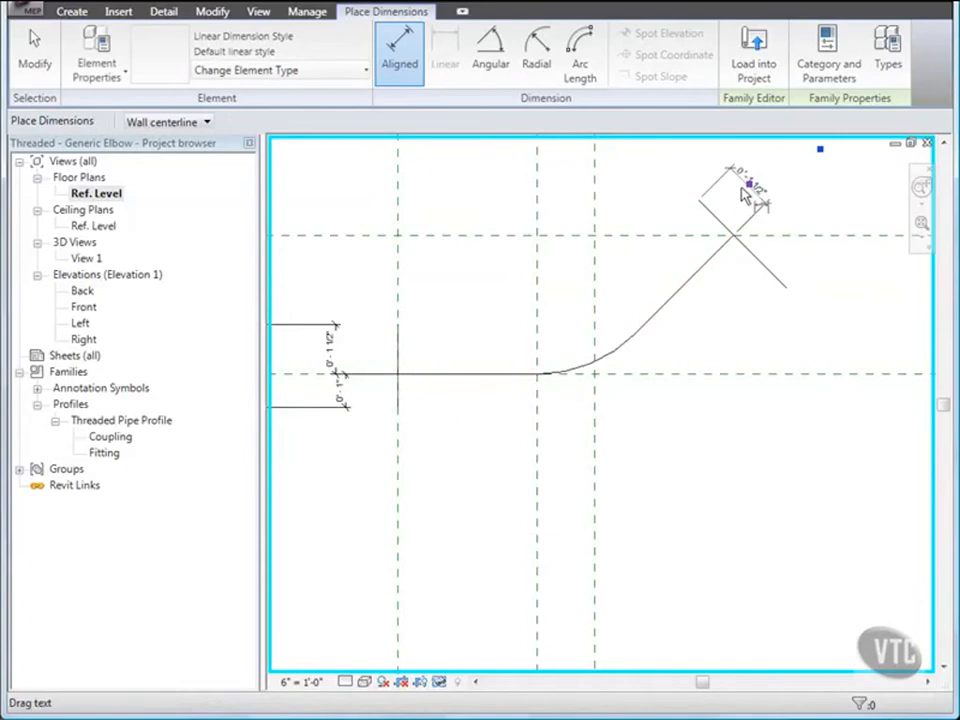
click(699, 261)
click(787, 292)
click(815, 270)
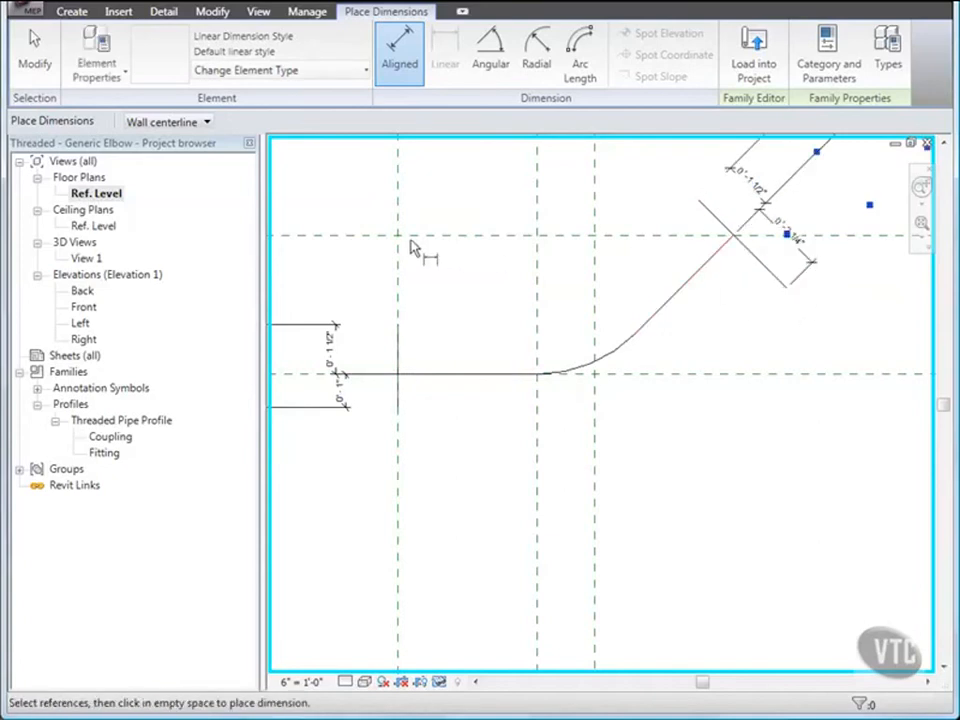
click(36, 56)
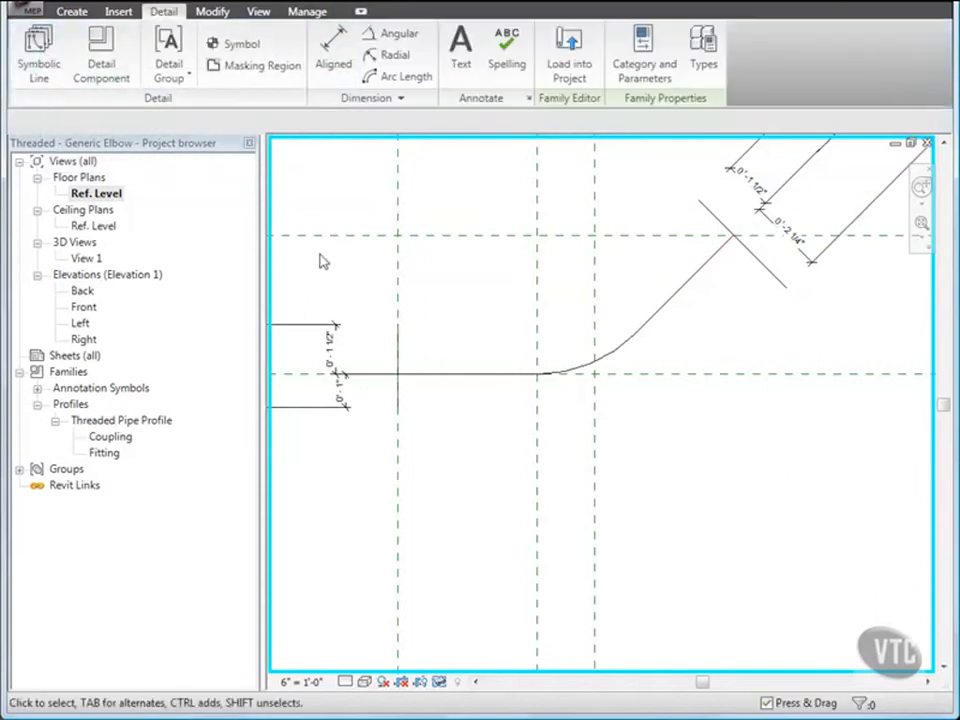
Label both dimensions of the vertical coupling end line, below and above the horizontal centerline, with the CplRad parameter.
click(343, 403)
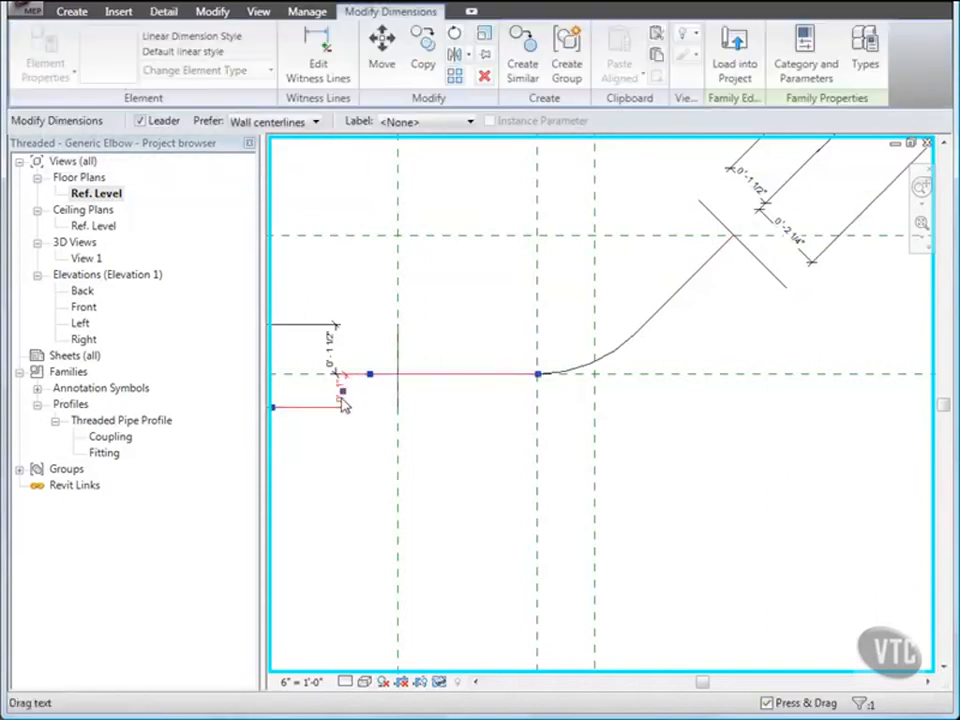
click(428, 125)
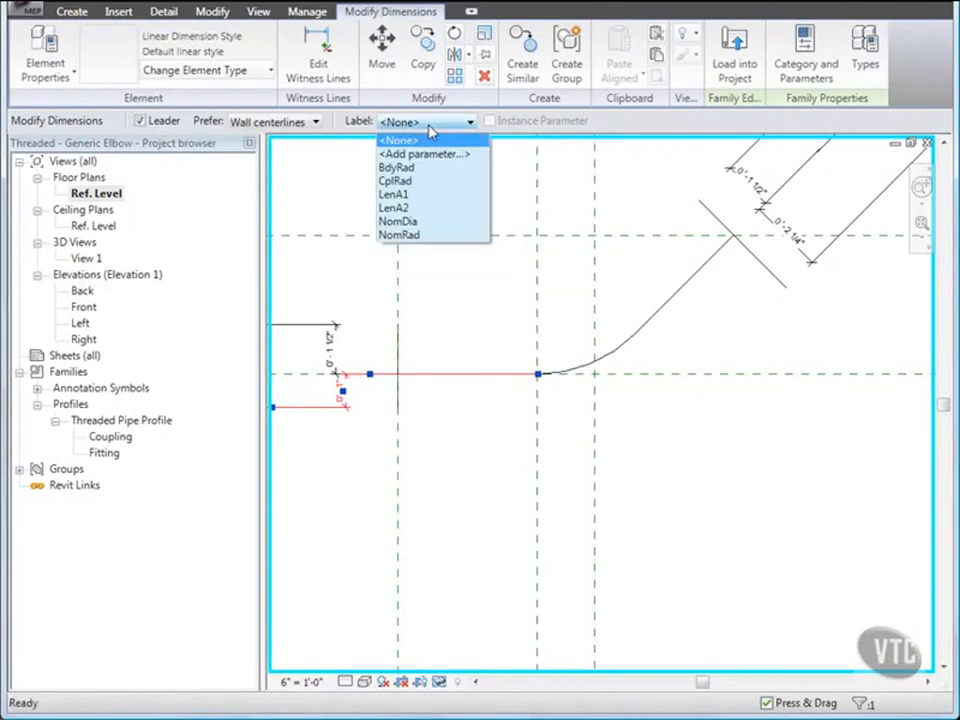
click(415, 182)
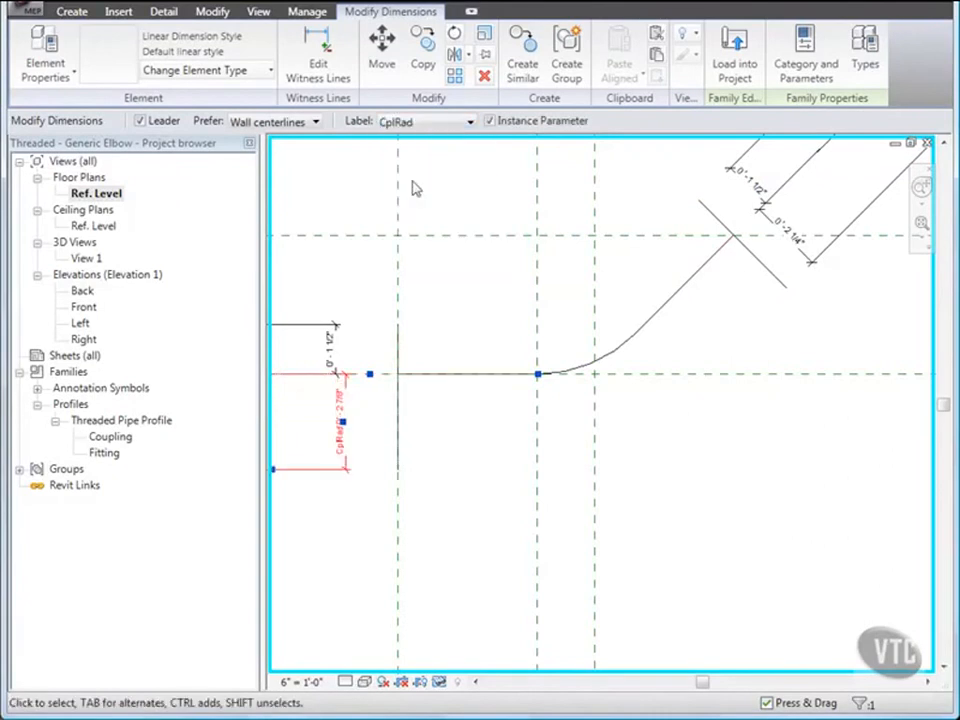
click(330, 340)
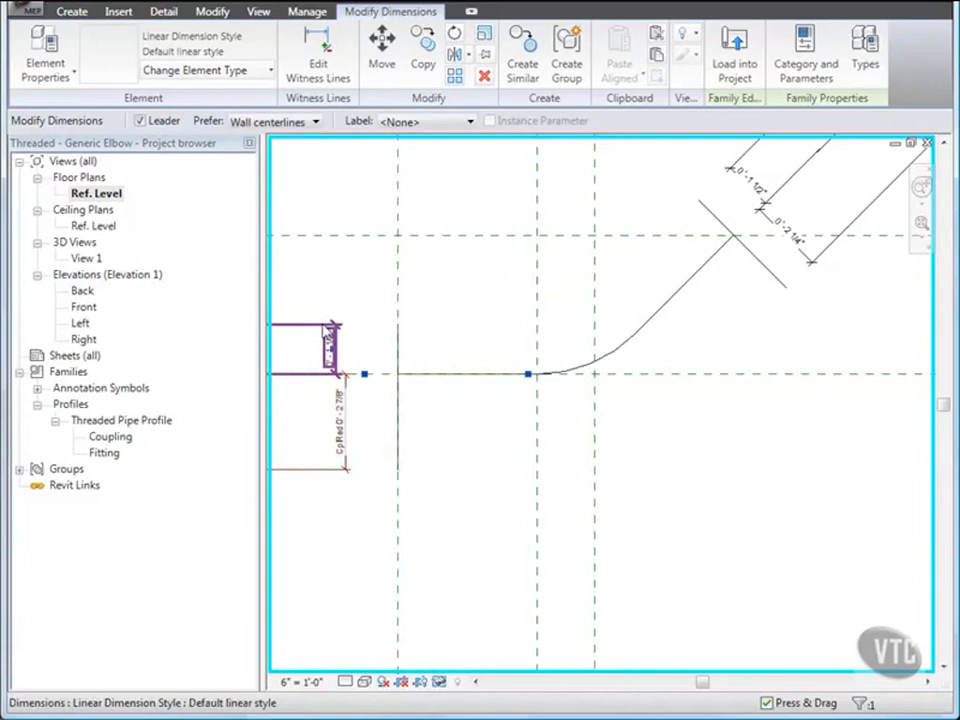
click(470, 122)
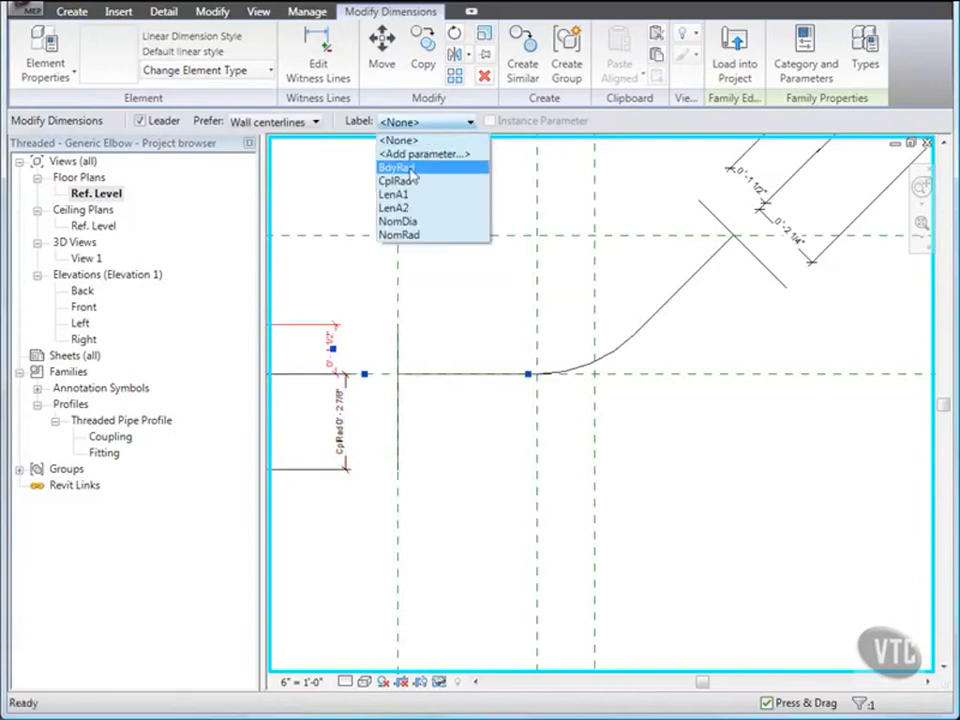
click(403, 181)
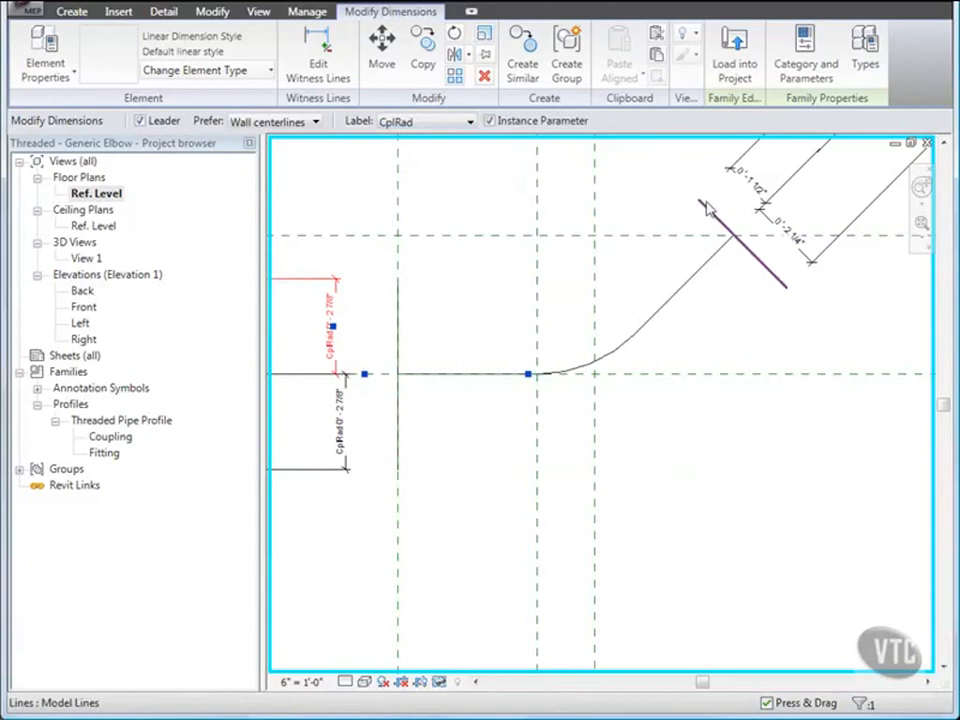
Assign the CplRad parameter to both dimensions of the model line perpendicular to the angled centerline.
click(754, 172)
click(470, 122)
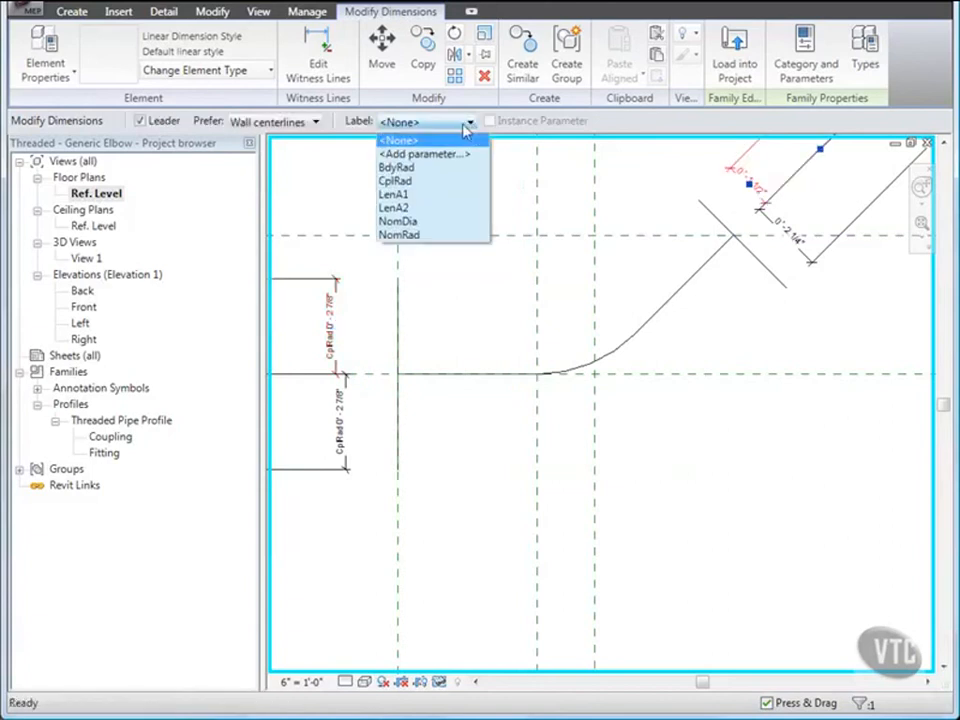
click(396, 176)
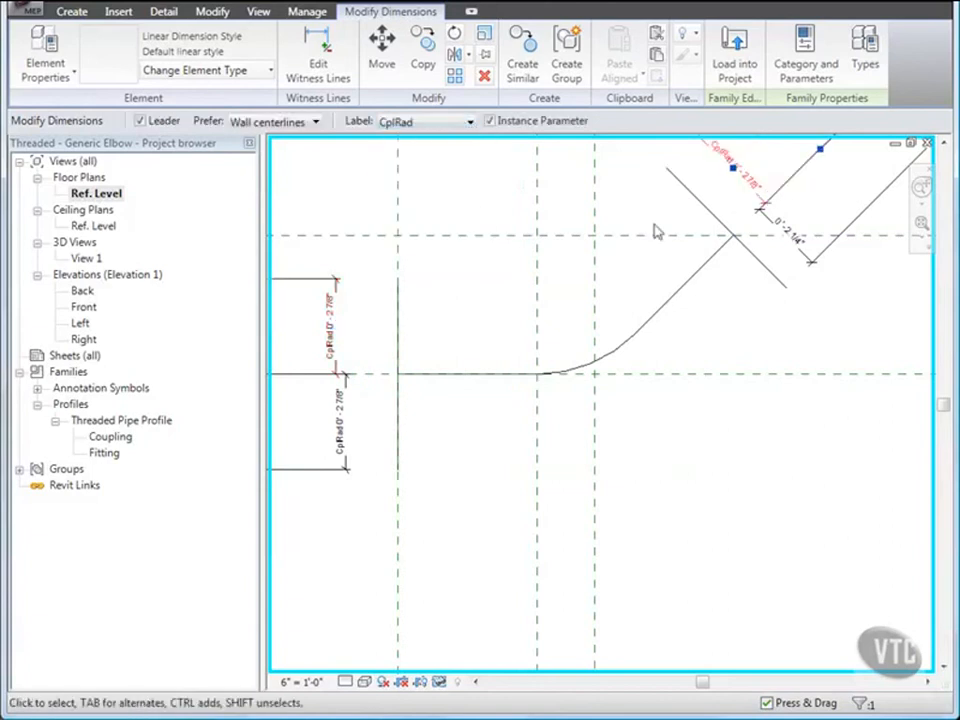
click(788, 243)
click(470, 122)
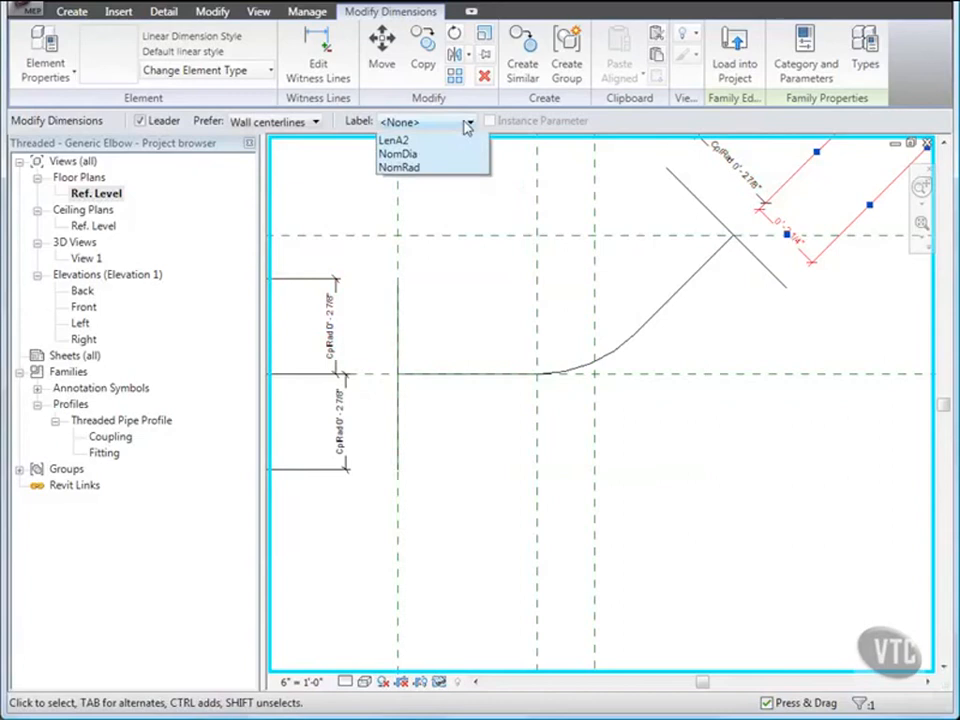
click(398, 177)
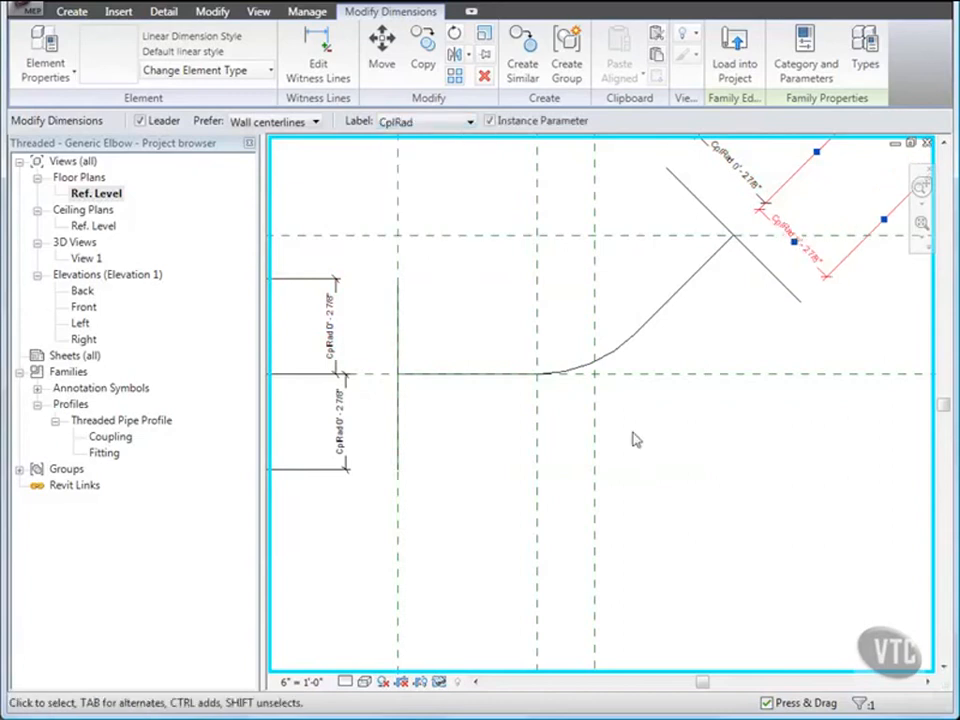
click(656, 424)
Place an angular dimension between the angled centerline and the perpendicular coupling end line.
middle_drag(677, 504, 686, 514)
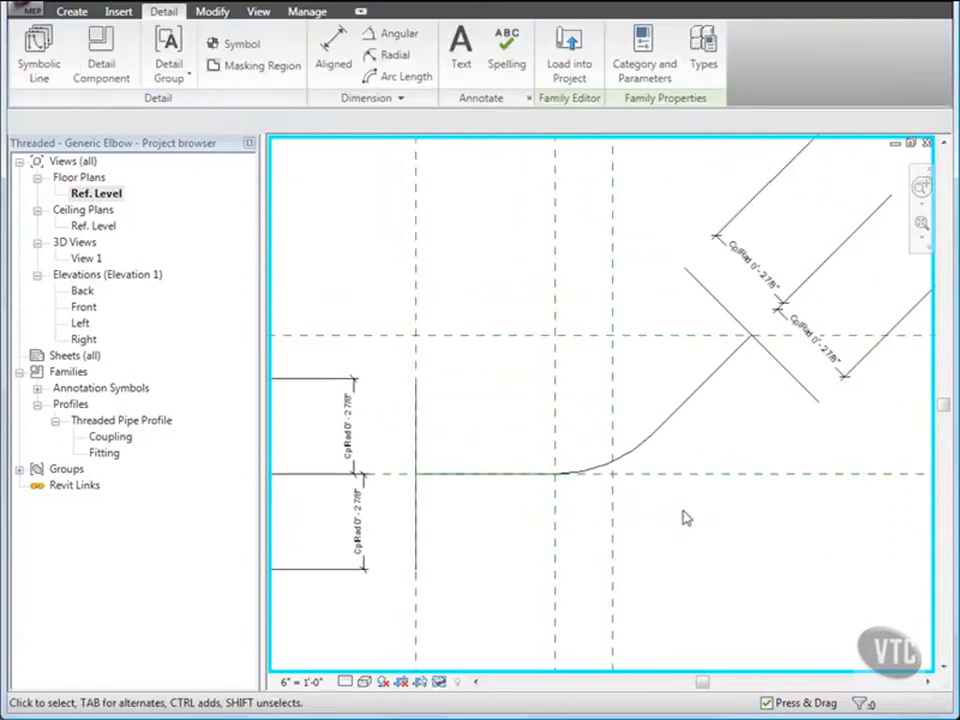
click(334, 48)
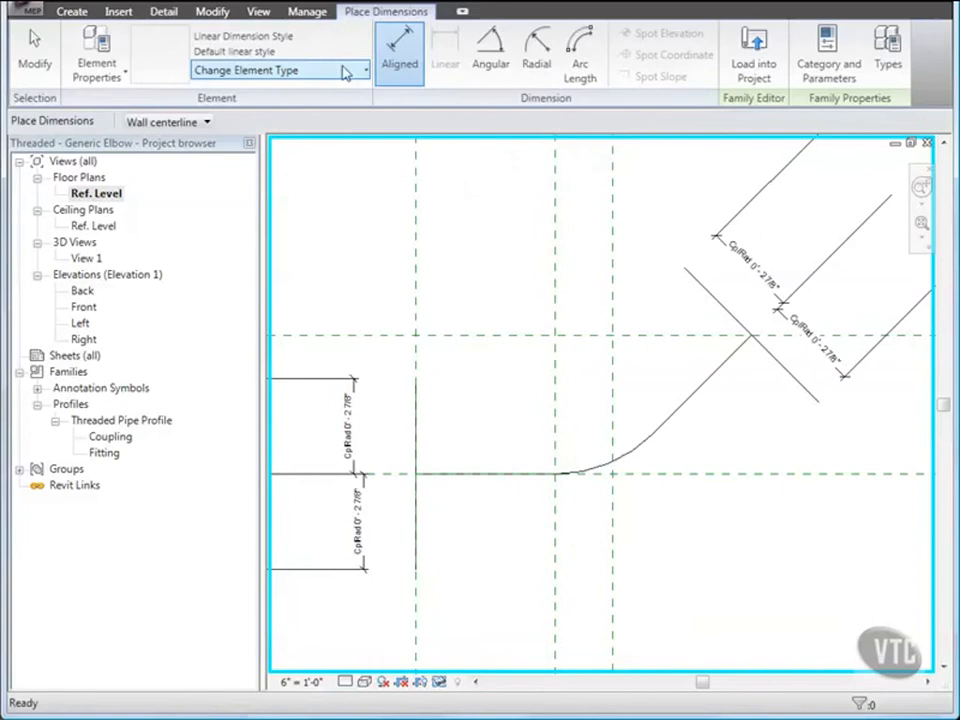
click(493, 58)
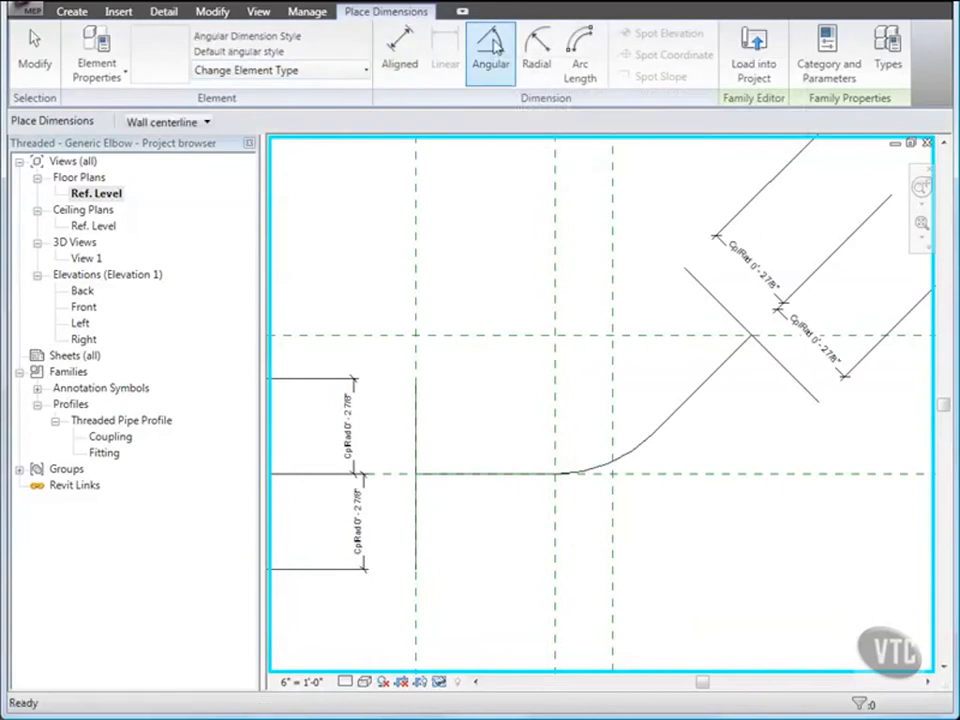
click(691, 400)
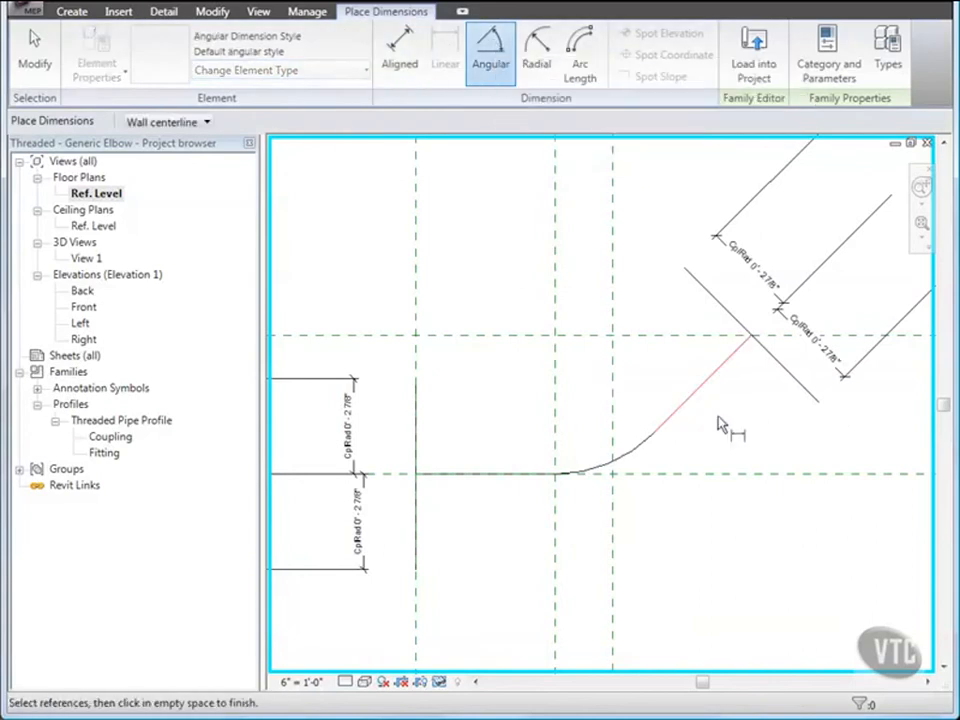
click(784, 377)
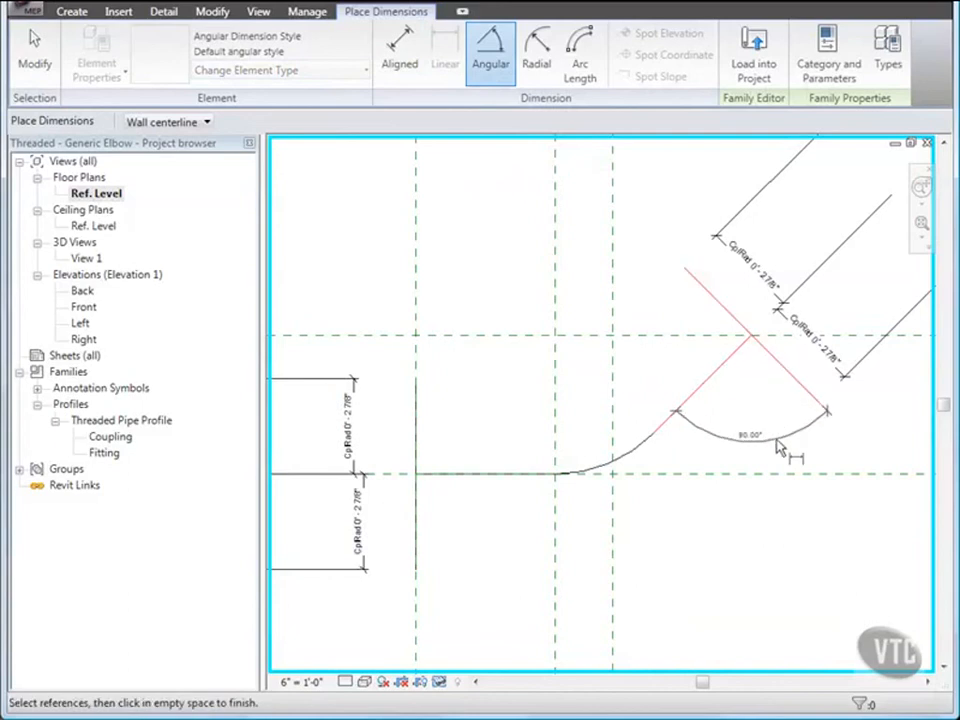
click(779, 447)
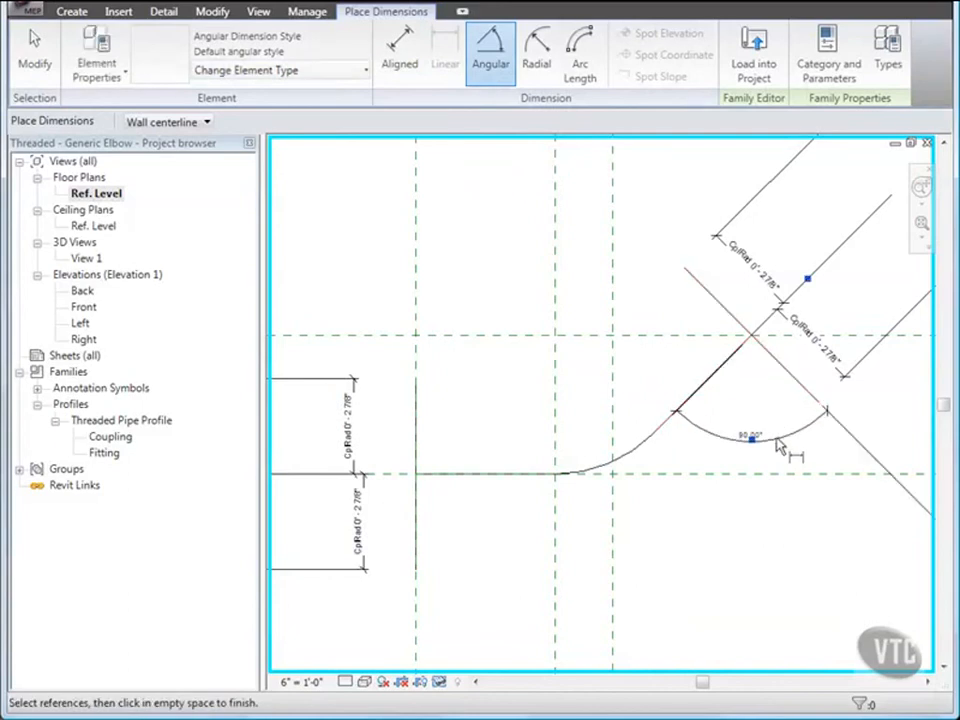
click(34, 55)
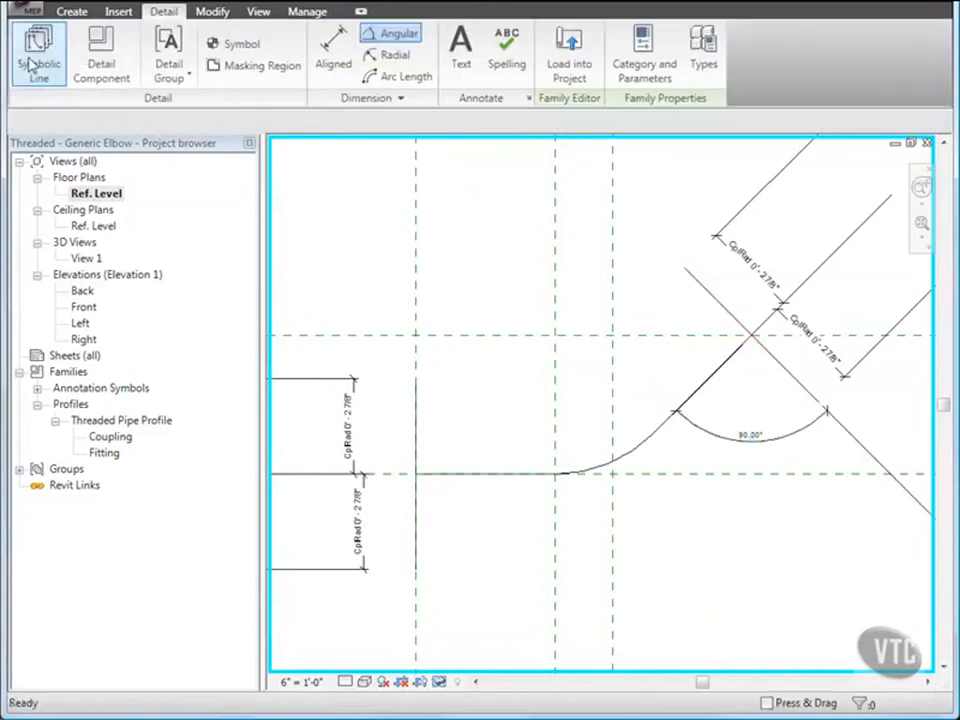
Lock the angular dimension between the angled centerline and its perpendicular end line.
click(697, 433)
scroll(697, 433, down, 3)
middle_drag(684, 465, 562, 372)
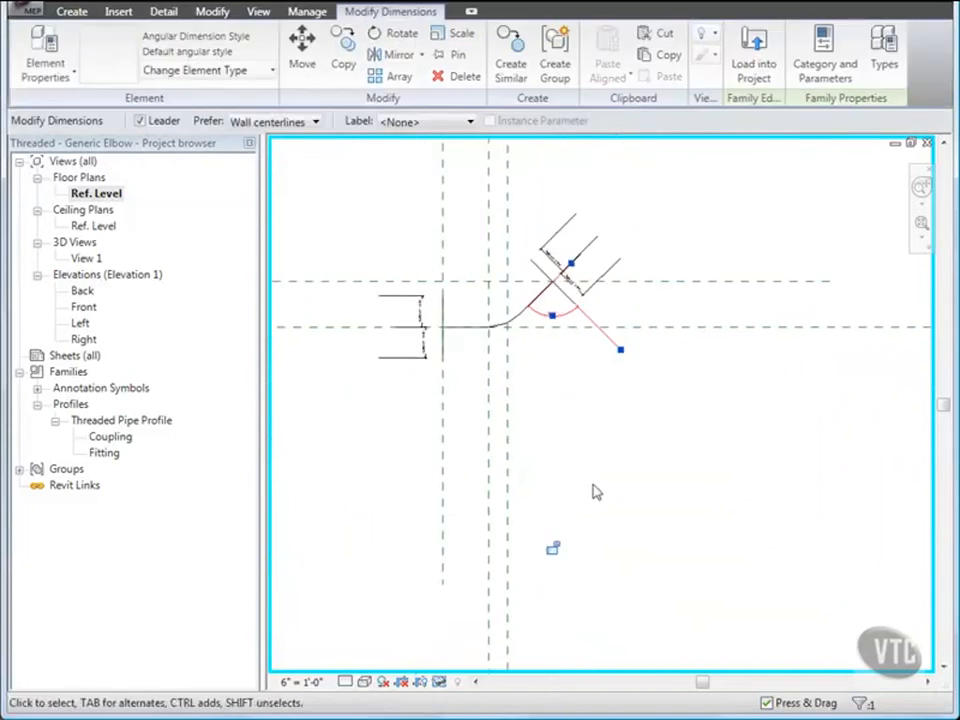
click(552, 549)
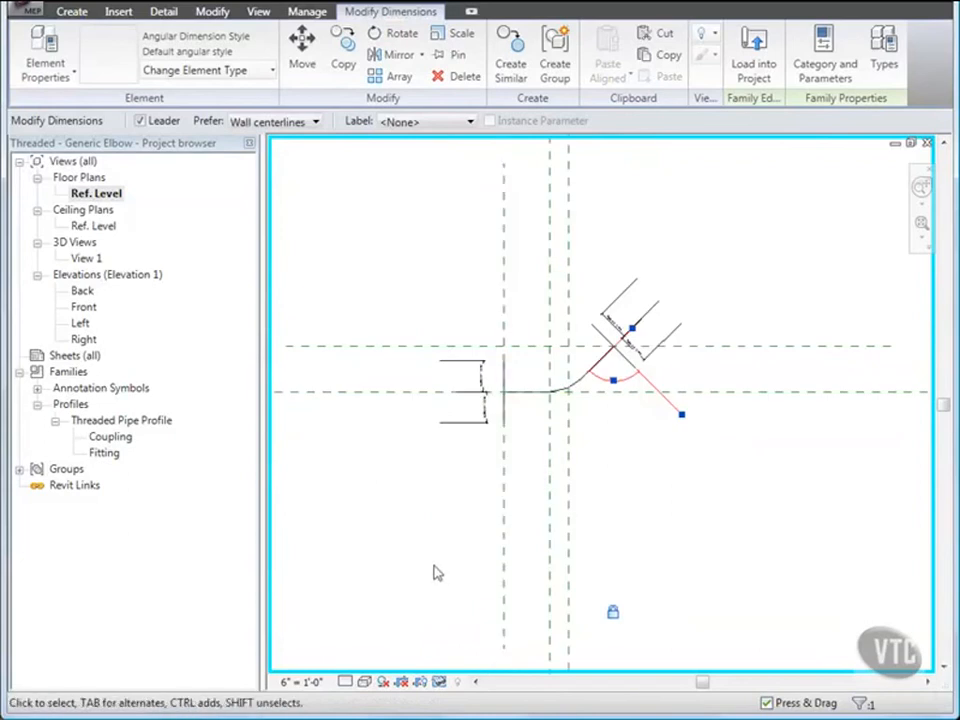
Reset the temporary hide/isolate so all family elements are shown, and save the family.
click(439, 682)
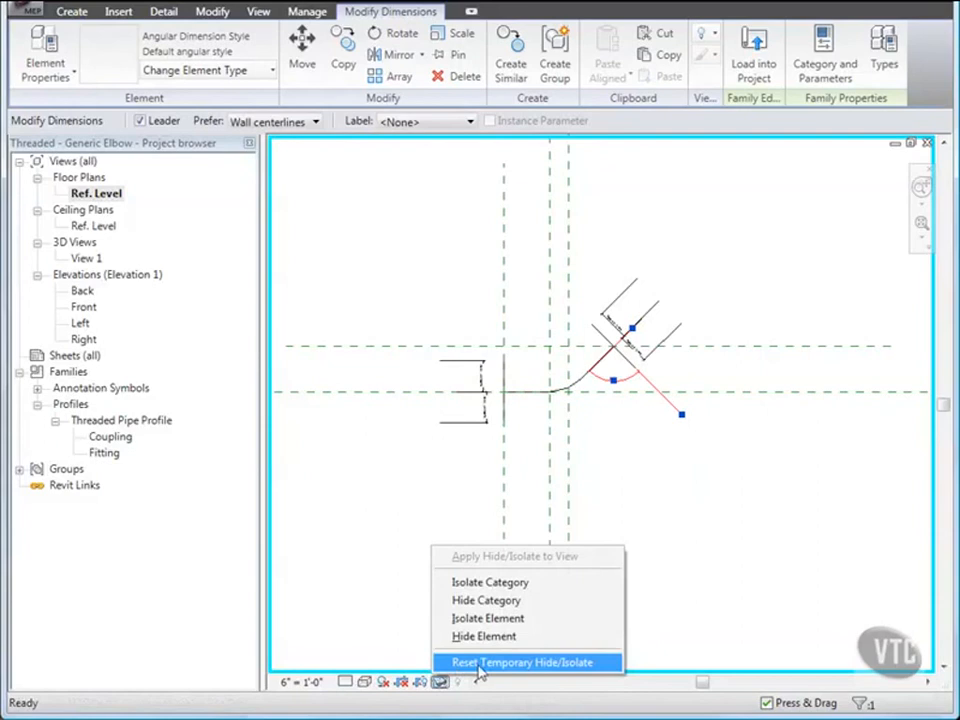
click(480, 663)
scroll(428, 562, up, 3)
click(24, 12)
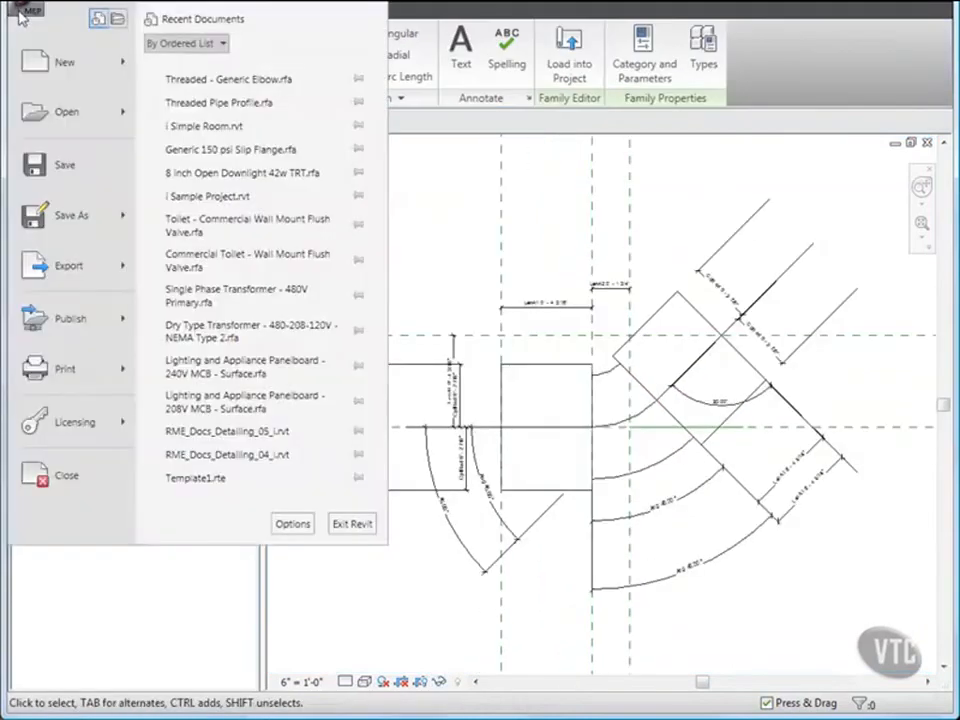
click(62, 173)
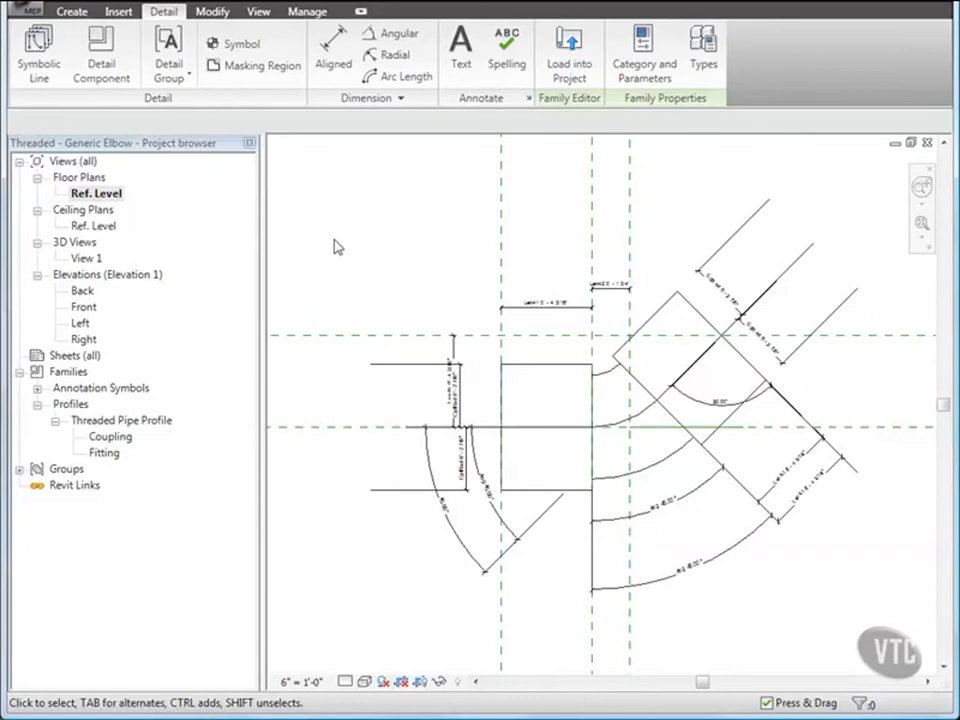
Filter a selection of everything to Lines (Pipe Fittings) only and edit those lines' visibility setting for the Fine detail level.
drag(903, 628, 358, 182)
click(32, 52)
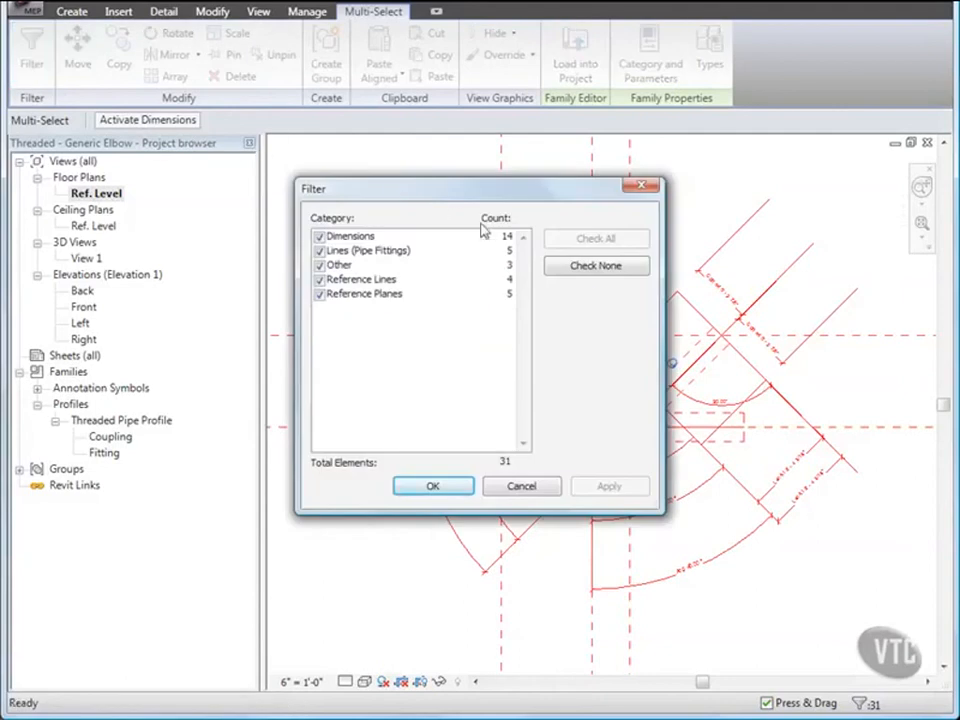
click(590, 270)
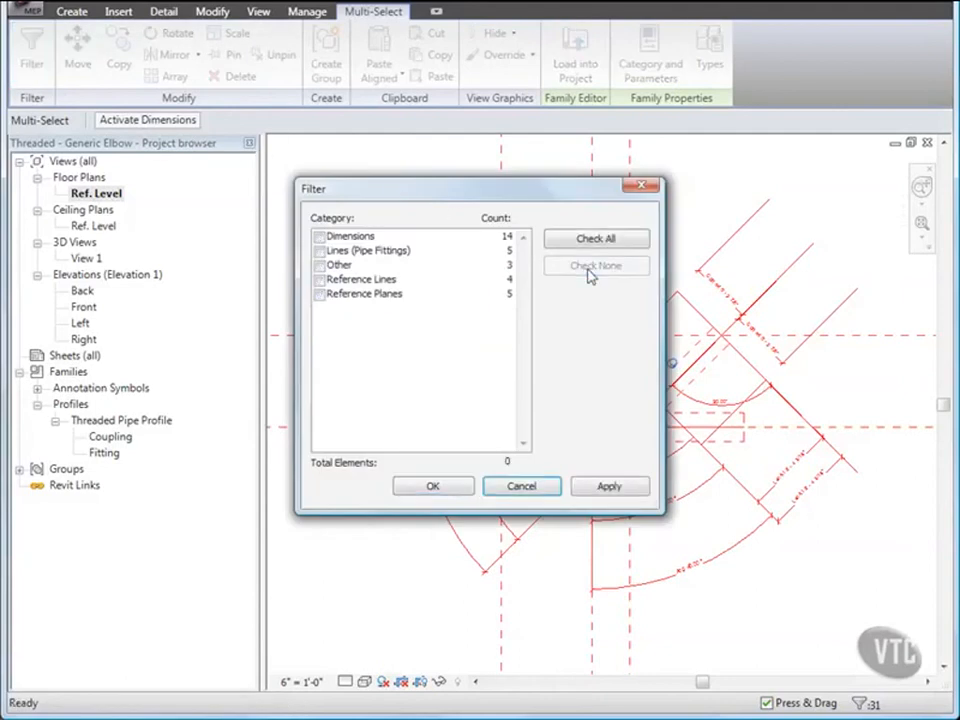
click(321, 251)
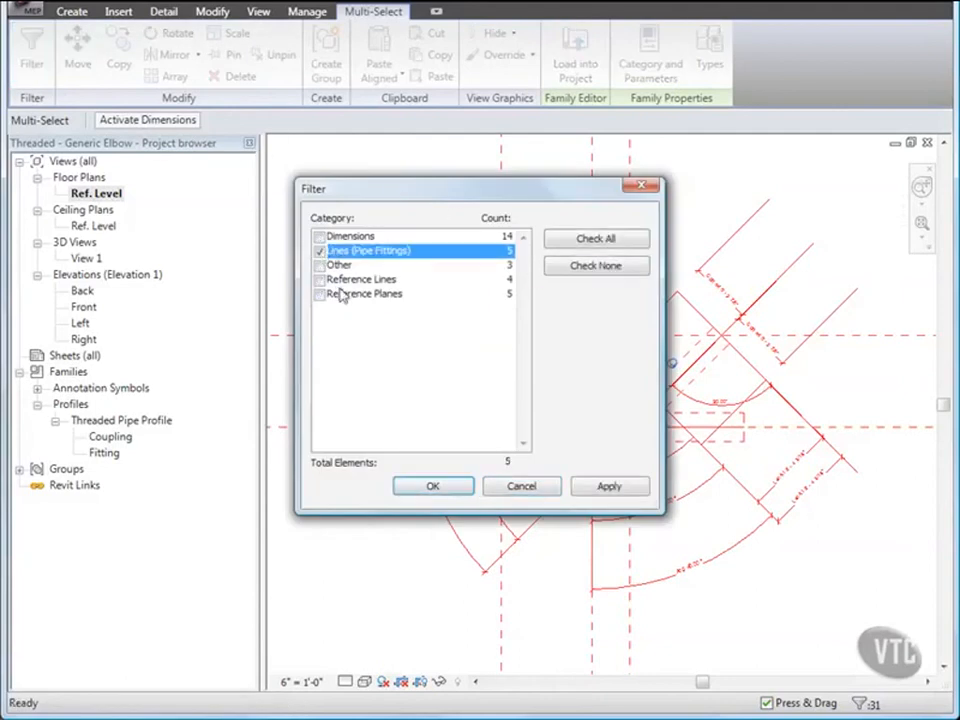
click(433, 488)
mouse_move(578, 510)
middle_down()
mouse_move(559, 473)
mouse_move(542, 531)
middle_up()
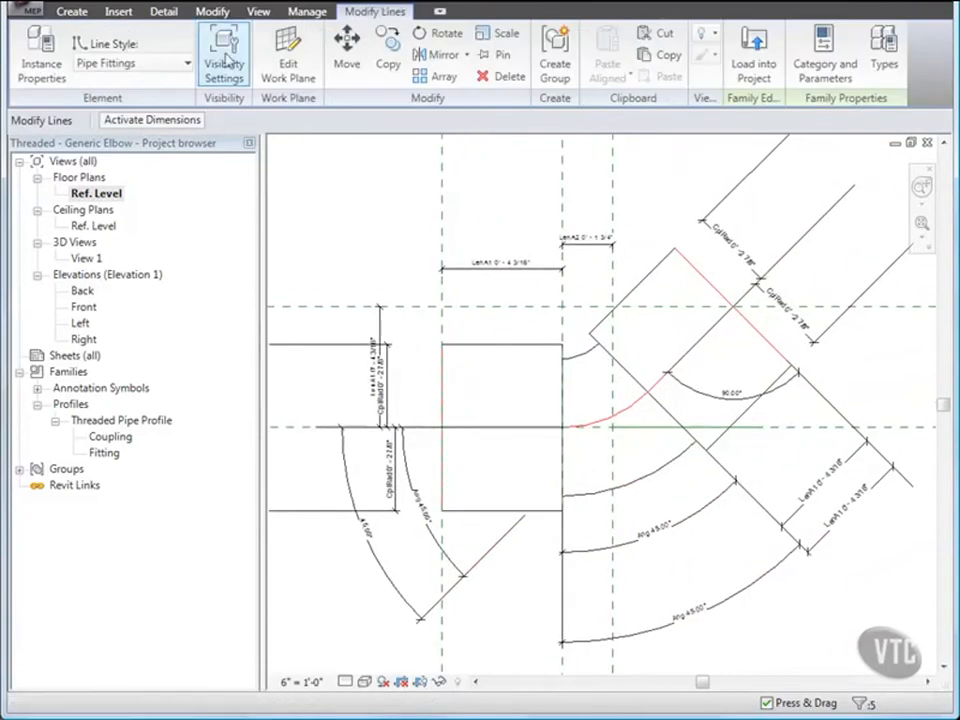
click(224, 62)
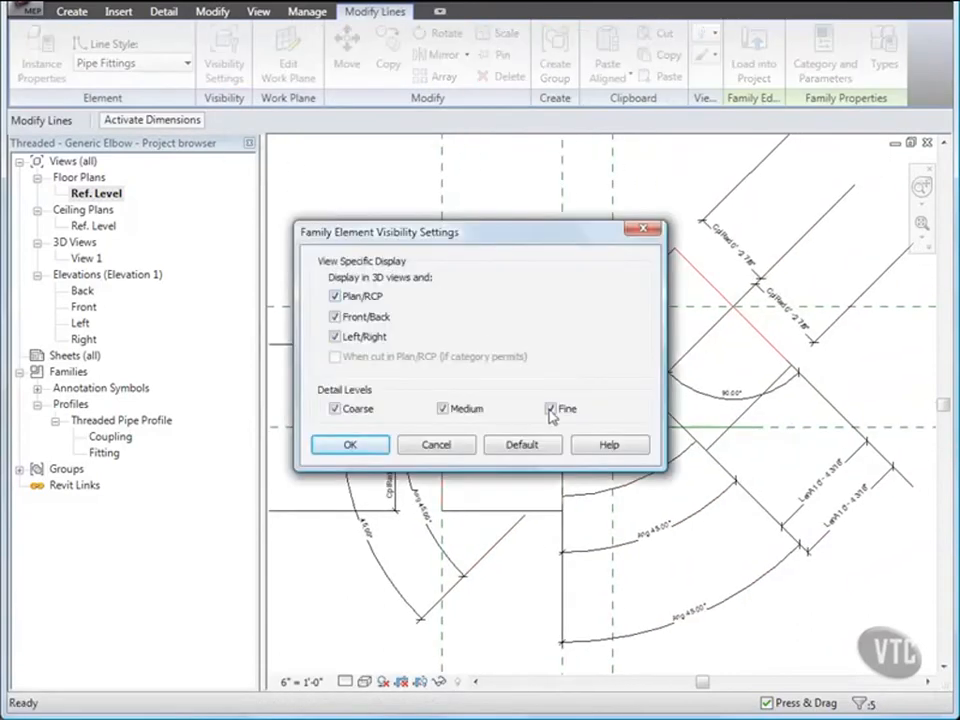
click(368, 439)
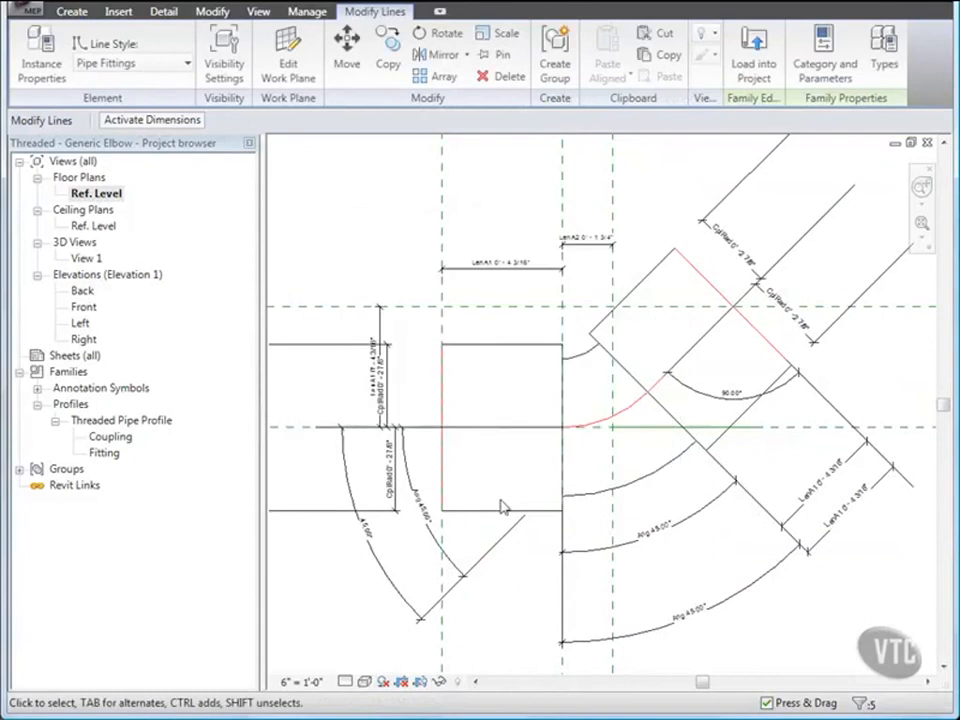
Filter a selection of everything to the Other category and turn off Coarse and Medium detail visibility for the three sweeps.
drag(928, 663, 323, 185)
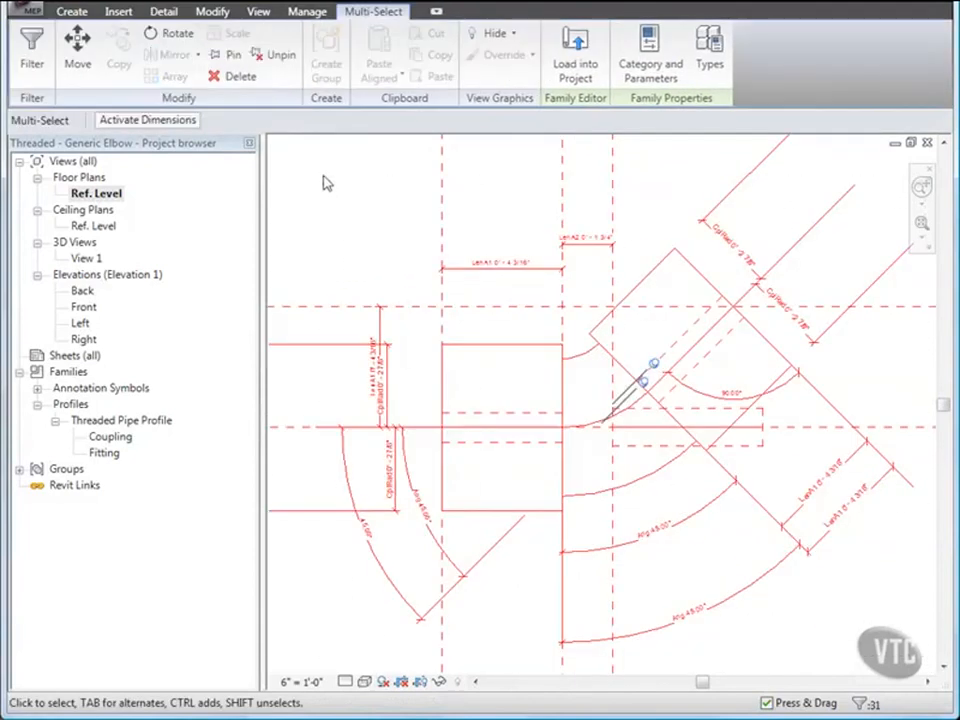
click(31, 58)
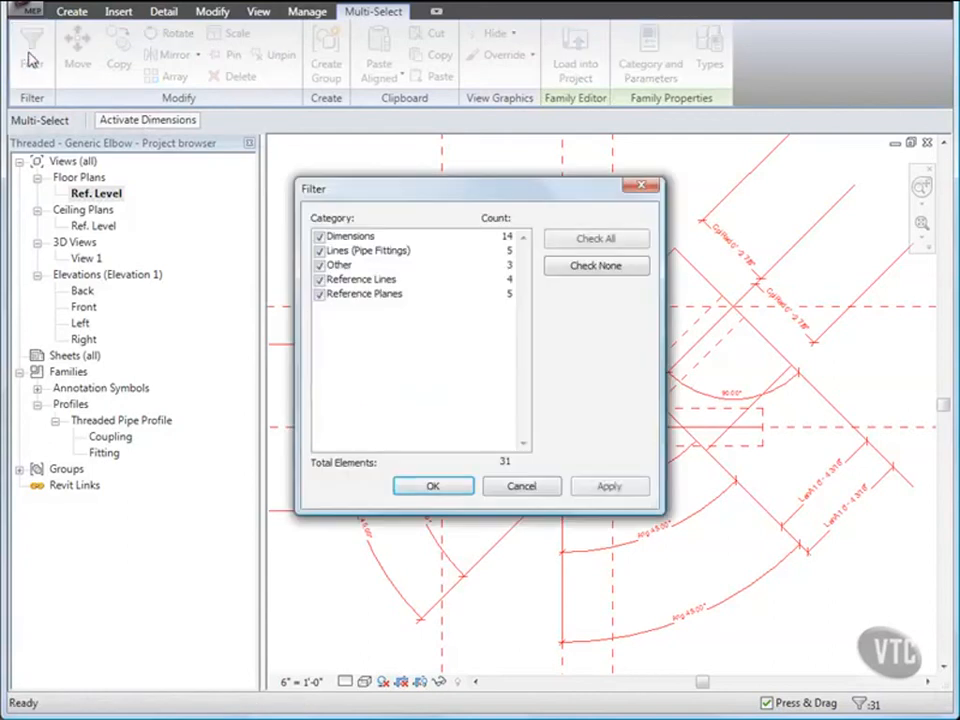
click(589, 267)
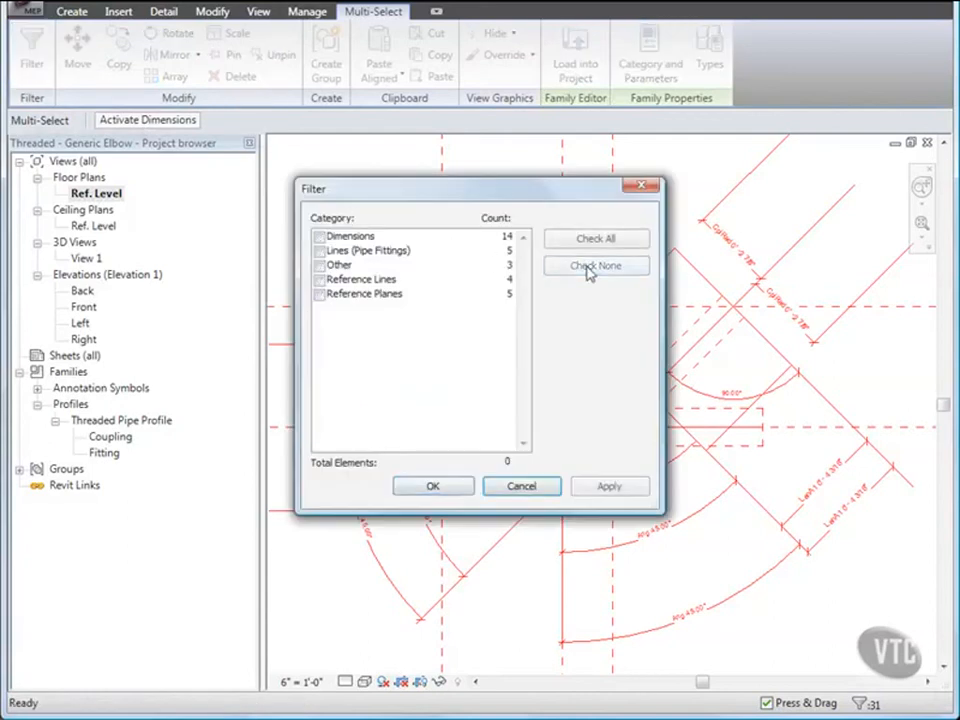
click(320, 266)
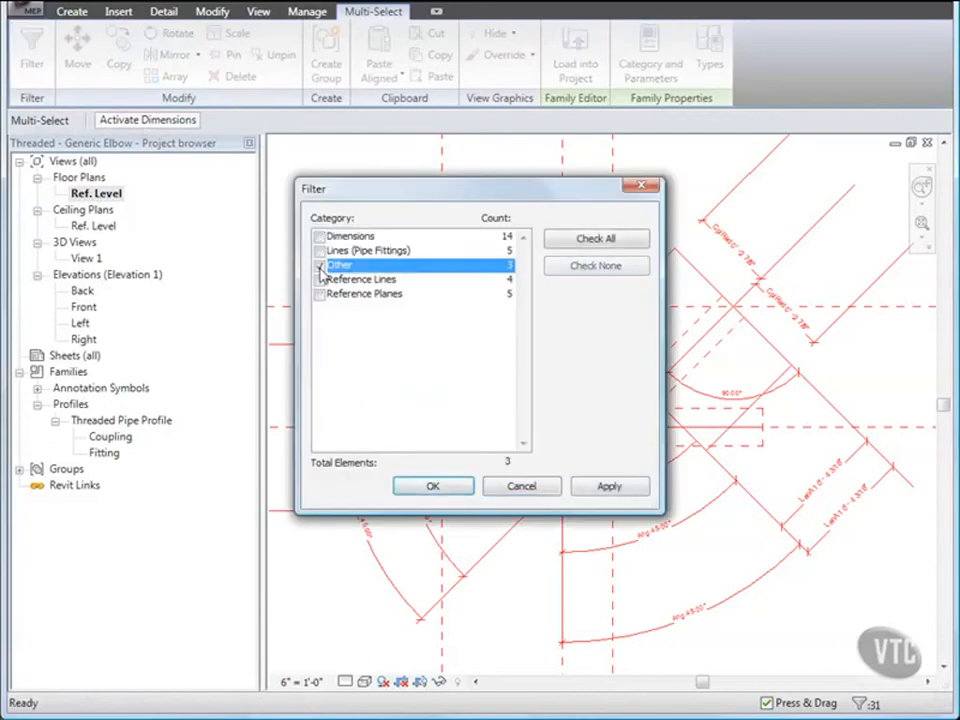
click(434, 485)
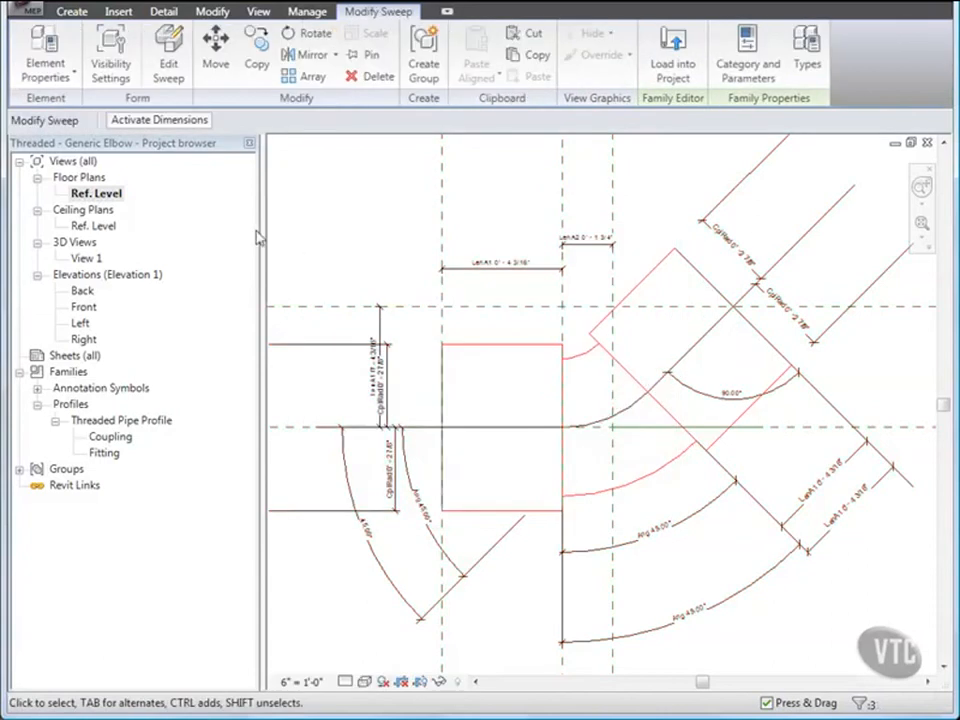
click(110, 62)
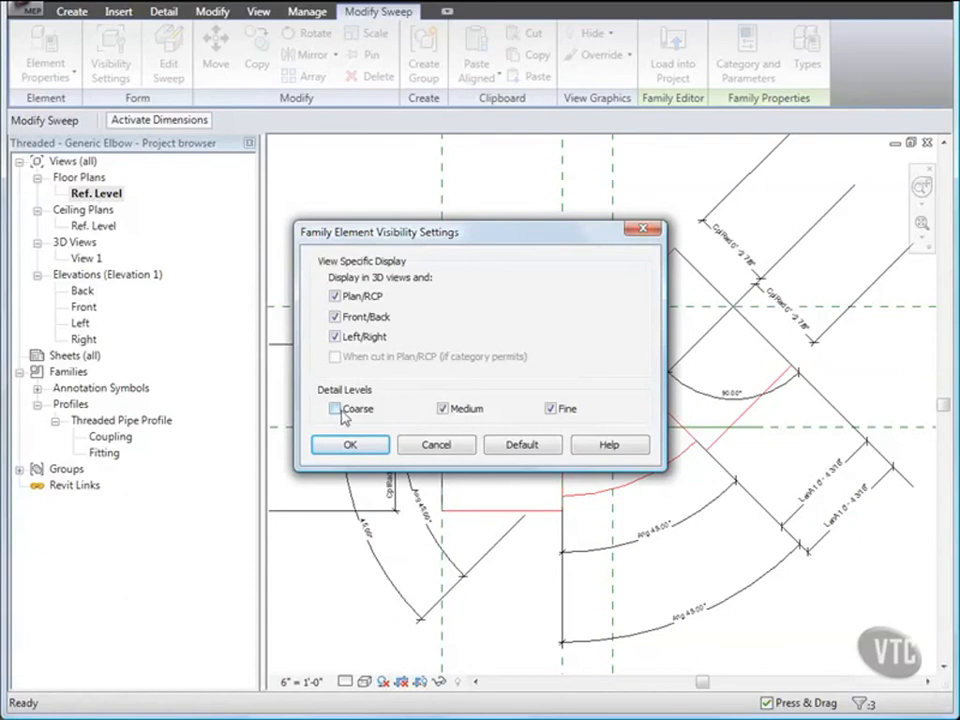
click(445, 410)
click(350, 445)
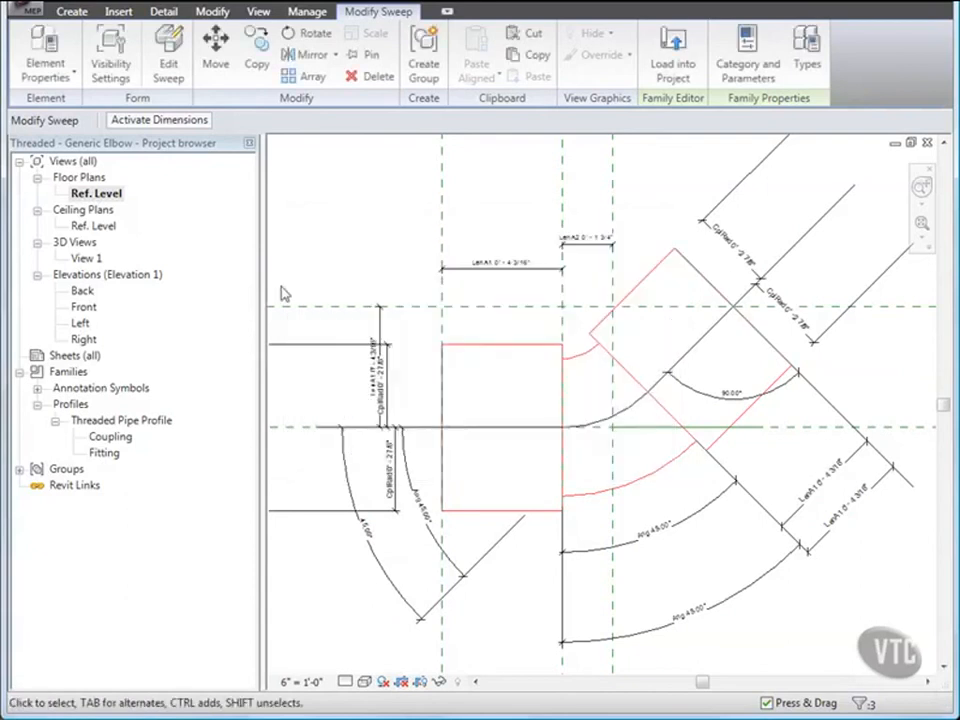
Save the elbow family and open its 3D view, View 1.
click(27, 14)
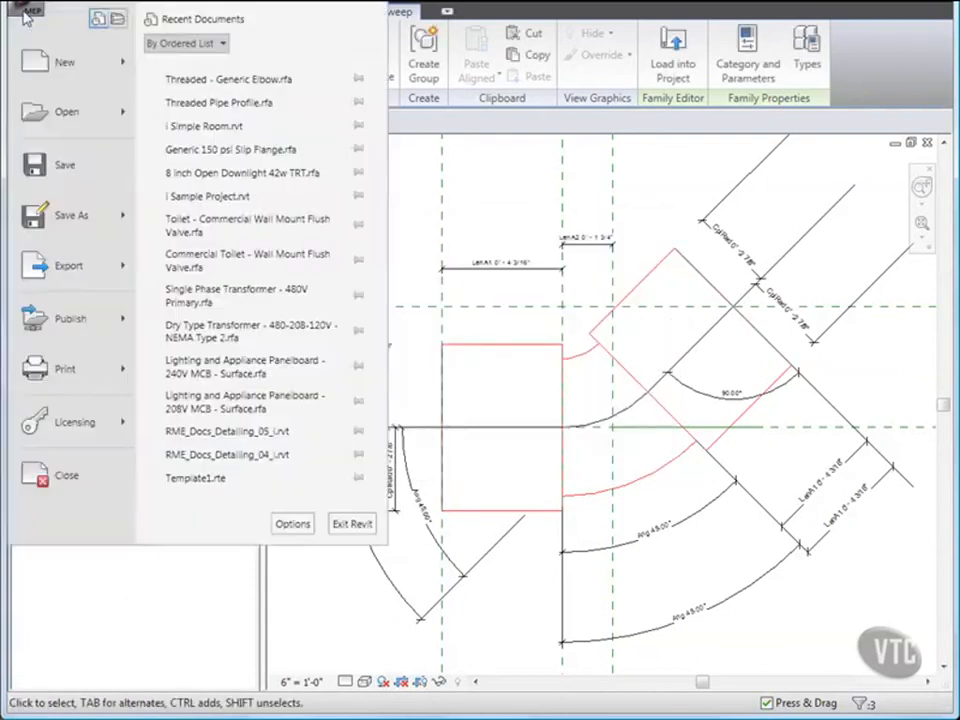
click(35, 165)
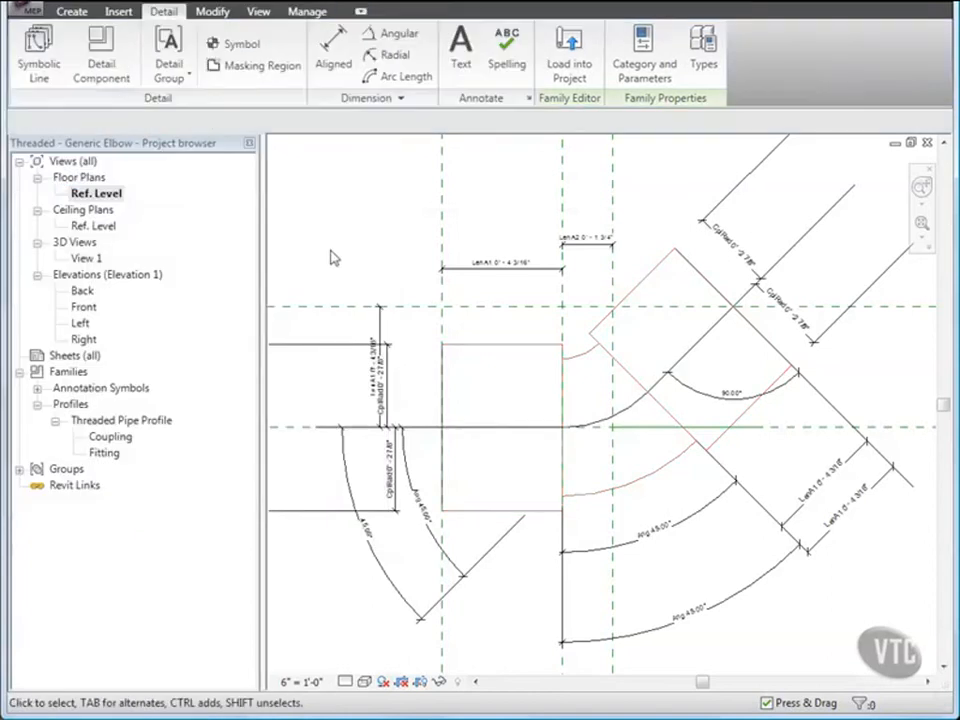
double_click(86, 259)
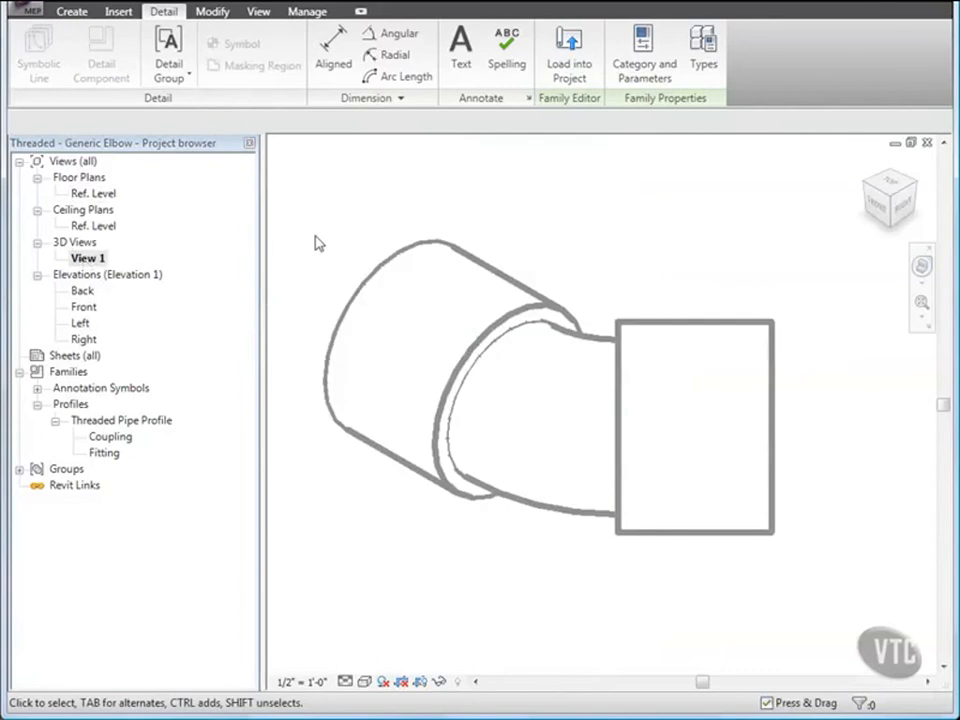
Place pipe connectors with the Fitting system type on both open end faces of the elbow.
click(897, 183)
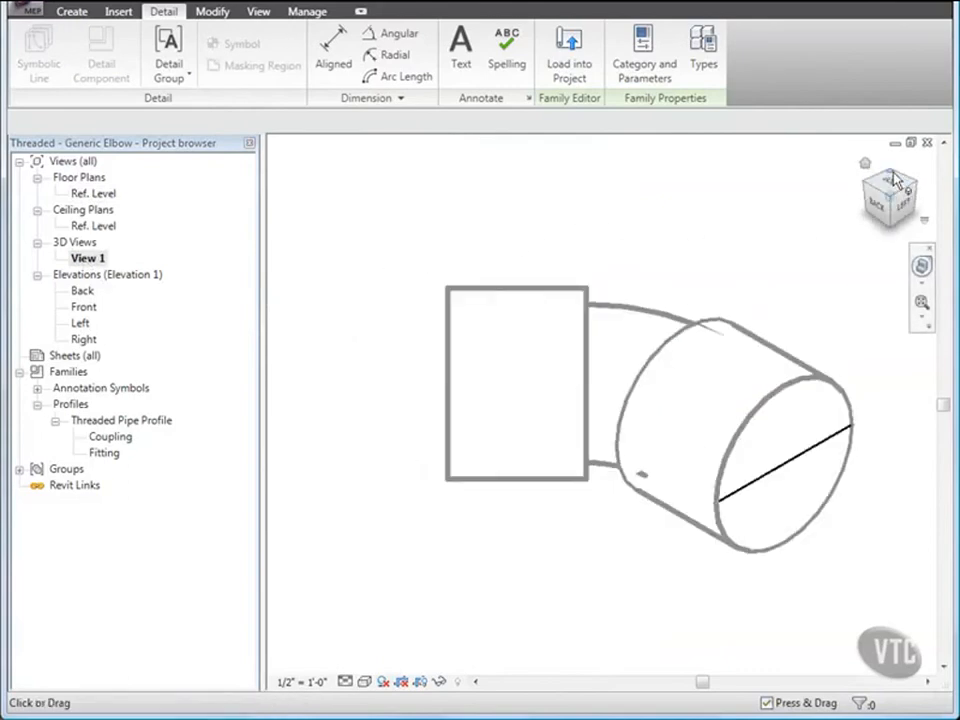
mouse_move(897, 183)
mouse_down()
mouse_move(920, 207)
mouse_move(912, 212)
mouse_up()
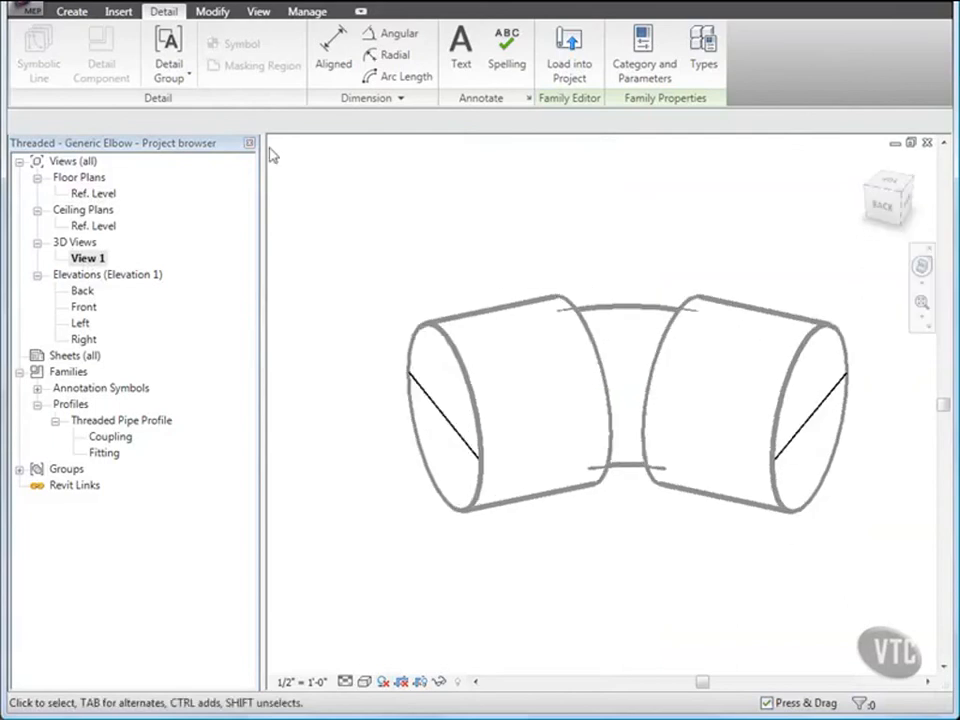
click(72, 12)
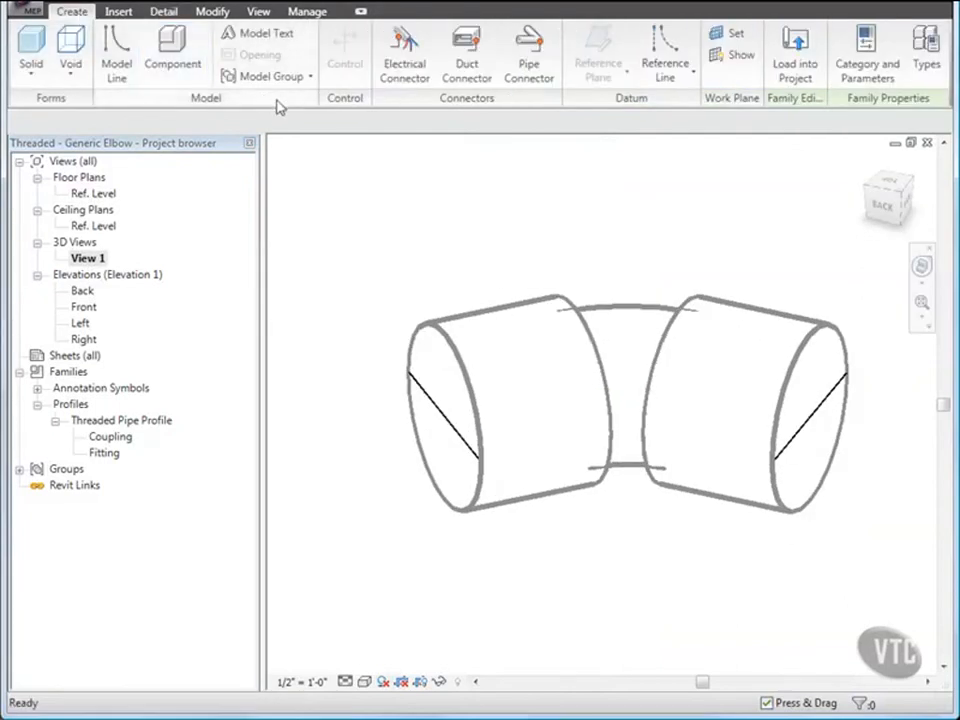
click(531, 64)
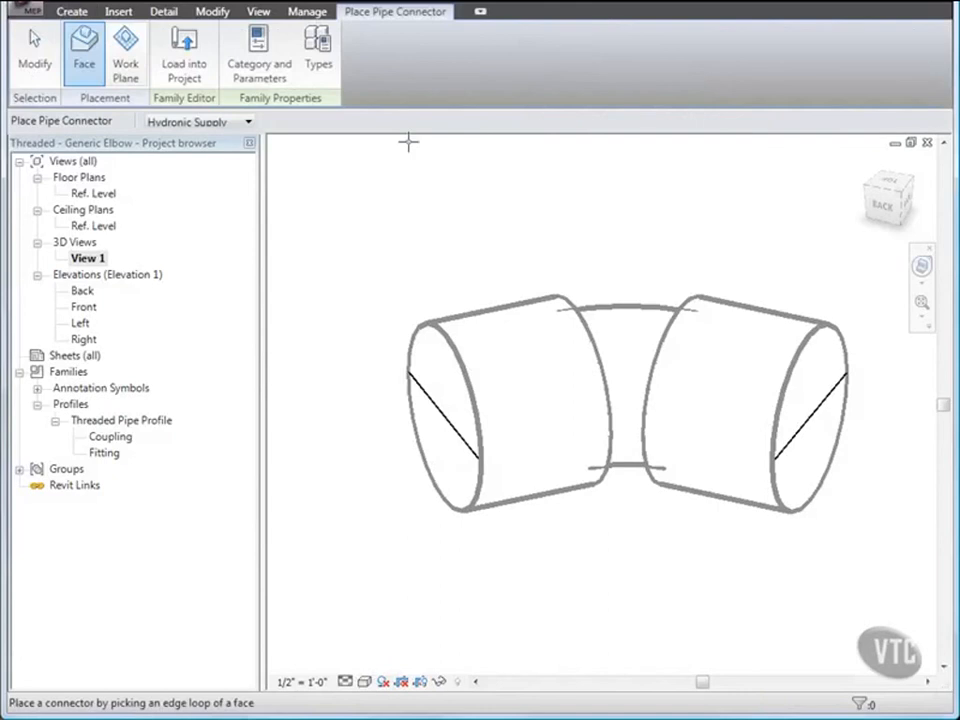
click(236, 126)
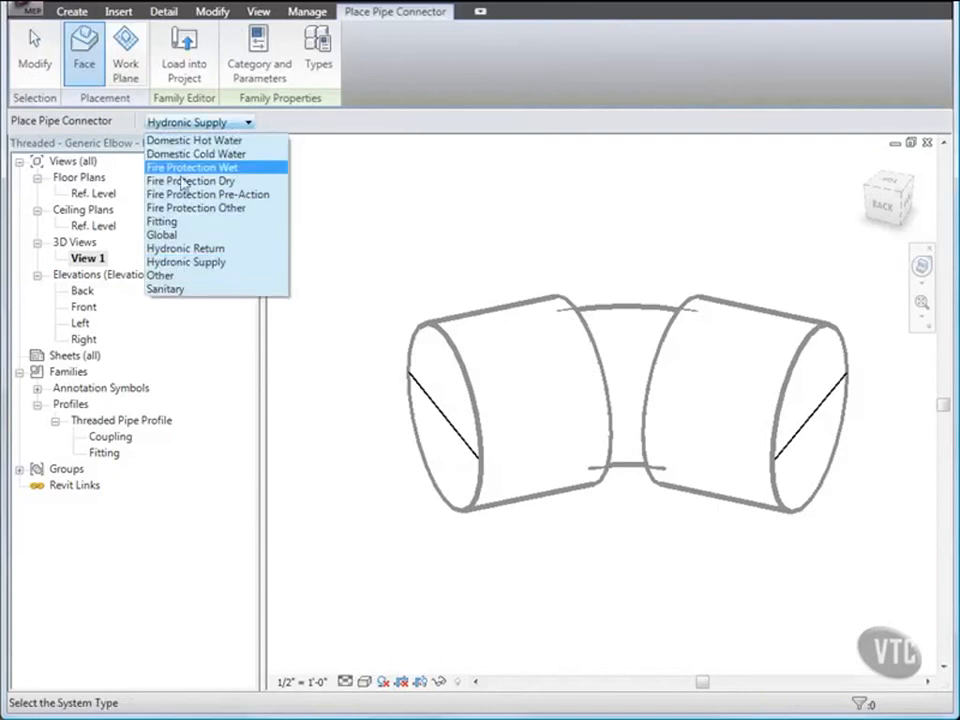
click(182, 222)
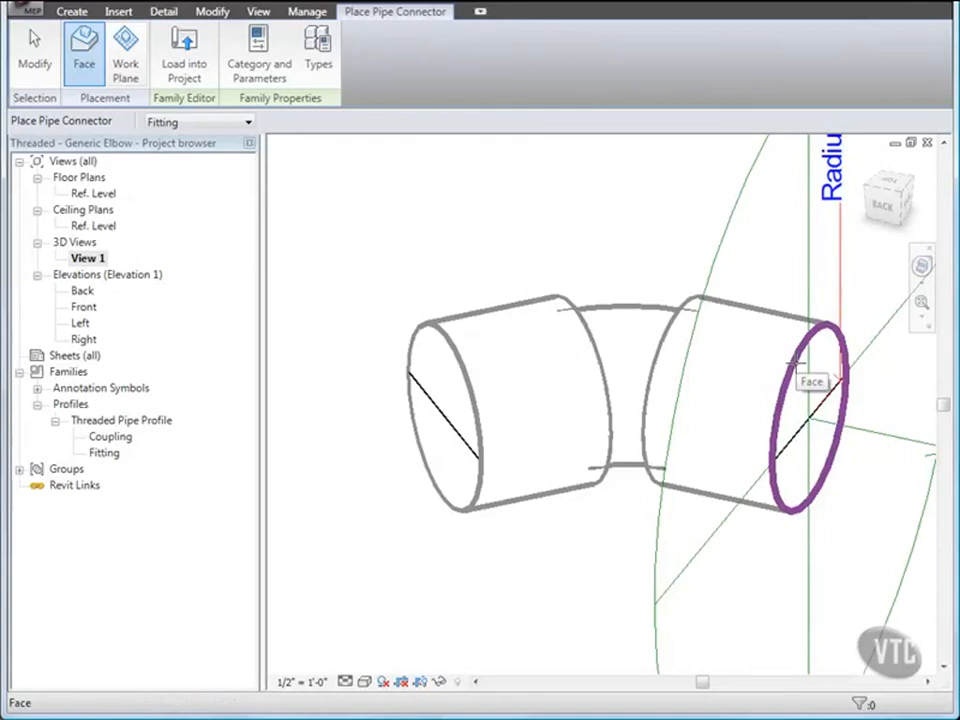
click(476, 373)
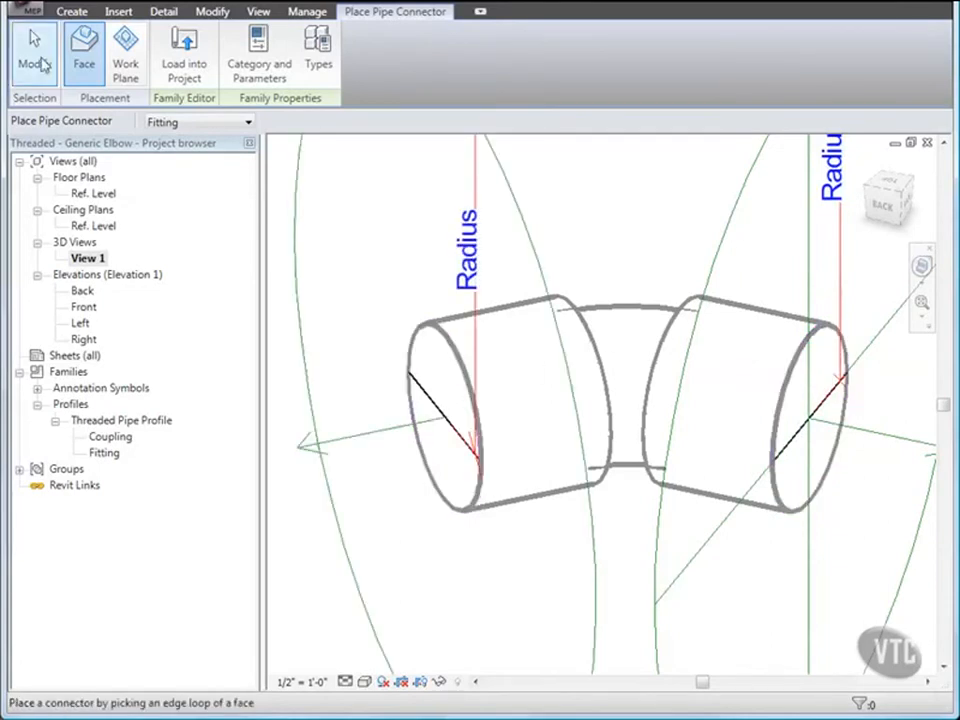
click(34, 60)
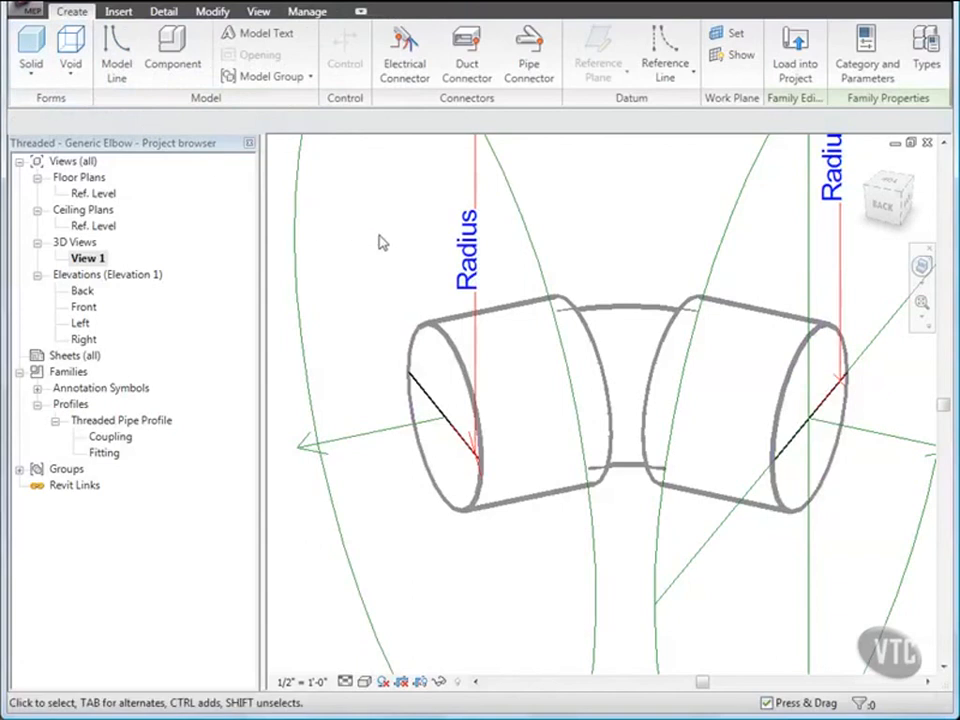
Select both pipe connectors and associate their Angle property with the Ang family parameter.
click(708, 258)
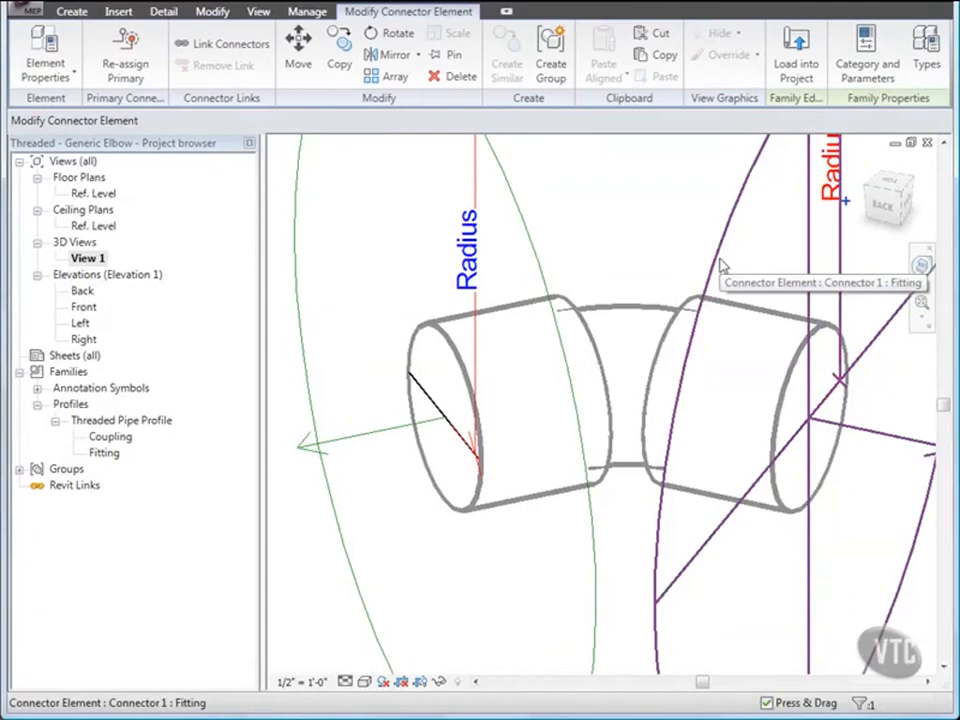
key(Escape)
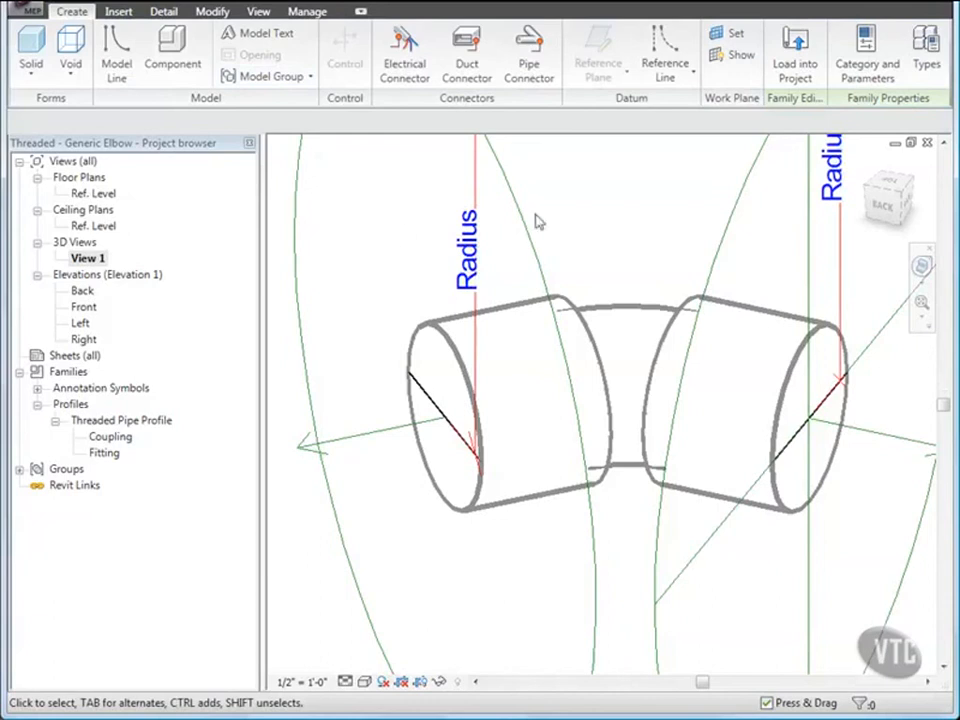
drag(708, 234, 516, 216)
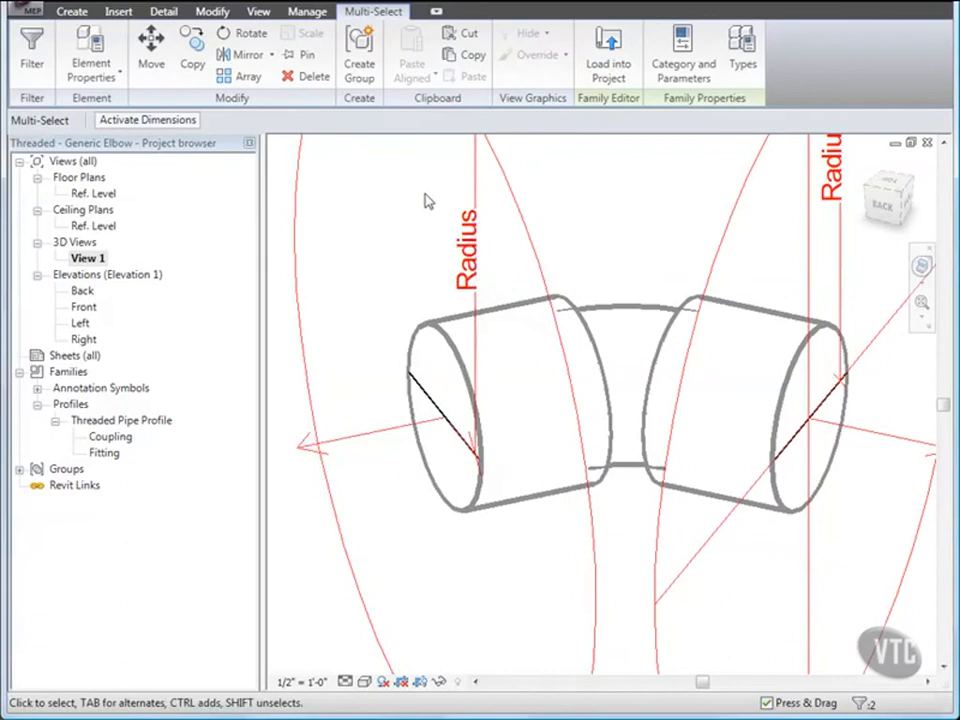
click(88, 44)
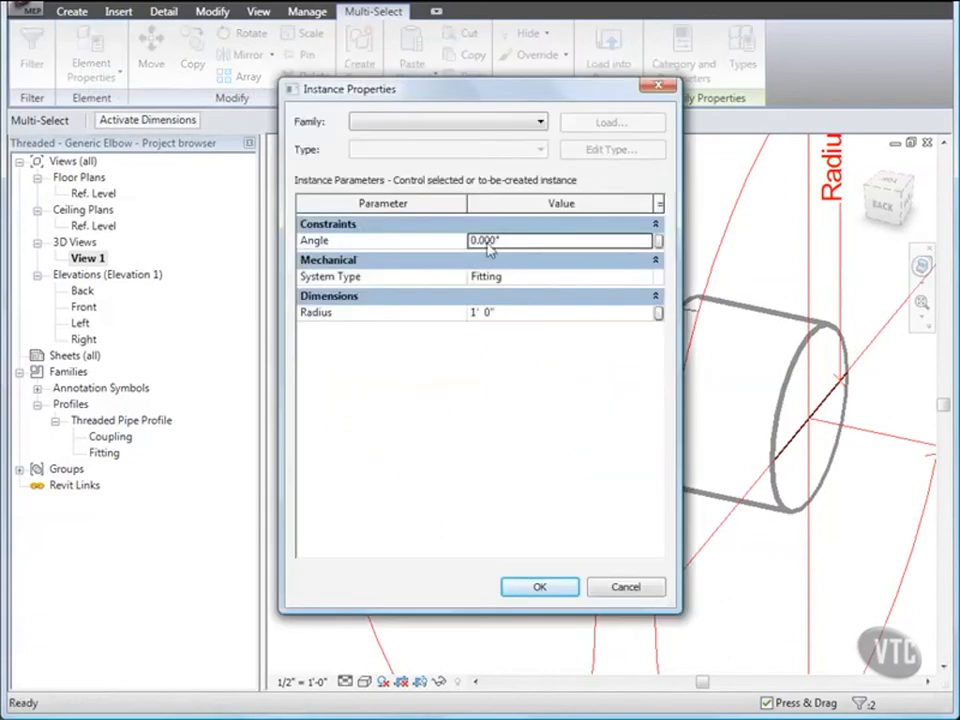
click(660, 243)
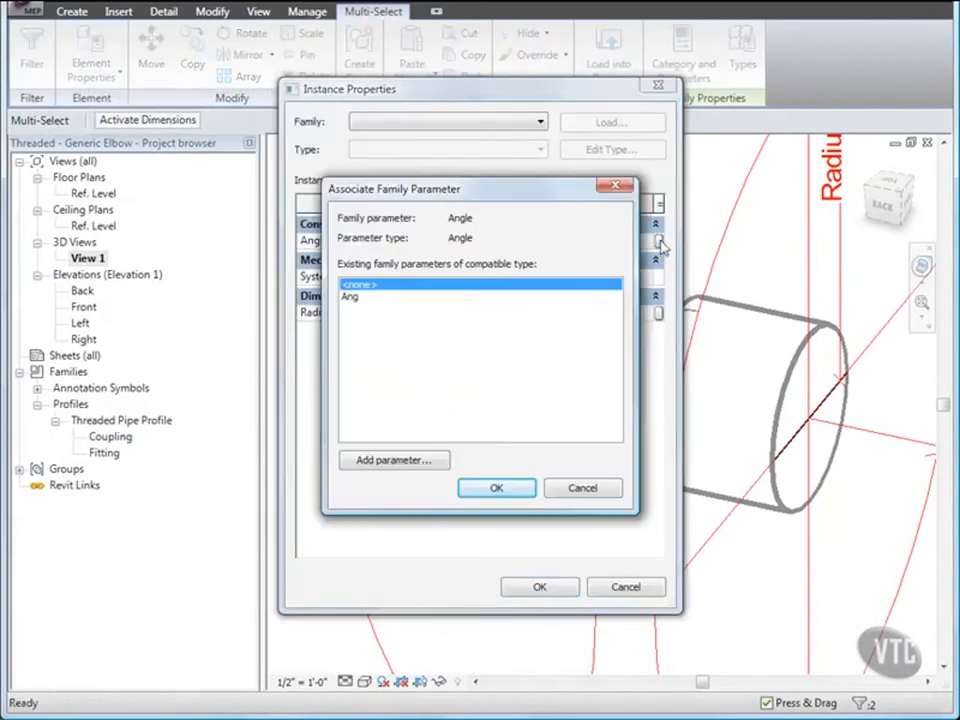
click(354, 299)
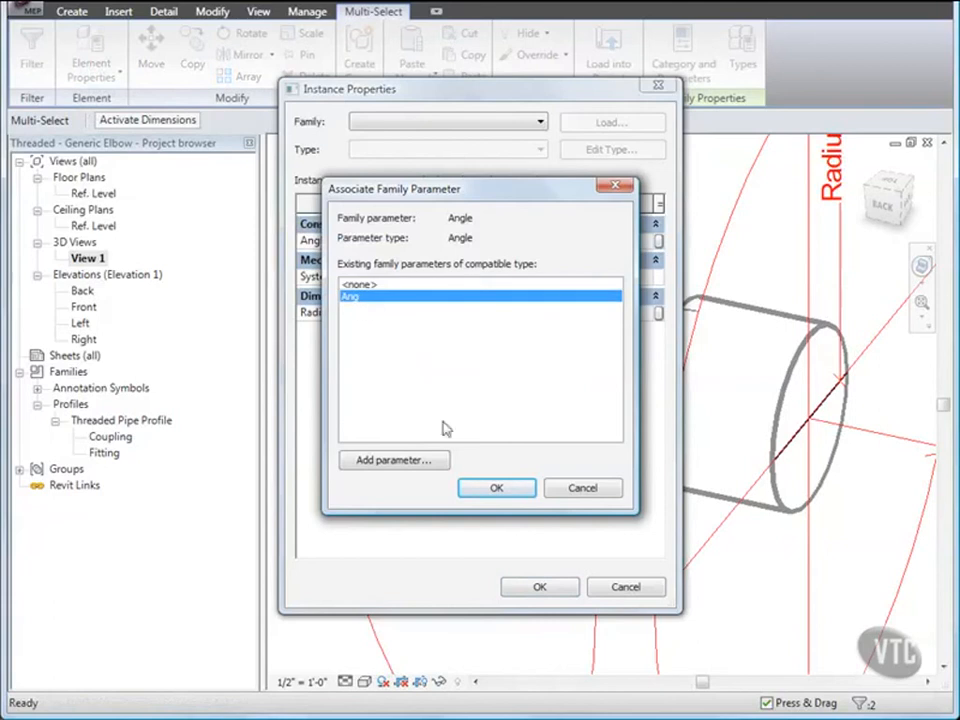
click(497, 487)
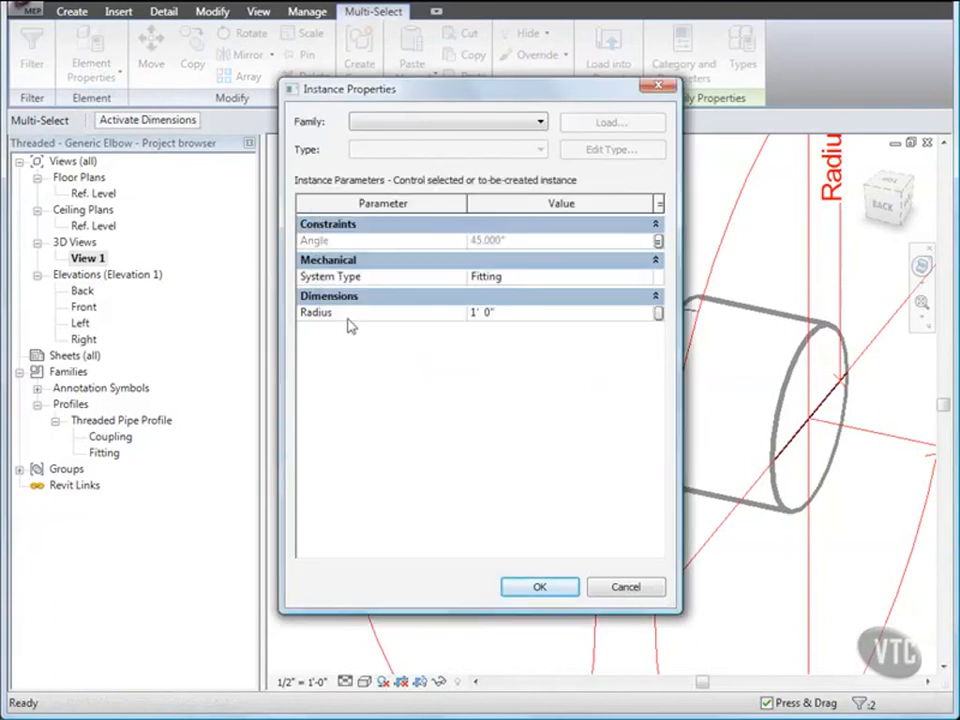
Associate the Radius of the two selected connectors with the NomRad family parameter and apply the instance properties.
click(657, 313)
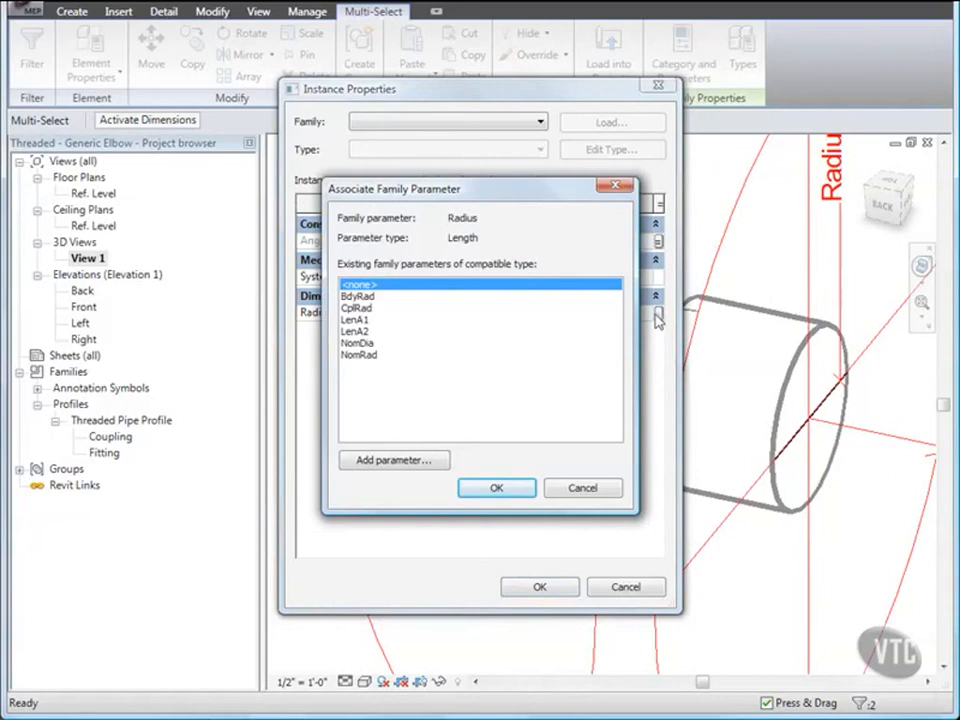
click(359, 356)
click(498, 489)
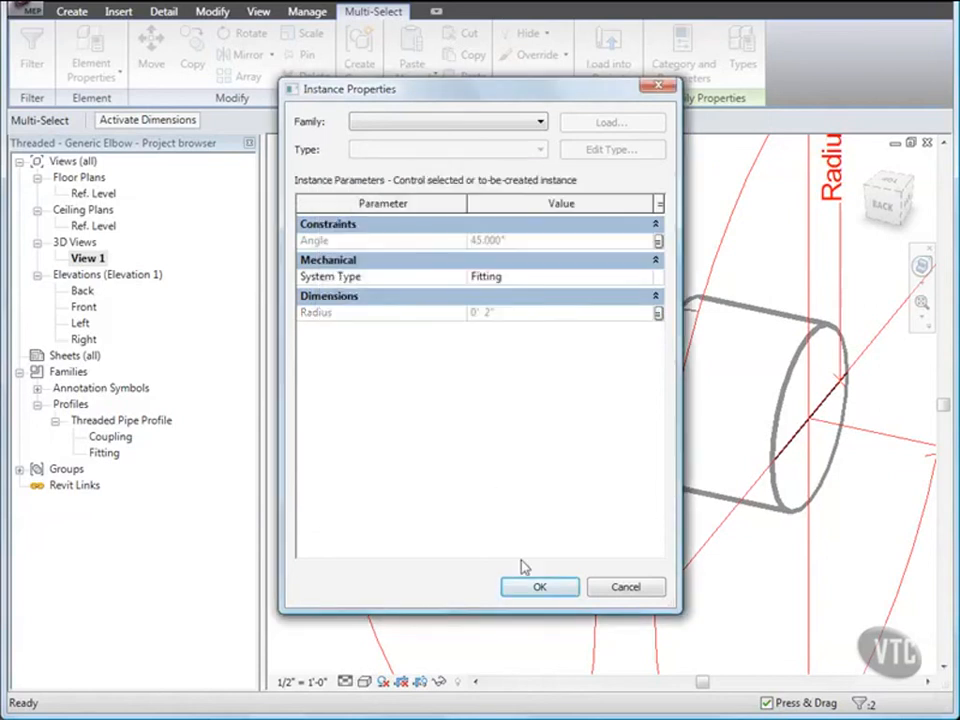
click(536, 589)
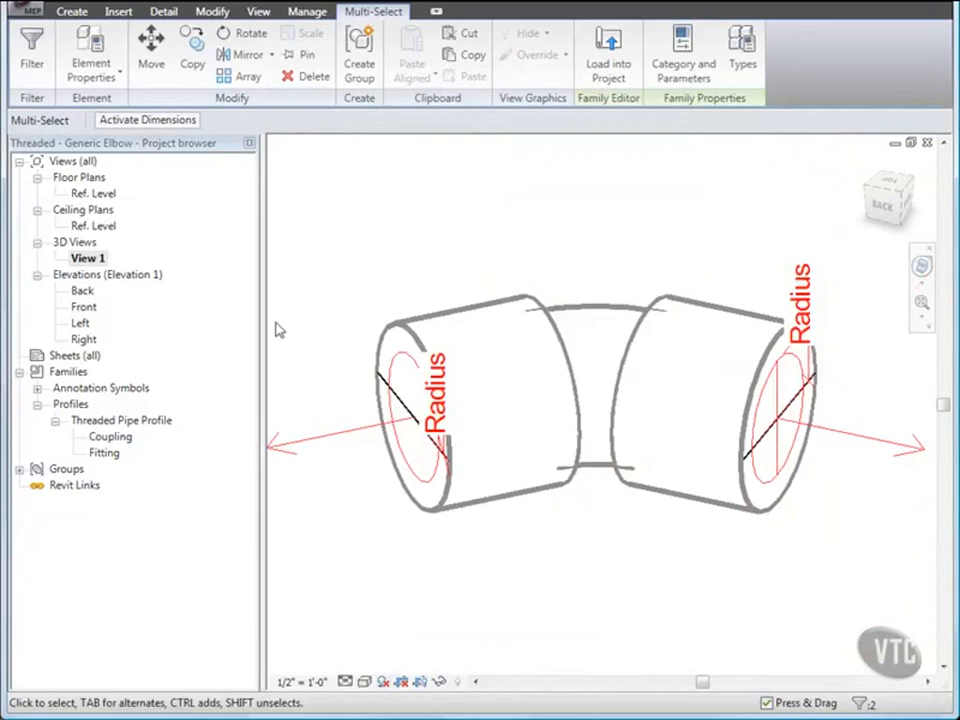
Save the elbow family with its connectors and clear the selection.
click(24, 10)
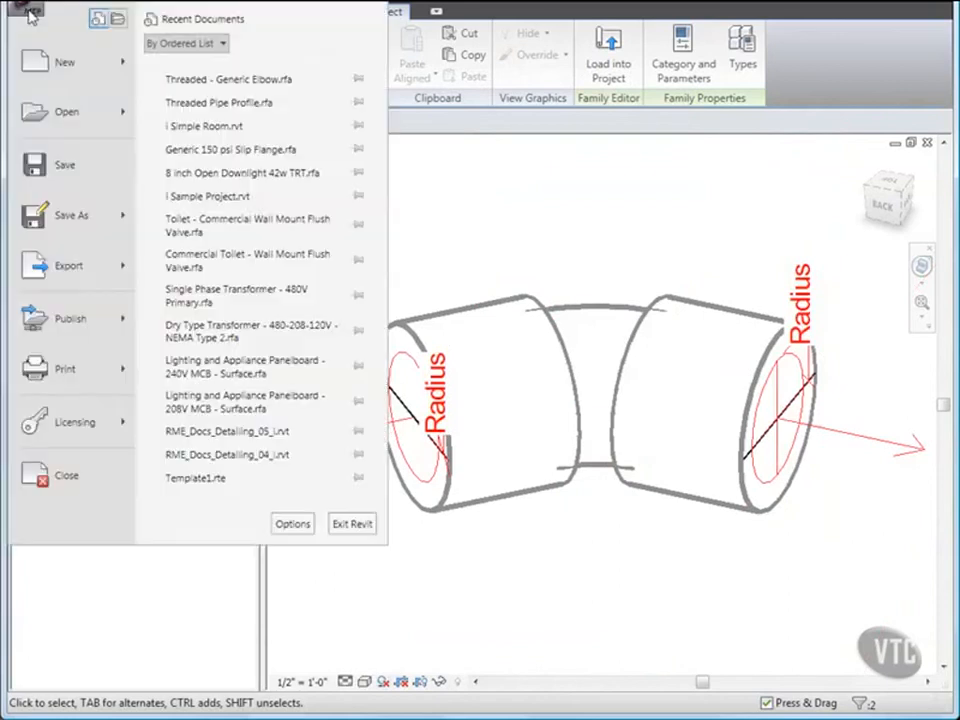
click(64, 166)
click(287, 252)
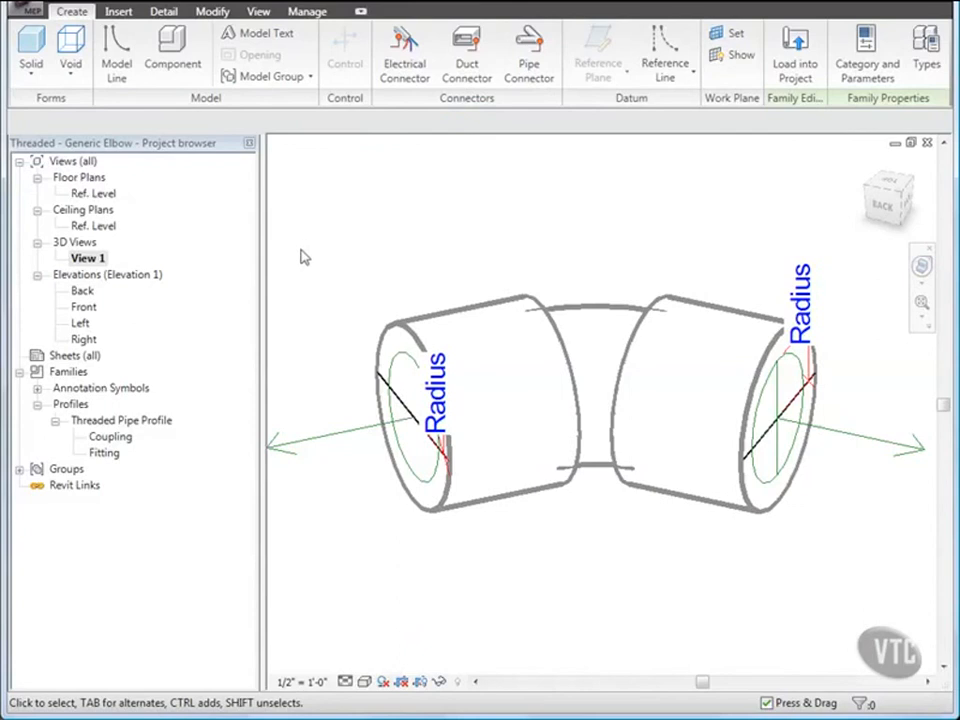
Create a new project from the default Imperial template.
click(24, 10)
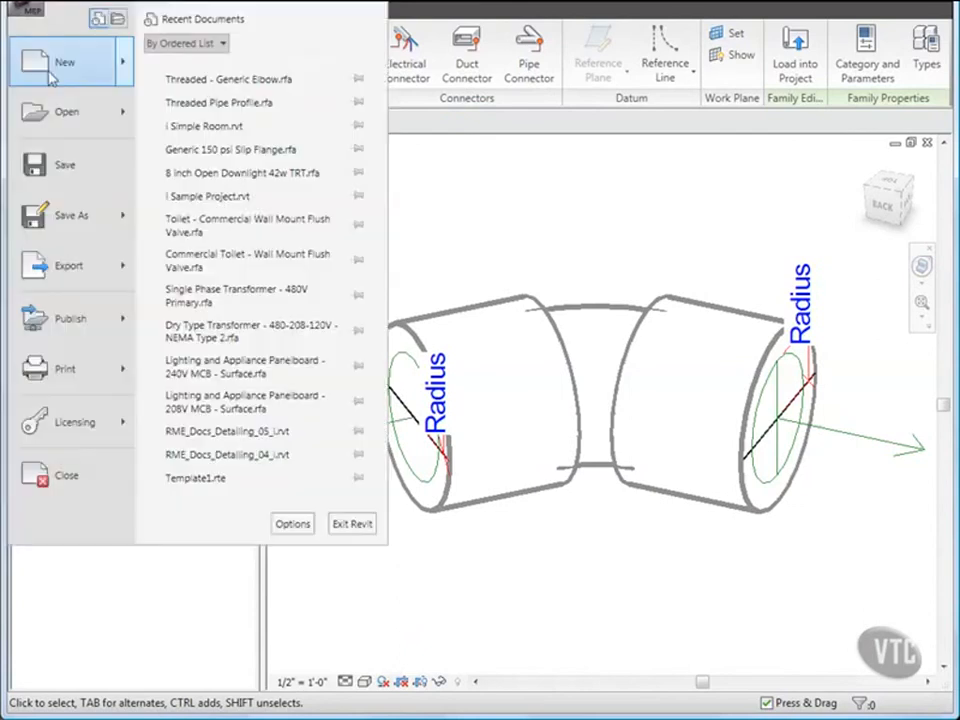
mouse_move(52, 75)
click(185, 84)
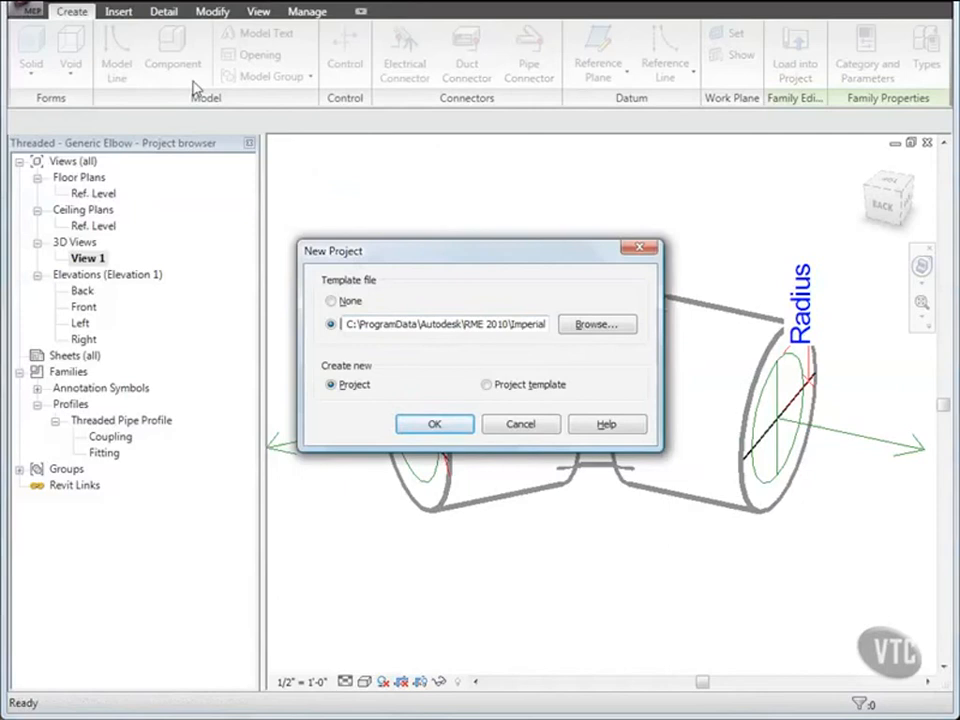
click(428, 422)
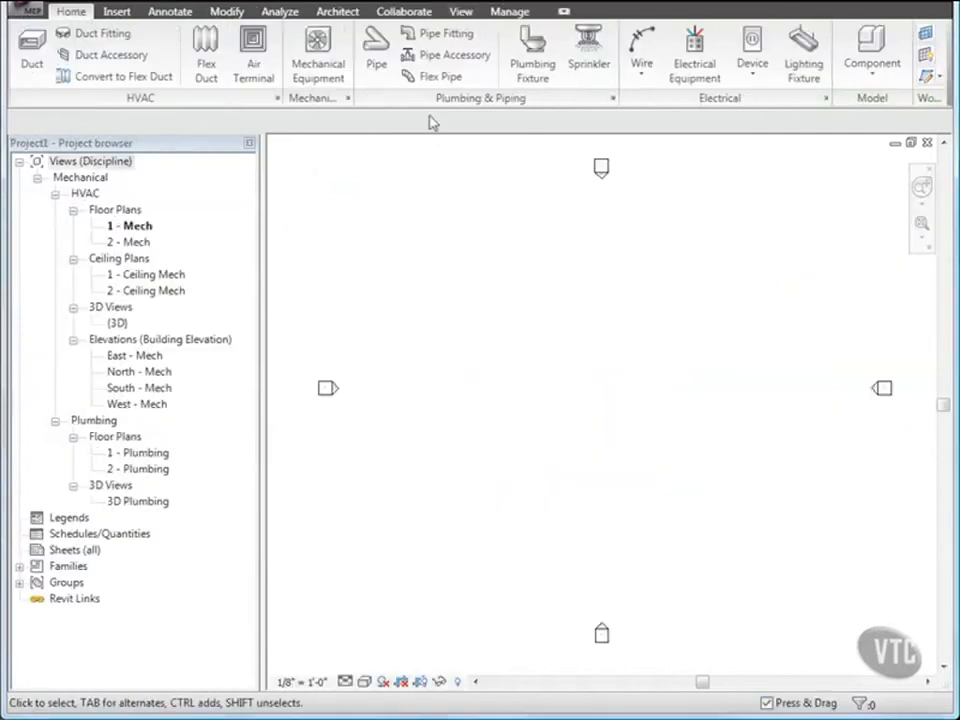
Return to the elbow family's 3D view and load the Threaded - Generic Elbow family into Project1.
click(462, 13)
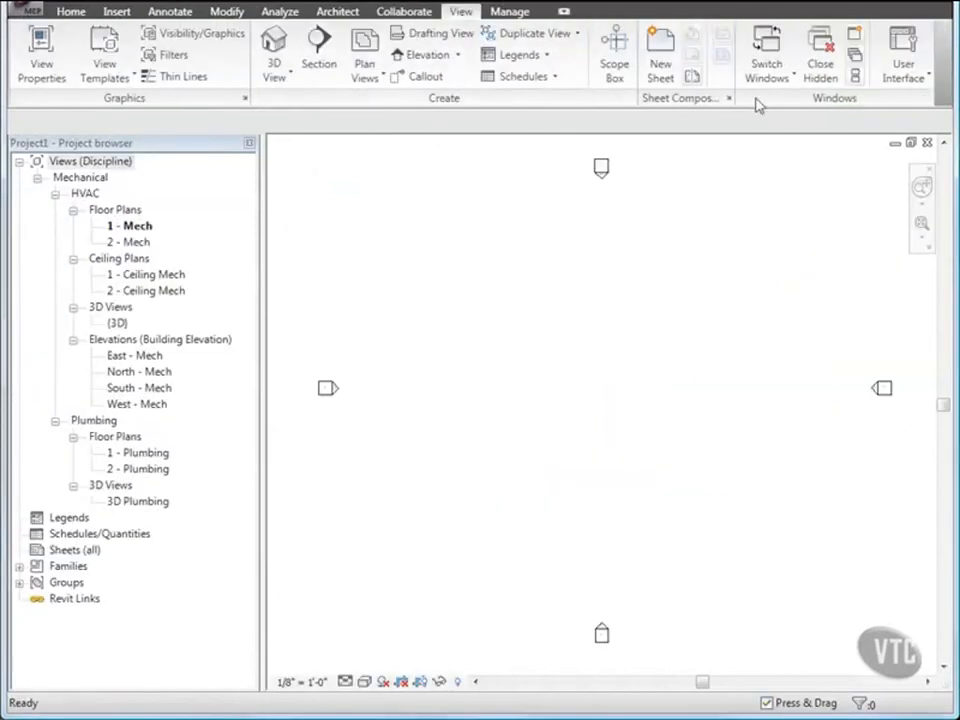
click(790, 75)
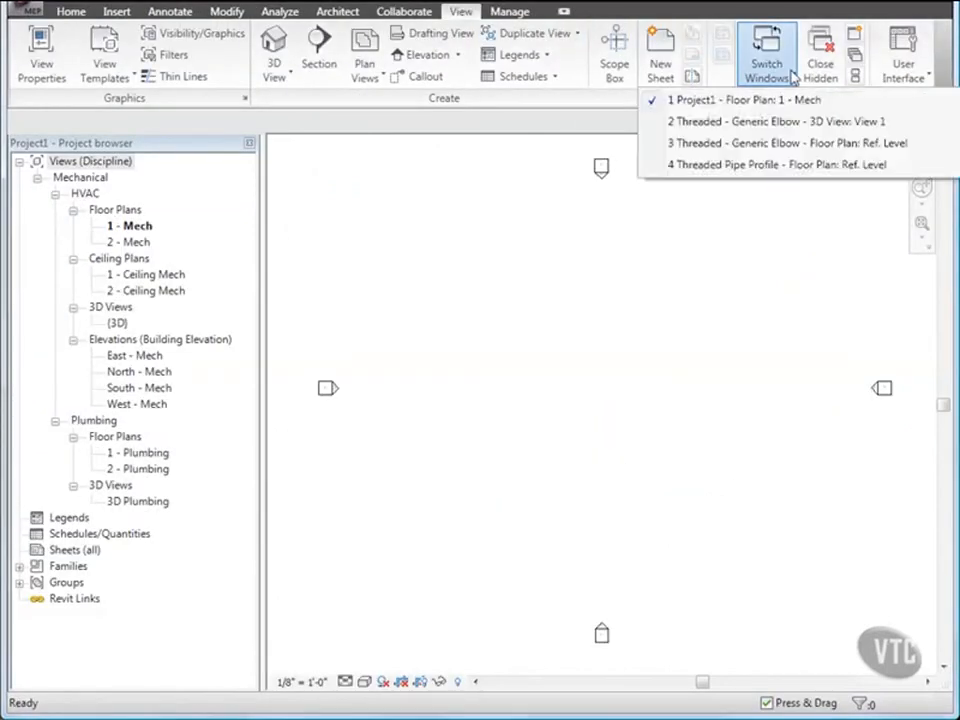
click(806, 122)
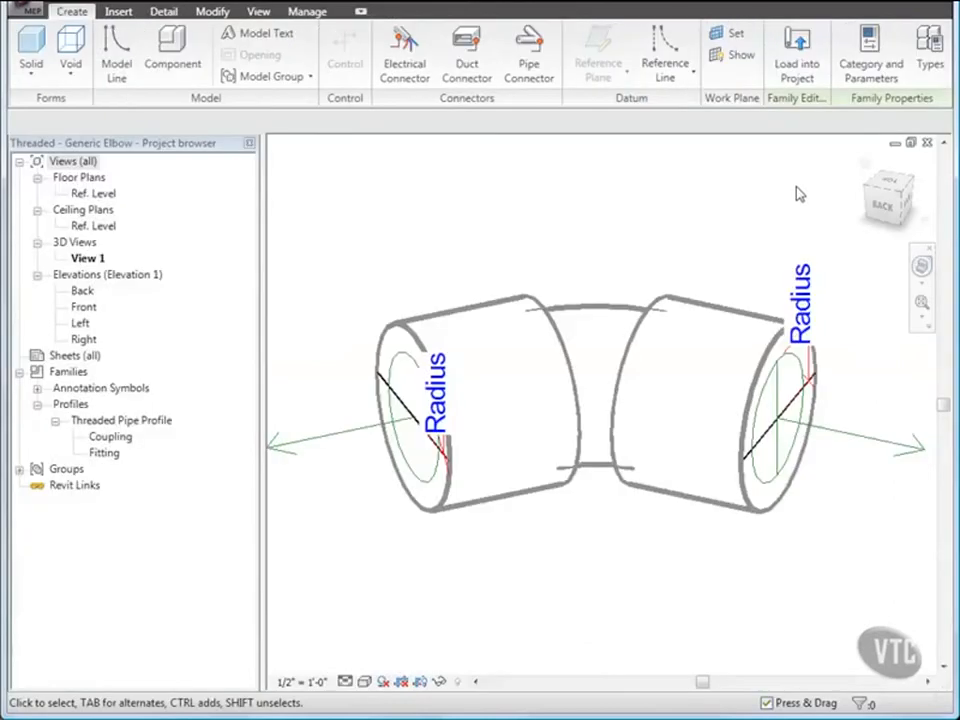
click(797, 70)
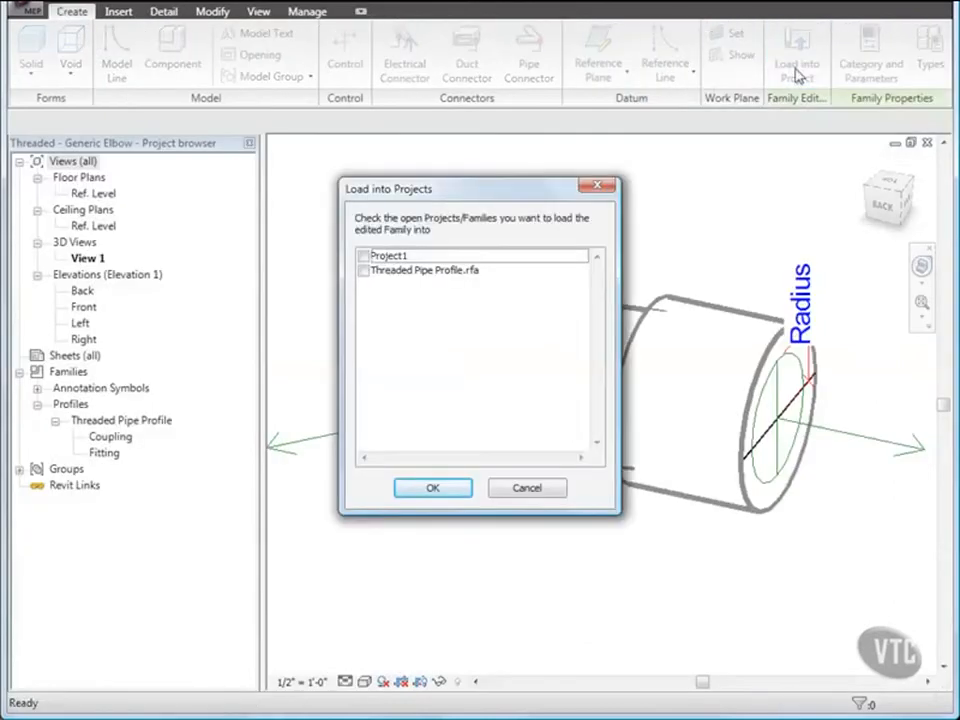
click(364, 258)
click(433, 488)
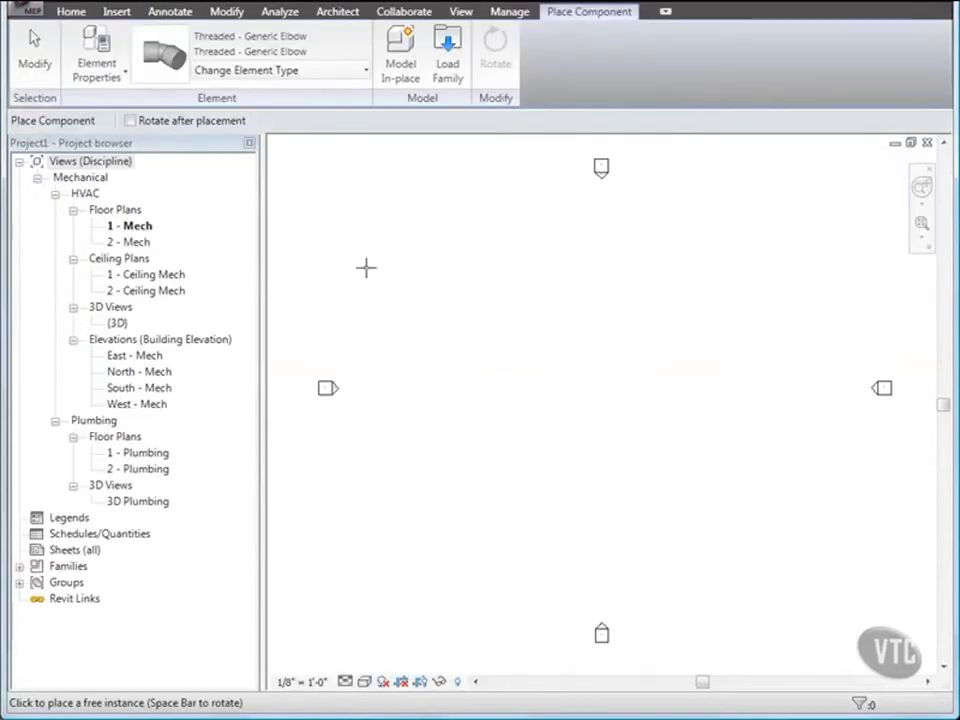
Start the Pipe tool and set the Elbow of the Standard pipe type to Threaded - Generic Elbow.
click(72, 12)
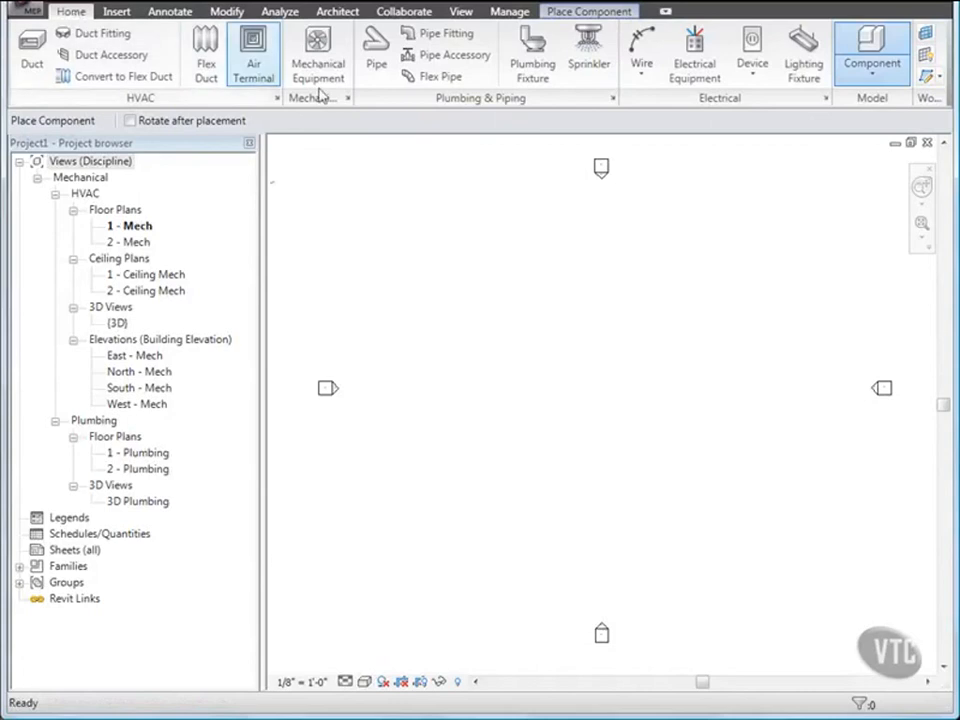
click(376, 62)
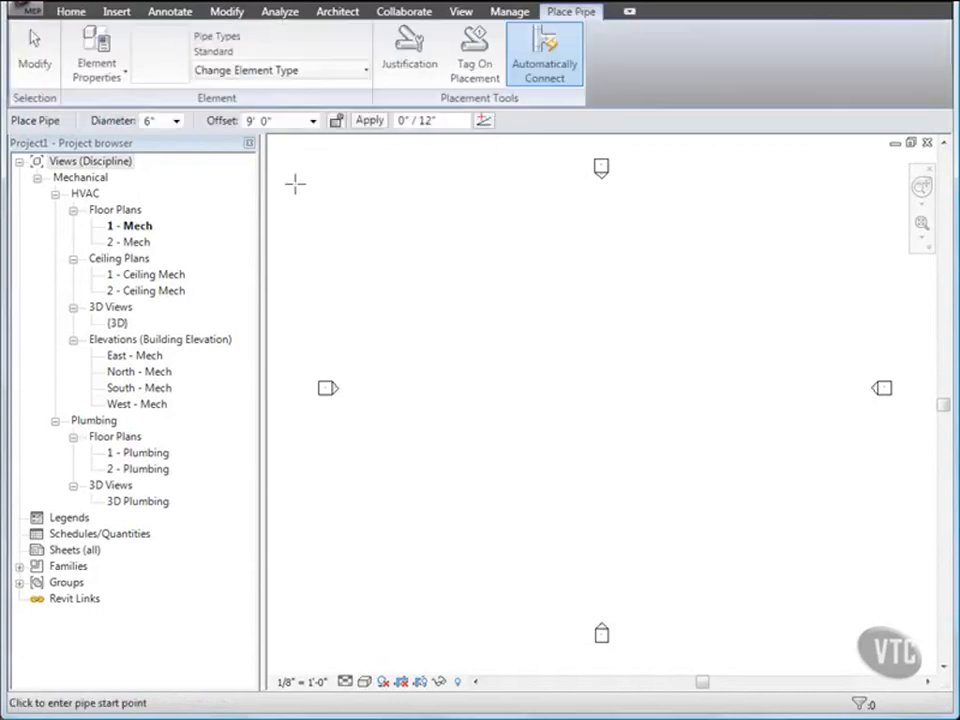
click(104, 45)
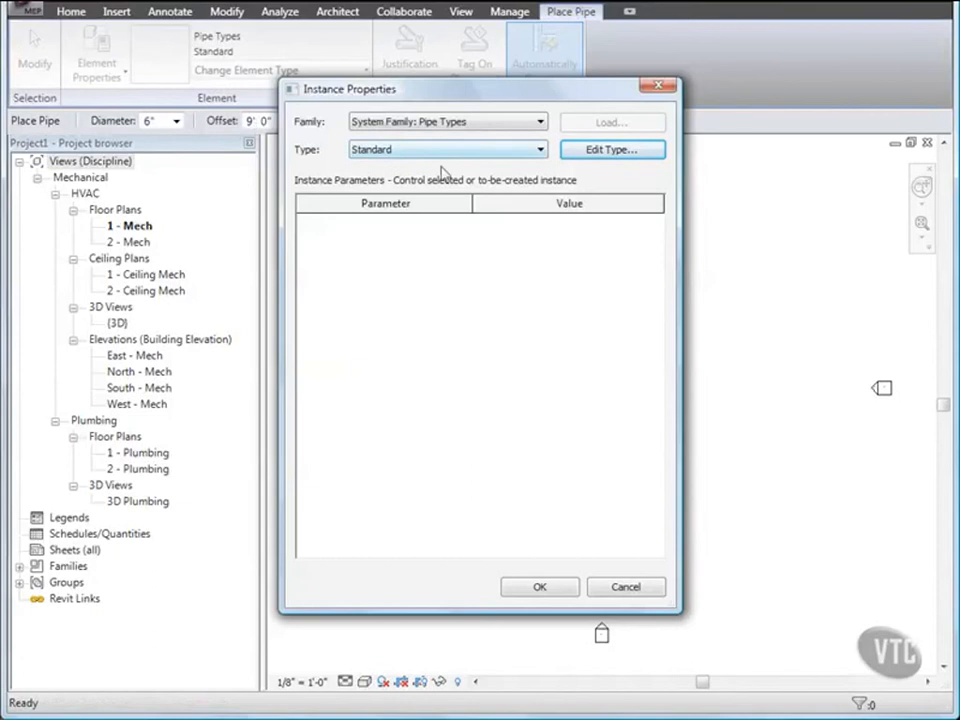
click(613, 155)
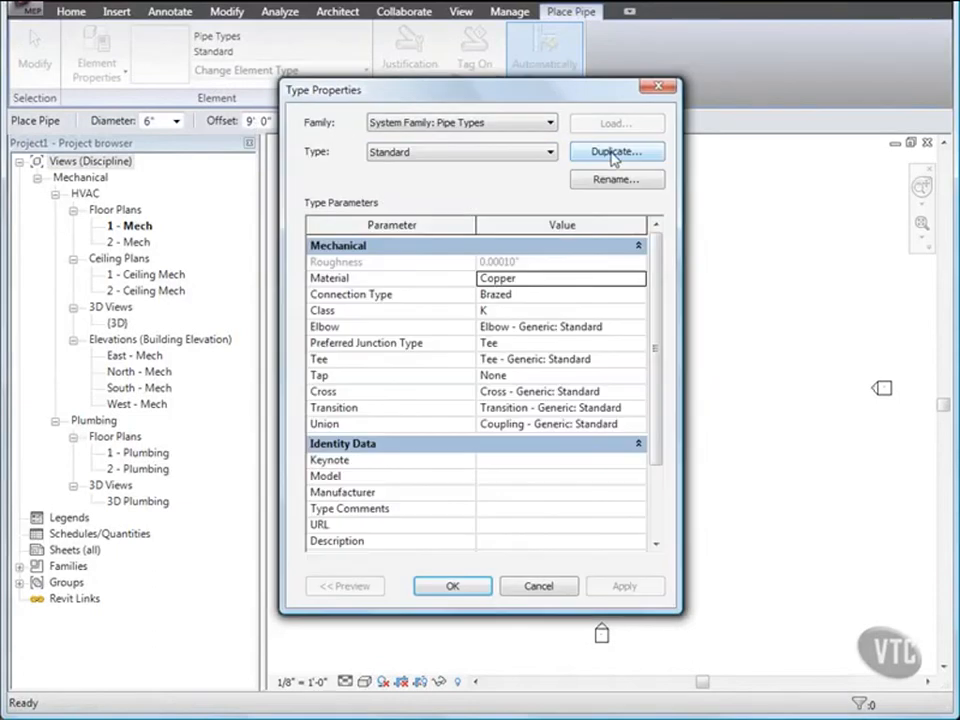
click(609, 327)
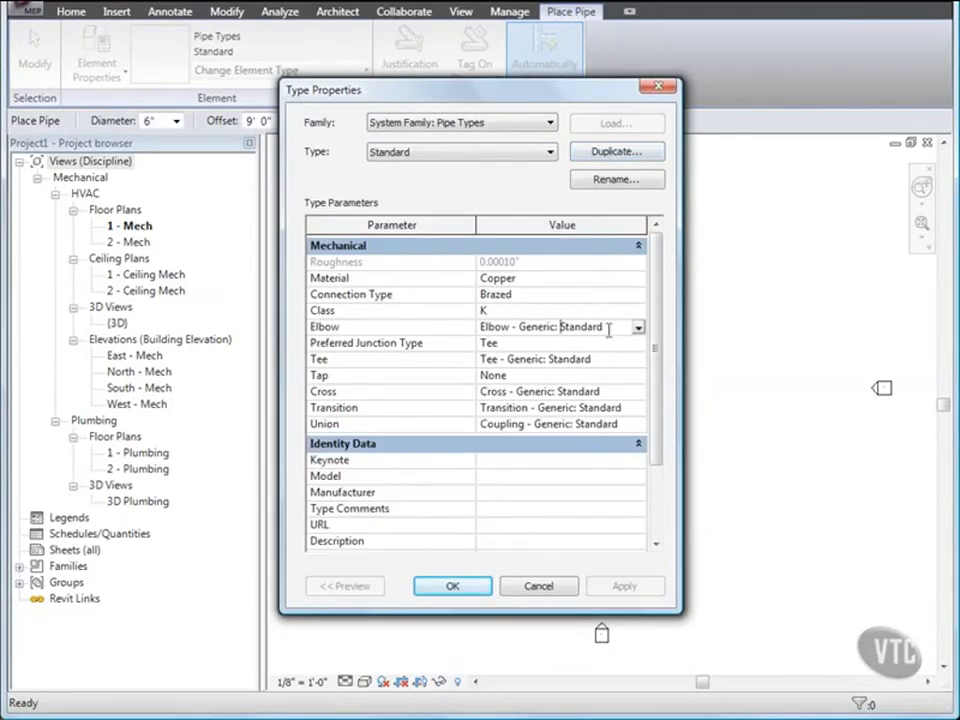
click(639, 328)
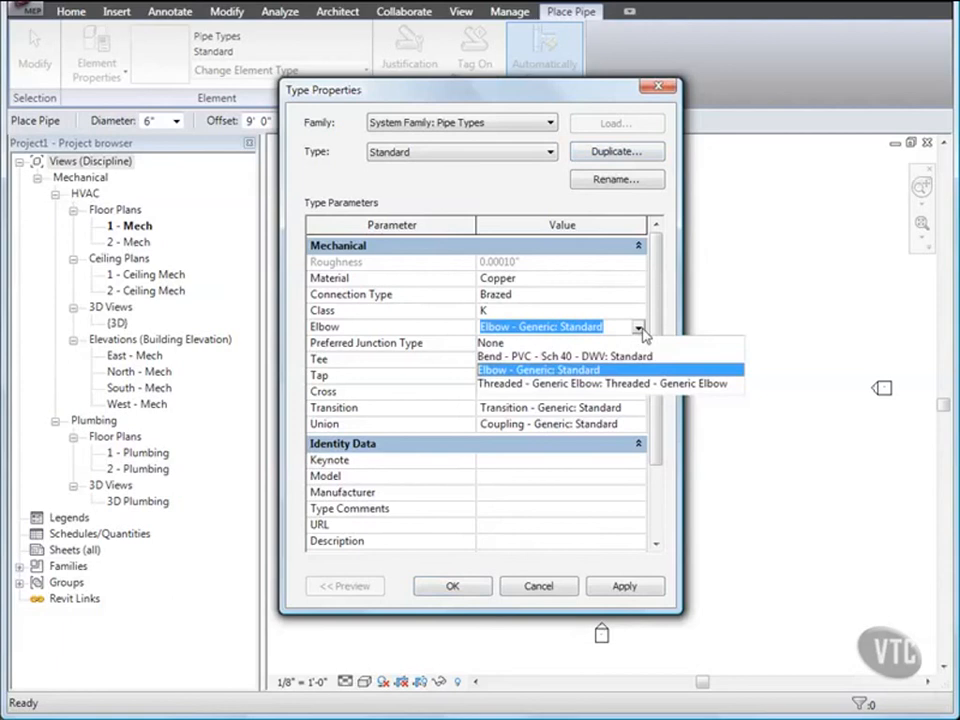
click(613, 384)
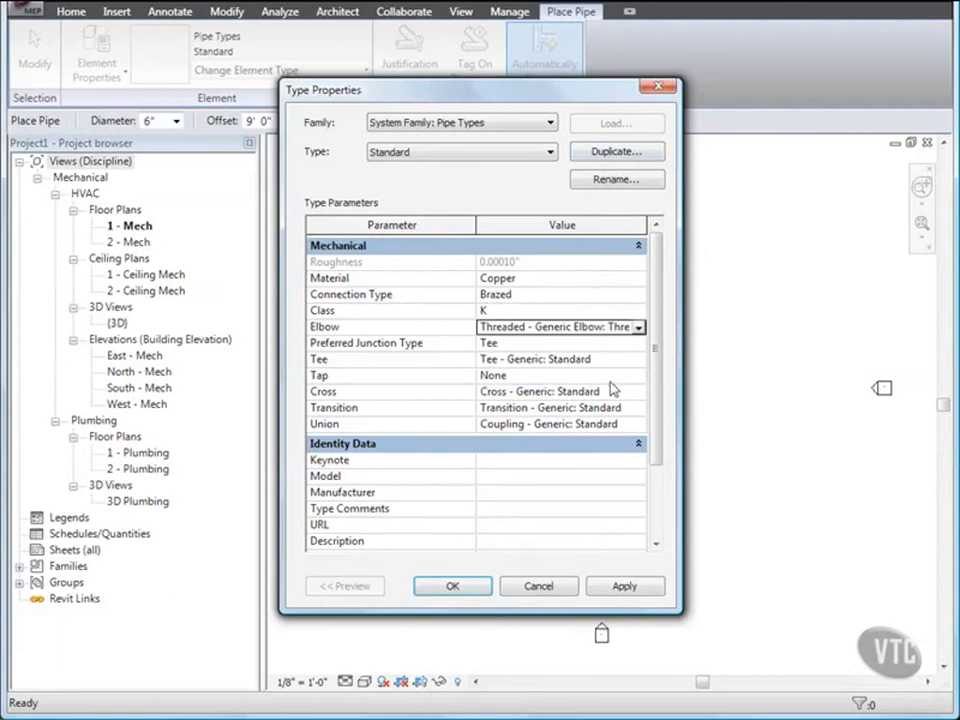
click(455, 588)
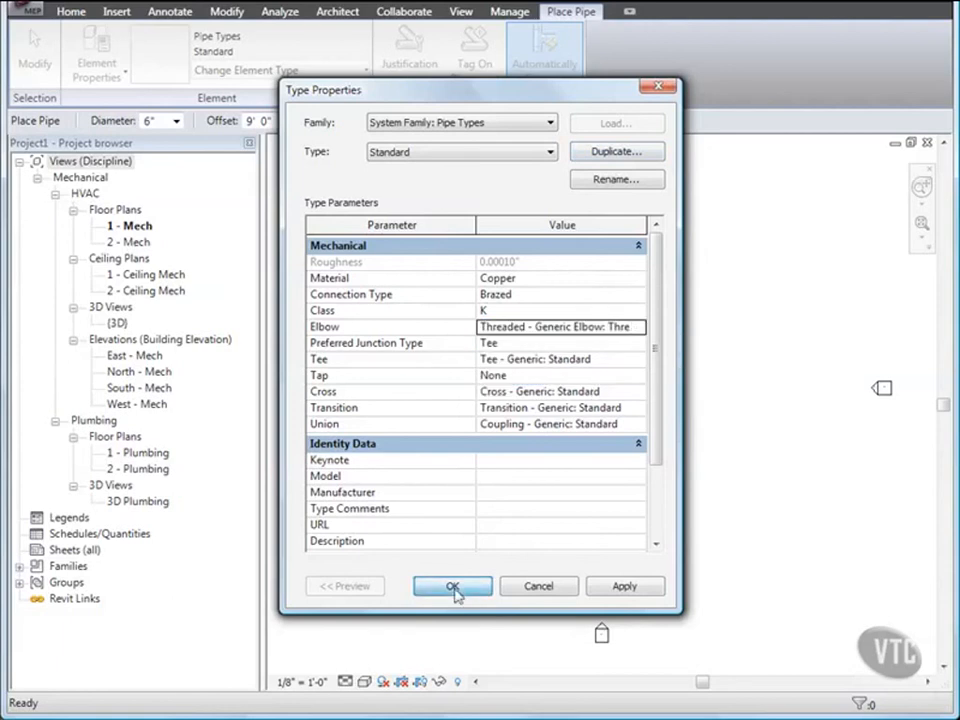
click(533, 589)
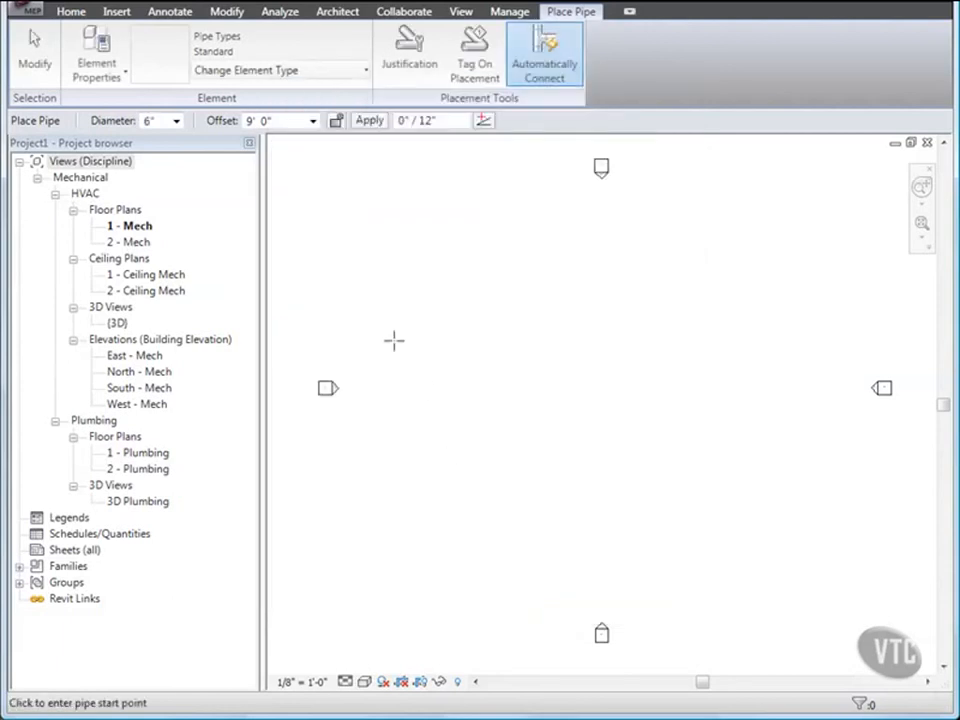
Draw a 3" pipe run at 9' 0" offset with a horizontal segment, a downward diagonal and a second horizontal segment.
click(177, 121)
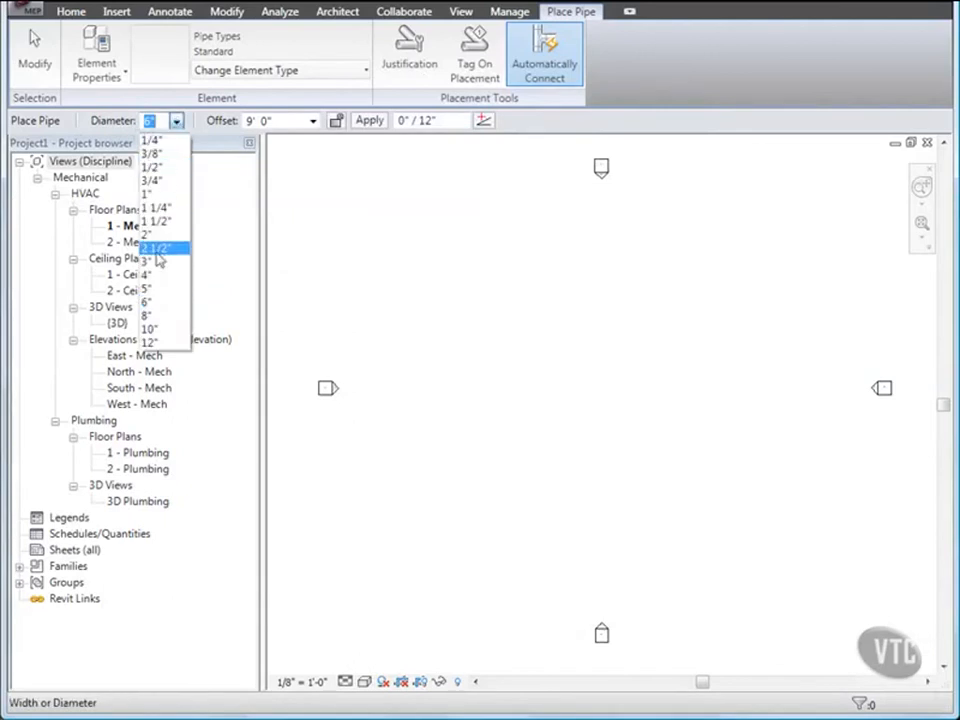
click(154, 261)
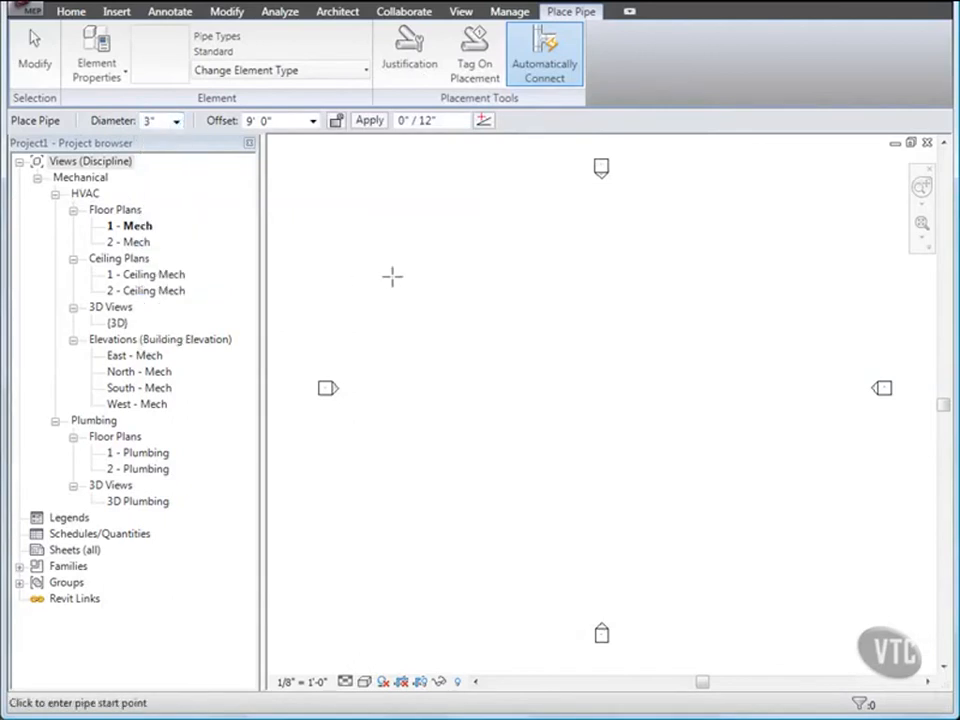
click(426, 282)
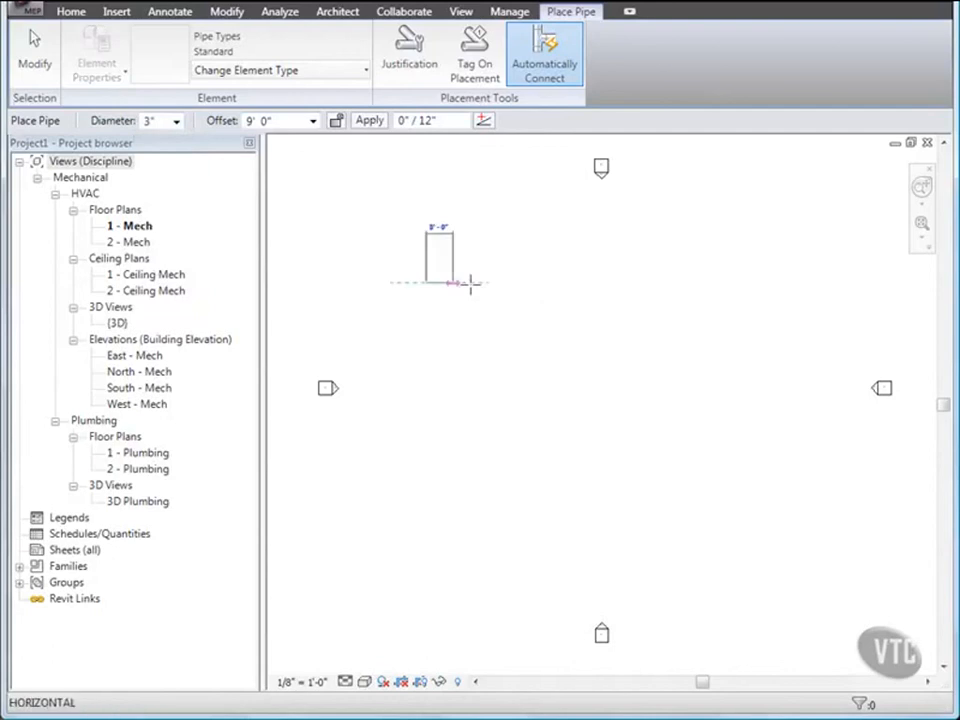
click(563, 283)
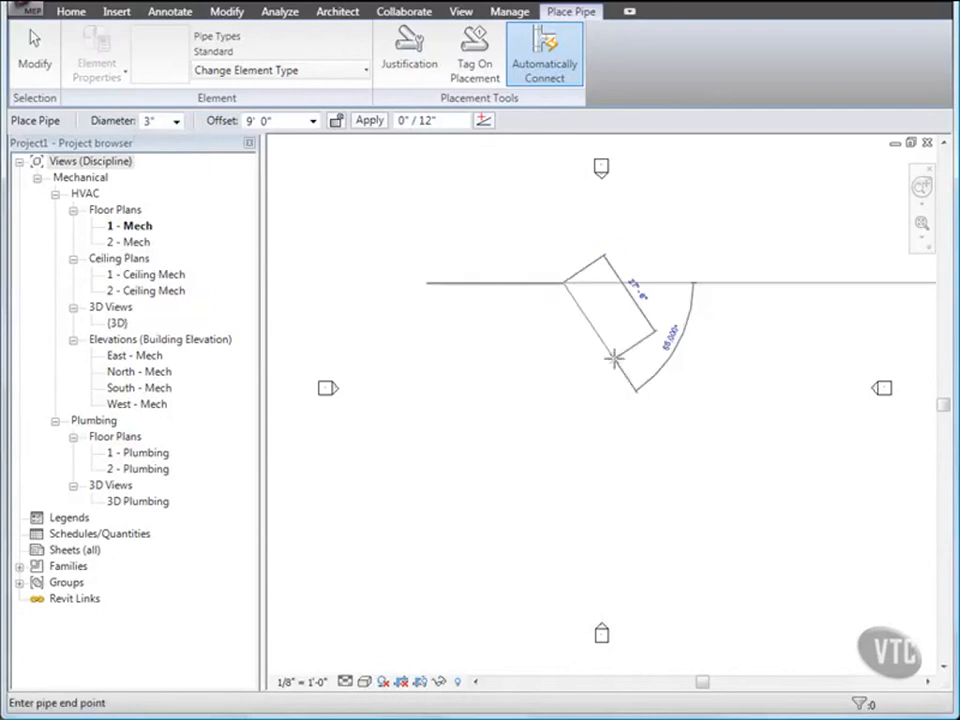
click(644, 411)
click(800, 411)
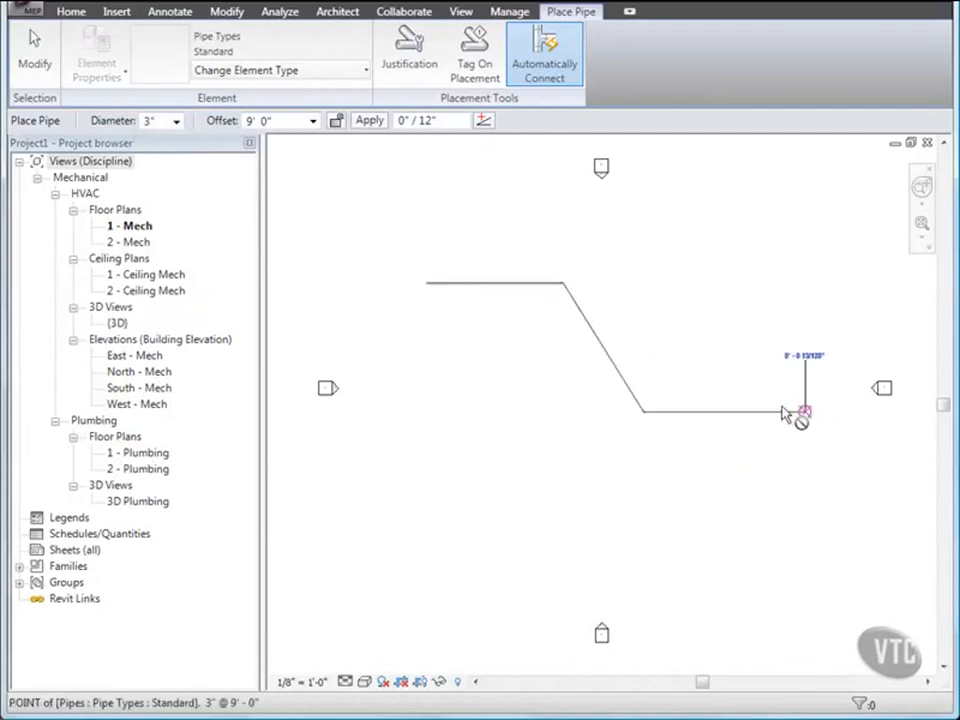
Add a vertical drop at the end of the pipe run to an offset of 6' 0" and finish the pipe.
click(313, 121)
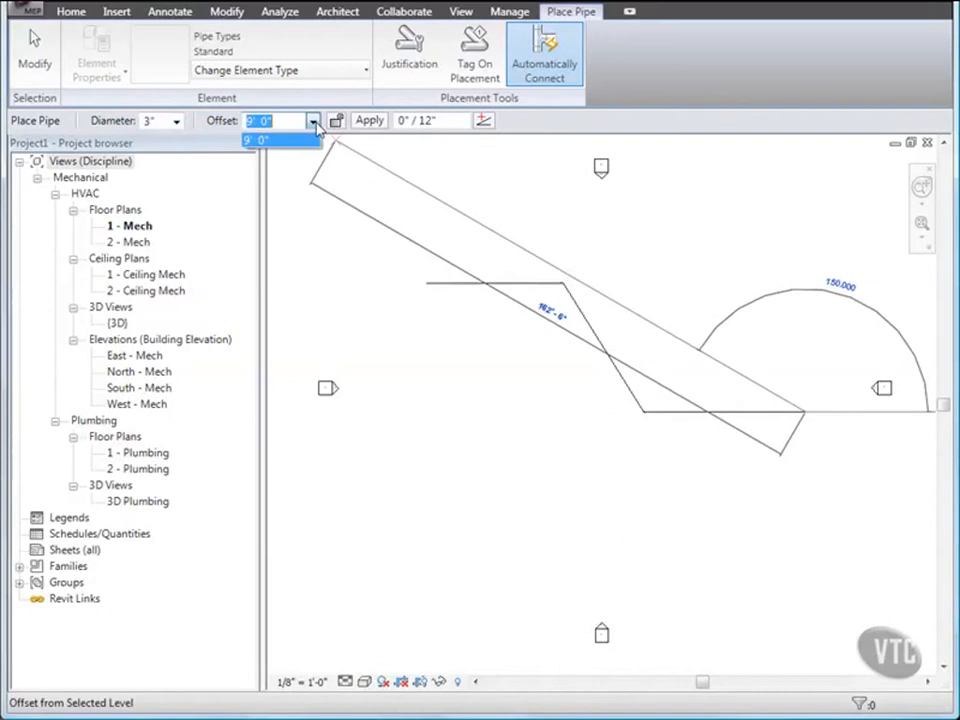
key(Escape)
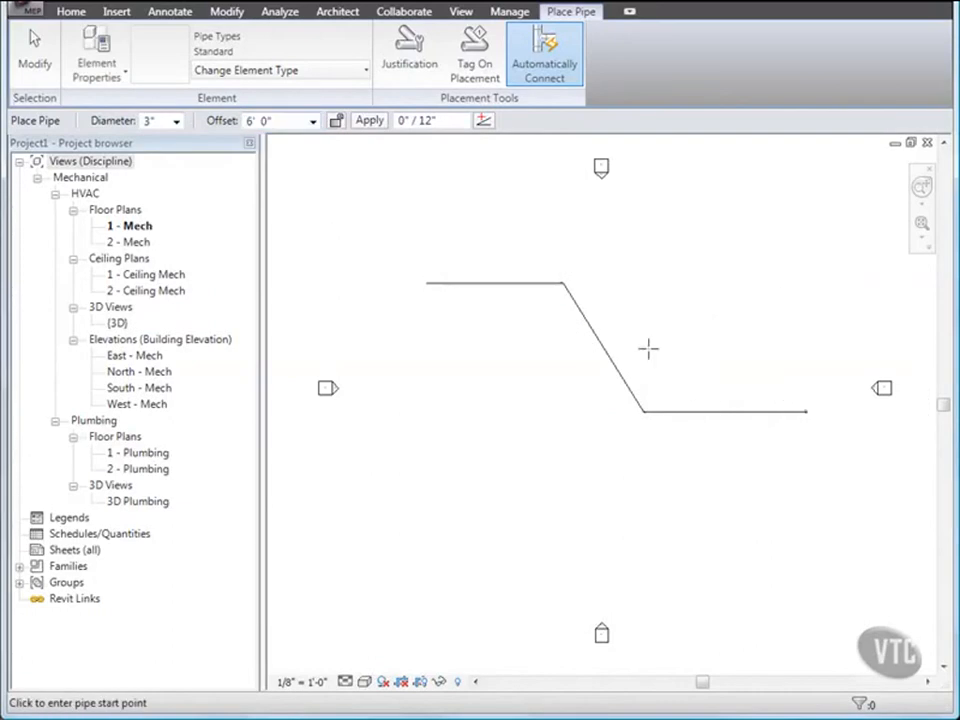
click(34, 60)
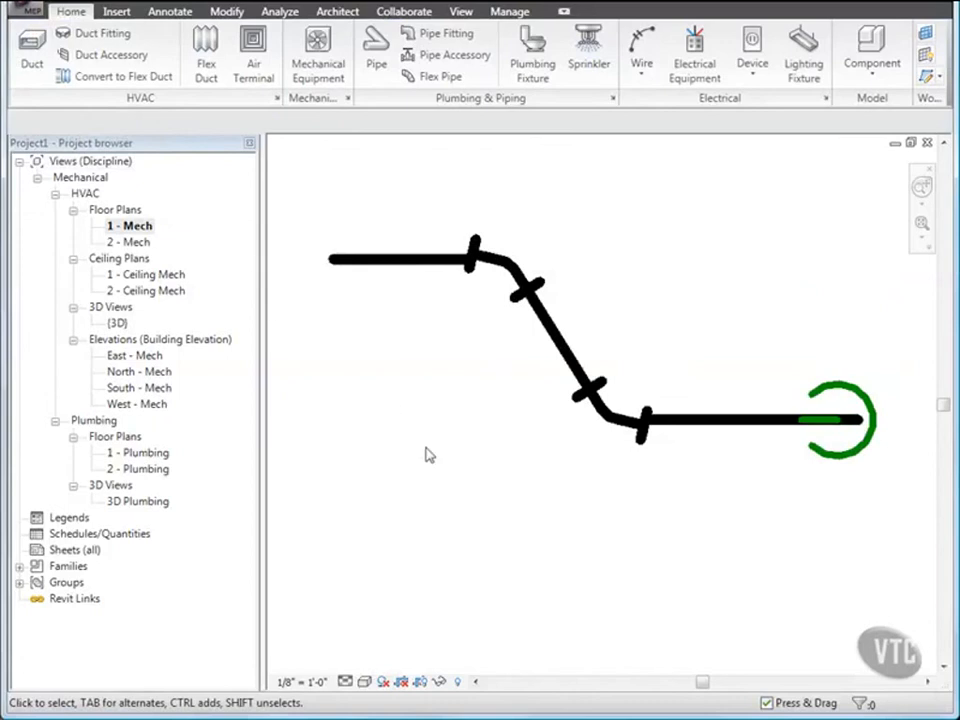
Set the detail level to Fine in both the 1 - Mech floor plan and the {3D} view.
click(345, 683)
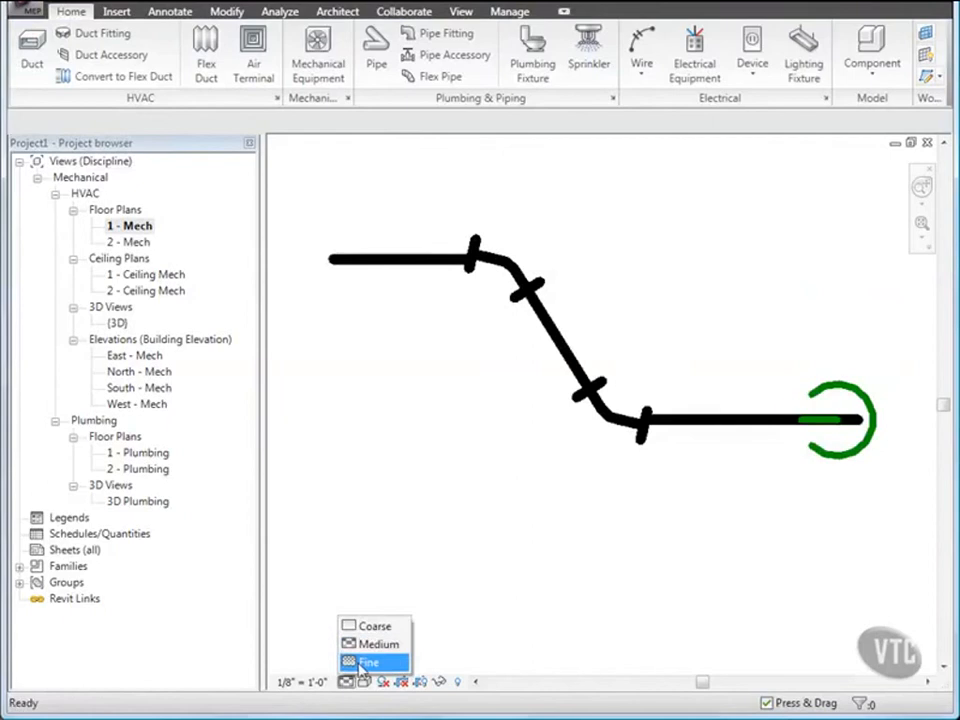
click(365, 663)
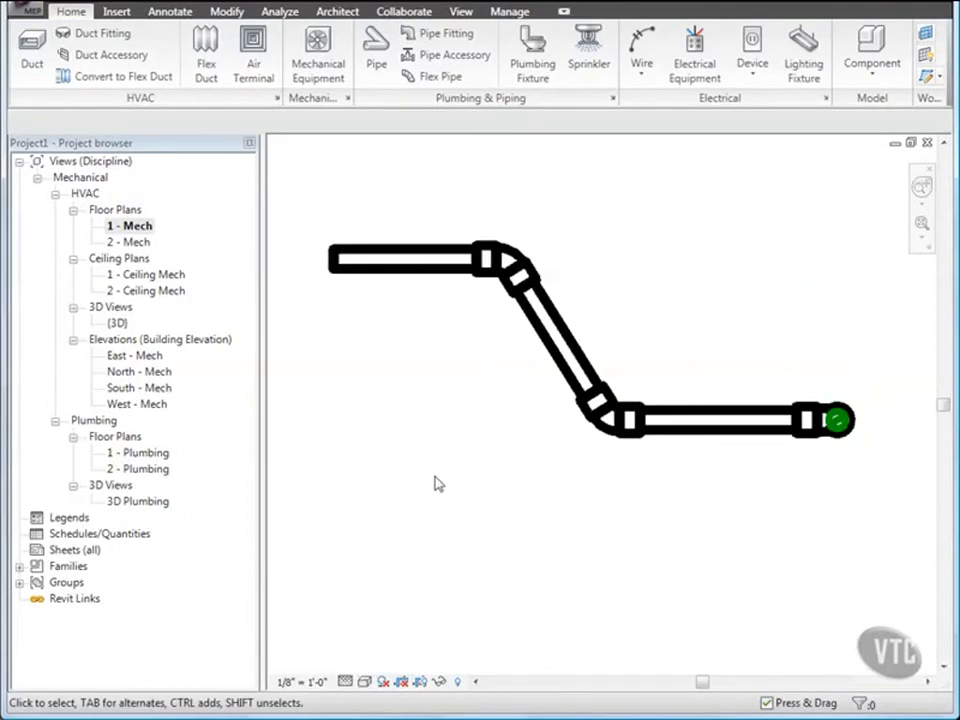
double_click(117, 323)
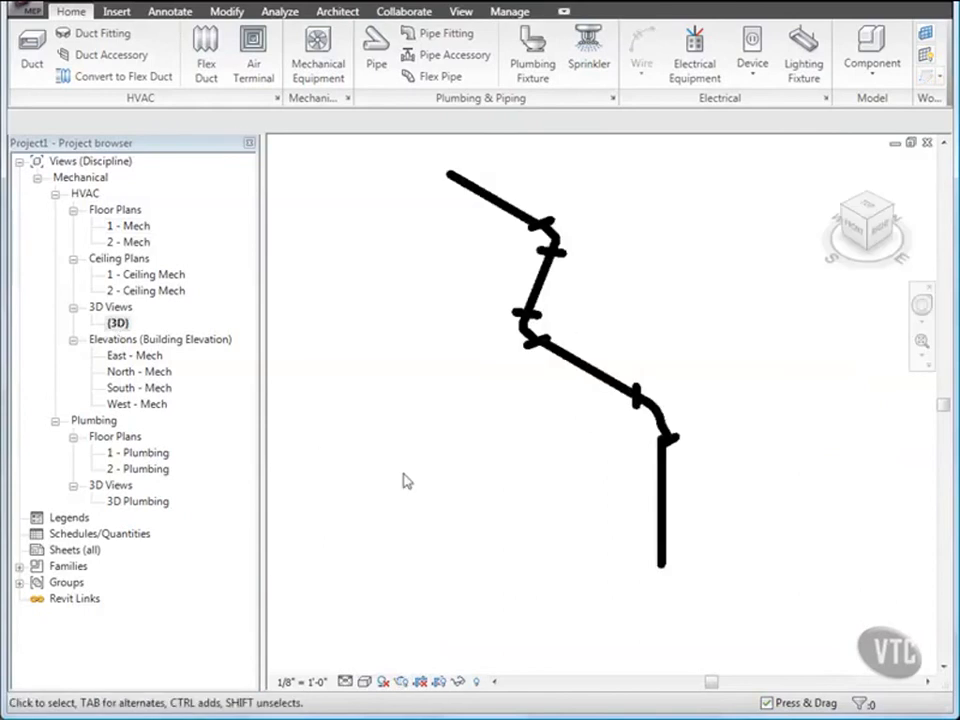
click(345, 682)
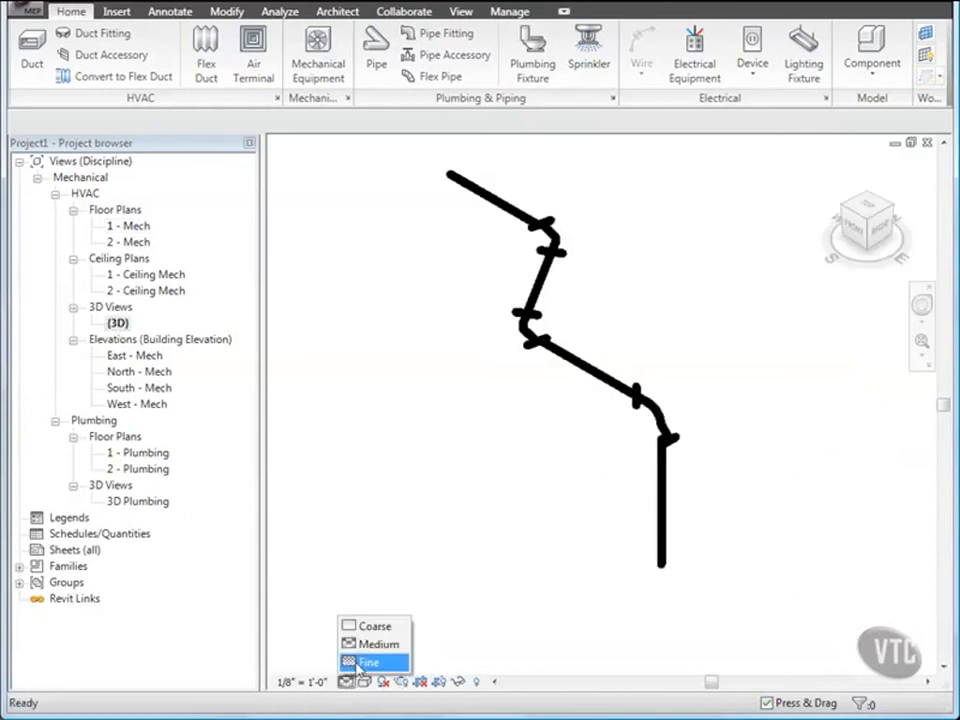
click(366, 662)
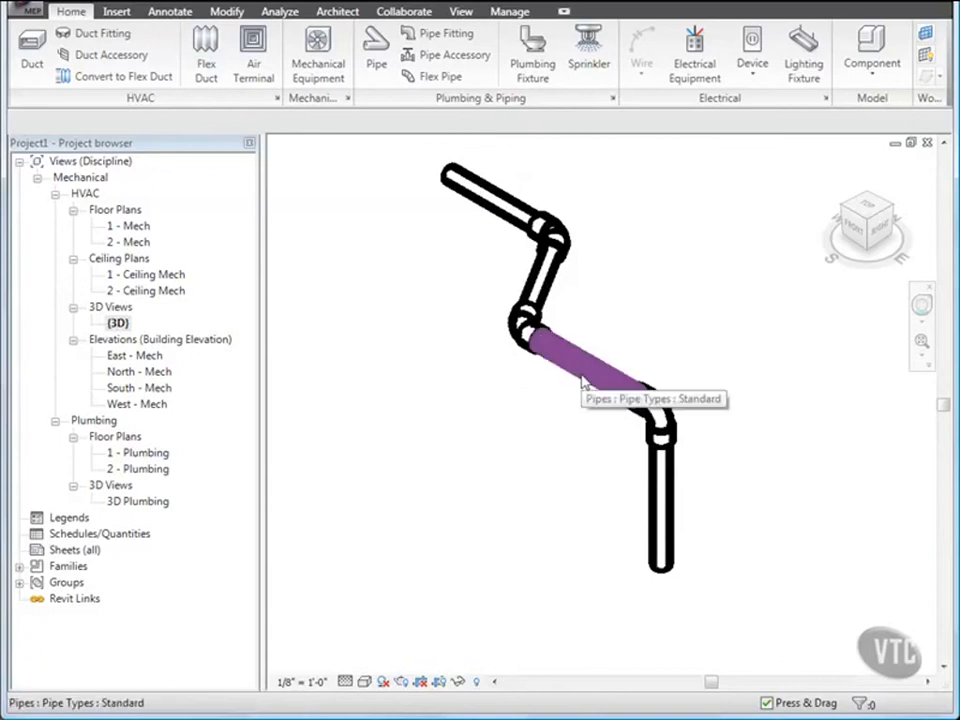
Check the connectivity of the pipe run by highlighting its whole pipe network in the 3D view.
key(Tab)
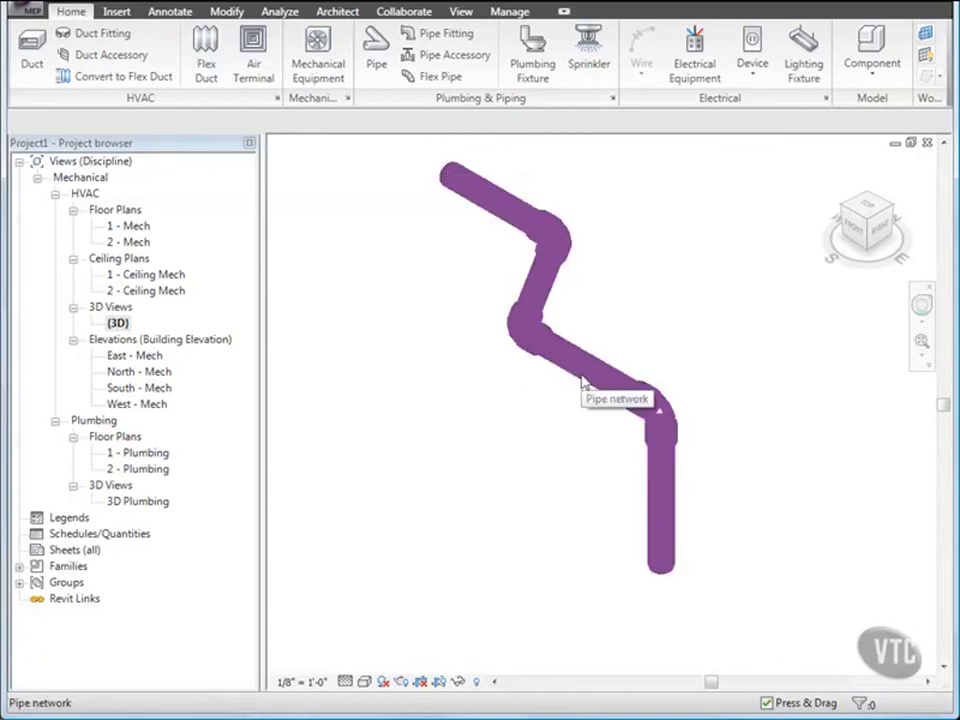
key(Tab)
key(Tab)
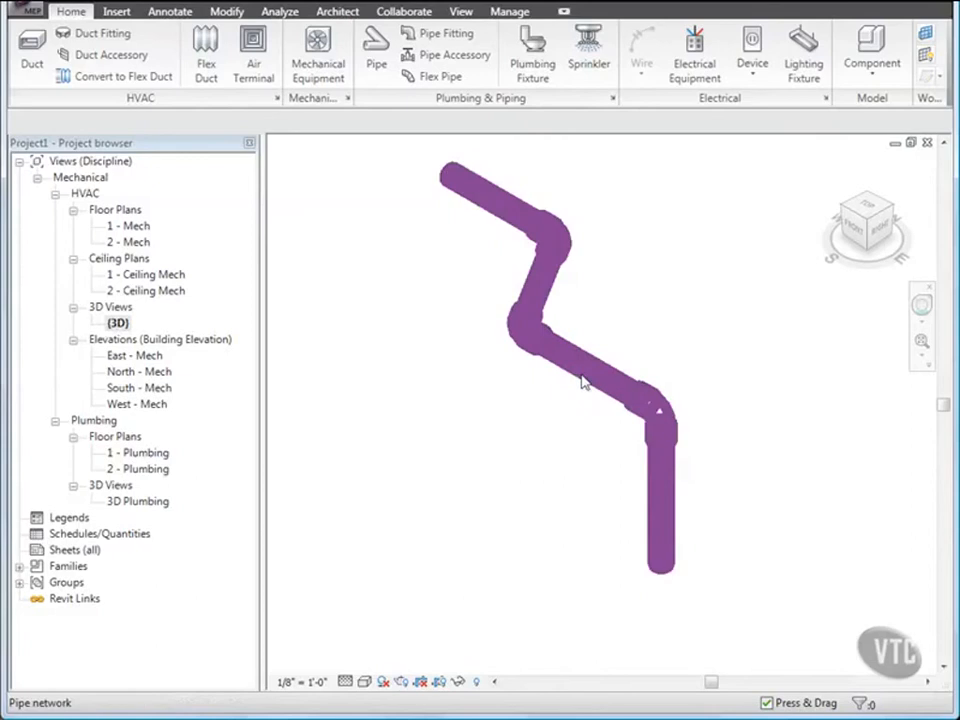
key(Tab)
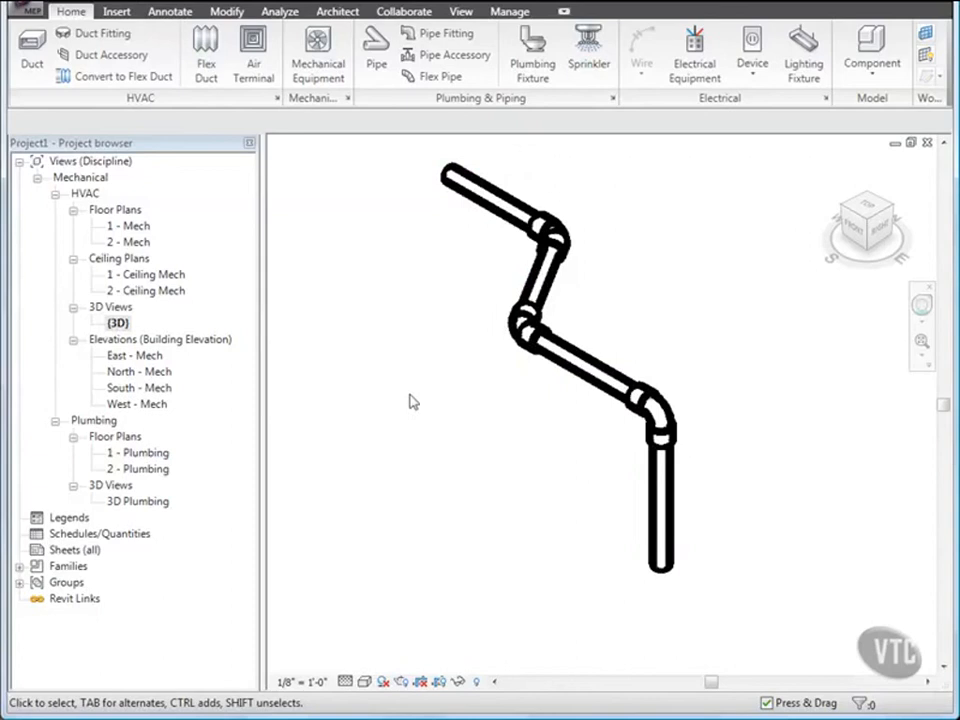
Reopen the 1 - Mech floor plan and turn on Thin Lines to show the upper elbow with thin outlines.
double_click(130, 227)
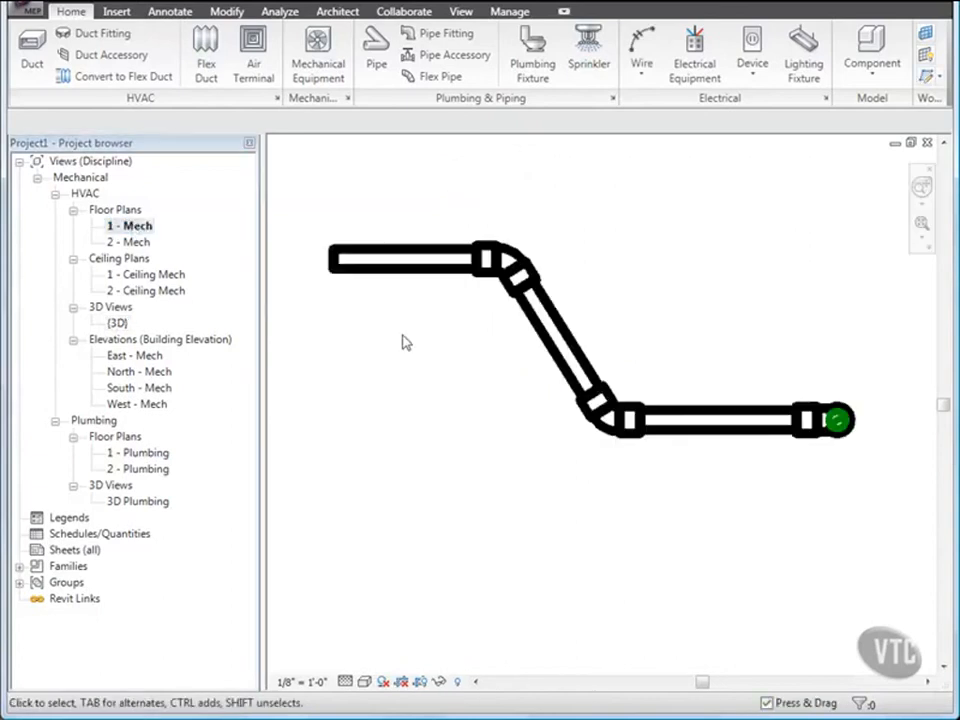
scroll(456, 309, up, 3)
middle_drag(456, 309, 465, 409)
scroll(498, 358, up, 2)
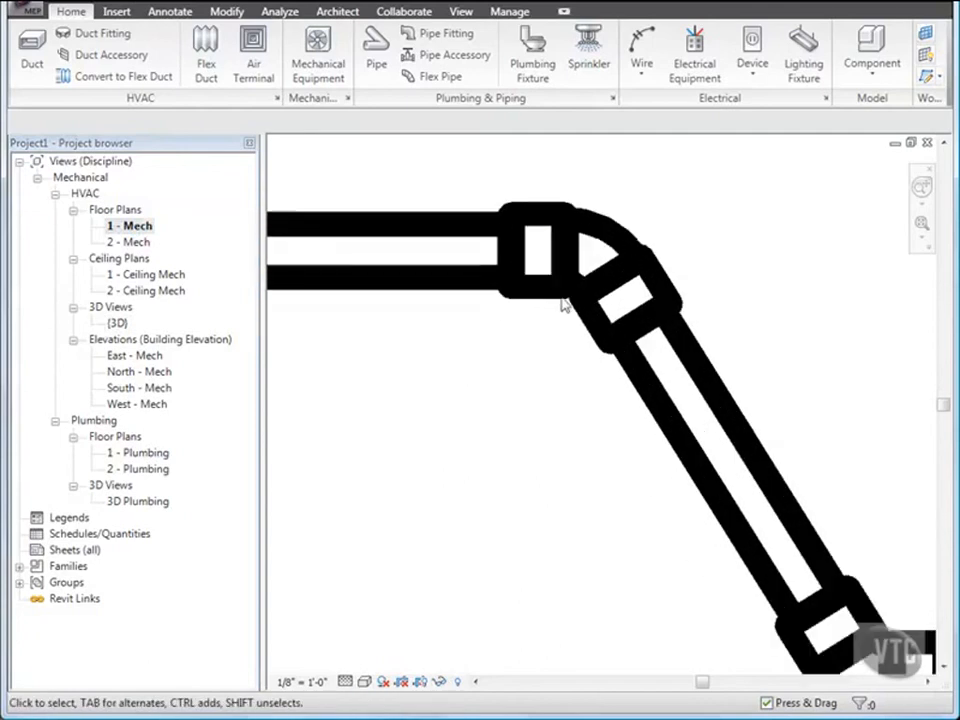
click(578, 295)
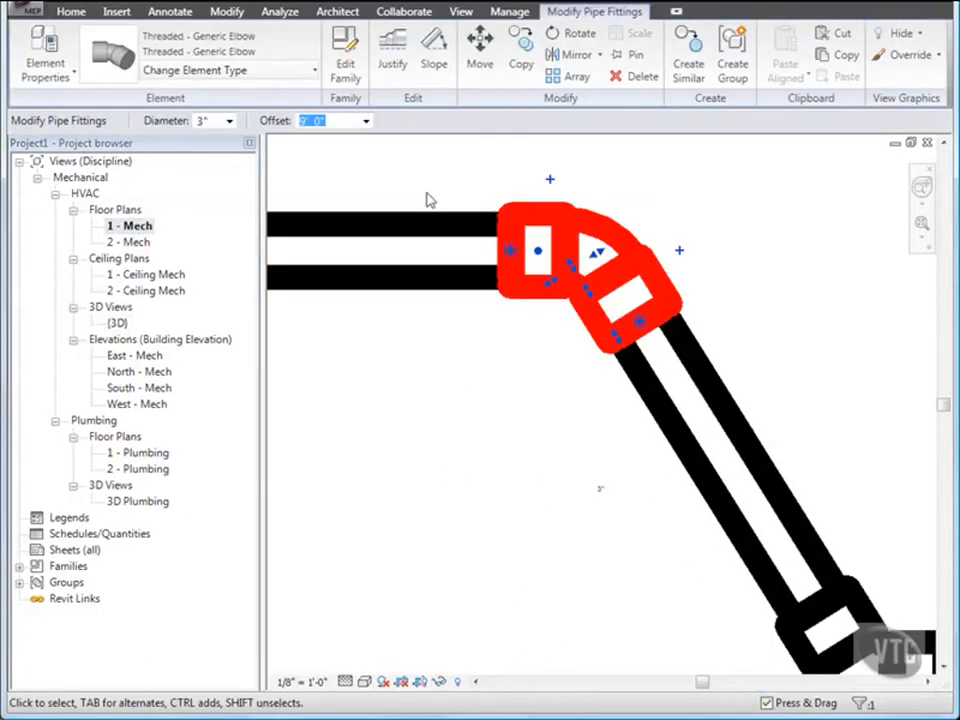
click(461, 12)
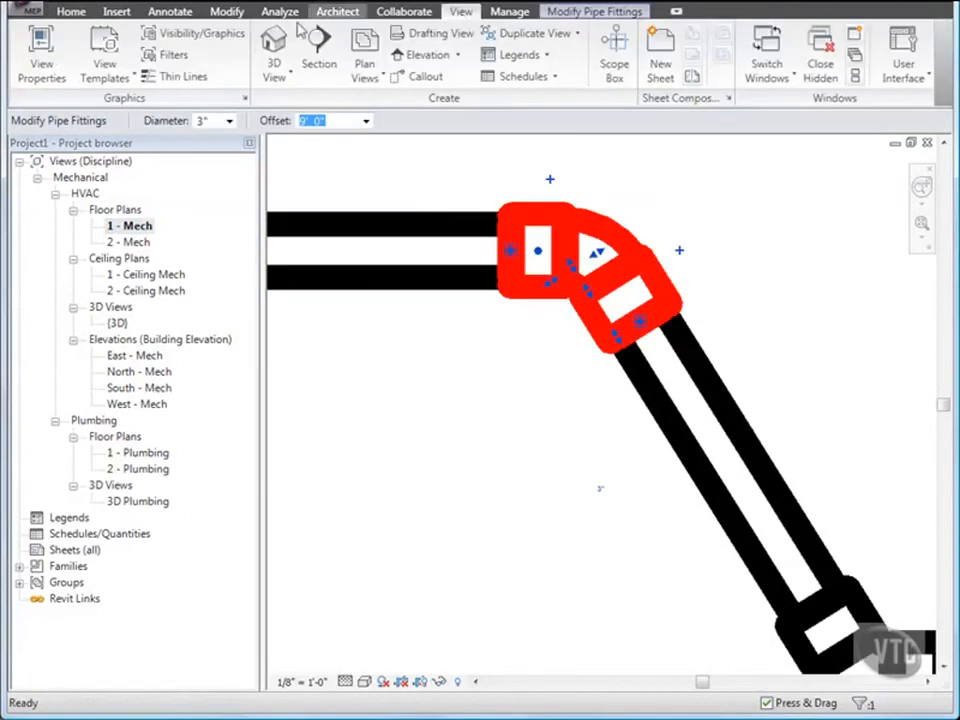
click(165, 77)
key(Escape)
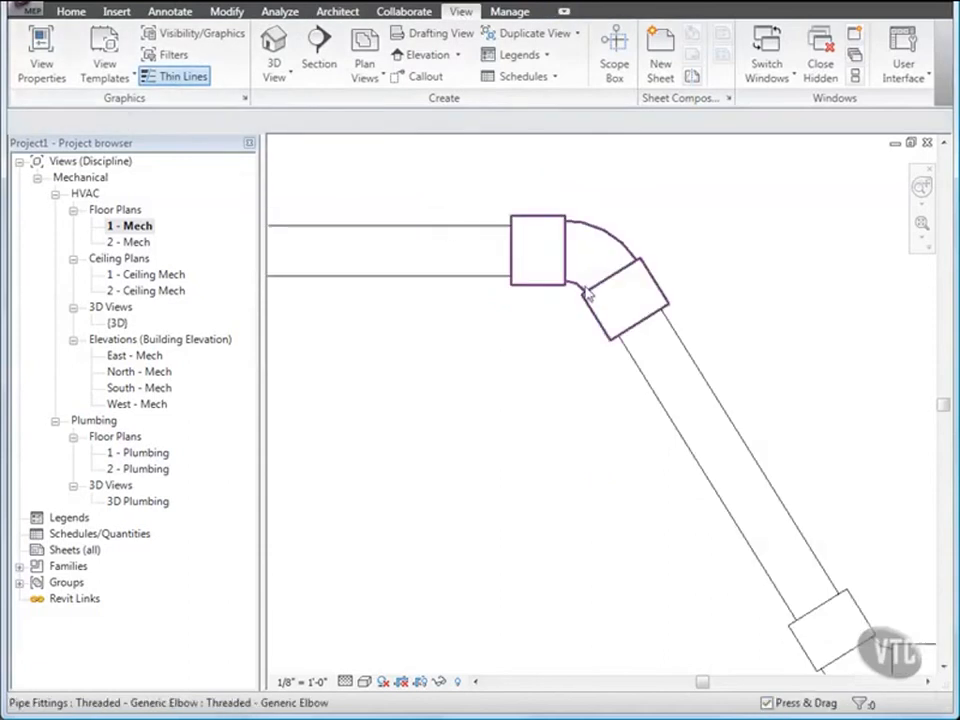
Select the upper threaded elbow and examine its shape and pipe connections up close.
scroll(585, 289, up, 3)
middle_drag(586, 312, 590, 395)
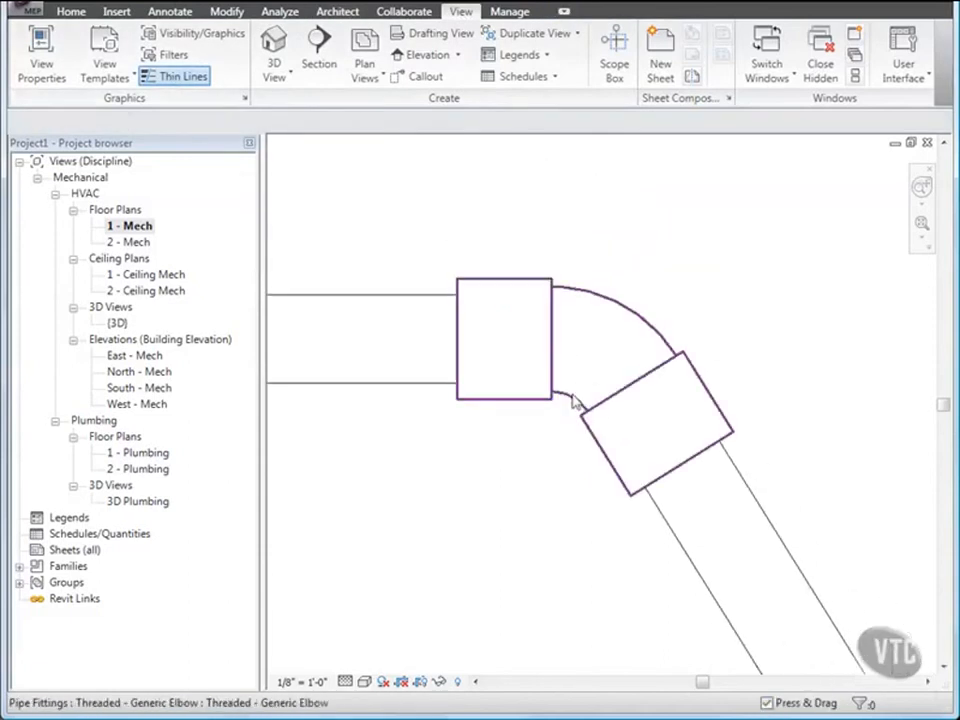
click(572, 397)
scroll(555, 443, up, 2)
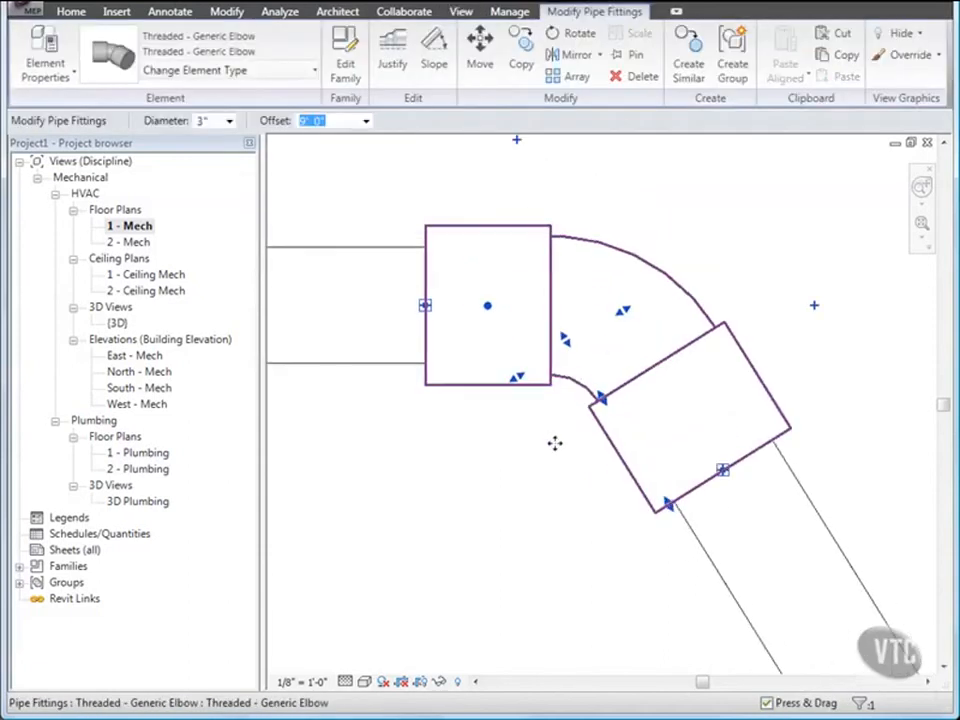
scroll(555, 442, up, 1)
middle_drag(566, 454, 552, 521)
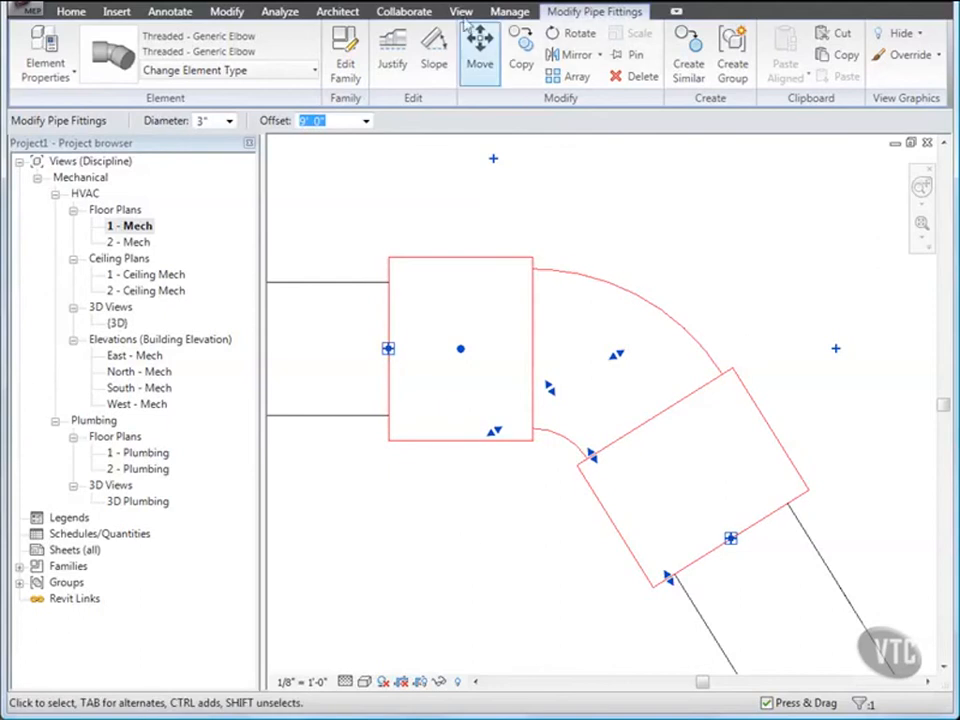
Switch to the Threaded - Generic Elbow family's Ref. Level plan and select only its reference planes by filtering a selection of all elements.
click(461, 12)
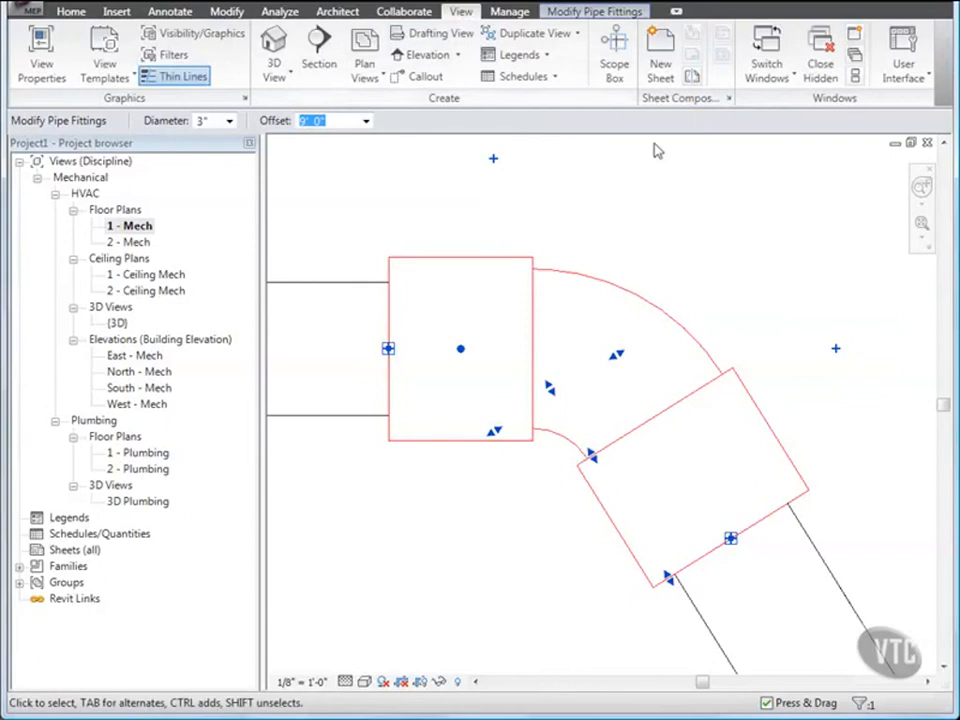
click(796, 80)
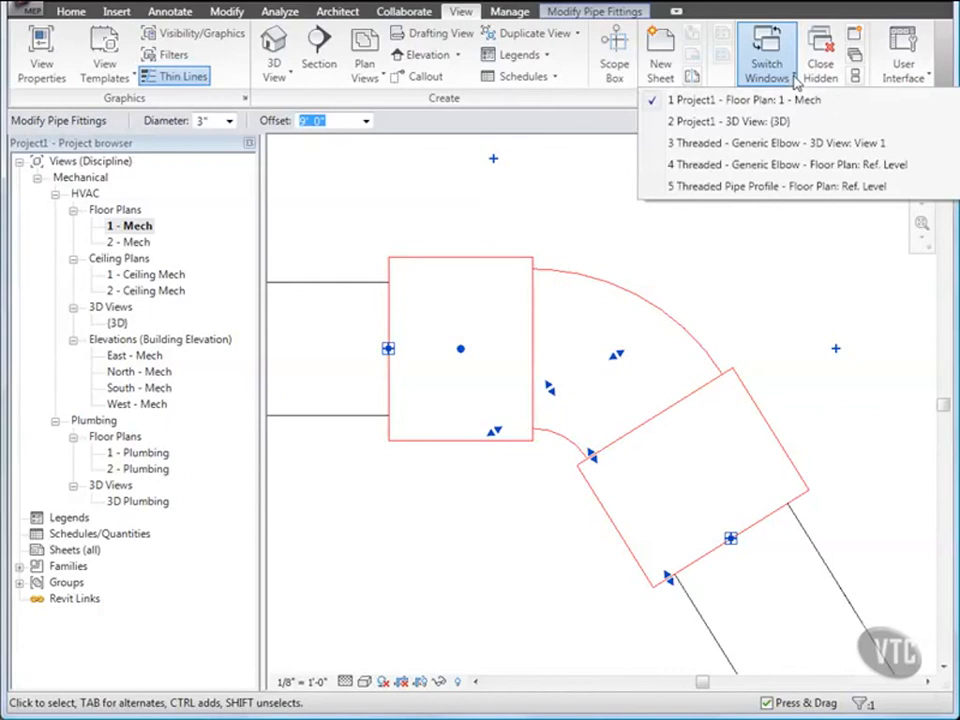
click(797, 169)
drag(910, 640, 347, 184)
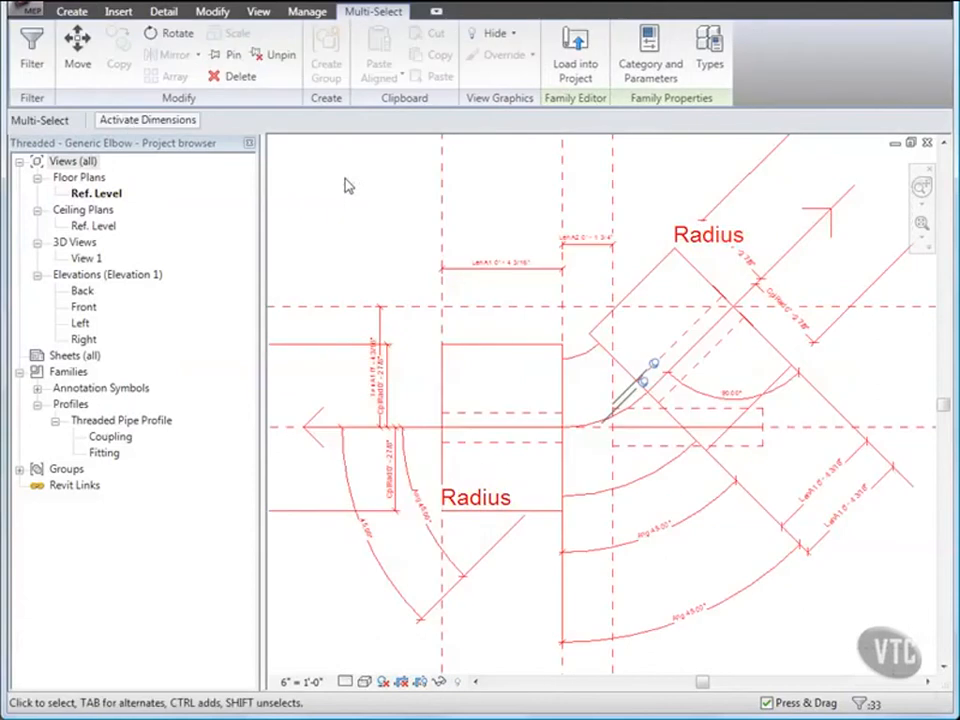
click(19, 40)
click(589, 268)
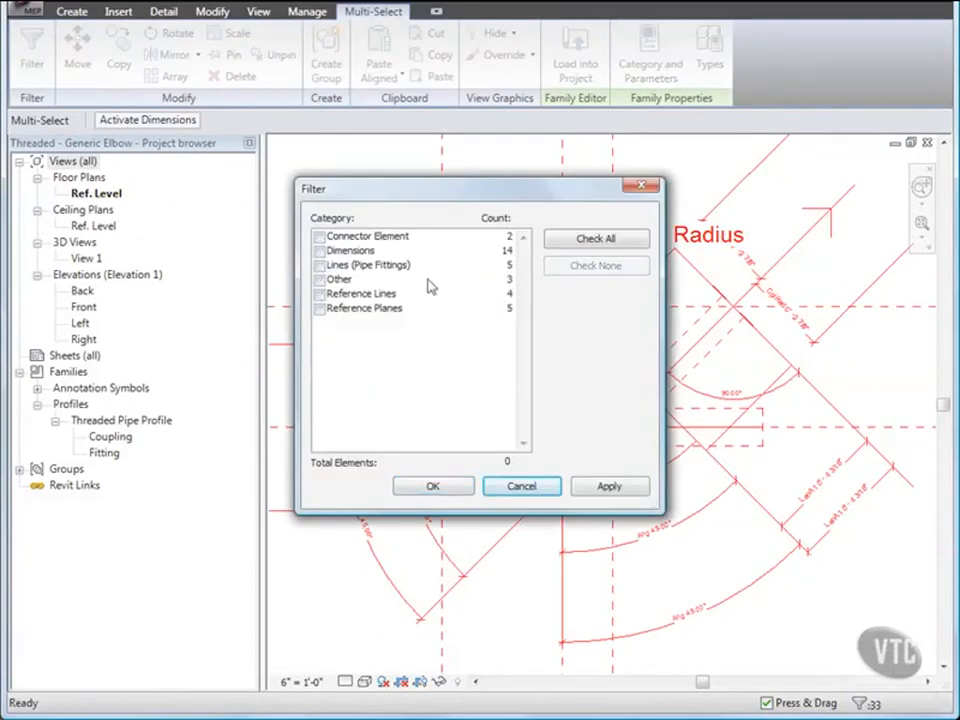
click(319, 309)
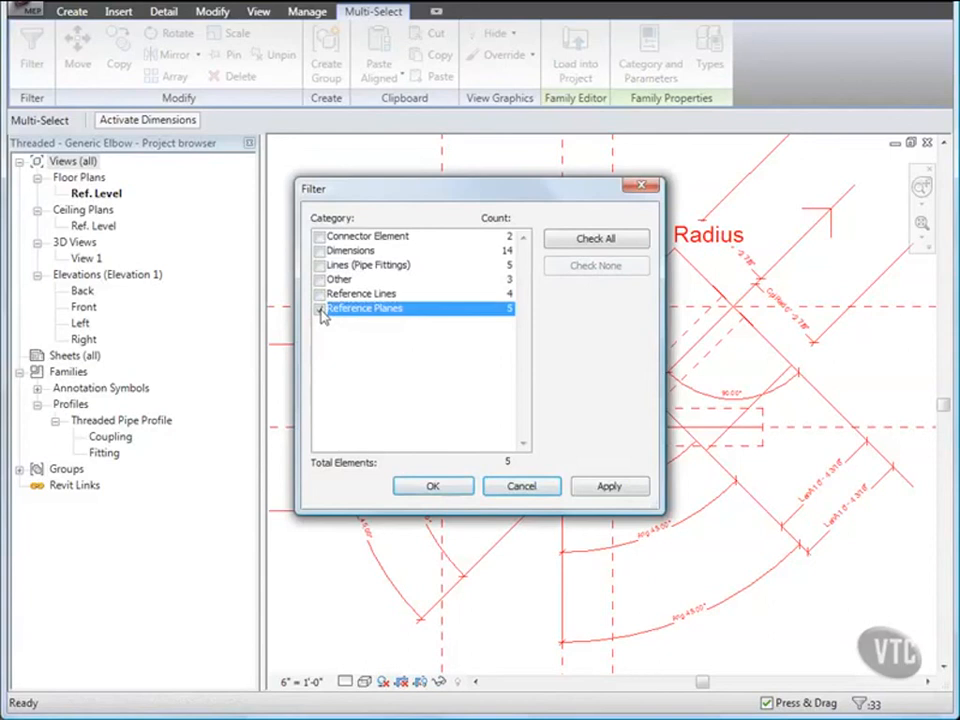
click(425, 486)
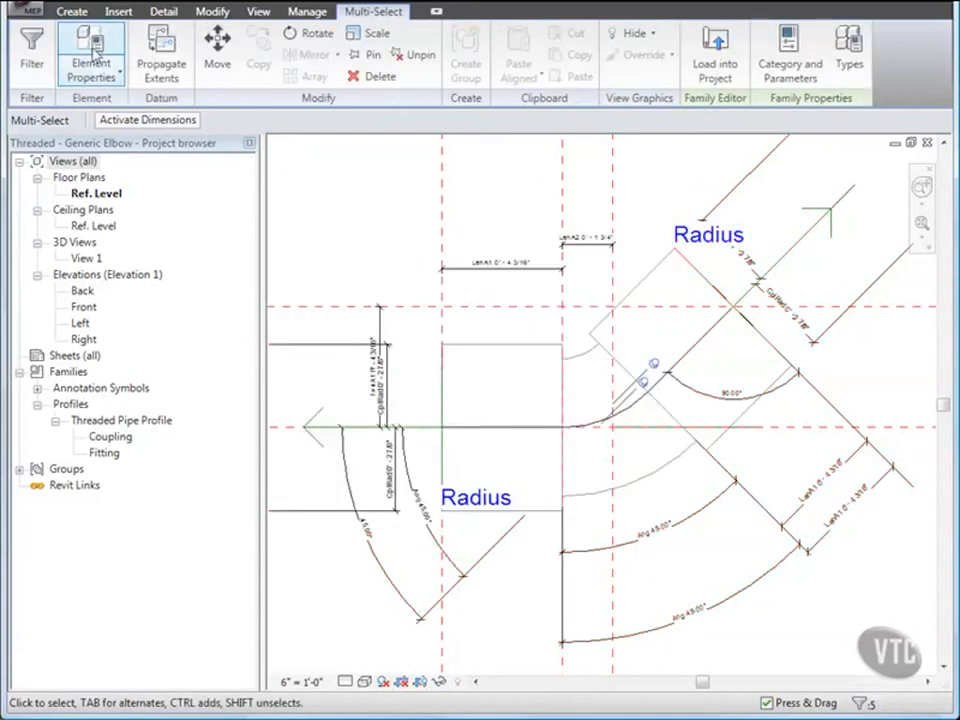
Set Is Reference to Not a Reference for all the selected reference planes.
click(89, 52)
click(508, 348)
click(645, 349)
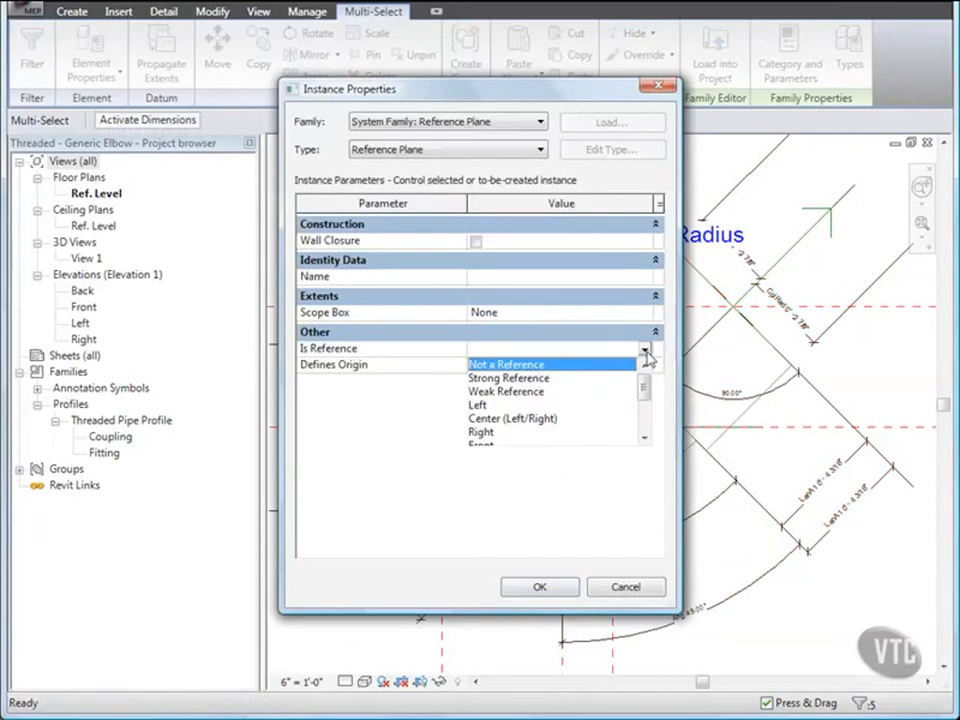
click(539, 366)
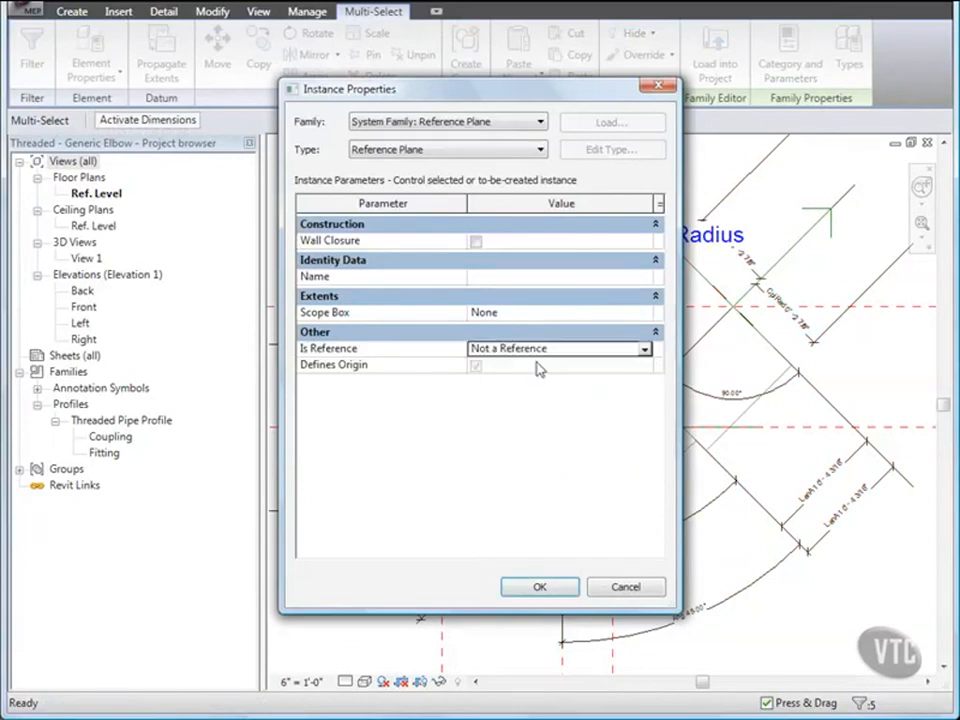
click(546, 588)
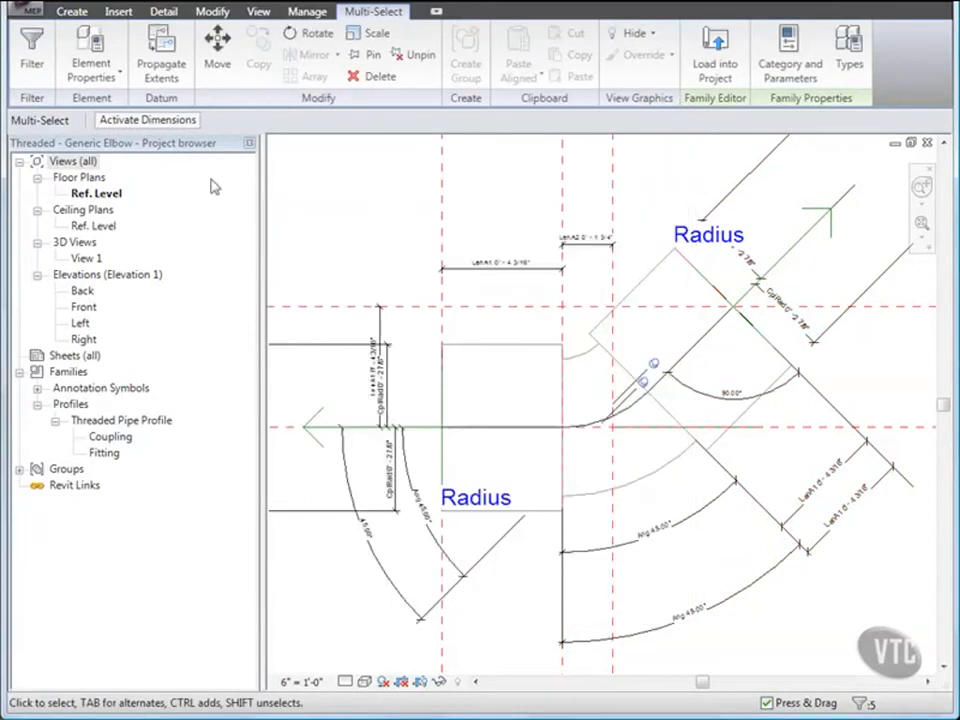
Save the Threaded - Generic Elbow family and clear the reference plane selection.
click(25, 10)
click(50, 168)
key(Escape)
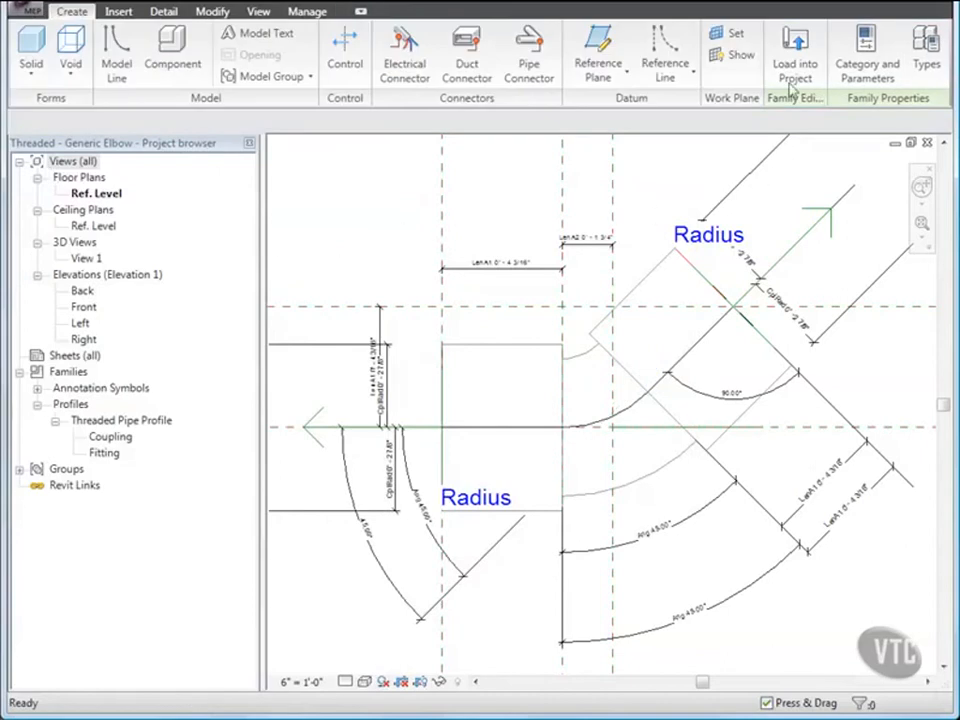
Load the elbow family into Project1, overwriting the existing version, and select the elbow in the plan to check its grips.
click(796, 42)
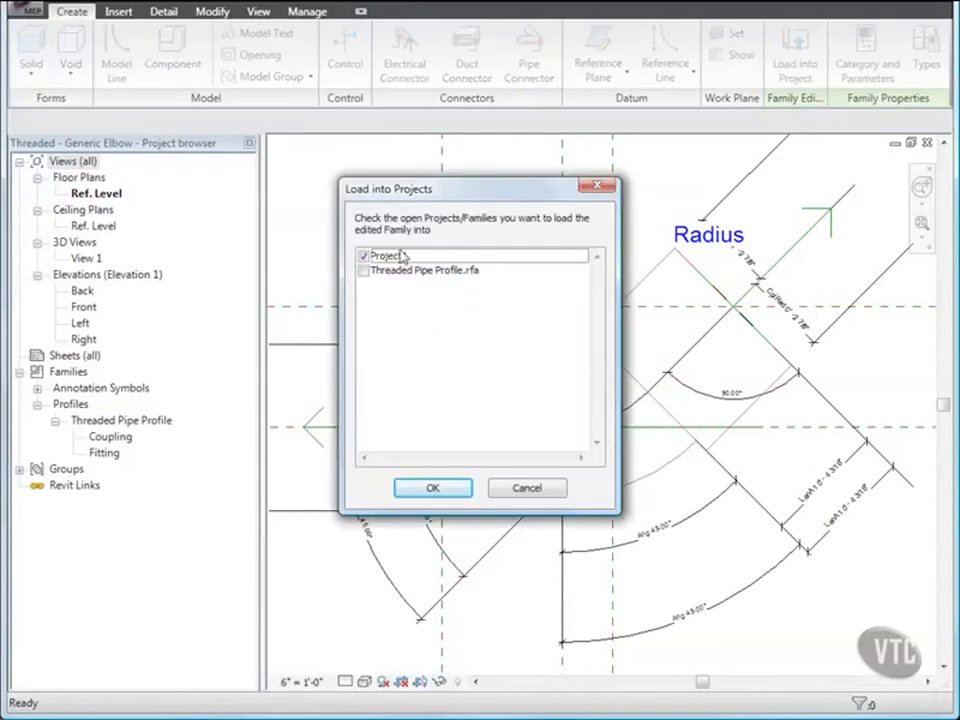
click(435, 489)
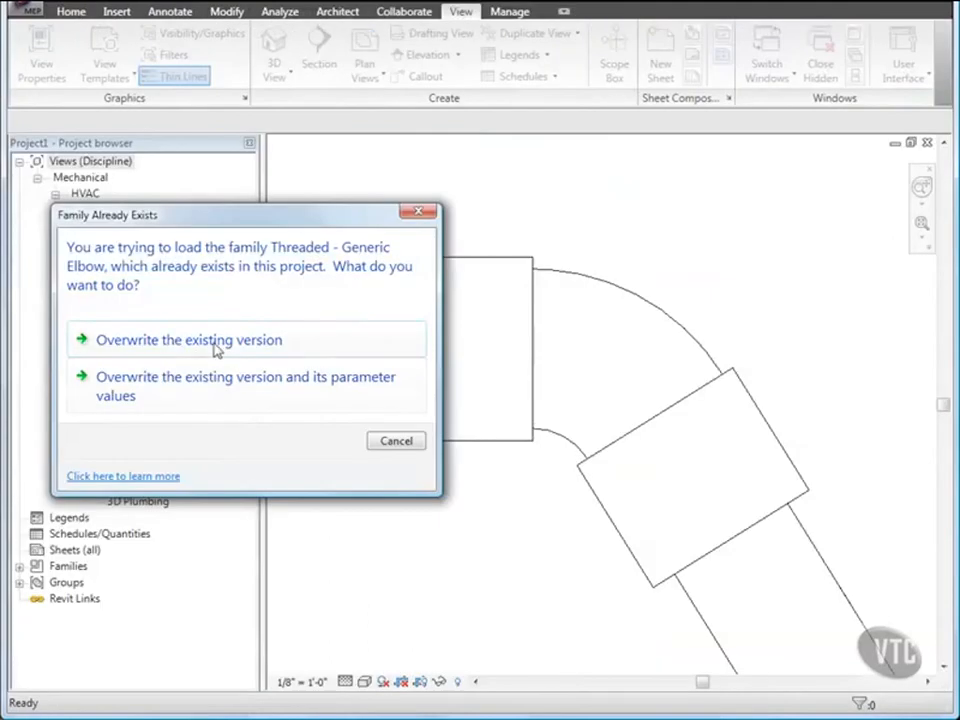
click(215, 349)
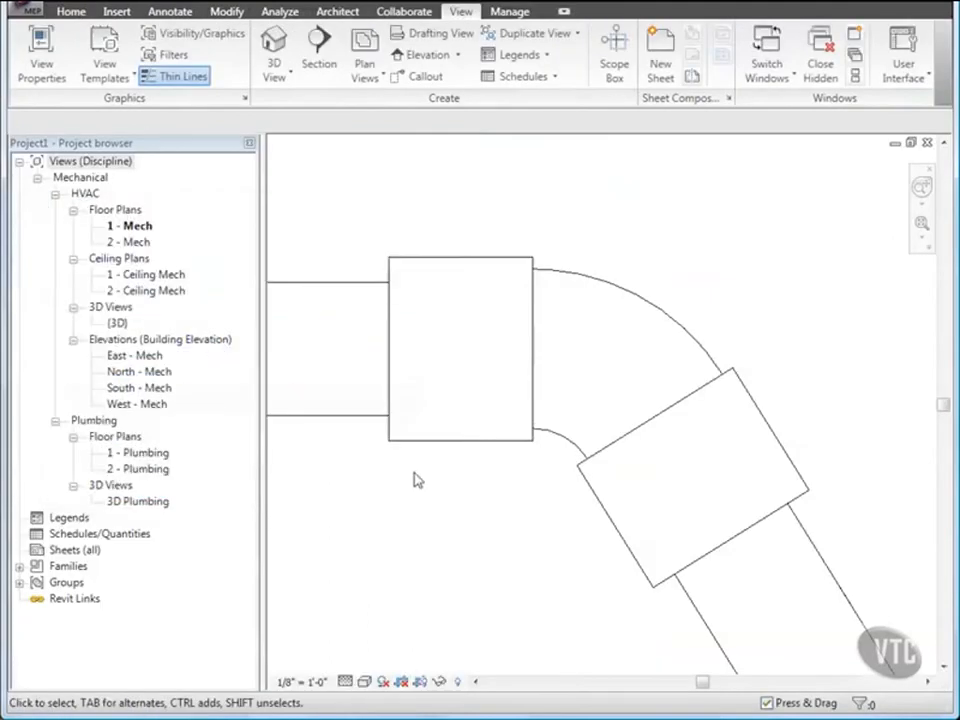
click(508, 450)
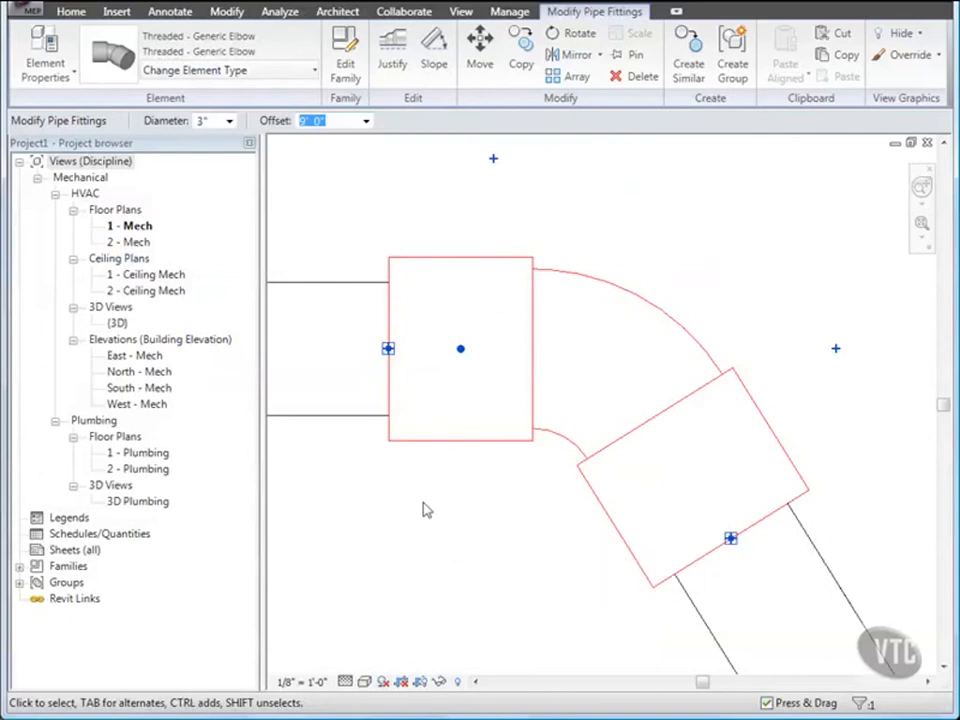
Close Project1, the Threaded - Generic Elbow family and the Threaded Pipe Profile family.
click(32, 18)
key(Escape)
click(302, 388)
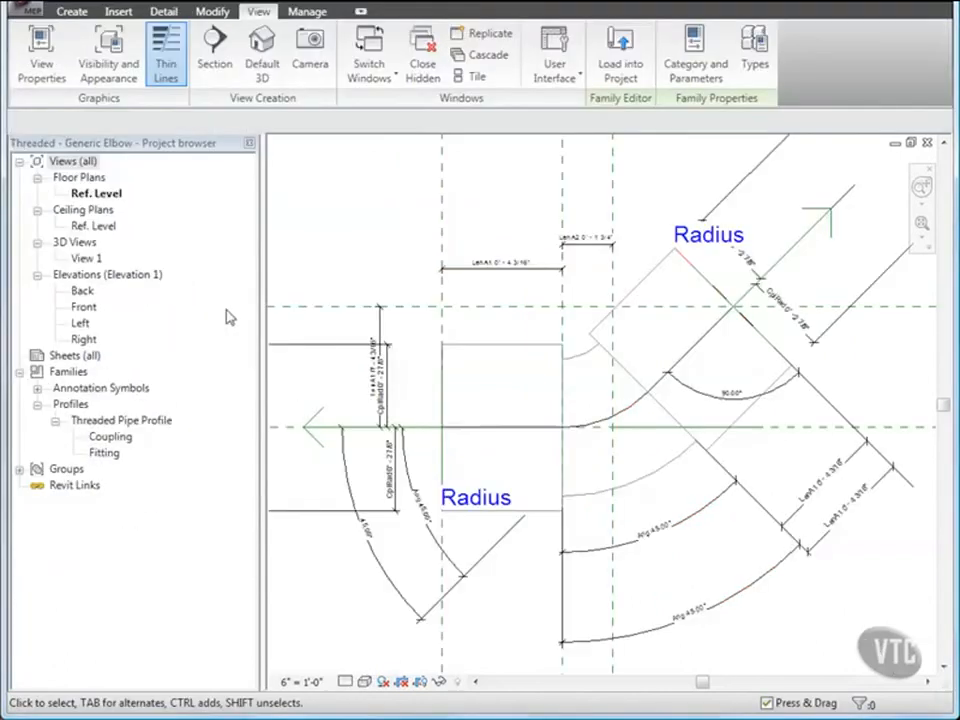
click(32, 18)
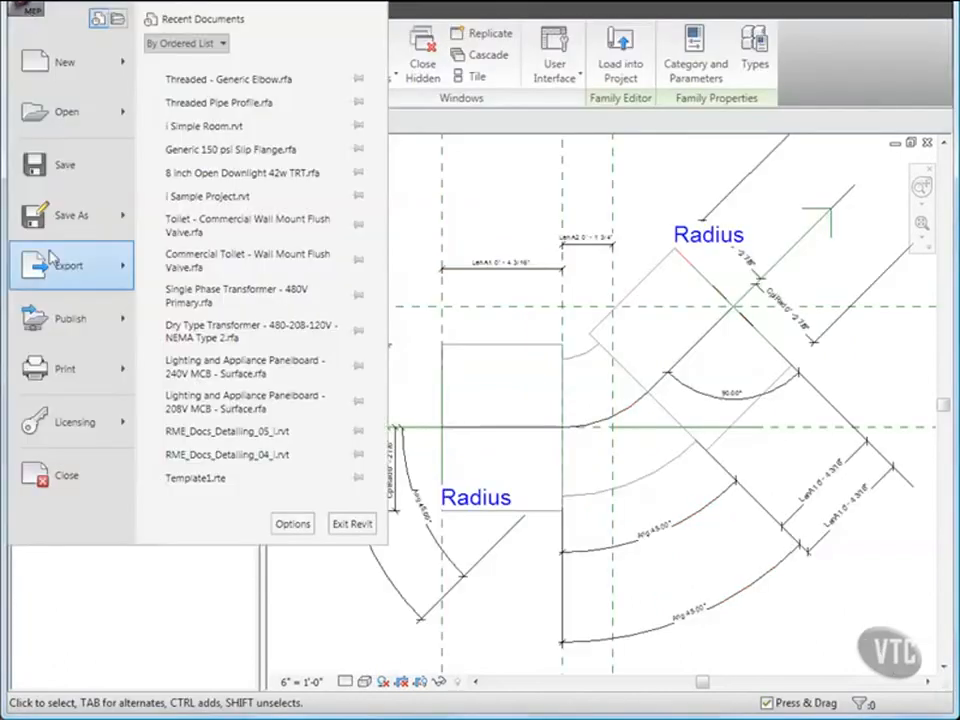
key(Escape)
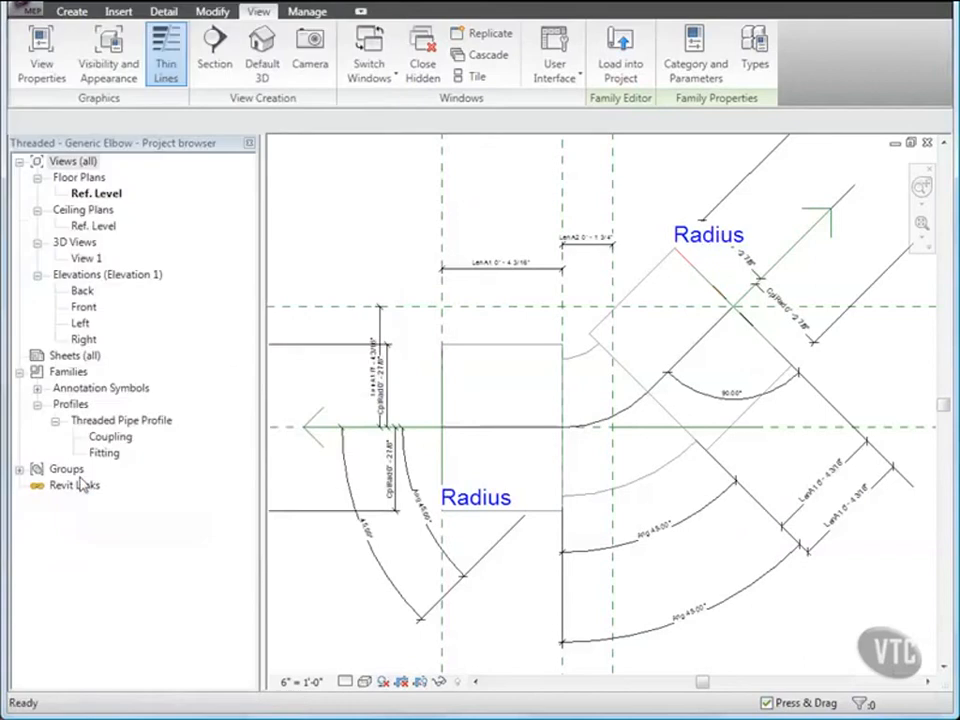
click(30, 12)
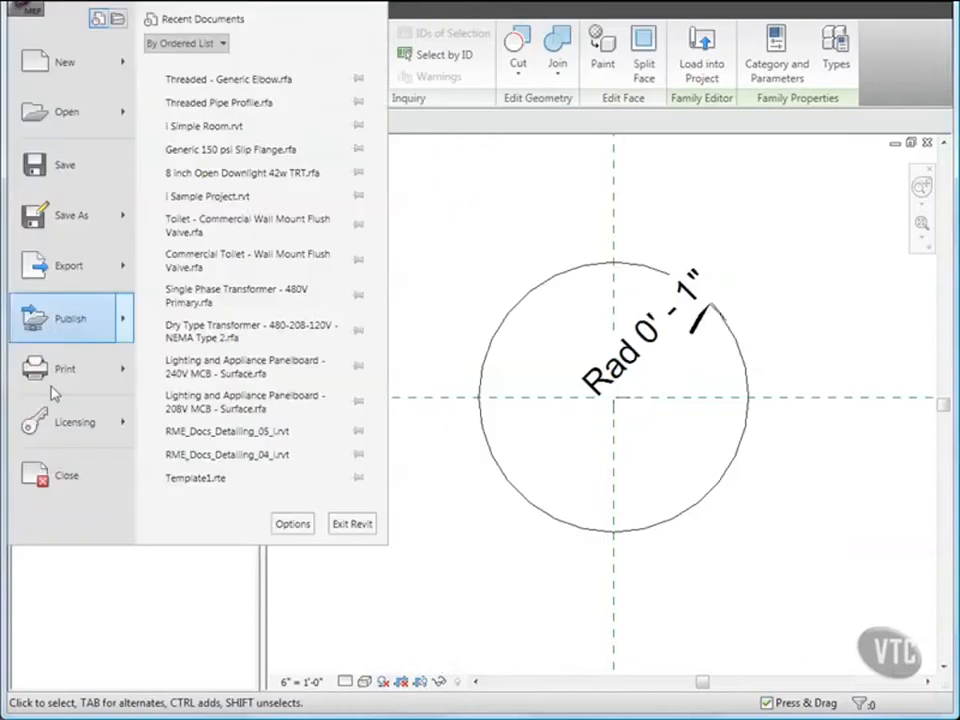
click(45, 476)
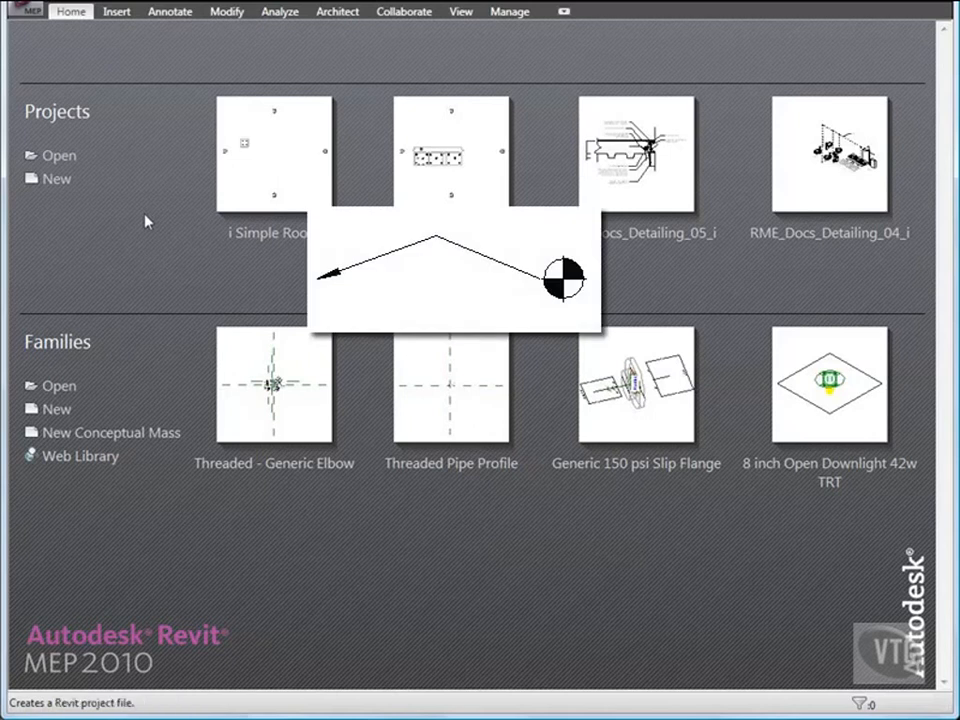
Create a new family from the Generic Annotation template in the Annotations folder.
click(29, 14)
mouse_move(50, 80)
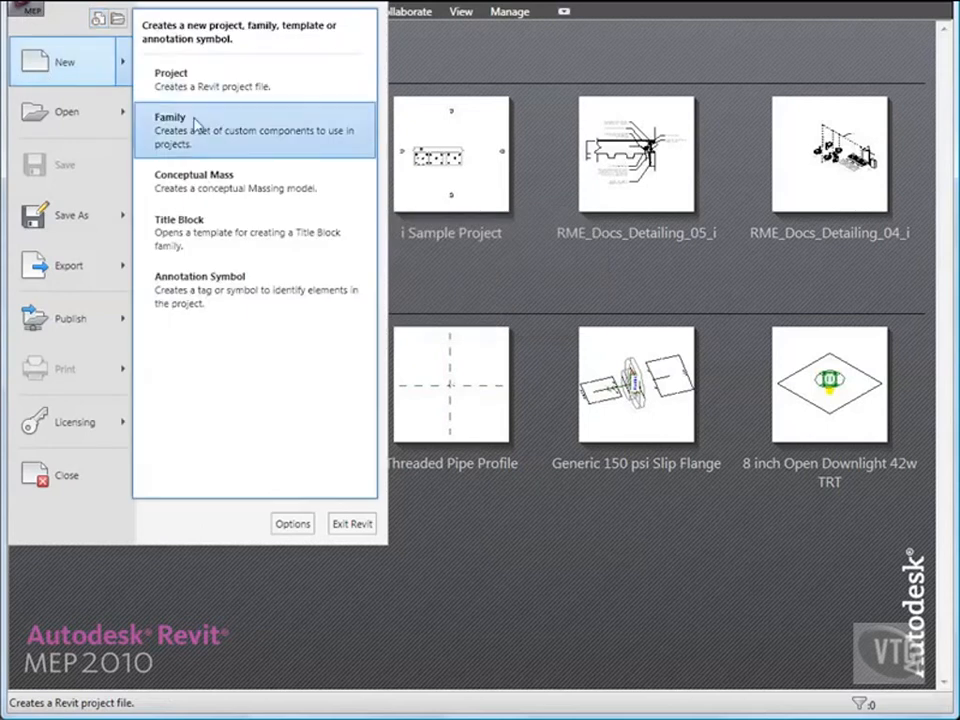
click(243, 150)
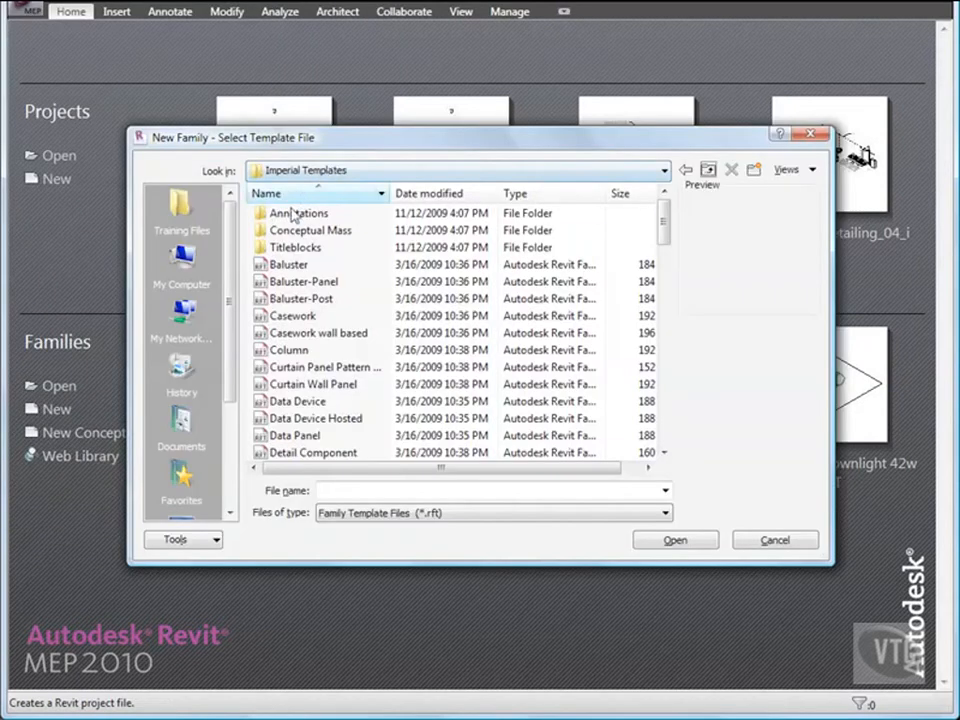
double_click(298, 213)
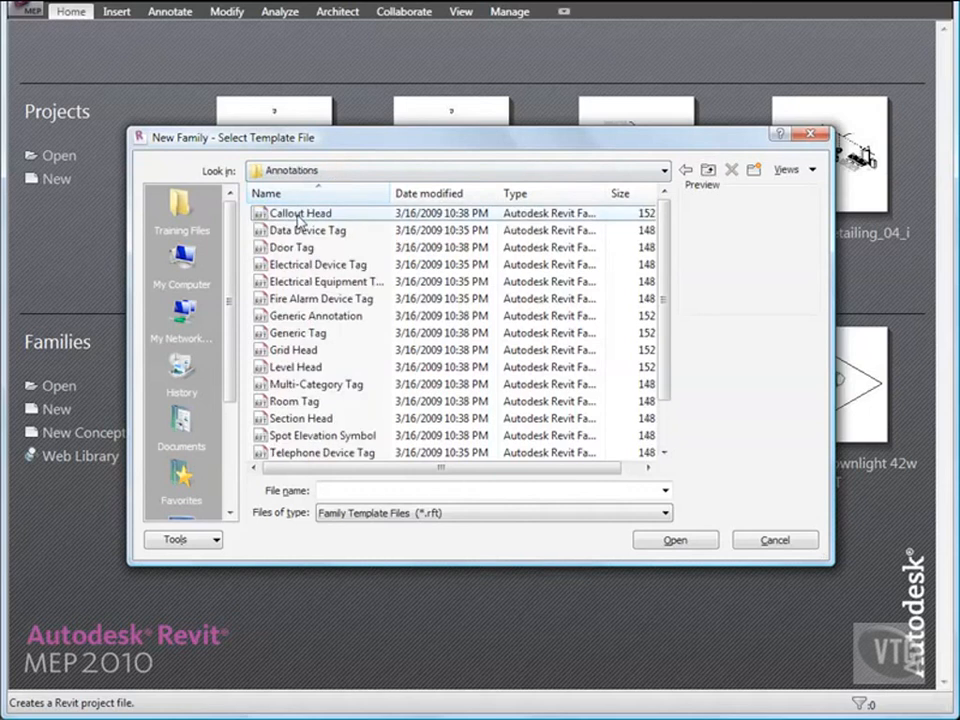
double_click(315, 317)
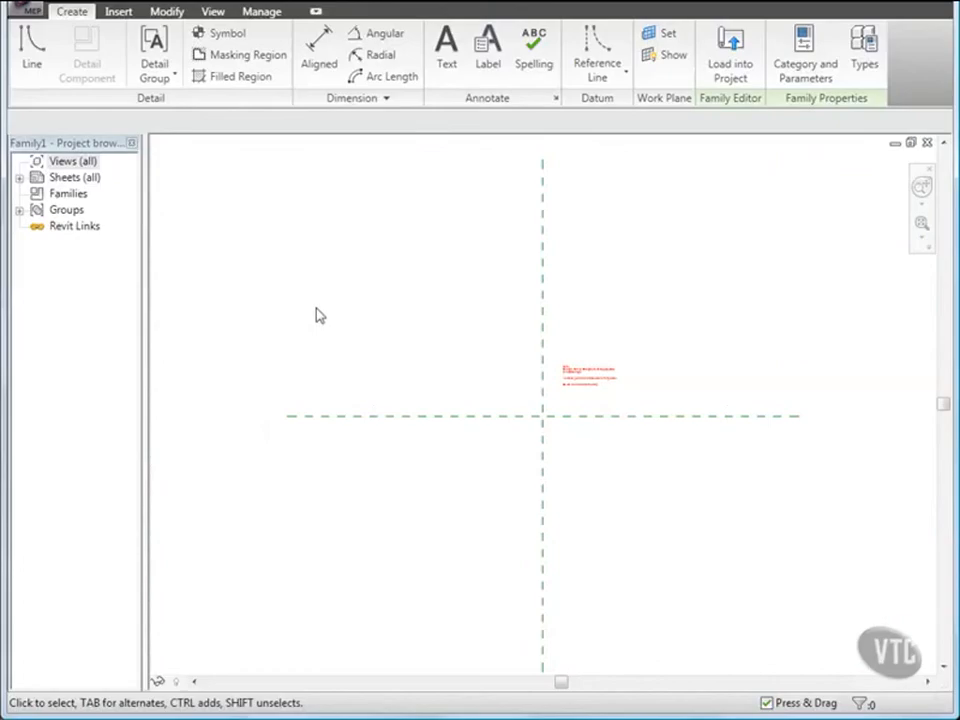
Delete the template's red instruction note beside the reference plane intersection.
scroll(550, 415, up, 4)
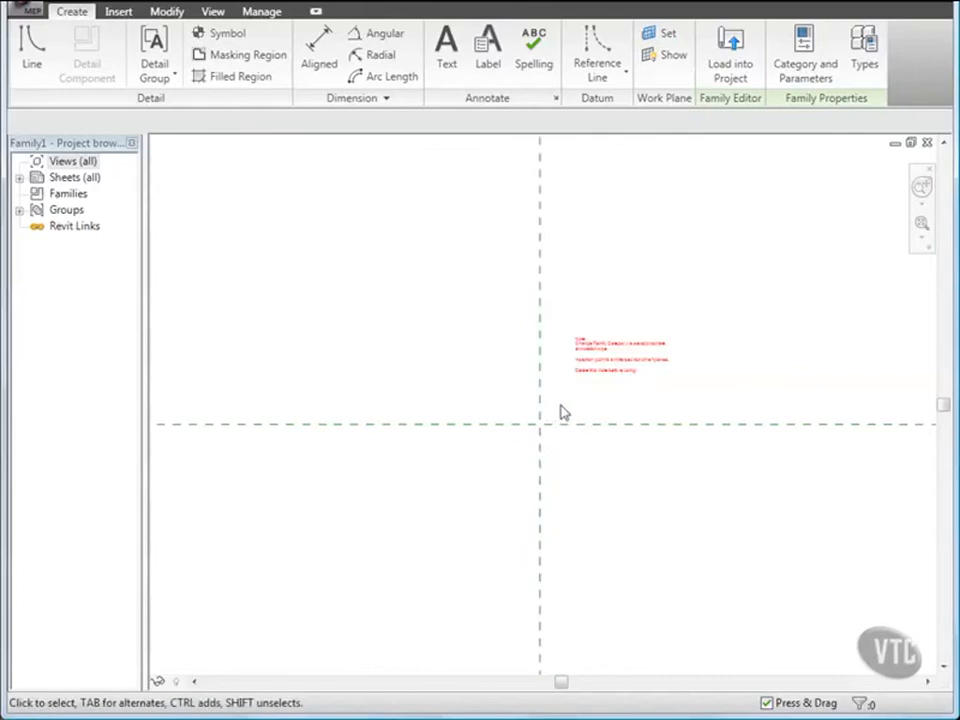
mouse_move(591, 389)
middle_down()
mouse_move(505, 498)
mouse_move(499, 456)
mouse_move(474, 461)
mouse_move(441, 448)
middle_up()
scroll(505, 498, up, 2)
scroll(525, 467, up, 2)
scroll(478, 453, up, 1)
scroll(446, 447, up, 1)
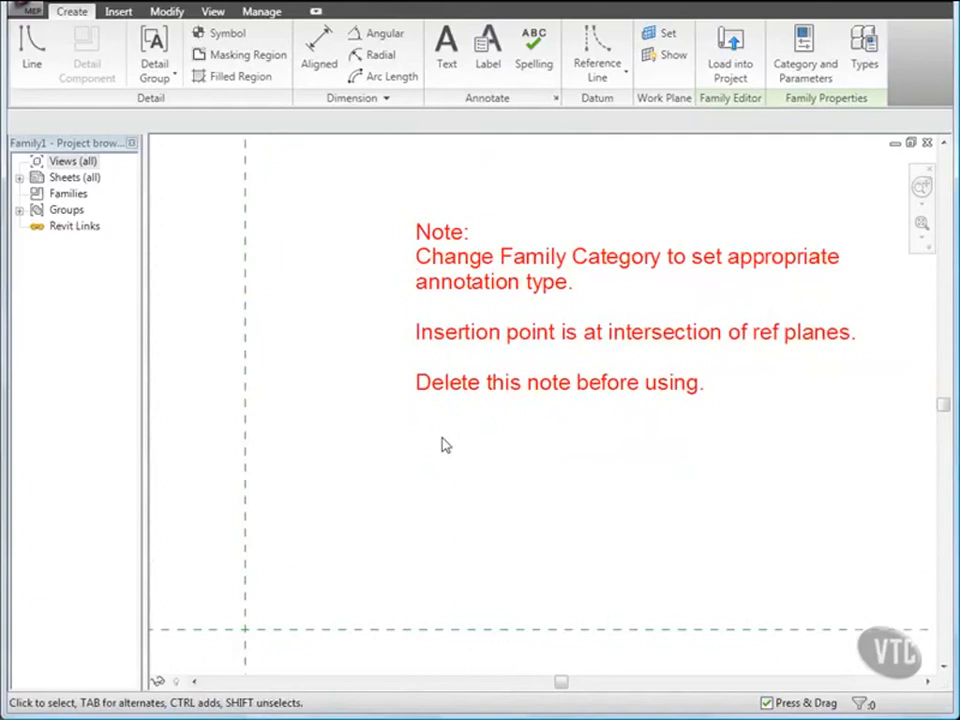
click(472, 397)
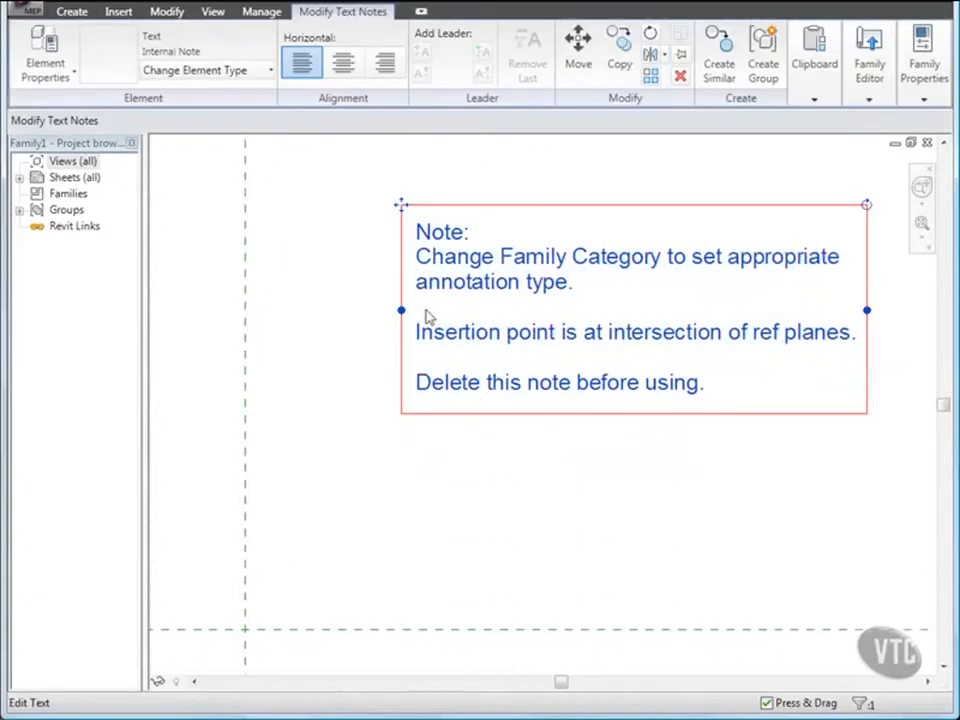
click(680, 76)
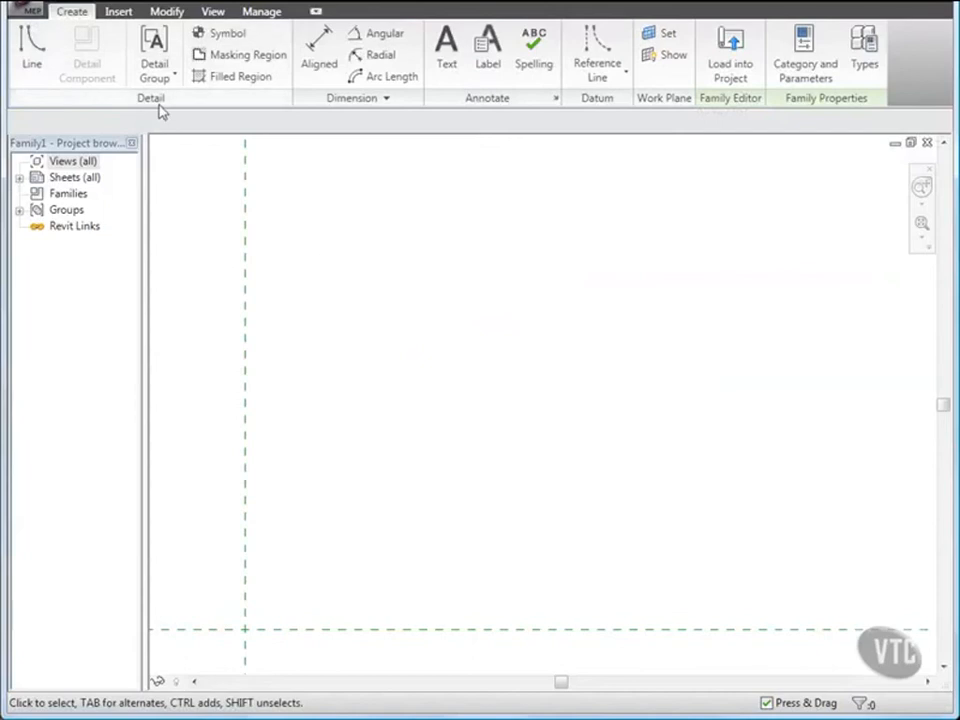
Draw a 1/8" line from the reference plane intersection to the right along the horizontal reference plane.
click(34, 63)
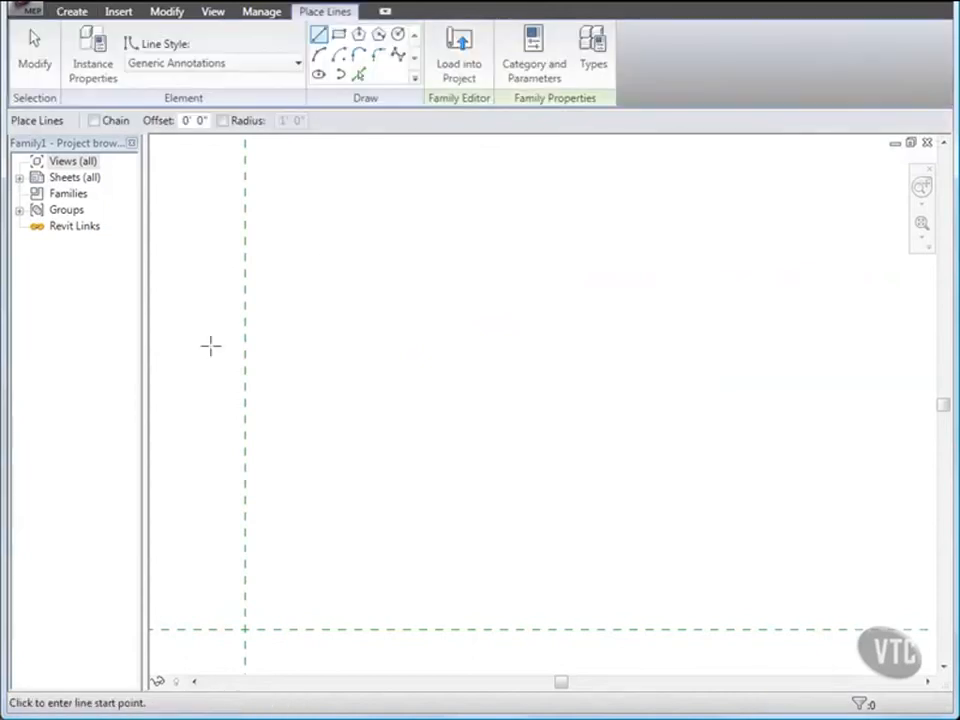
mouse_move(292, 598)
middle_down()
mouse_move(332, 529)
mouse_move(435, 436)
mouse_move(467, 450)
mouse_move(475, 492)
middle_up()
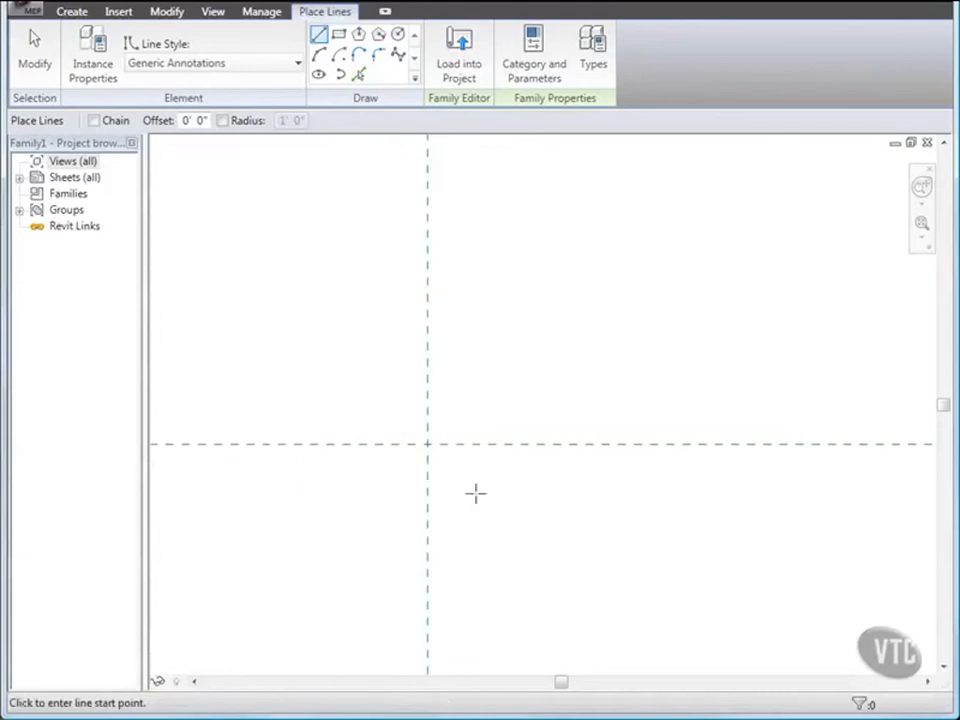
click(427, 443)
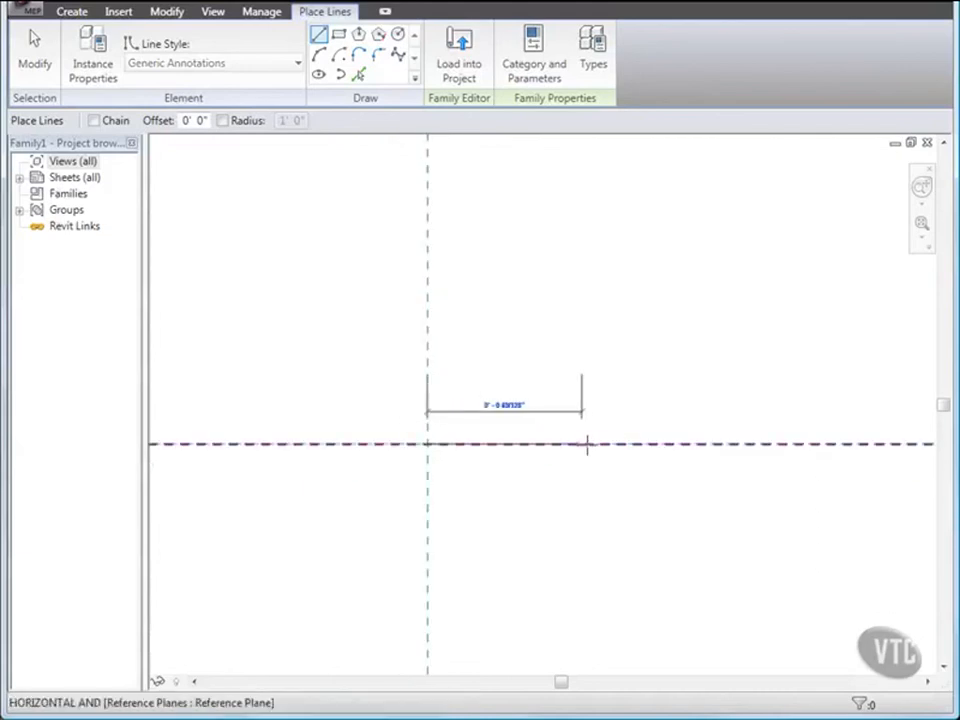
text(1/8")
key(Return)
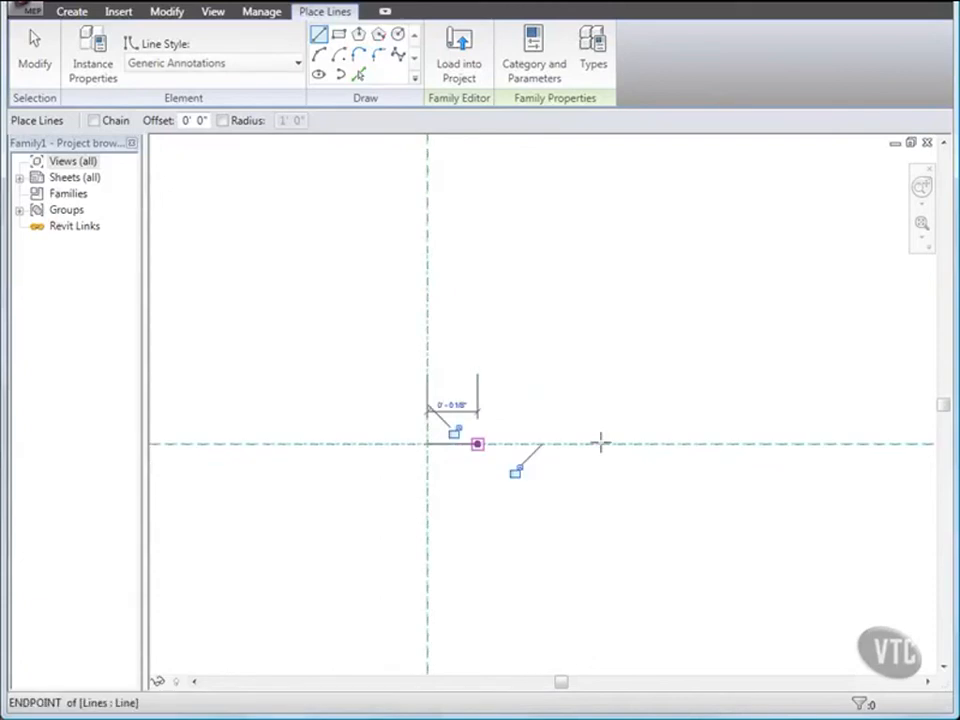
Draw a 1/8" line from the reference plane intersection upward along the vertical reference plane.
scroll(390, 475, up, 4)
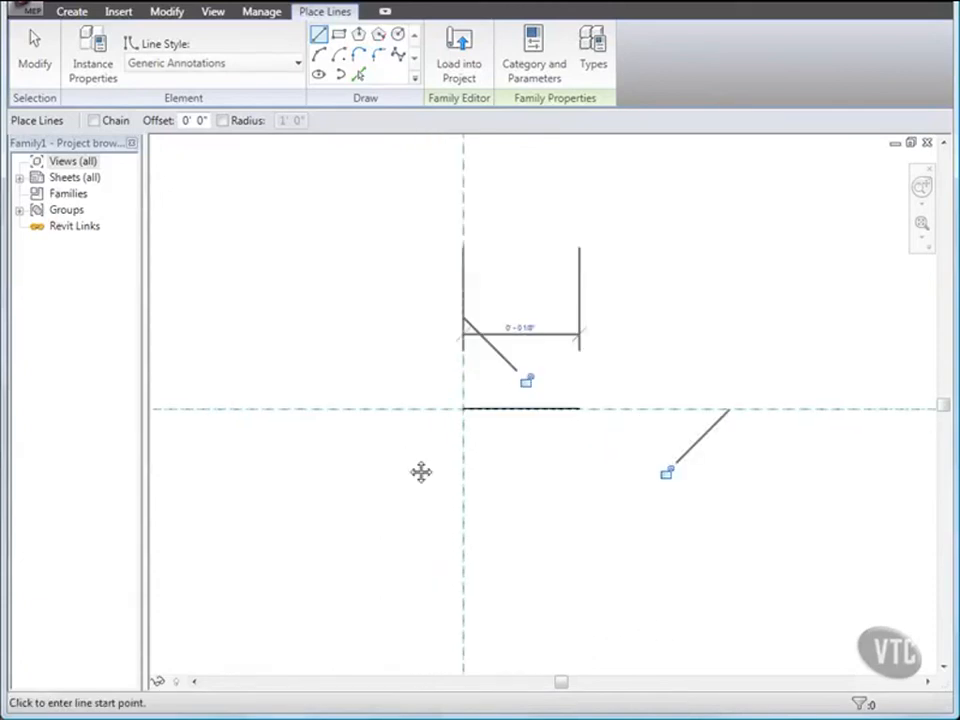
scroll(410, 508, up, 1)
middle_drag(405, 501, 463, 525)
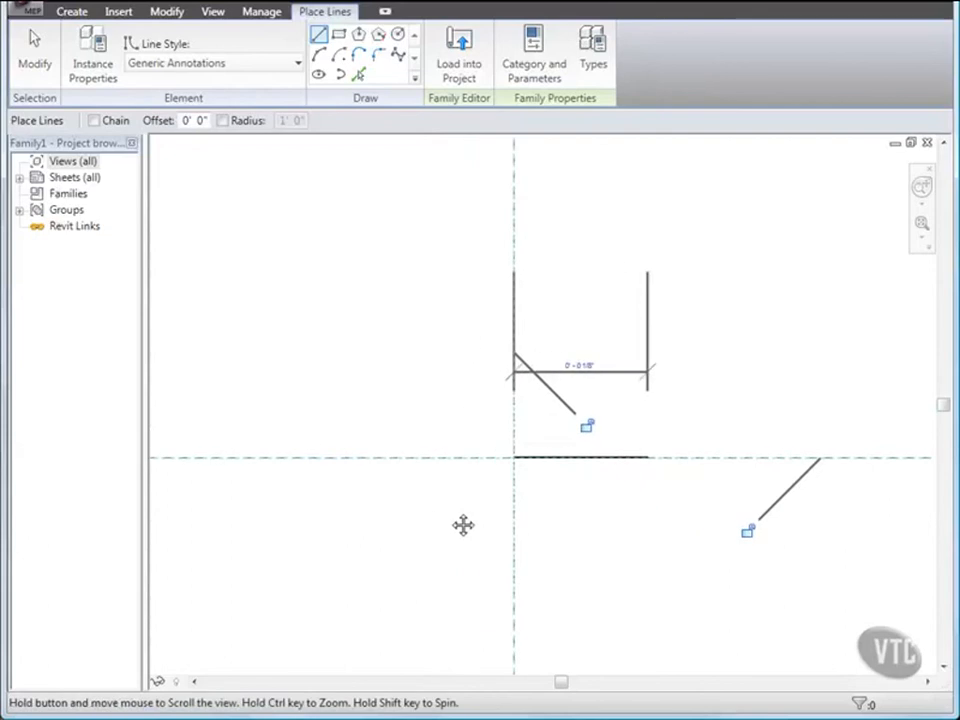
scroll(449, 512, up, 1)
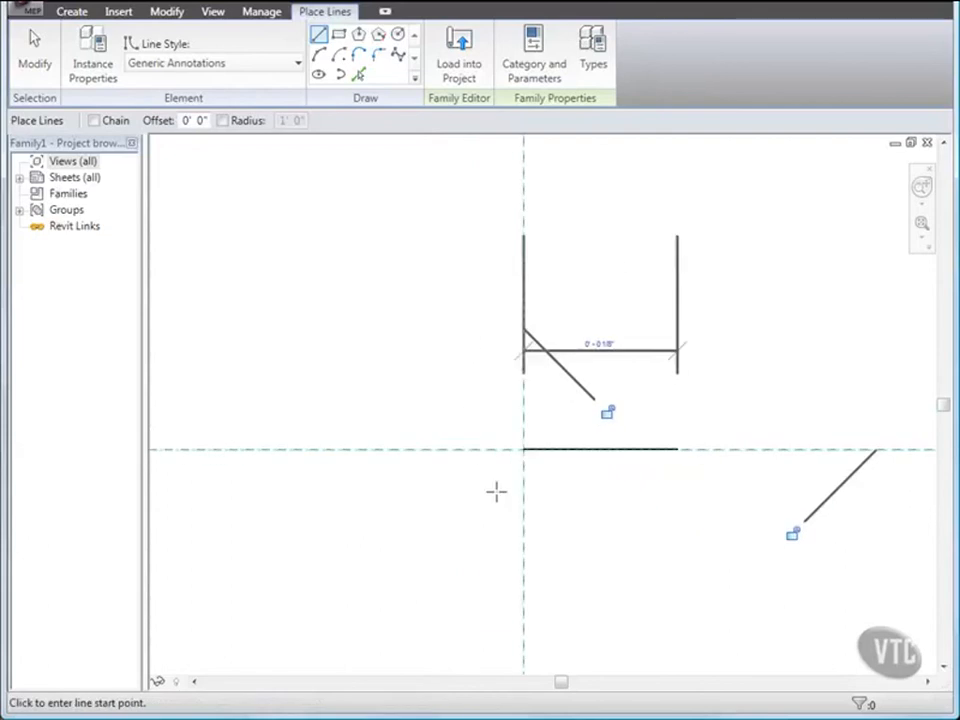
click(523, 449)
scroll(523, 449, up, 2)
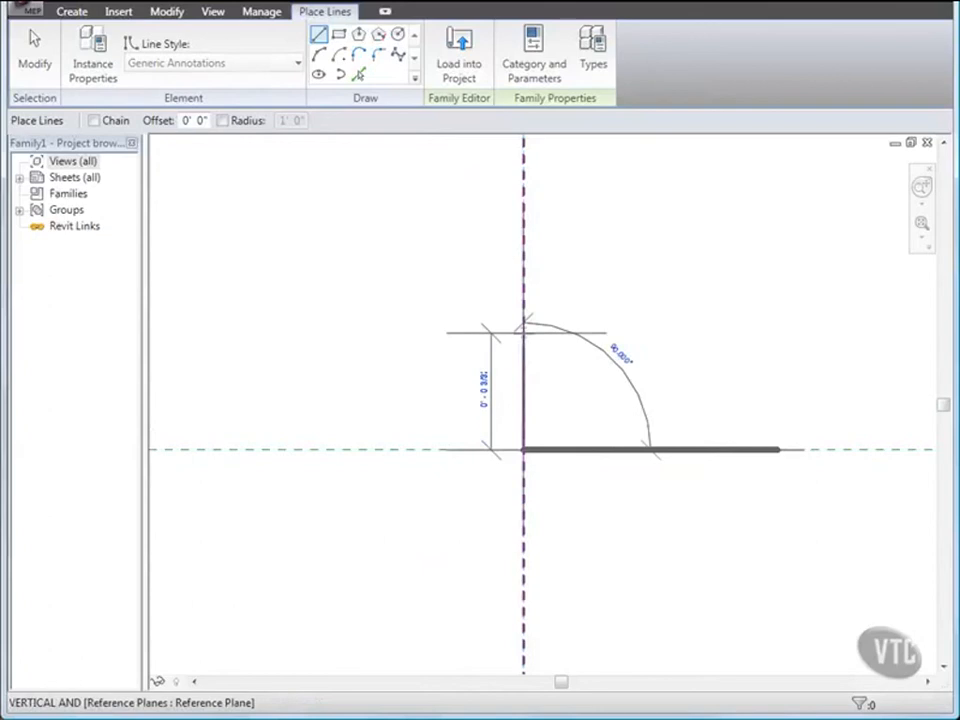
text(1/)
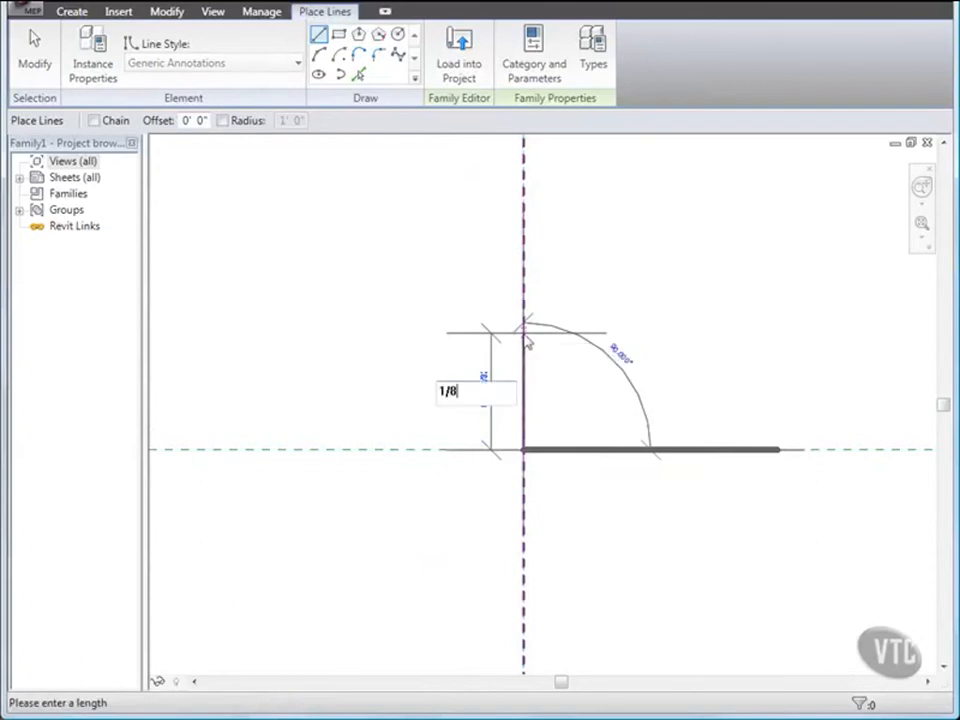
text(8")
key(Return)
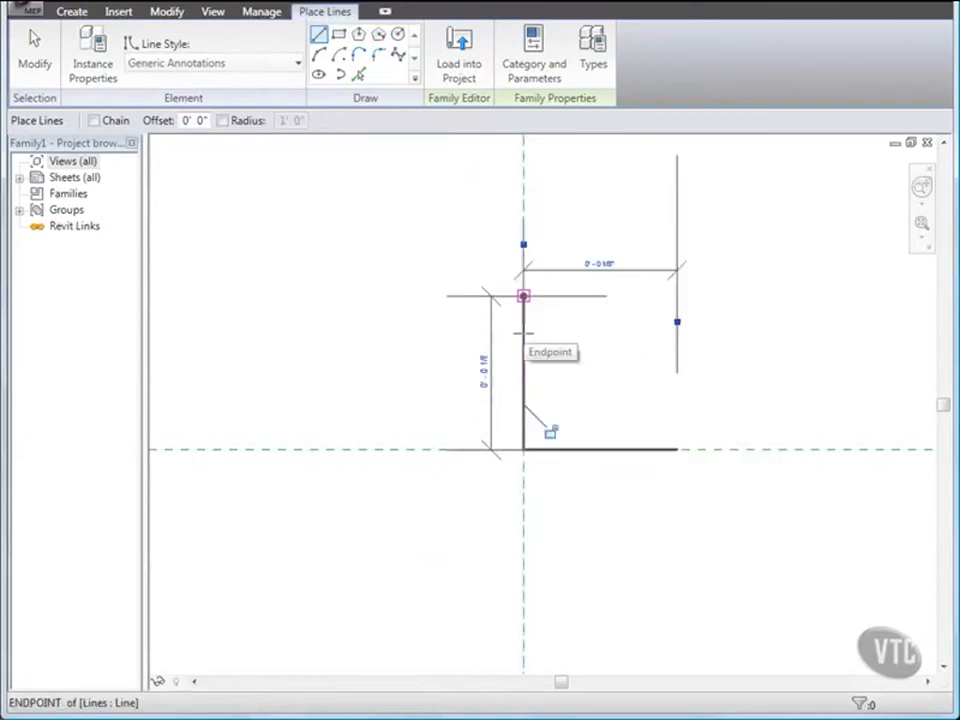
Draw a 1/8" line from the reference plane intersection to the left along the horizontal reference plane.
click(523, 449)
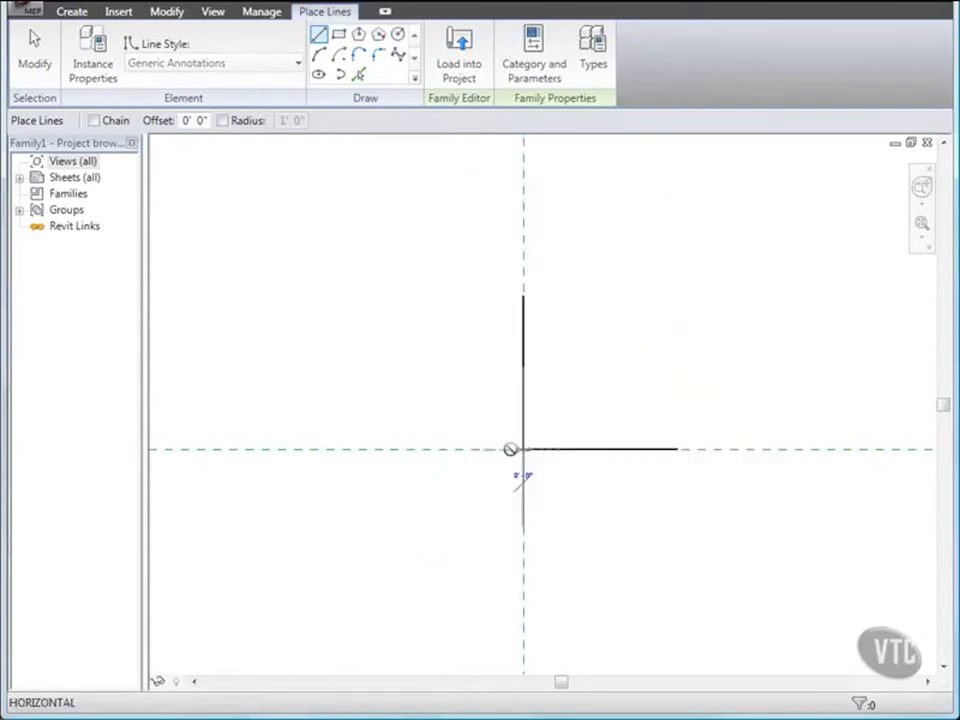
text(1/)
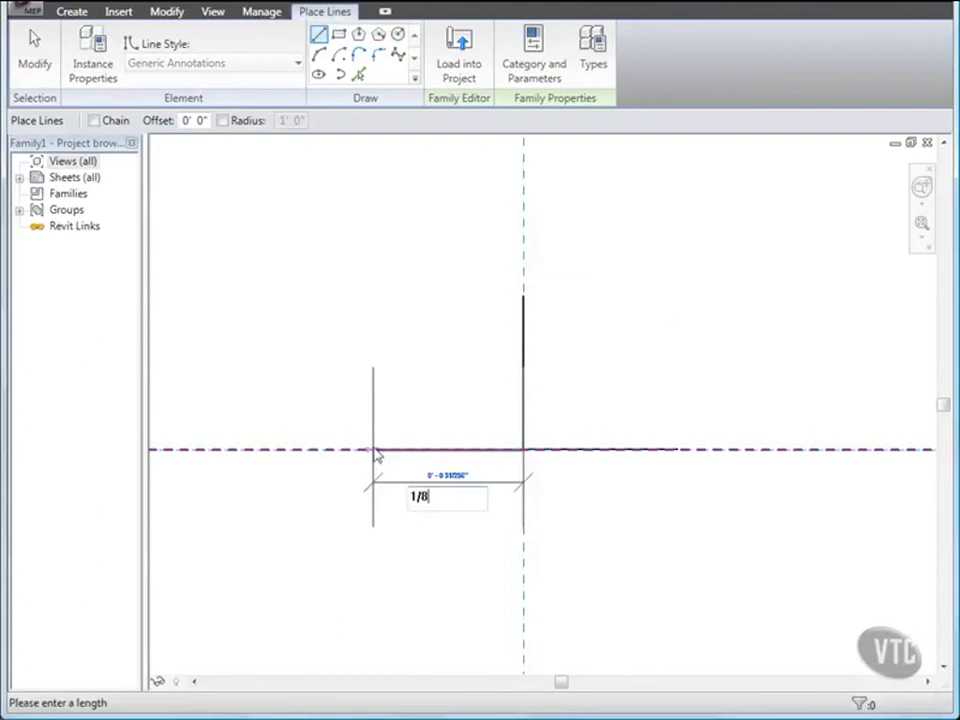
text(8")
key(Return)
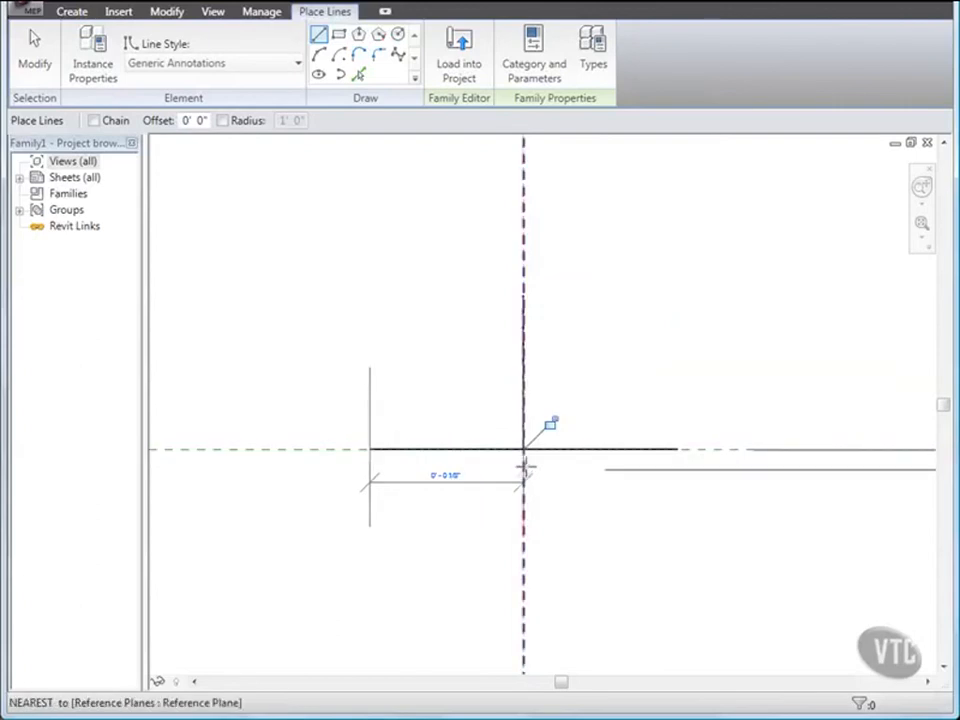
Draw a 1/8" line from the intersection downward along the vertical reference plane and leave the line command.
click(523, 449)
text(1)
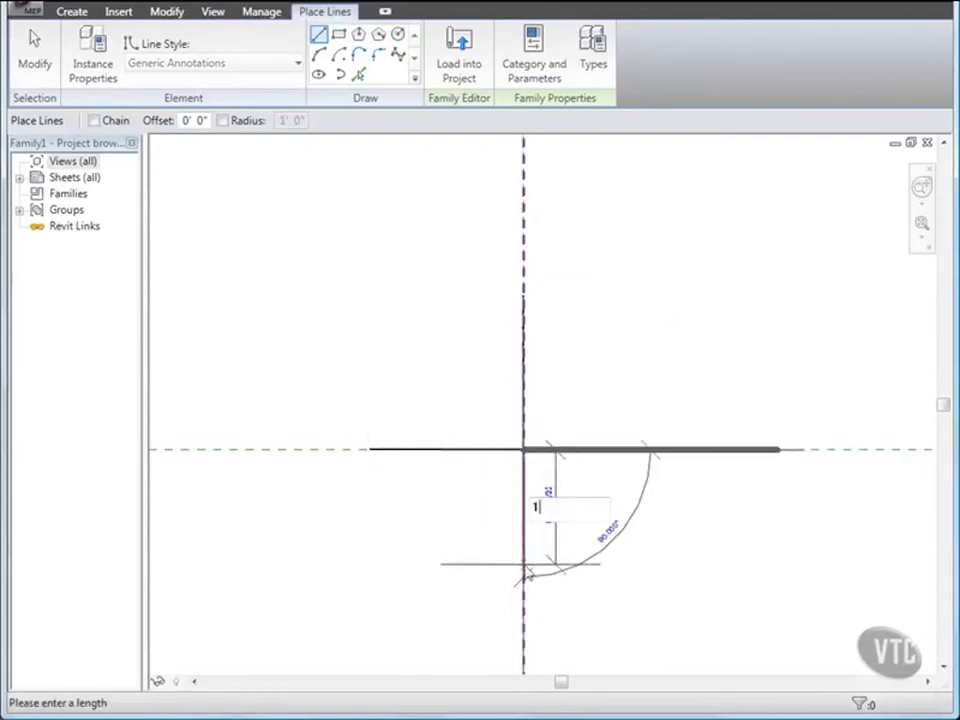
text(/8")
key(Return)
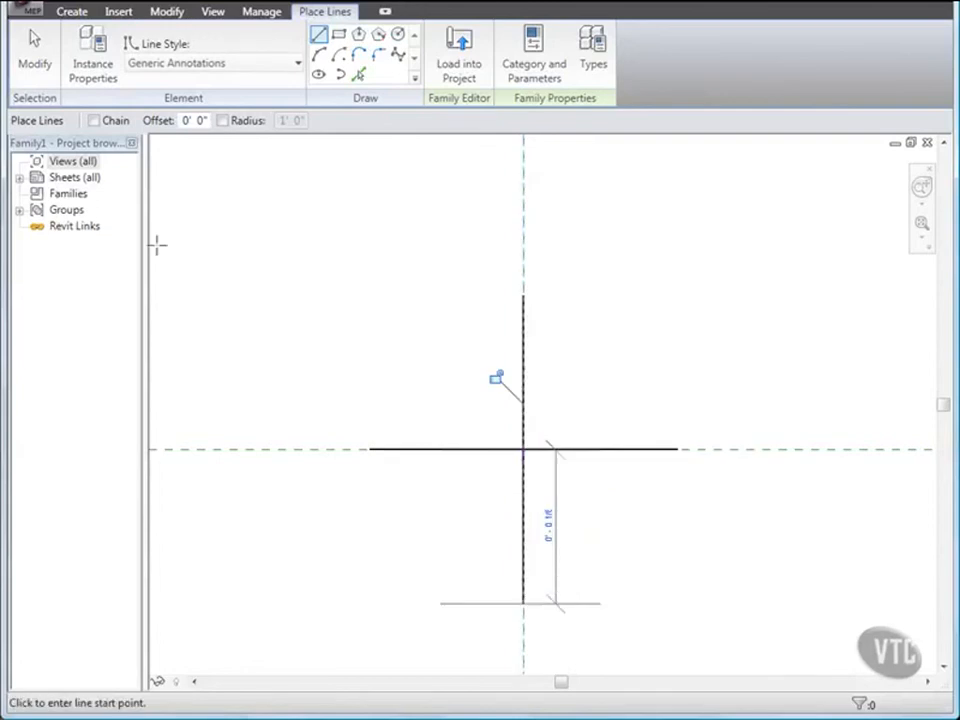
click(42, 72)
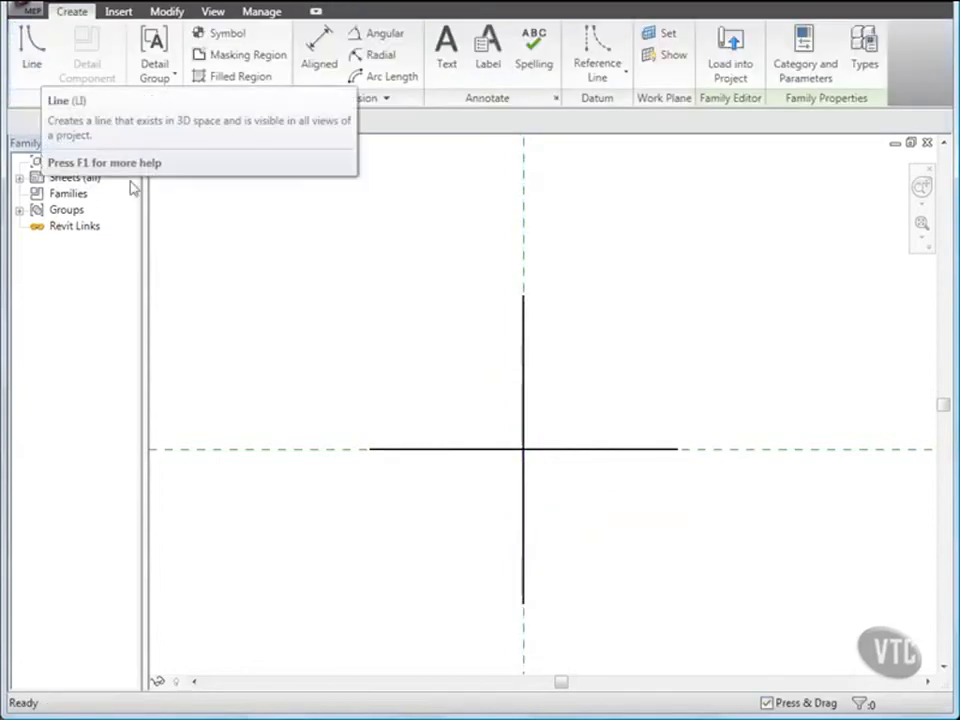
Temporarily hide both reference planes in the view and turn on Thin Lines display.
click(523, 247)
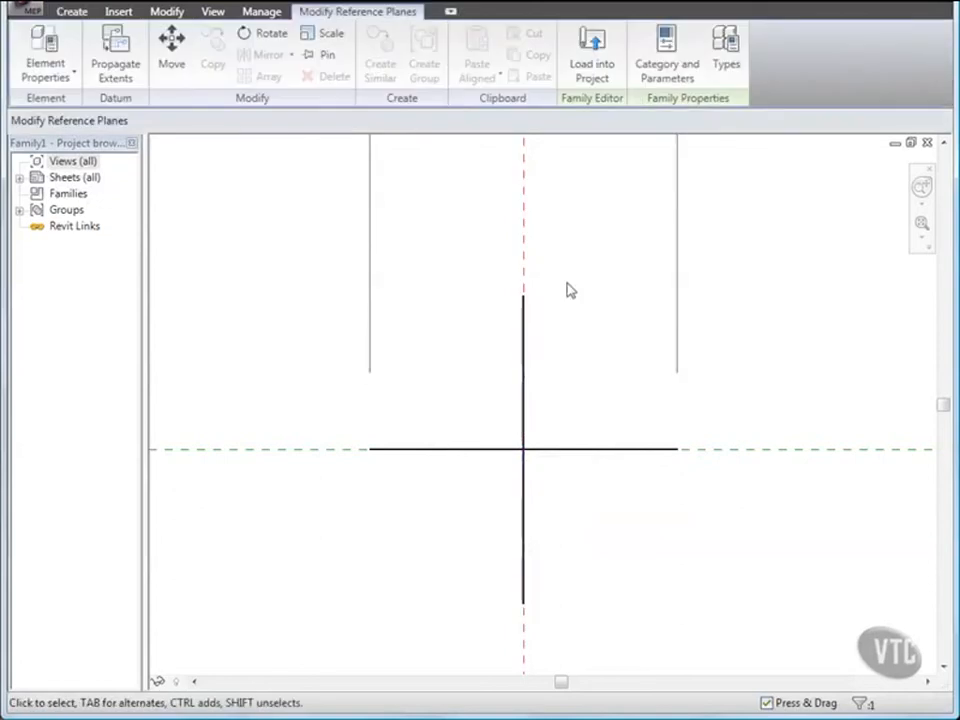
ctrl+click(784, 452)
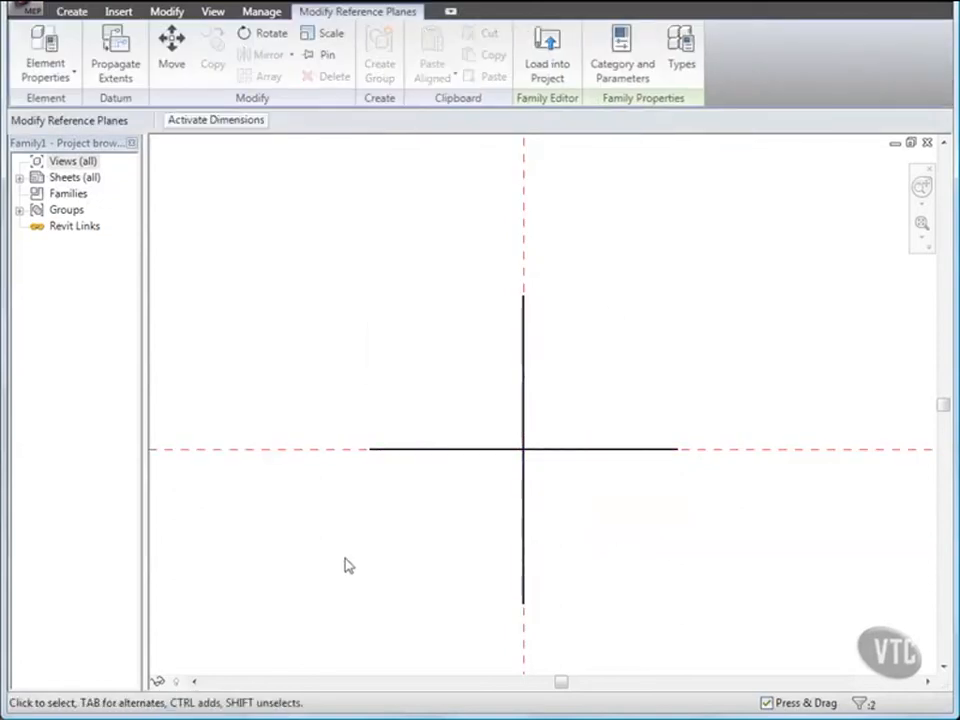
click(158, 683)
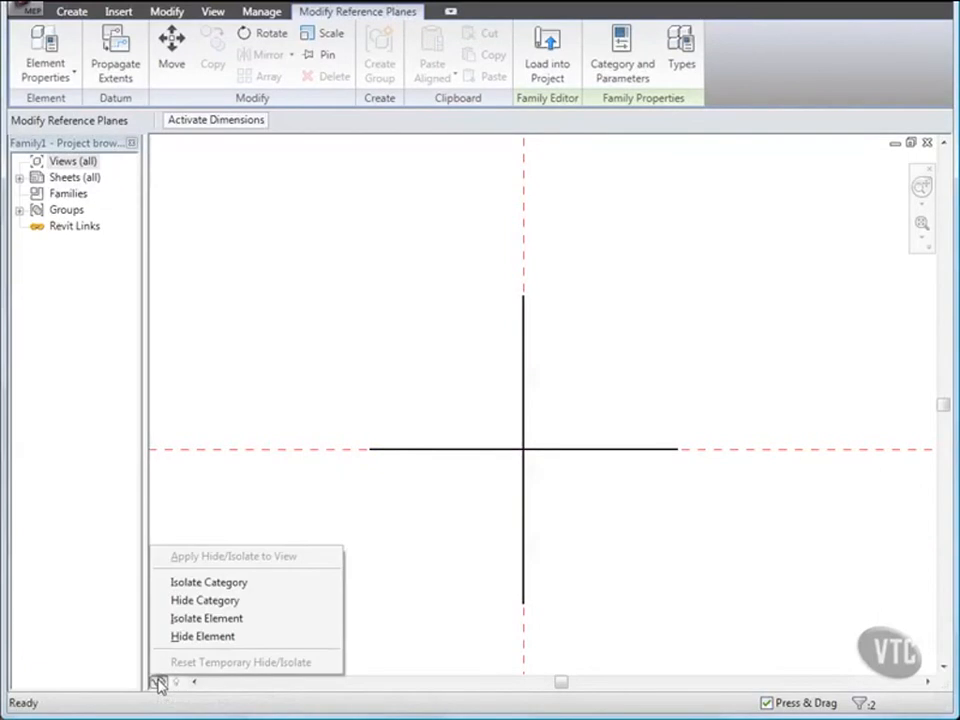
click(197, 637)
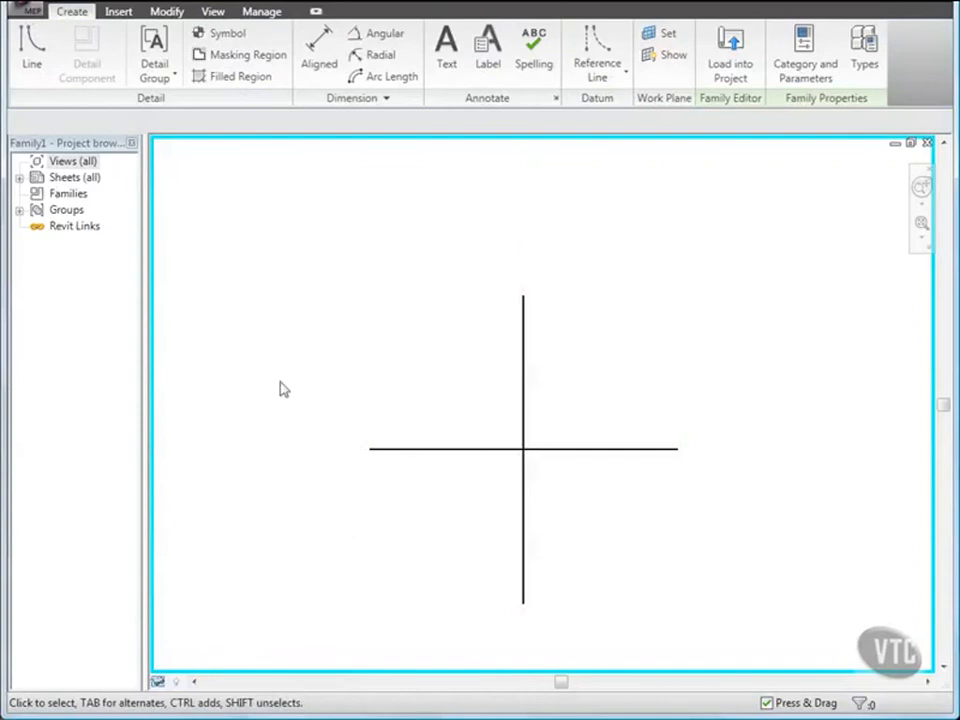
click(213, 13)
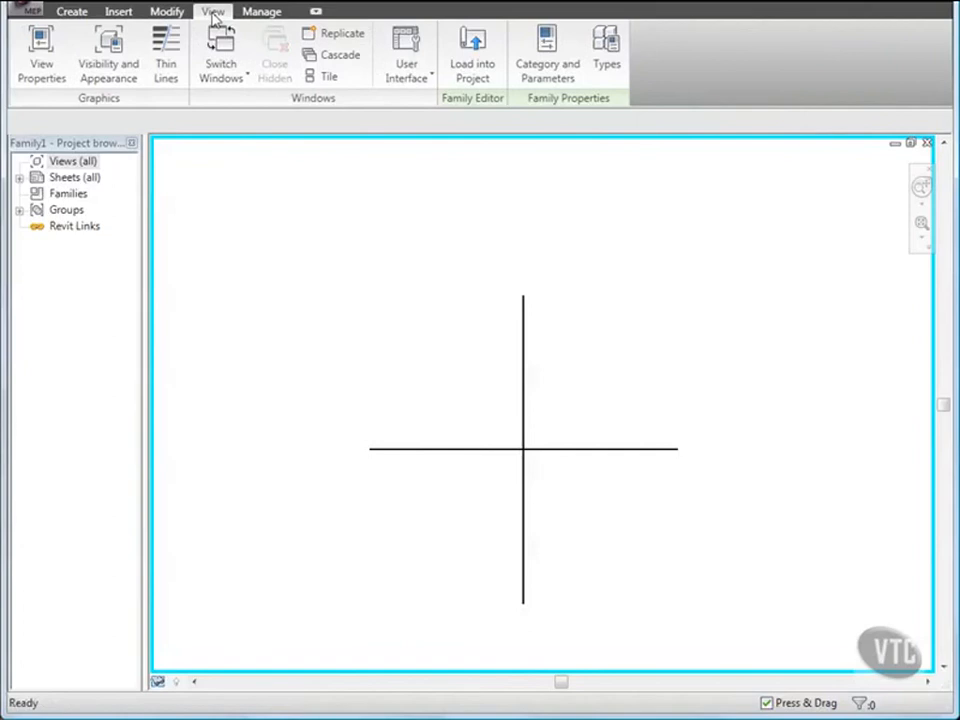
click(168, 47)
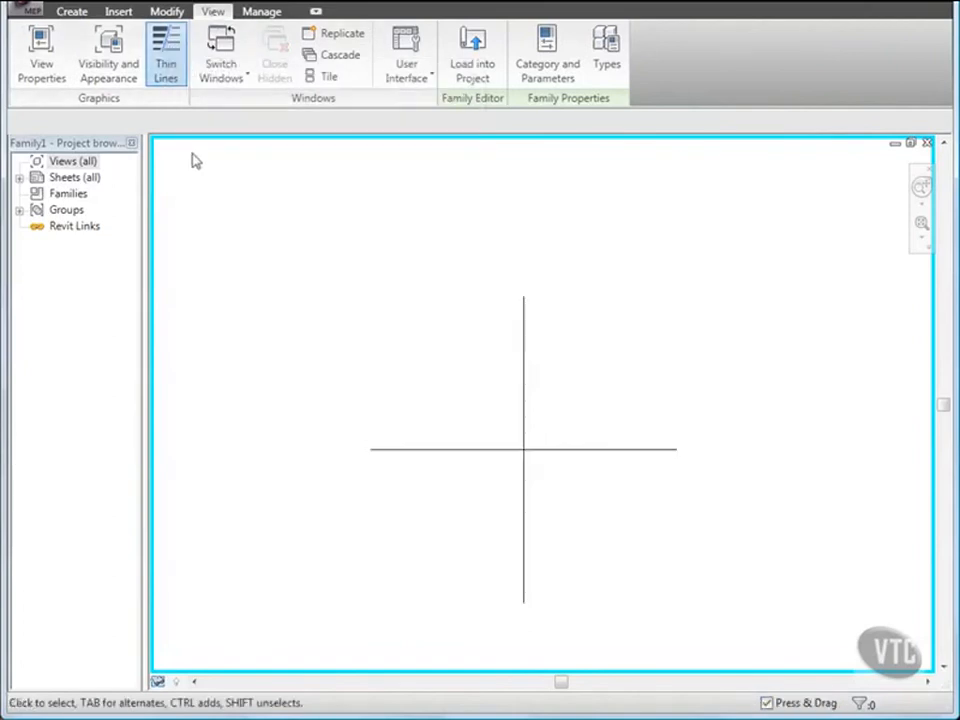
Start a filled region and sketch a 3/32" radius quarter arc in the cross's upper-right quadrant, centred on the line intersection.
click(73, 12)
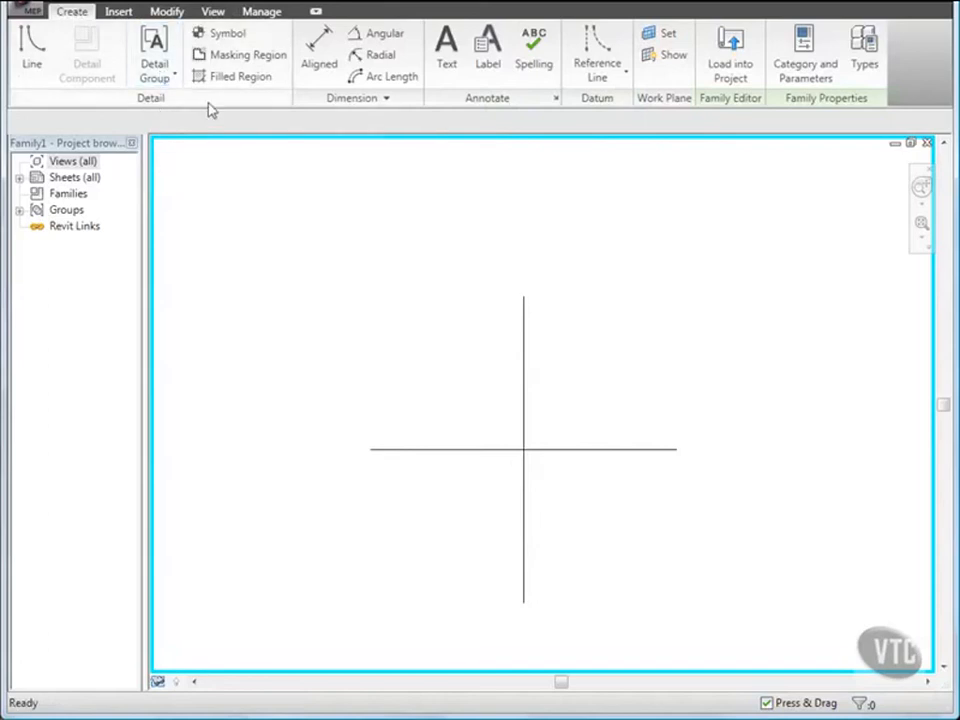
click(230, 78)
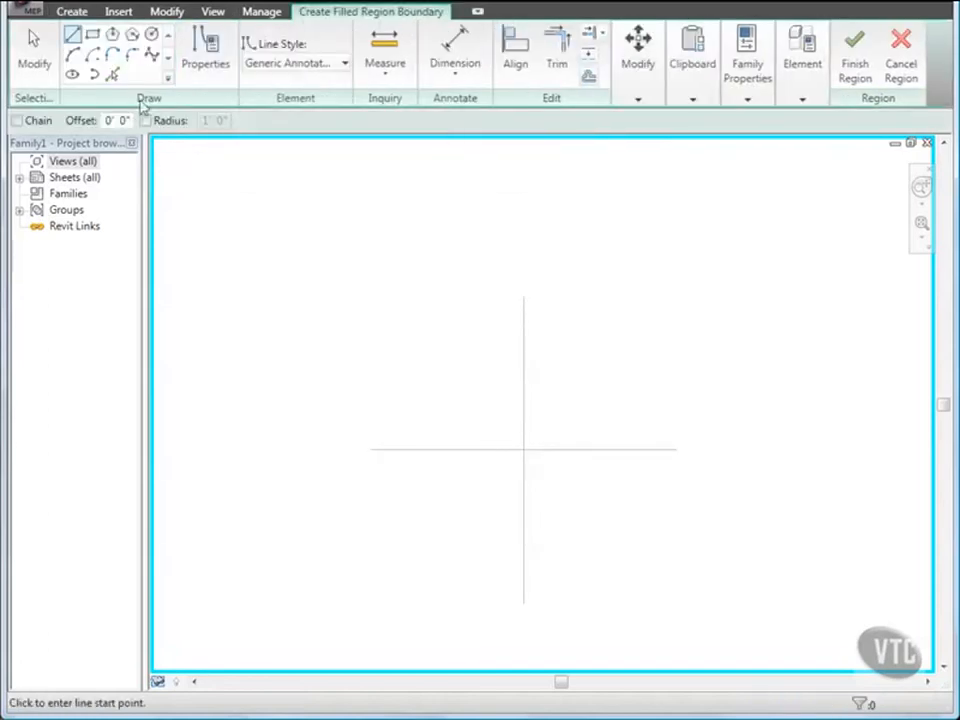
click(94, 57)
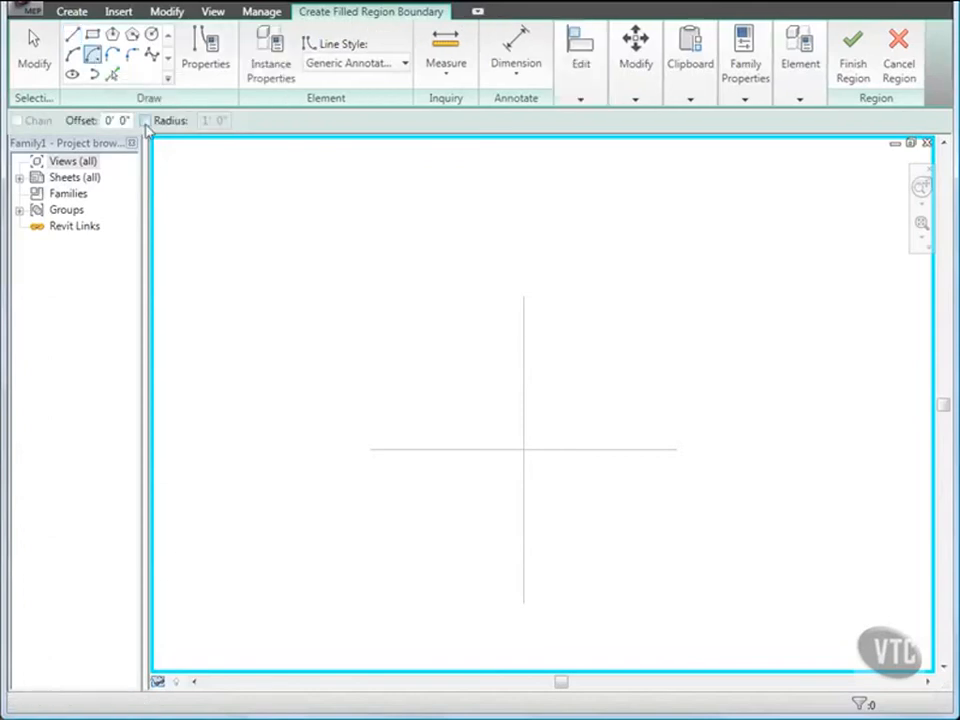
click(146, 120)
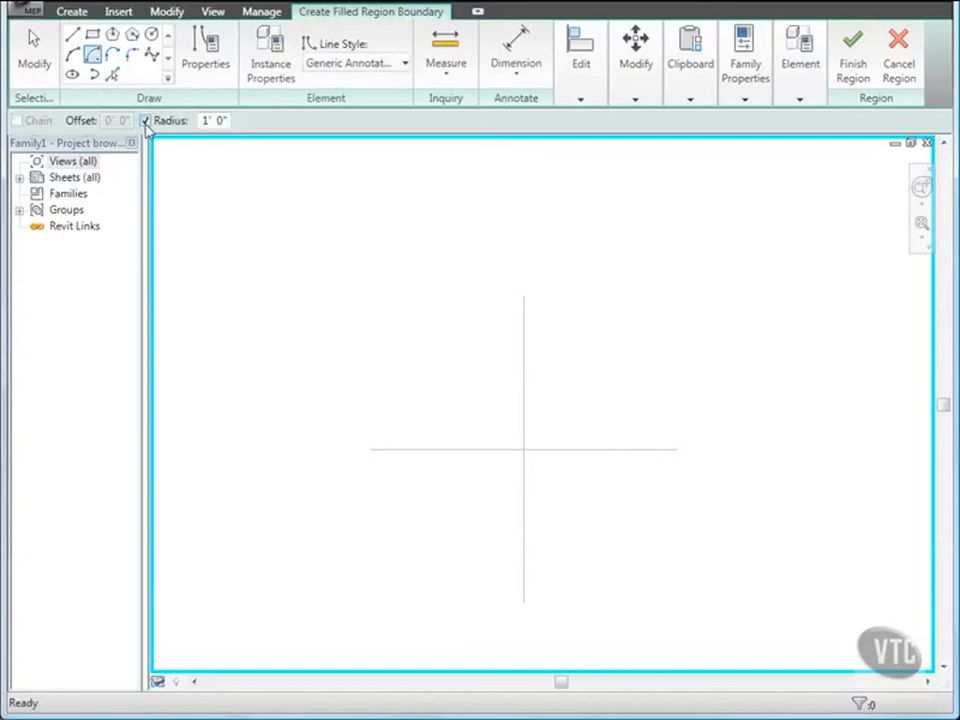
double_click(223, 120)
text(3)
click(524, 451)
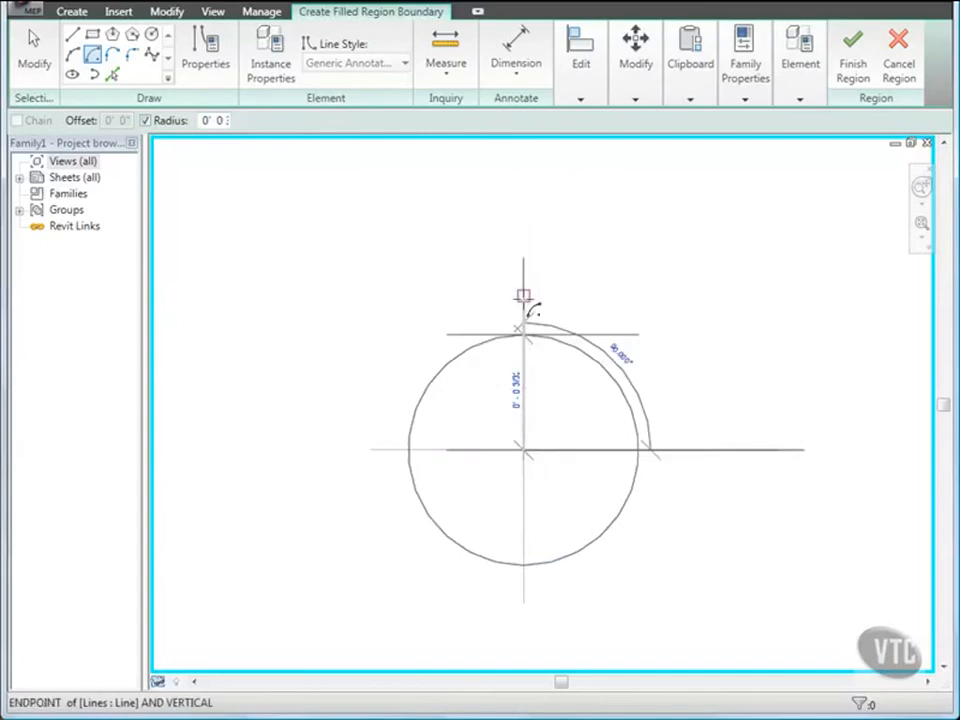
click(524, 297)
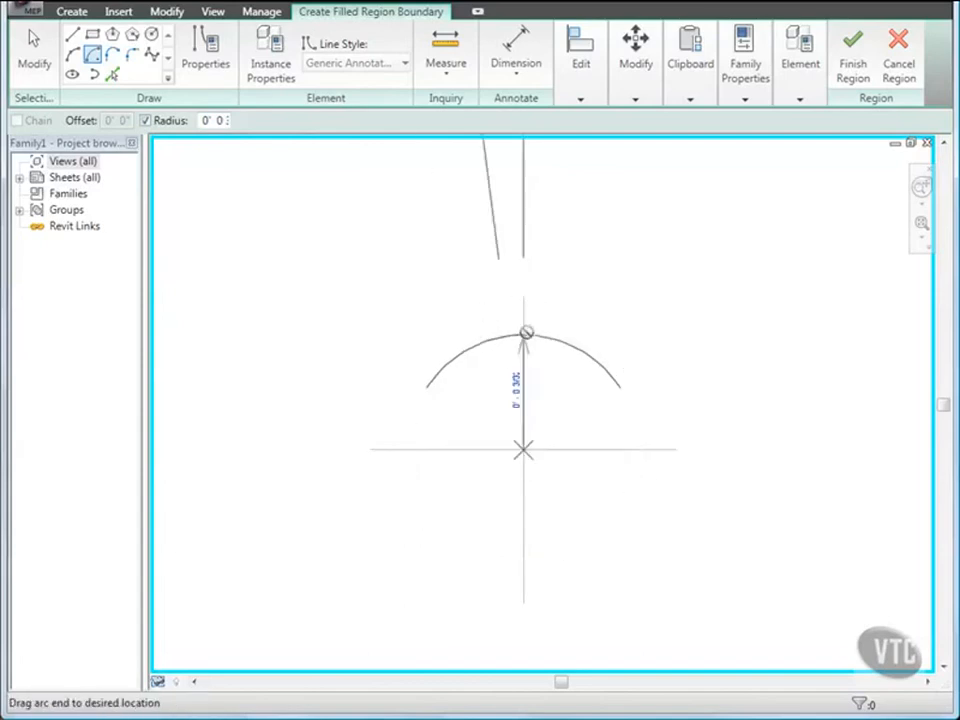
click(677, 453)
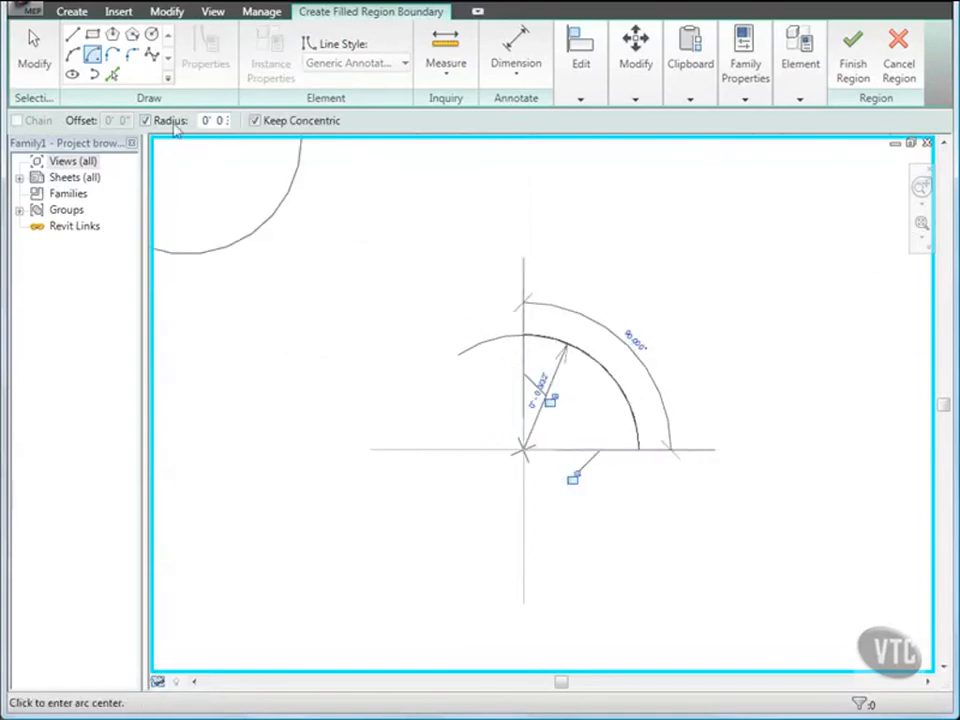
Close the quarter-circle boundary with two chained lines from the arc ends through the cross's centre and finish the filled region.
click(74, 35)
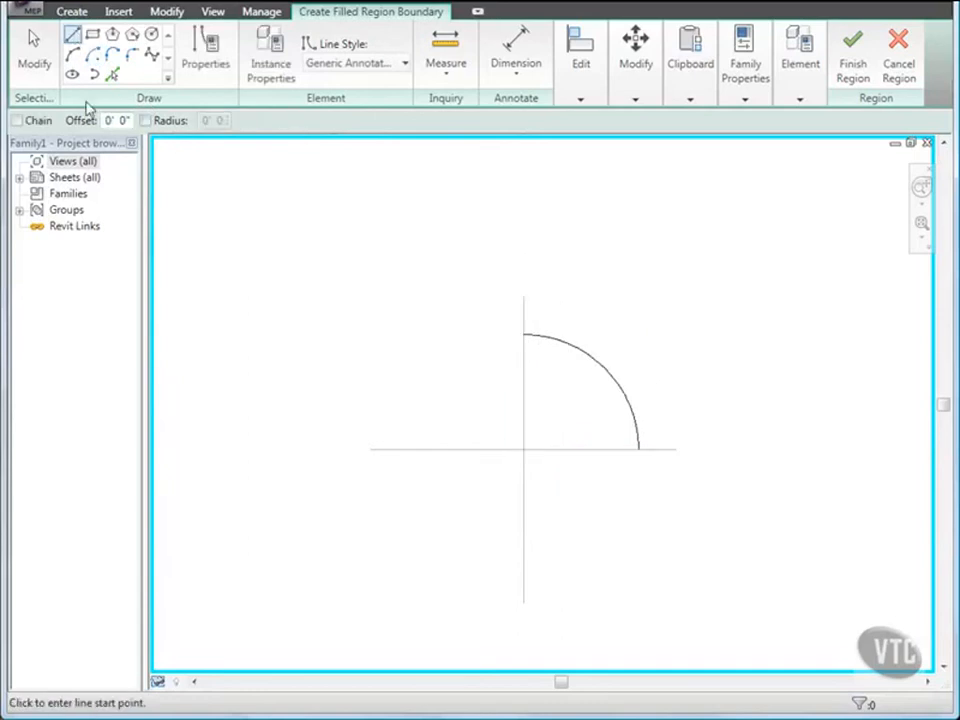
click(16, 120)
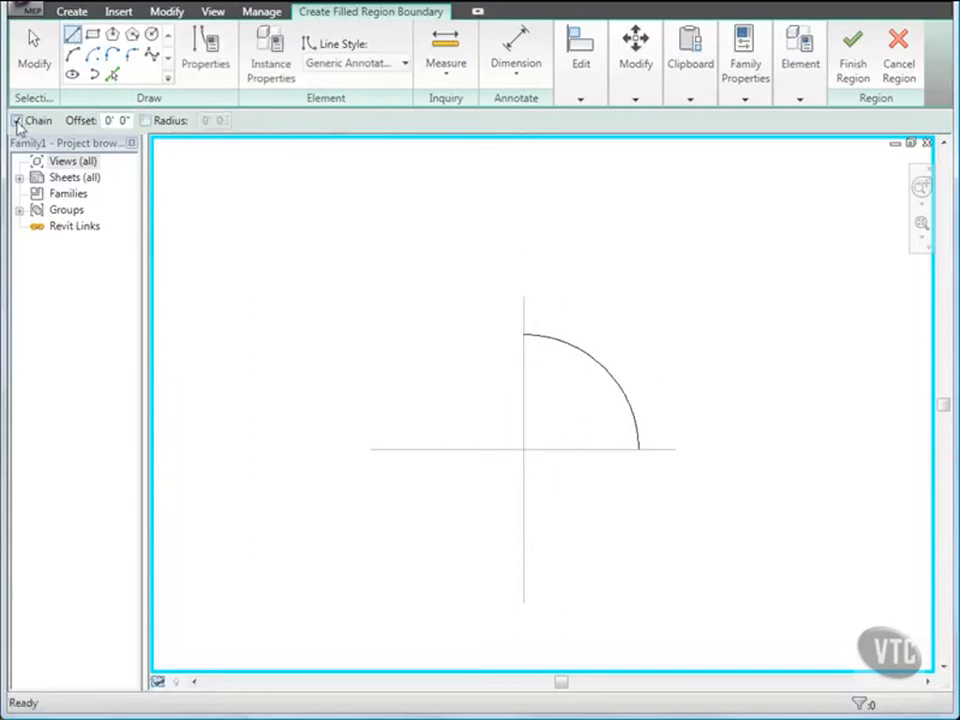
click(522, 335)
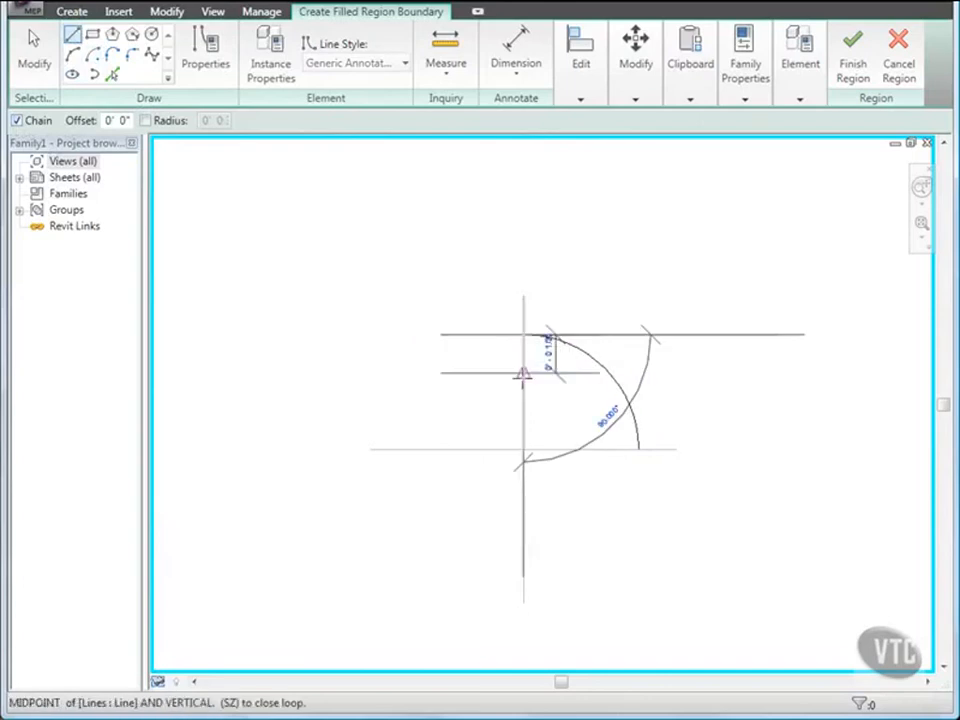
click(523, 450)
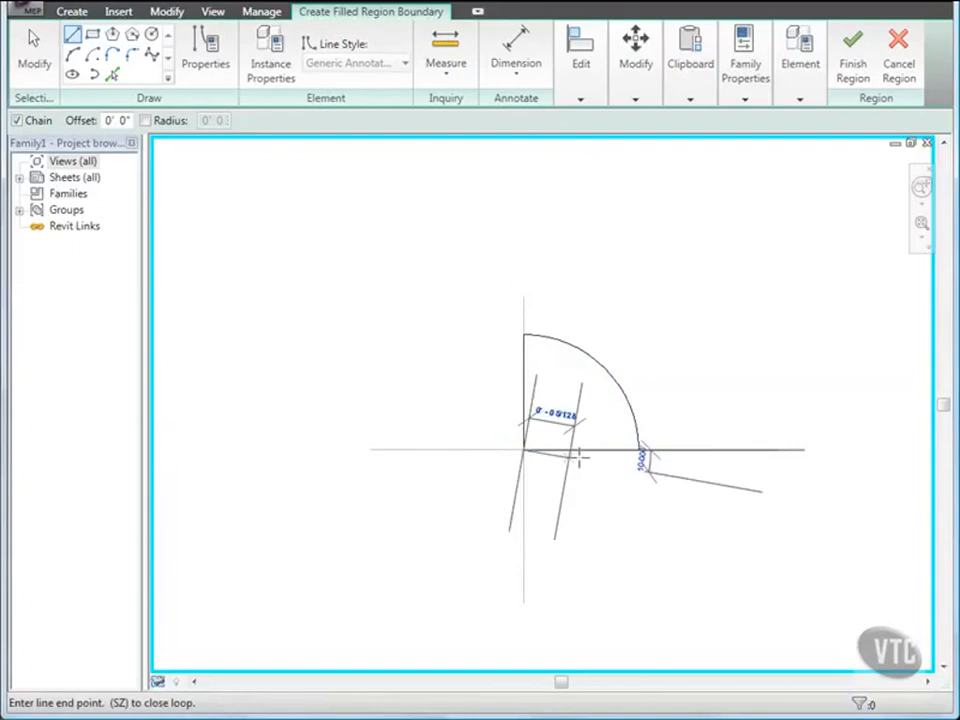
click(638, 450)
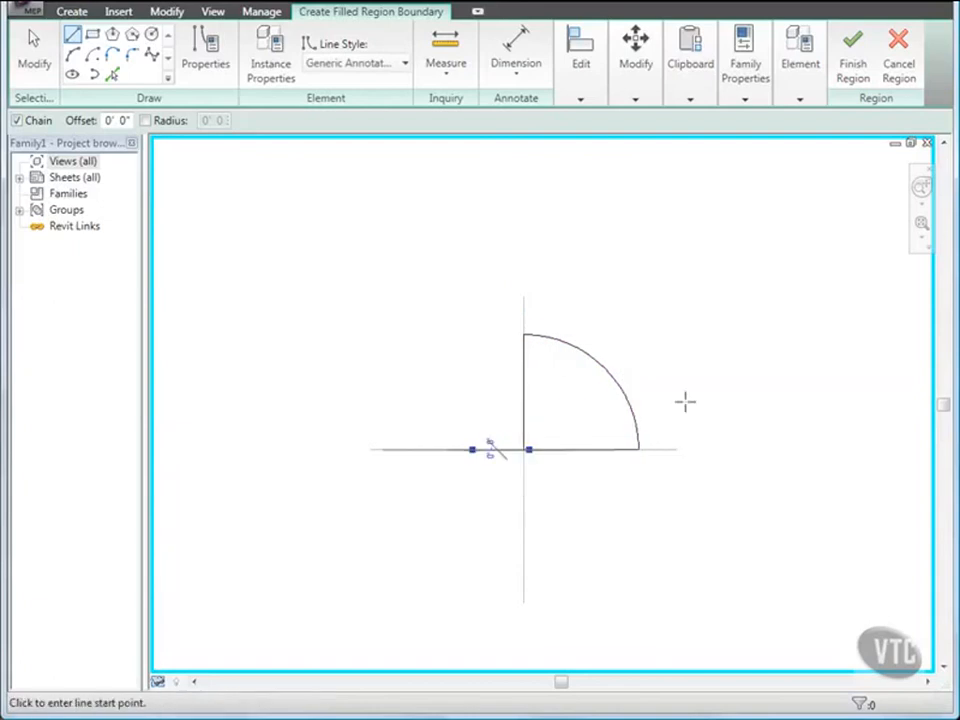
click(853, 68)
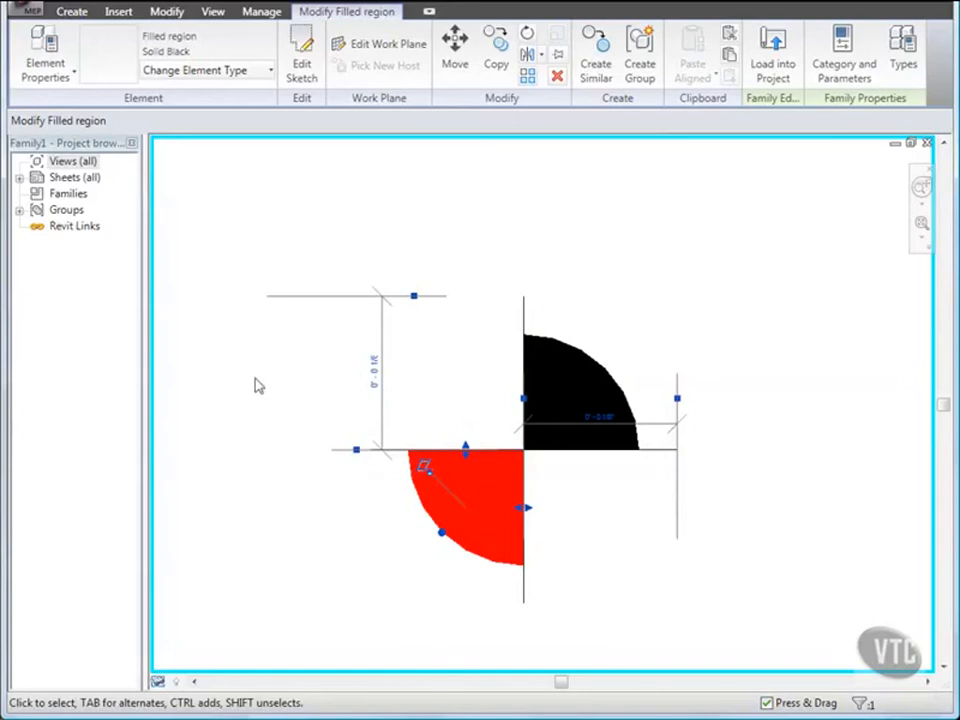
Draw a circle line with a fixed 3/32" radius centred on the cross's intersection and leave the line command.
click(71, 14)
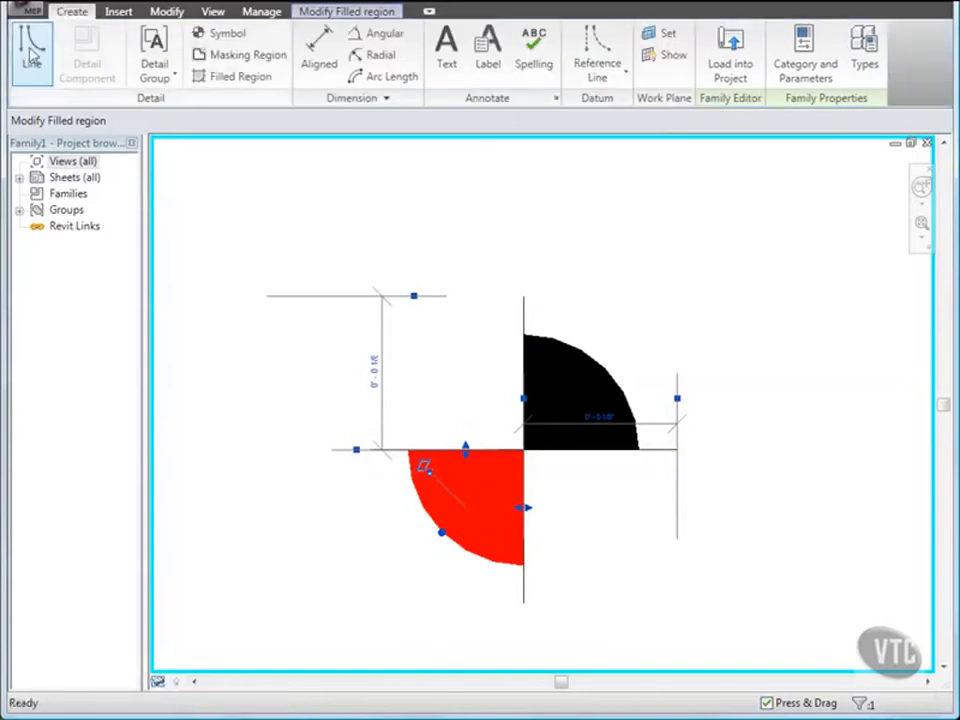
click(32, 45)
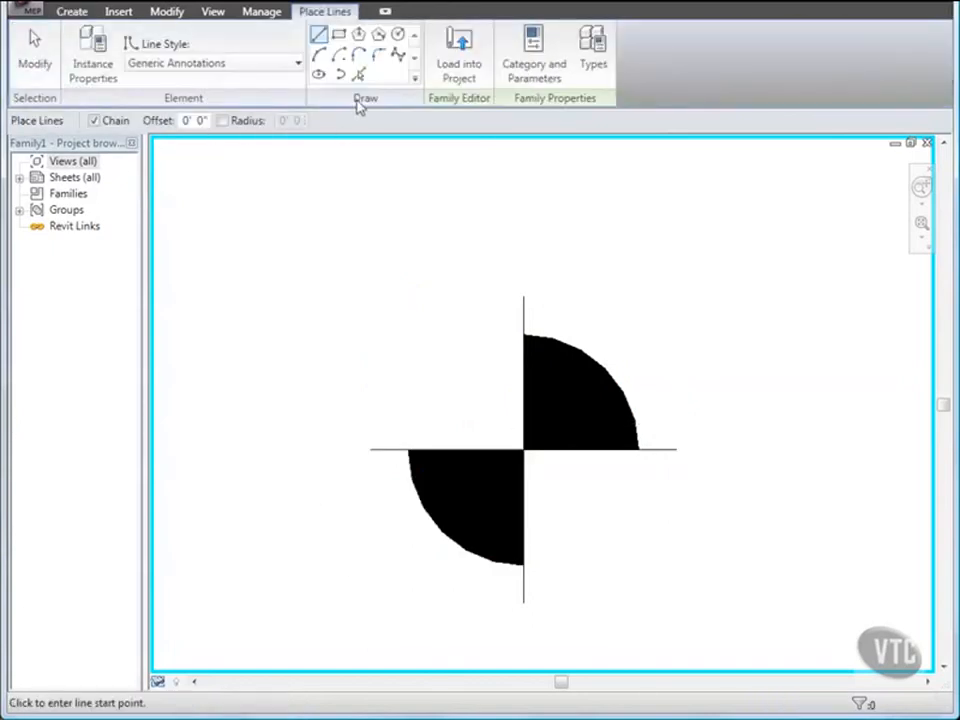
click(399, 37)
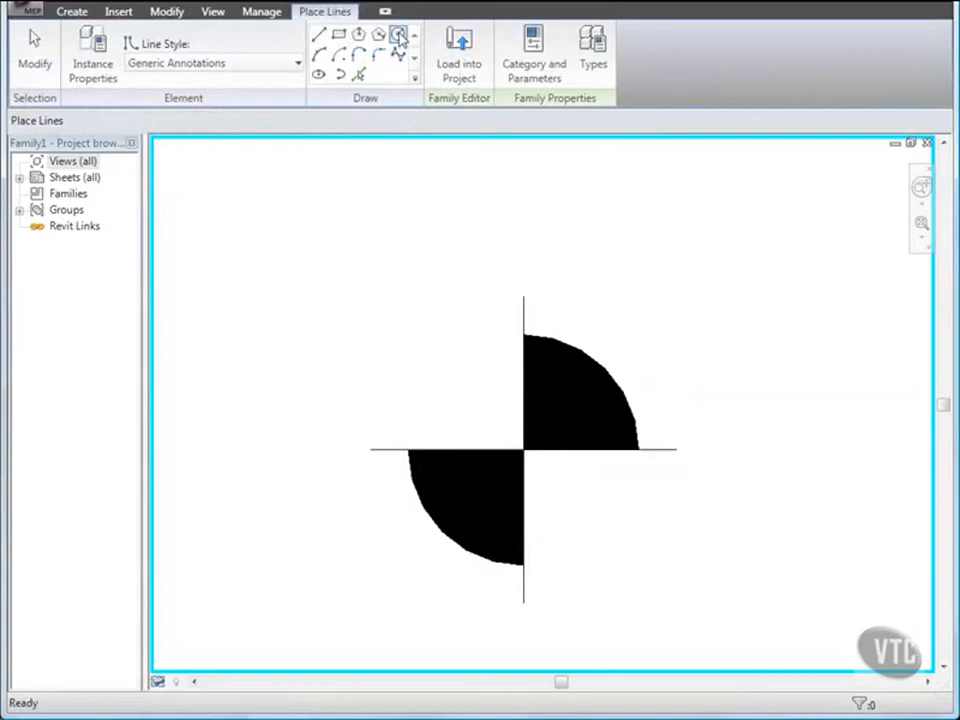
click(222, 120)
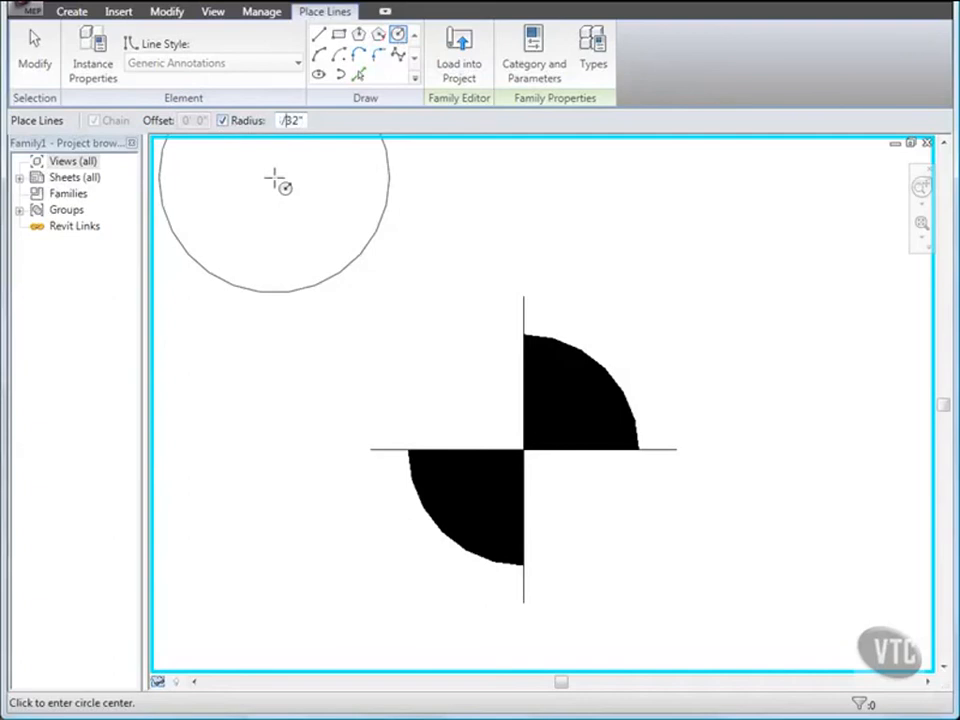
click(522, 450)
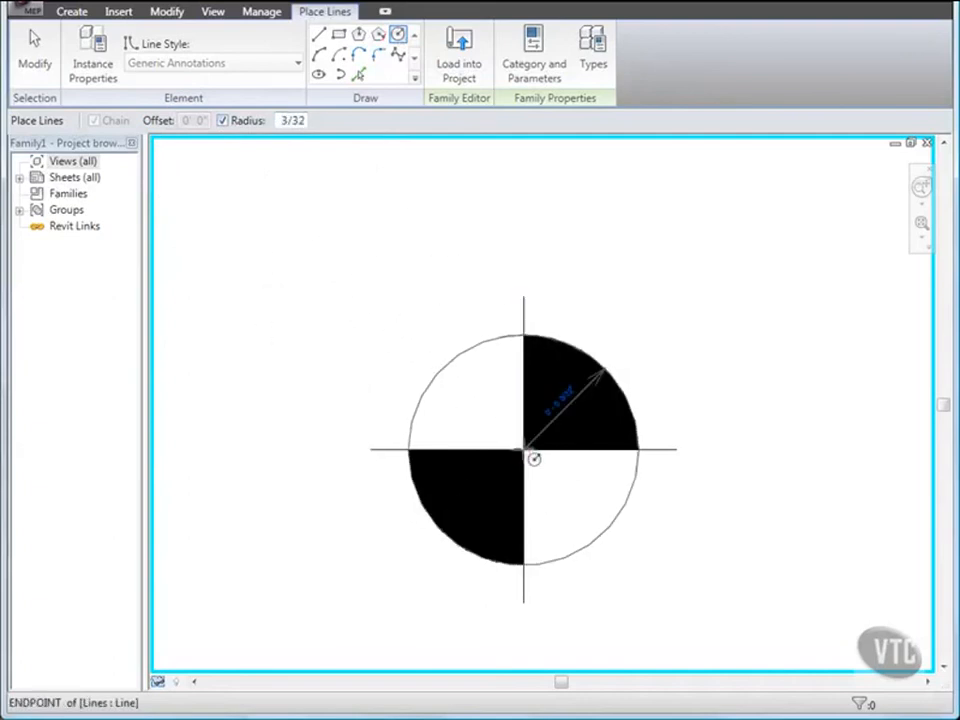
click(34, 62)
Save the symbol family on the Desktop under the name New to Existing.
click(28, 12)
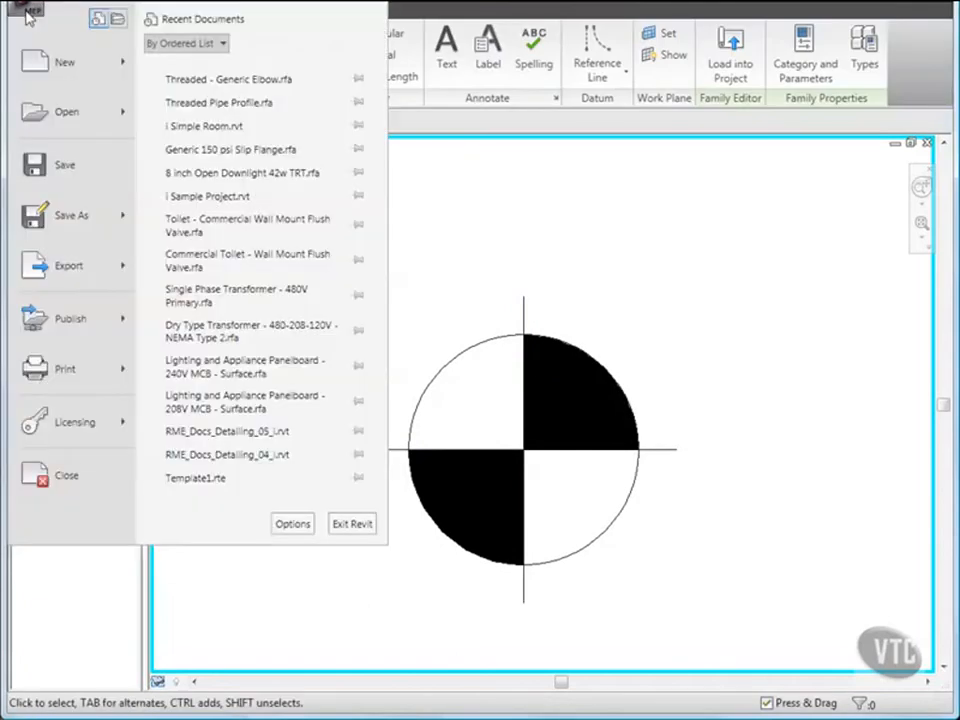
mouse_move(100, 216)
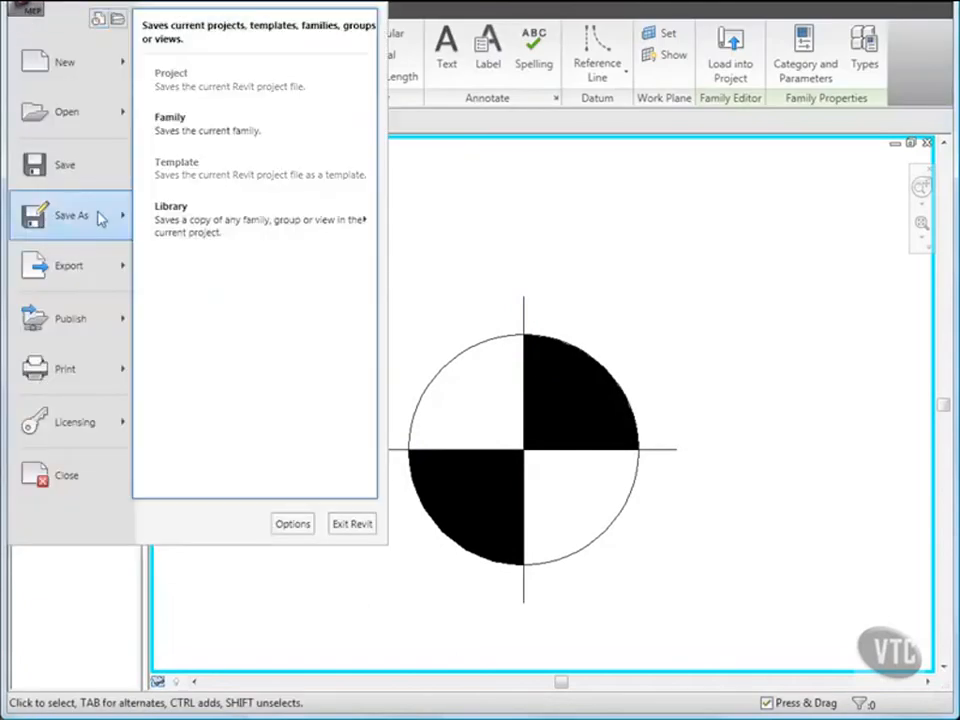
click(180, 128)
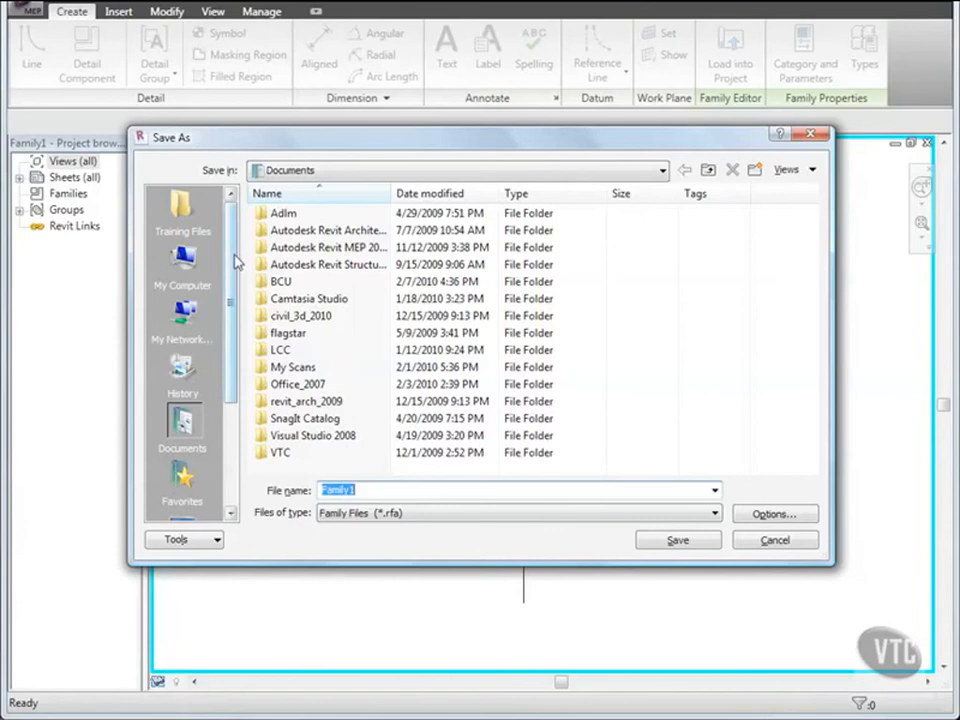
scroll(225, 300, down, 3)
click(185, 371)
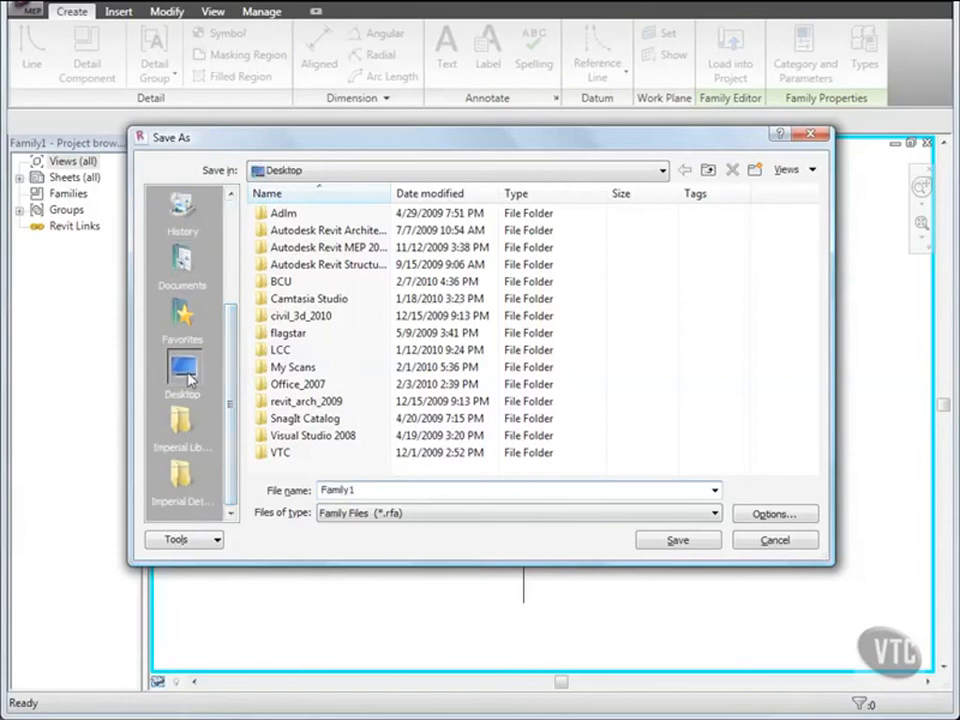
double_click(368, 491)
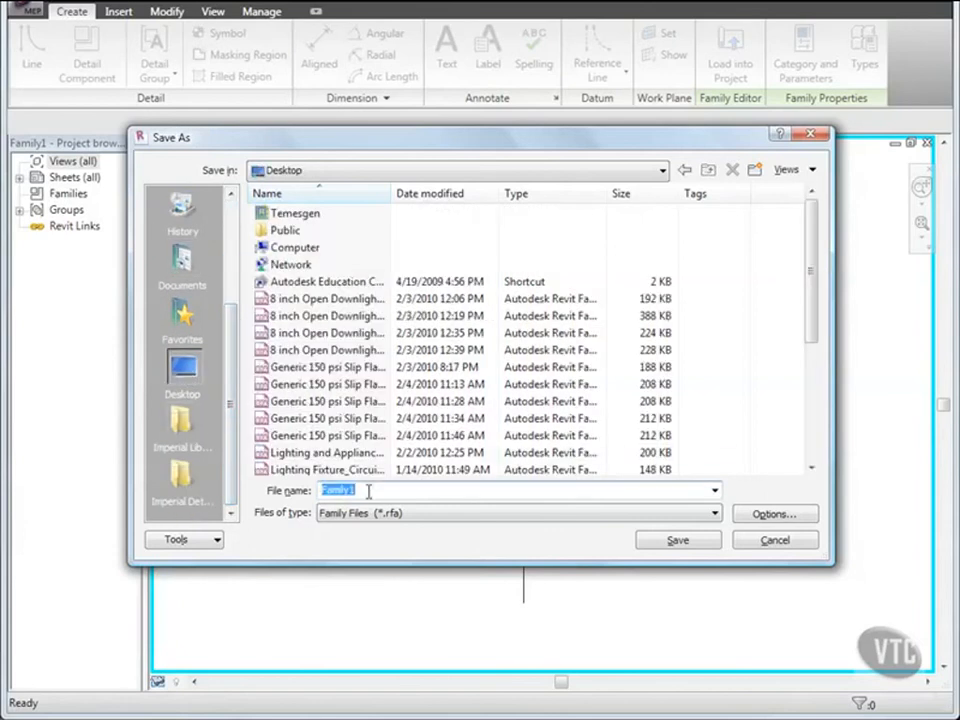
text(New to Existing)
click(675, 540)
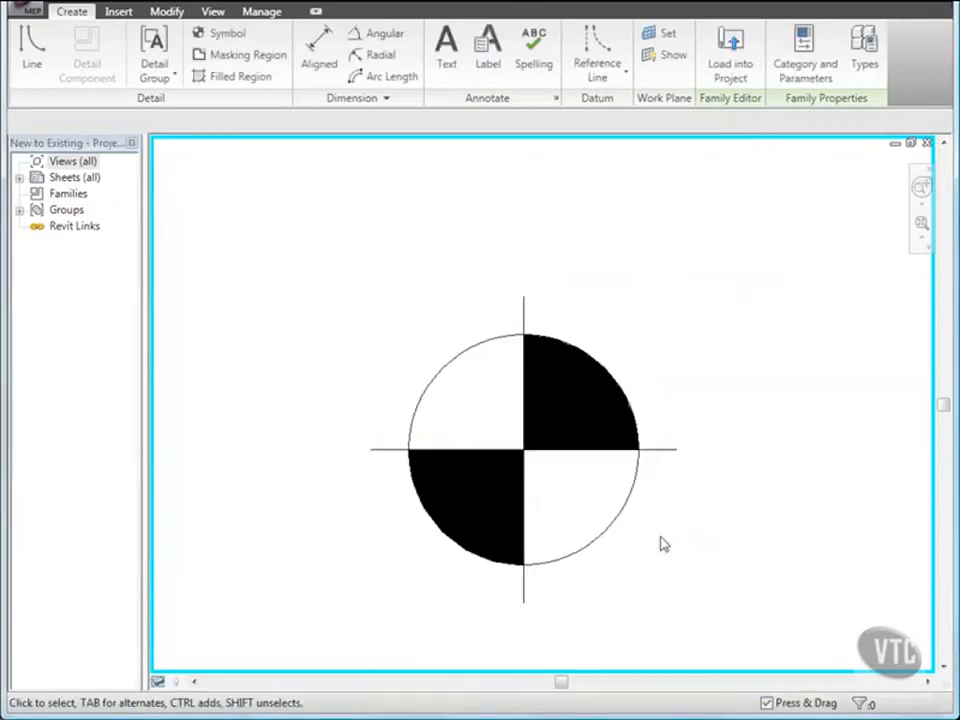
Open the i Sample Project file from the Family Editor training folder.
click(26, 12)
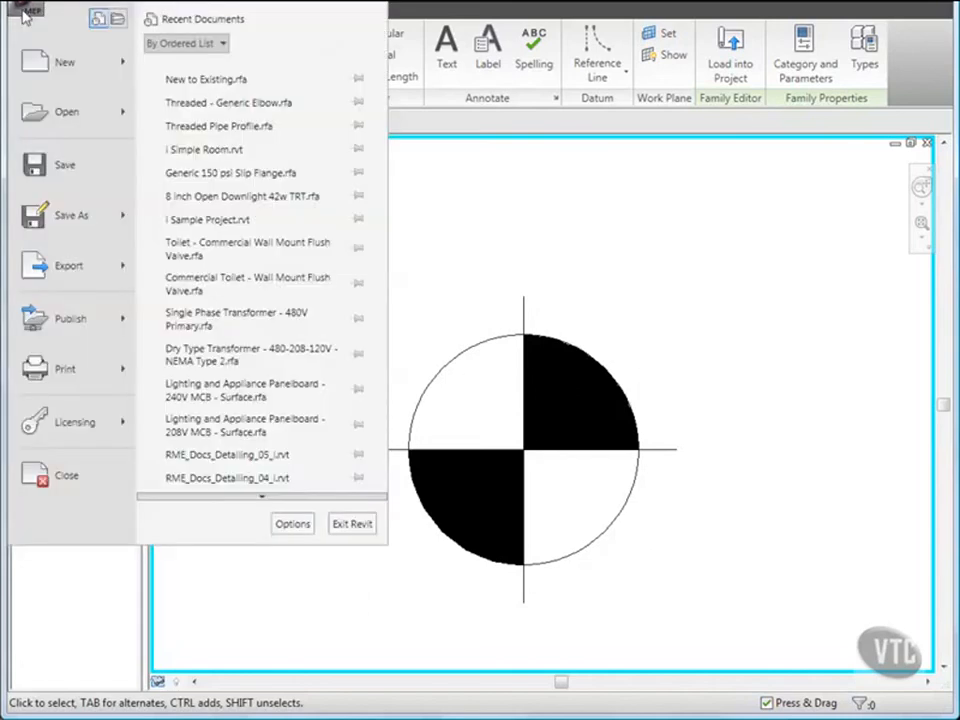
click(58, 114)
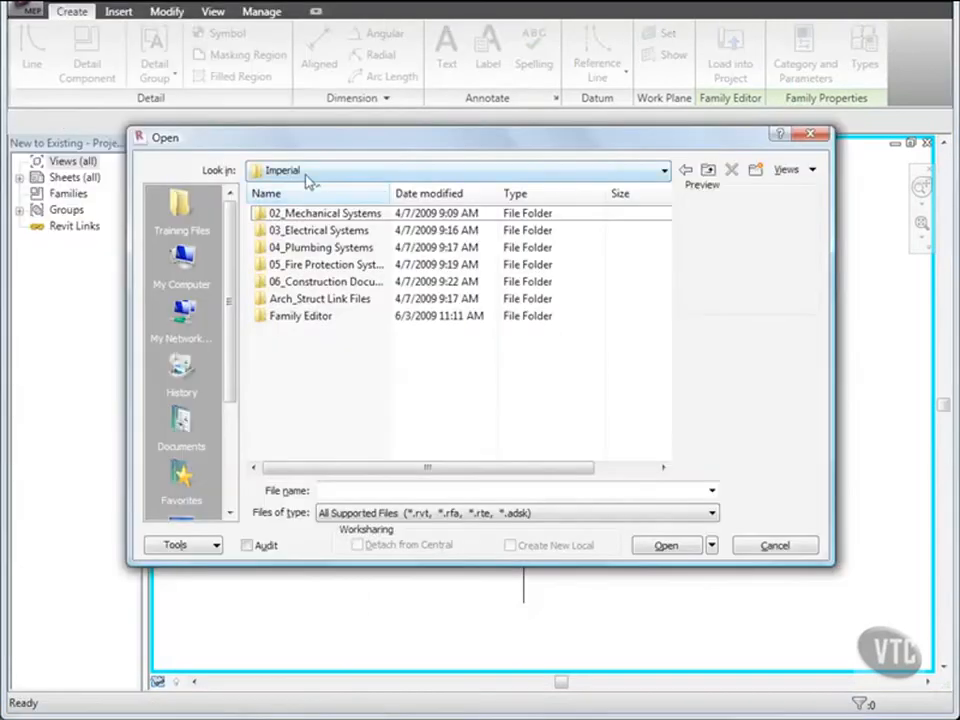
double_click(297, 317)
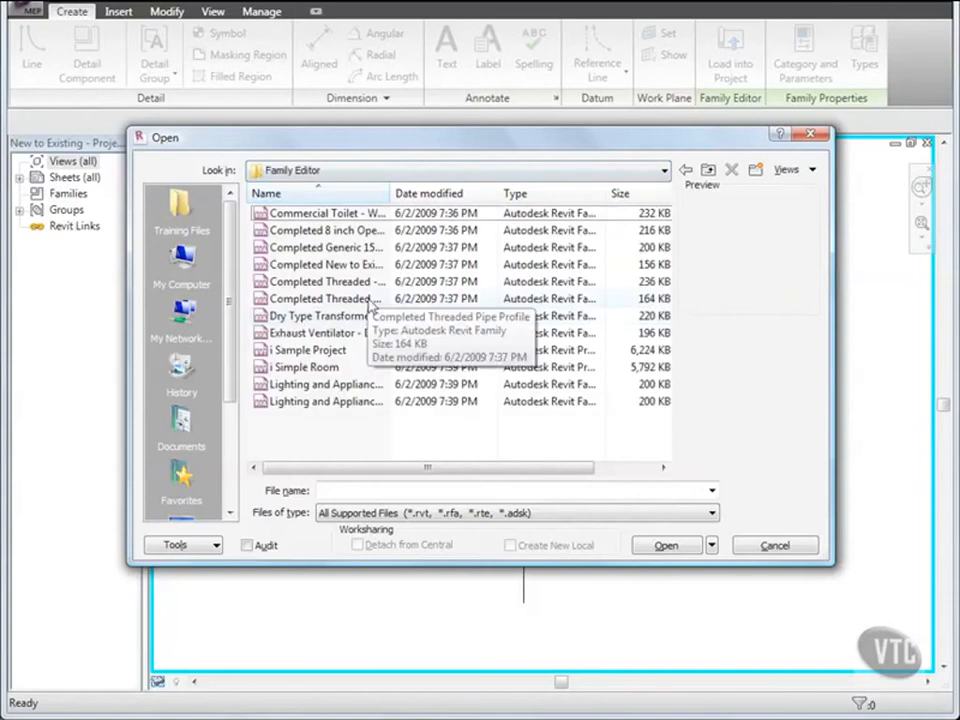
double_click(306, 350)
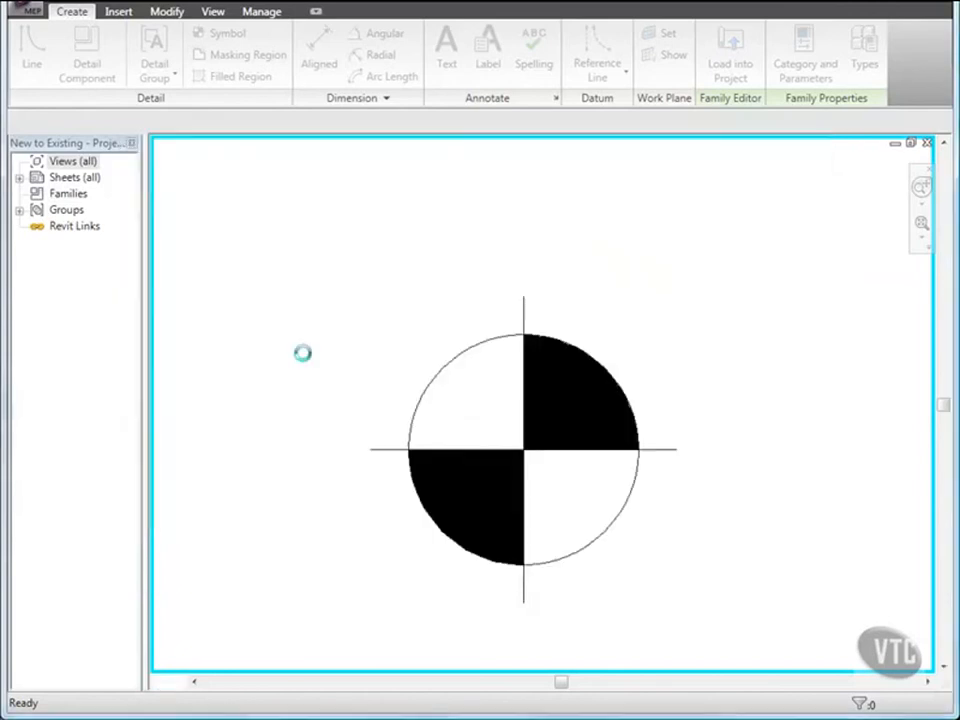
Switch back to the New to Existing family and load it into the sample project.
click(463, 13)
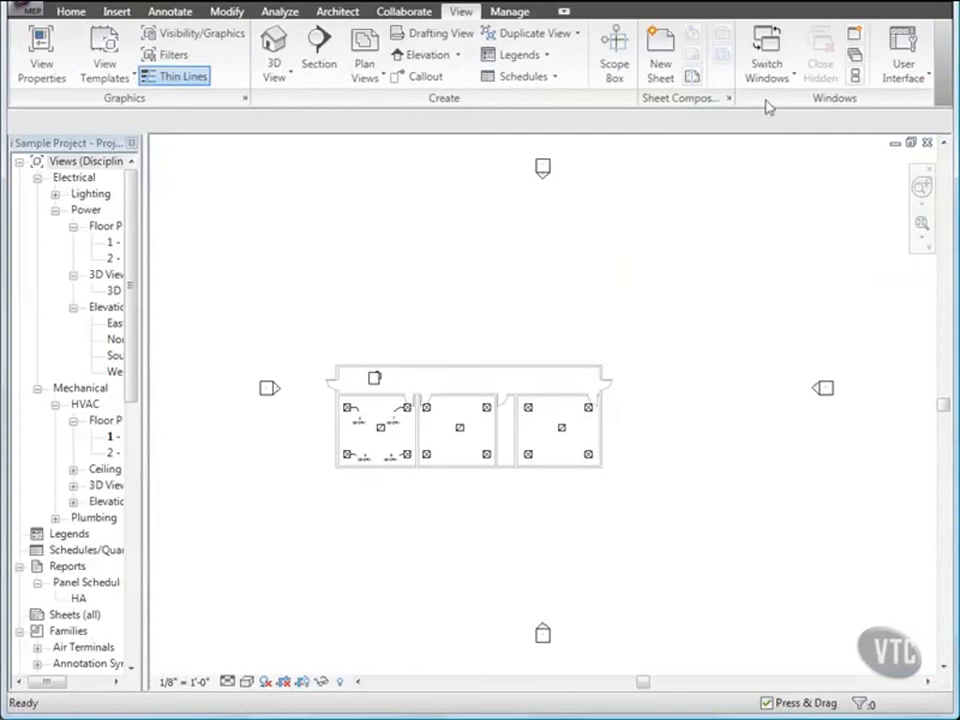
click(795, 80)
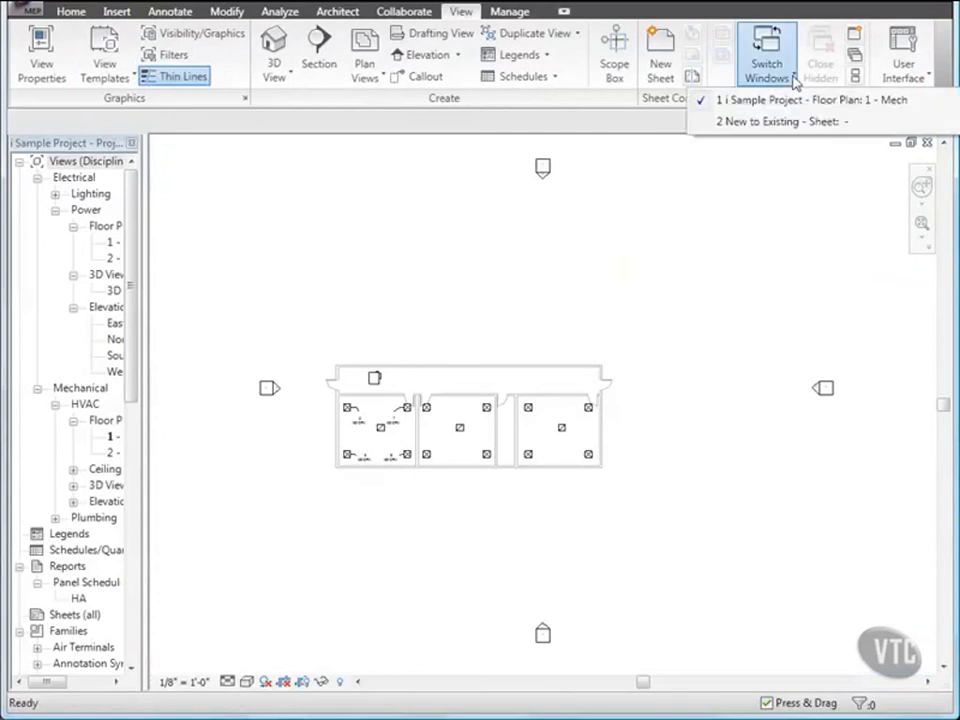
click(786, 123)
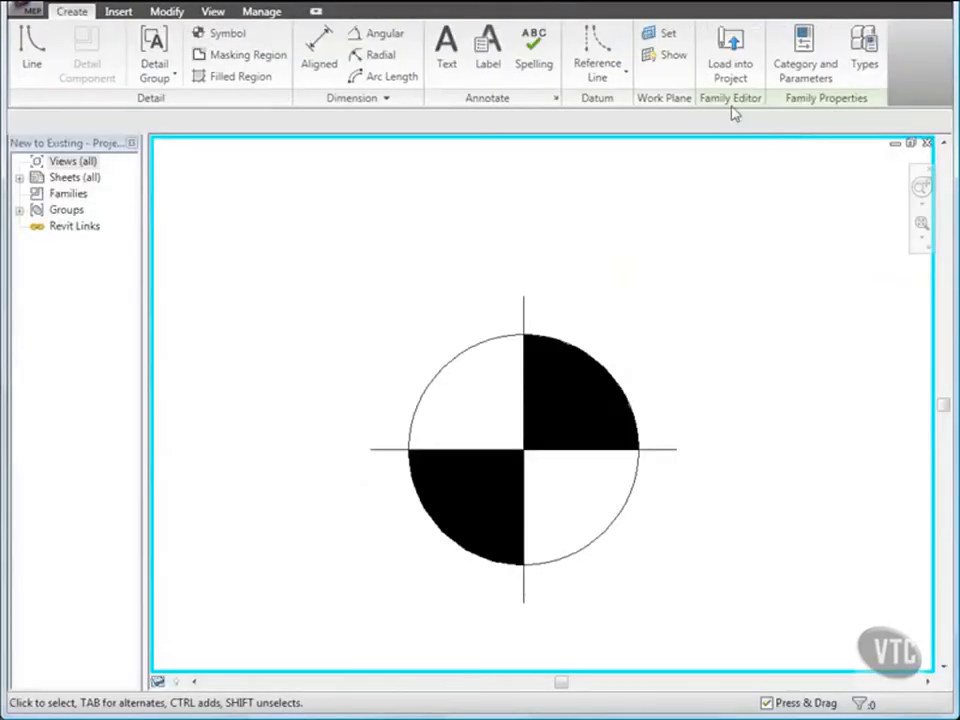
click(733, 64)
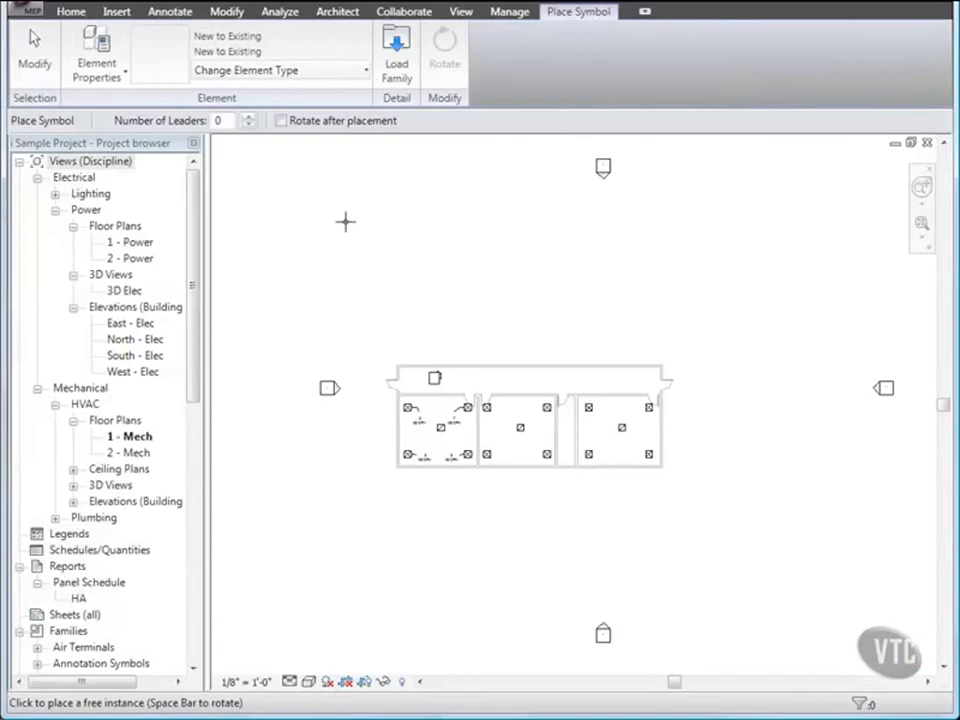
With the Symbol command active, set the New to Existing type's leader arrowhead to Arrow Filled 15 Degree.
click(170, 12)
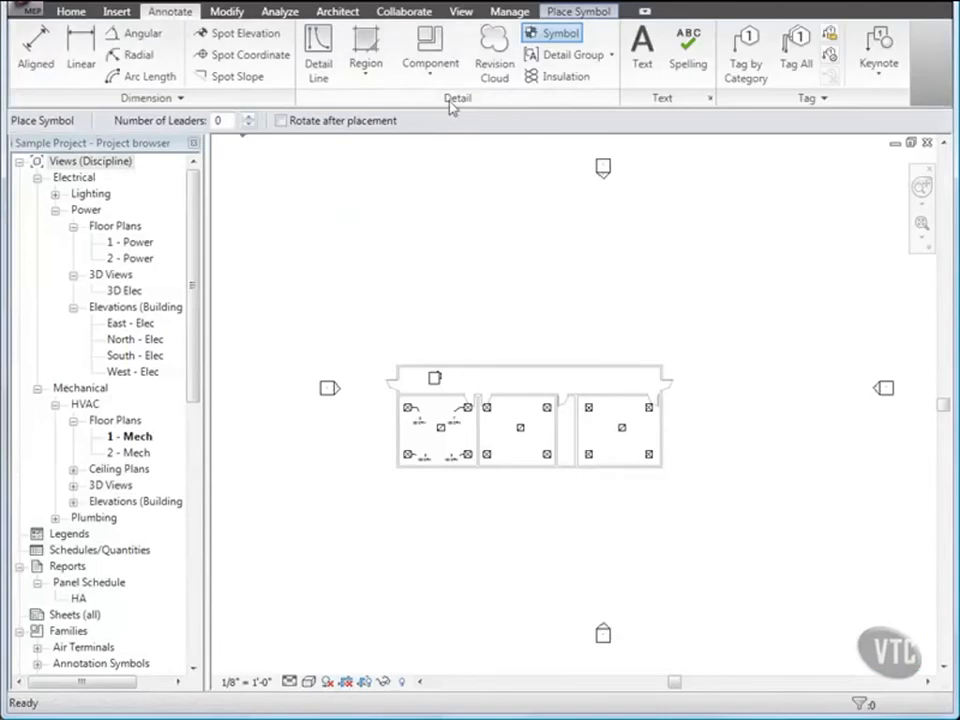
click(561, 36)
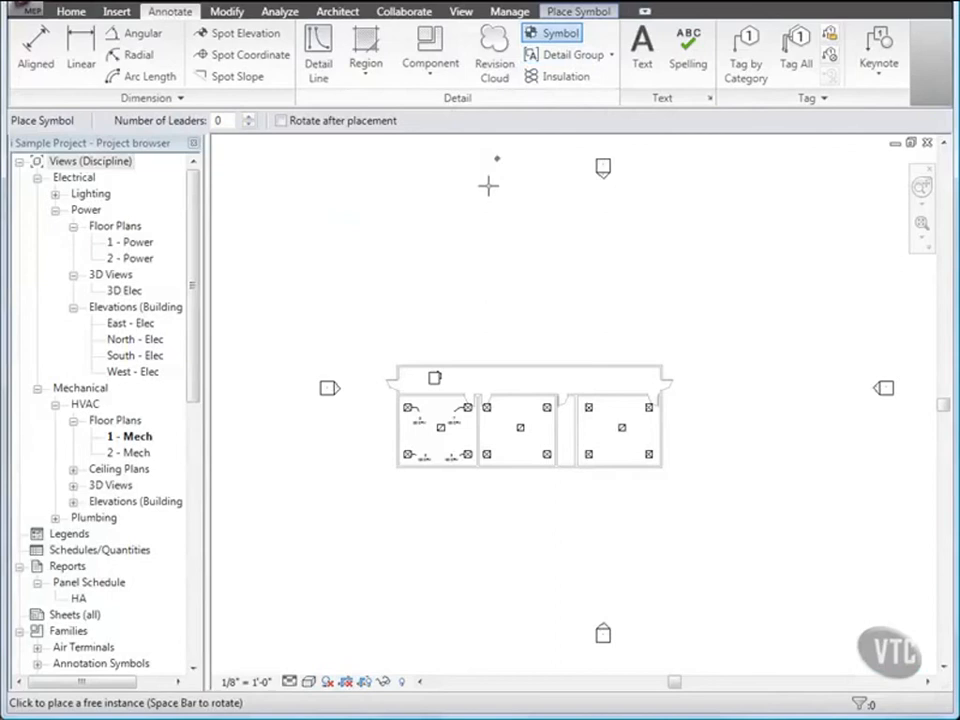
click(588, 12)
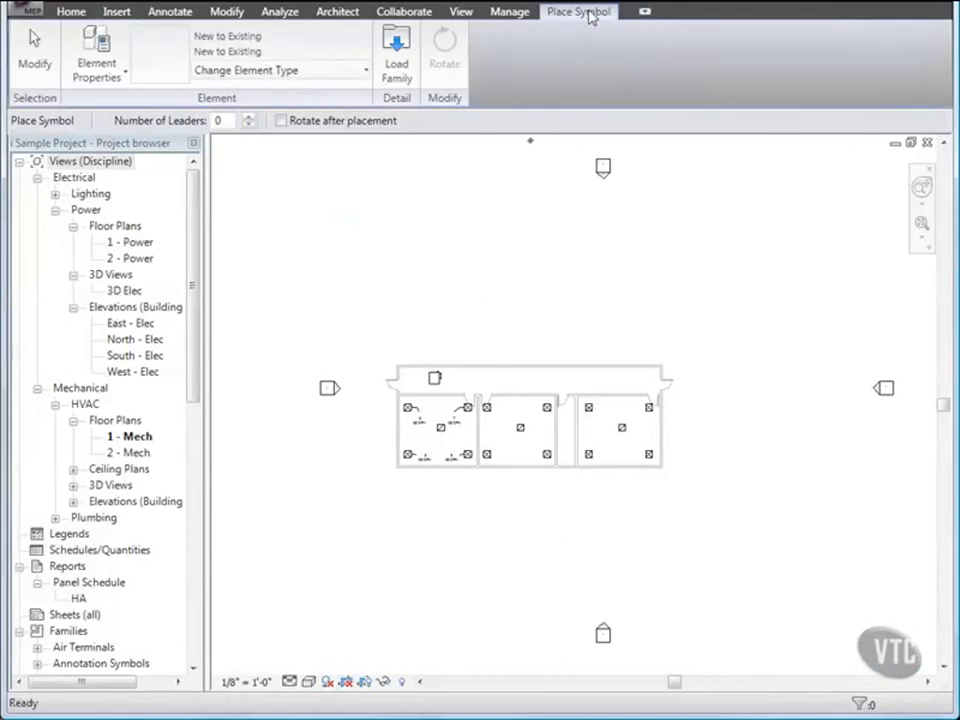
click(100, 70)
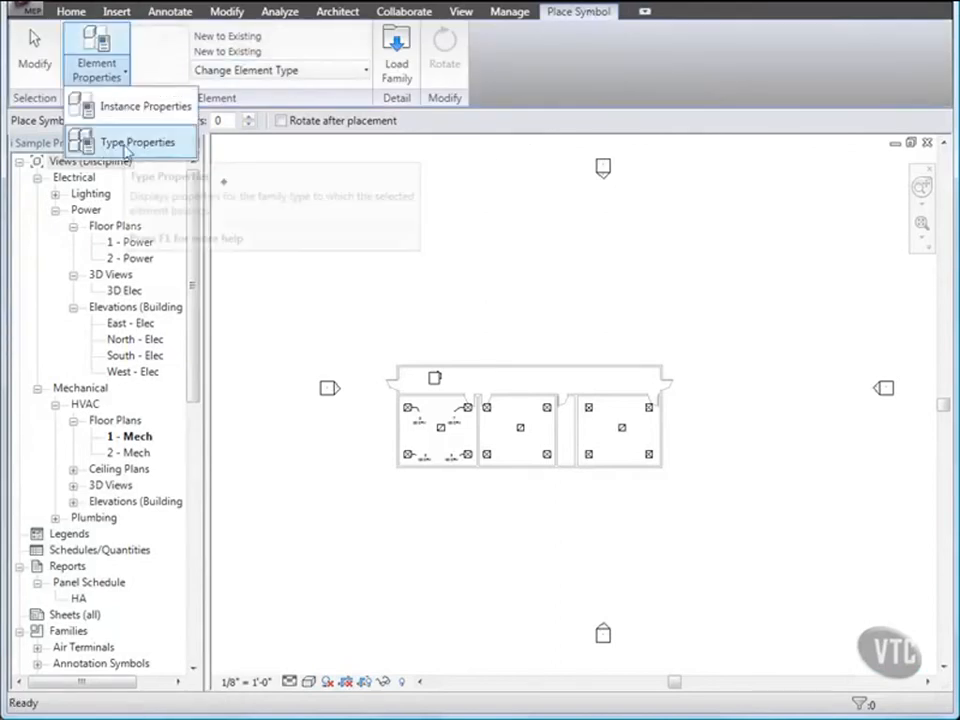
click(118, 142)
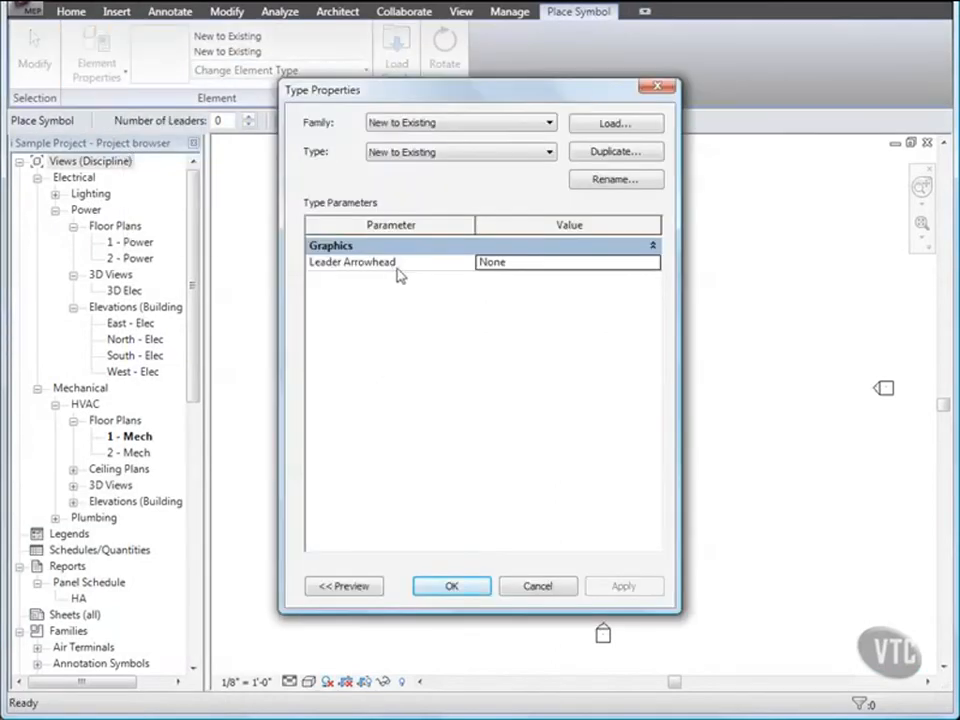
click(630, 263)
click(652, 263)
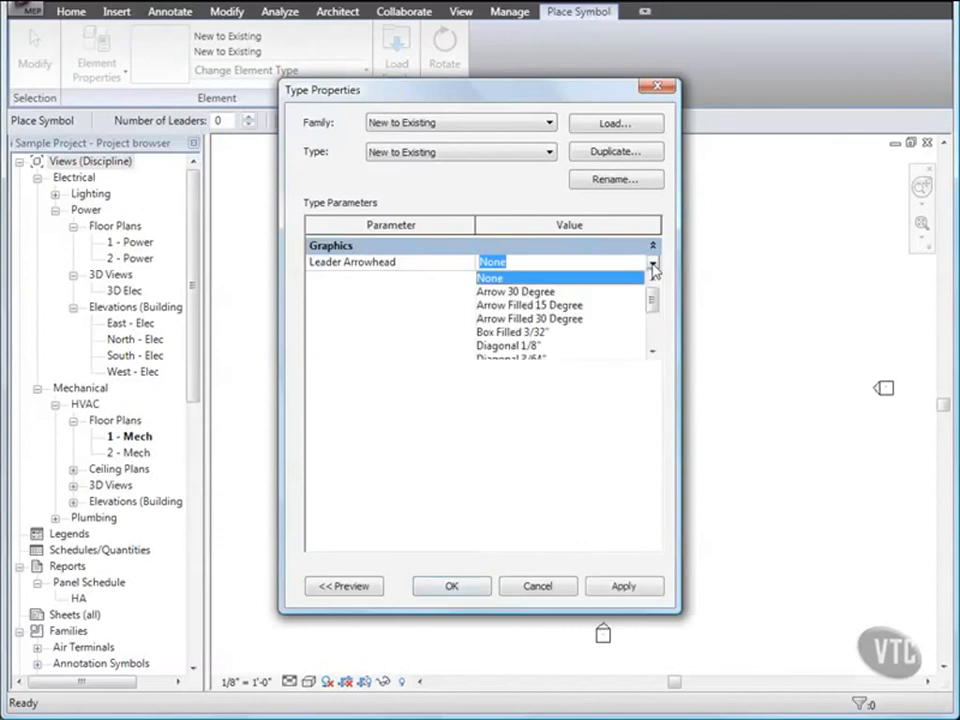
click(580, 307)
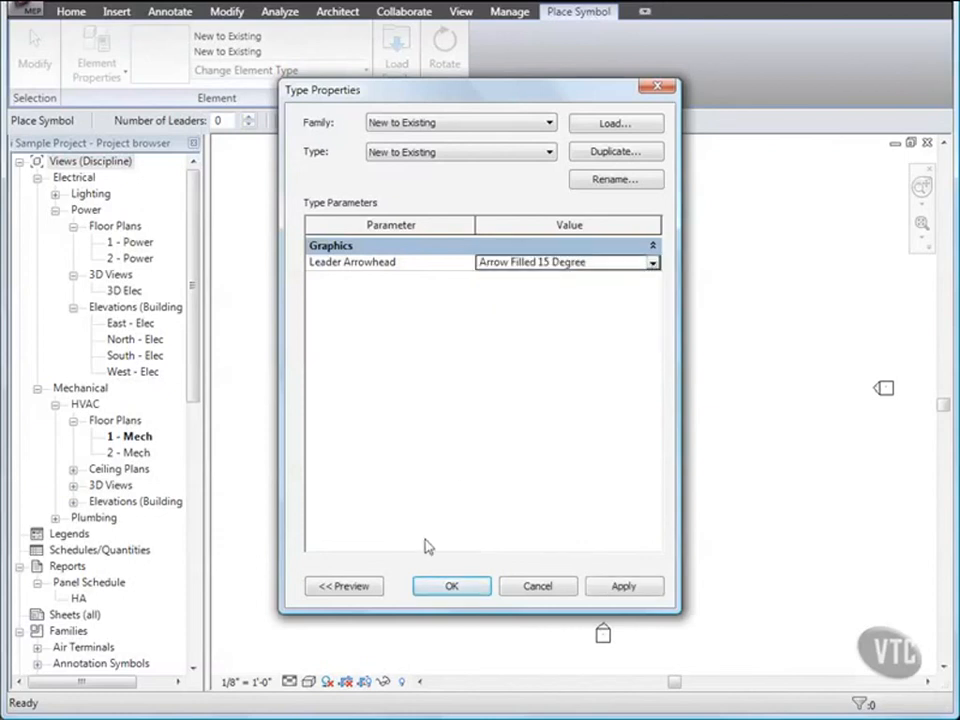
click(453, 587)
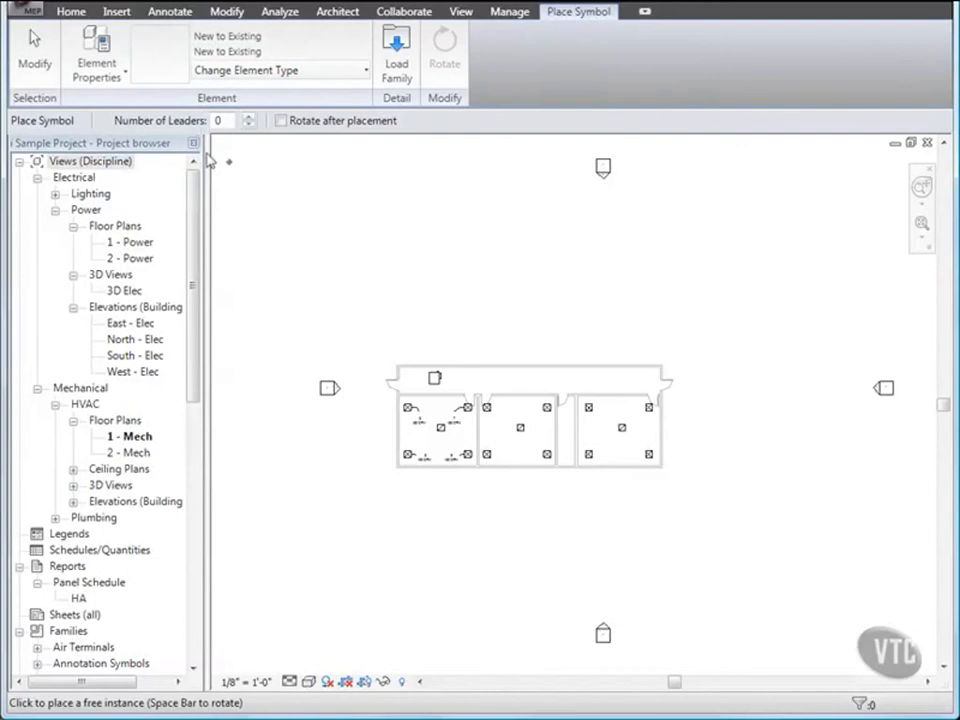
Place one New to Existing symbol with 1 leader in the corridor above the middle room and end the placement.
click(249, 118)
scroll(523, 399, up, 3)
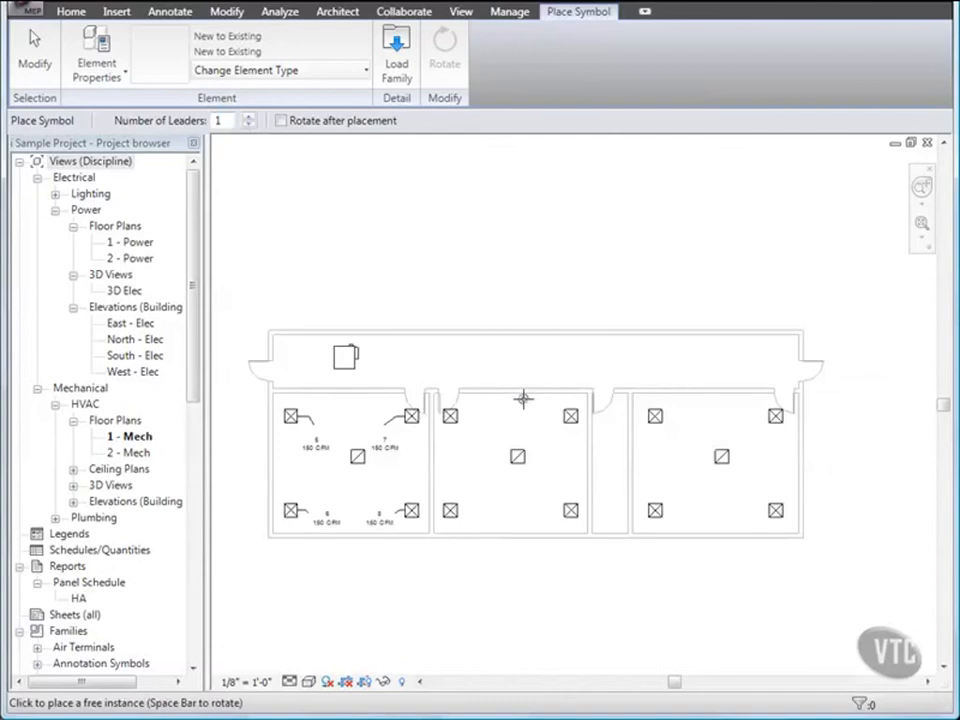
scroll(523, 399, up, 4)
scroll(506, 330, up, 1)
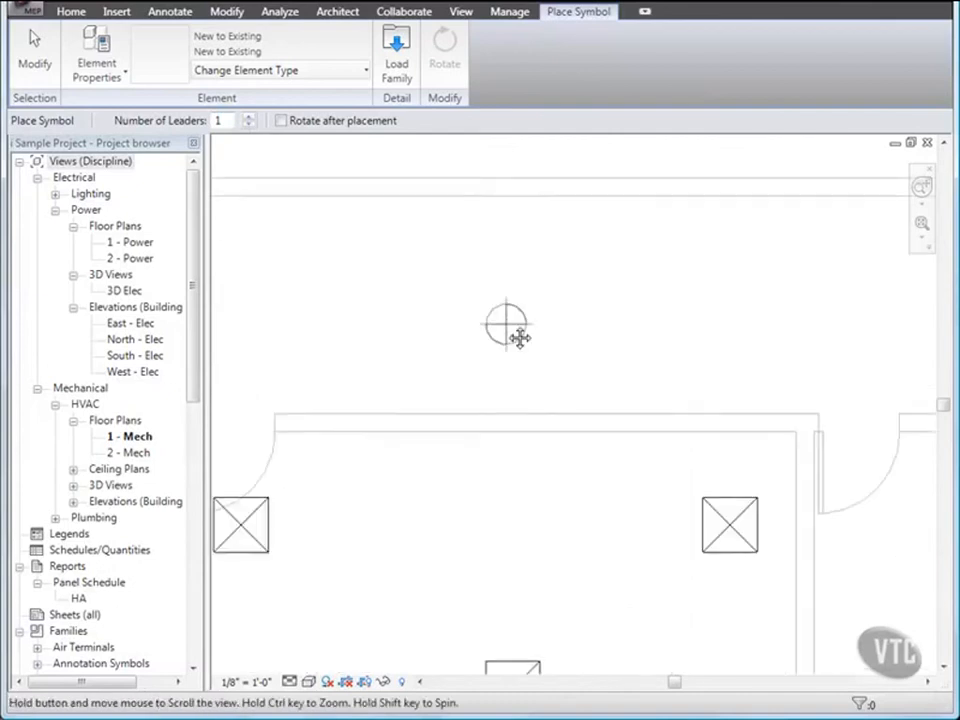
middle_drag(519, 338, 527, 418)
click(513, 402)
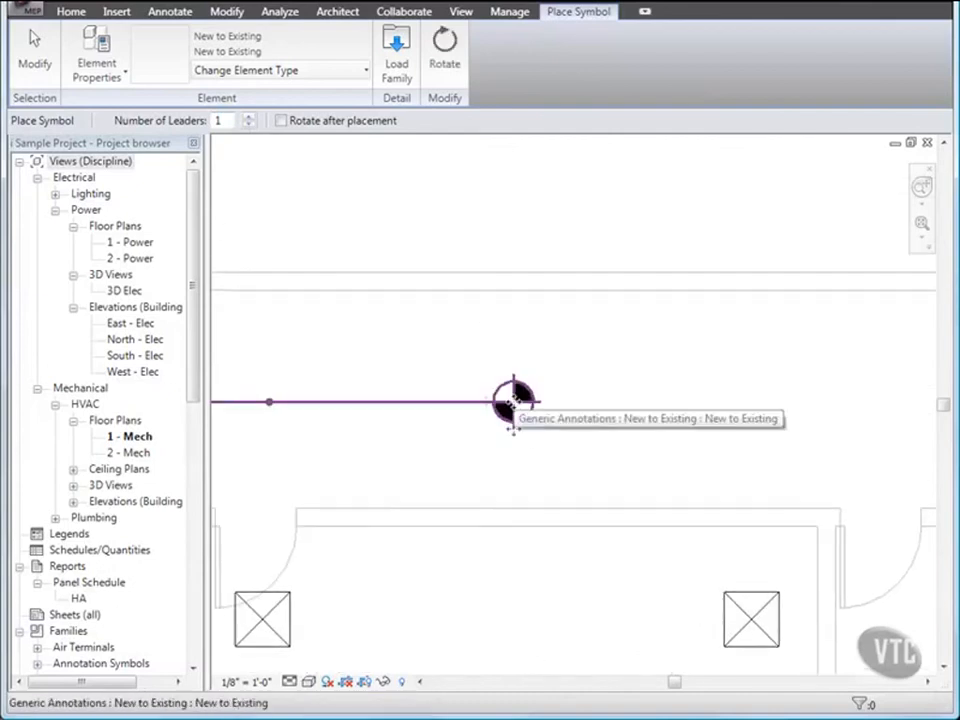
key(Escape)
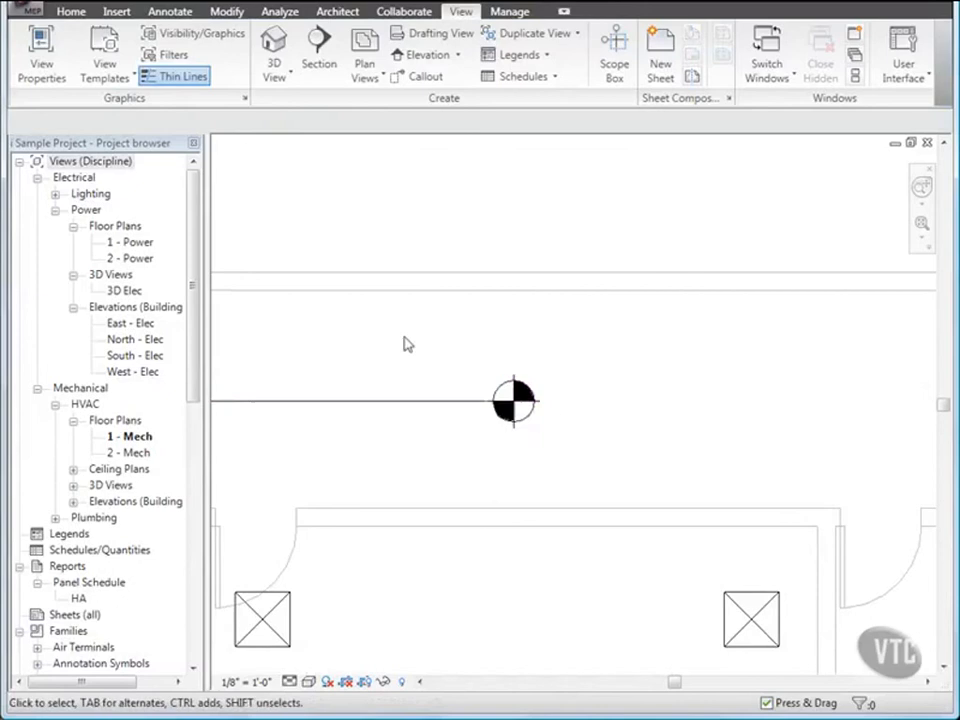
Reshape the symbol's leader by raising its elbow and moving the arrow tip closer, and shift the symbol toward the arrow.
middle_drag(345, 358, 606, 360)
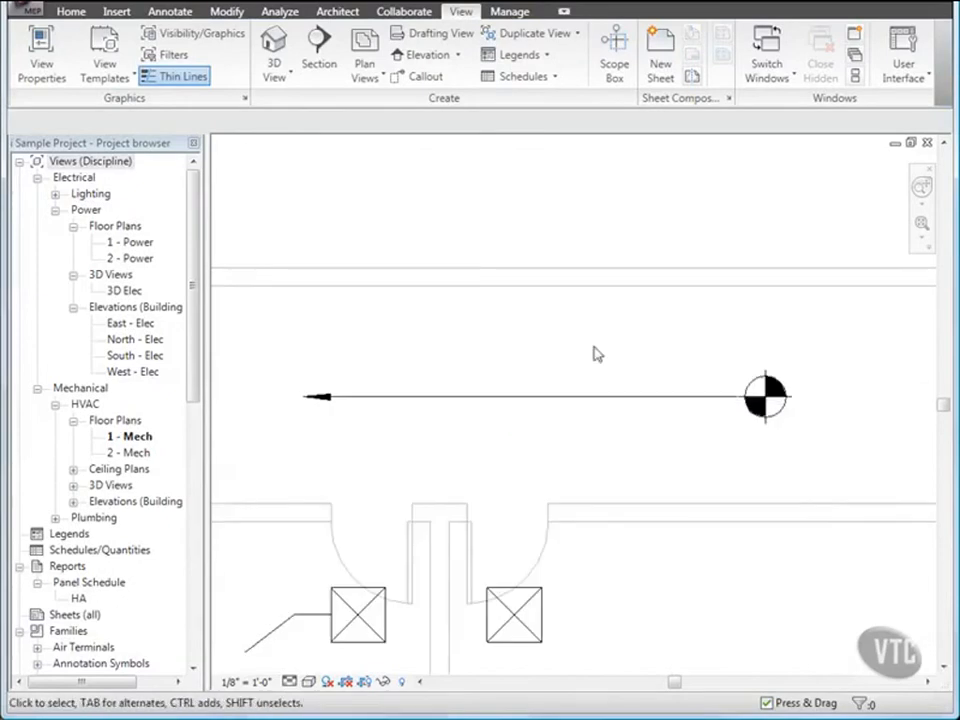
click(600, 405)
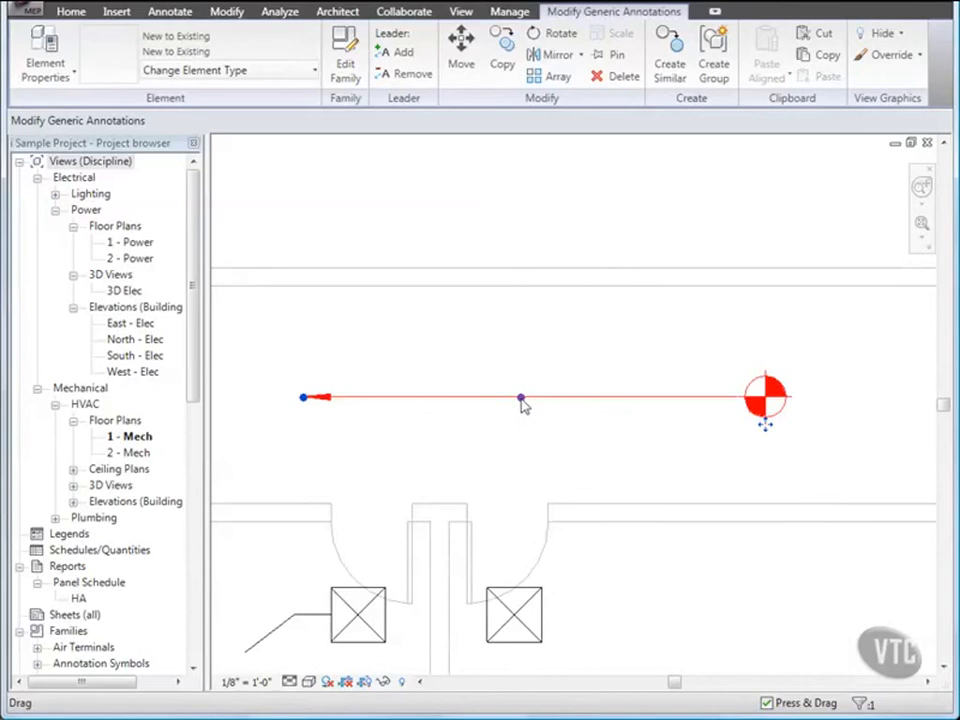
drag(521, 398, 520, 327)
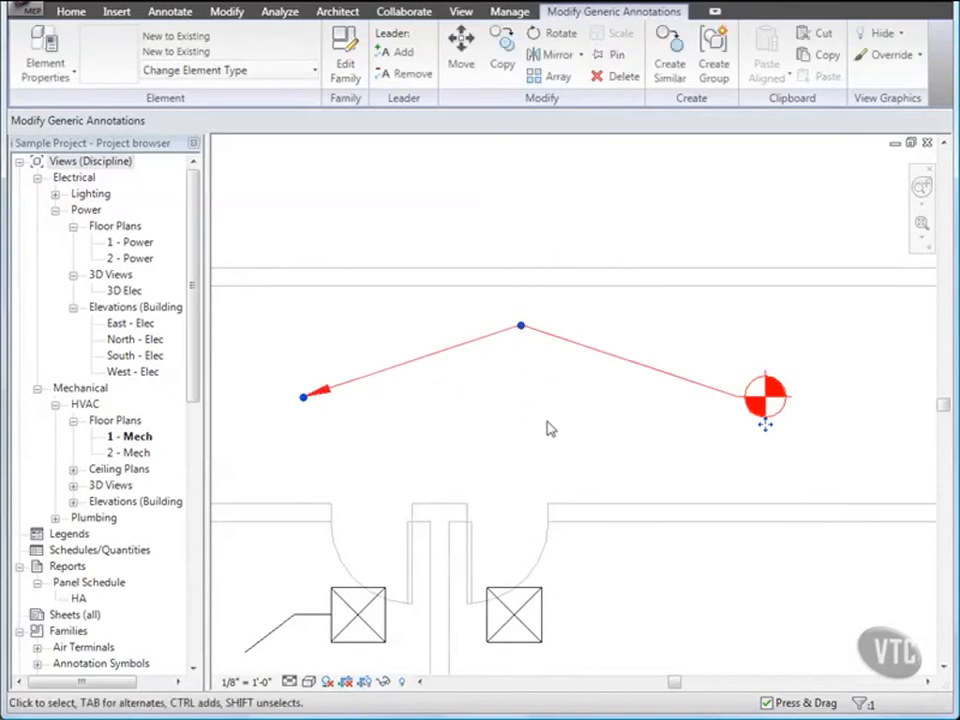
drag(303, 398, 372, 399)
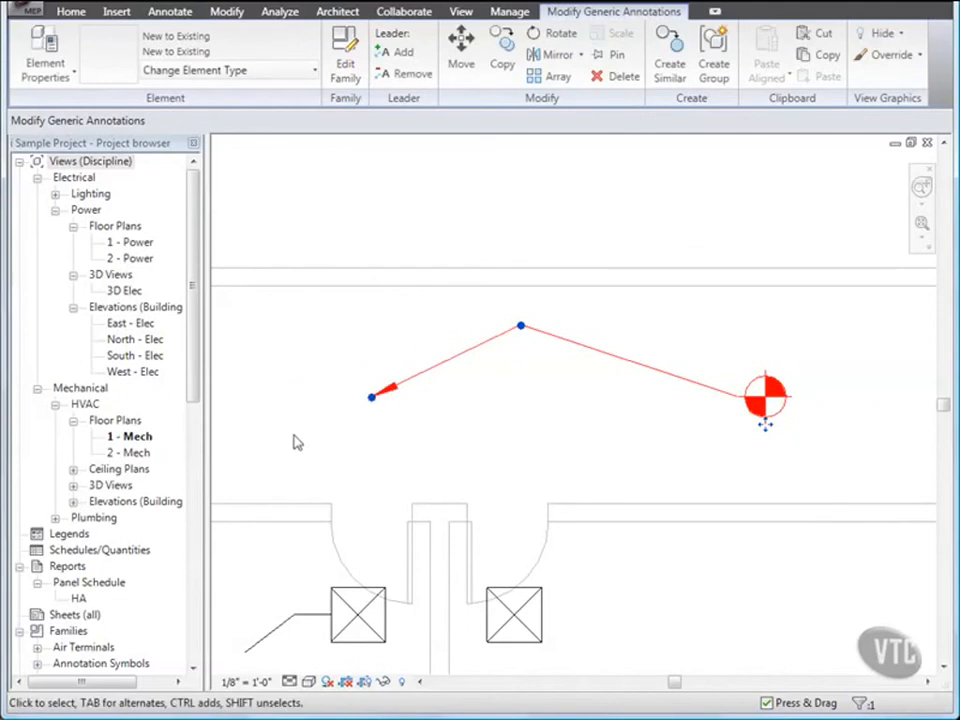
mouse_move(766, 425)
mouse_down()
mouse_move(709, 416)
mouse_move(692, 432)
mouse_move(756, 422)
mouse_move(768, 430)
mouse_move(715, 426)
mouse_up()
drag(471, 327, 553, 333)
Bring up the file commands for the sample project.
click(30, 10)
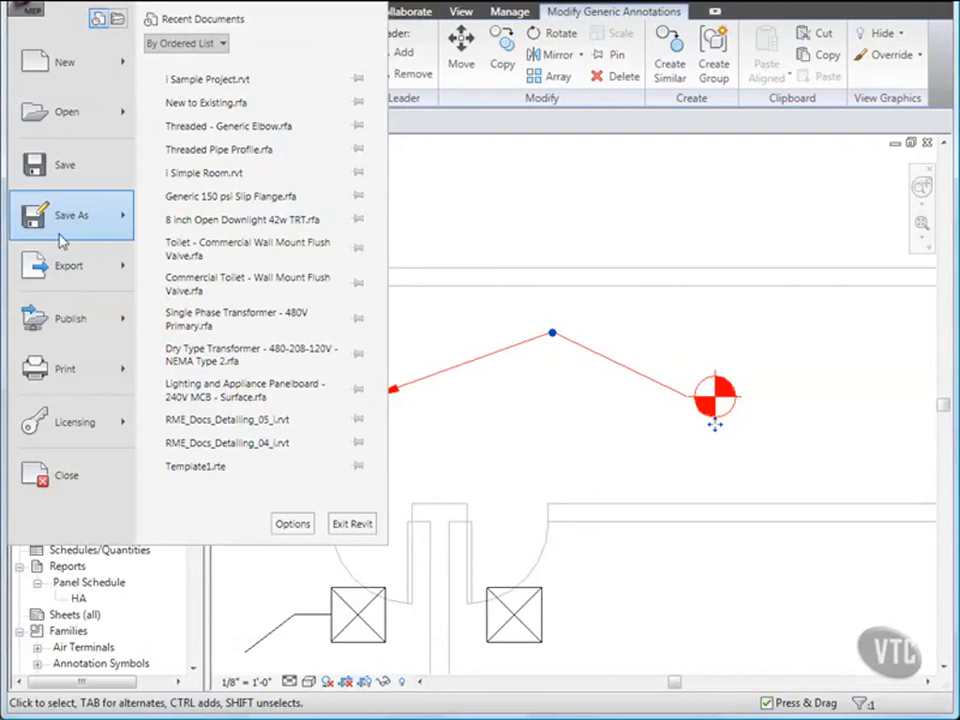